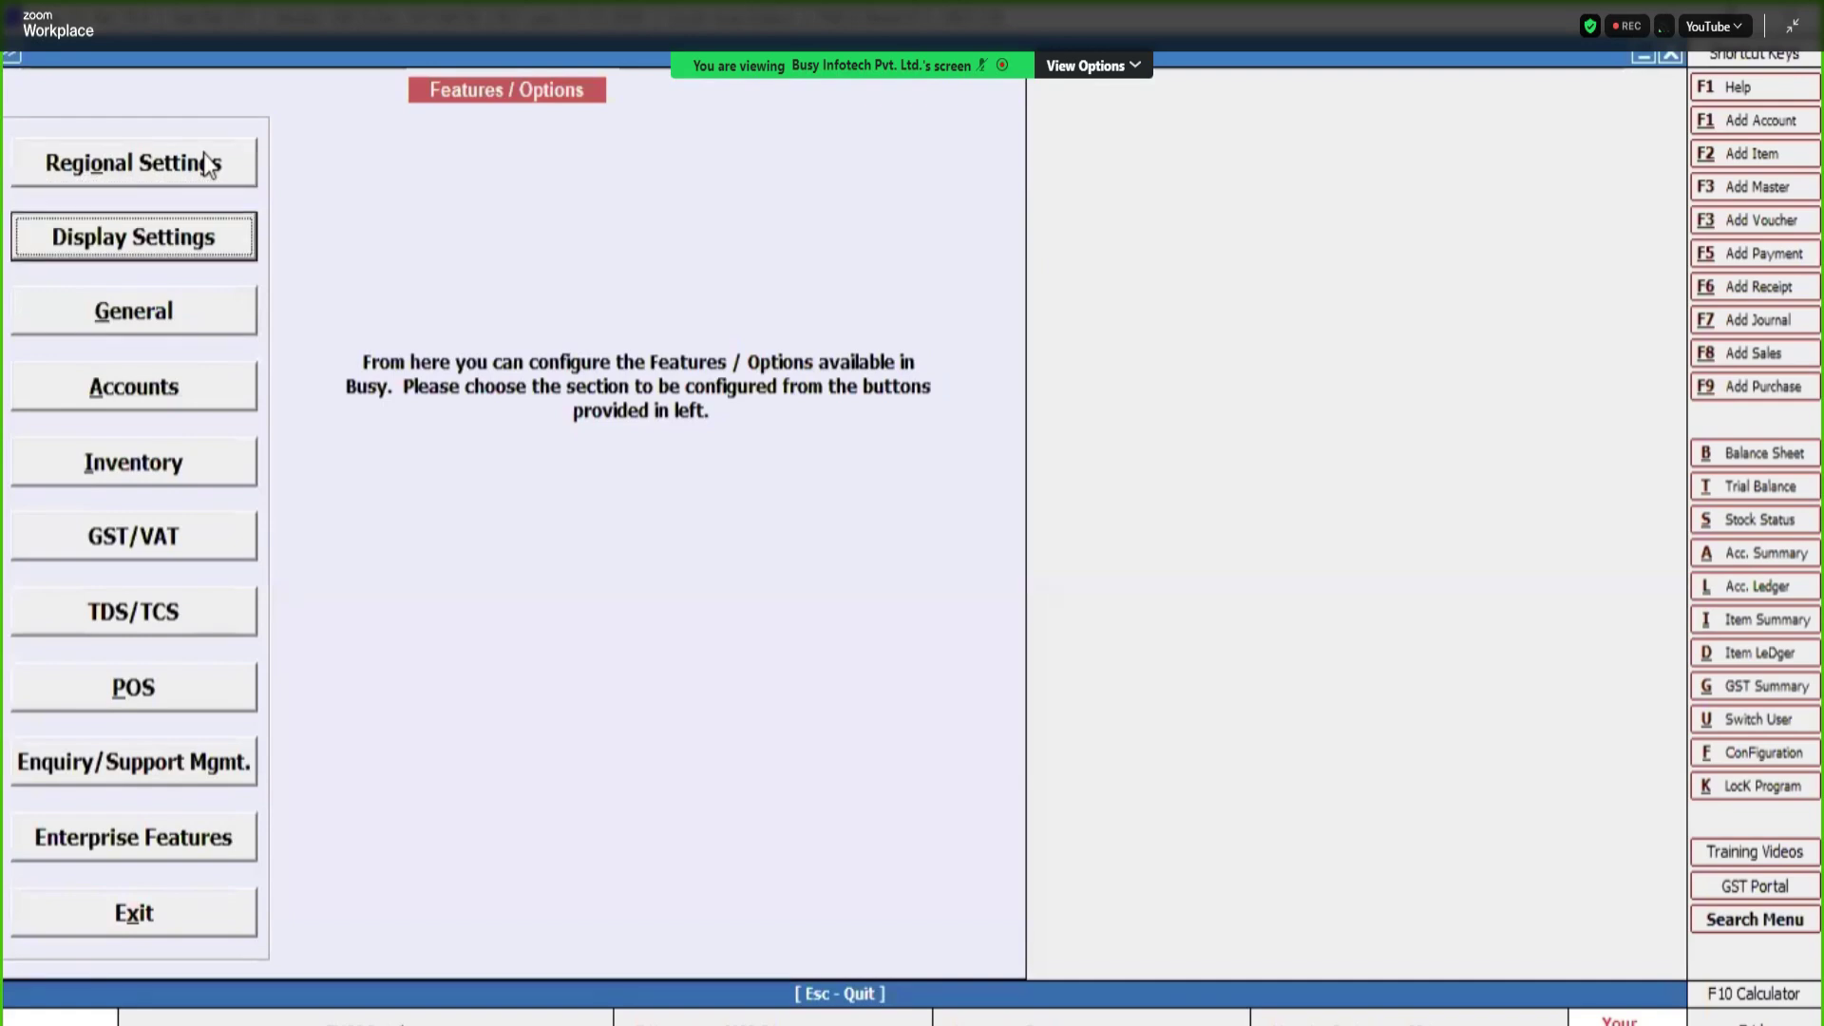
Step: In Inventory options, review the Batch-wise Details settings and expired-batch choices without changing them
key(Down)
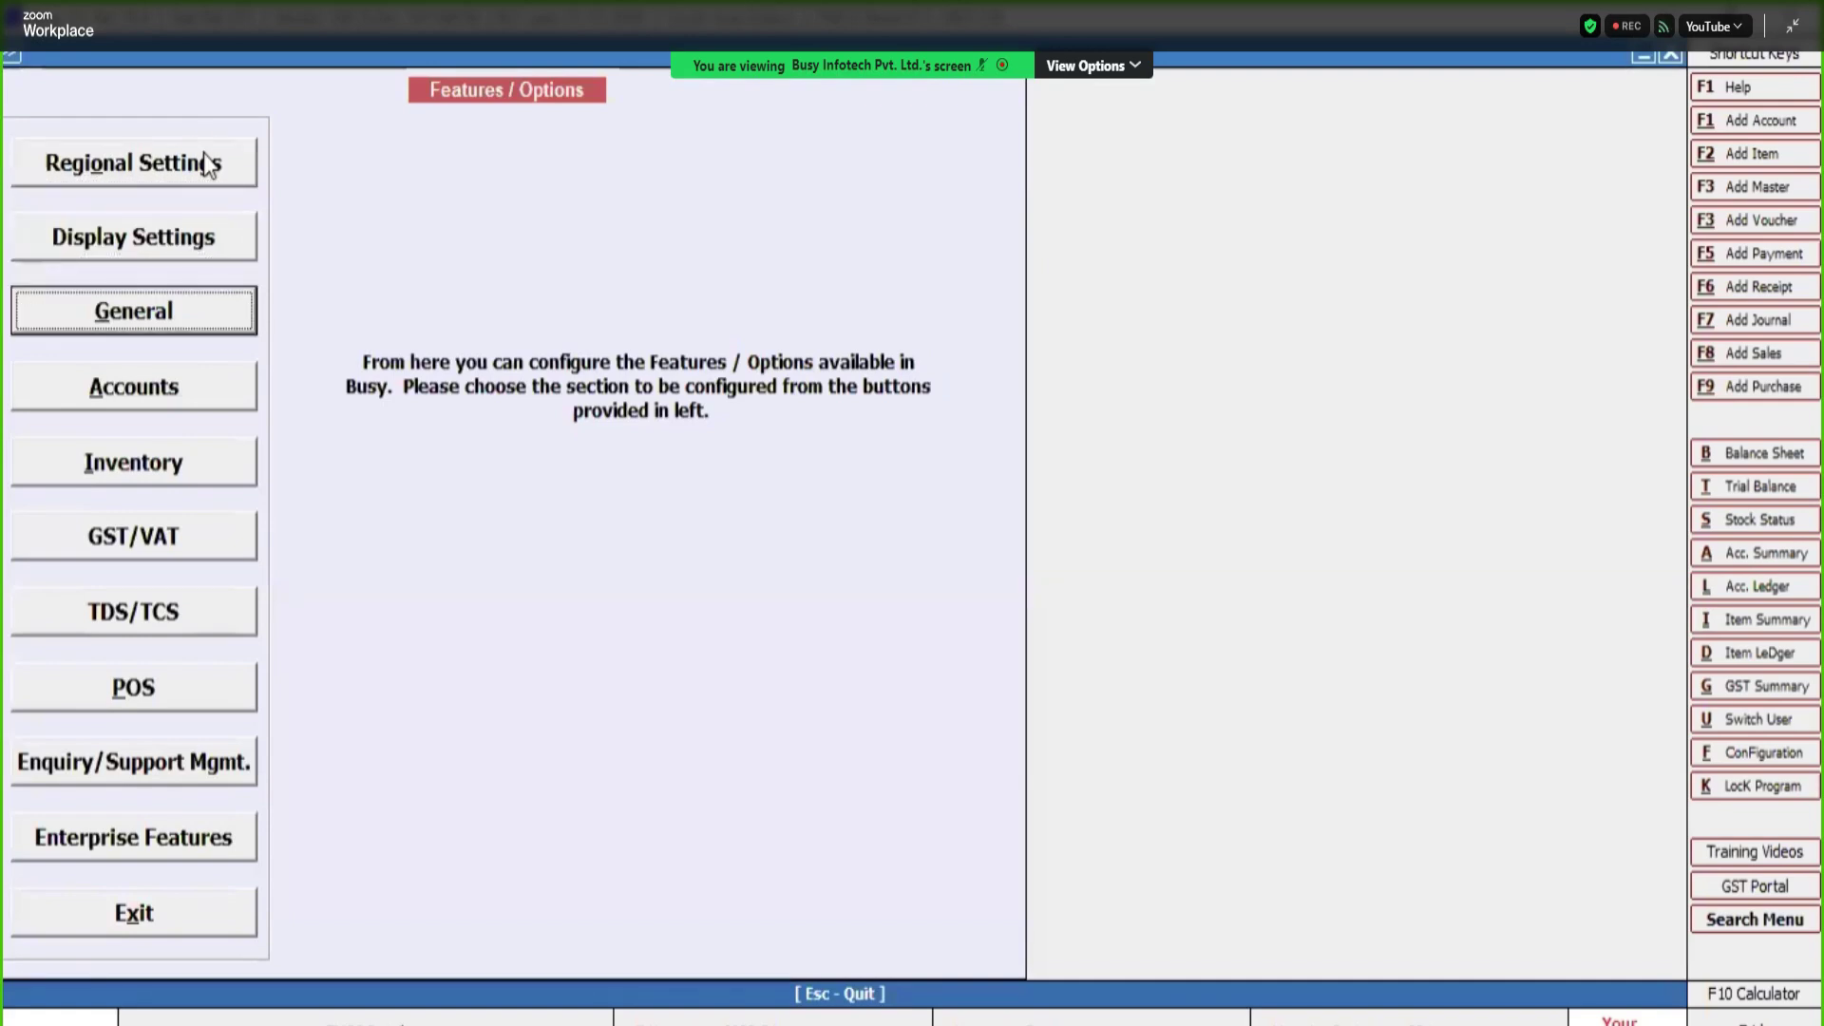
key(i)
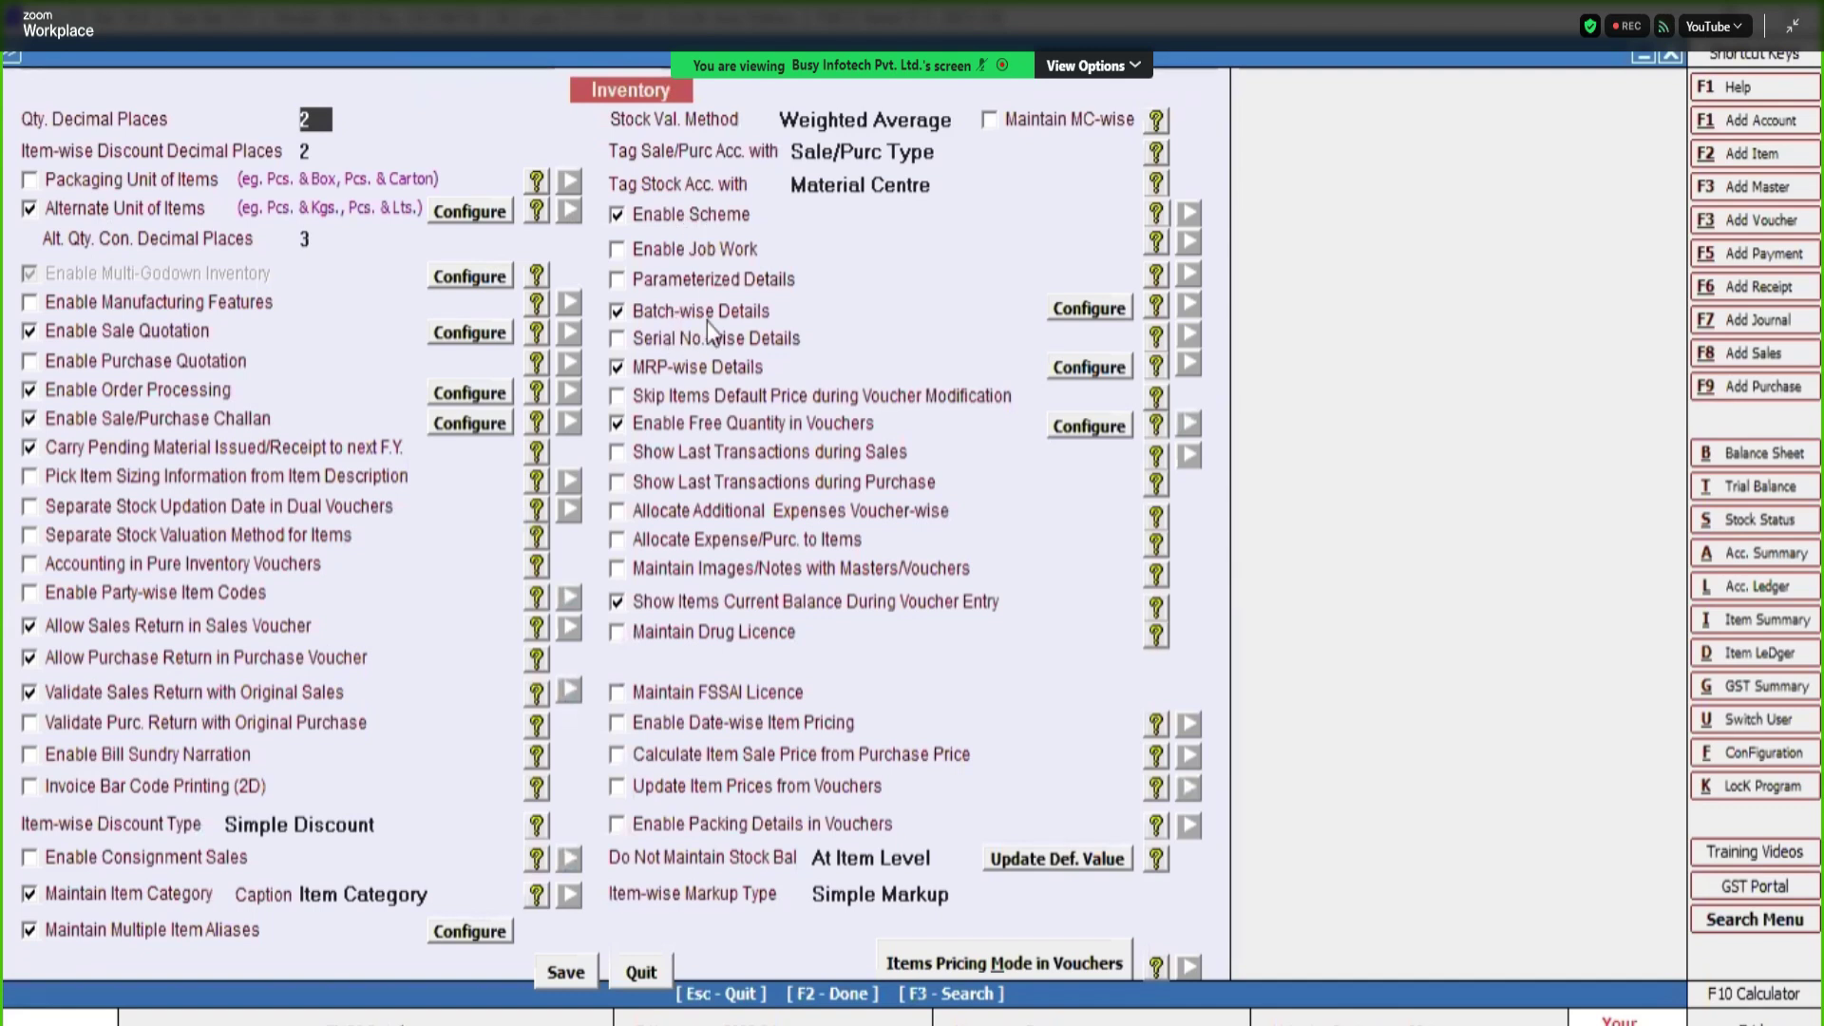
click(1078, 317)
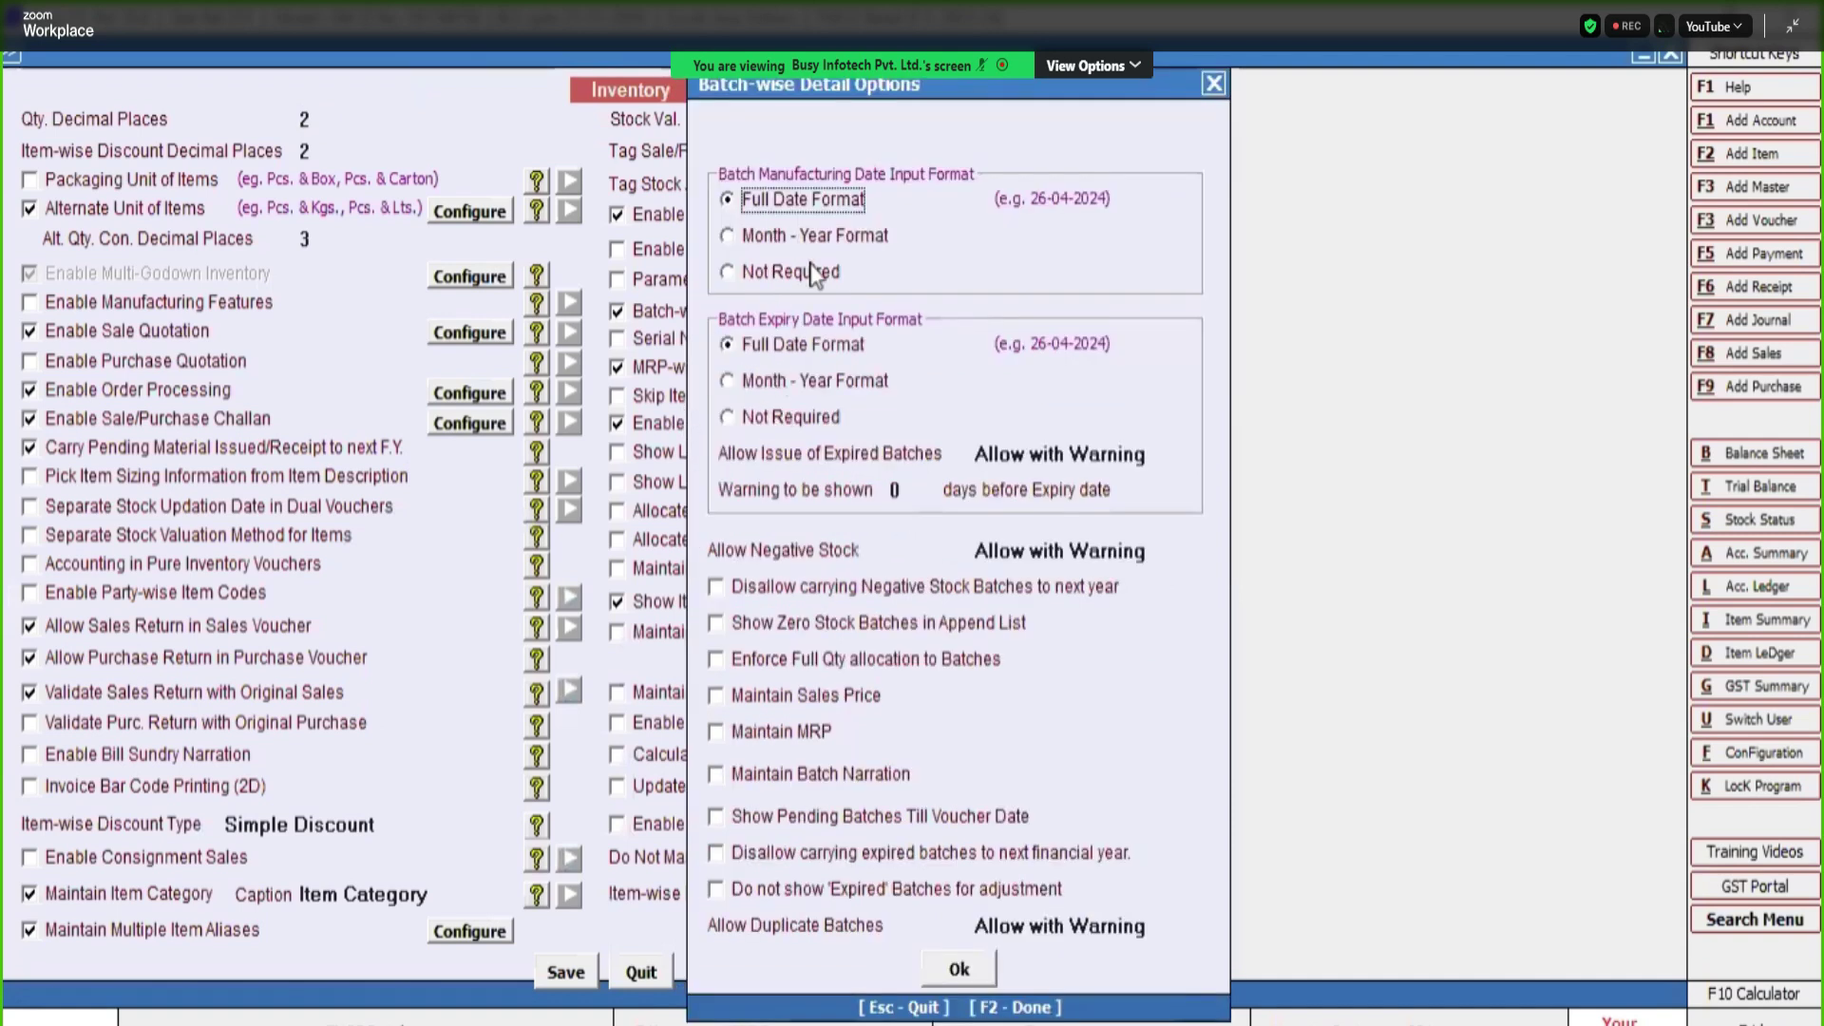
click(1126, 450)
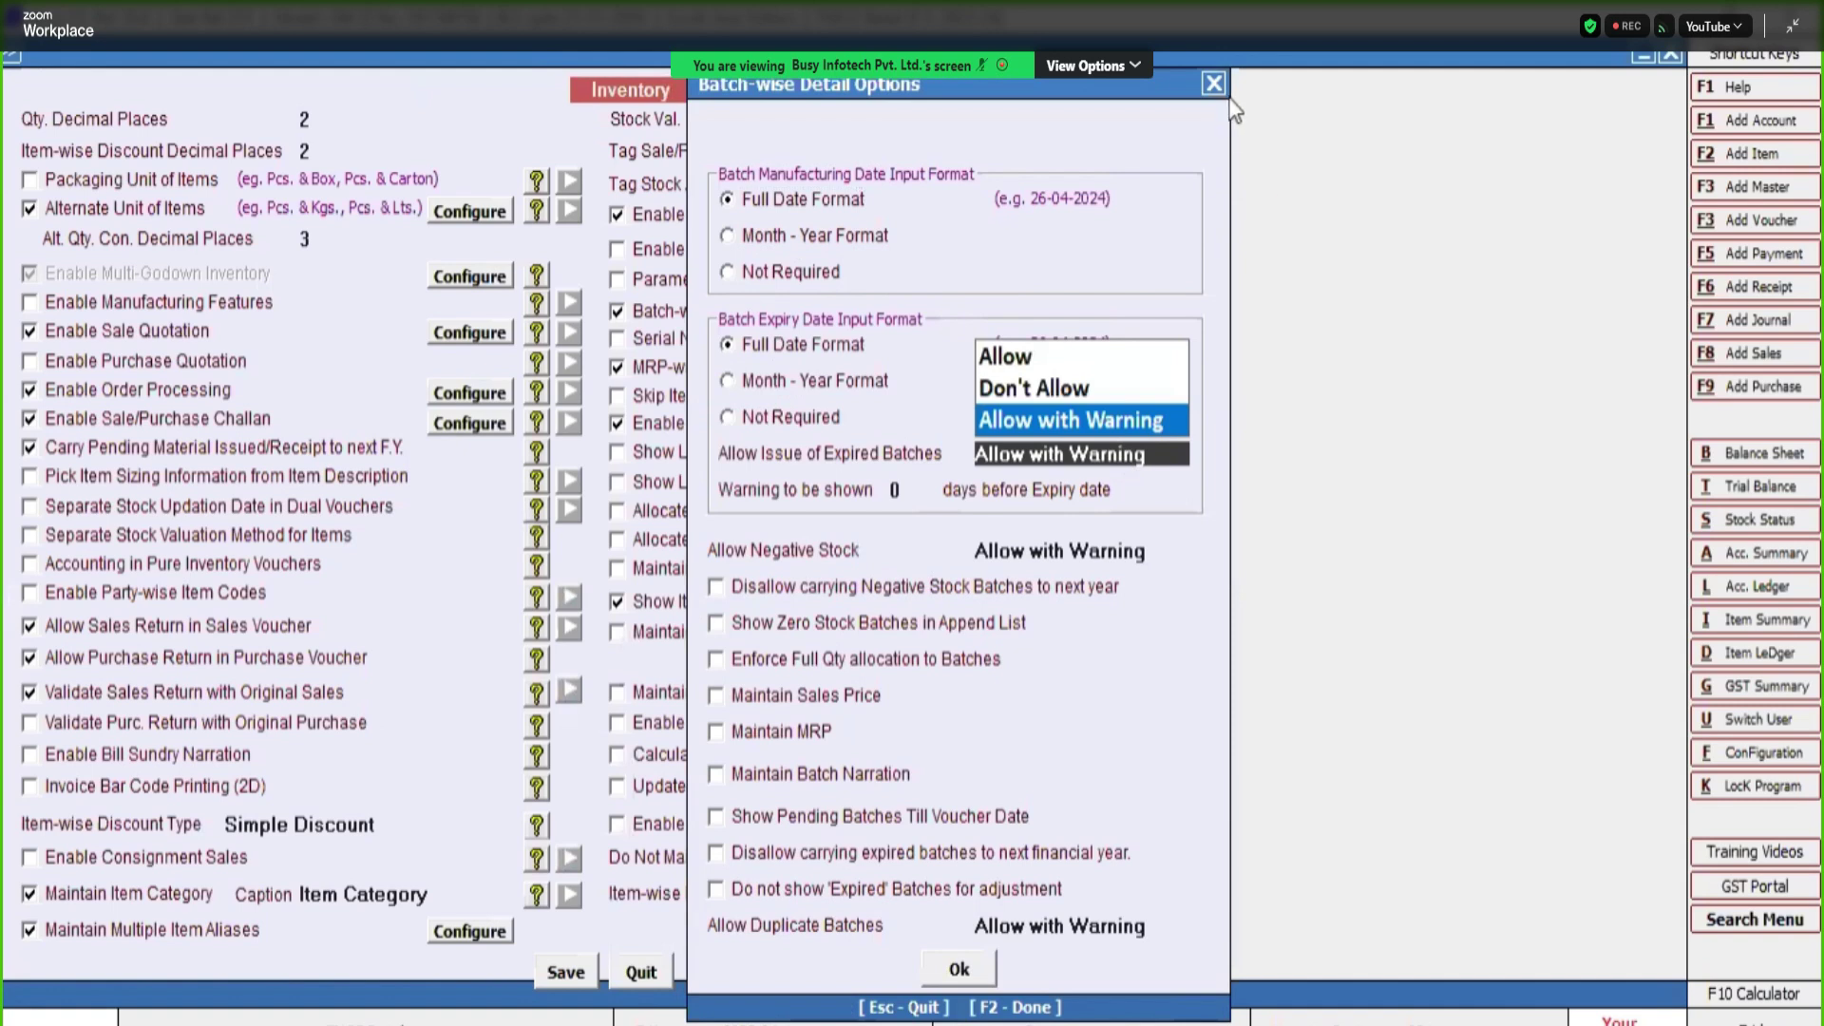
key(Escape)
key(Escape)
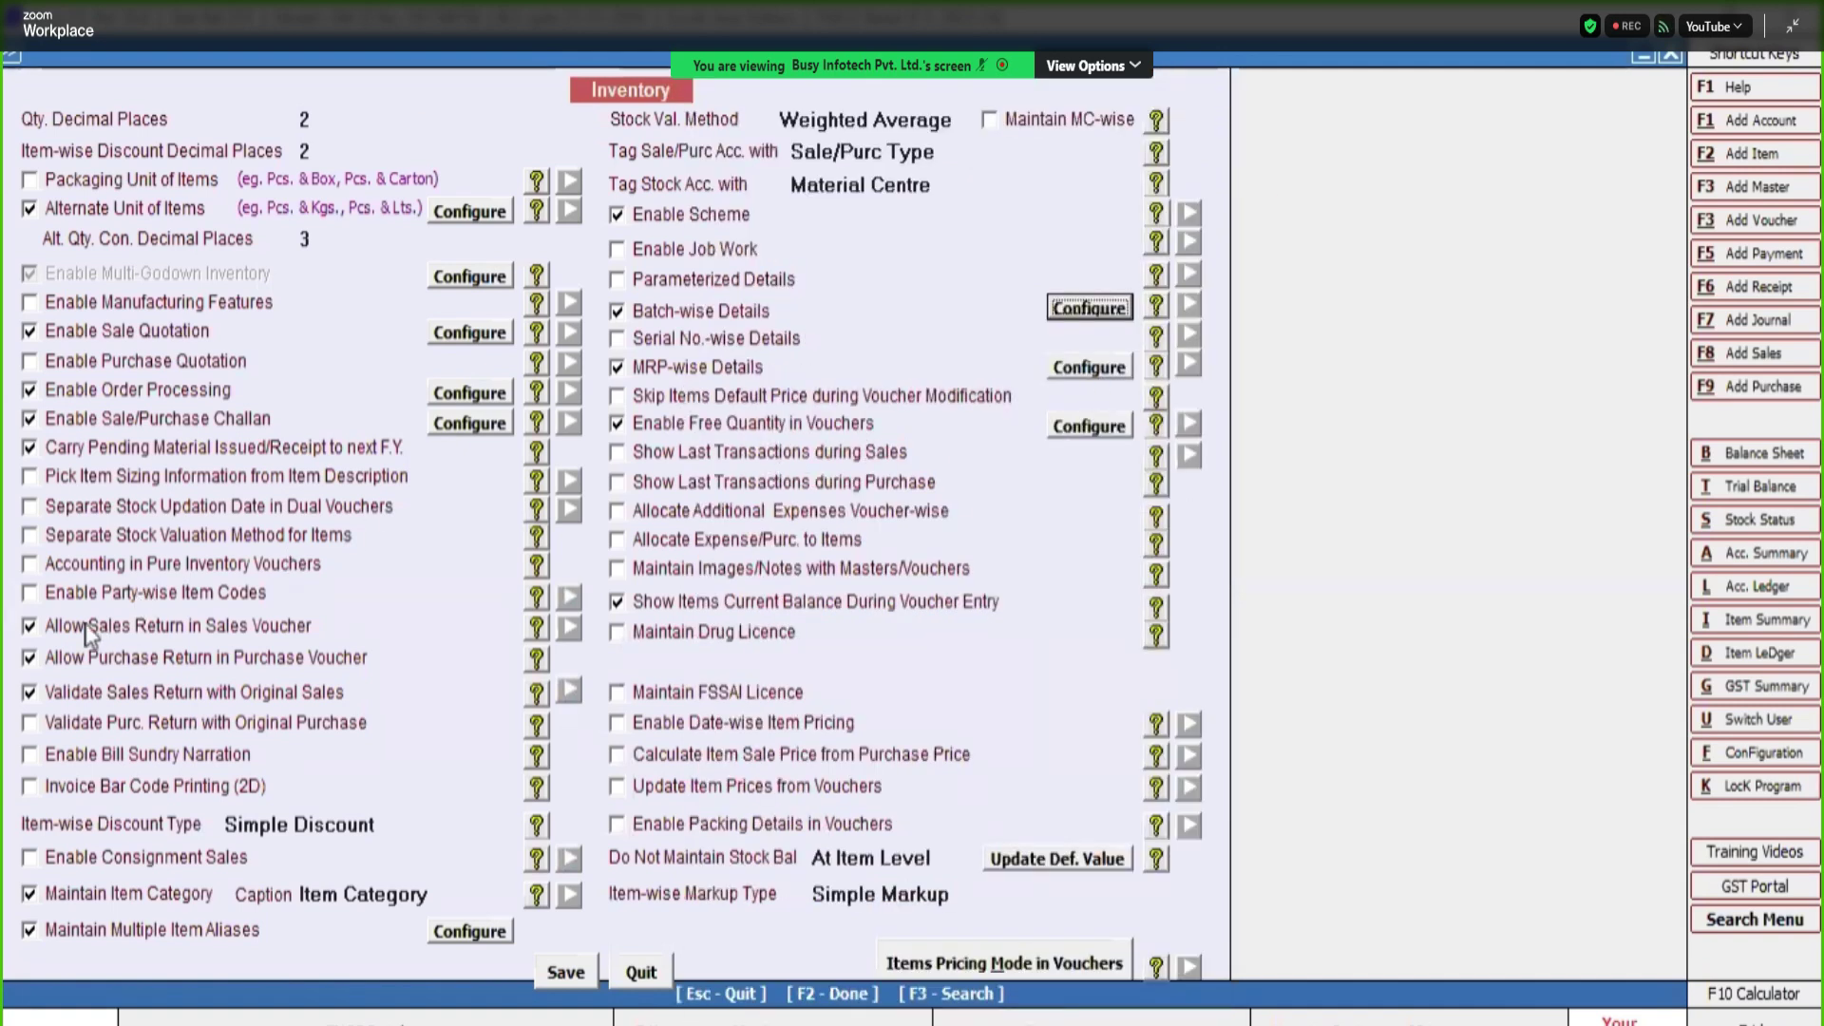
Step: Toggle Allow Sales Return off and back on, then confirm the Multiple Item Aliases options
click(237, 631)
key(space)
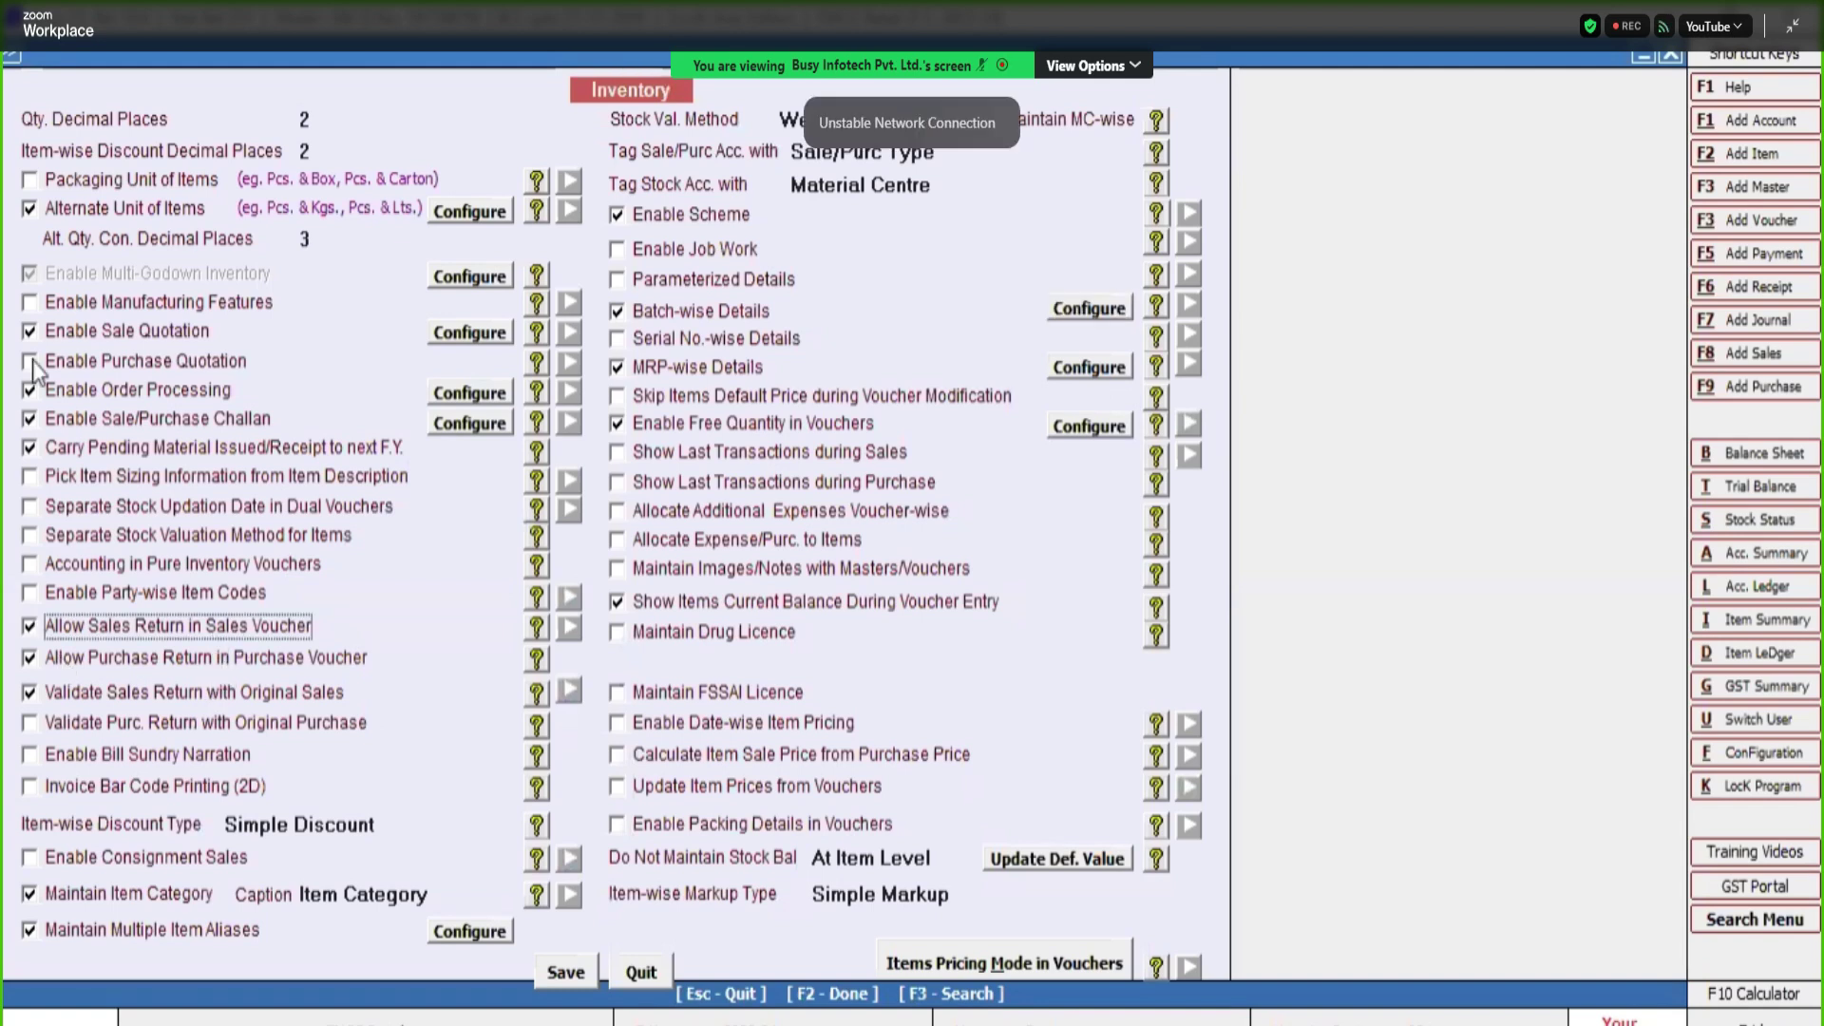
key(Down)
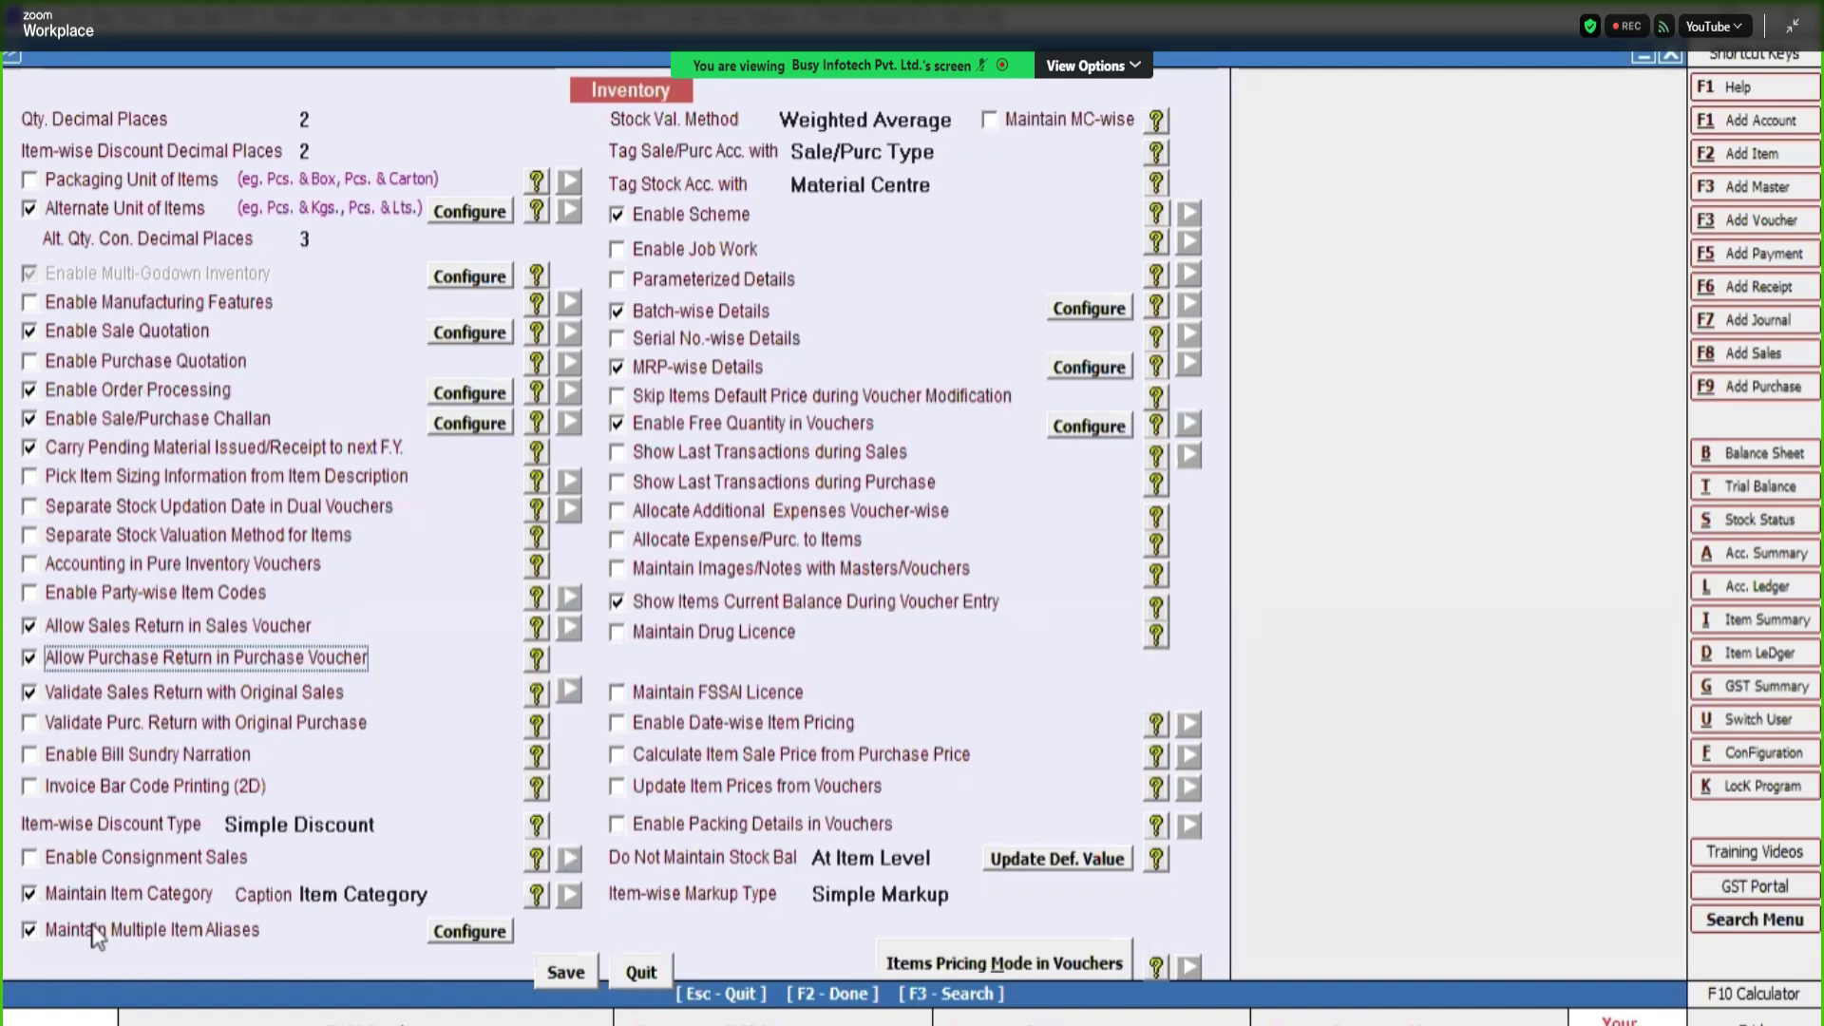
click(334, 893)
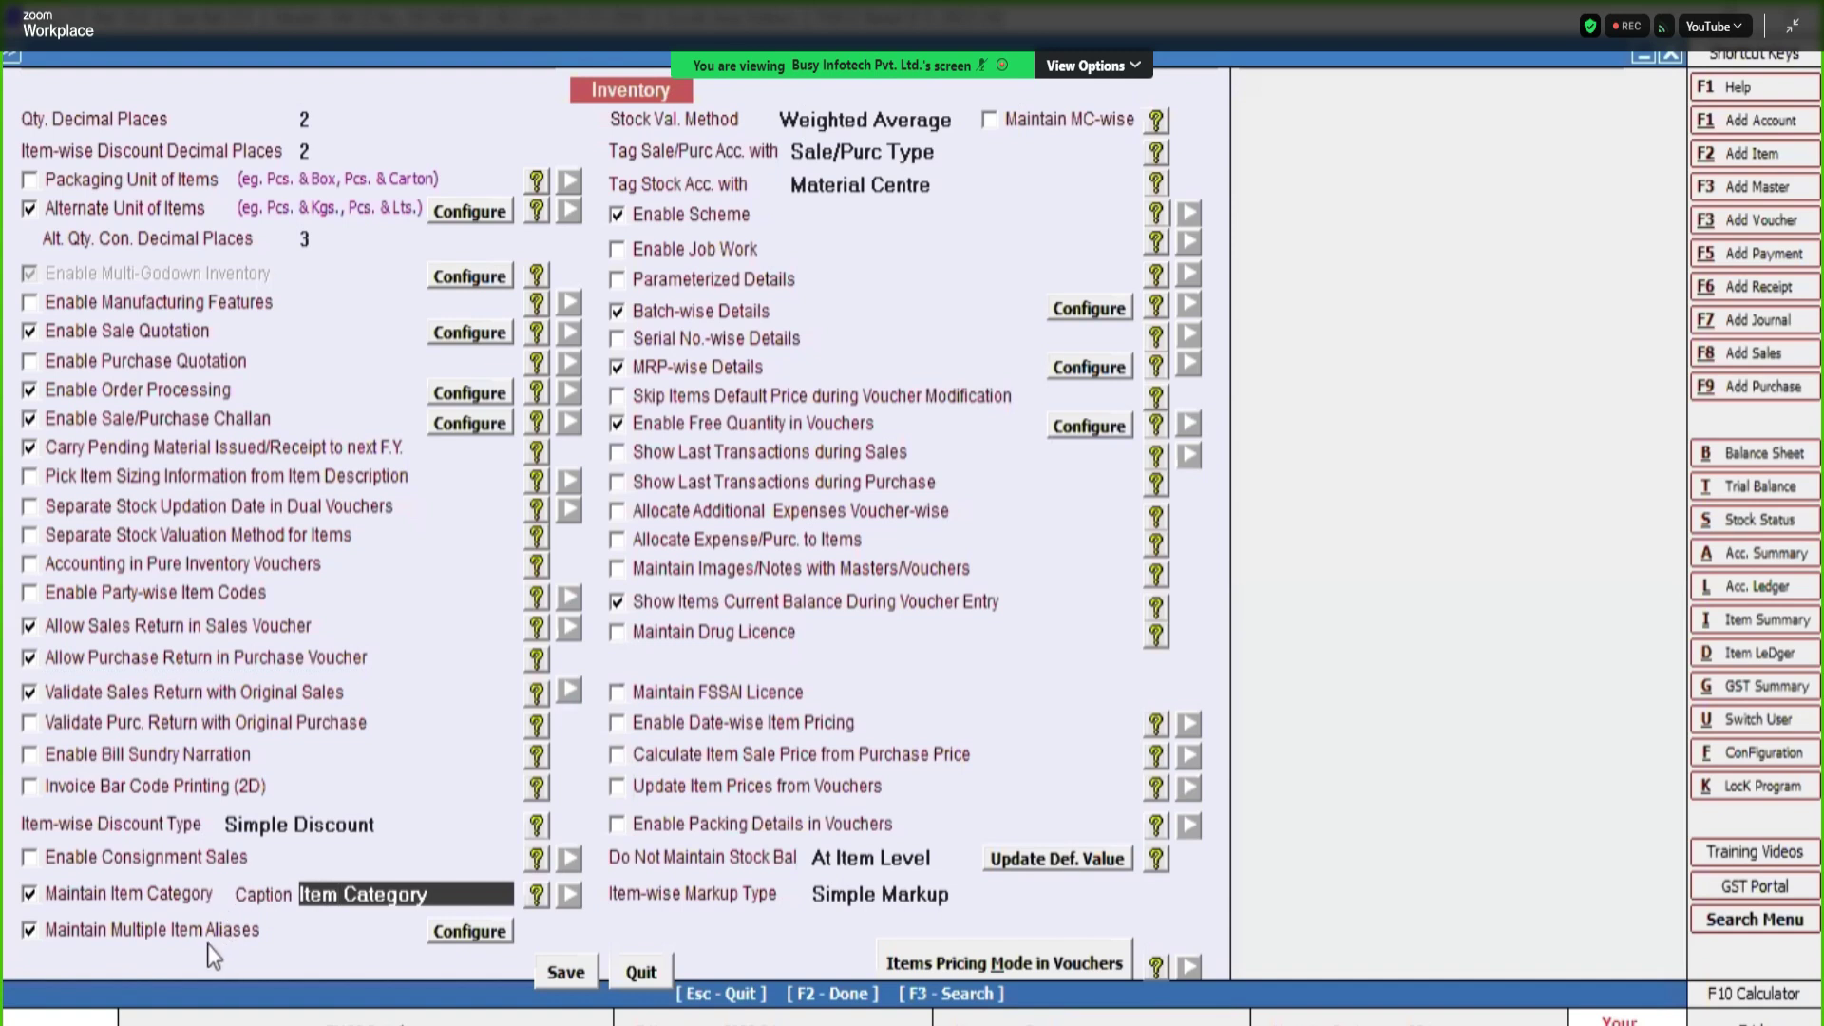
key(Return)
click(475, 936)
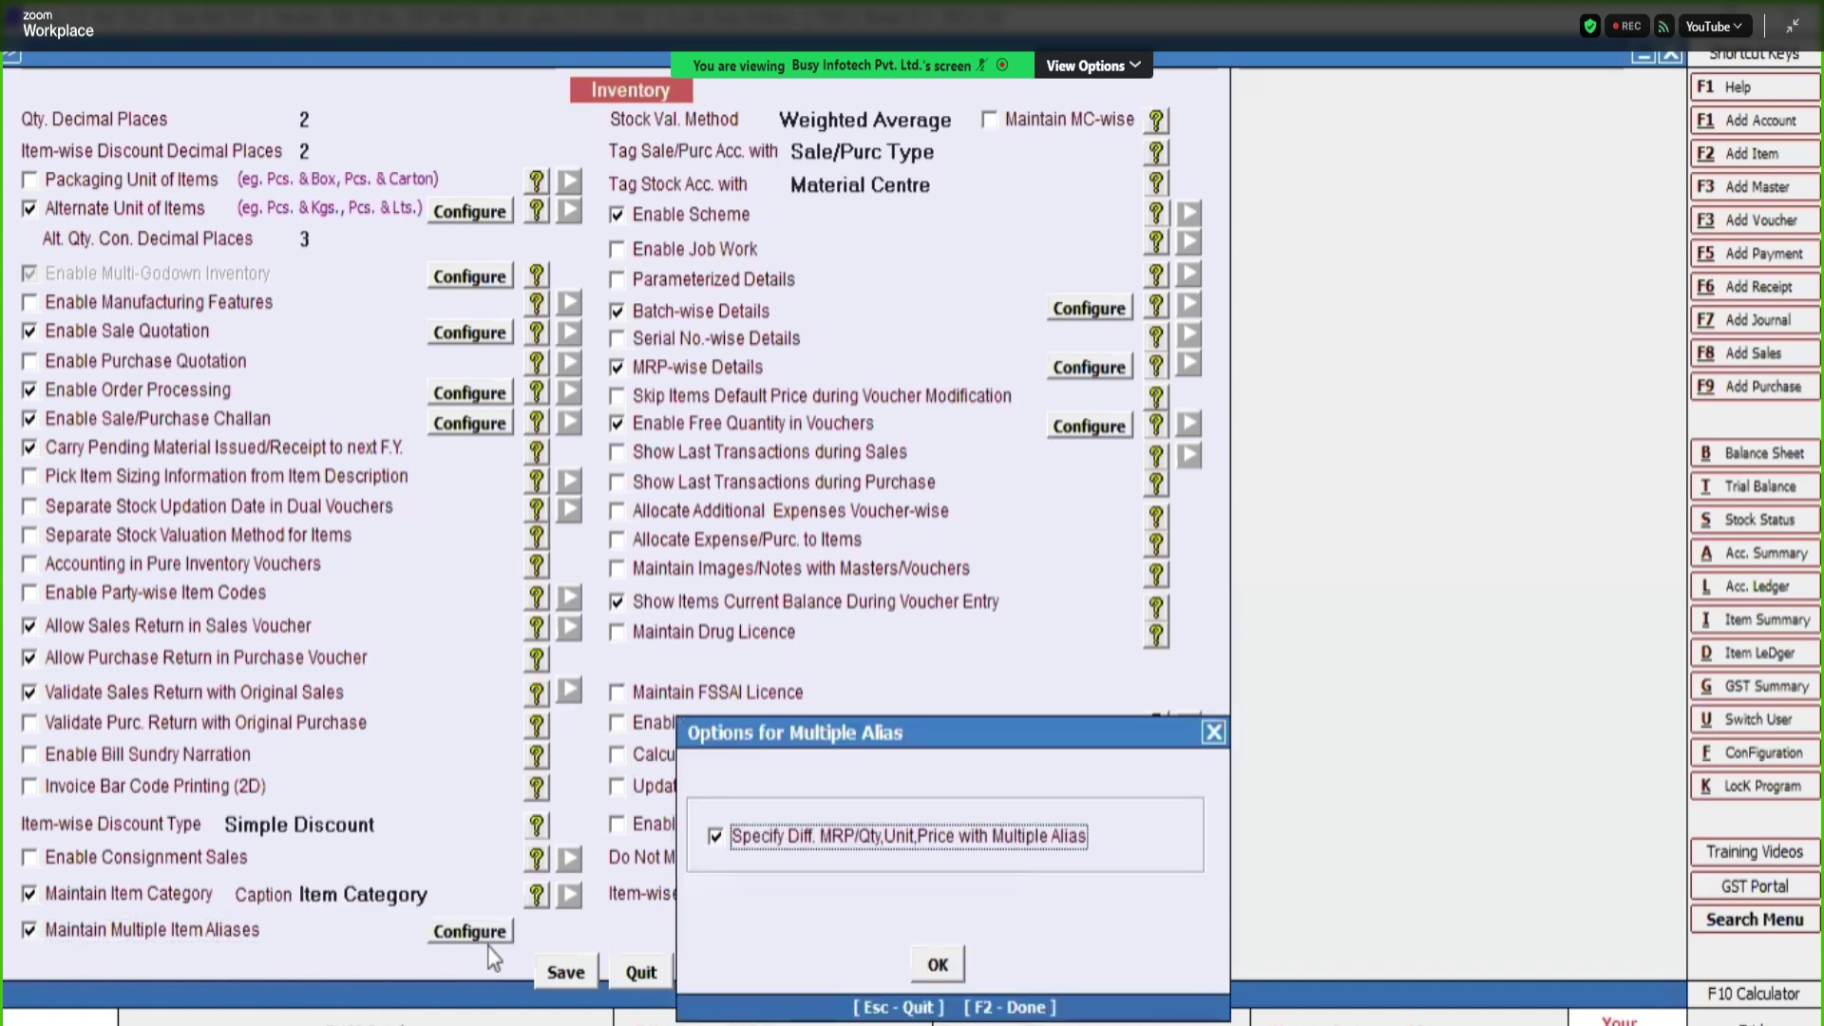
click(943, 967)
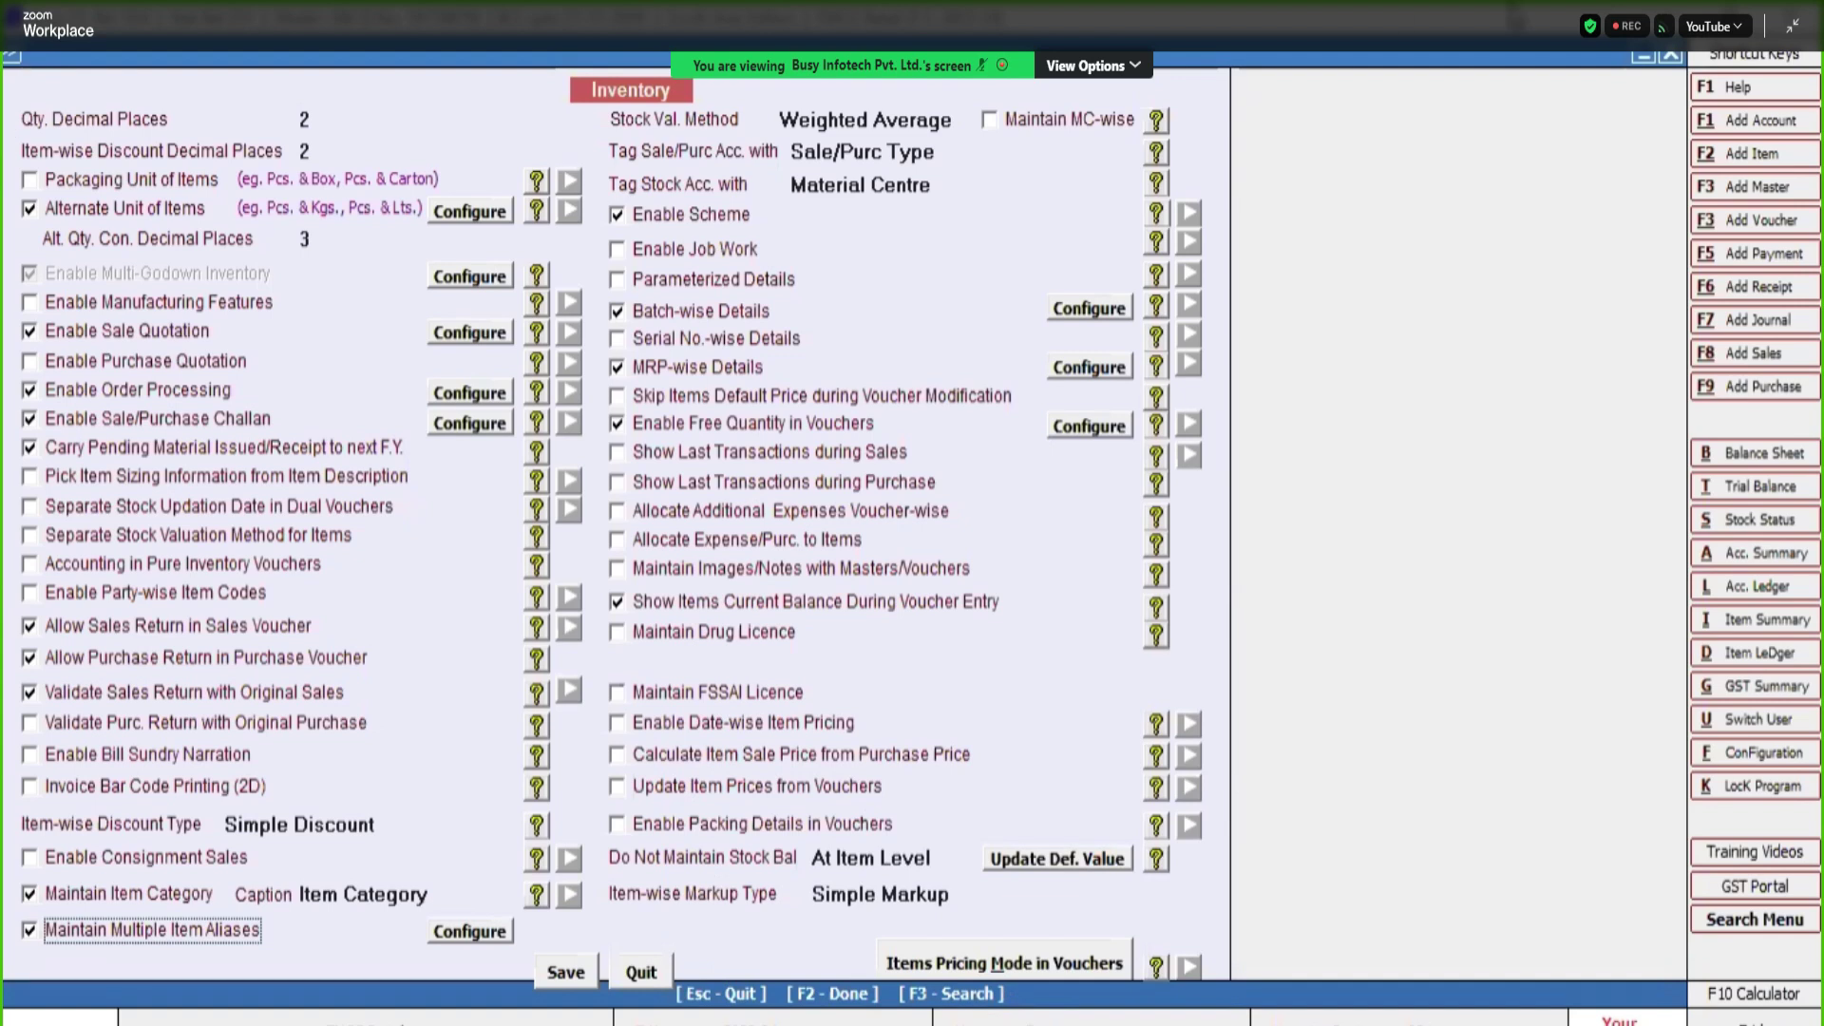
click(313, 492)
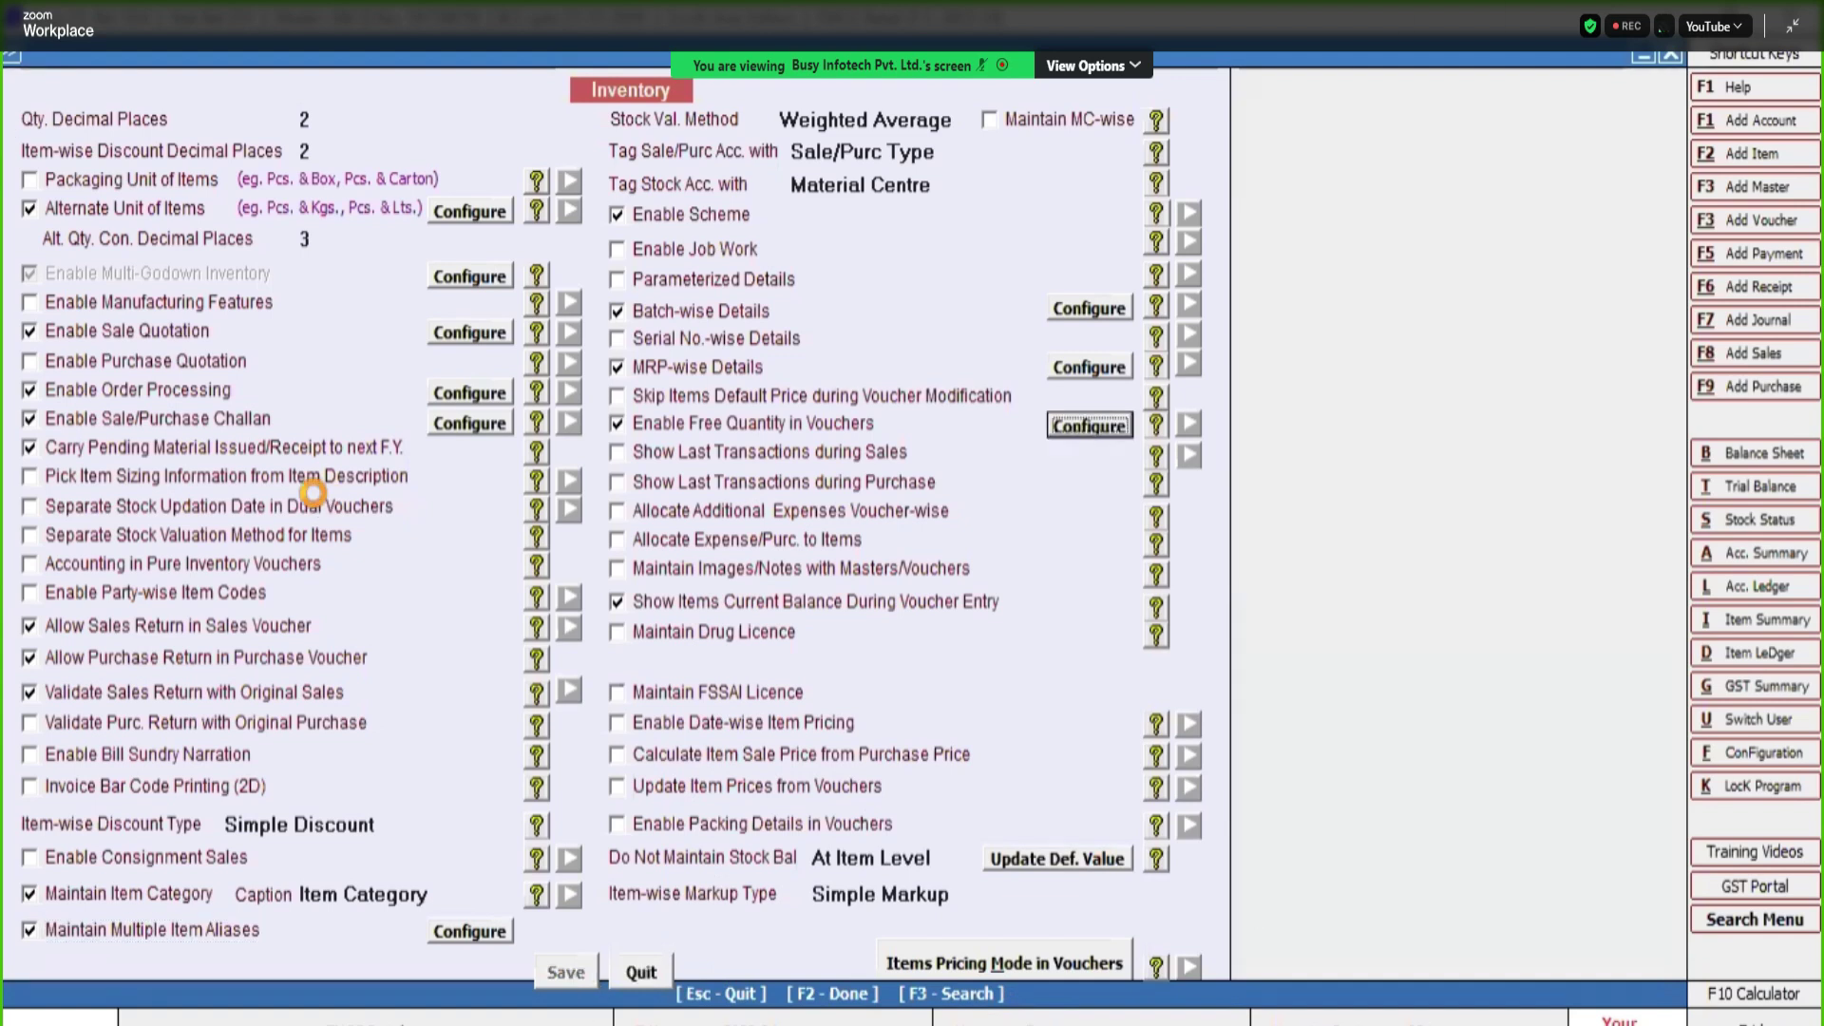
Step: Leave Features/Options, open the List of Items report under Masters > Item, and select AJAVAYN 100GM
key(Escape)
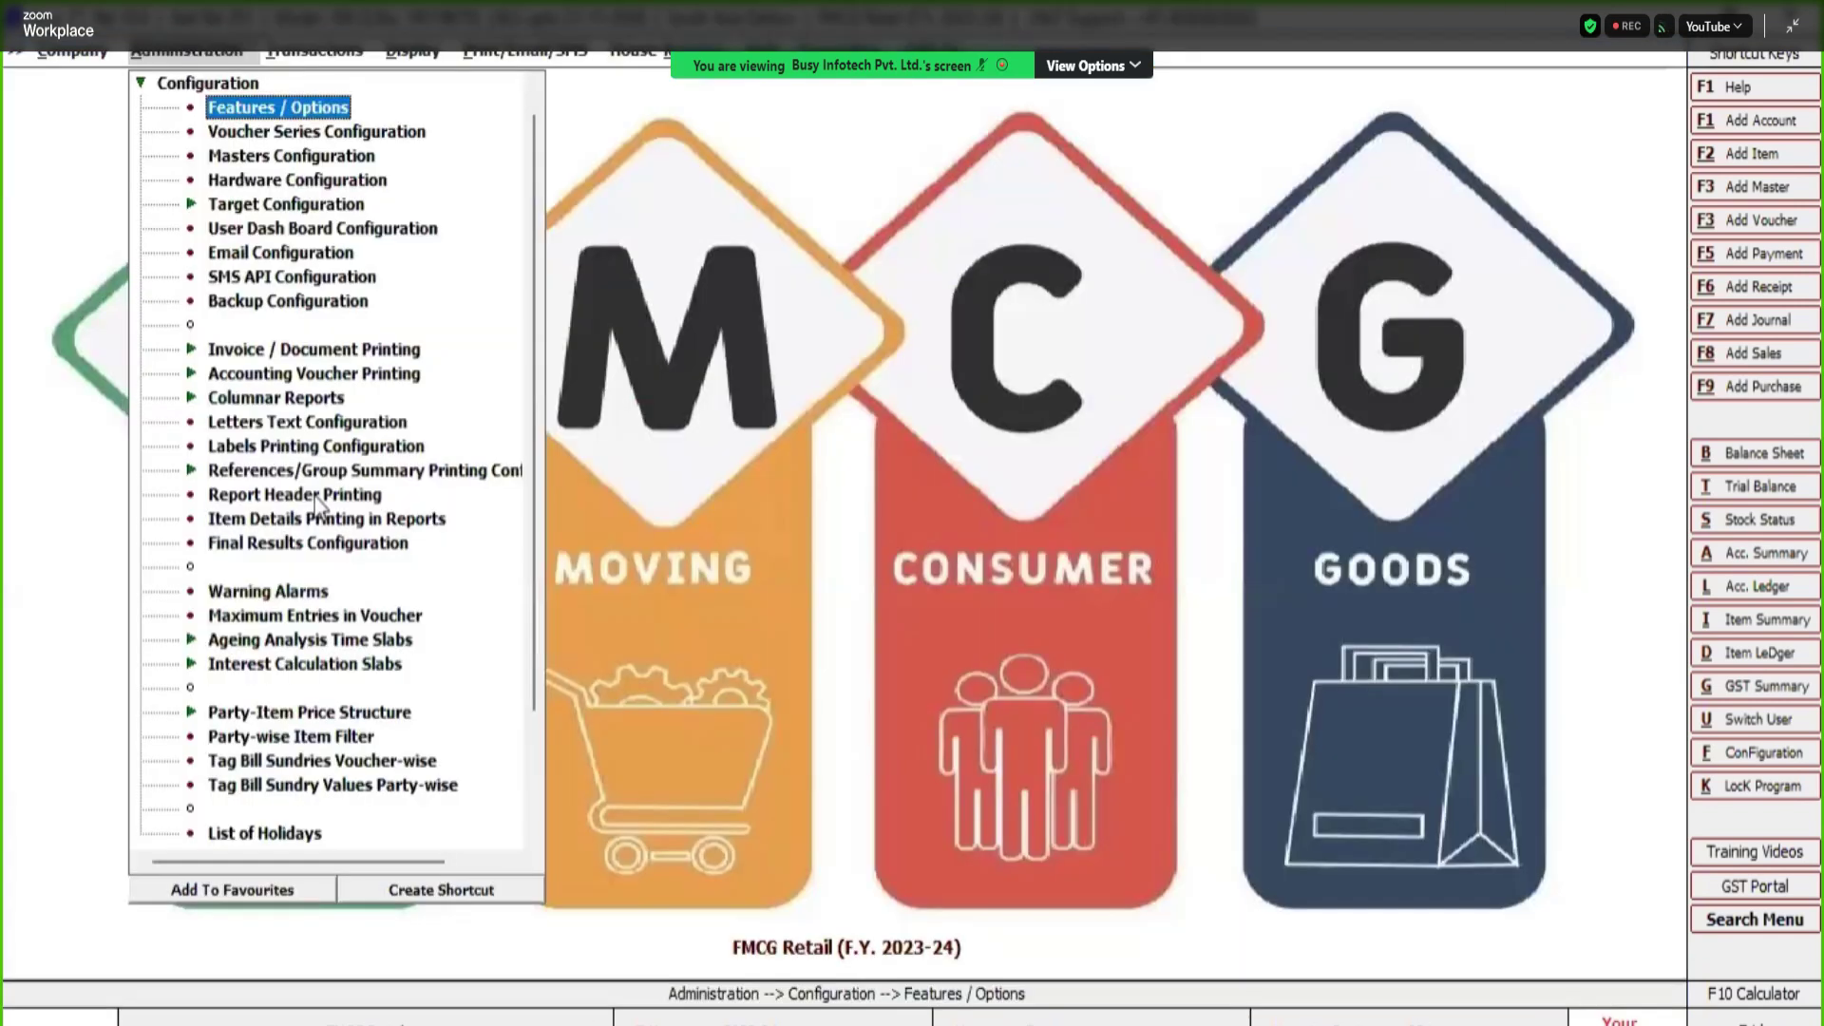
key(Escape)
key(Return)
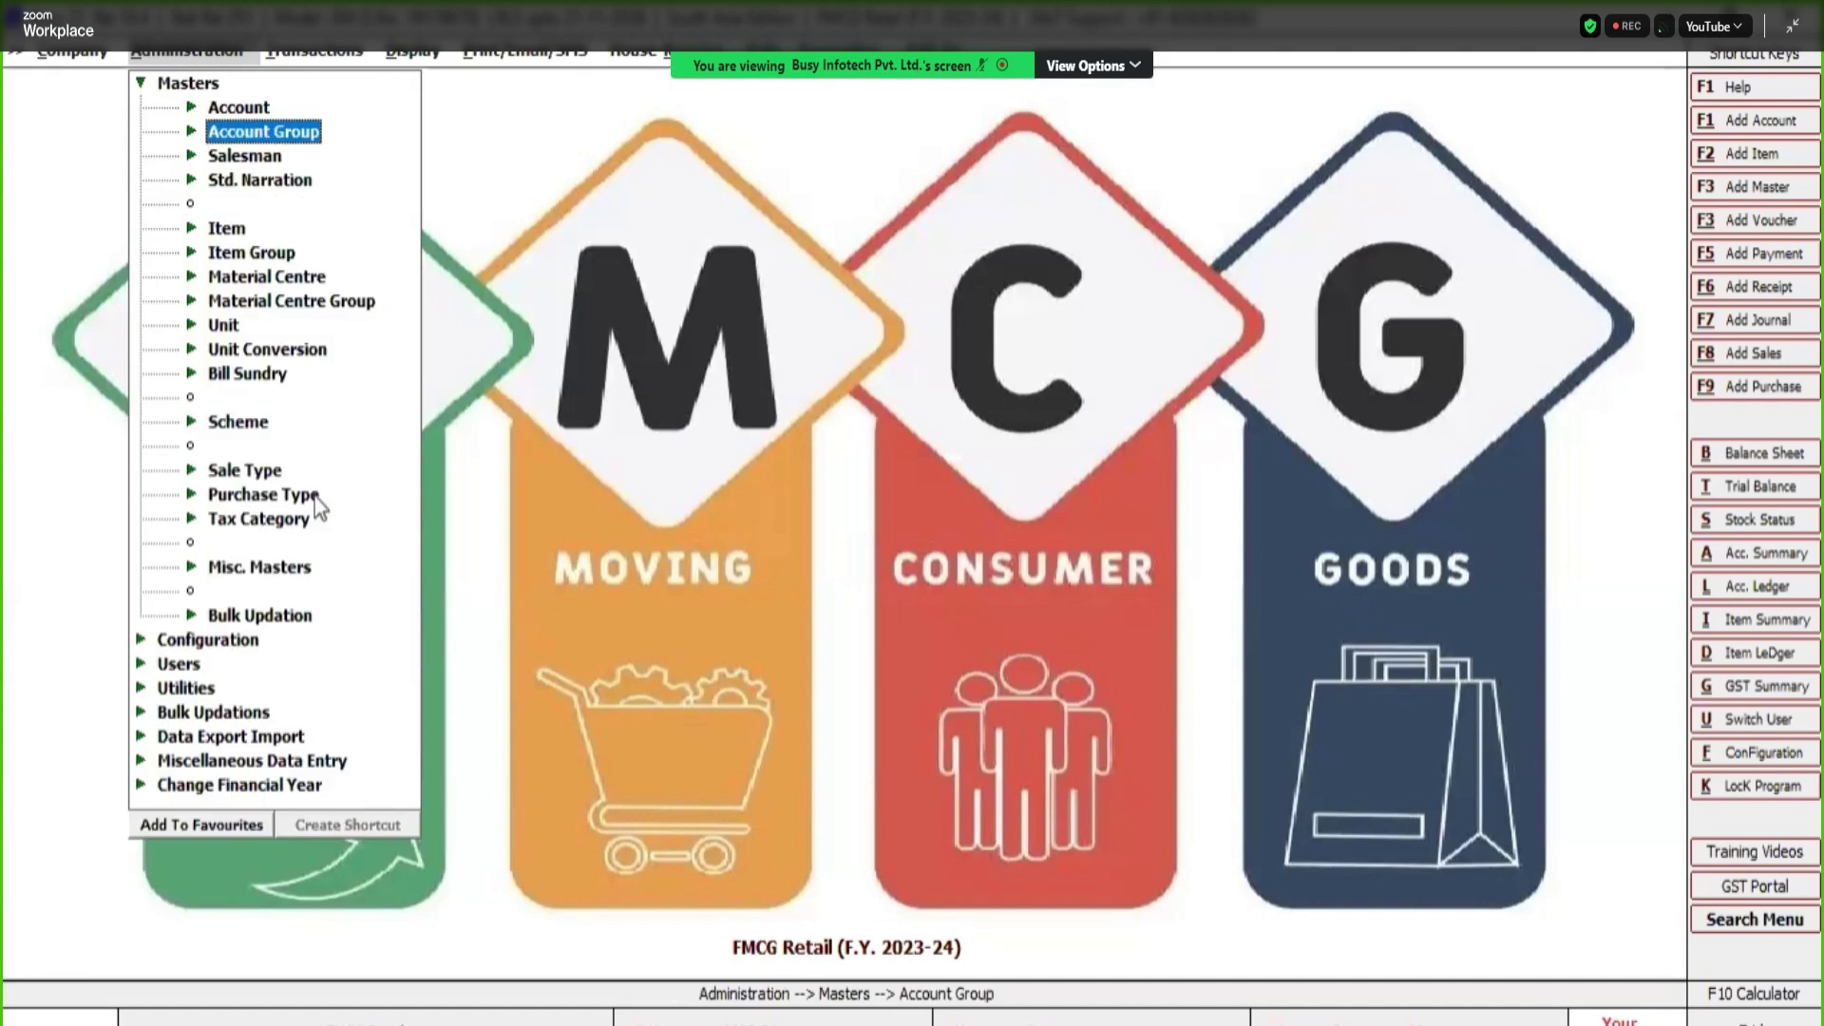
key(Down)
key(Down)
key(Down)
key(Return)
key(Down)
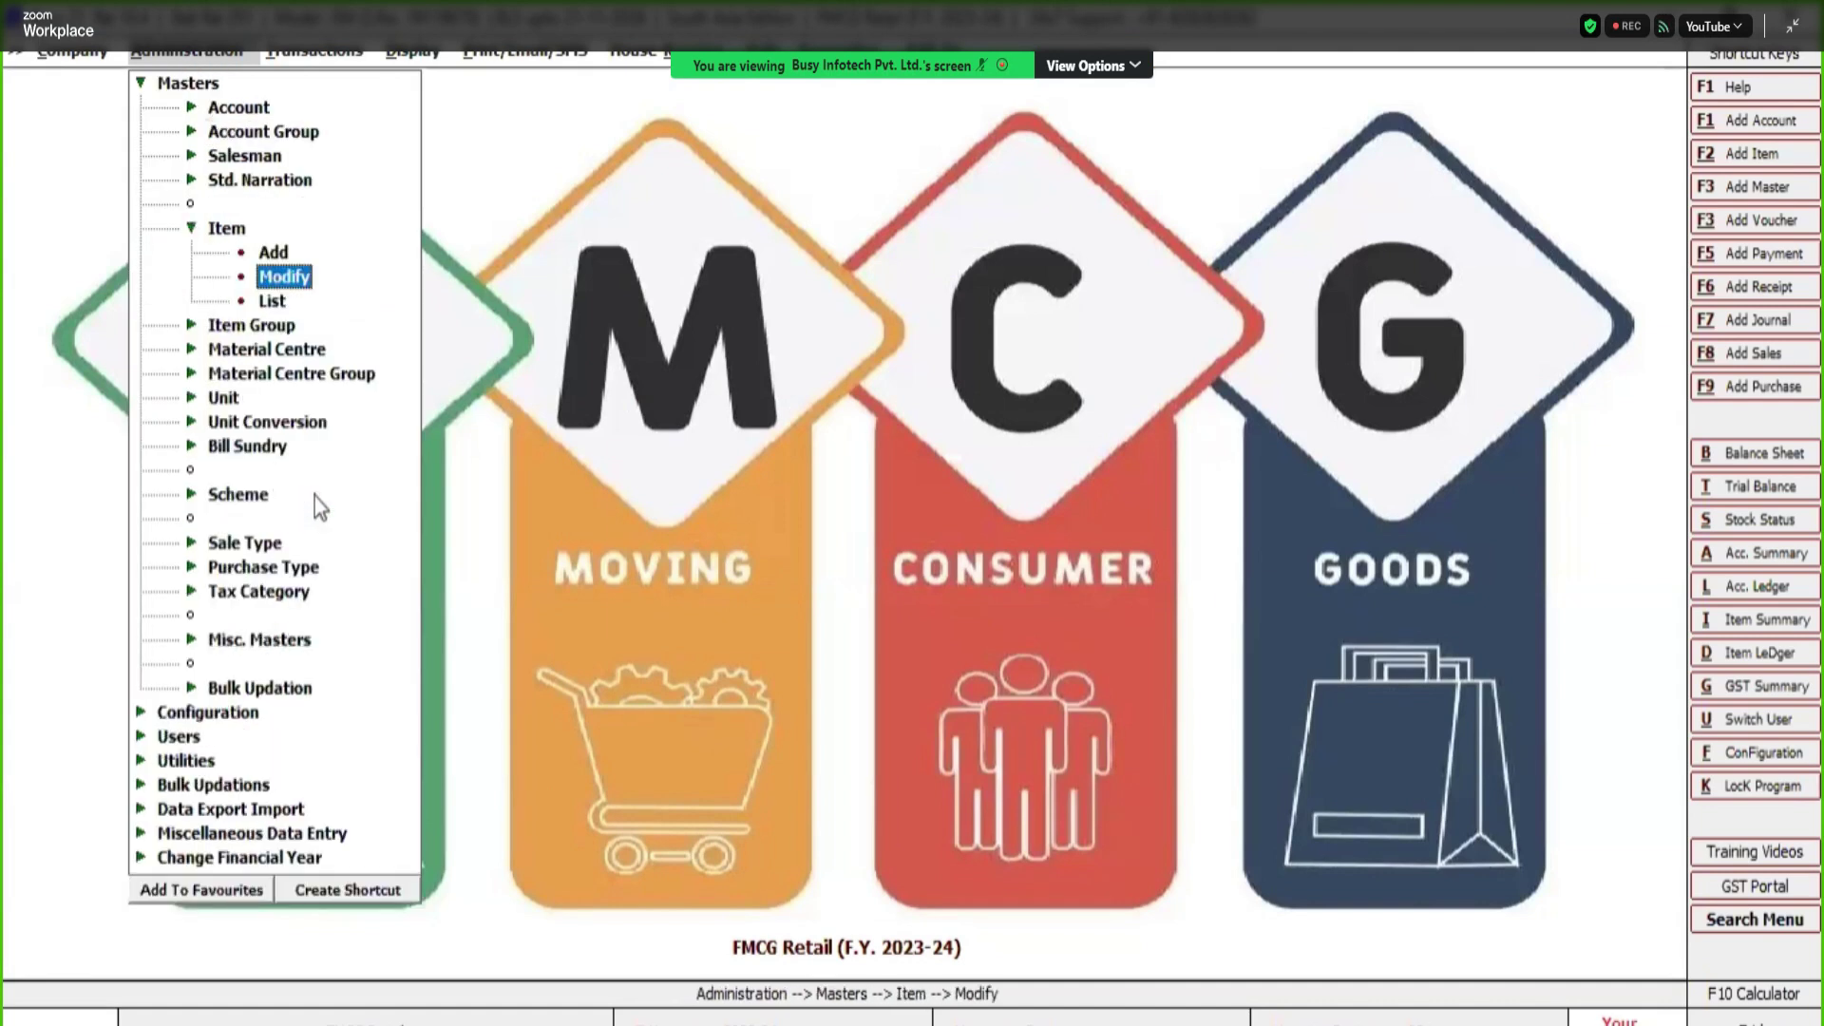
key(Down)
key(Return)
key(Return)
key(Escape)
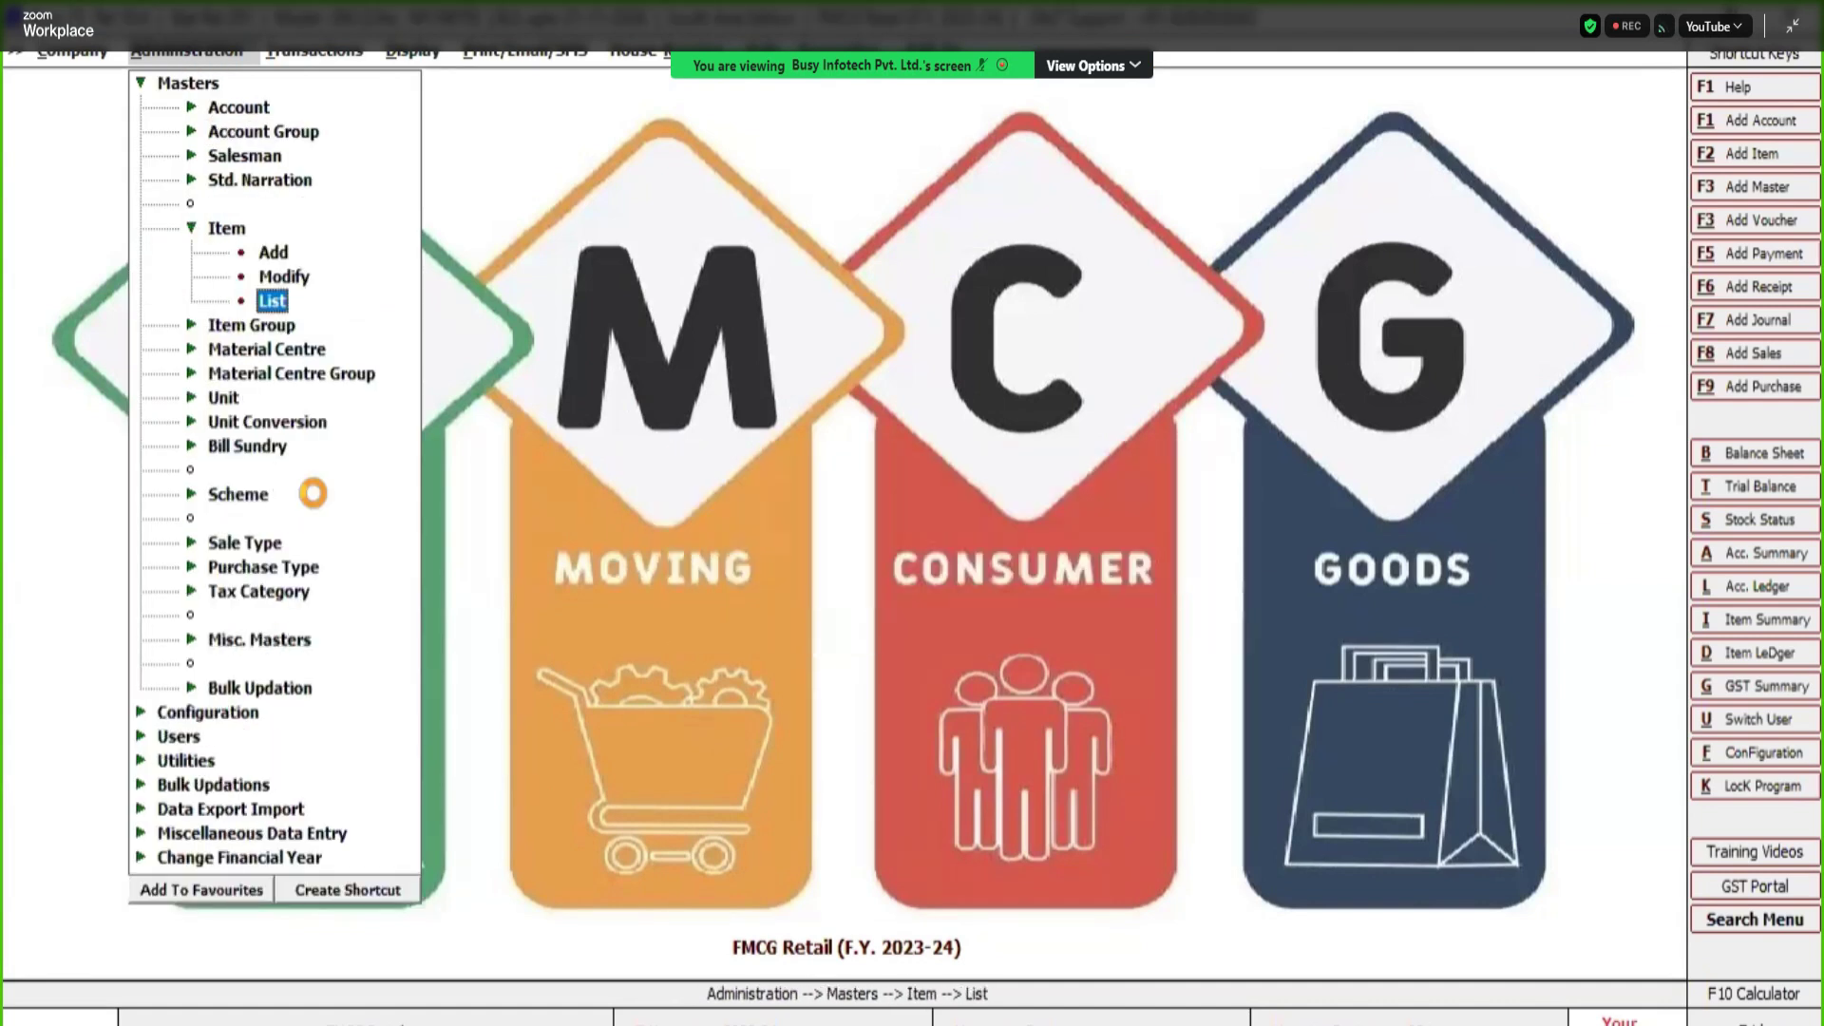
click(313, 495)
key(Return)
key(F2)
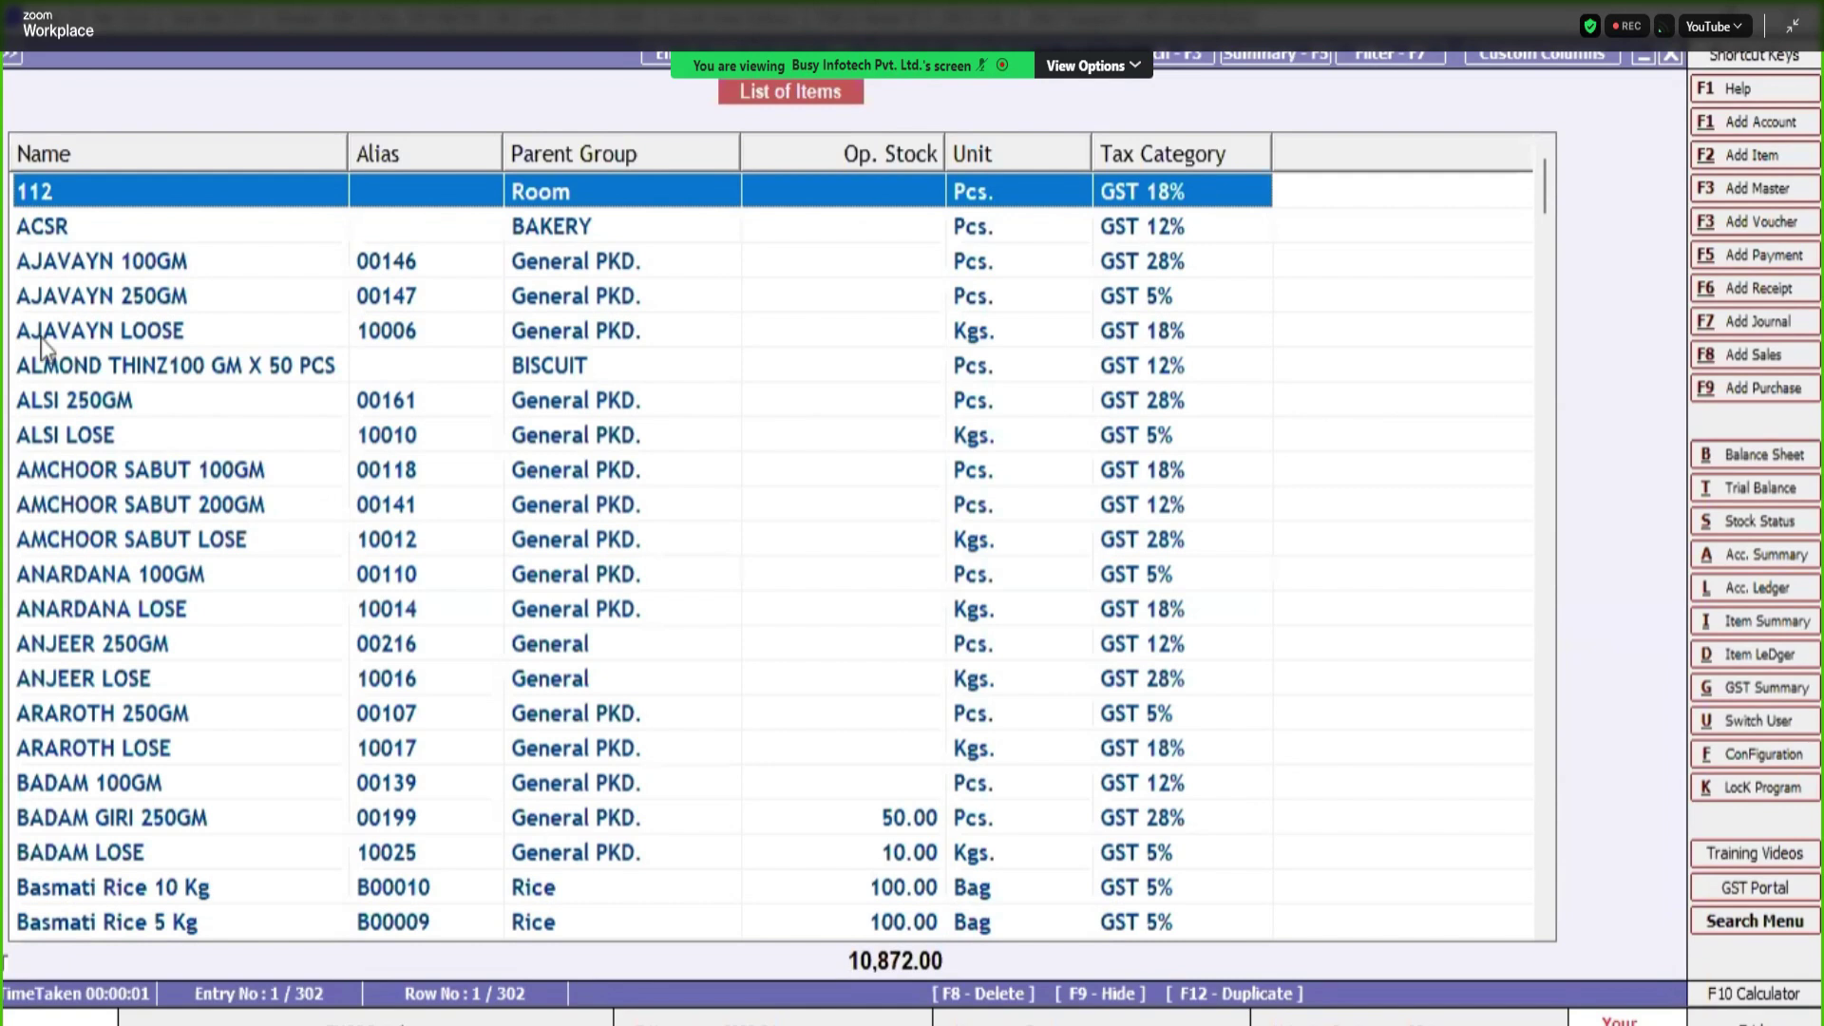
click(109, 296)
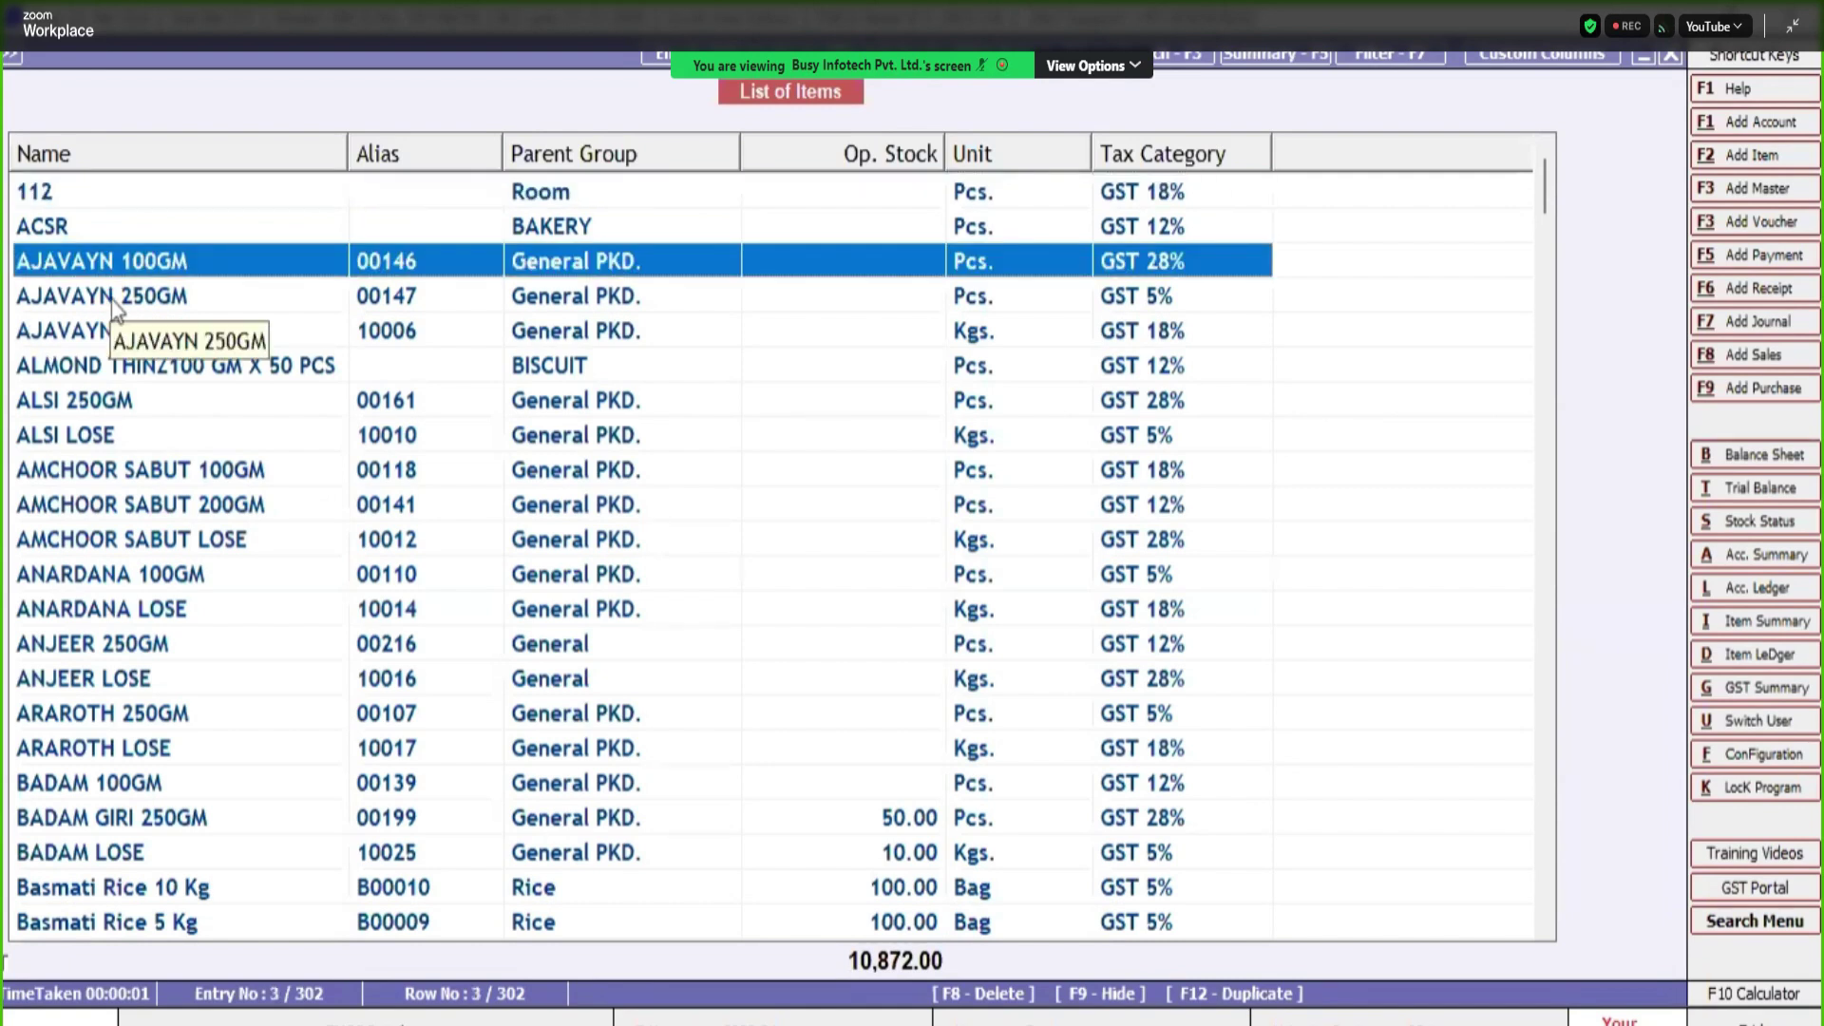
Step: Open AJAVAYN 100GM's item master, keeping MRP-wise and Batch-wise Details at N
key(Return)
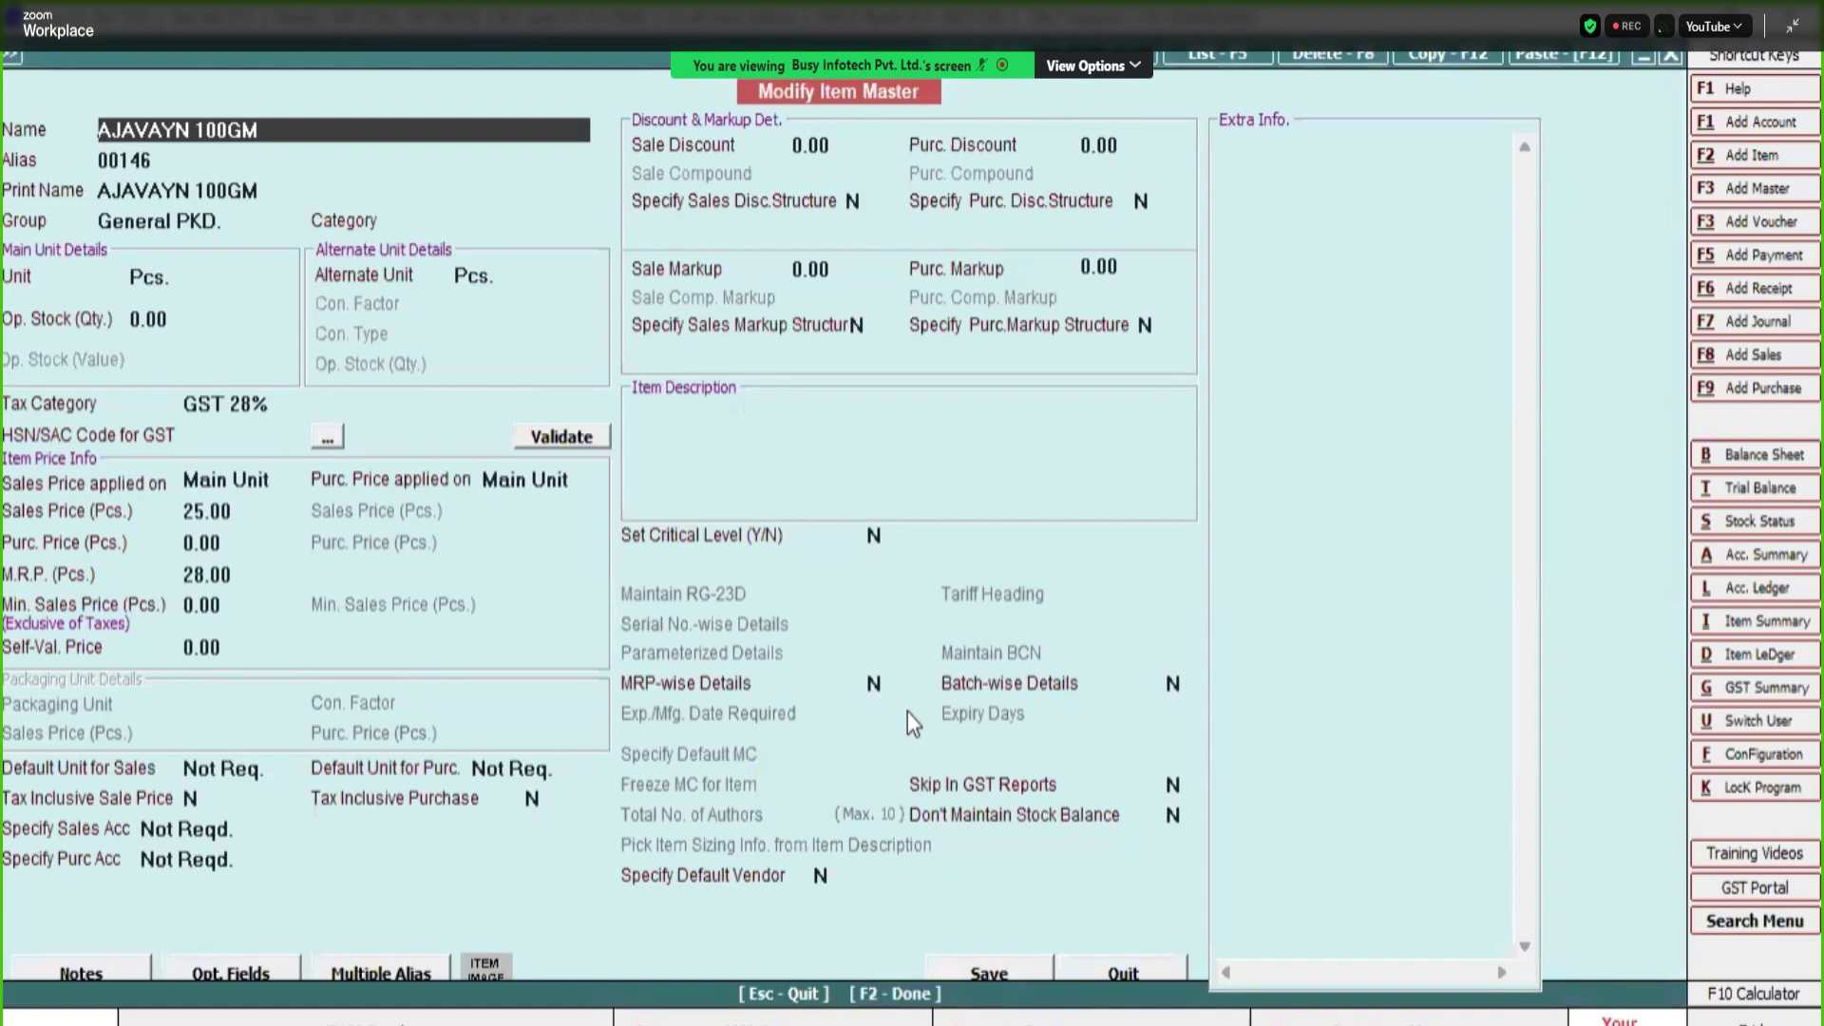
click(878, 684)
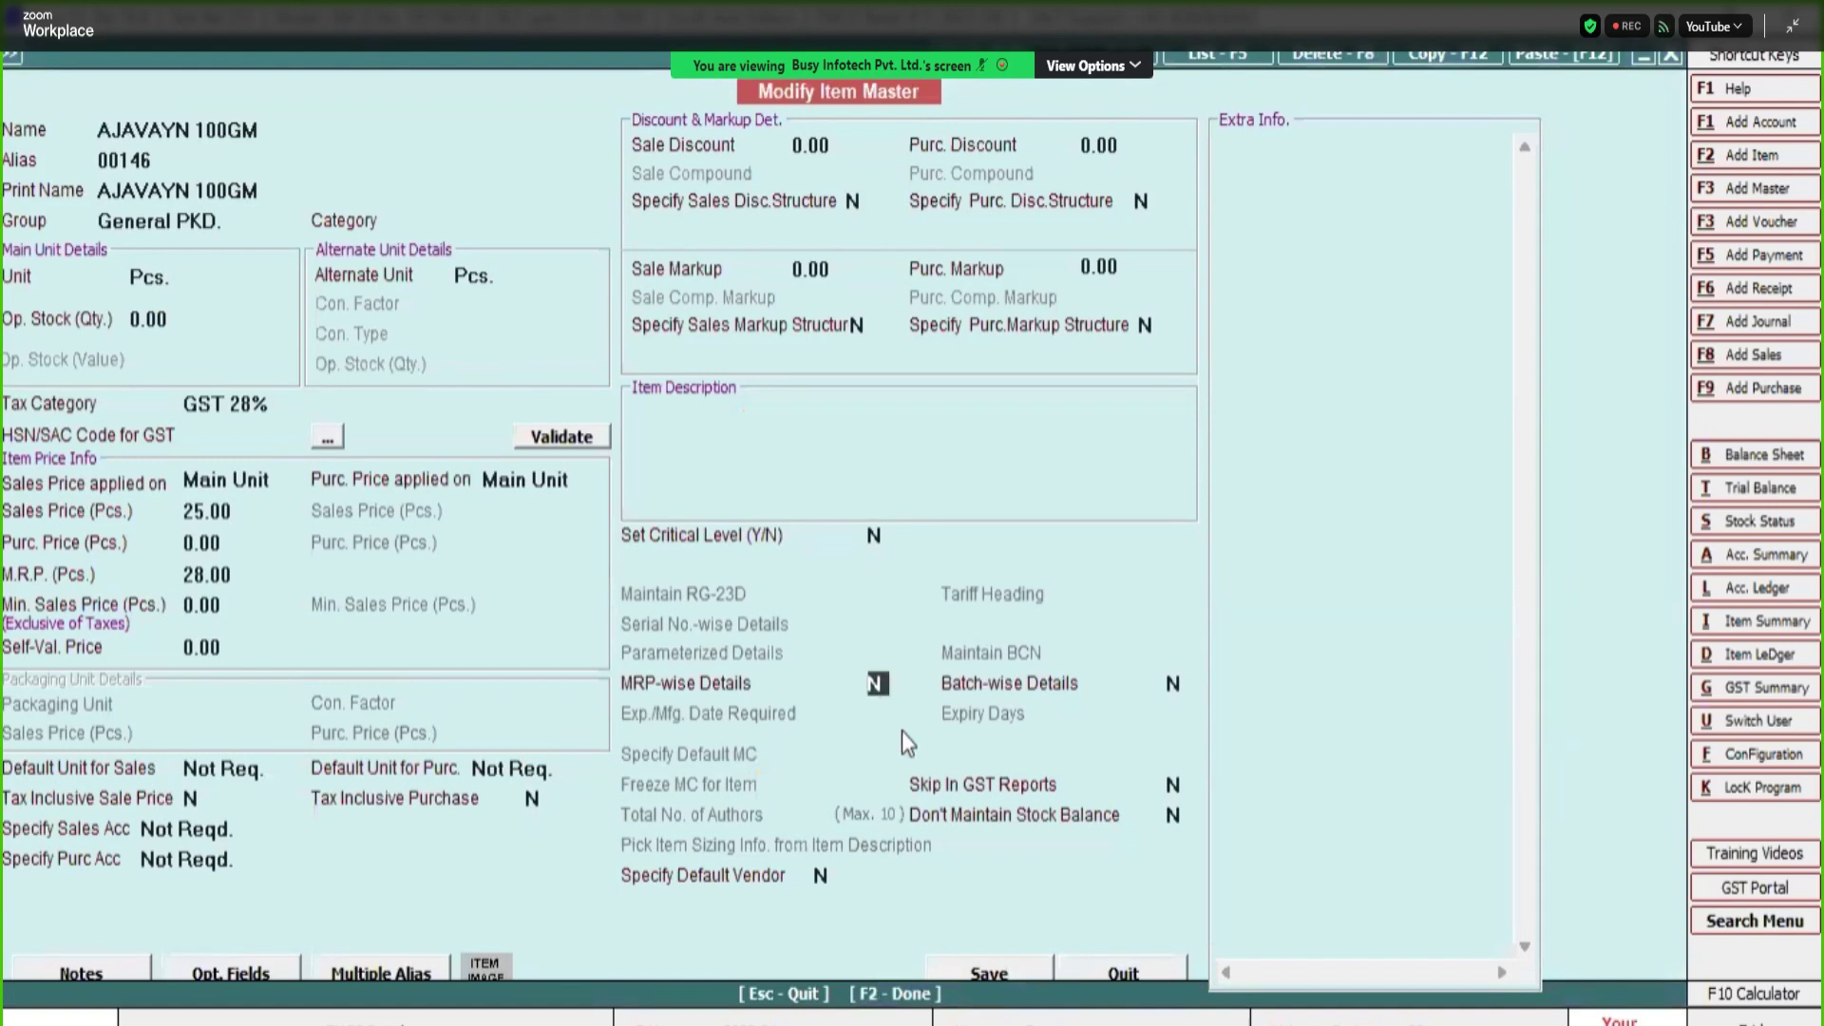
key(y)
key(n)
key(Return)
key(y)
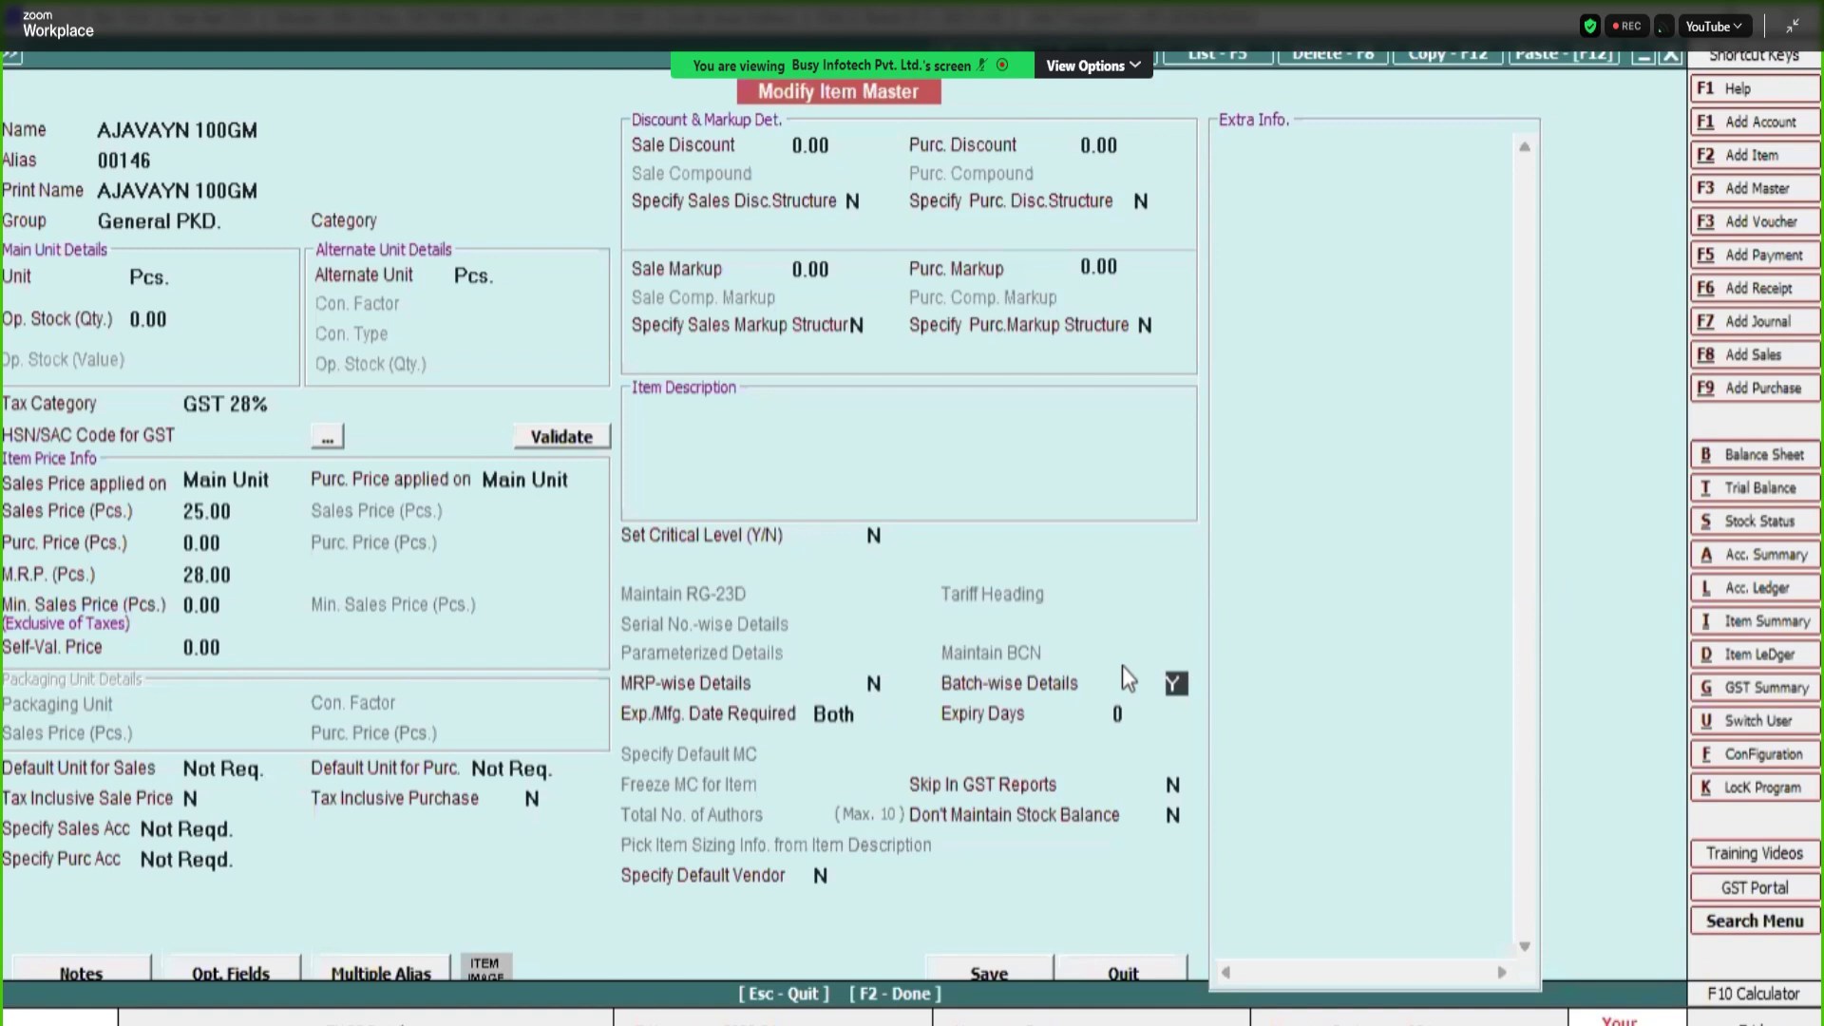
key(n)
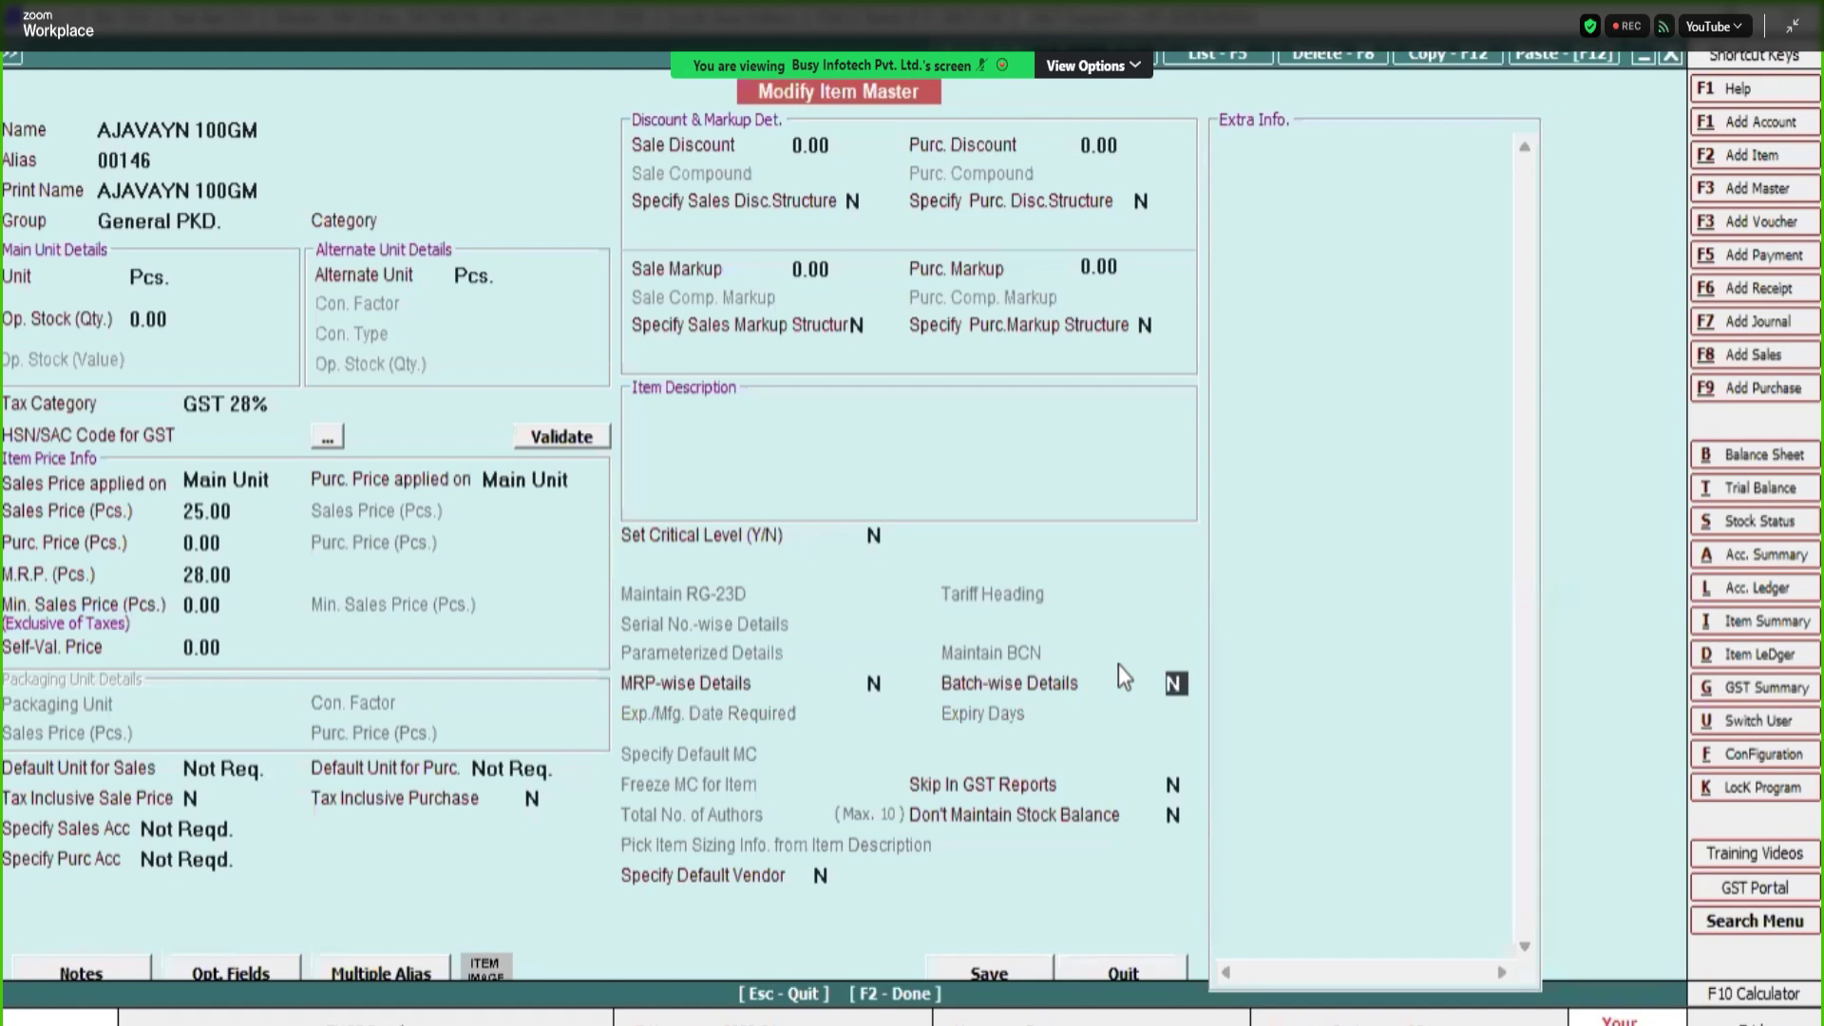
Step: Enter HSN/SAC code 363233 for the item and save the master
click(273, 129)
key(Return)
key(Return)
key(Up)
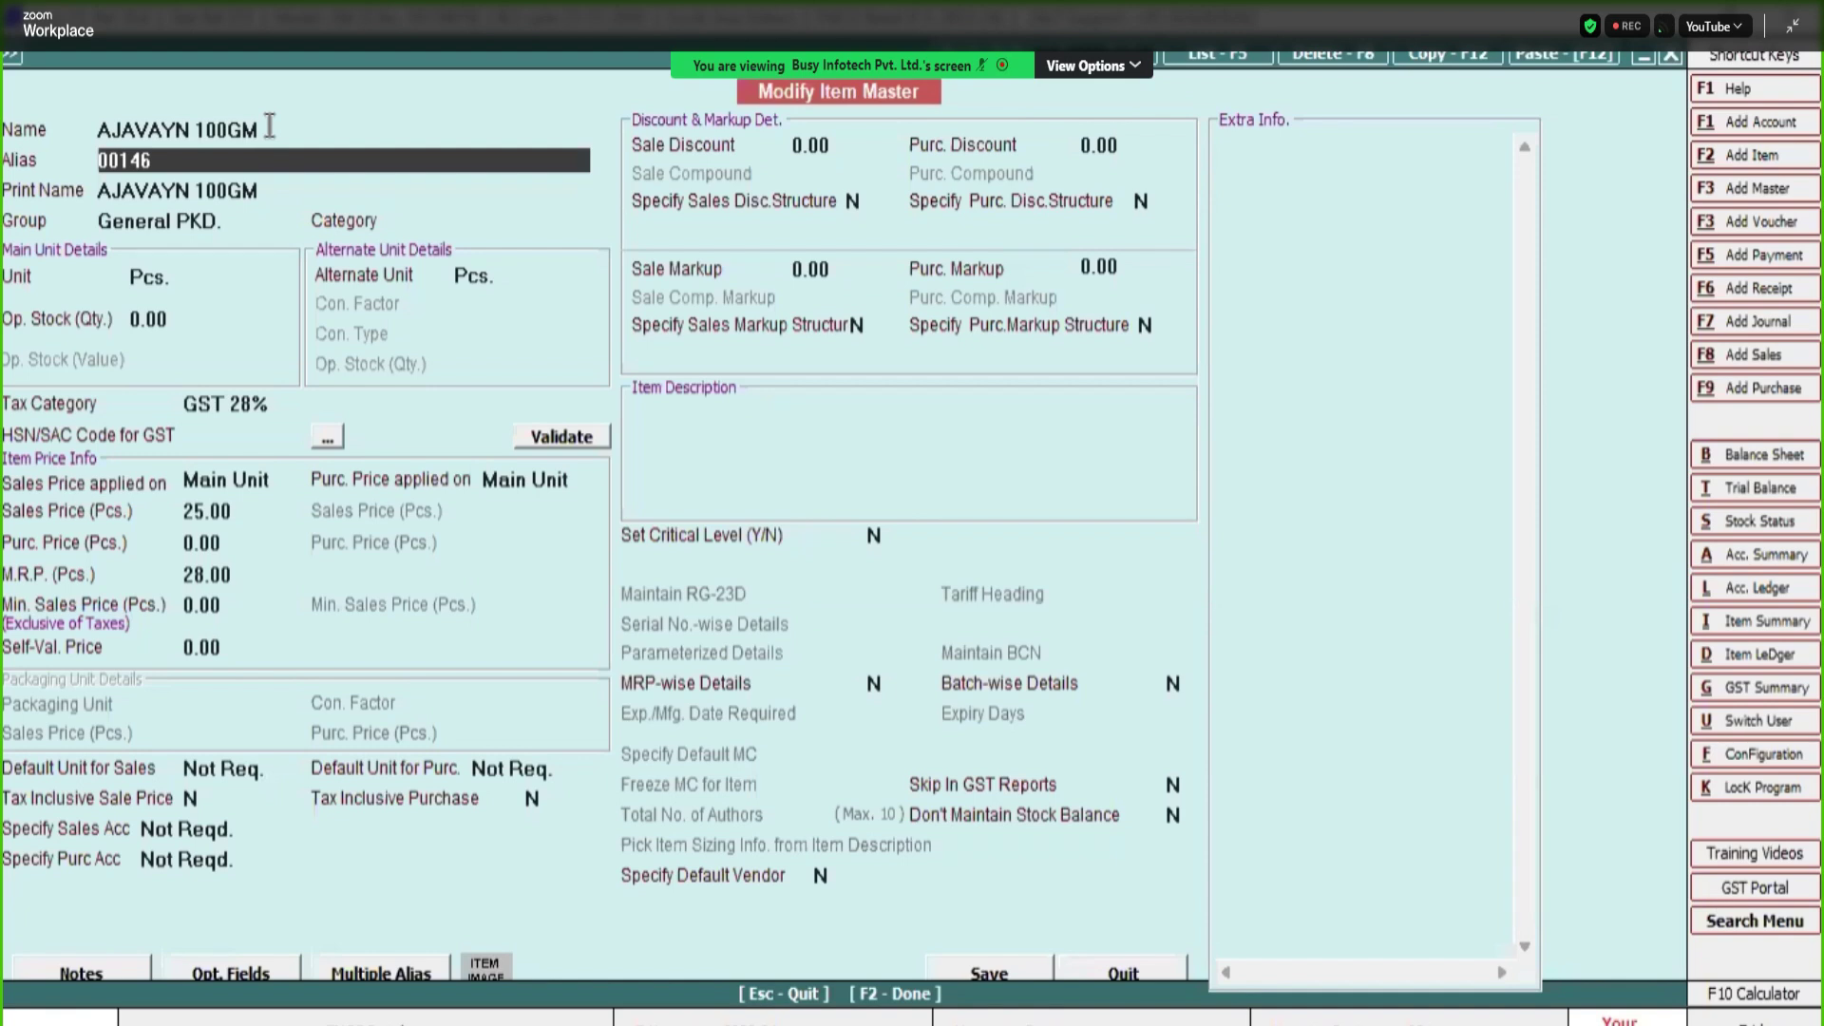
key(Return)
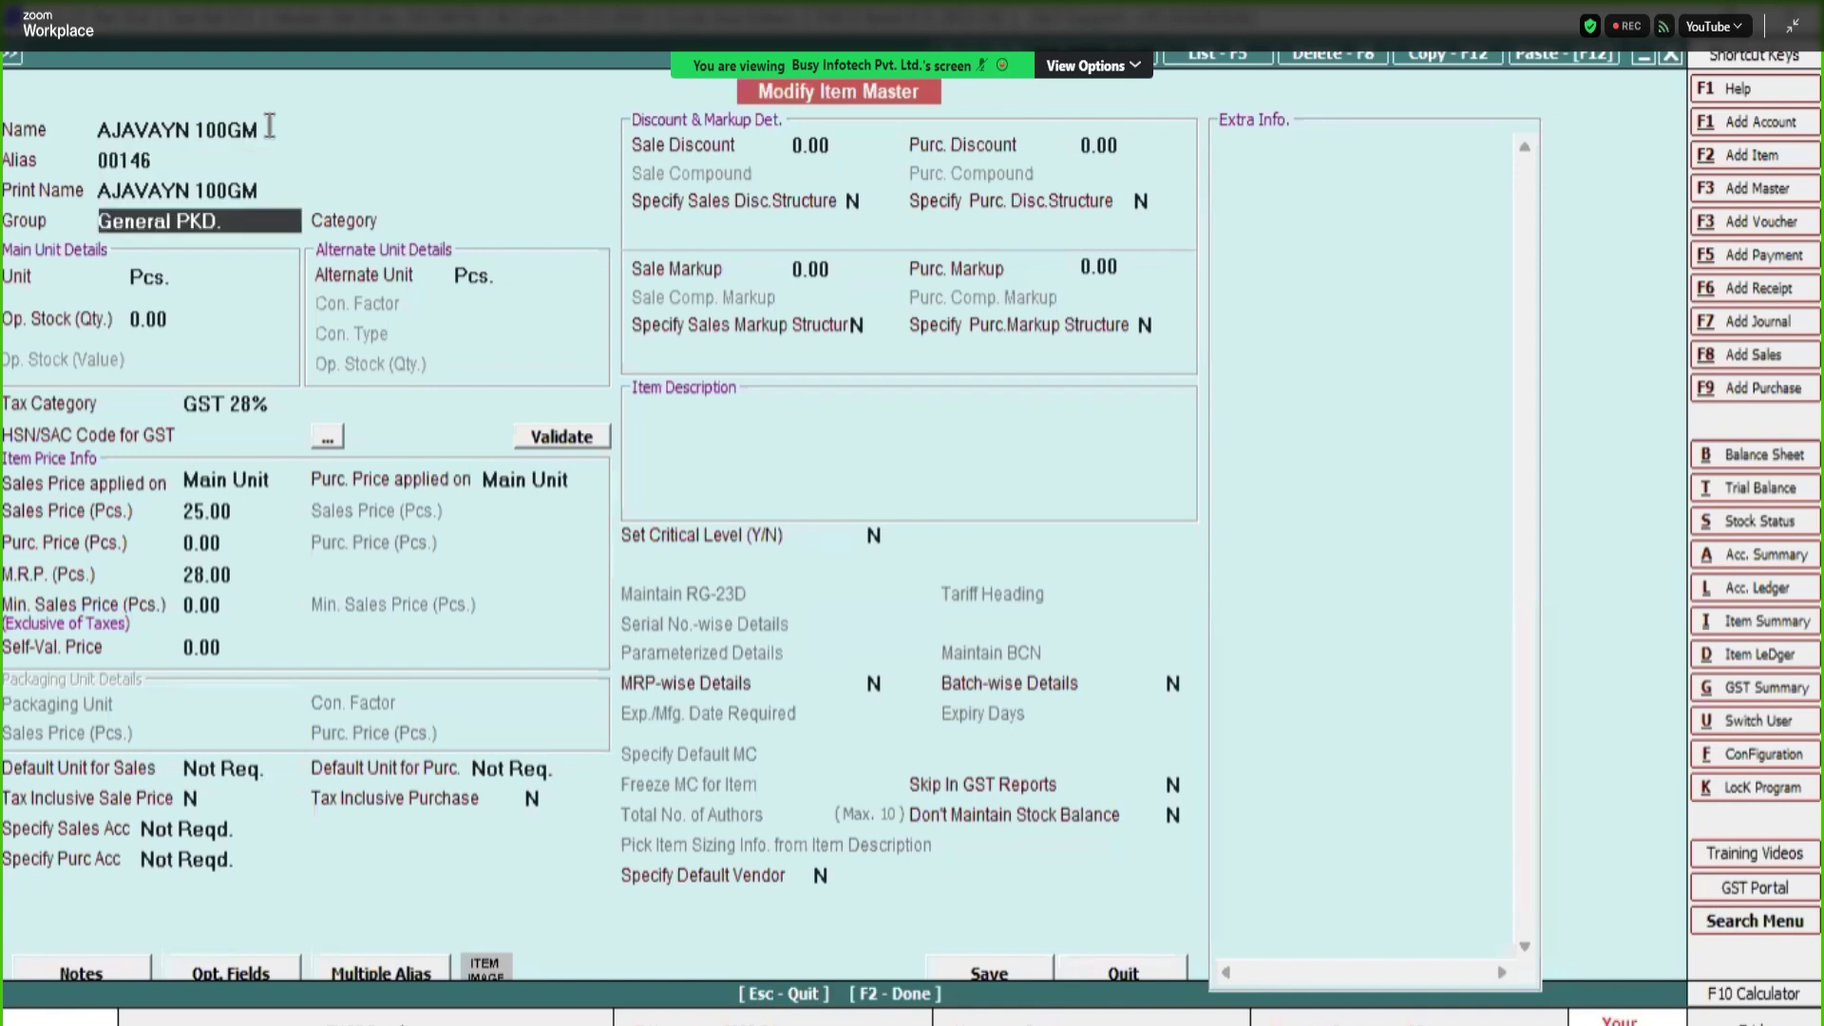
key(Return)
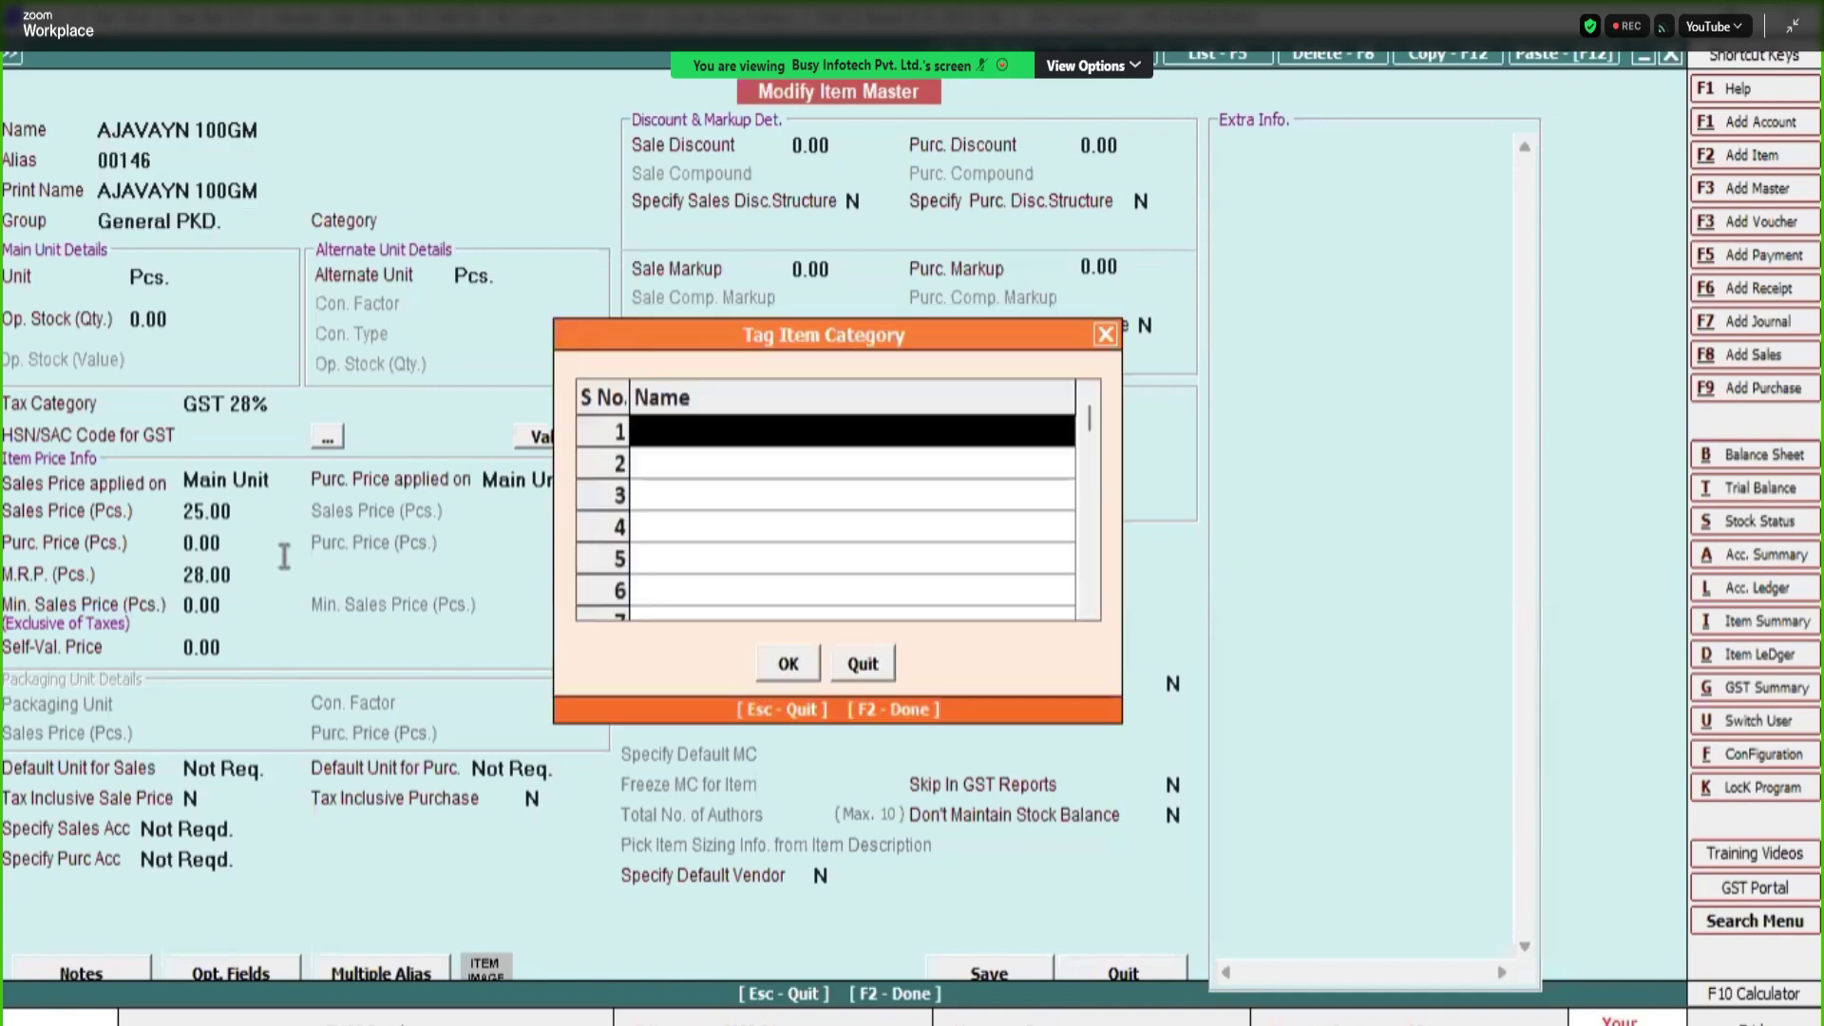
key(Escape)
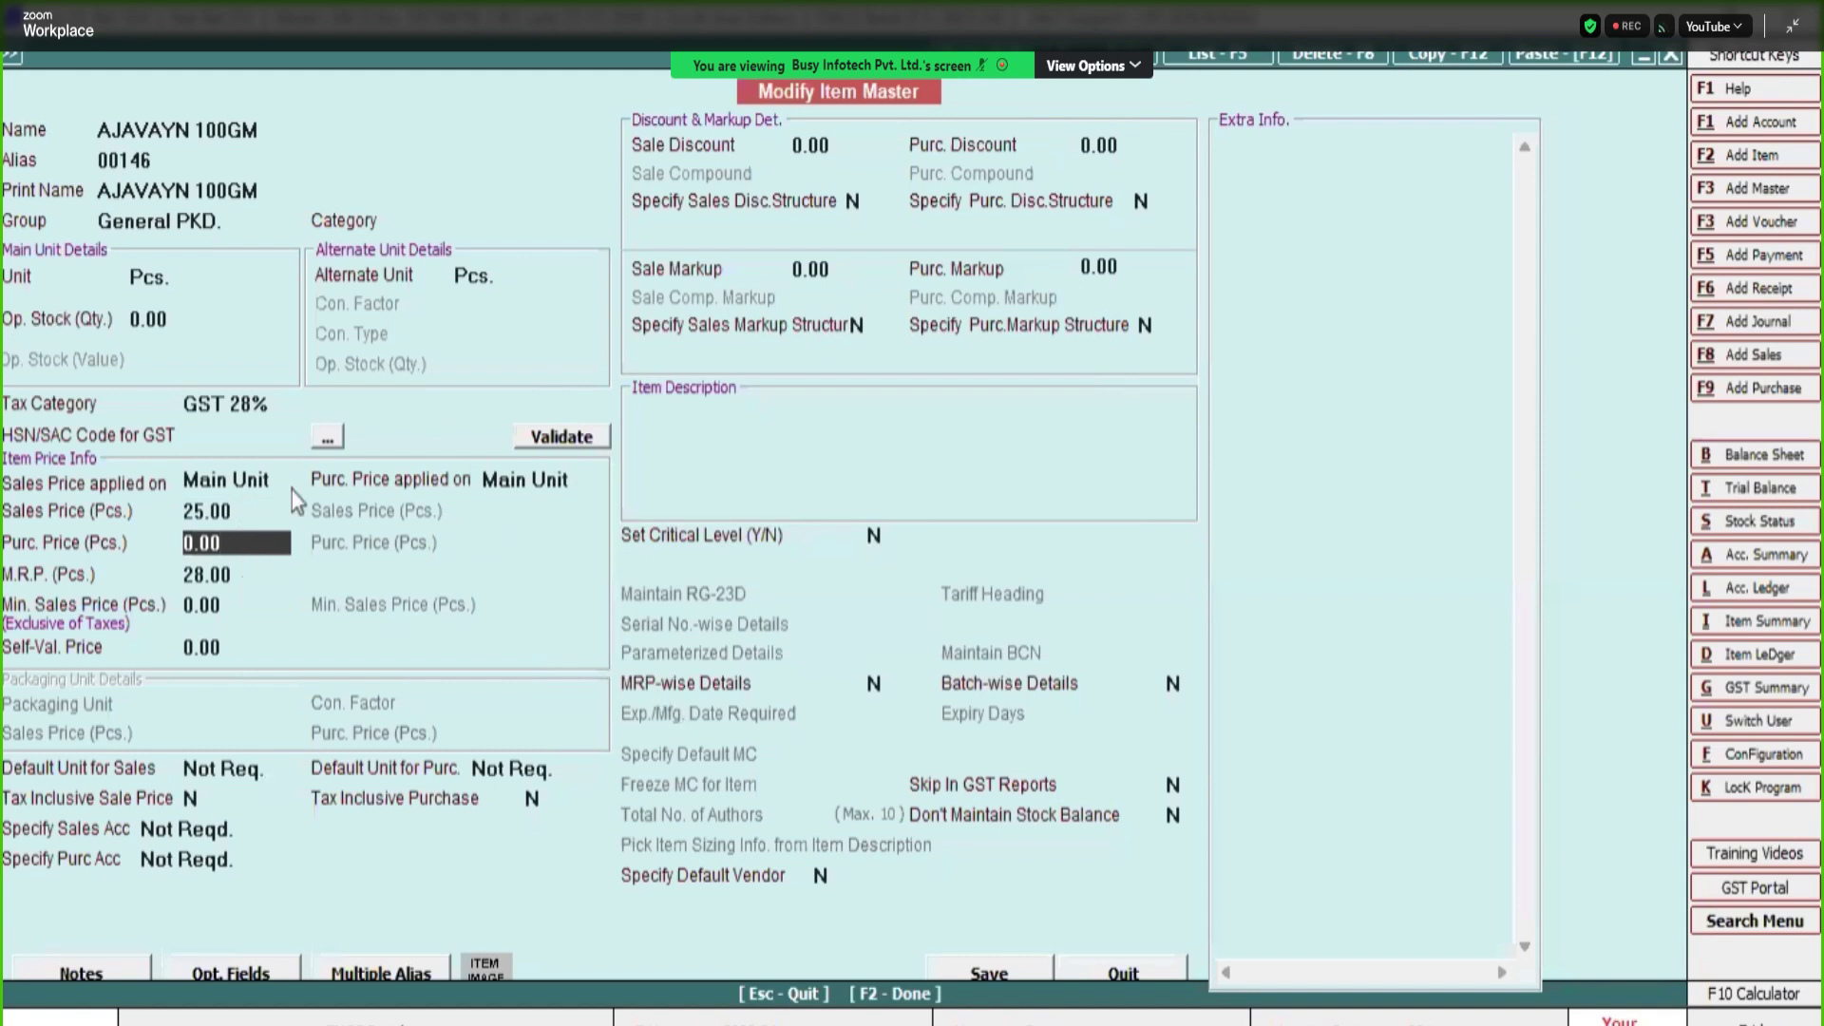
click(266, 407)
click(245, 435)
text(363233)
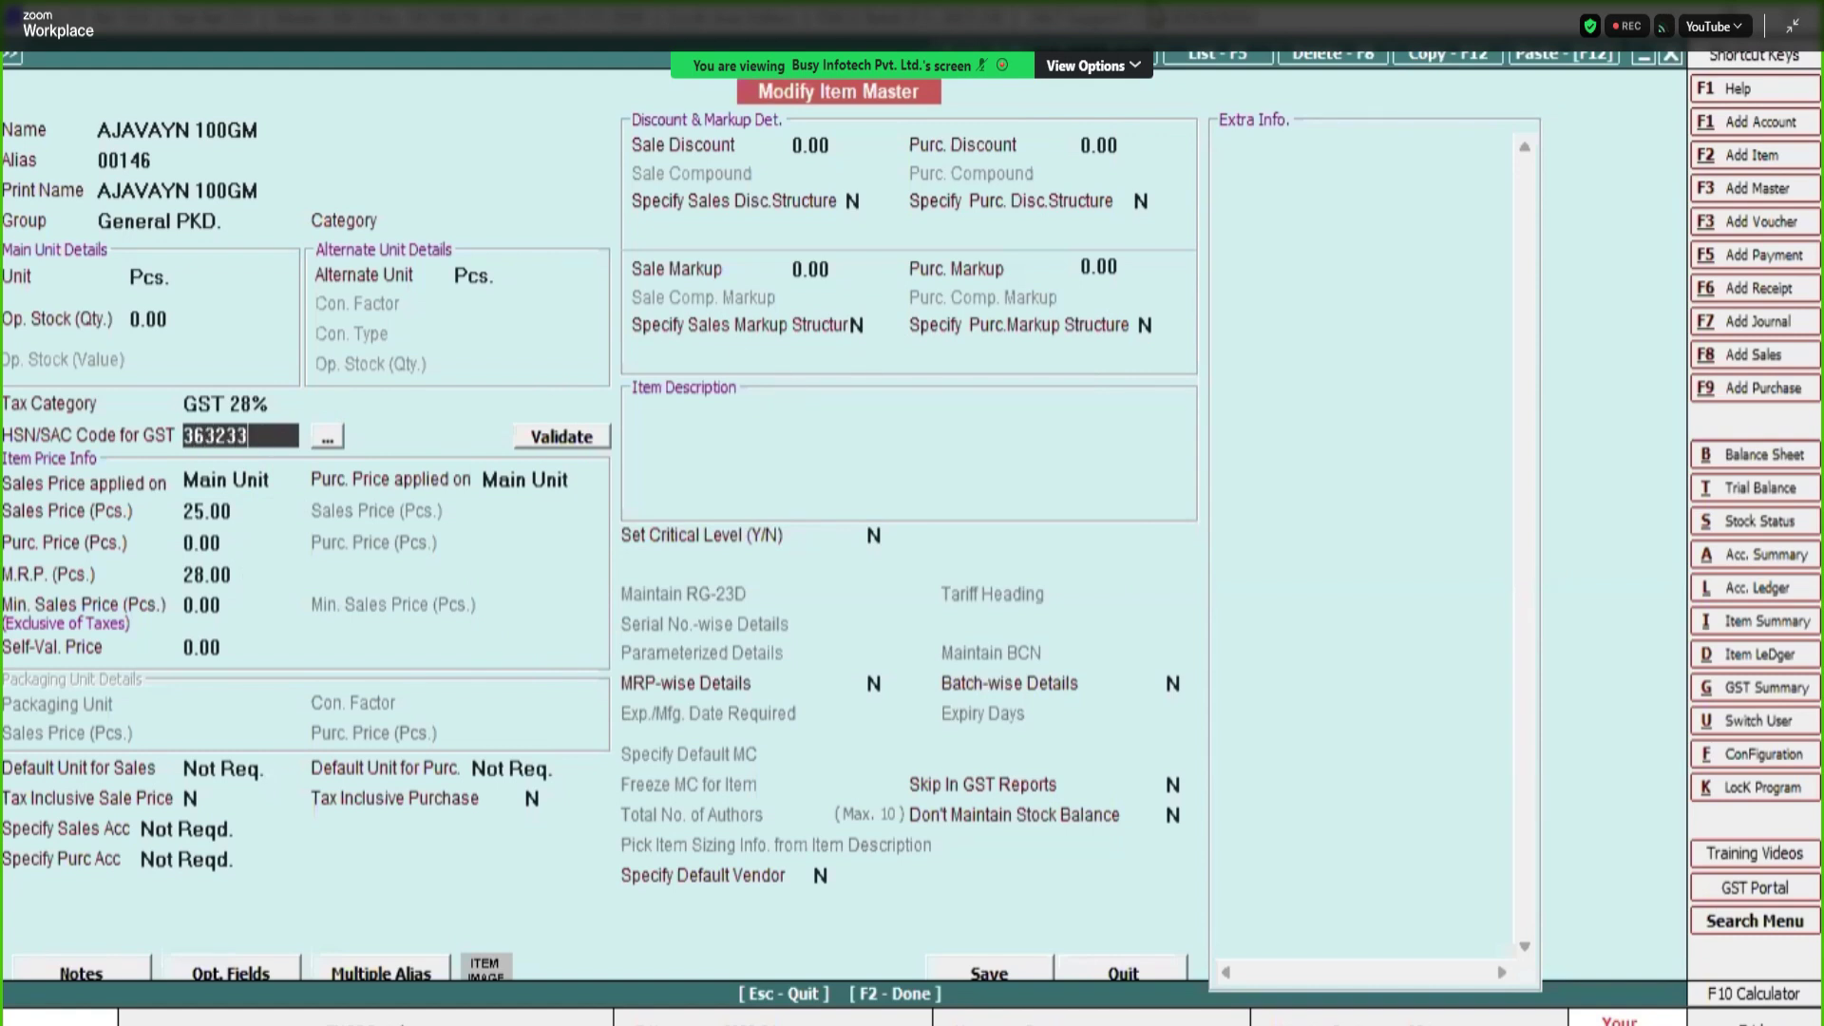
key(F2)
Step: Navigate to Transactions > Sales > Add
key(Escape)
key(Right)
key(Down)
key(Down)
key(Down)
key(Right)
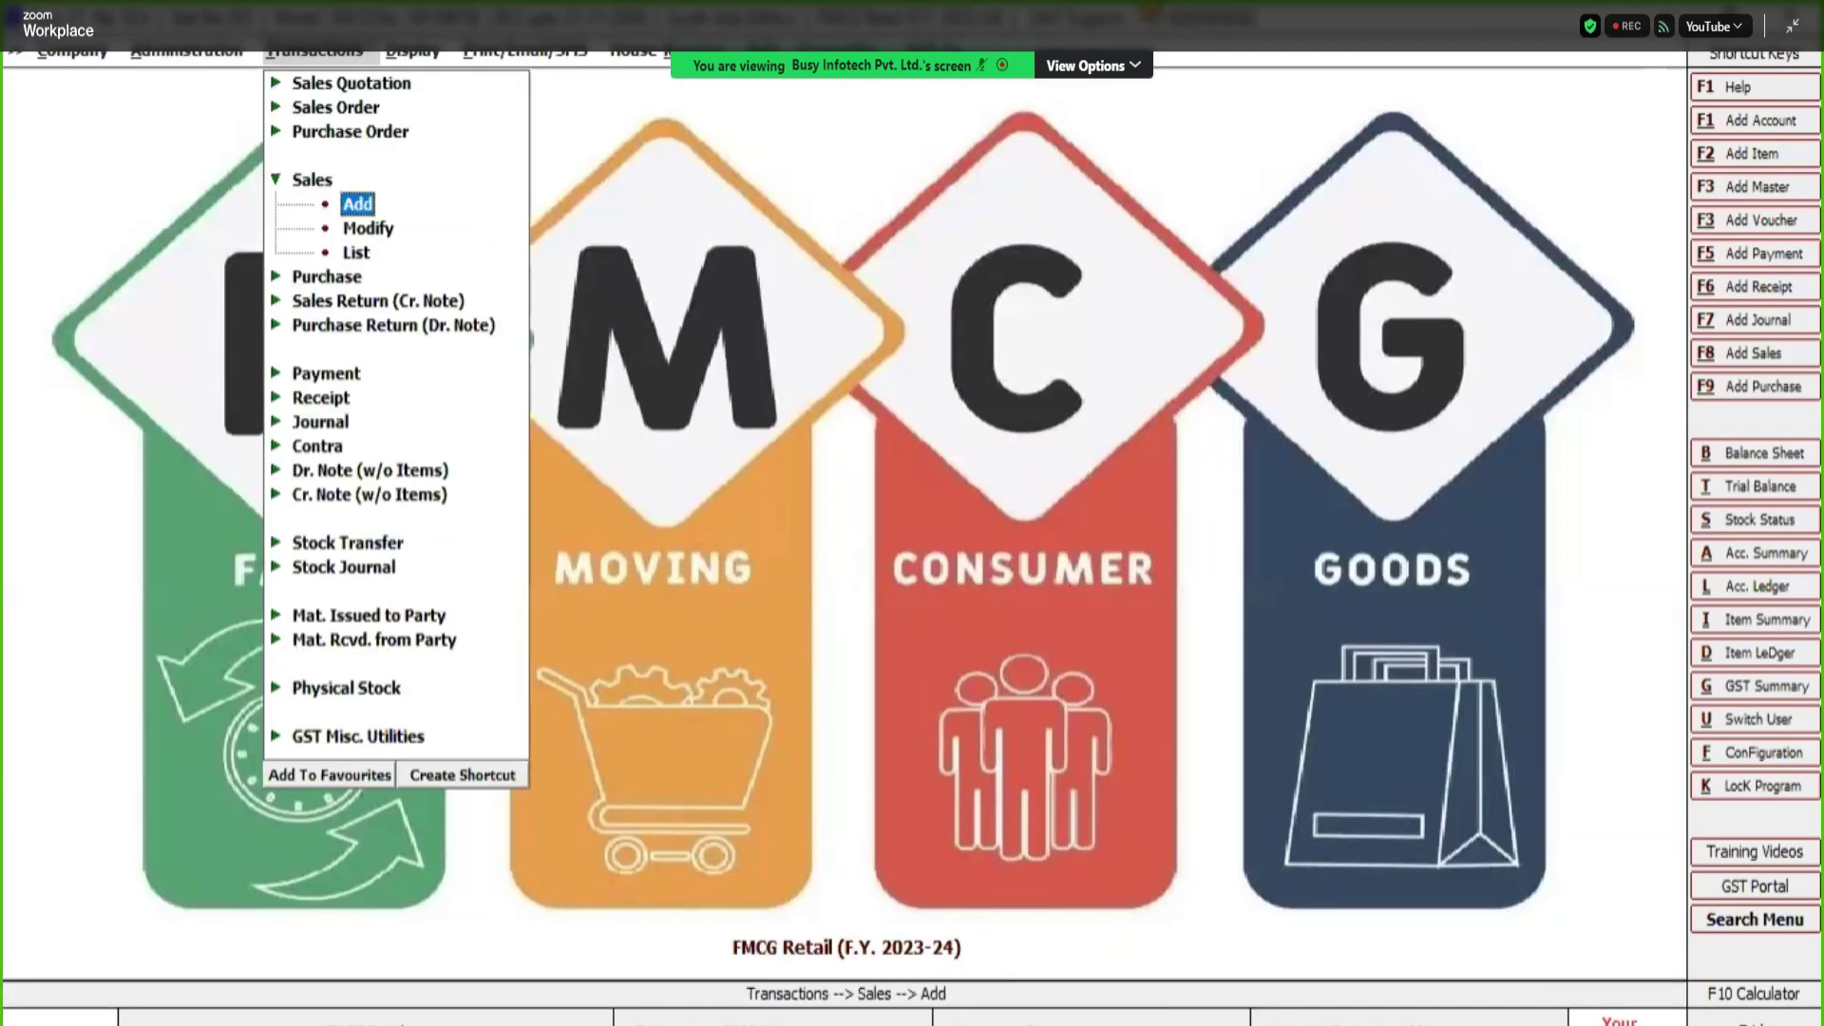
Step: Start a new POS sales voucher dated 26-04-2024 with Cash as the party
key(Return)
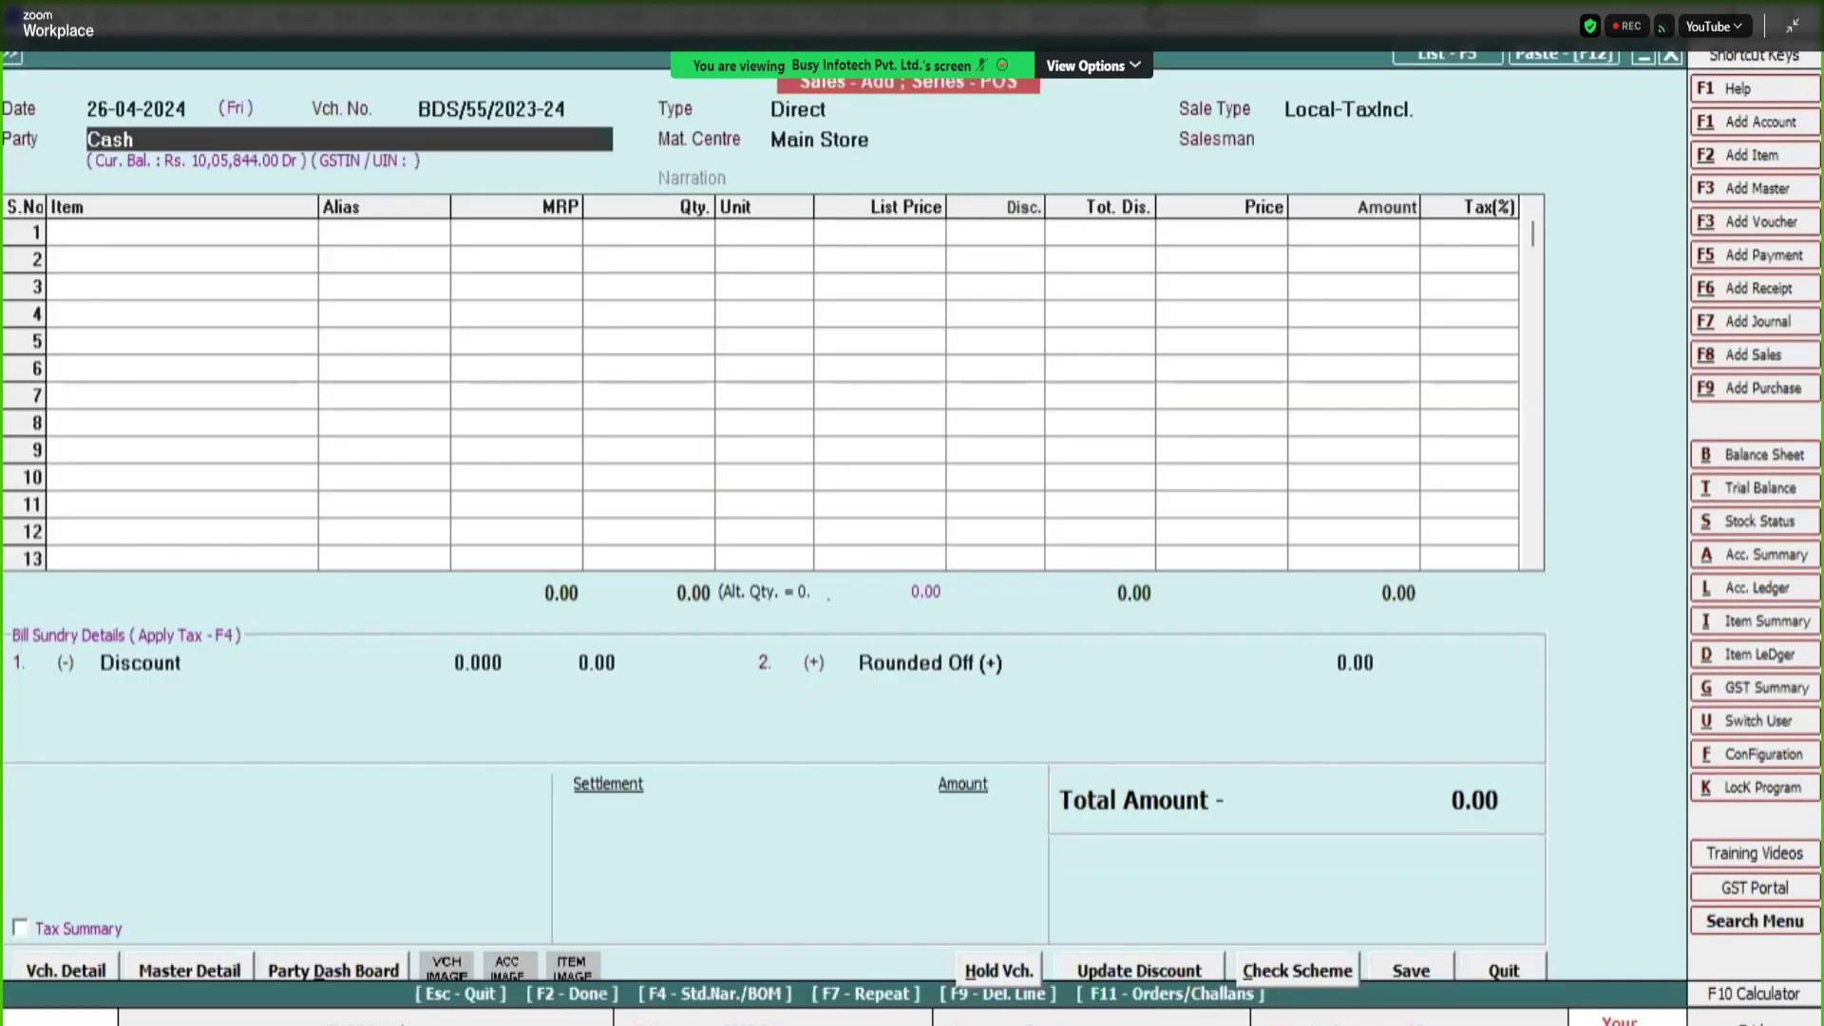
key(Return)
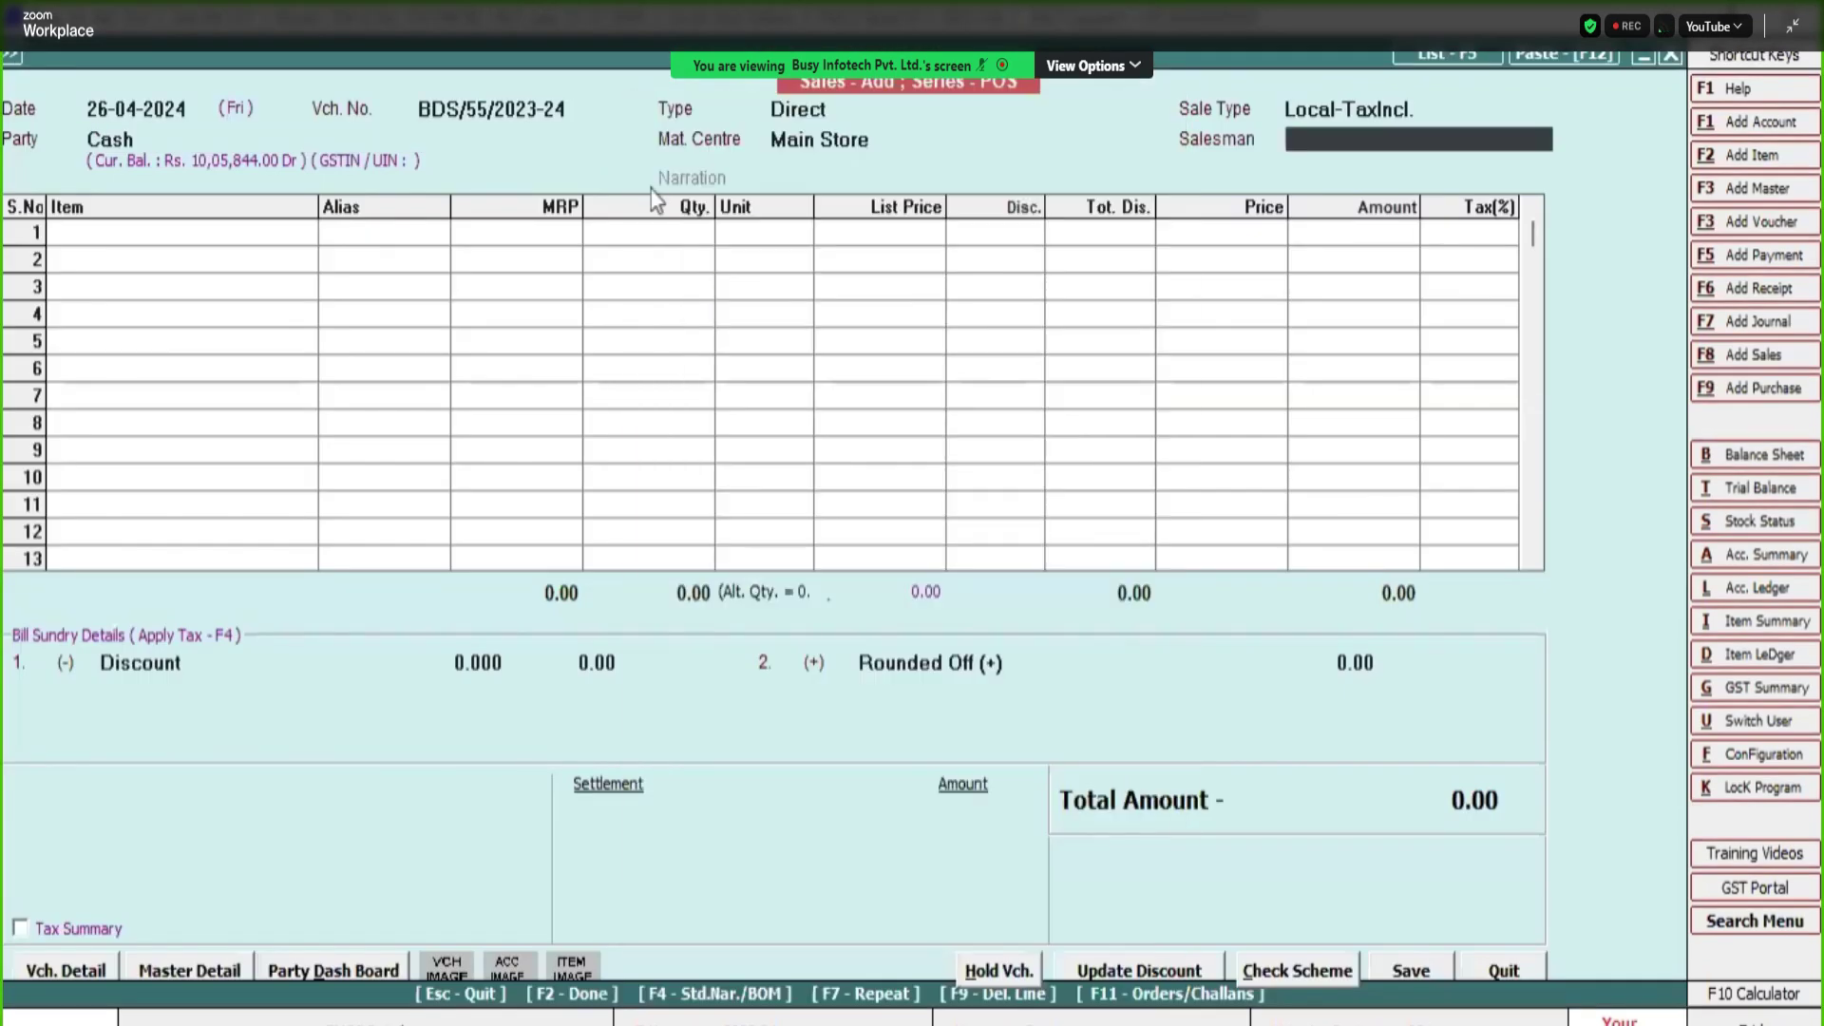
click(163, 136)
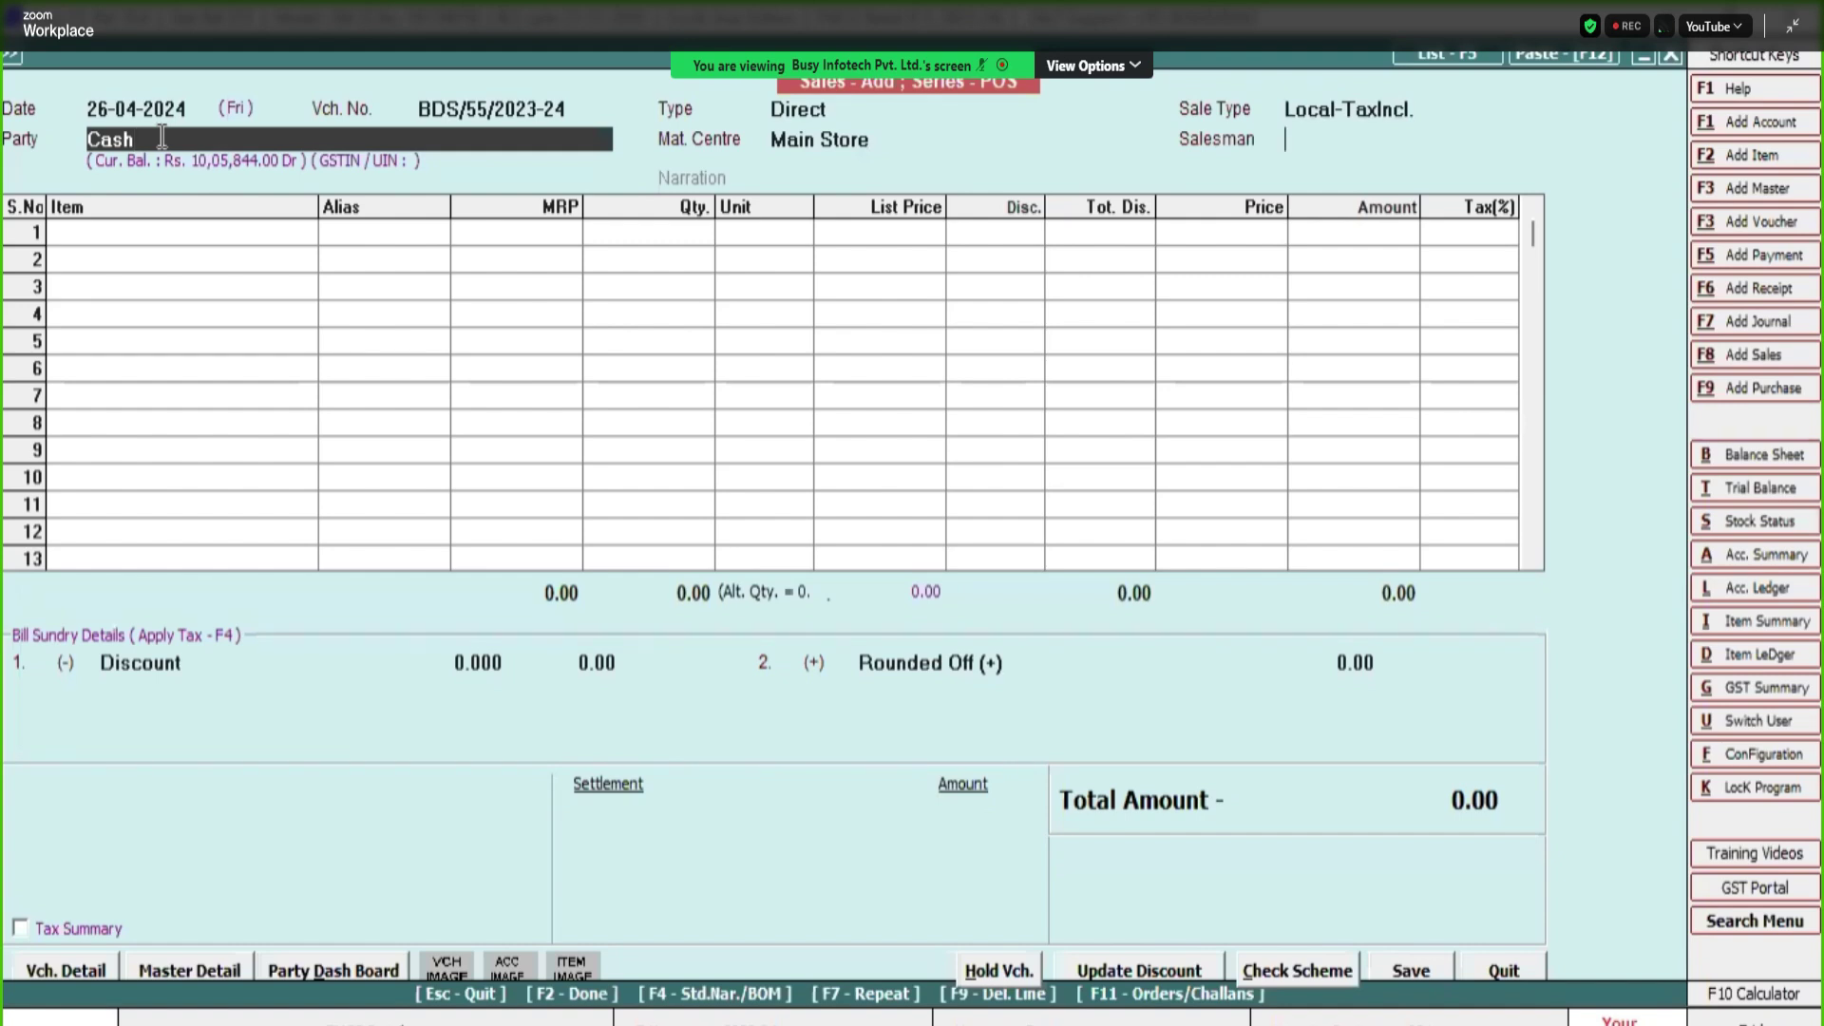
key(Return)
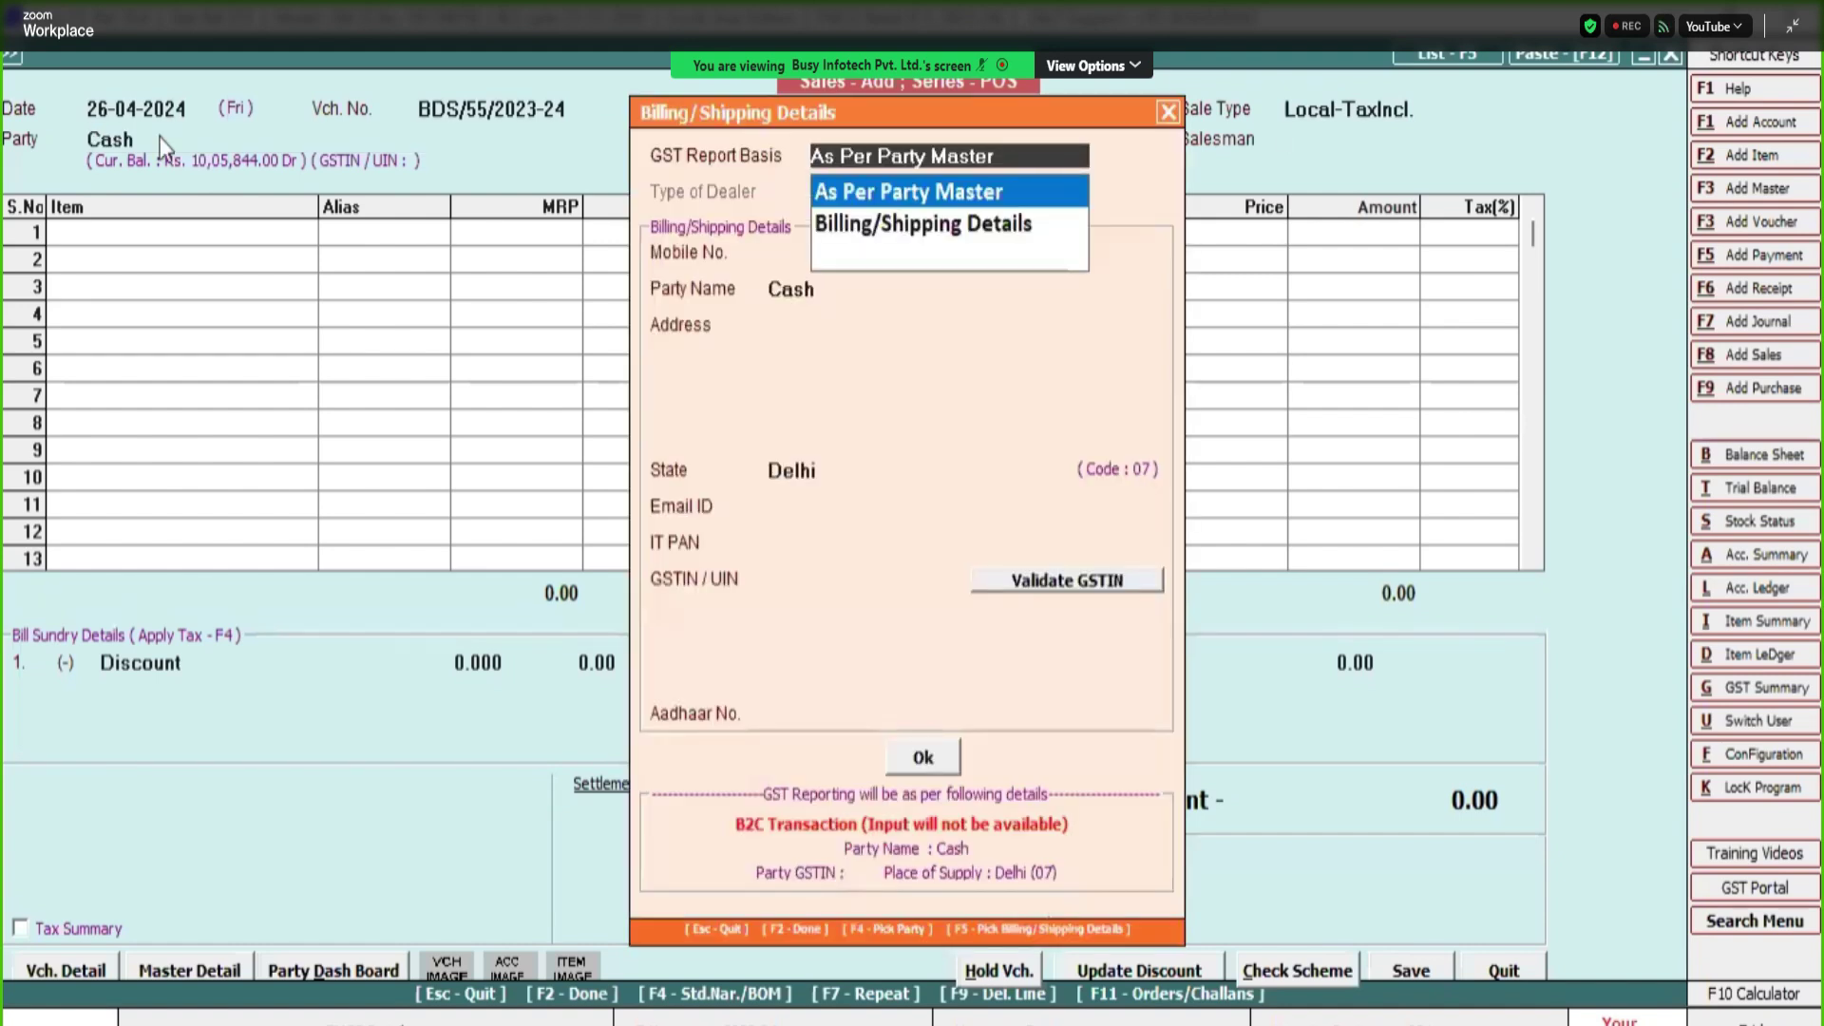
Step: Keep As Per Party Master GST basis, enter the customer's mobile number, and accept billing details
key(Return)
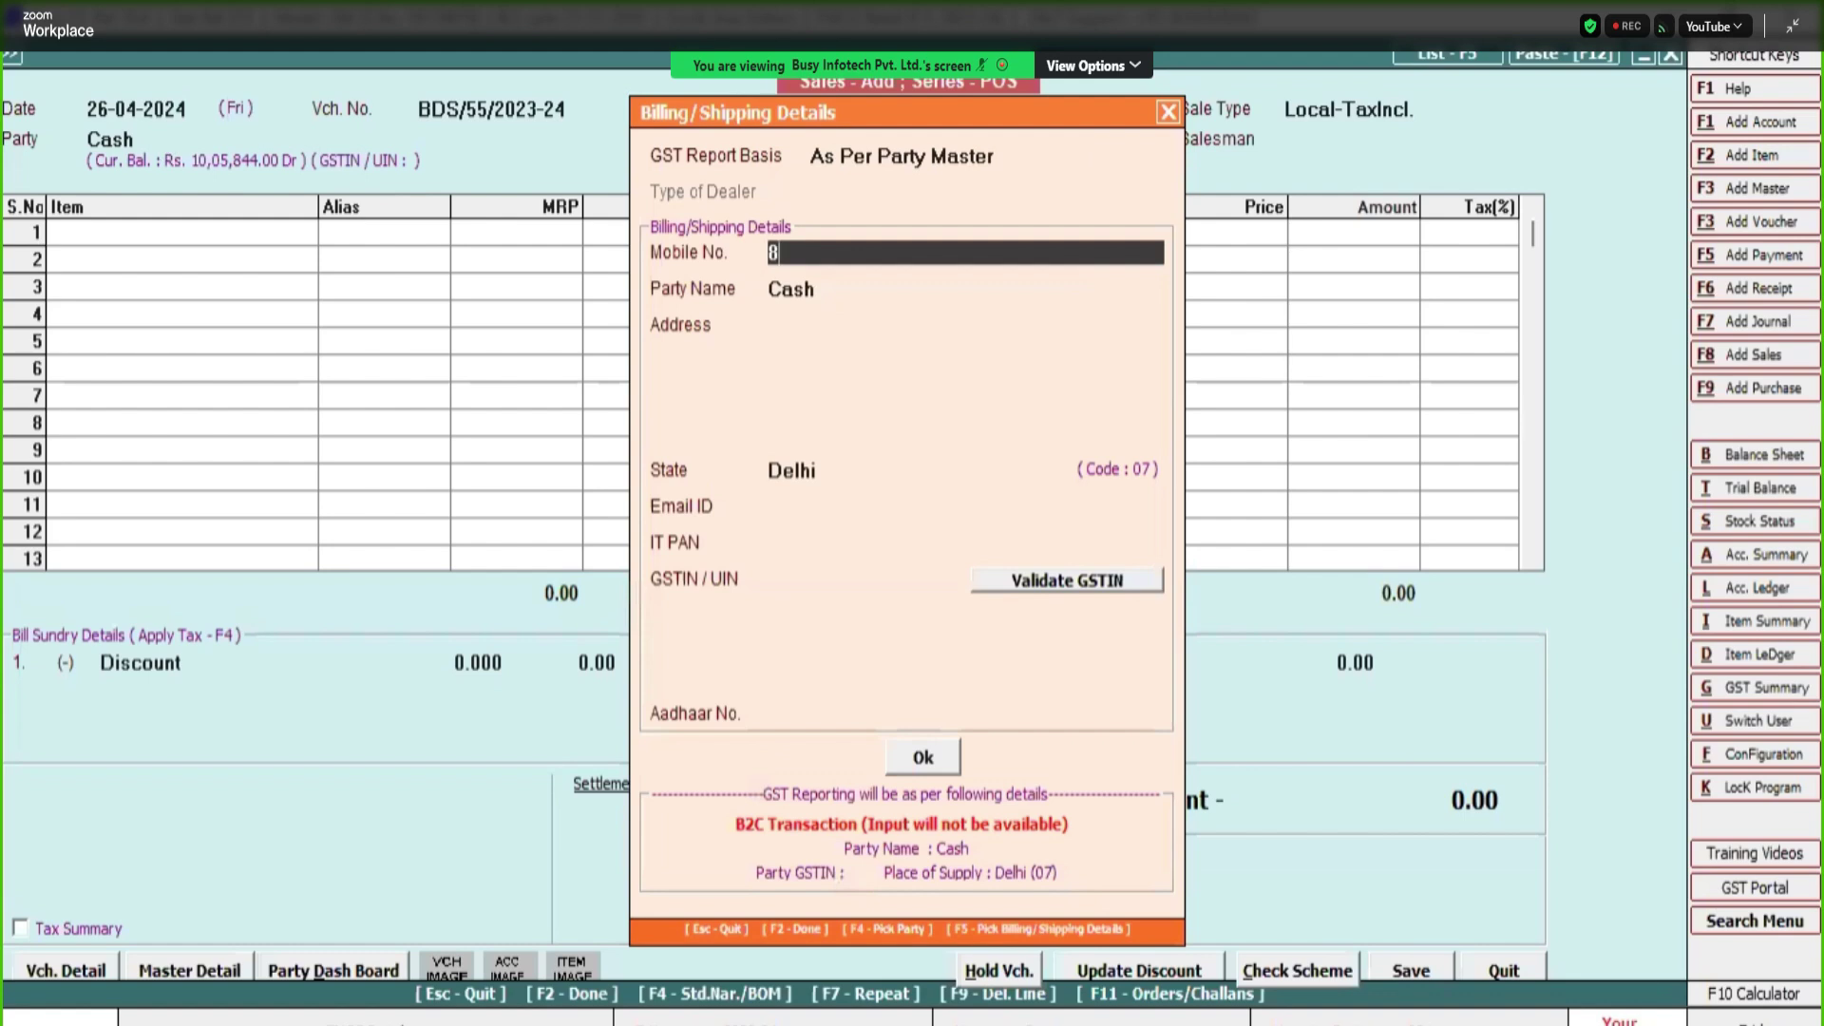
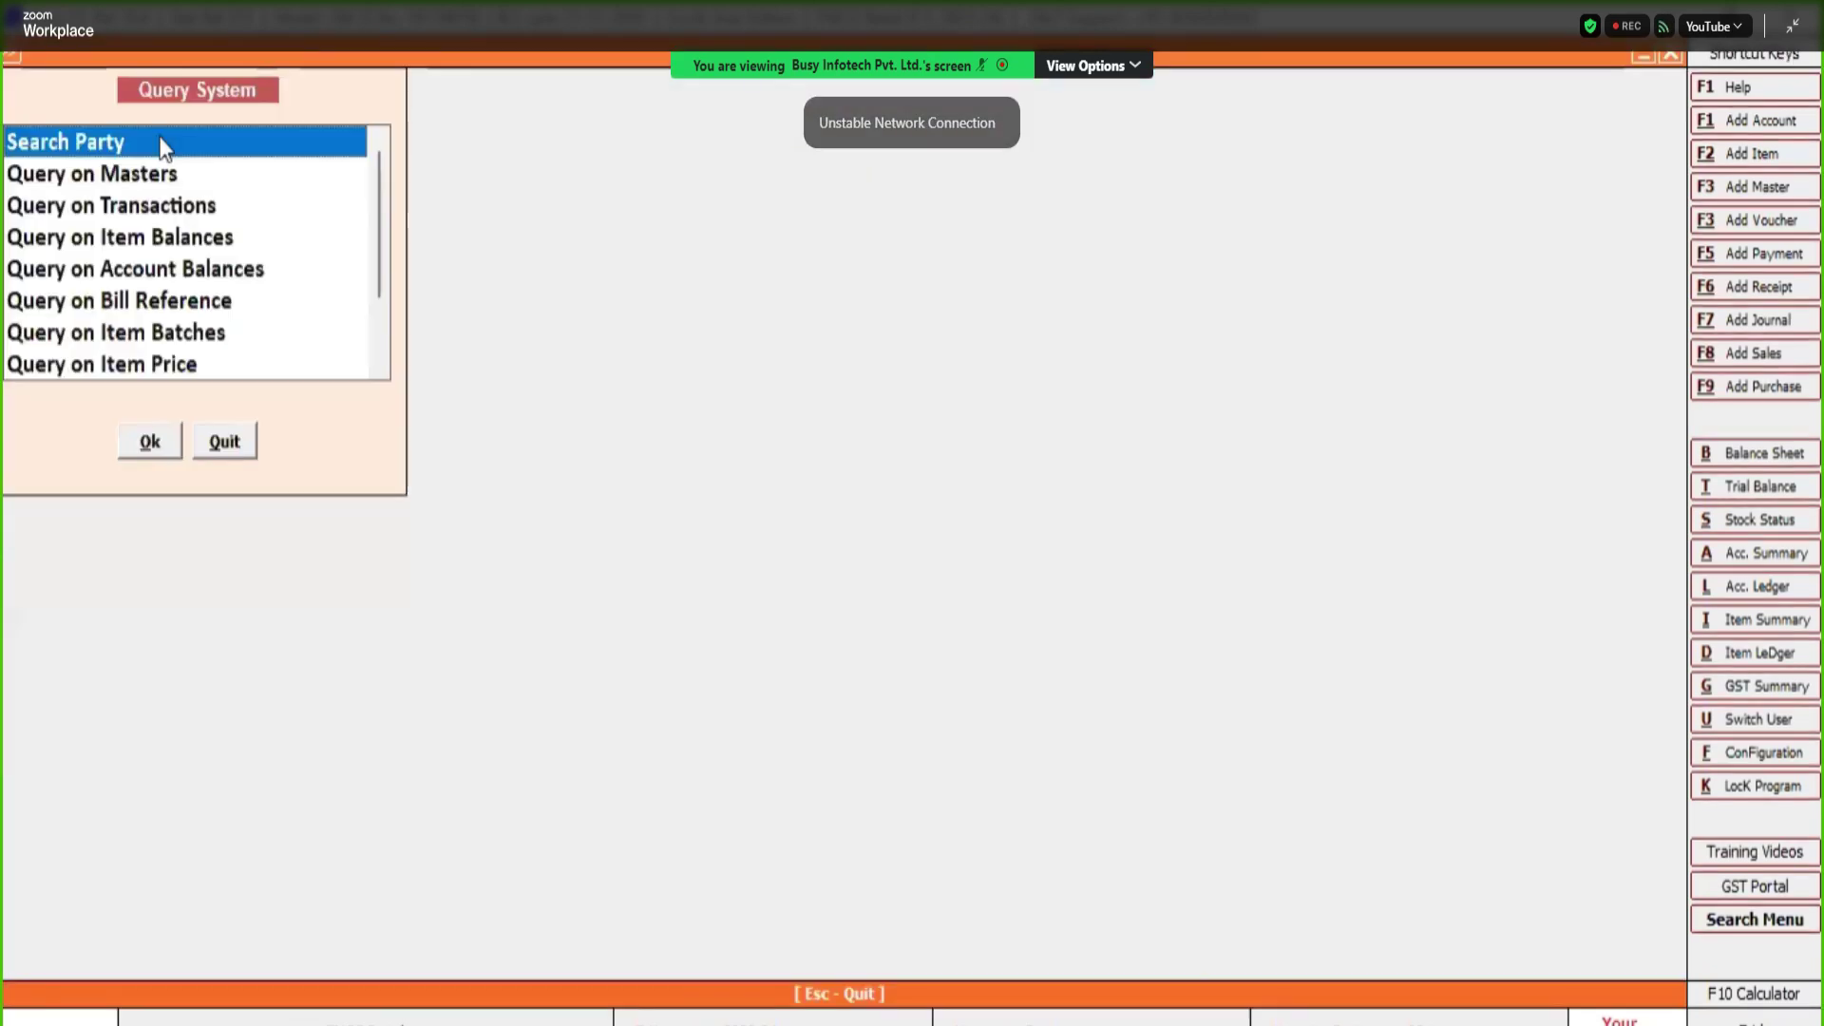
double_click(161, 147)
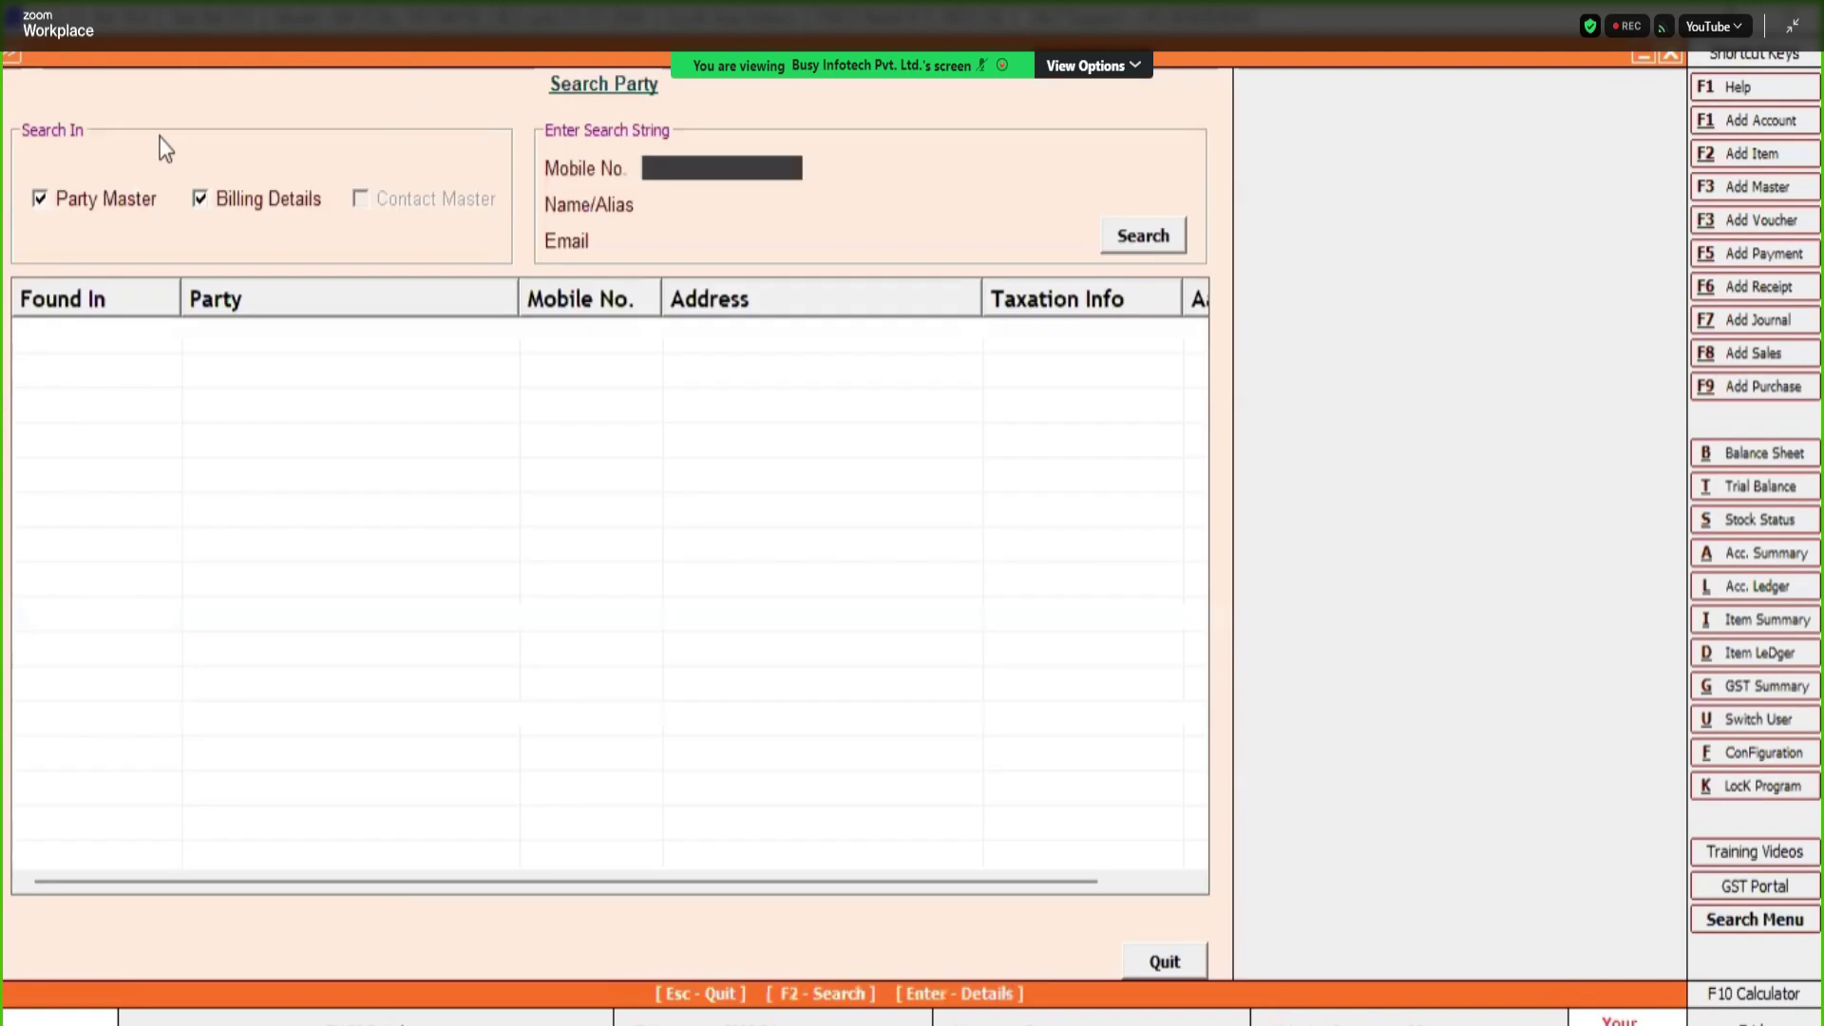
text(7777878)
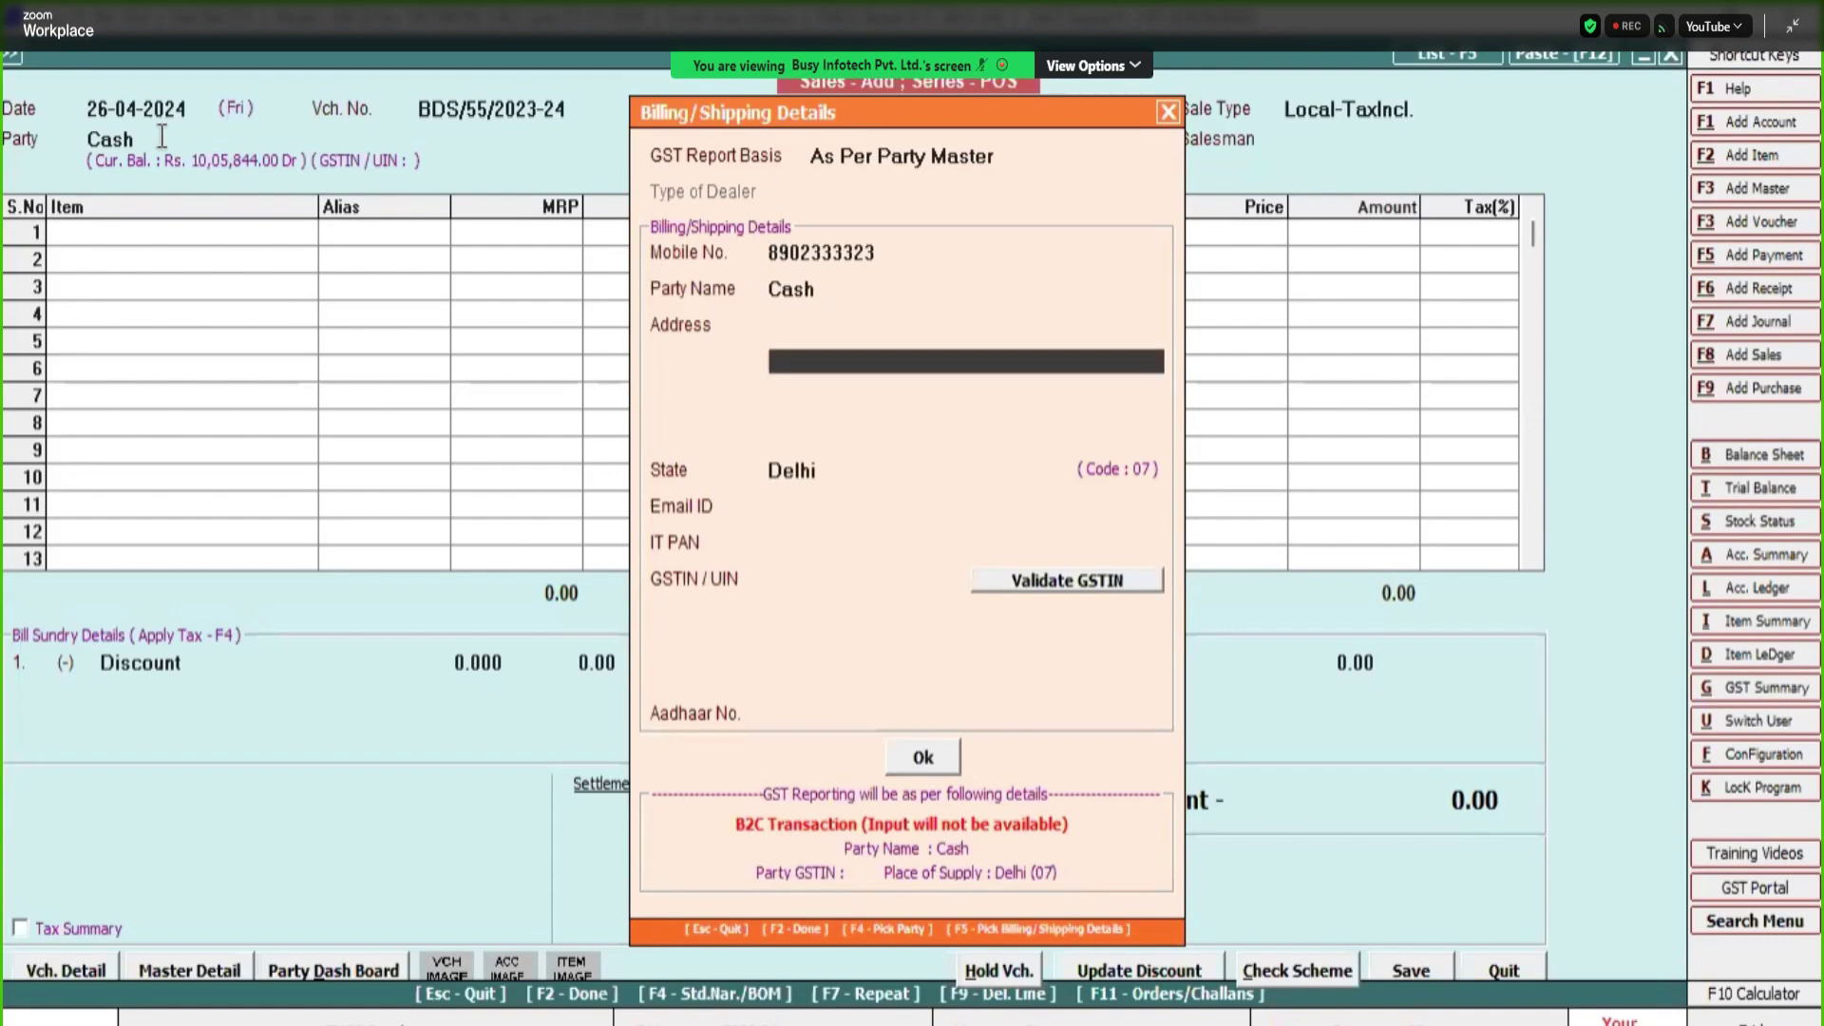
key(Return)
Step: Add CAKE BAR CHOCOLATE DELITE to row 1 at MRP 40.00, quantity 1
key(Return)
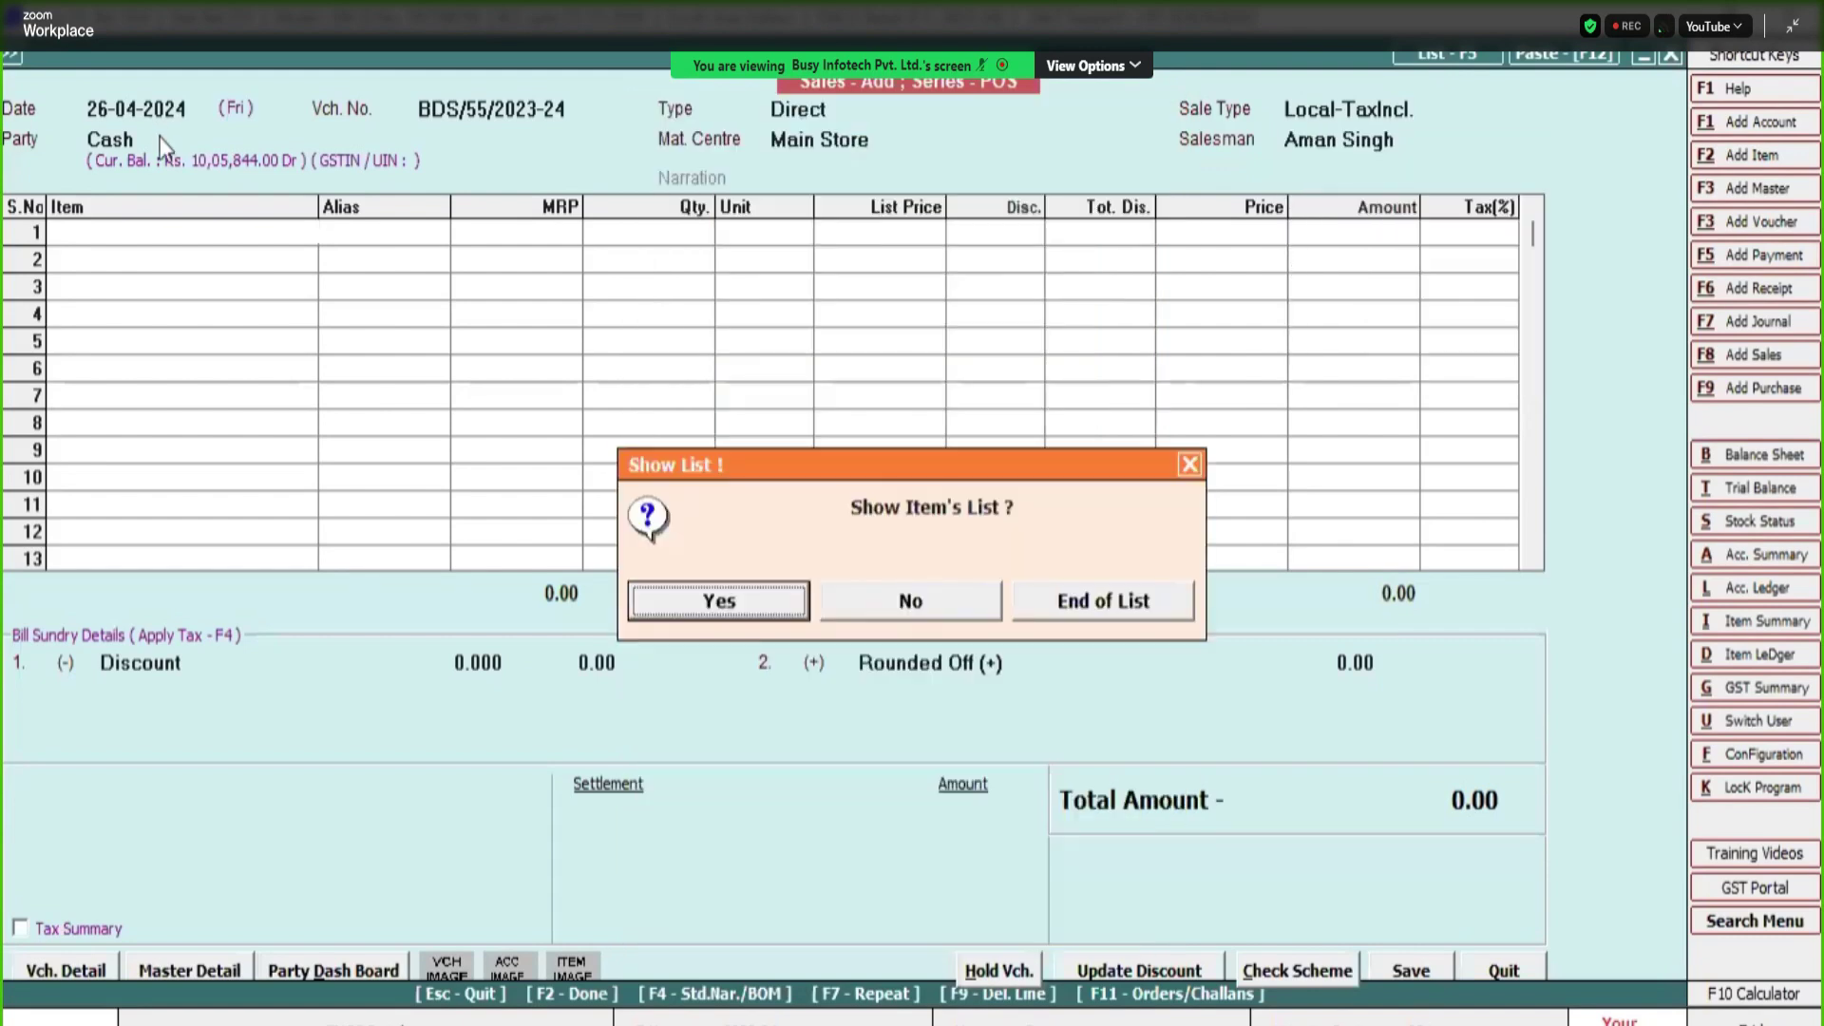
key(Return)
key(Down)
key(Down)
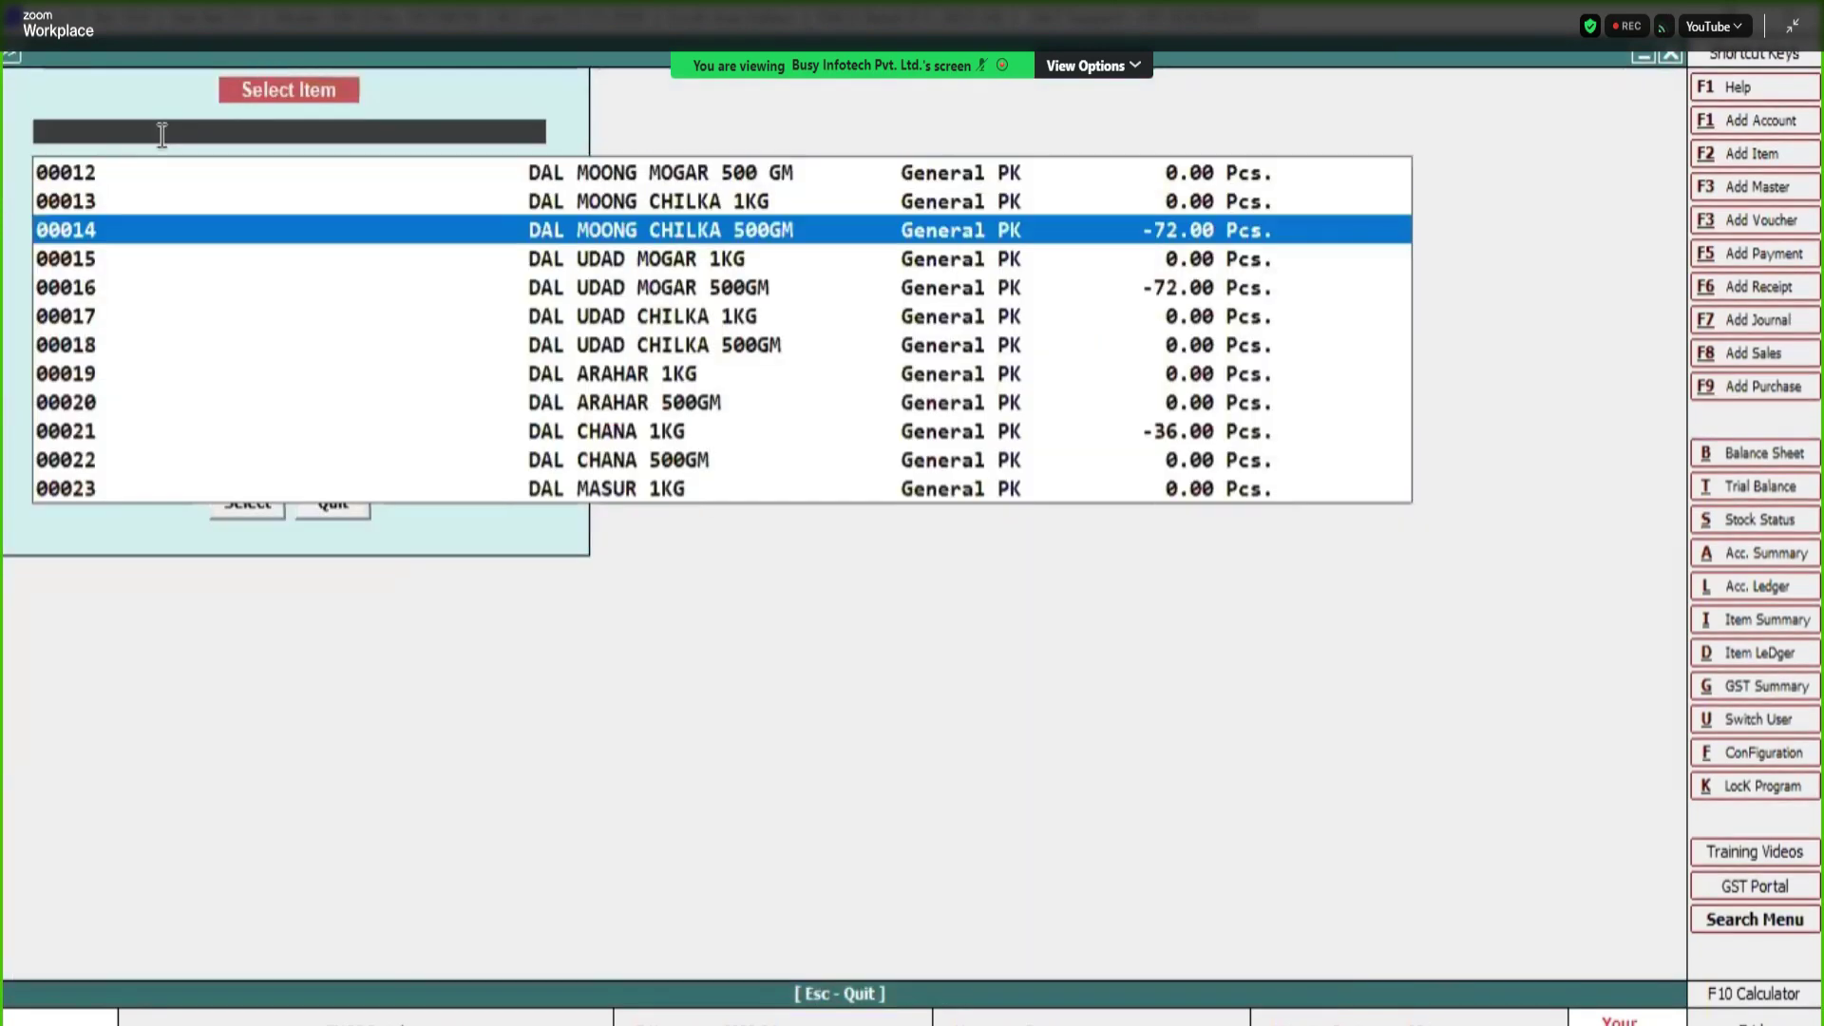
text(ca)
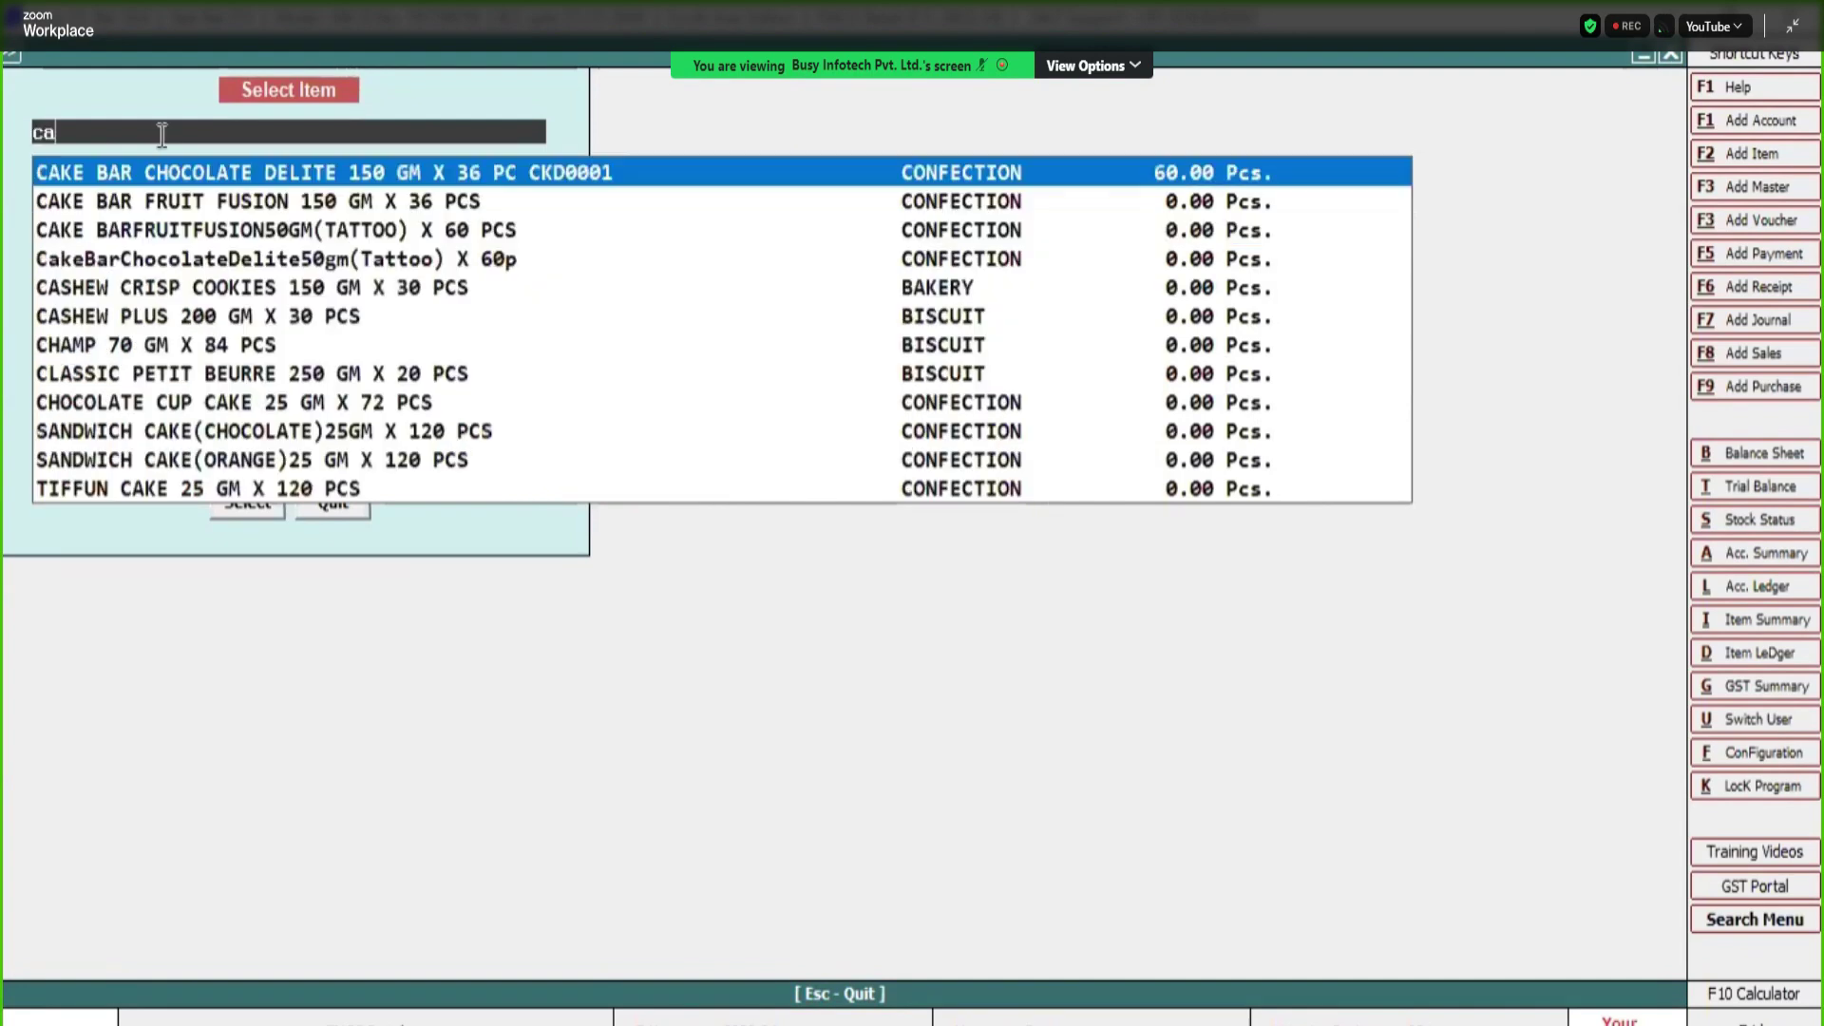
key(Return)
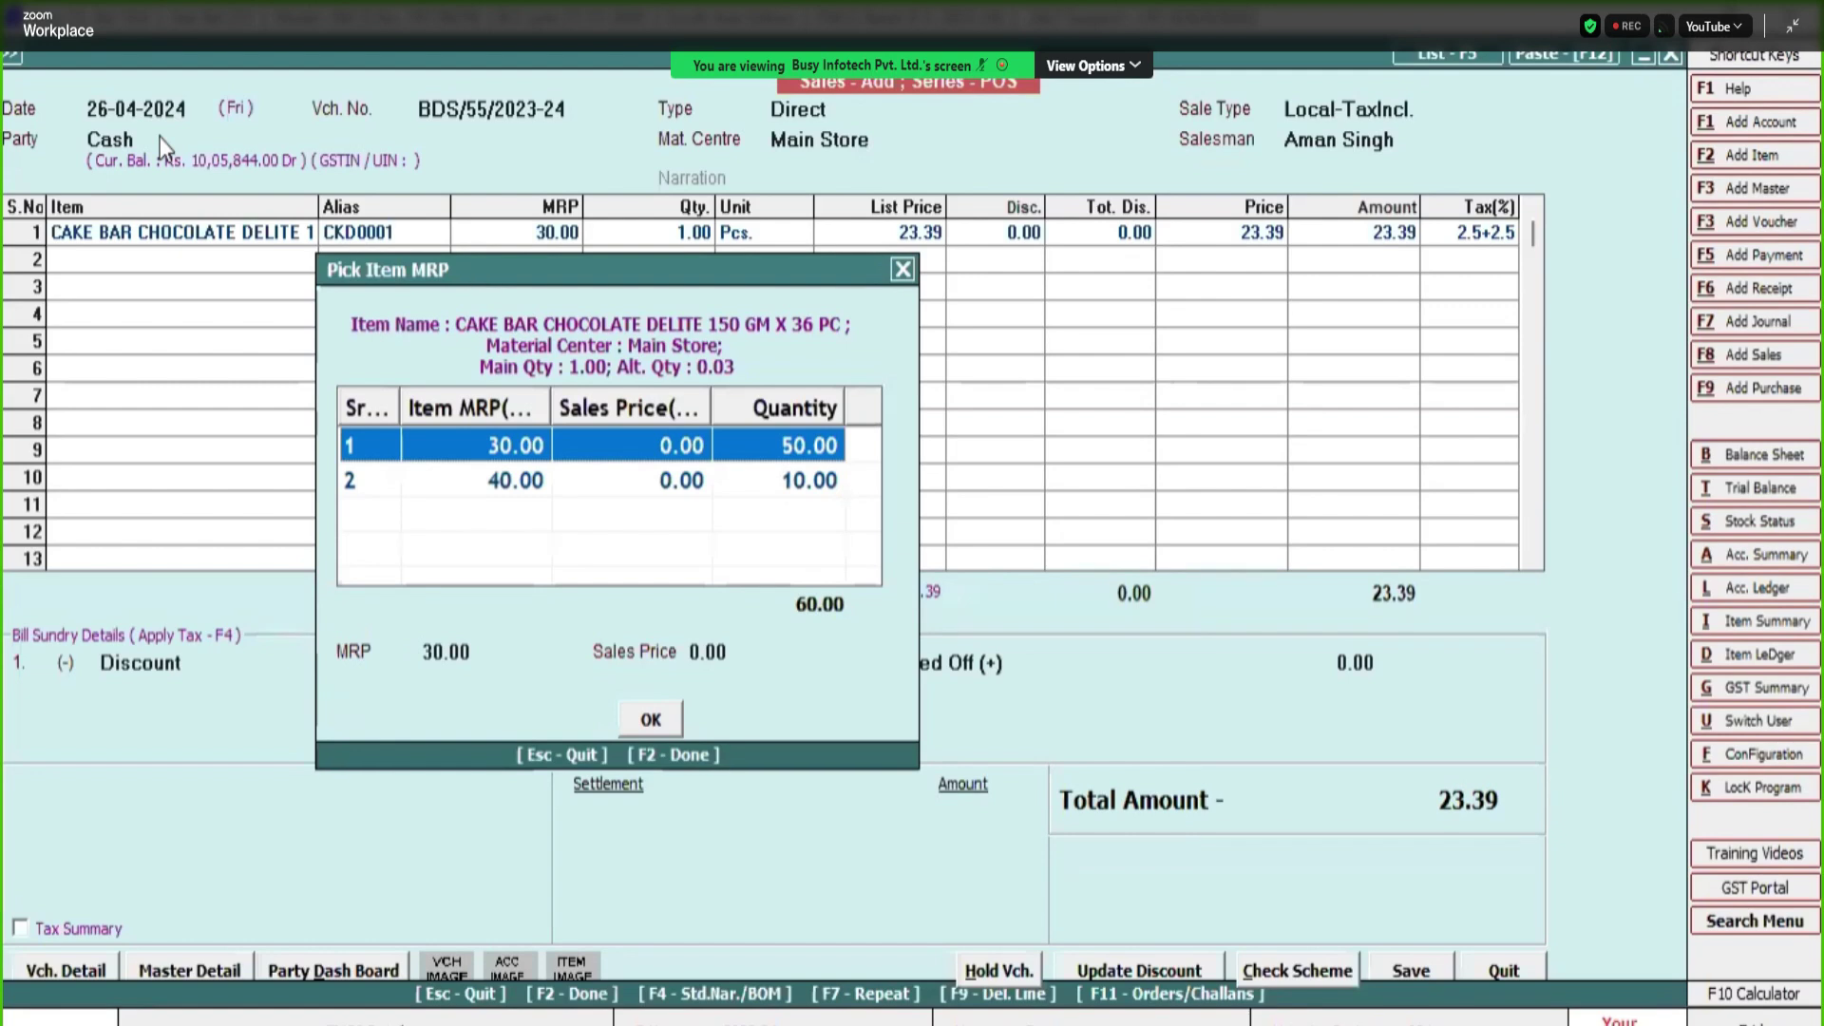
key(Down)
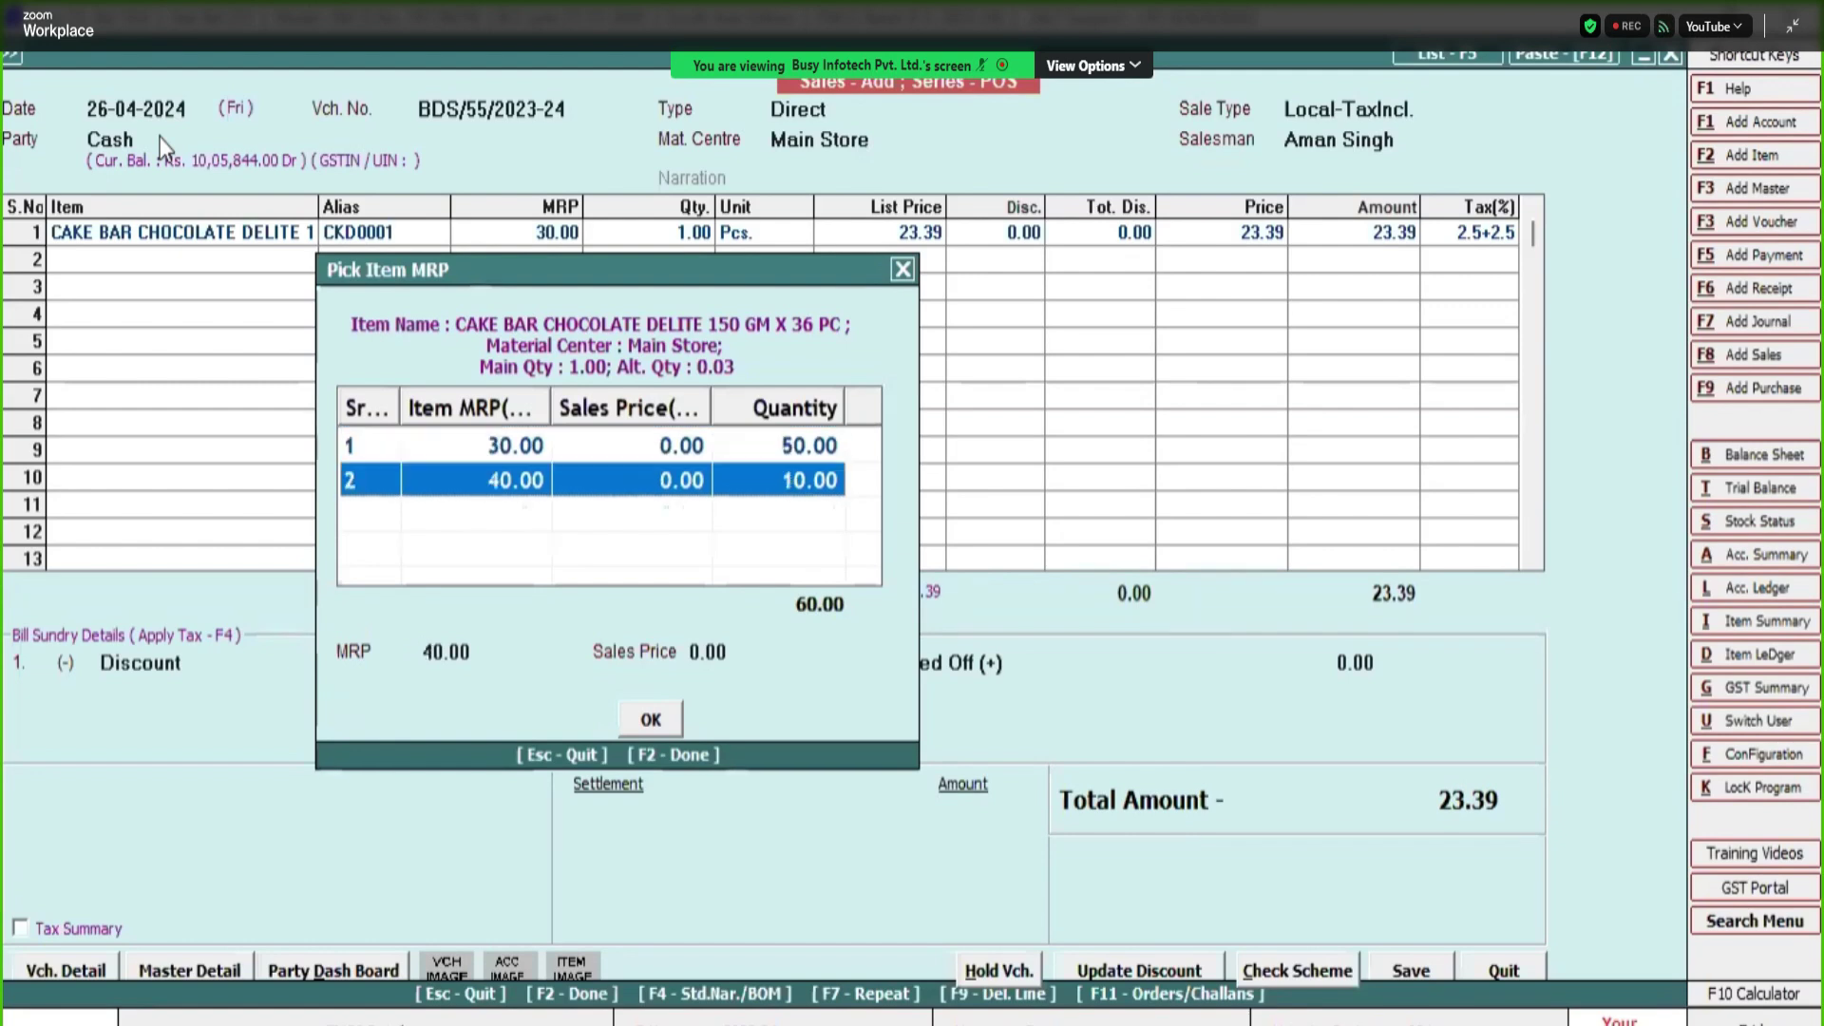
key(Return)
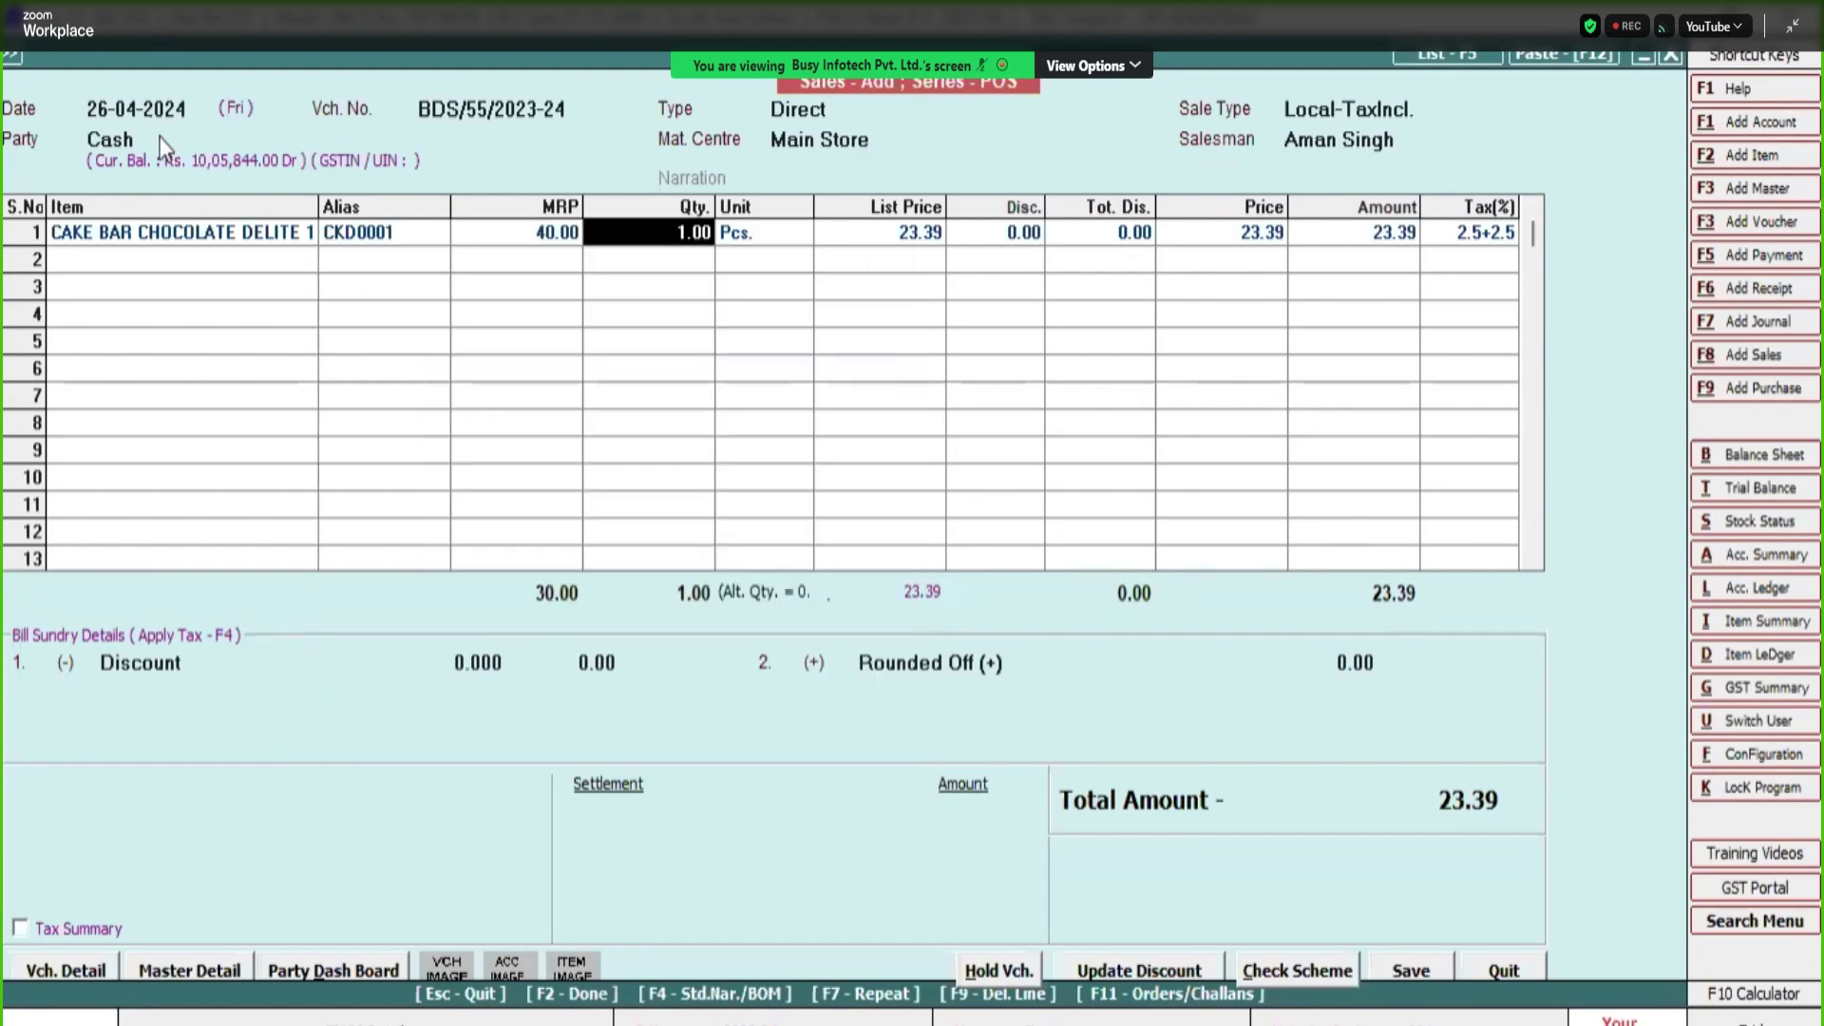
key(Return)
key(Return)
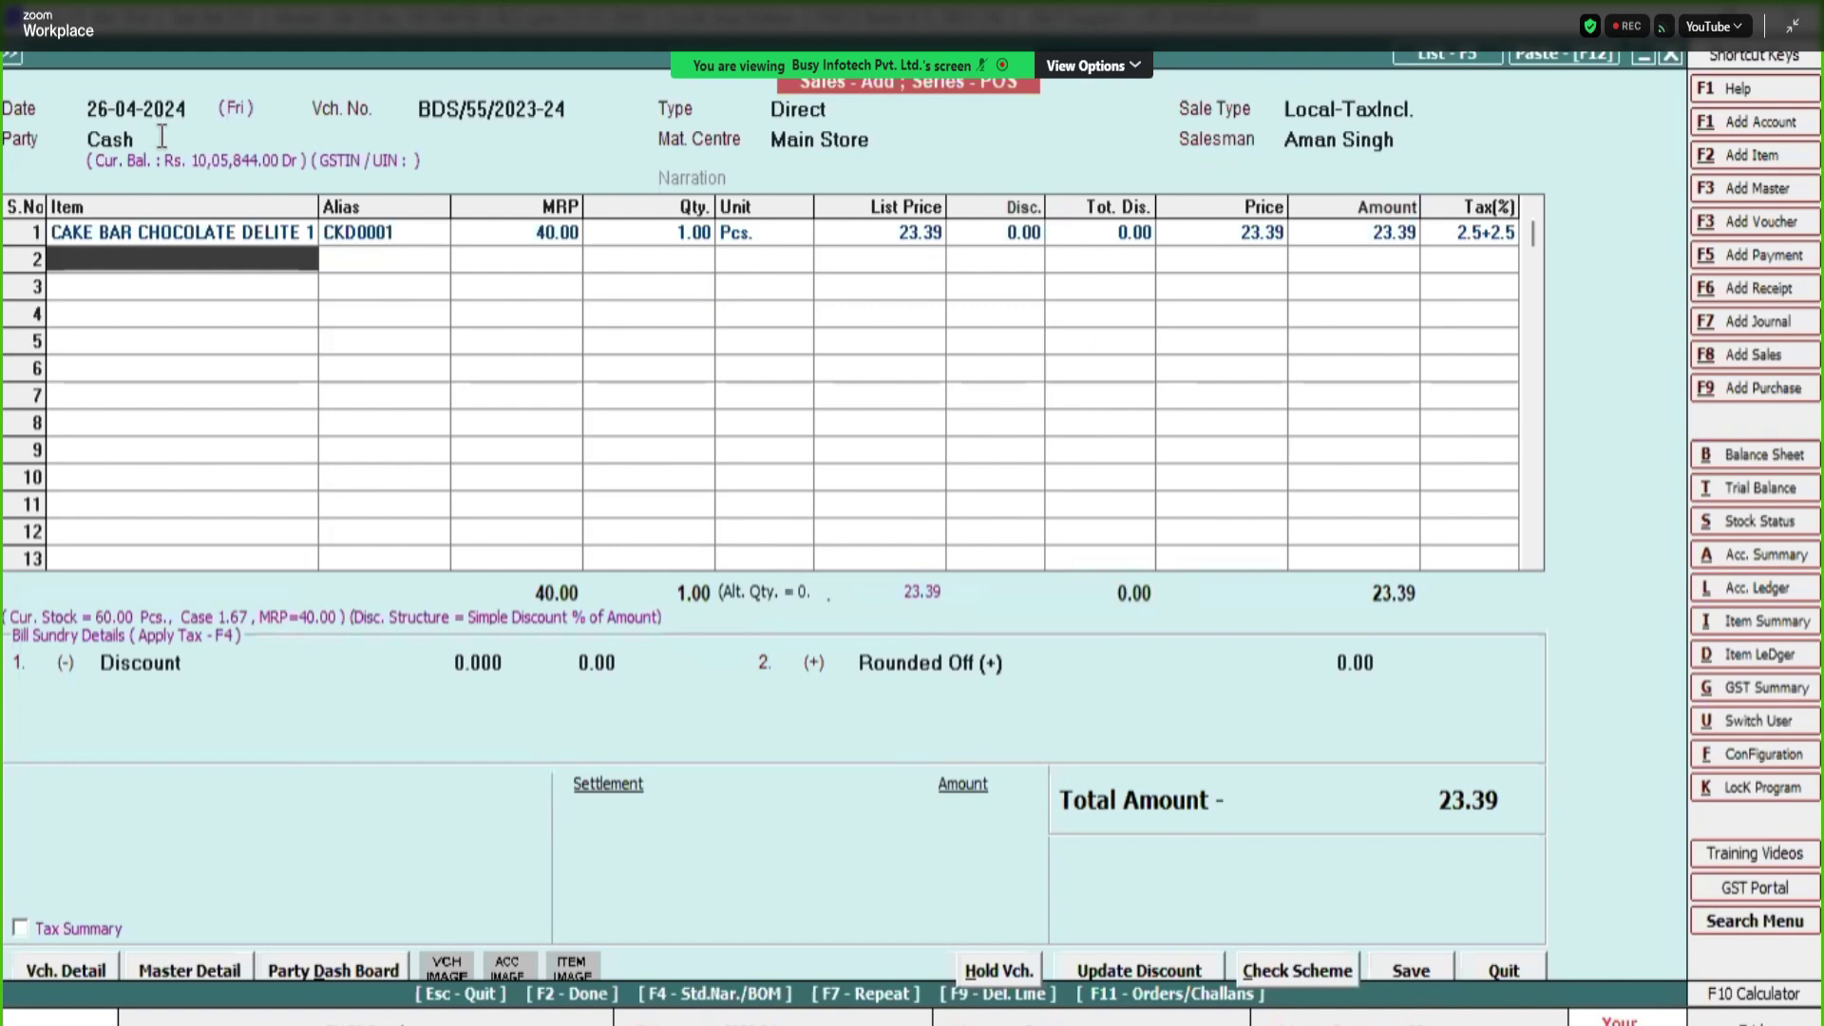
key(Up)
key(Return)
key(Return)
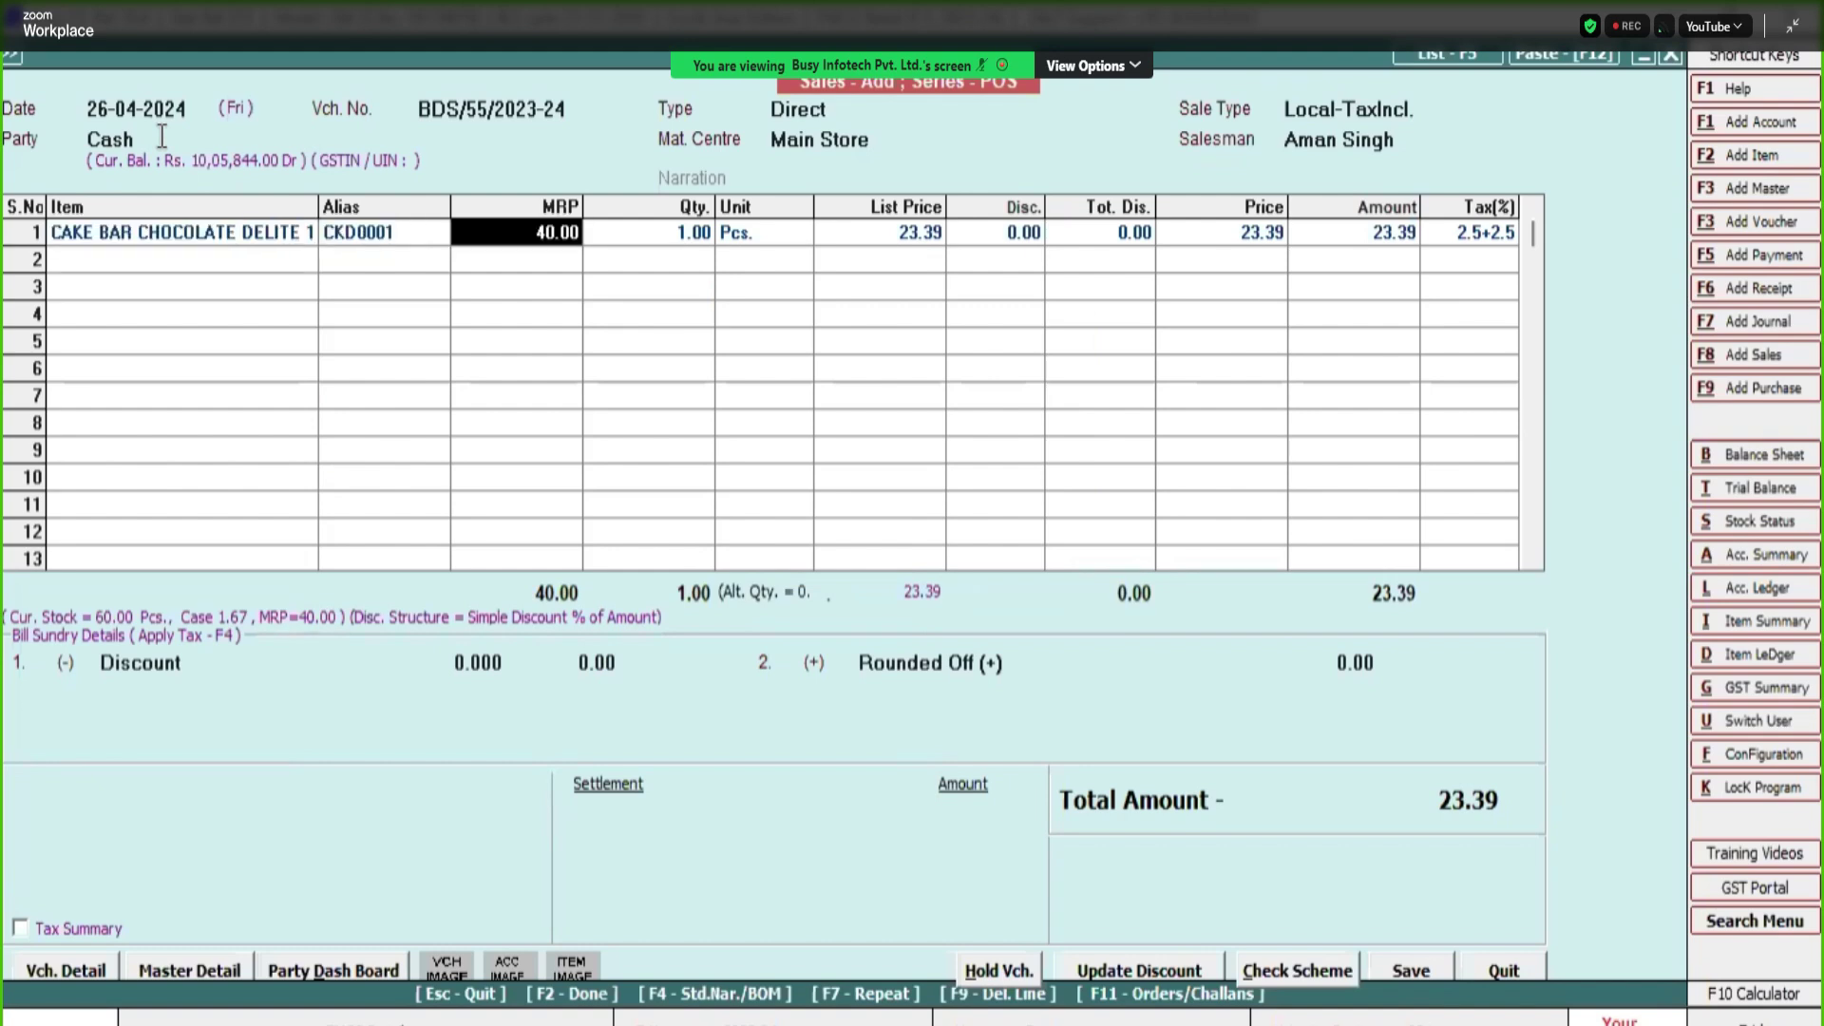
key(Down)
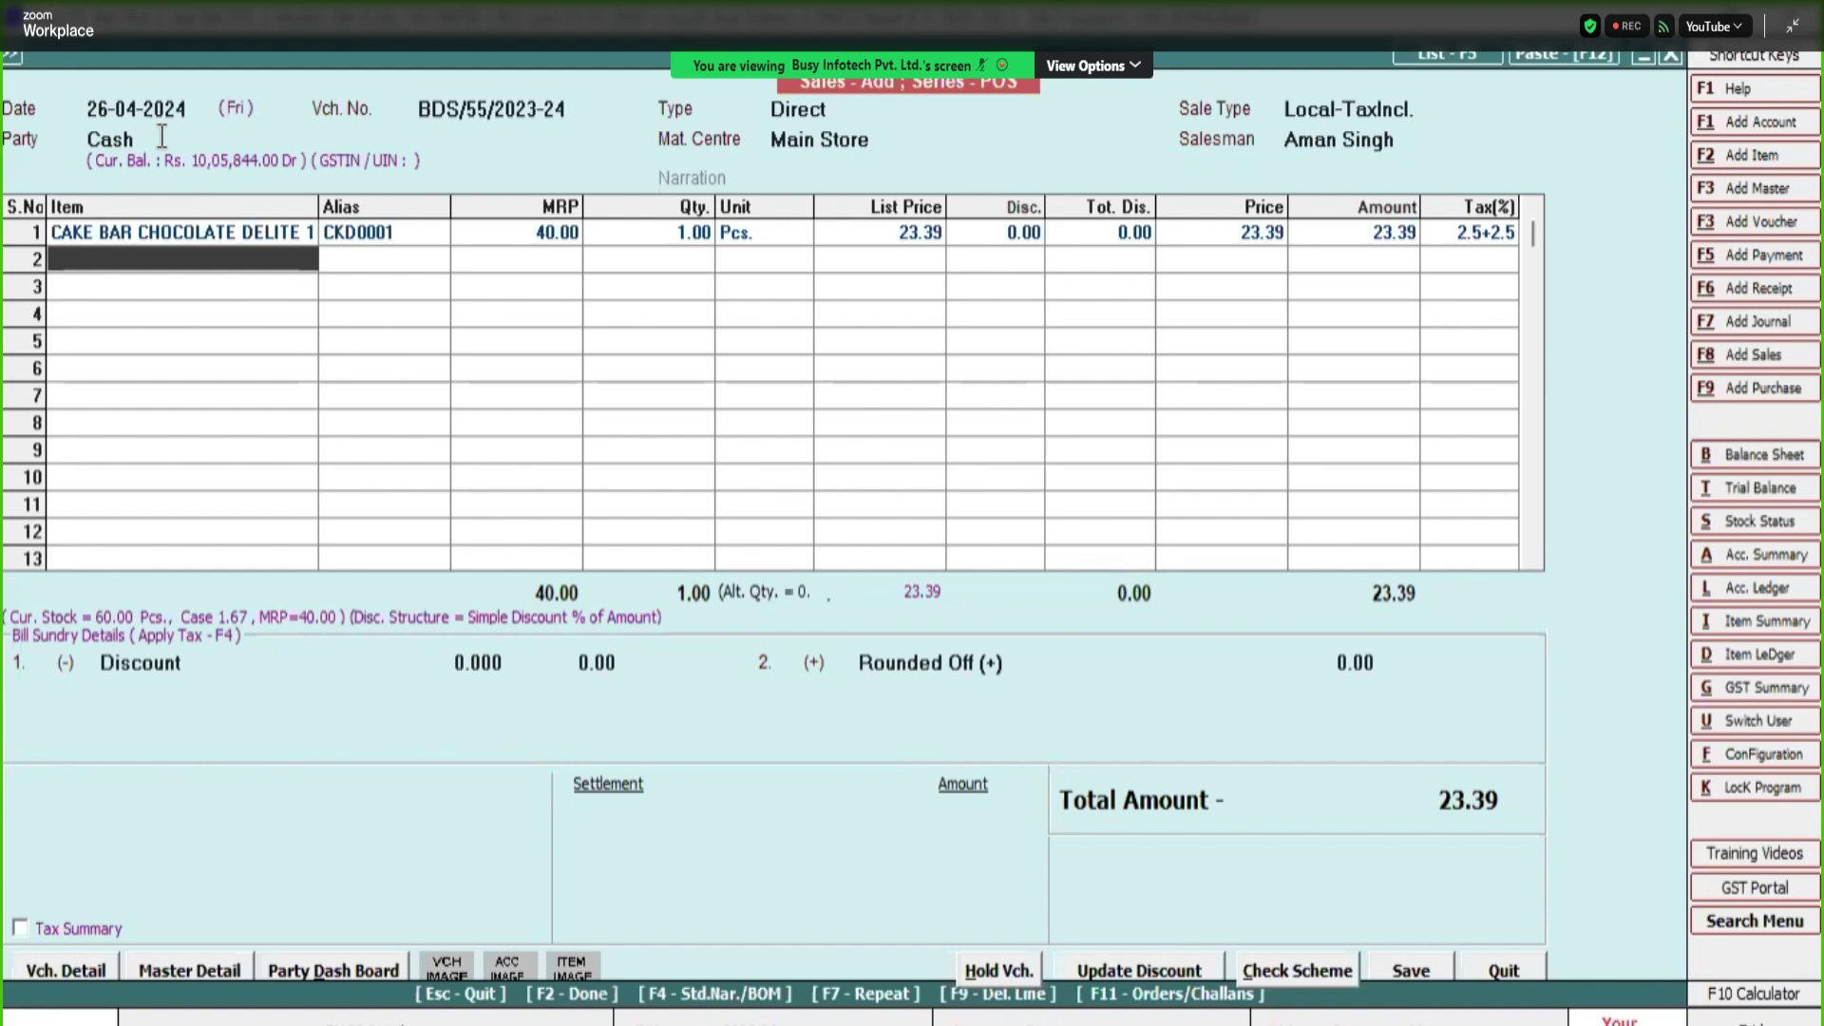
text(00199)
key(Return)
key(Return)
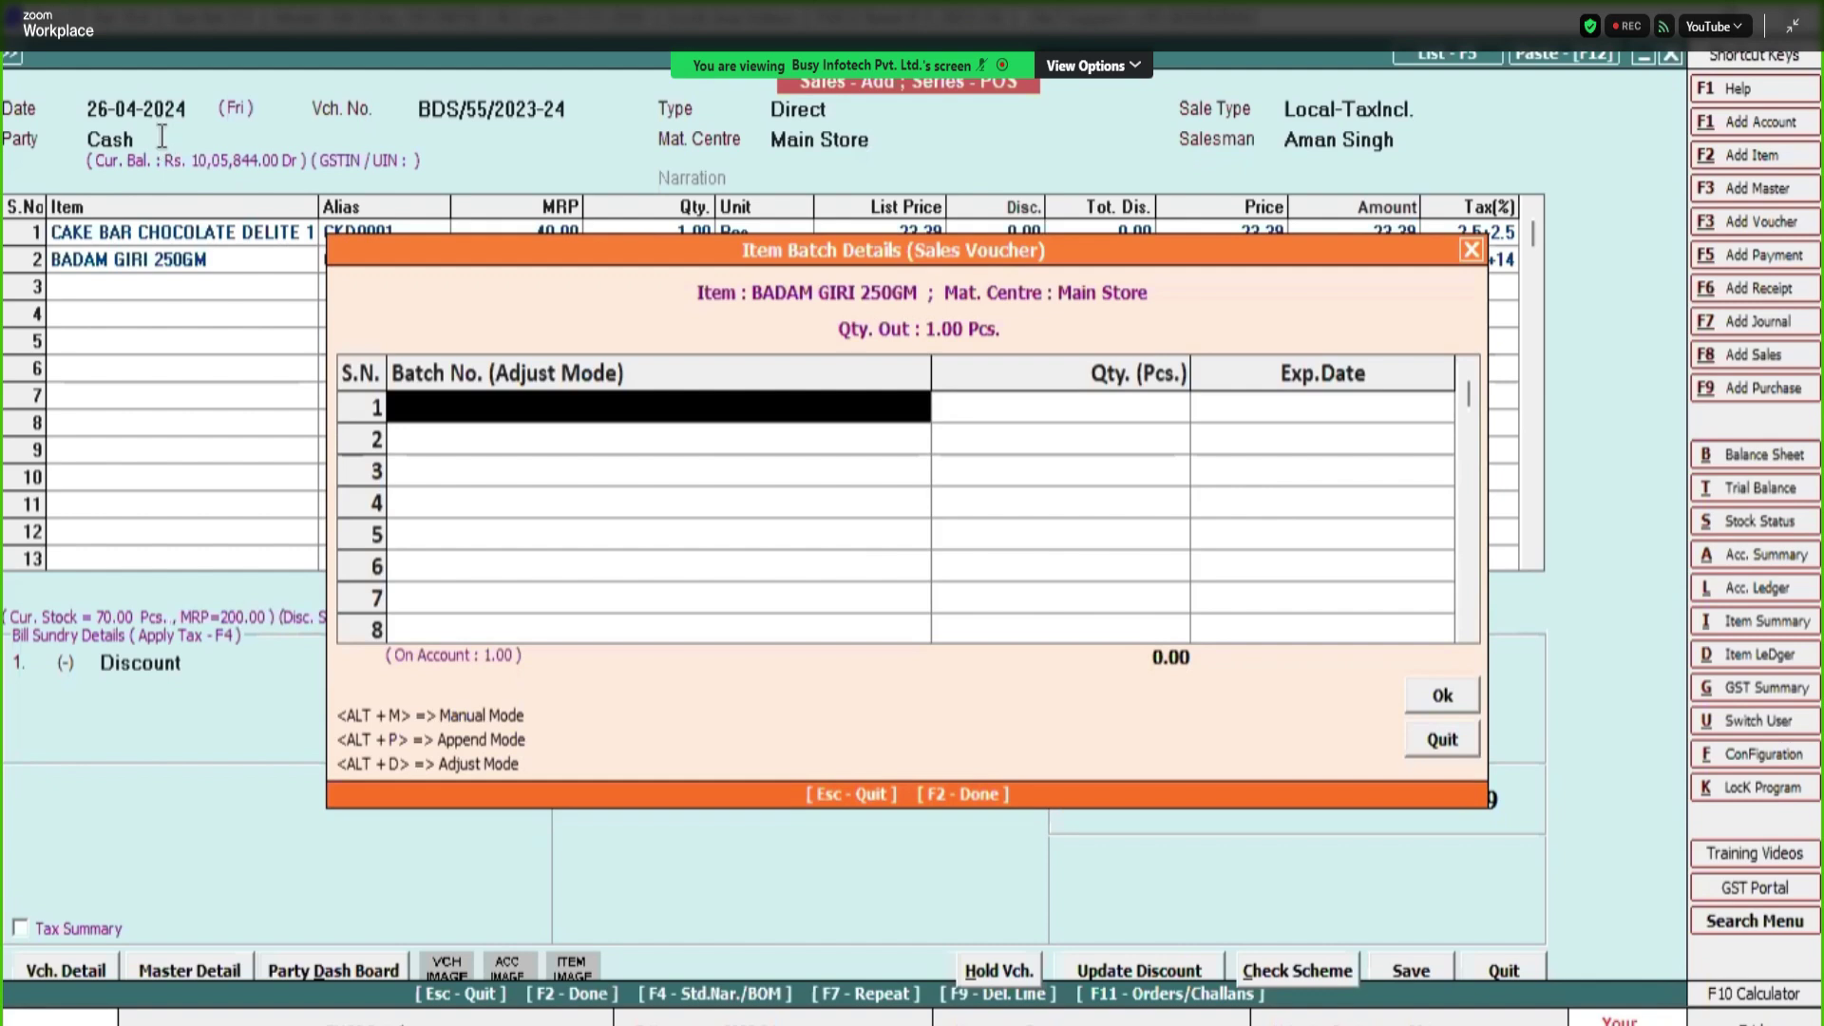
key(Return)
key(Up)
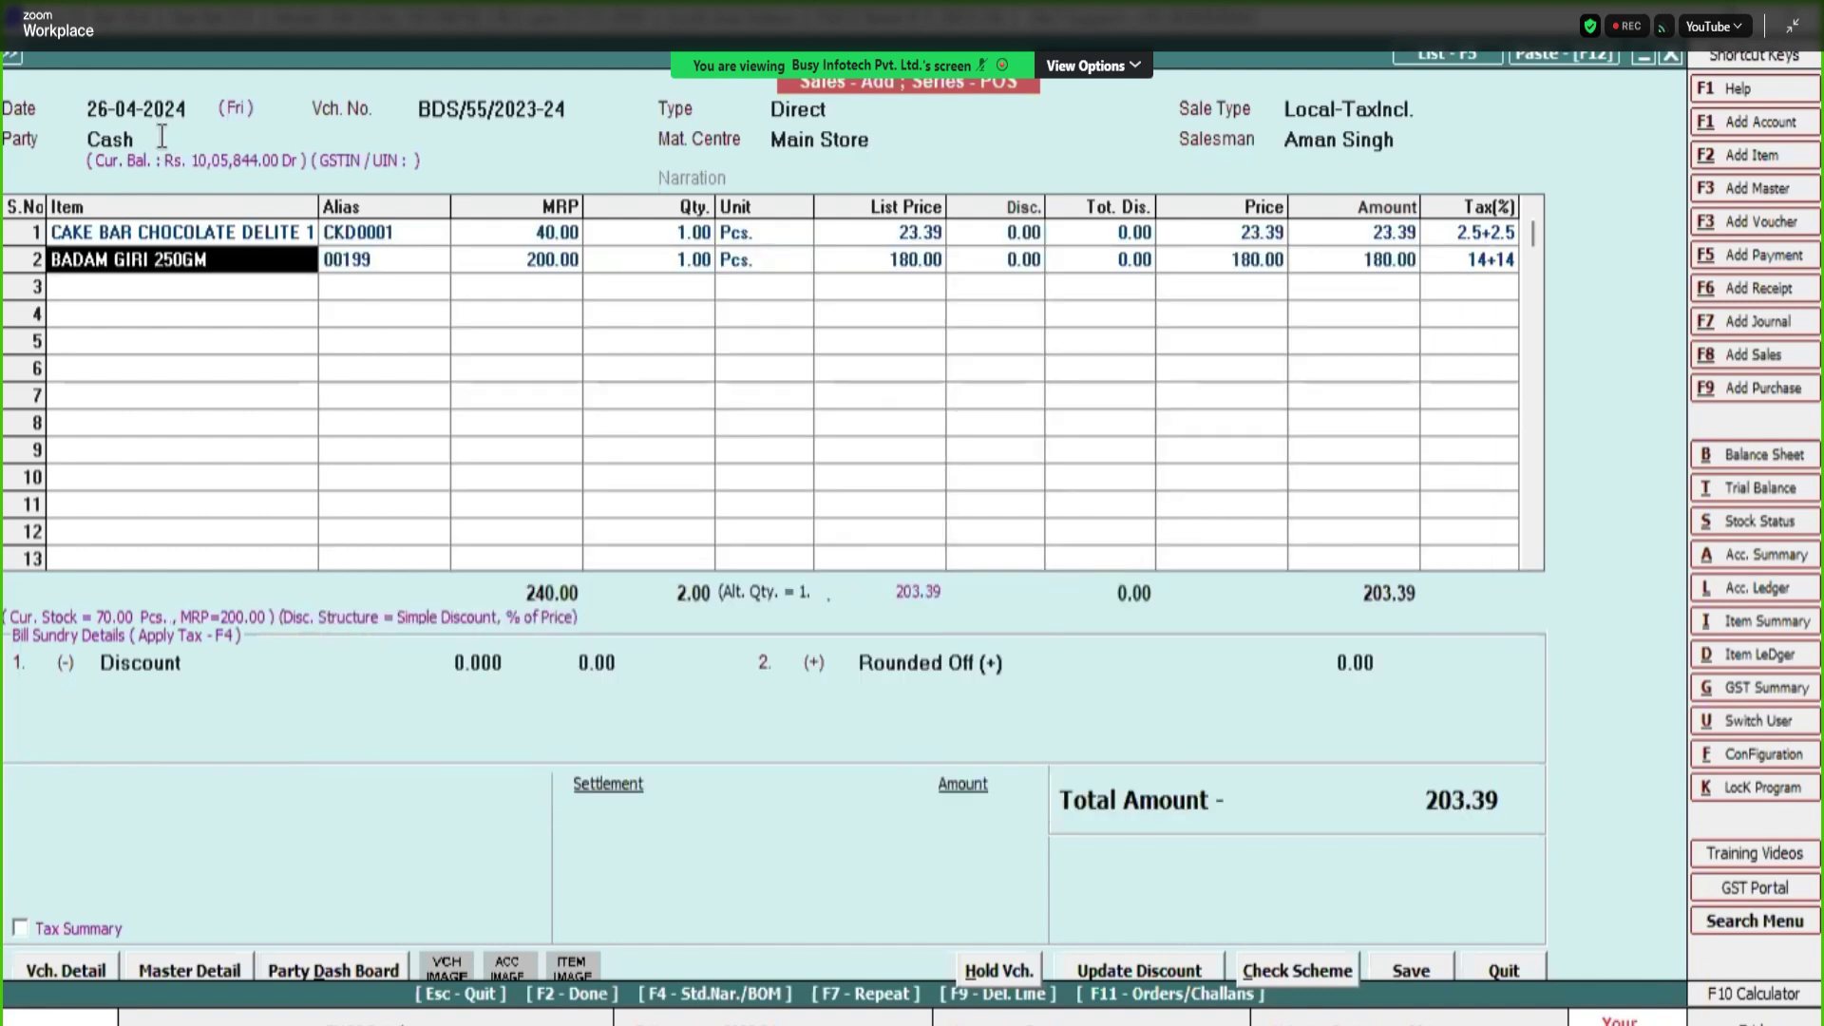
key(Return)
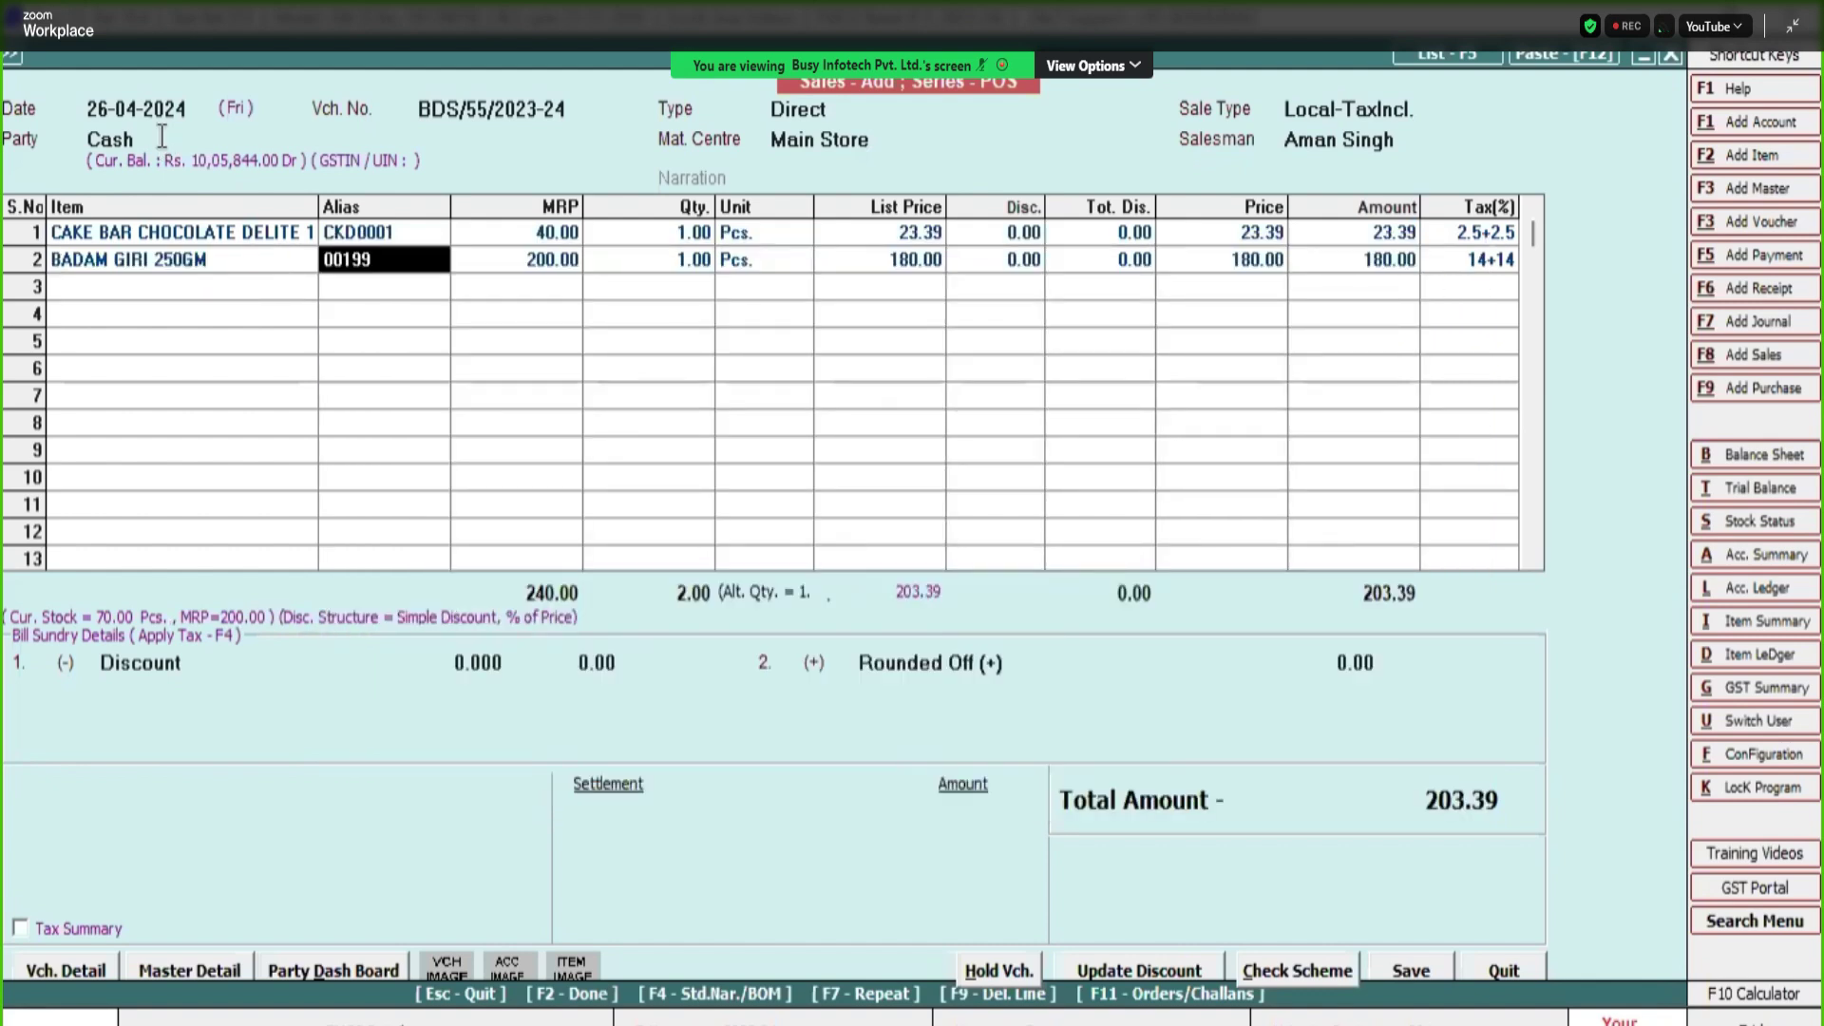
key(Return)
key(shift+Tab)
key(Return)
key(Return)
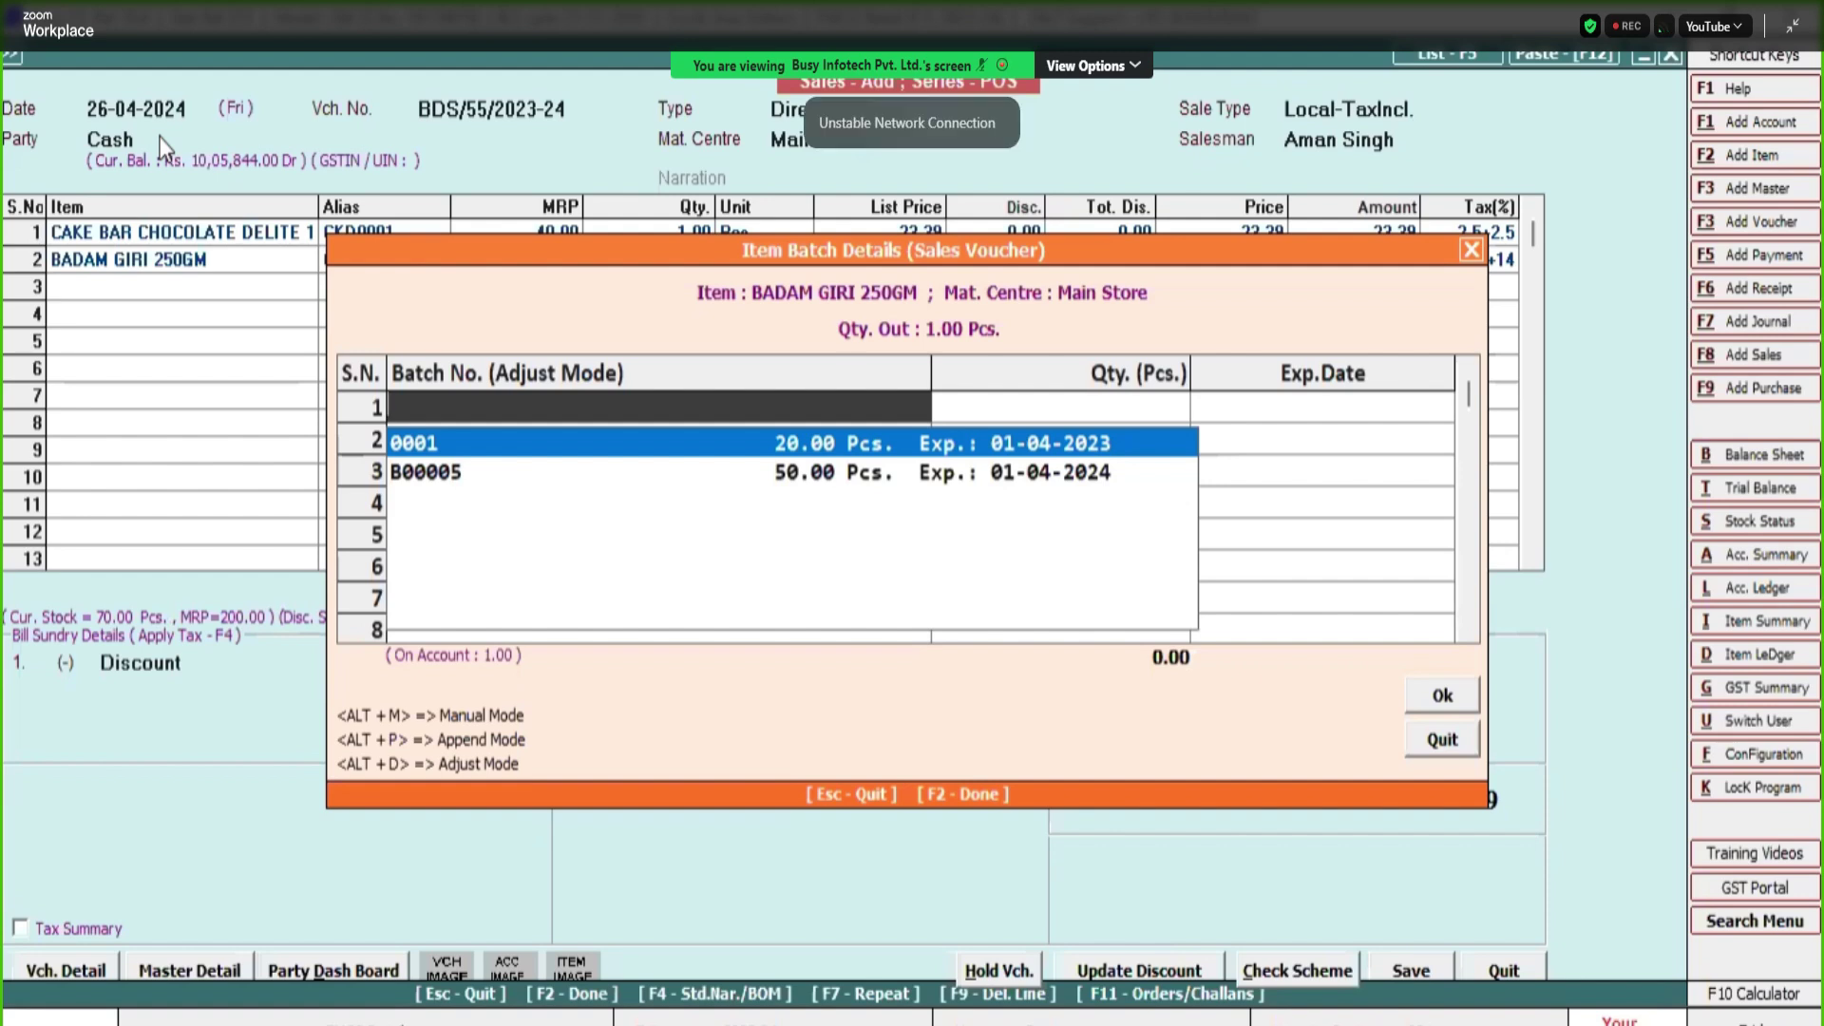
key(Return)
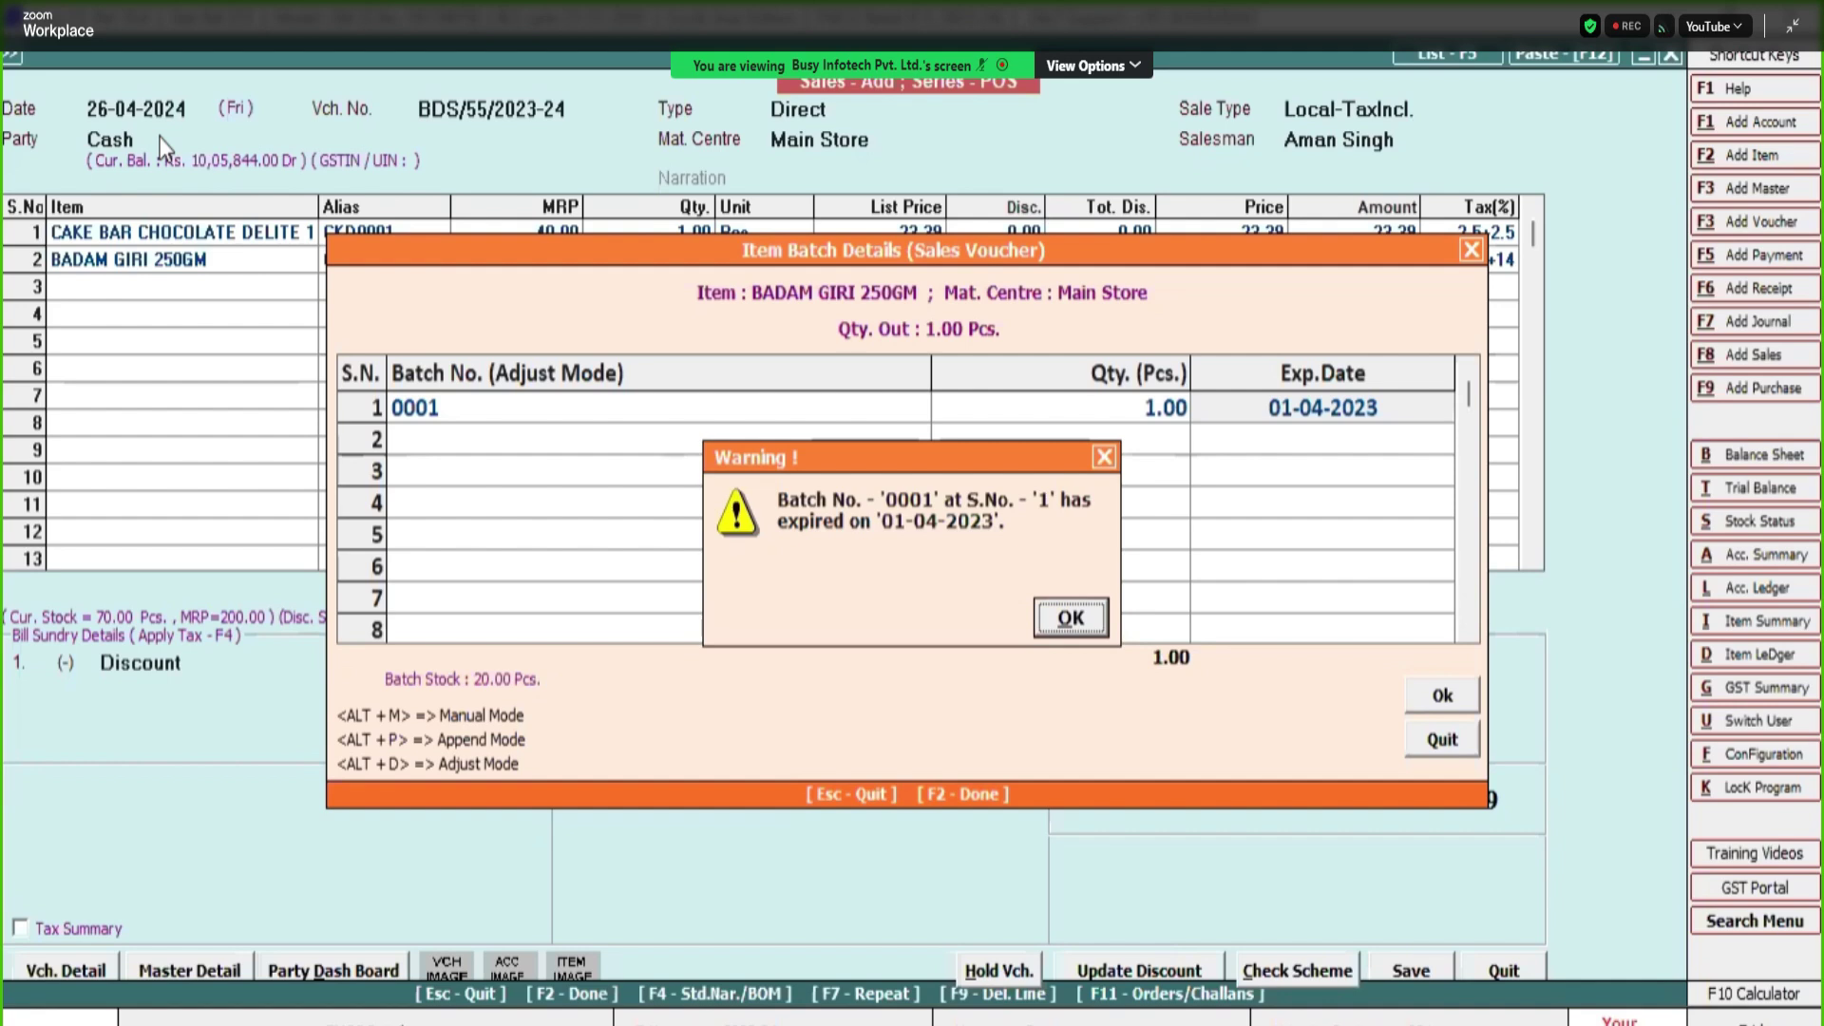
key(Return)
key(F2)
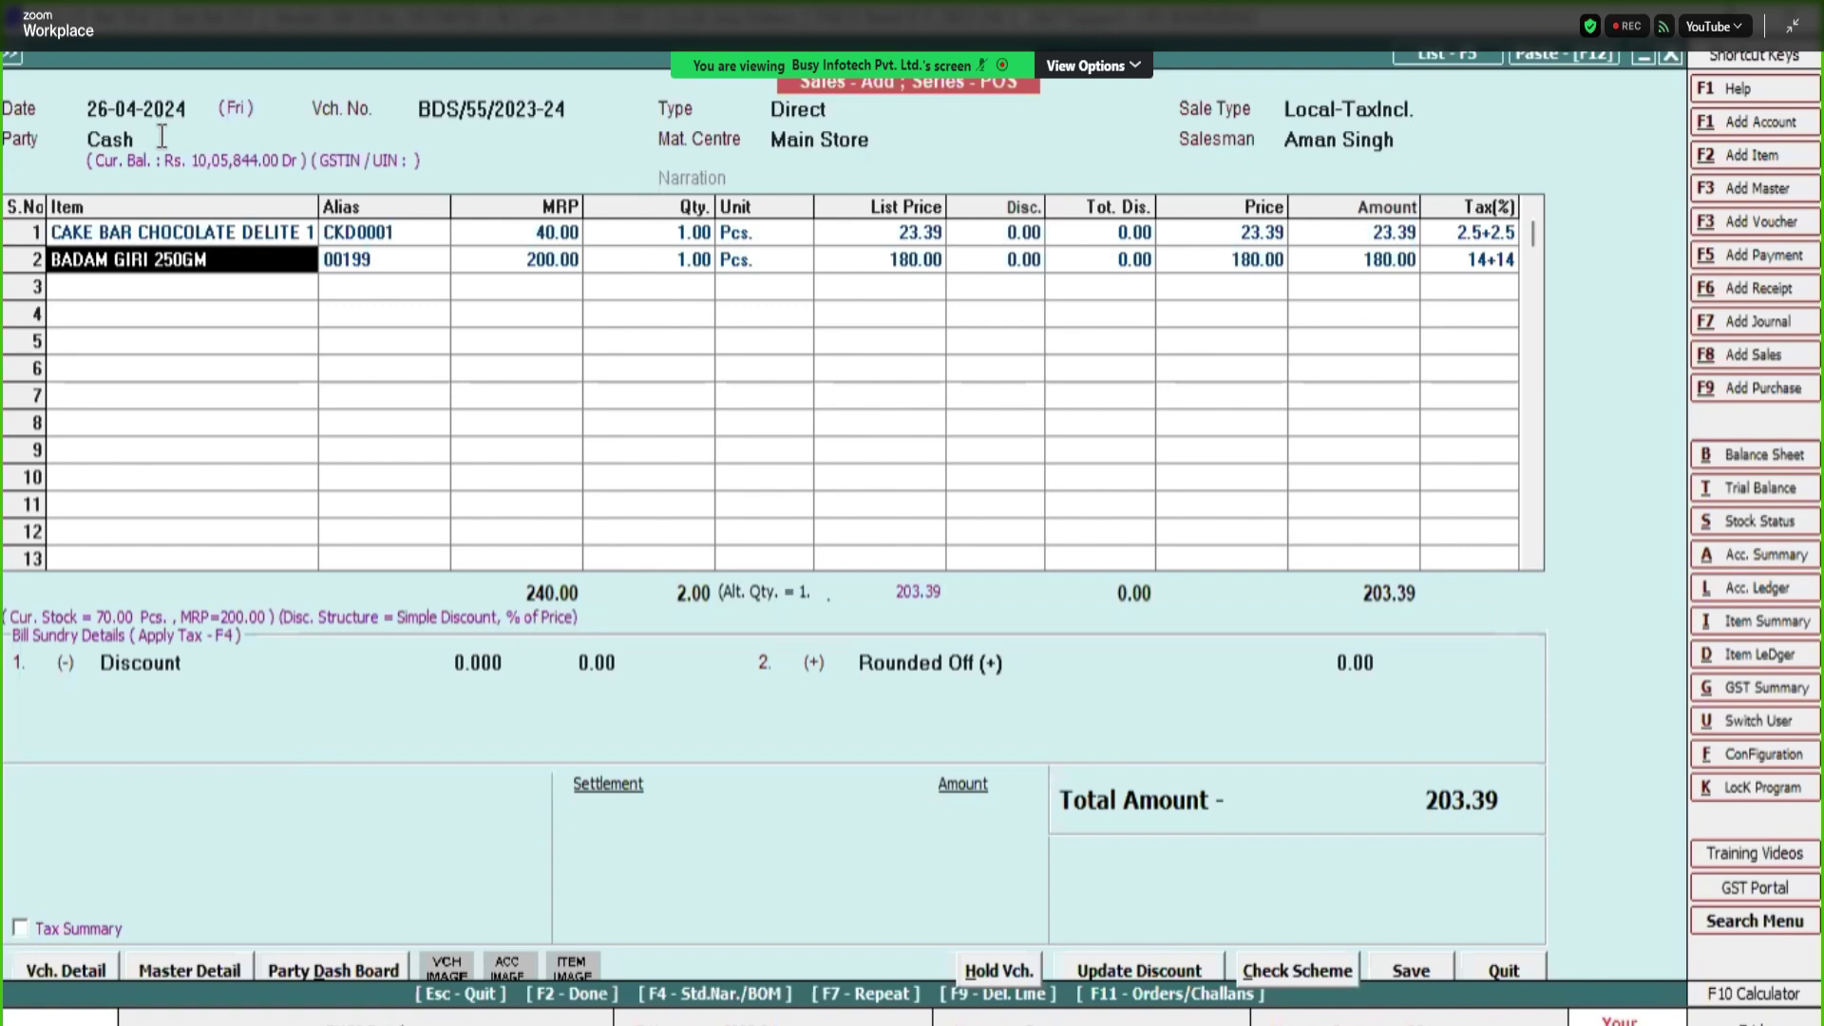
key(F9)
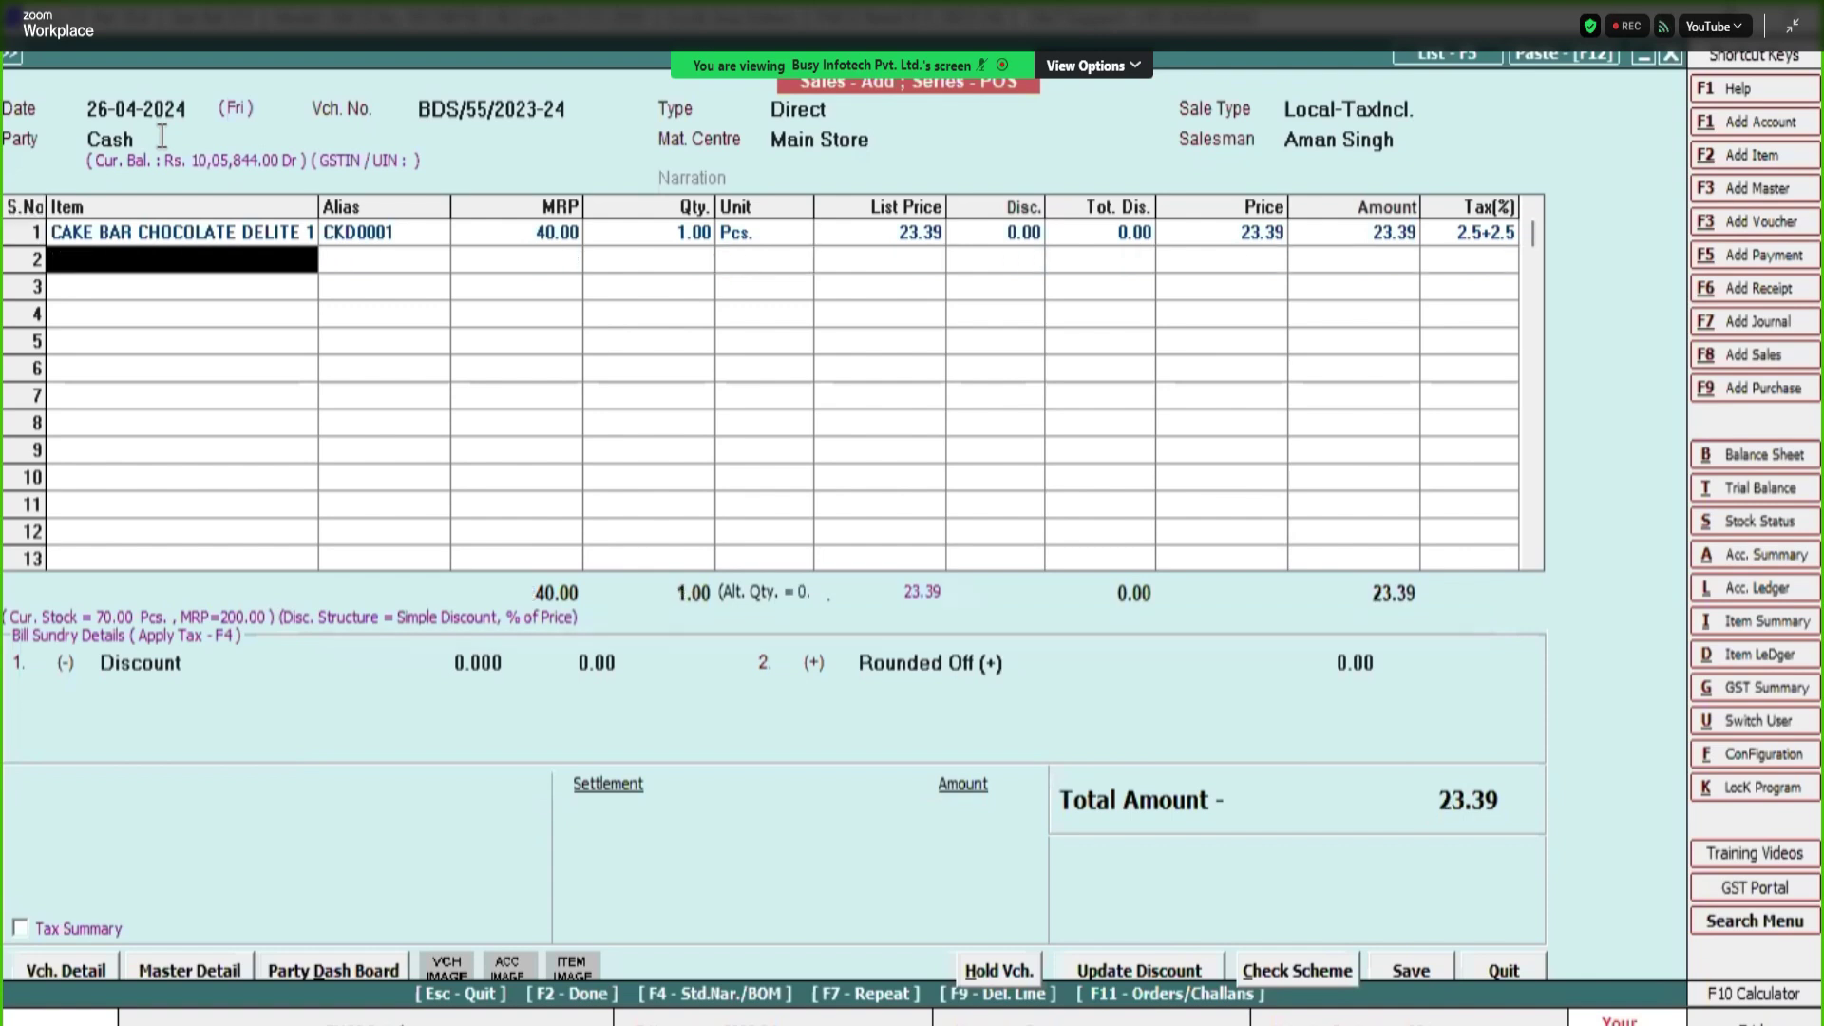
Step: Enter item code 00139 (BADAM 100GM) in row 2 and verify its MRP-wise Details is Y
text(00139)
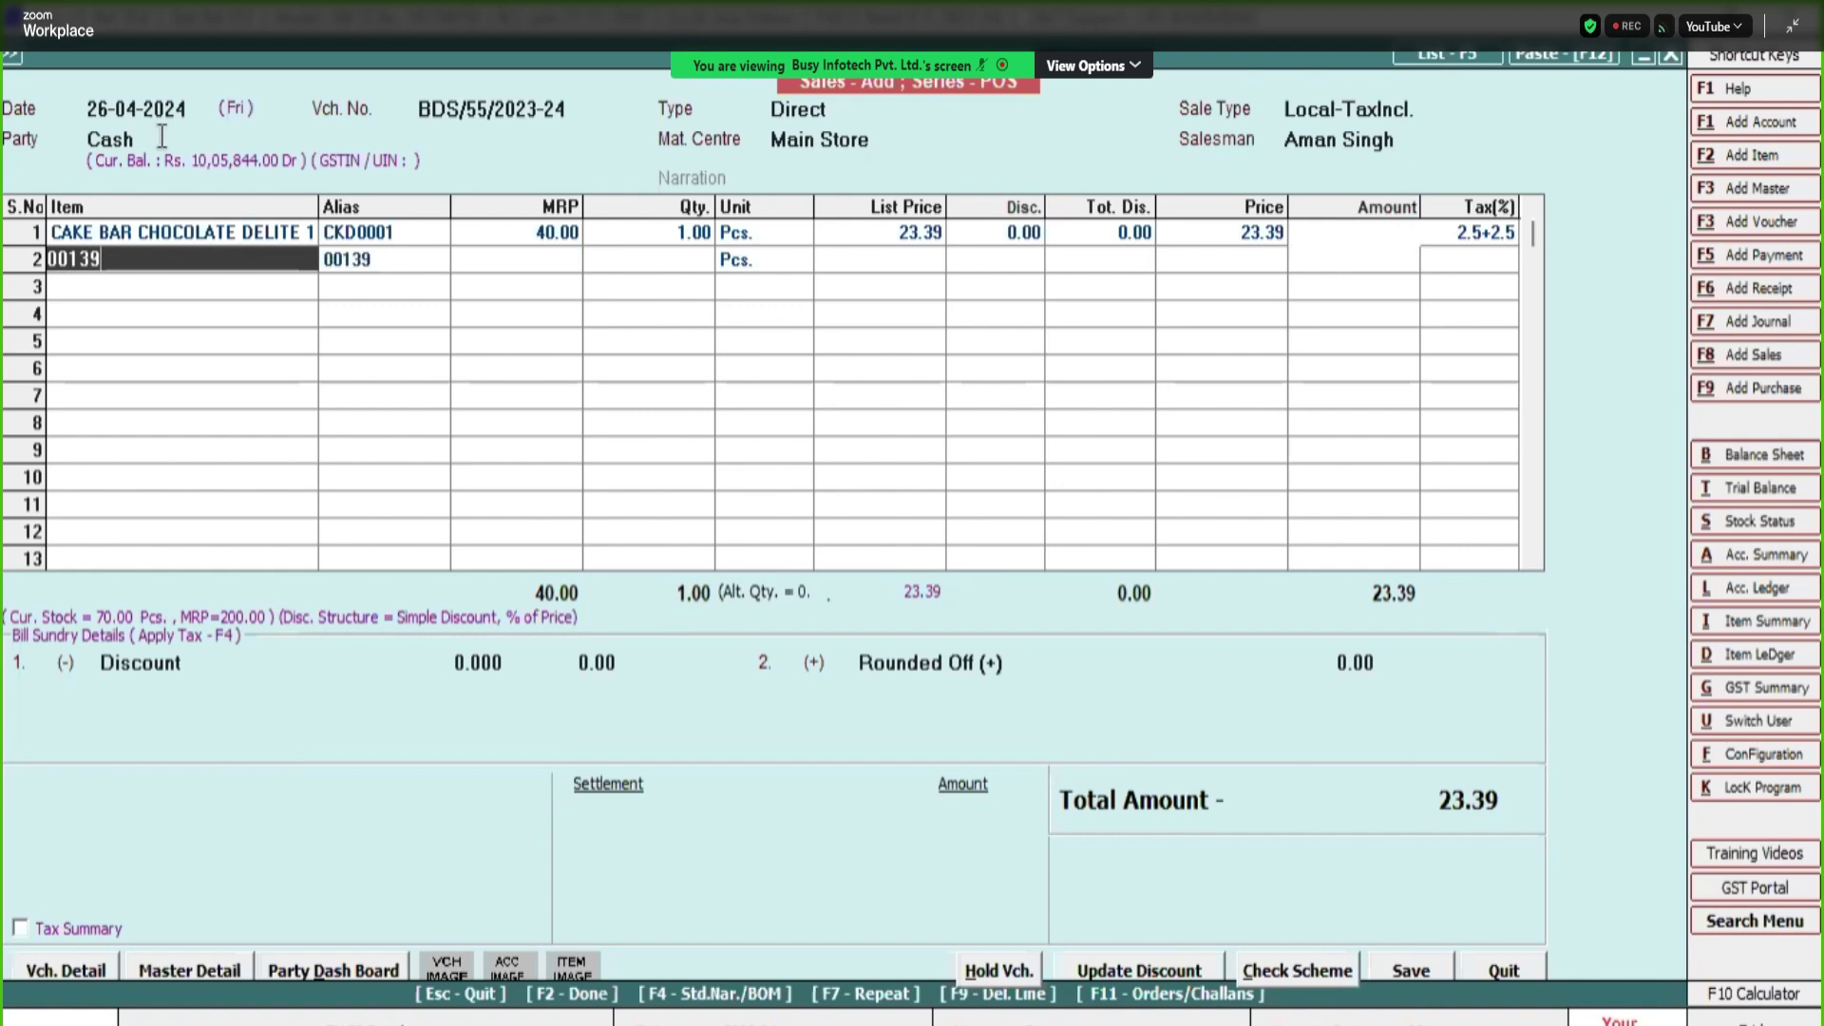
key(Return)
key(Up)
key(Return)
key(Return)
key(Return)
key(shift+Tab)
key(shift+Tab)
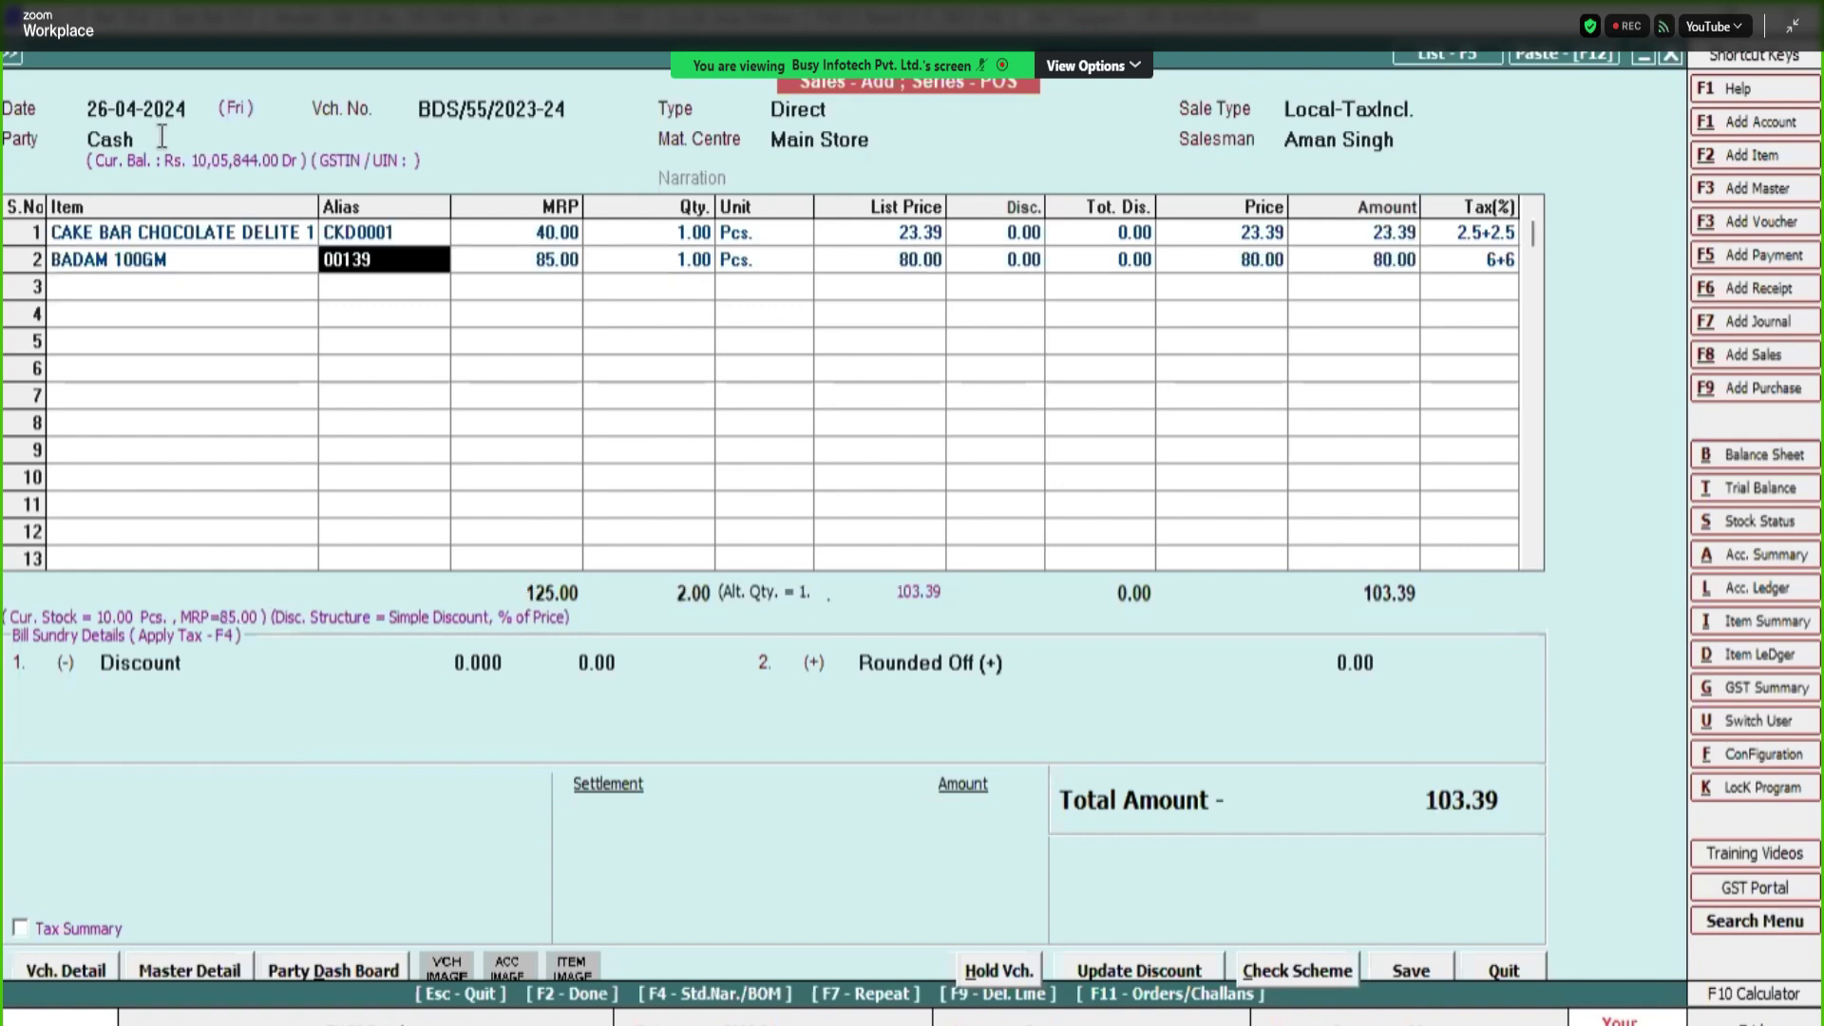
key(shift+Tab)
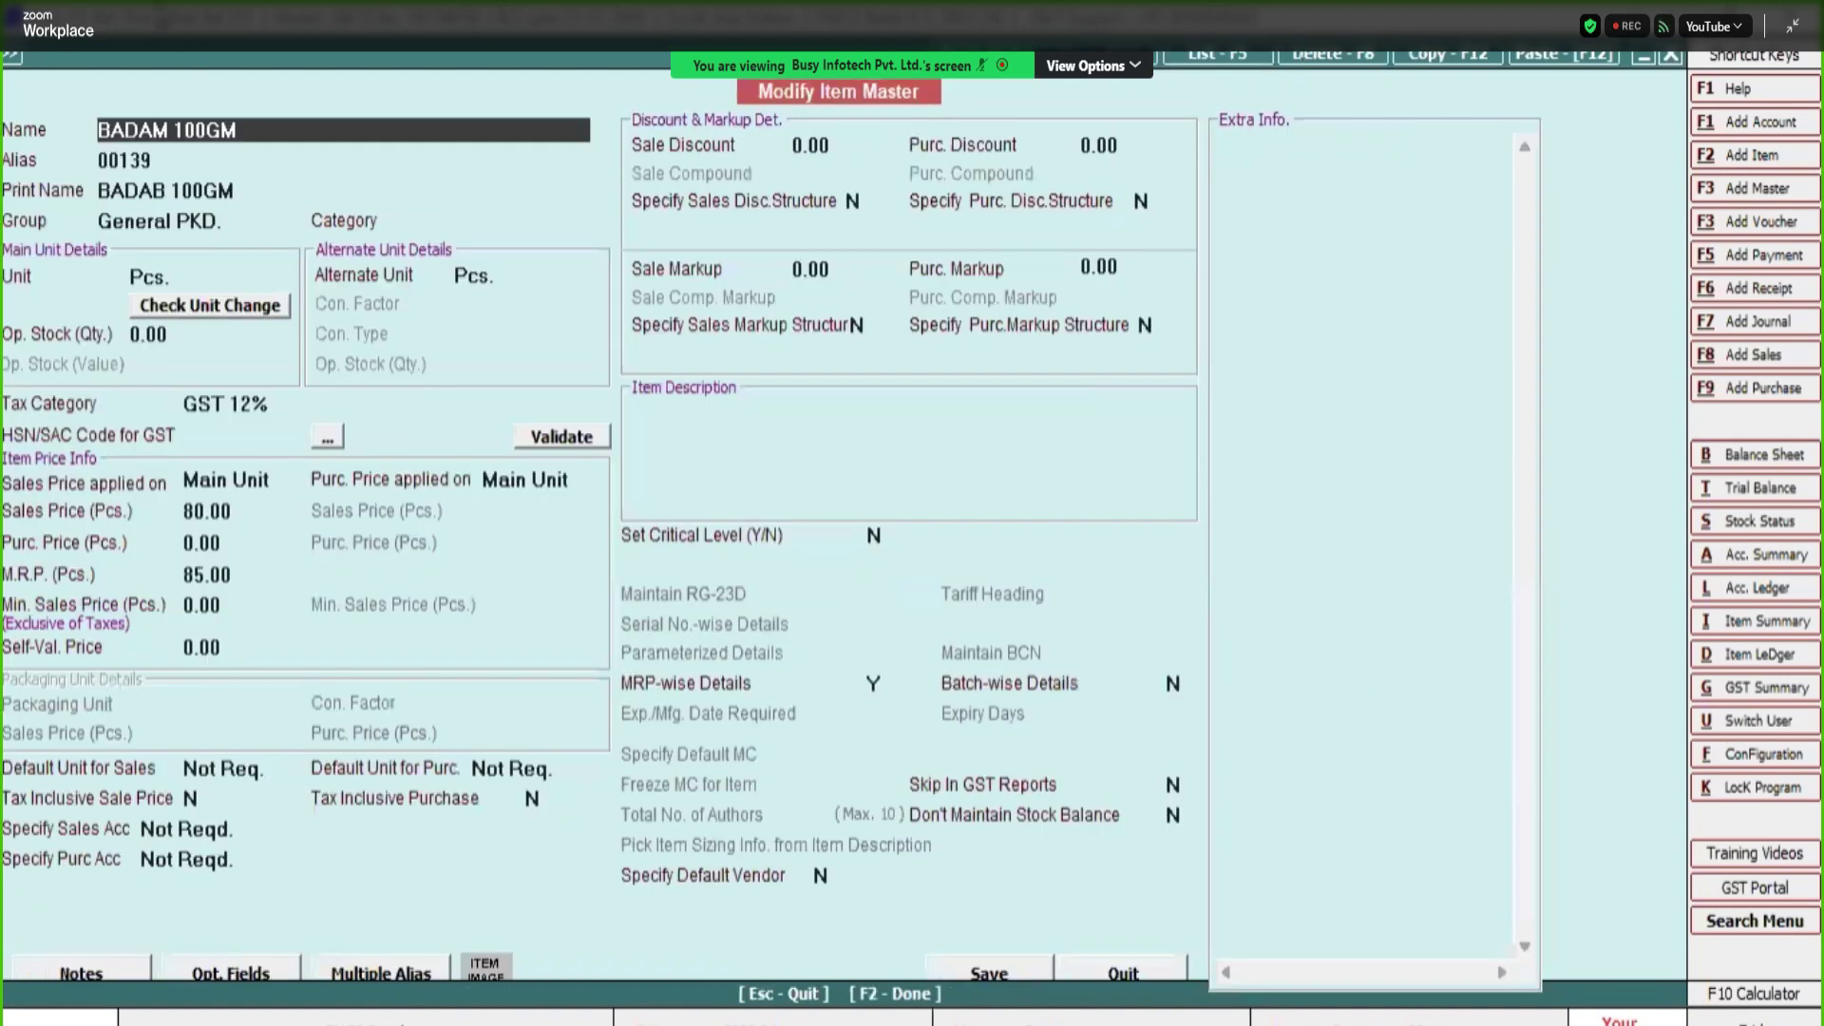
click(875, 689)
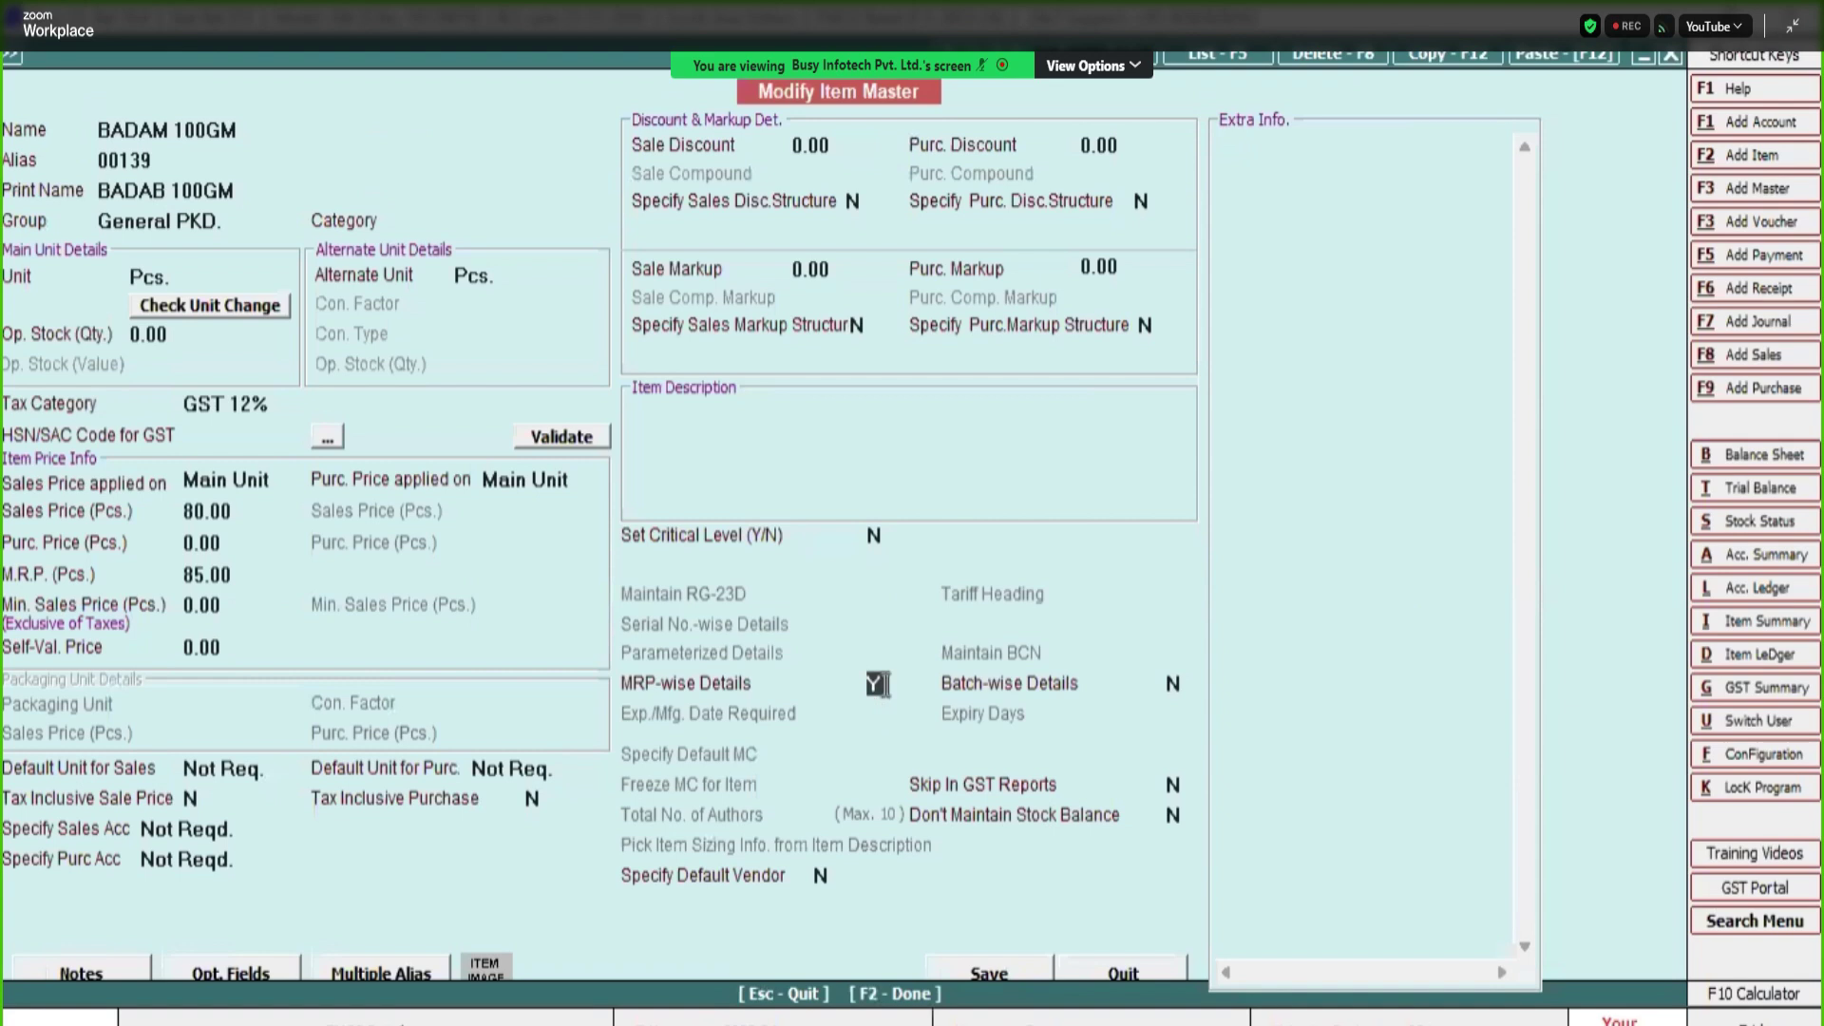
key(F2)
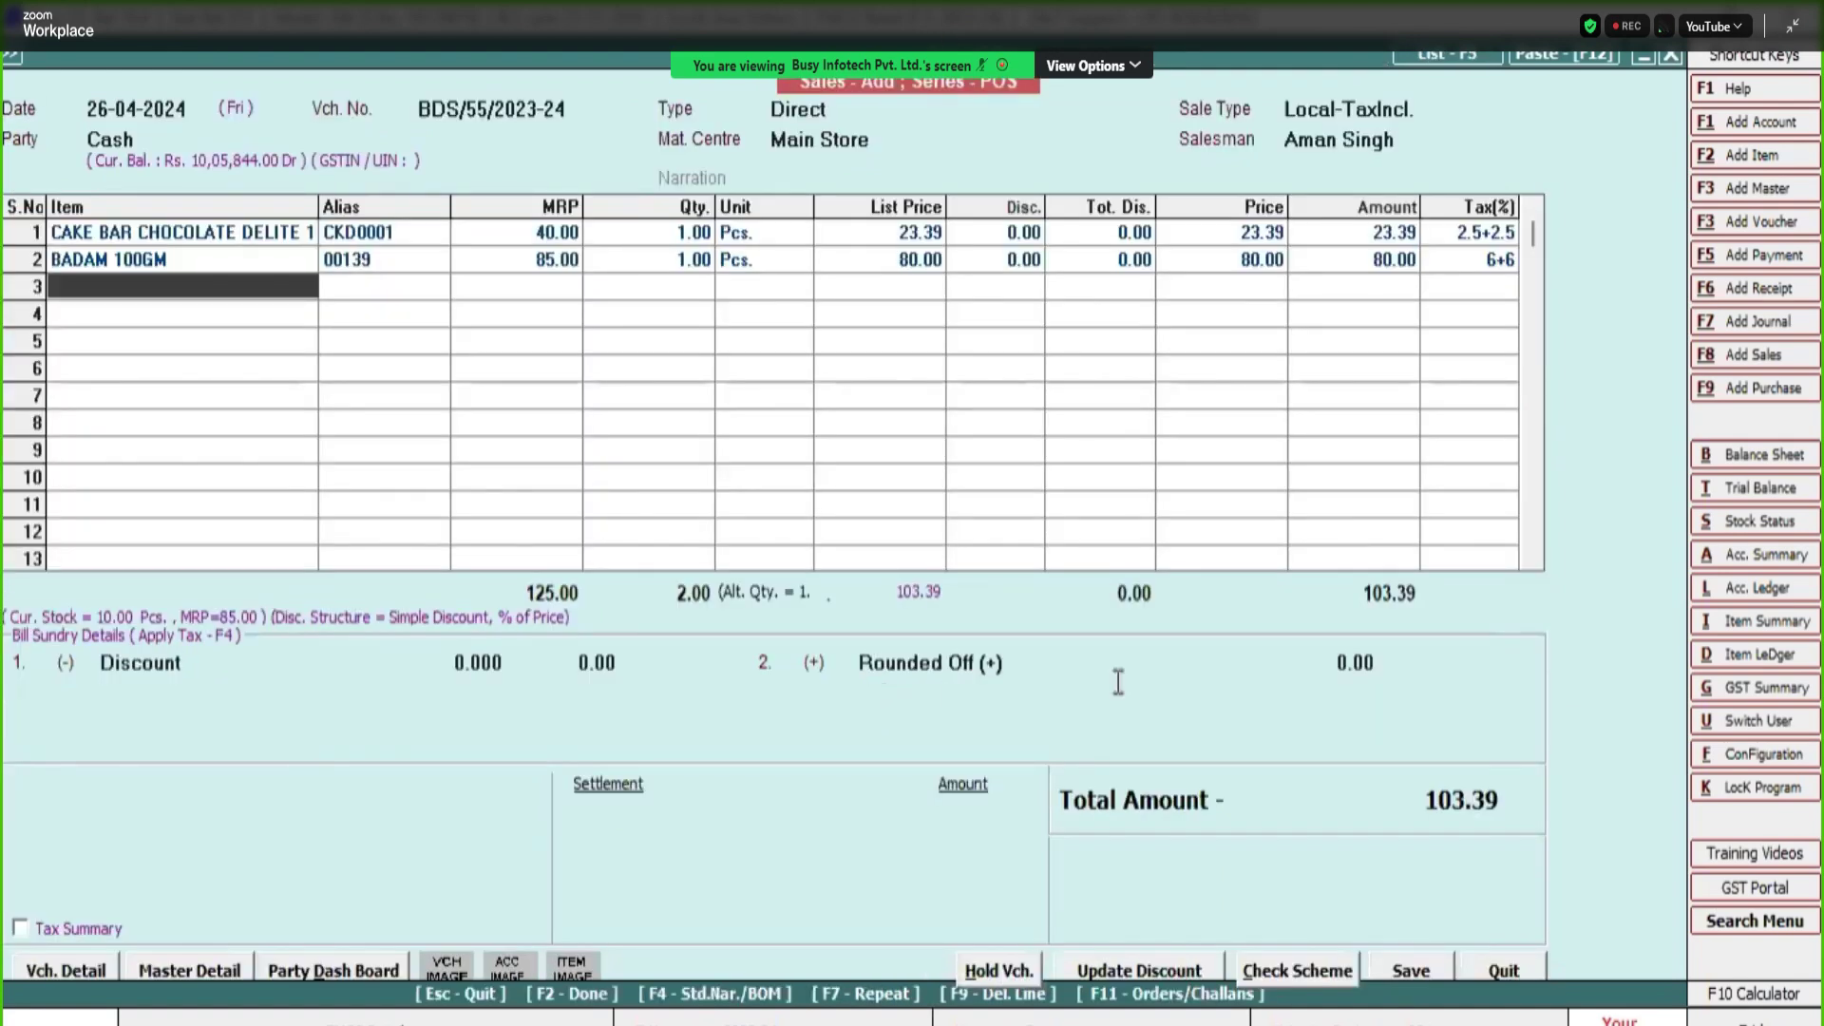
key(Up)
key(Up)
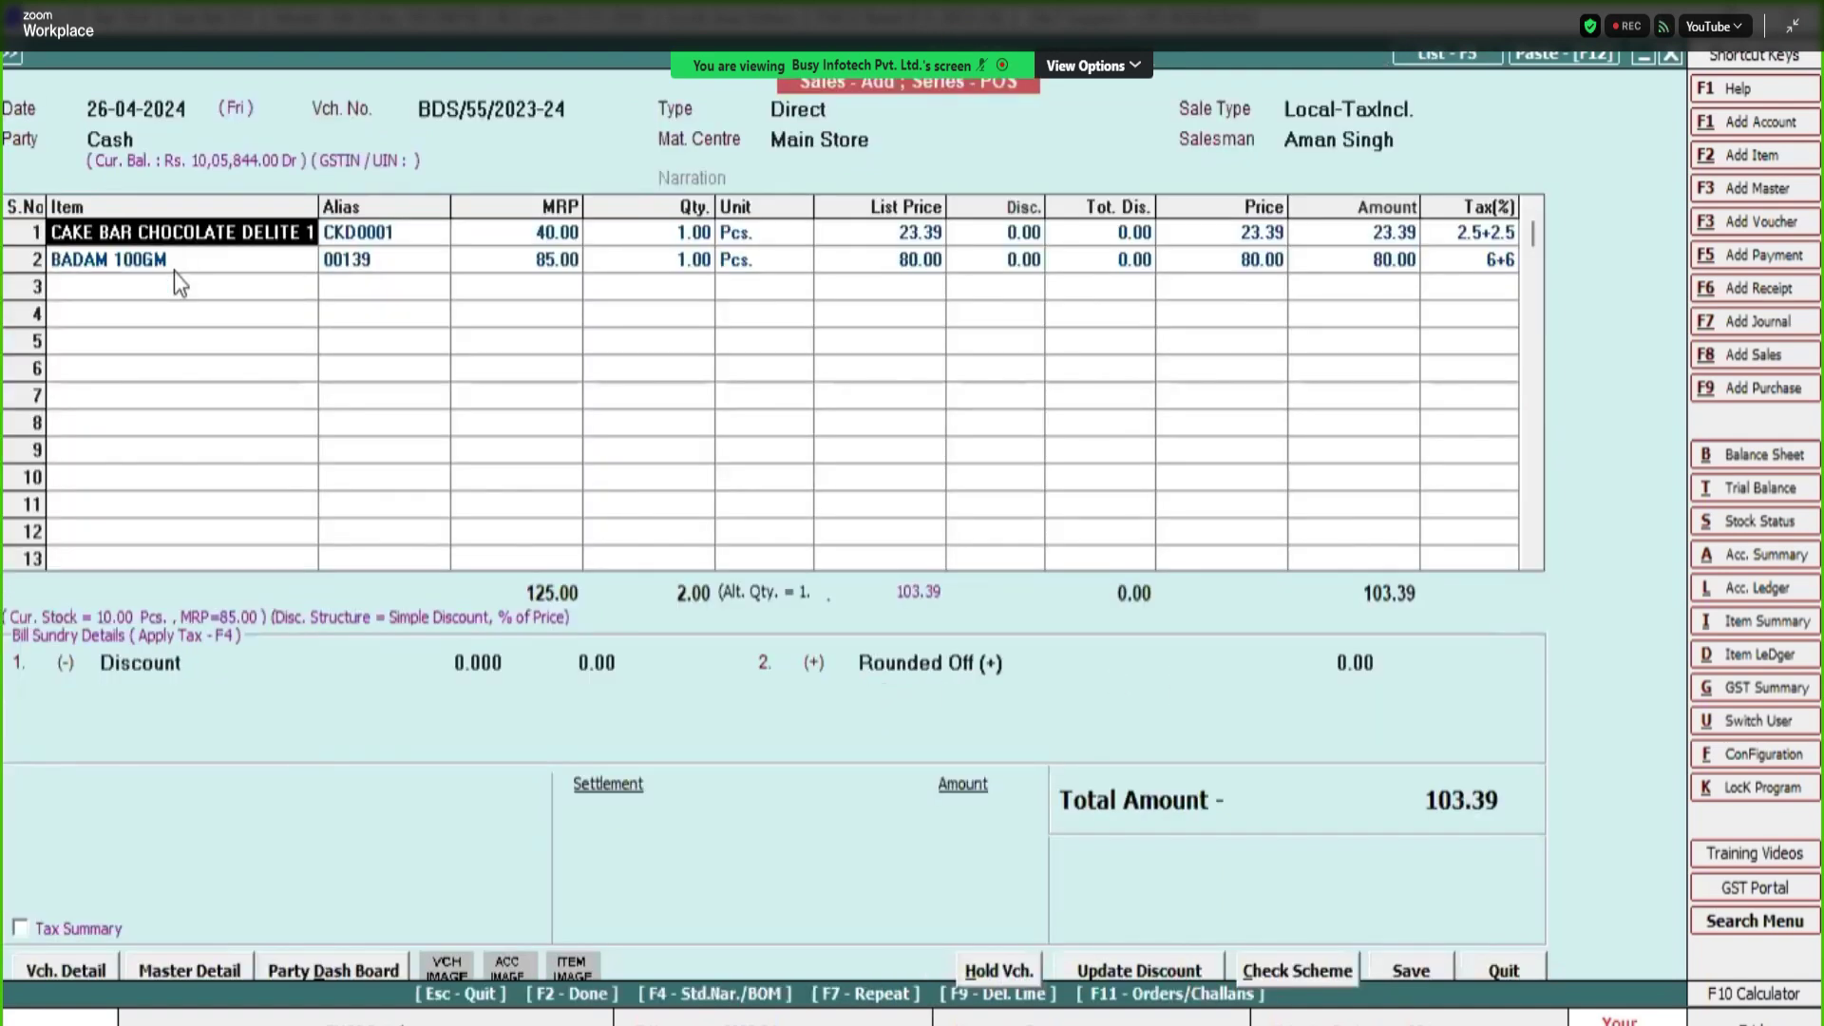
Step: Reconfirm MRP 40.00 for the cake bar and add DAL UDAD MOGAR 1KG (item 00015) in row 3
key(Return)
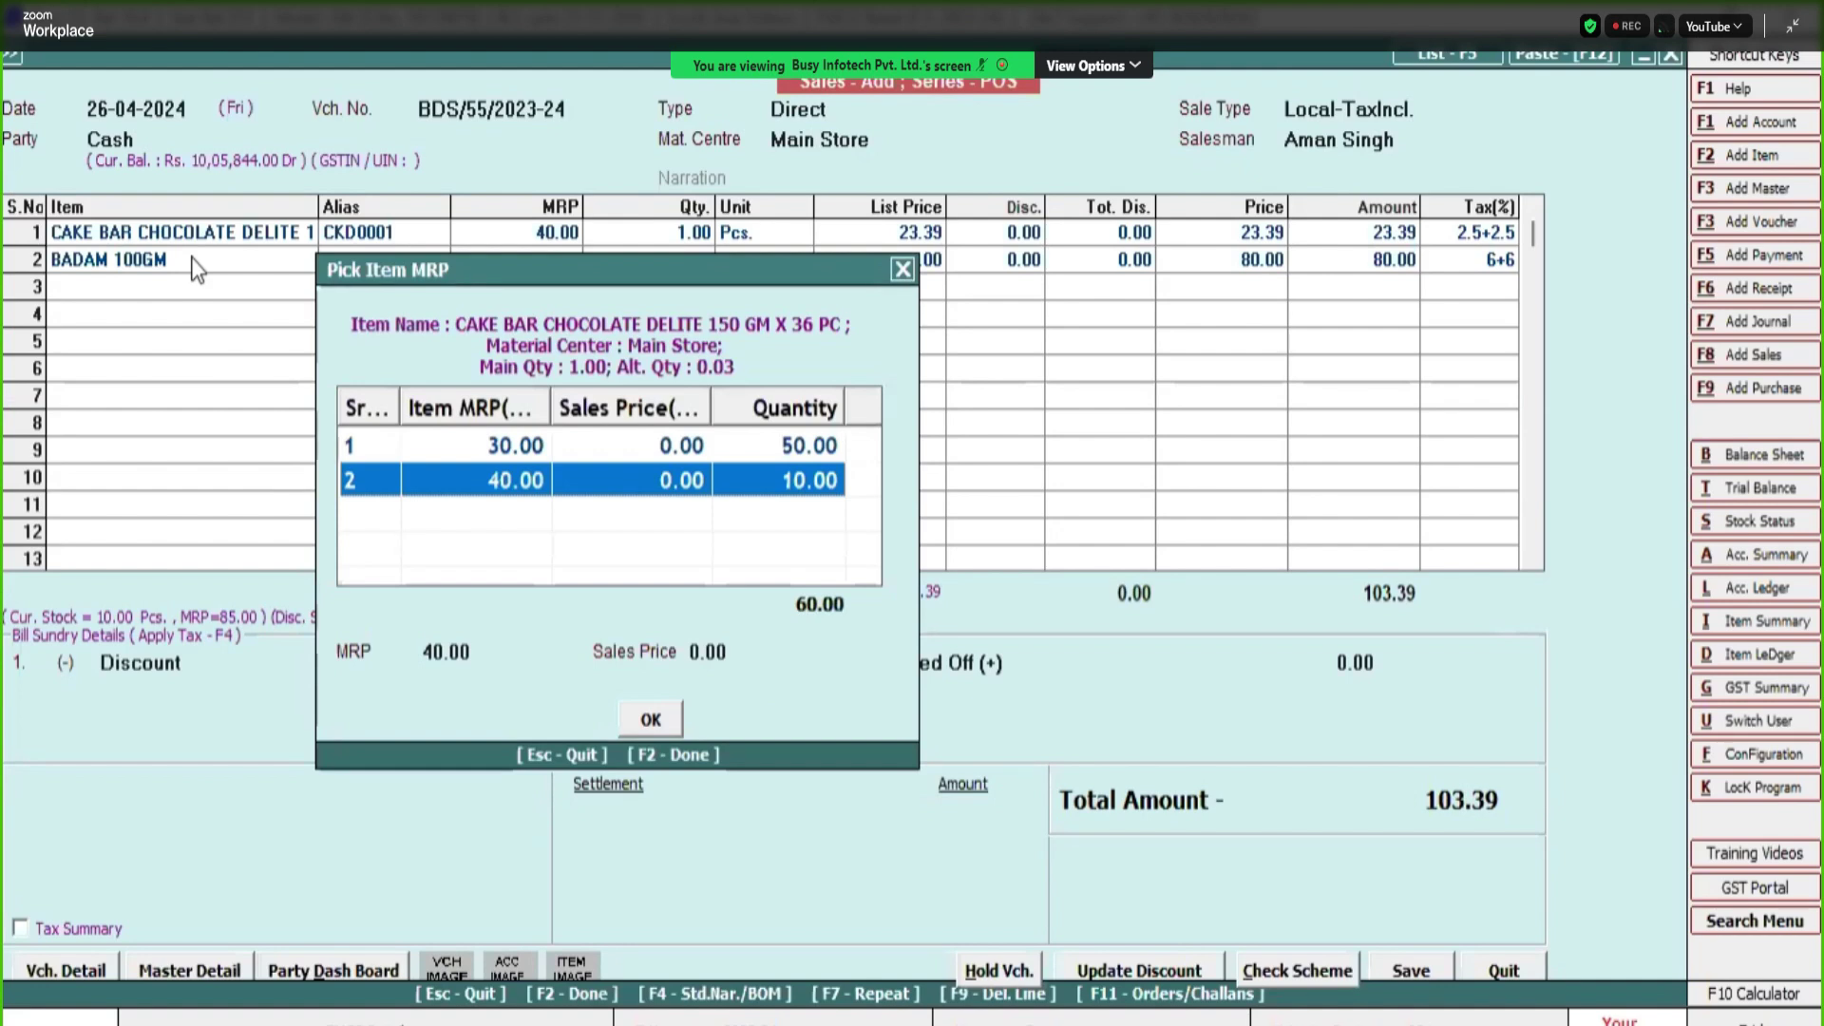
key(Return)
key(Return)
key(Return)
key(Return)
key(Return)
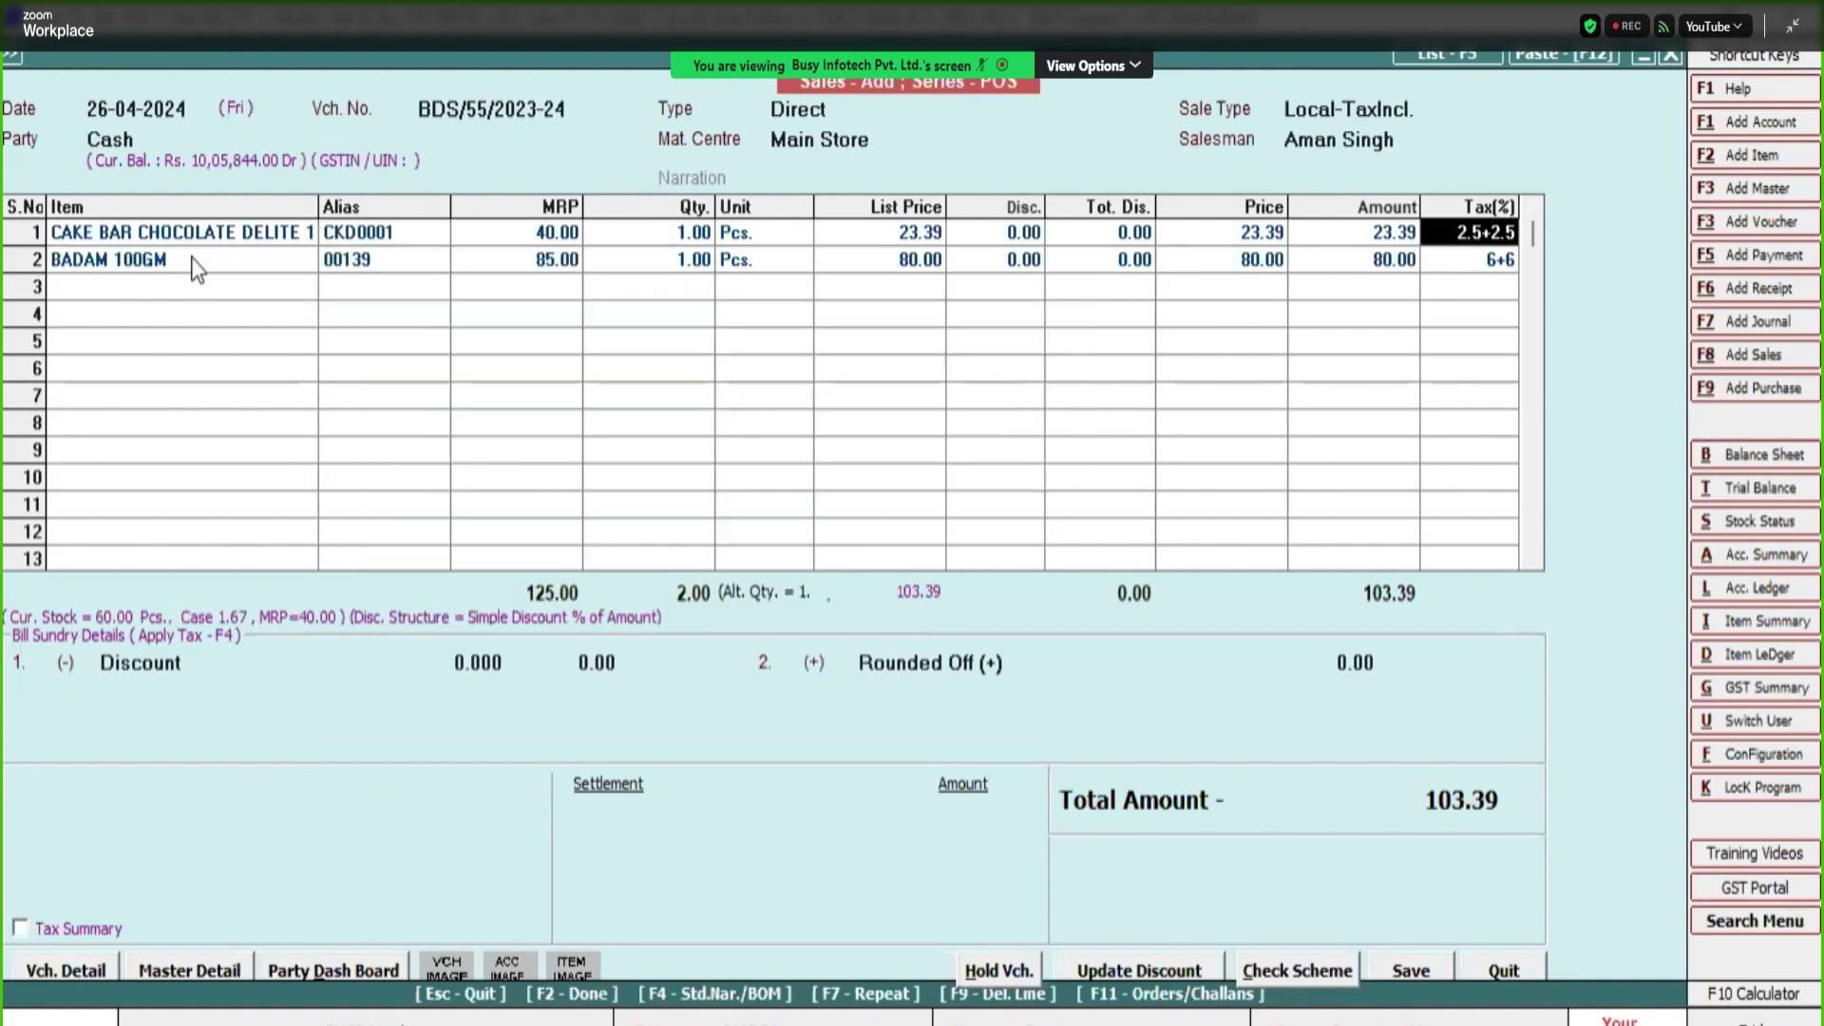
key(Return)
key(Return)
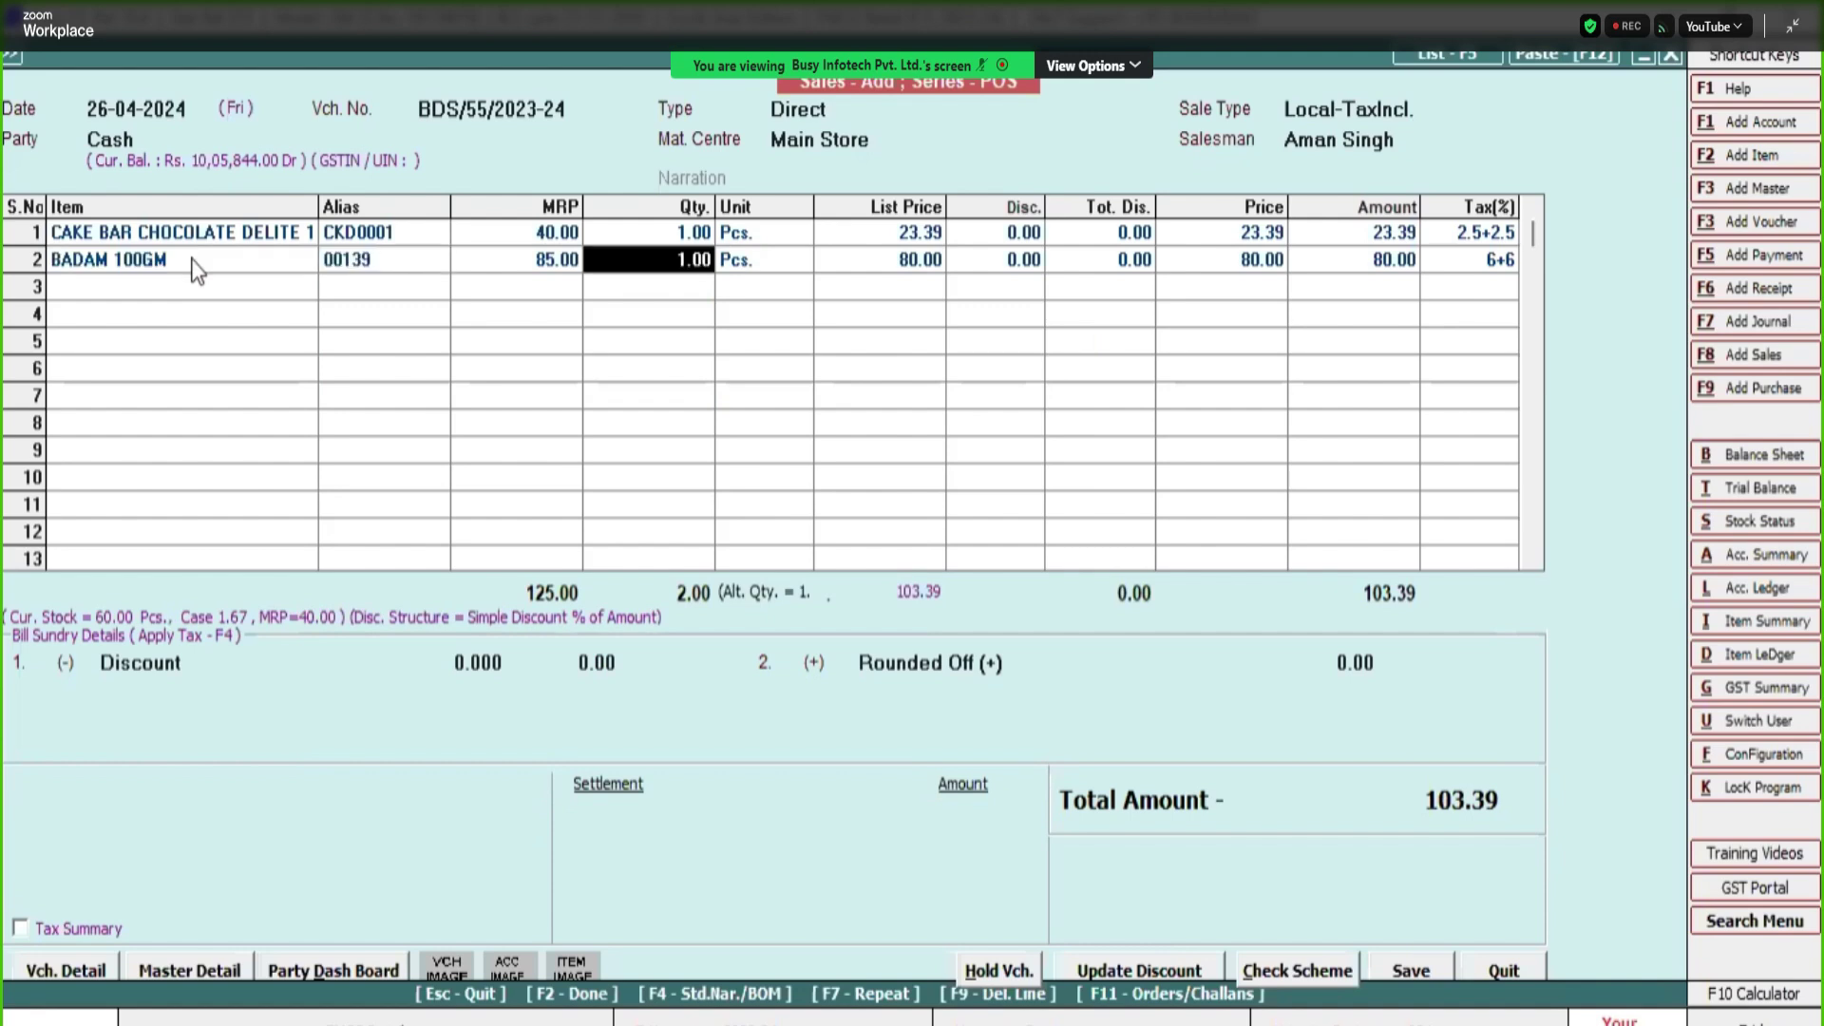
key(Return)
click(191, 258)
key(Return)
key(Return)
key(Return)
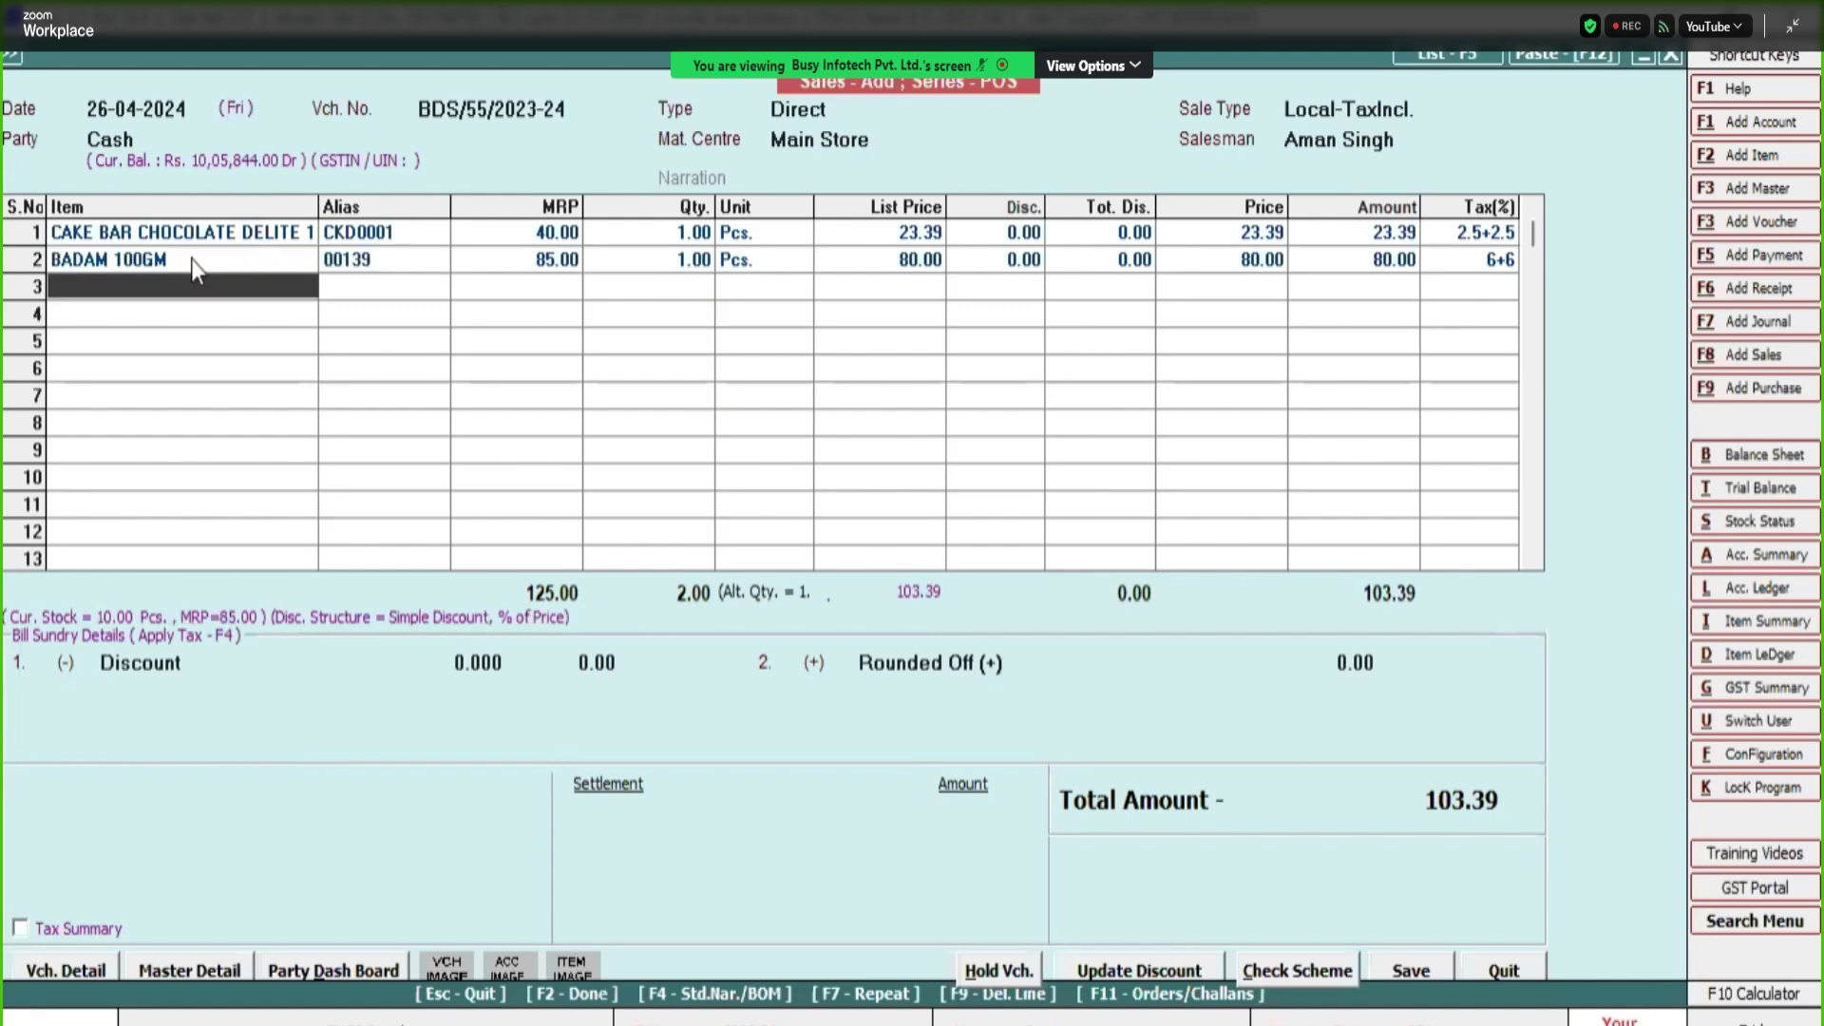
key(Return)
key(Return)
key(Down)
key(Down)
key(Down)
key(Return)
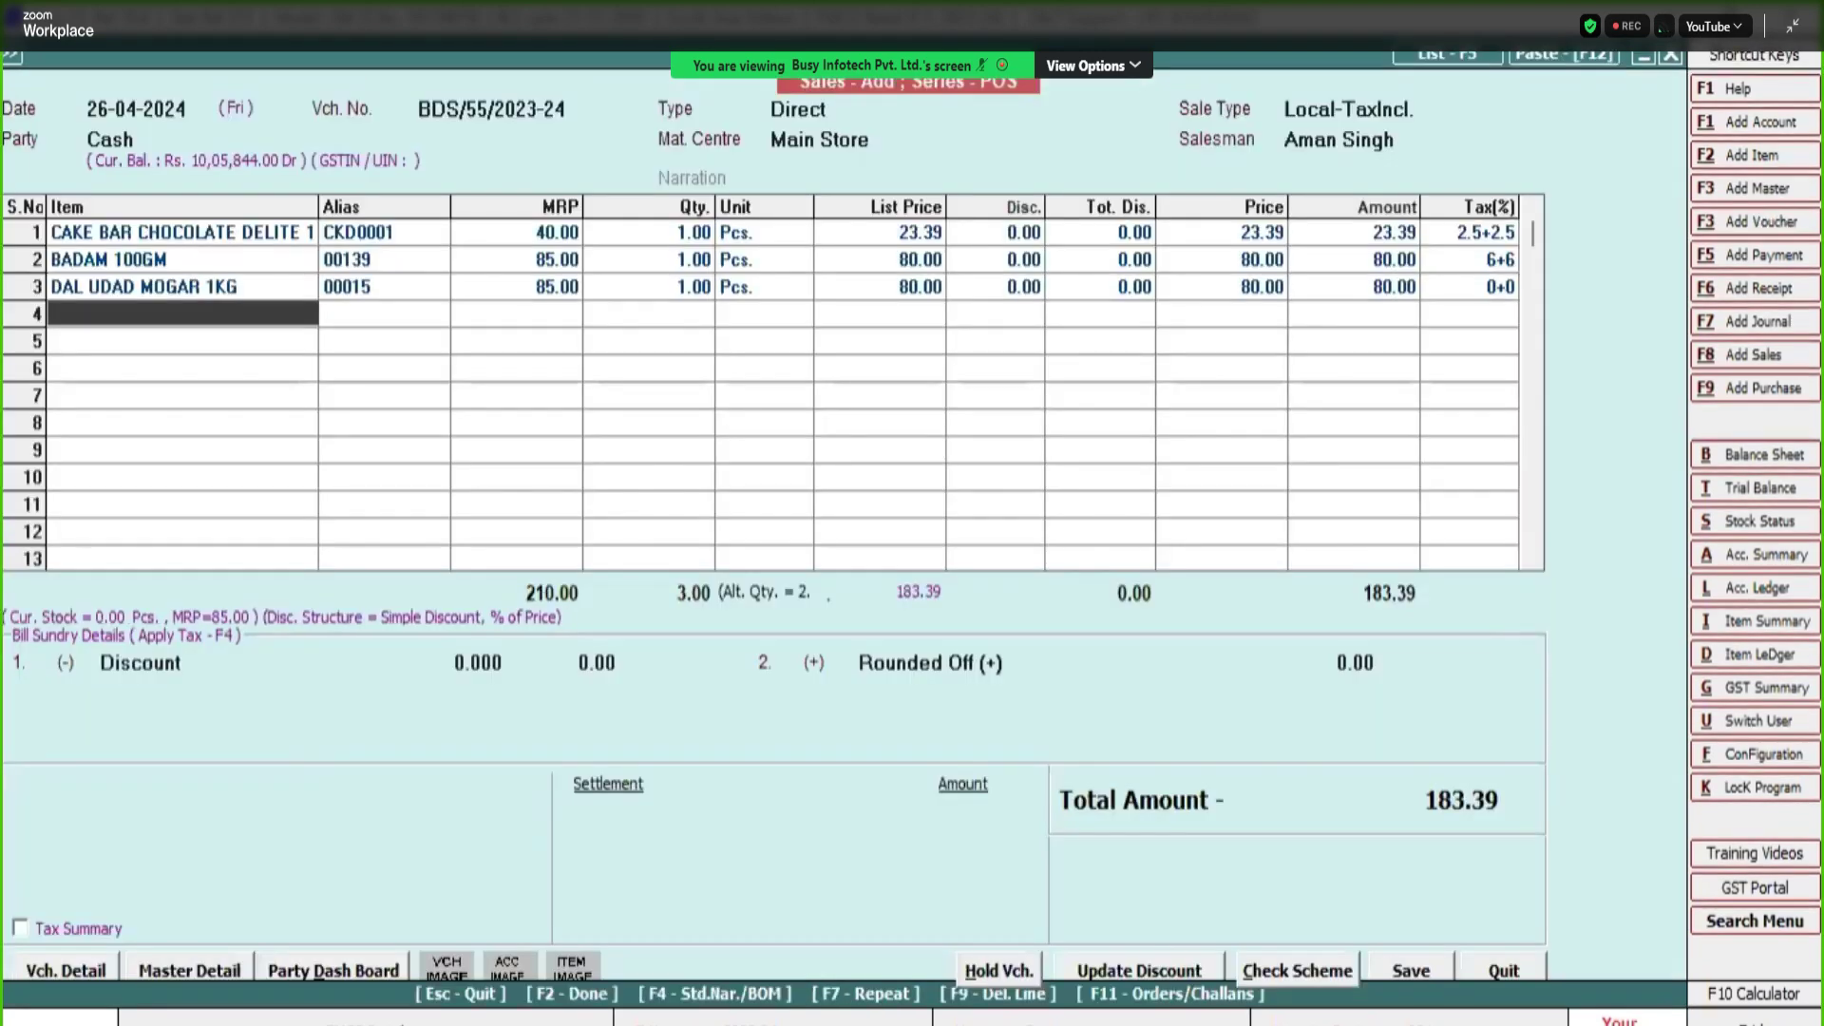
Step: Add Oil 5 Ltr. as row 4 with quantity 5, bringing the total to 5,183.39
text(oil)
key(Return)
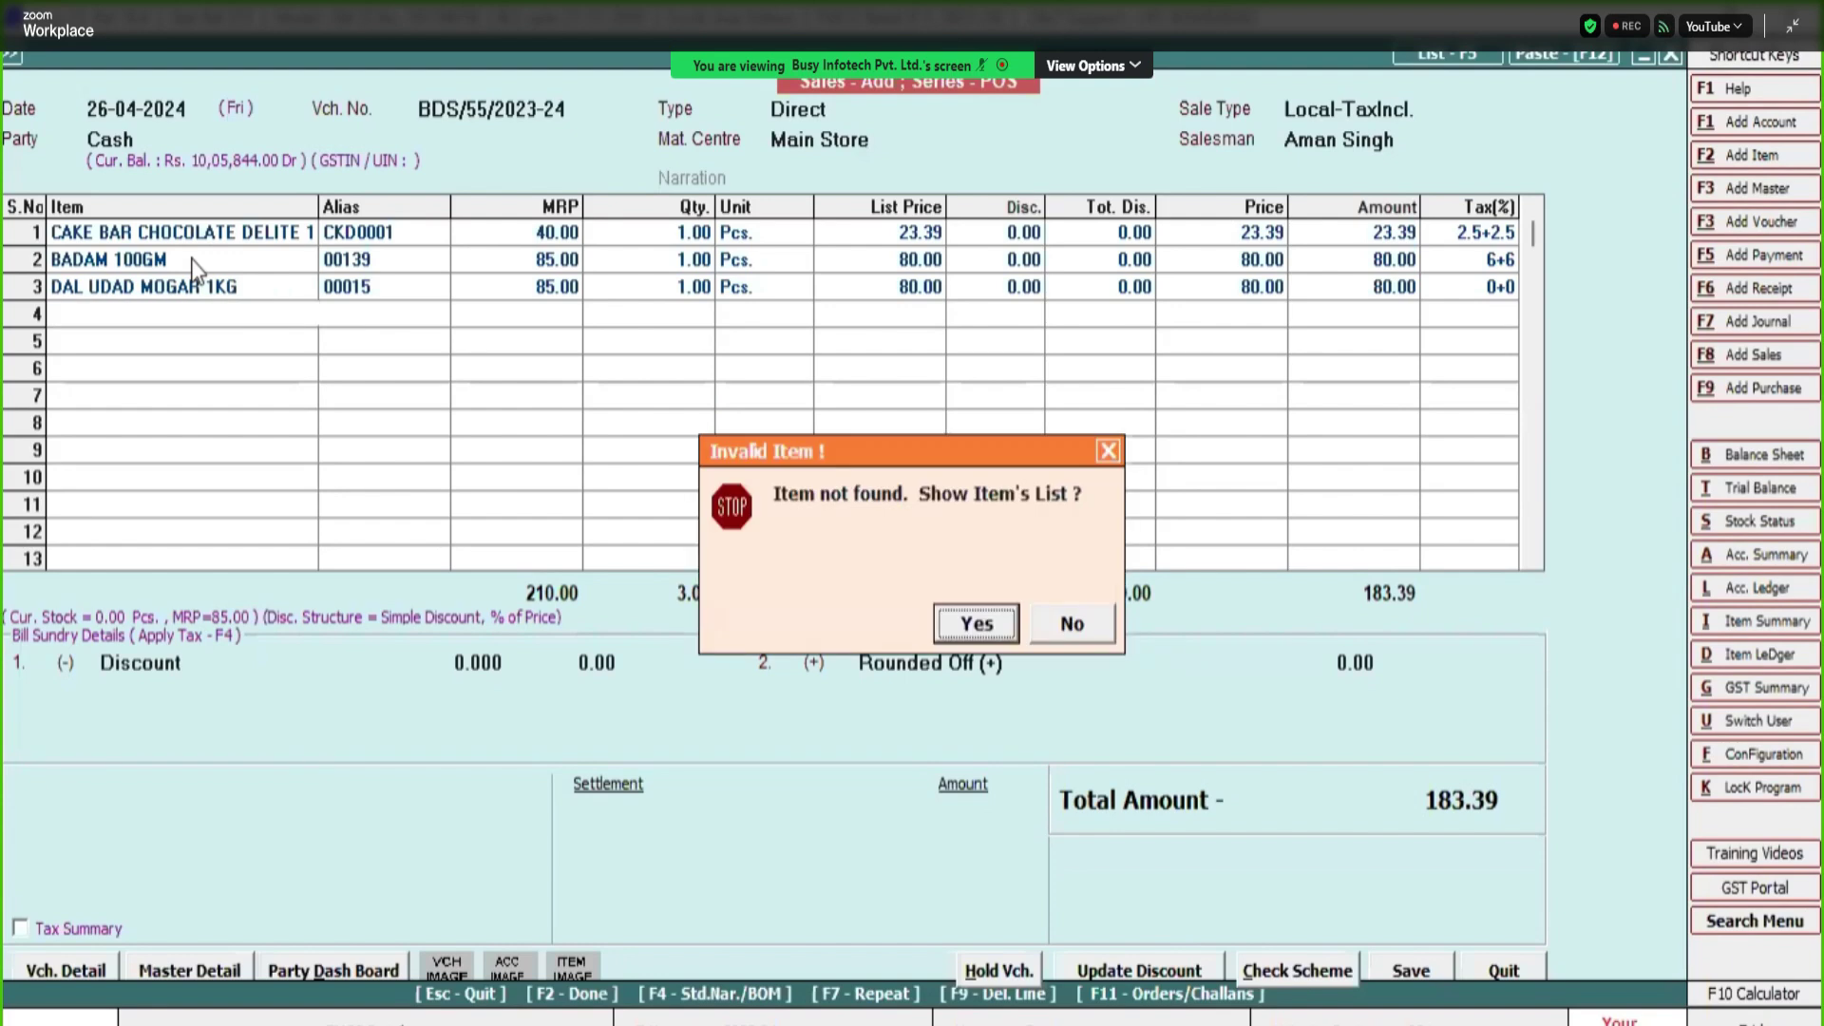
key(Return)
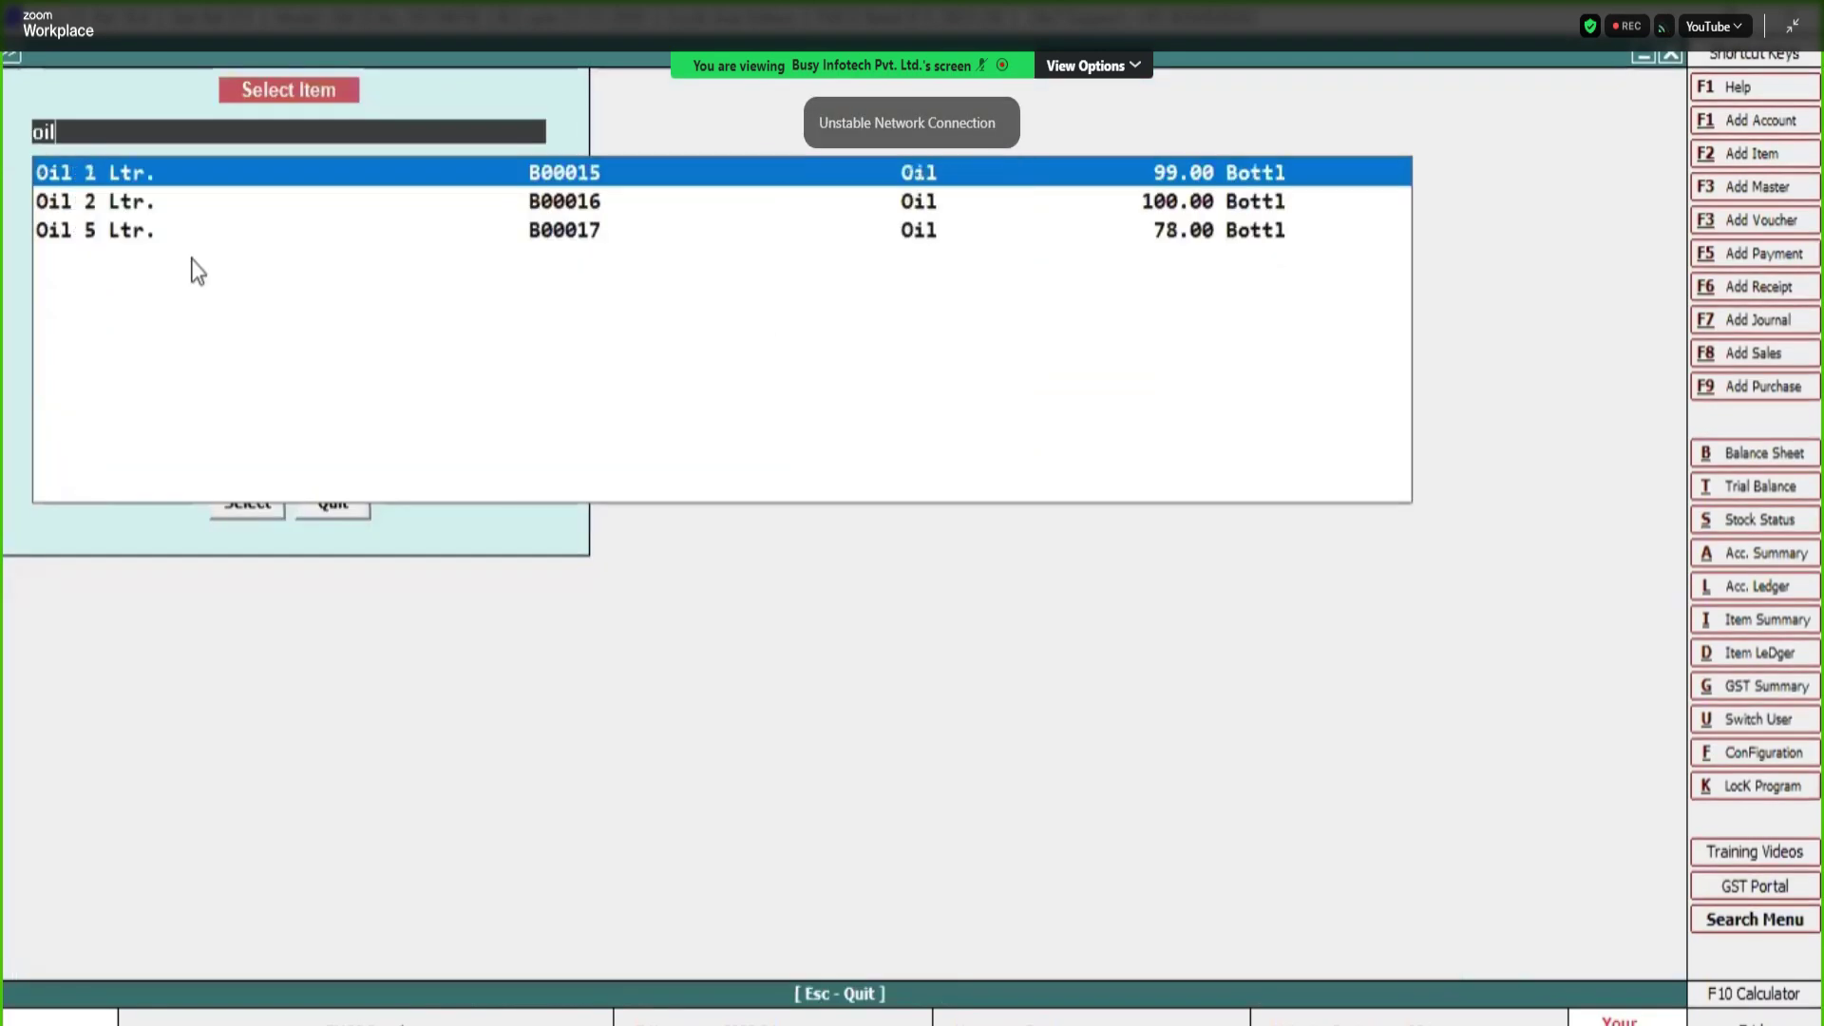
key(Down)
key(Down)
key(Return)
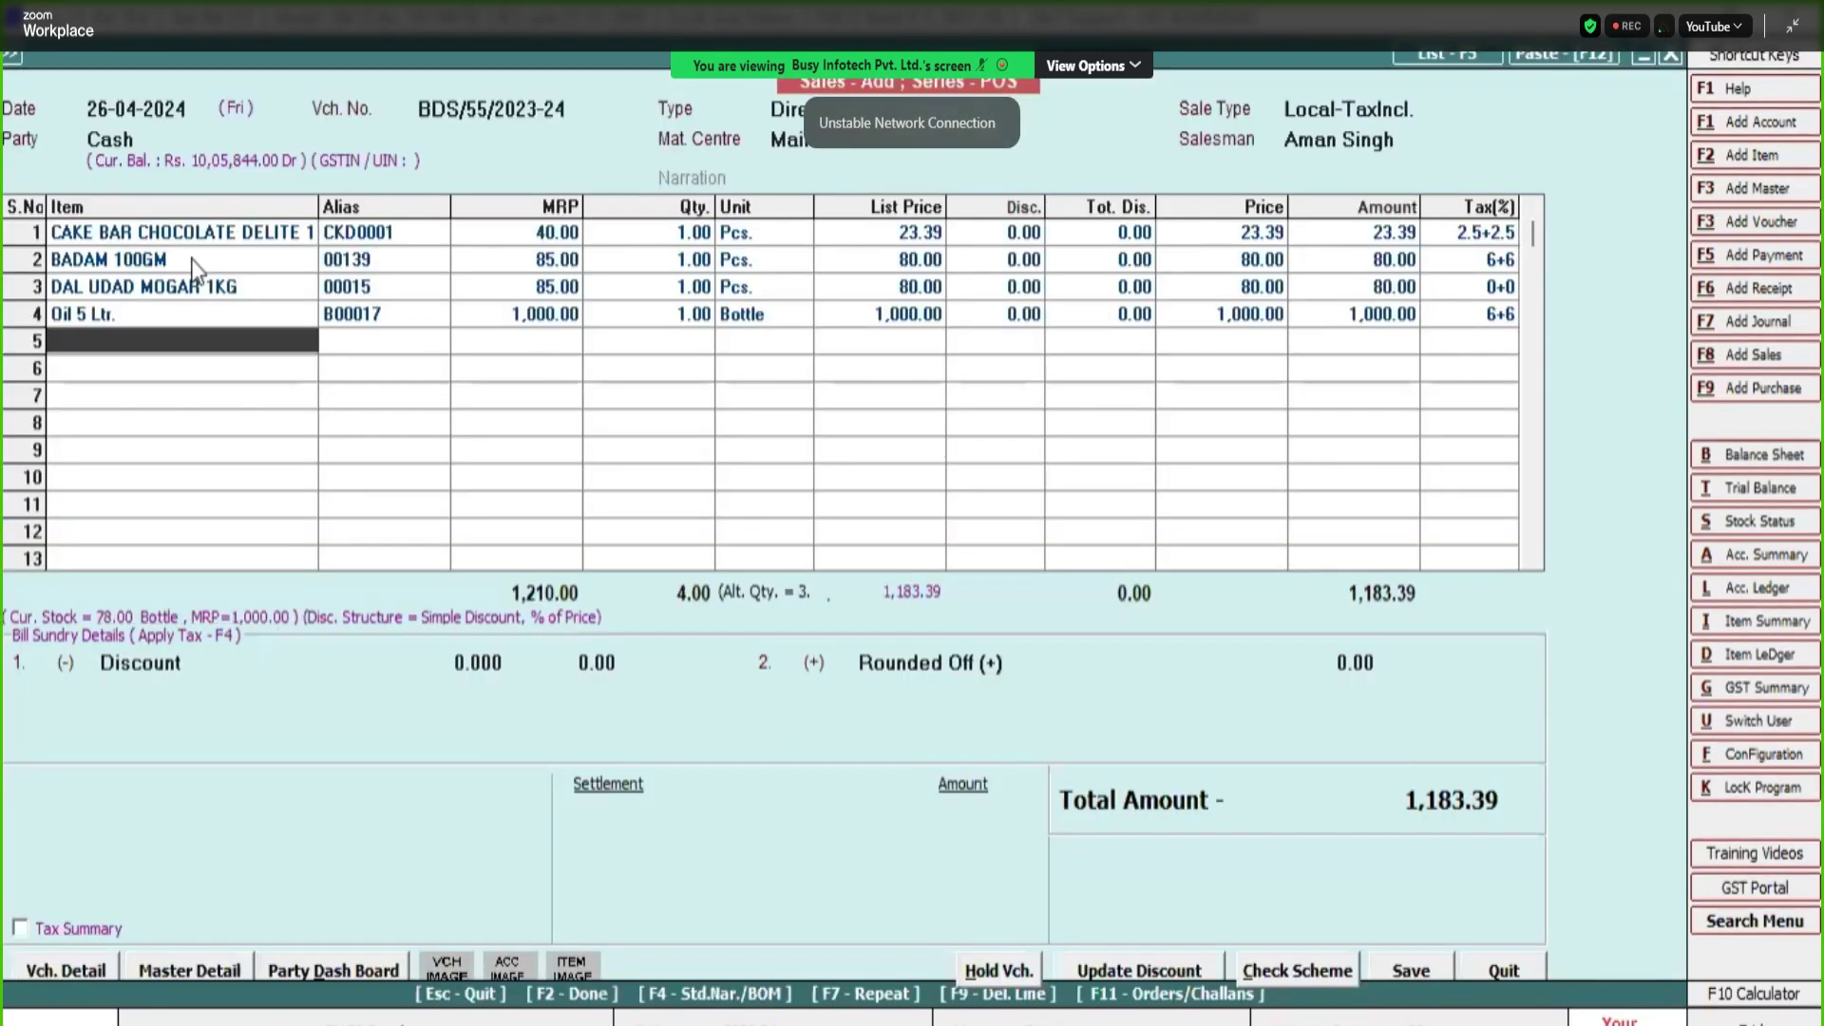
key(Return)
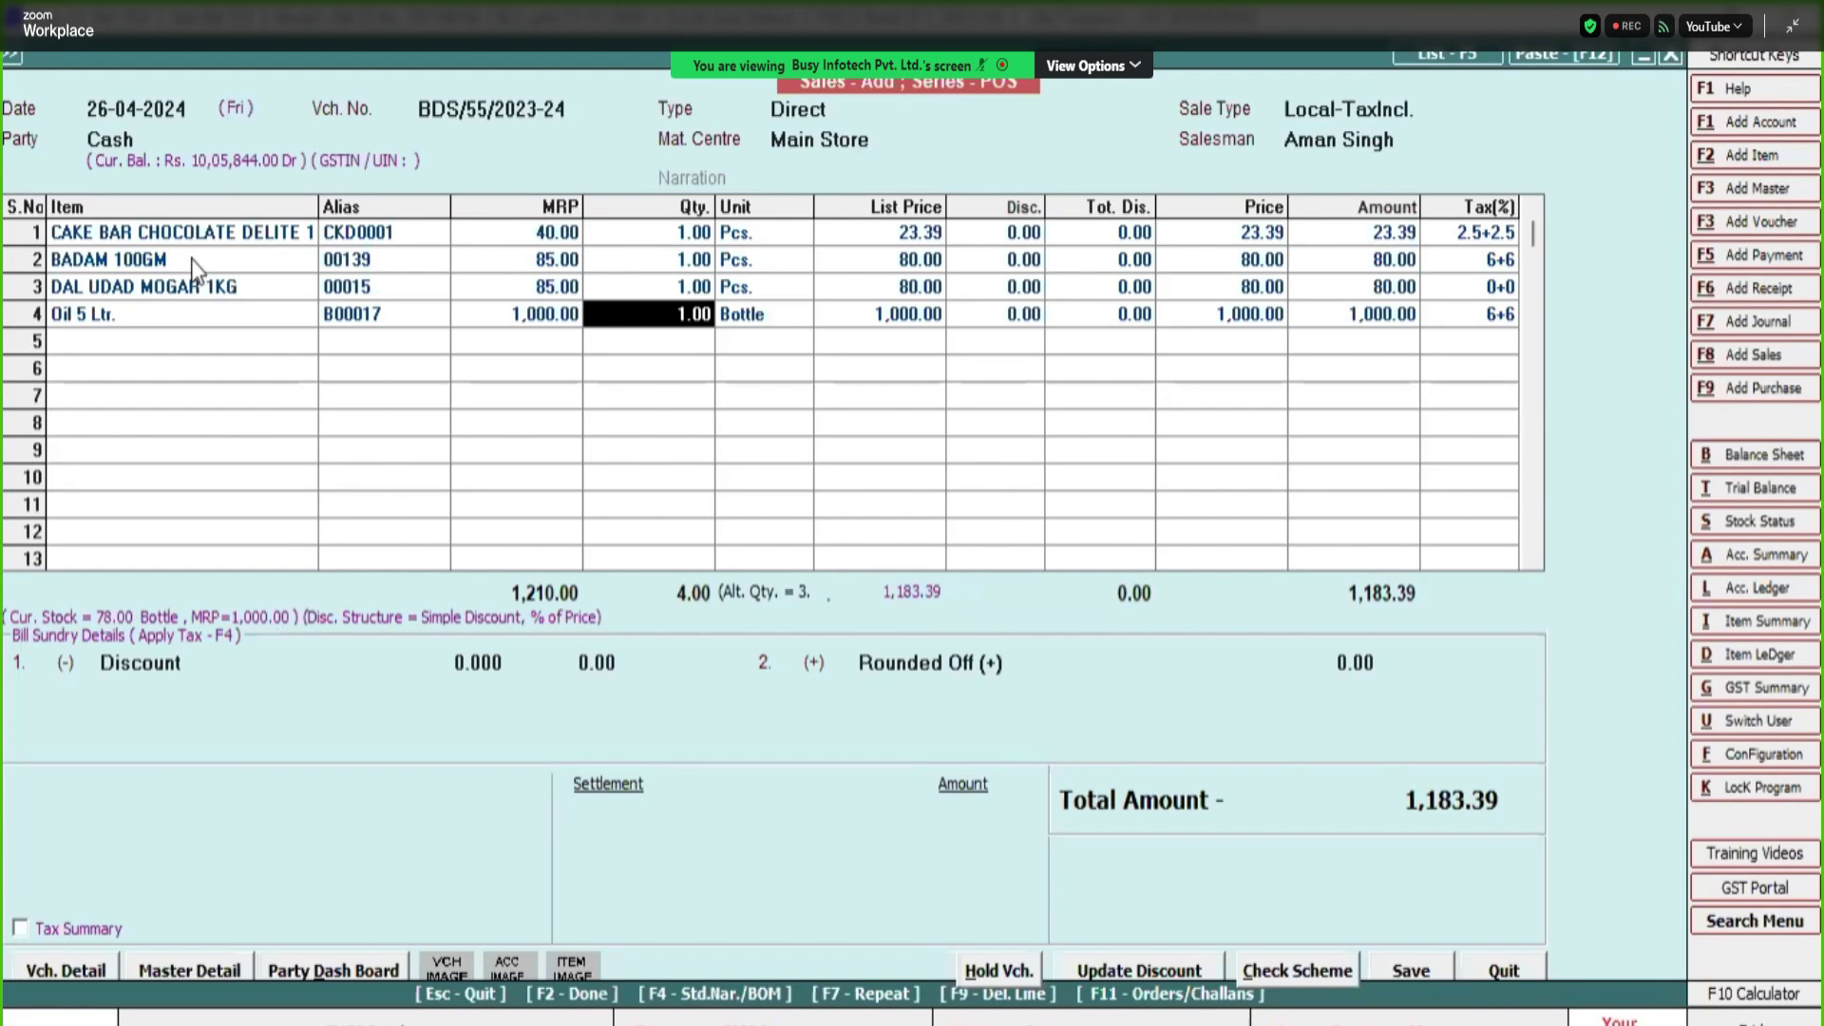
text(5)
key(Return)
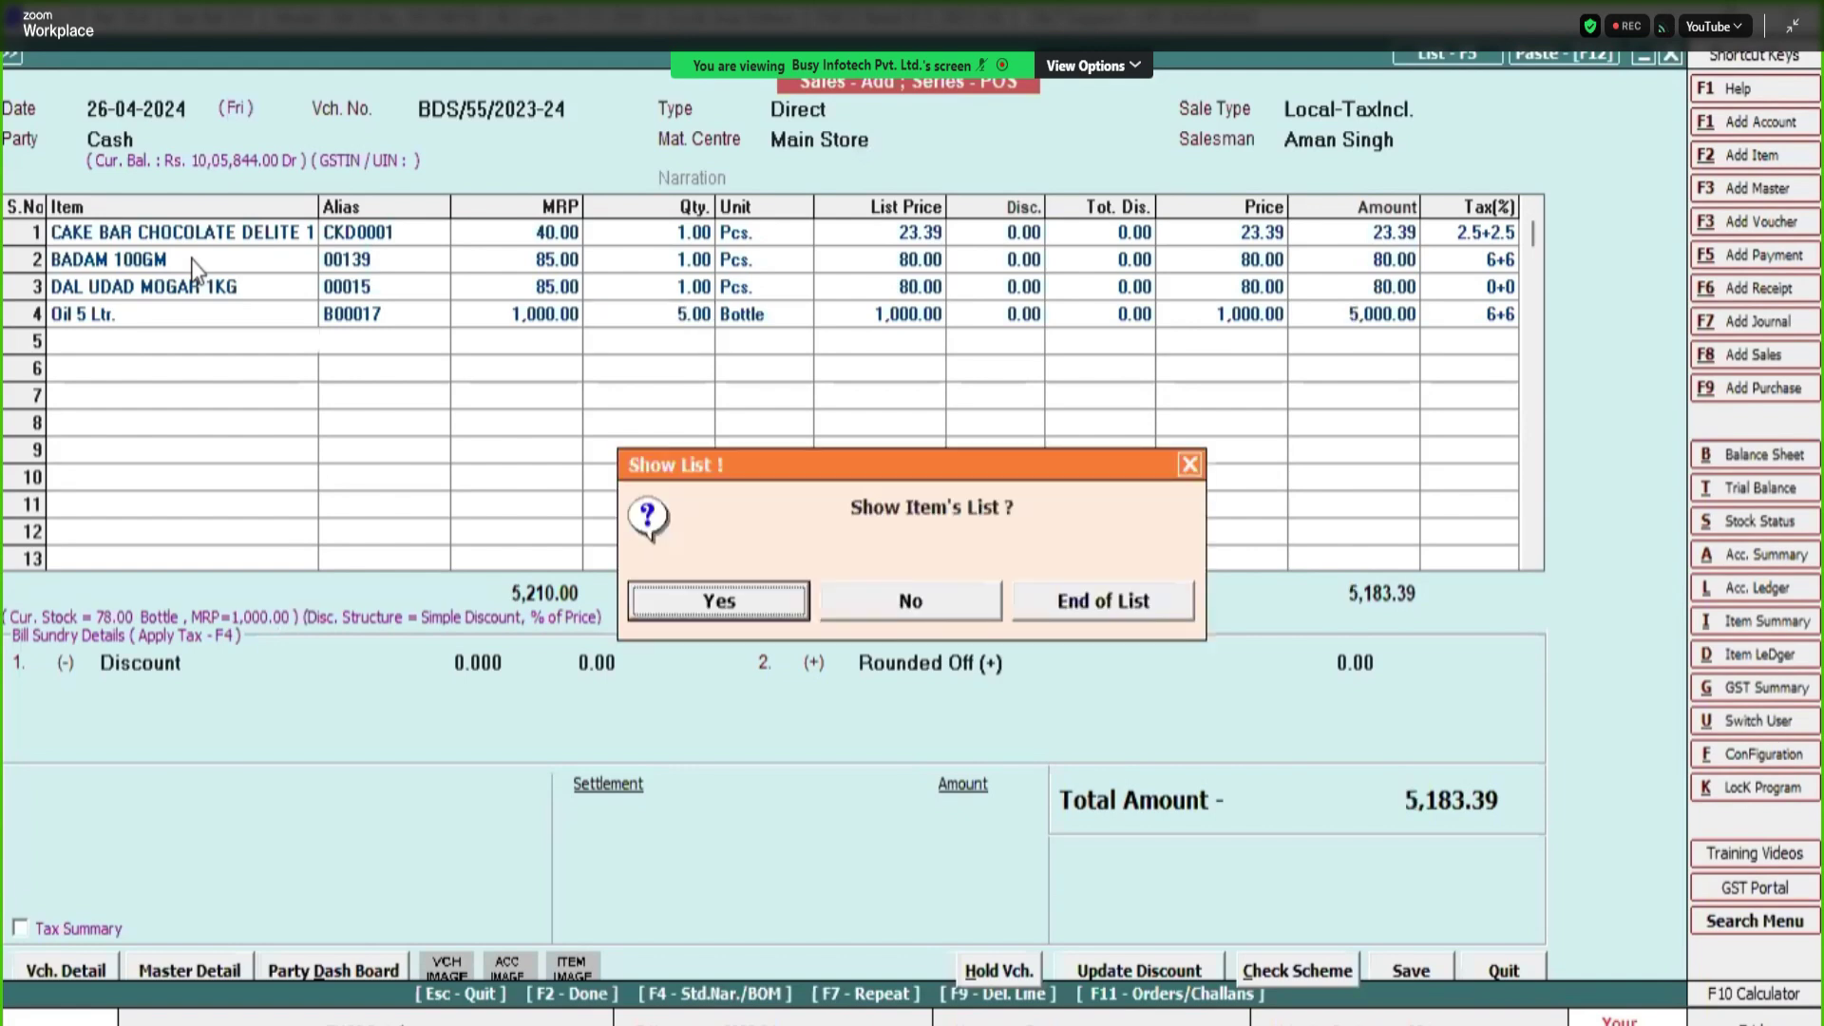
key(Escape)
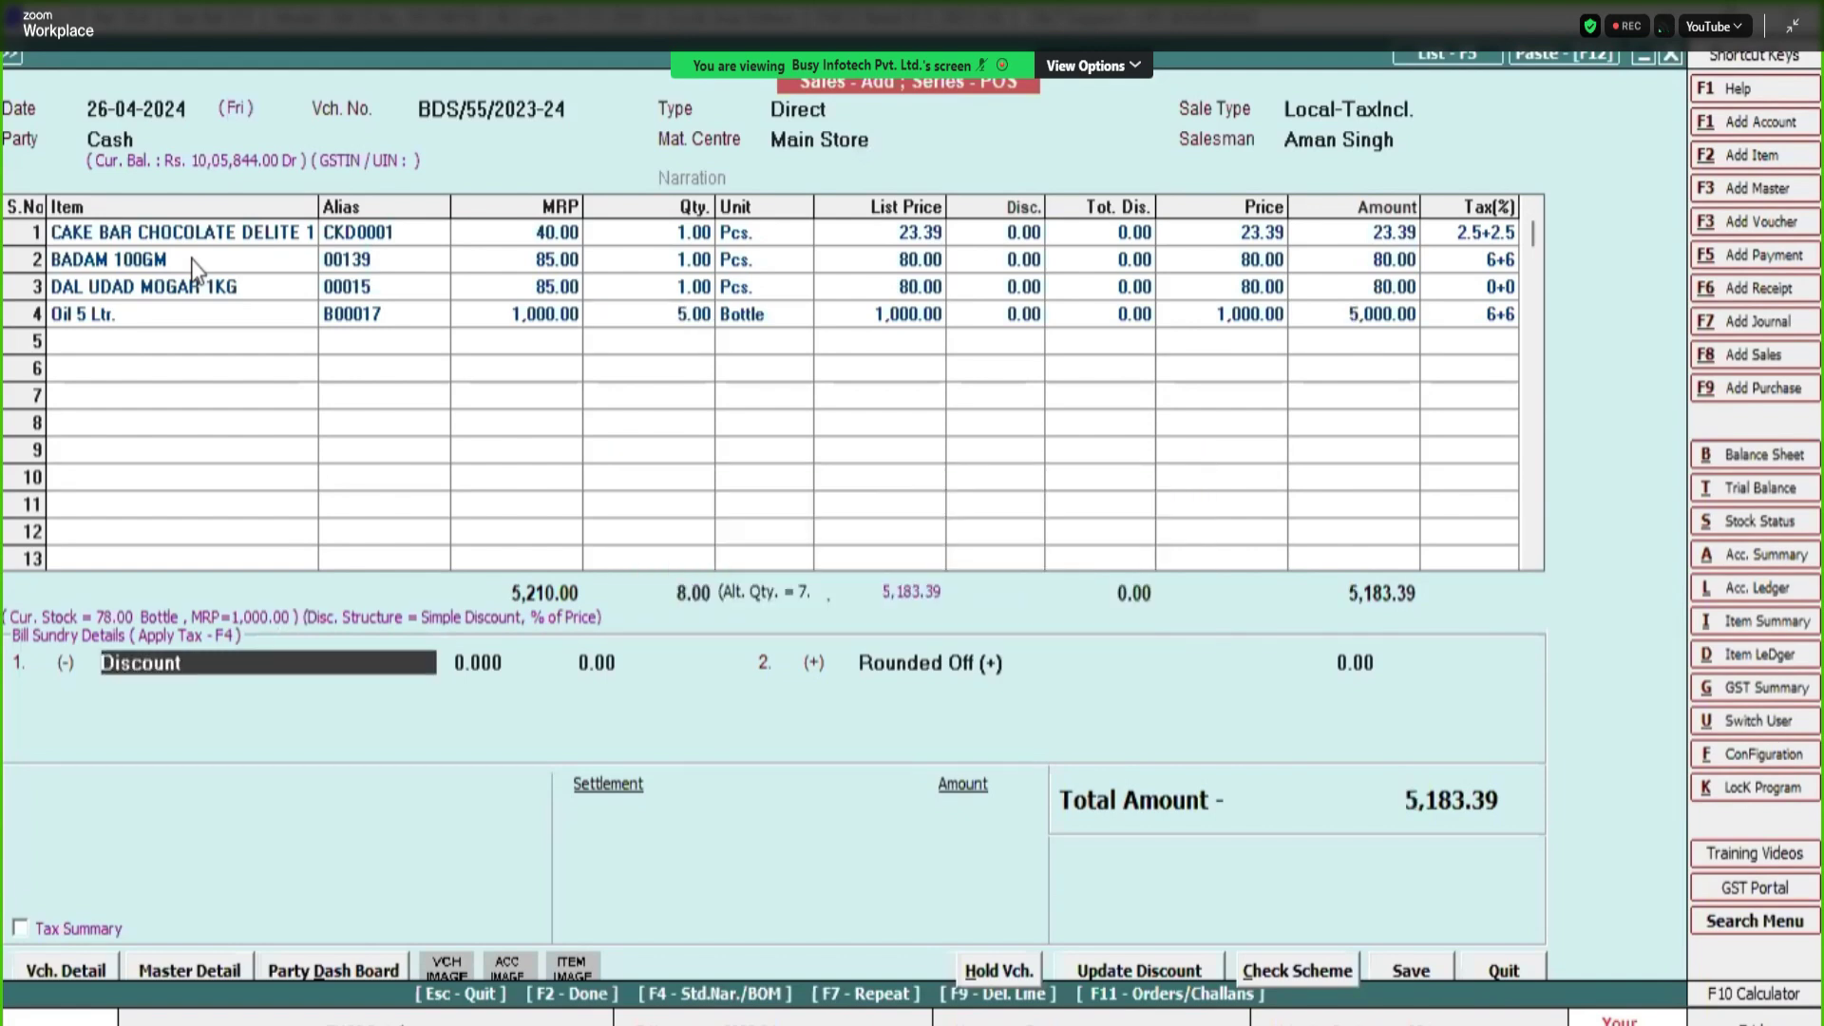
Step: Apply the 10% Special Disc scheme via Check Scheme and close Amount Settlement
click(190, 257)
key(Return)
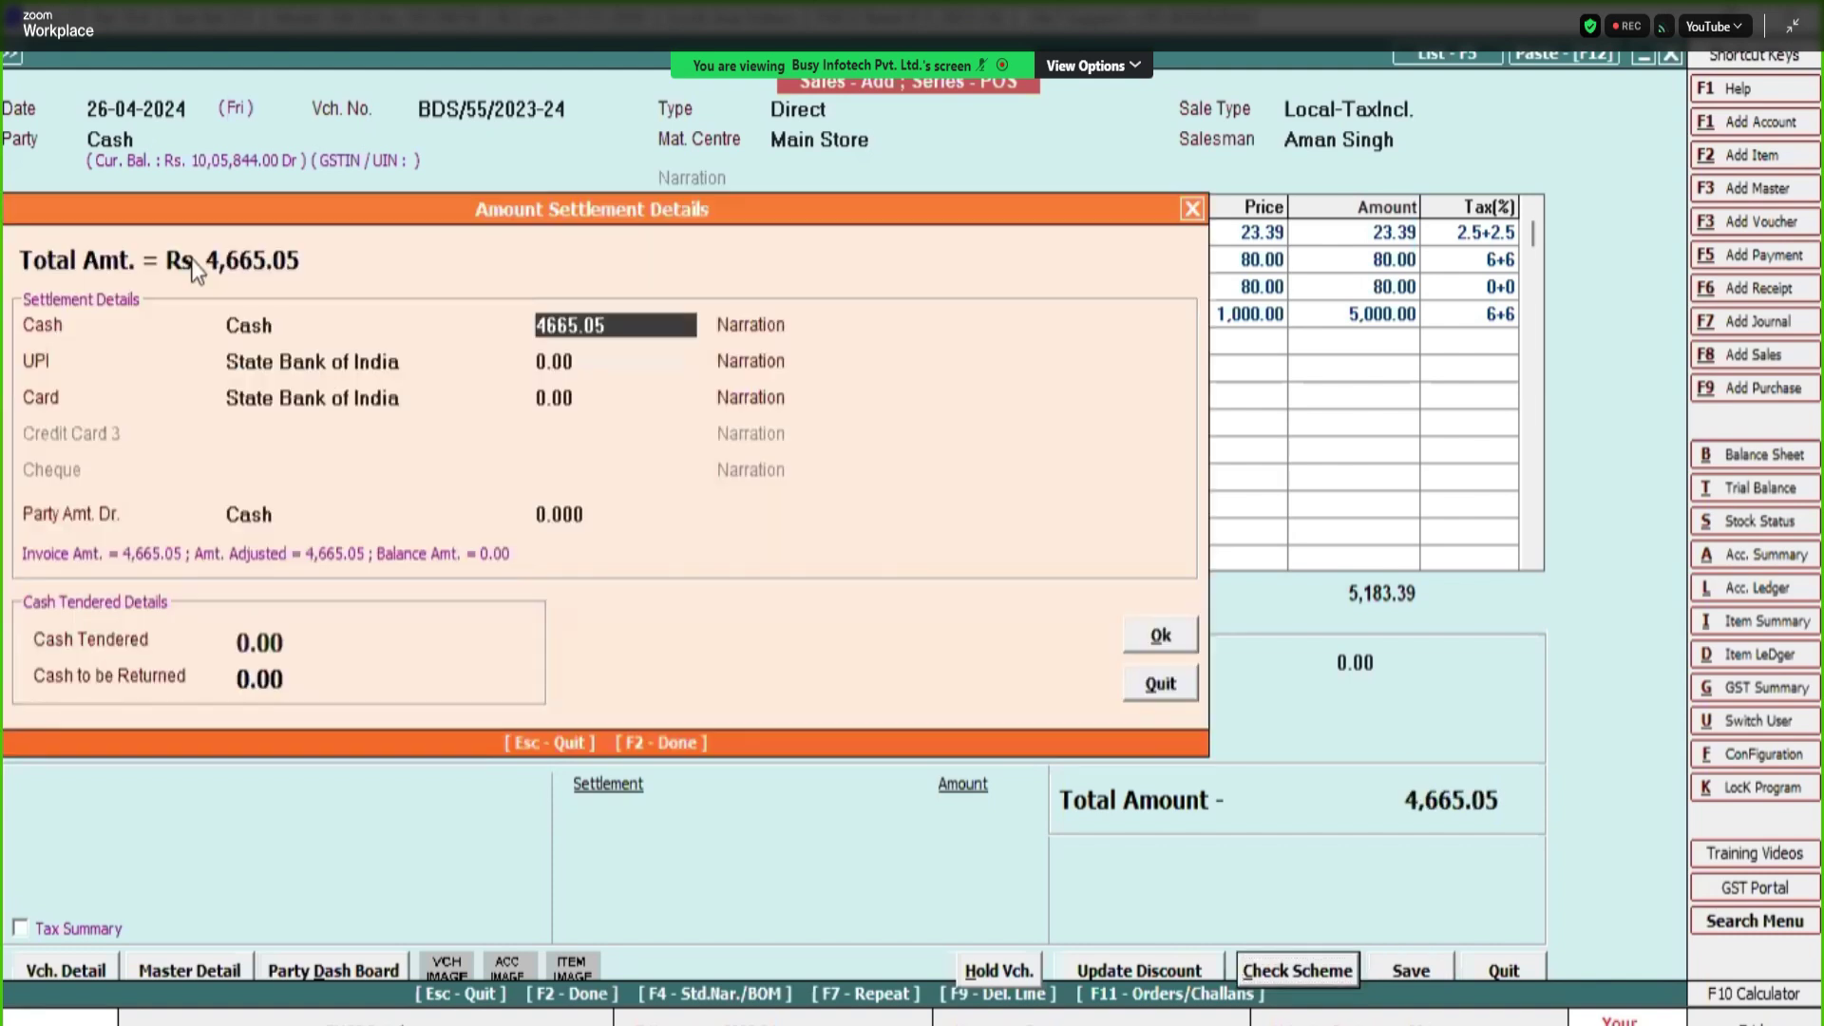
key(Escape)
click(1300, 971)
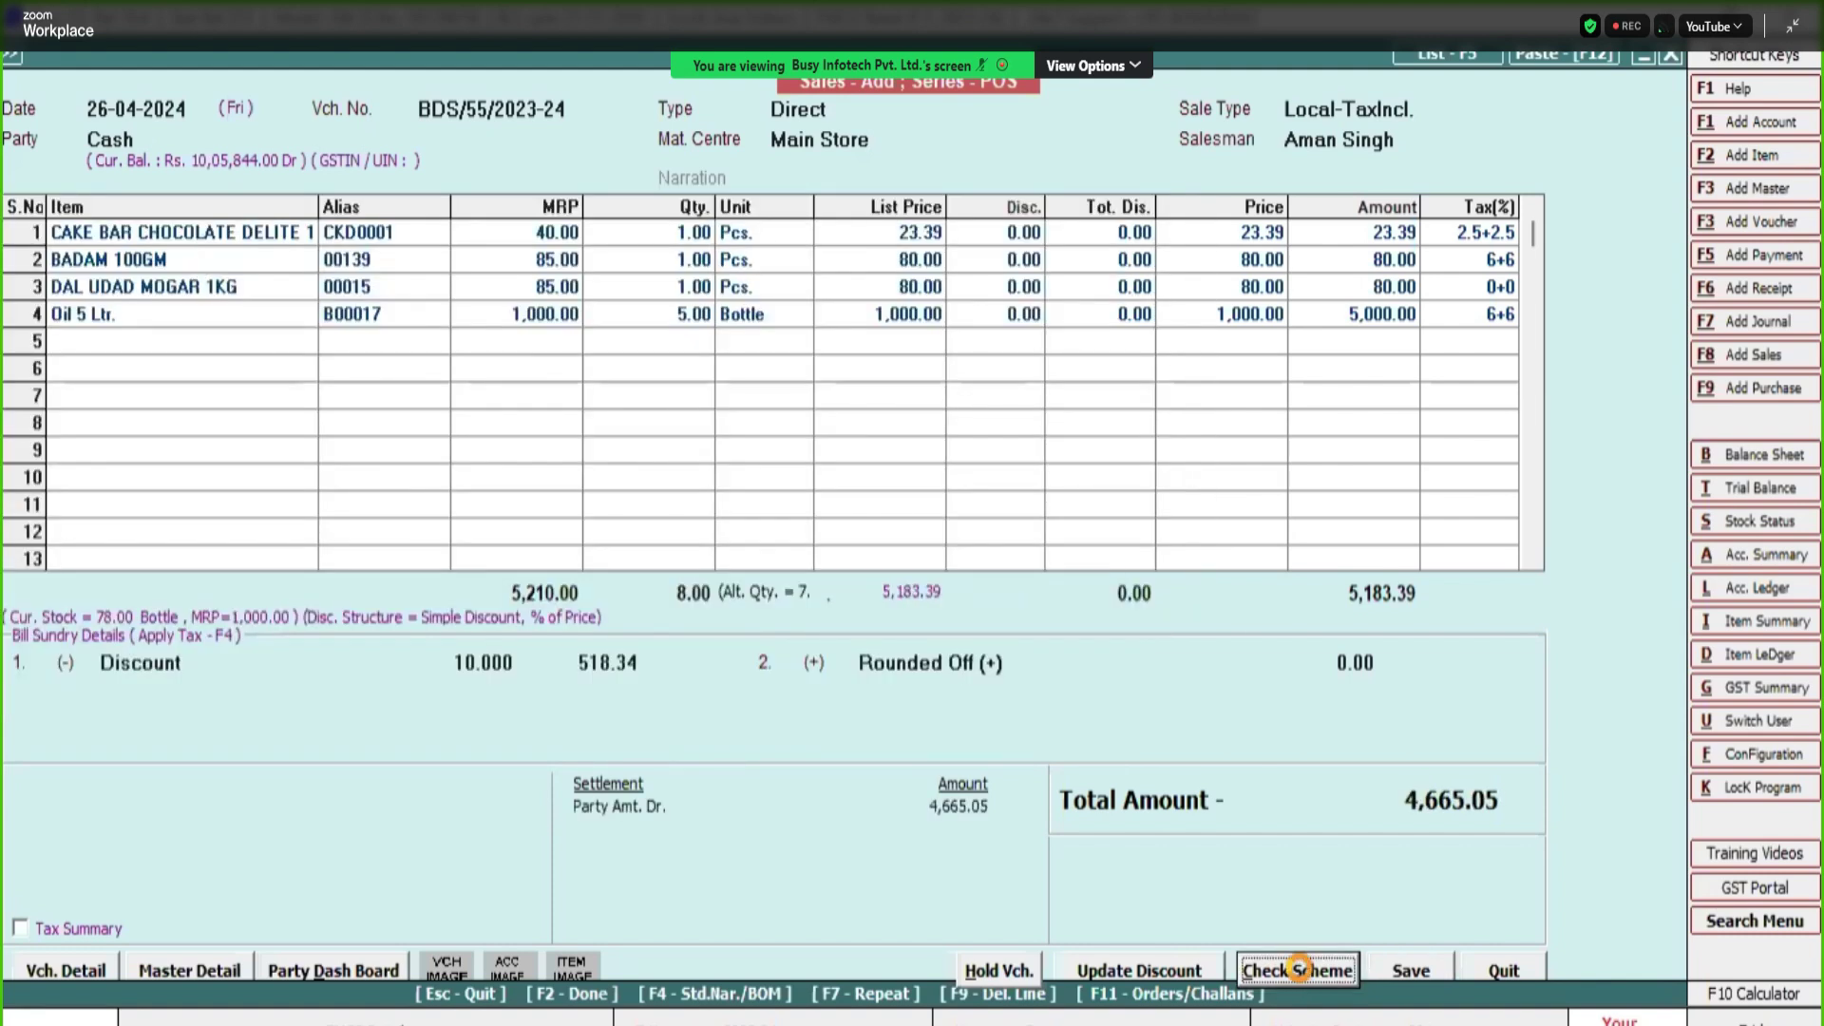
Step: Review the per-item Scheme Info, including the oil line, then return to the voucher rows
click(762, 510)
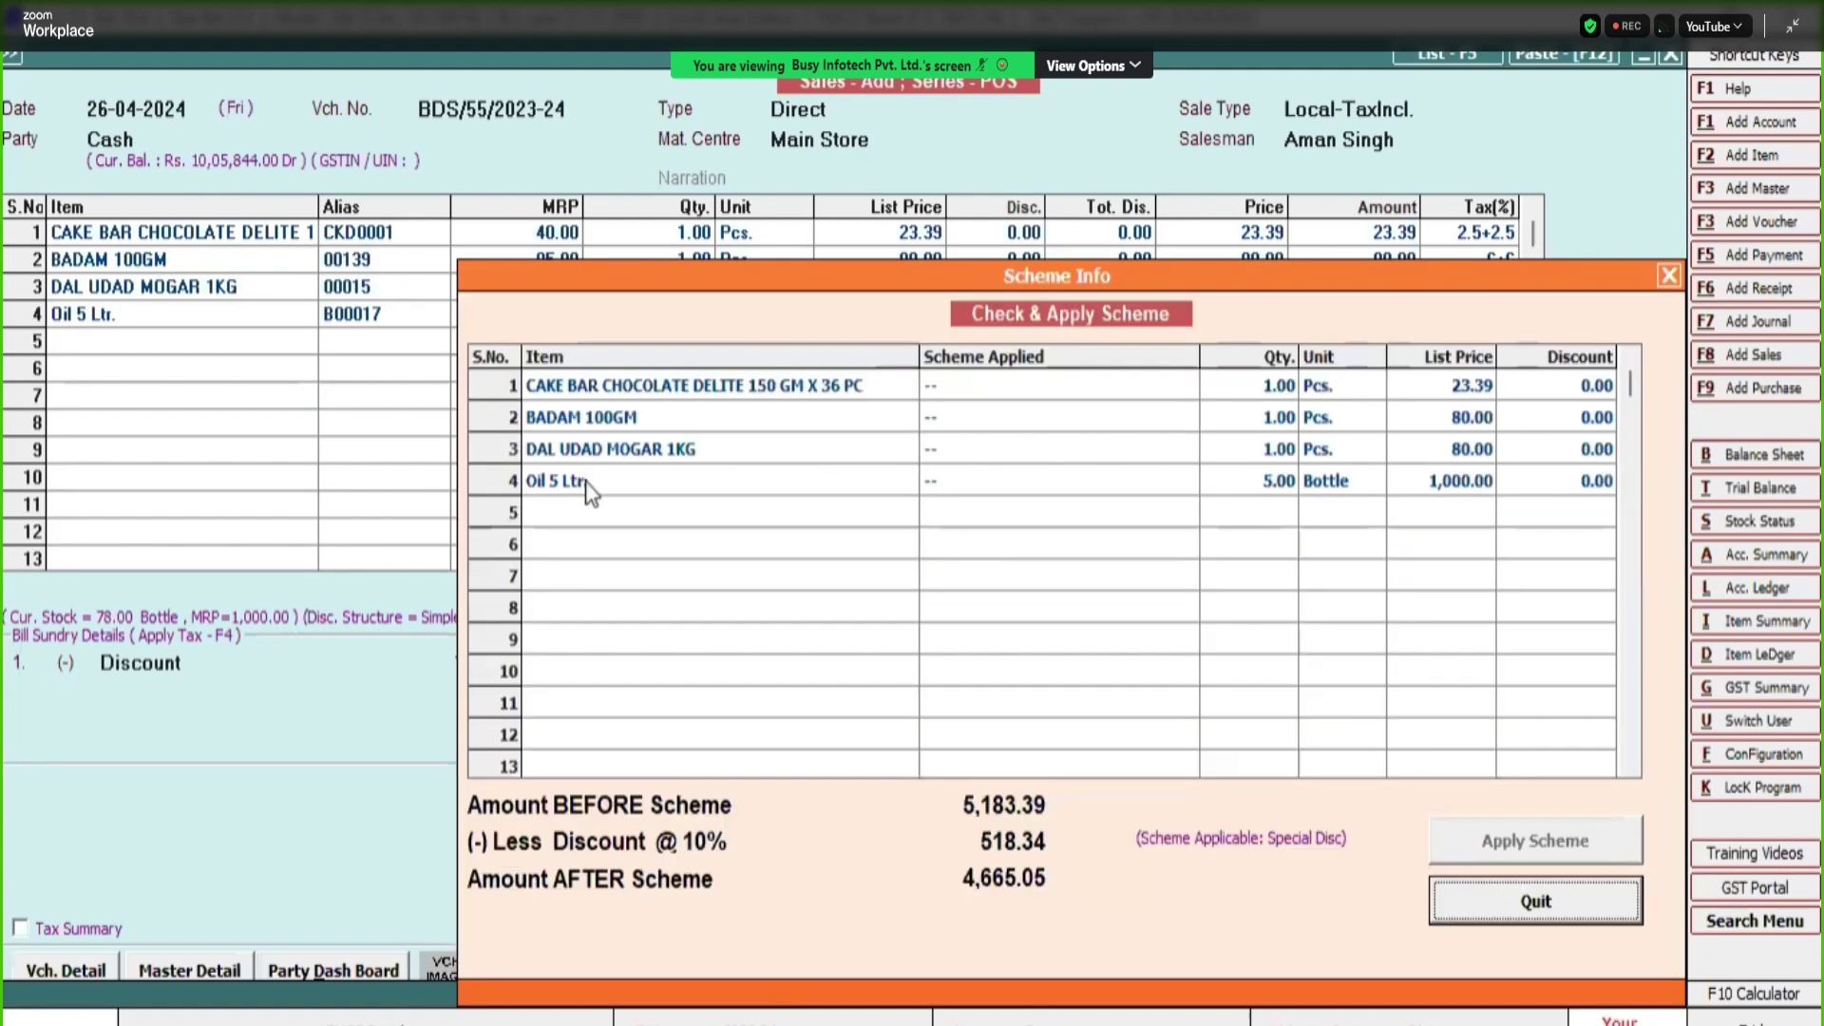
click(585, 481)
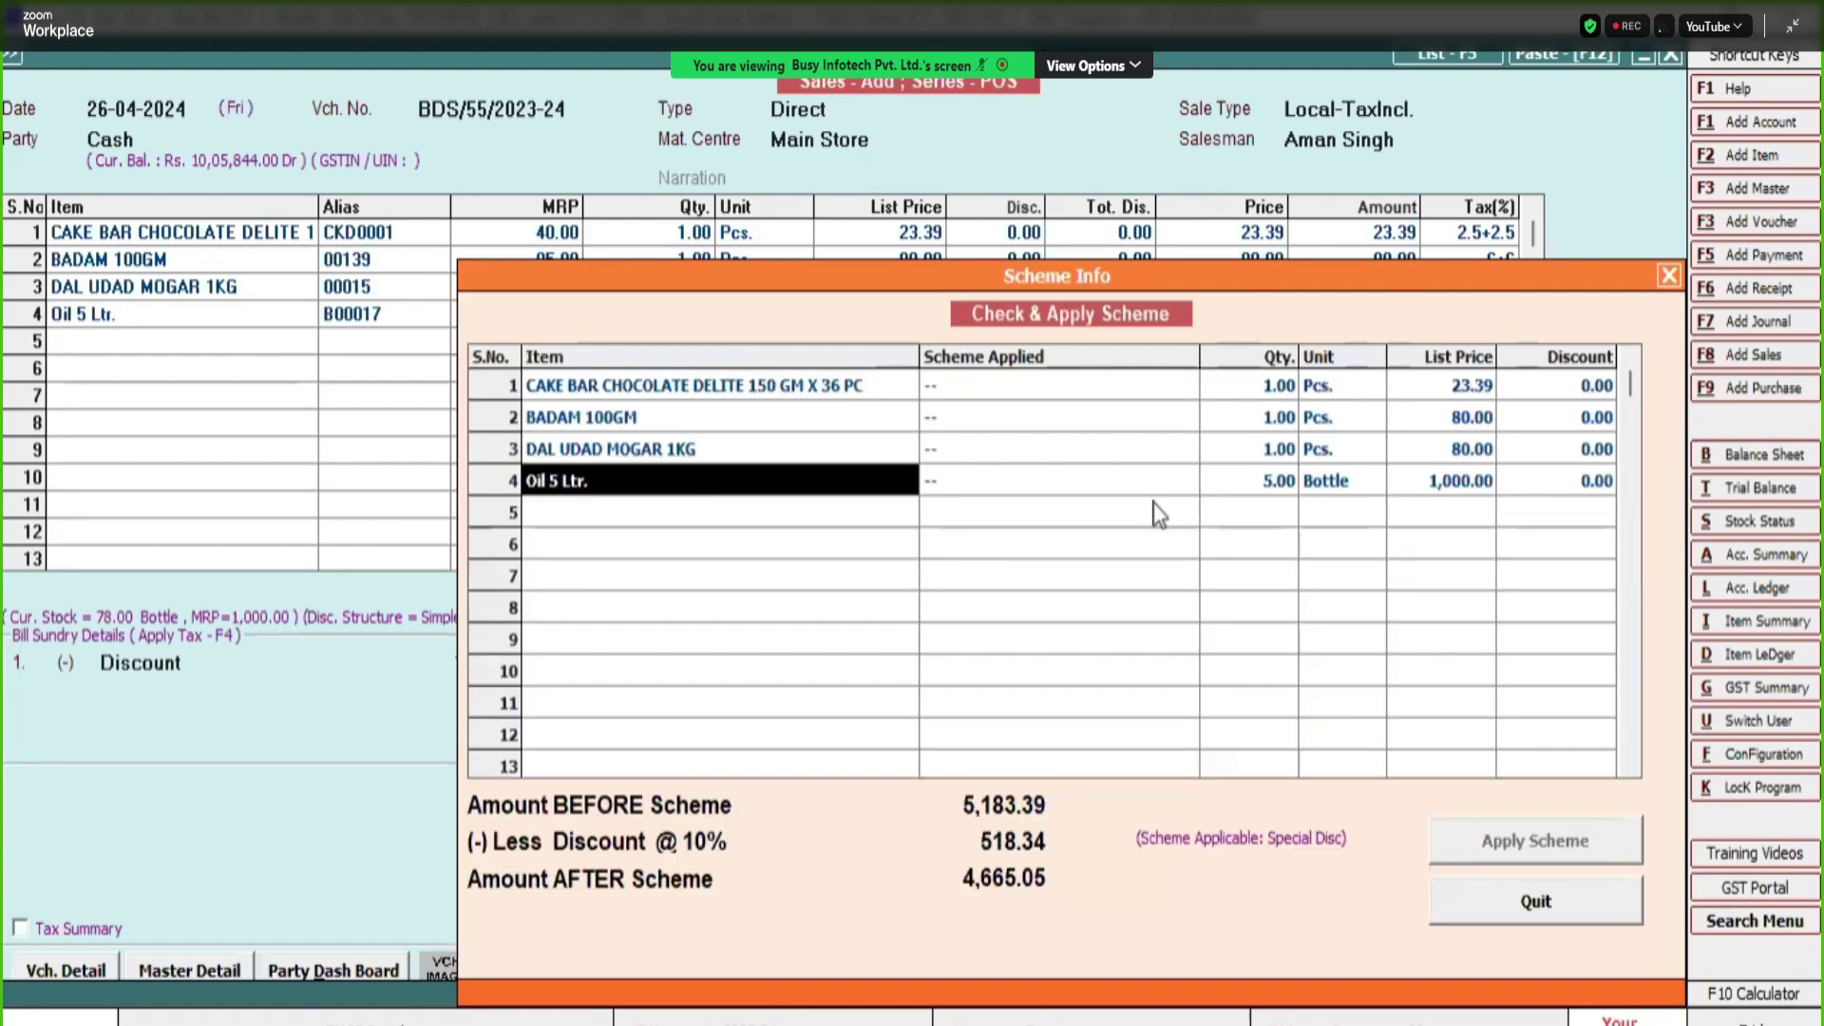
click(1272, 484)
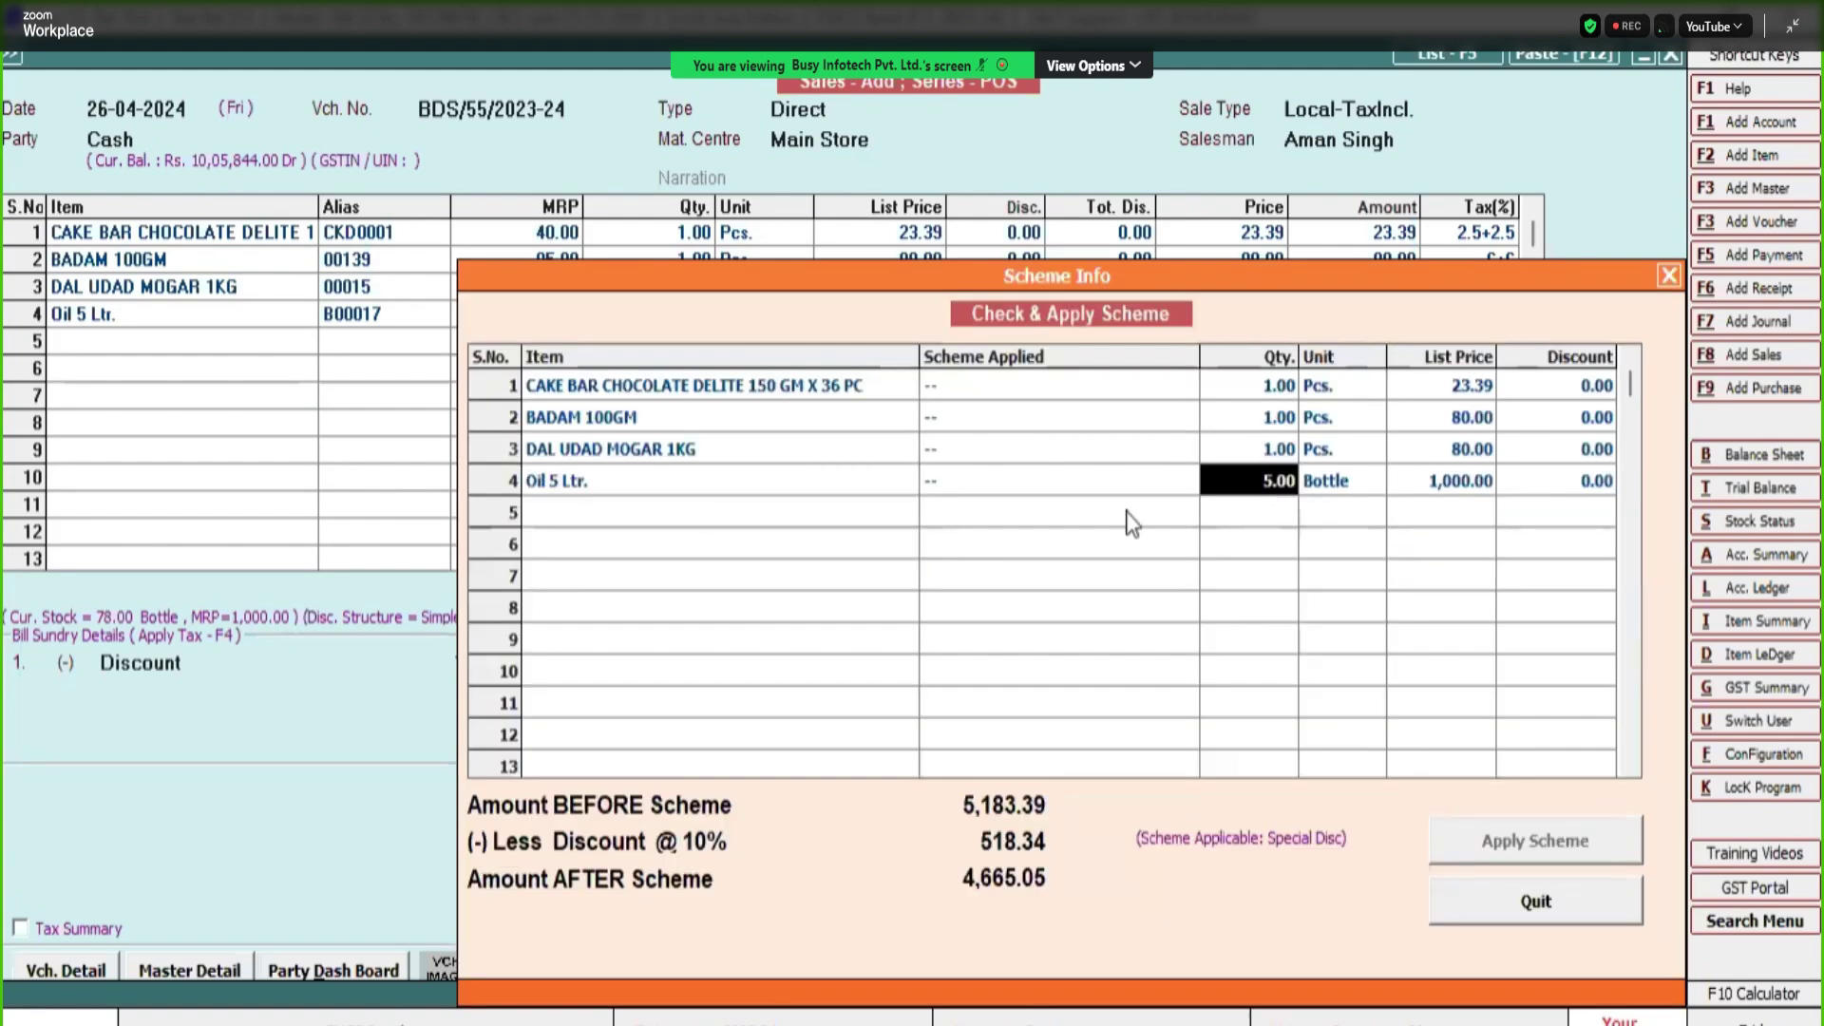
key(Return)
key(Return)
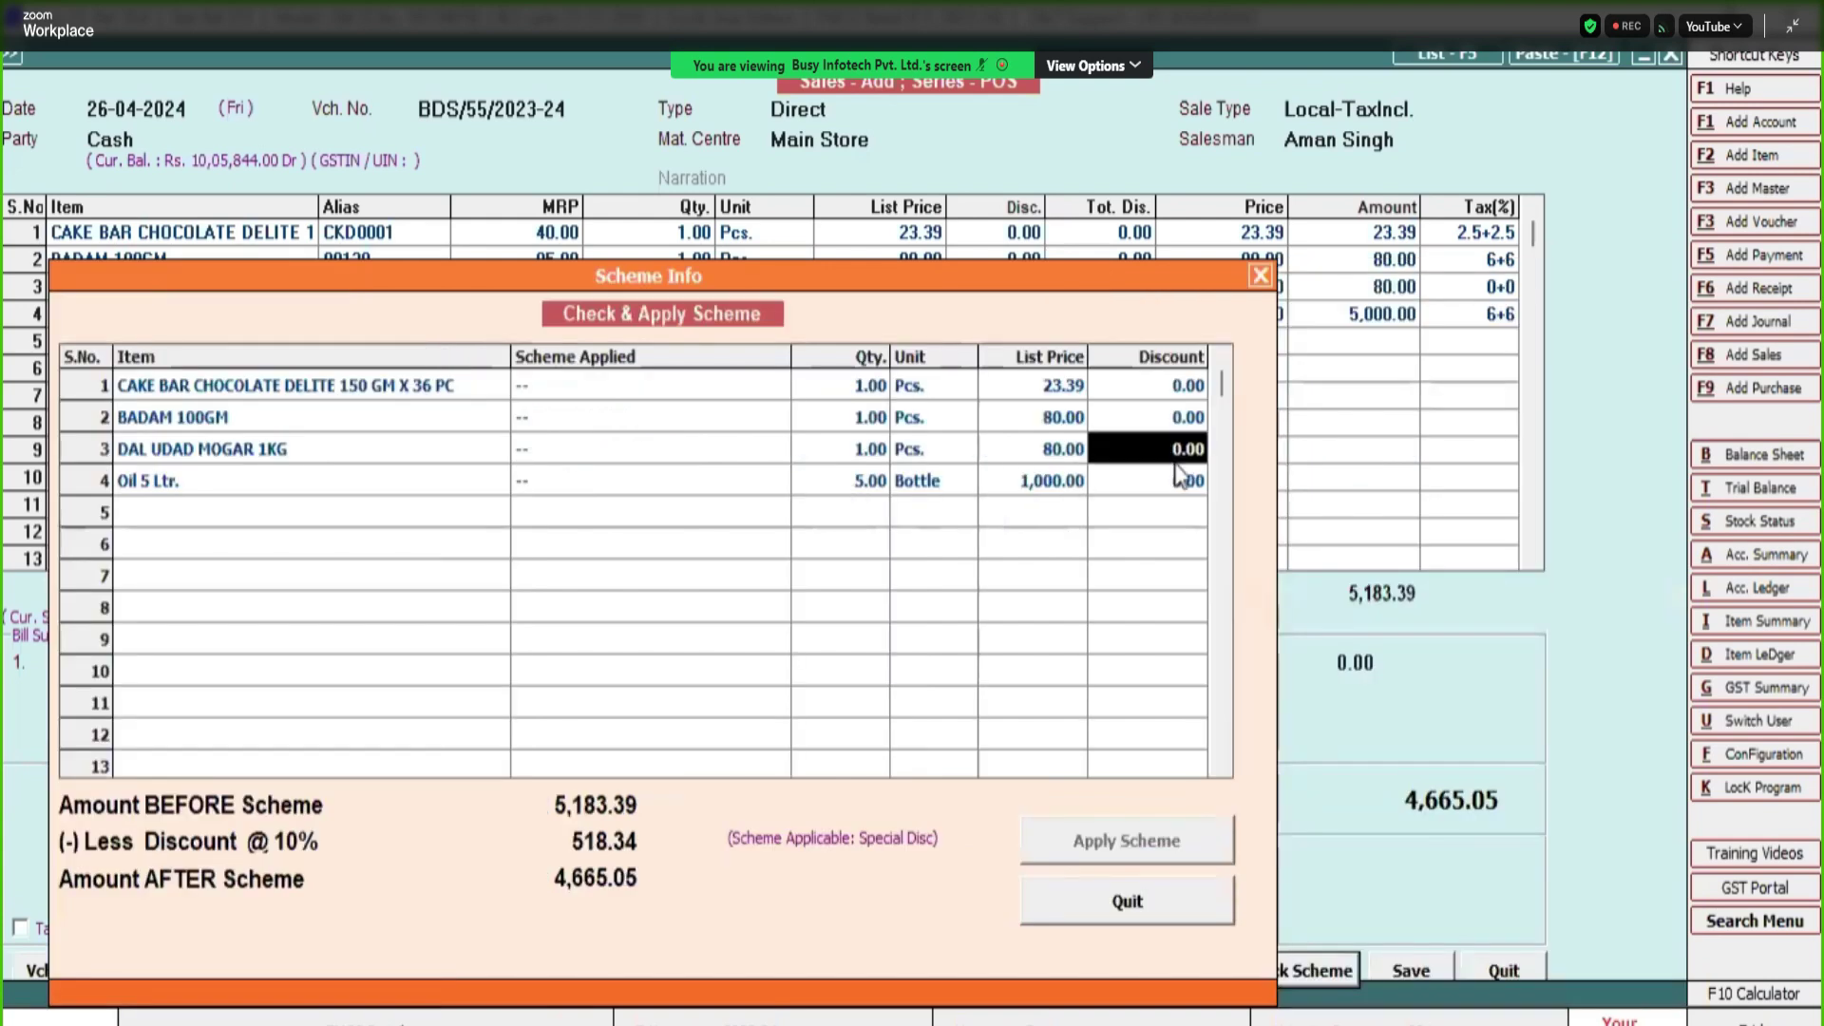
key(Return)
key(Return)
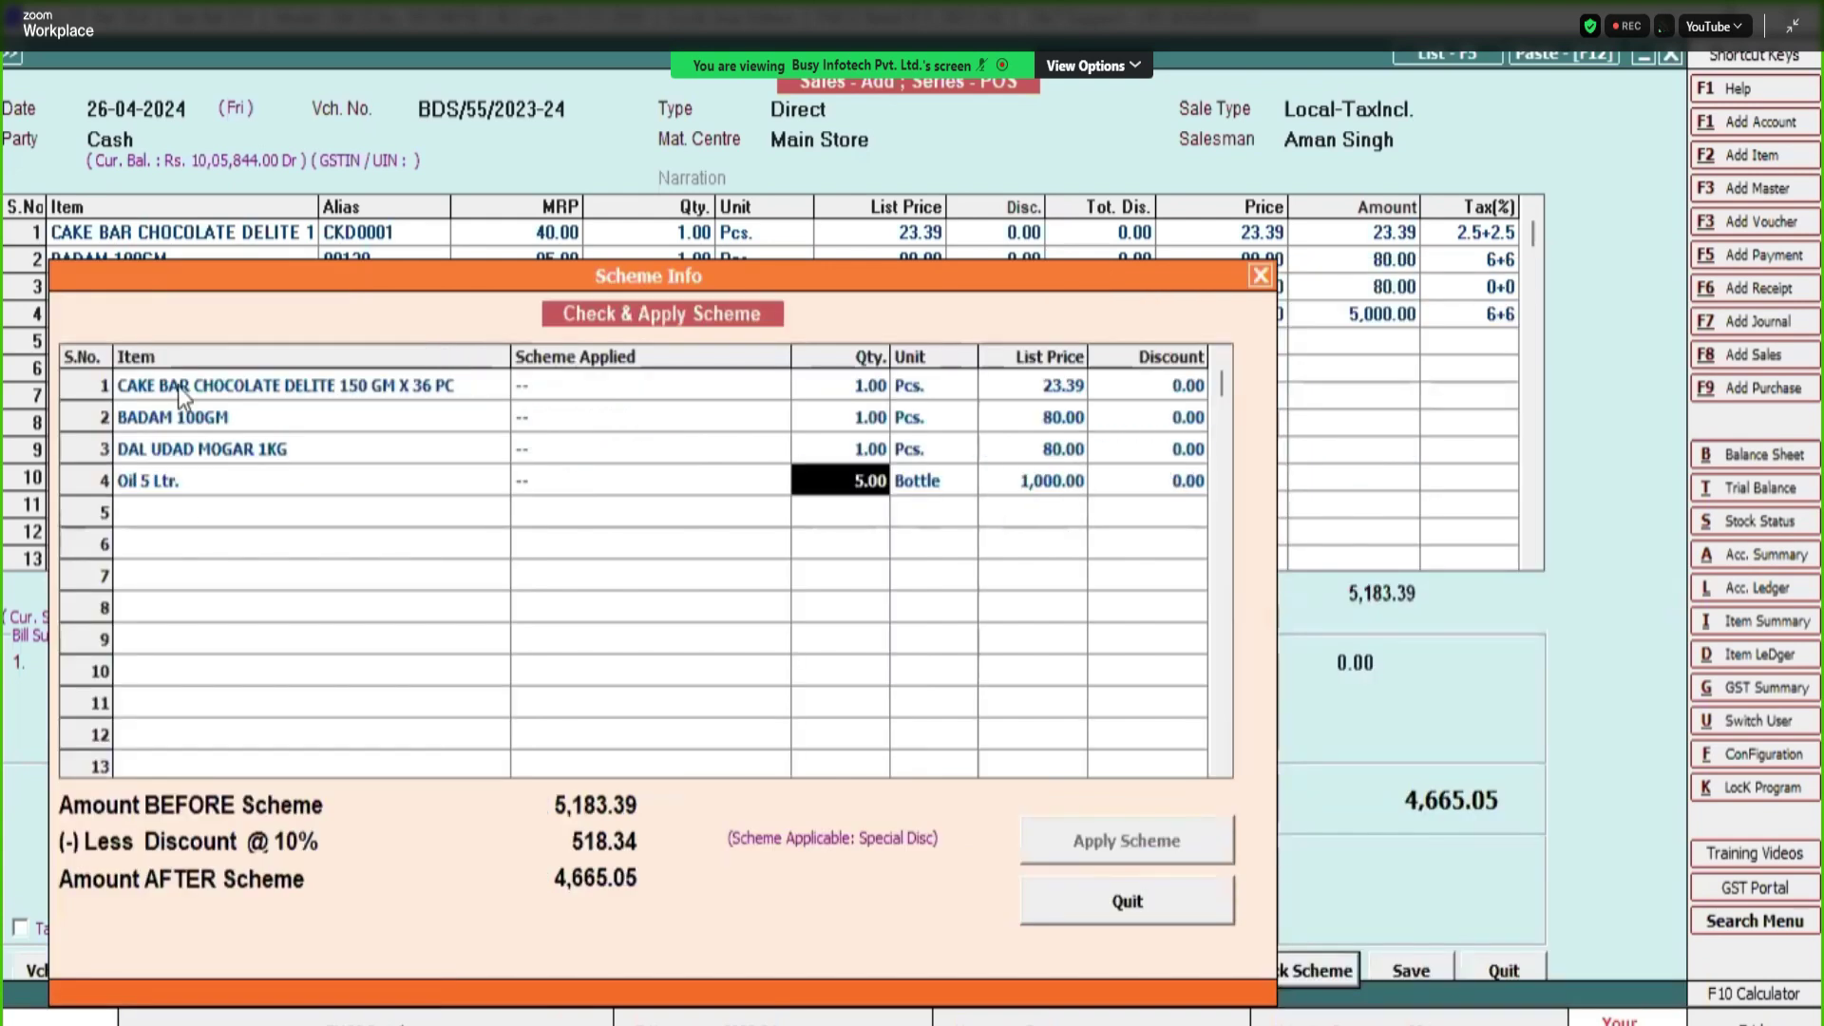
key(Return)
key(Escape)
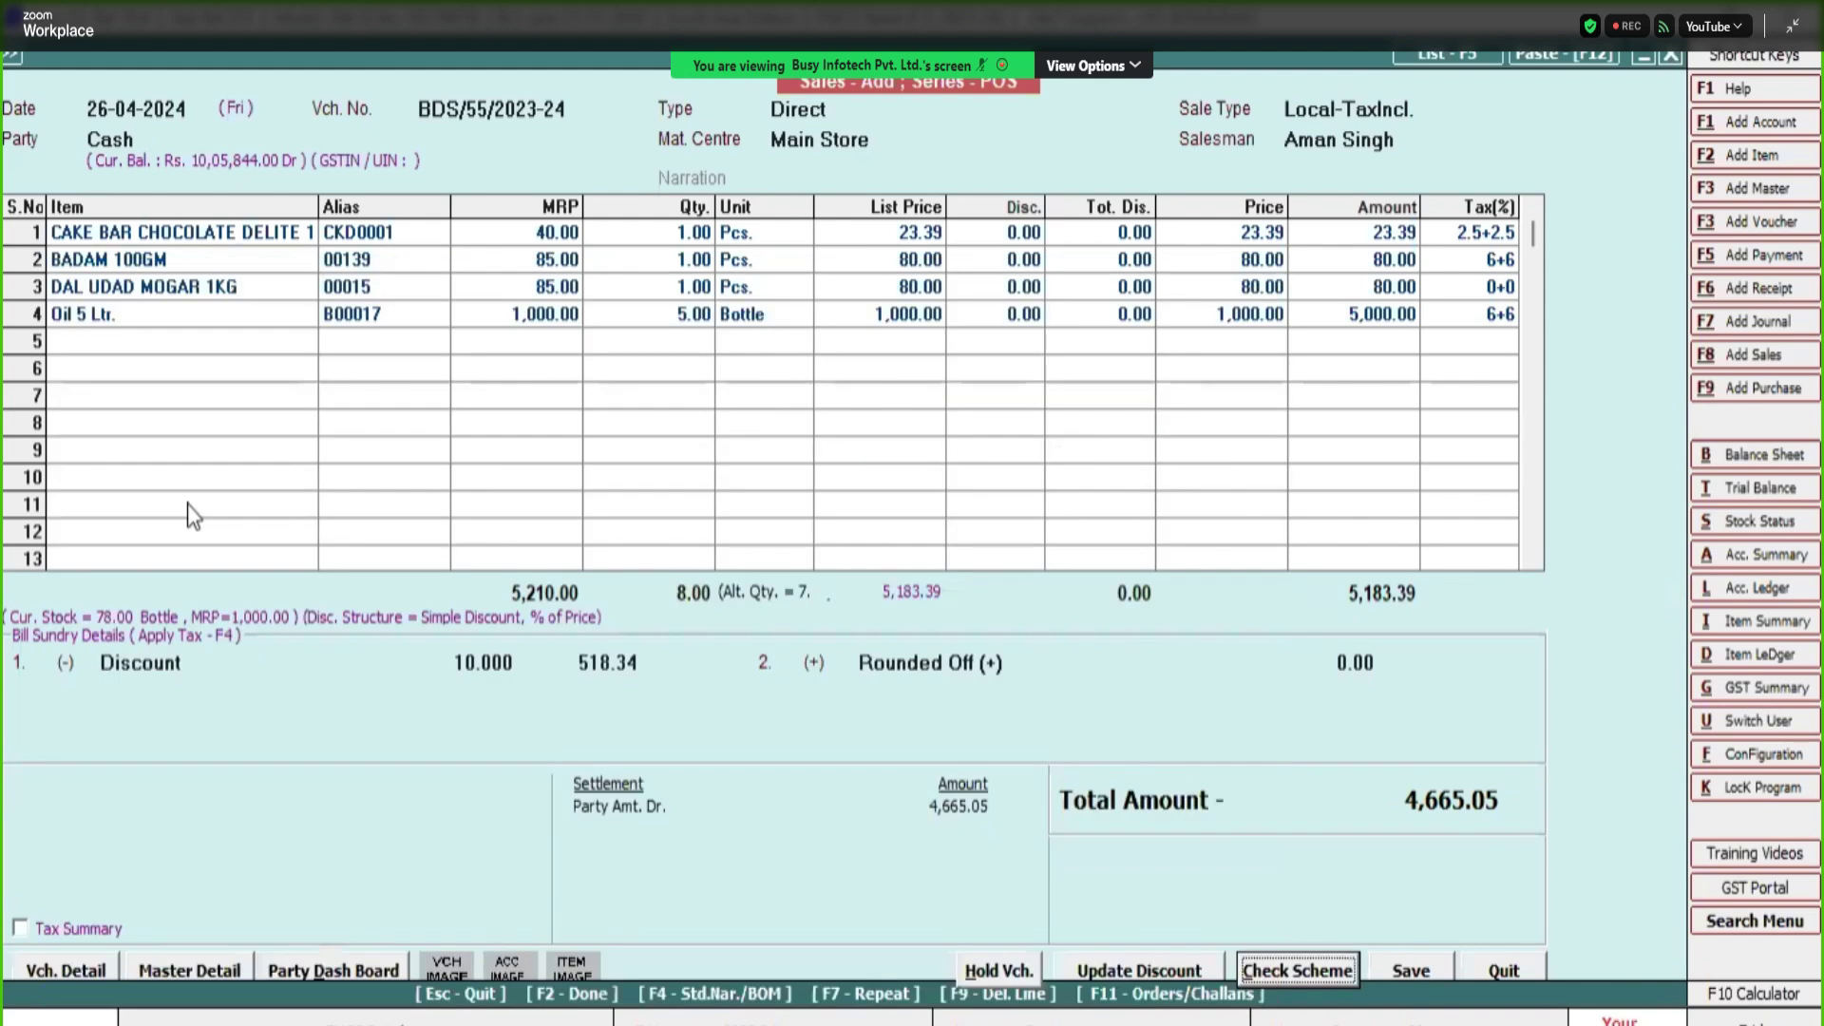
click(173, 375)
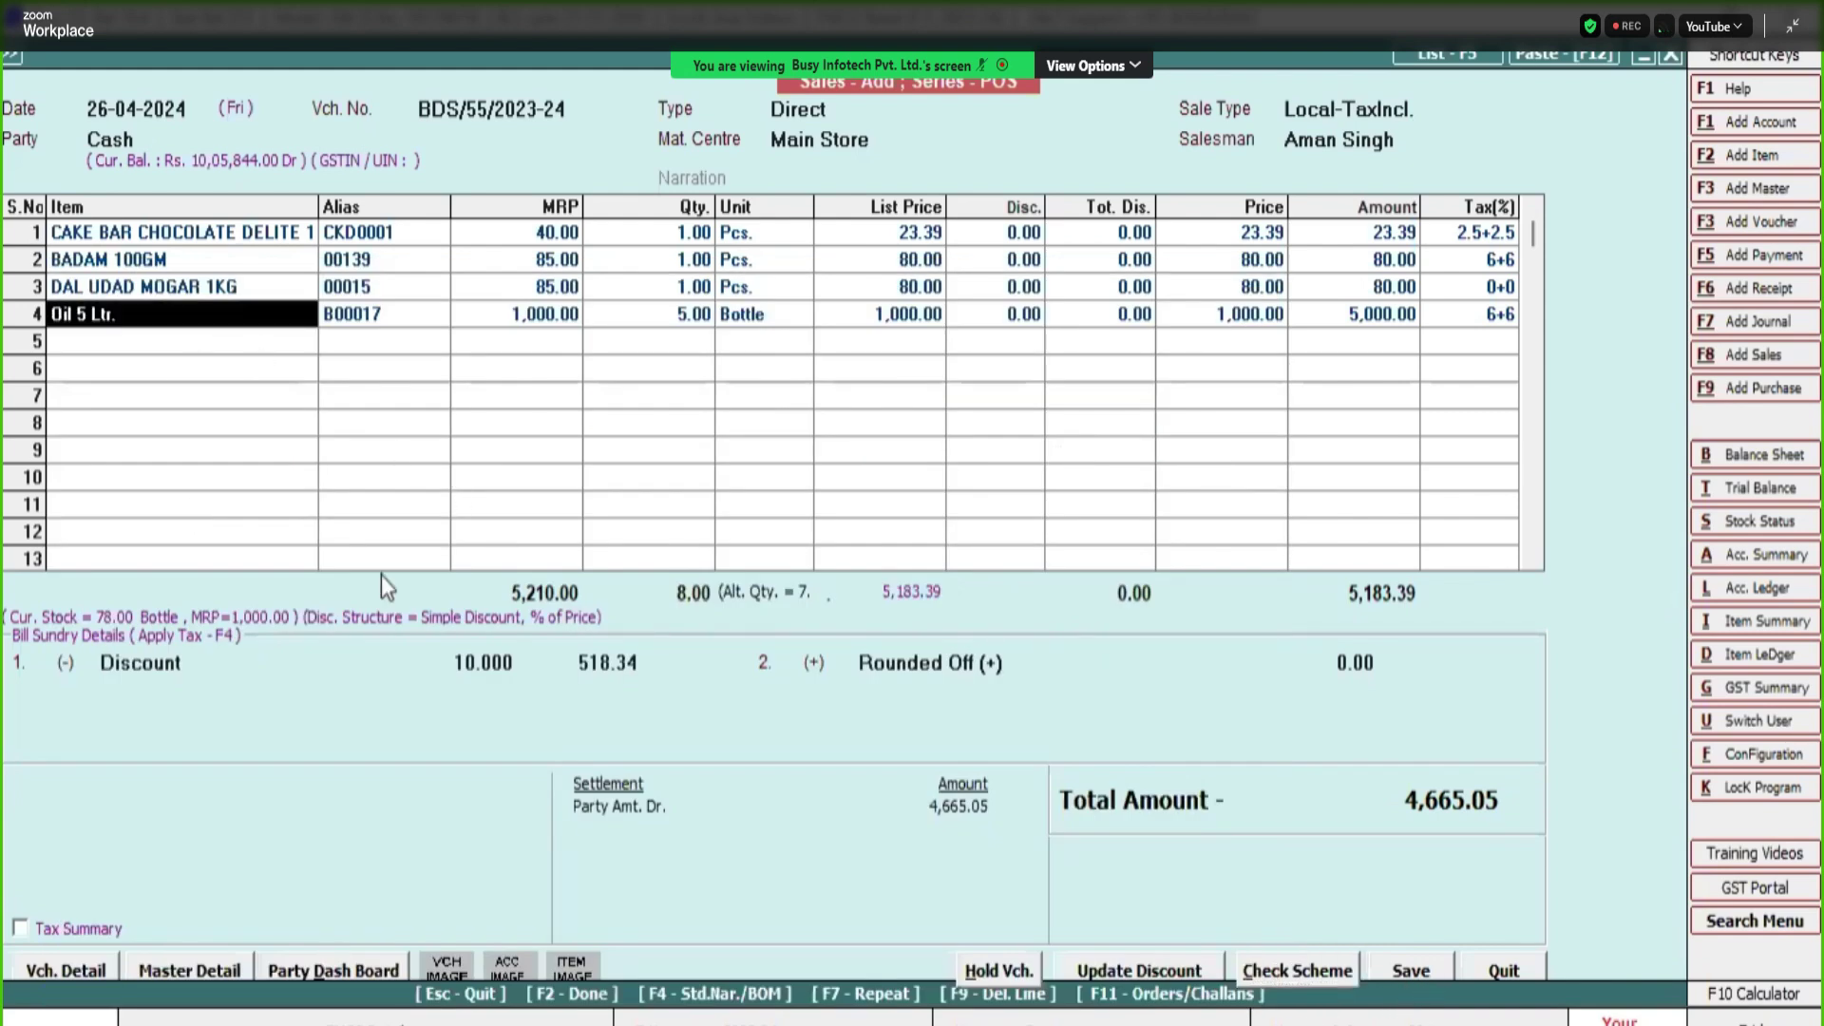
click(217, 348)
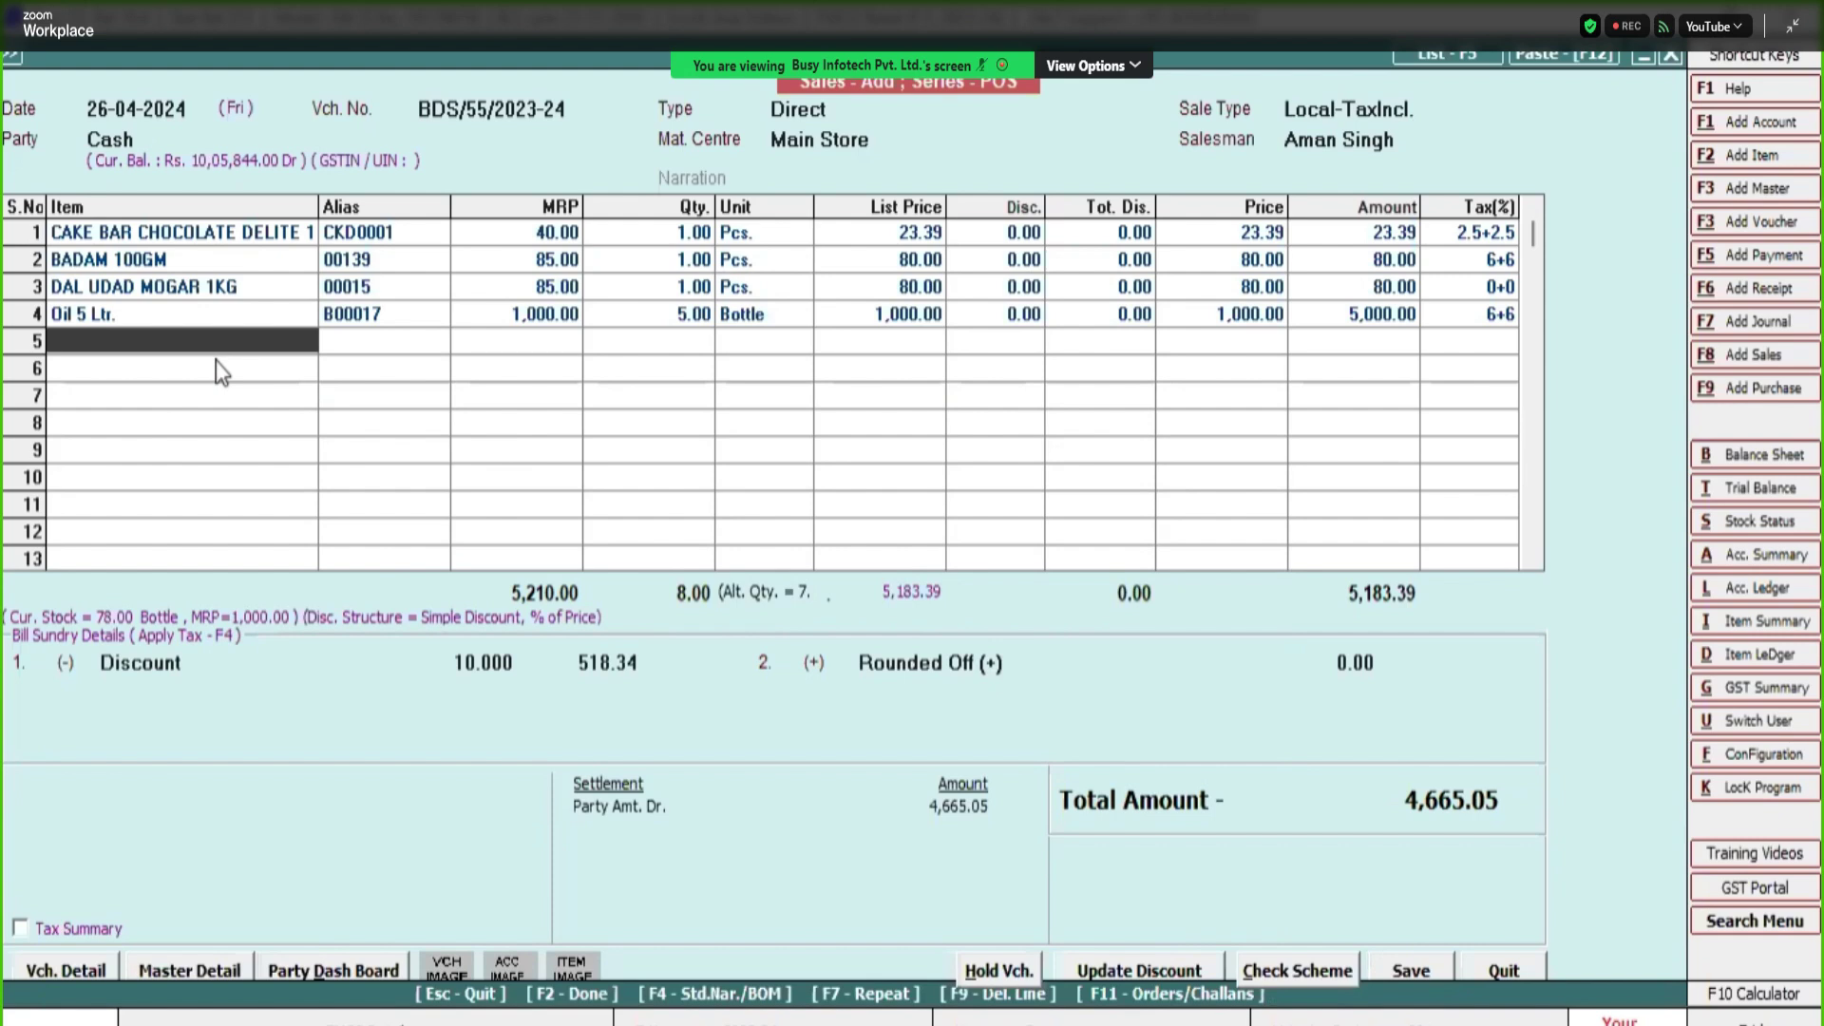
Step: Open the payment settlement and clear the default cash and UPI amounts
key(Return)
key(F2)
key(Return)
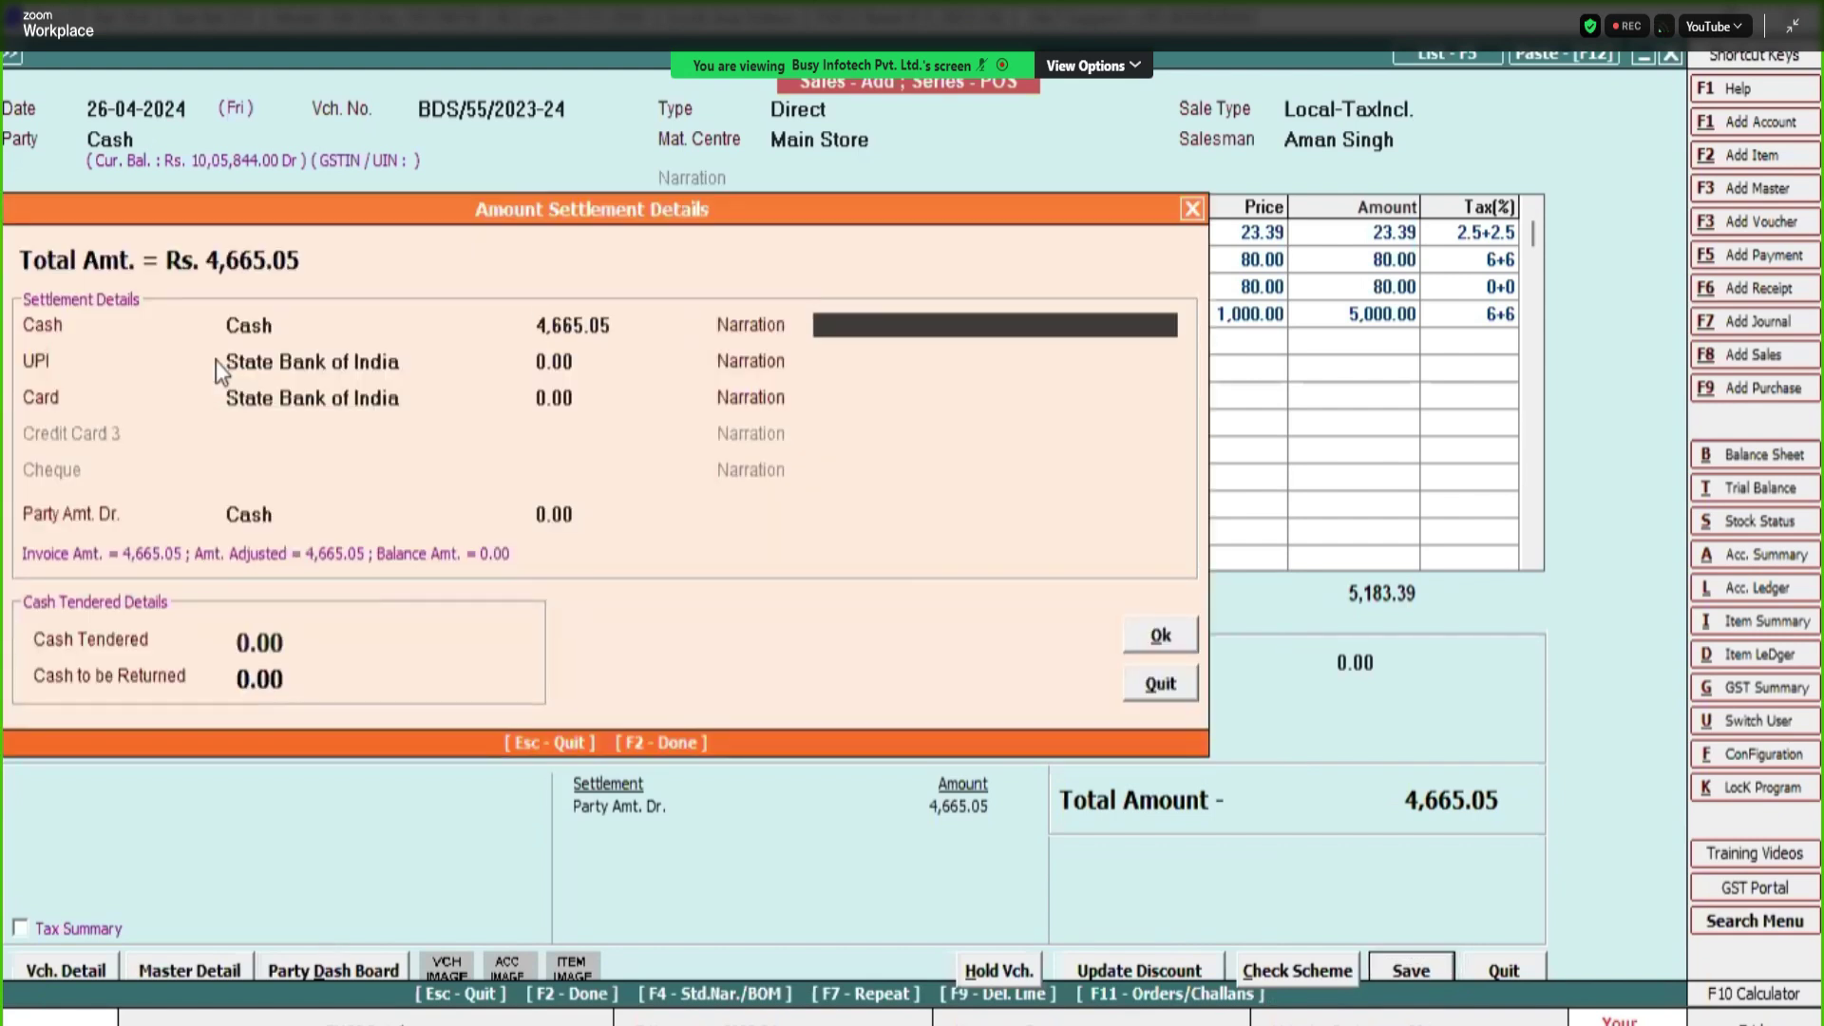
key(Up)
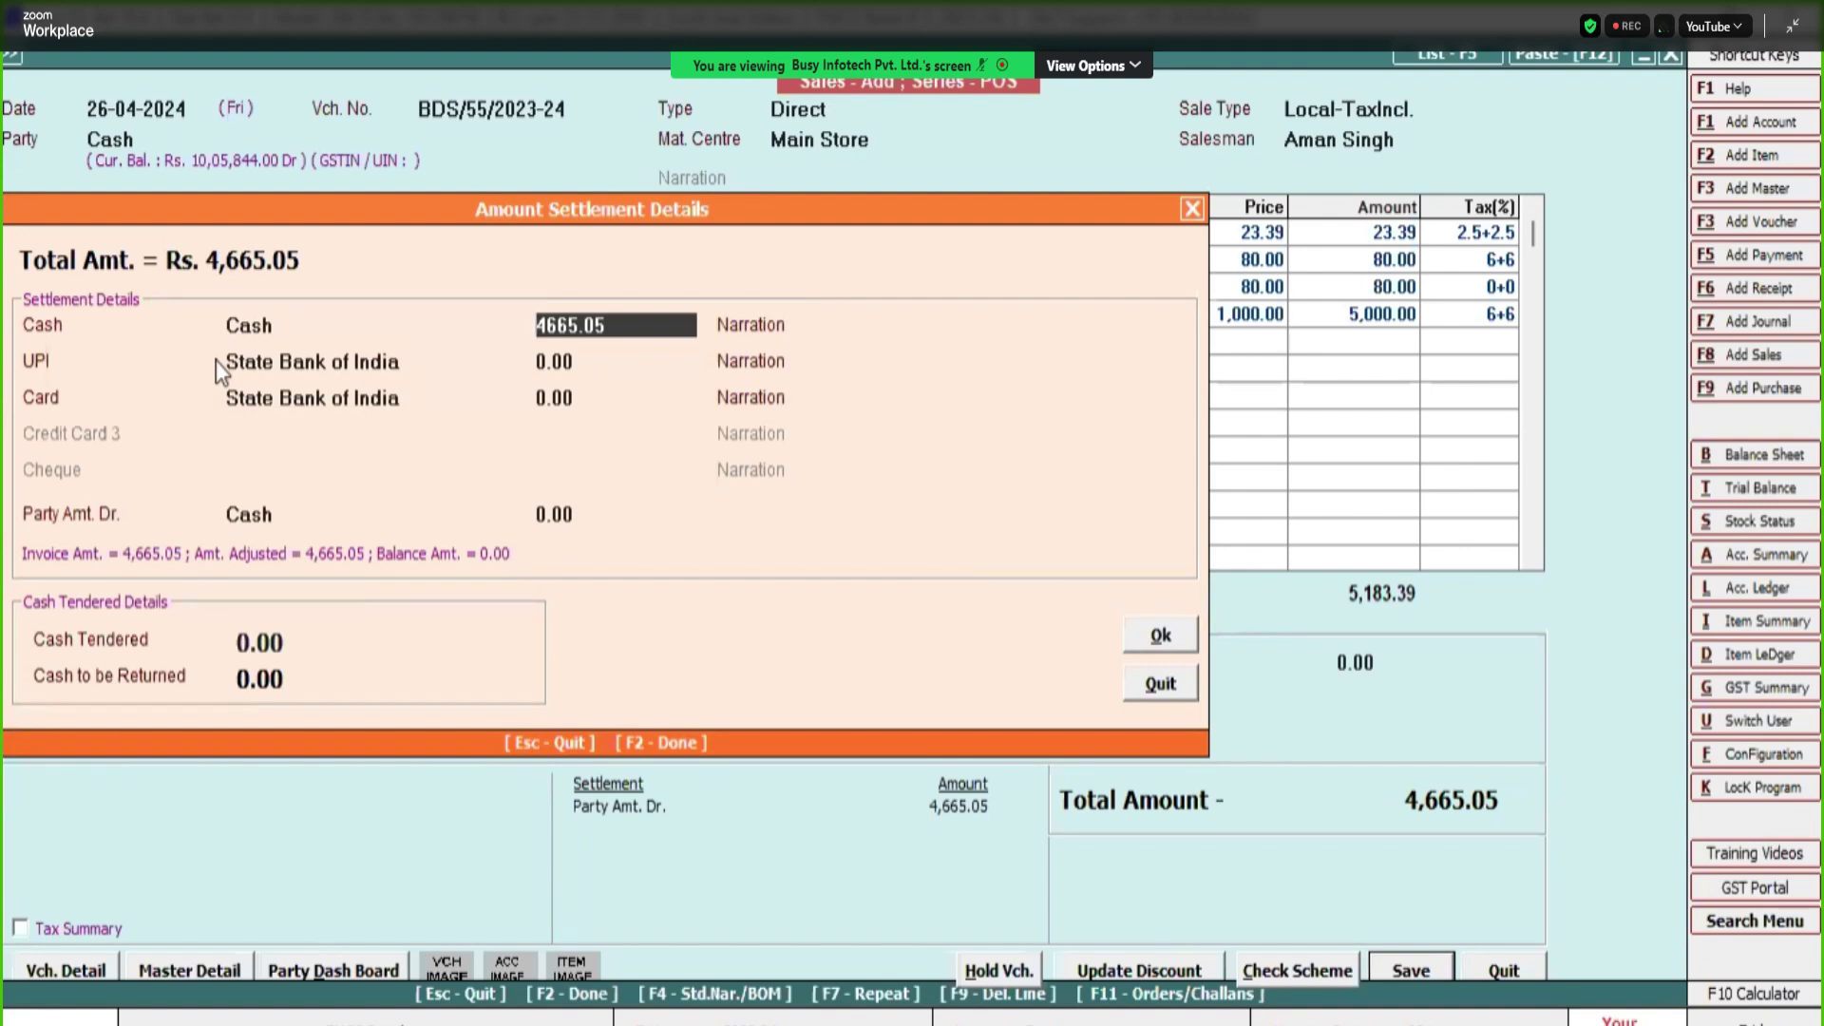
text(0)
key(Return)
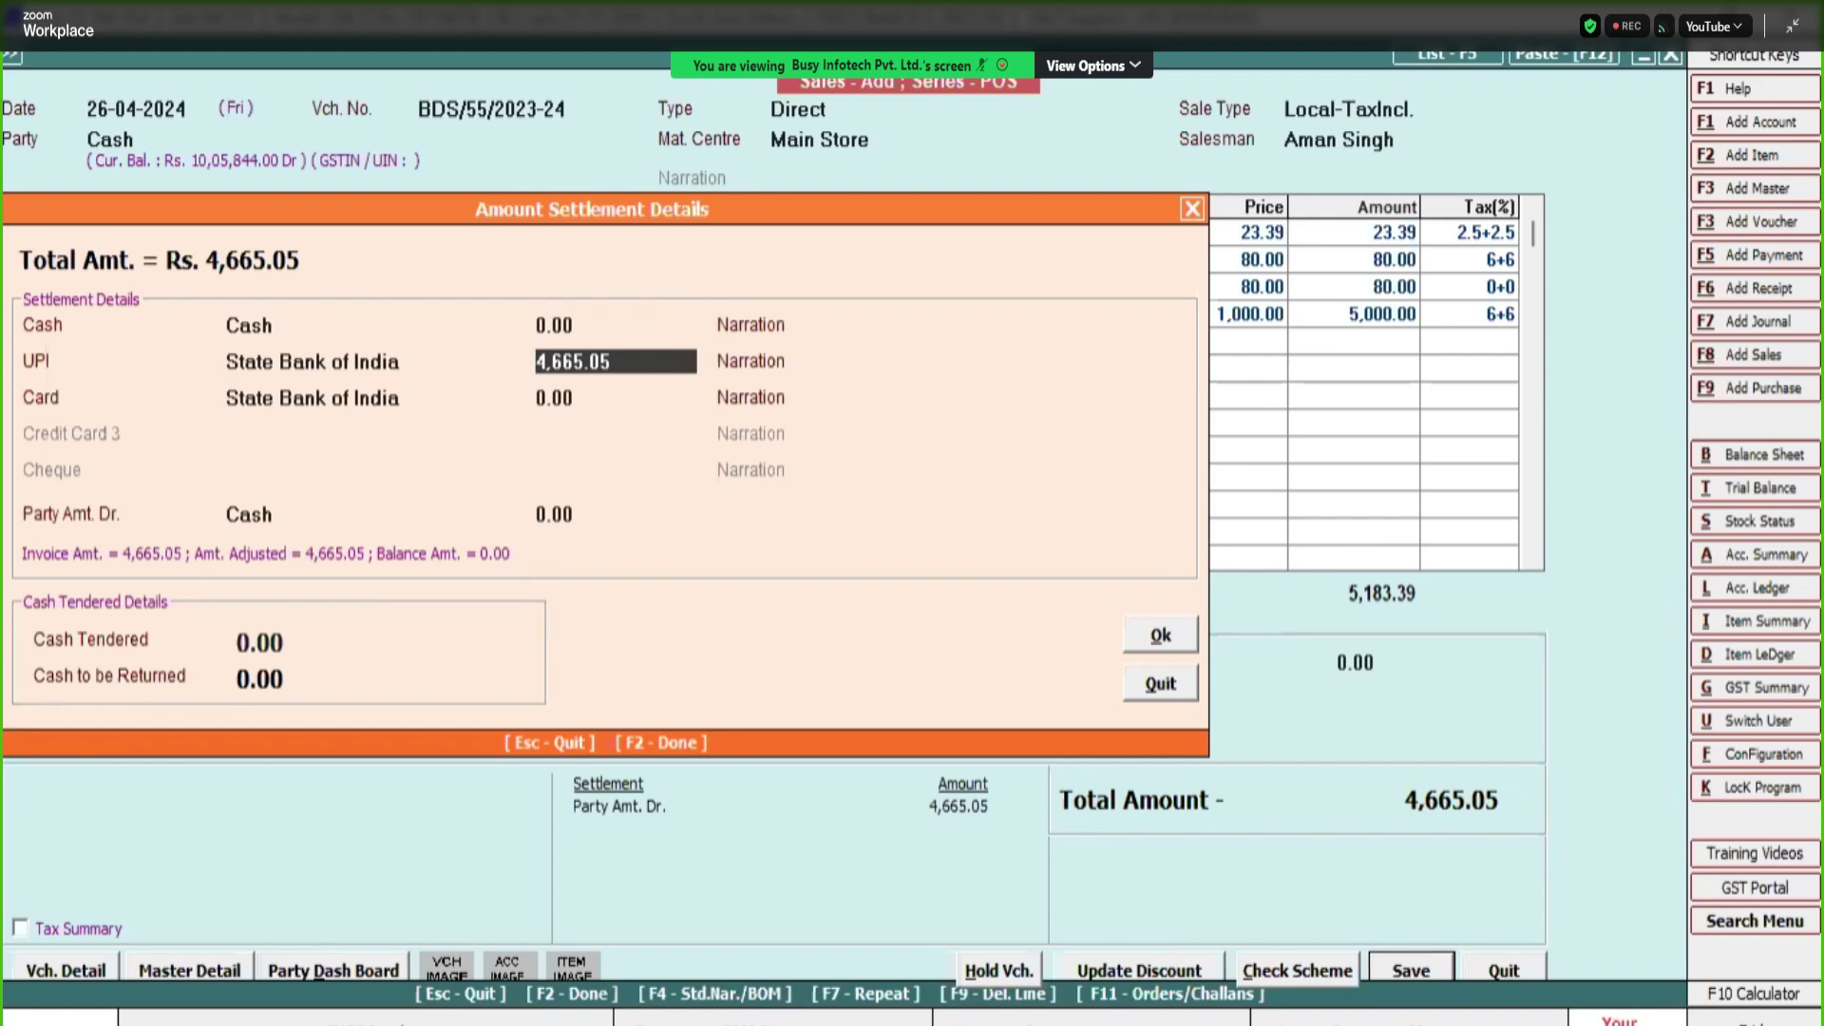
key(Return)
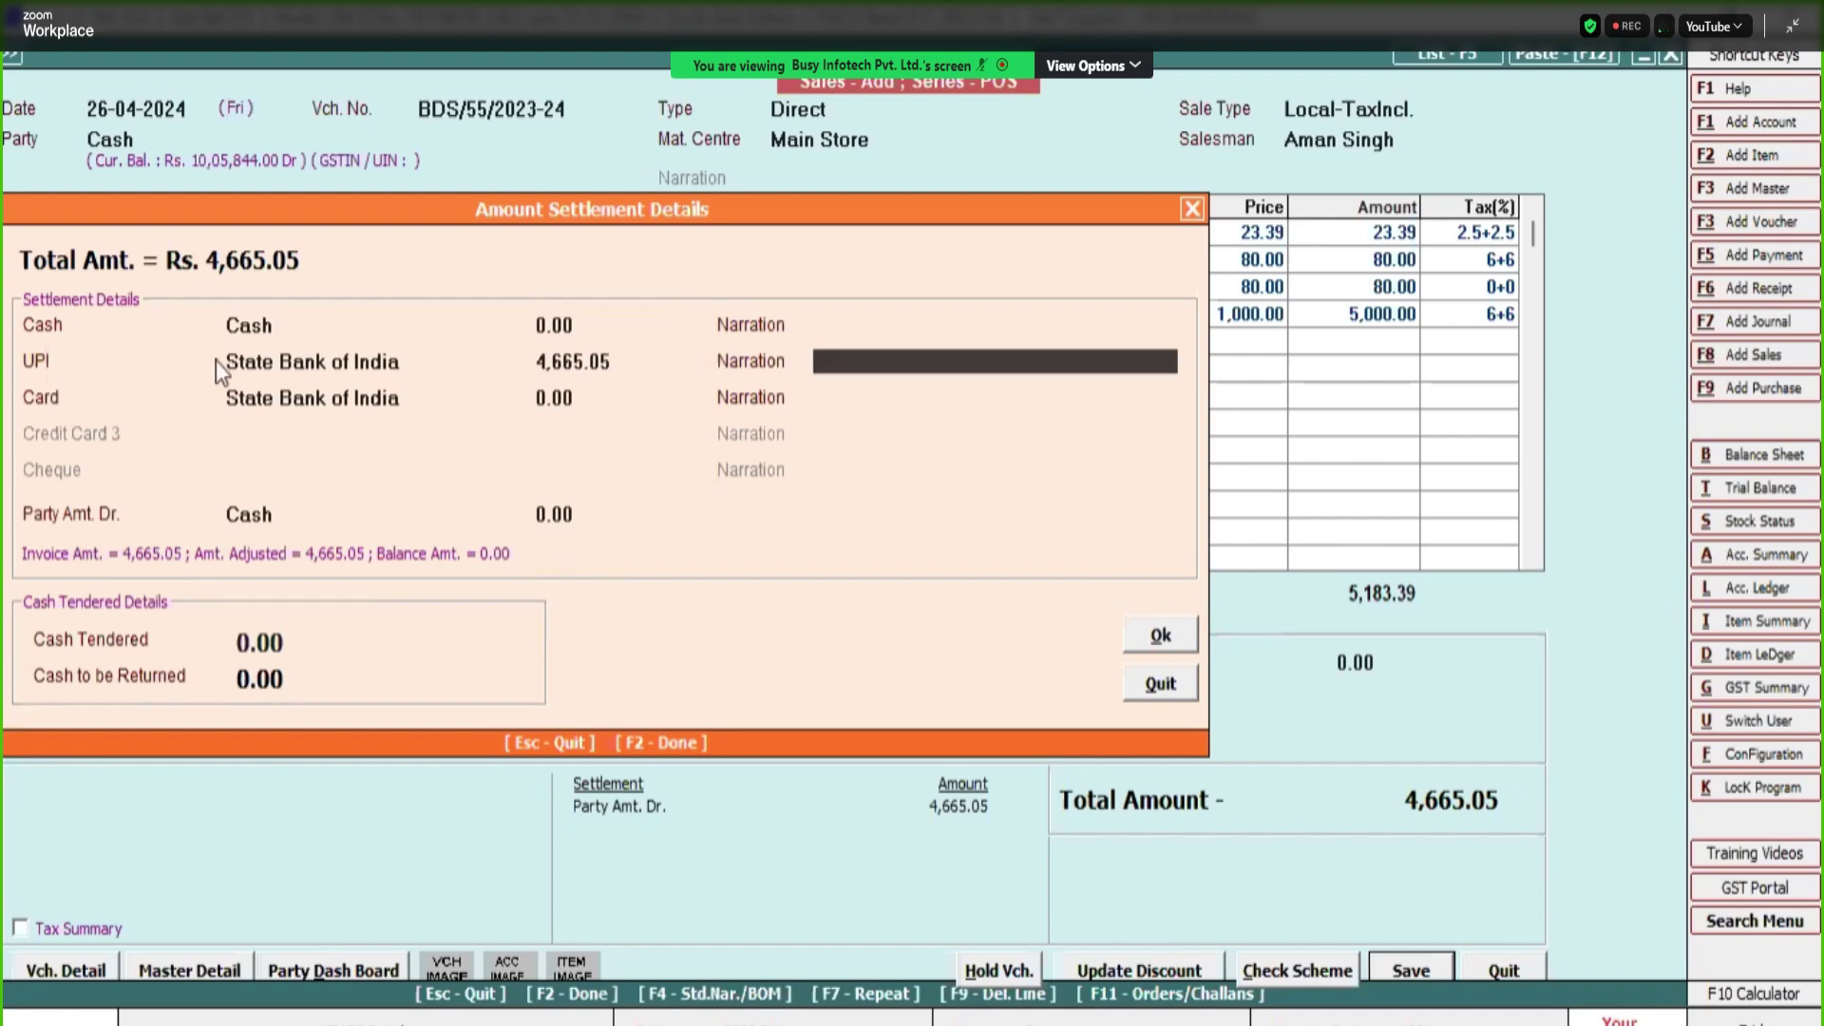
key(Return)
click(589, 407)
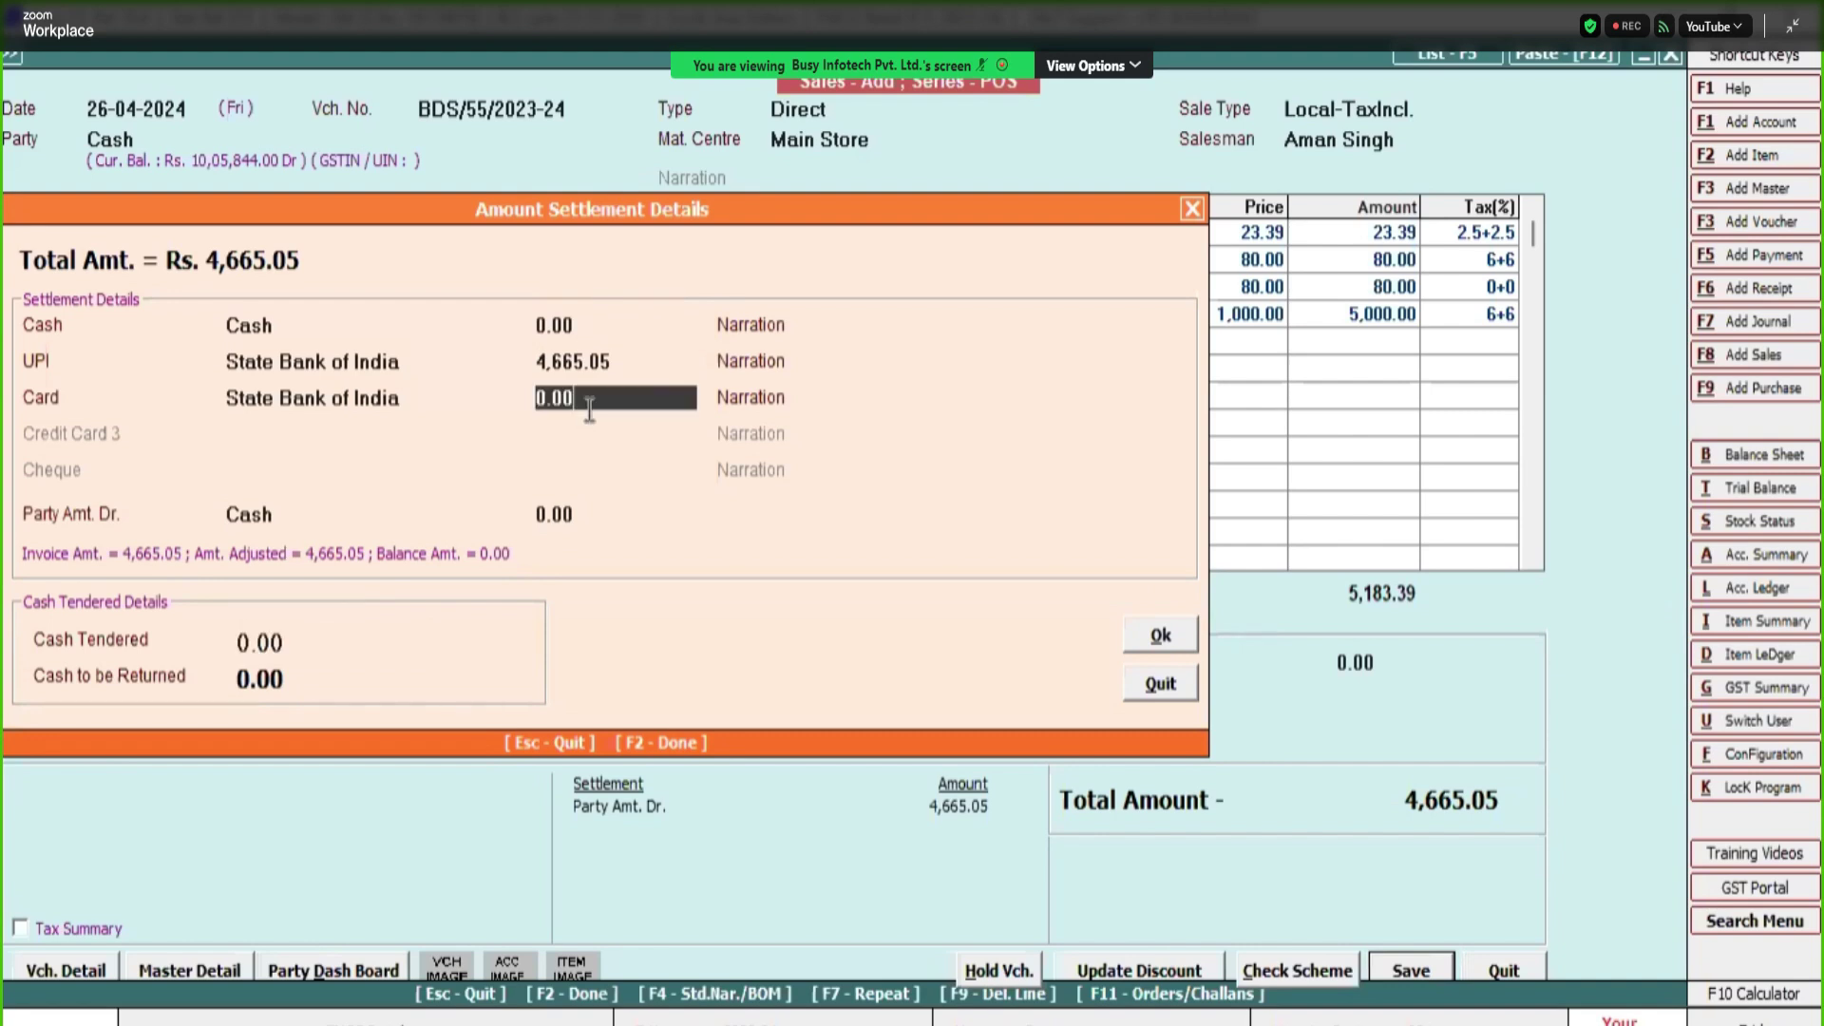
key(Up)
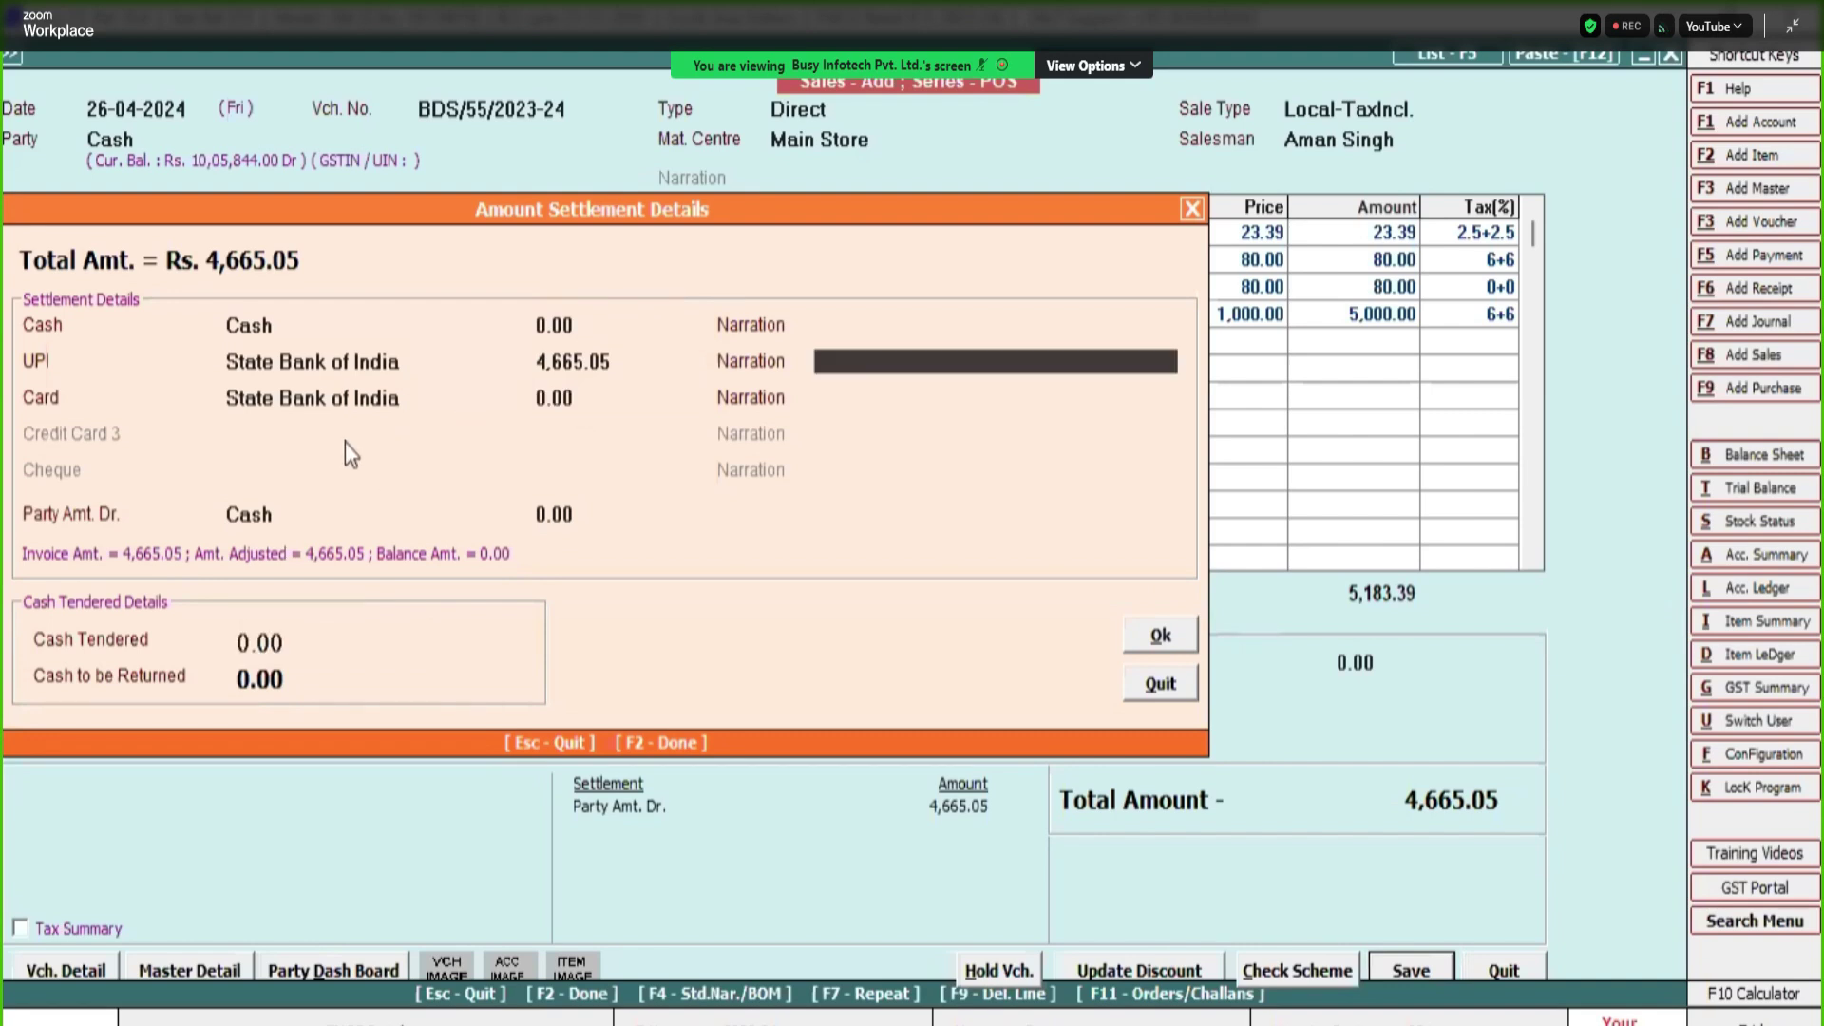
key(Up)
text(0)
key(Up)
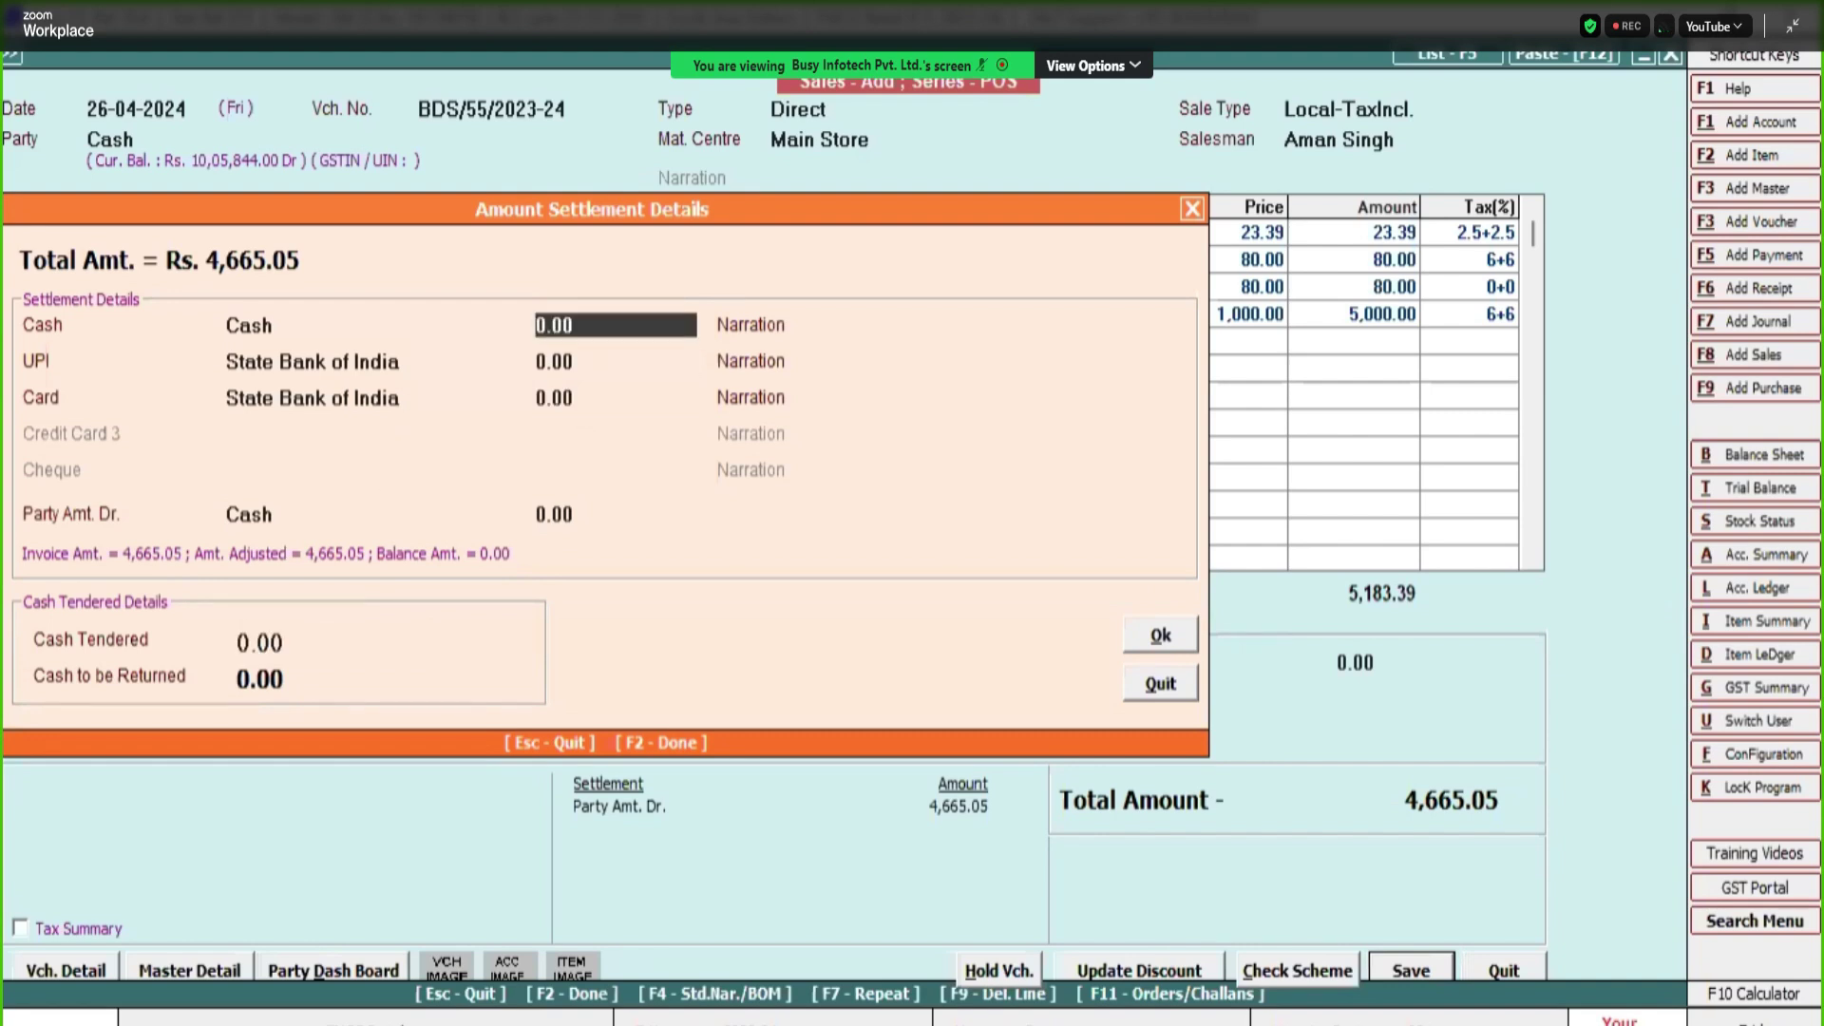
Step: Split payment as Cash 4,500 and UPI 165.05, with 5,000 tendered (500 change)
text(4)
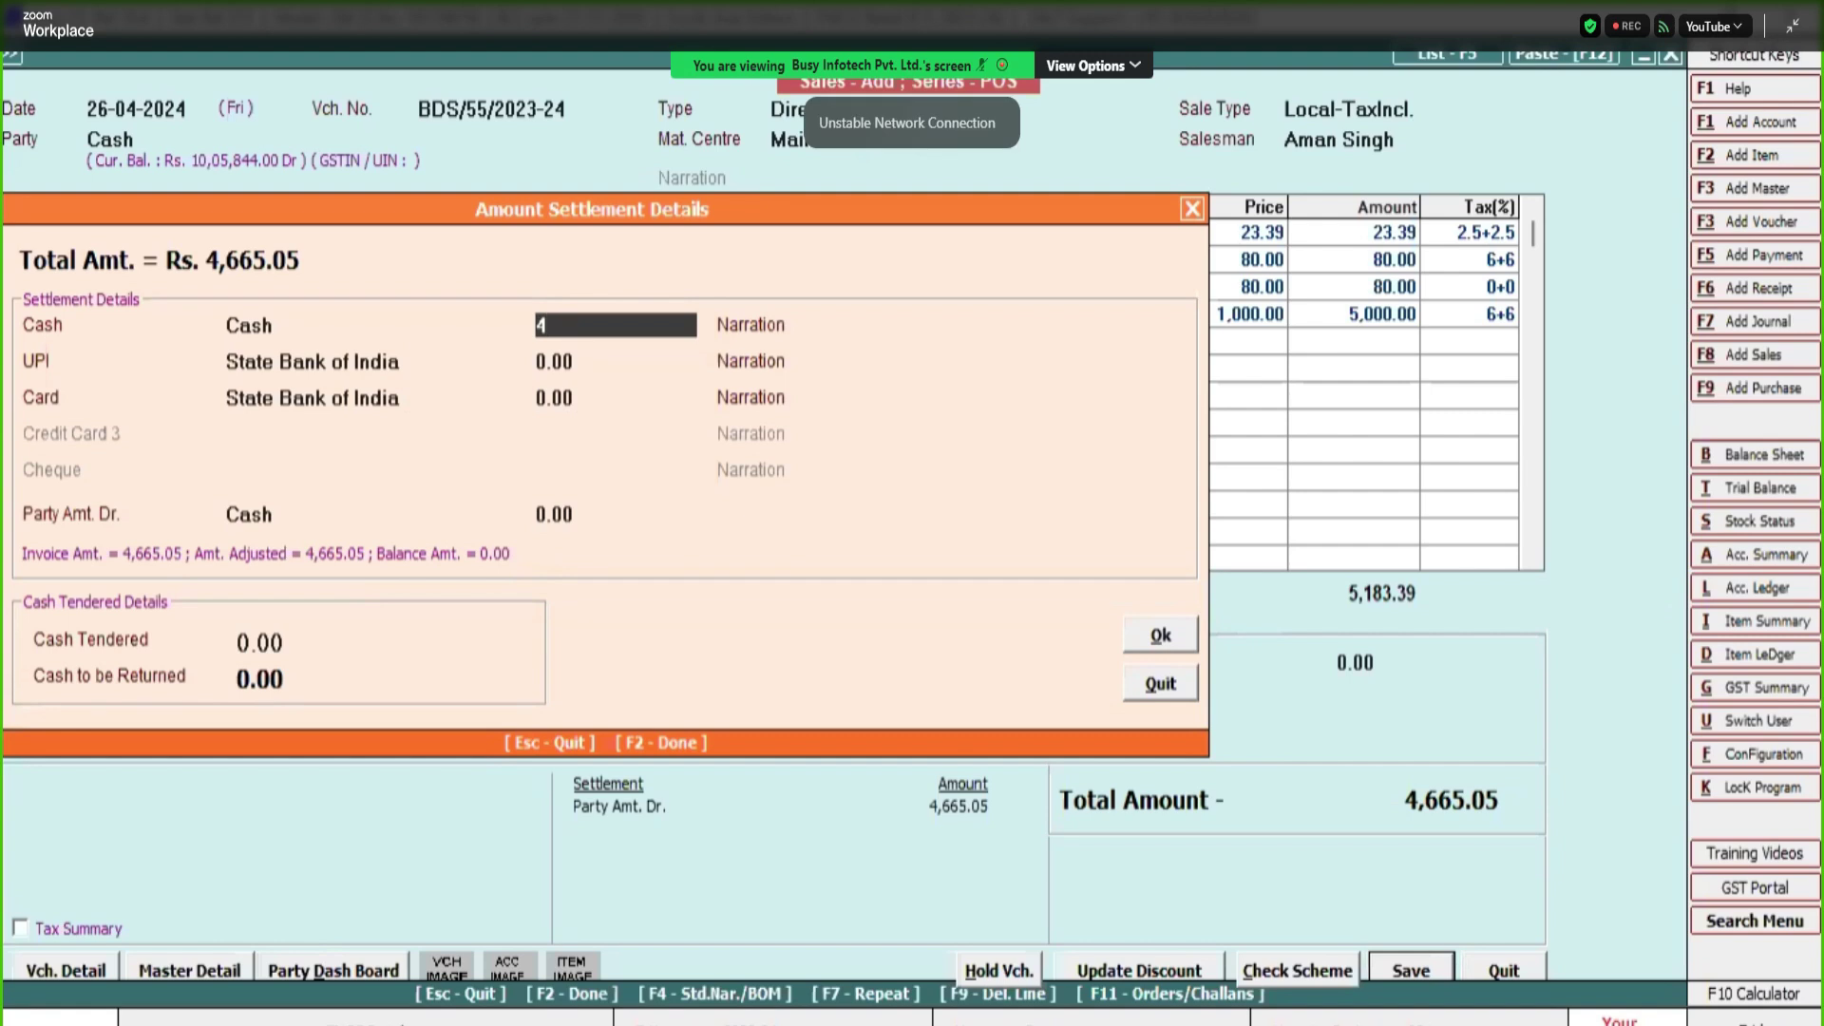
text(500)
key(Return)
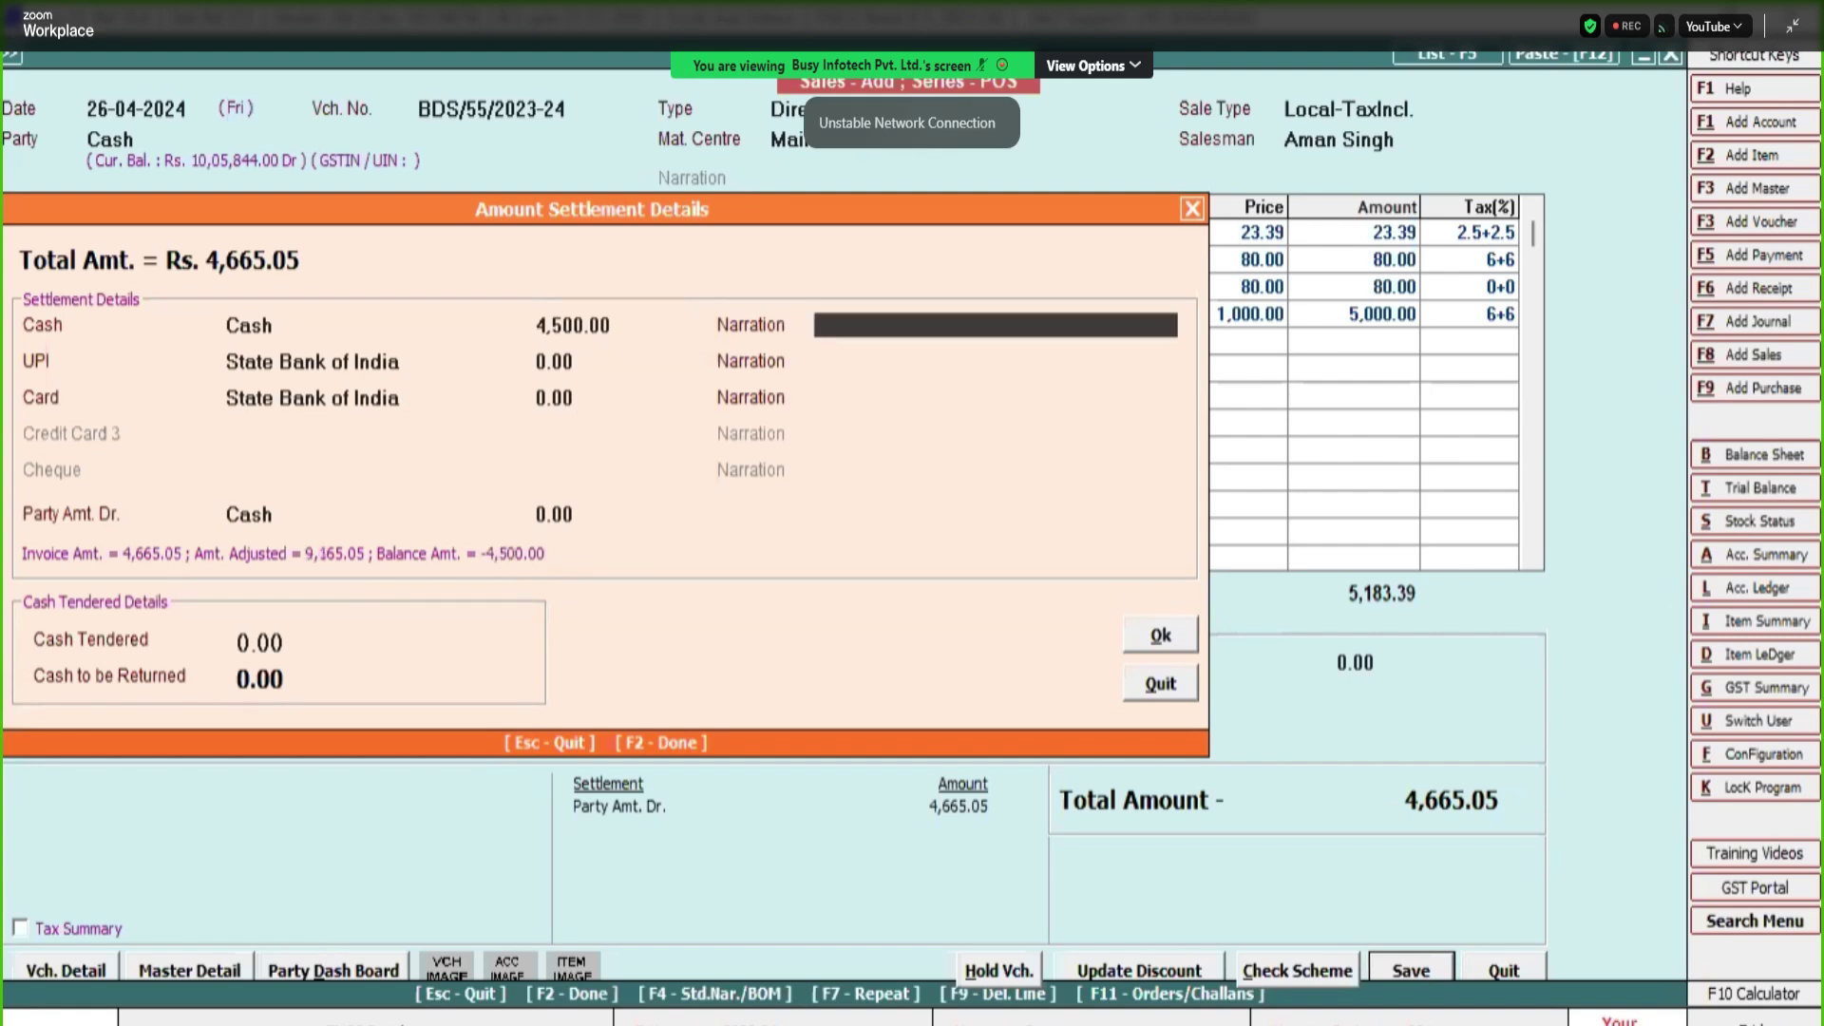
key(Return)
text(1)
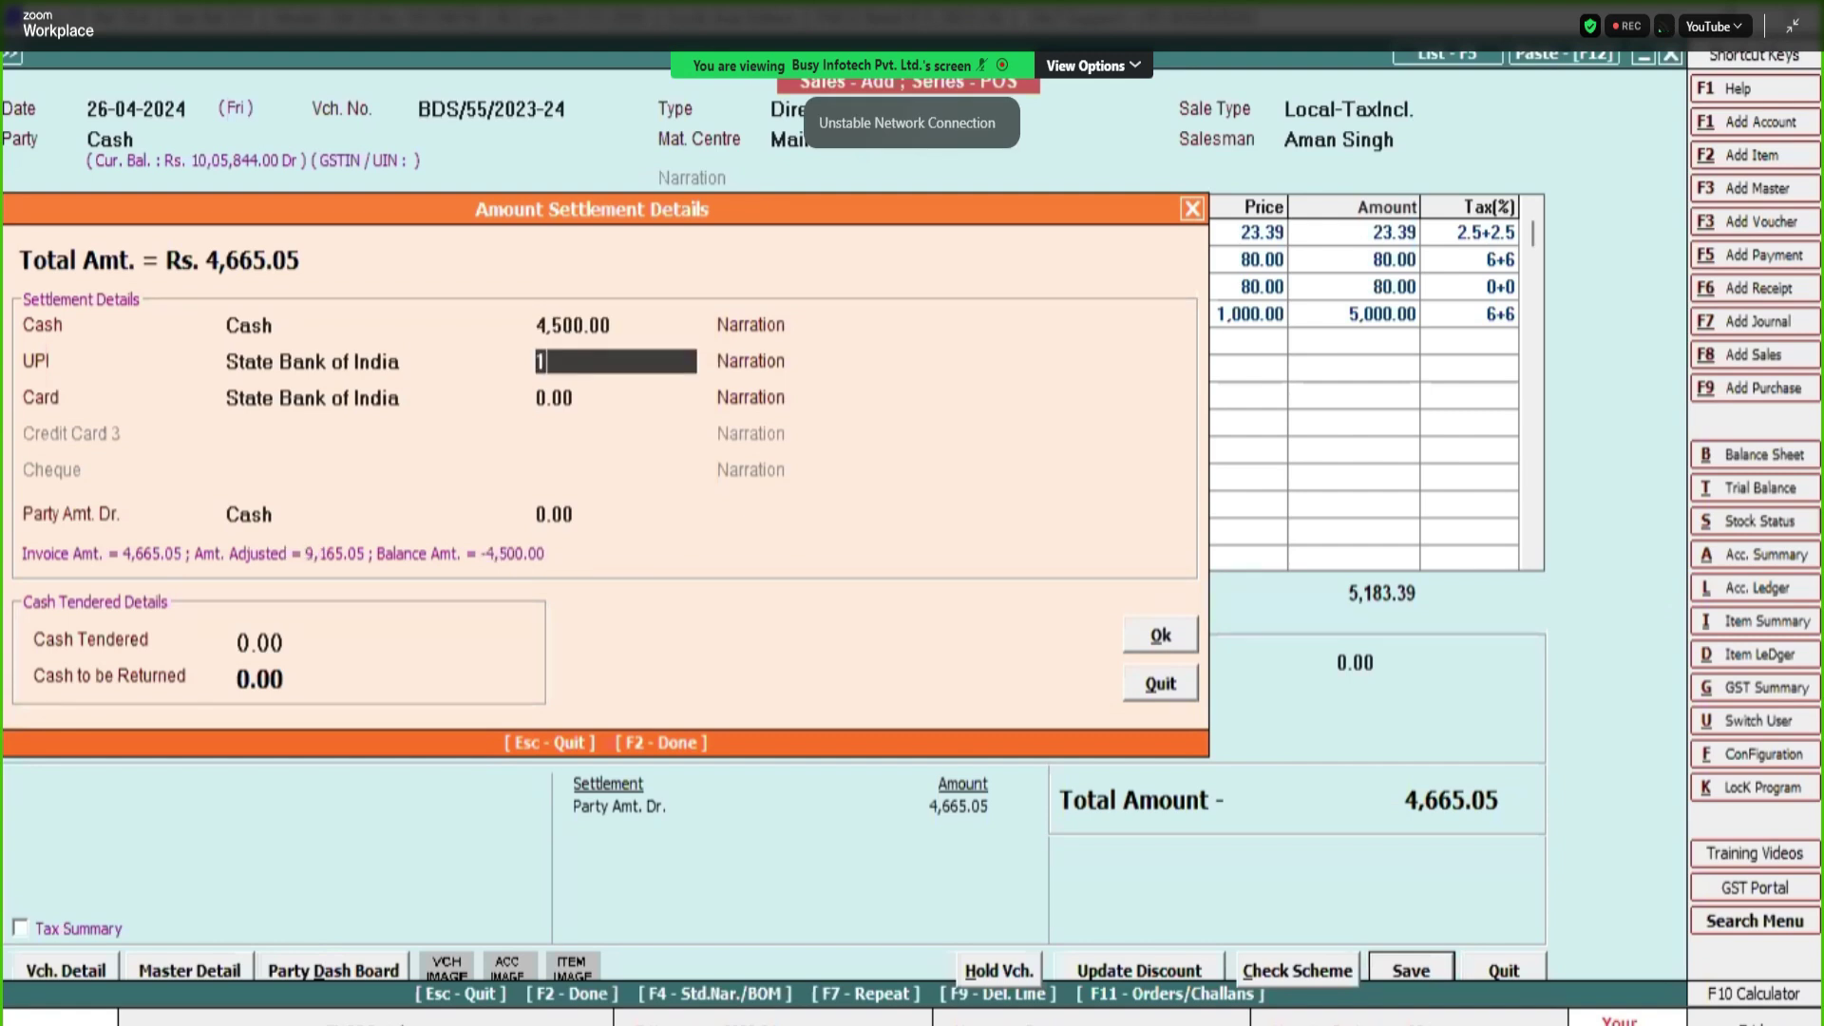
text(65.05)
key(Return)
key(Return)
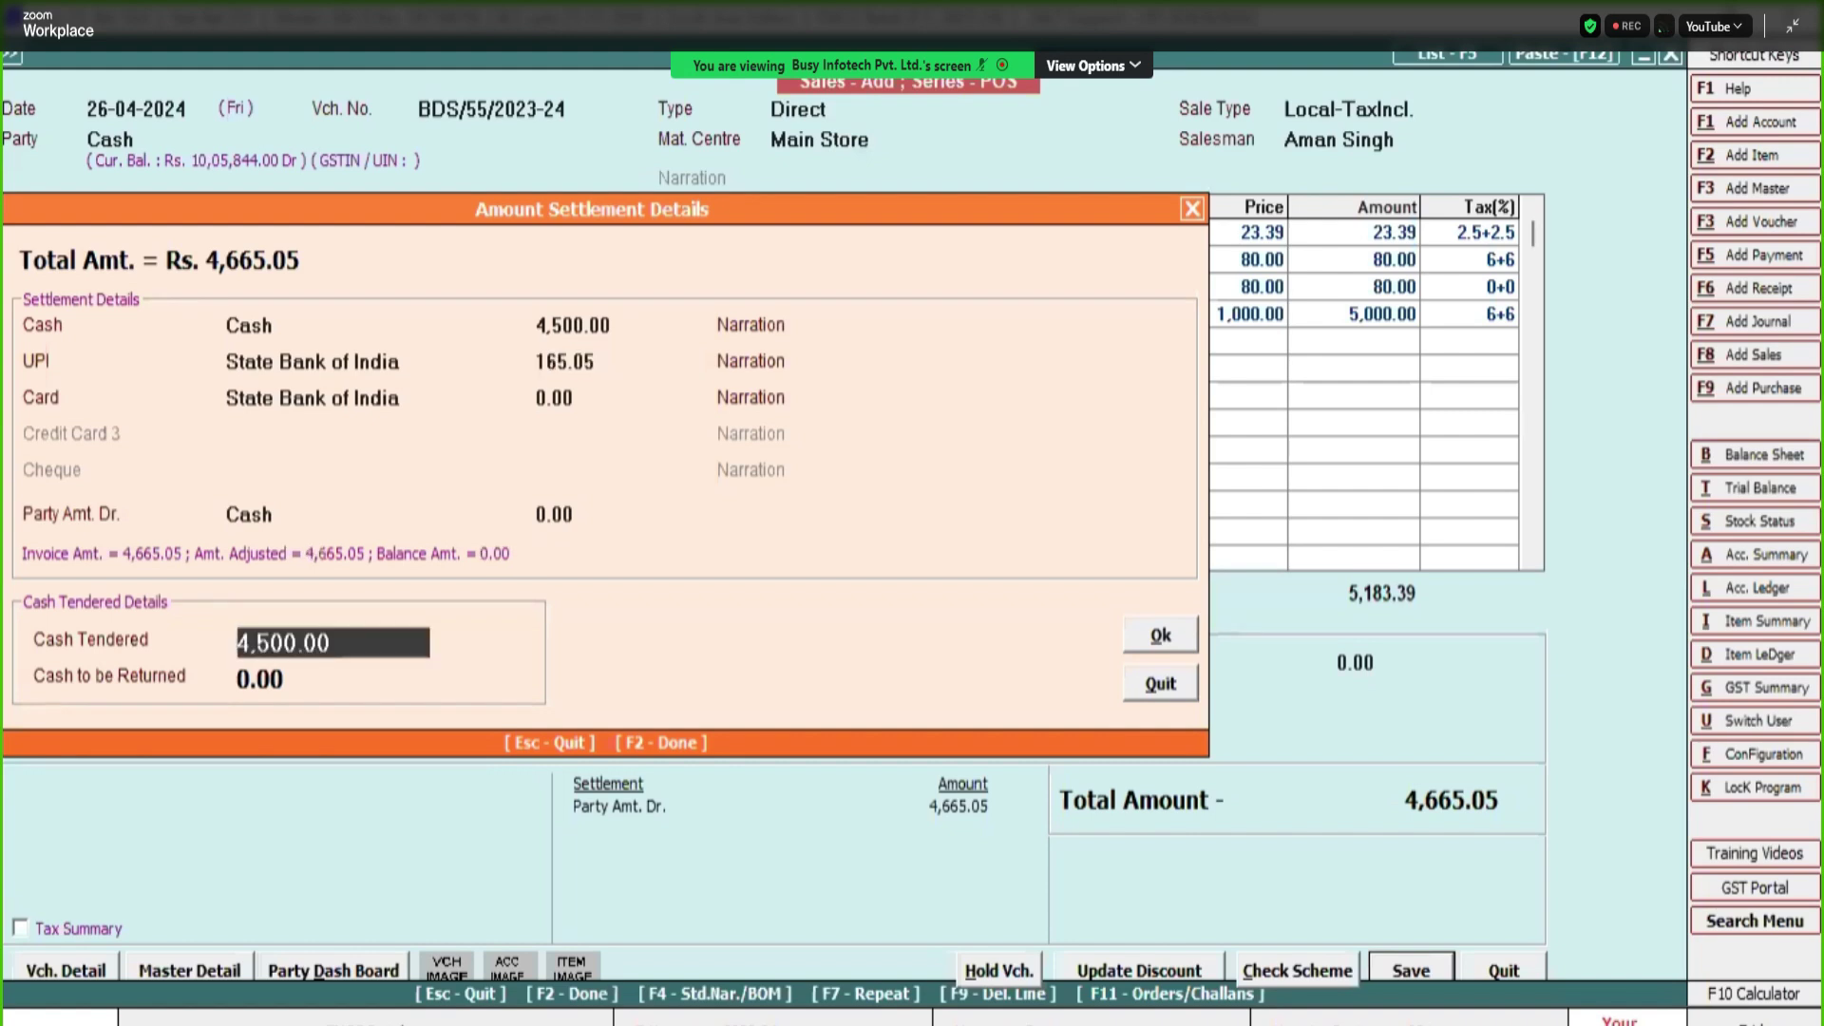
text(5000)
key(Return)
key(Escape)
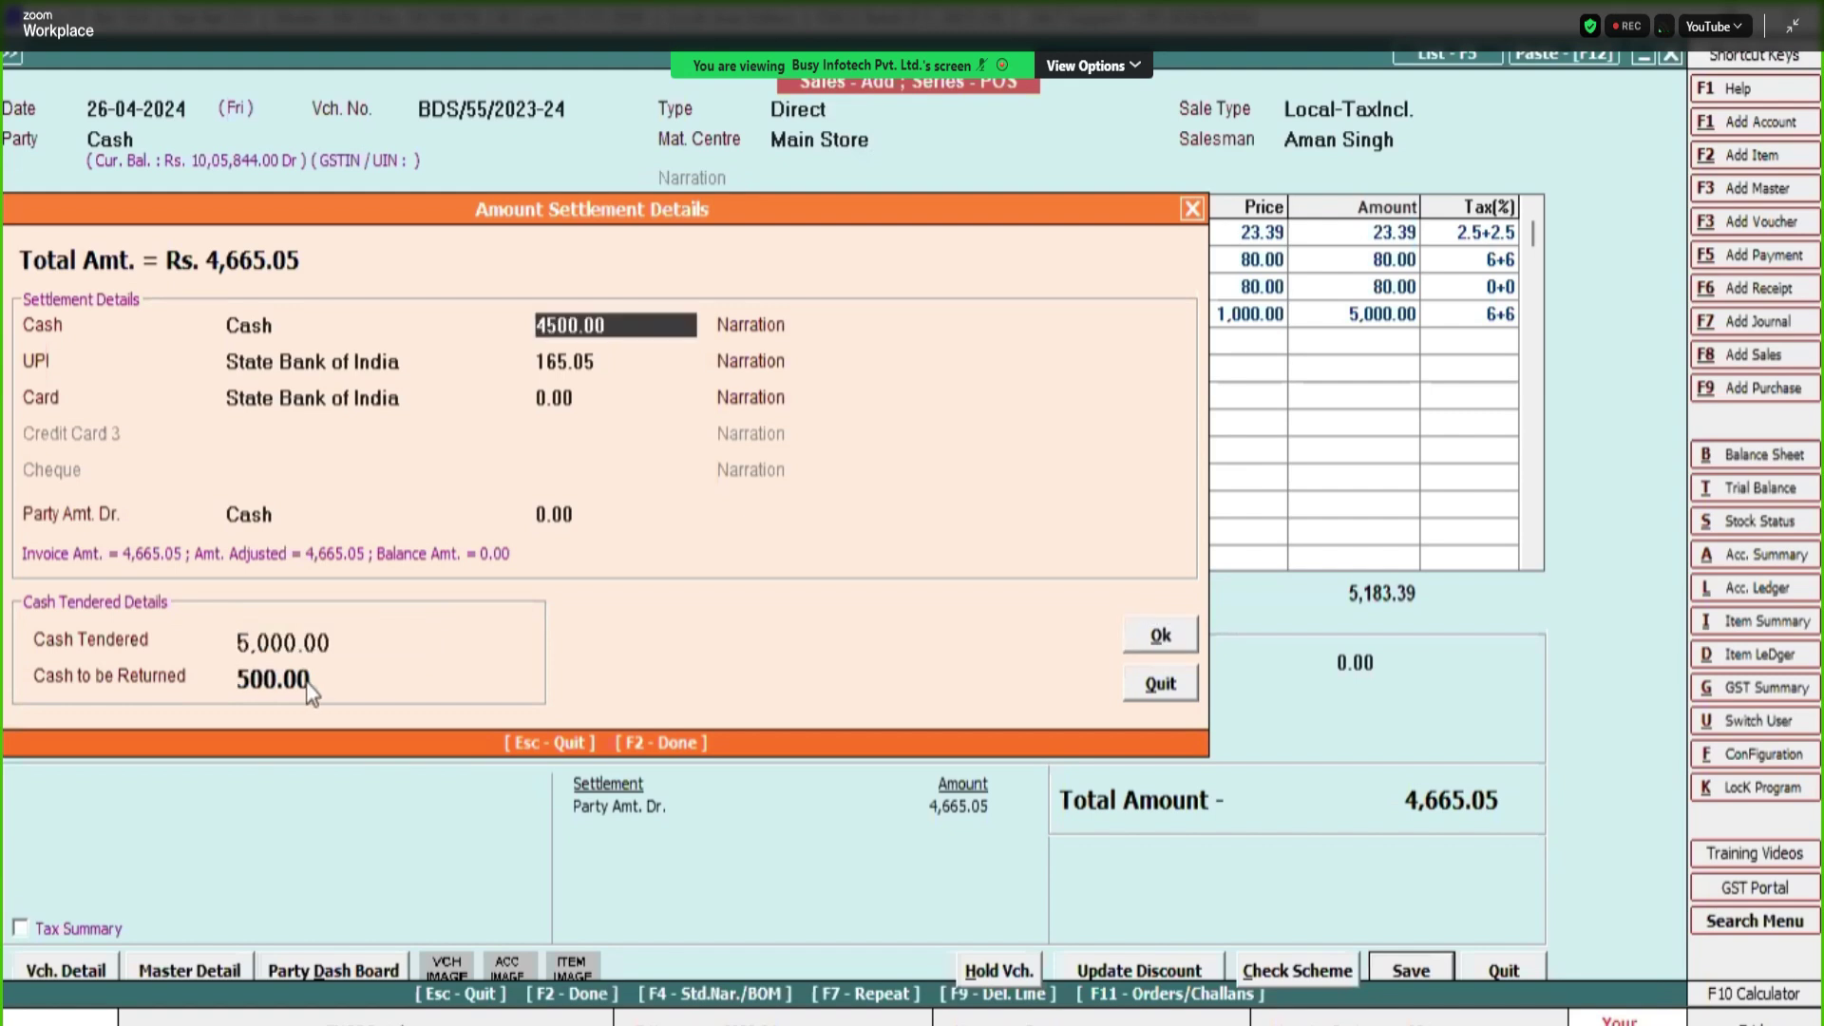
click(1160, 639)
Step: Acknowledge the reorder level warning and dismiss the could-not-save error
click(988, 642)
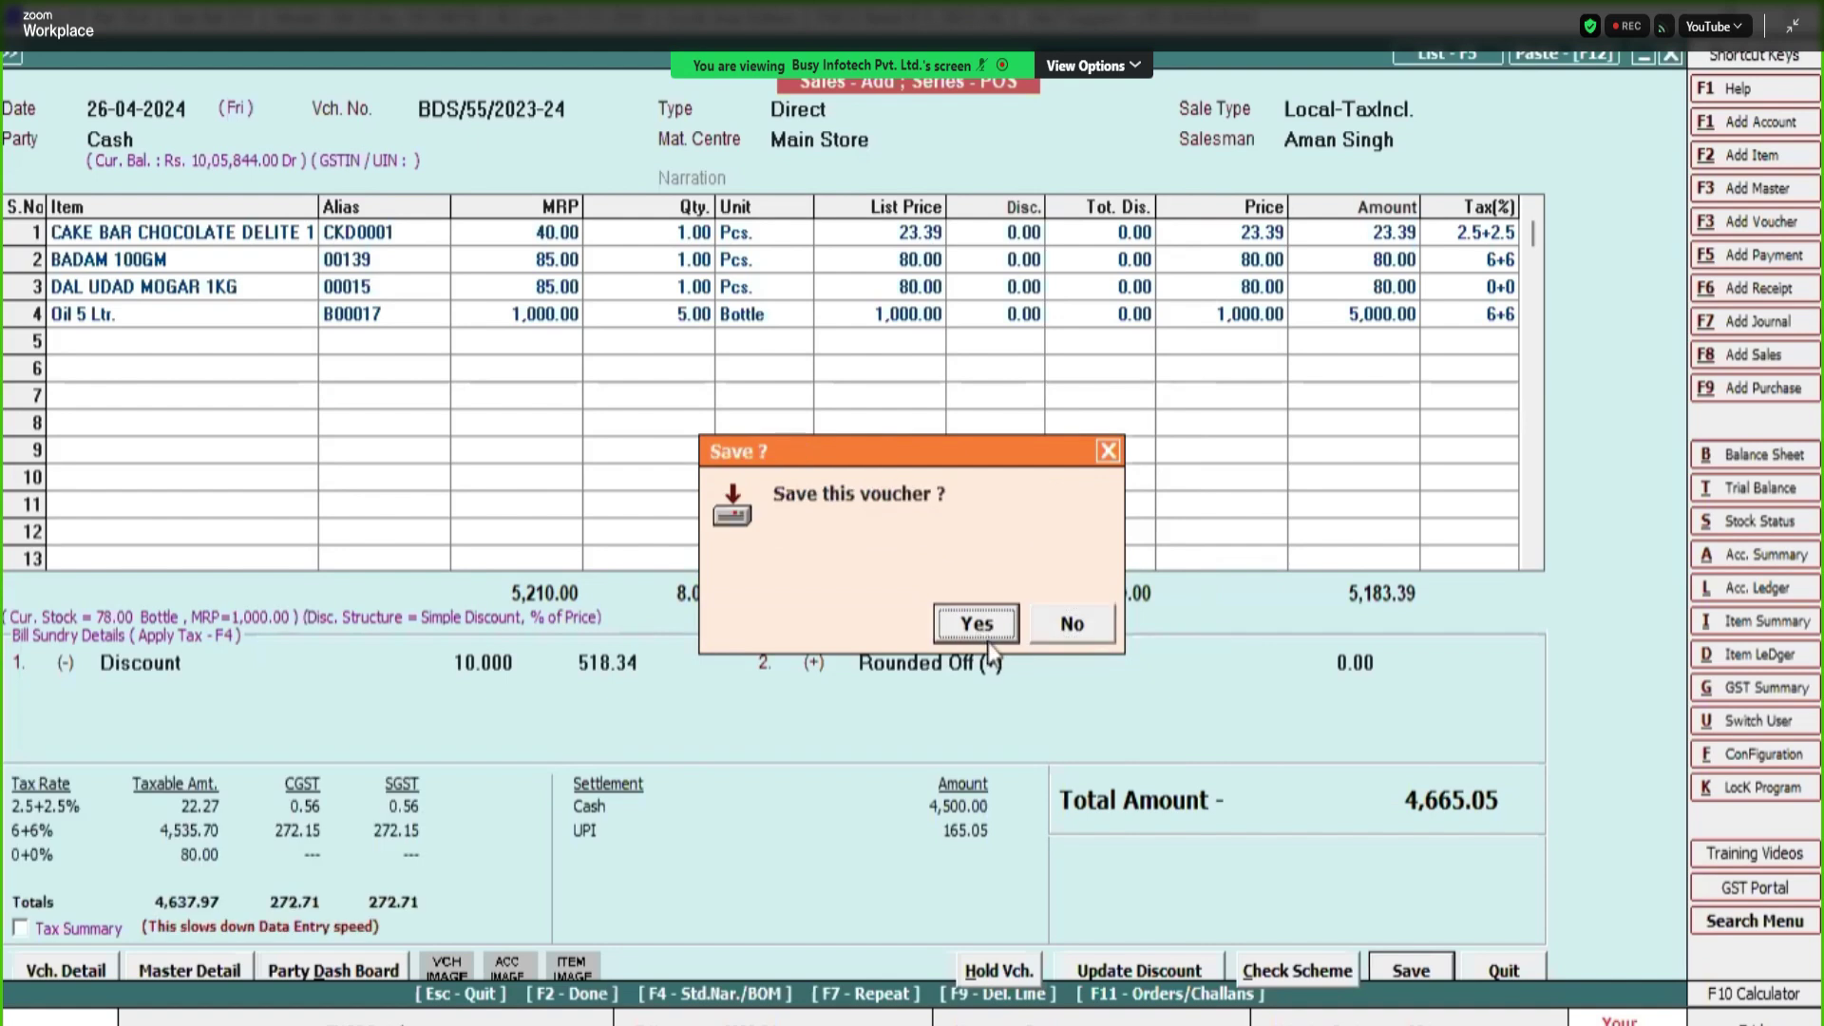
click(987, 640)
key(Return)
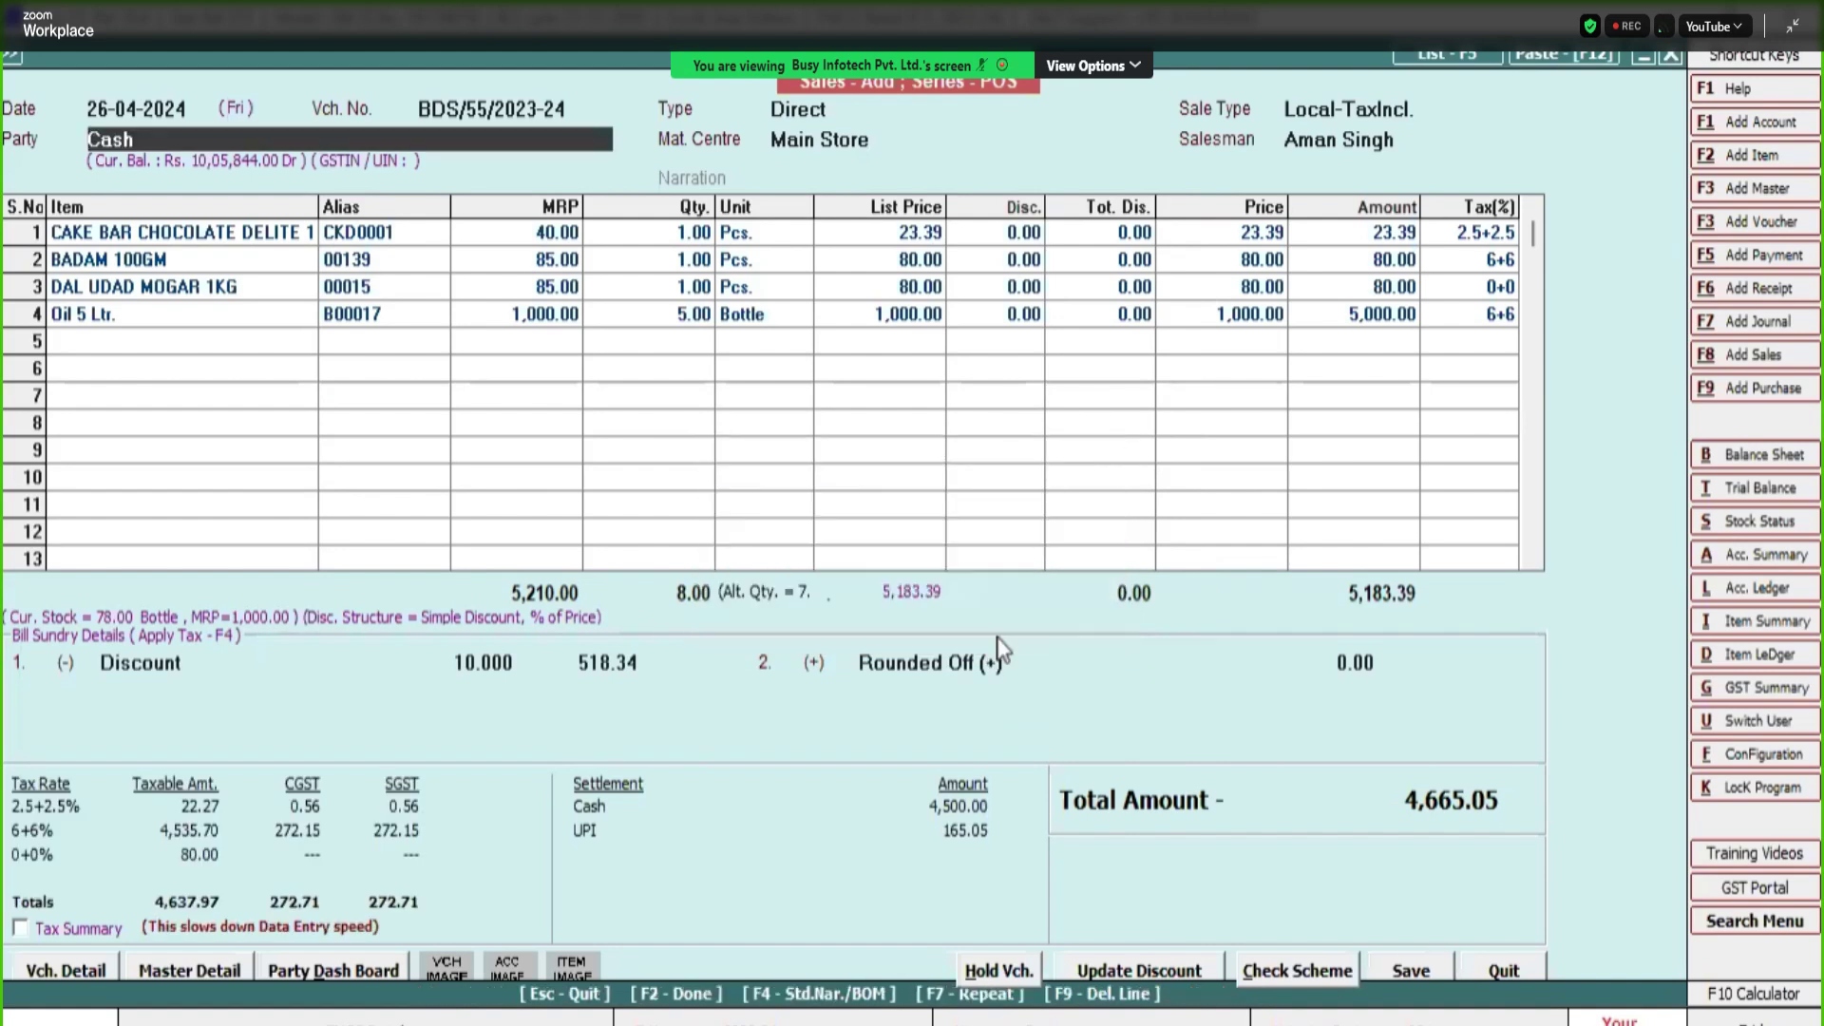
Step: Change the voucher date to 26-03-2024 and bring up the scheme selection
click(139, 104)
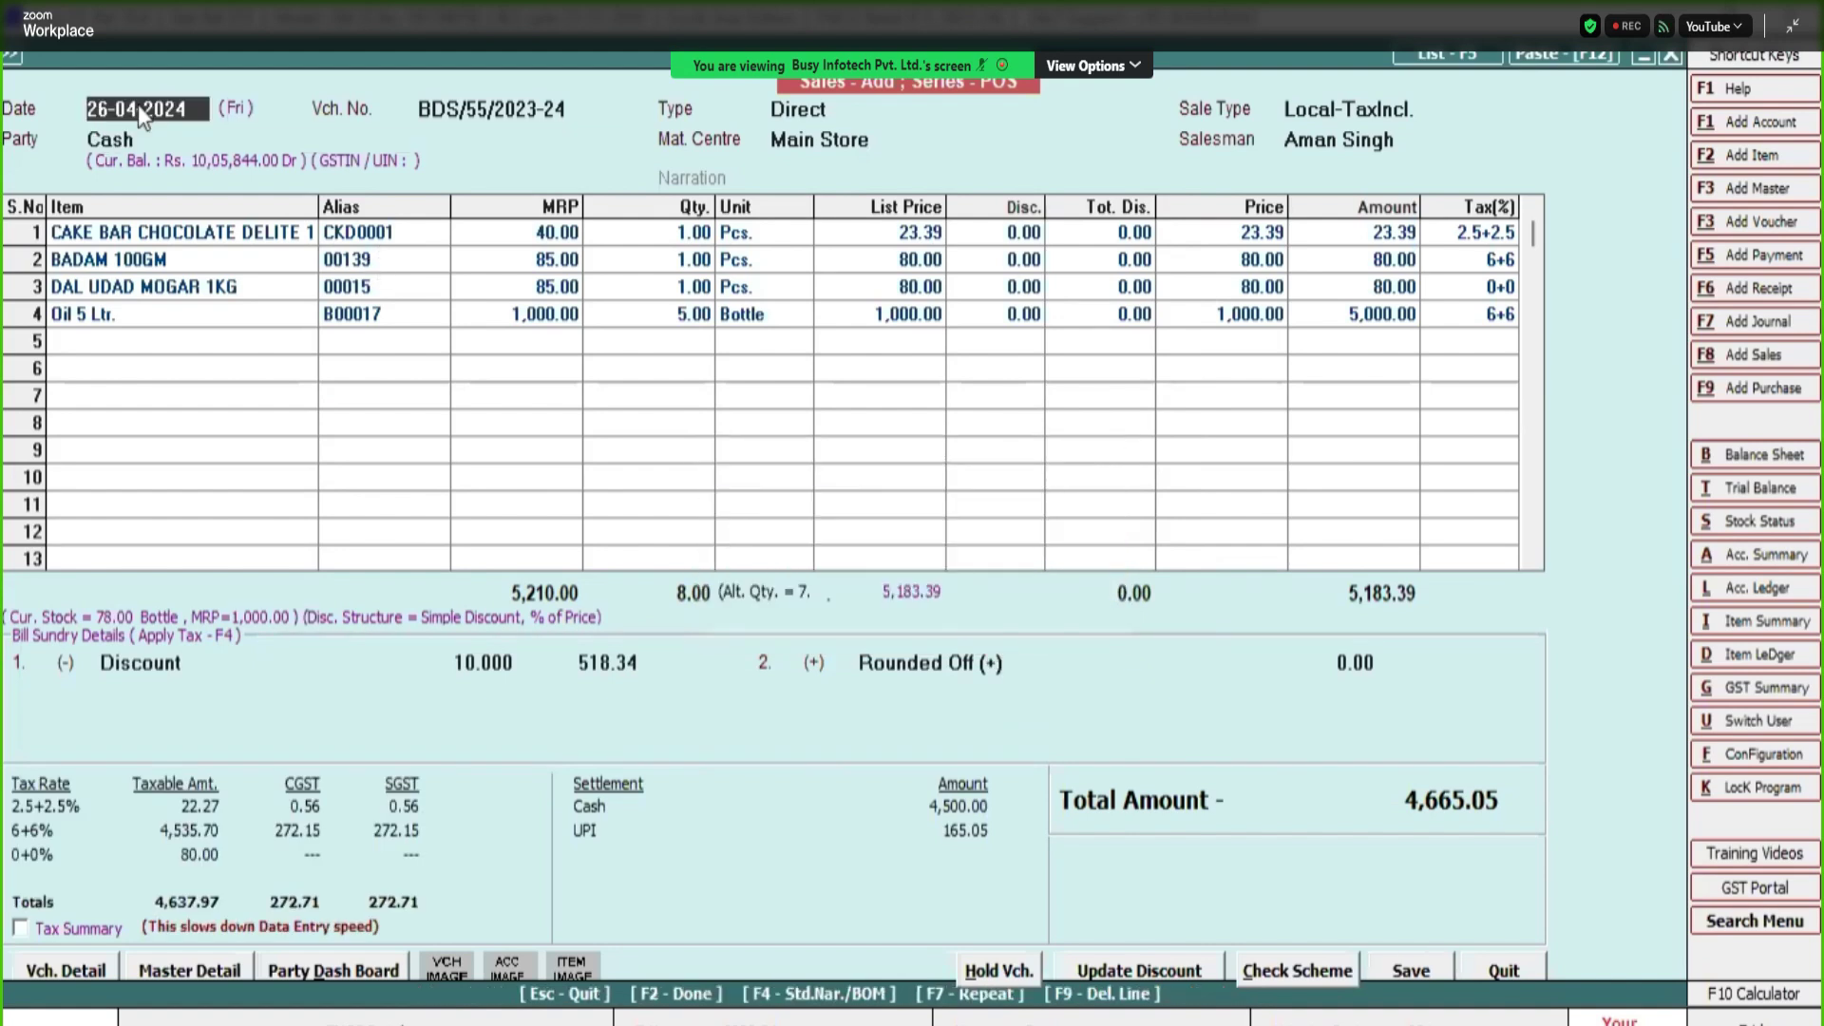
text(26-03-2024)
key(Return)
key(Return)
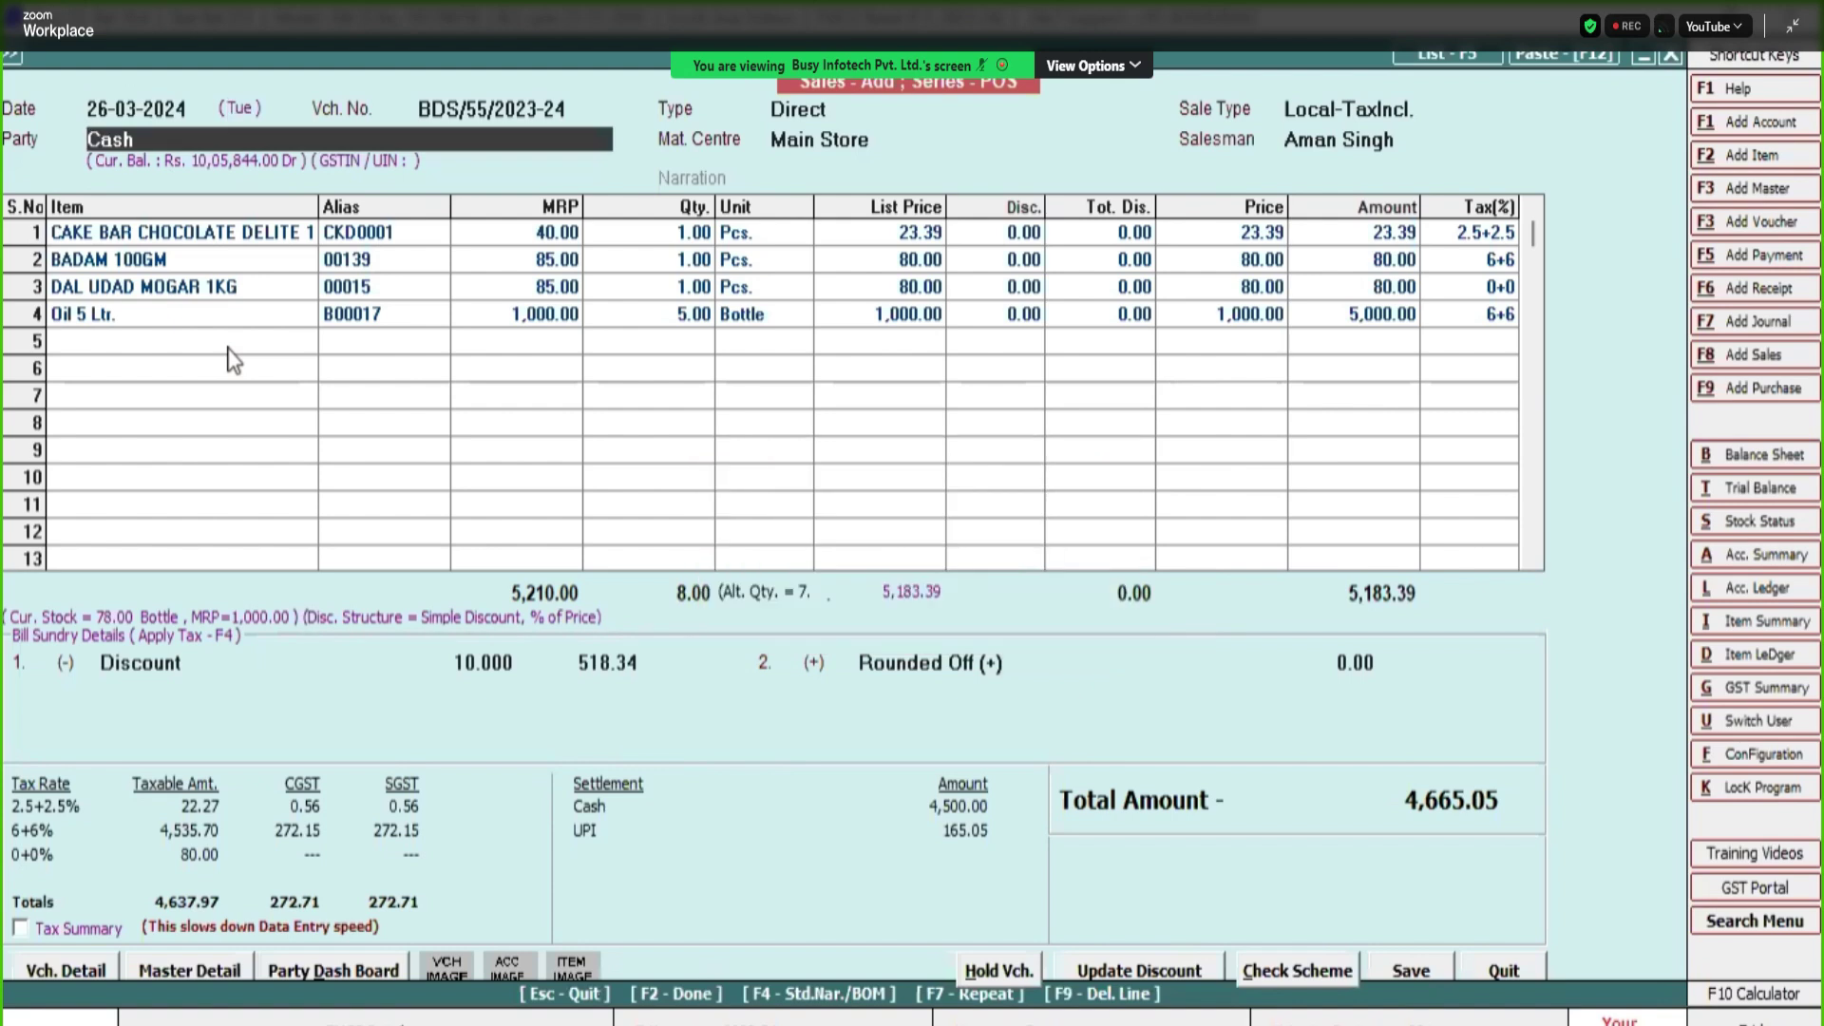
key(Return)
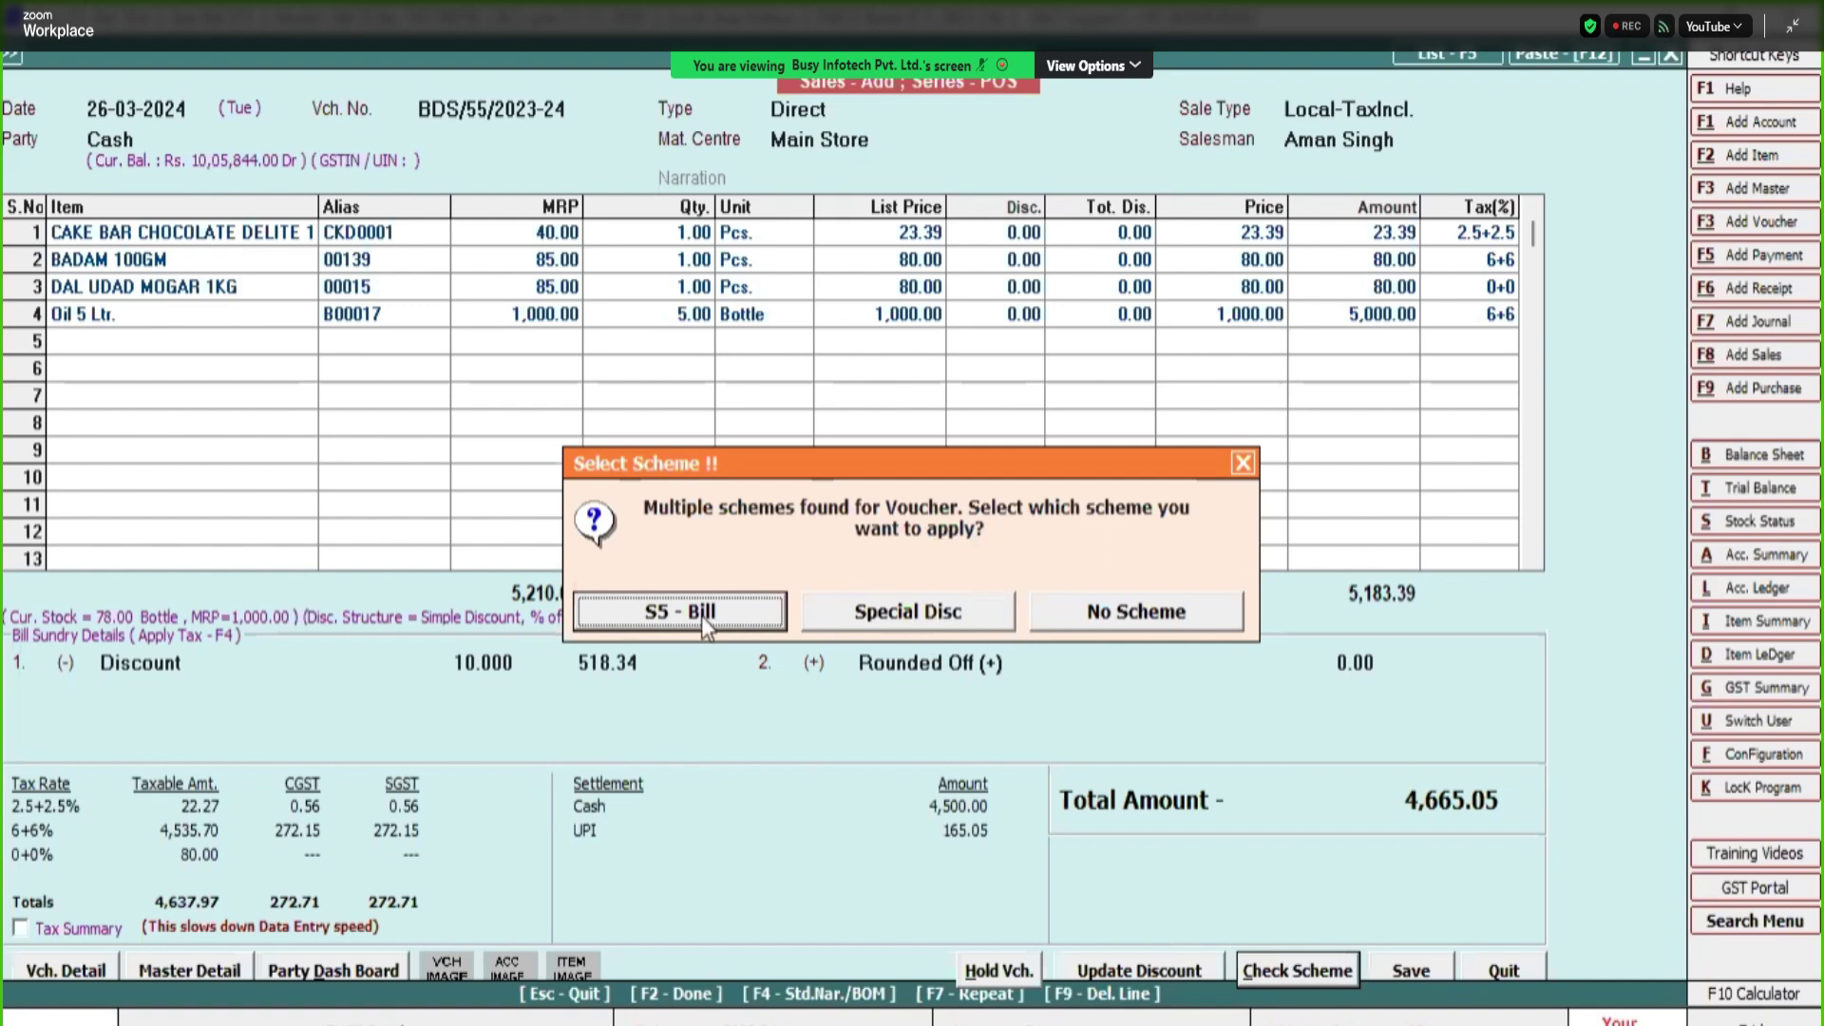
Step: Apply the S5 - Bill scheme, confirm the cash/UPI settlement, and save despite the reorder warning
click(946, 618)
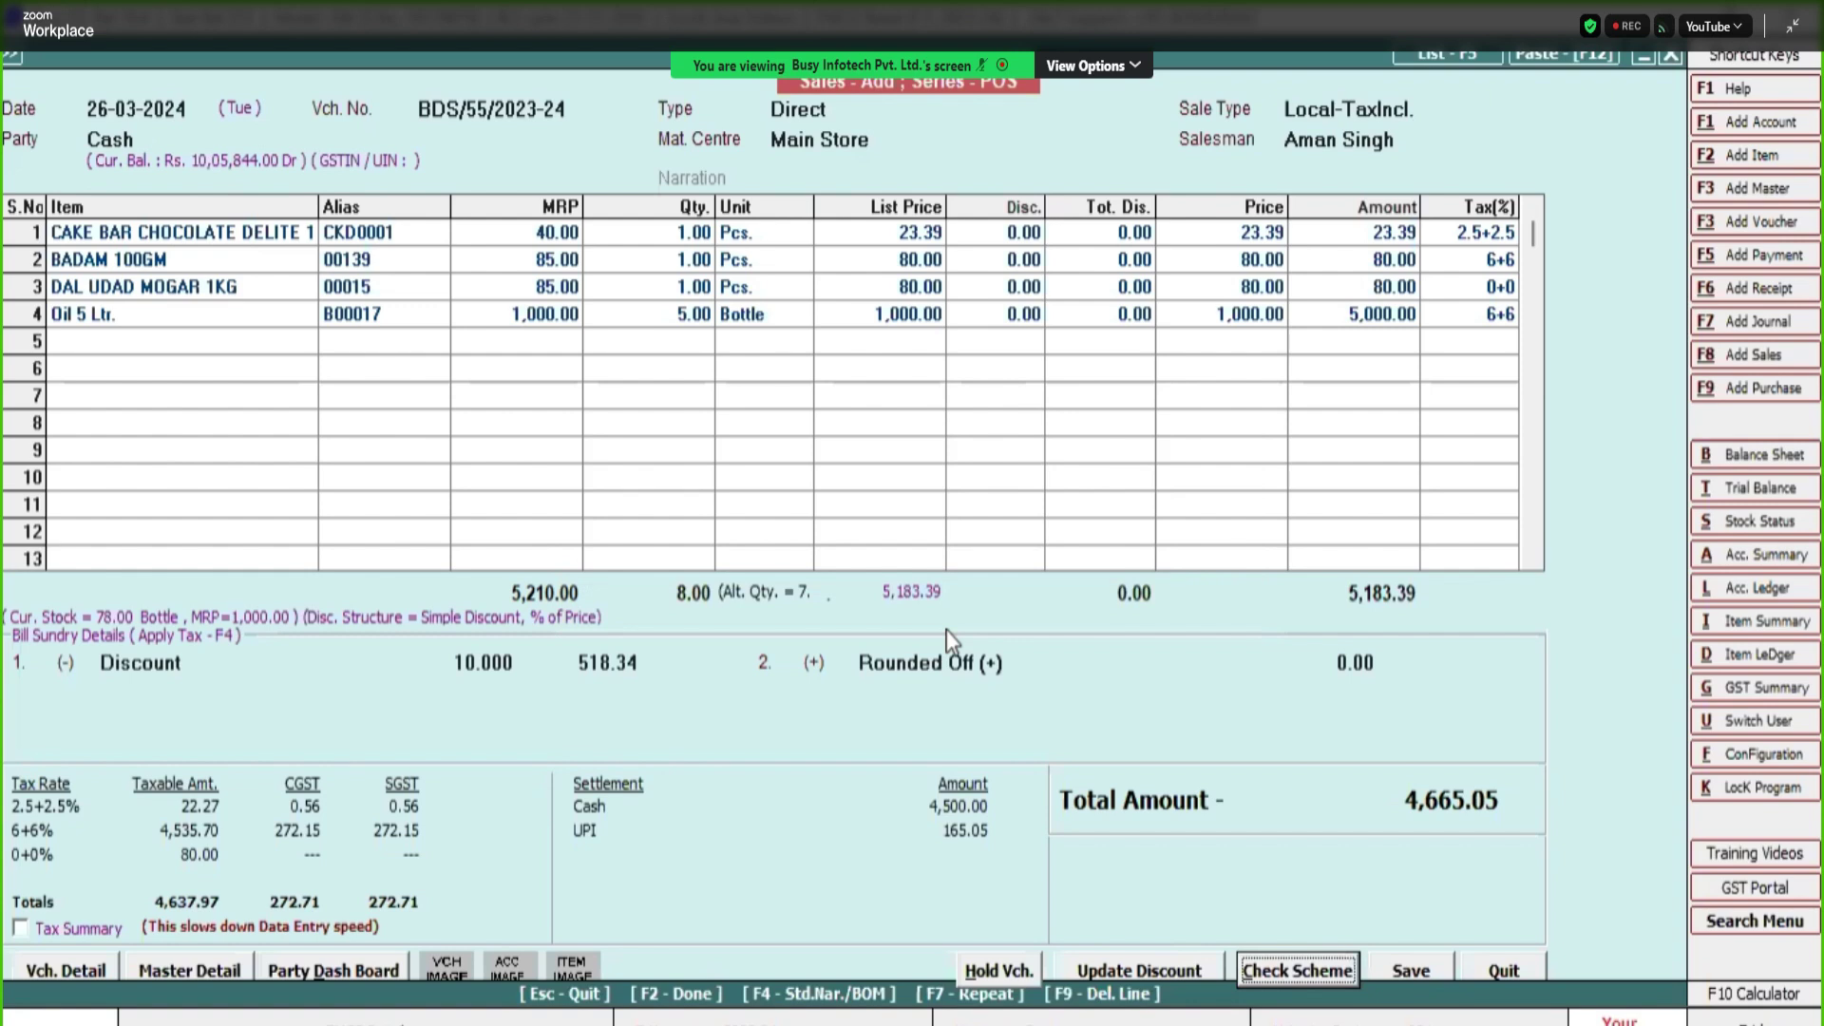
key(Return)
click(1605, 838)
click(1182, 638)
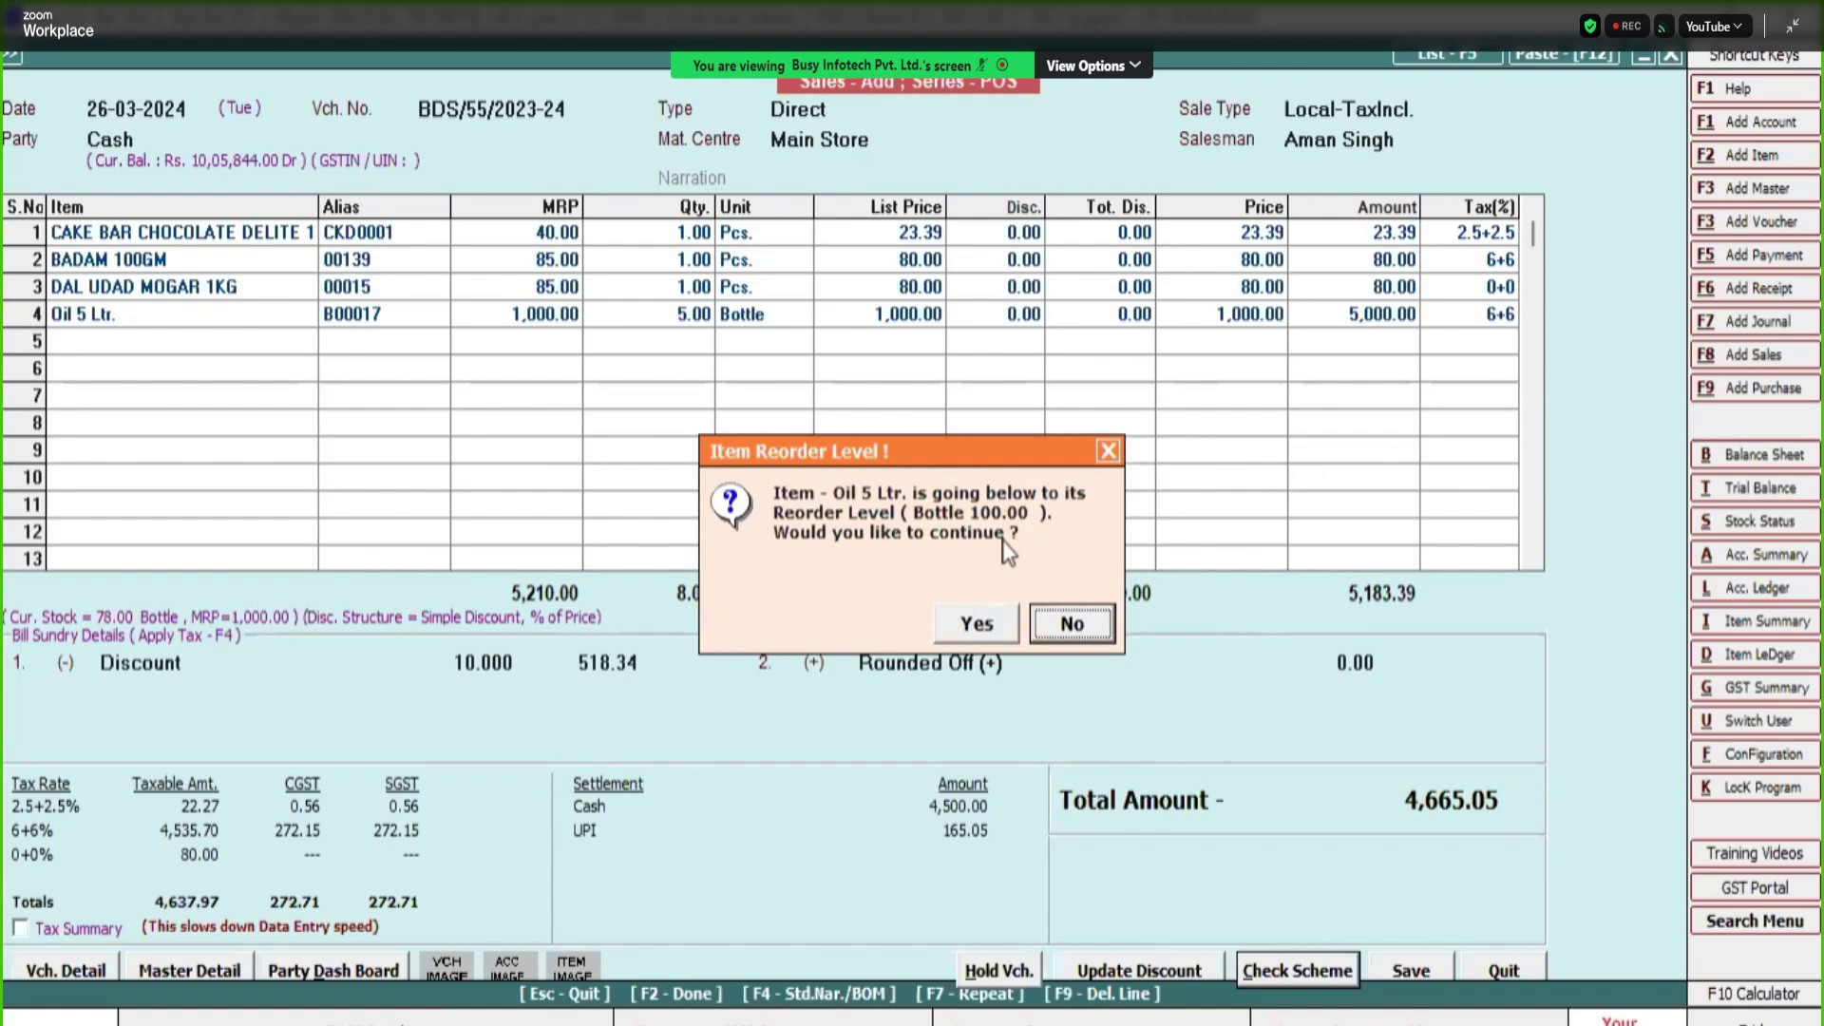
click(978, 624)
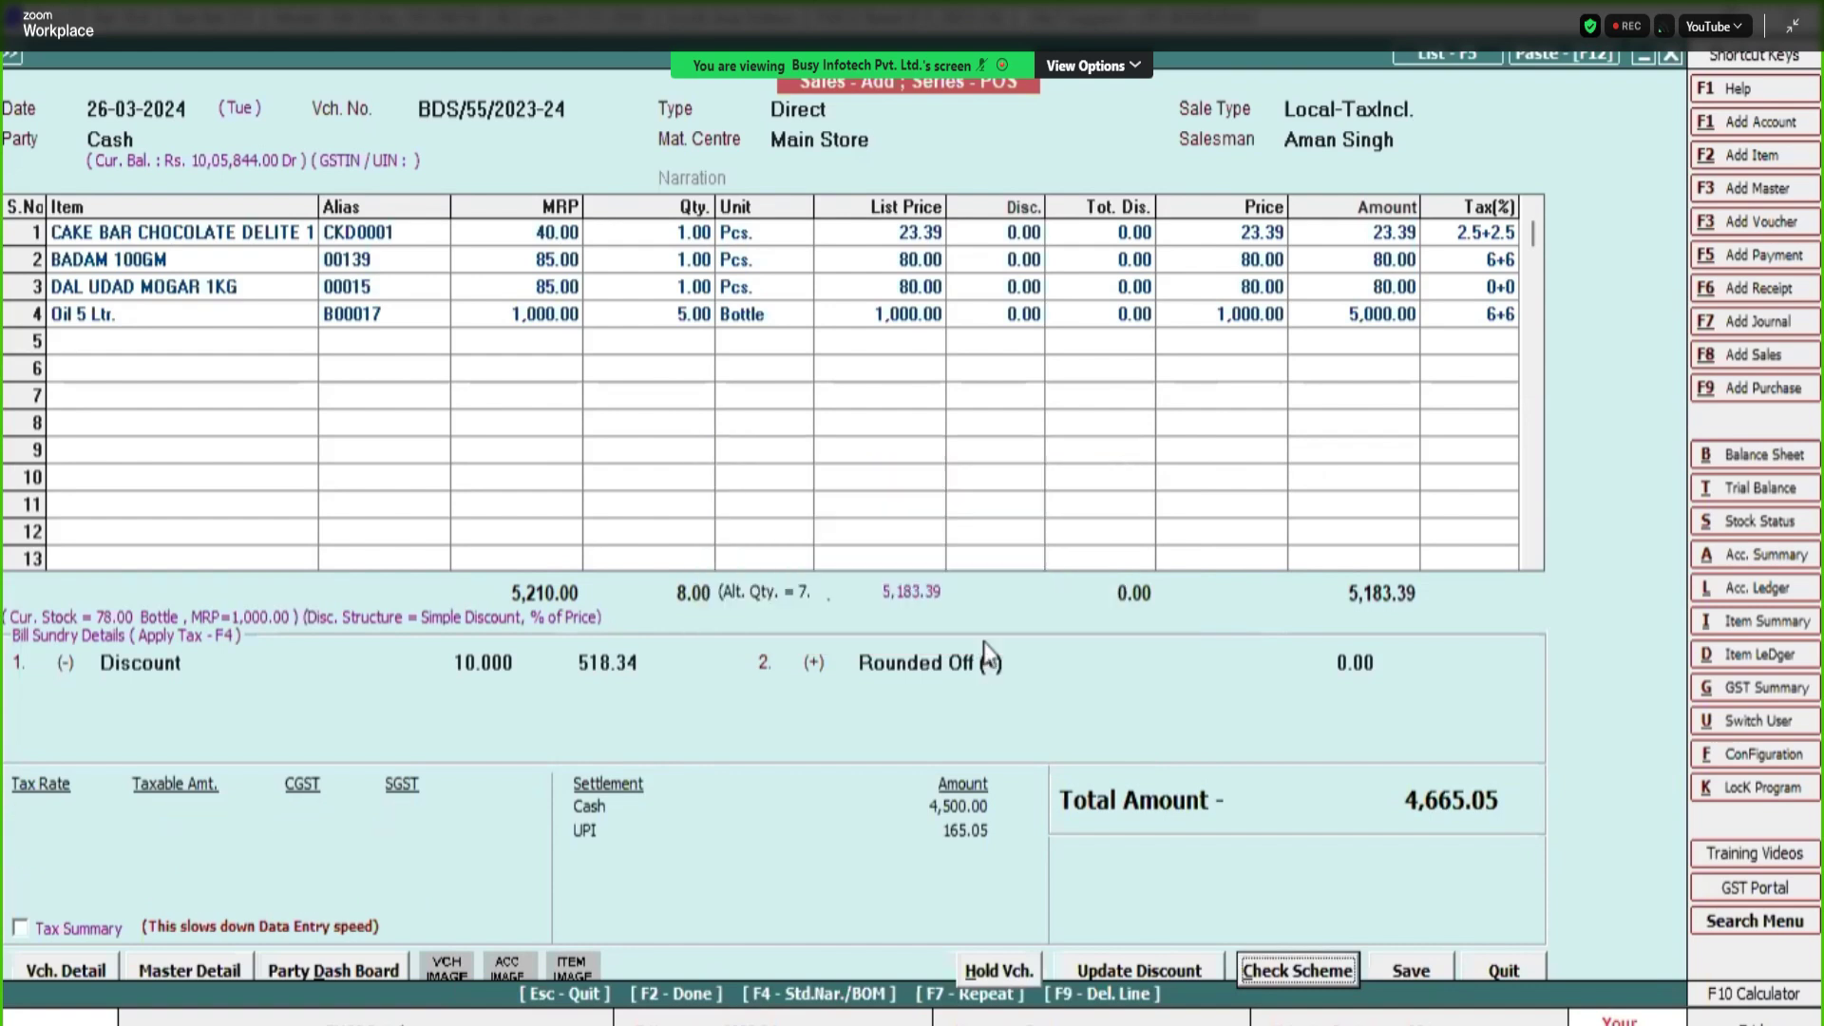
click(998, 635)
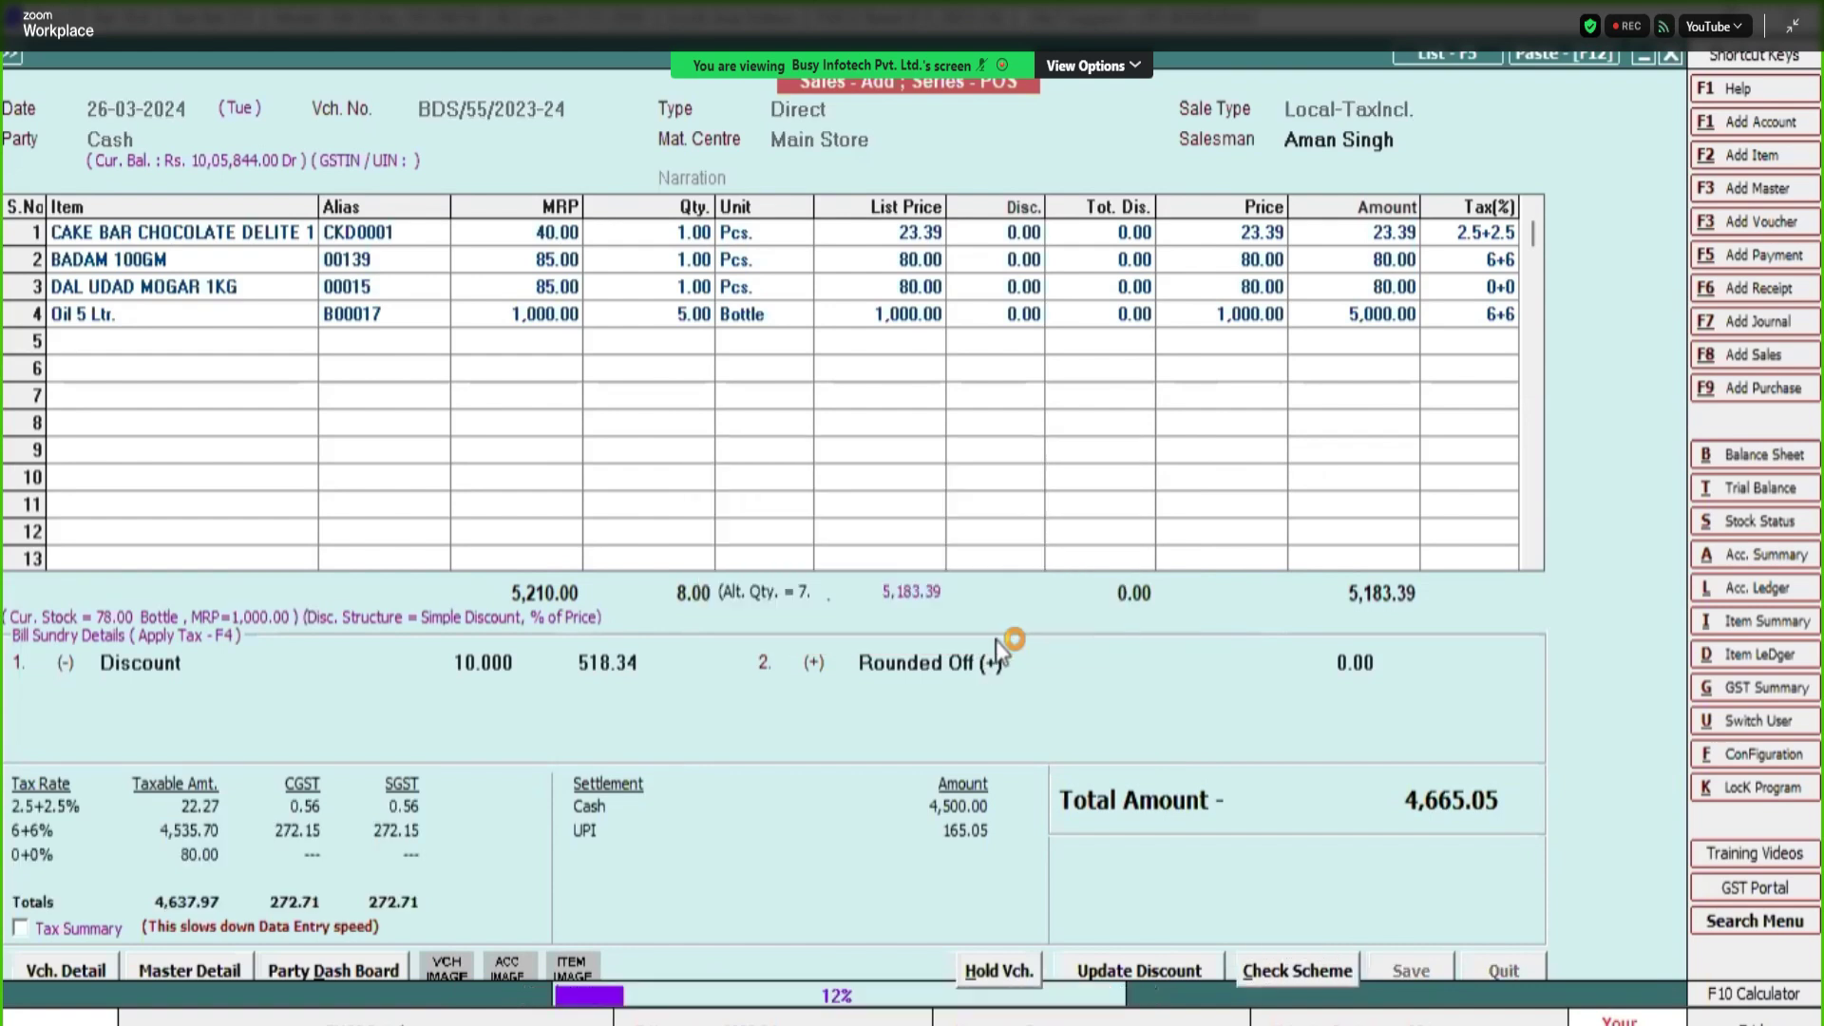
Step: Print the sale as a Slip 3 inch (GST) invoice and close the preview
click(989, 615)
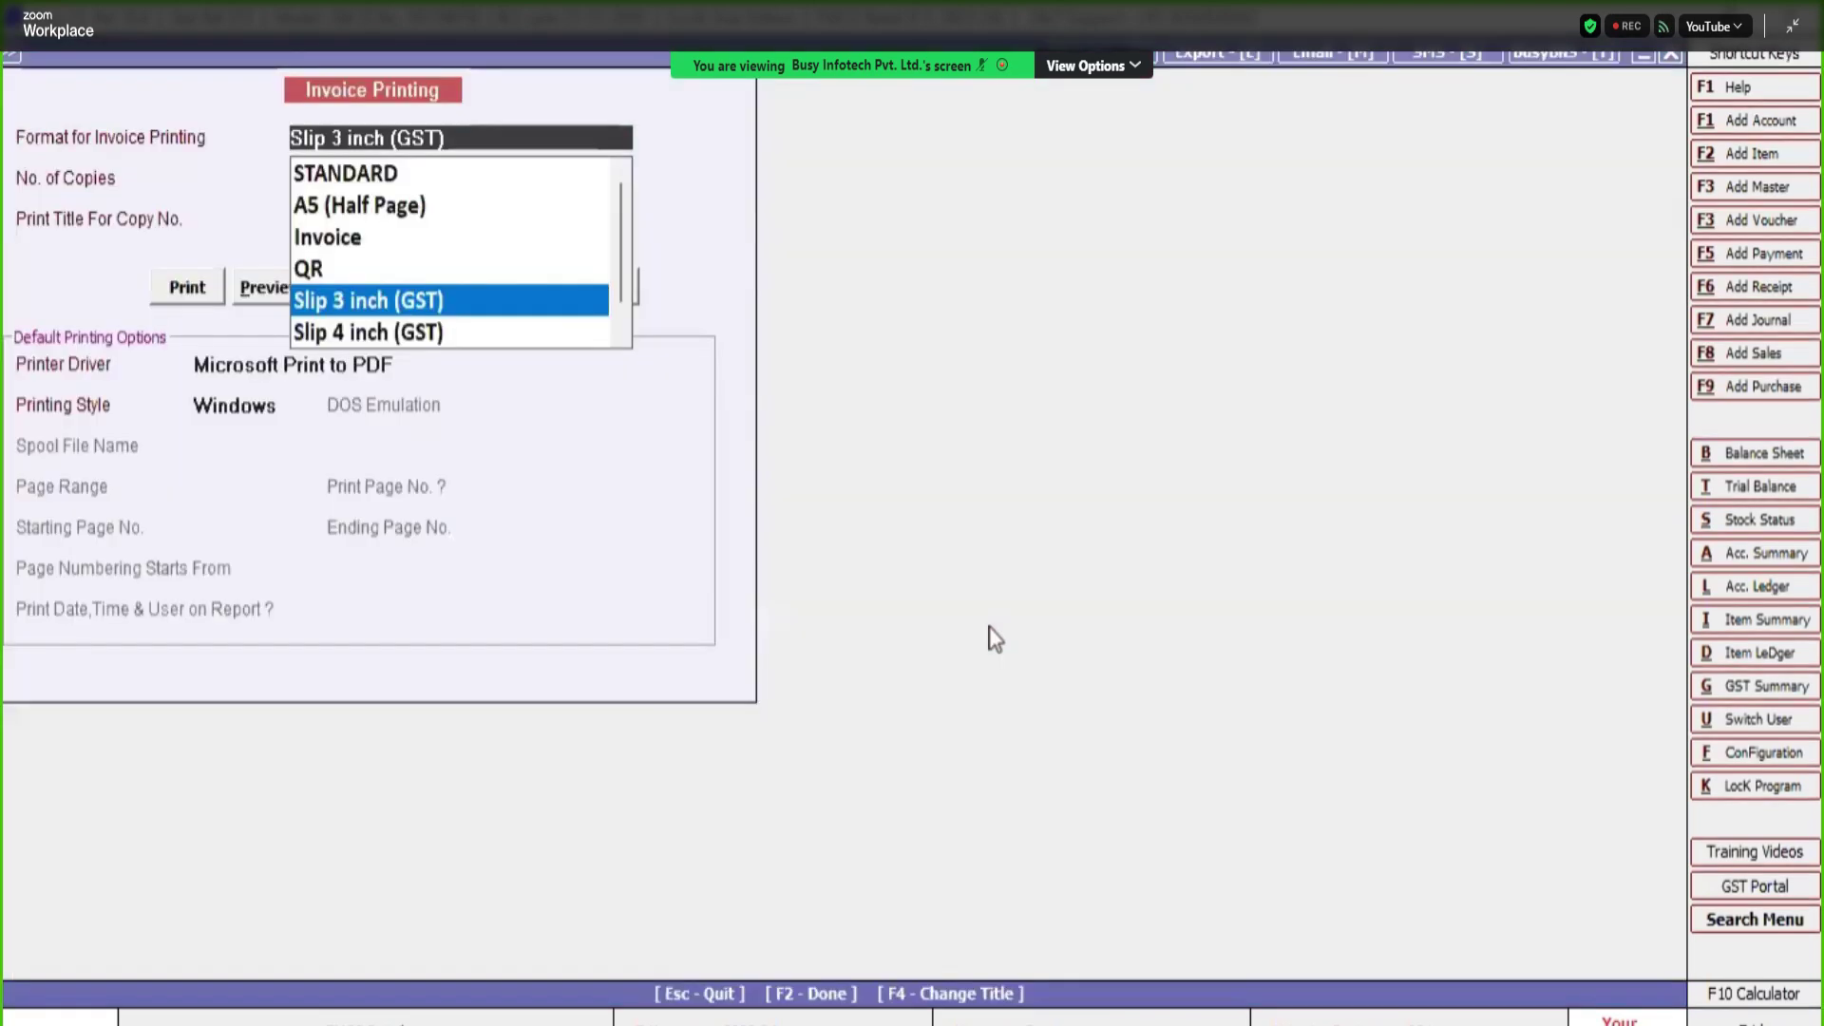
key(Return)
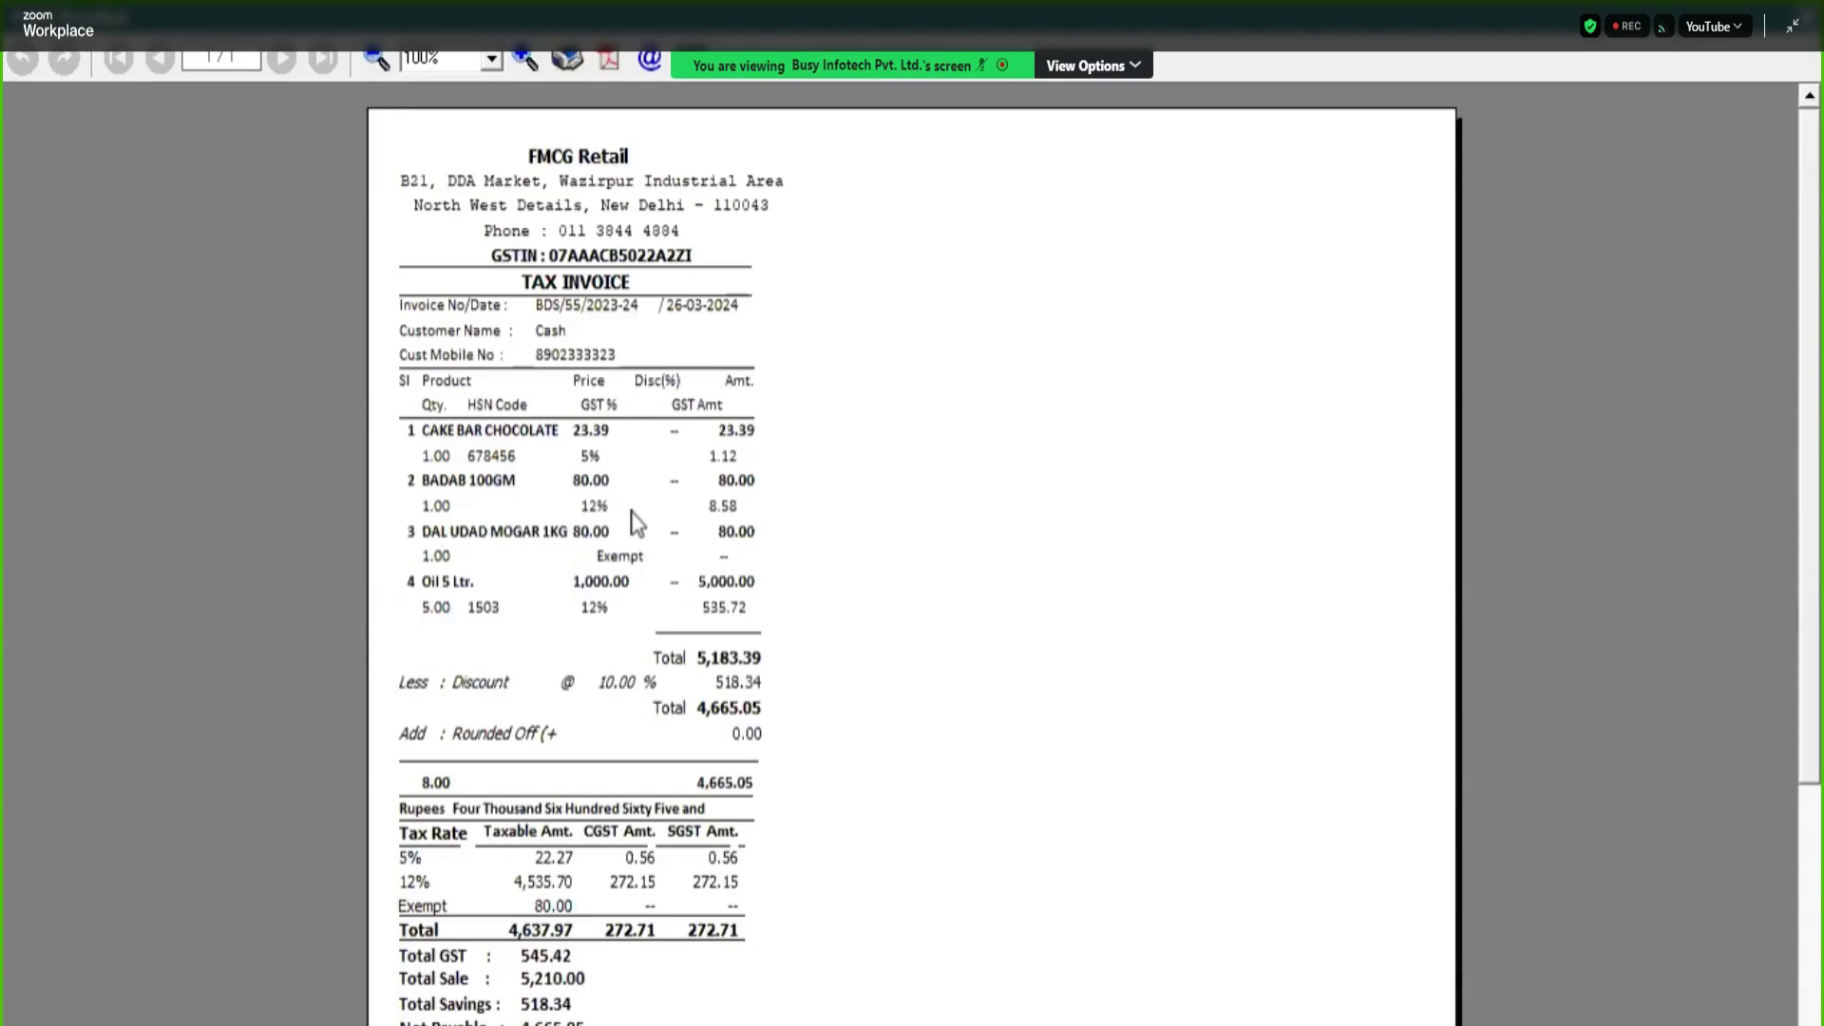
key(Escape)
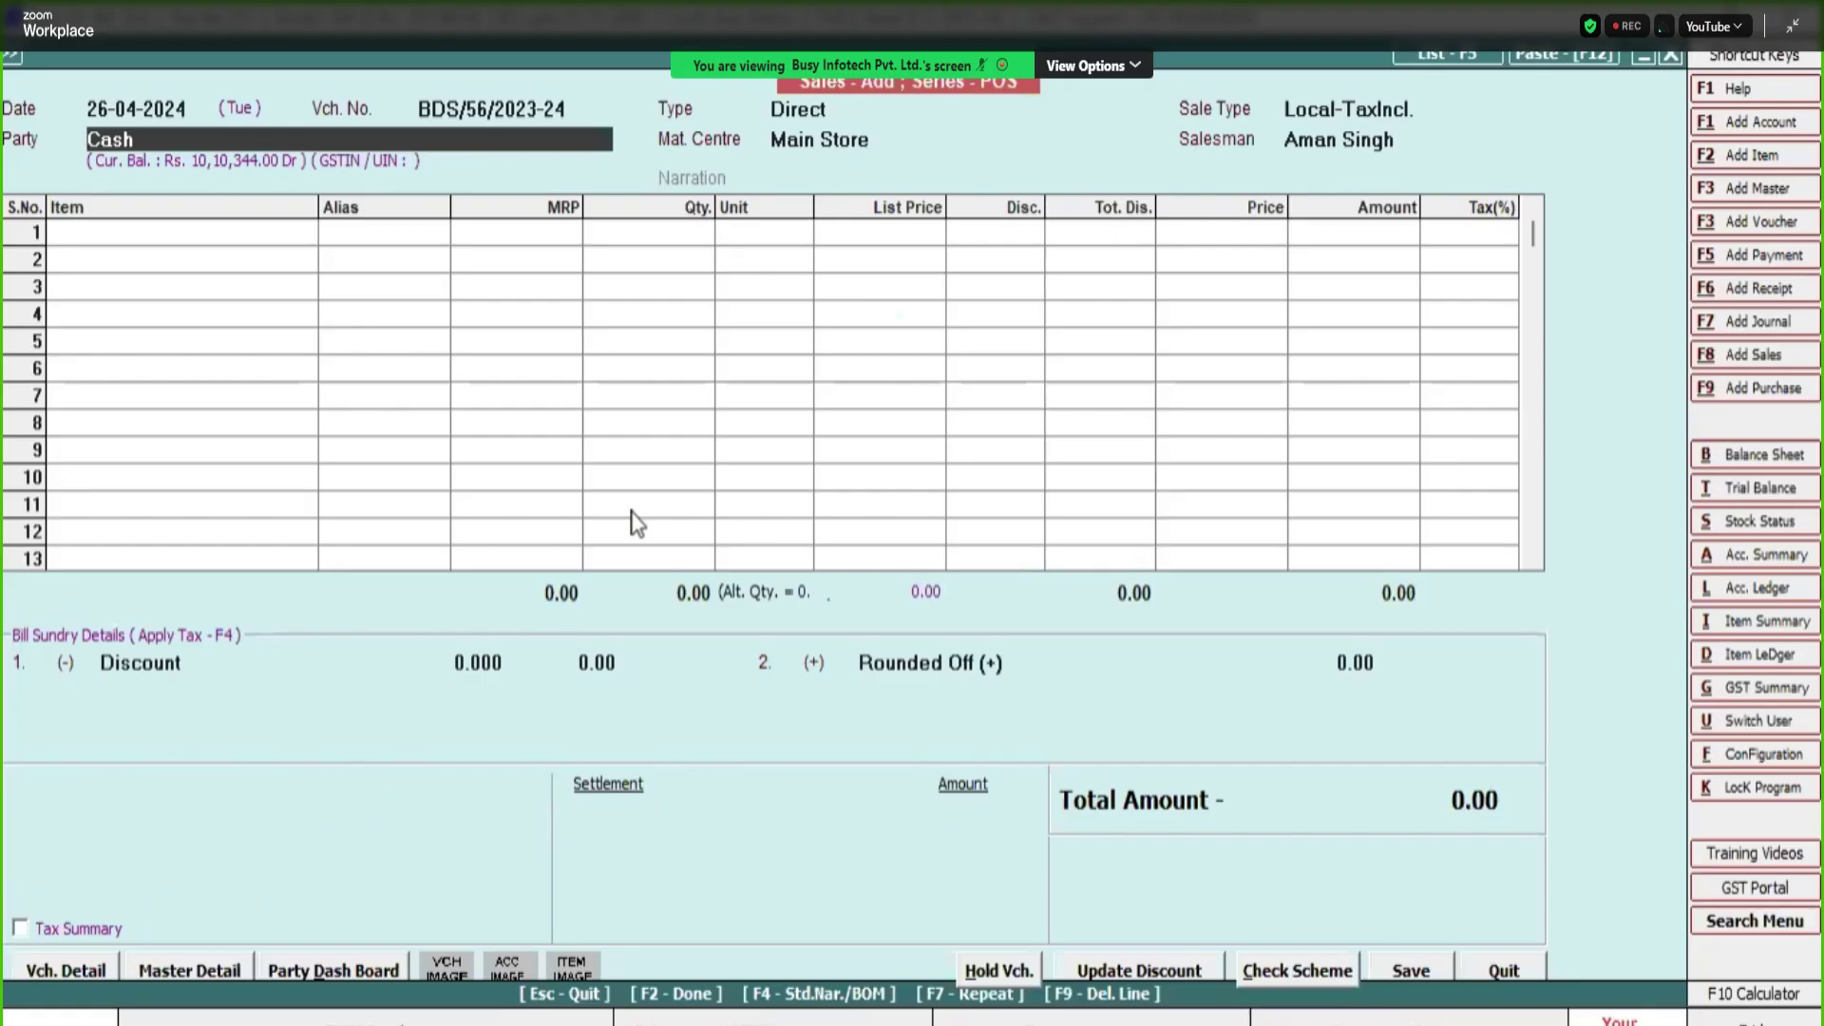
Step: Reopen saved sale BDS/55/2023-24 for modification
key(Escape)
key(Down)
key(Return)
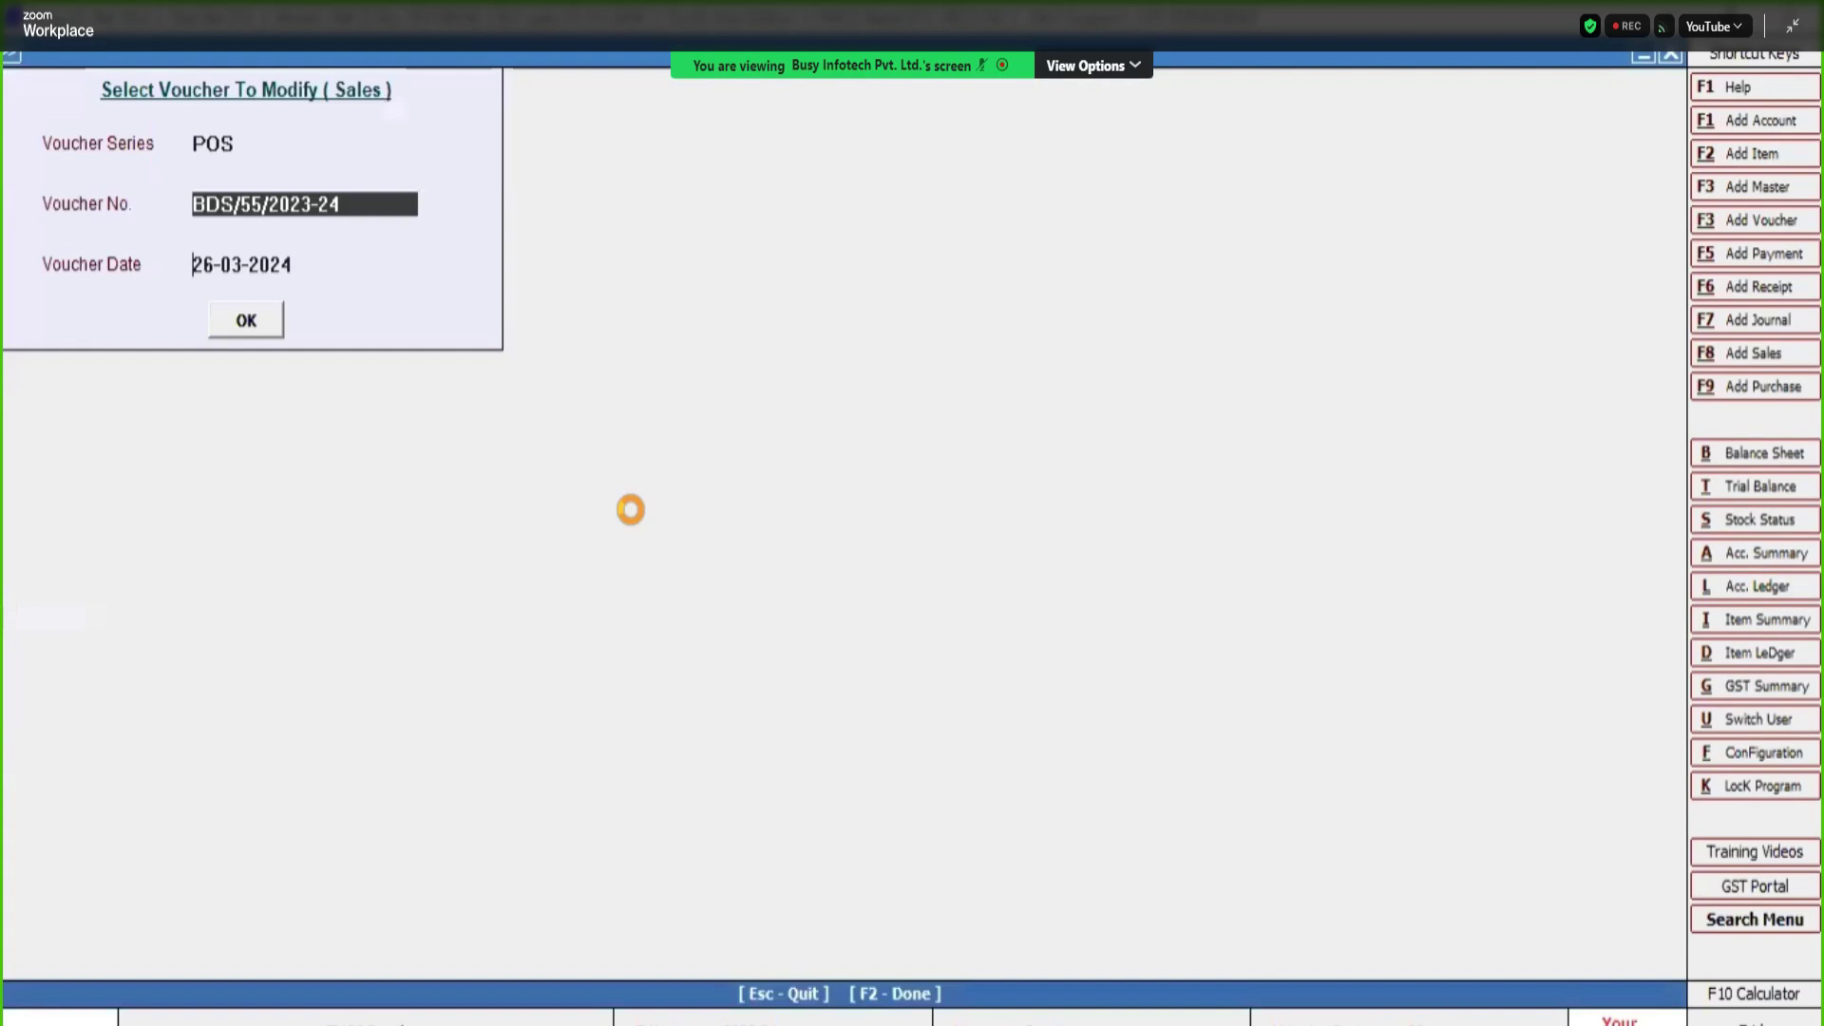
key(Return)
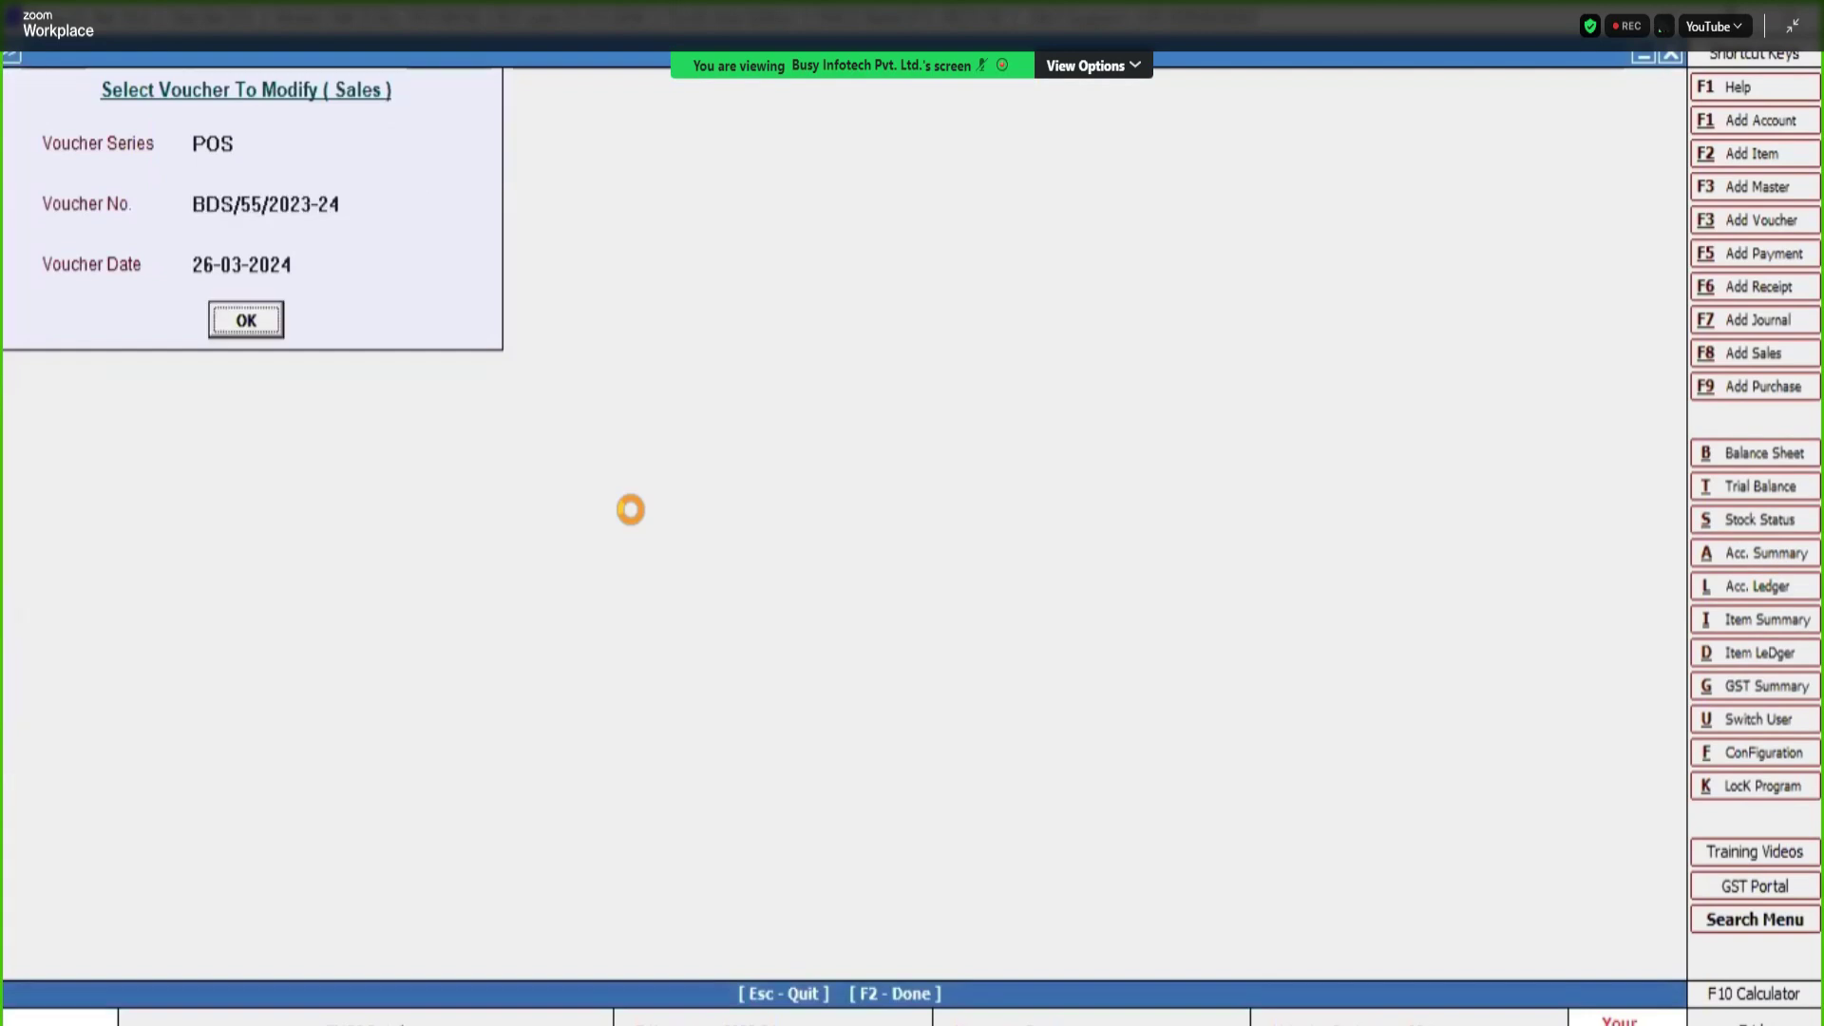
key(Return)
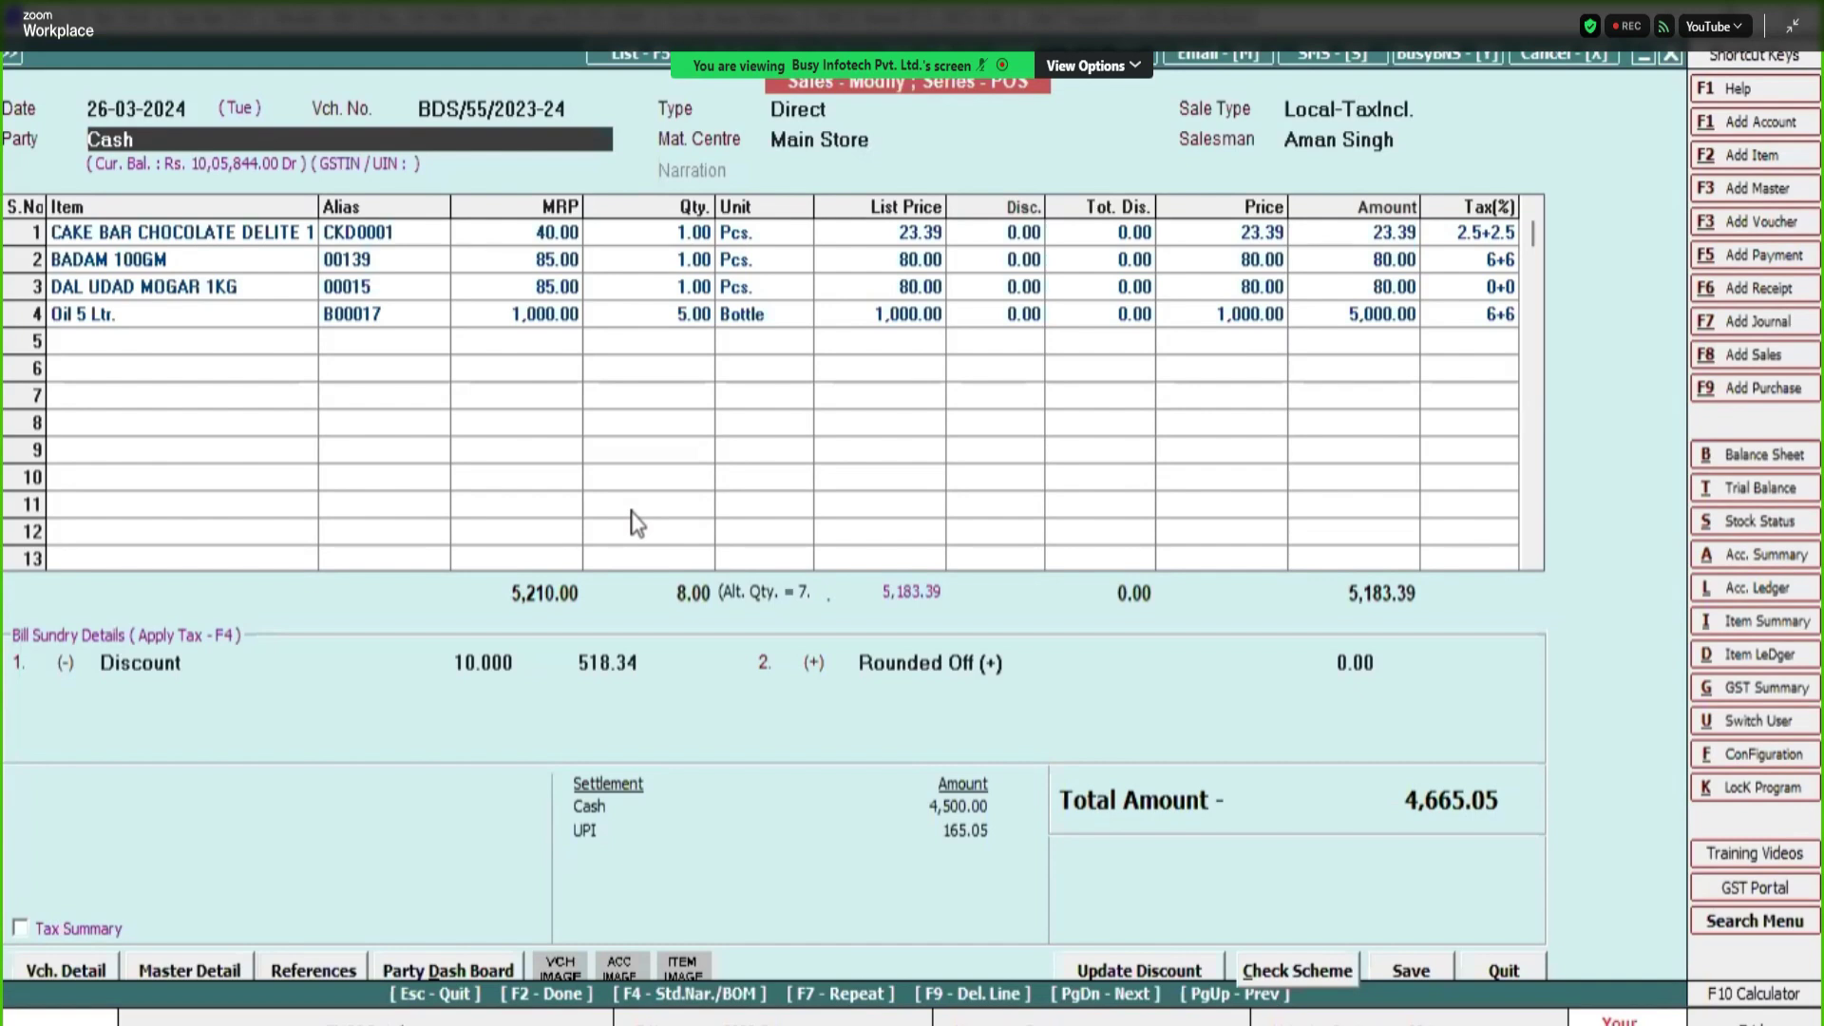
Step: Preview the invoice in the STANDARD format, scroll through it, and close it
key(alt+p)
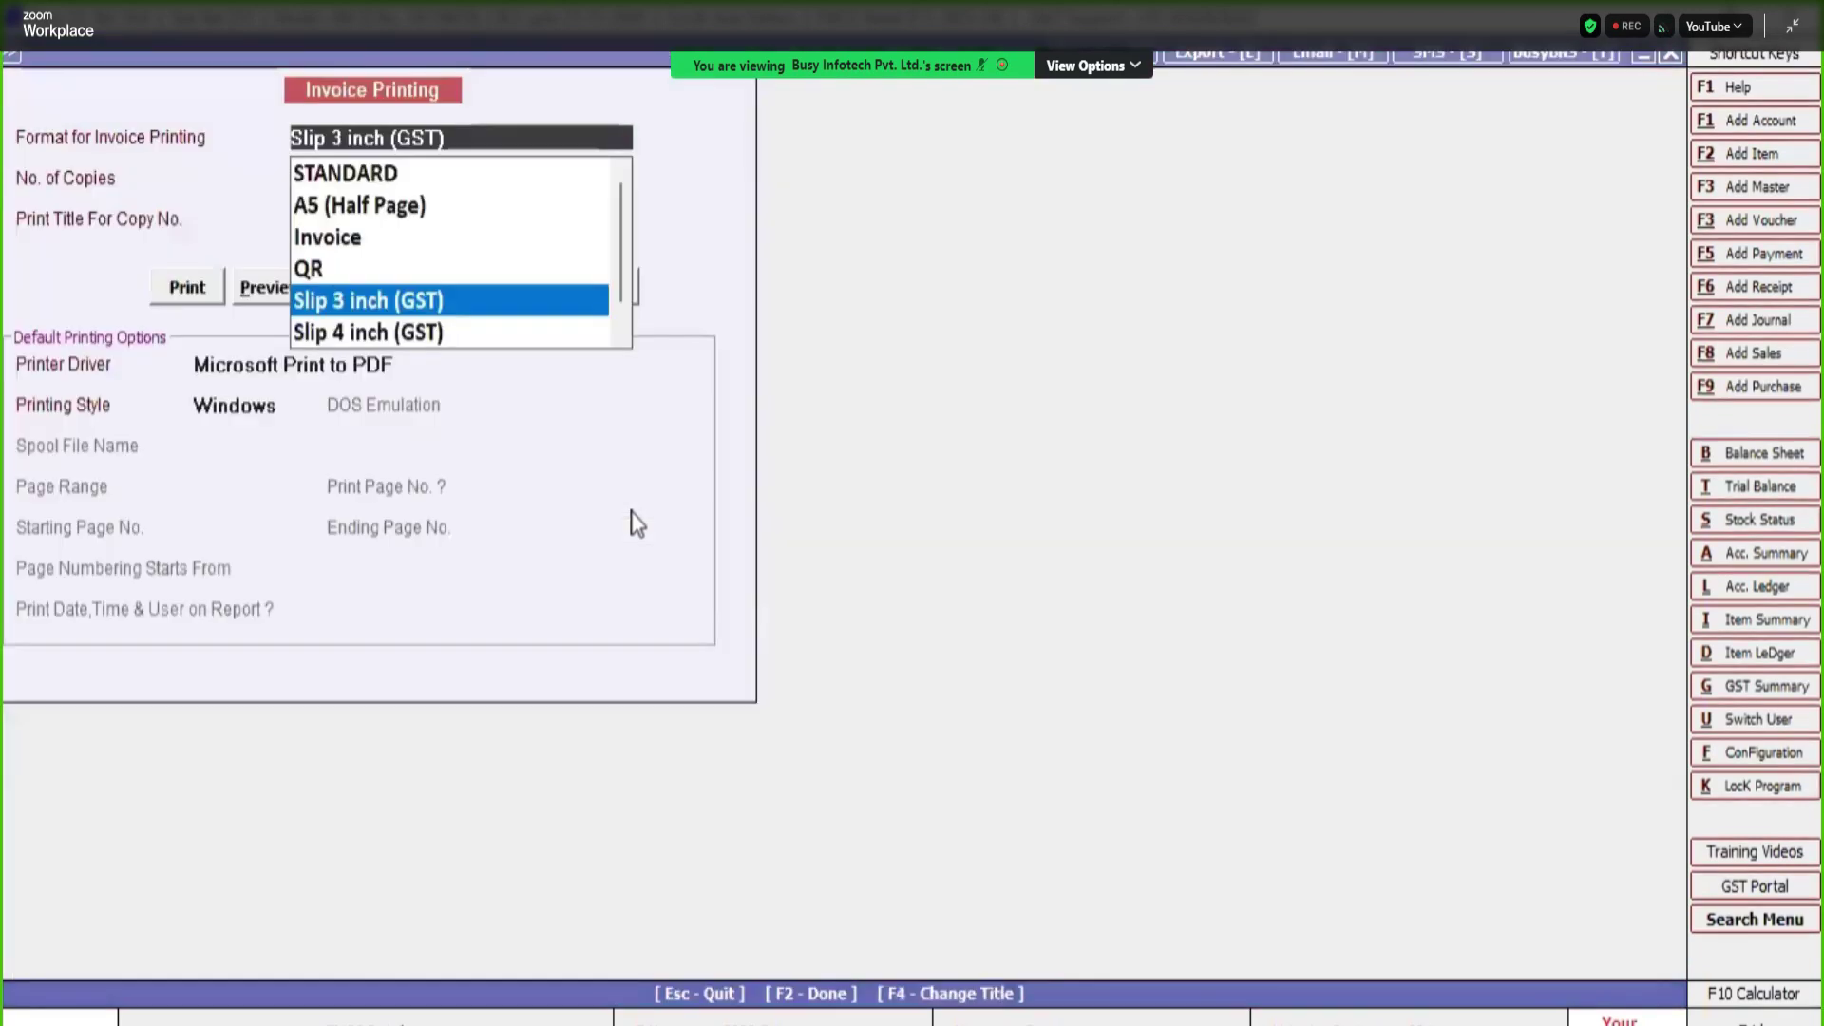
key(Up)
key(Up)
key(Up)
key(Up)
key(F2)
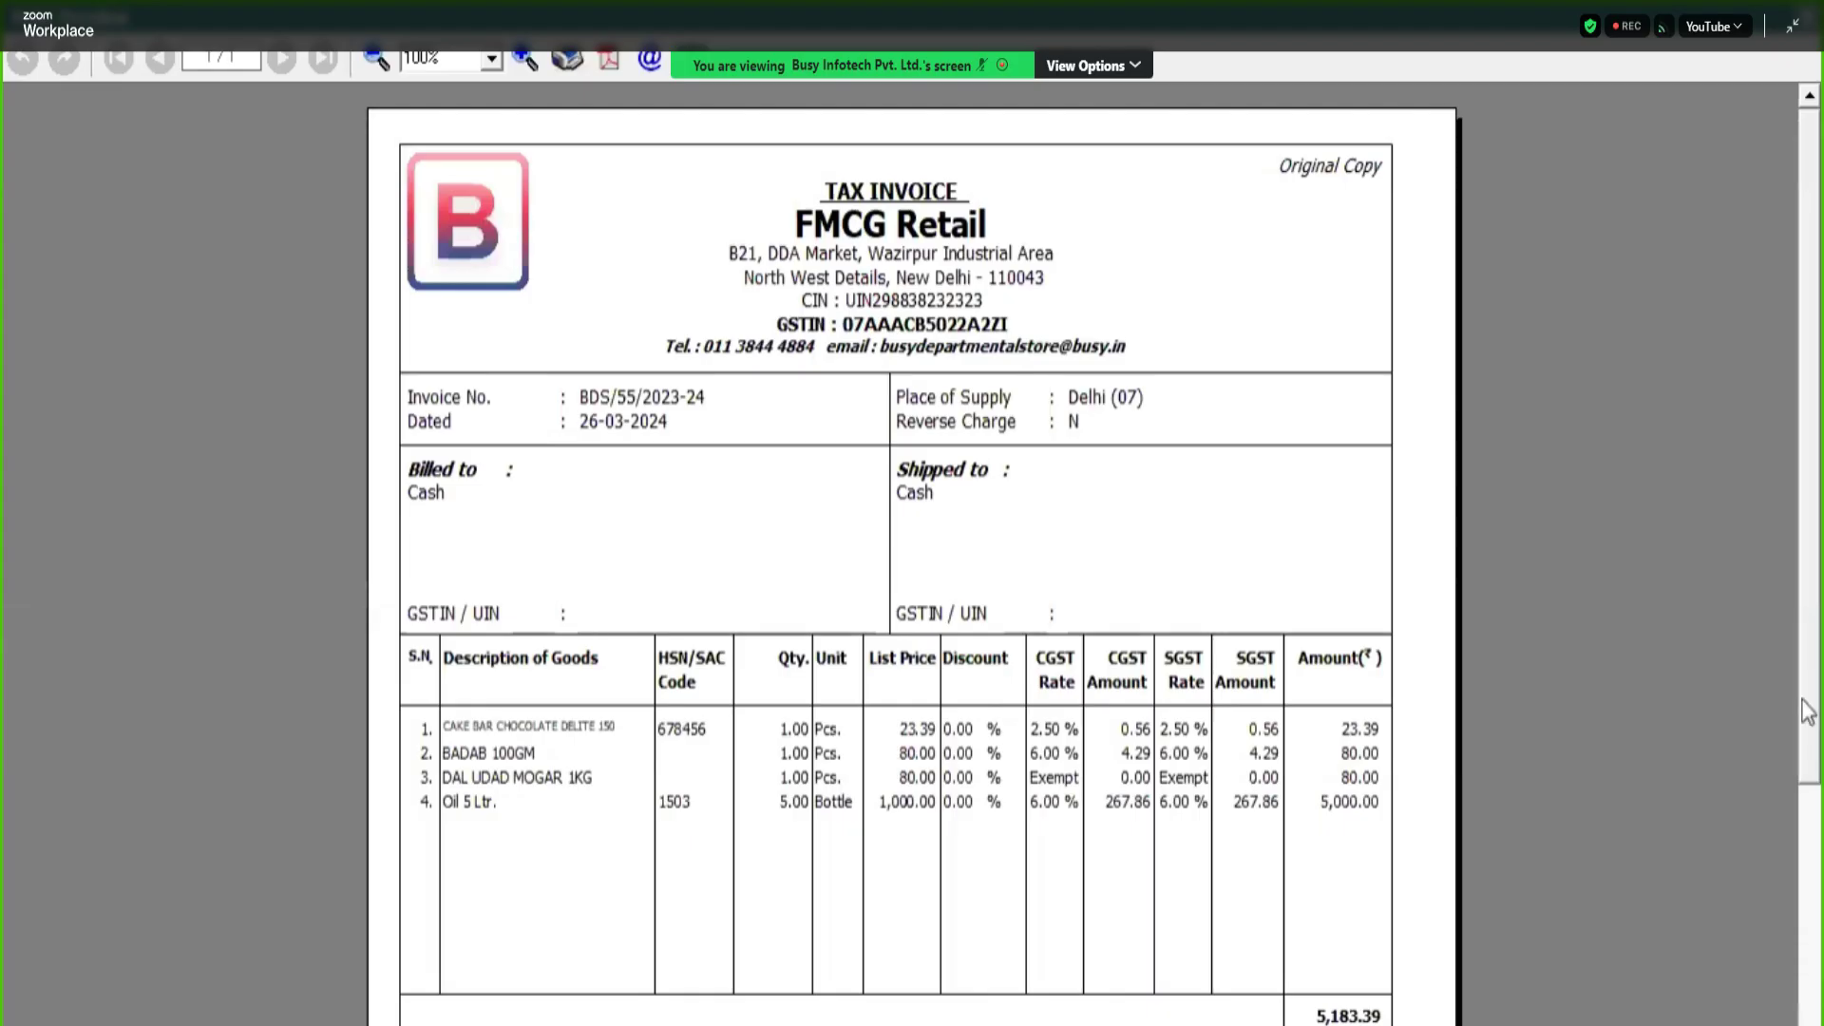
scroll(1805, 712, down, 5)
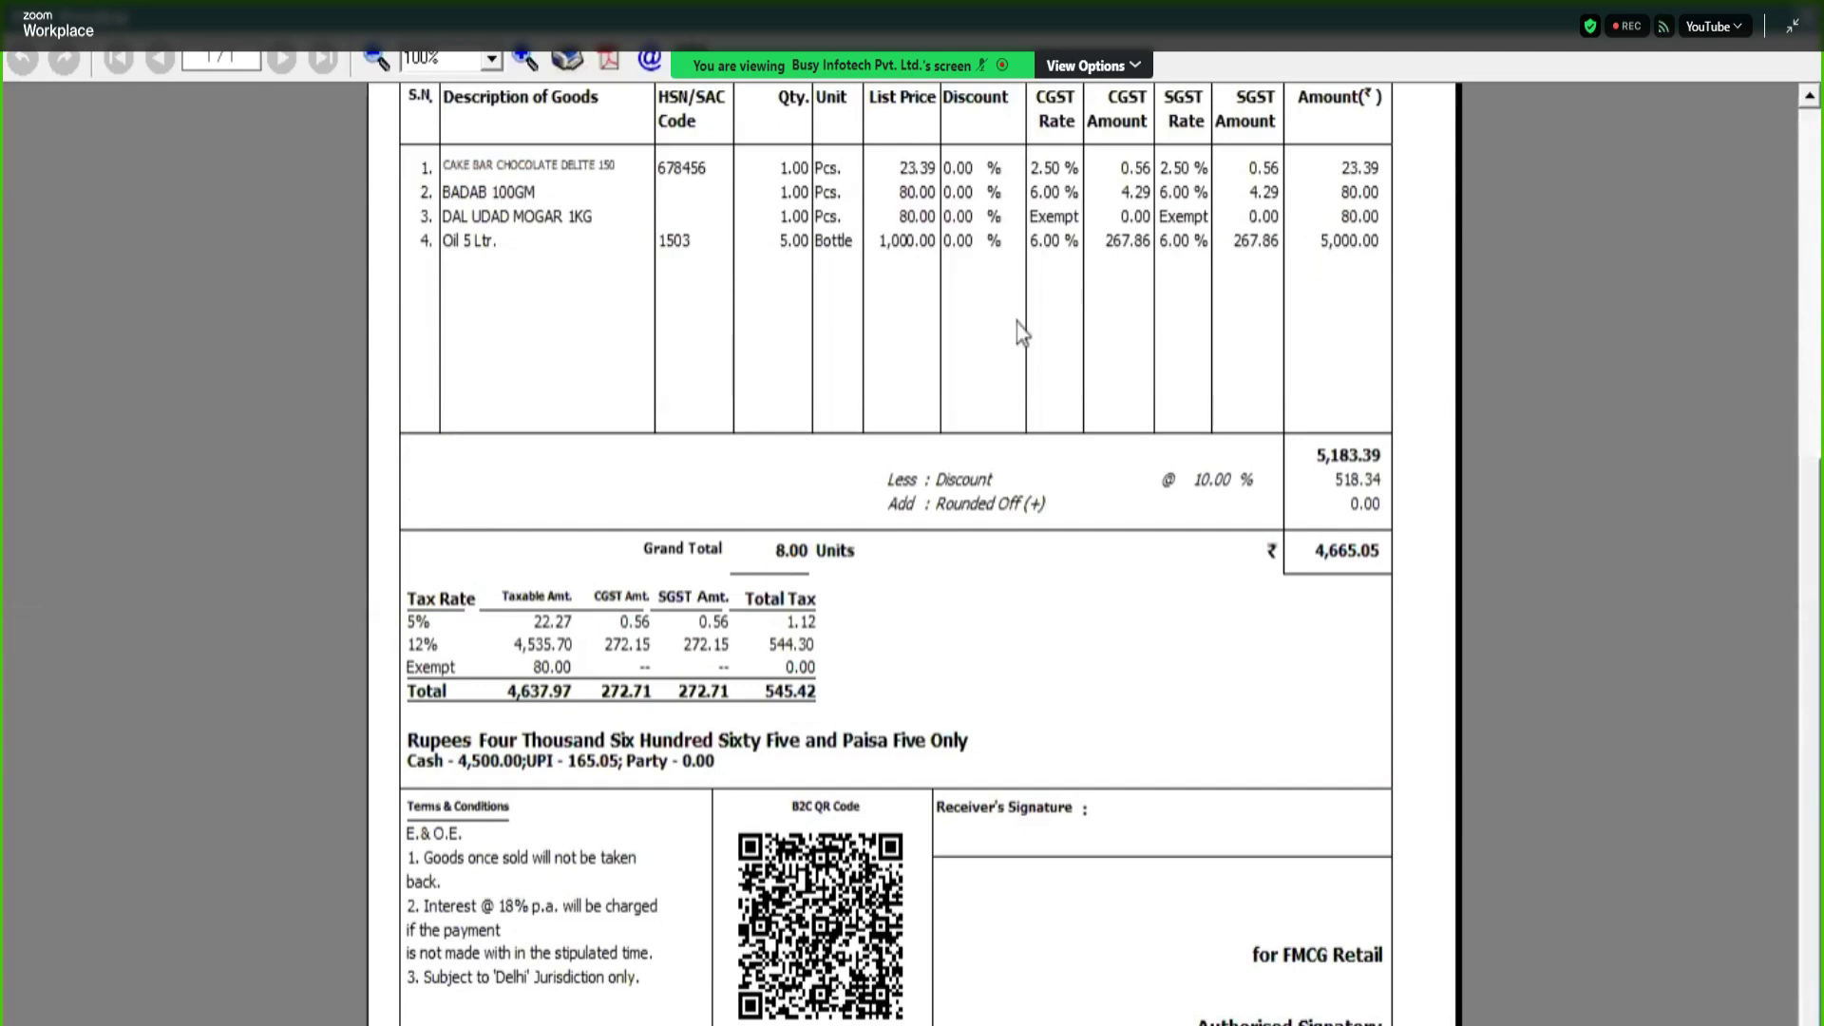
key(Escape)
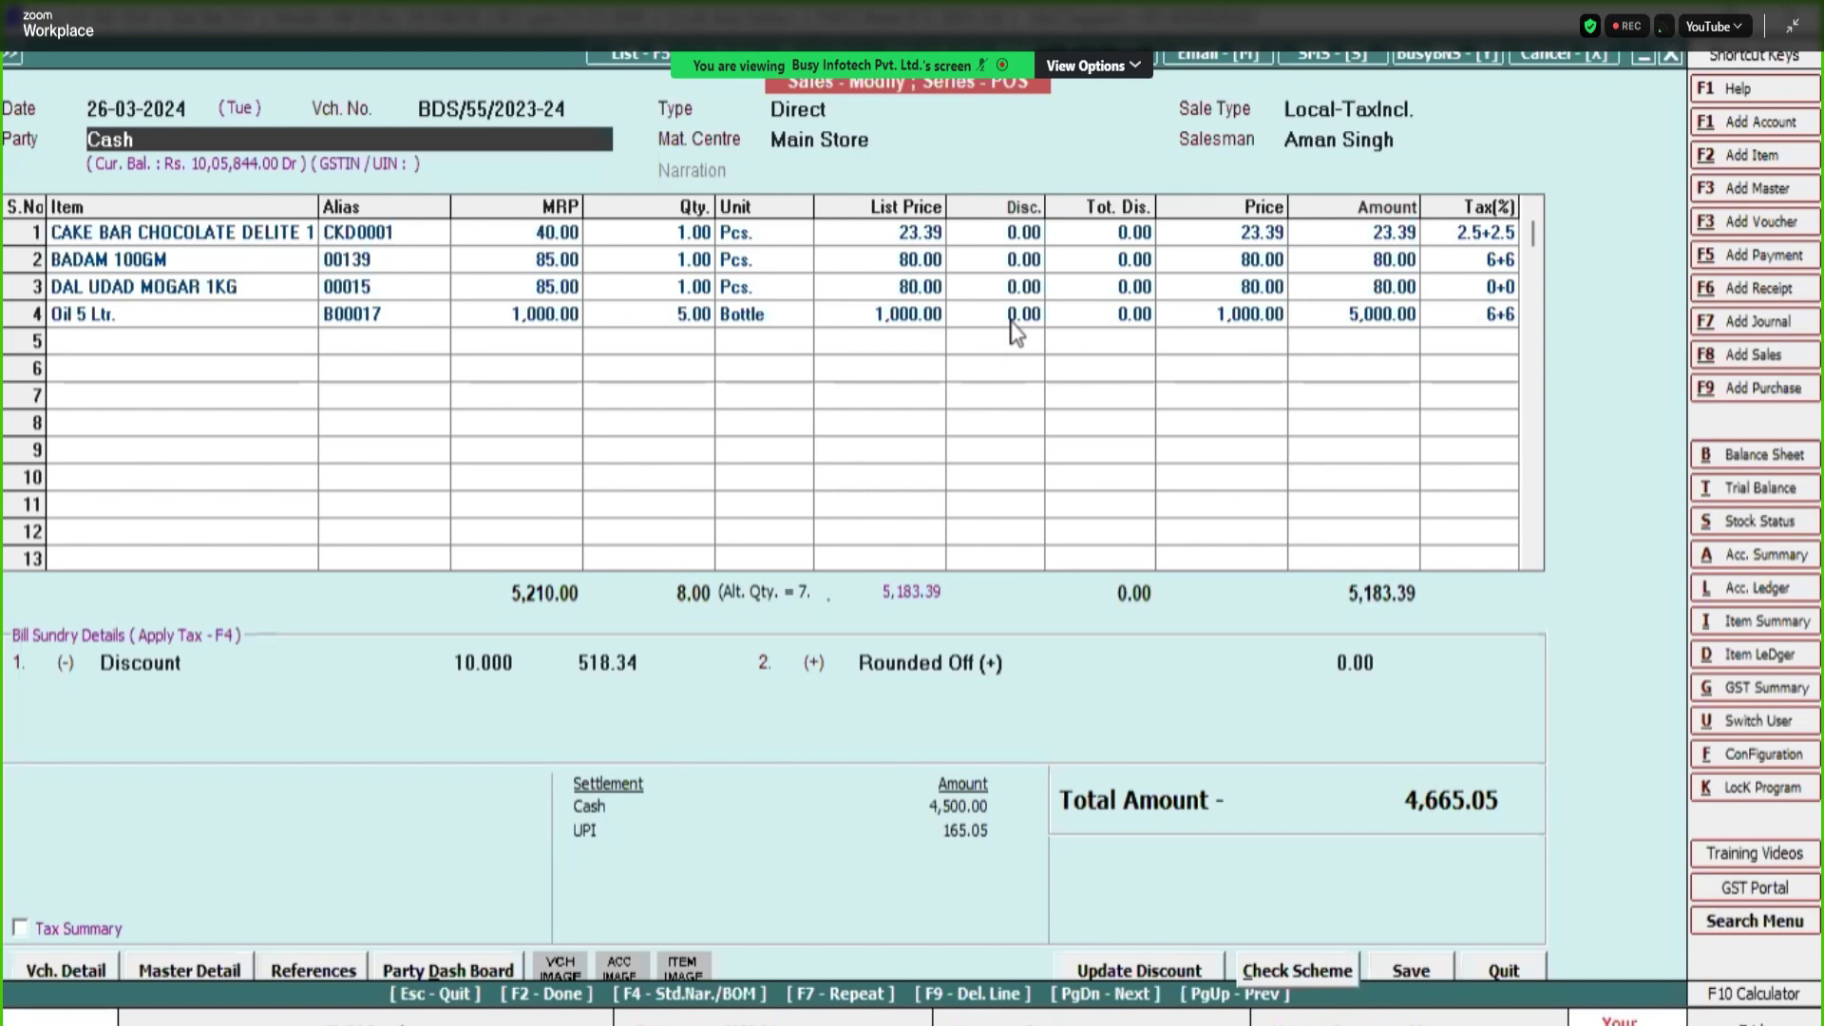
Step: Leave the sale and bring up the on-screen list of schemes under Administration > Masters
key(Escape)
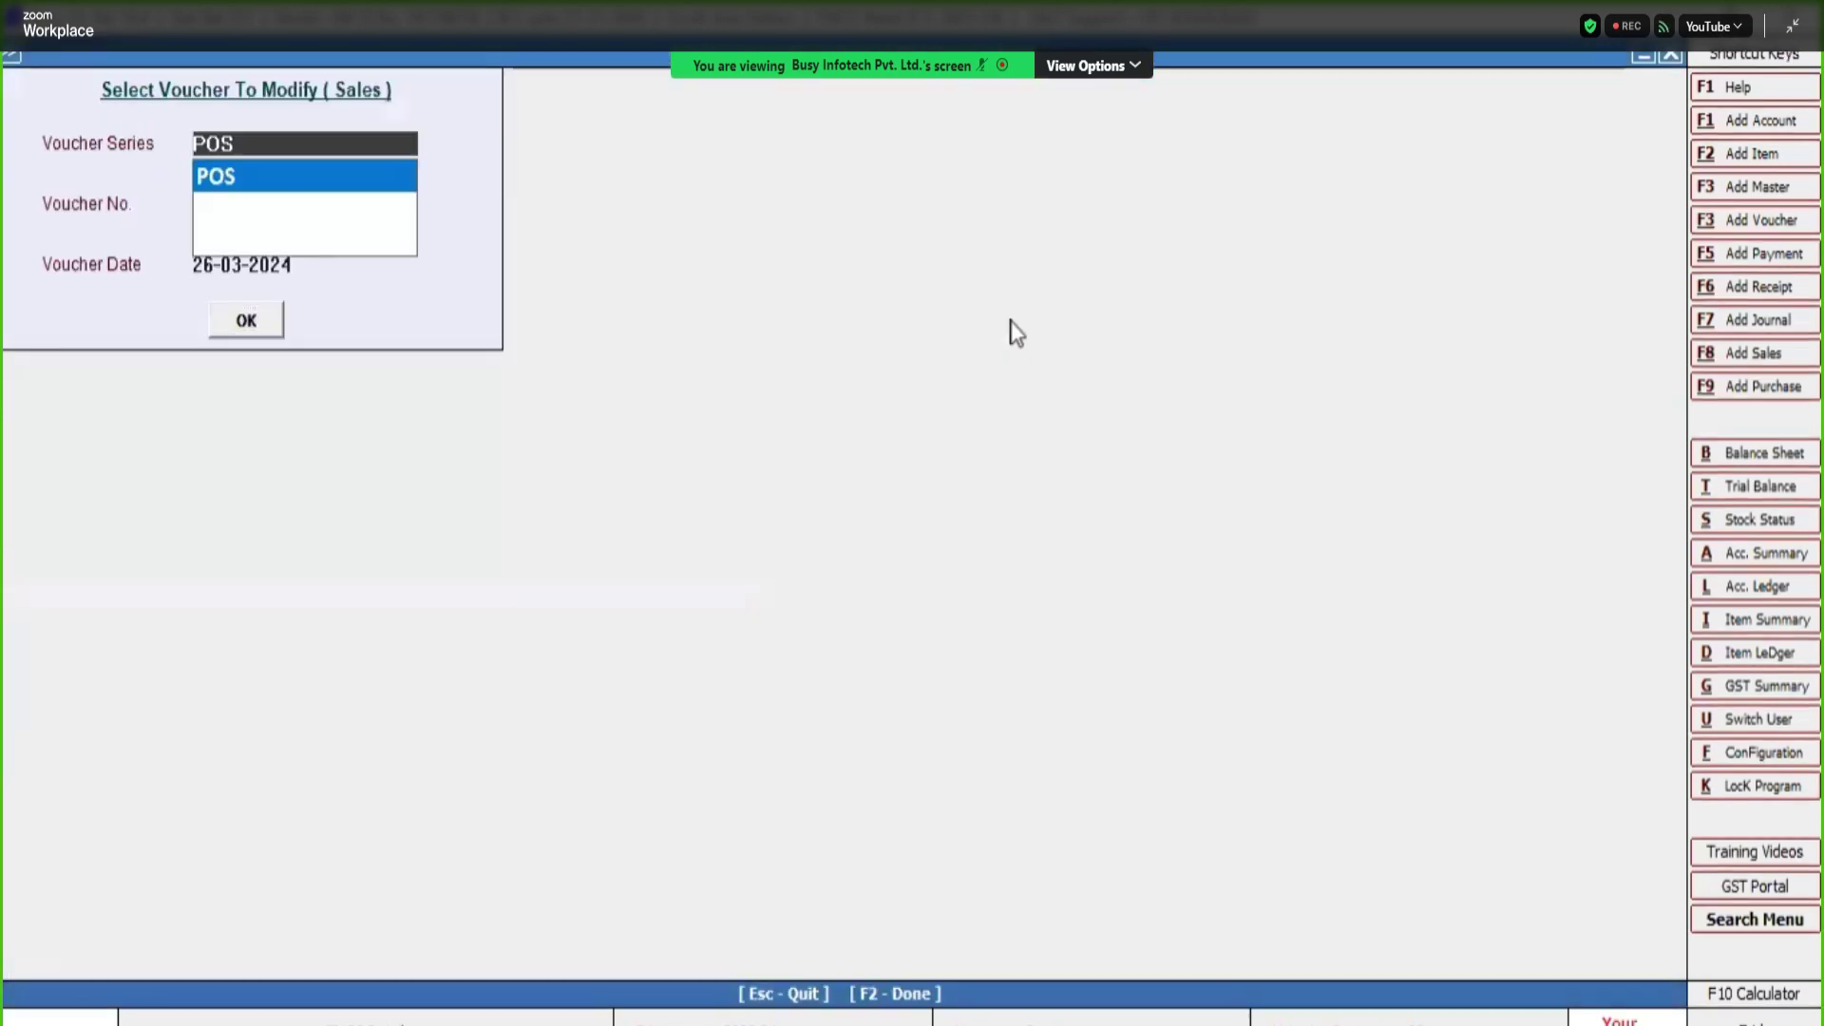
key(Escape)
key(Left)
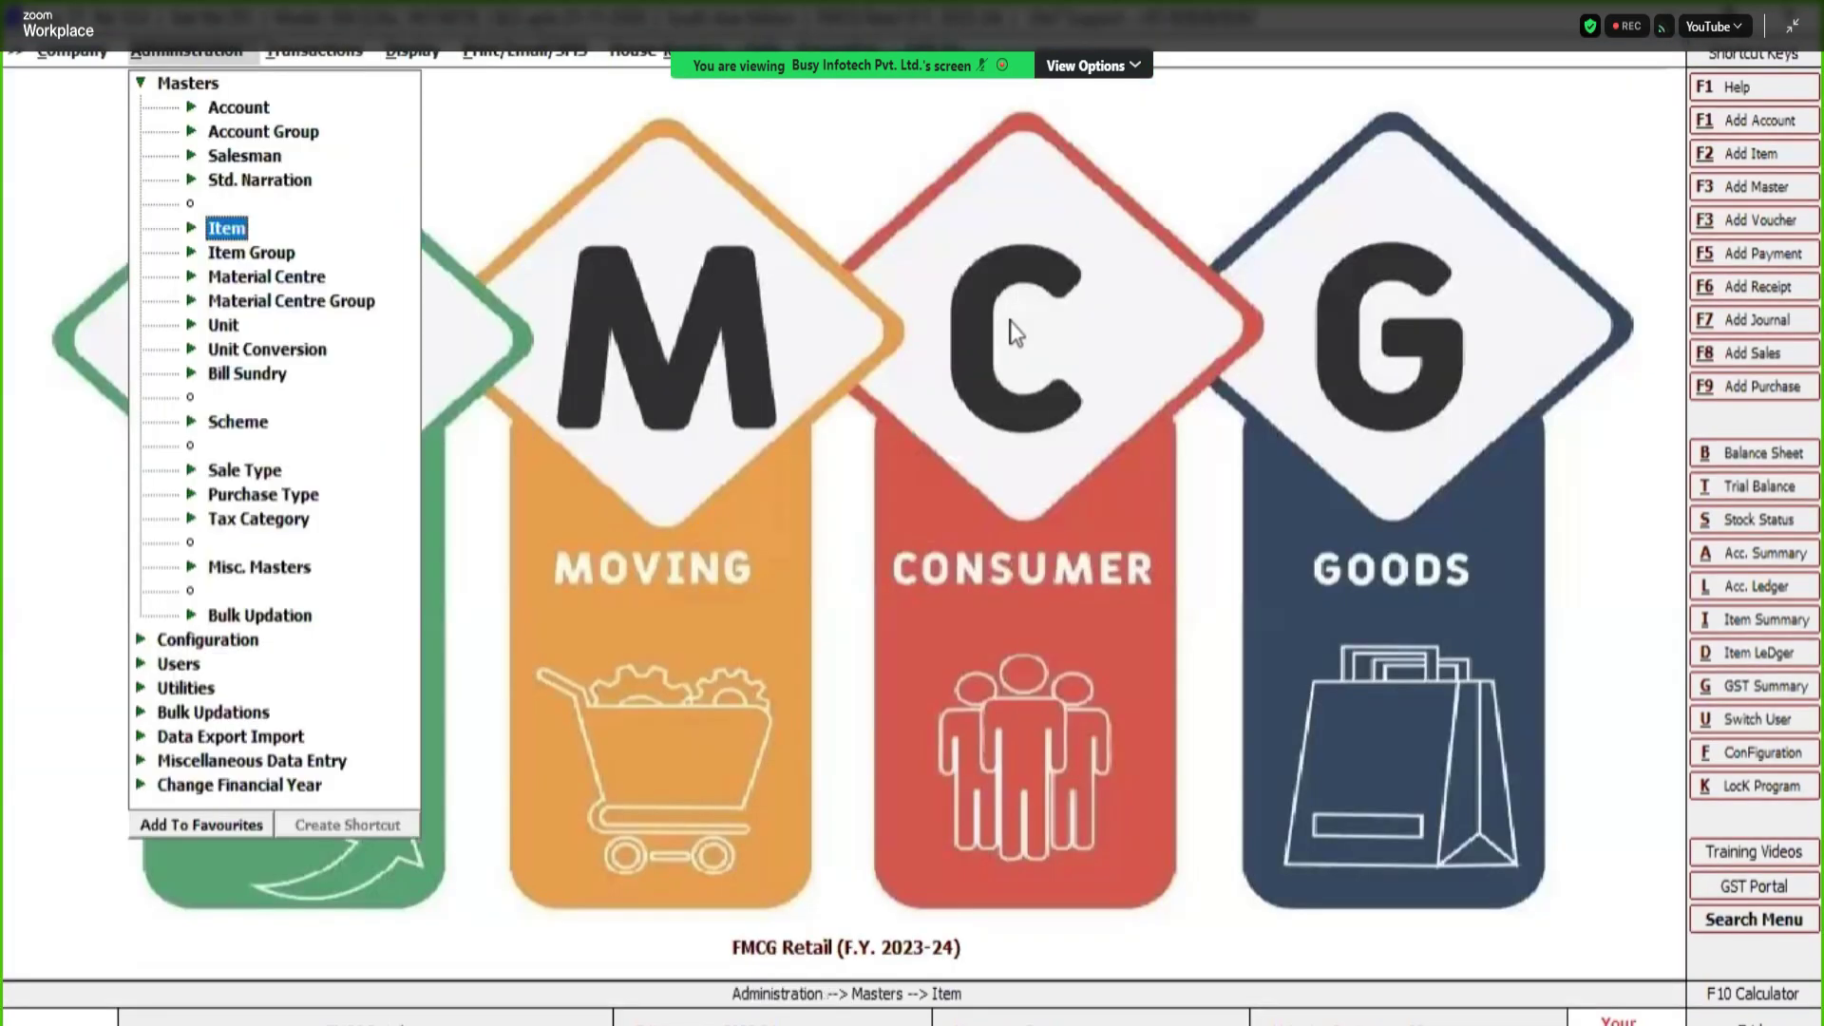
key(Left)
key(Down)
key(Right)
key(Left)
key(Up)
key(Right)
key(Down)
key(Down)
key(Down)
key(Down)
key(Down)
key(Down)
key(Down)
key(Down)
key(Down)
key(Down)
key(Down)
key(Down)
key(Right)
key(Down)
key(Down)
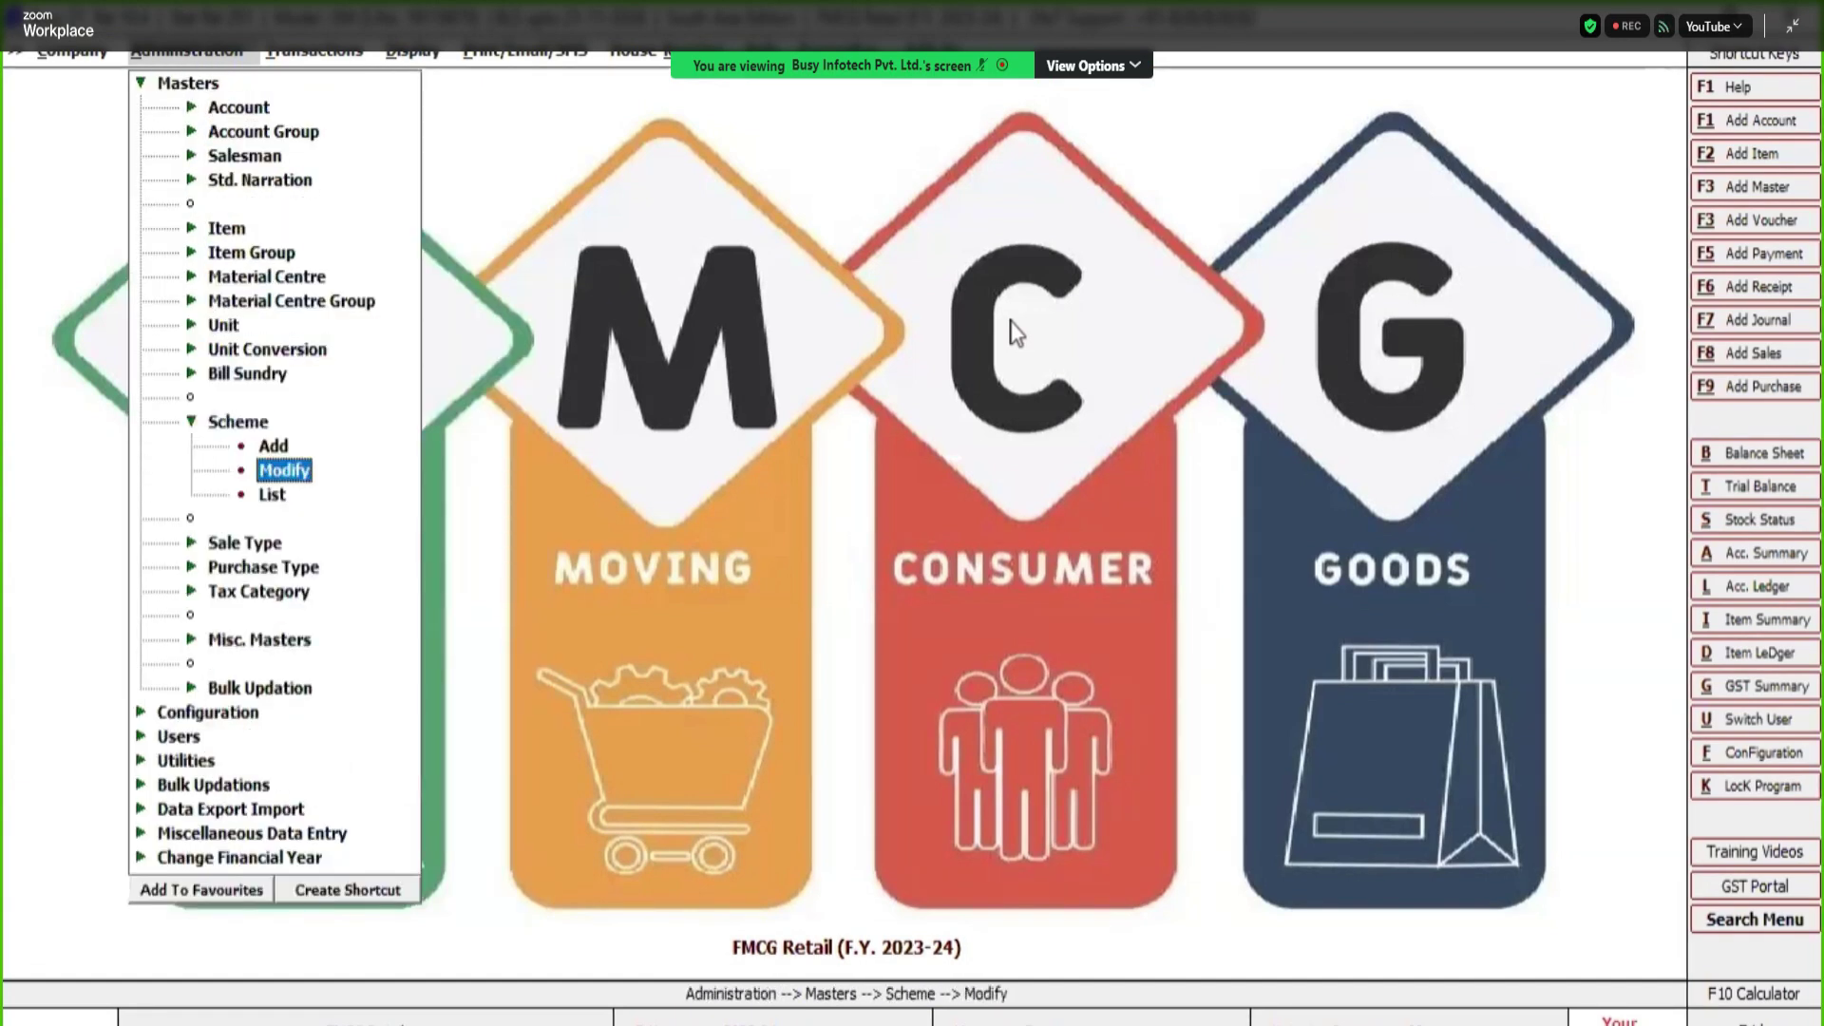
key(Down)
key(Return)
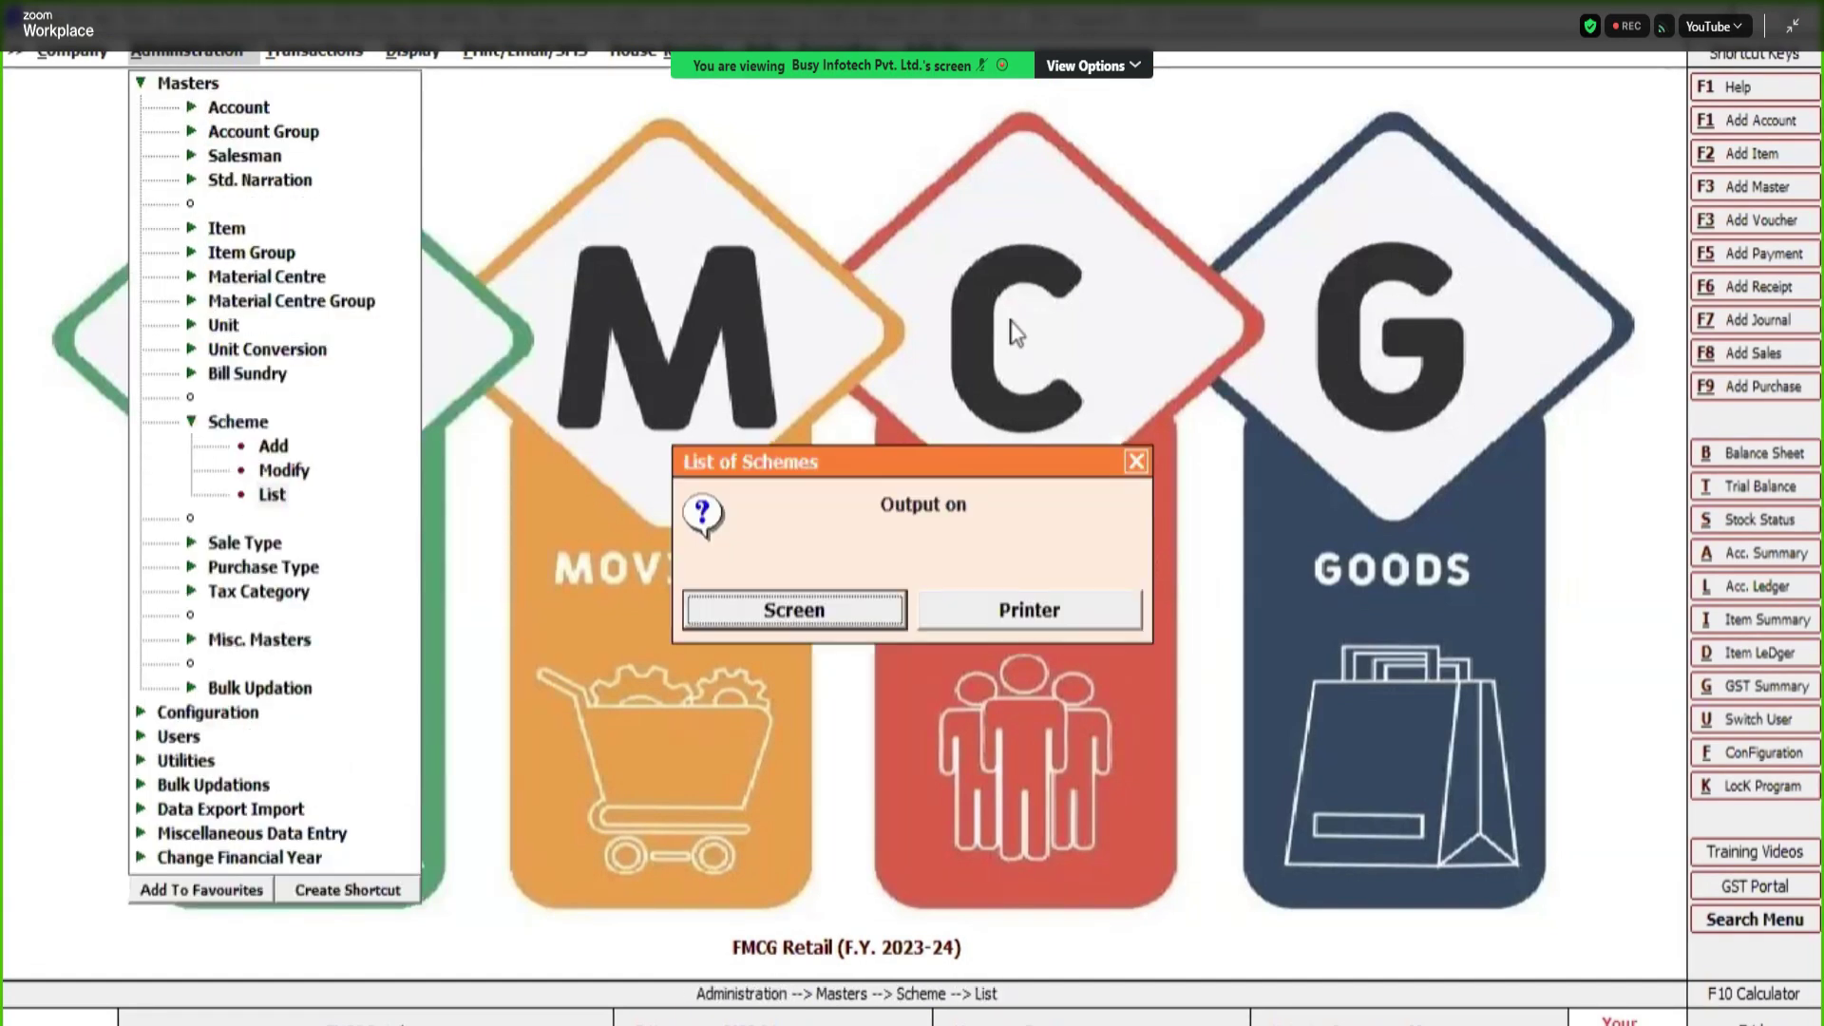
key(Return)
Step: Review scheme S3 - Buy 1 Get 1 and its free Refined quantity, then close it
key(Down)
key(Down)
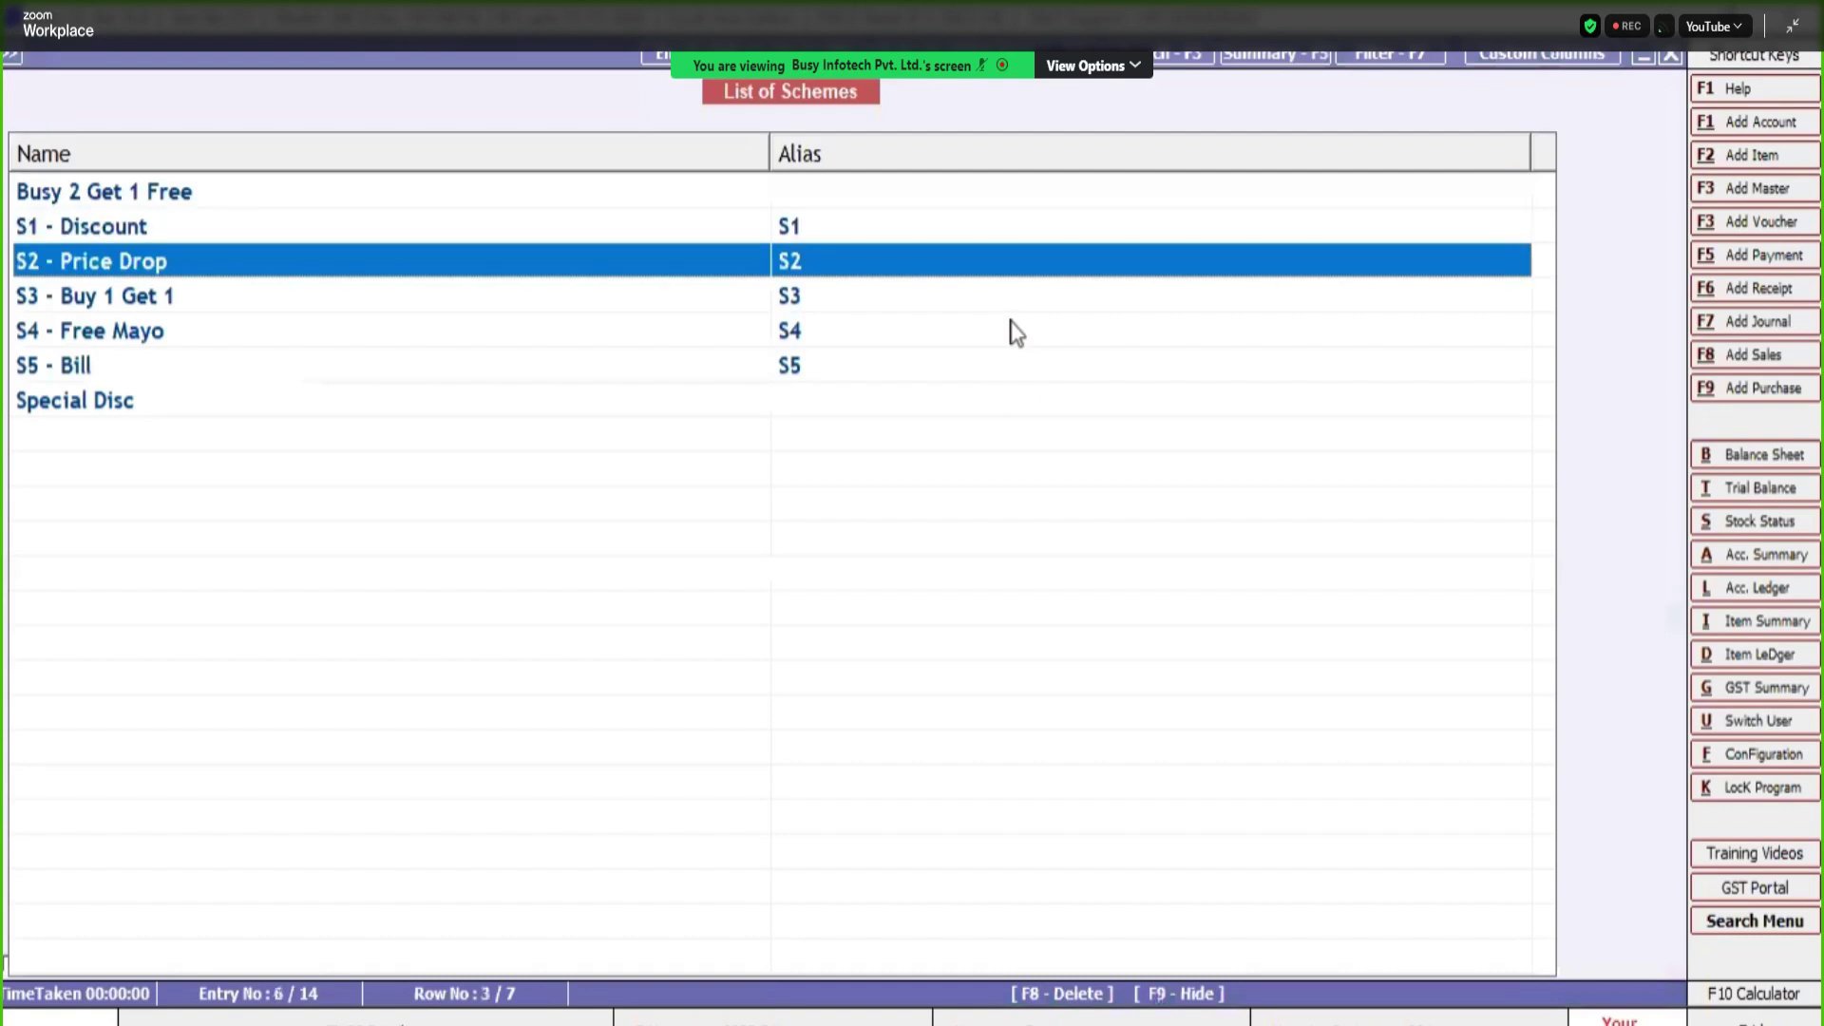
key(Down)
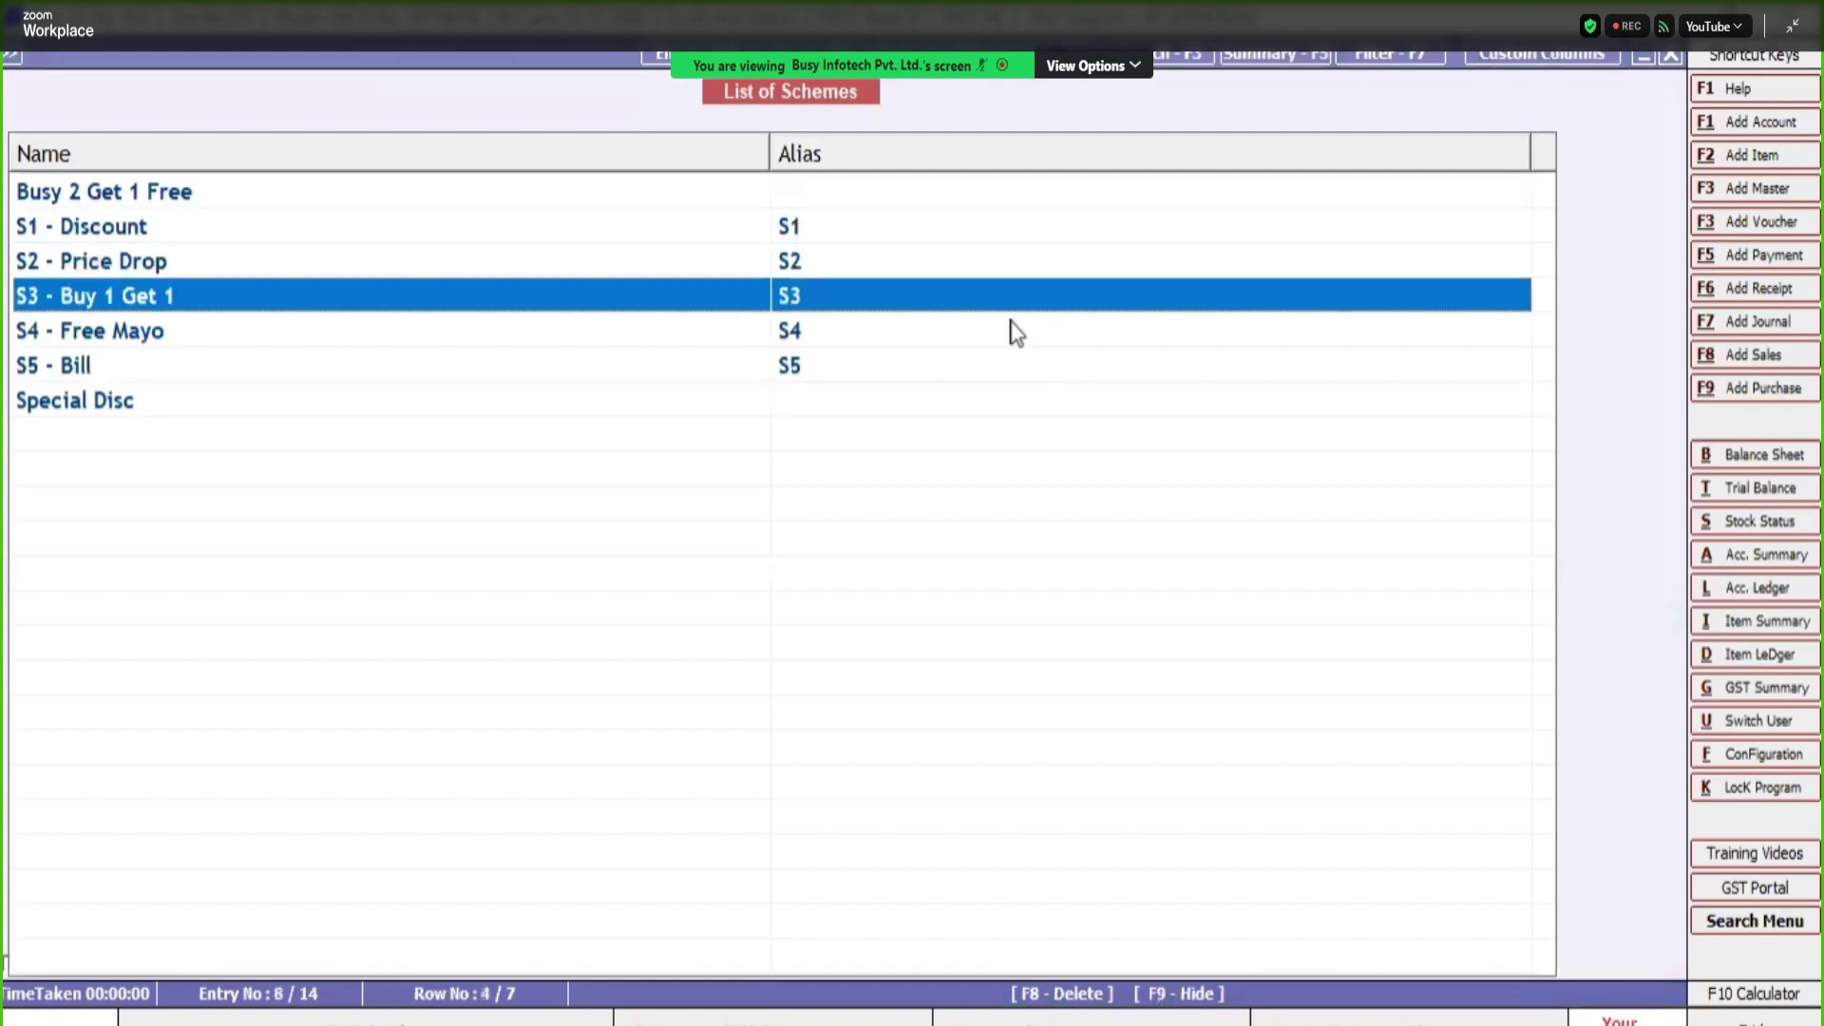
click(1010, 321)
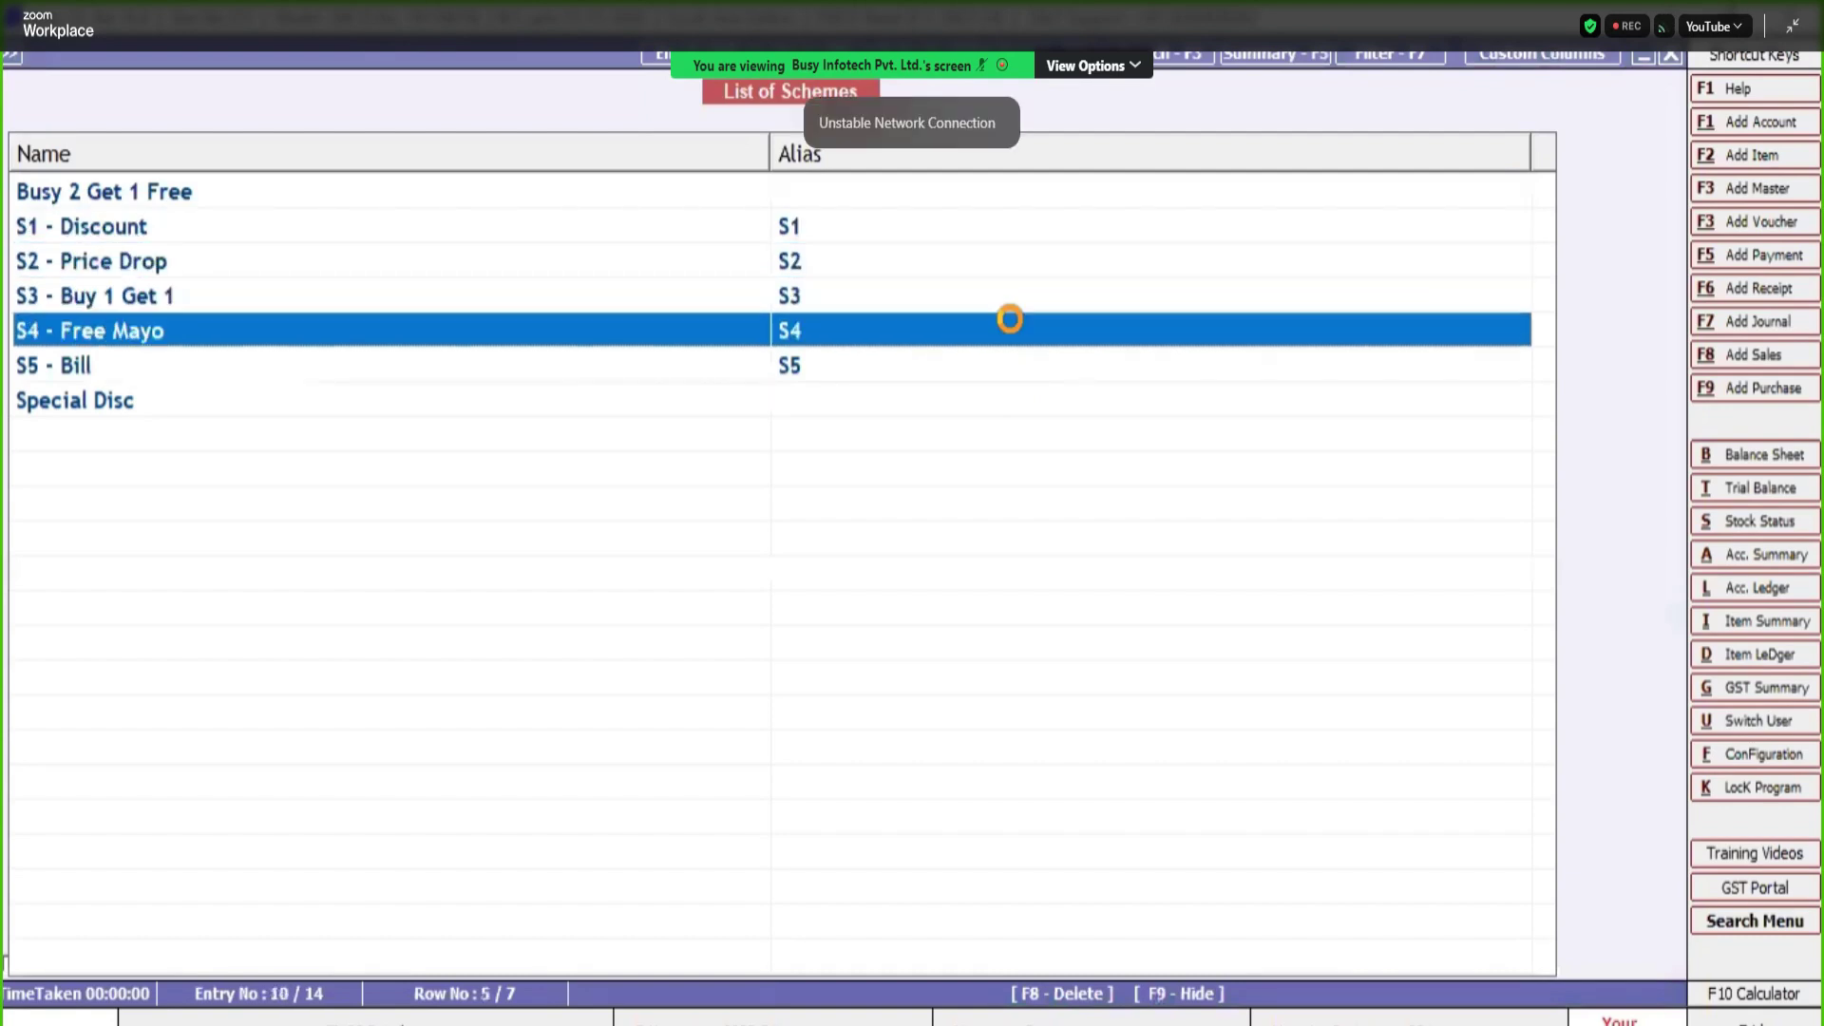
key(Up)
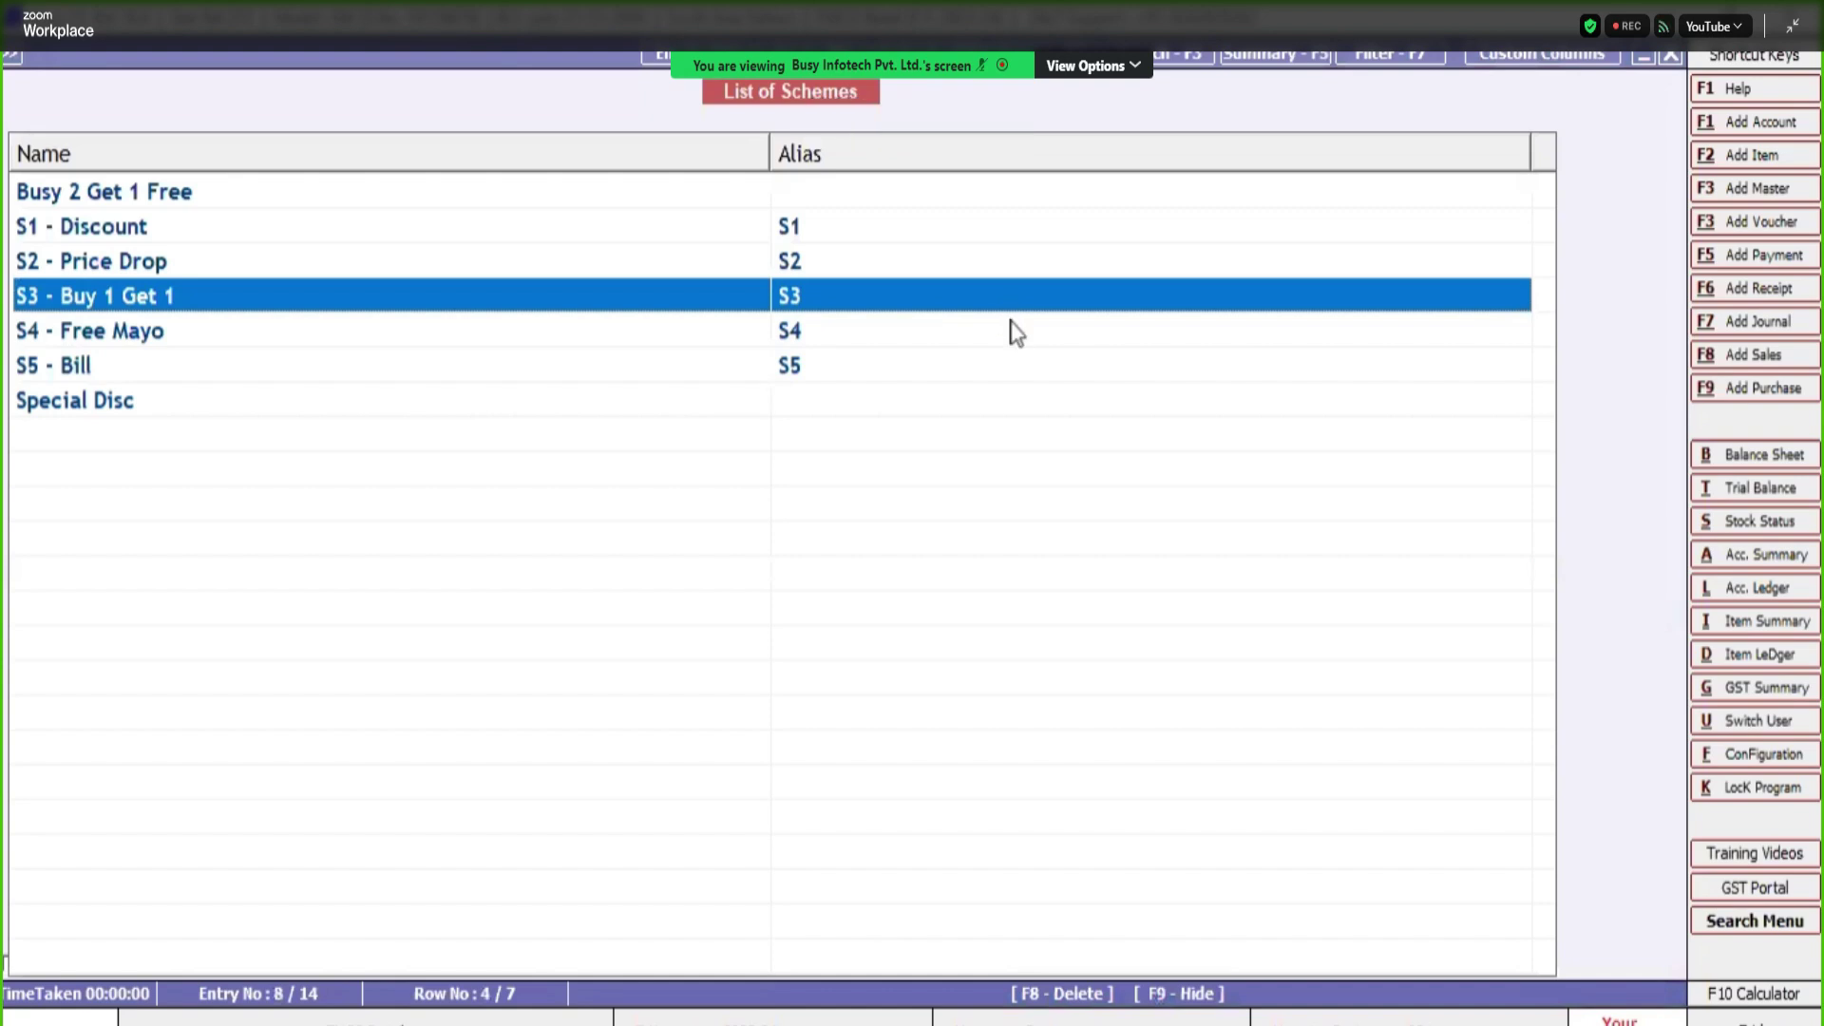
key(Return)
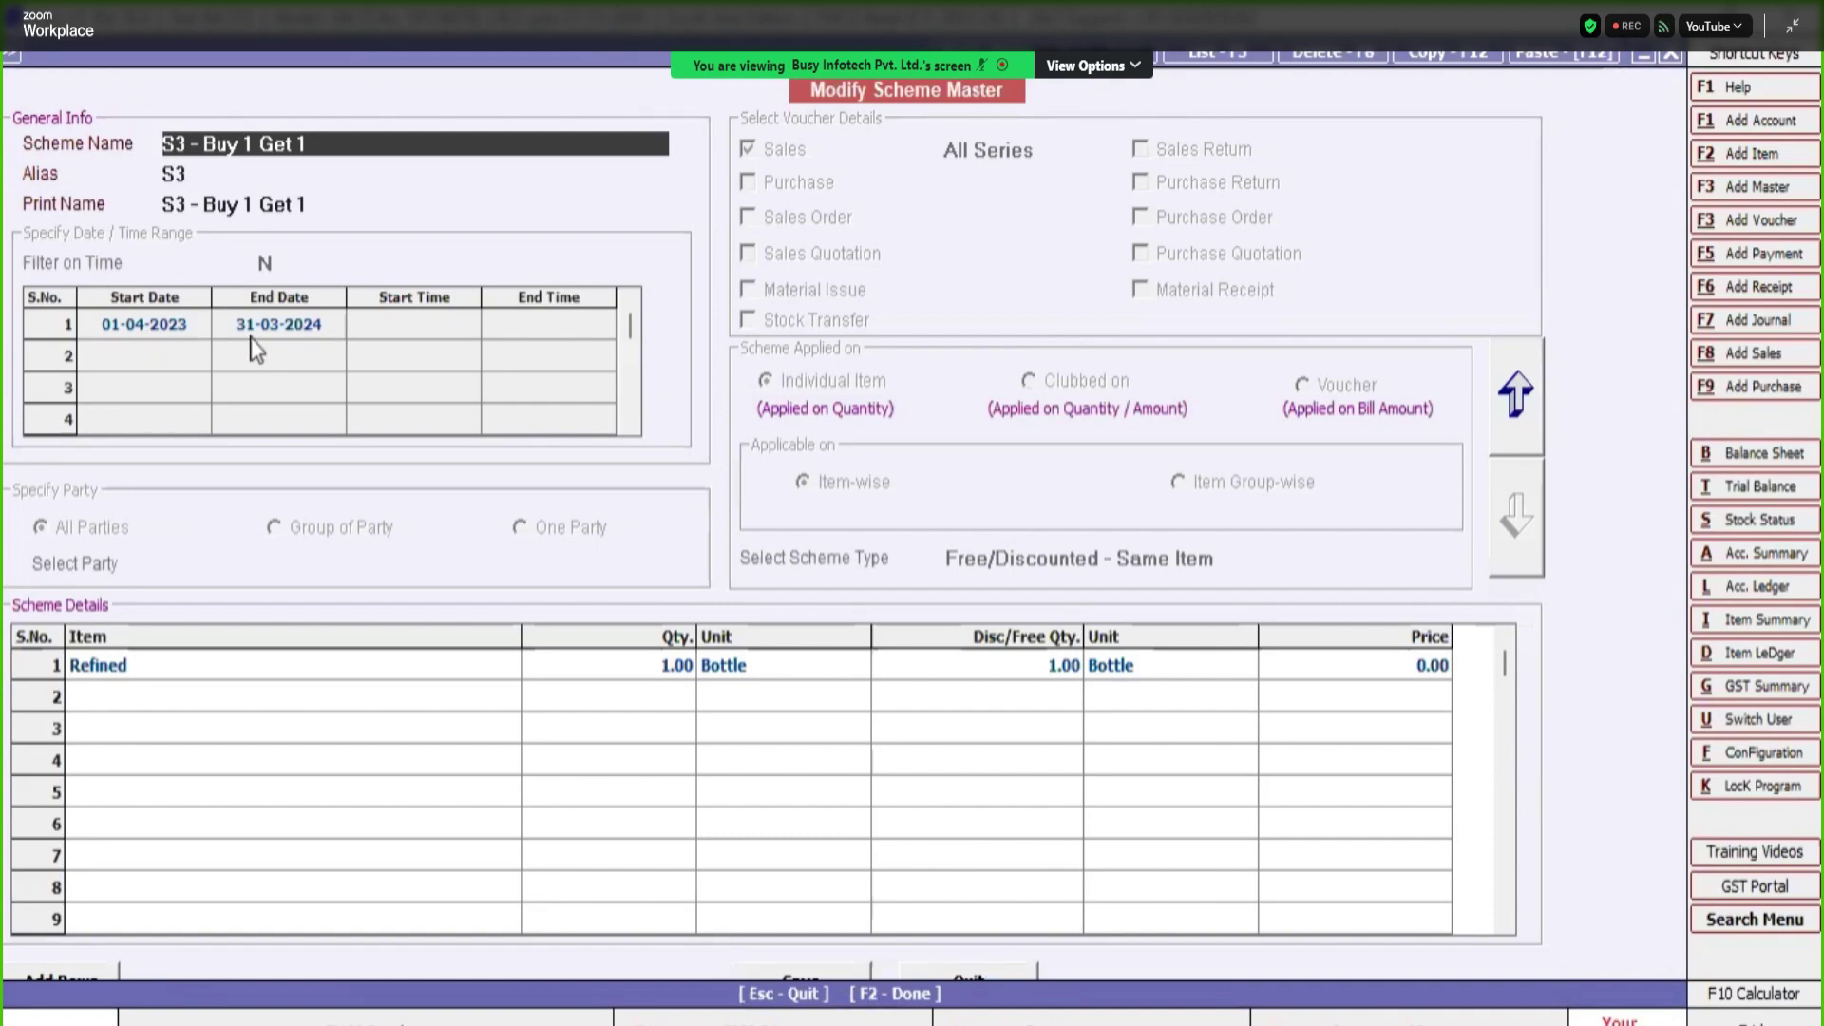
key(Return)
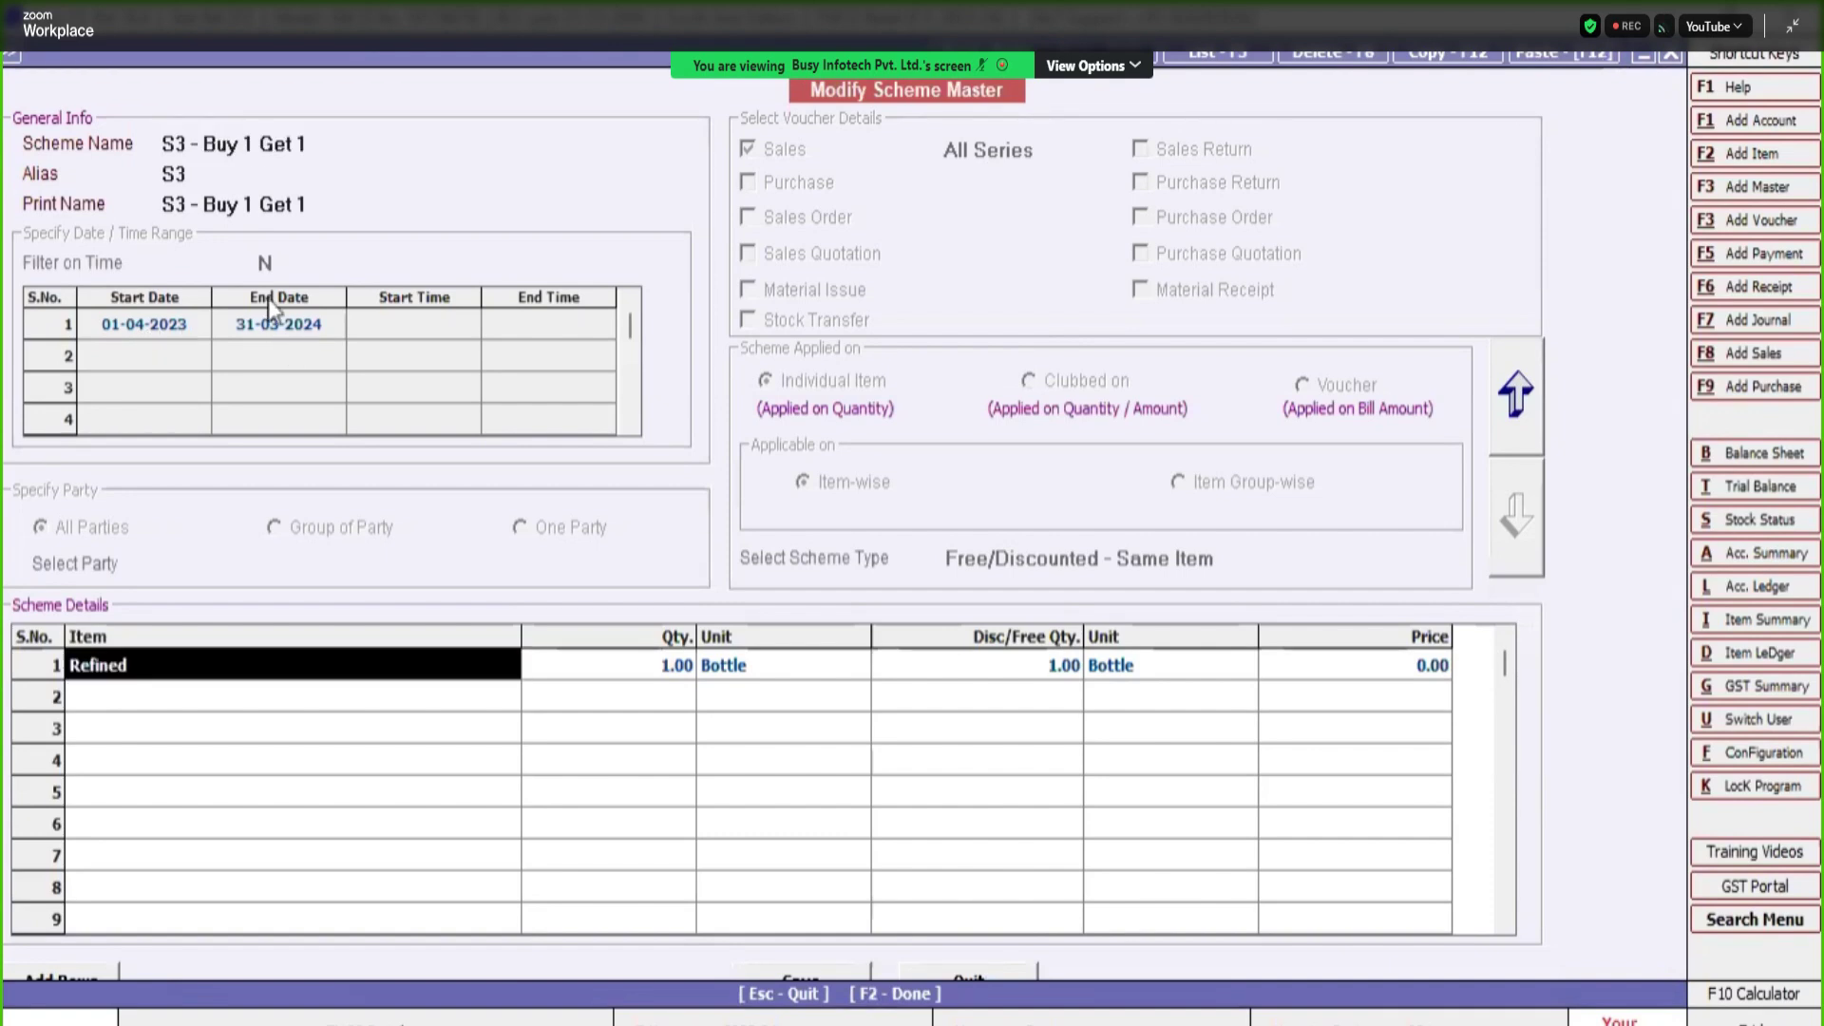
click(960, 667)
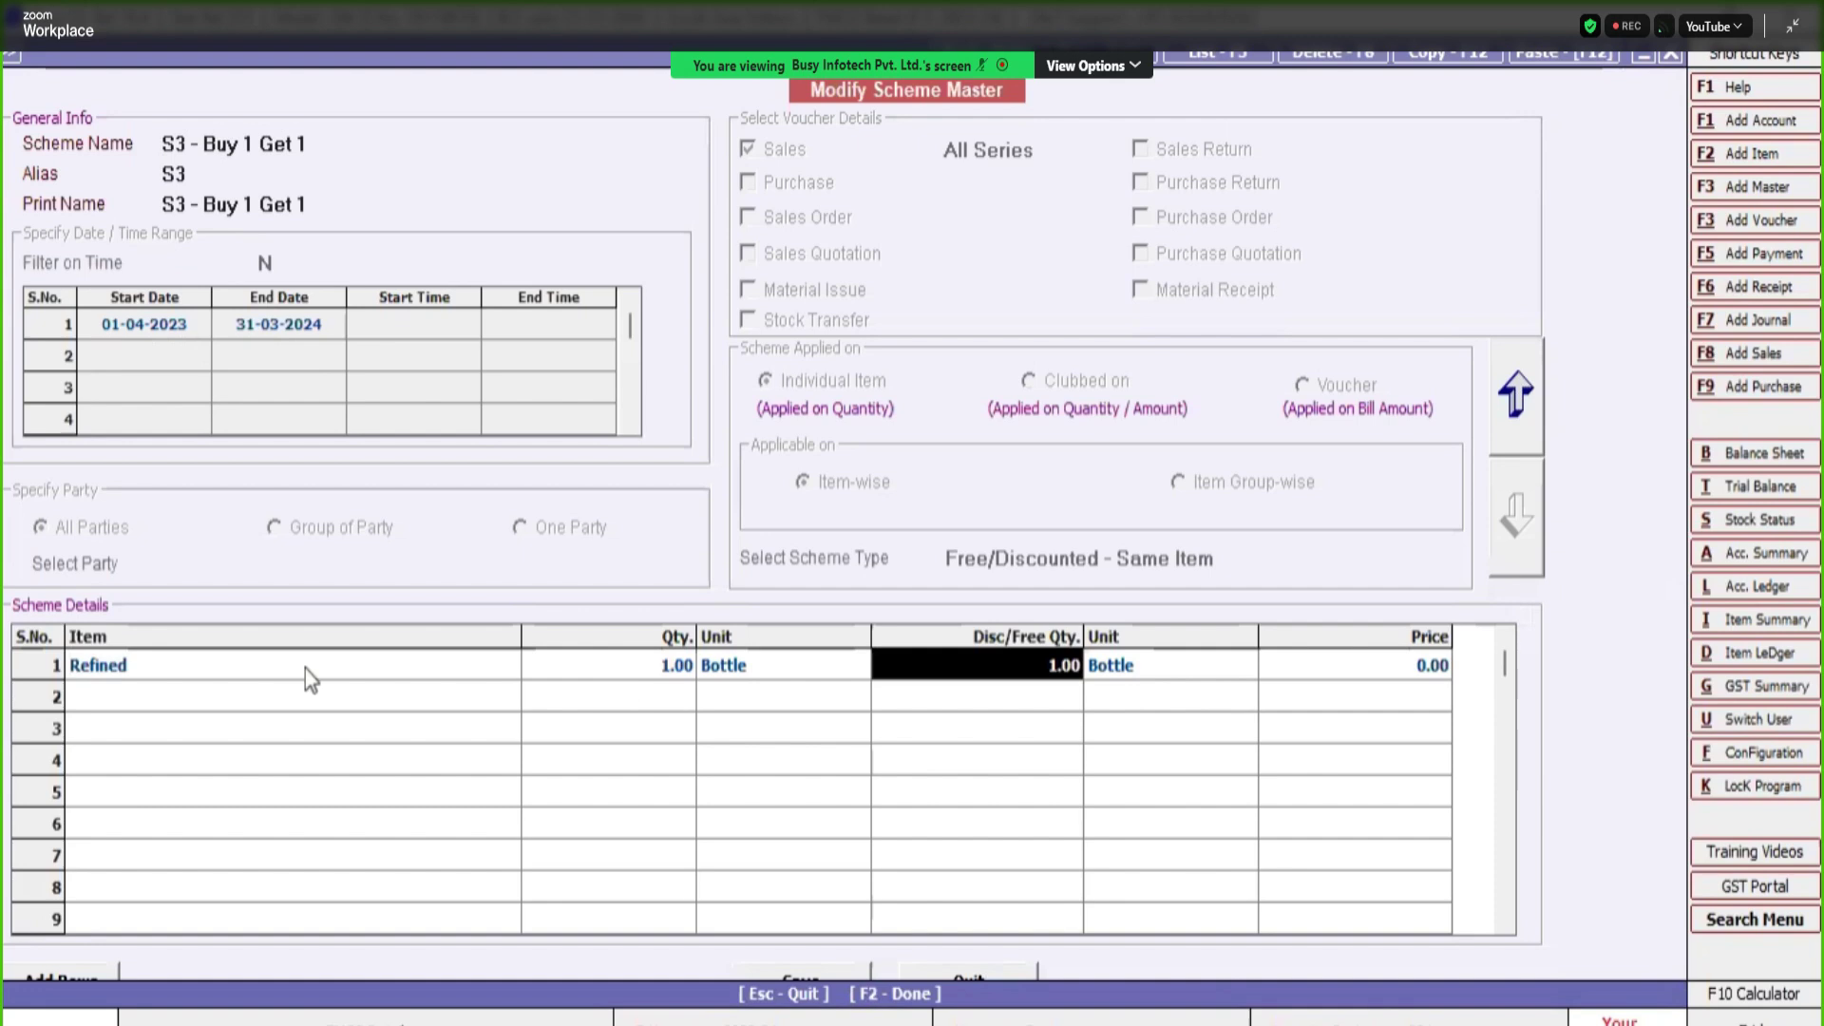
key(Escape)
key(Right)
key(Return)
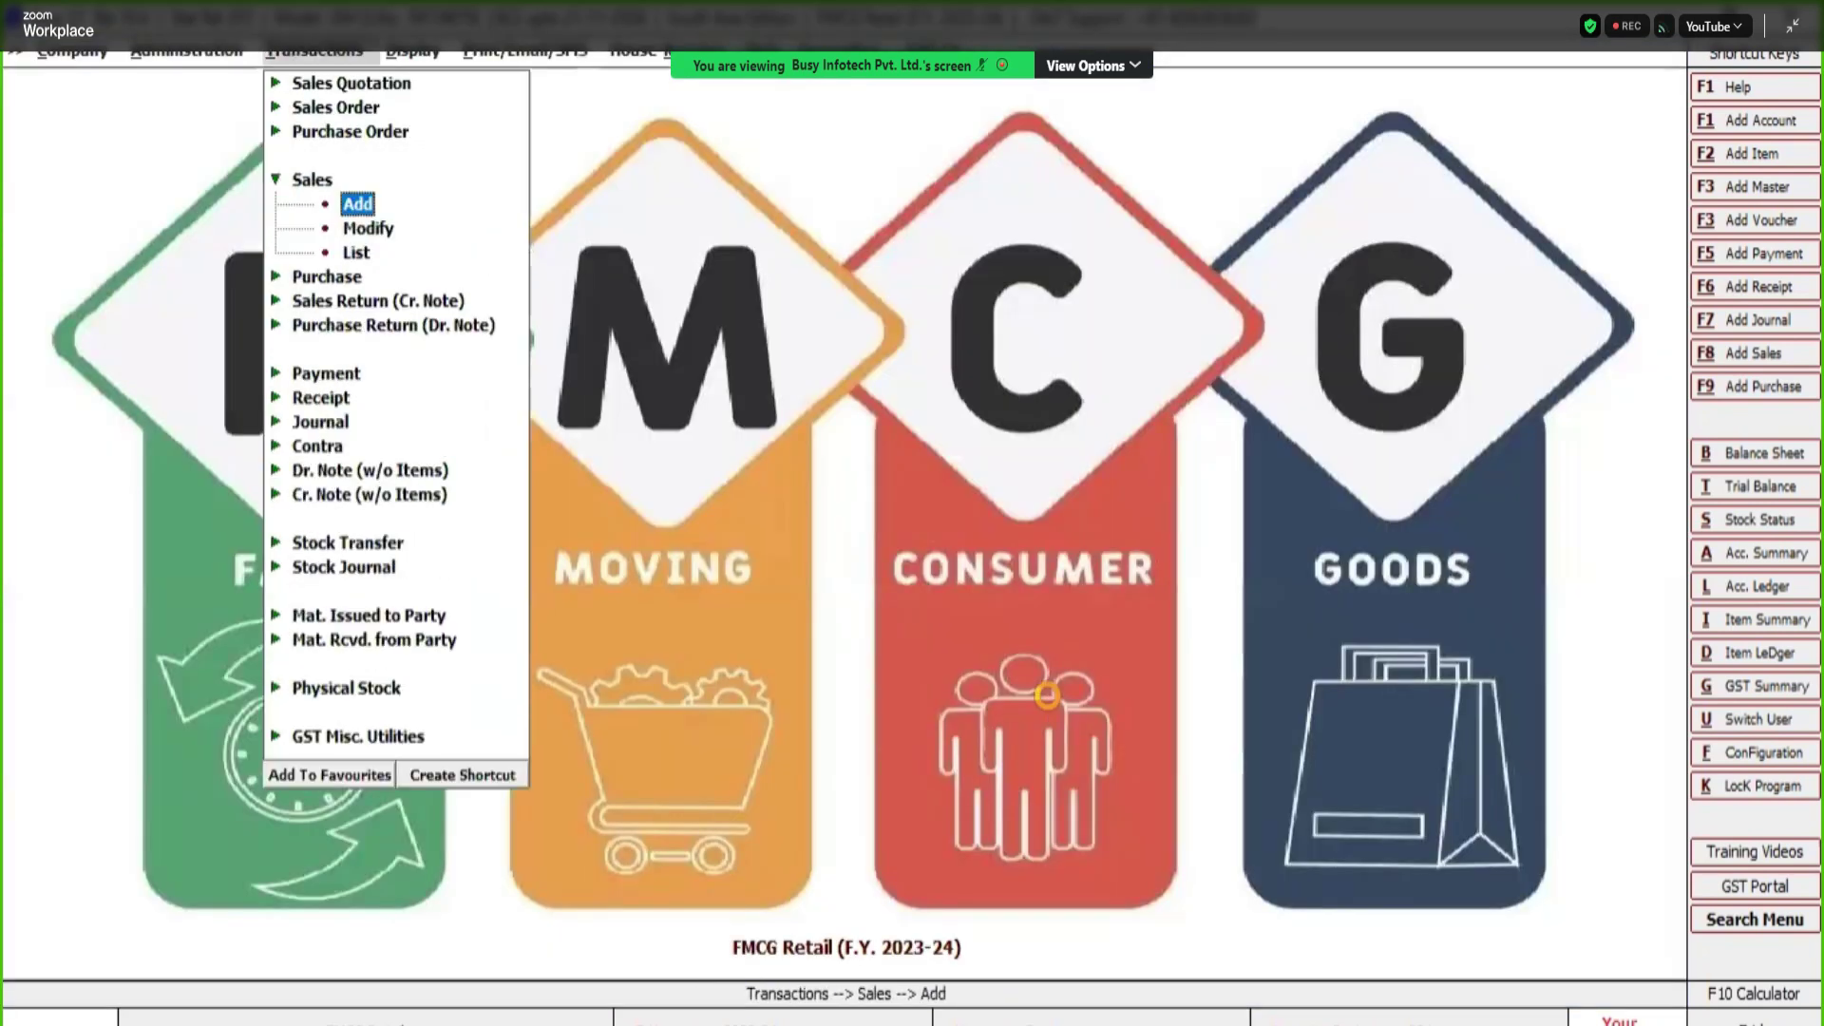
Step: Start a new POS sale with party Cash, dated 01-03-2024
key(Return)
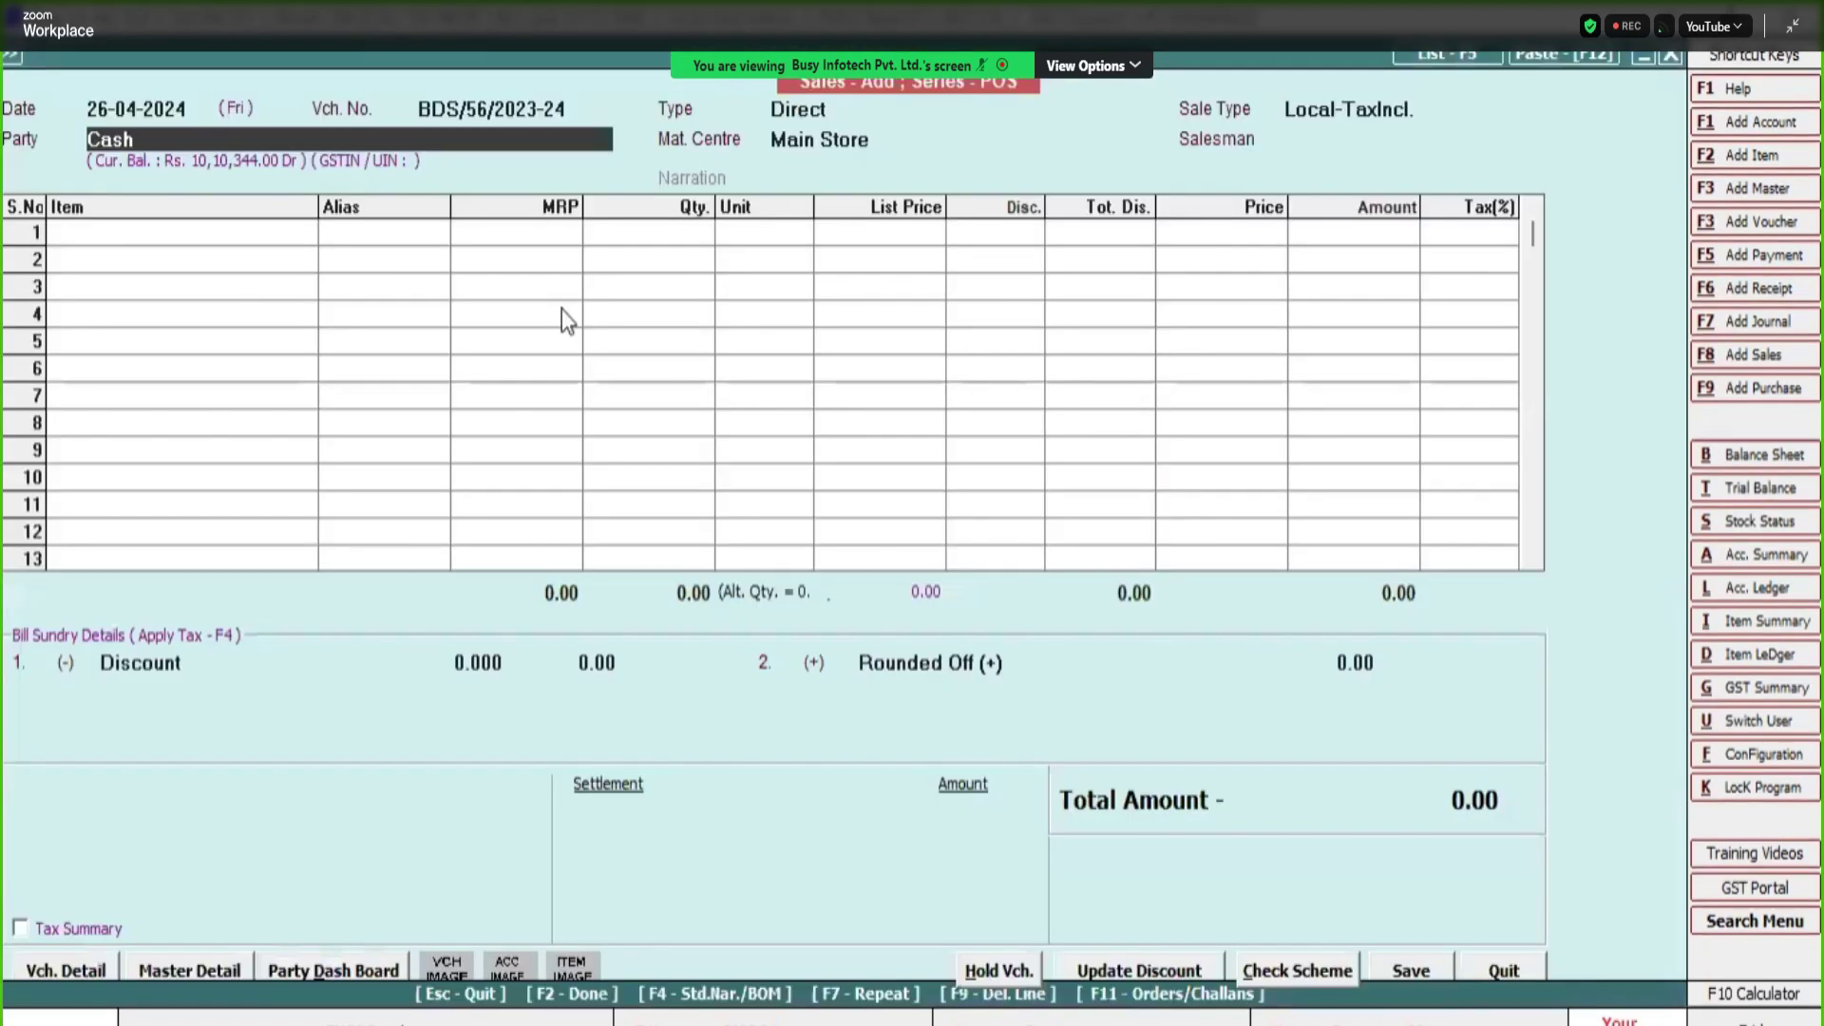
key(Return)
key(Escape)
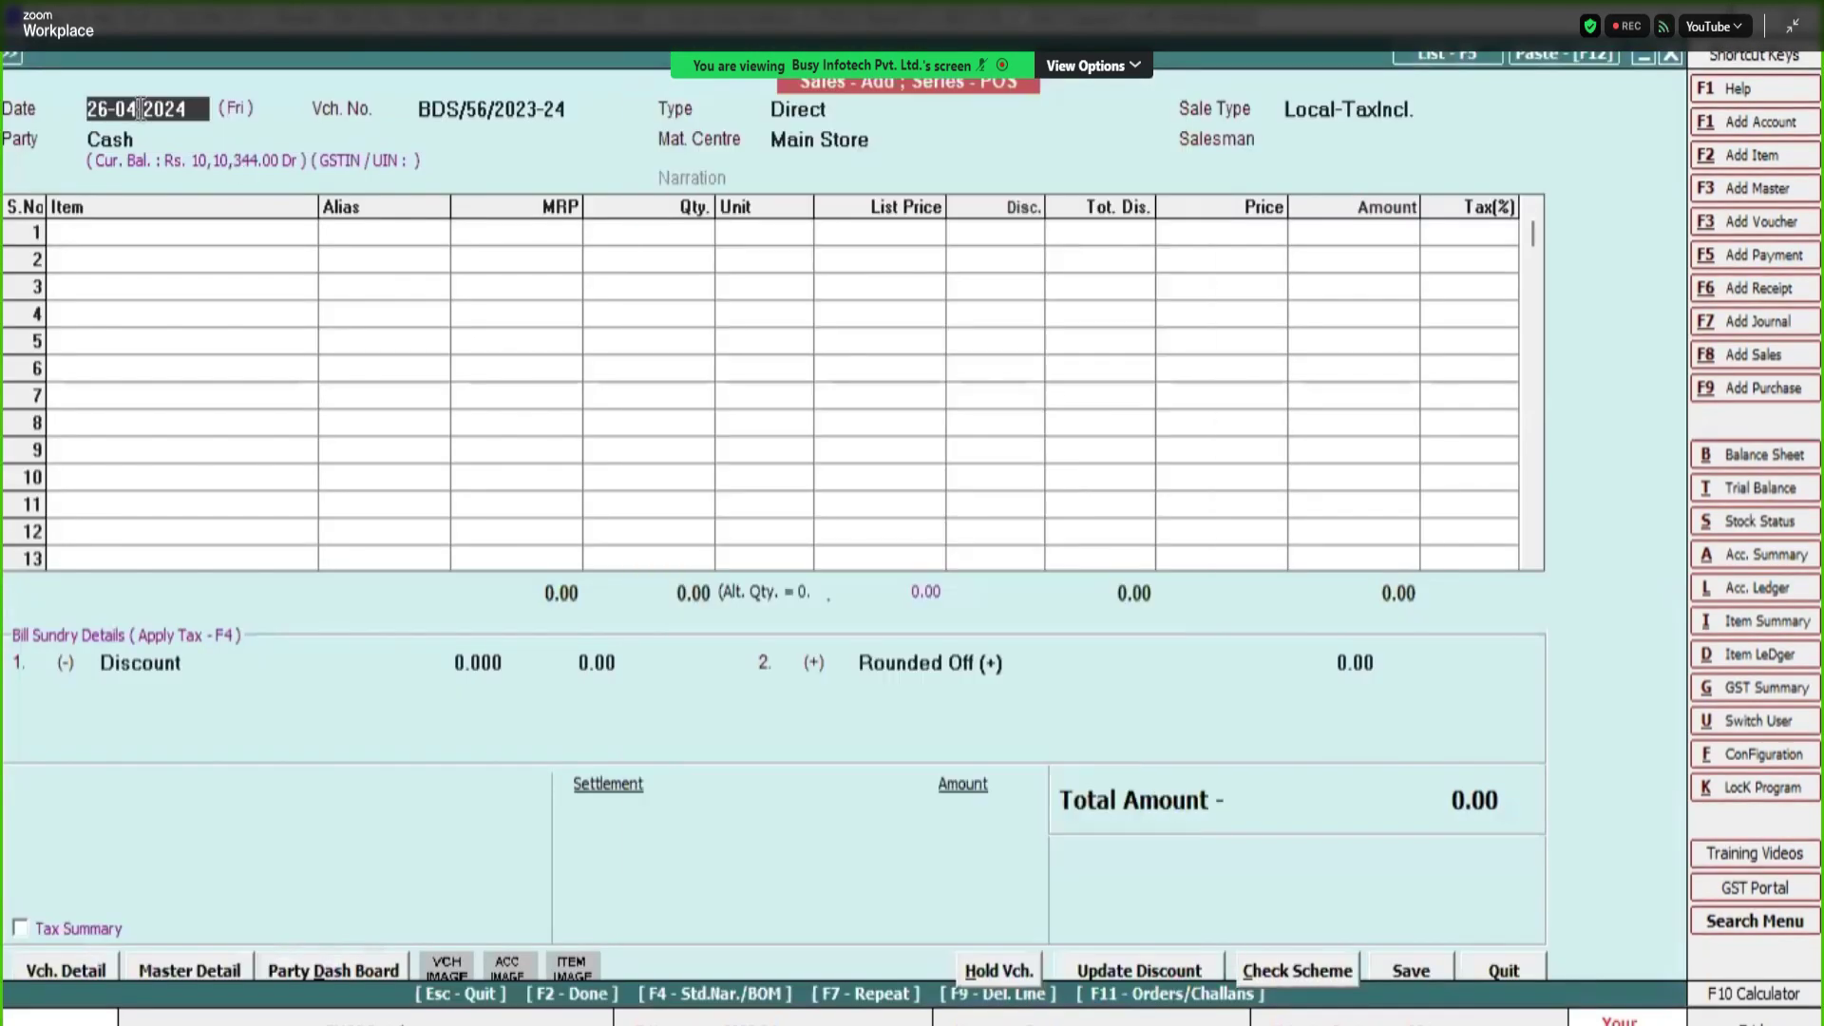
text(3-2)
key(BackSpace)
text(1)
key(Return)
key(Return)
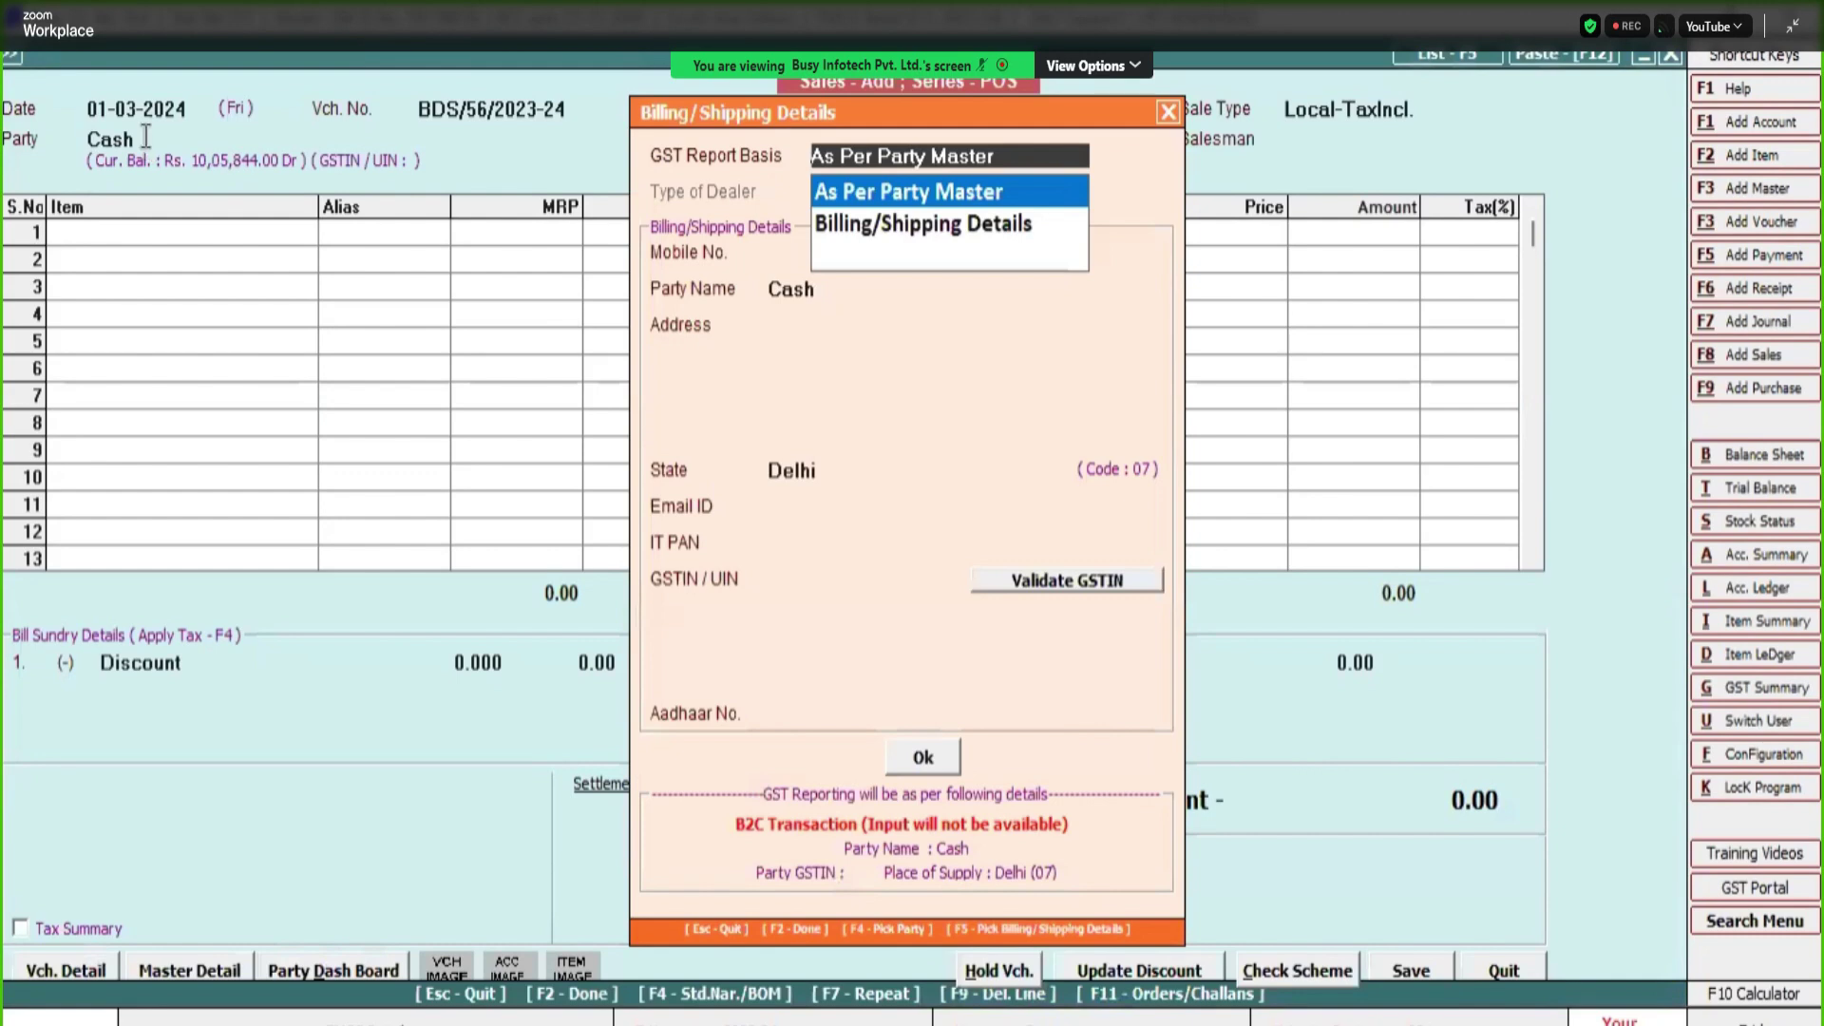
key(F2)
Step: Add Refined as the item, 1.00+1.00 Bottle at its MRP
key(Left)
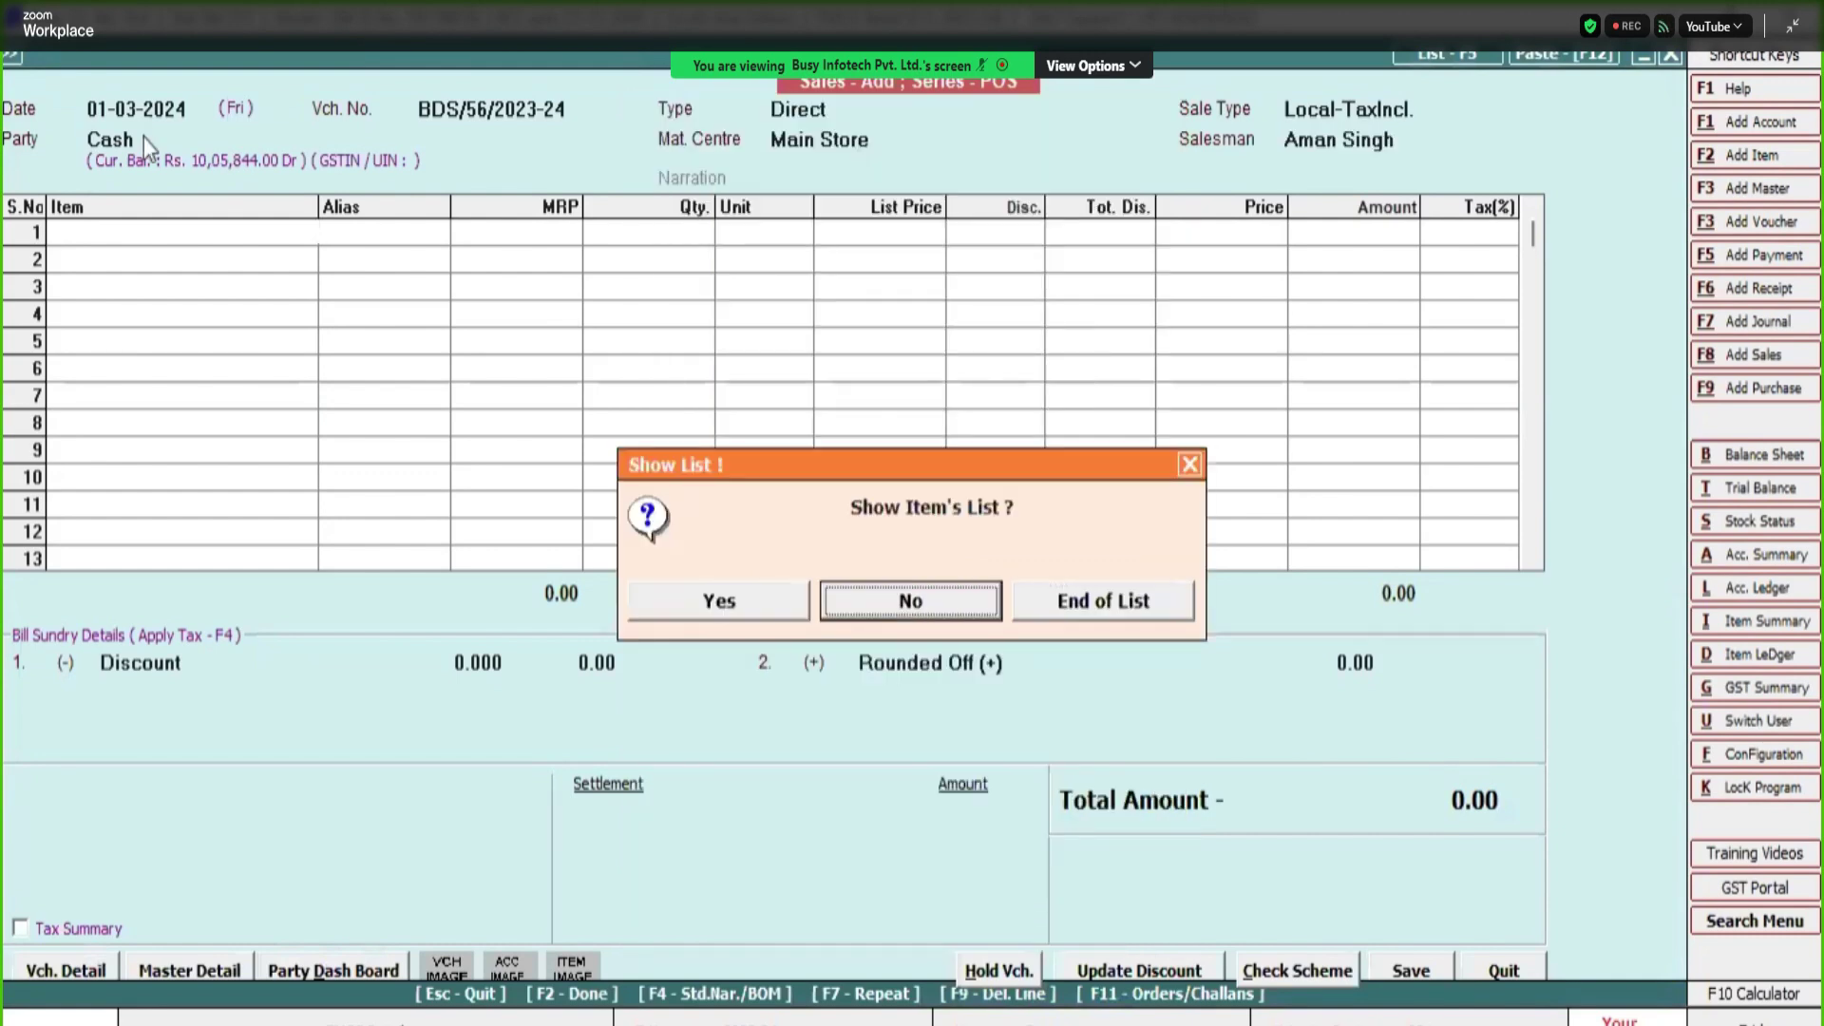
key(Return)
text(re)
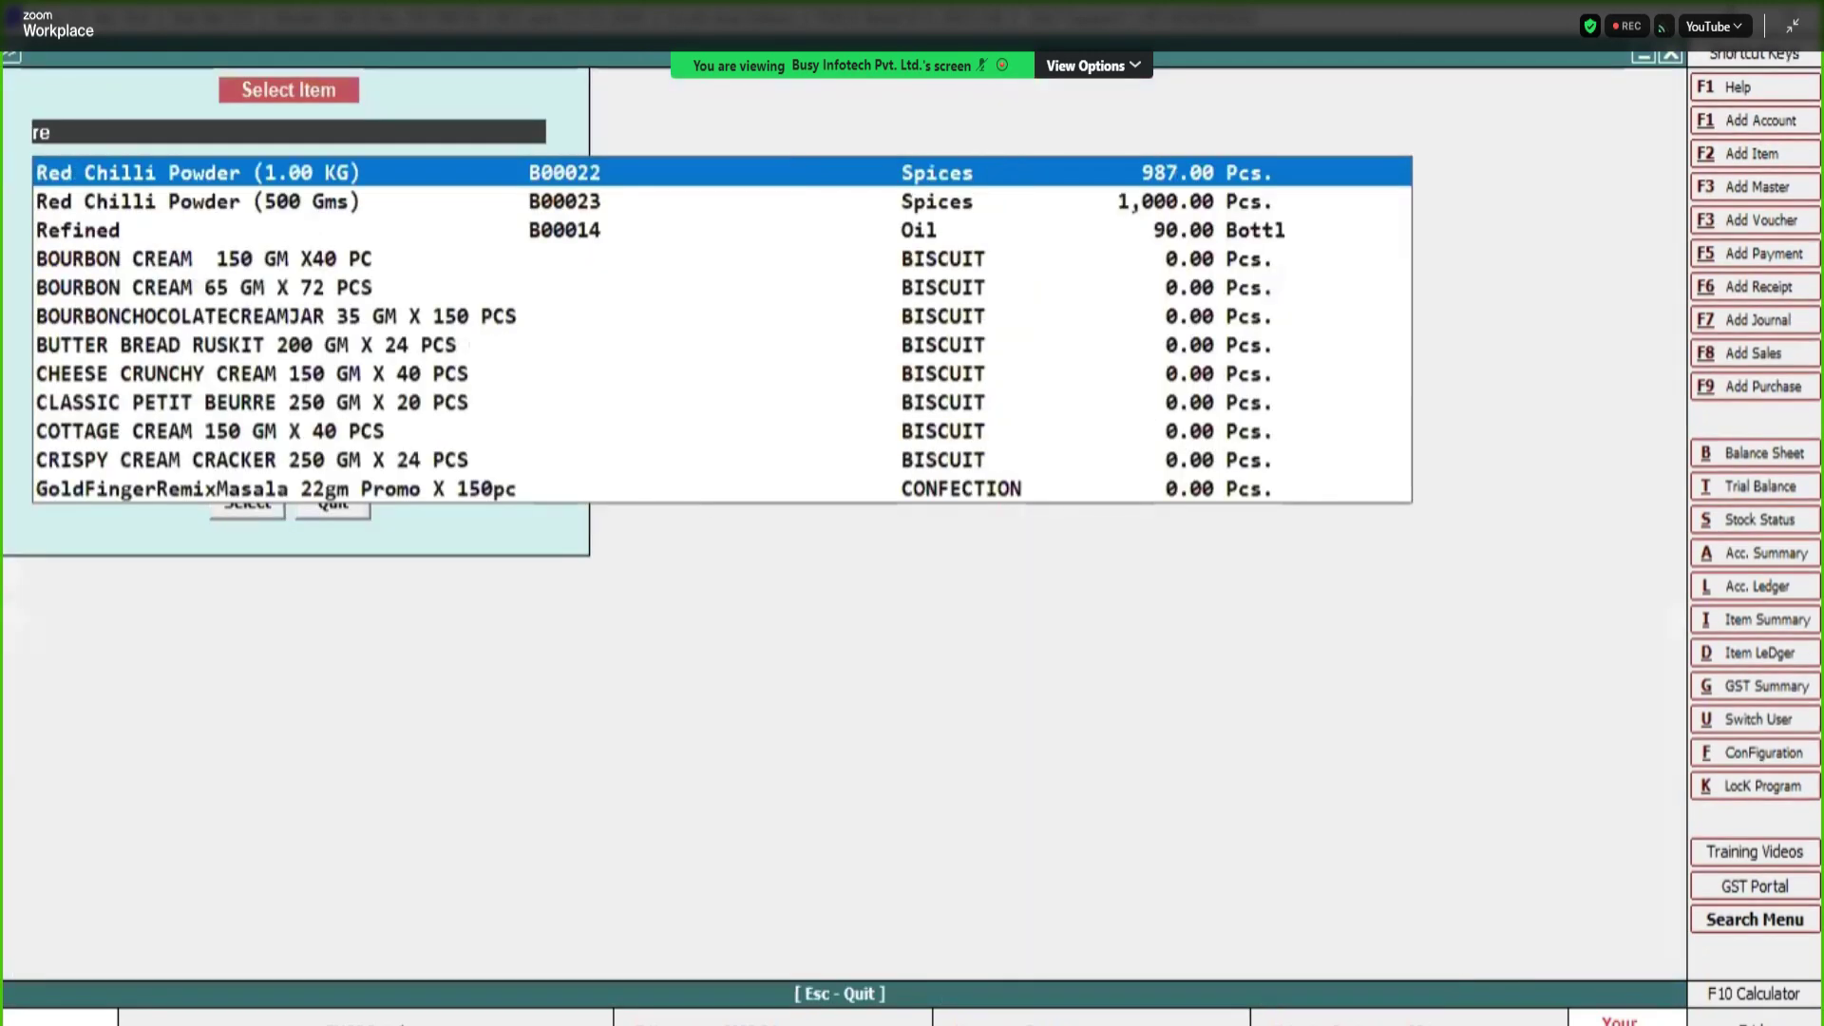
text(f)
key(Return)
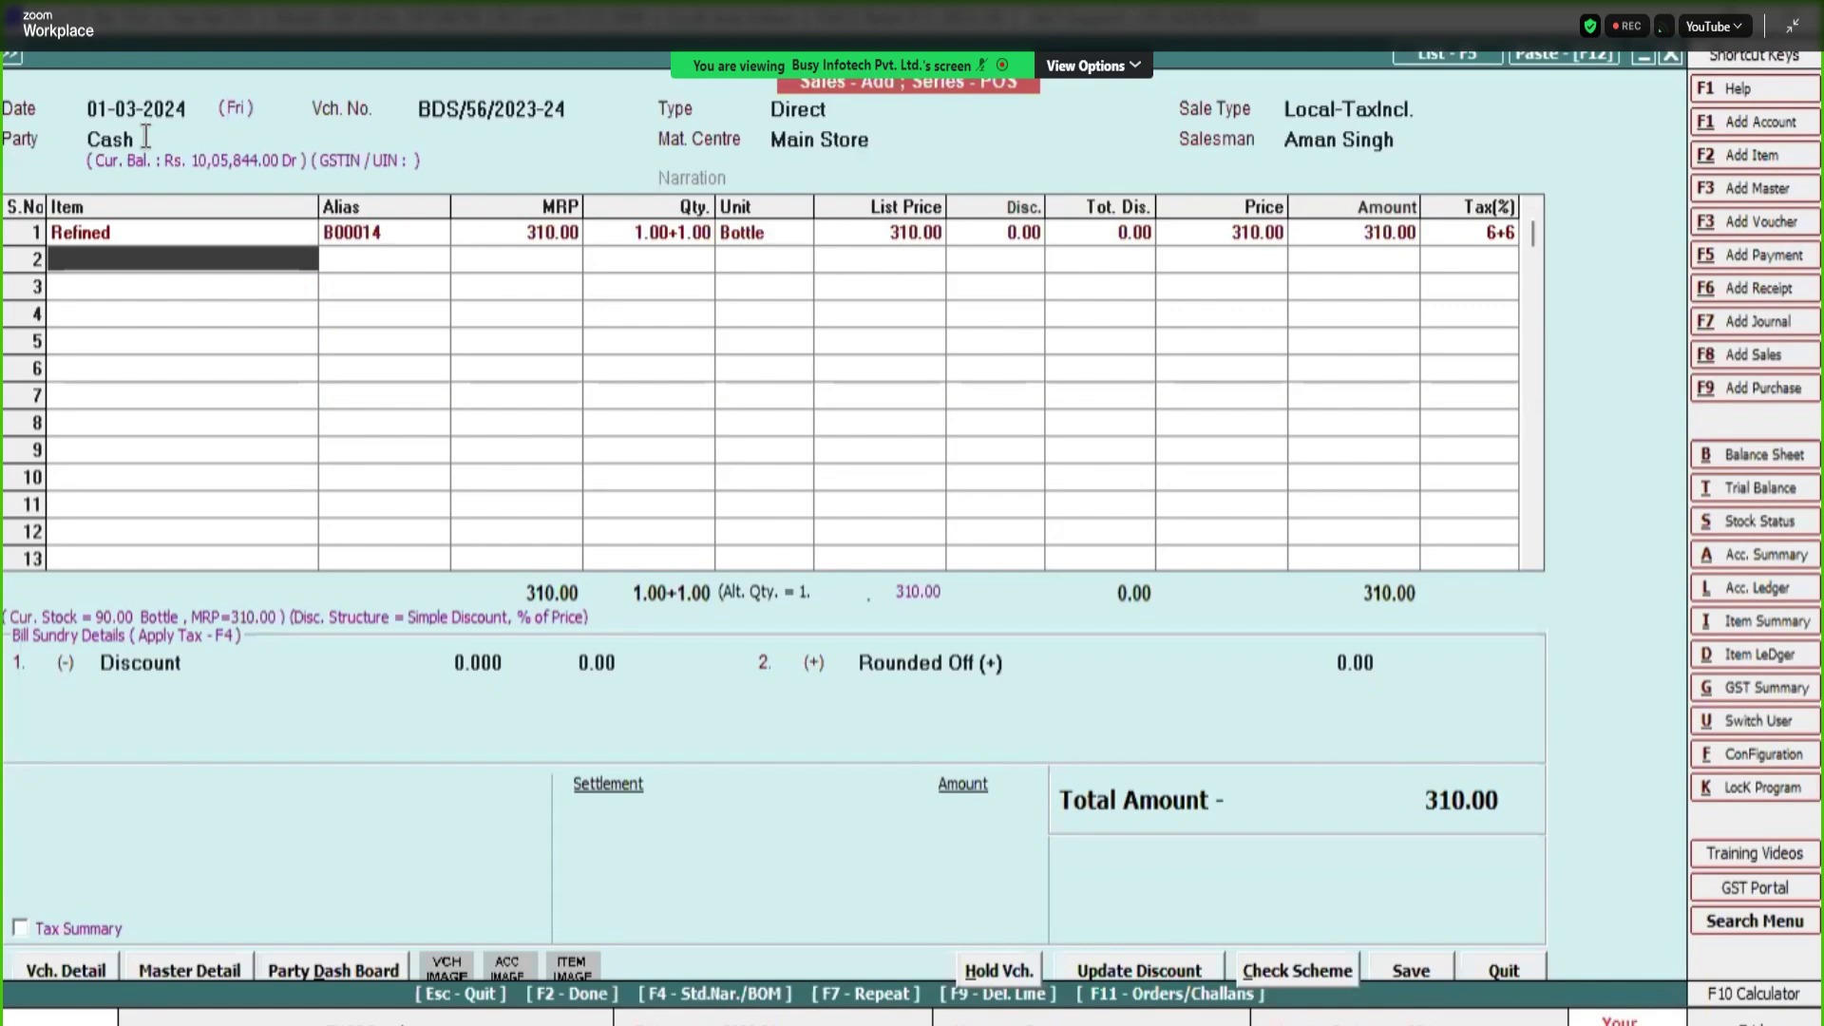
key(Up)
key(Return)
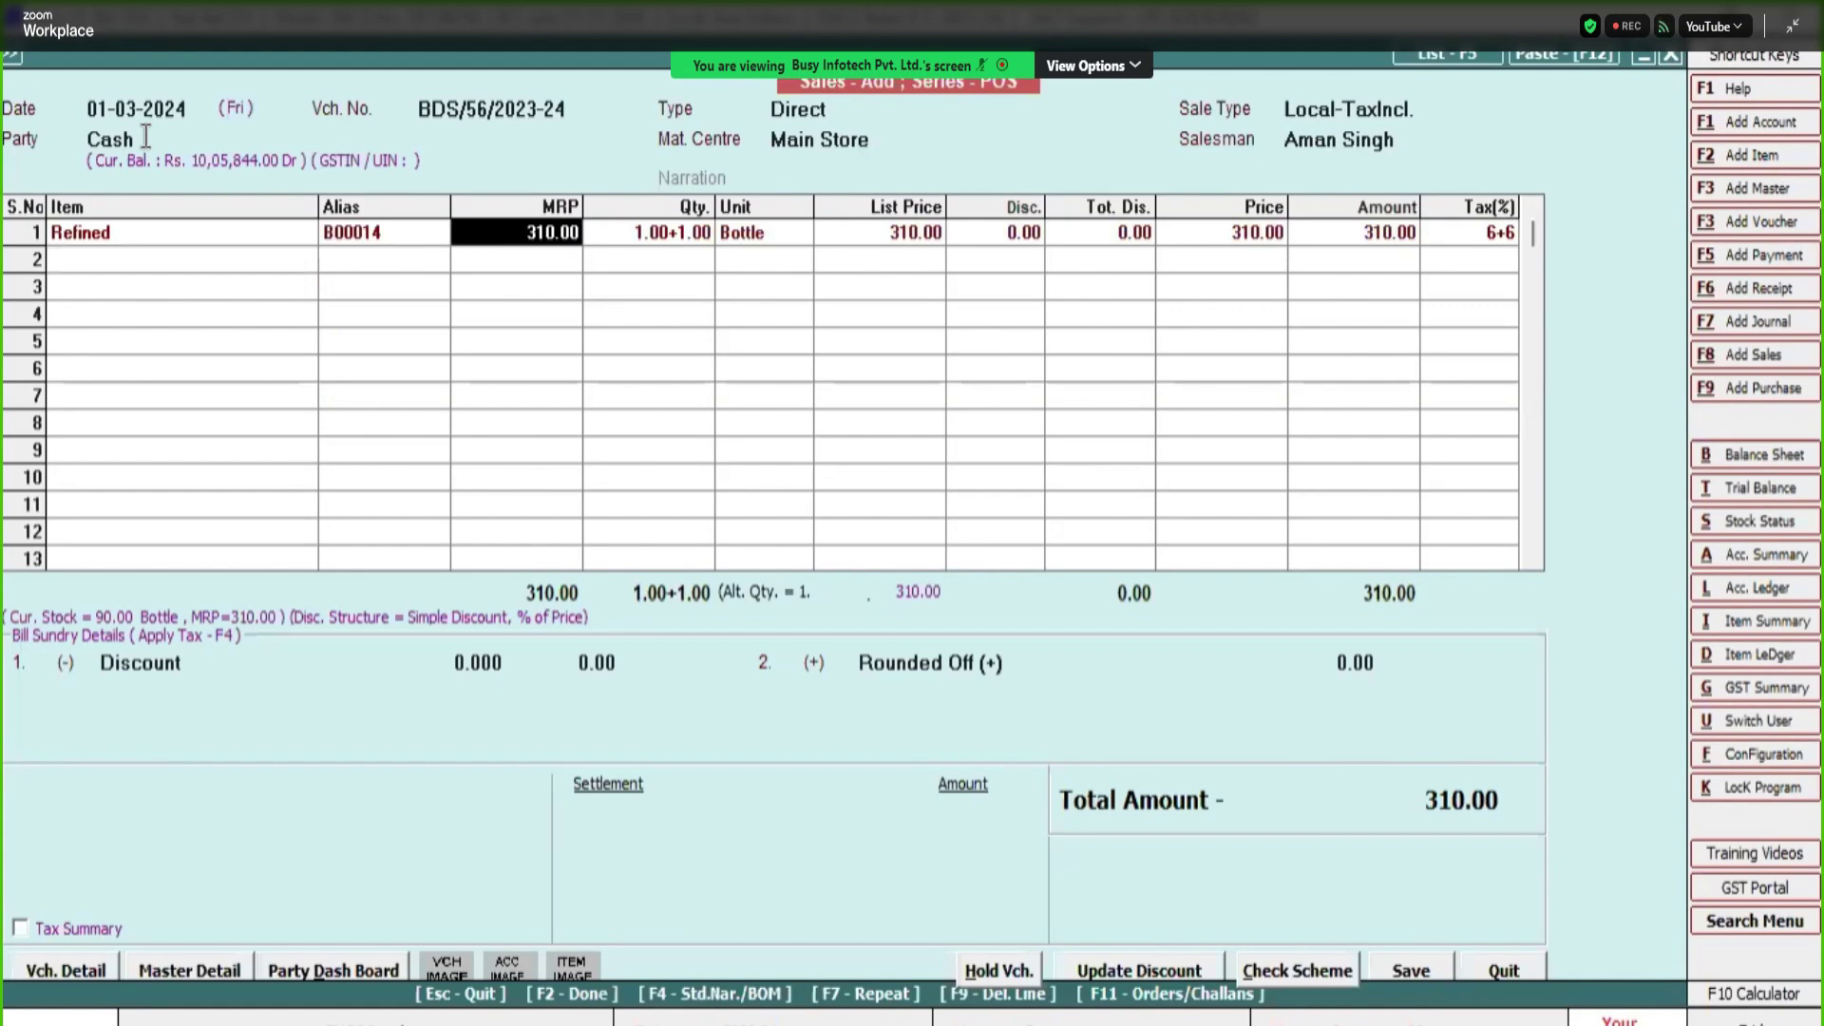
key(Return)
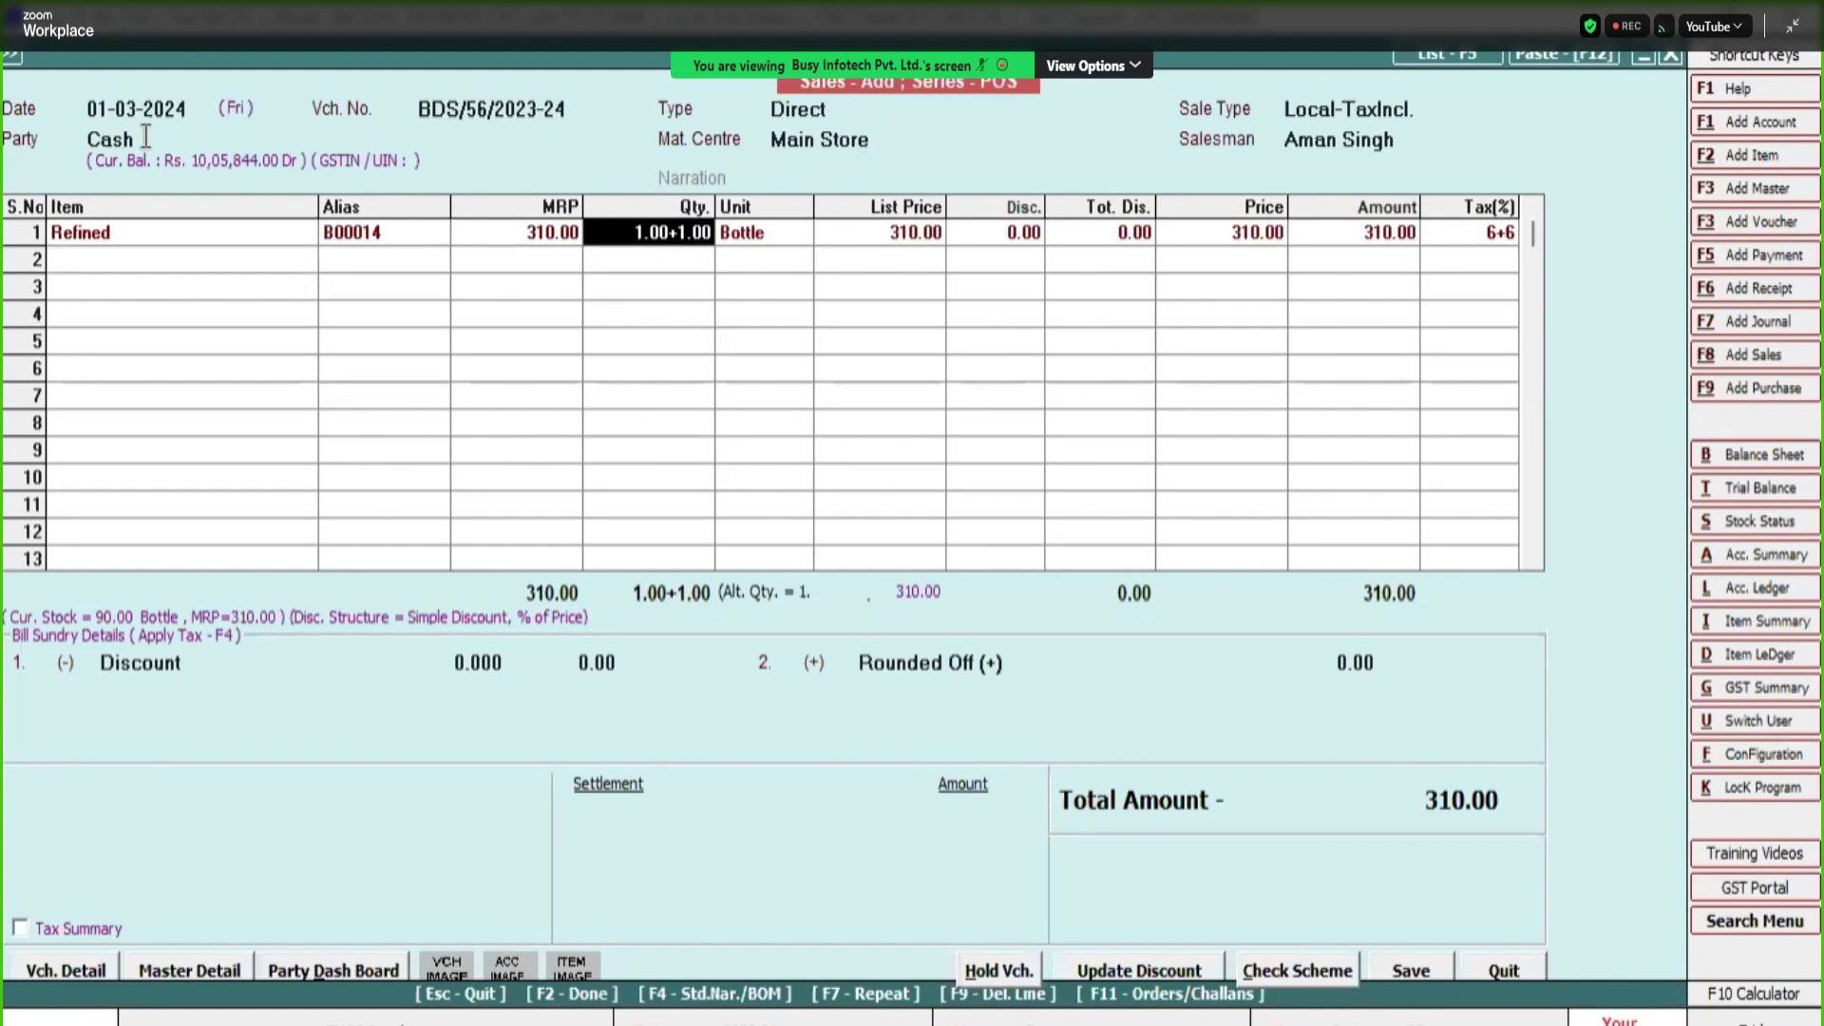
key(Left)
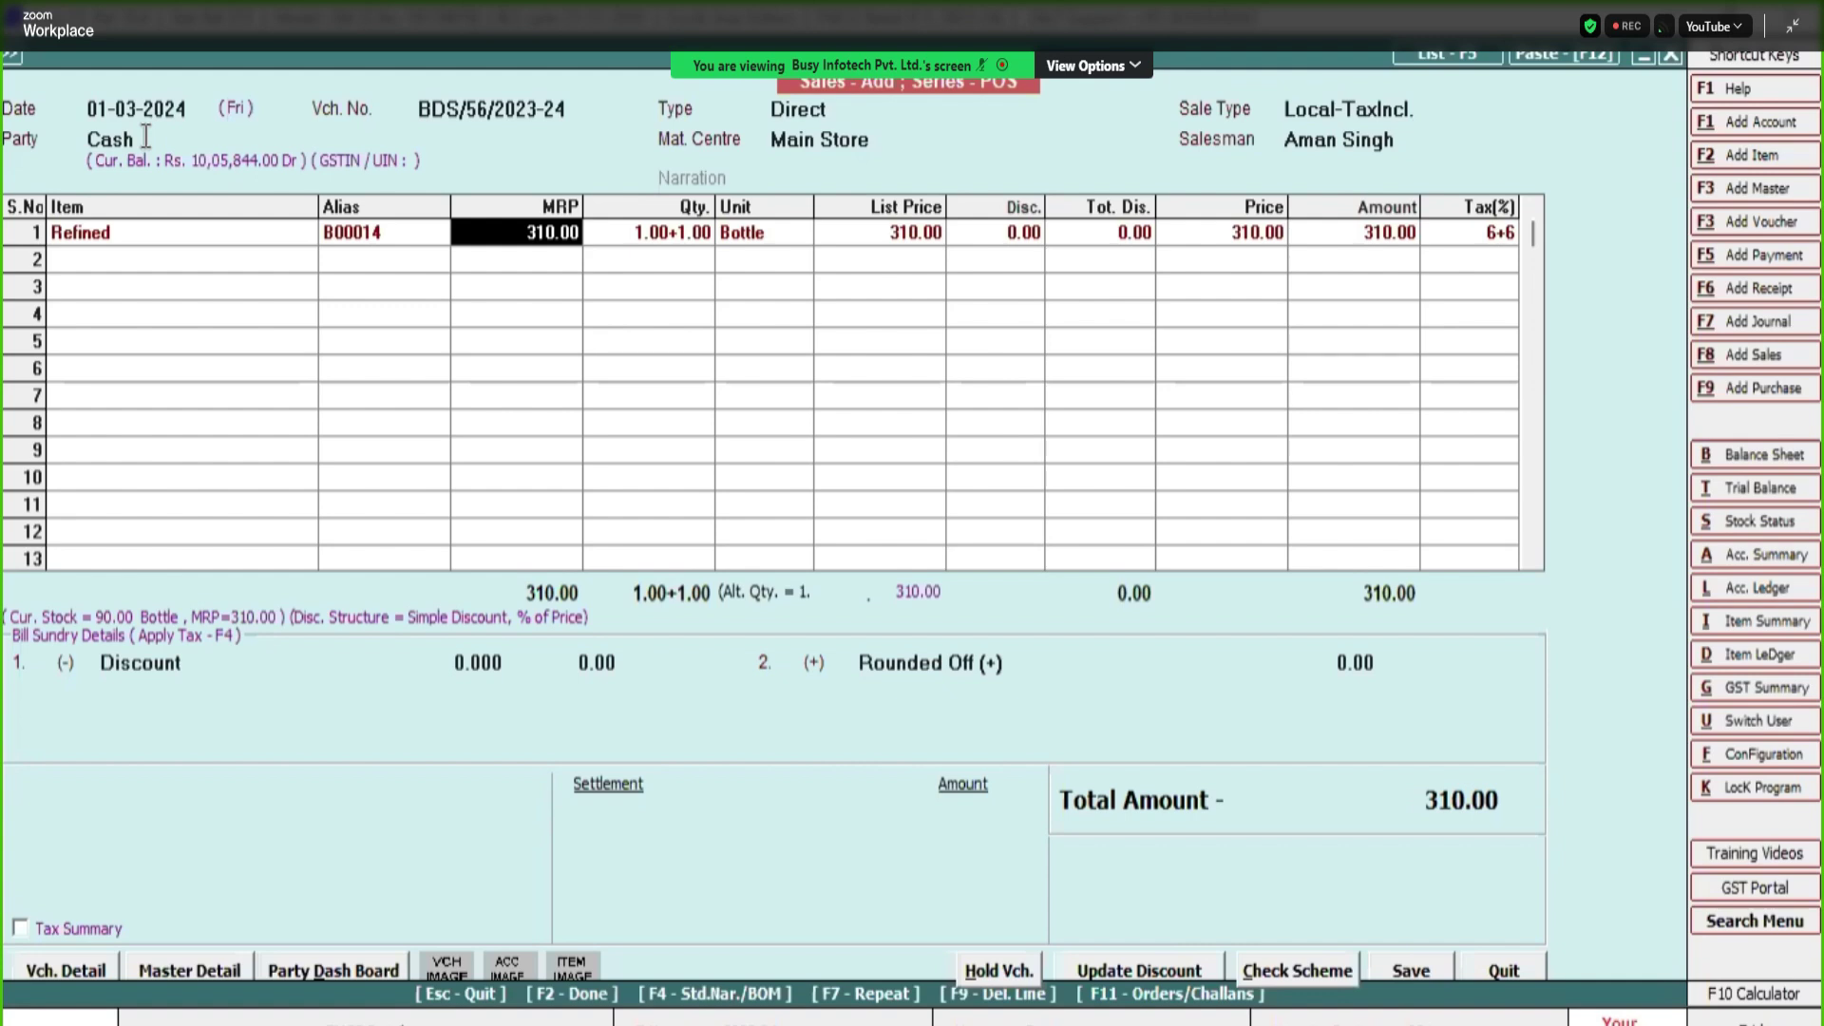
key(Return)
key(Down)
key(Left)
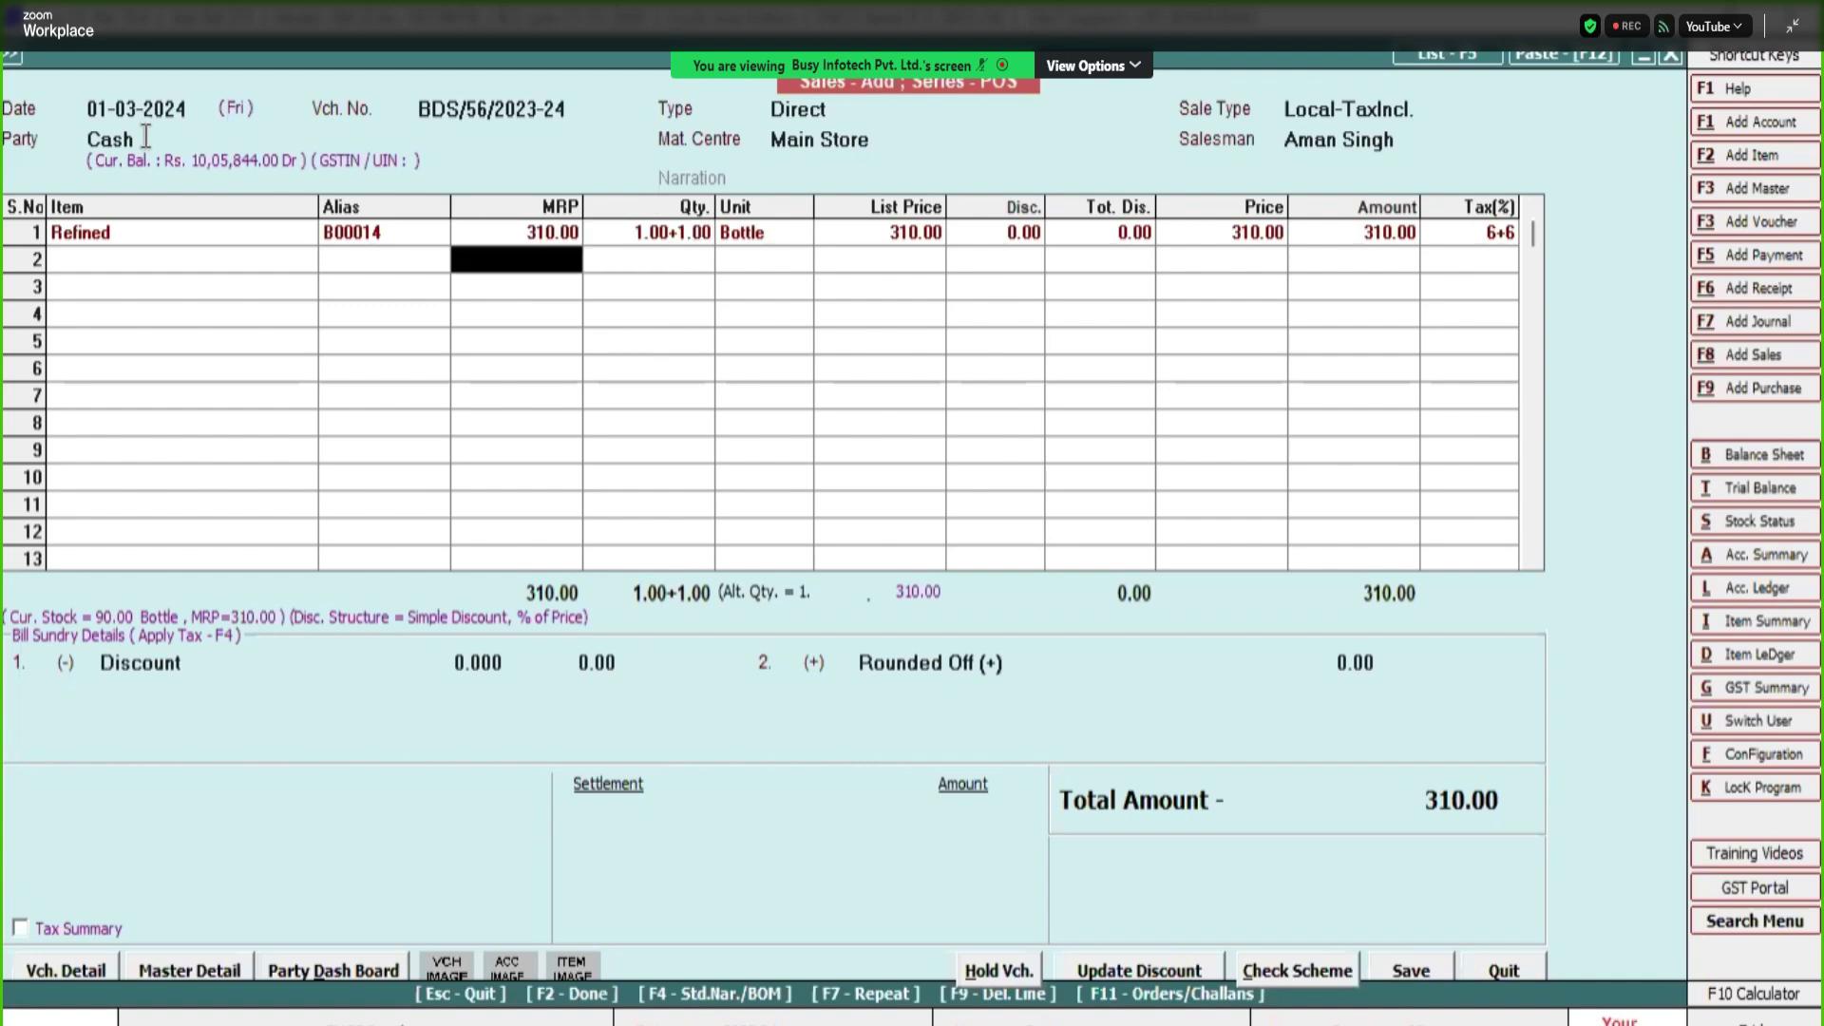
key(Left)
key(Up)
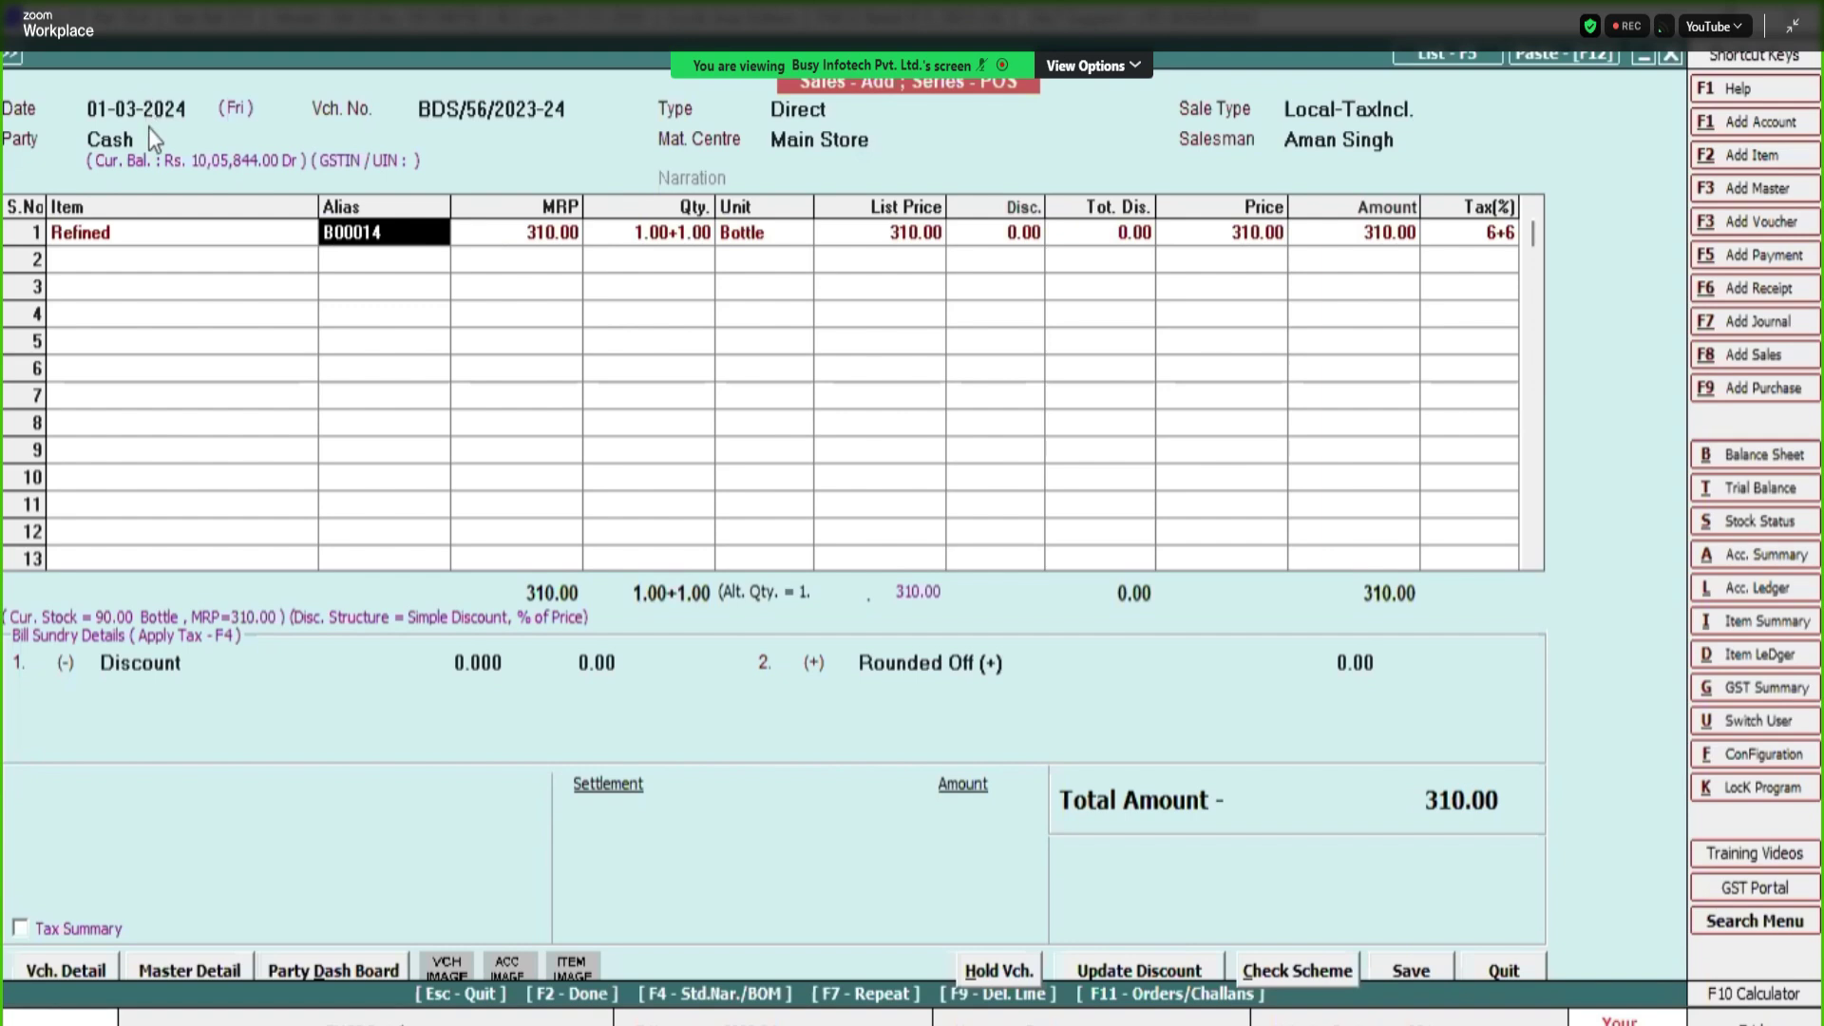
key(Left)
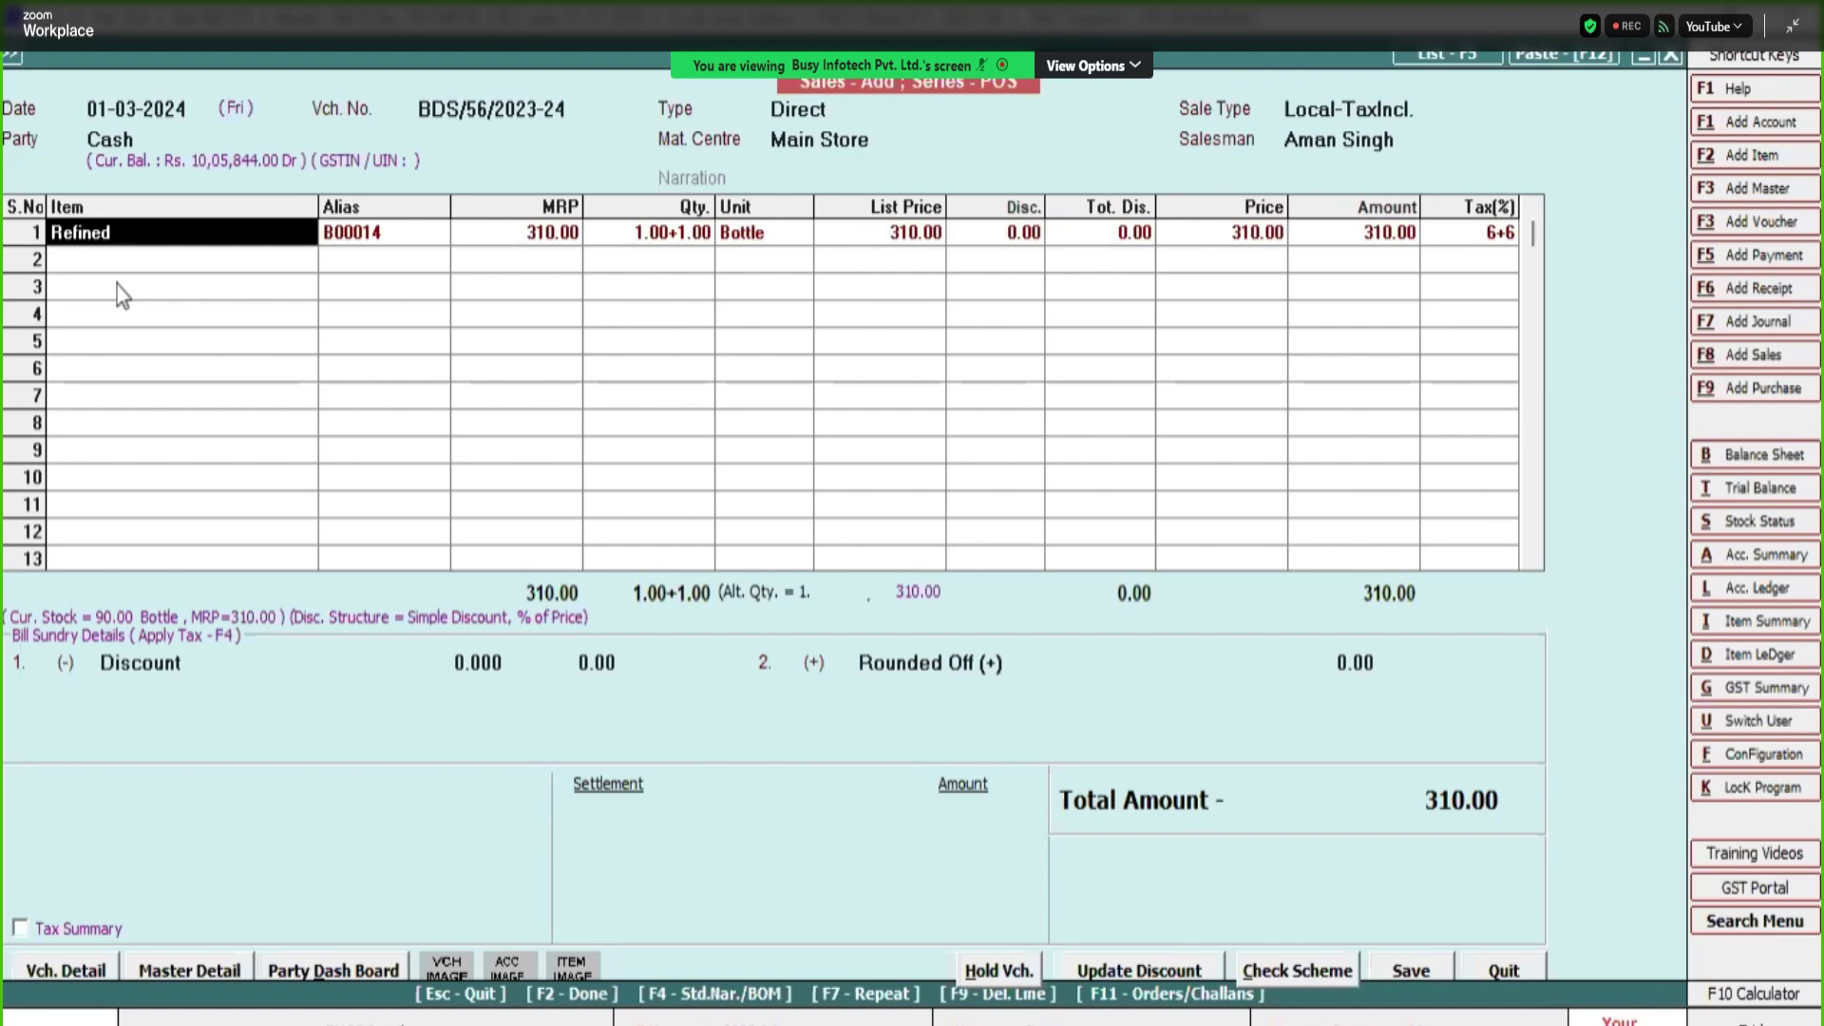
Step: Settle the 310.00 total in cash and save the sale
key(F2)
key(F2)
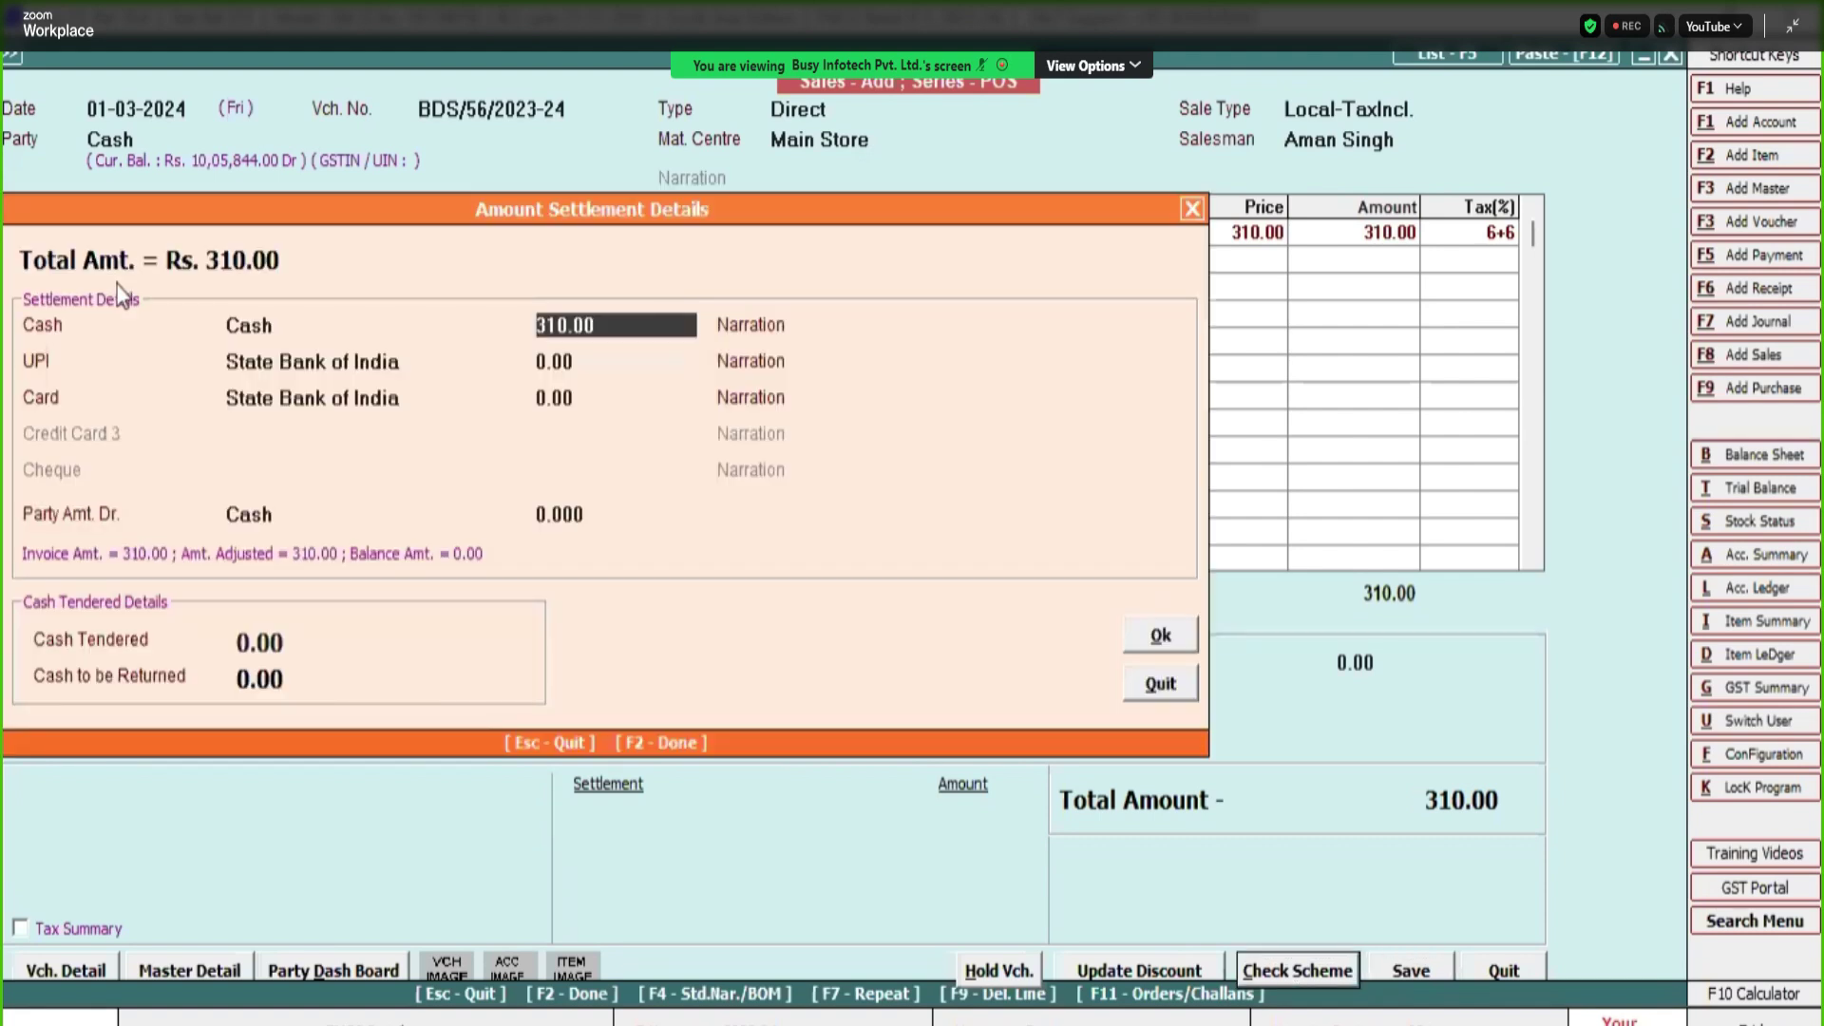
key(Return)
key(Return)
key(Return)
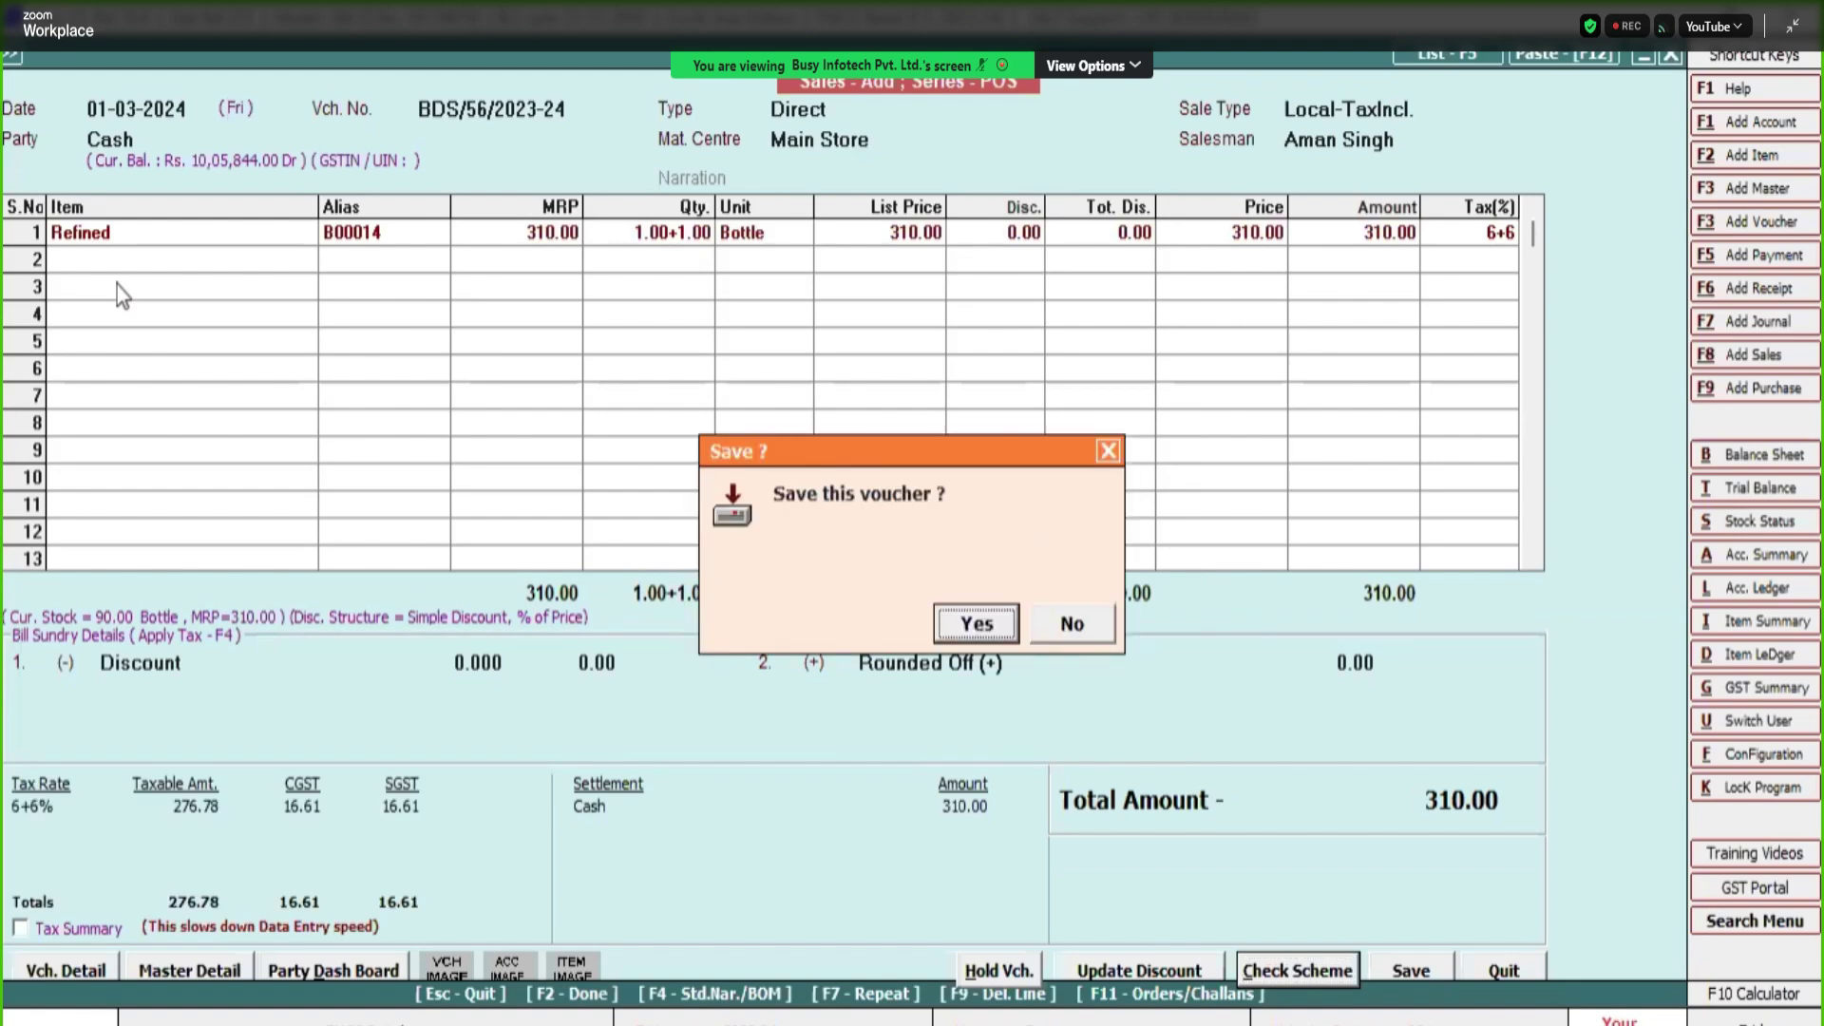
key(Return)
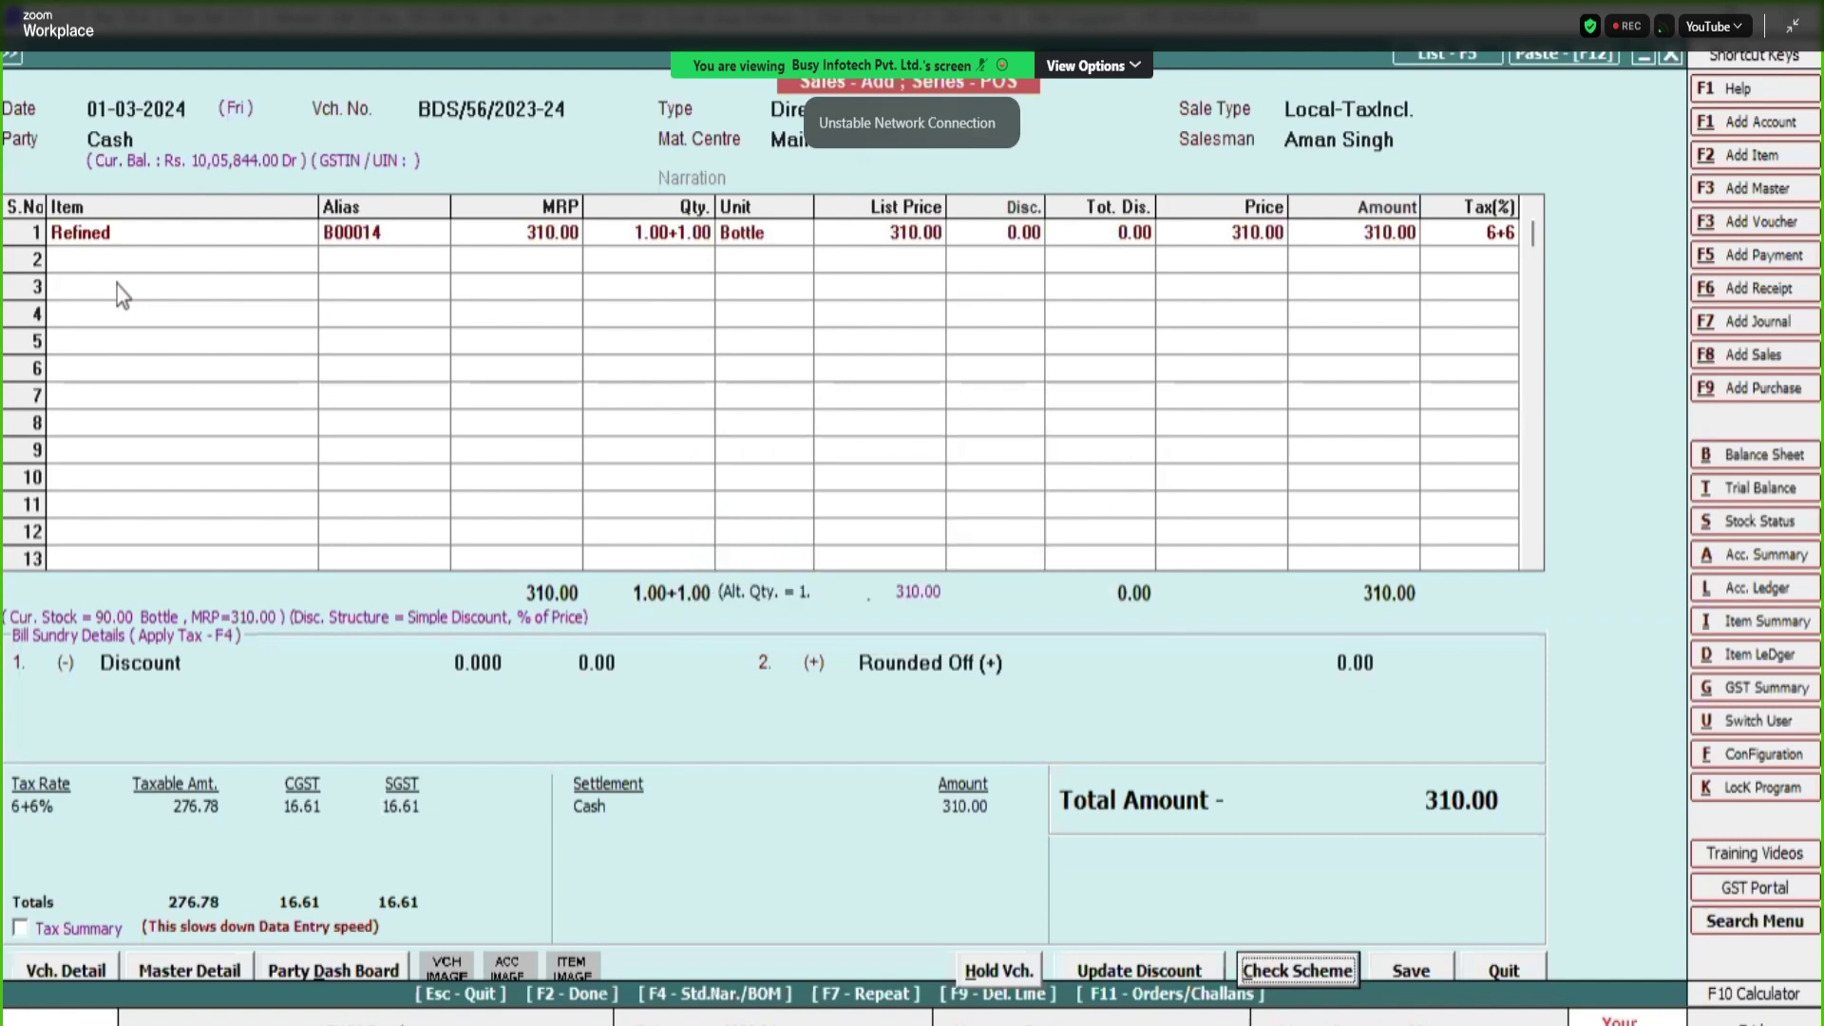
key(Escape)
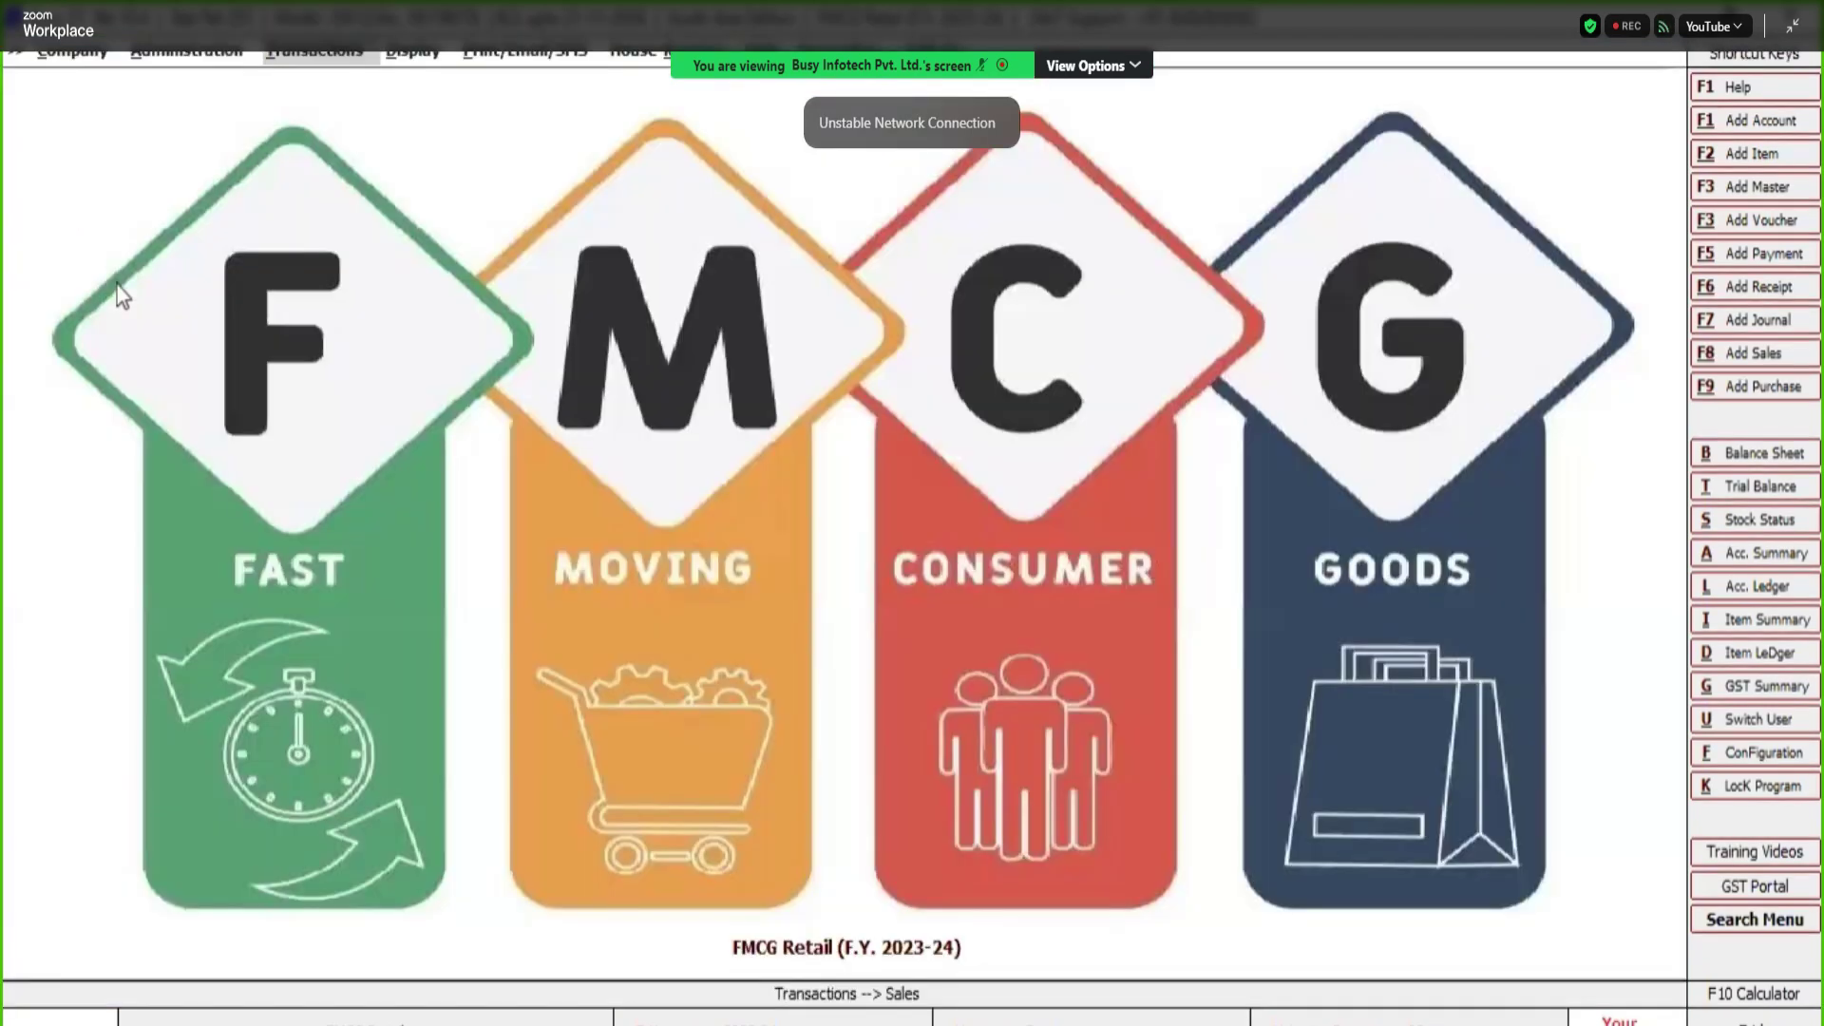
Step: Open the Closing Stock - Alphabetical, Balances Only stock status report options
key(Return)
key(Down)
key(Down)
key(Right)
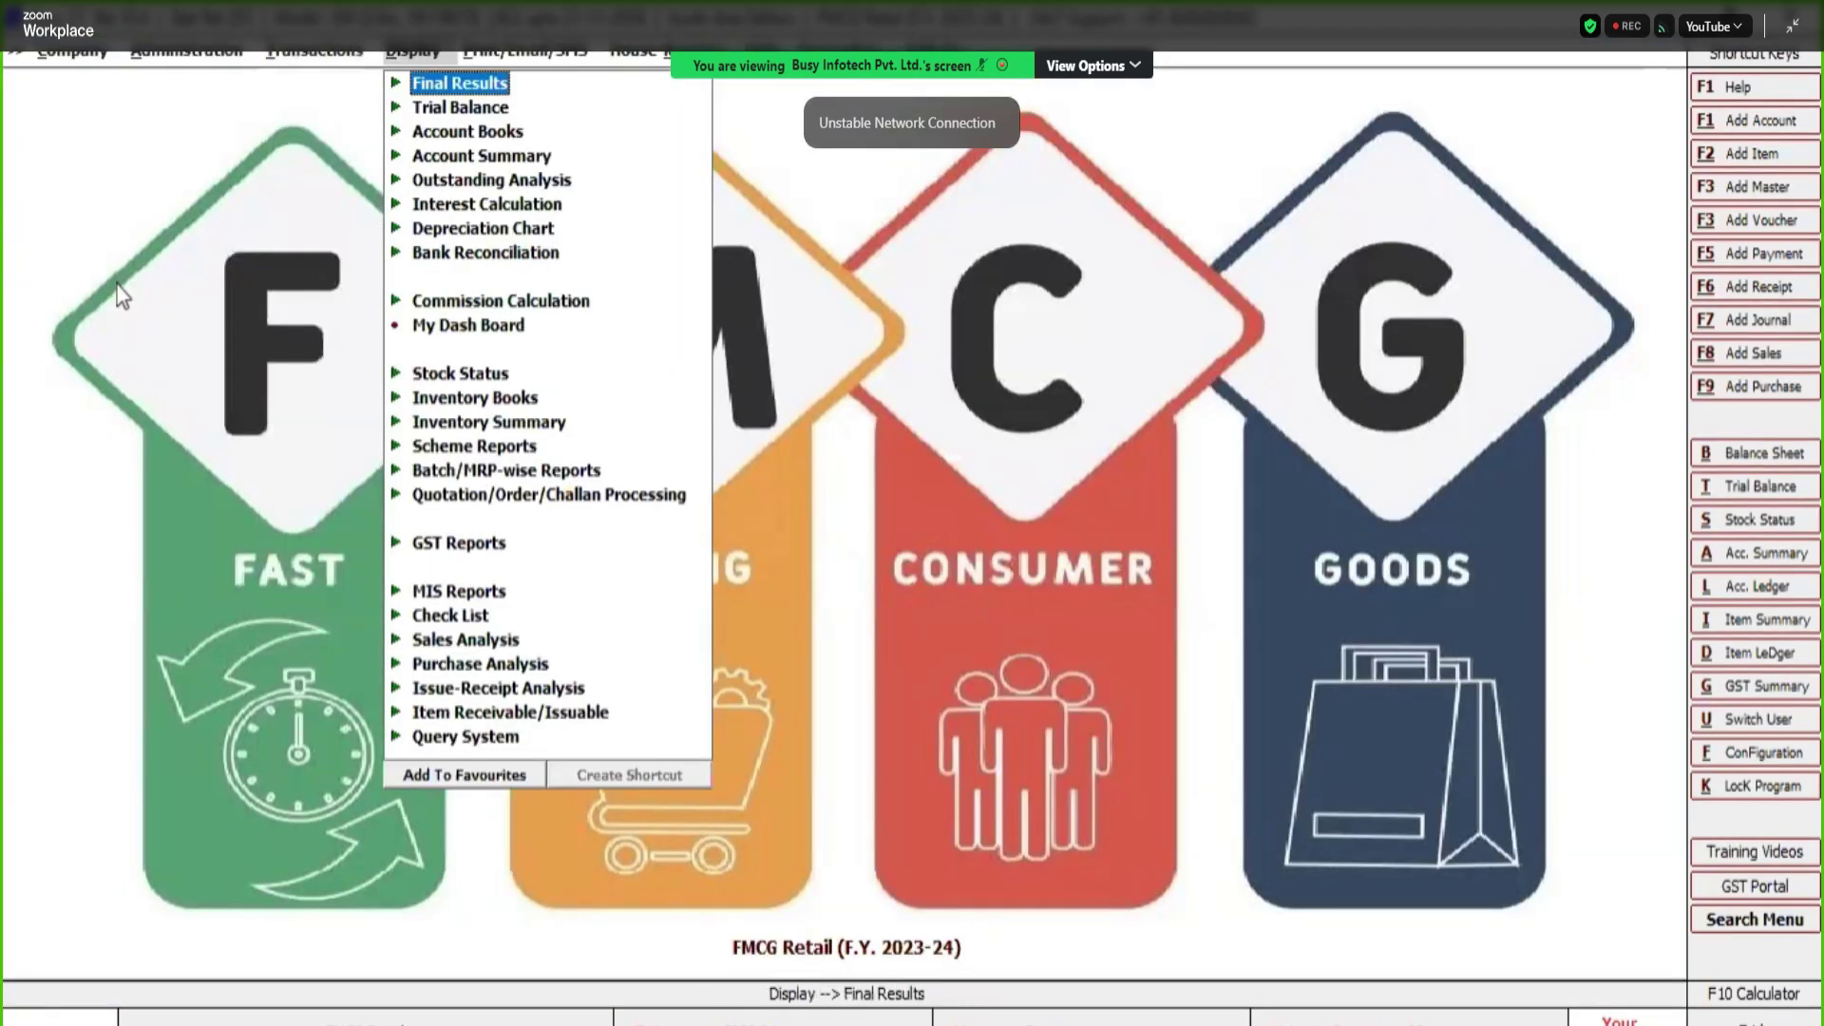
key(Down)
key(s)
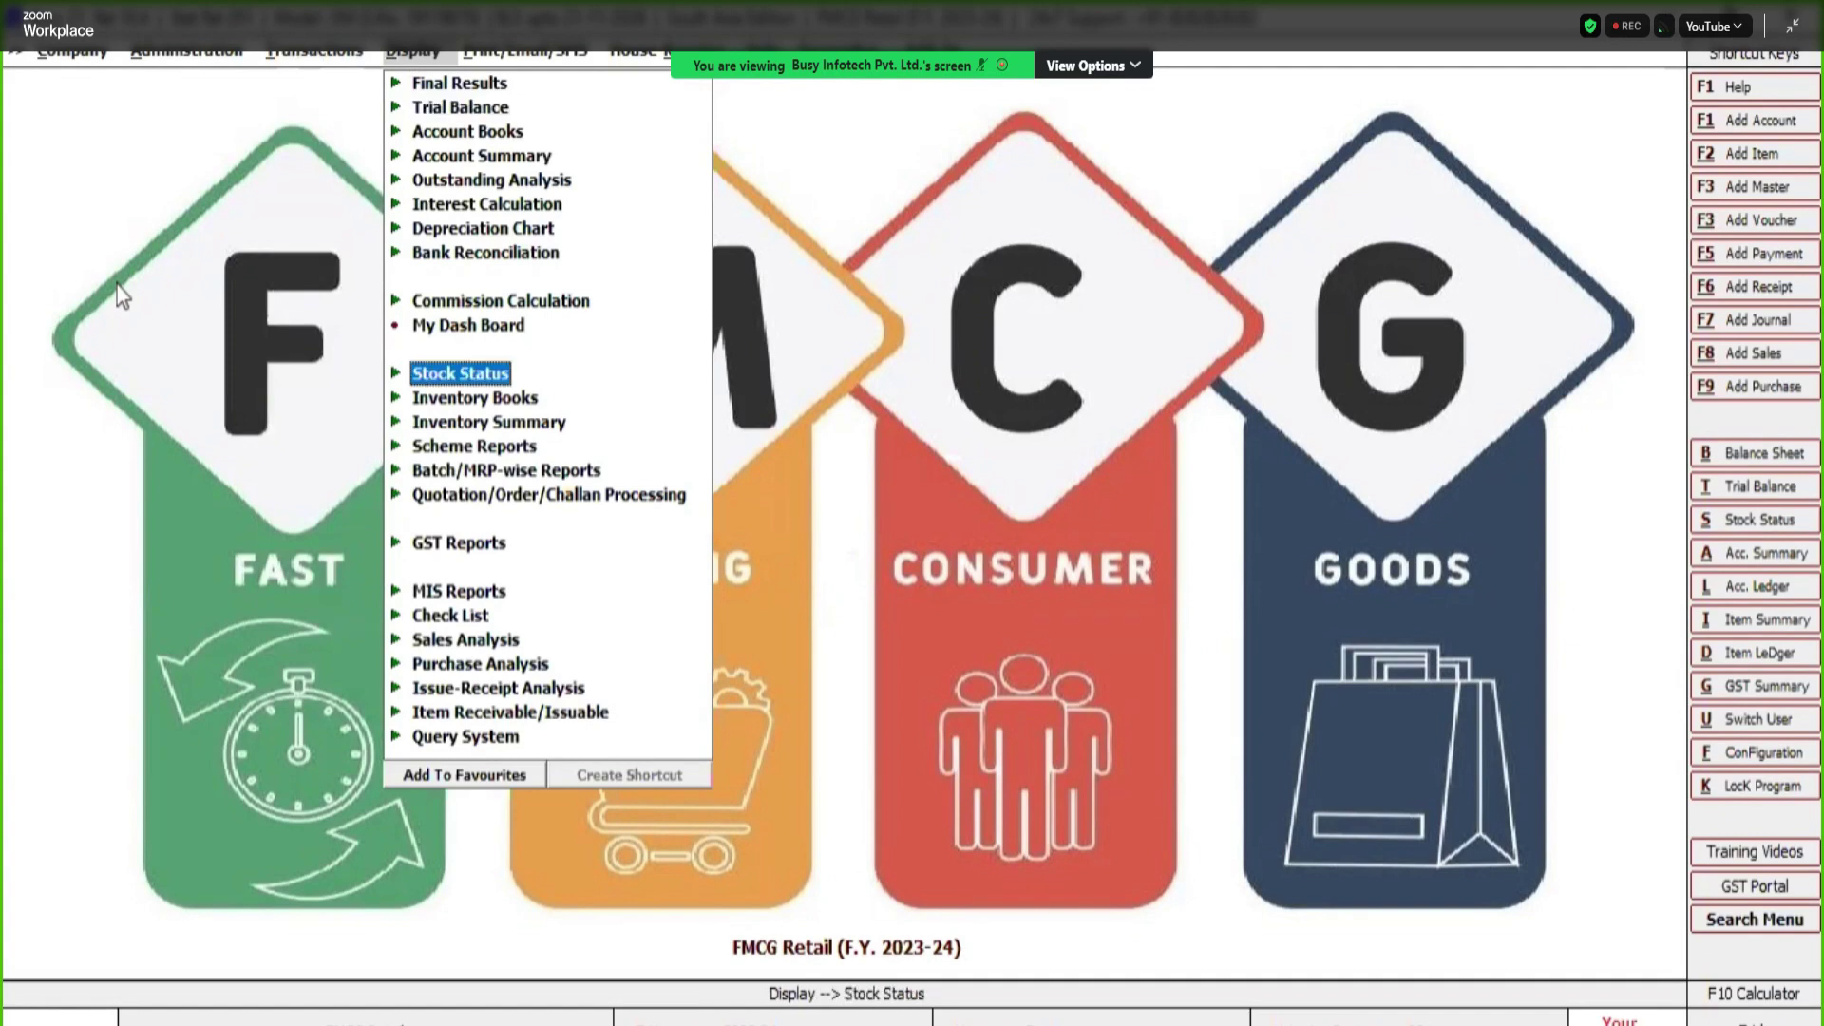
key(Return)
key(Return)
key(Return)
key(Escape)
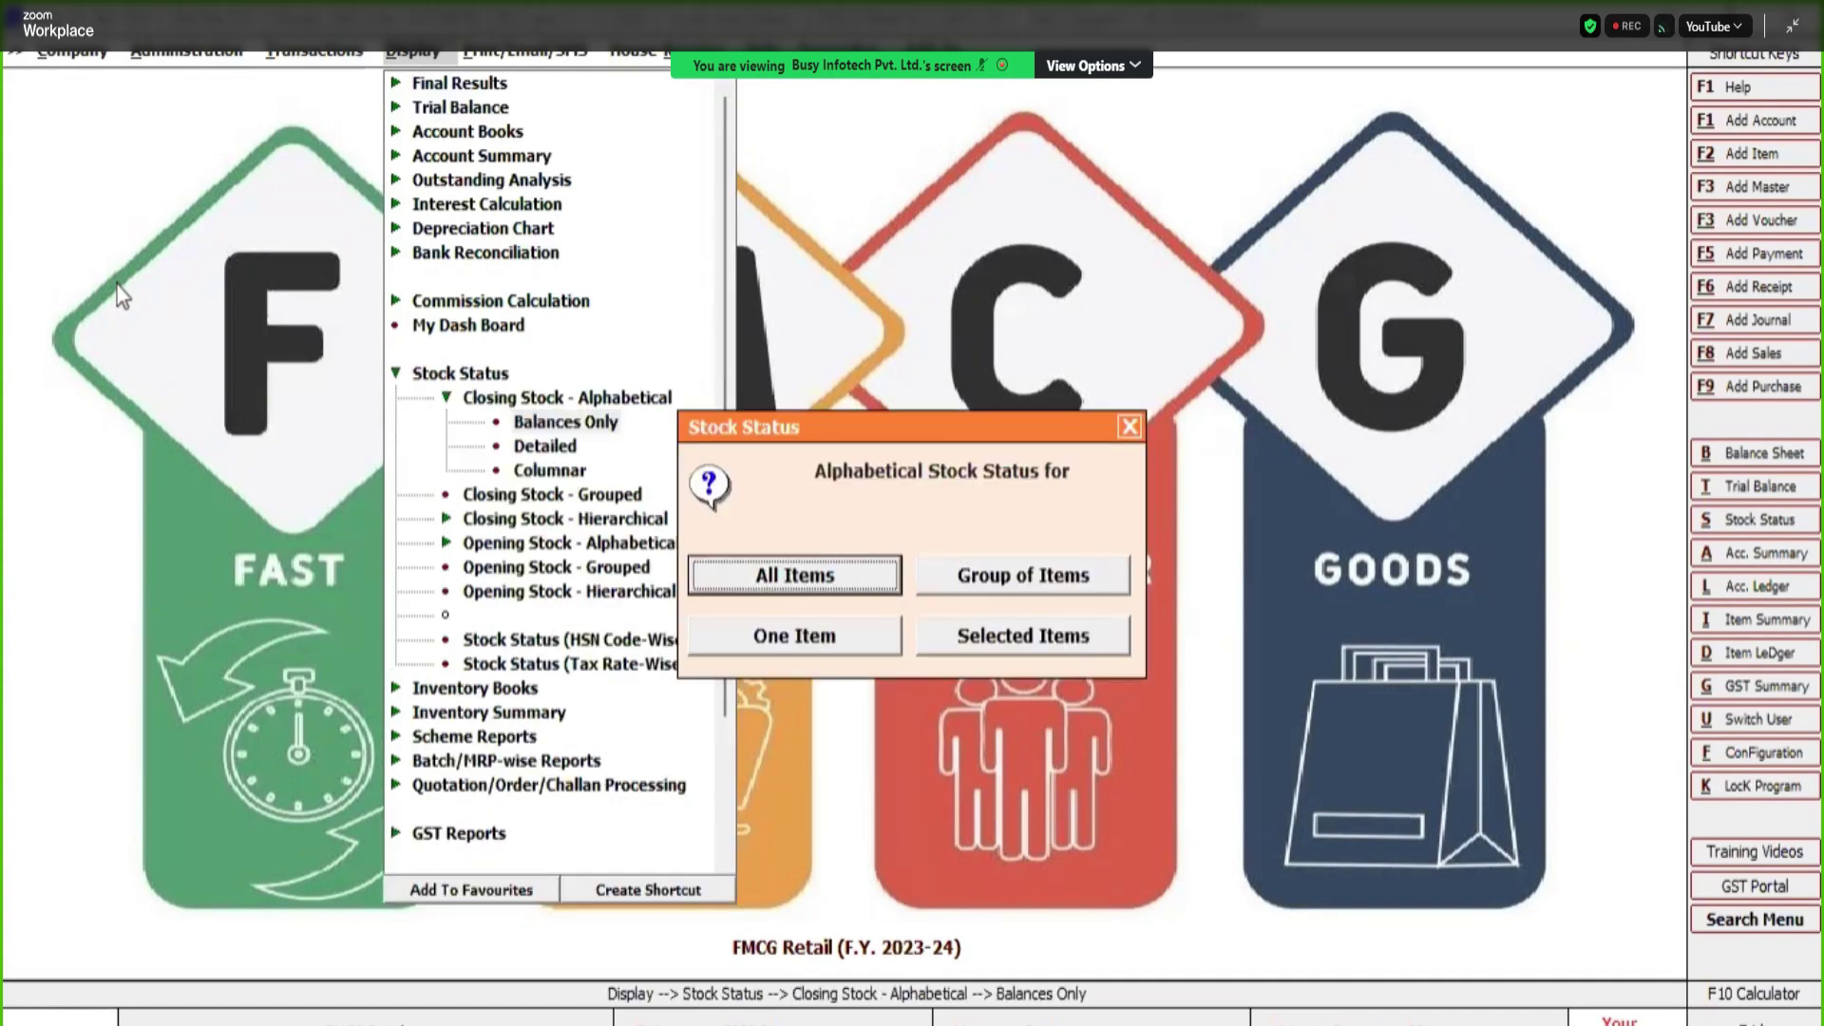
key(Escape)
key(Return)
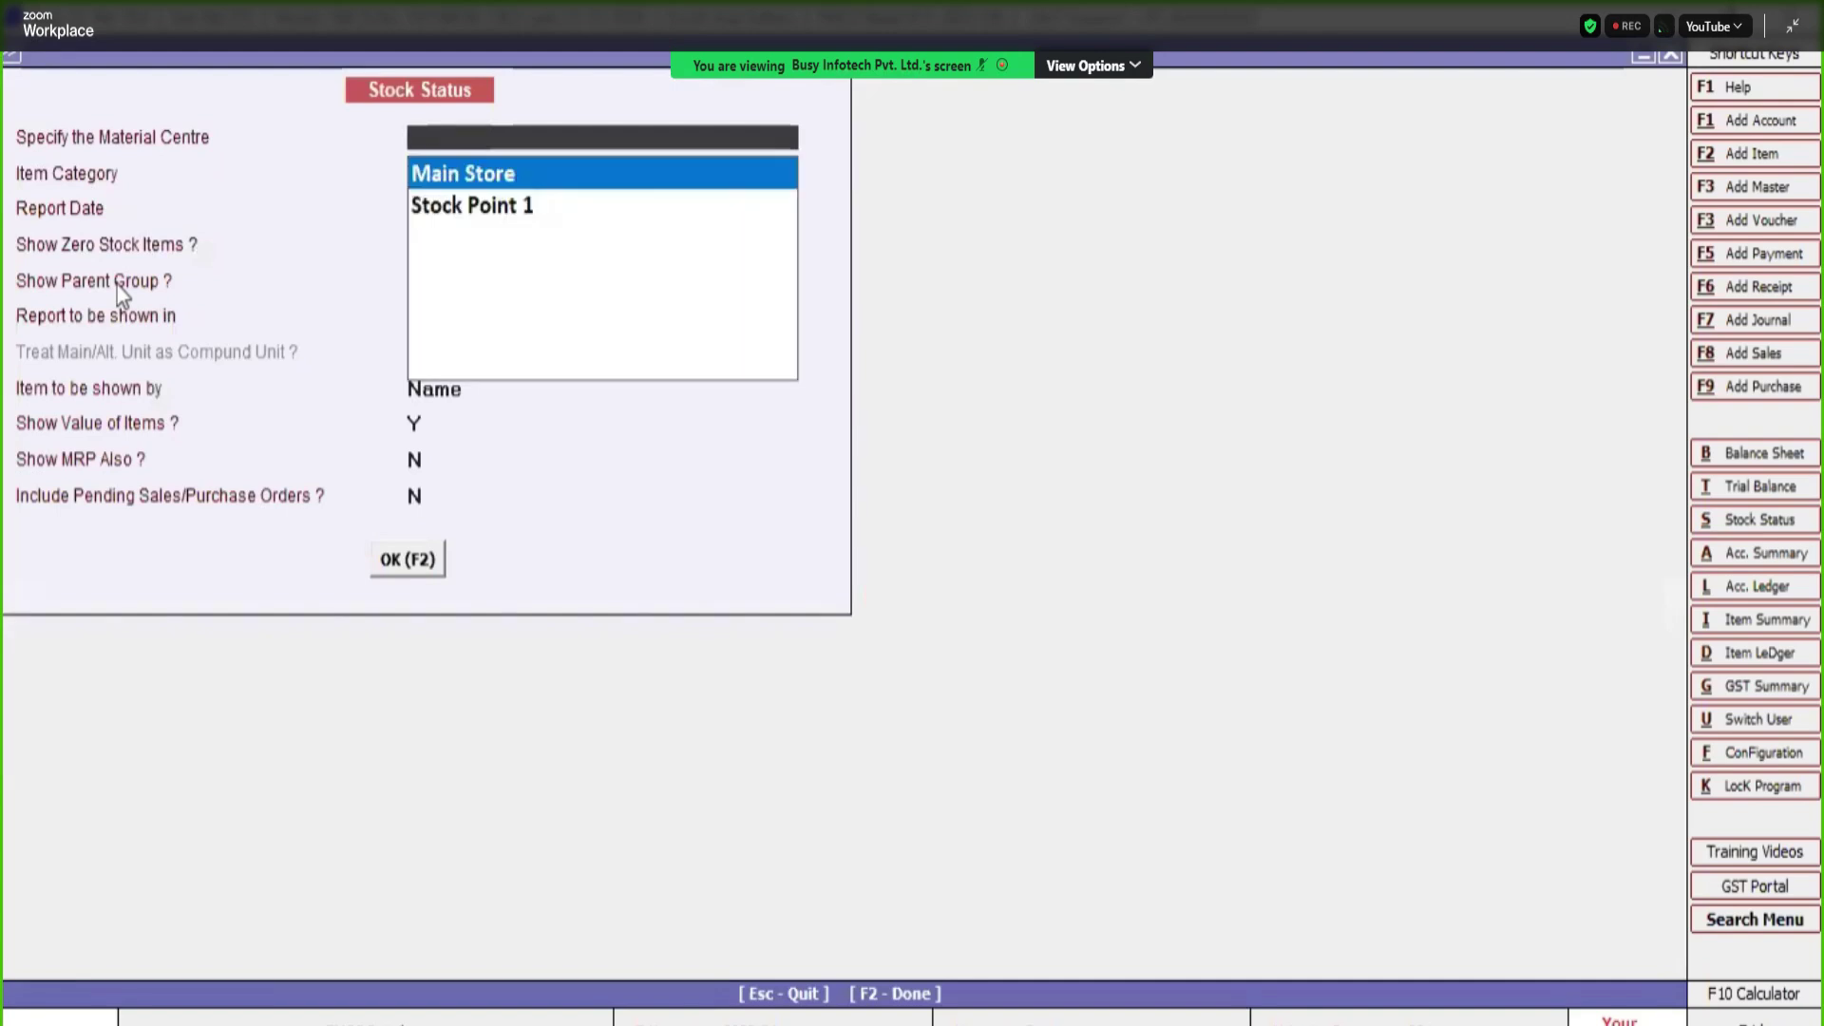
key(Return)
key(Return)
Step: Generate the stock status, then set the material centre to Main Store
click(115, 281)
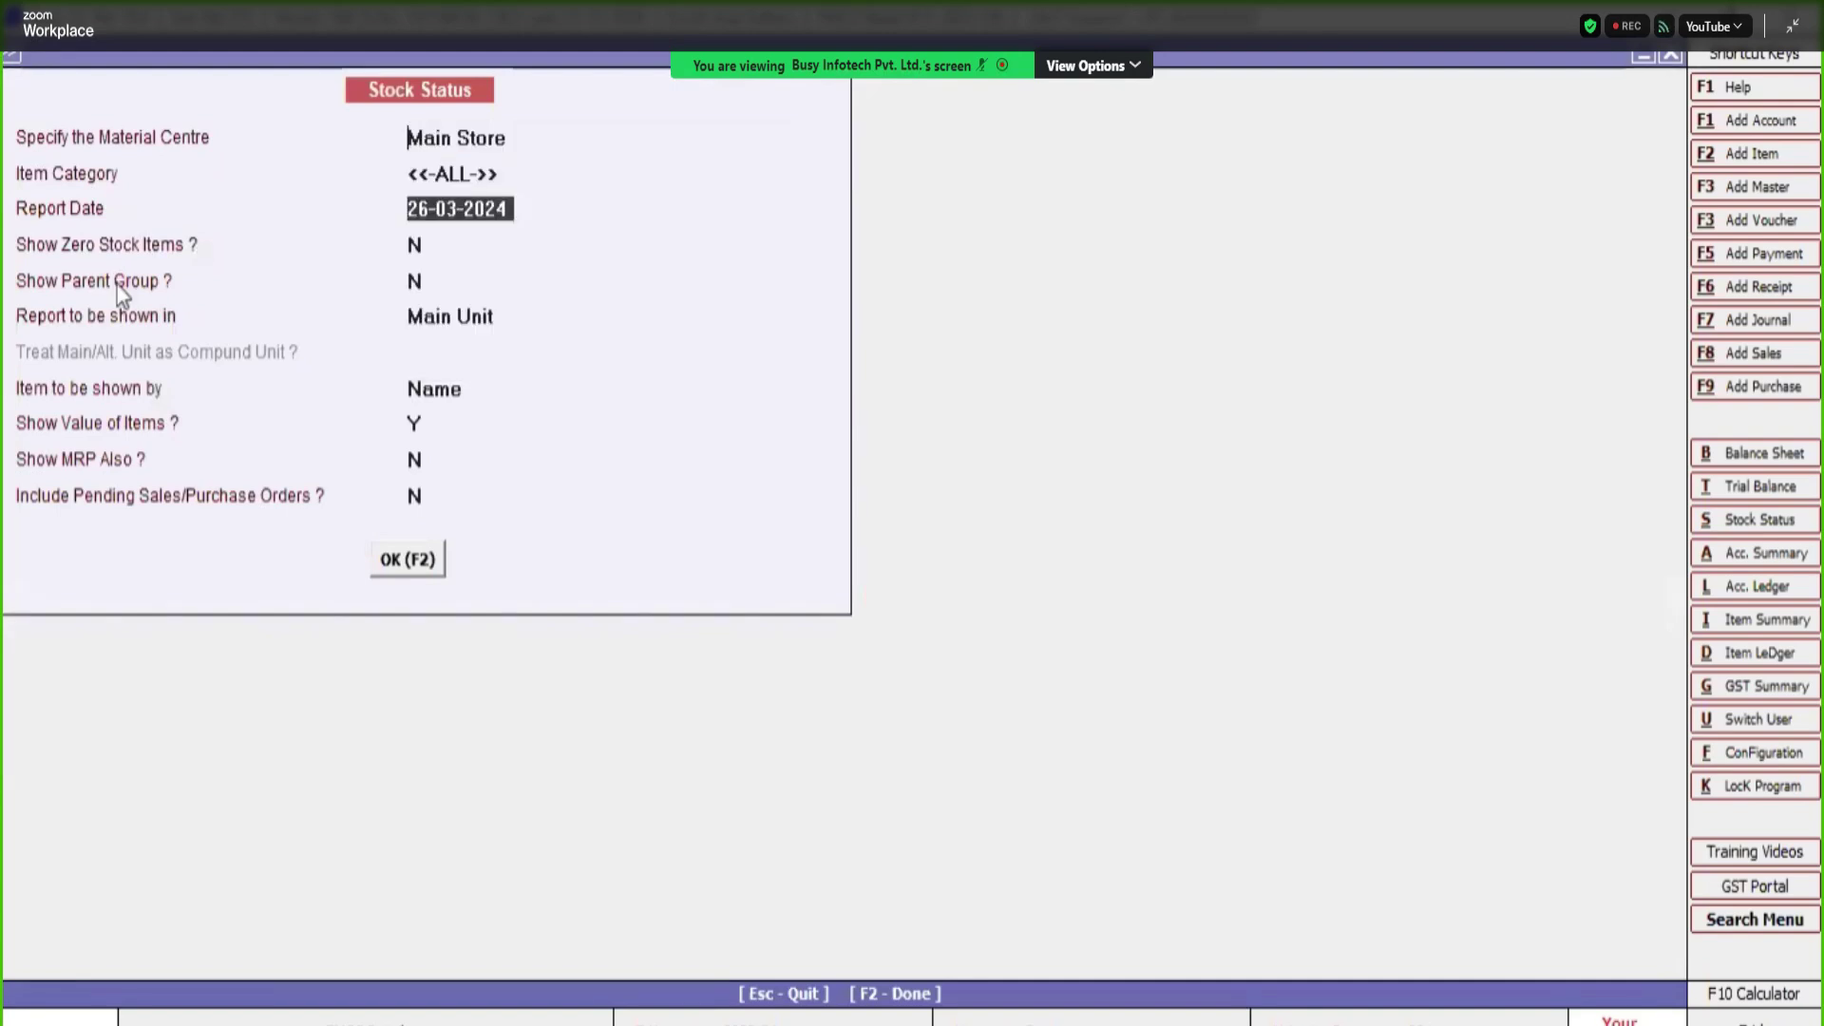
key(F2)
click(117, 285)
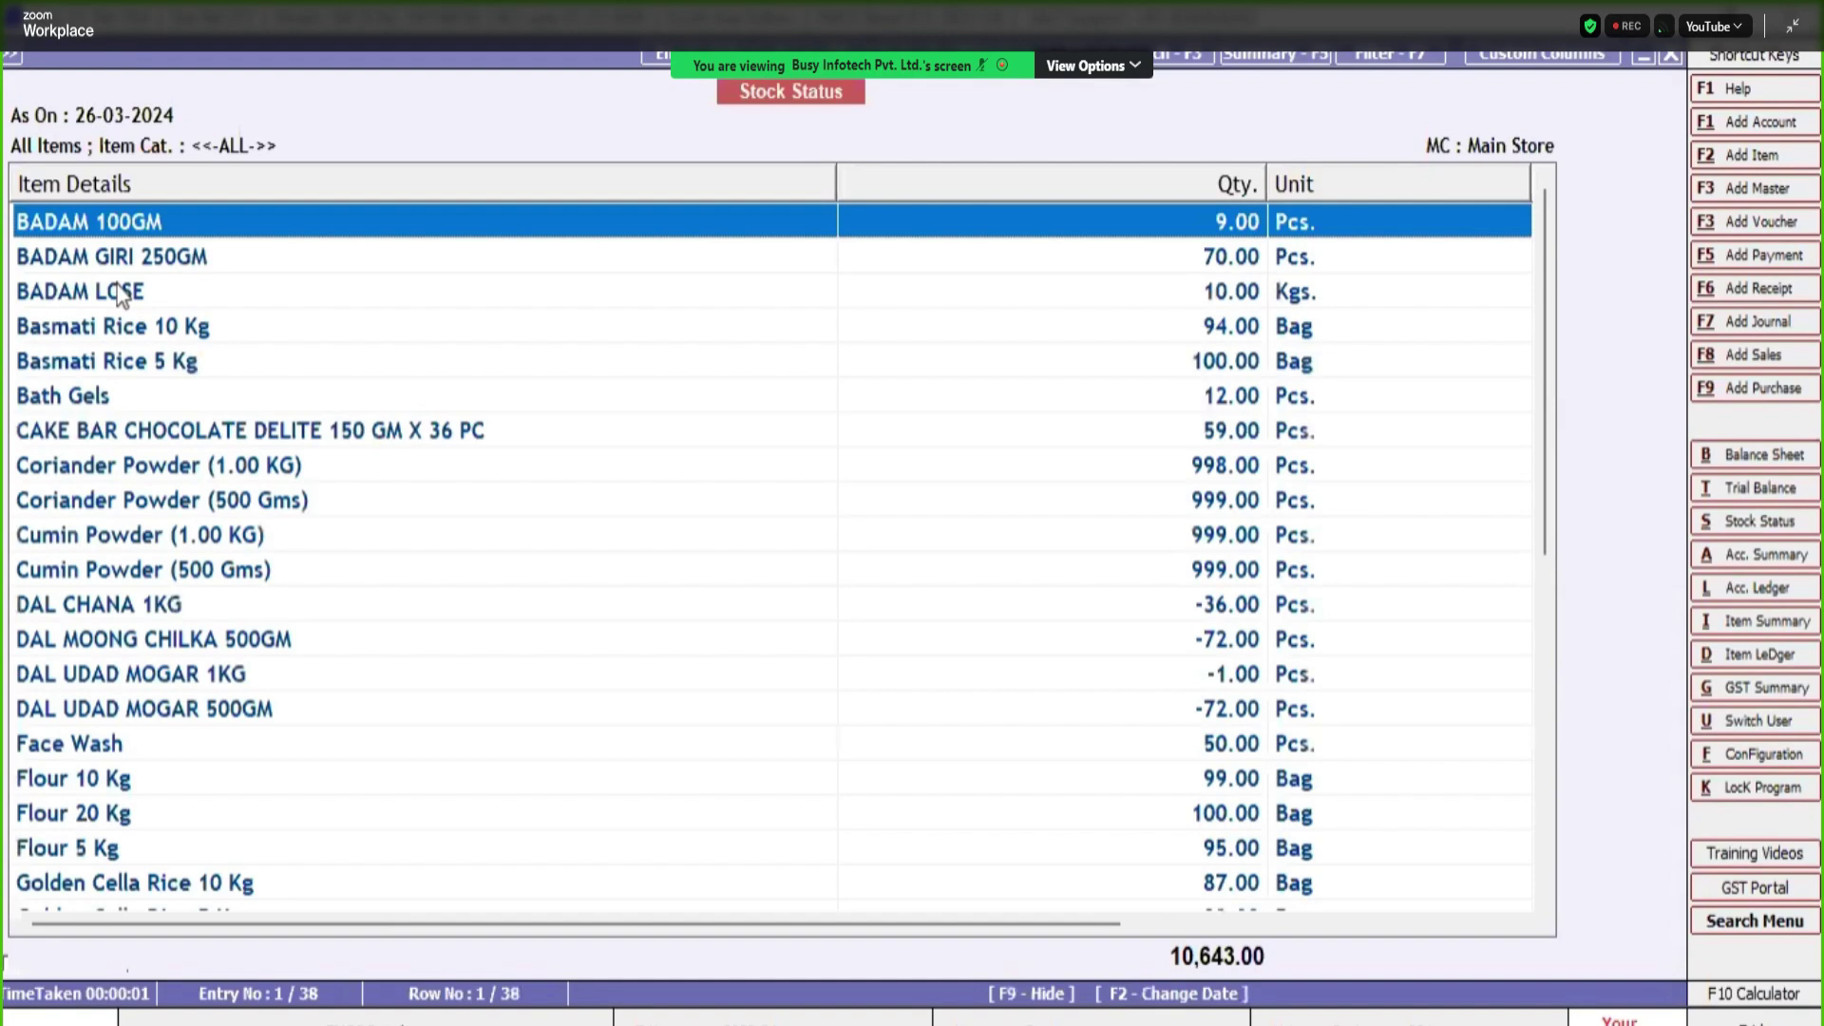
key(Escape)
text(s)
key(Down)
key(Return)
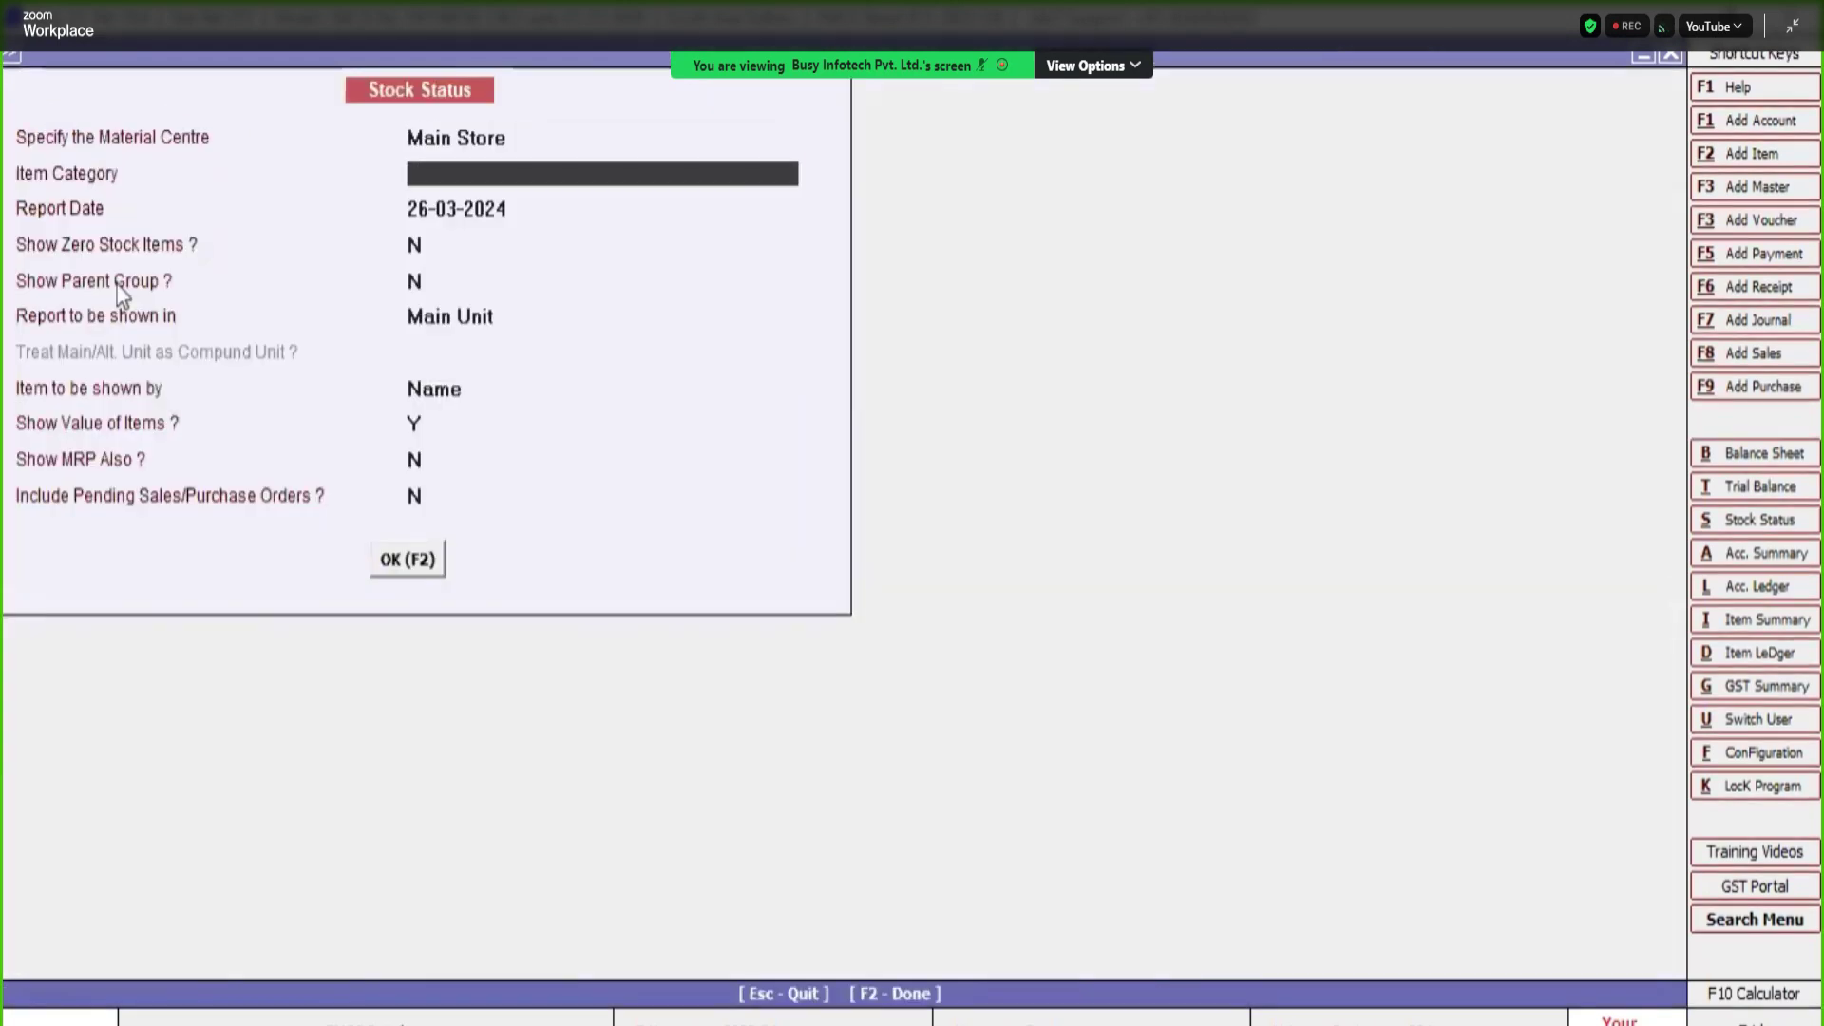
Step: Run the report for Stock Point 1, find it empty, and rerun it for Main Store
key(Up)
text(s)
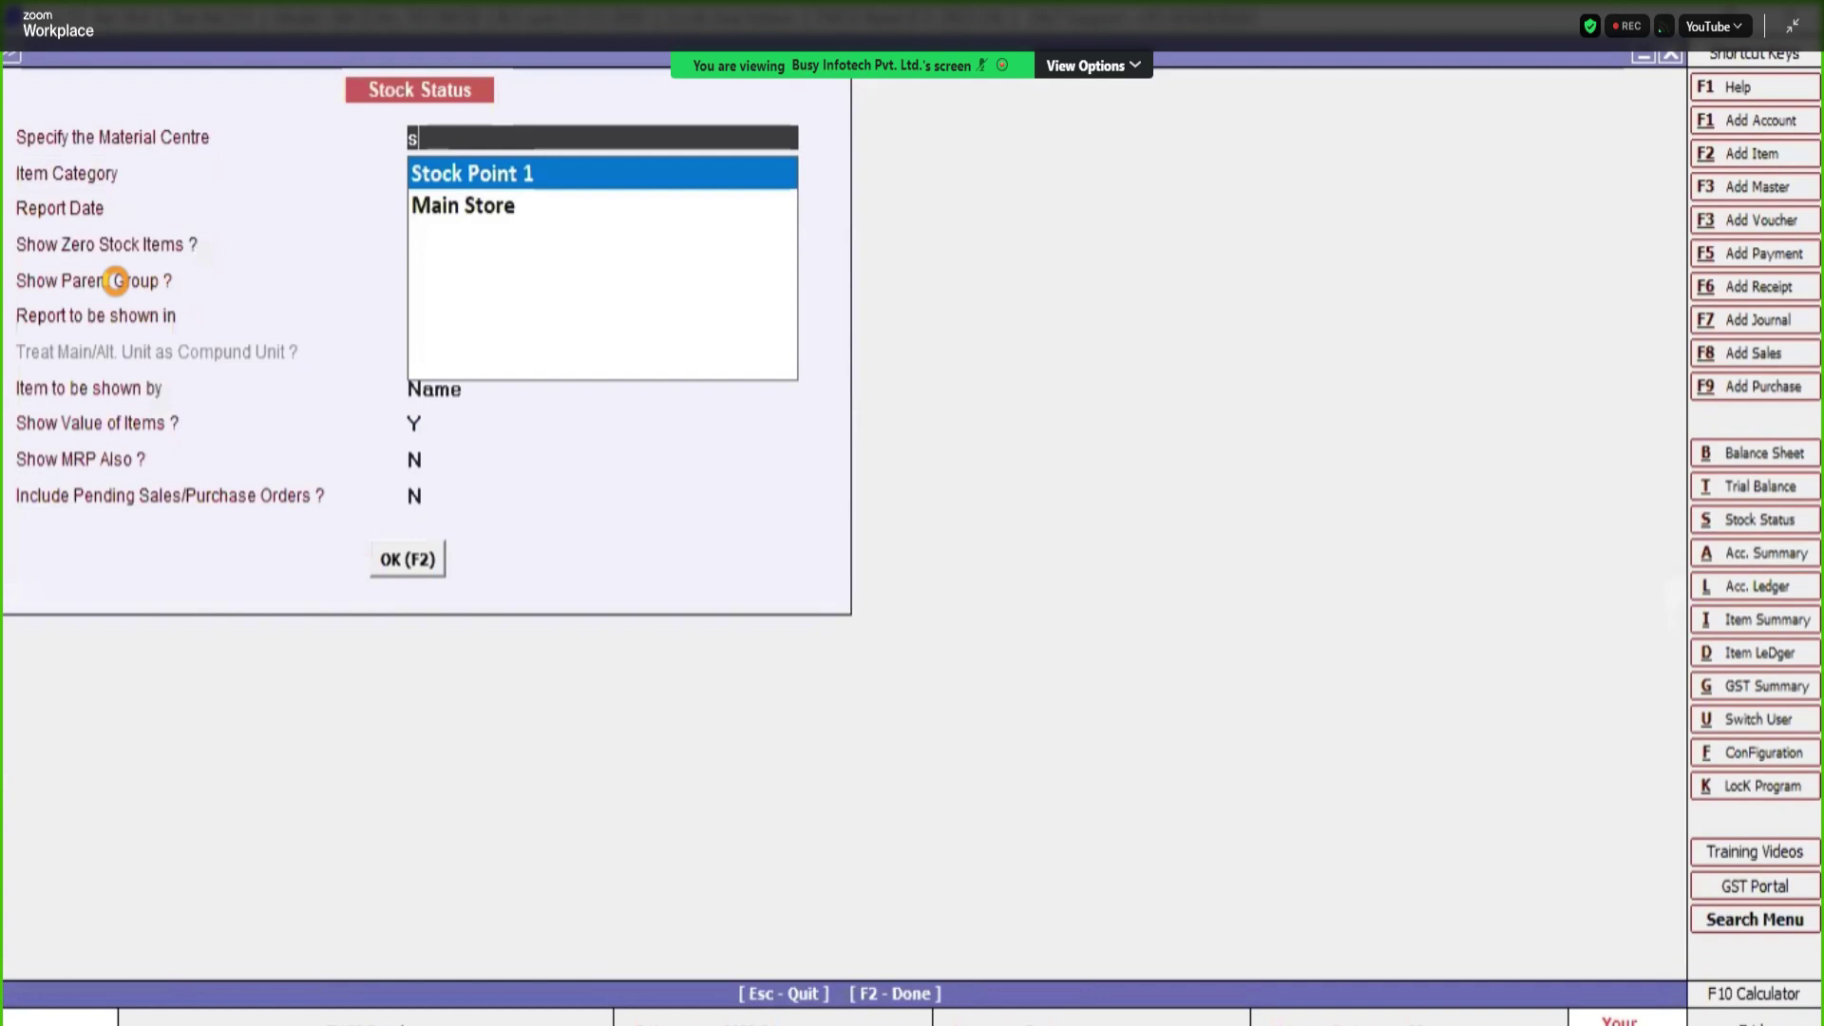
key(Return)
key(F2)
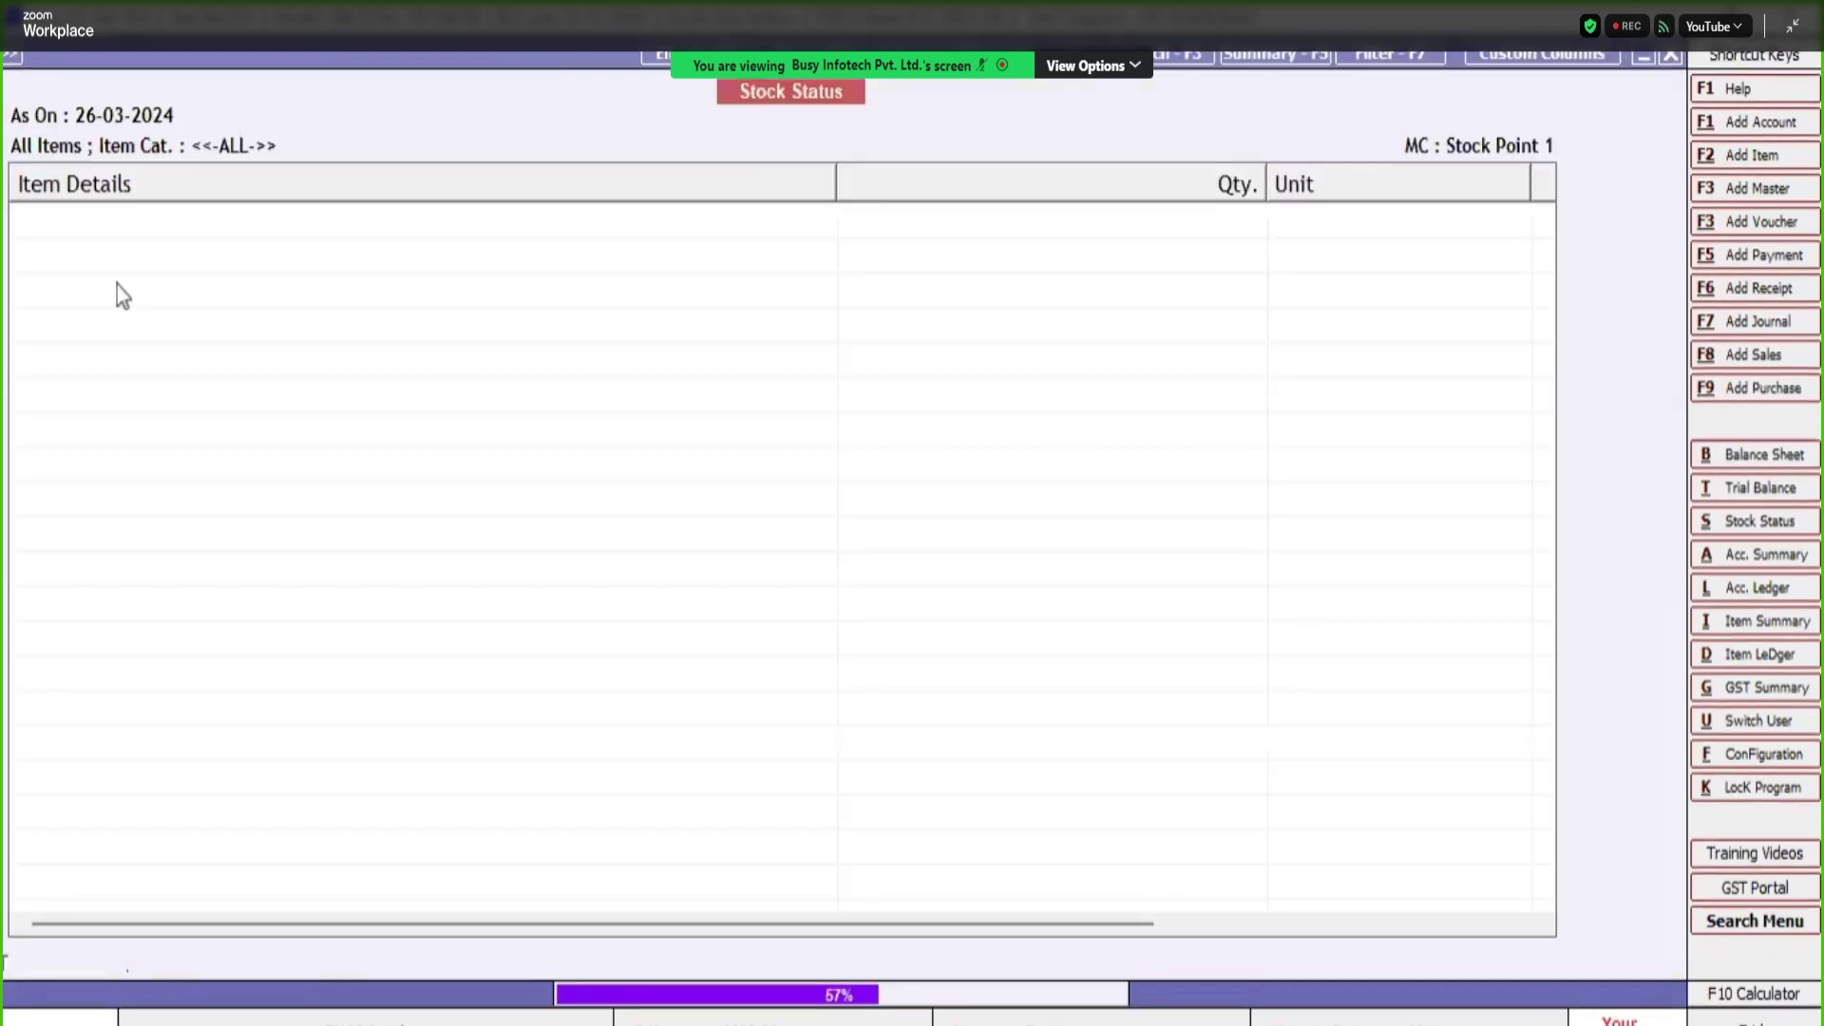
key(Escape)
text(m)
key(Return)
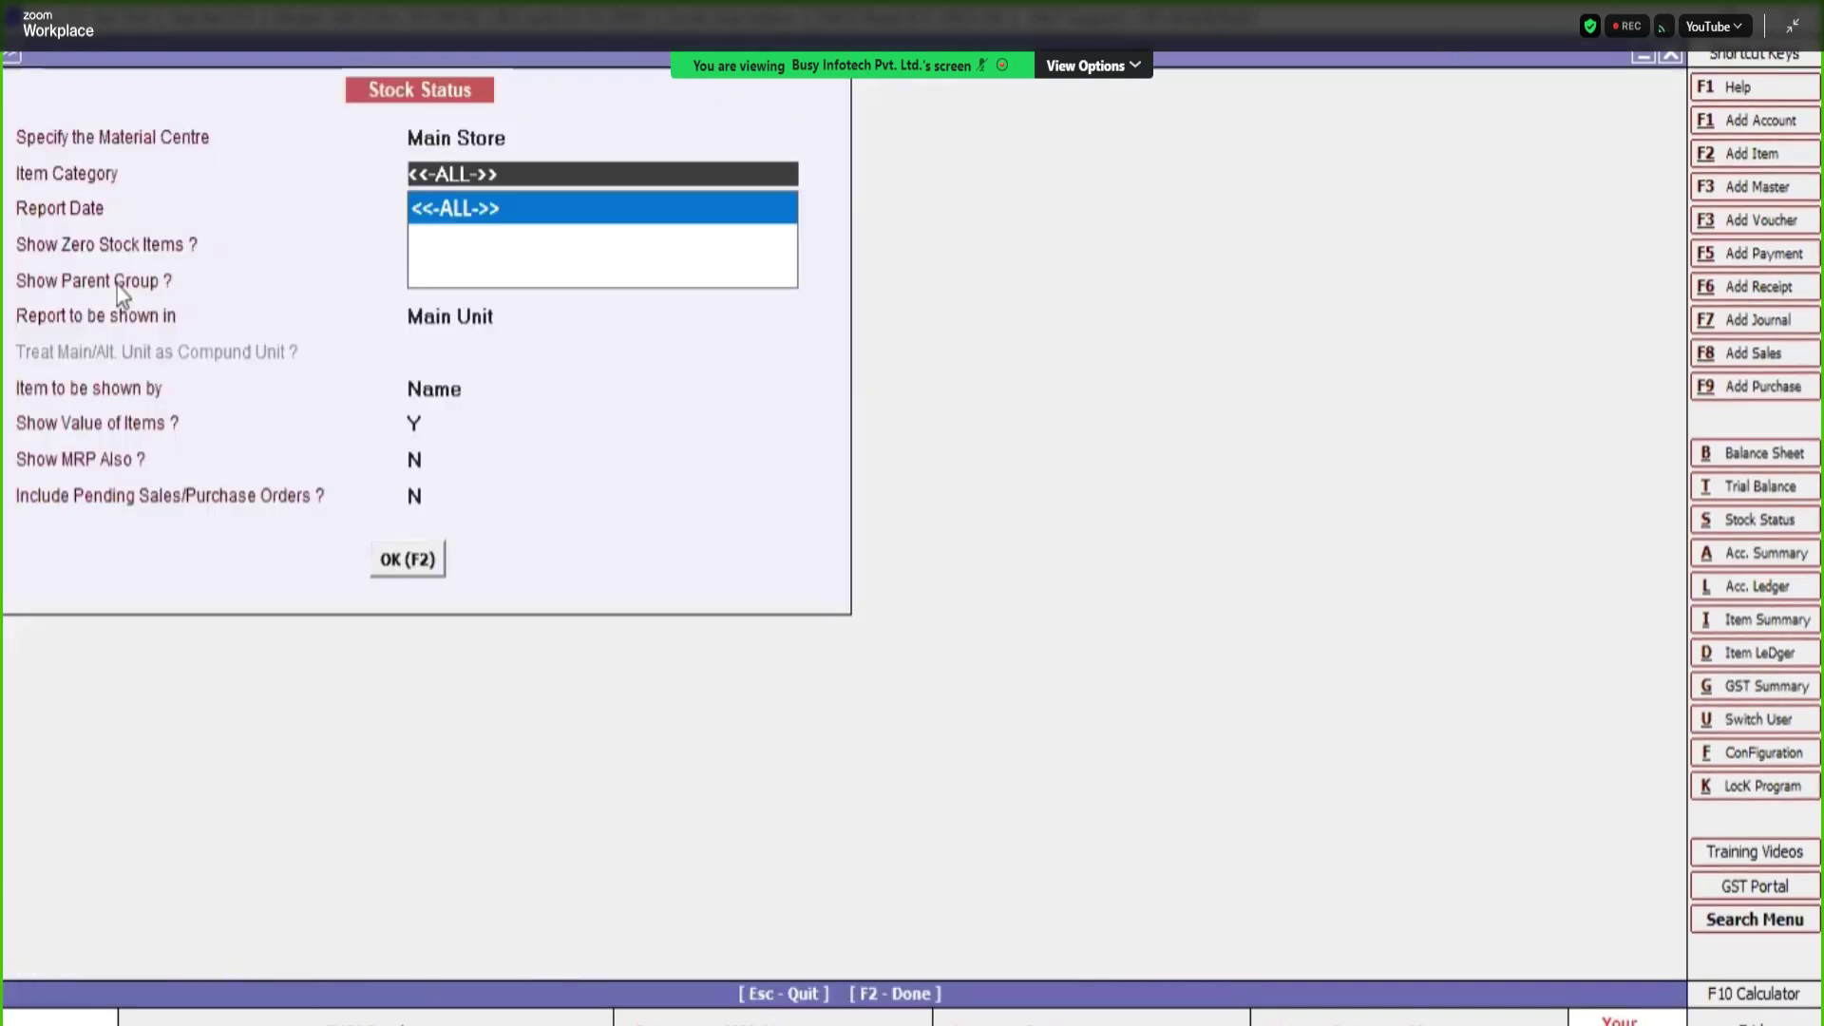
key(F2)
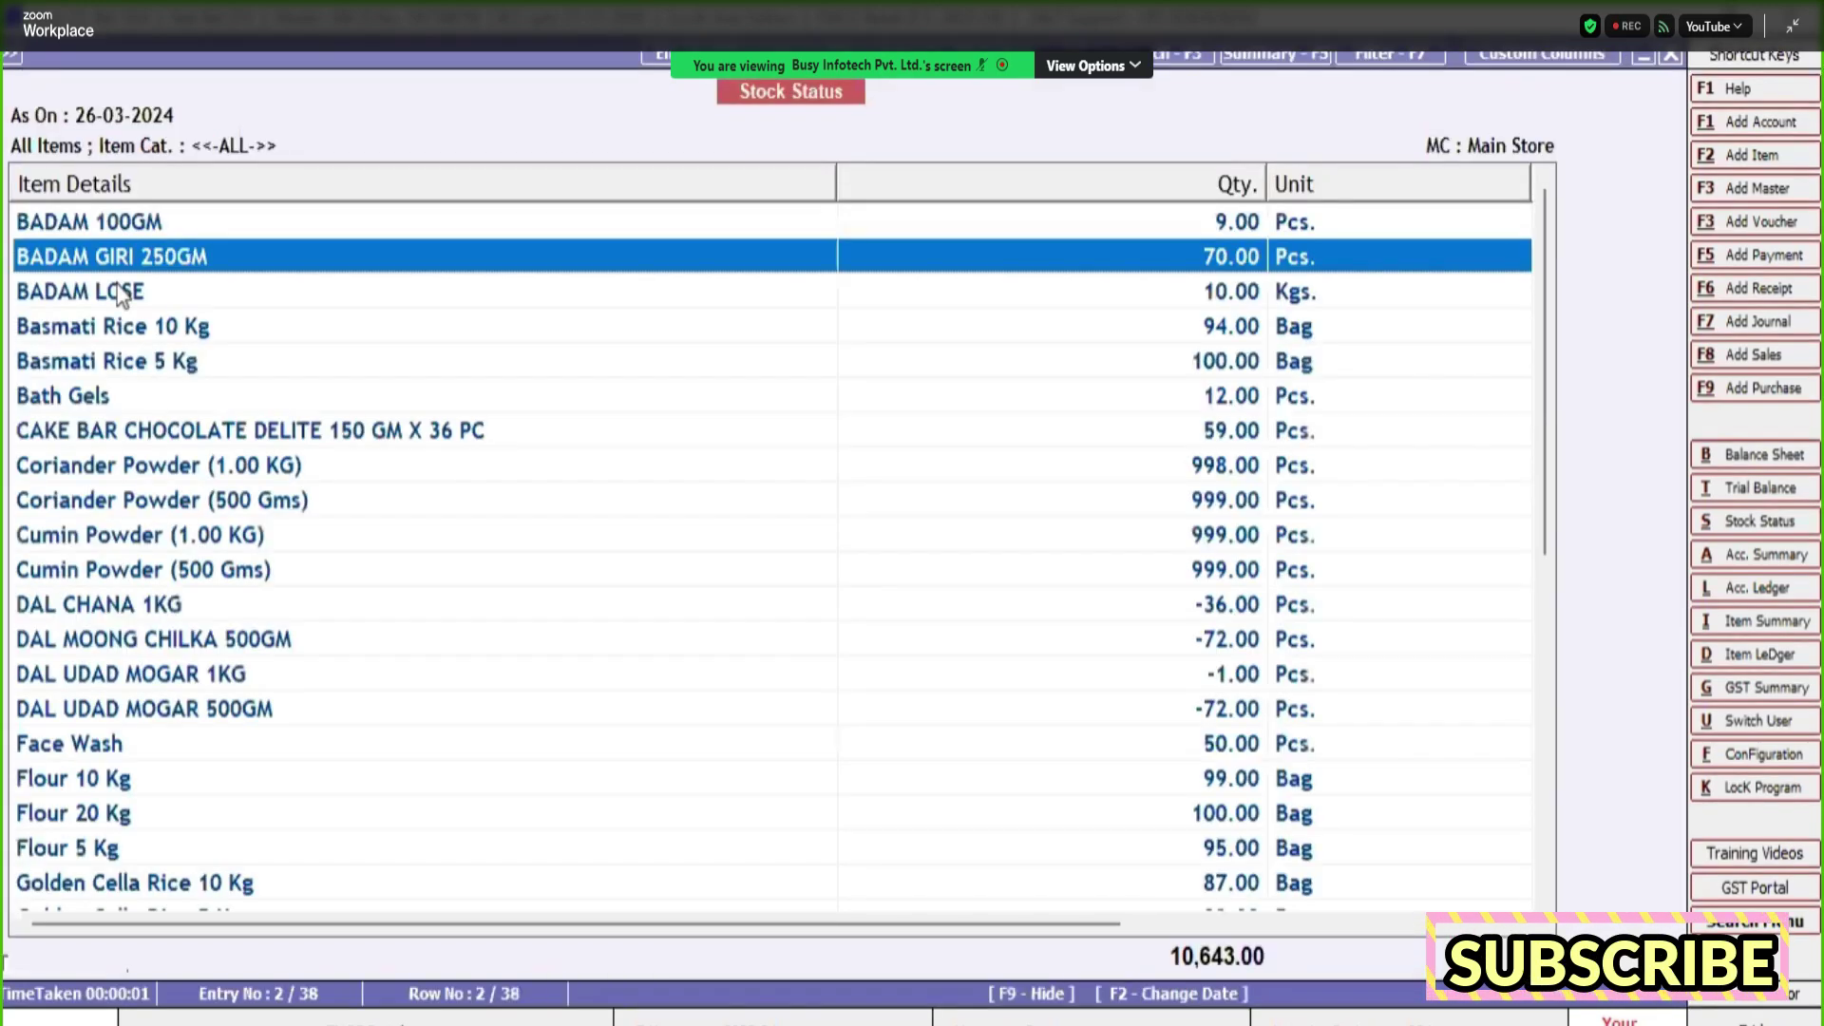
Step: Rerun Main Store closing stock with item values (total 5,28,195.13) and review it
key(Page_Down)
key(Page_Down)
key(Escape)
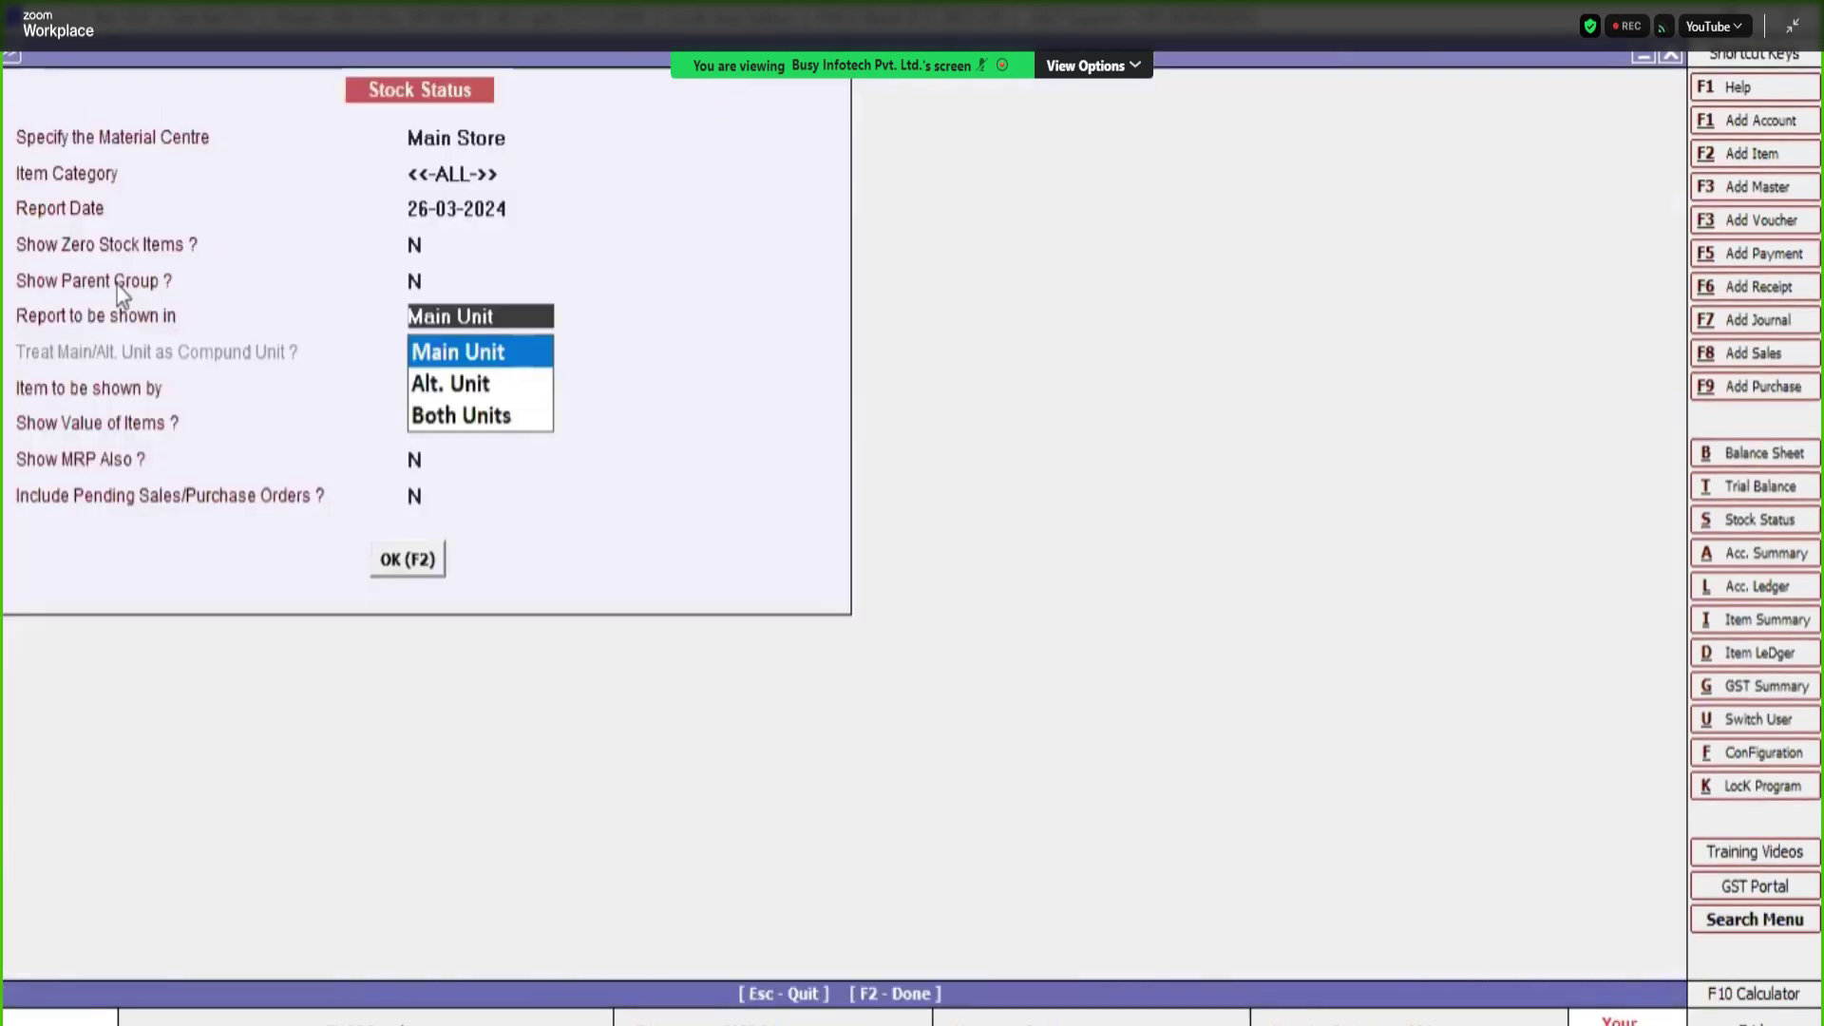
key(Return)
key(Return)
key(Return)
key(Up)
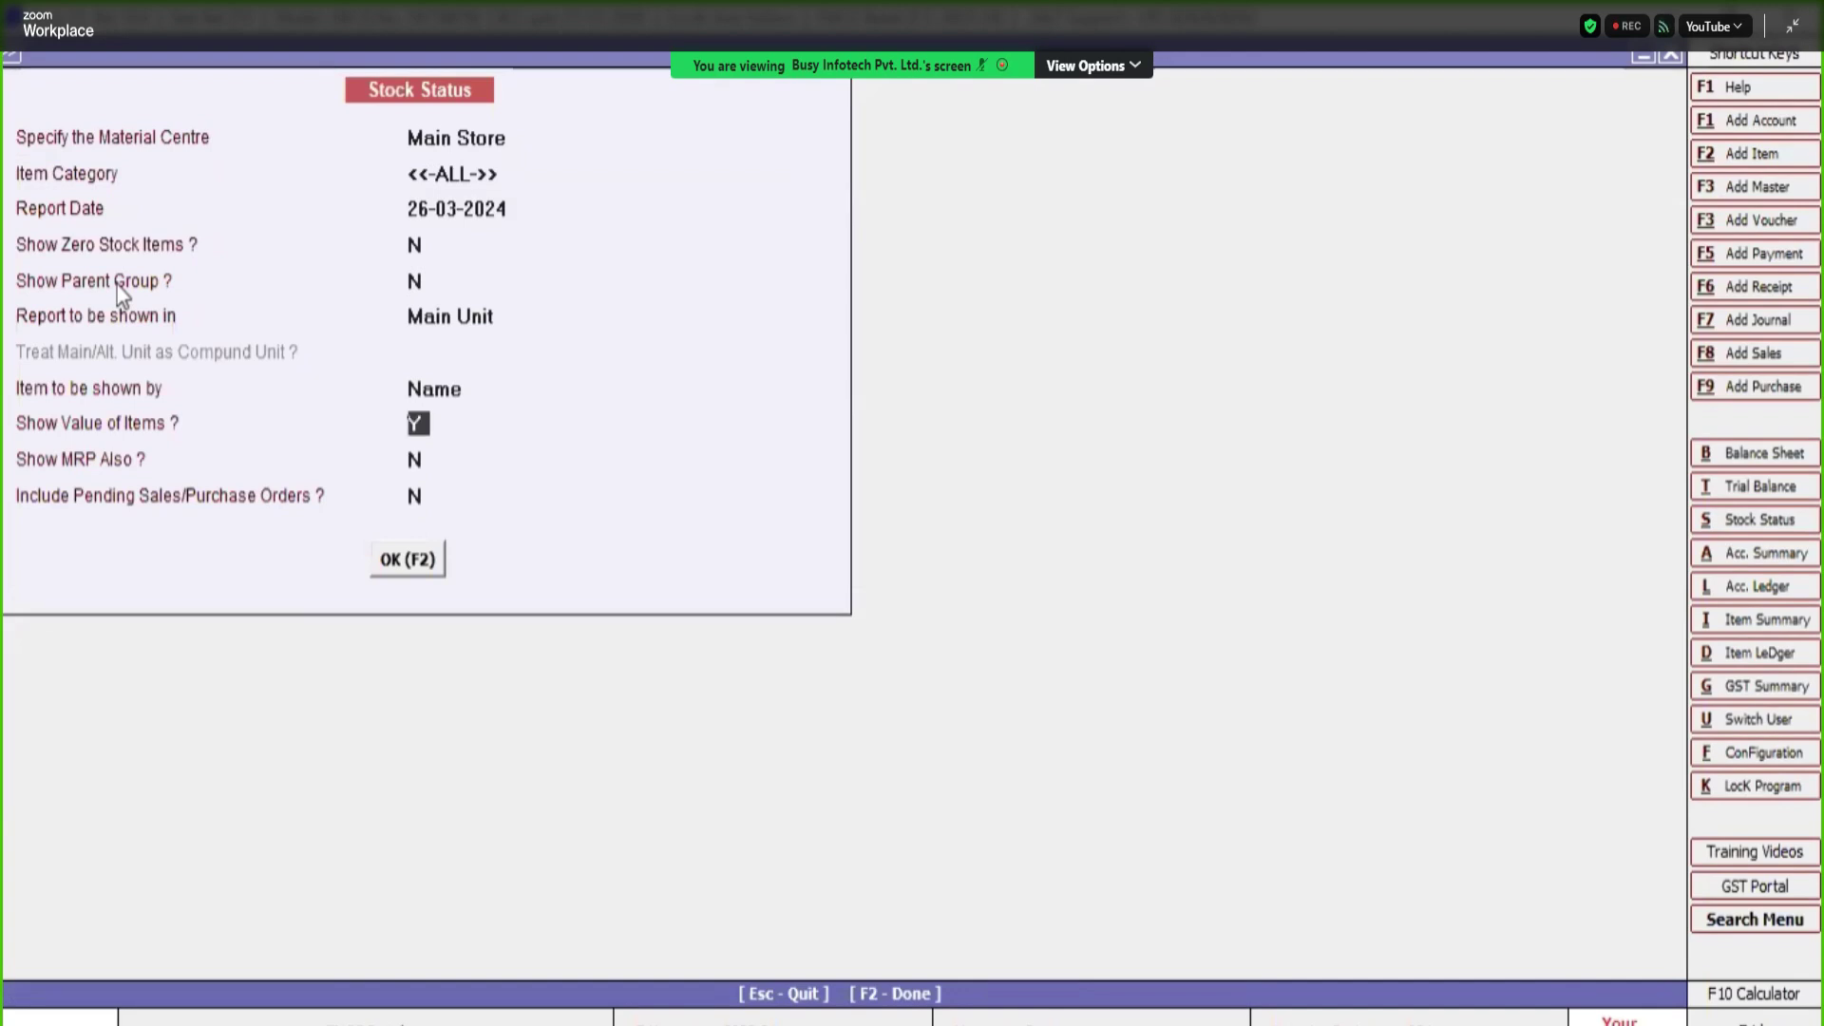
click(116, 281)
key(F2)
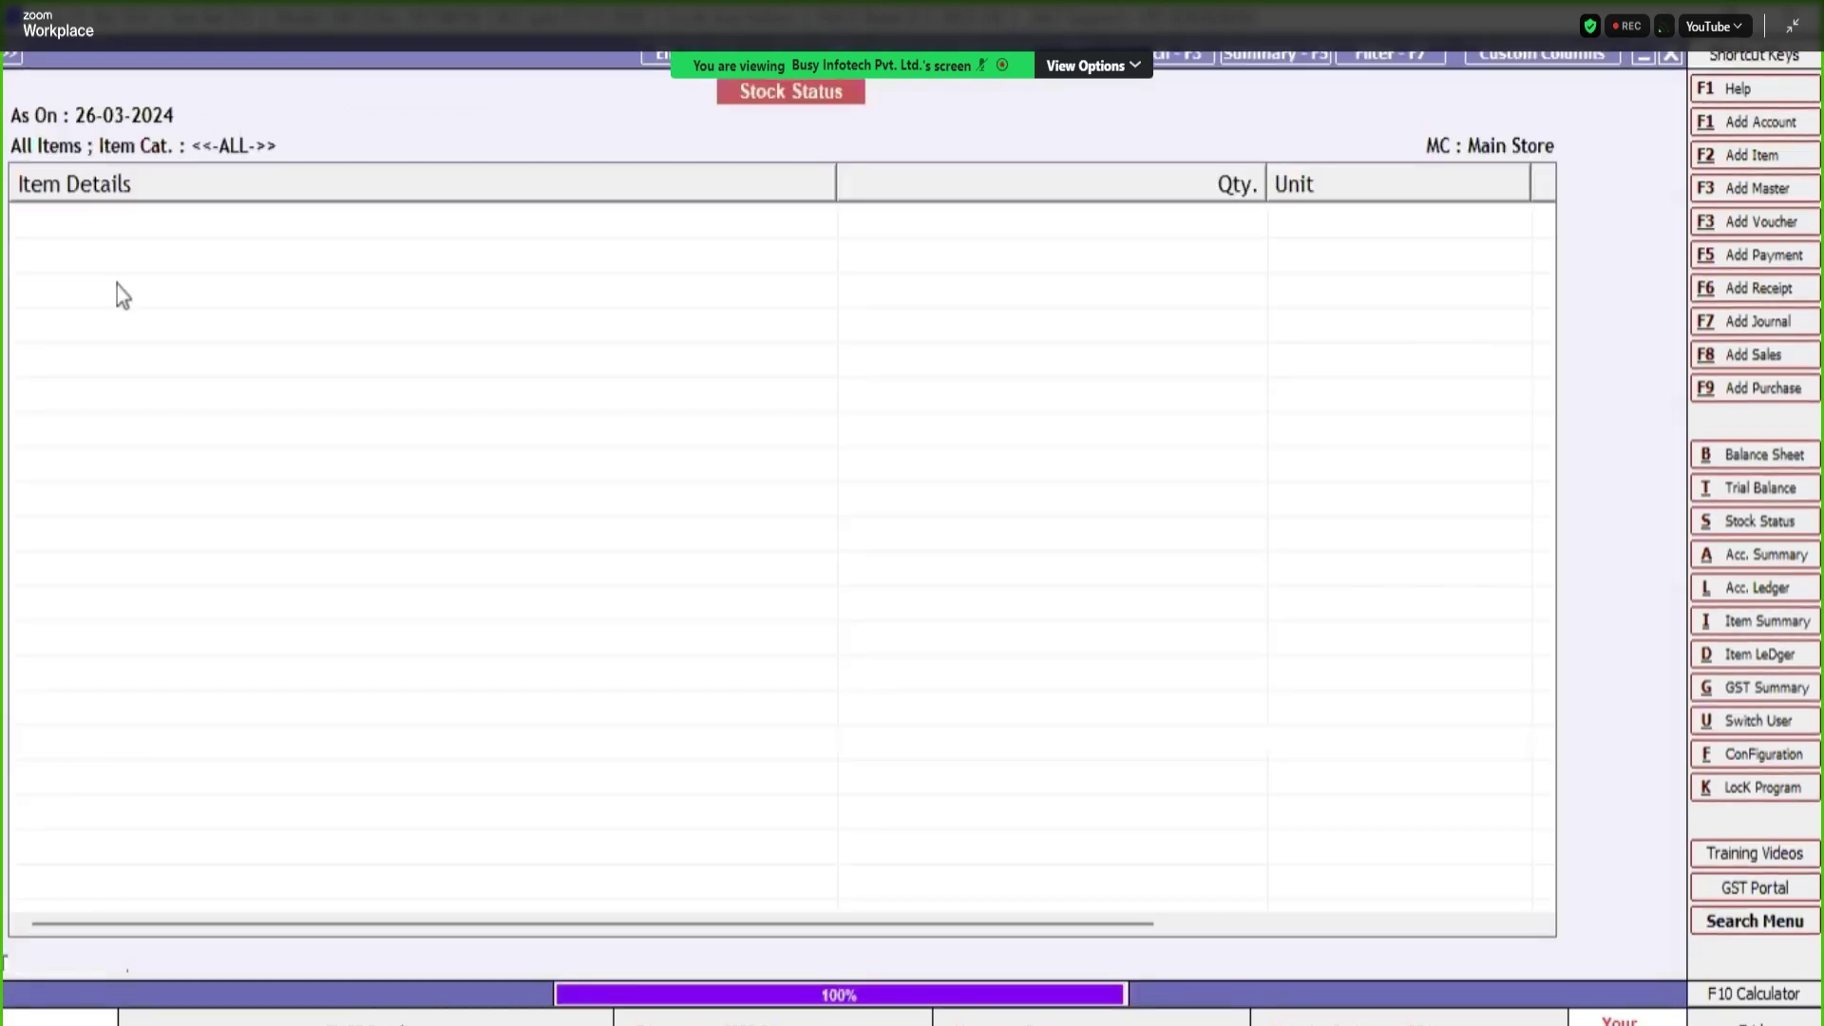
scroll(122, 296, right, 3)
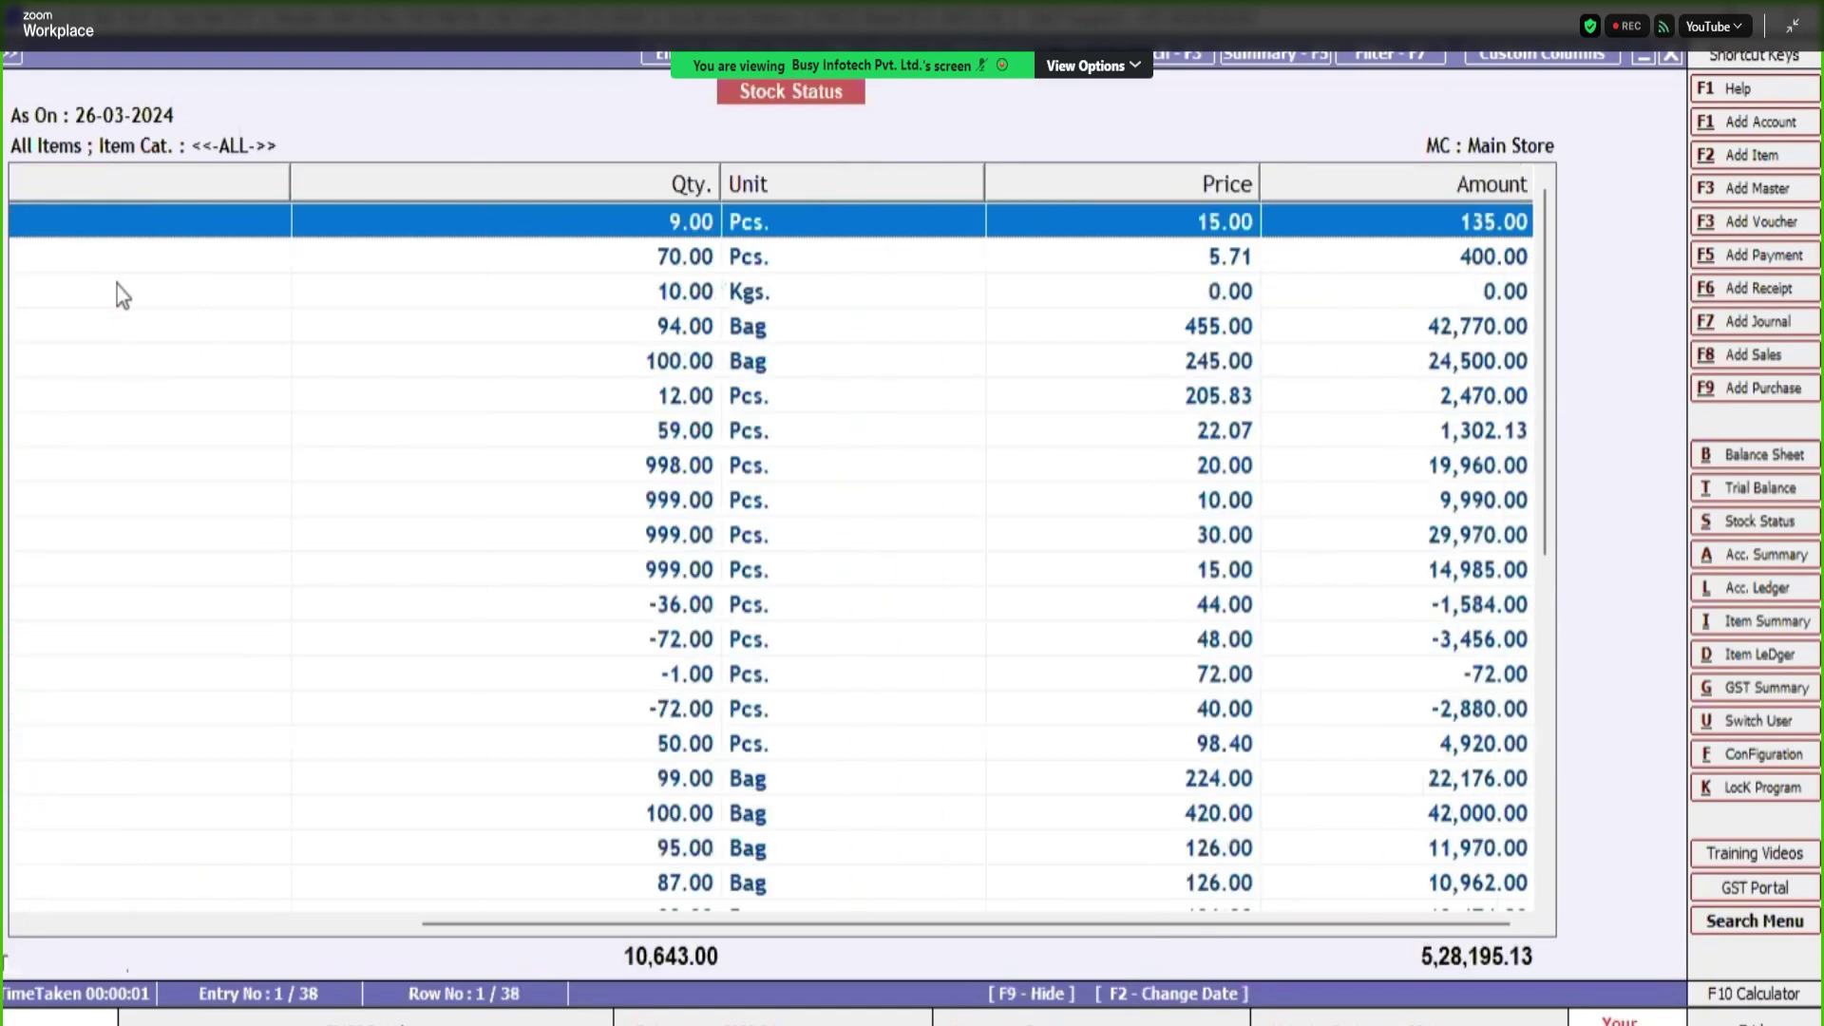
key(ctrl+e)
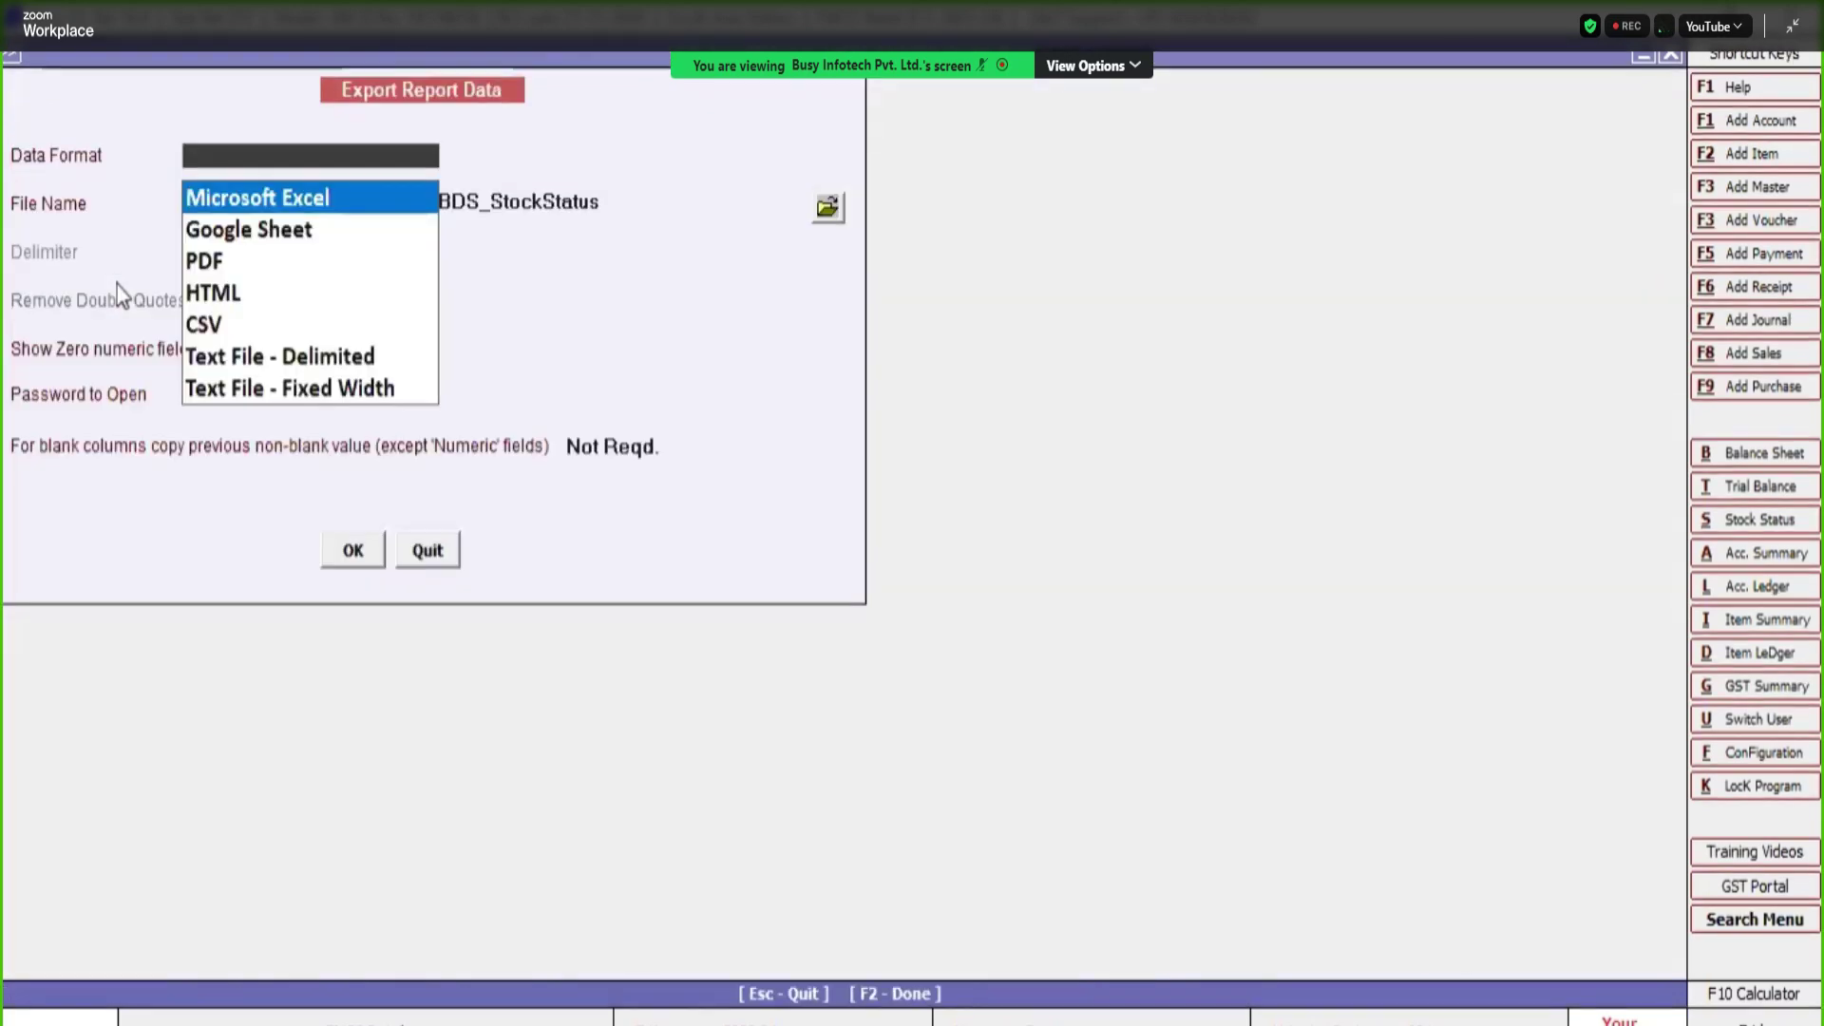
key(Escape)
key(Escape)
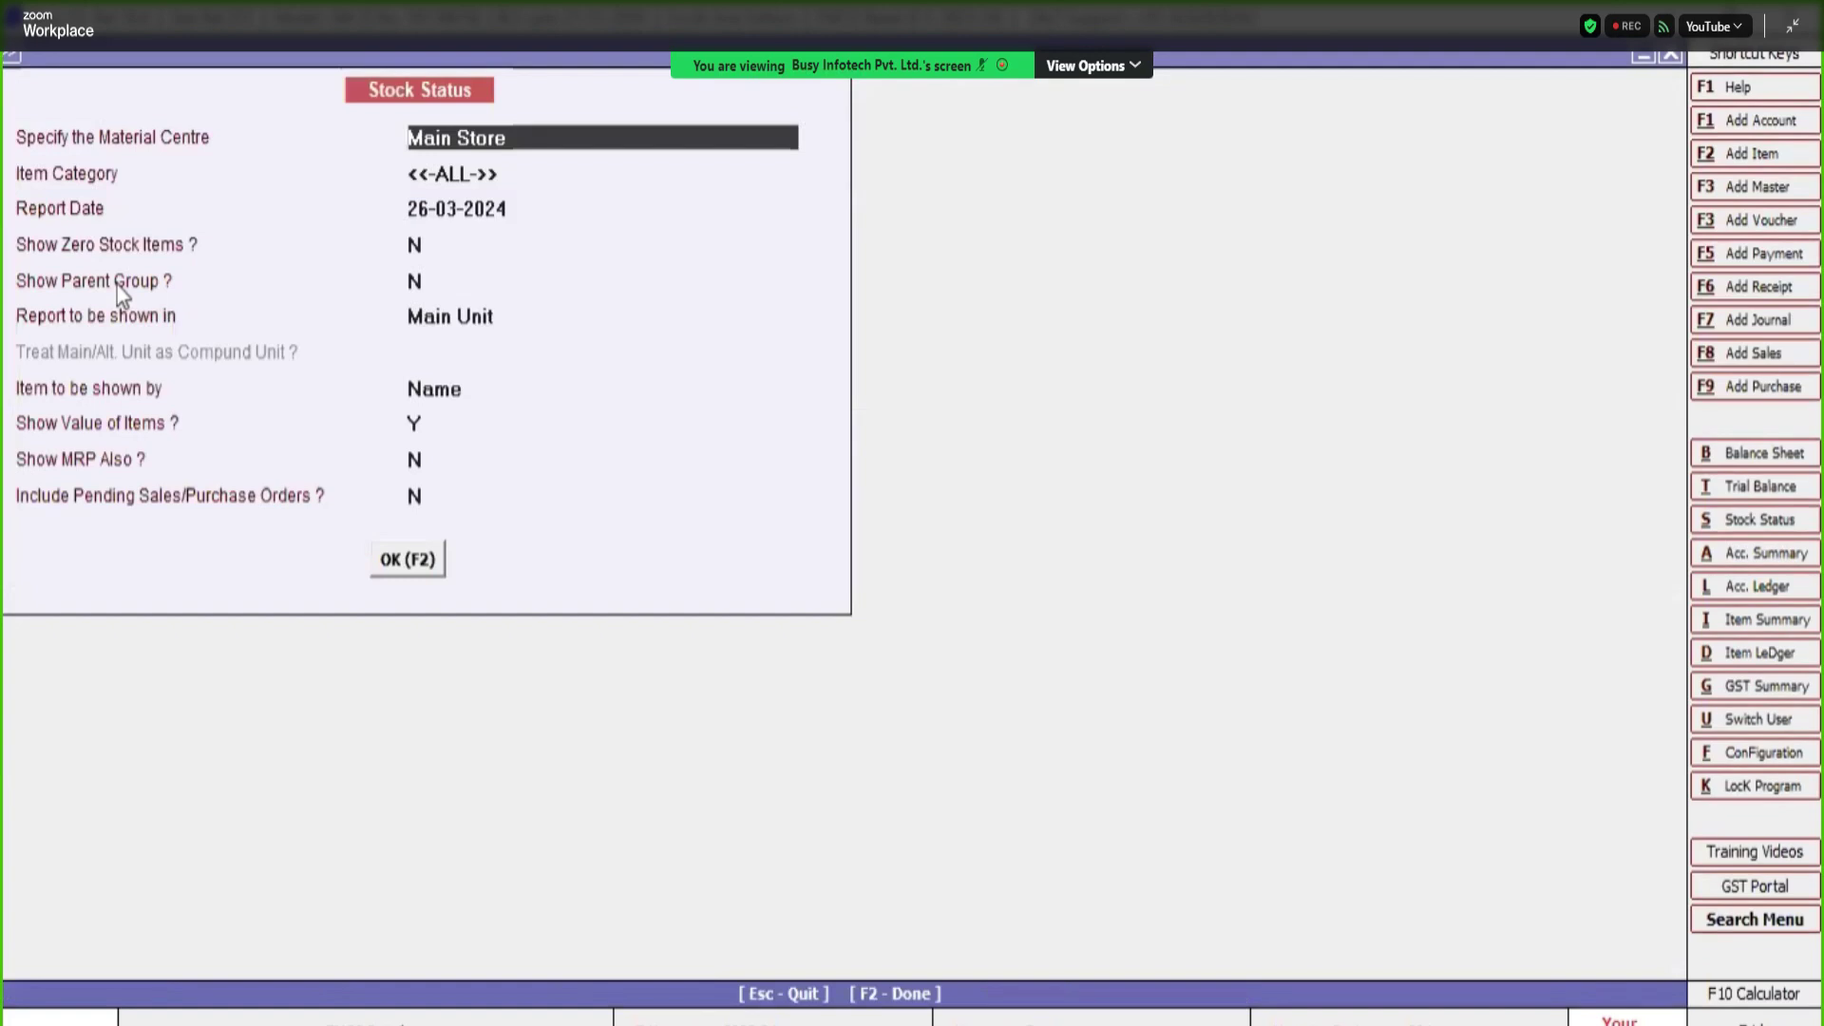
Step: Leave stock status and open the Sale/Purchase Commission Calculation form
key(Escape)
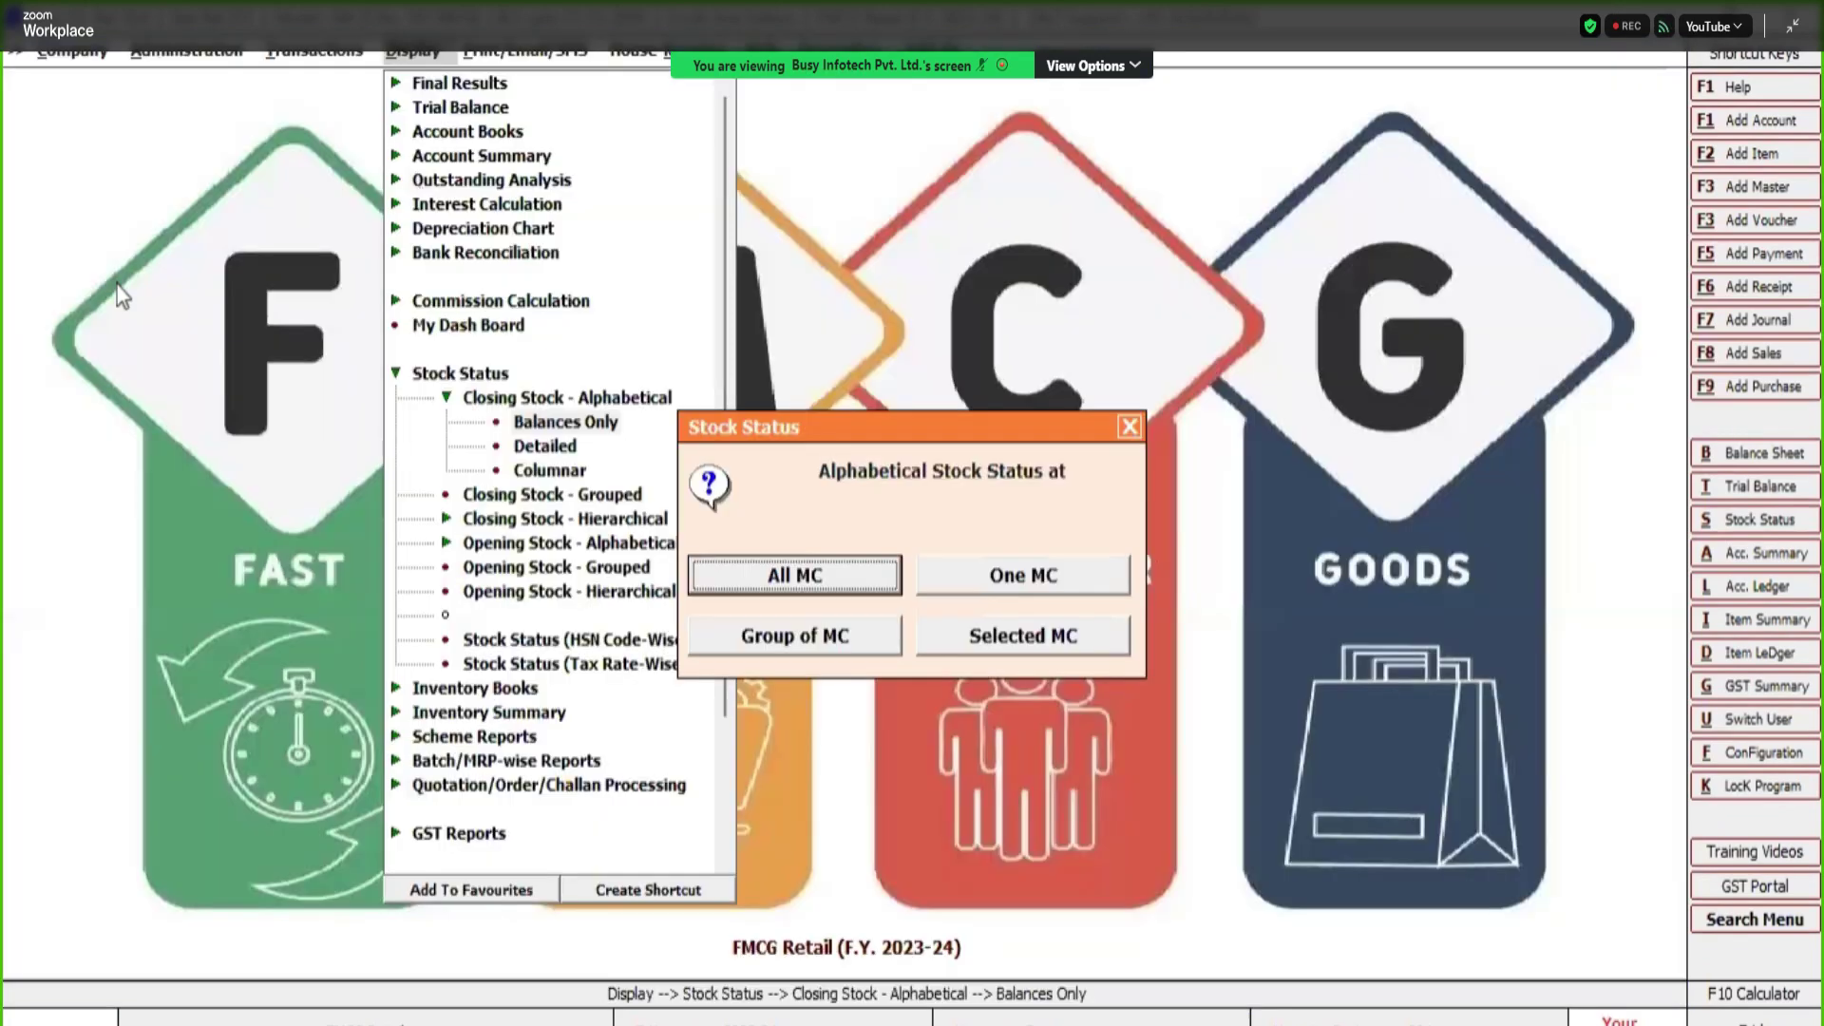
key(Escape)
key(Escape)
key(Escape)
key(Up)
key(Up)
key(Return)
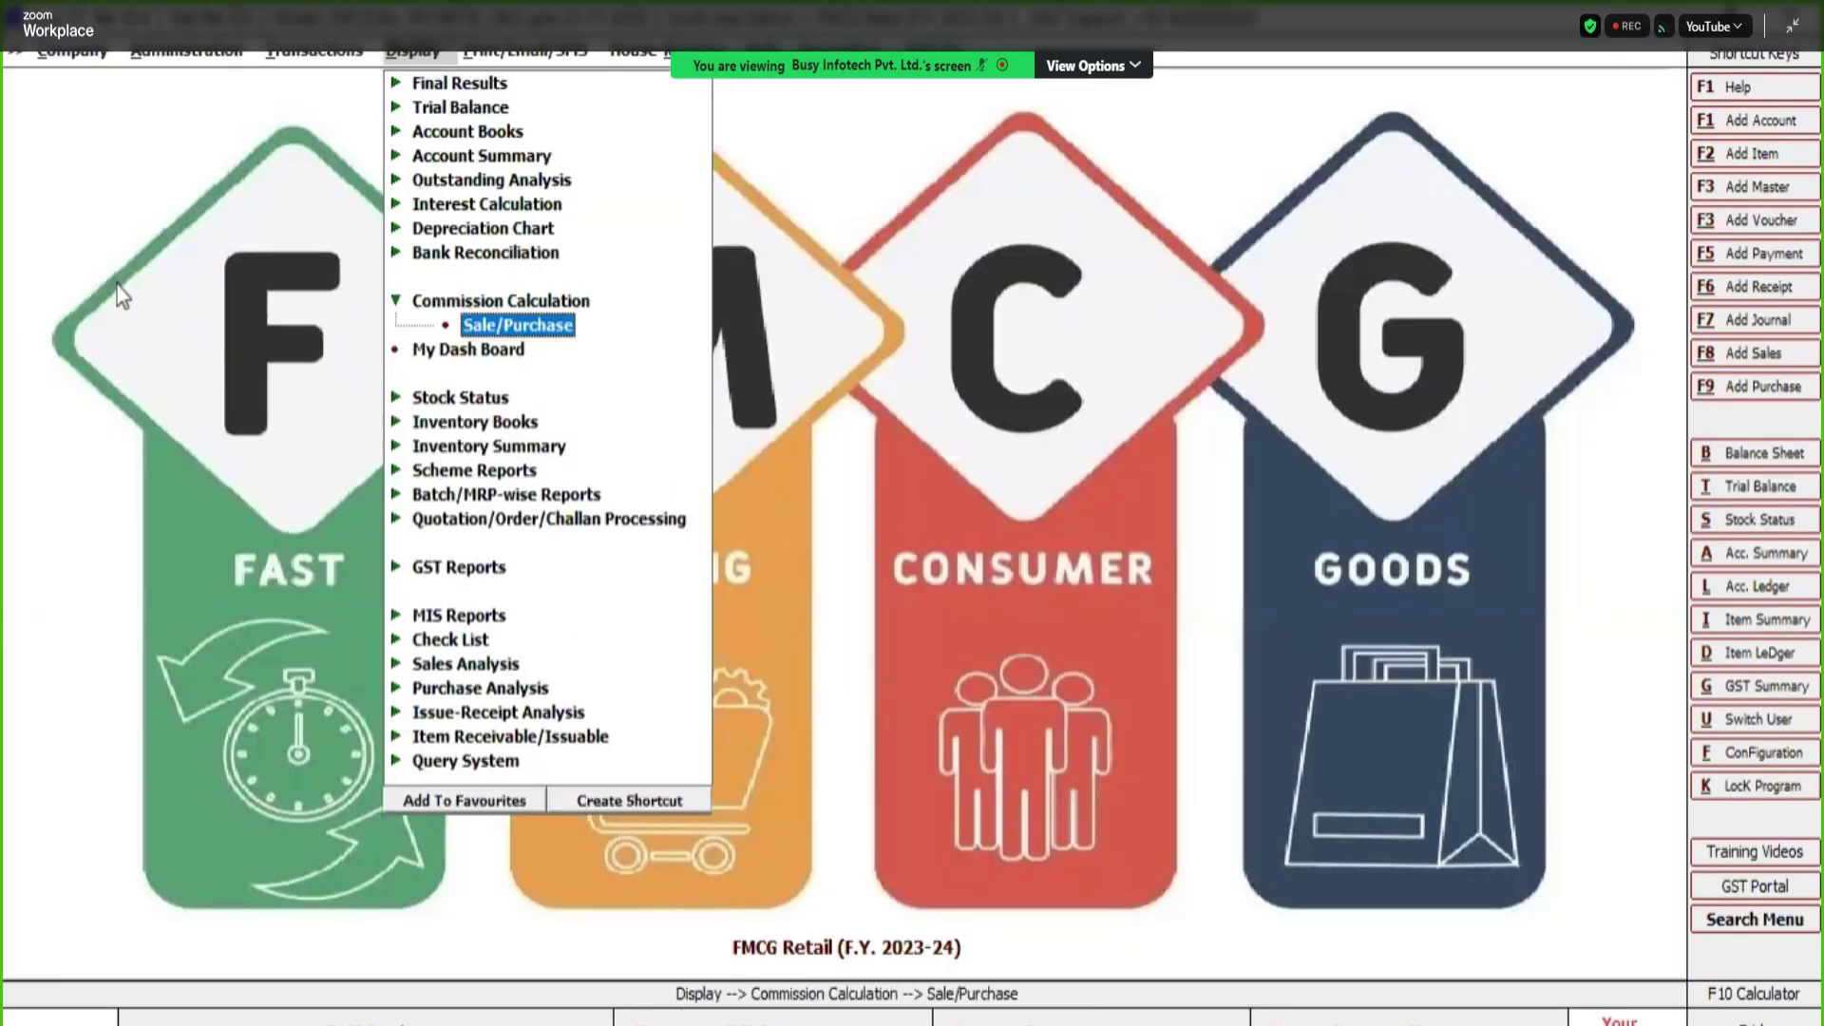
key(Return)
key(Escape)
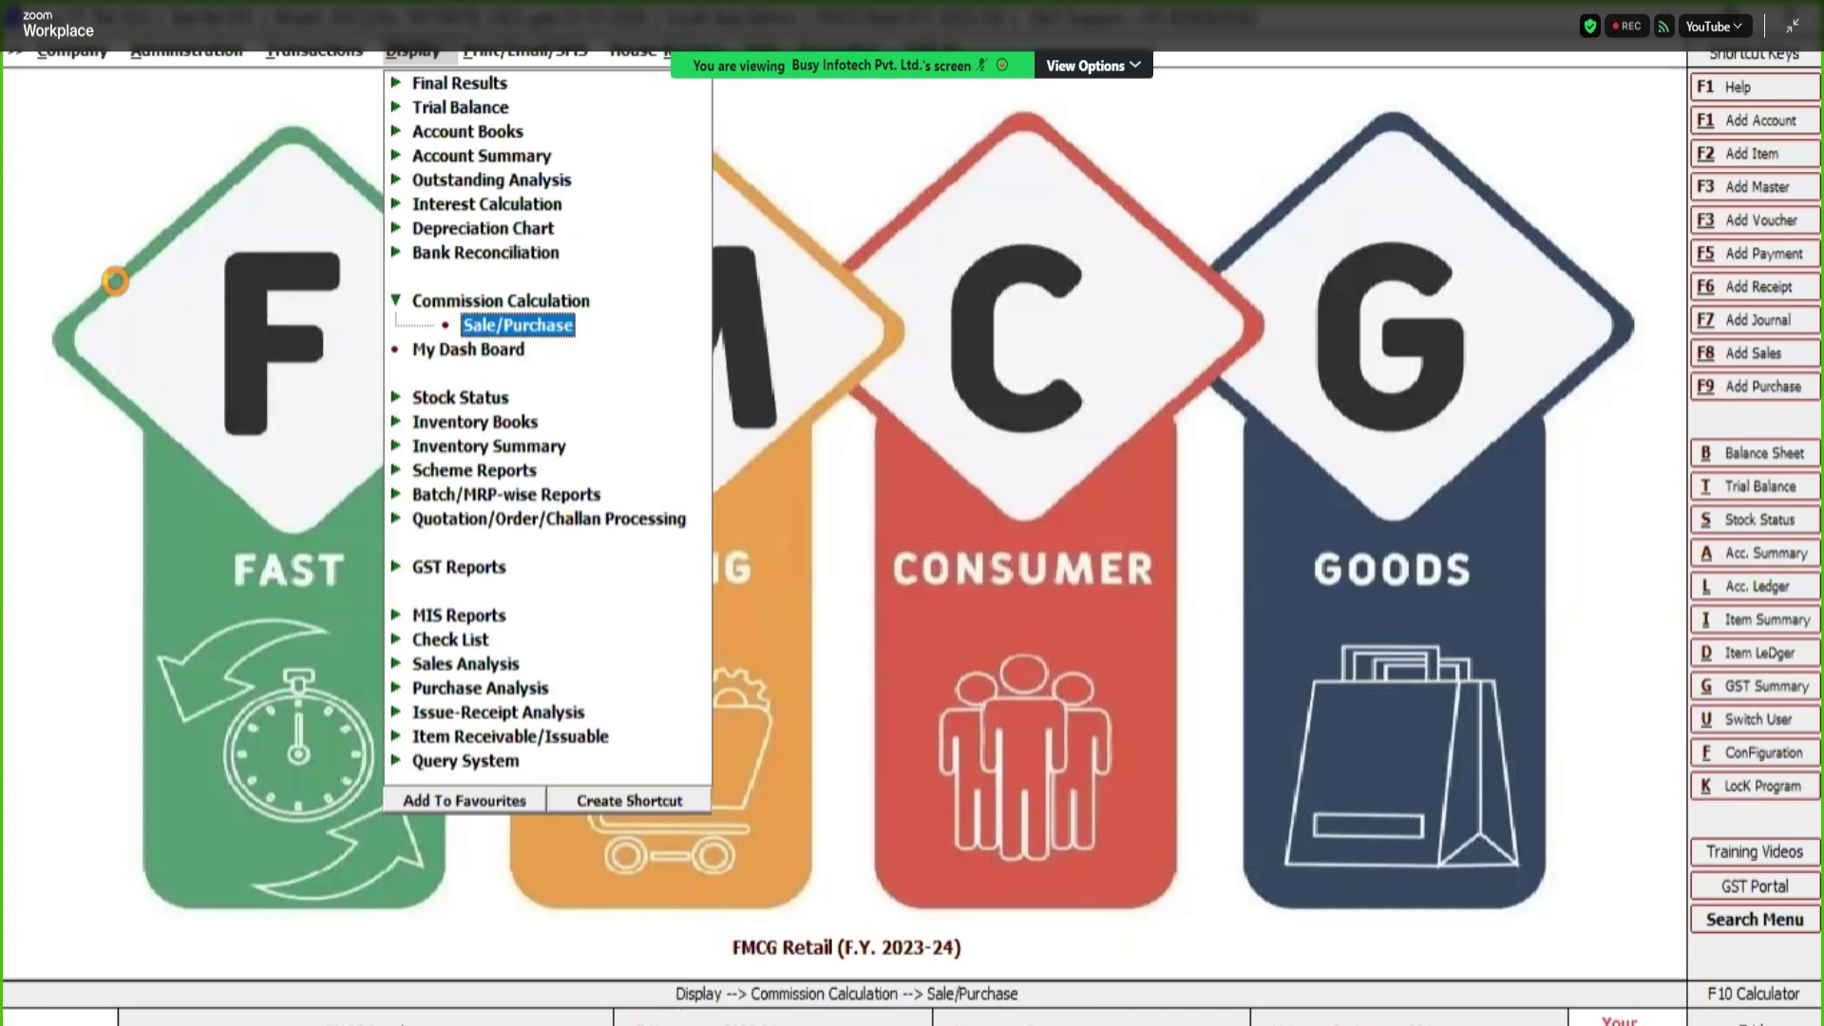
key(Return)
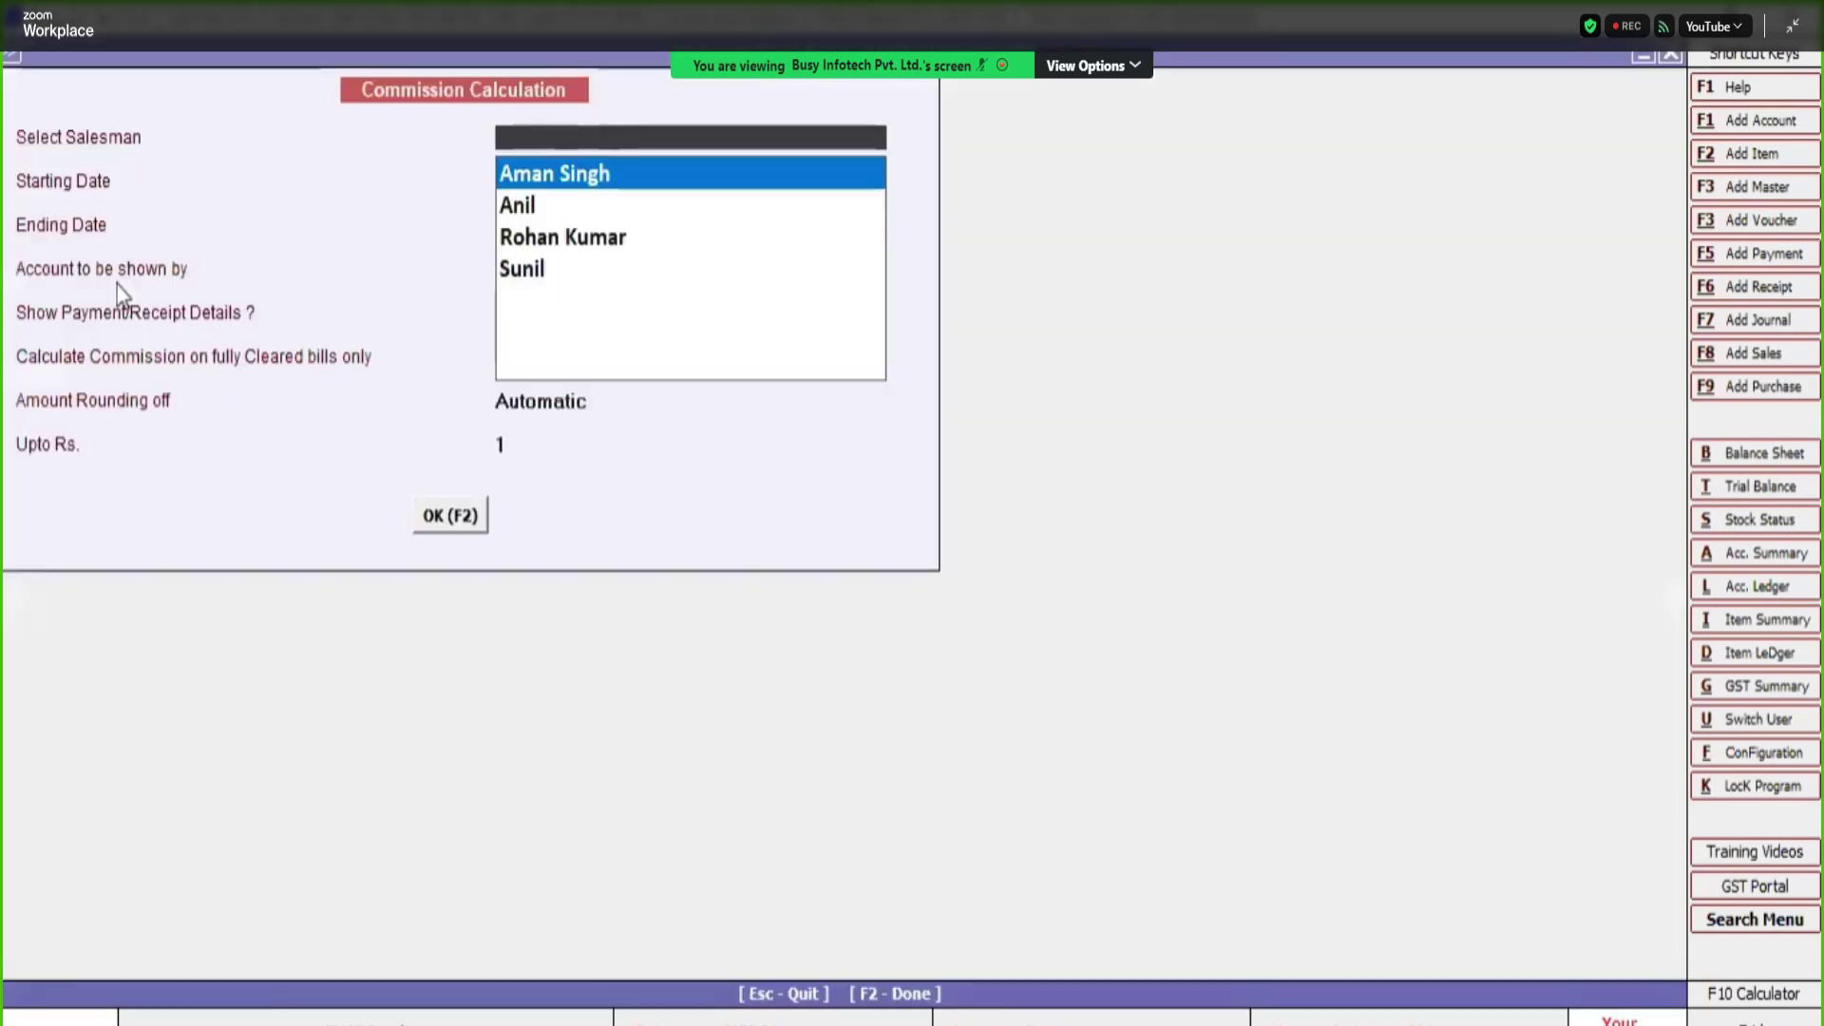
Step: Pick the first salesman and view 1-4-2023 to 26-3-2024 commission: 46 bills, 996.00 total
key(Down)
key(Up)
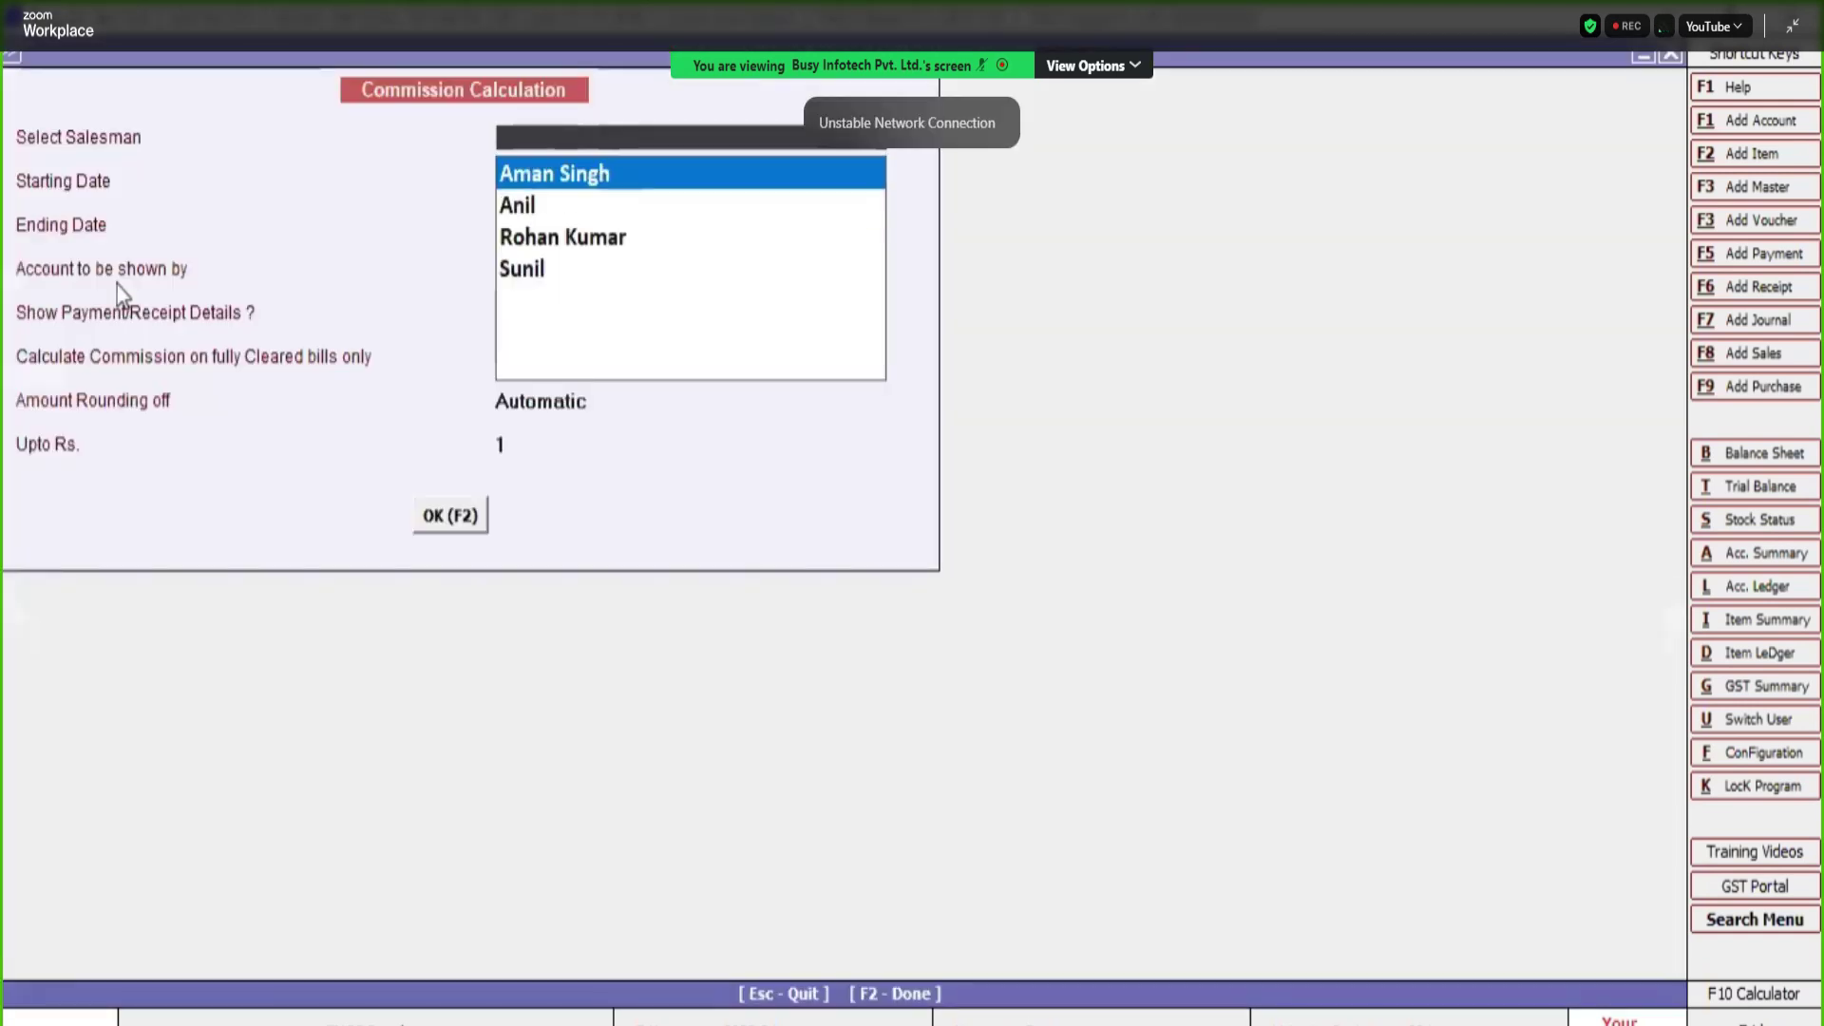
key(Return)
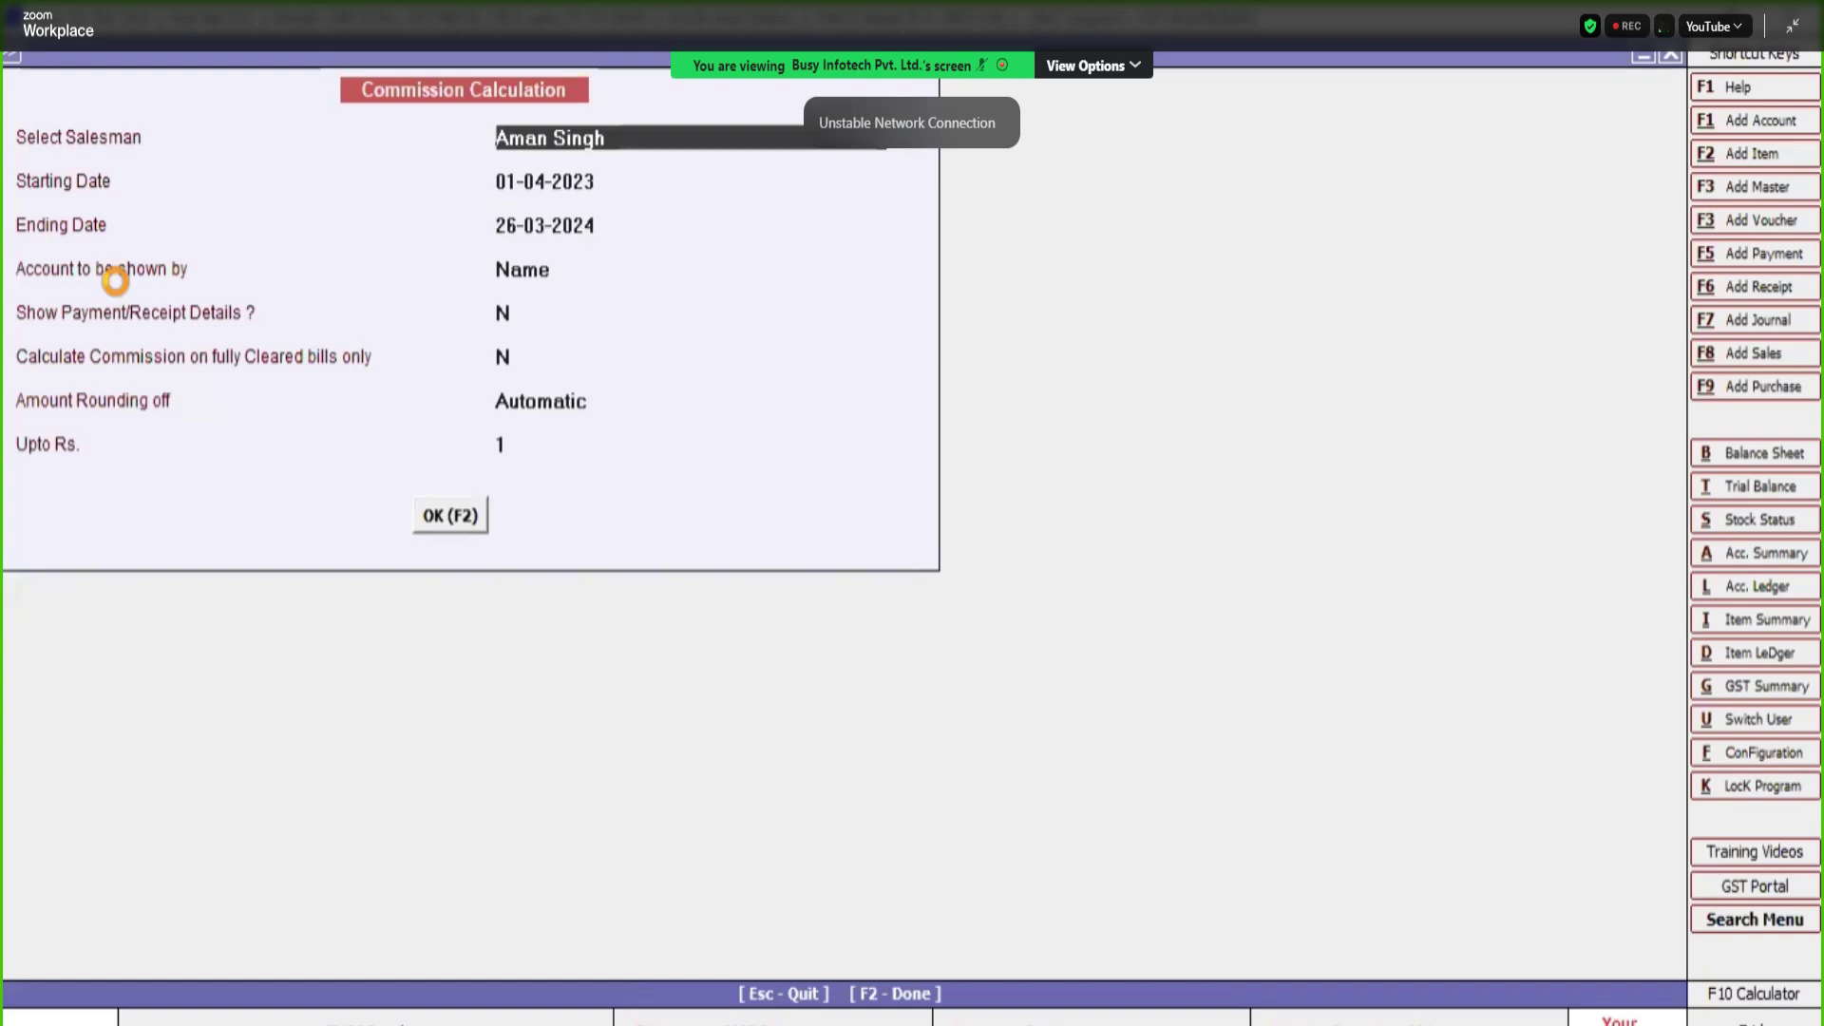
key(F2)
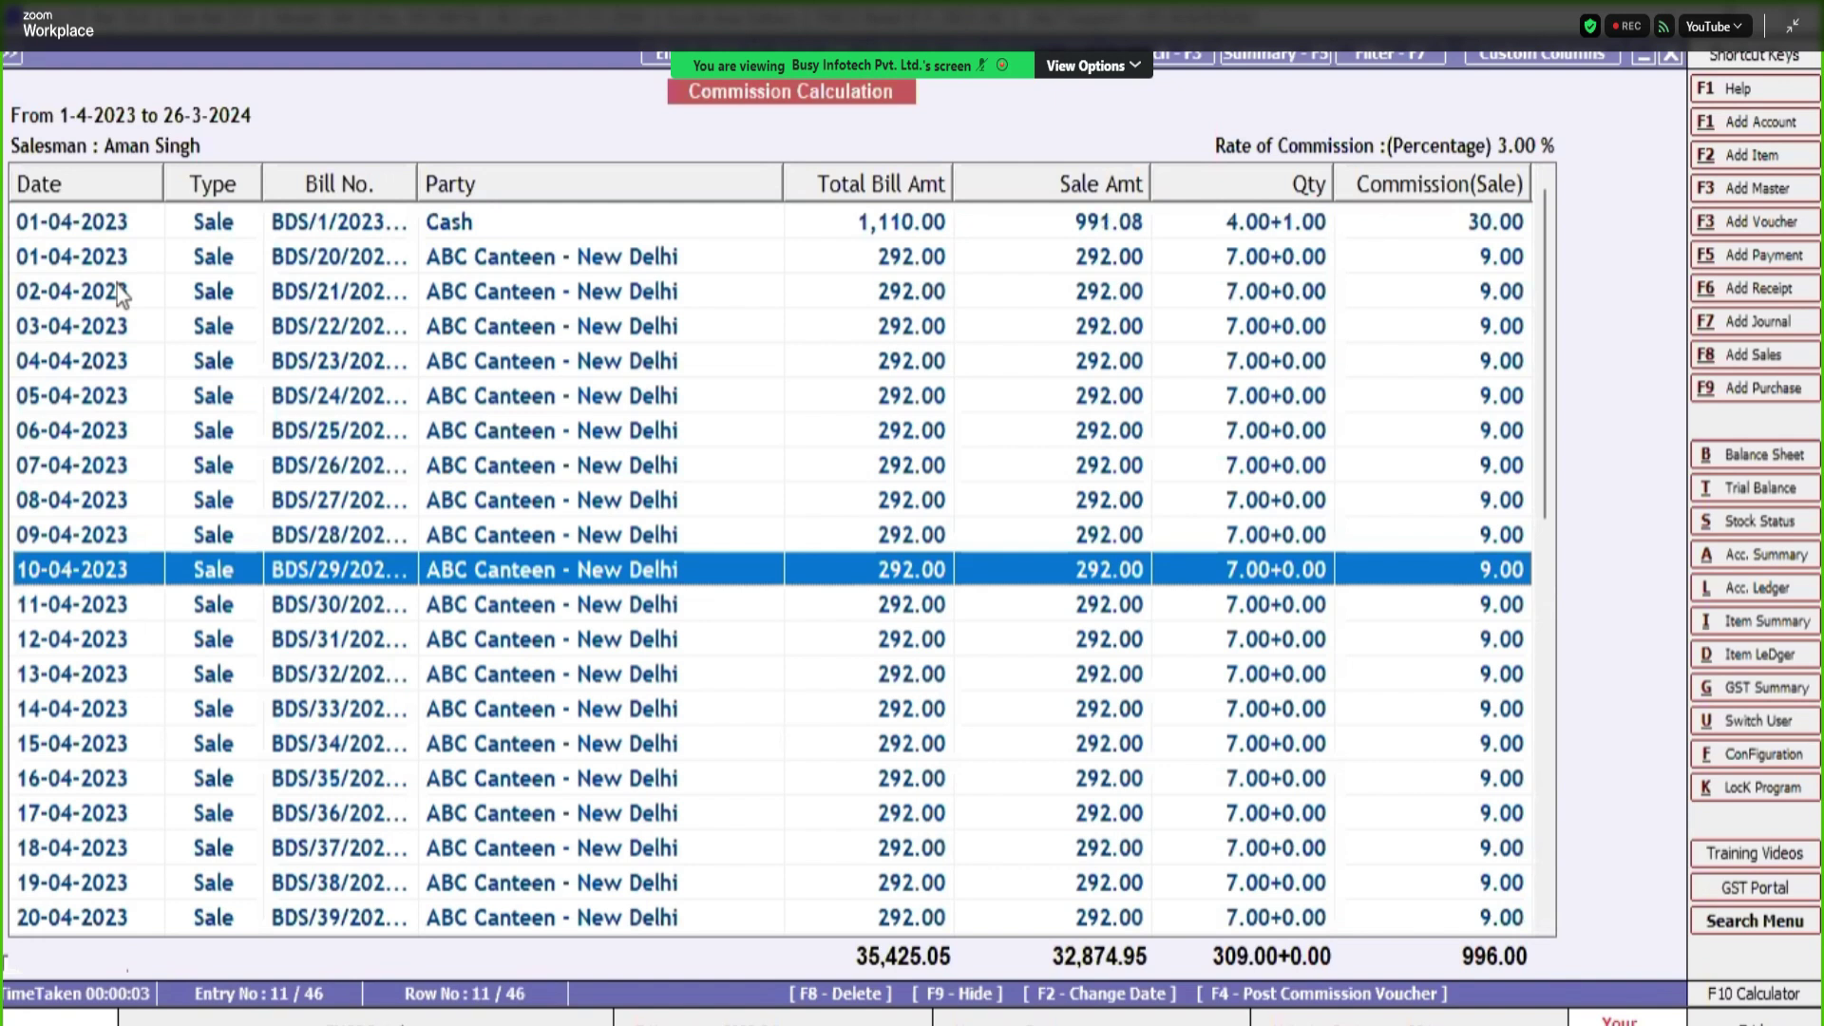
key(Down)
key(Down)
key(Down)
key(Down)
key(Down)
key(Down)
key(Down)
key(Down)
key(Down)
key(Down)
key(Down)
key(Down)
key(Down)
key(Down)
key(Down)
key(Down)
key(Down)
key(Down)
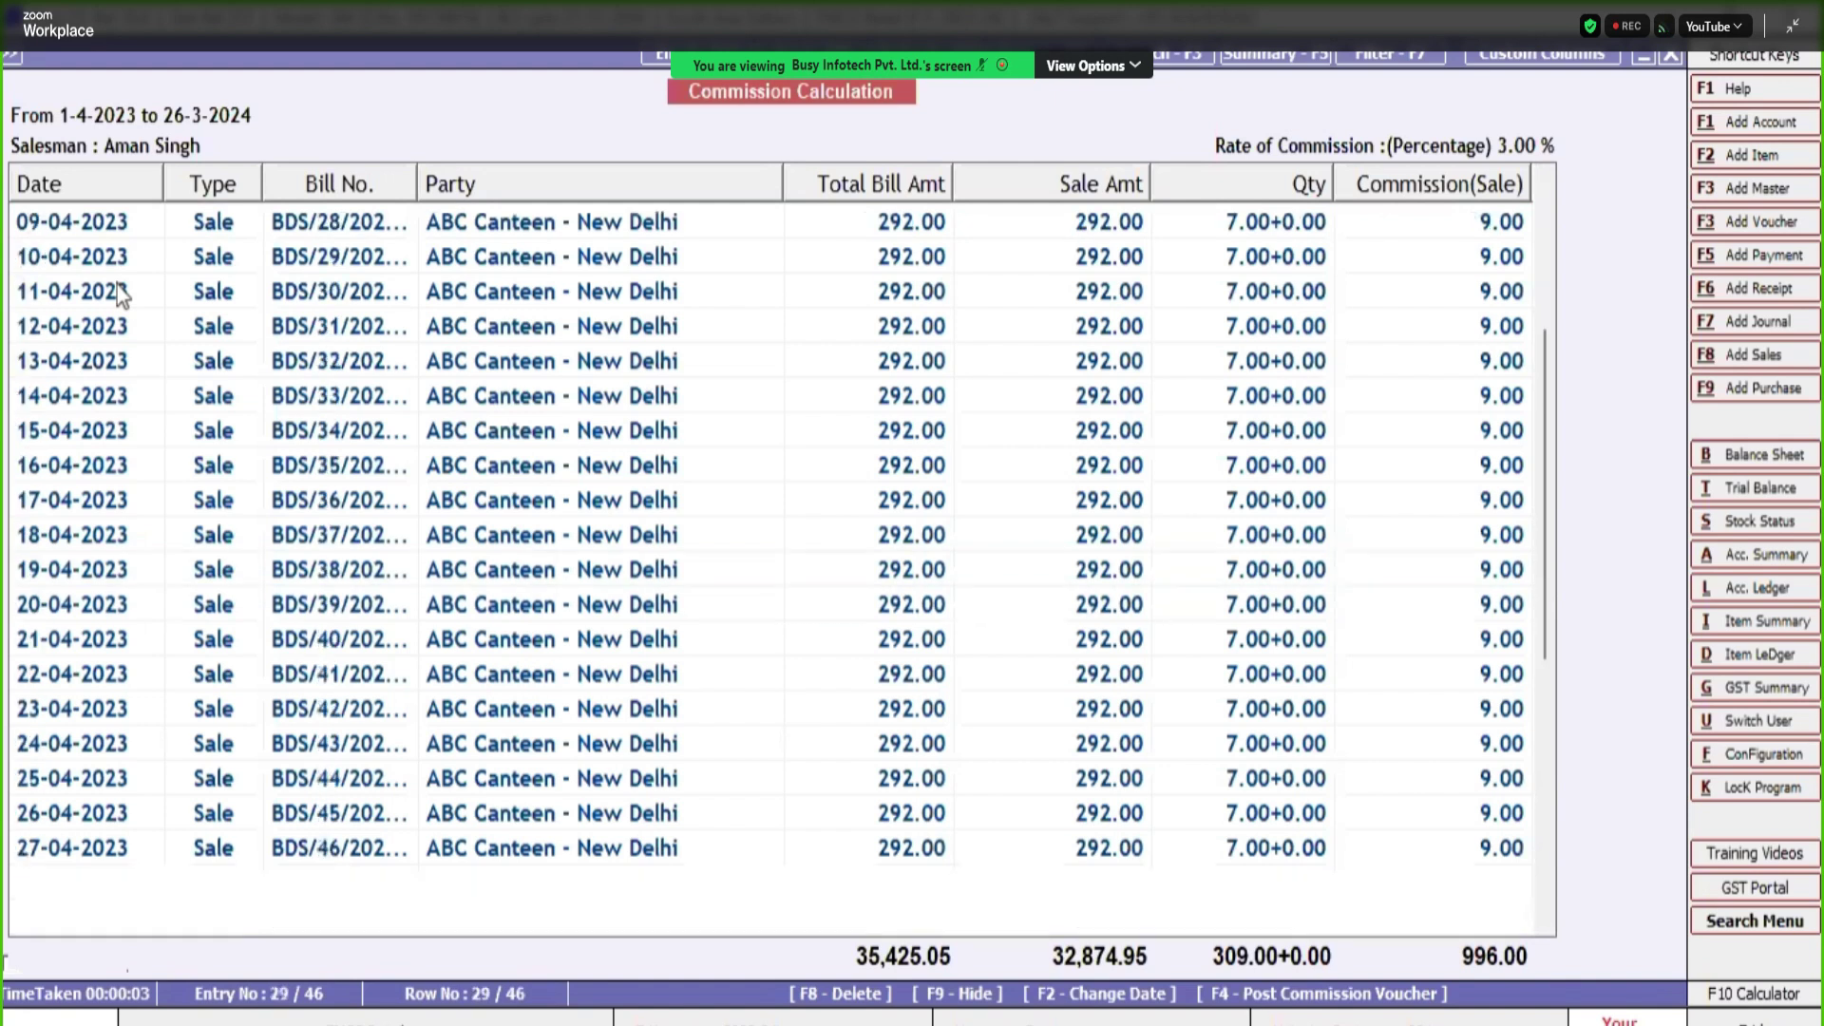
key(Down)
key(Down)
key(Down)
key(Down)
key(Down)
key(Down)
key(Down)
key(Down)
key(Down)
key(Down)
key(Down)
key(Down)
key(Down)
key(Down)
key(Down)
key(Down)
key(Down)
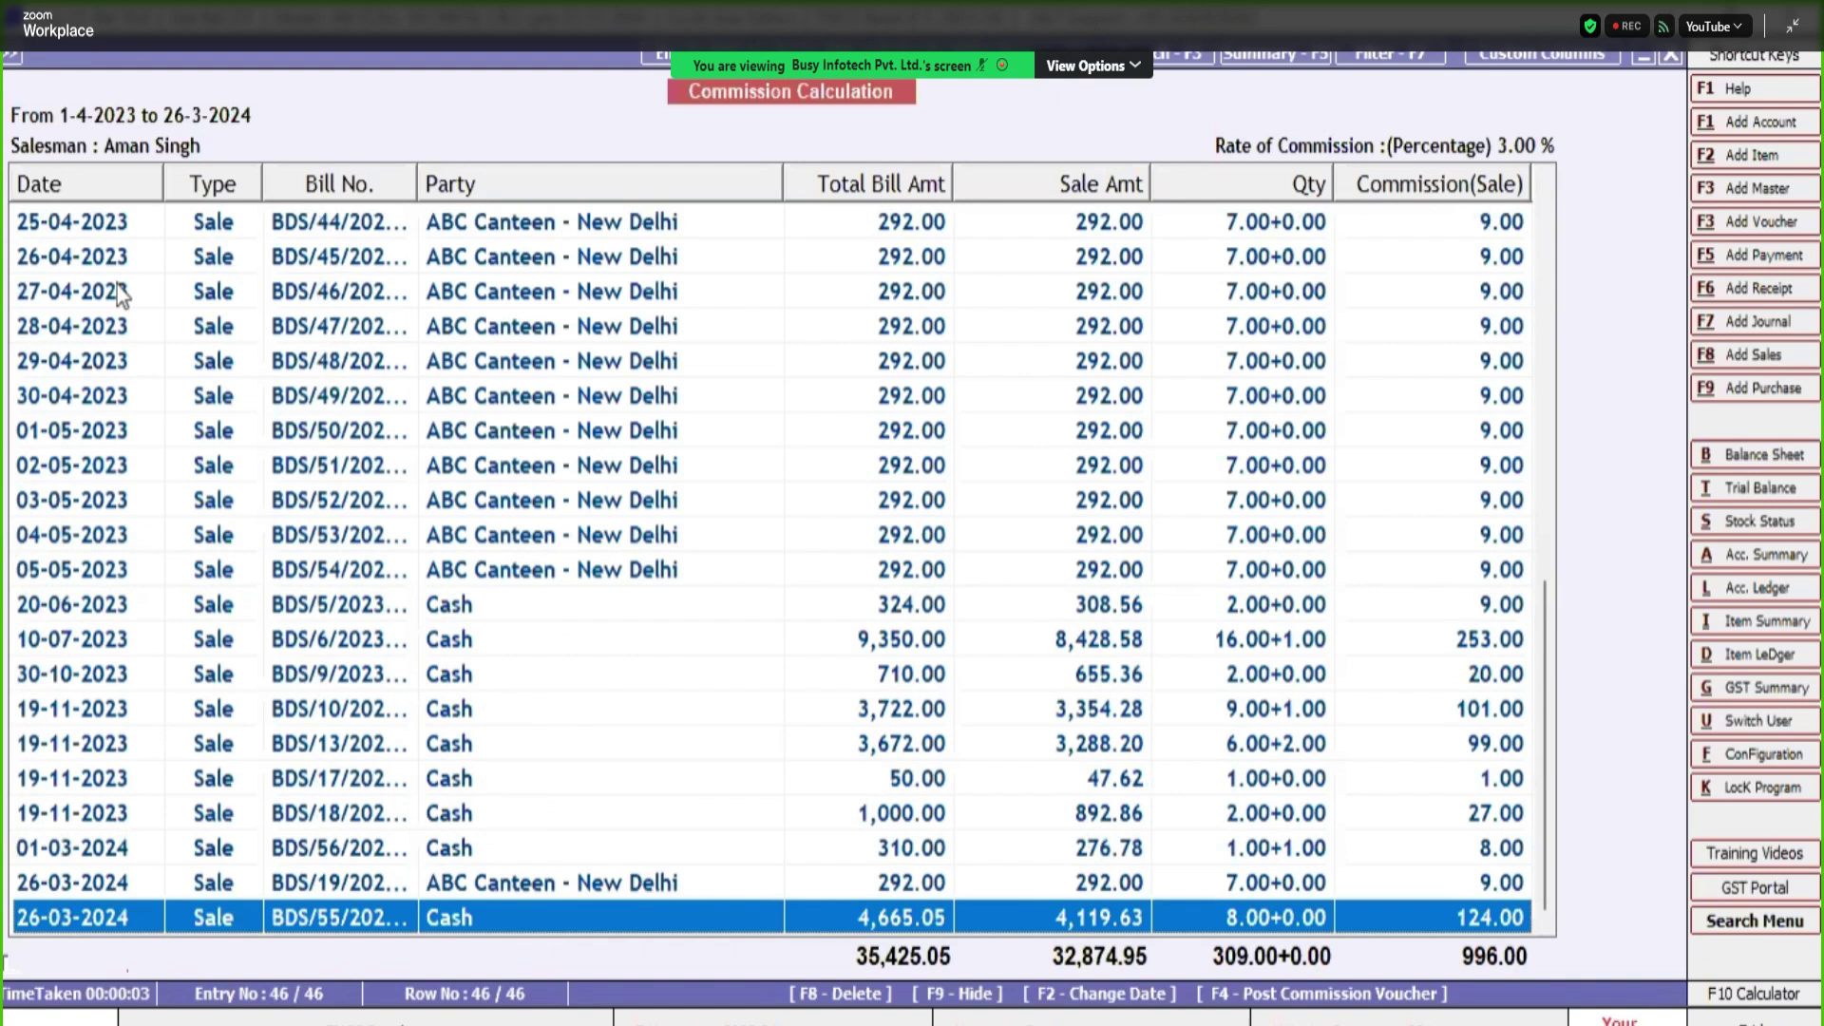
Step: Run commission voucher generation with the Main voucher series
key(F4)
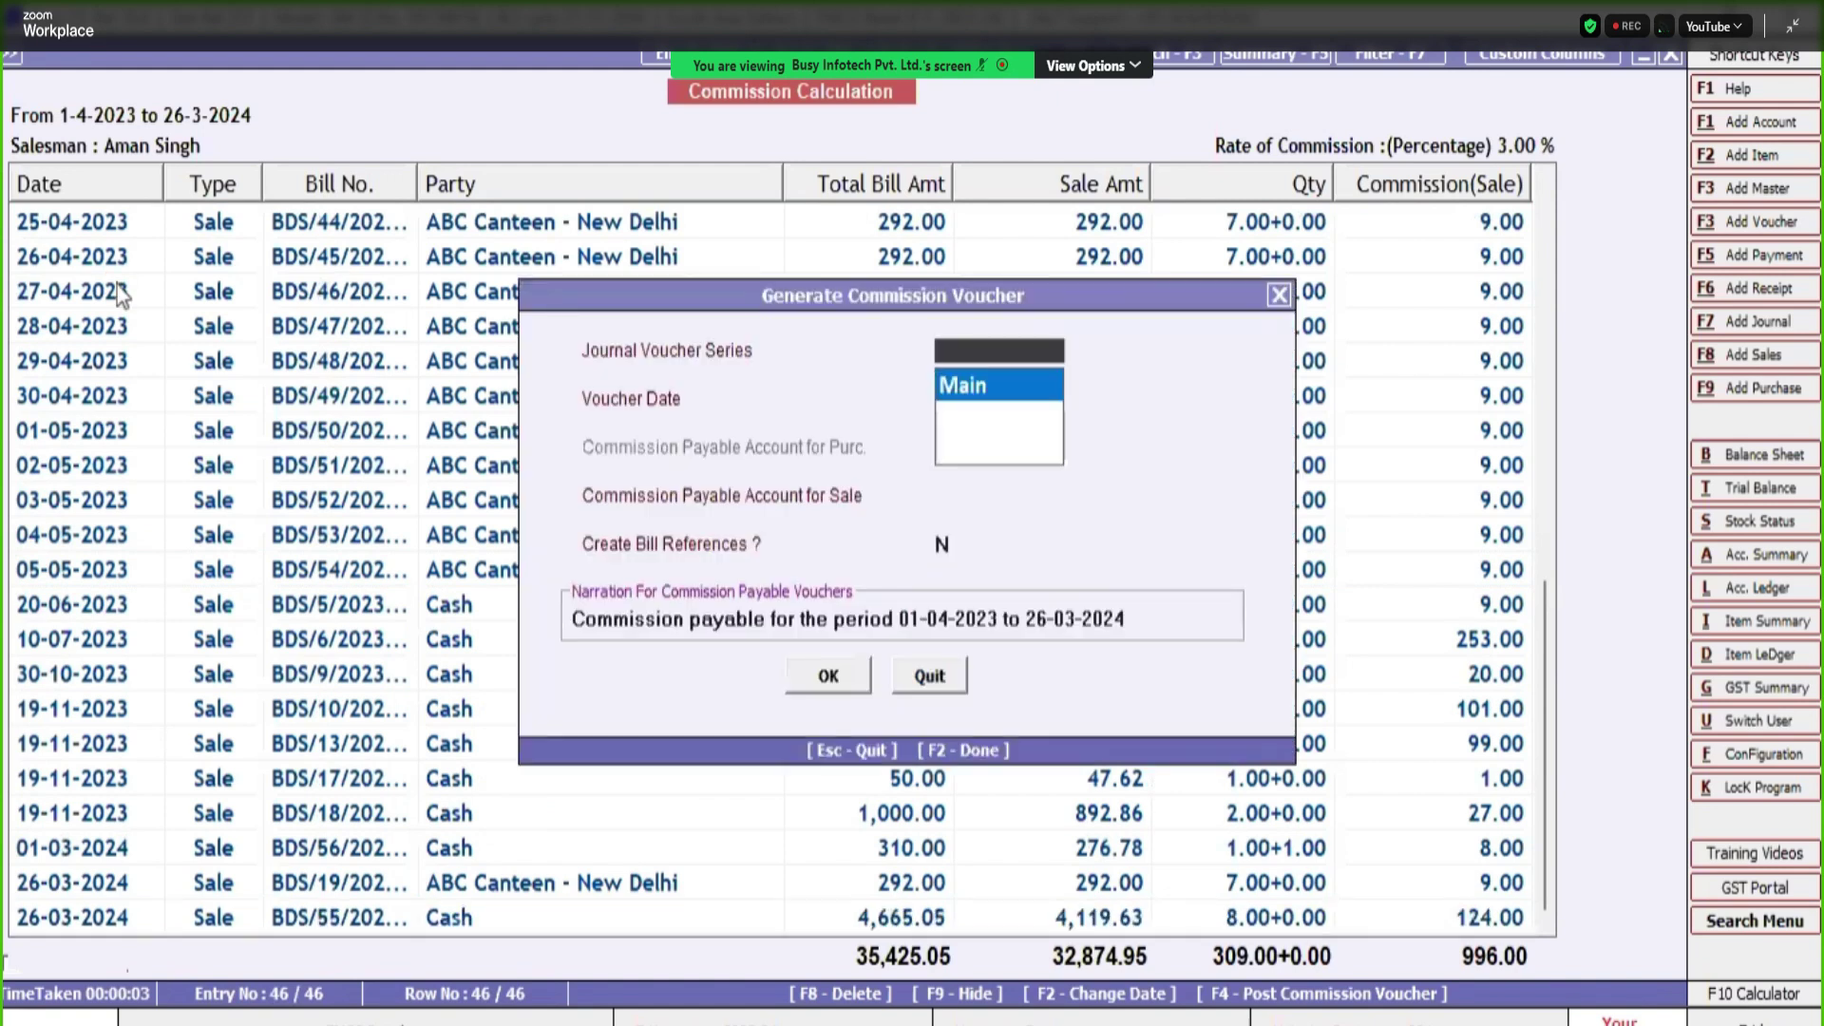
key(Return)
key(Return)
key(Return)
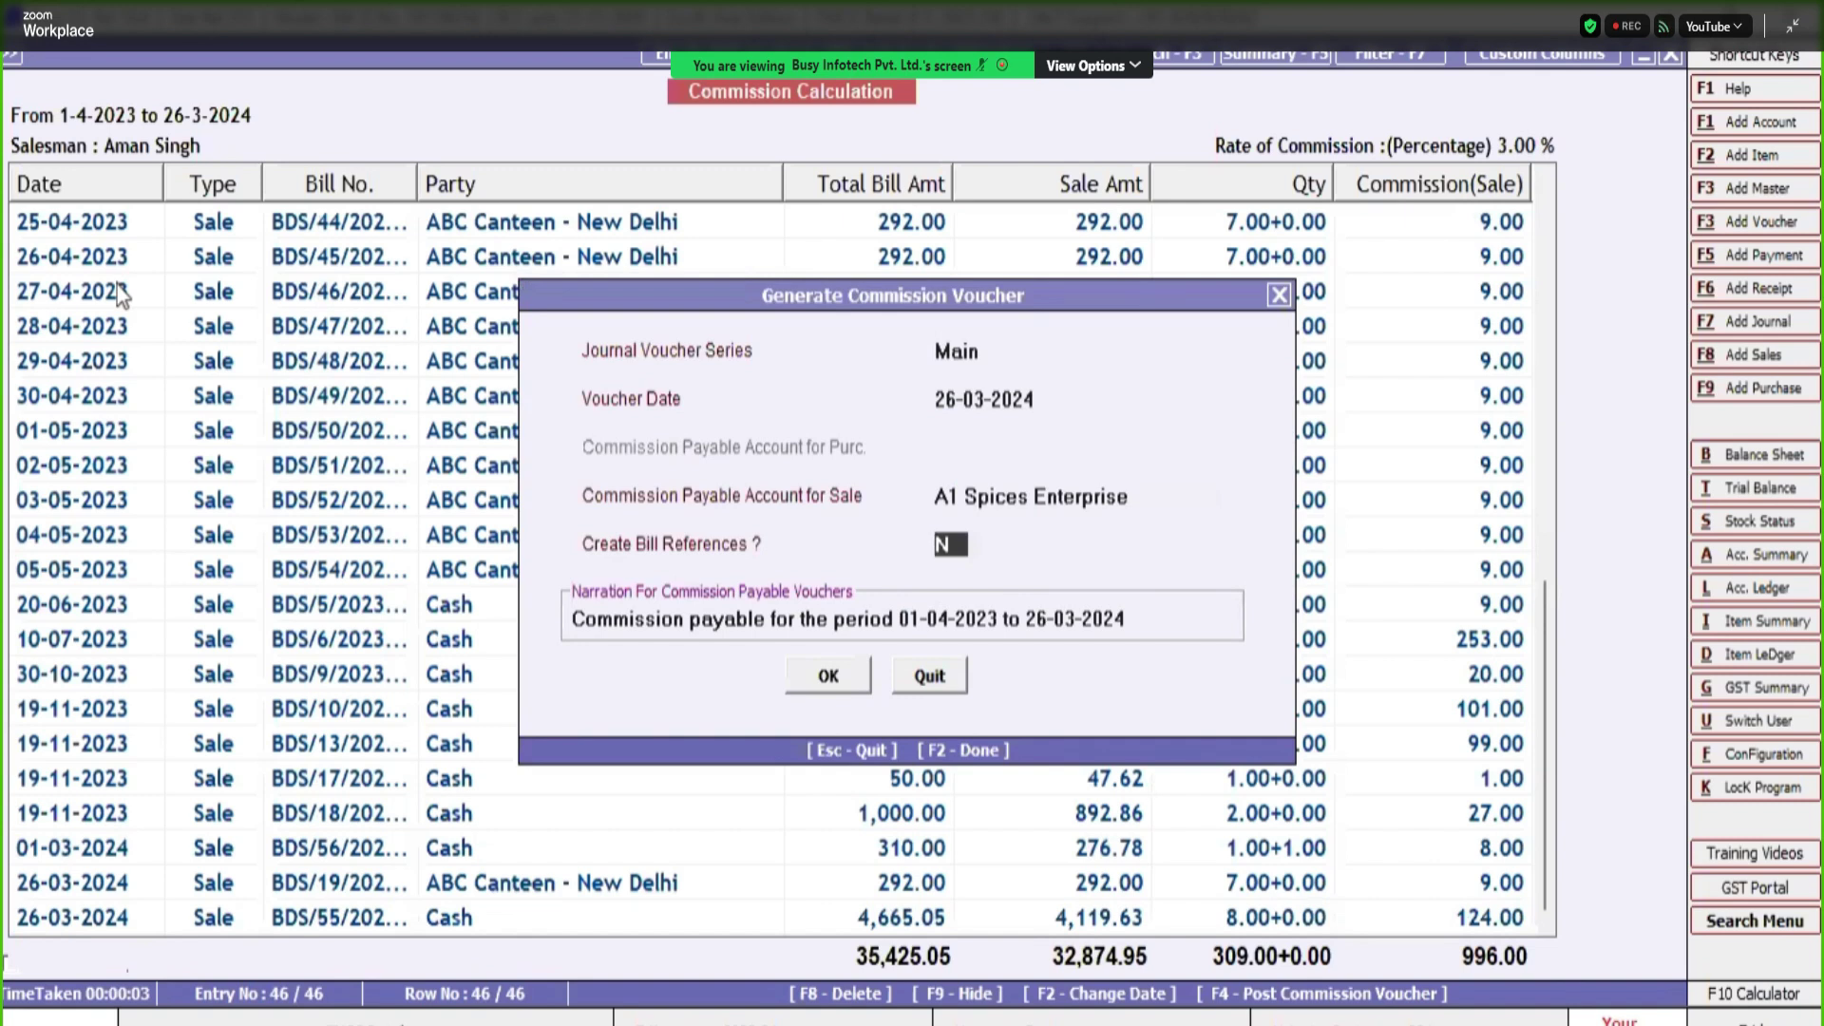
key(Return)
key(Return)
key(Return)
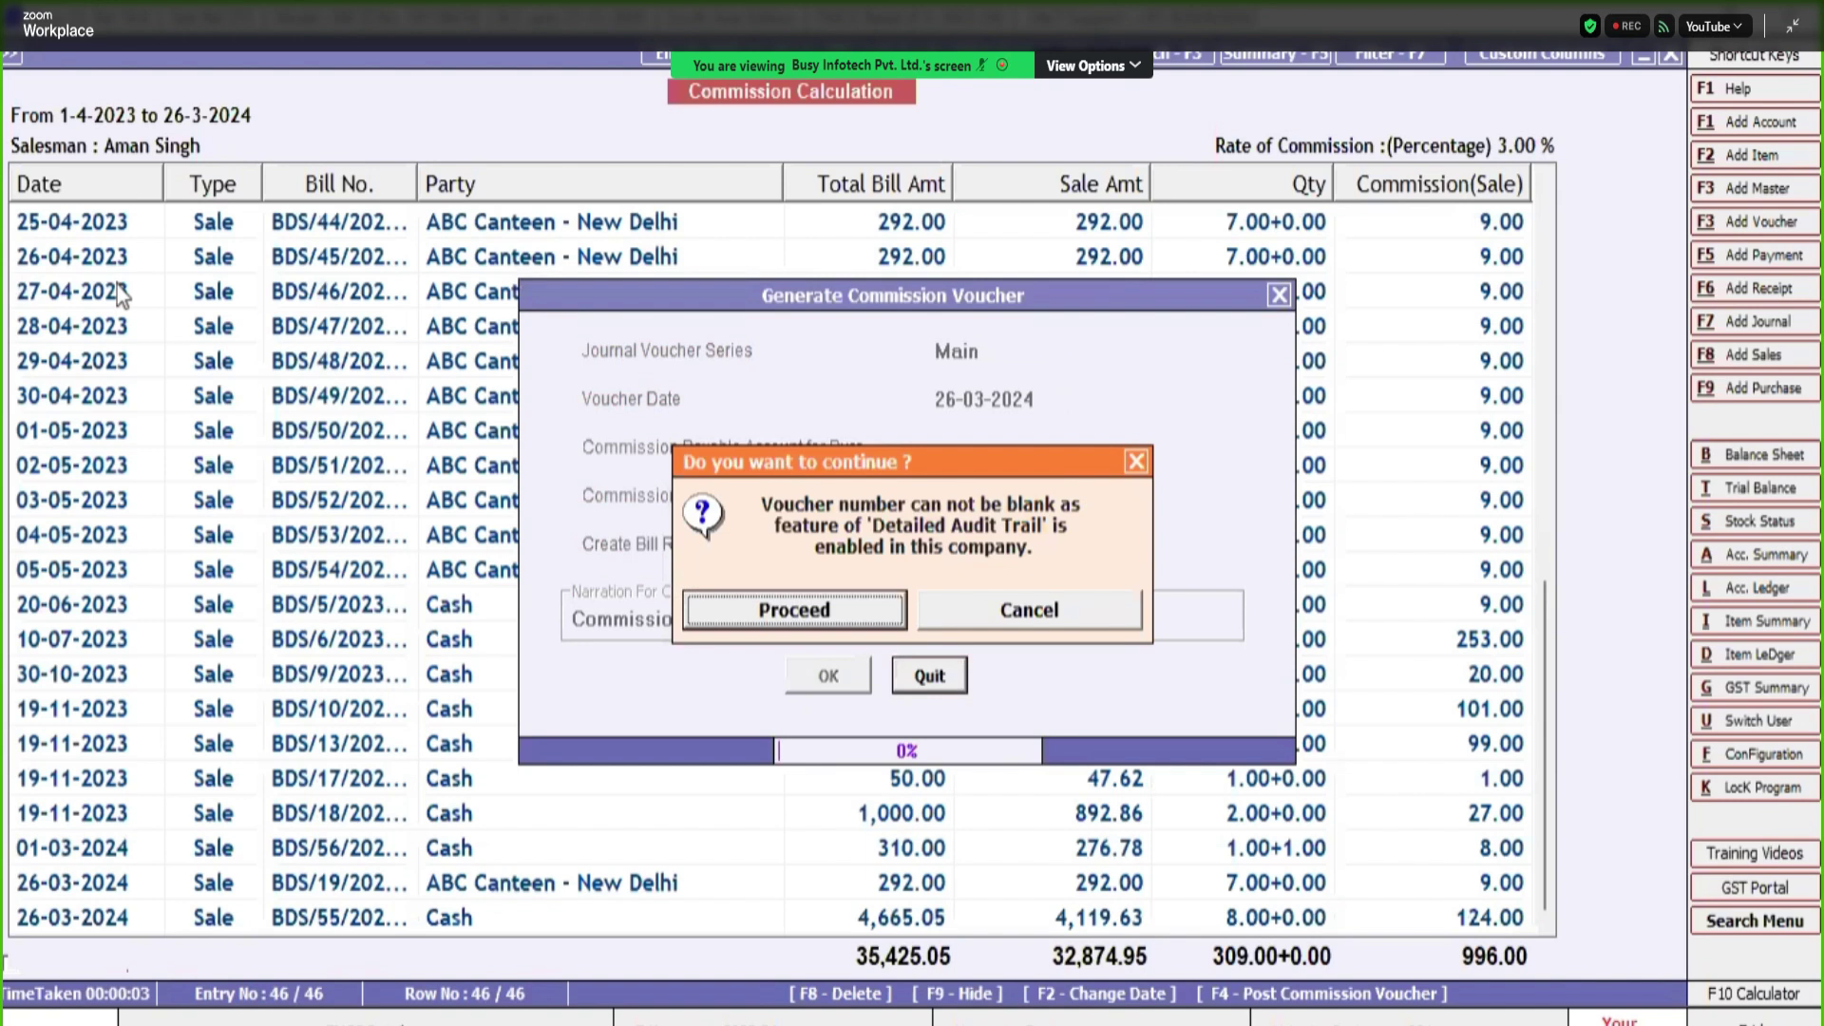
key(Return)
Step: Rerun voucher generation with account Commission on Sales (0 vouchers posted), then close the report
key(Return)
key(Return)
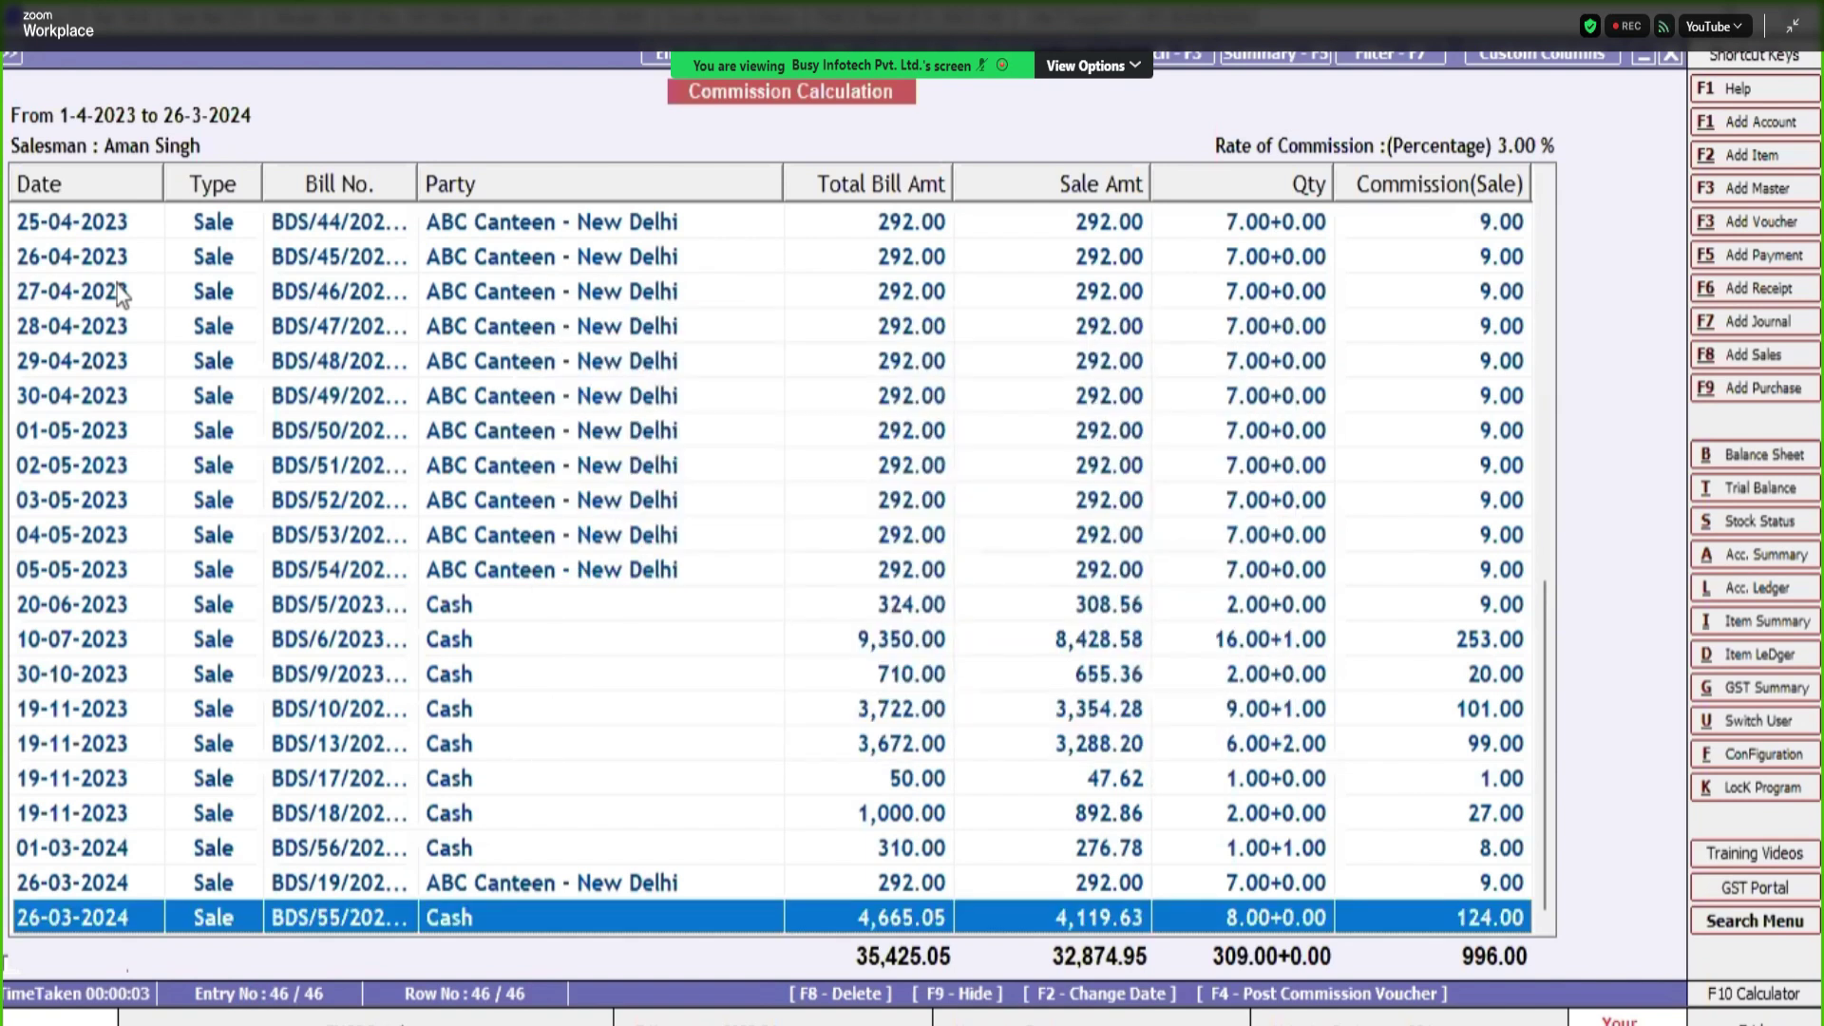
key(F4)
key(Return)
key(Return)
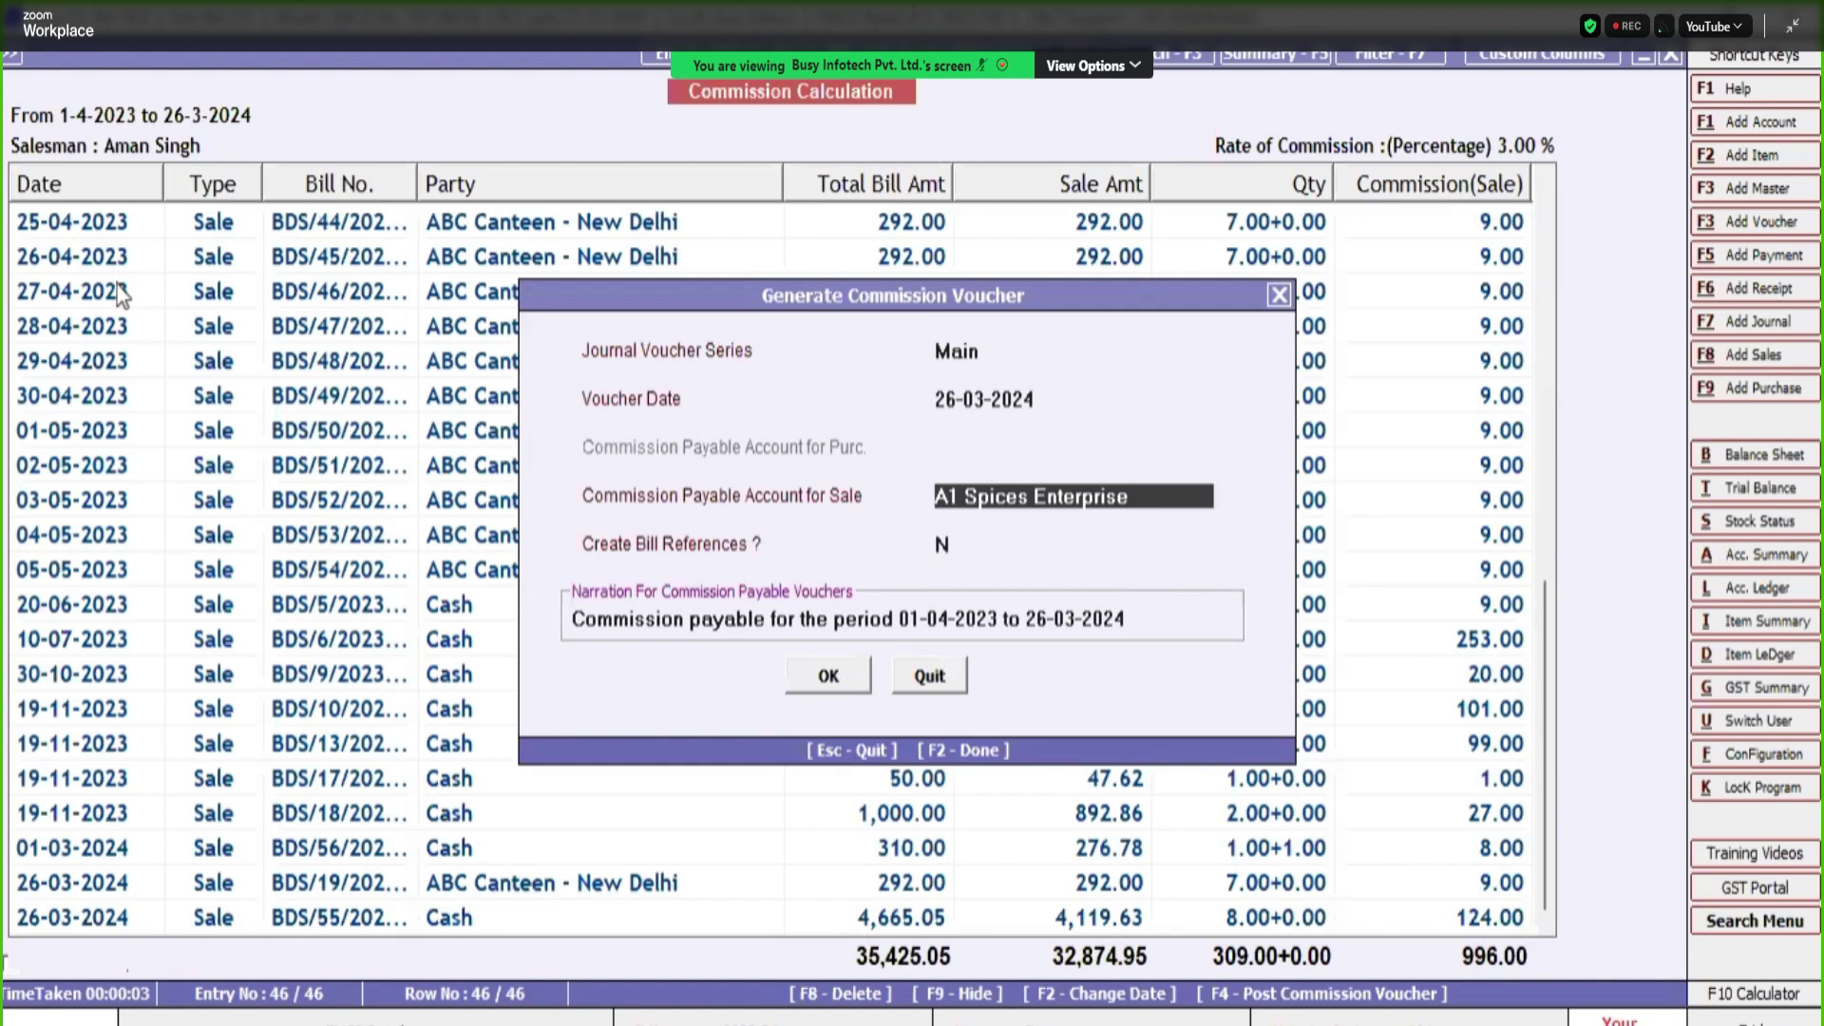
key(Return)
key(F2)
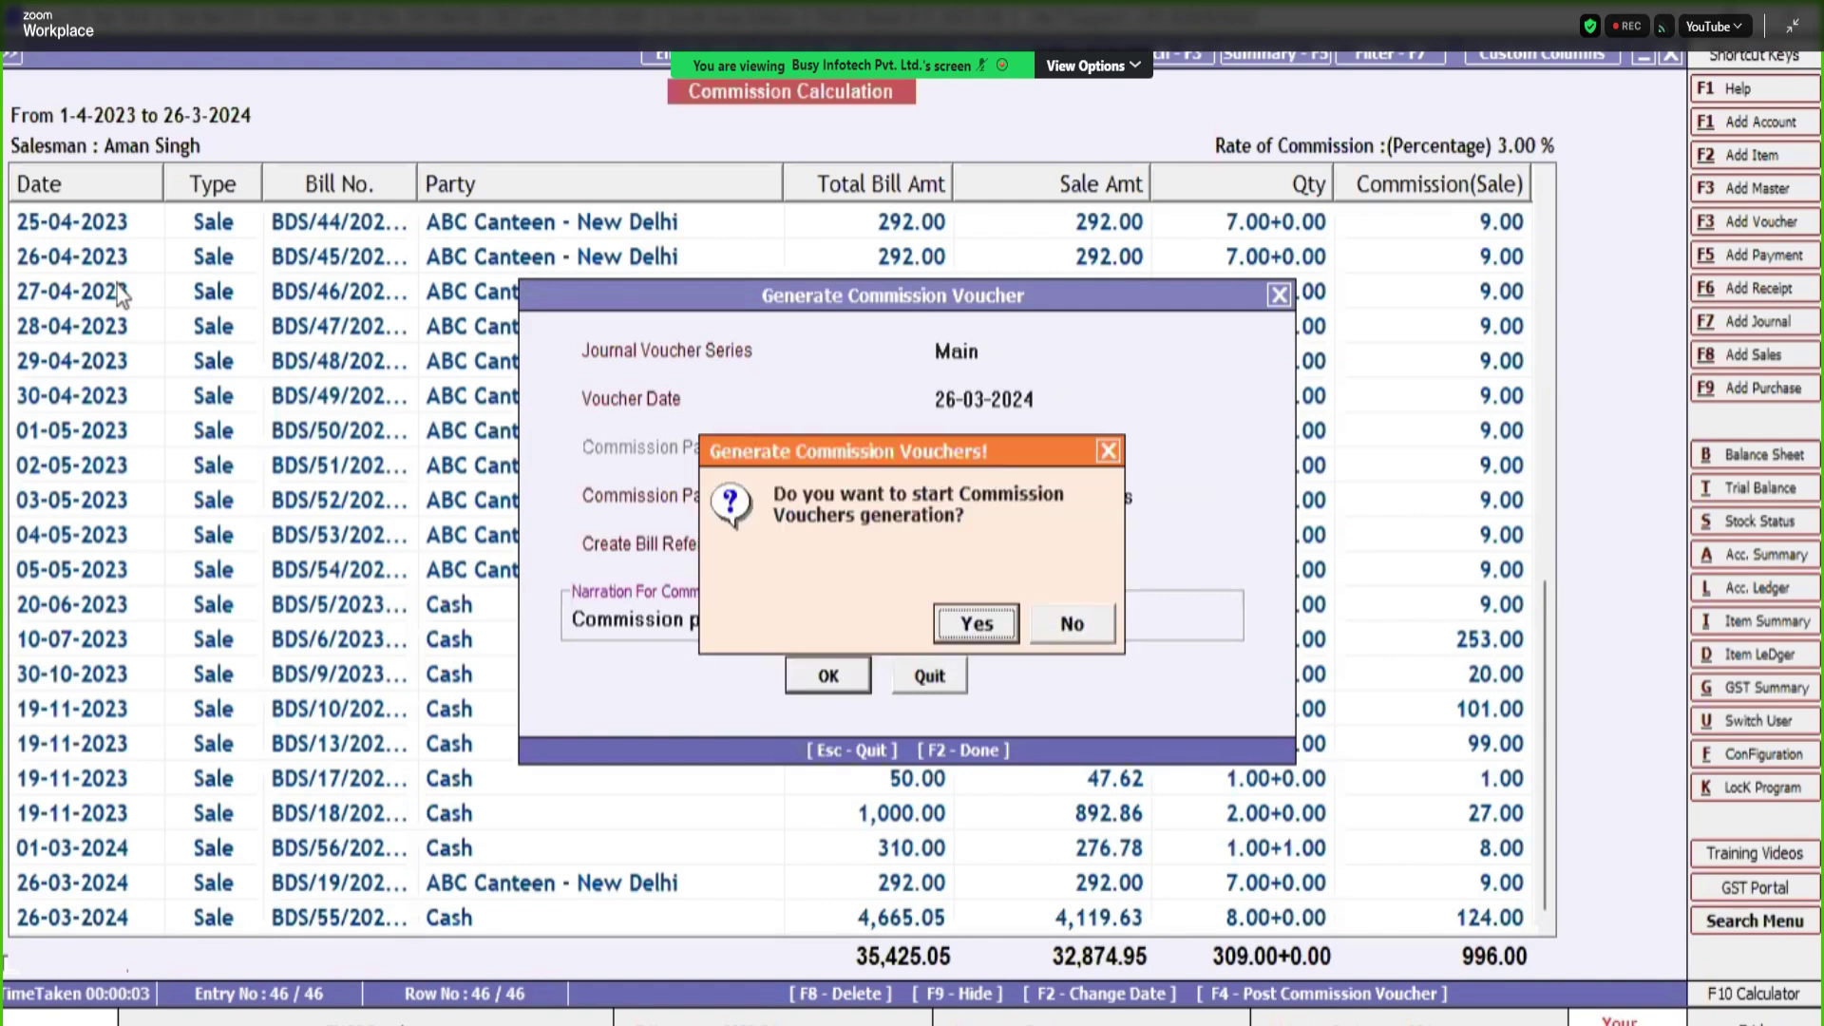
key(Return)
key(Return)
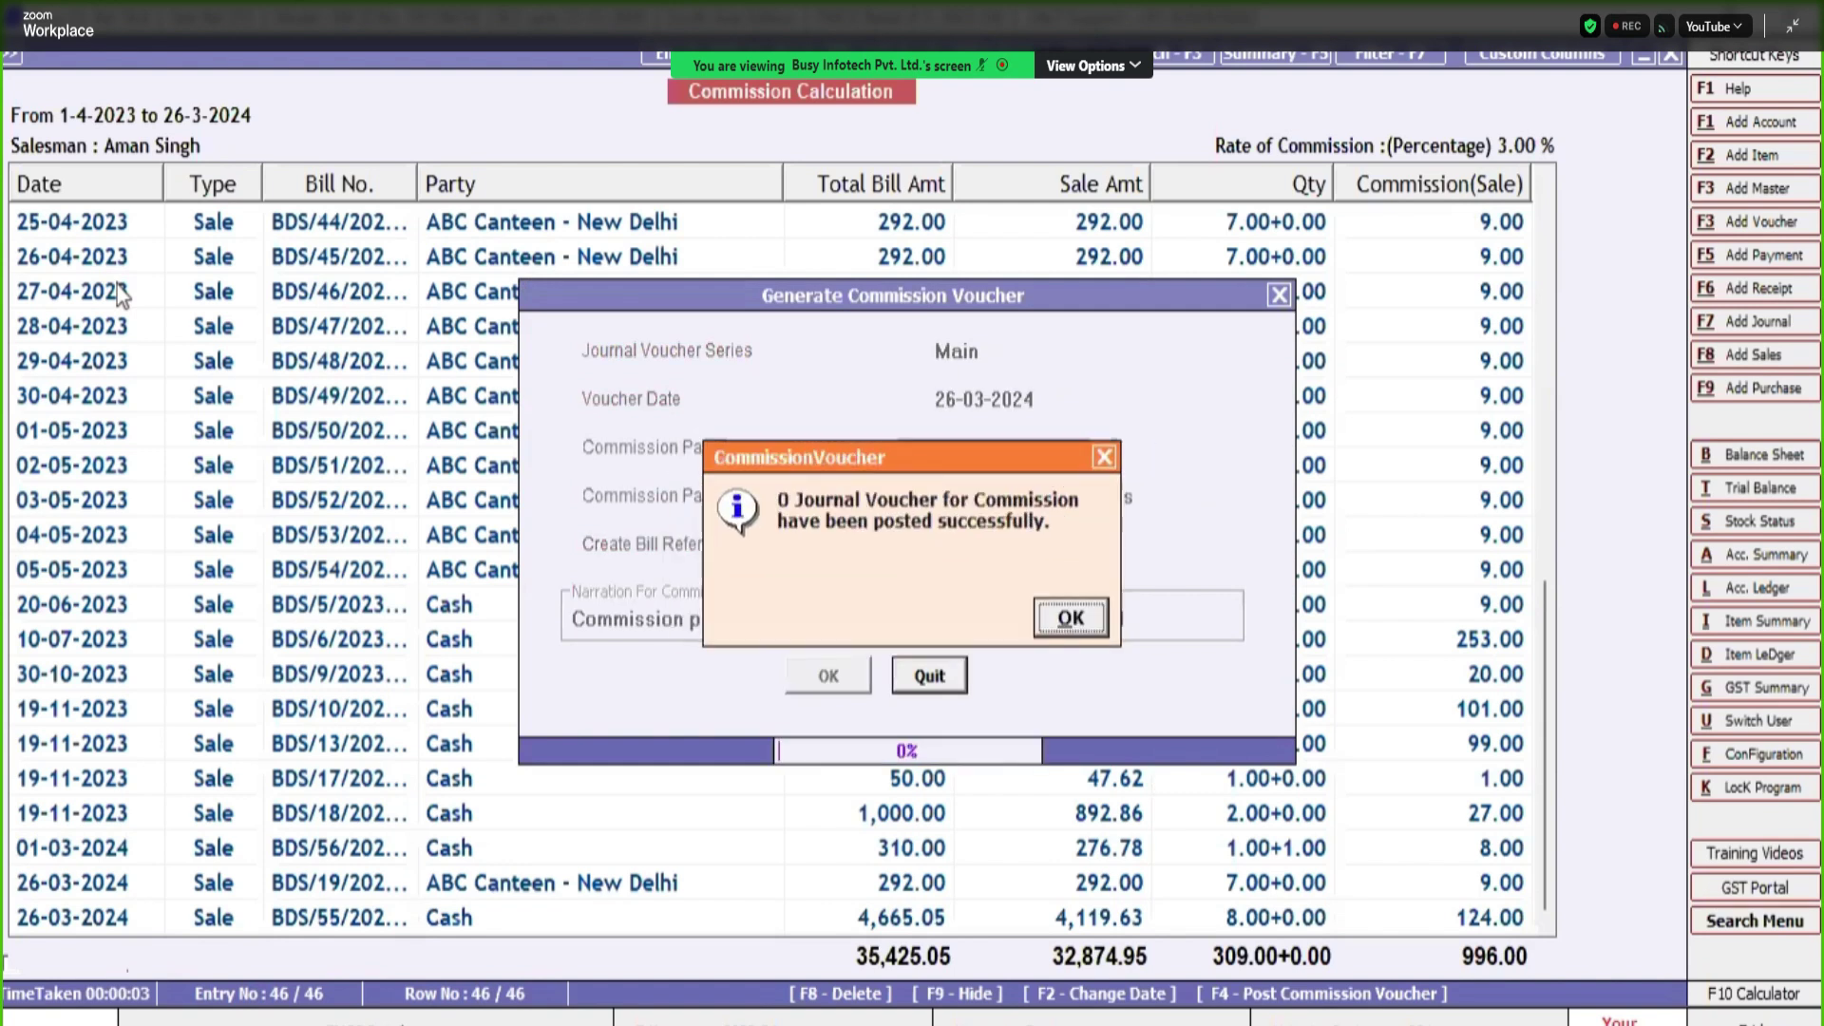
key(Return)
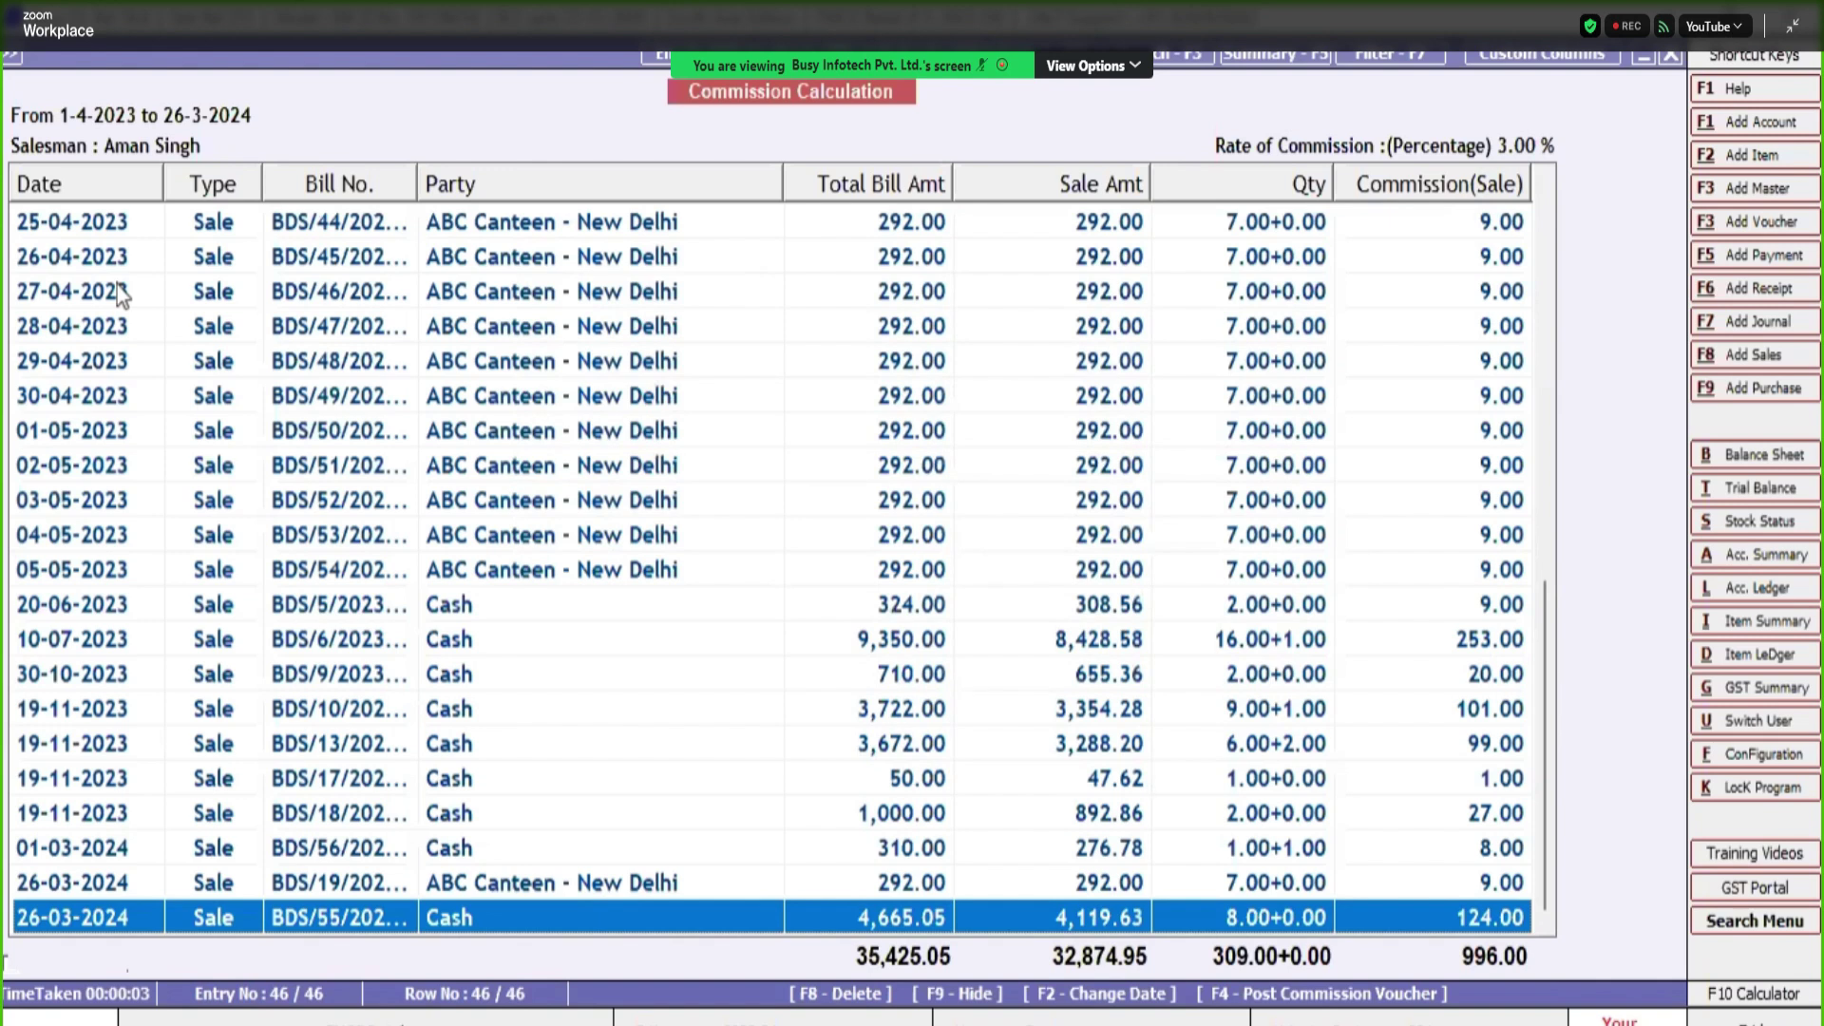
key(Escape)
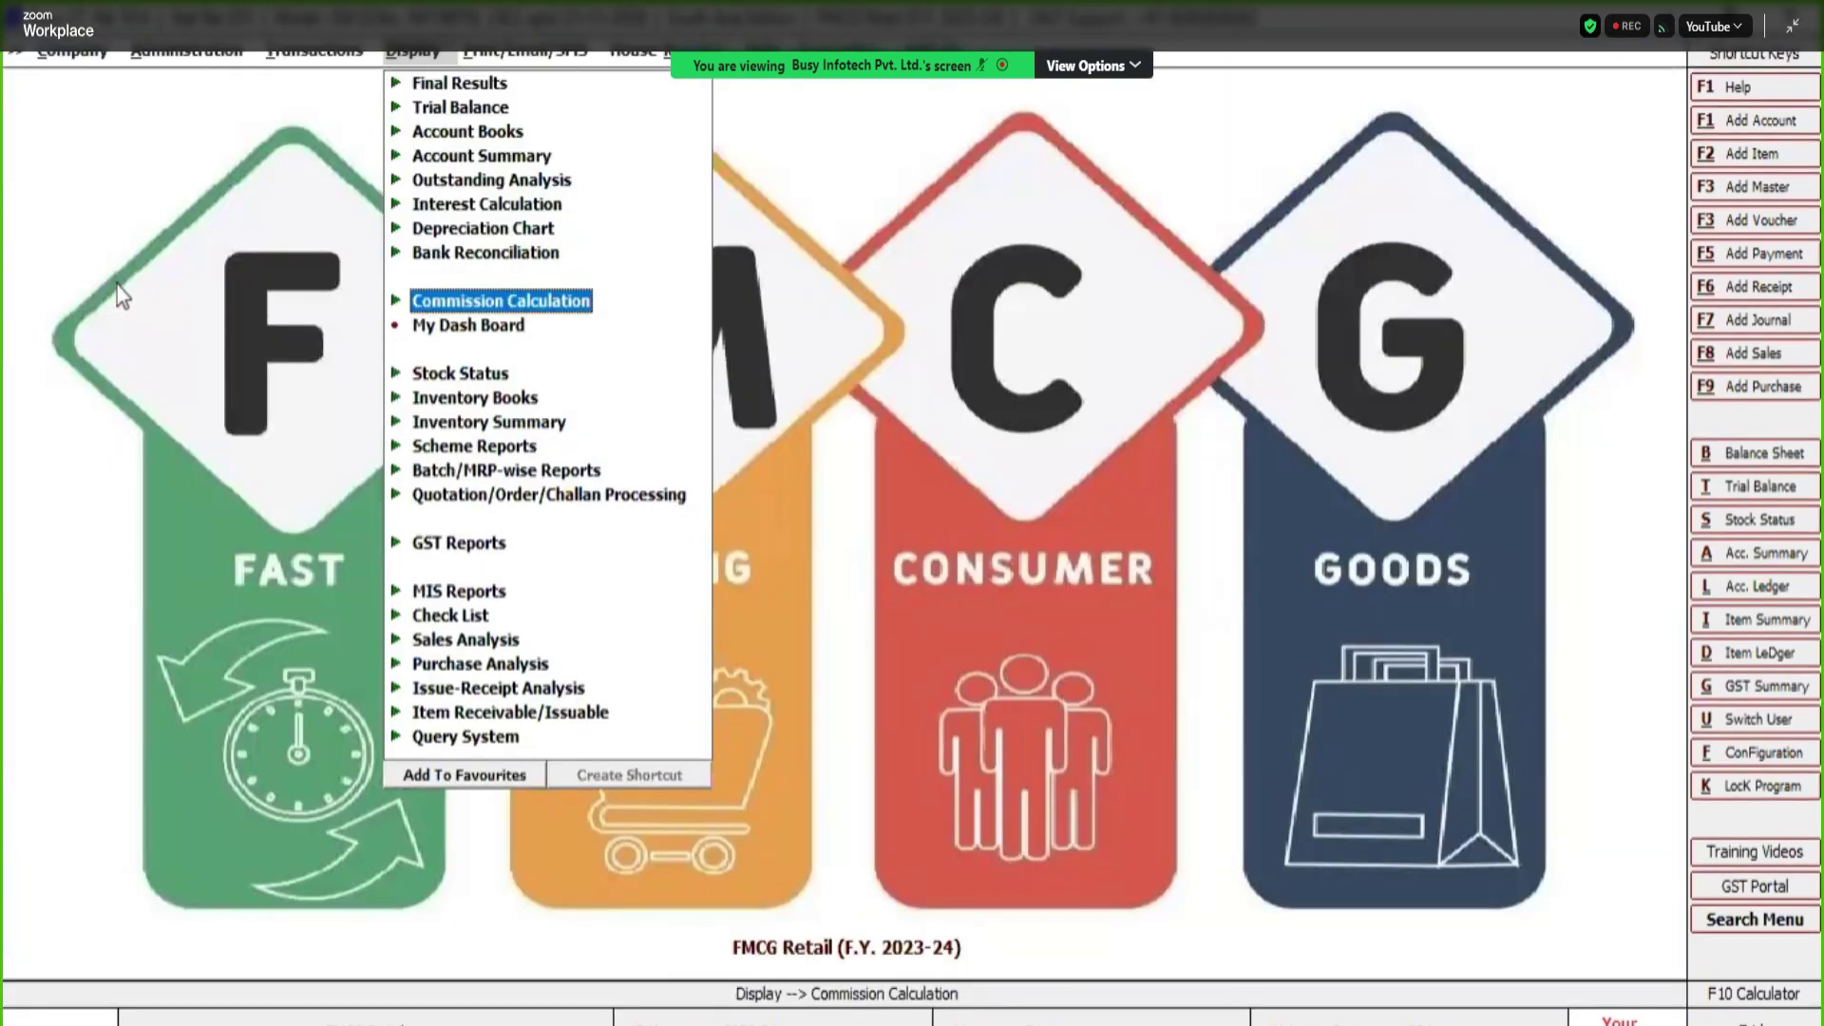
Step: Switch from Display to the Transactions menu and expand the Sales Quotation Add/Modify/List options
key(Down)
key(Down)
key(Down)
key(Down)
key(Down)
key(Down)
key(Down)
key(Down)
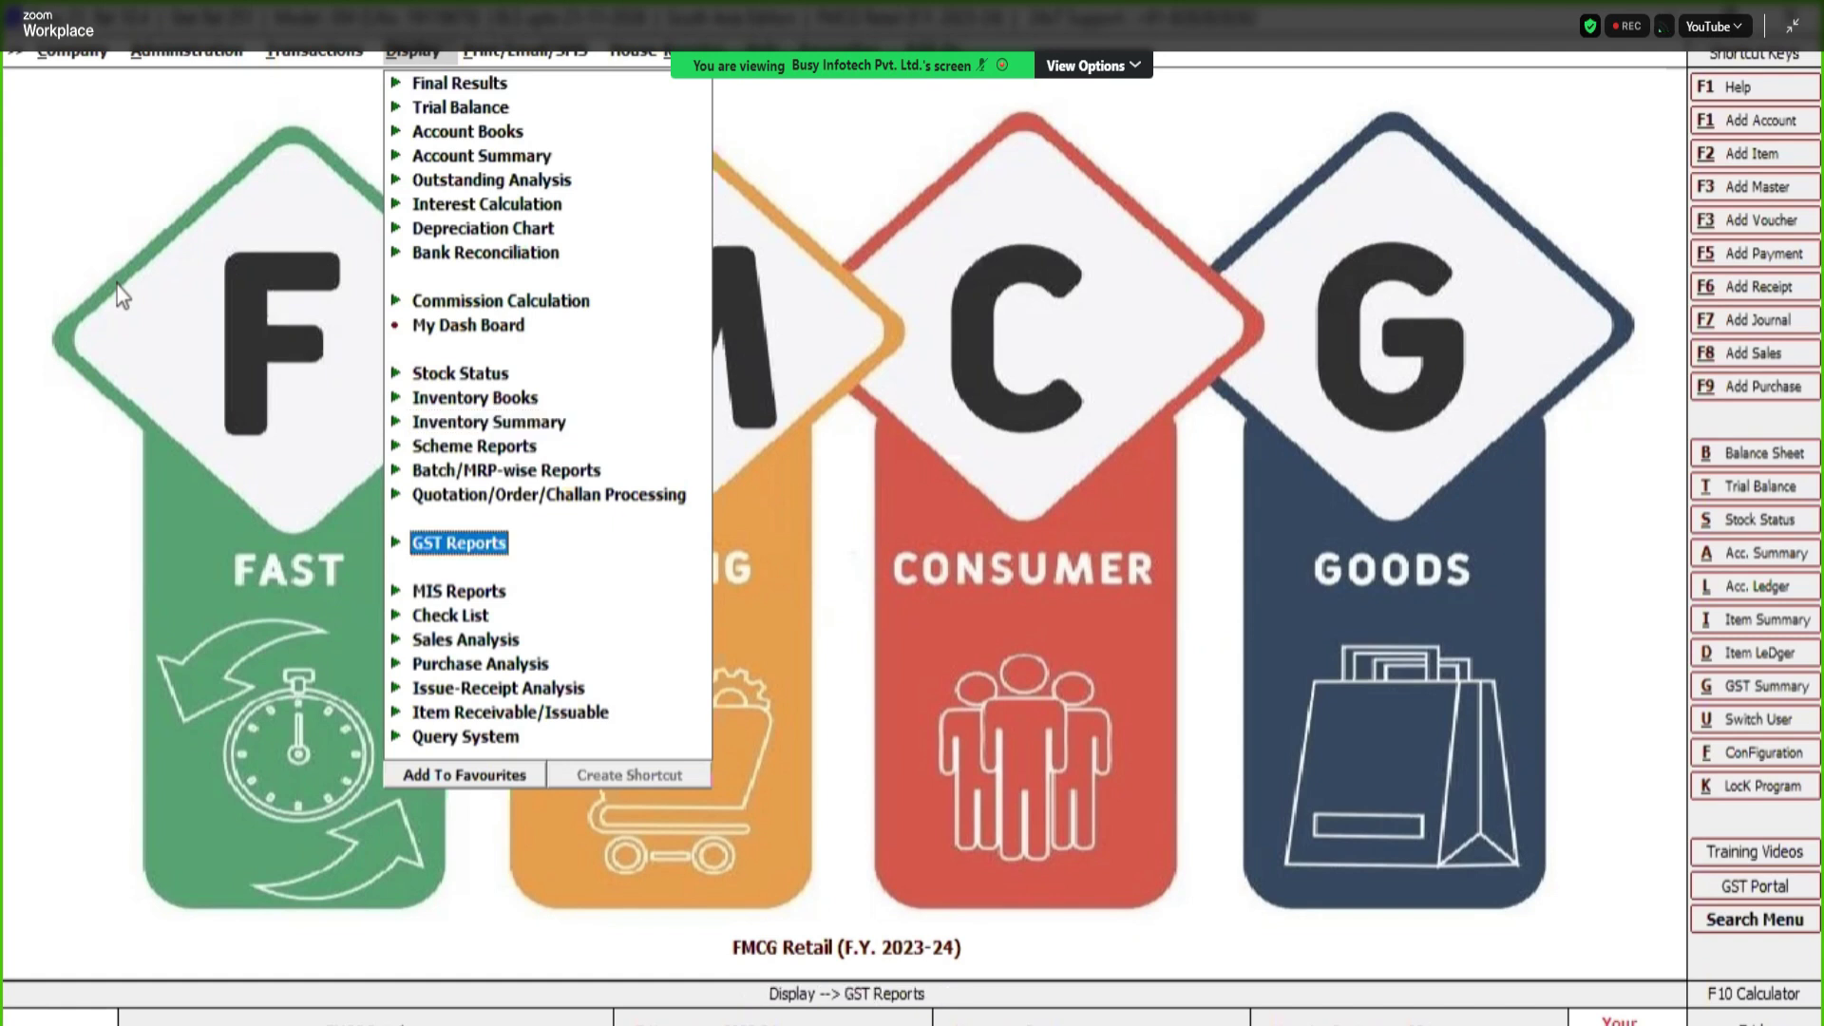
key(Up)
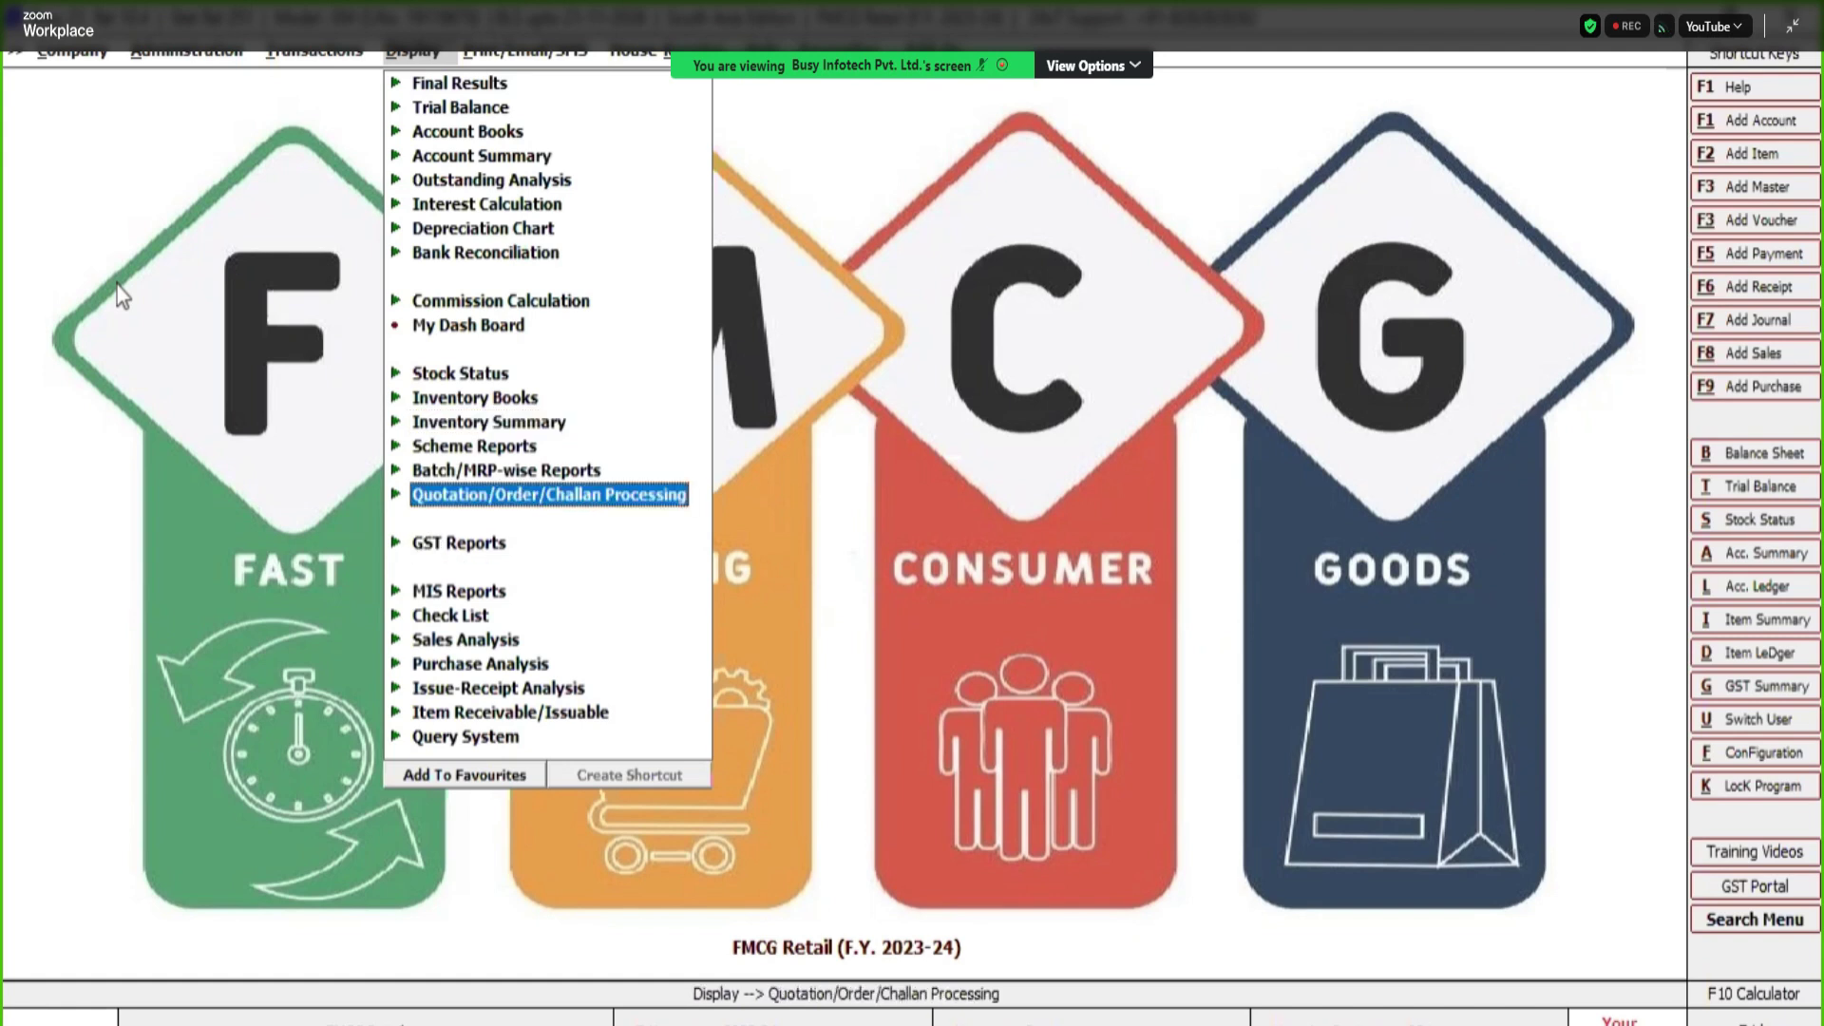
key(Left)
key(Up)
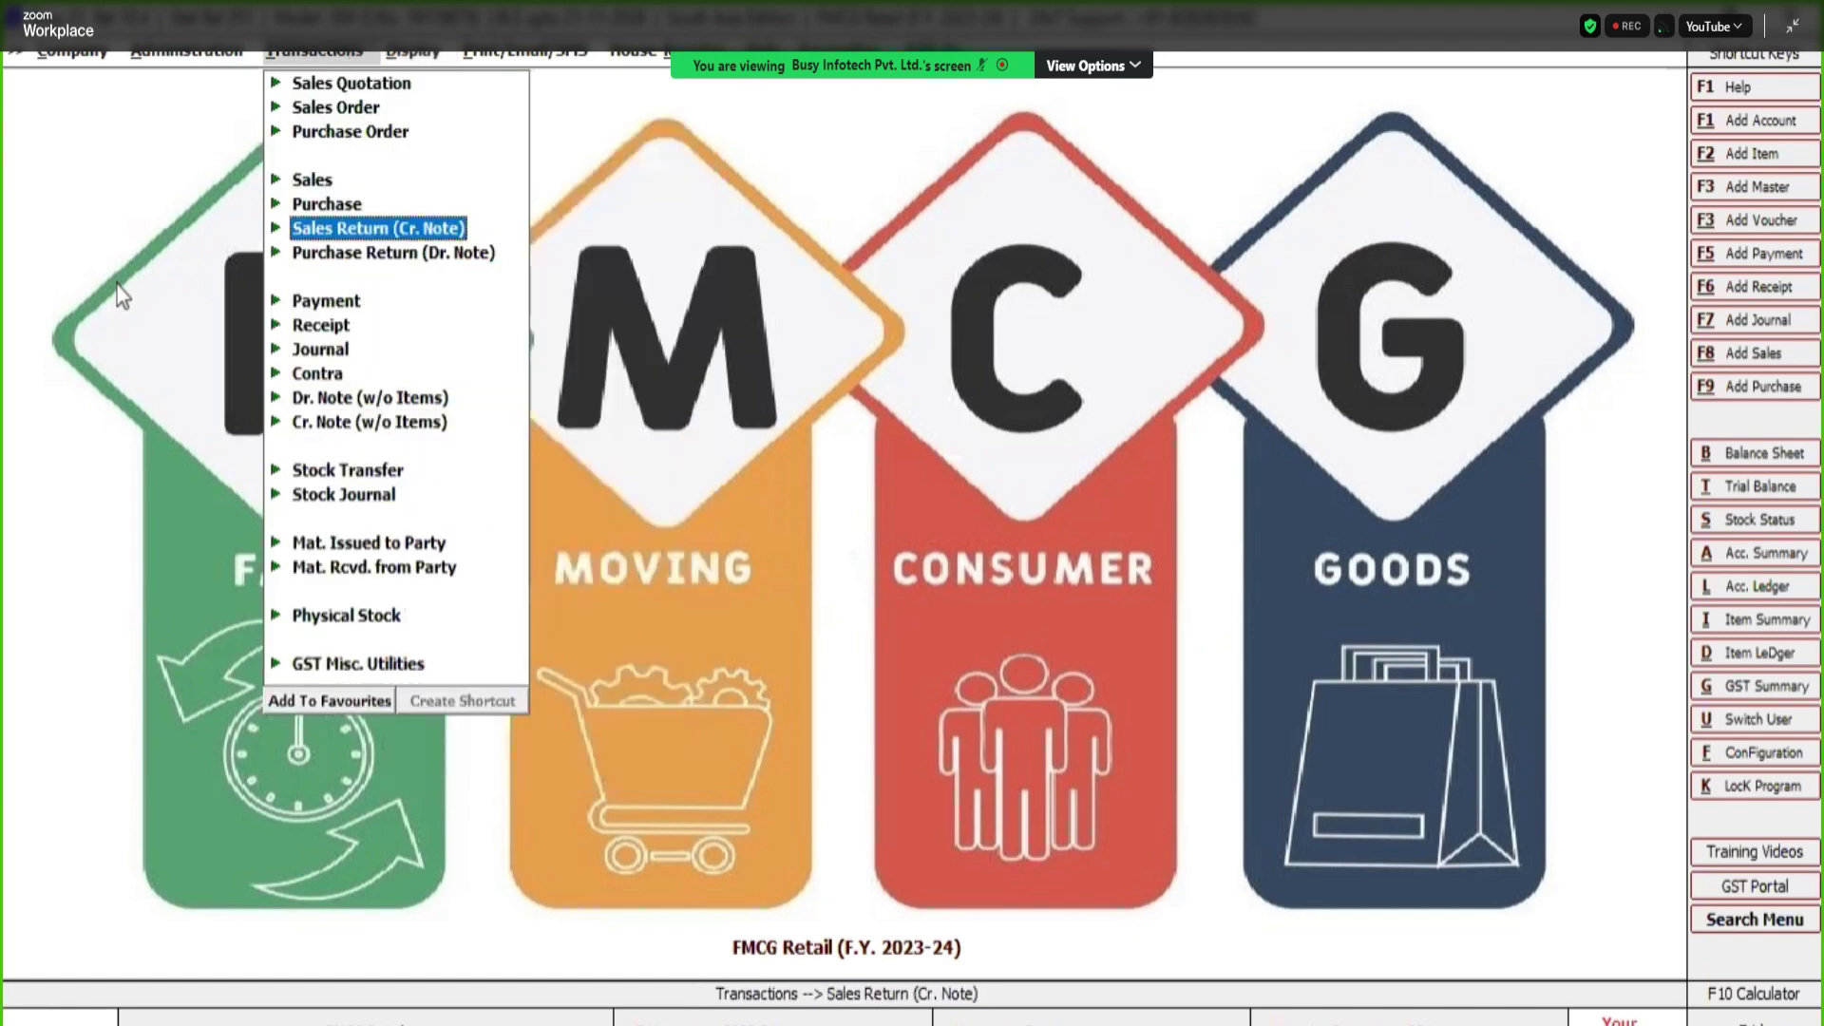
key(Home)
click(1792, 26)
key(Down)
key(Down)
key(Down)
key(Down)
key(Up)
key(Up)
key(Up)
key(Up)
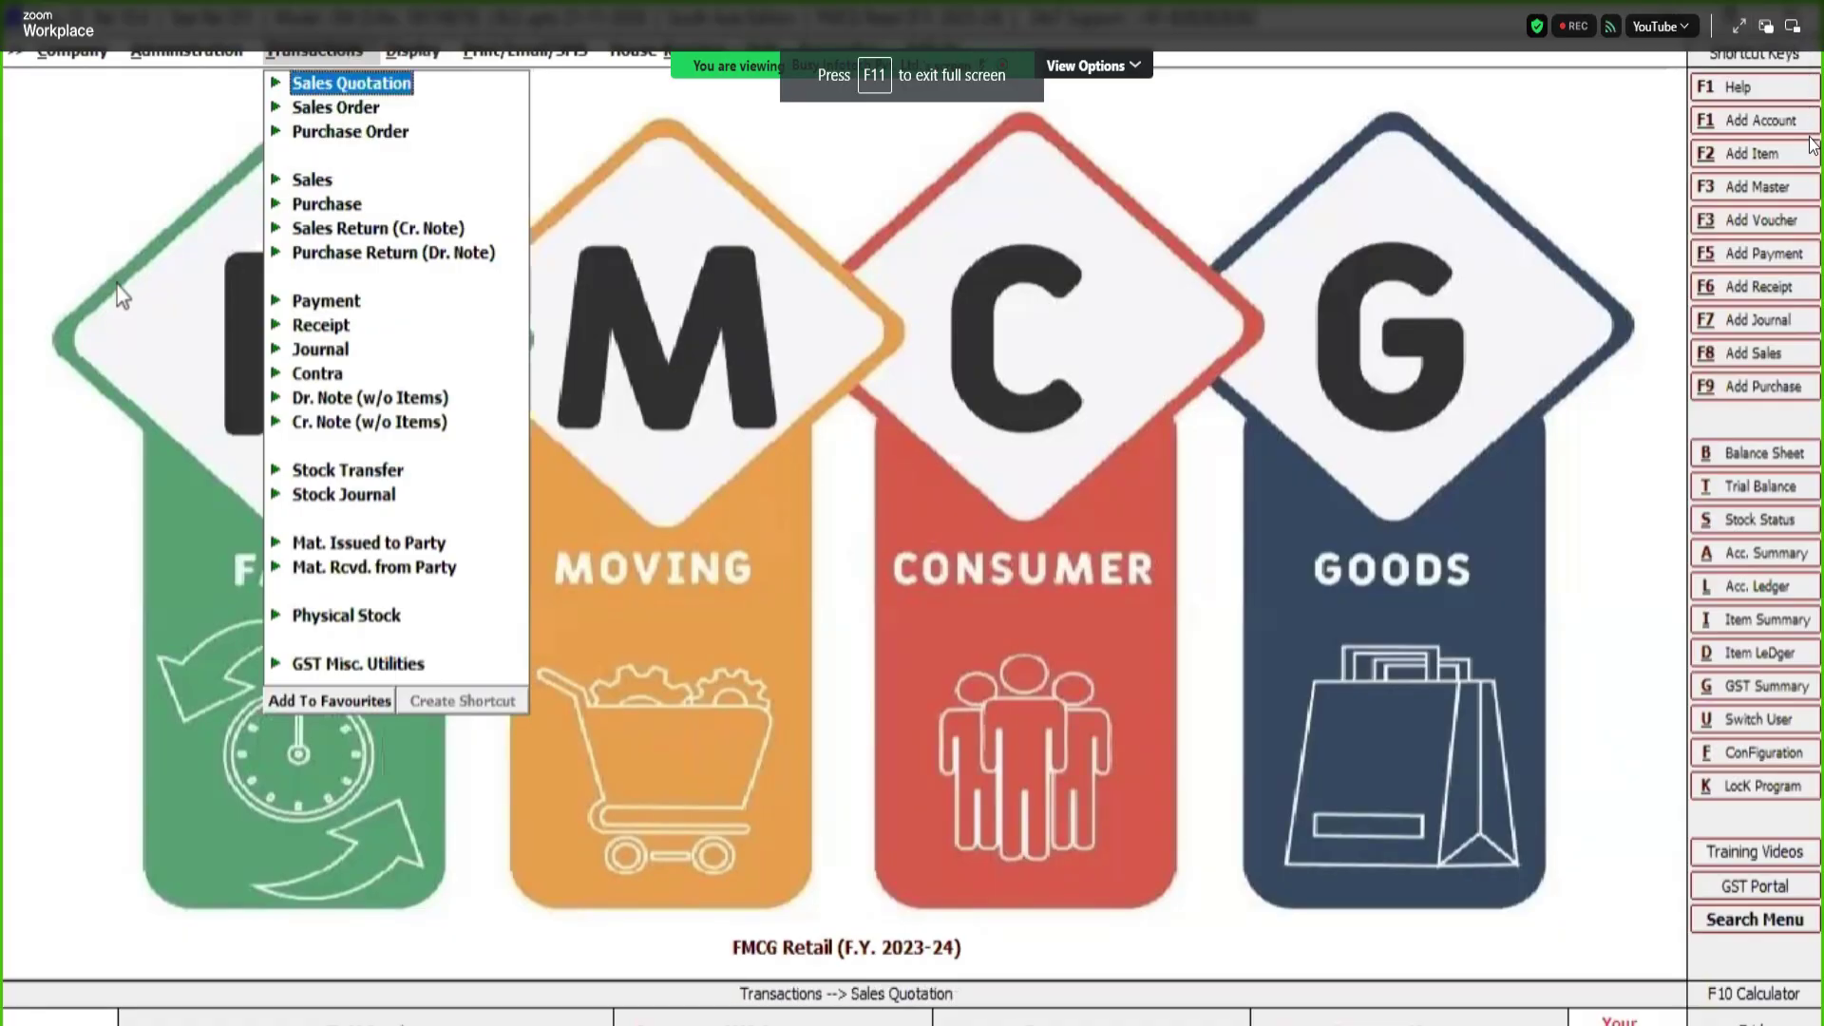
key(Right)
click(1740, 25)
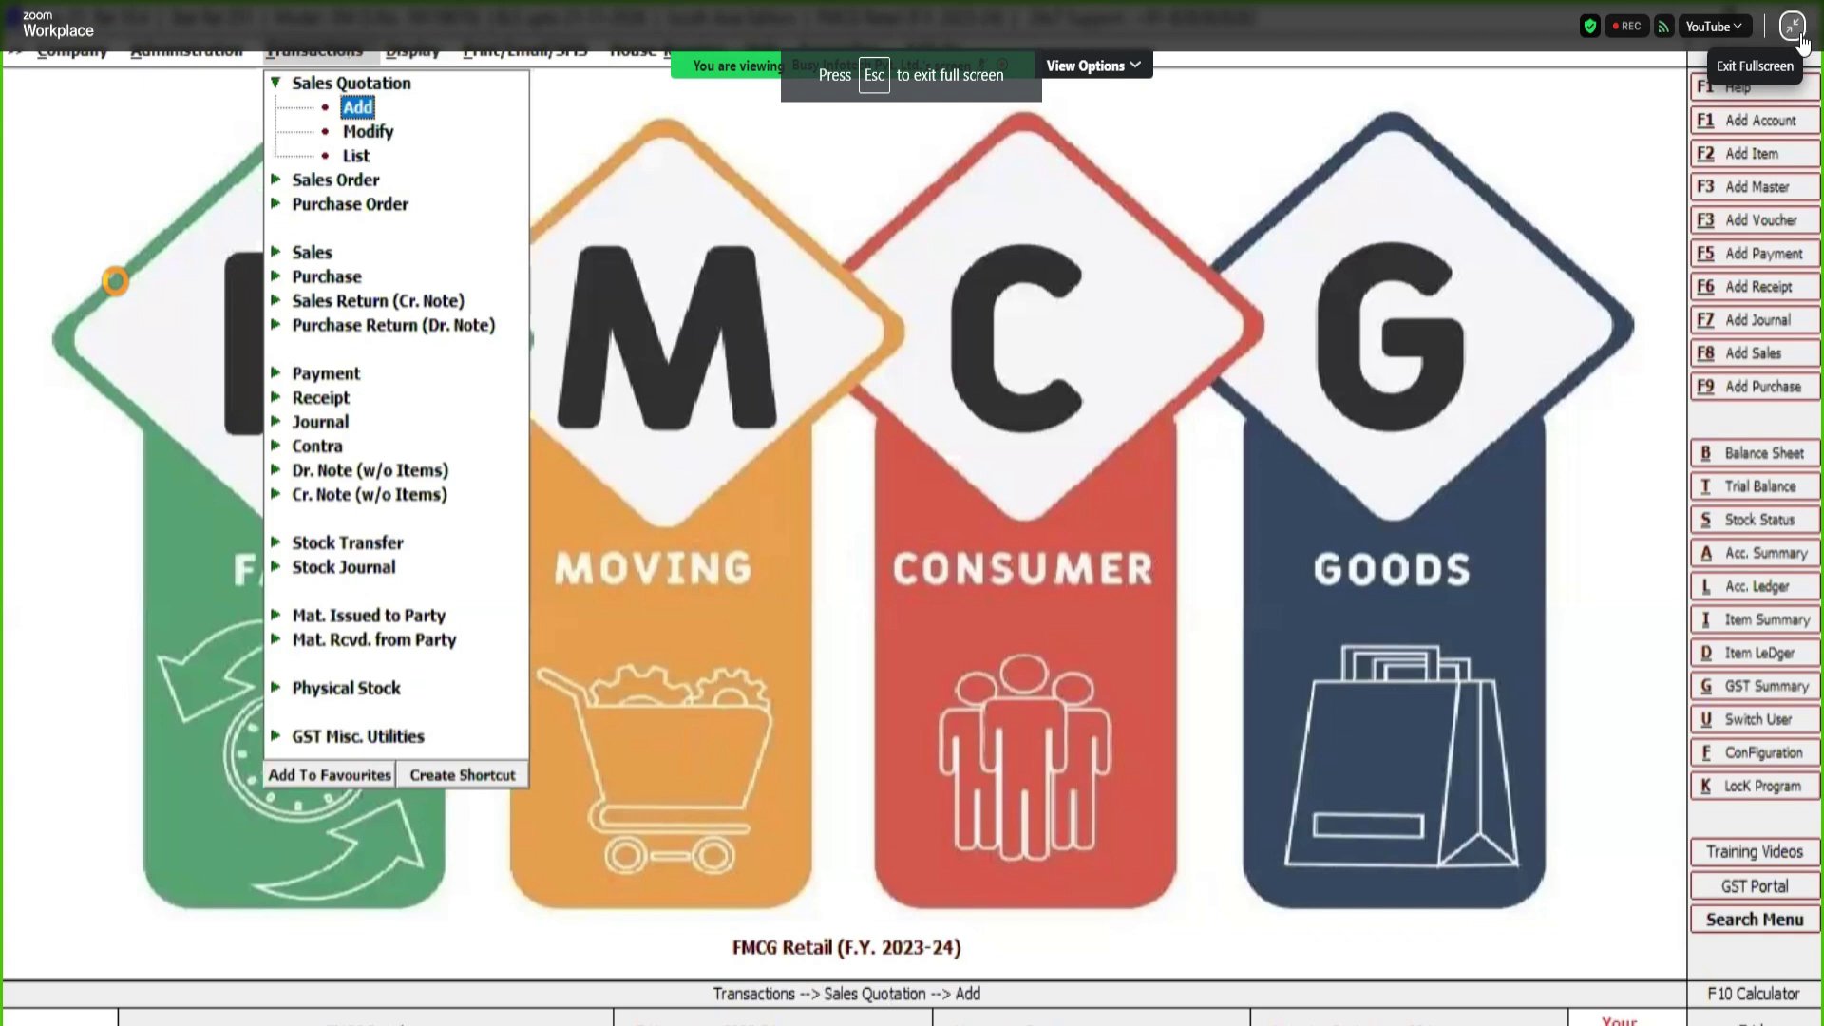
Step: Start a Local-MultiRate sales quotation for A1 Spices Enterprise with item DAL MOONG CHILKA 1KG
key(Return)
key(Return)
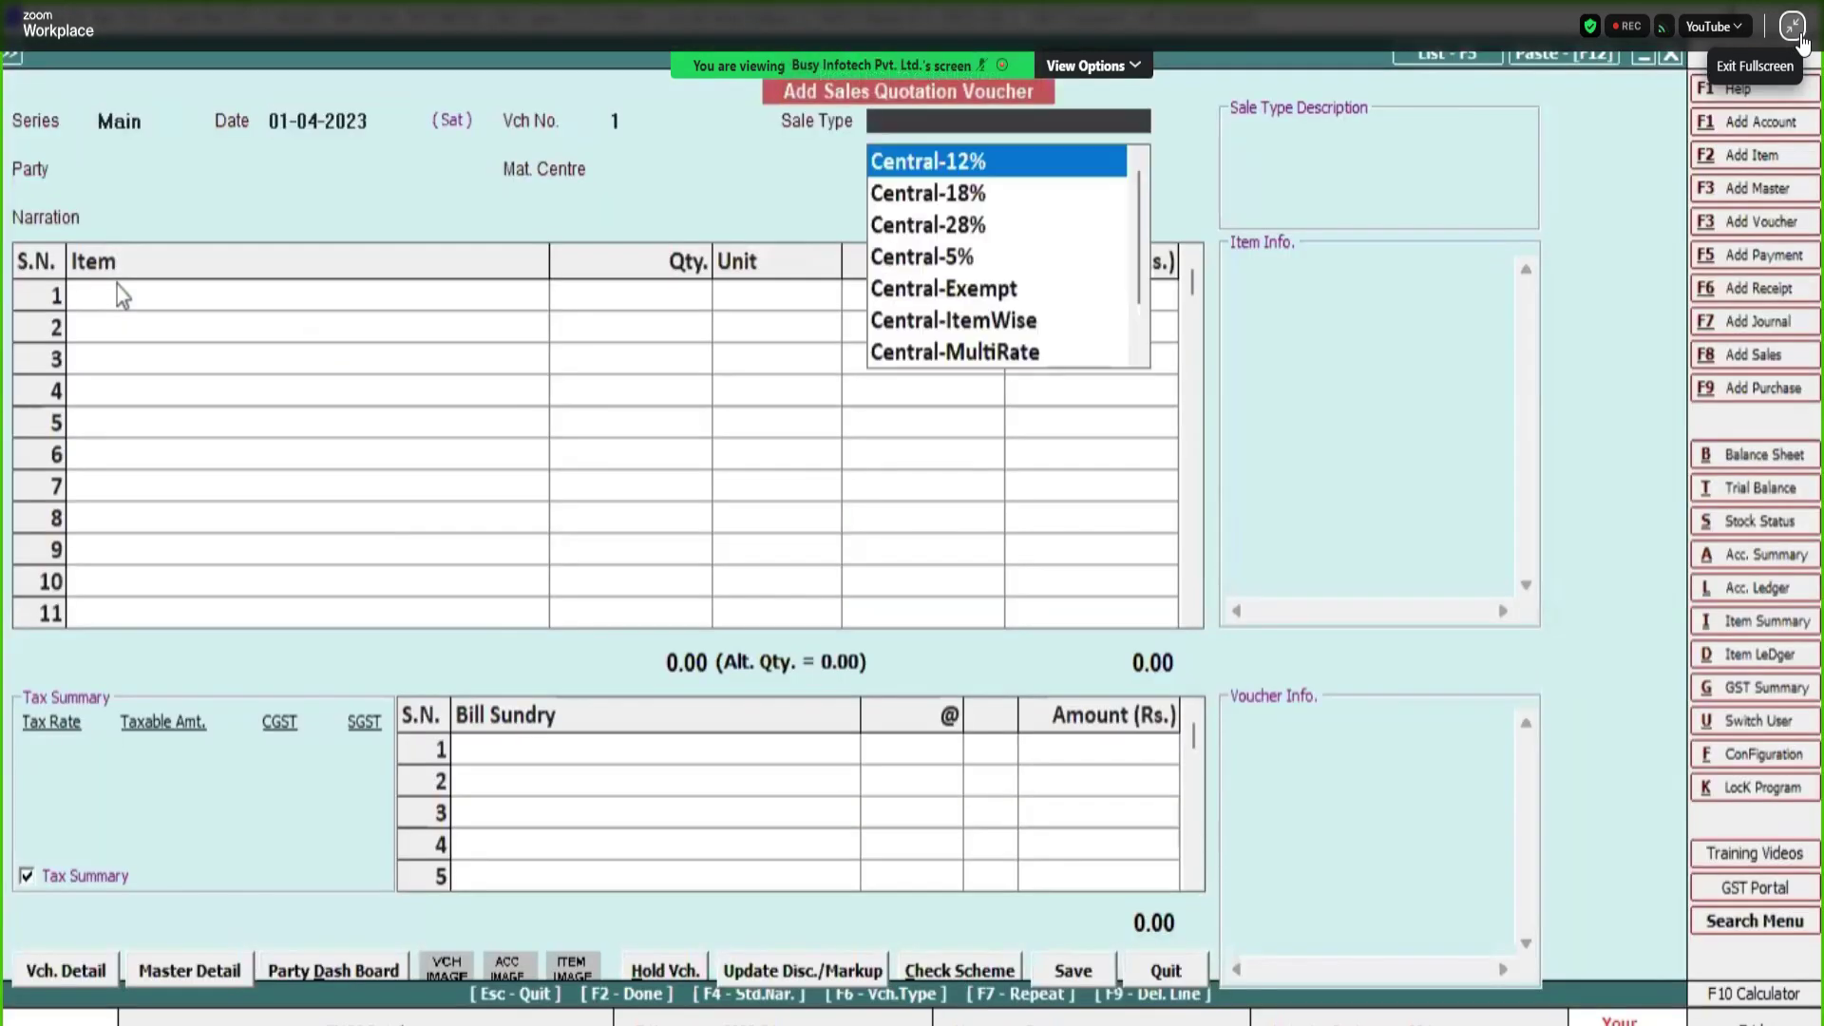
text(L)
key(Down)
key(Down)
key(Down)
key(Down)
key(Down)
key(Down)
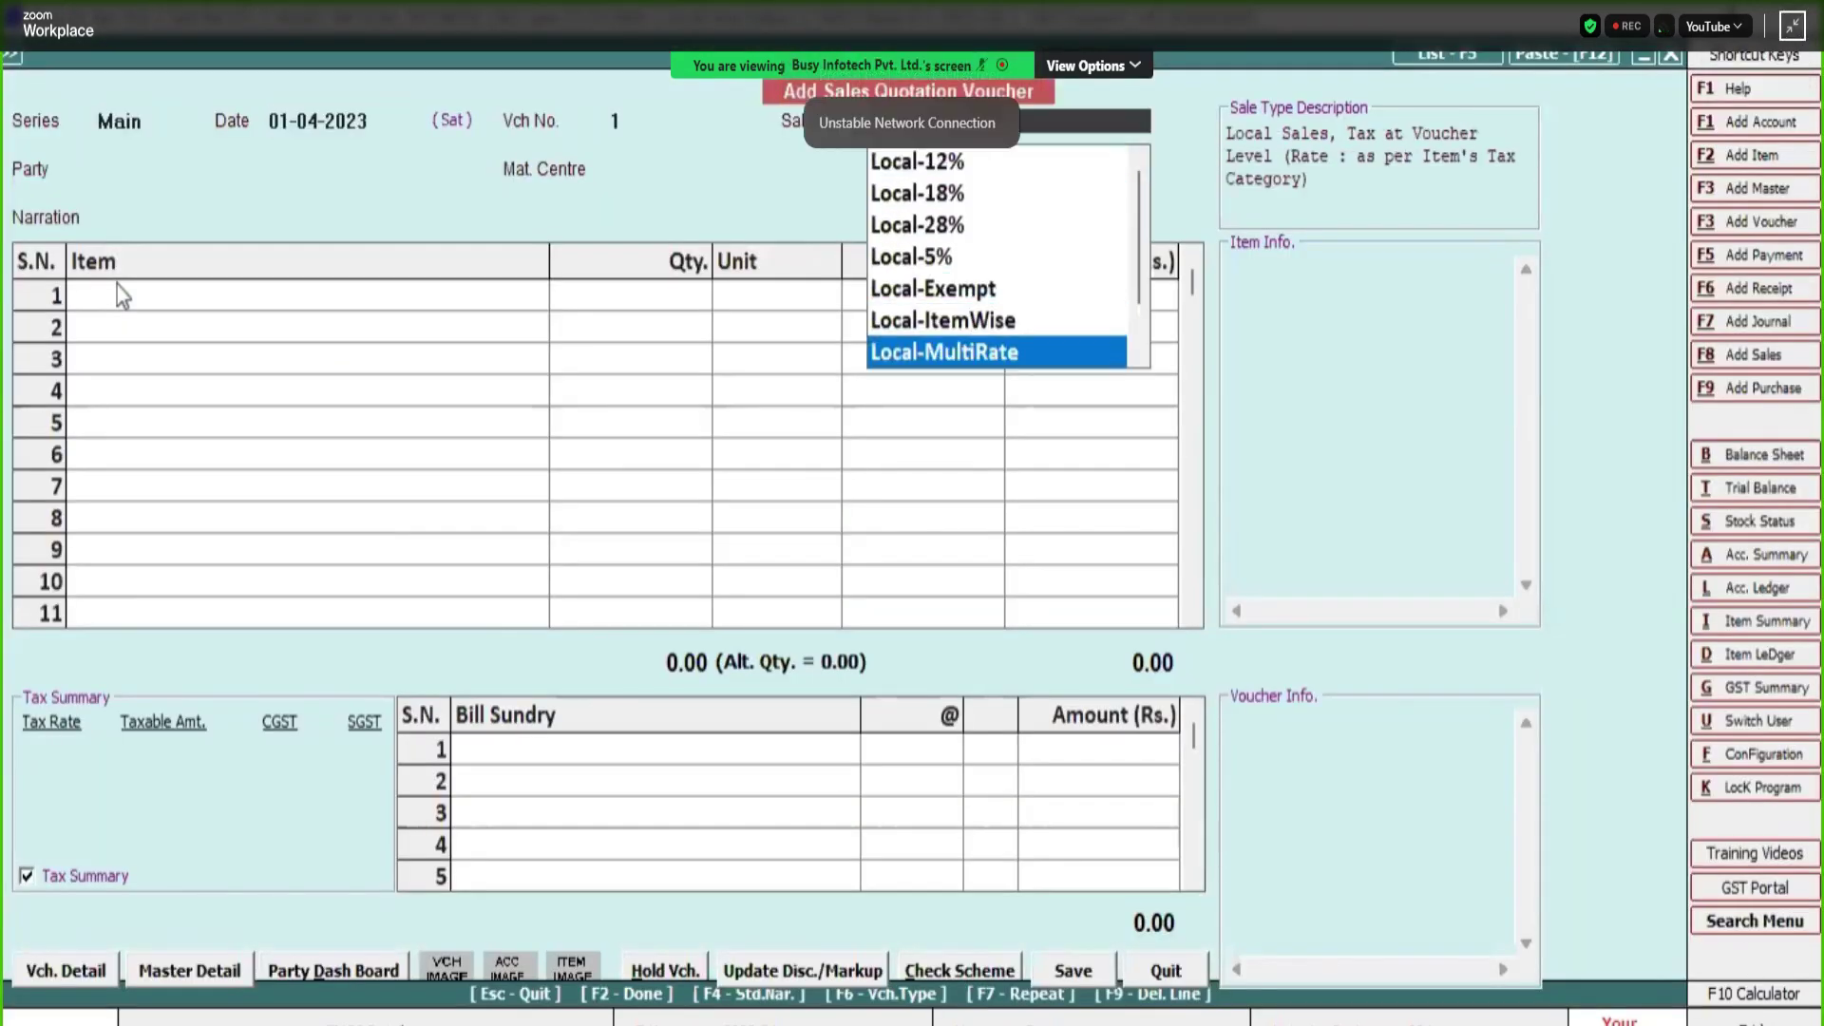
key(Return)
key(Return)
key(Return)
key(Return)
key(Down)
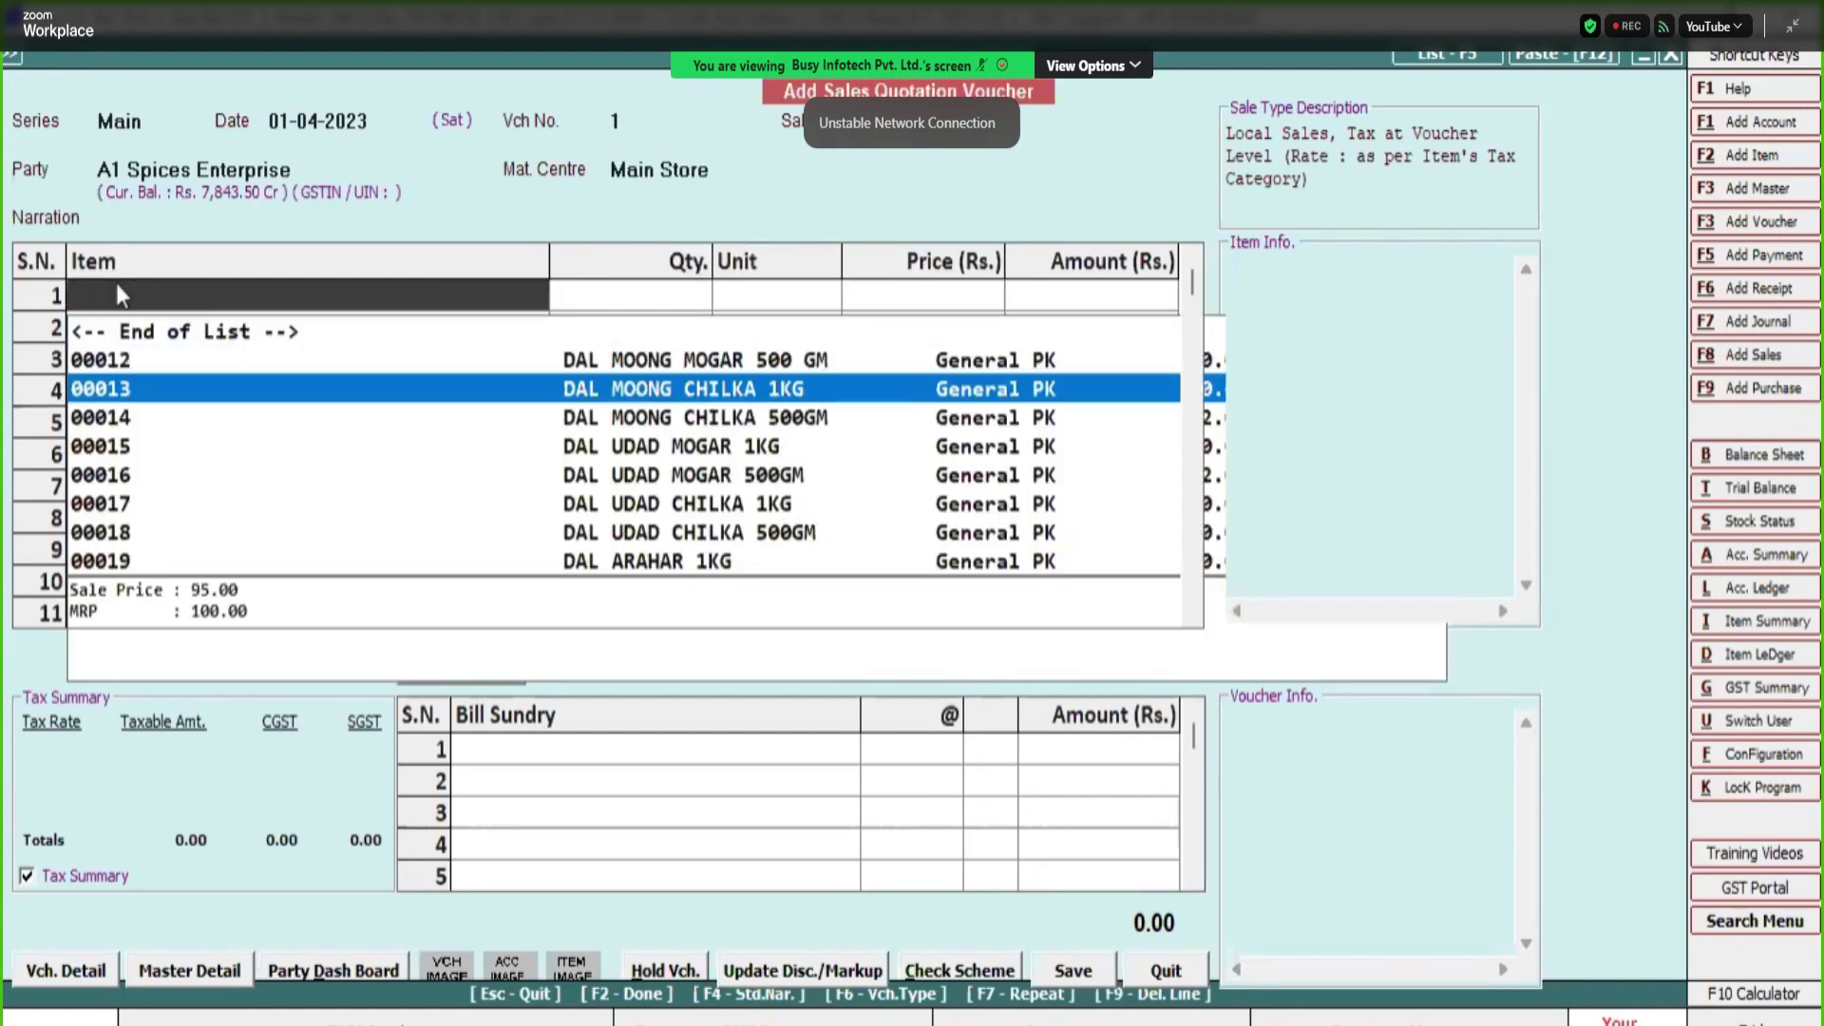
key(Return)
Step: Enter quantity 1000 at price 1,000, accept the tax warnings, and save quotation no. 1
key(Return)
text(1000)
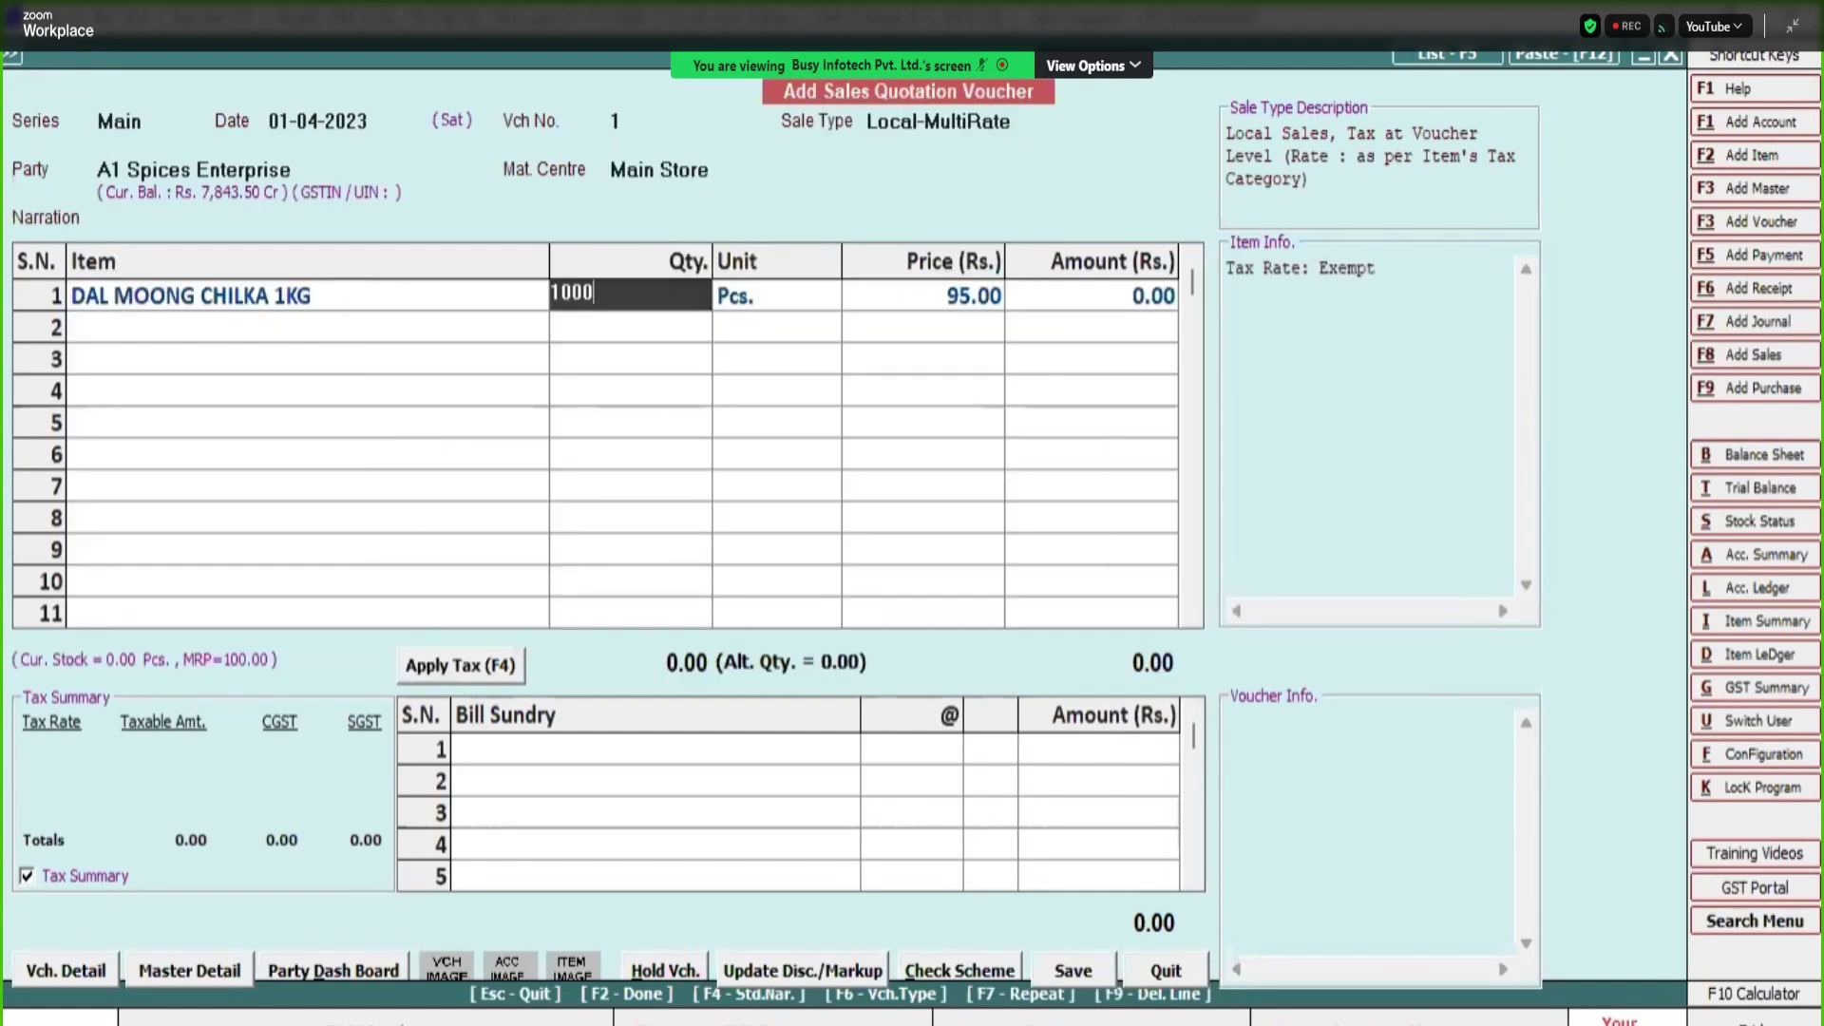
key(Return)
text(1,000)
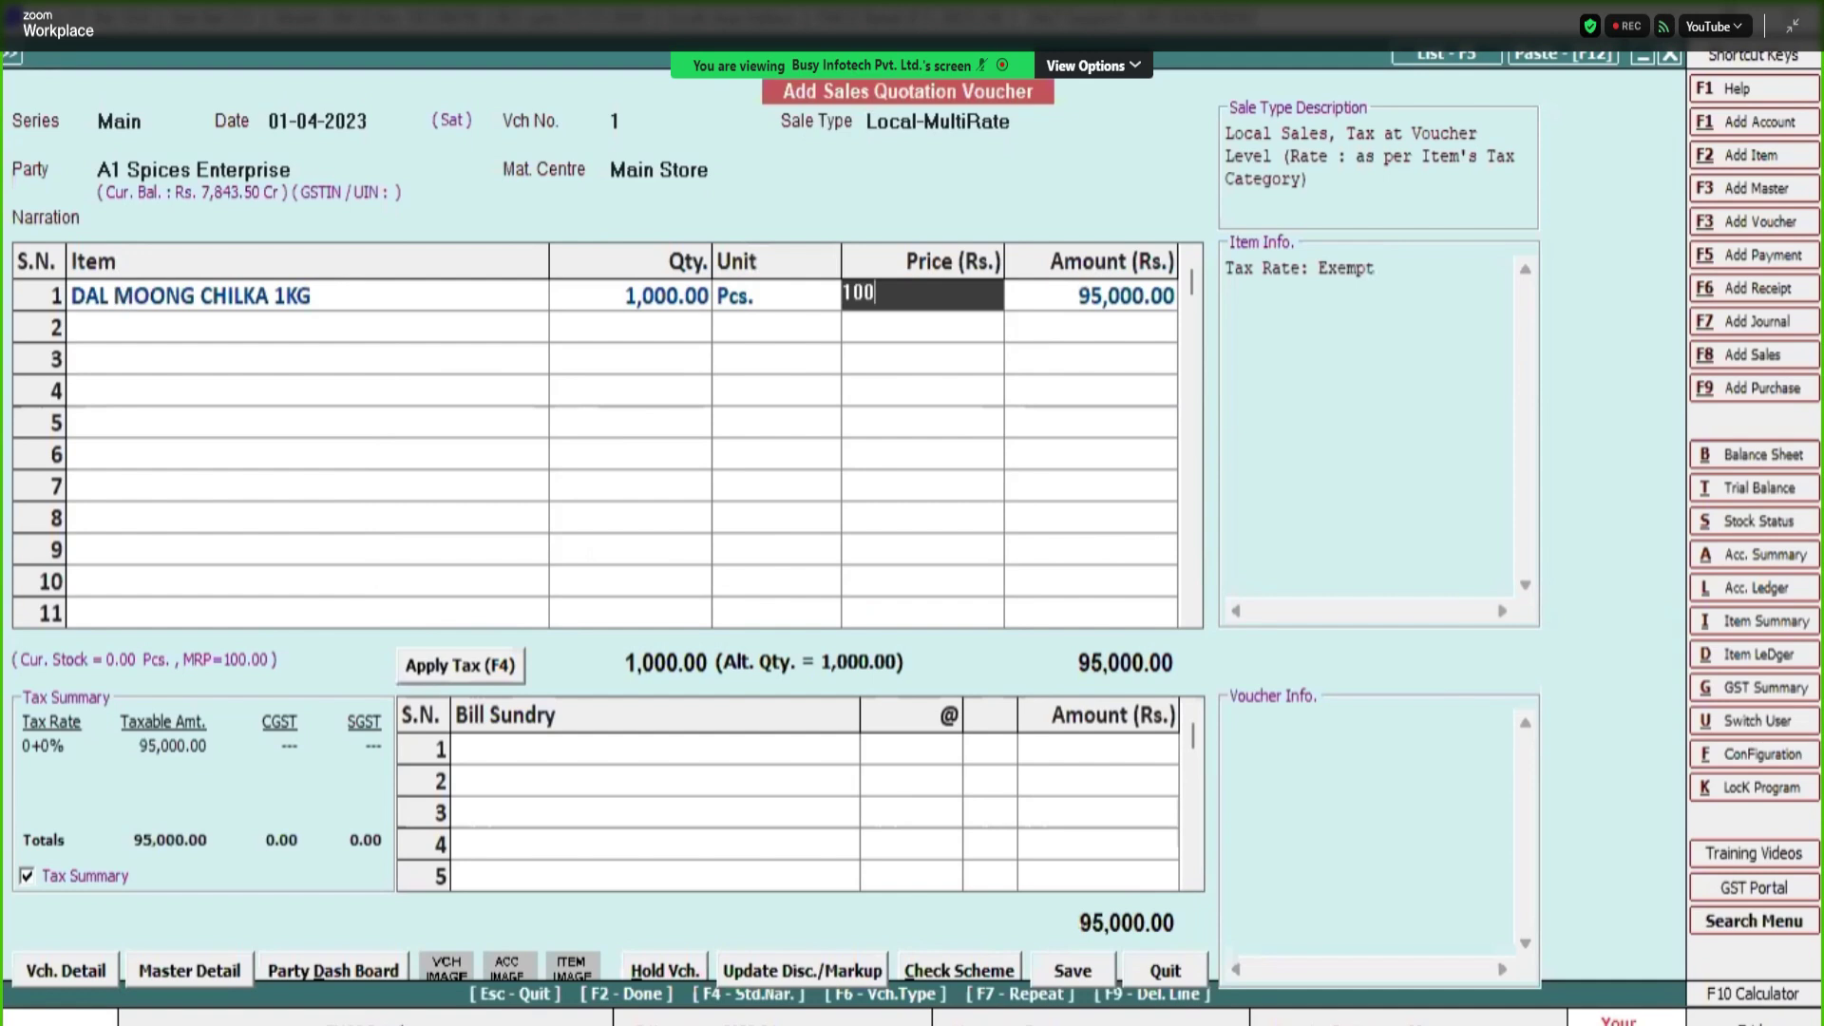
key(Return)
key(Return)
key(F4)
key(Return)
key(F2)
key(Return)
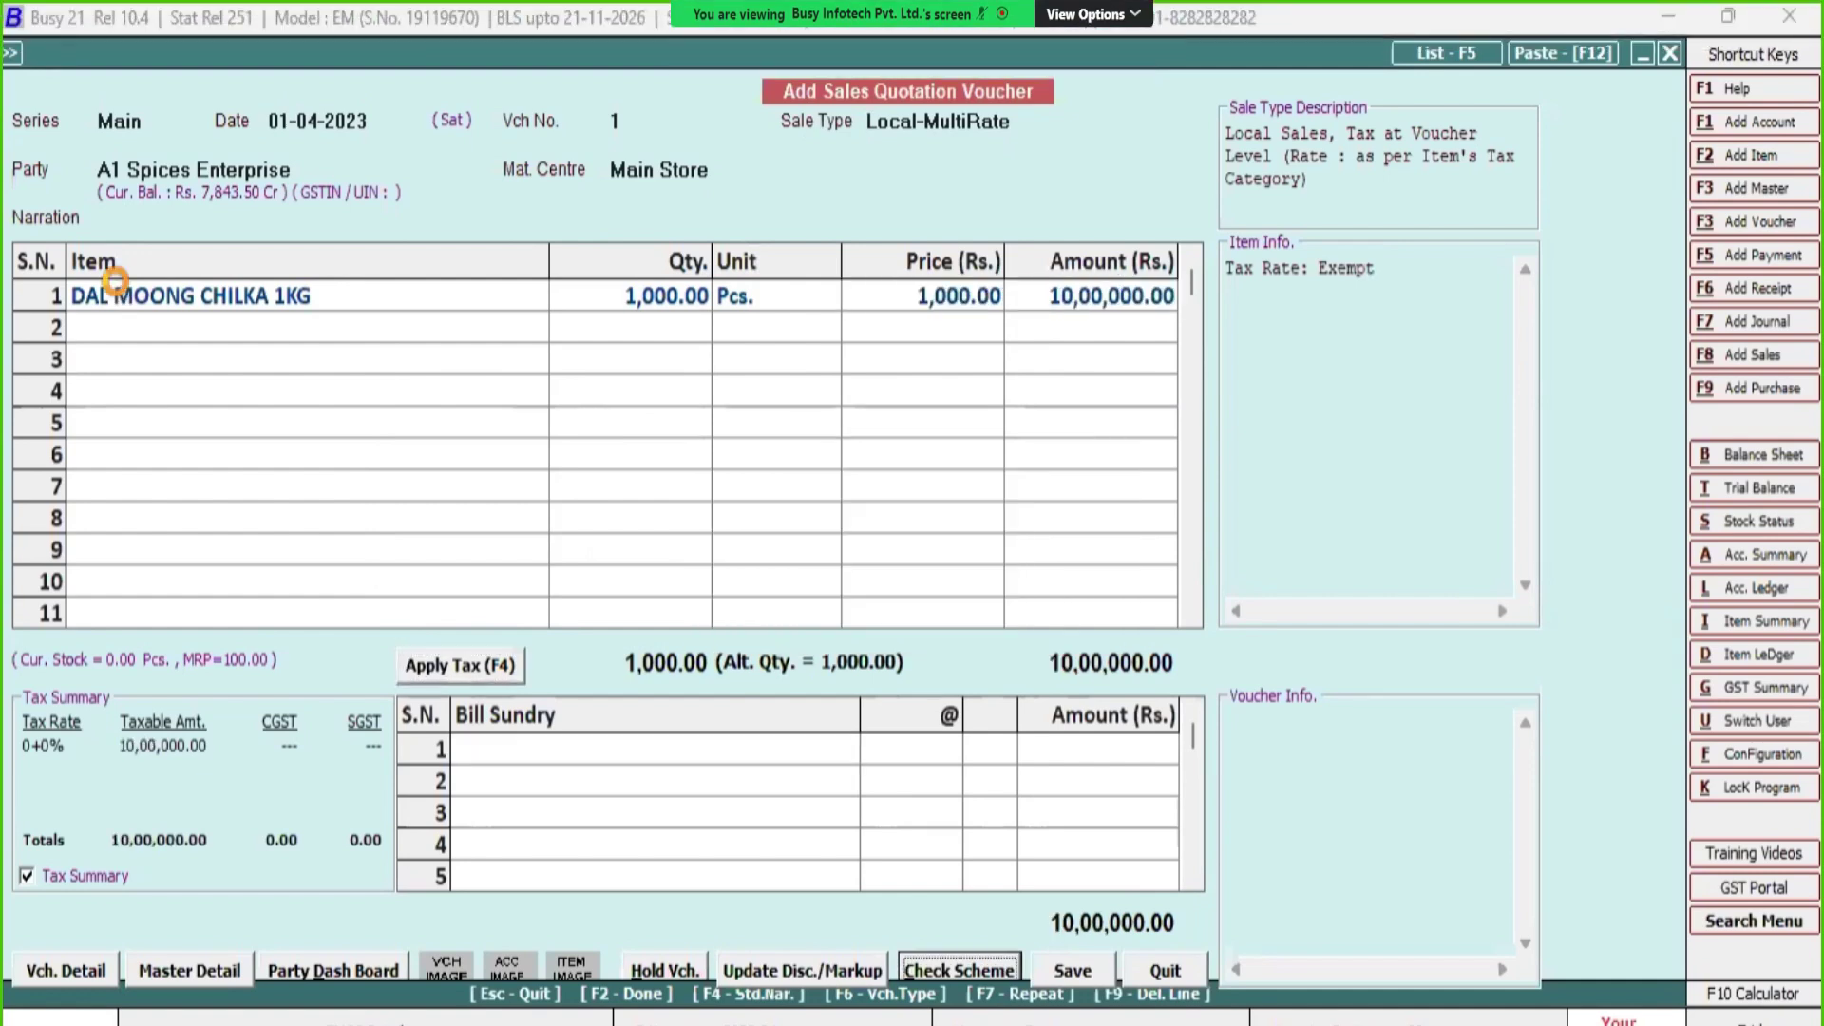
key(Return)
key(Return)
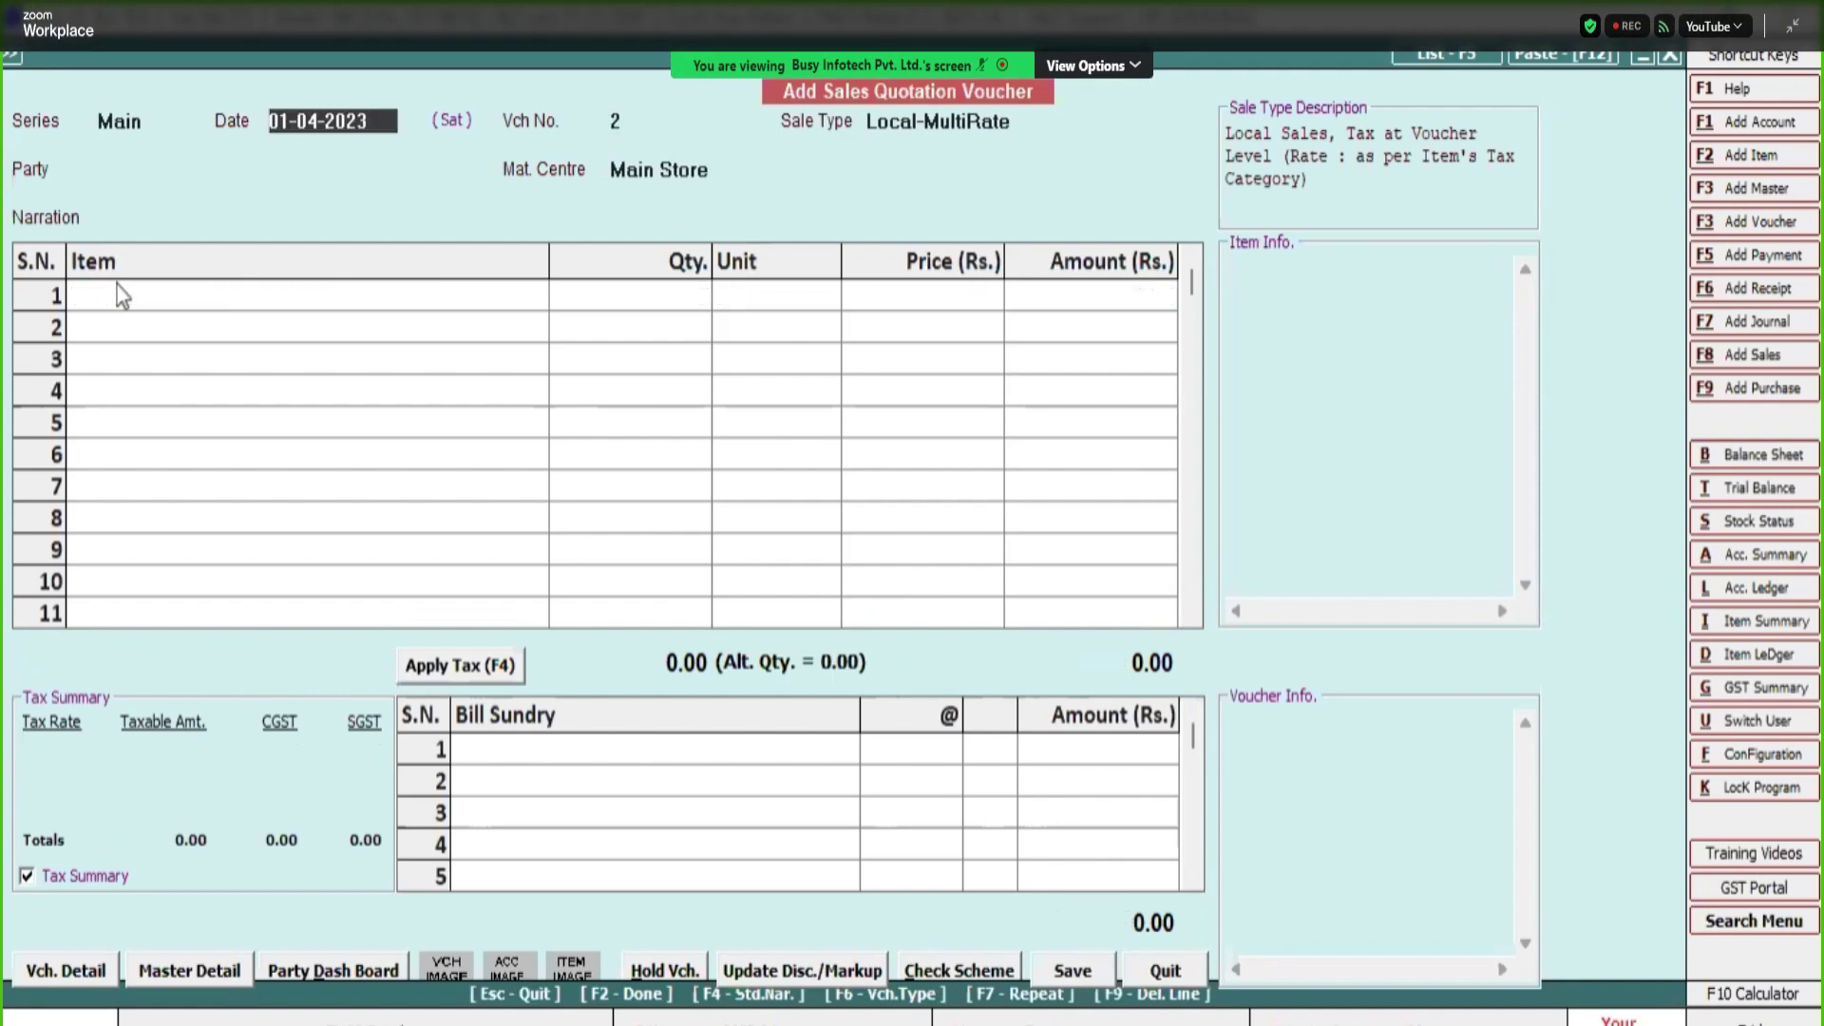
key(Escape)
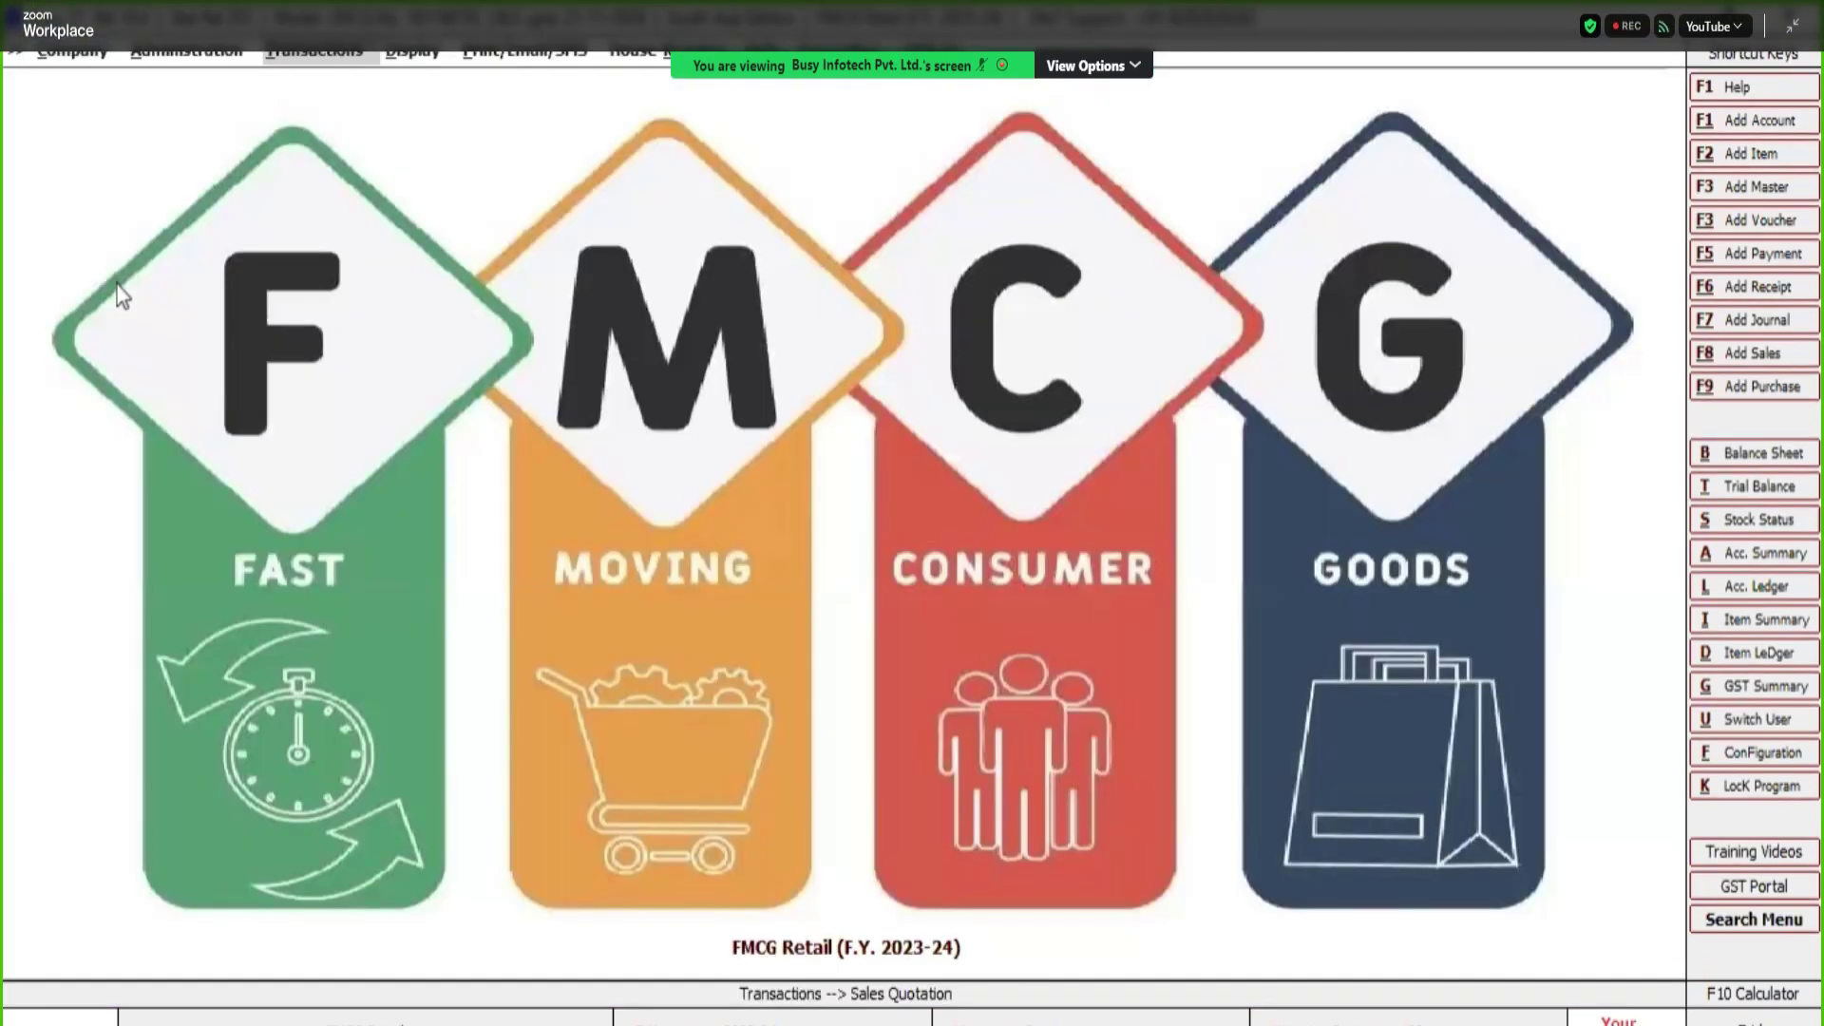
Step: Start a new sales voucher for party A1 Spices Enterprise with the salesman selected
key(Escape)
key(Return)
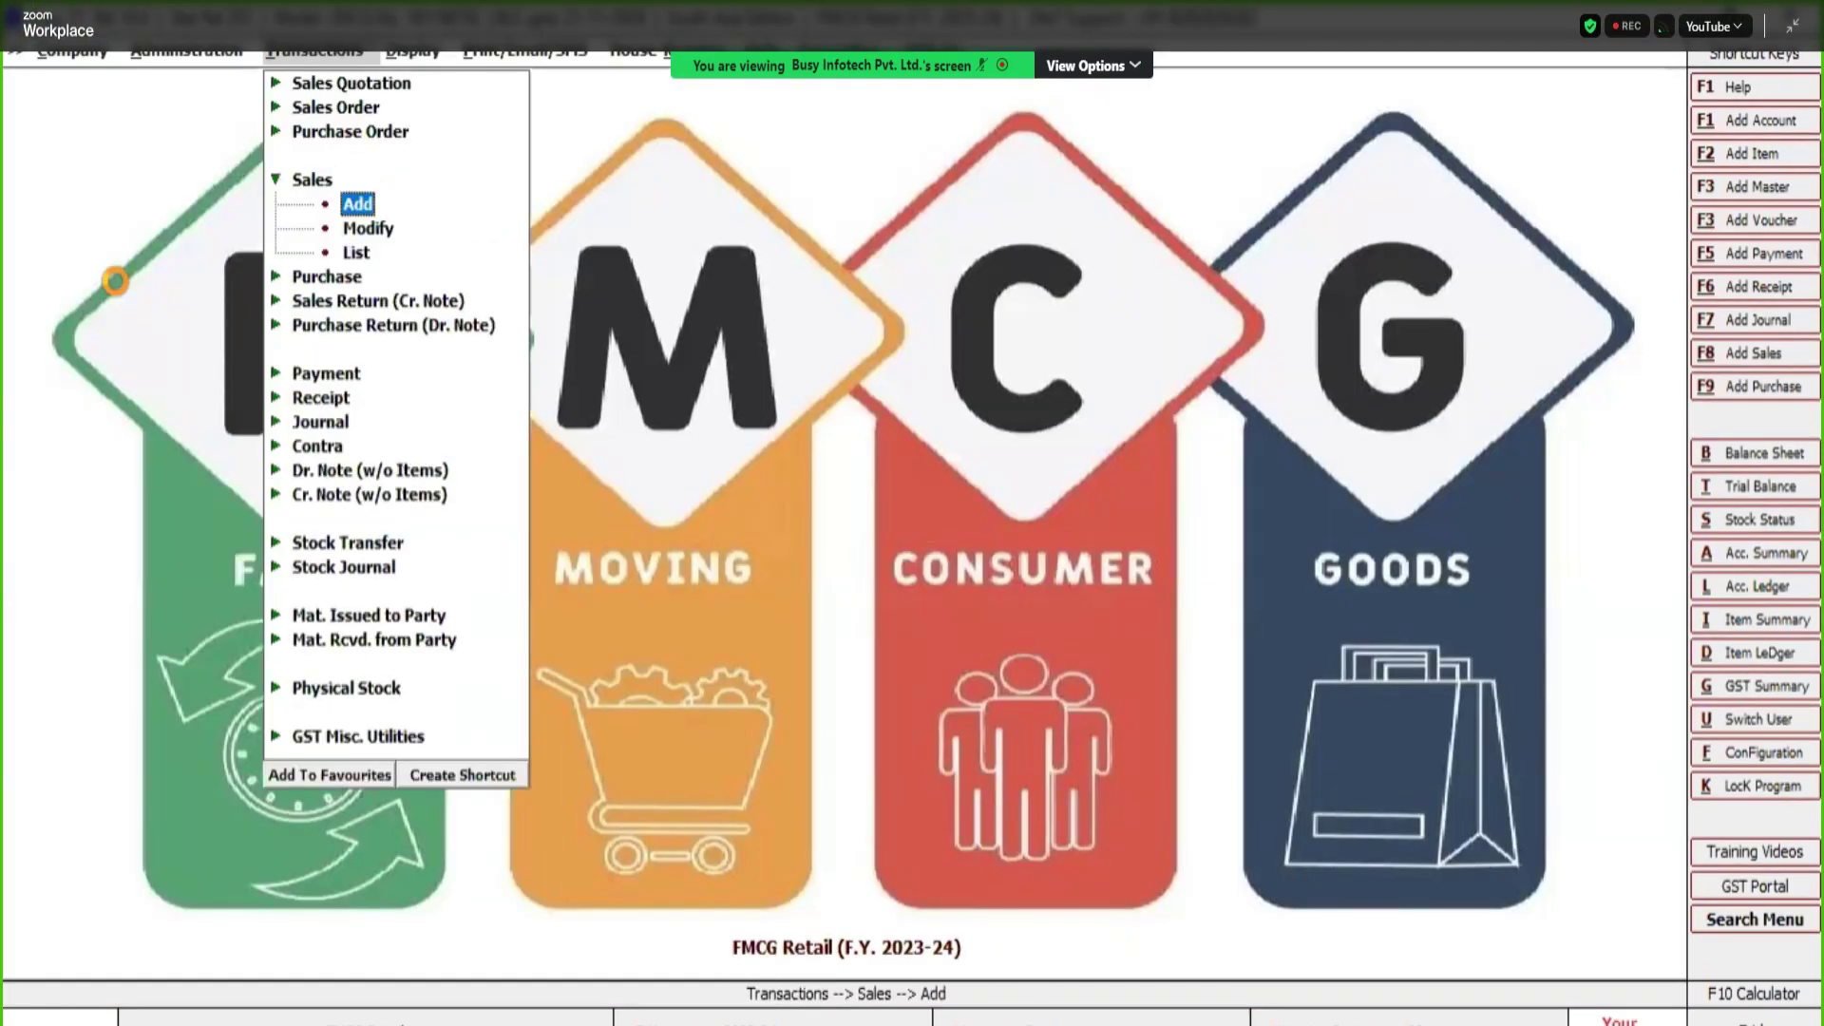
key(Return)
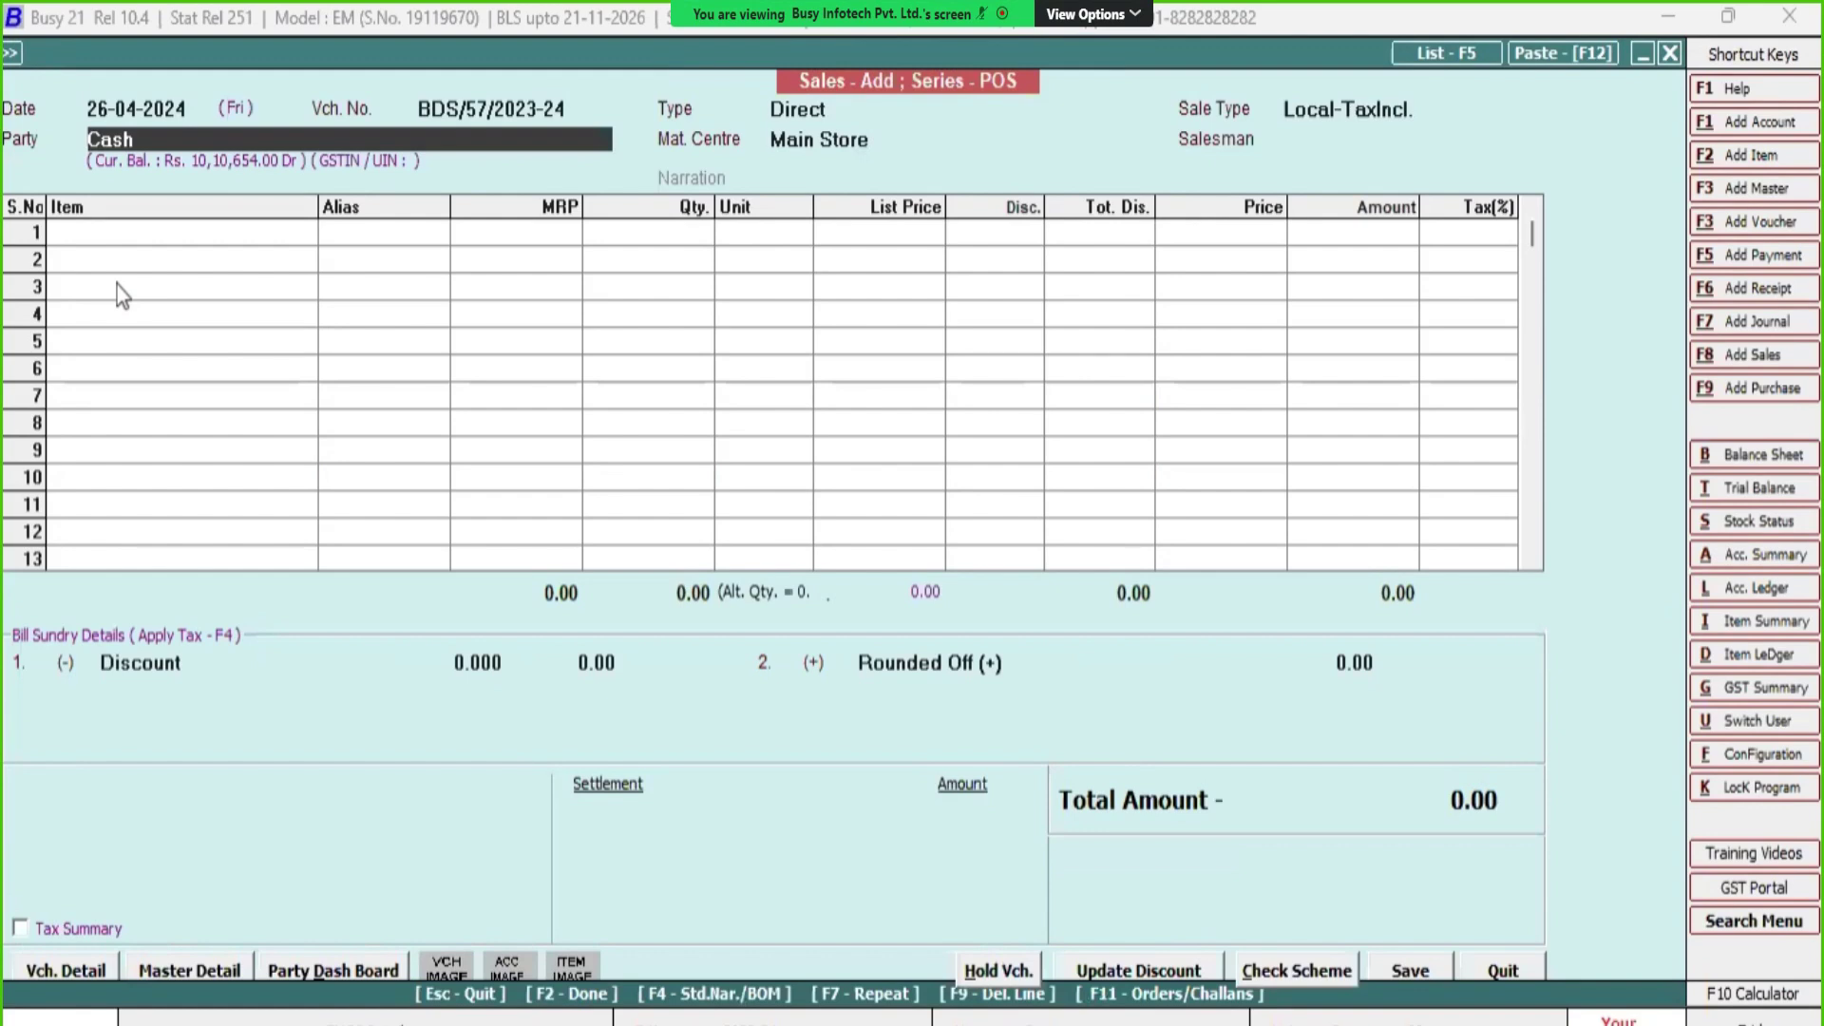
text(a)
key(Return)
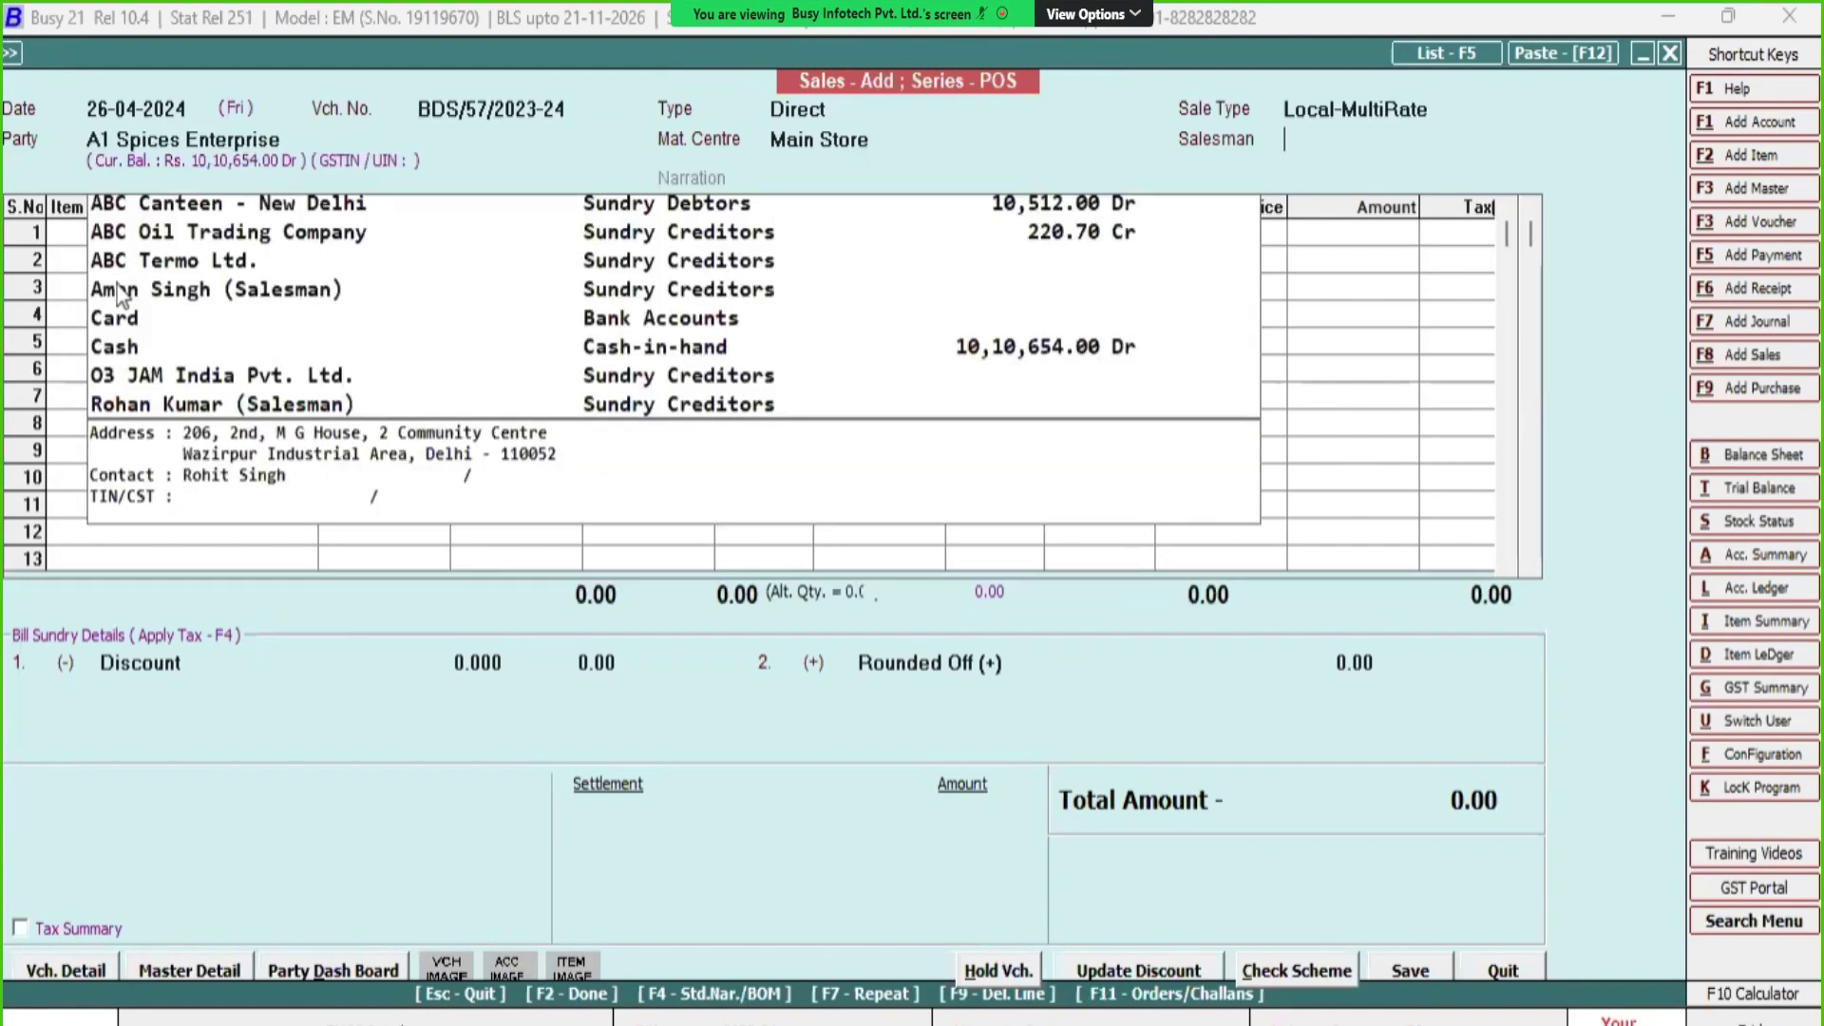
click(121, 289)
key(Escape)
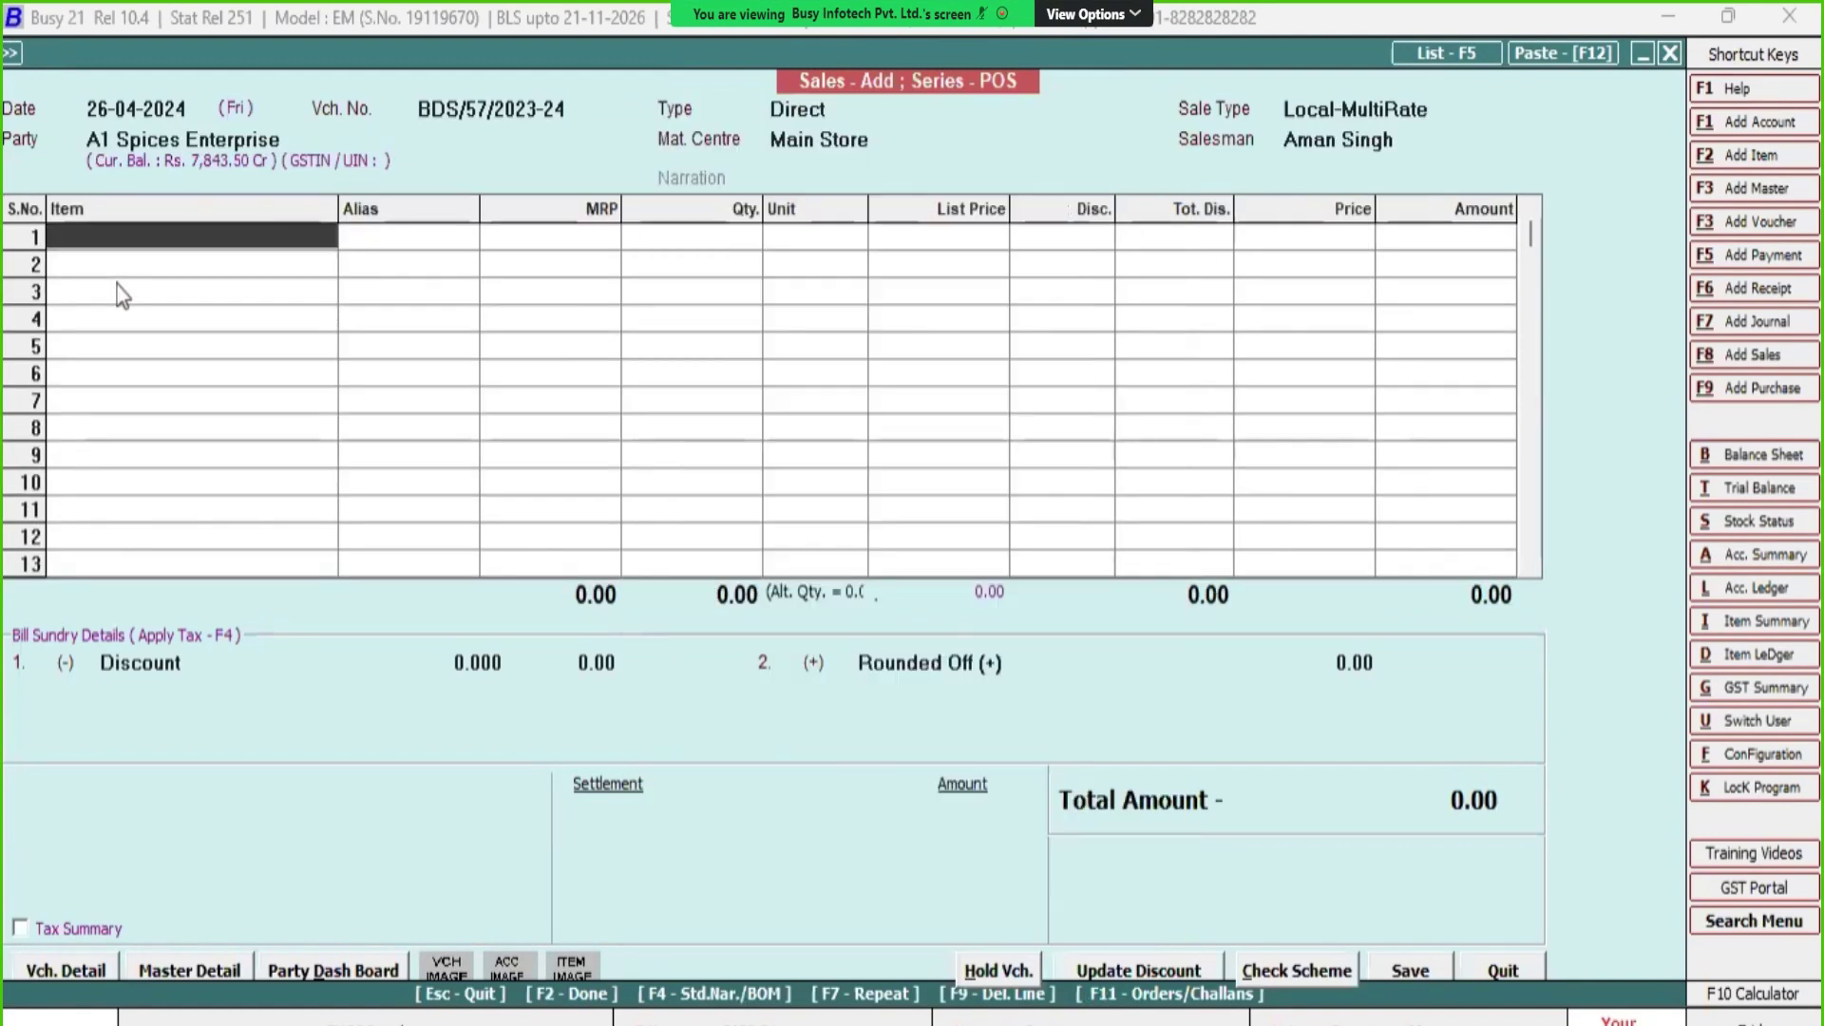
Step: Open pending quotation 1 from the sale, re-save it past the MRP warning, then quit the unsaved sale
key(F11)
key(Escape)
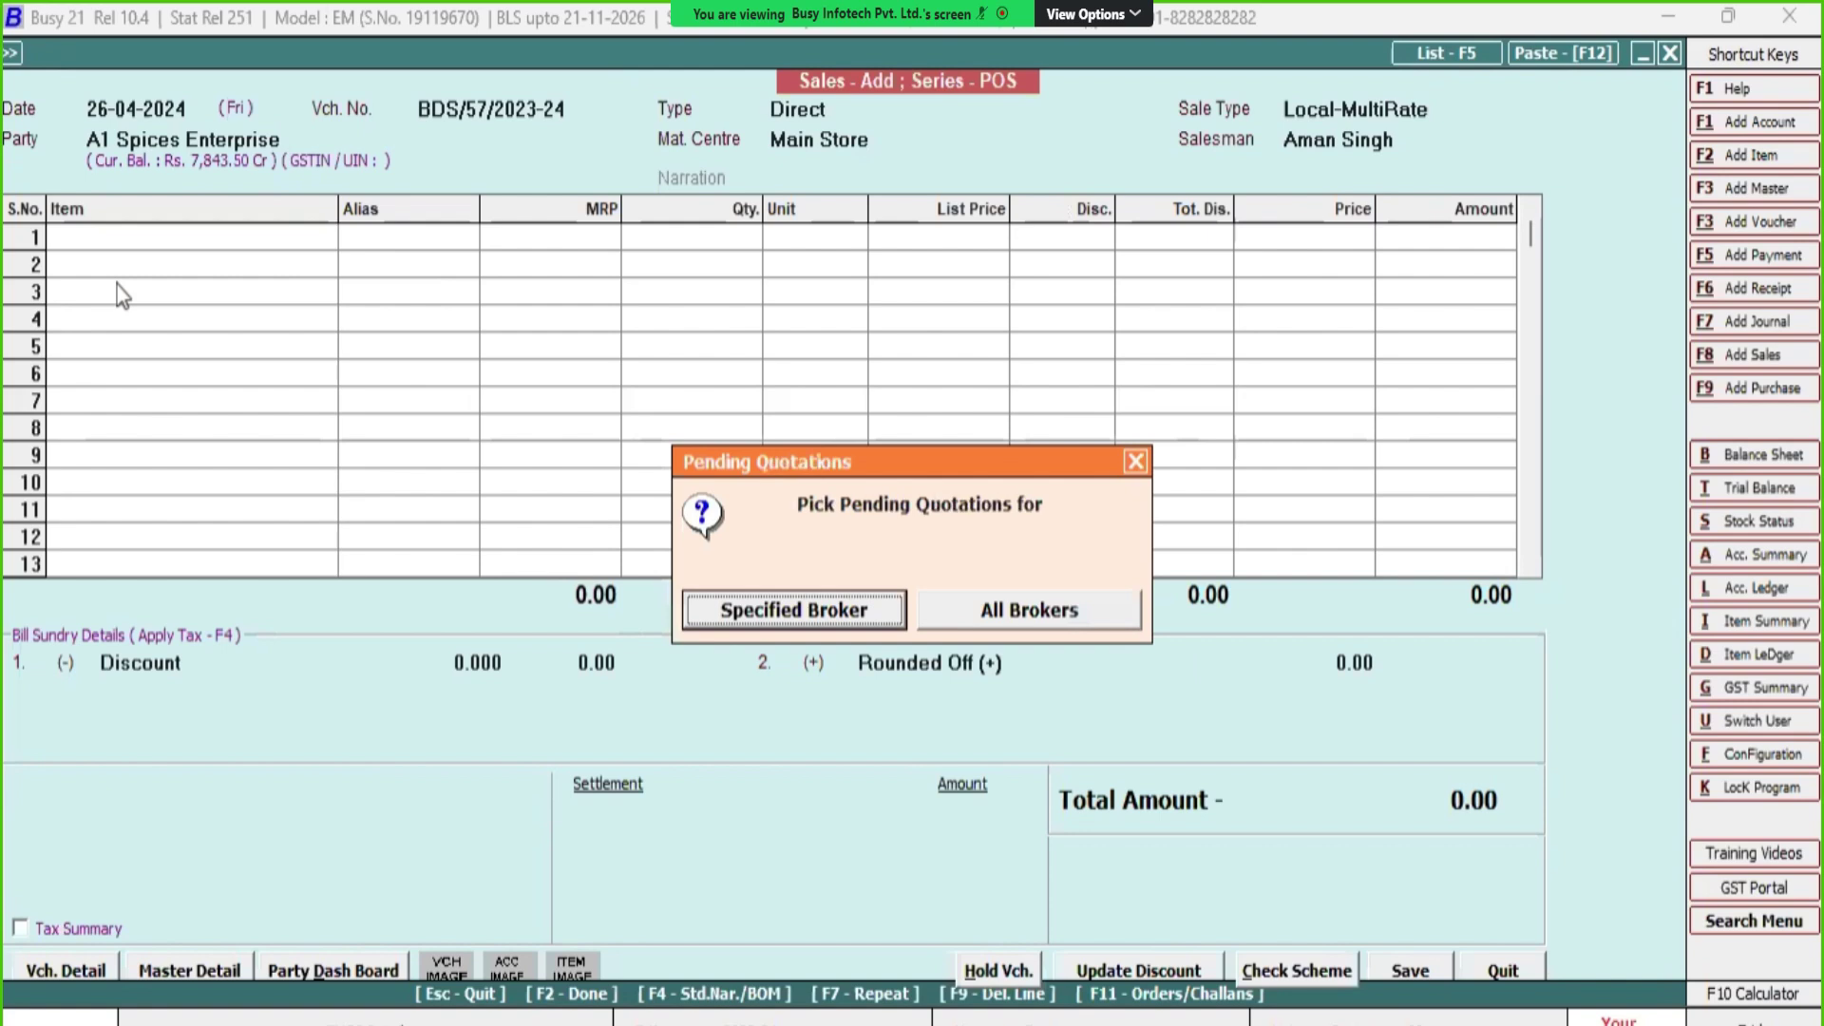
key(Escape)
key(F11)
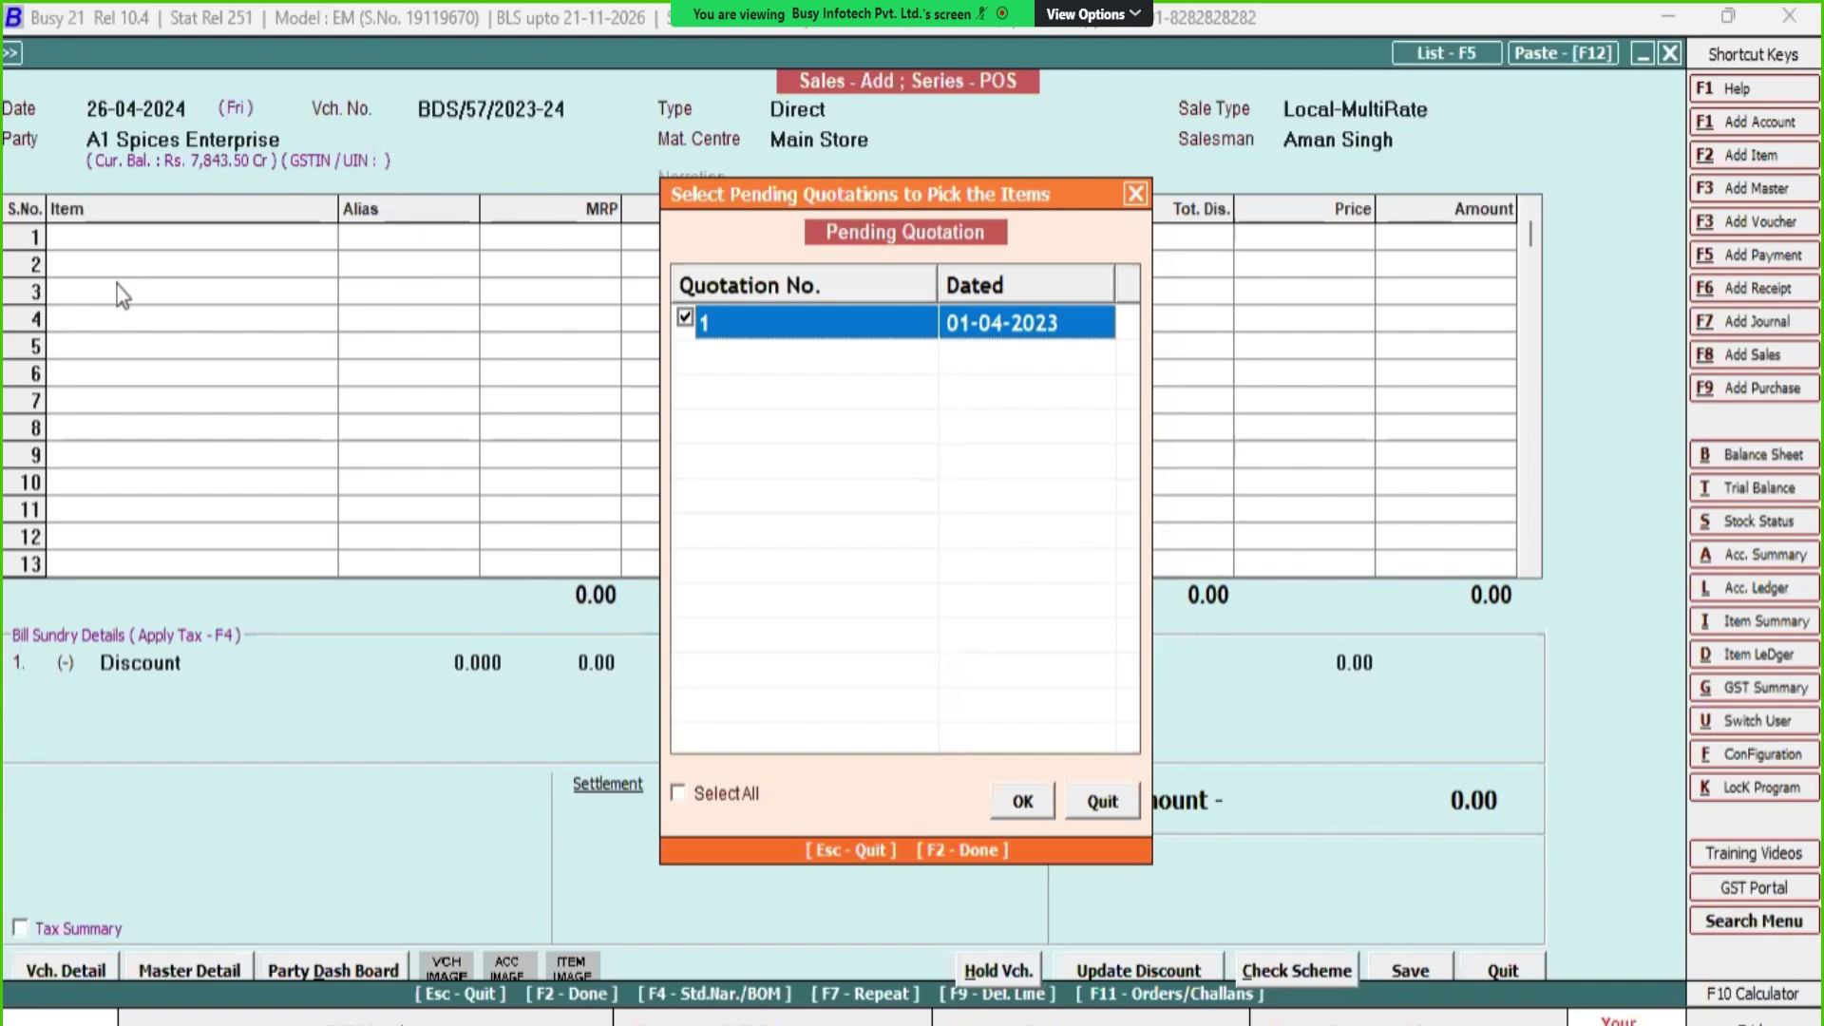
key(ctrl+Return)
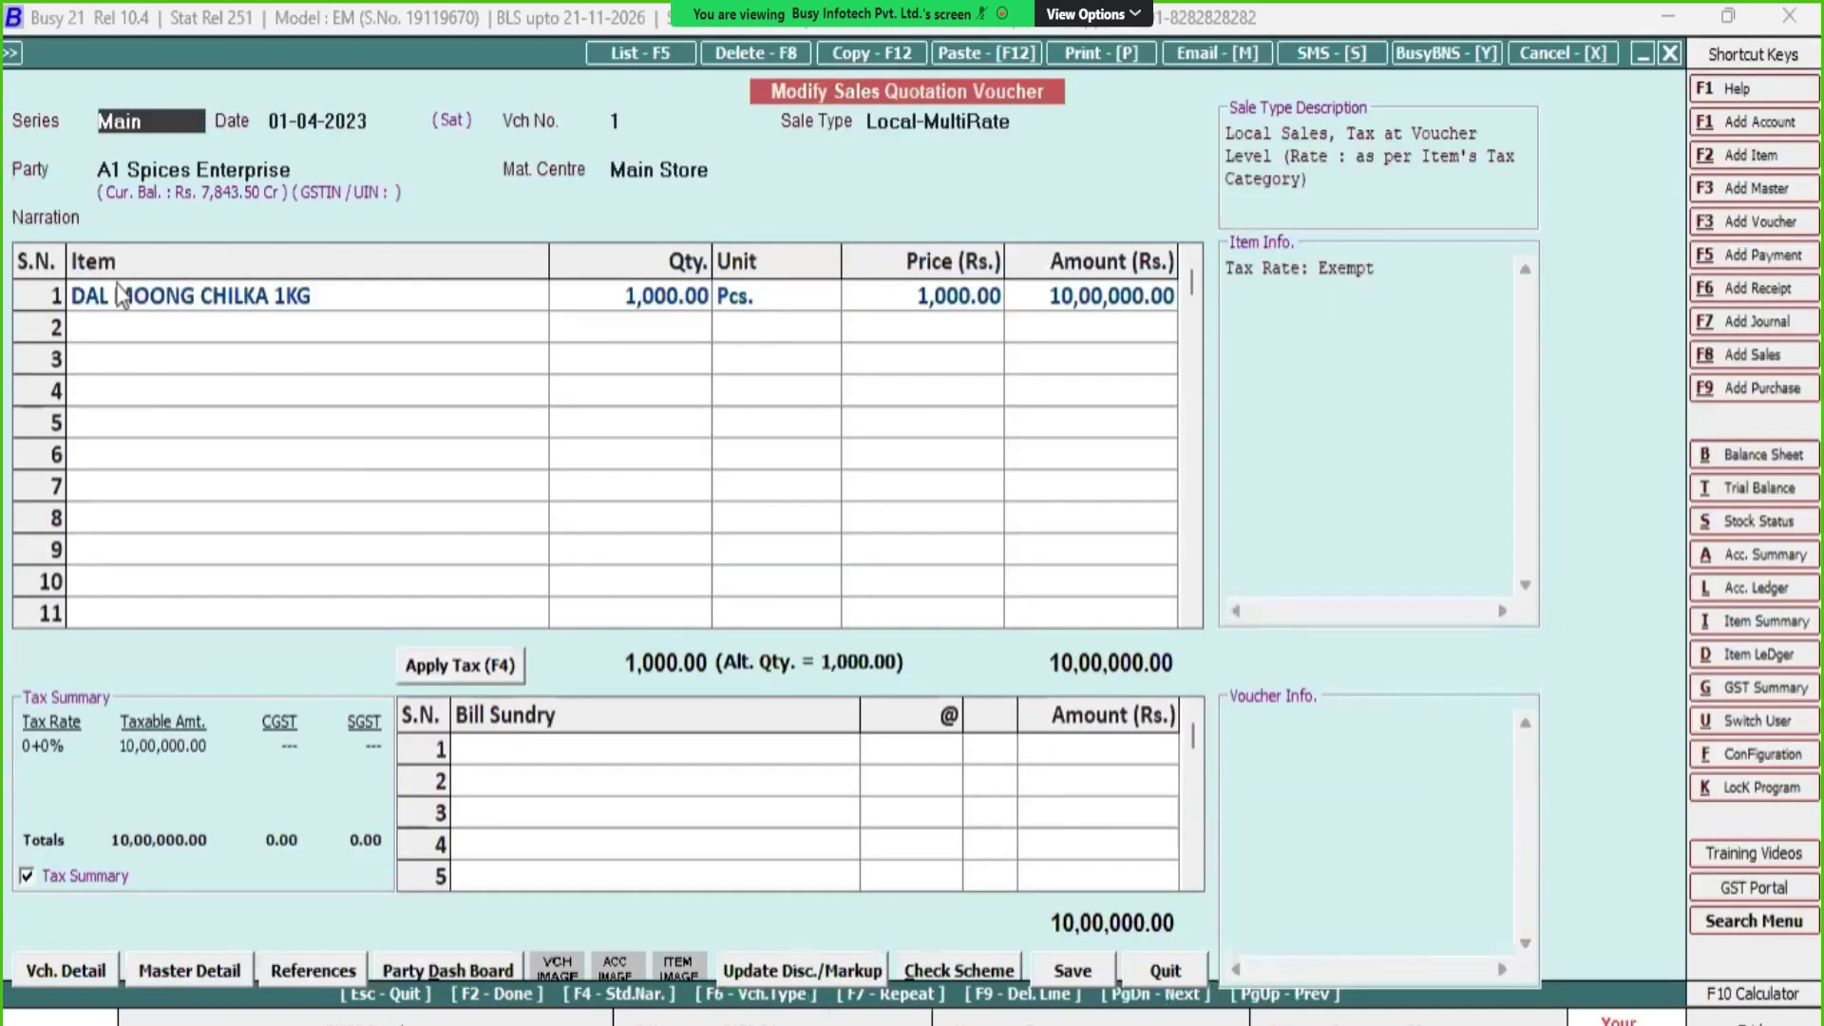
key(F2)
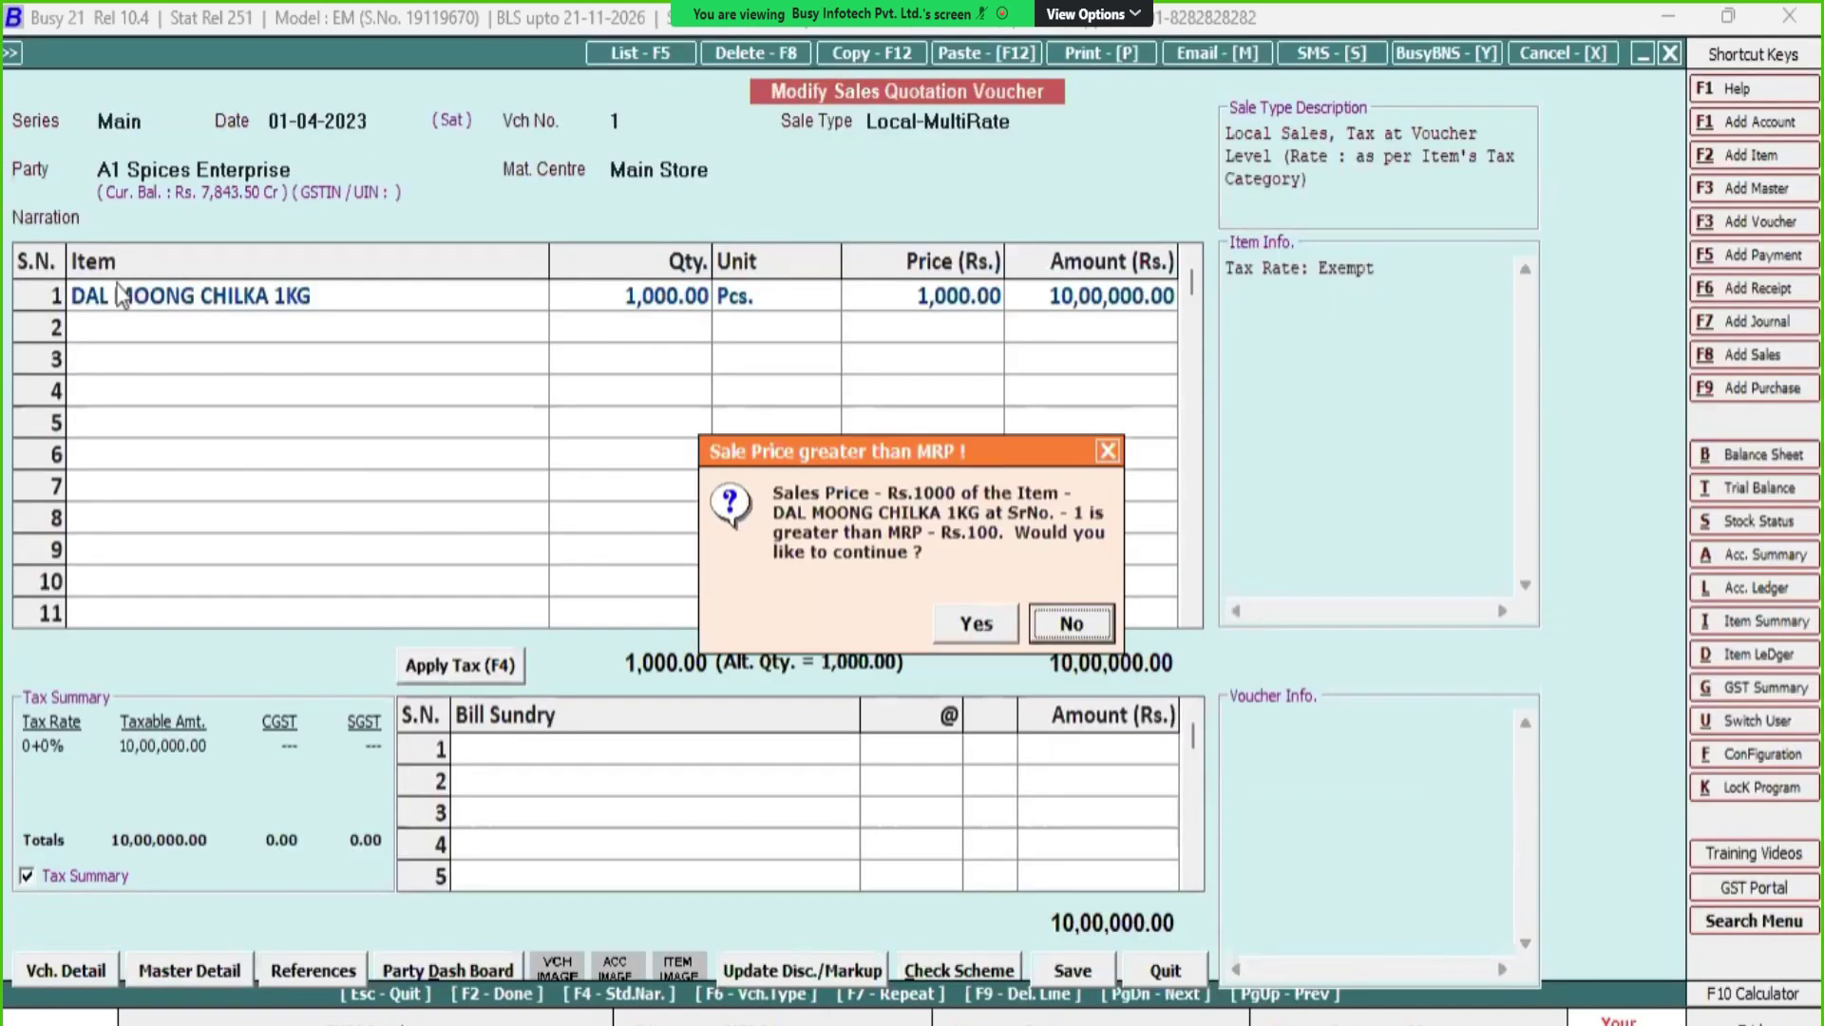
key(Escape)
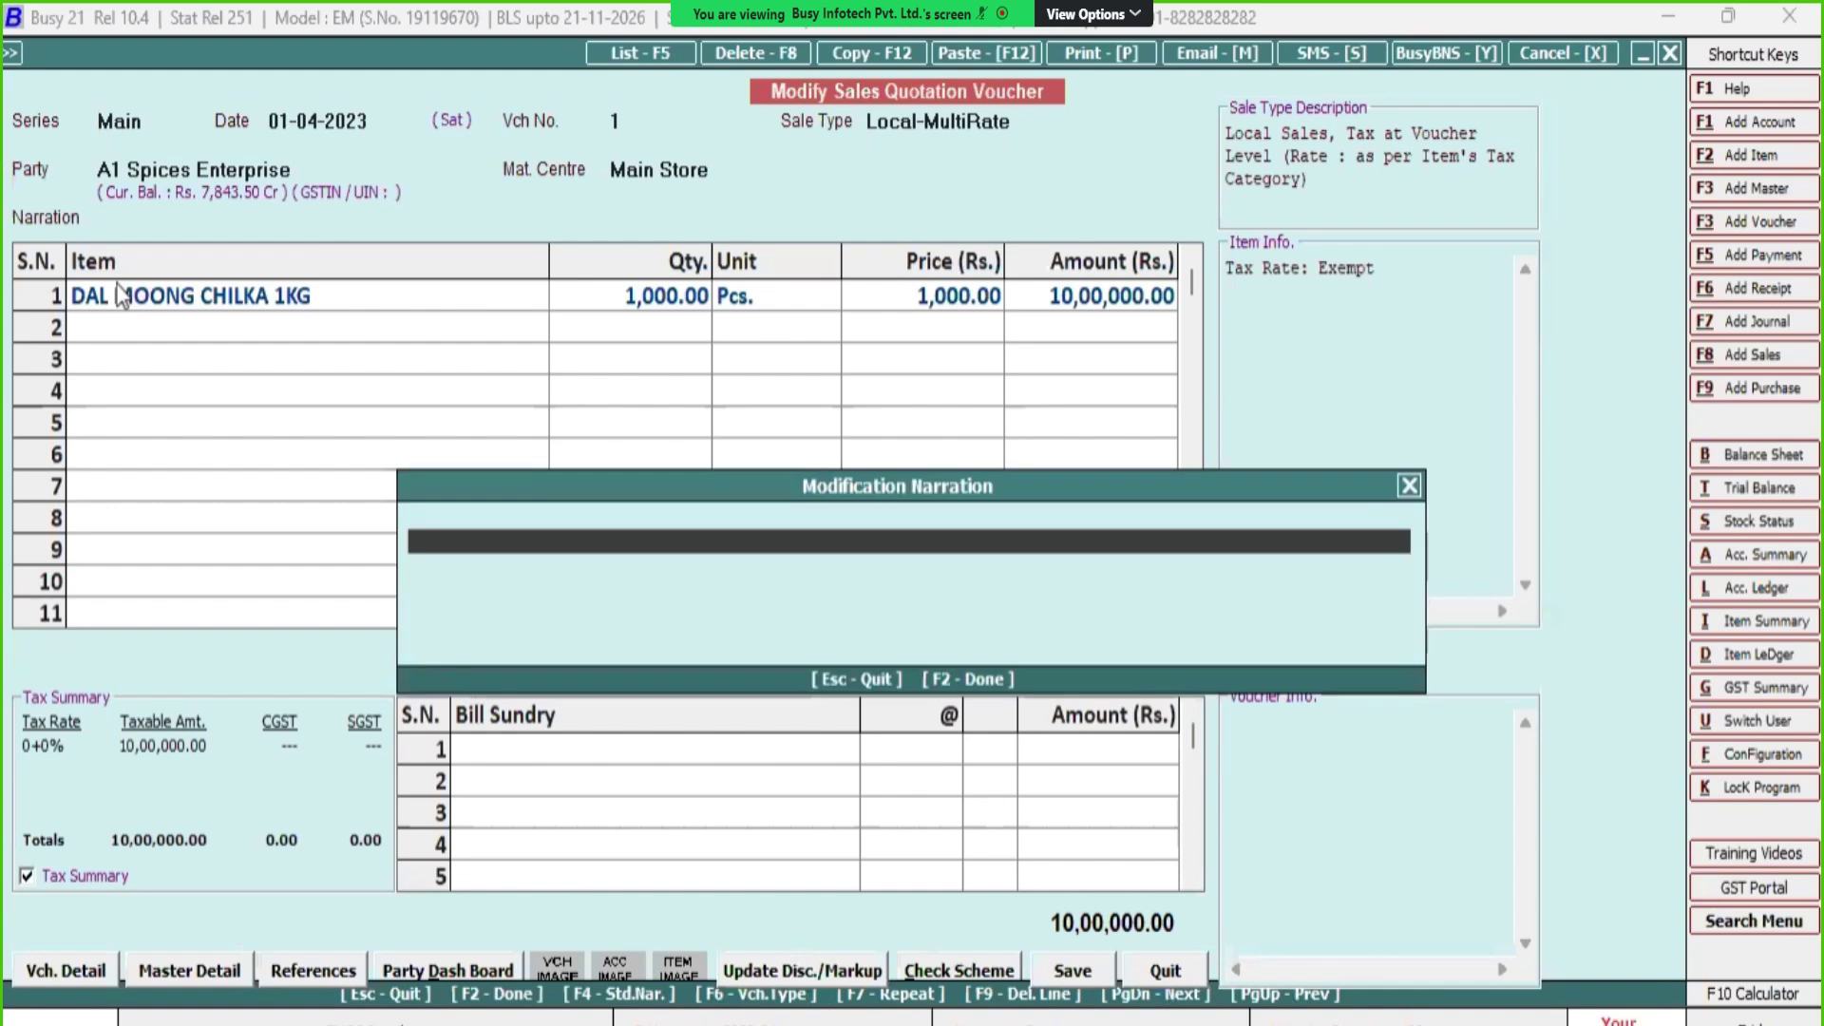
key(Return)
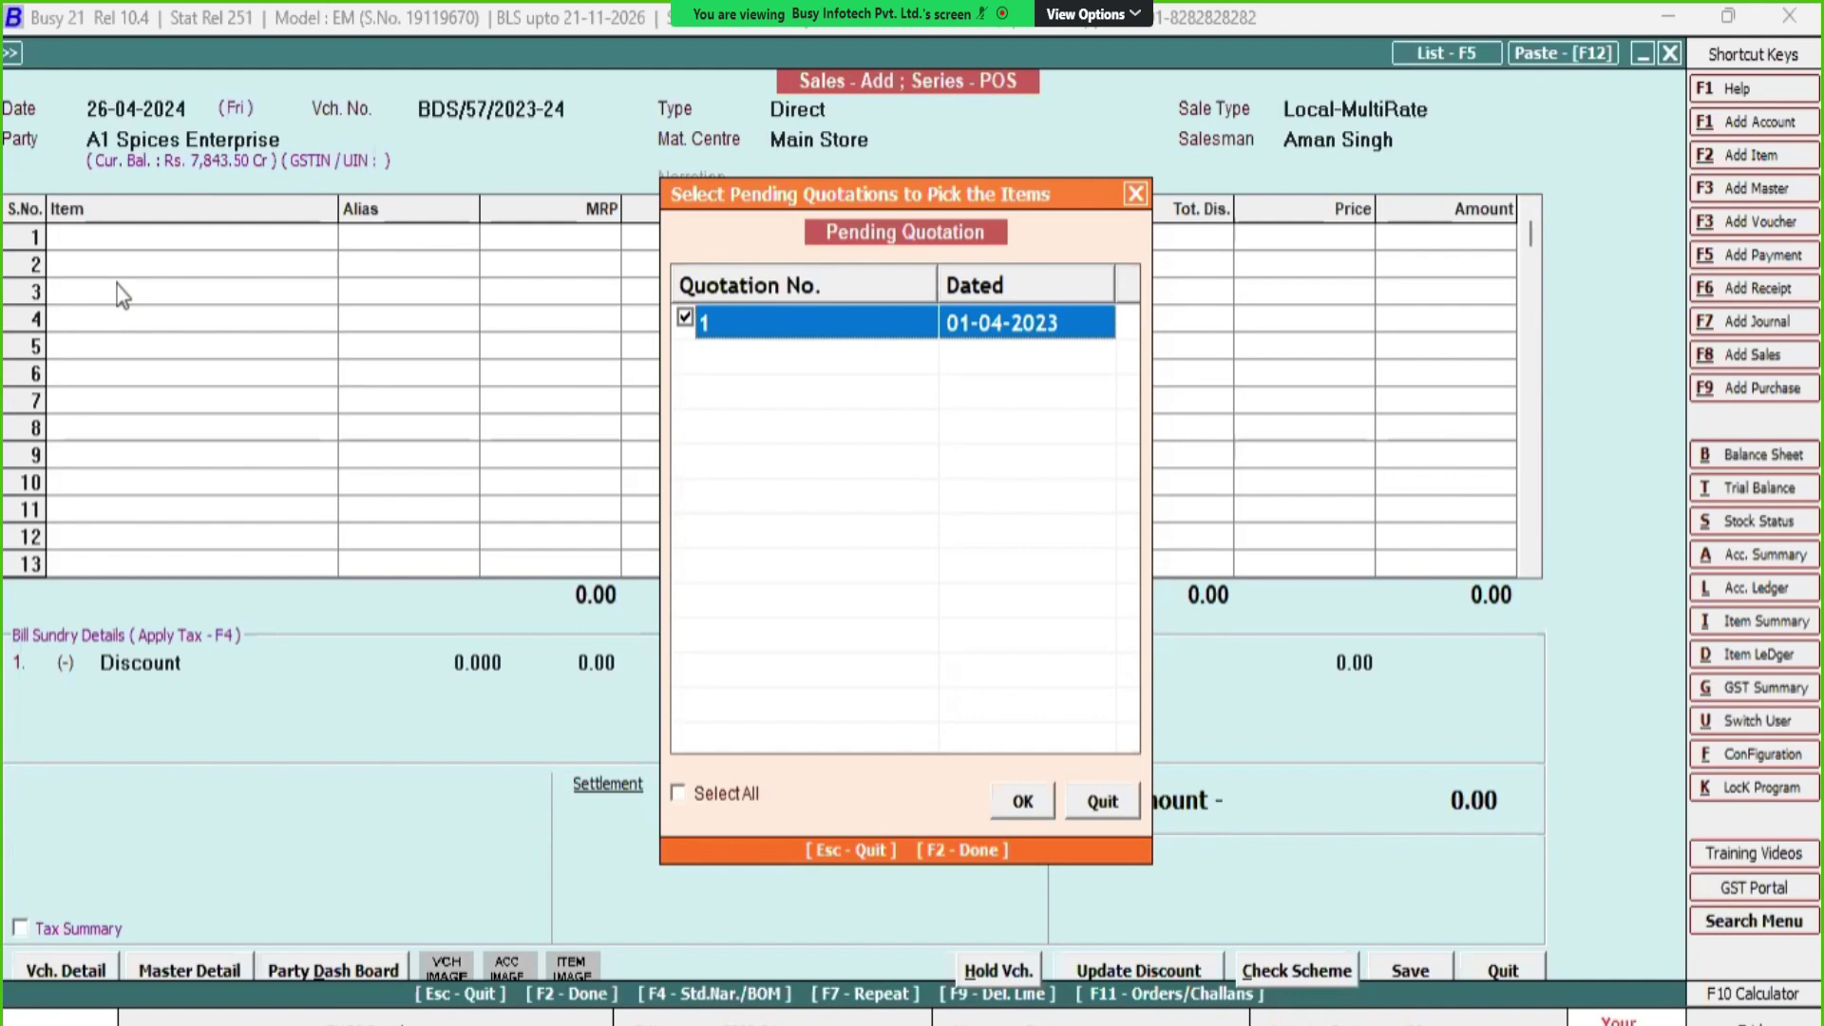
key(Escape)
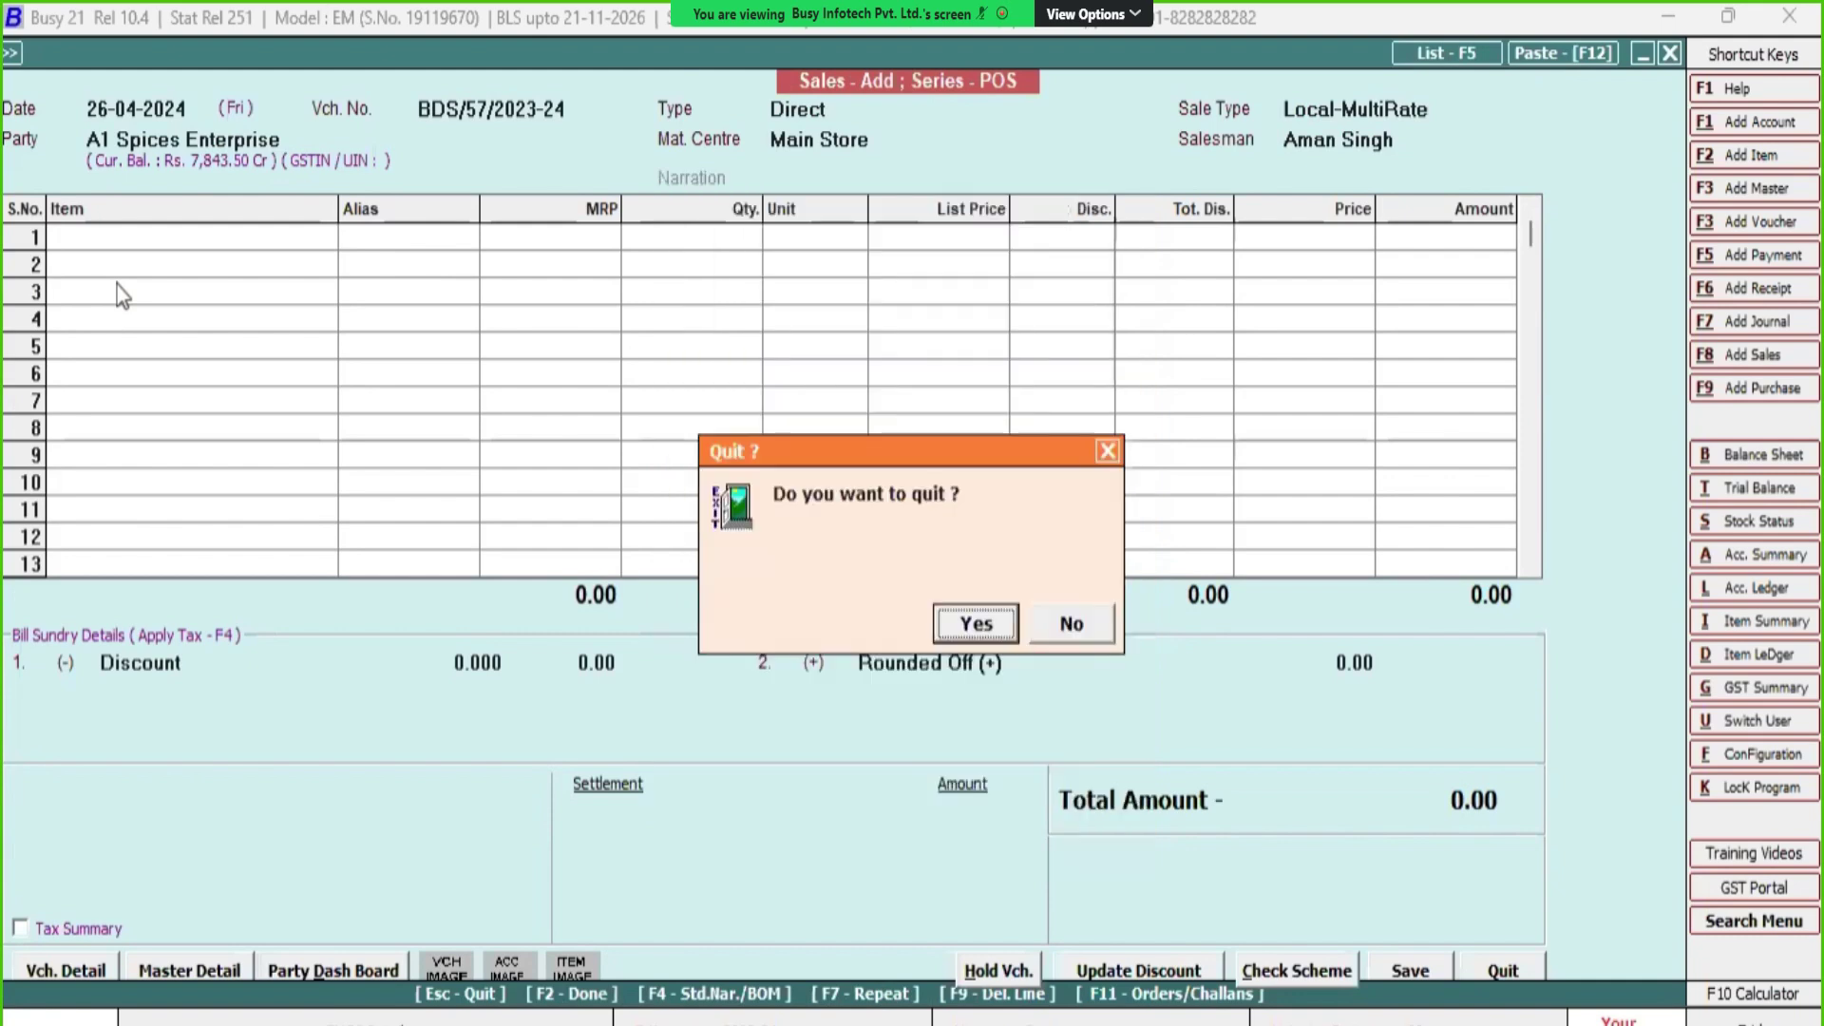
key(Return)
key(Up)
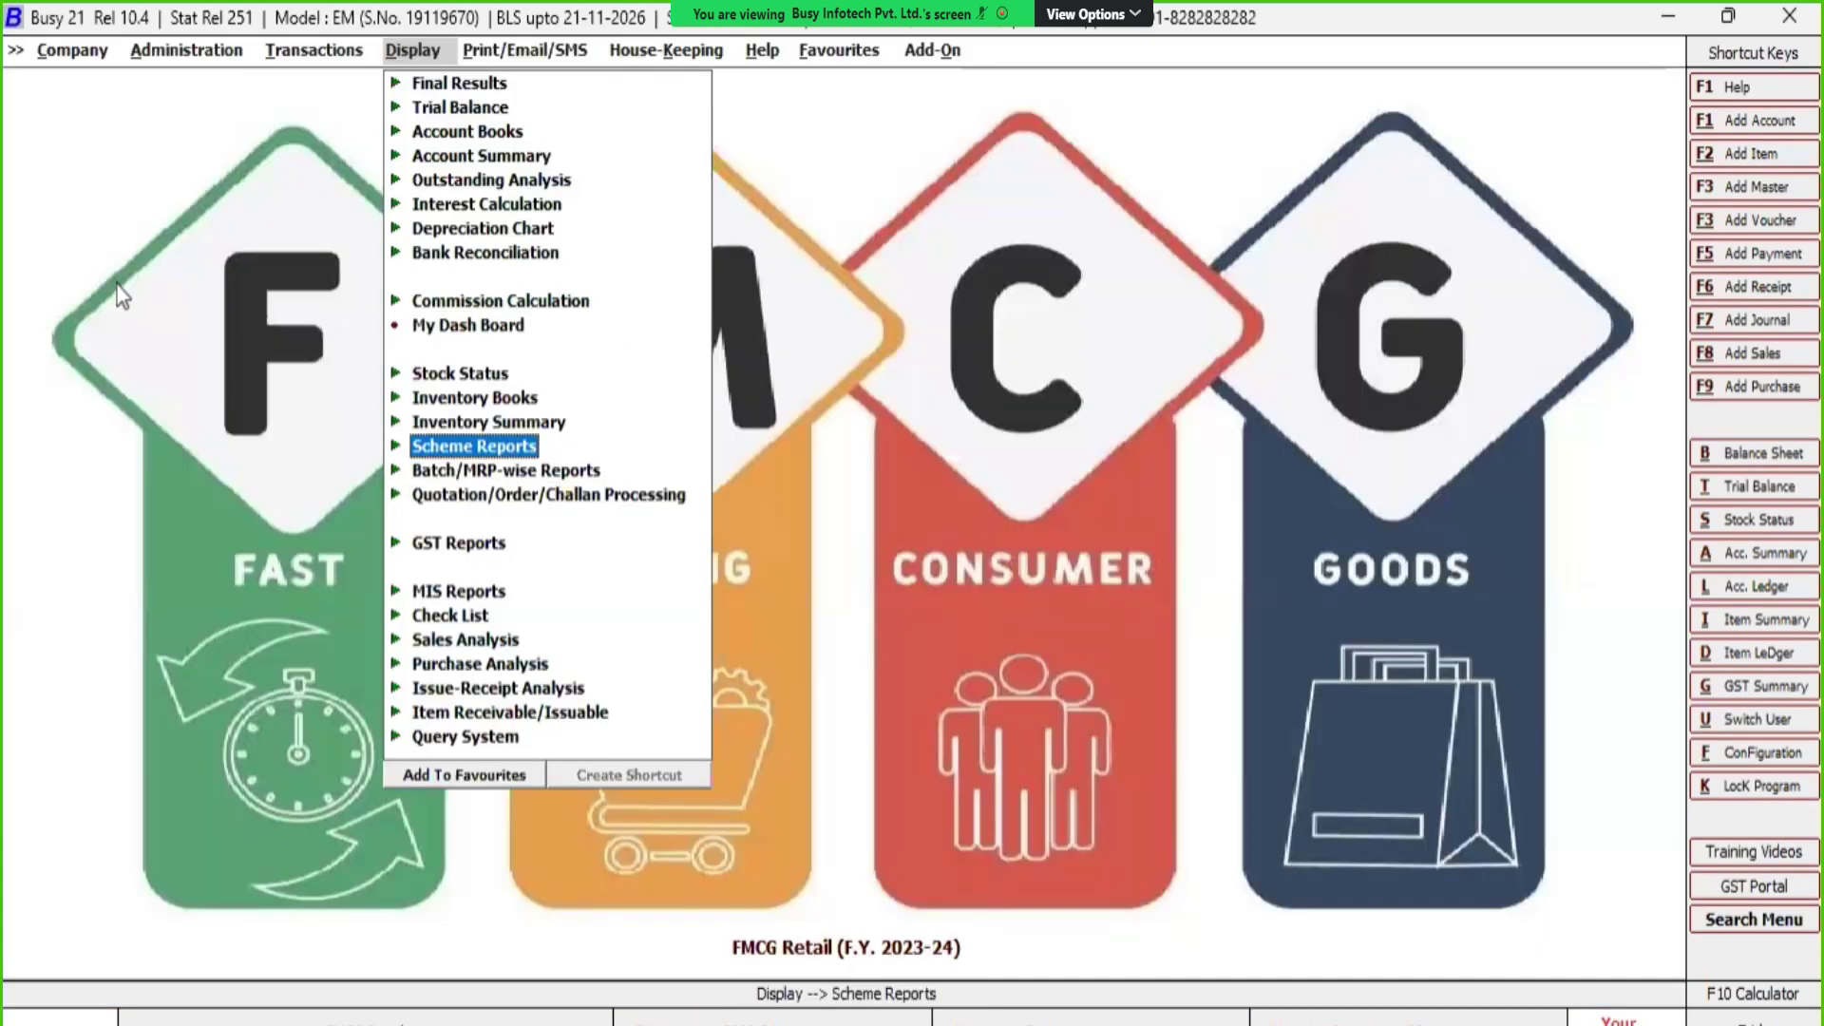
key(Down)
key(Return)
key(Return)
key(Return)
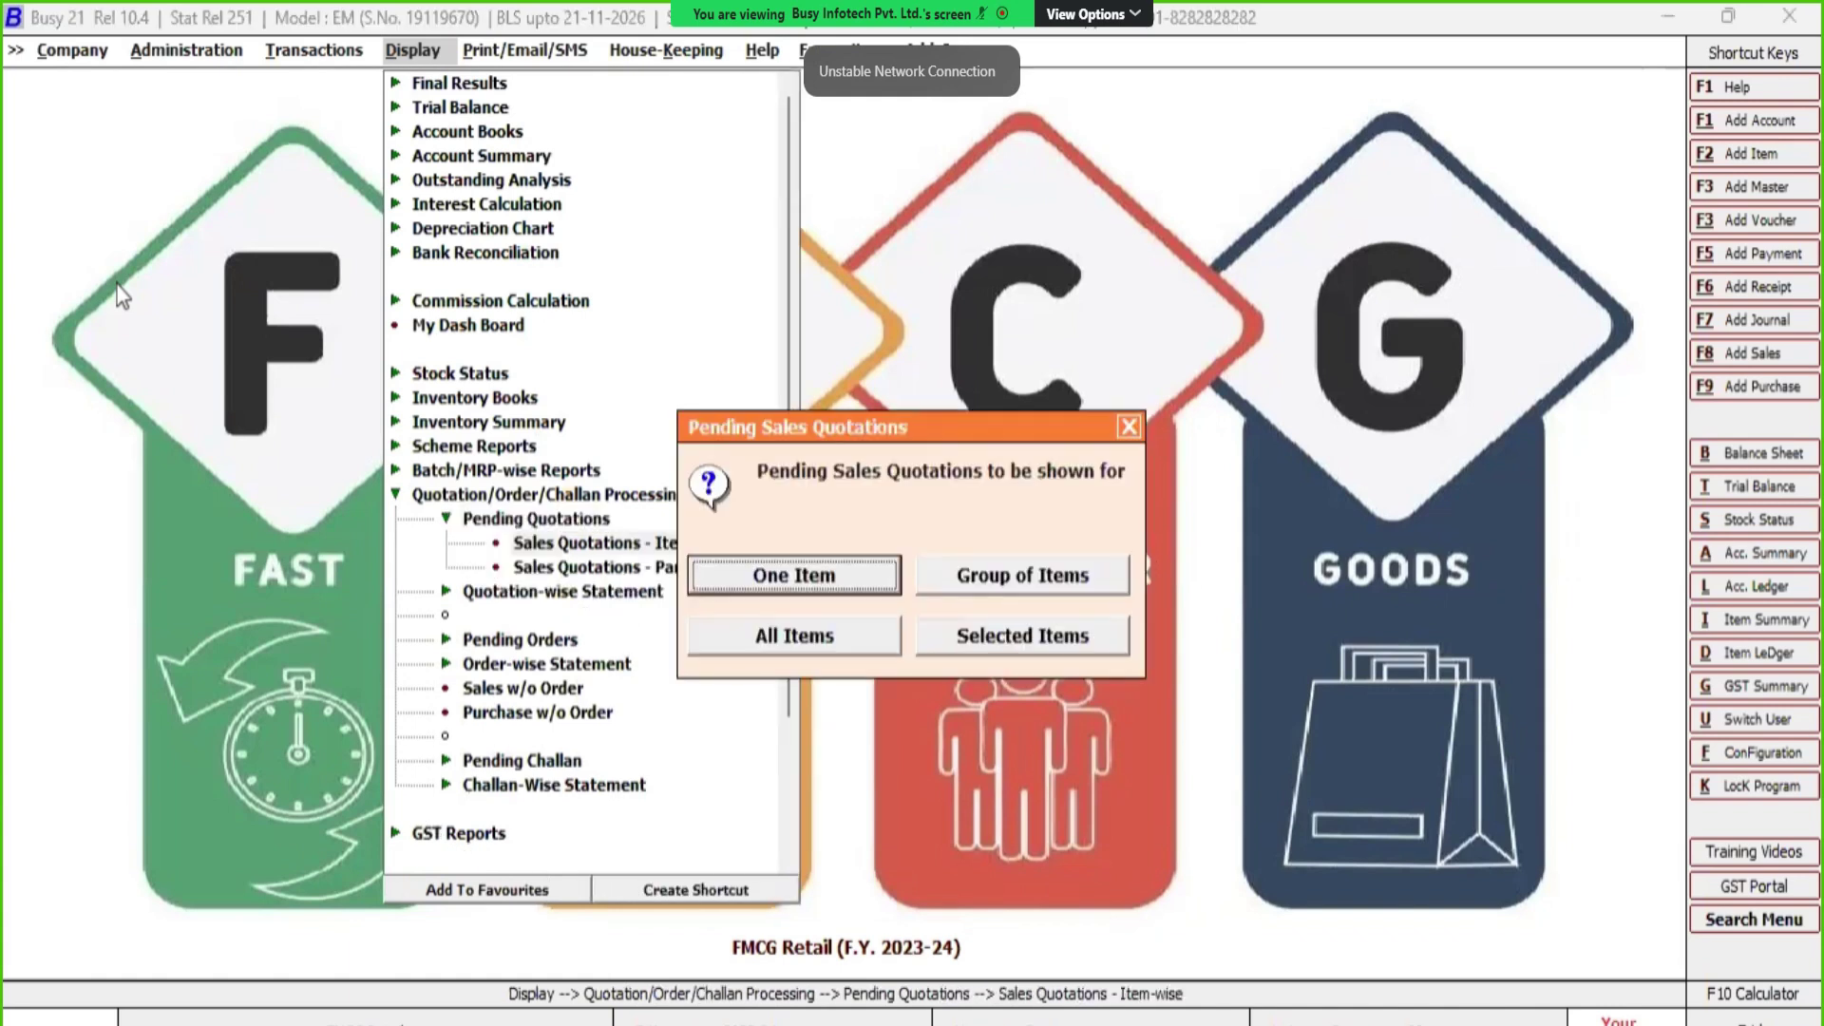
key(Escape)
key(Down)
key(Return)
key(Right)
key(Escape)
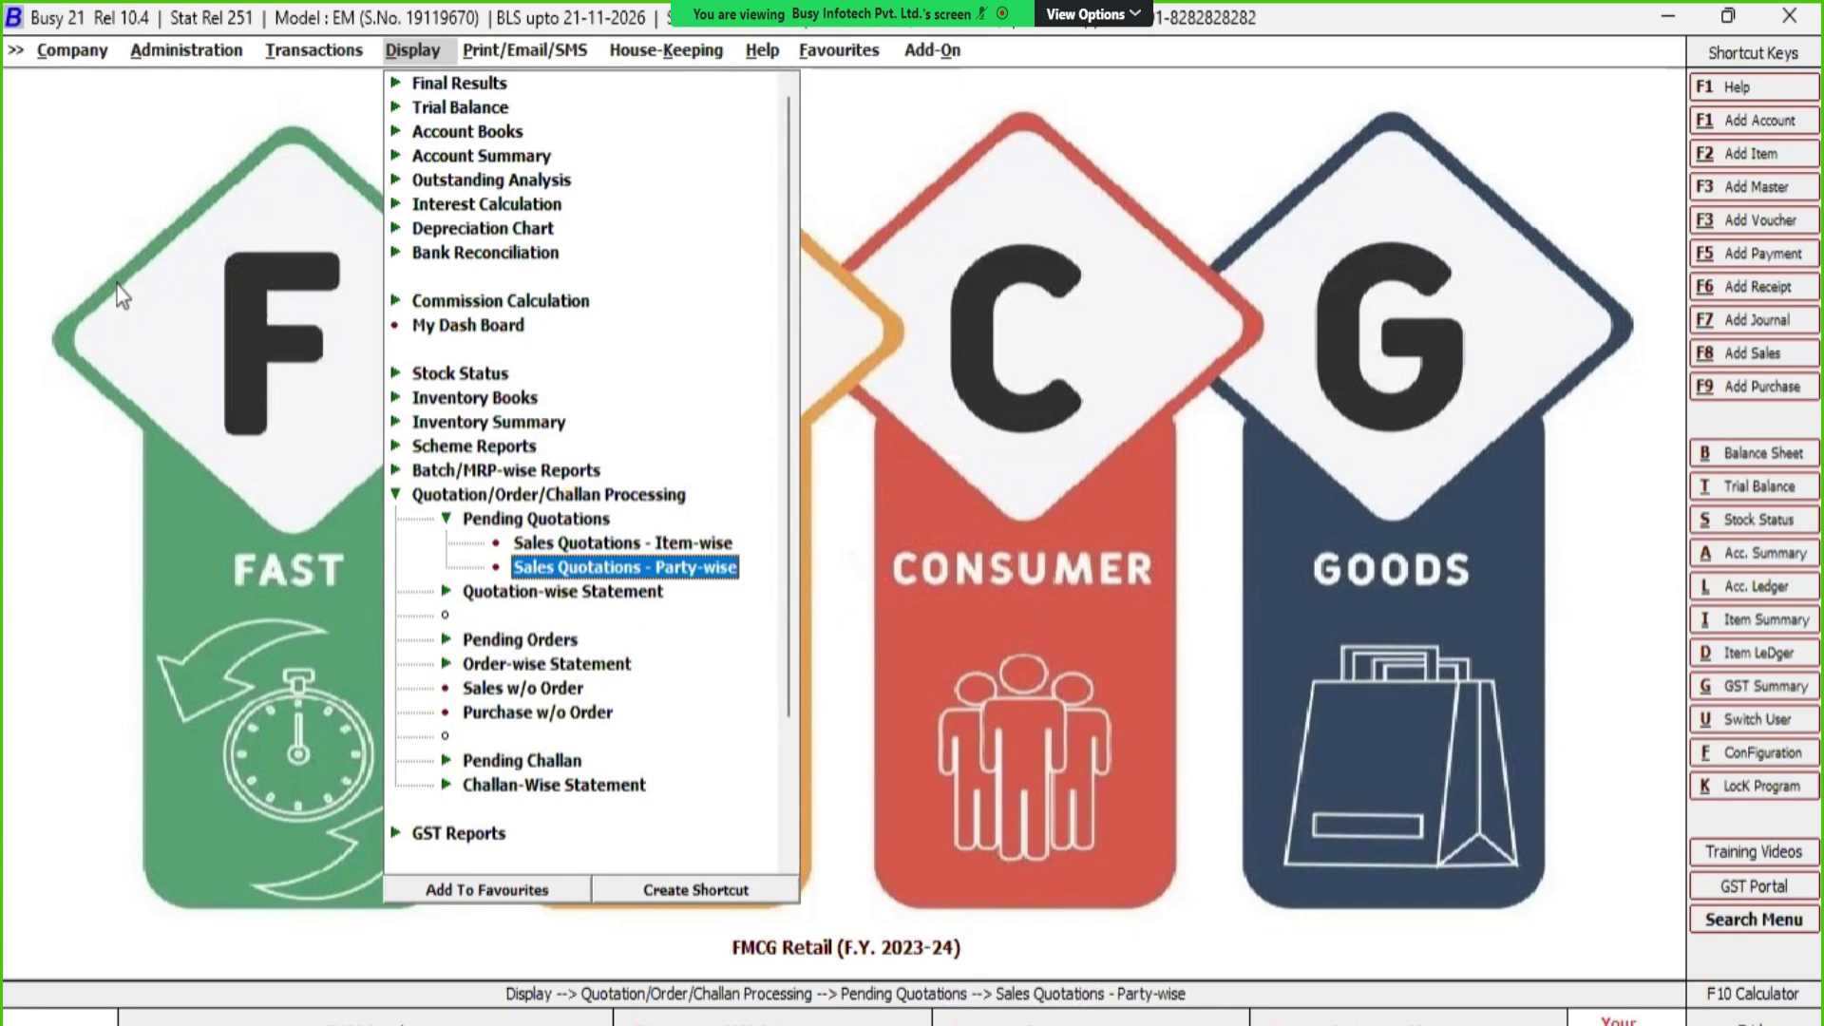
key(Return)
key(Return)
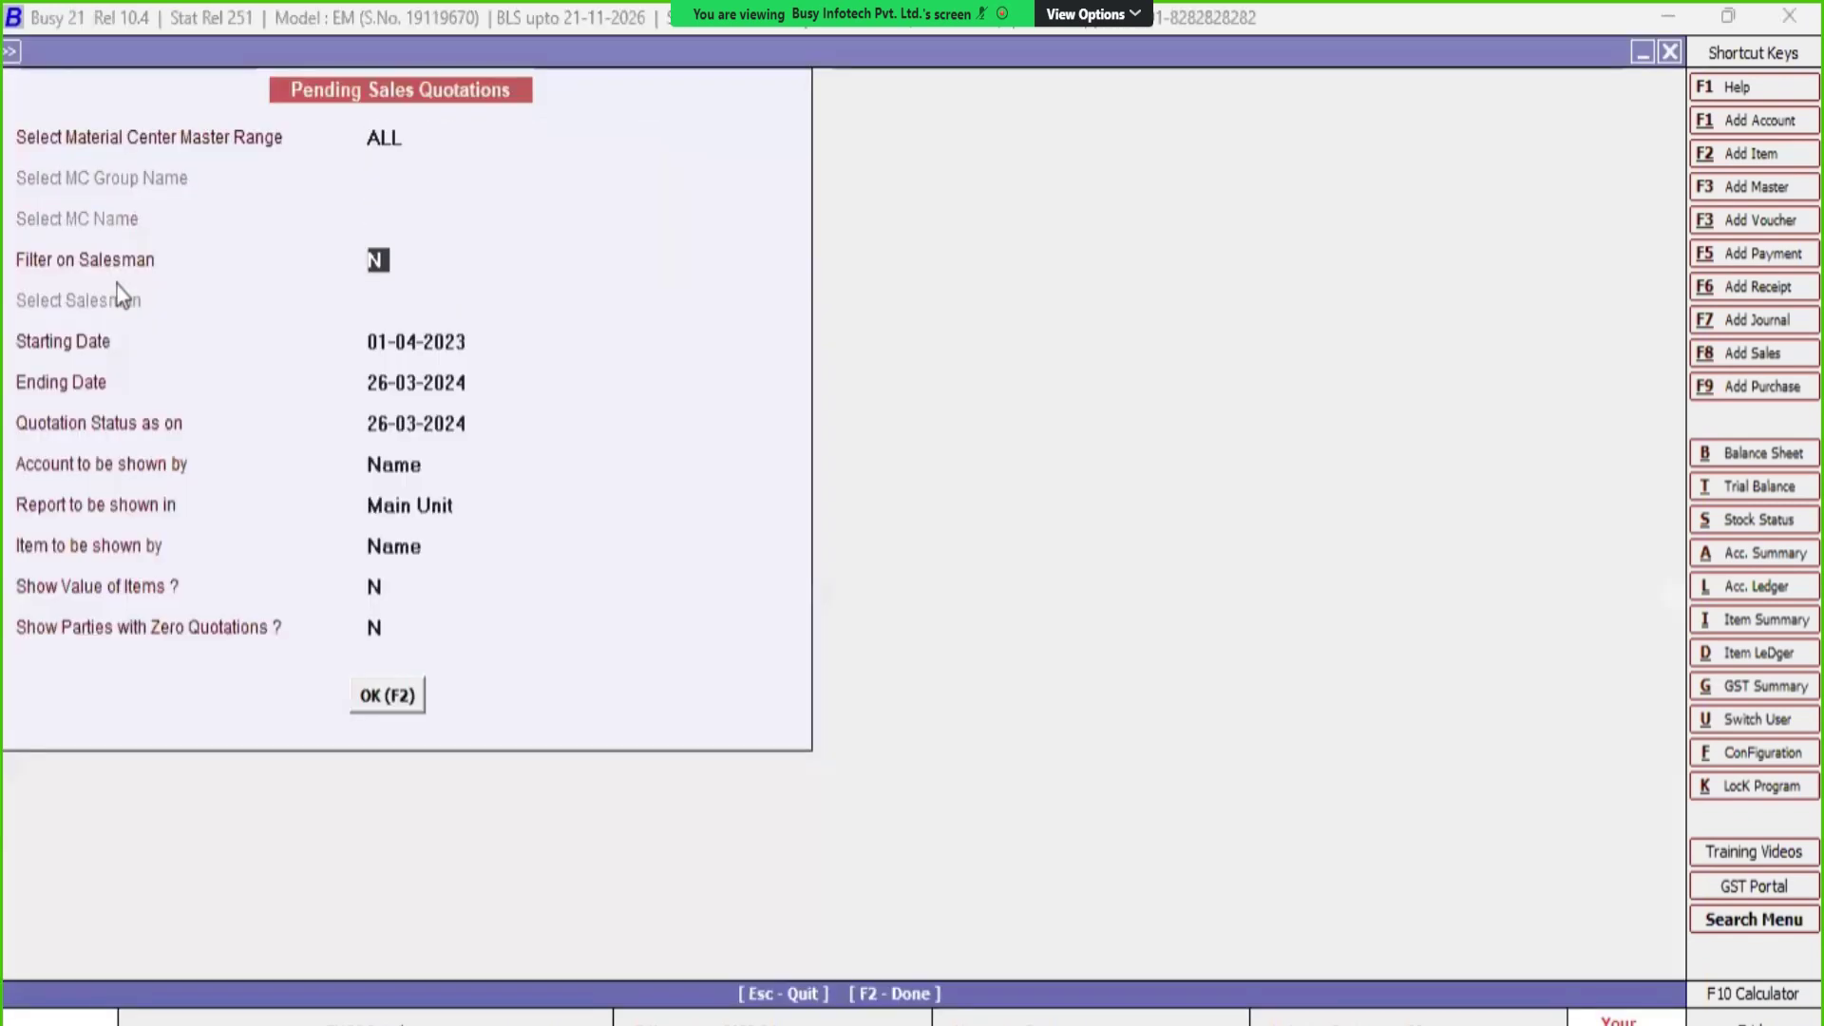
key(F2)
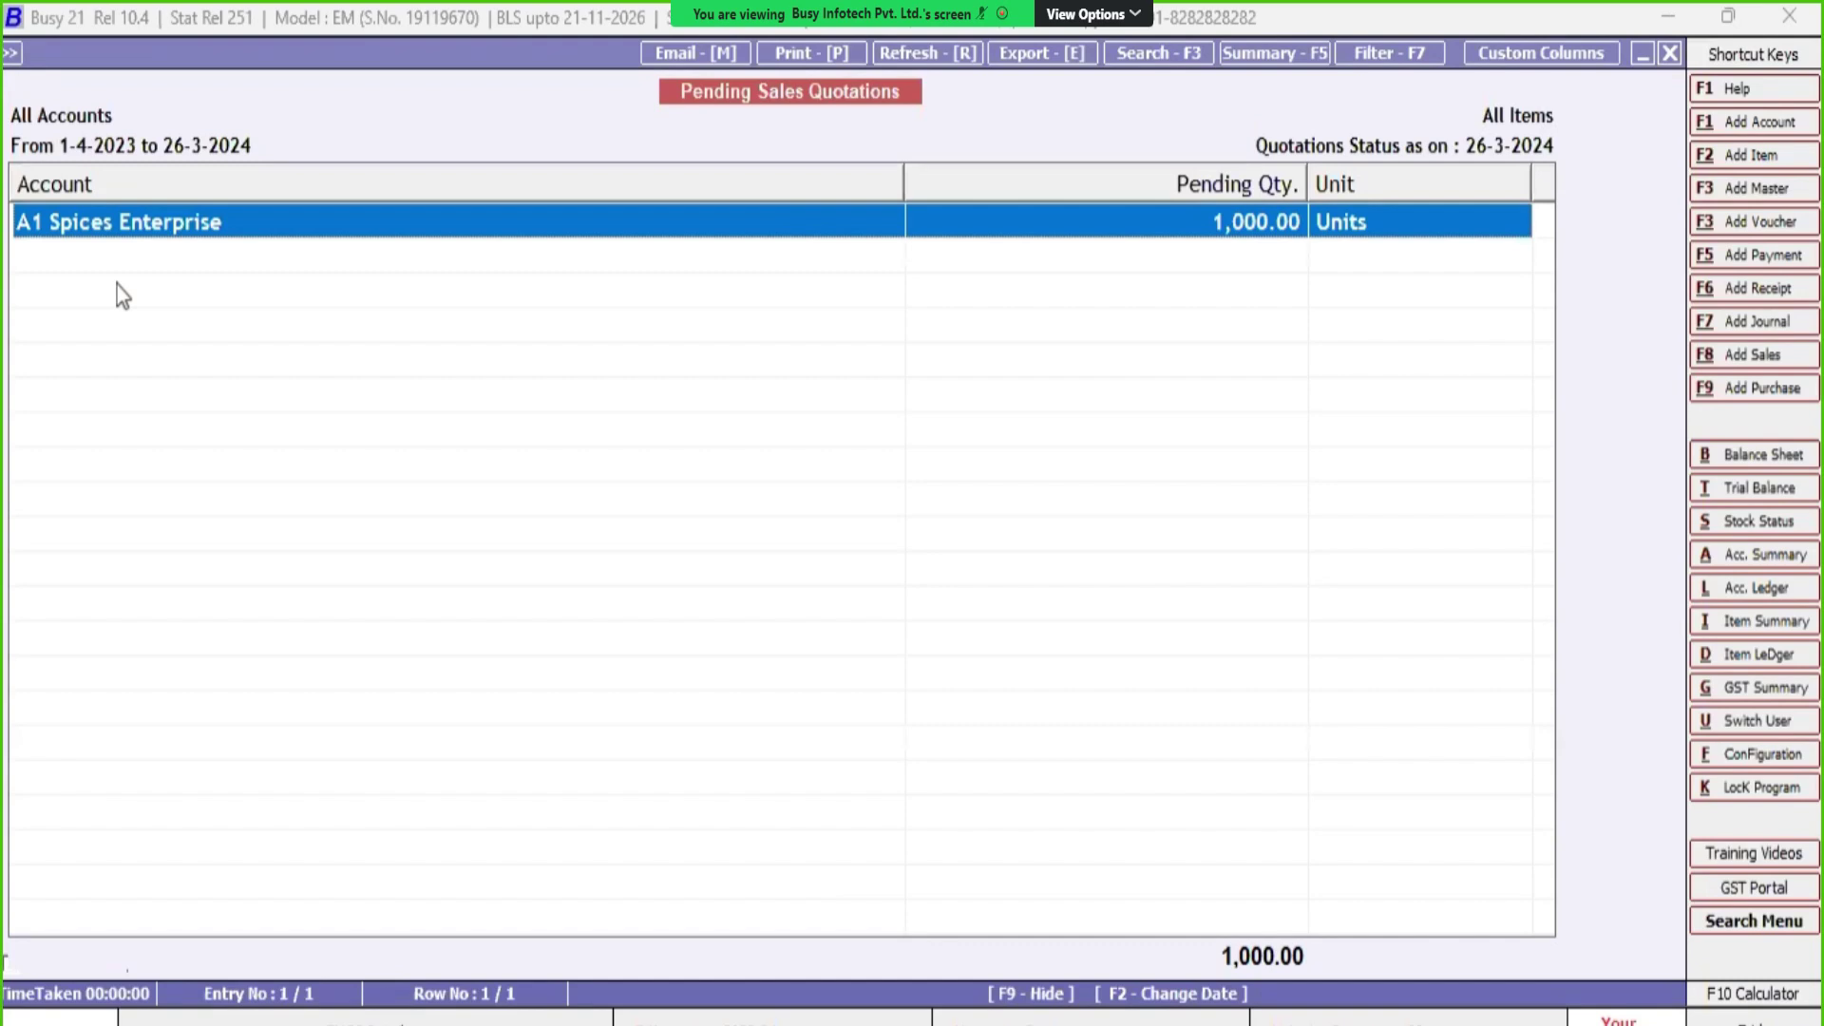
key(Escape)
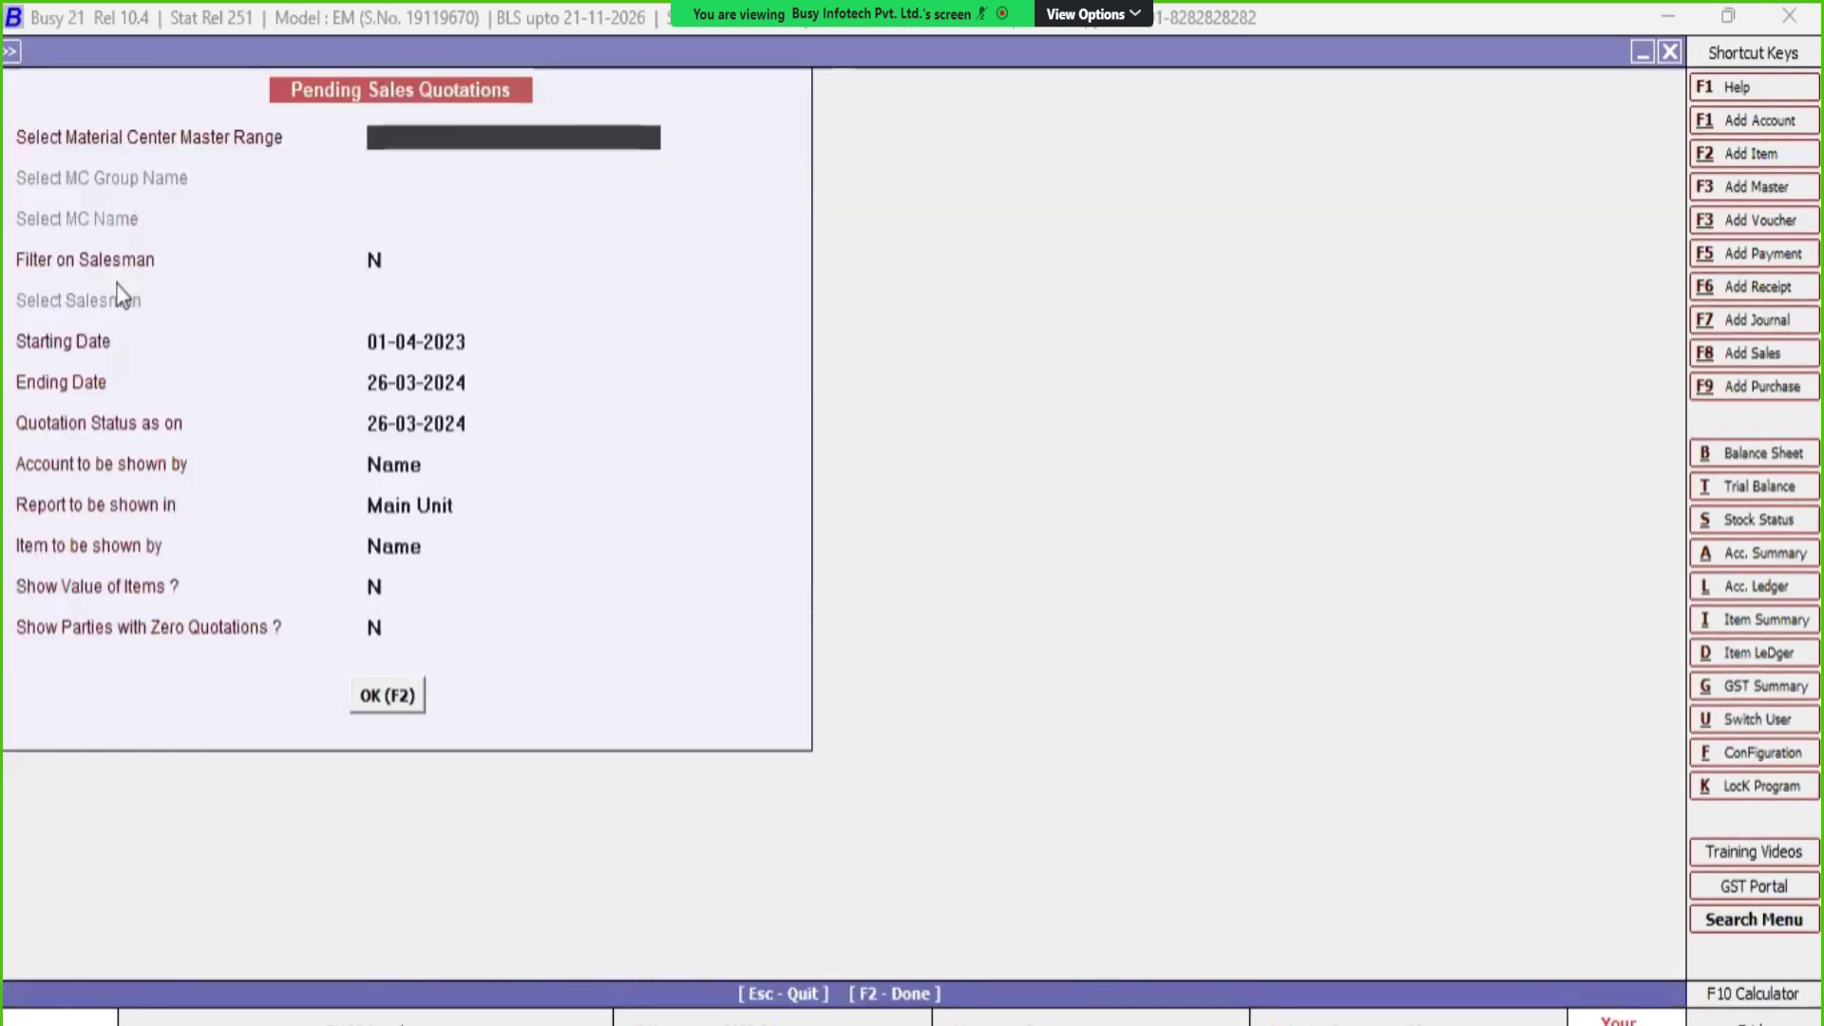
key(Escape)
key(Escape)
key(Down)
key(Down)
key(Return)
key(Down)
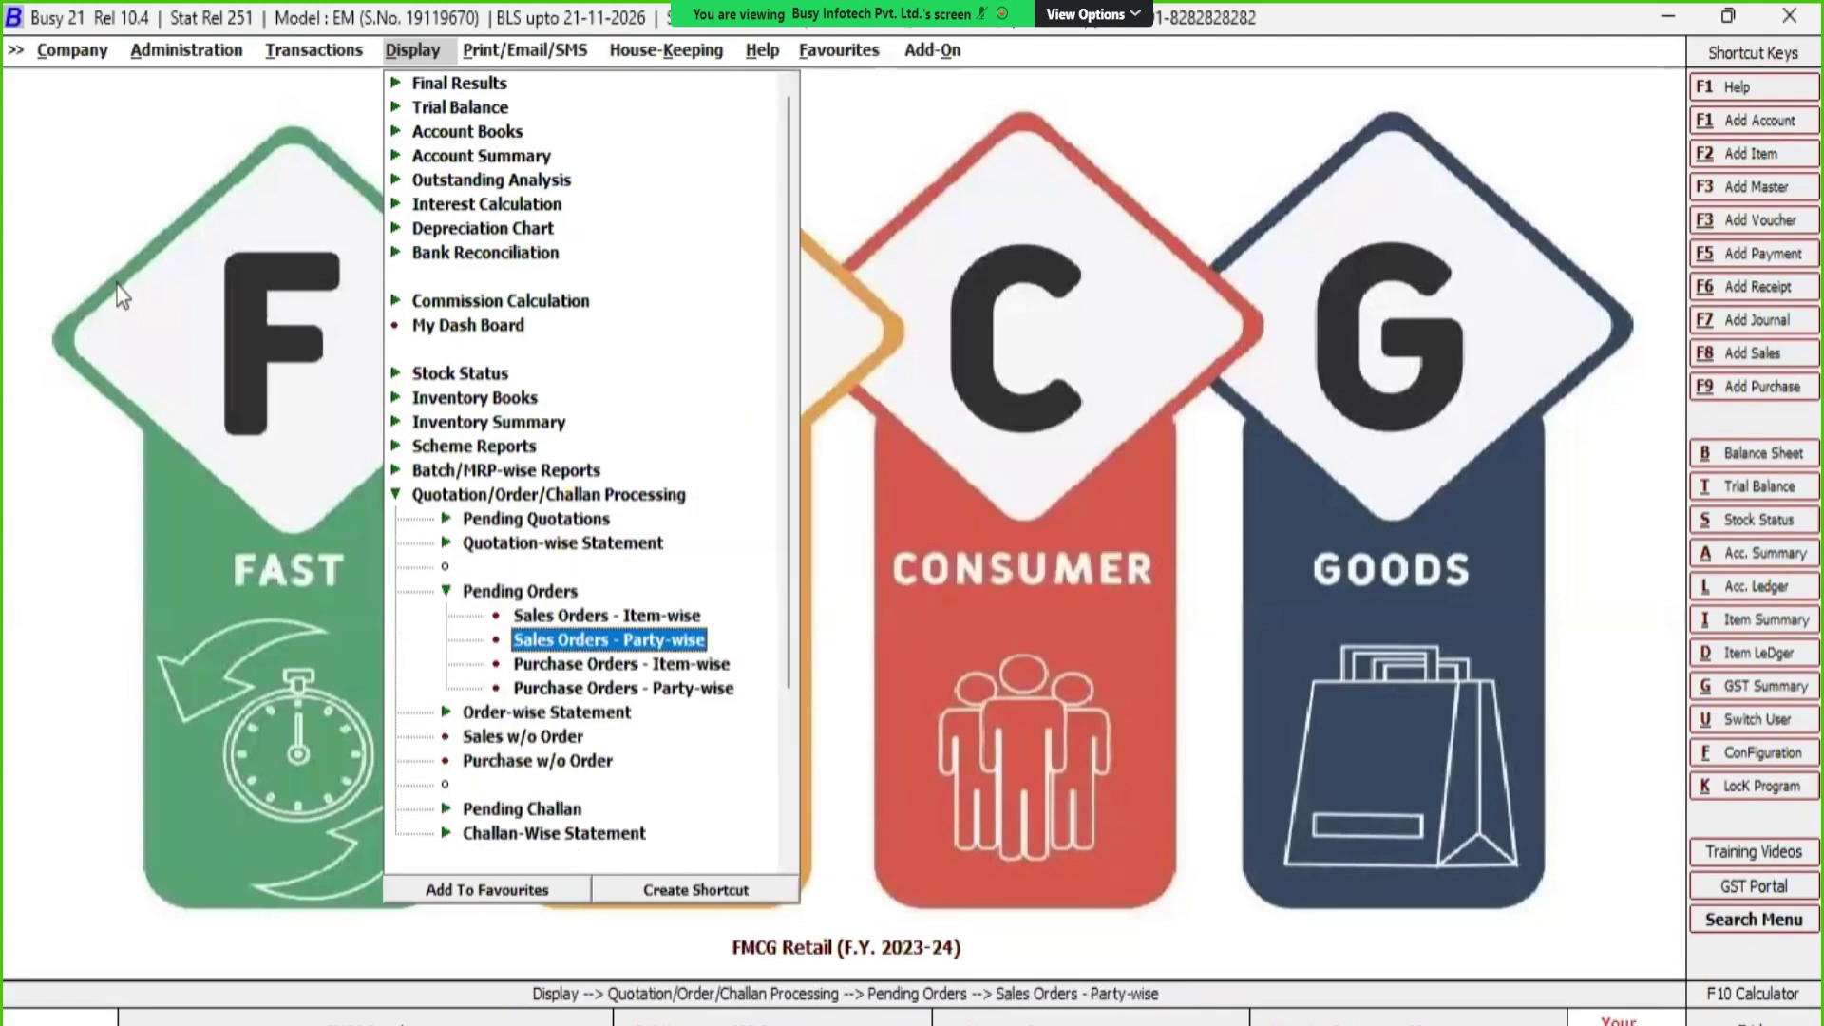
key(Return)
key(Down)
key(Down)
key(Return)
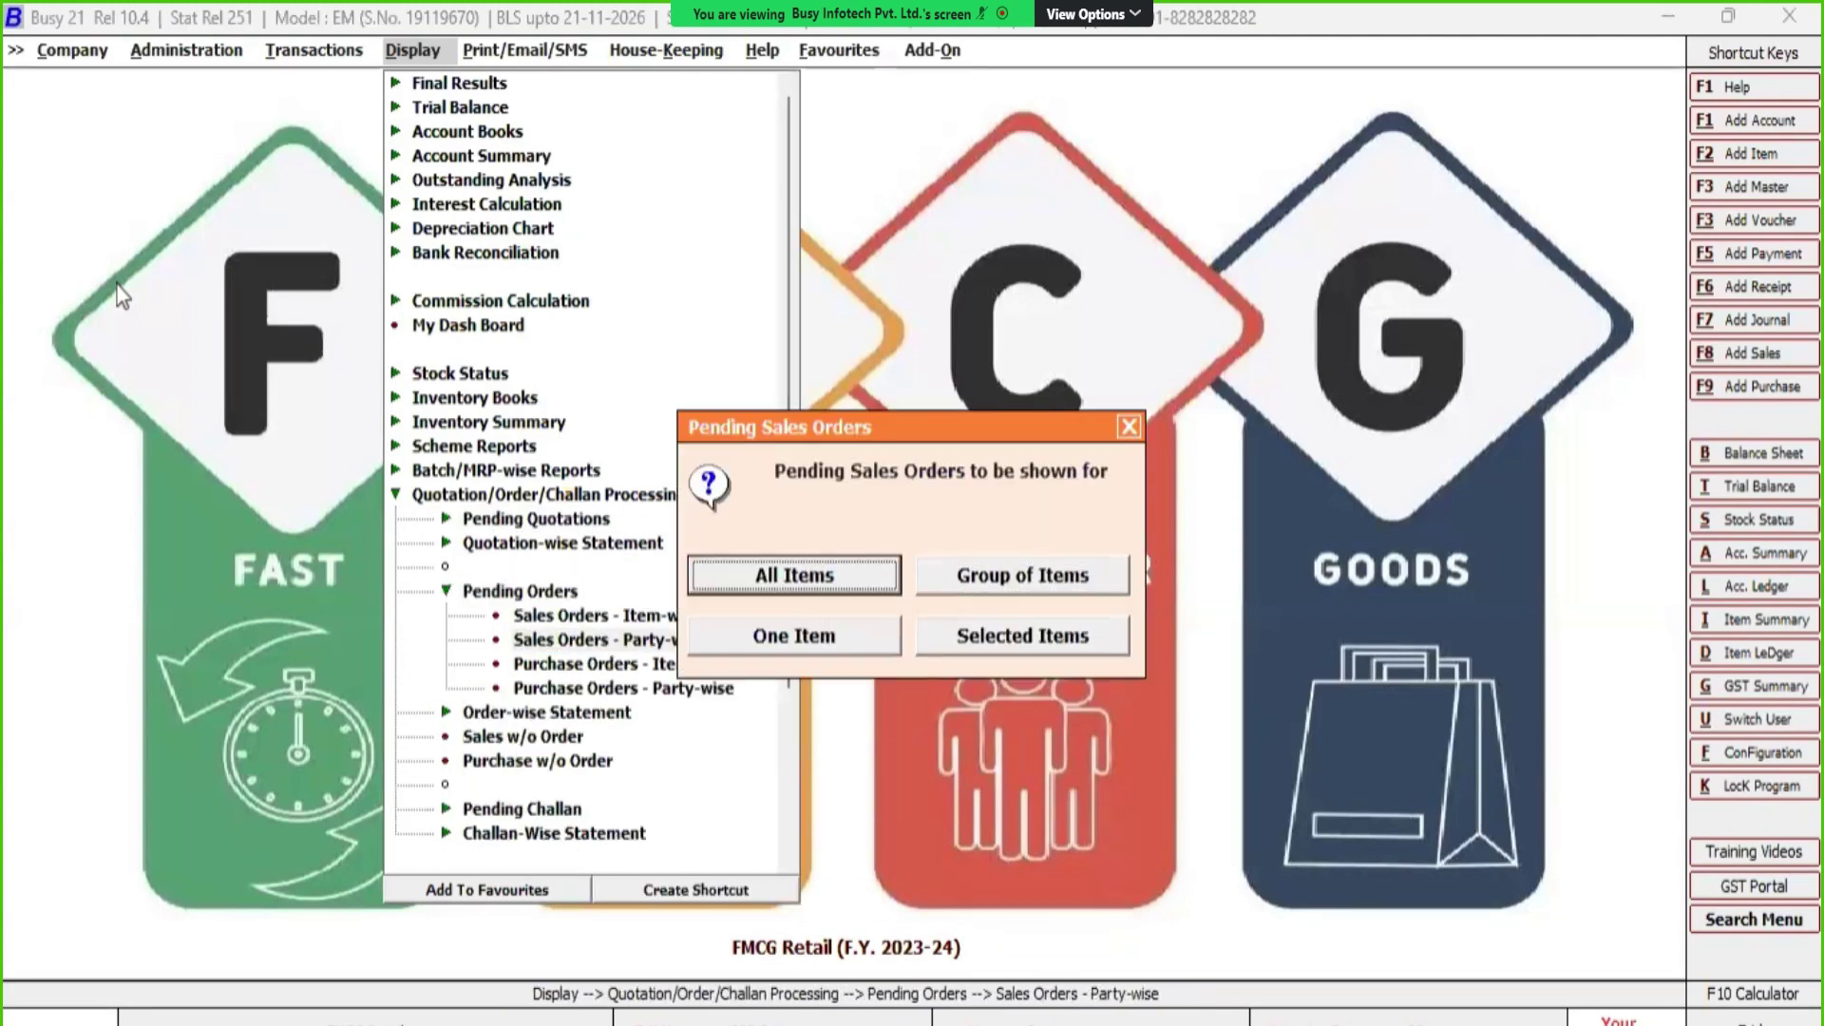
key(Escape)
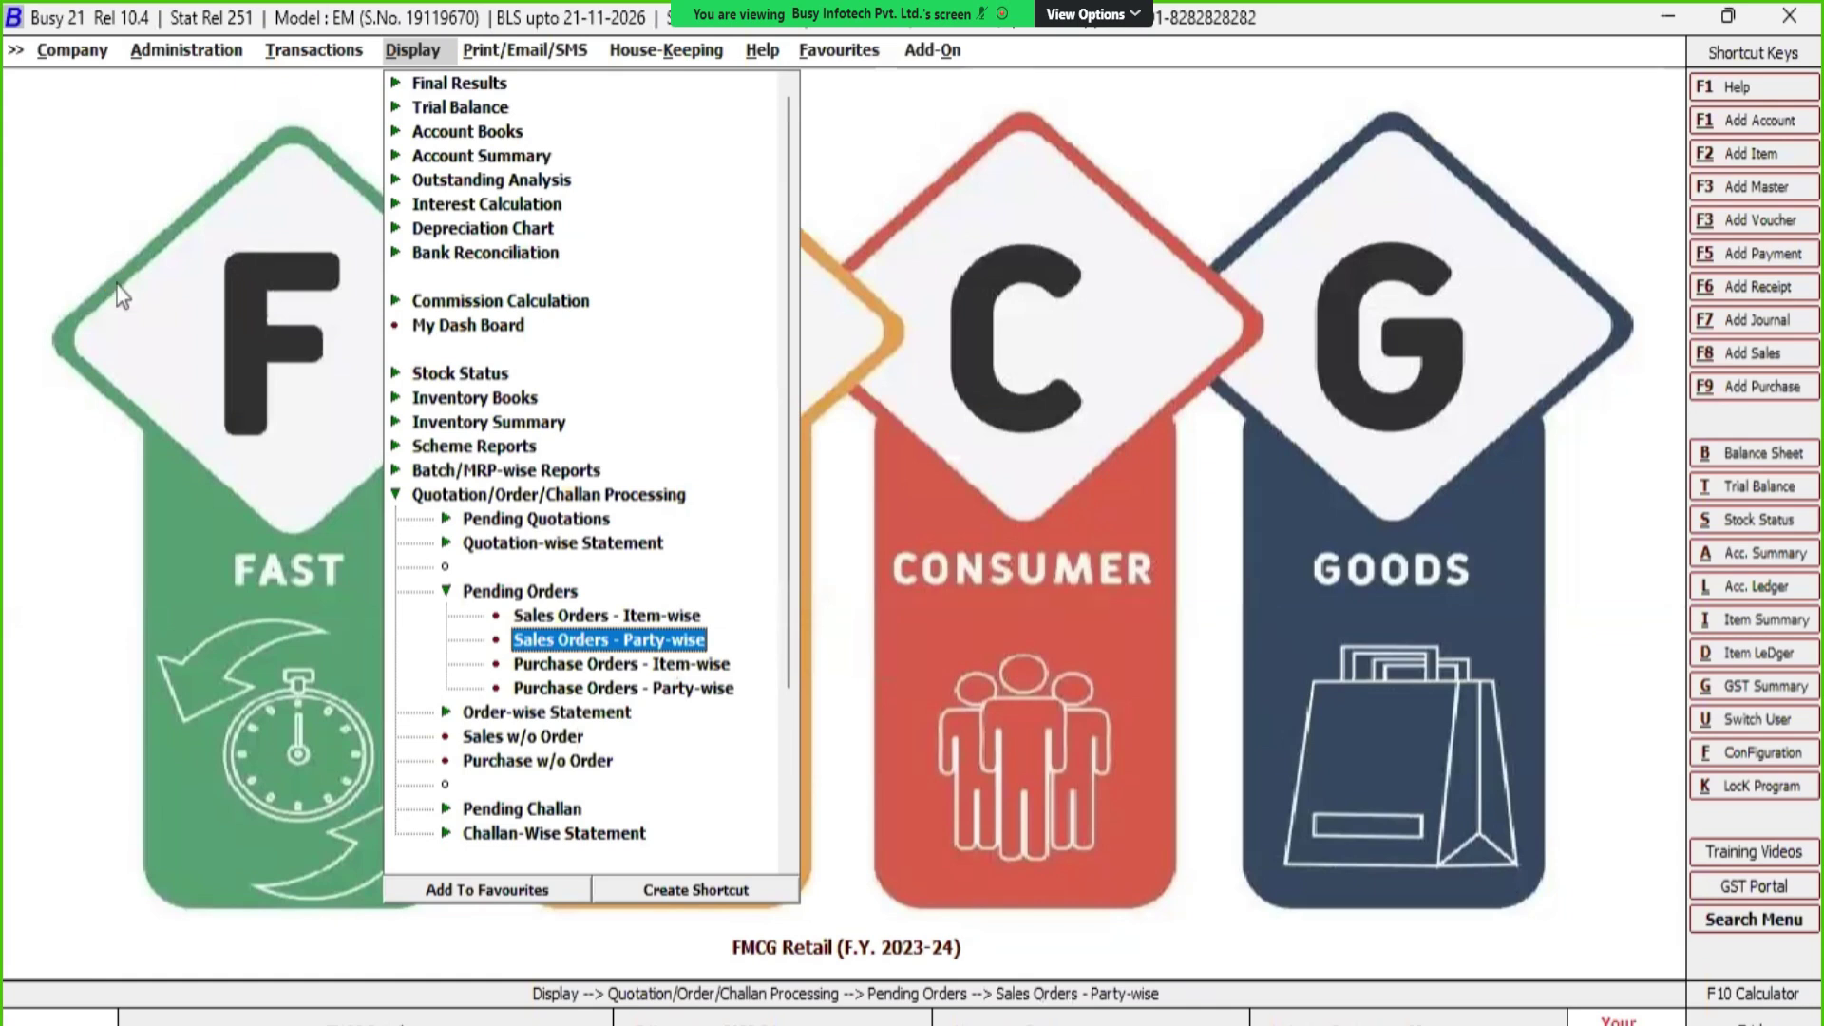
key(Return)
key(Down)
key(Return)
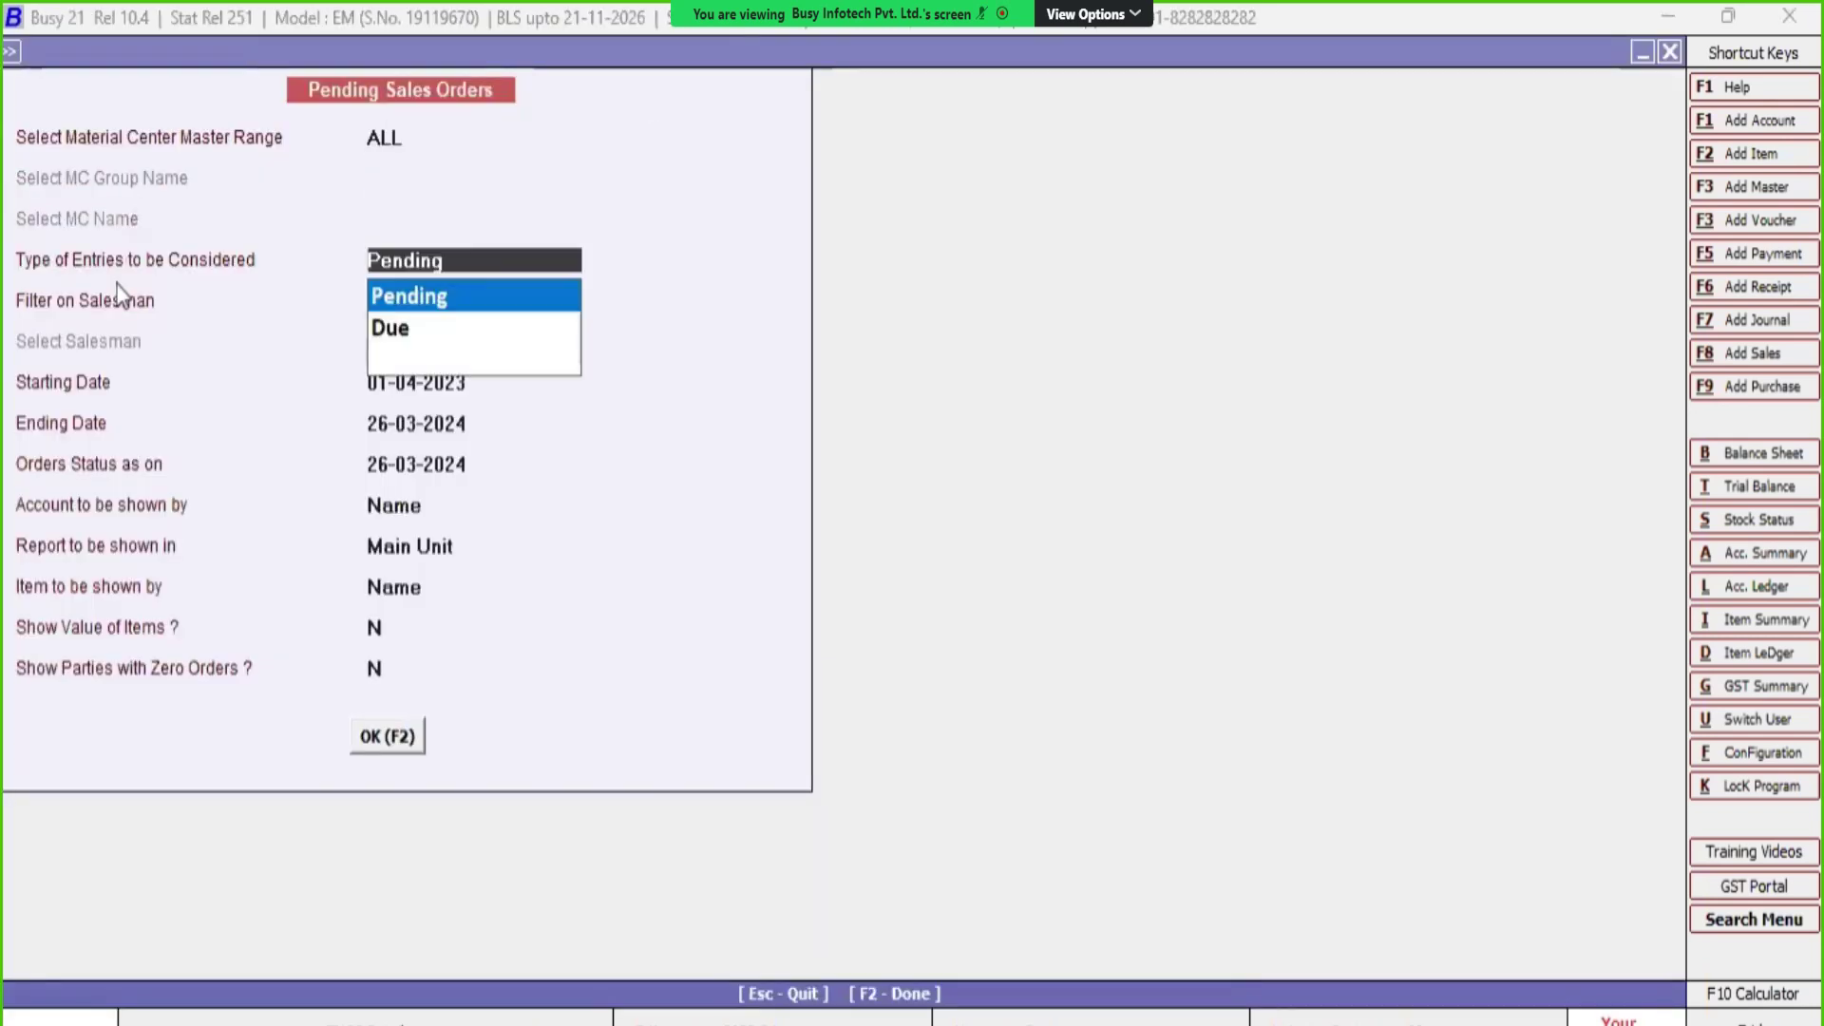
key(F2)
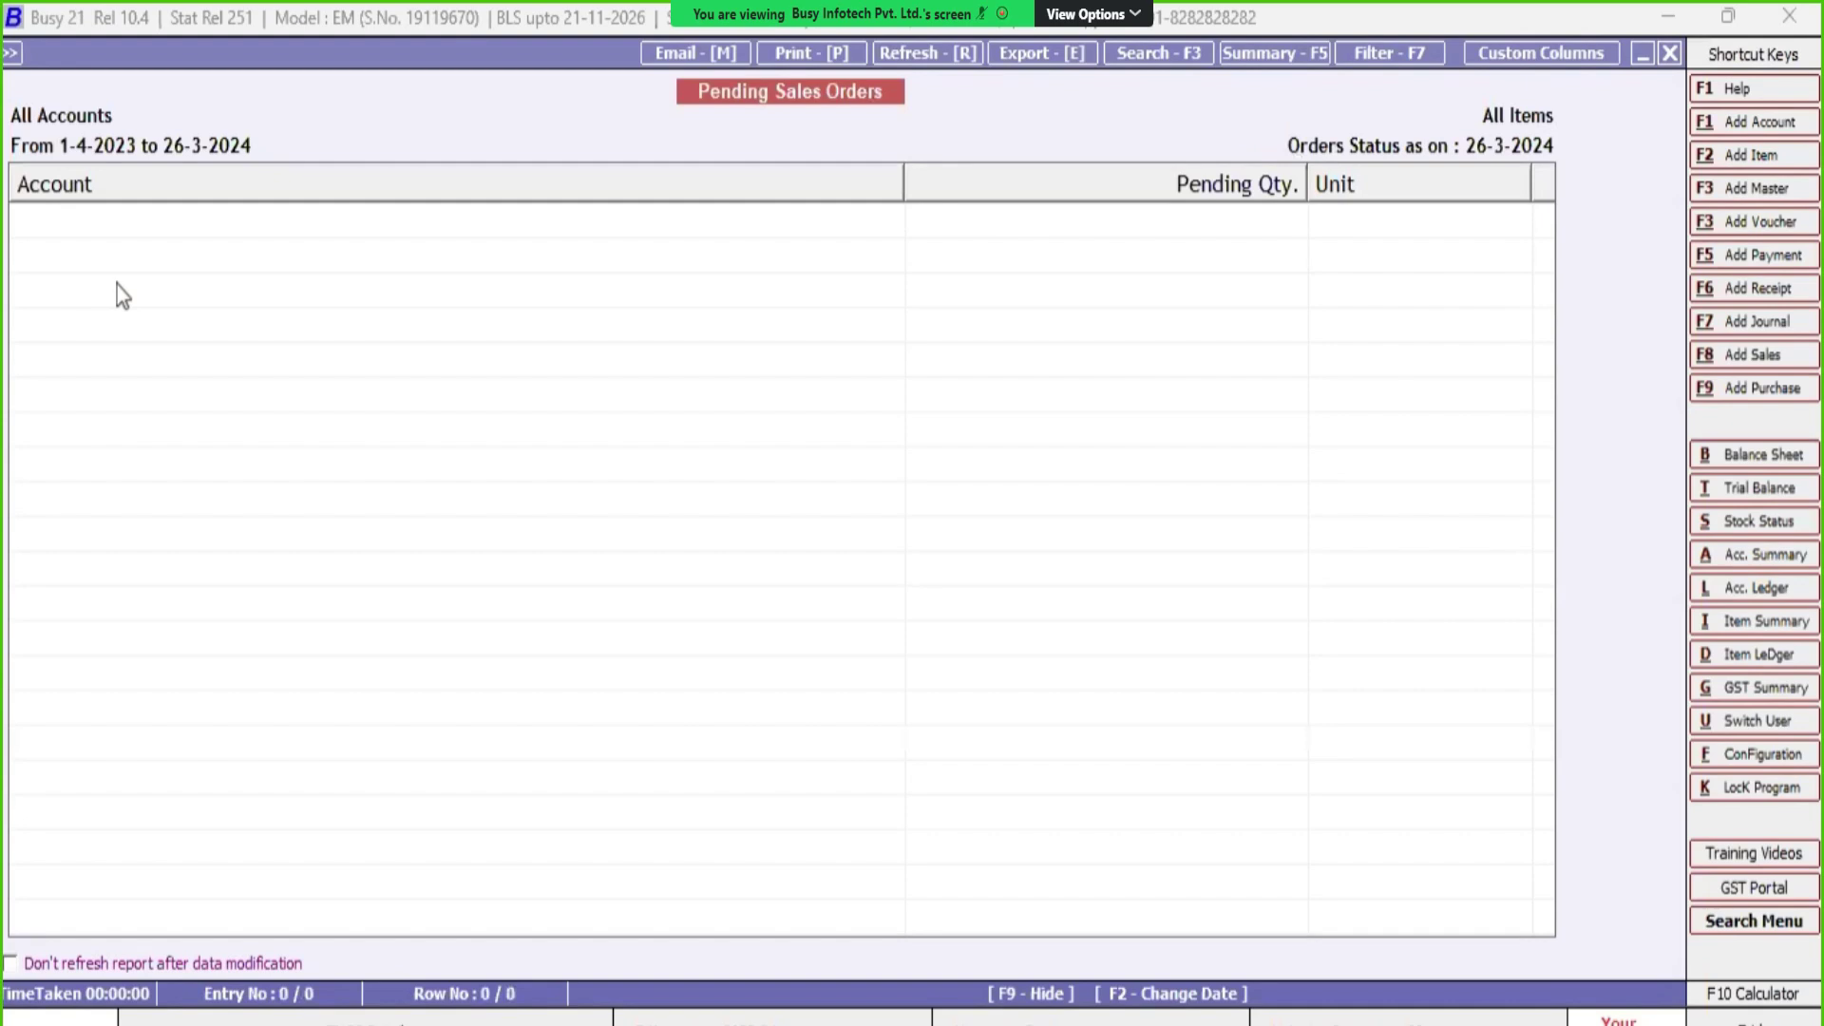
key(Escape)
key(Escape)
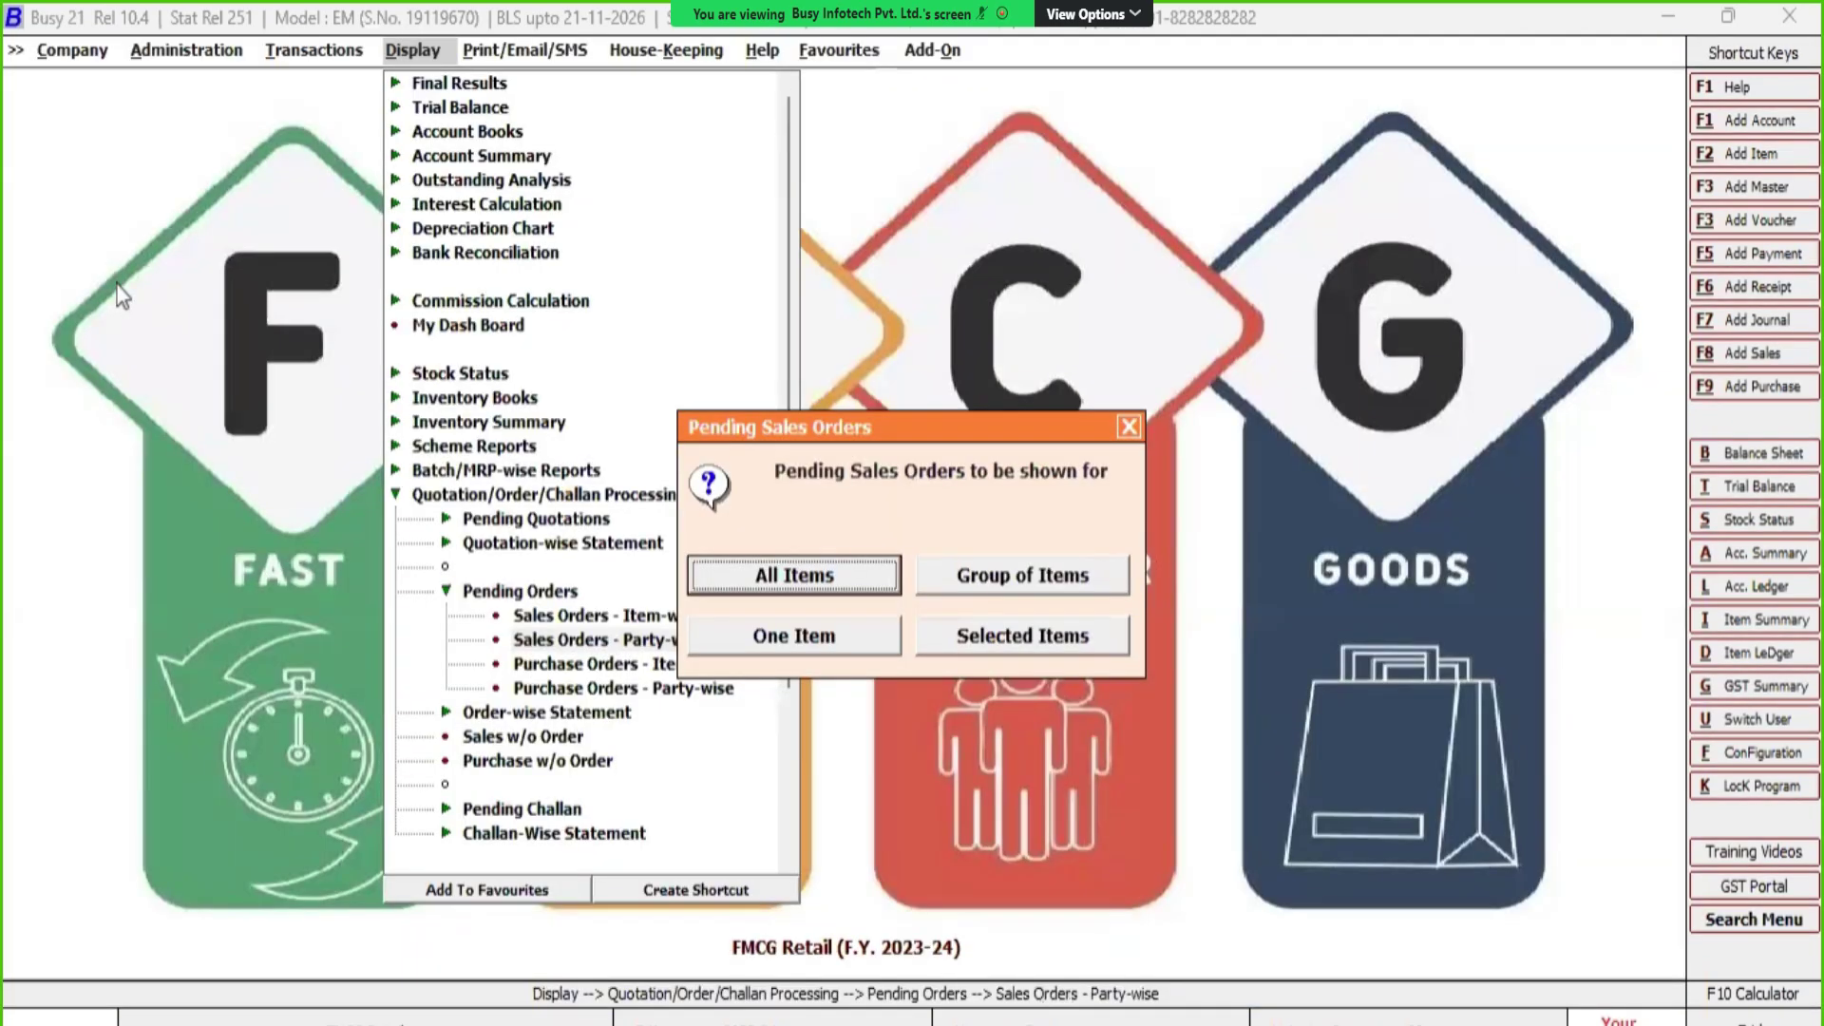
key(Escape)
key(Escape)
key(Up)
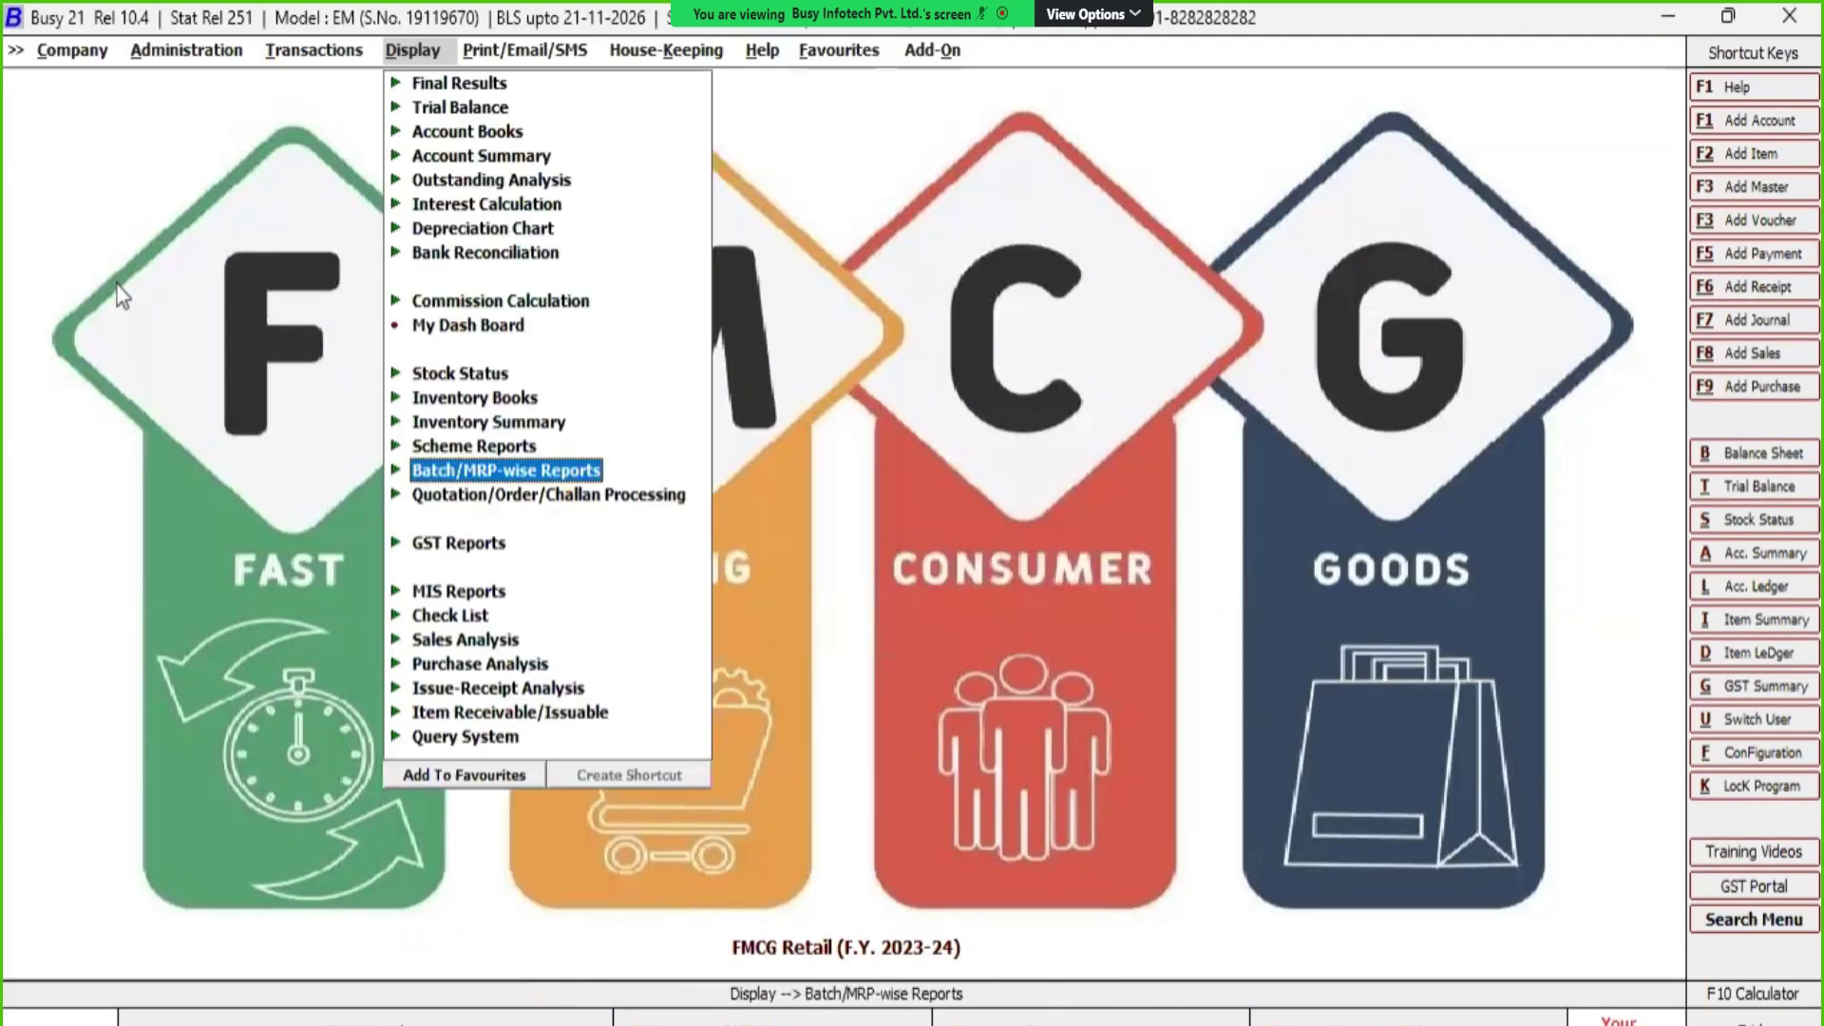
Step: Generate the Batch-wise Stock report for All Items with default options, 1-4-2023 to 26-3-2024
key(Return)
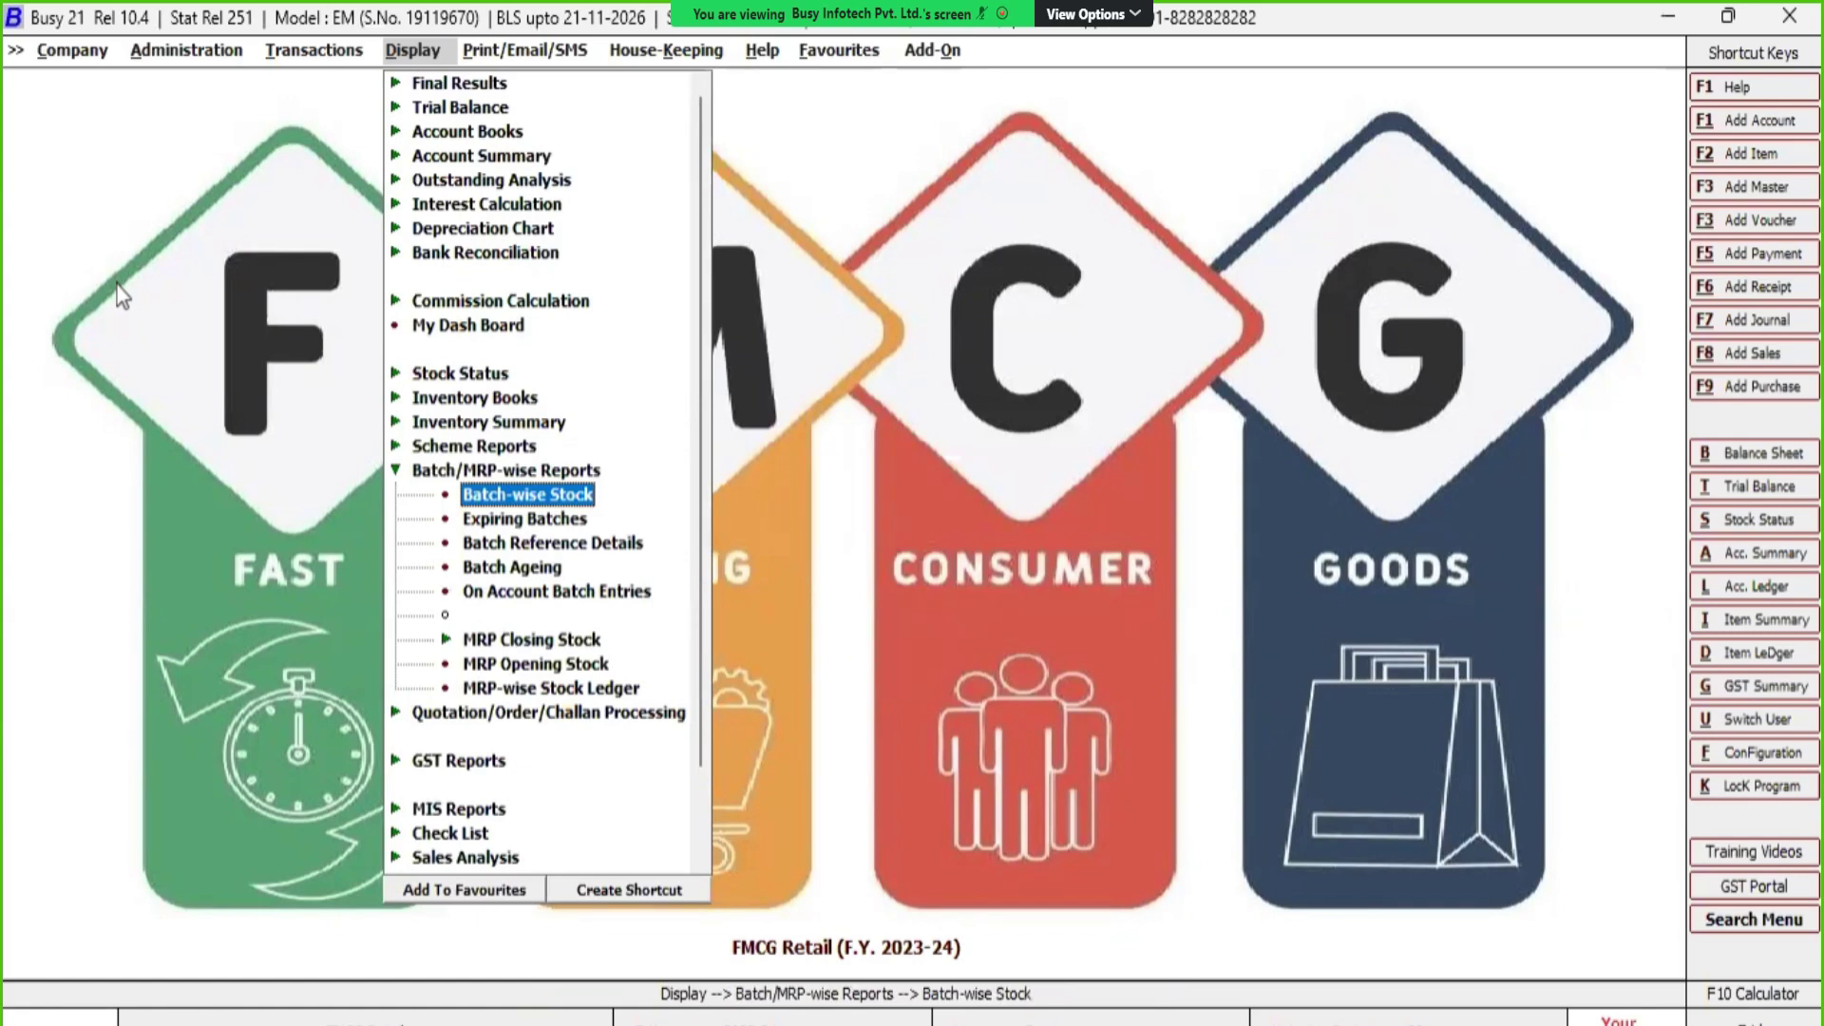
key(Return)
key(Right)
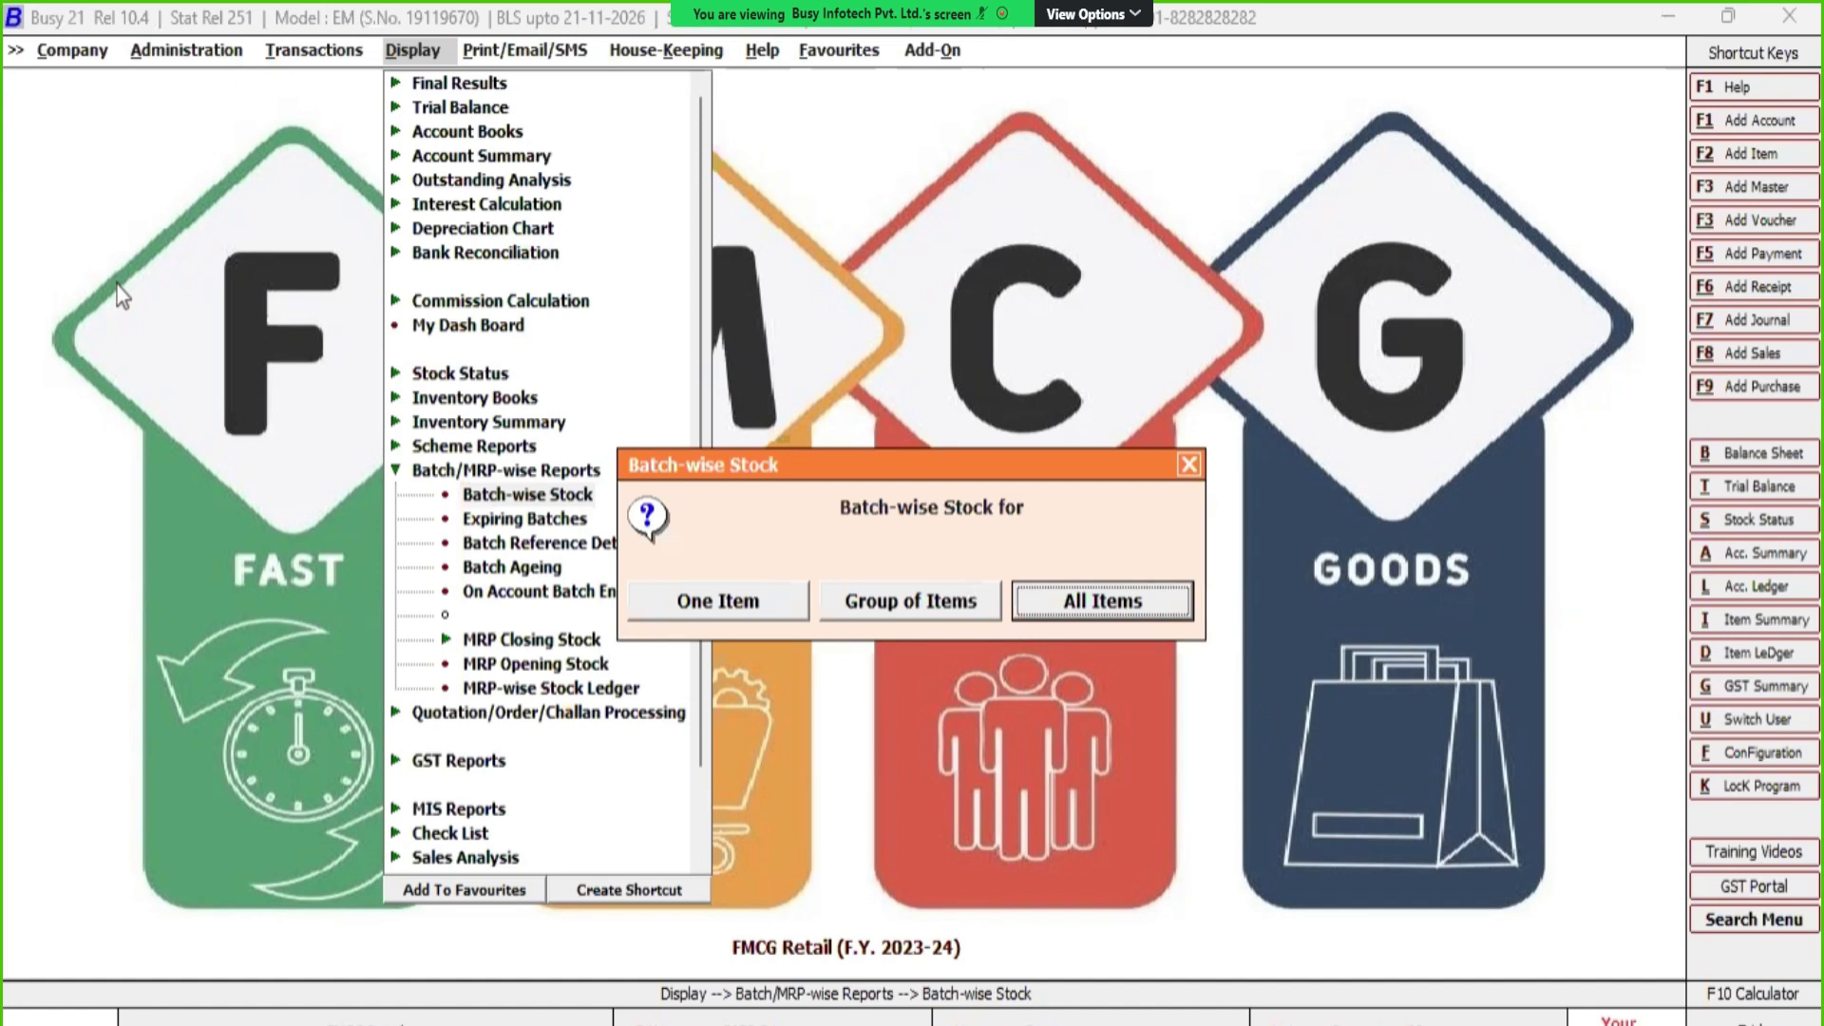
key(Return)
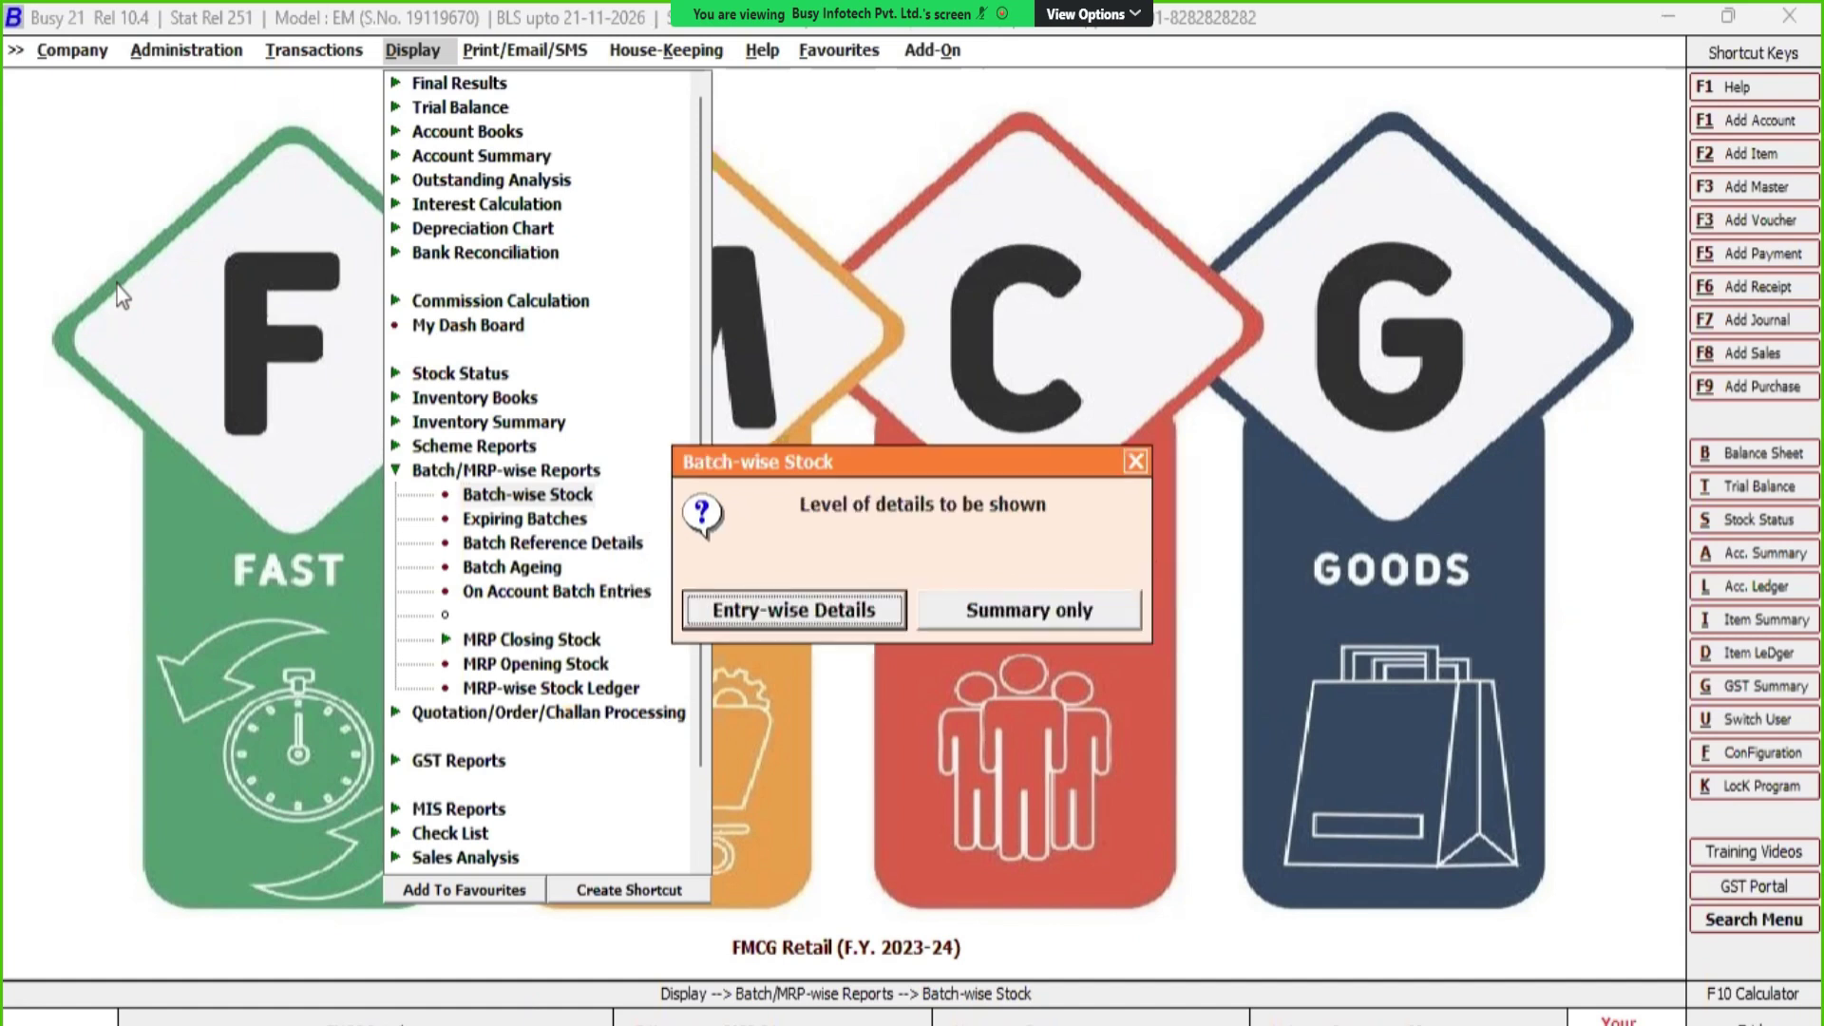
key(Escape)
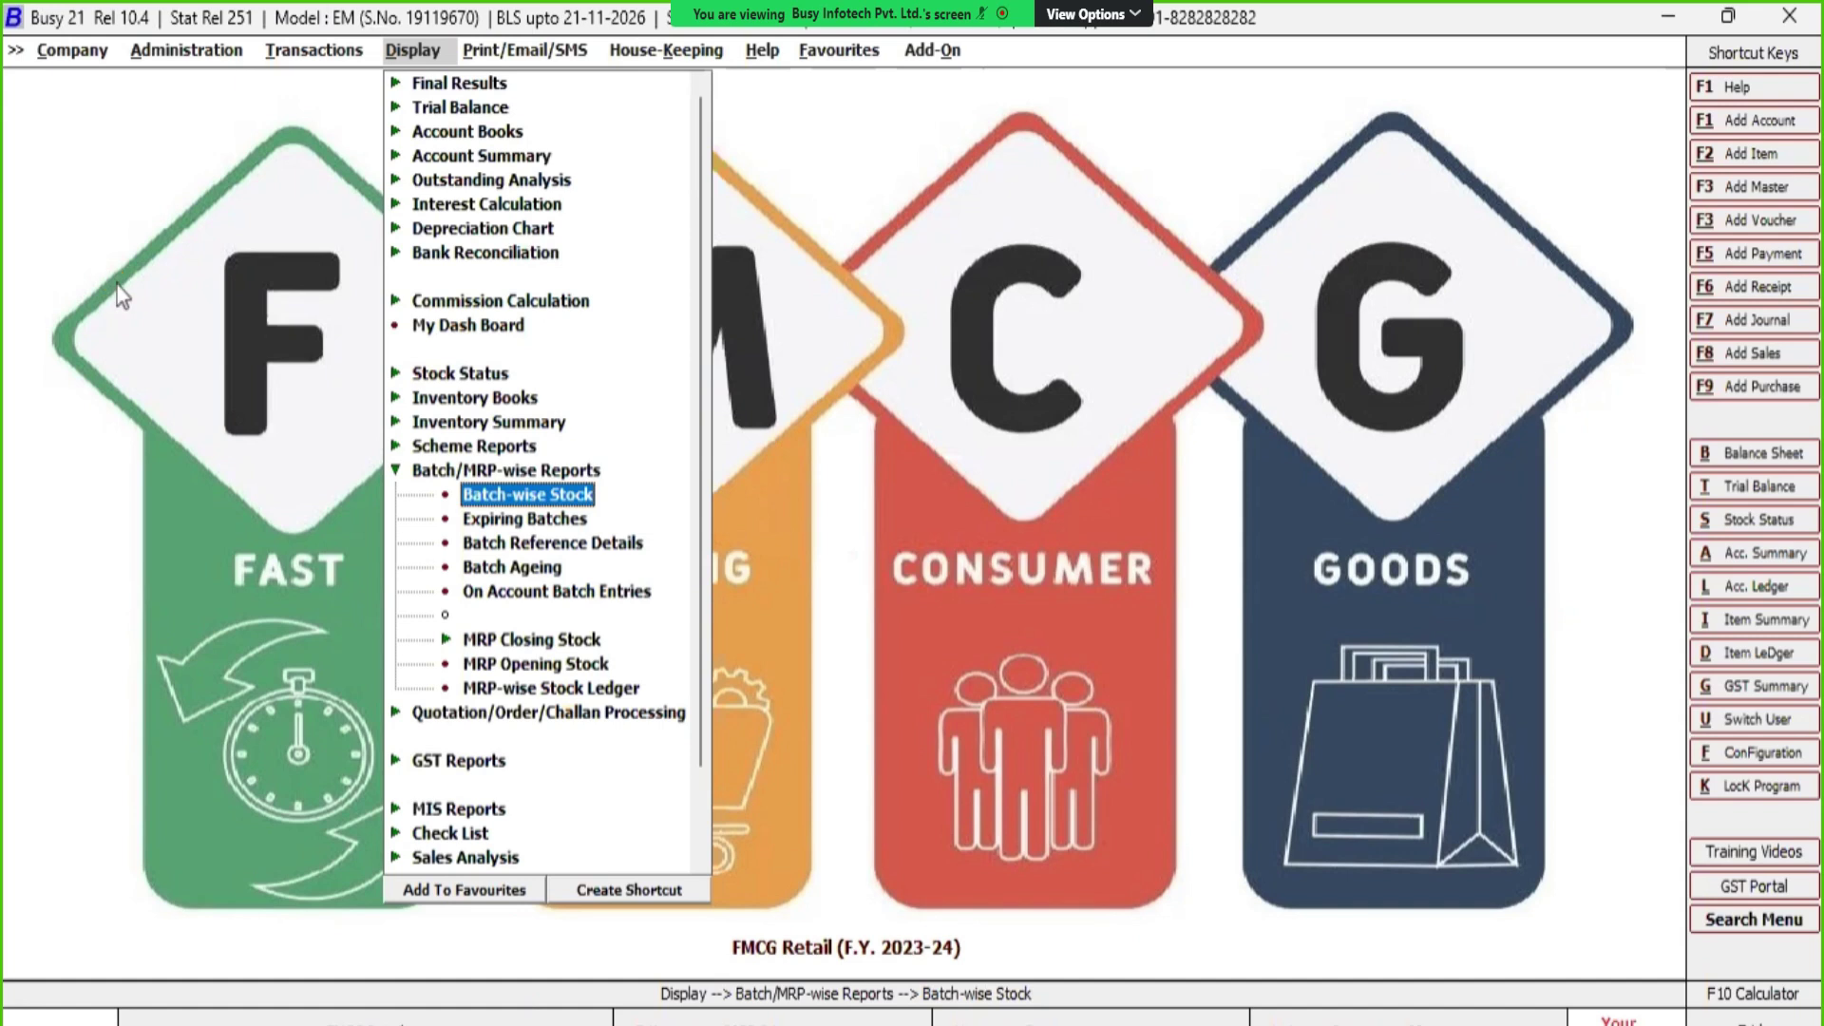
key(Return)
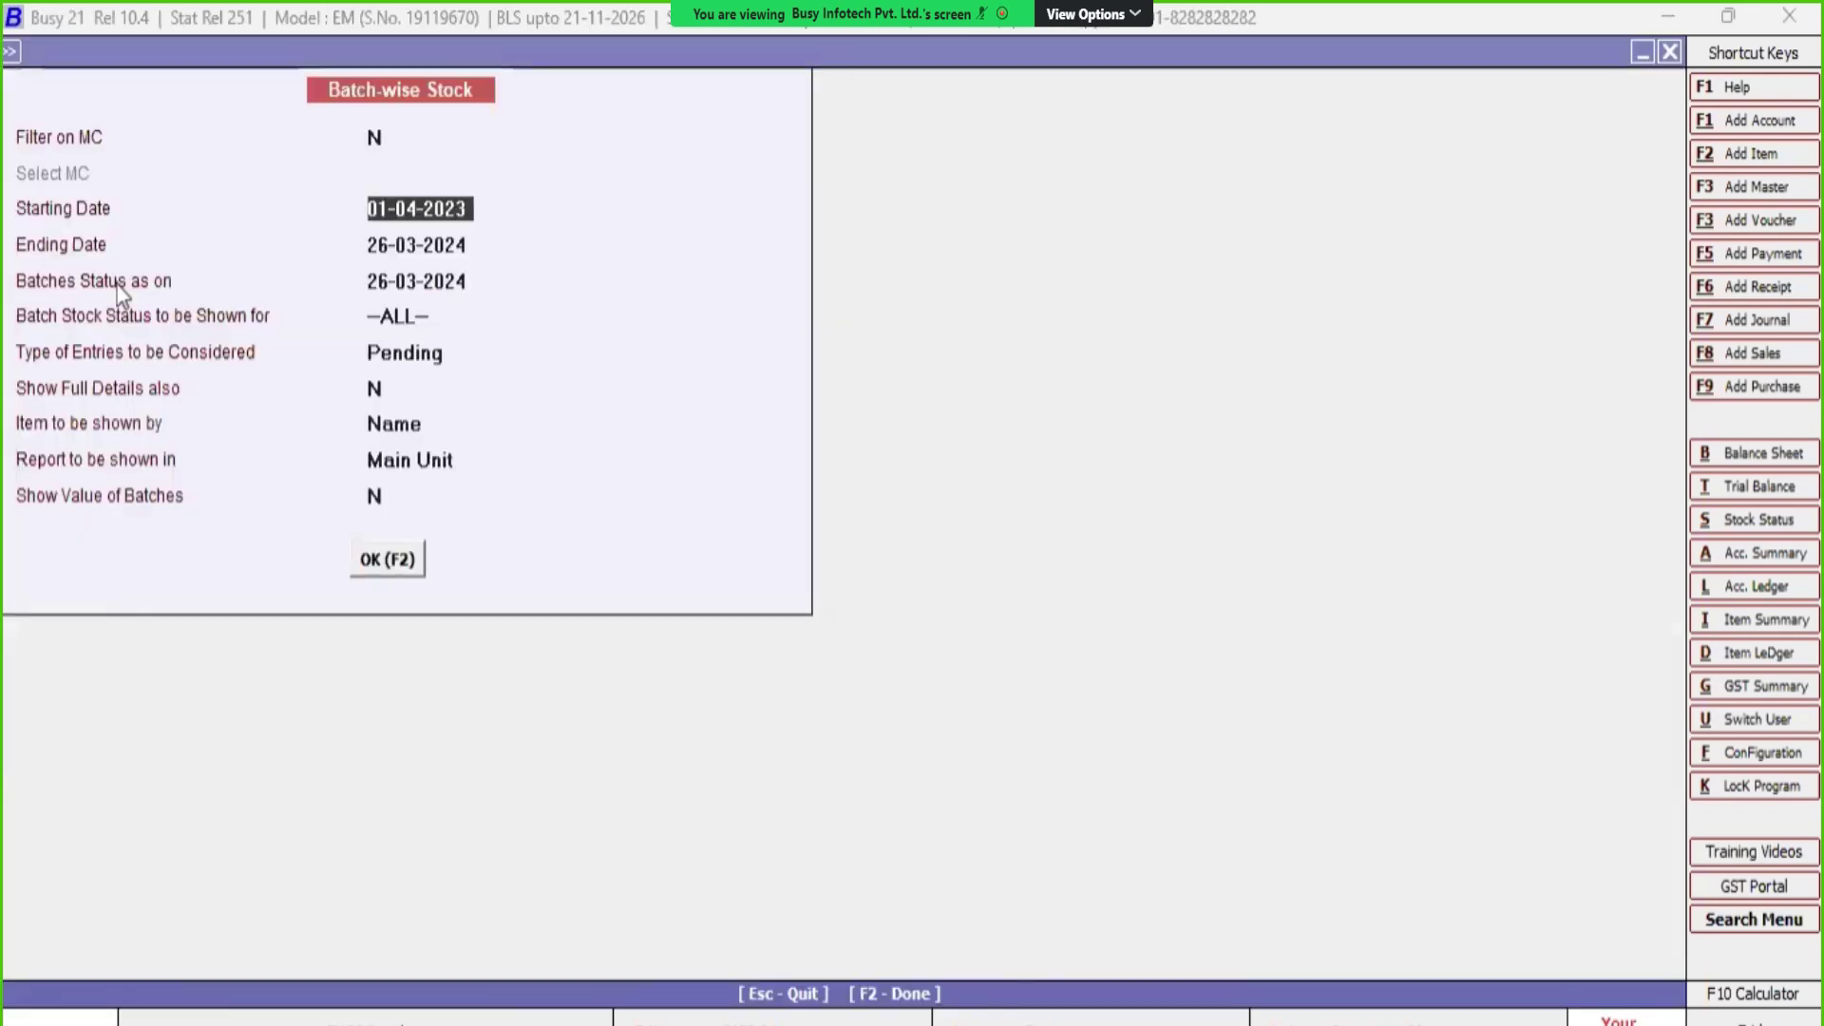
click(116, 283)
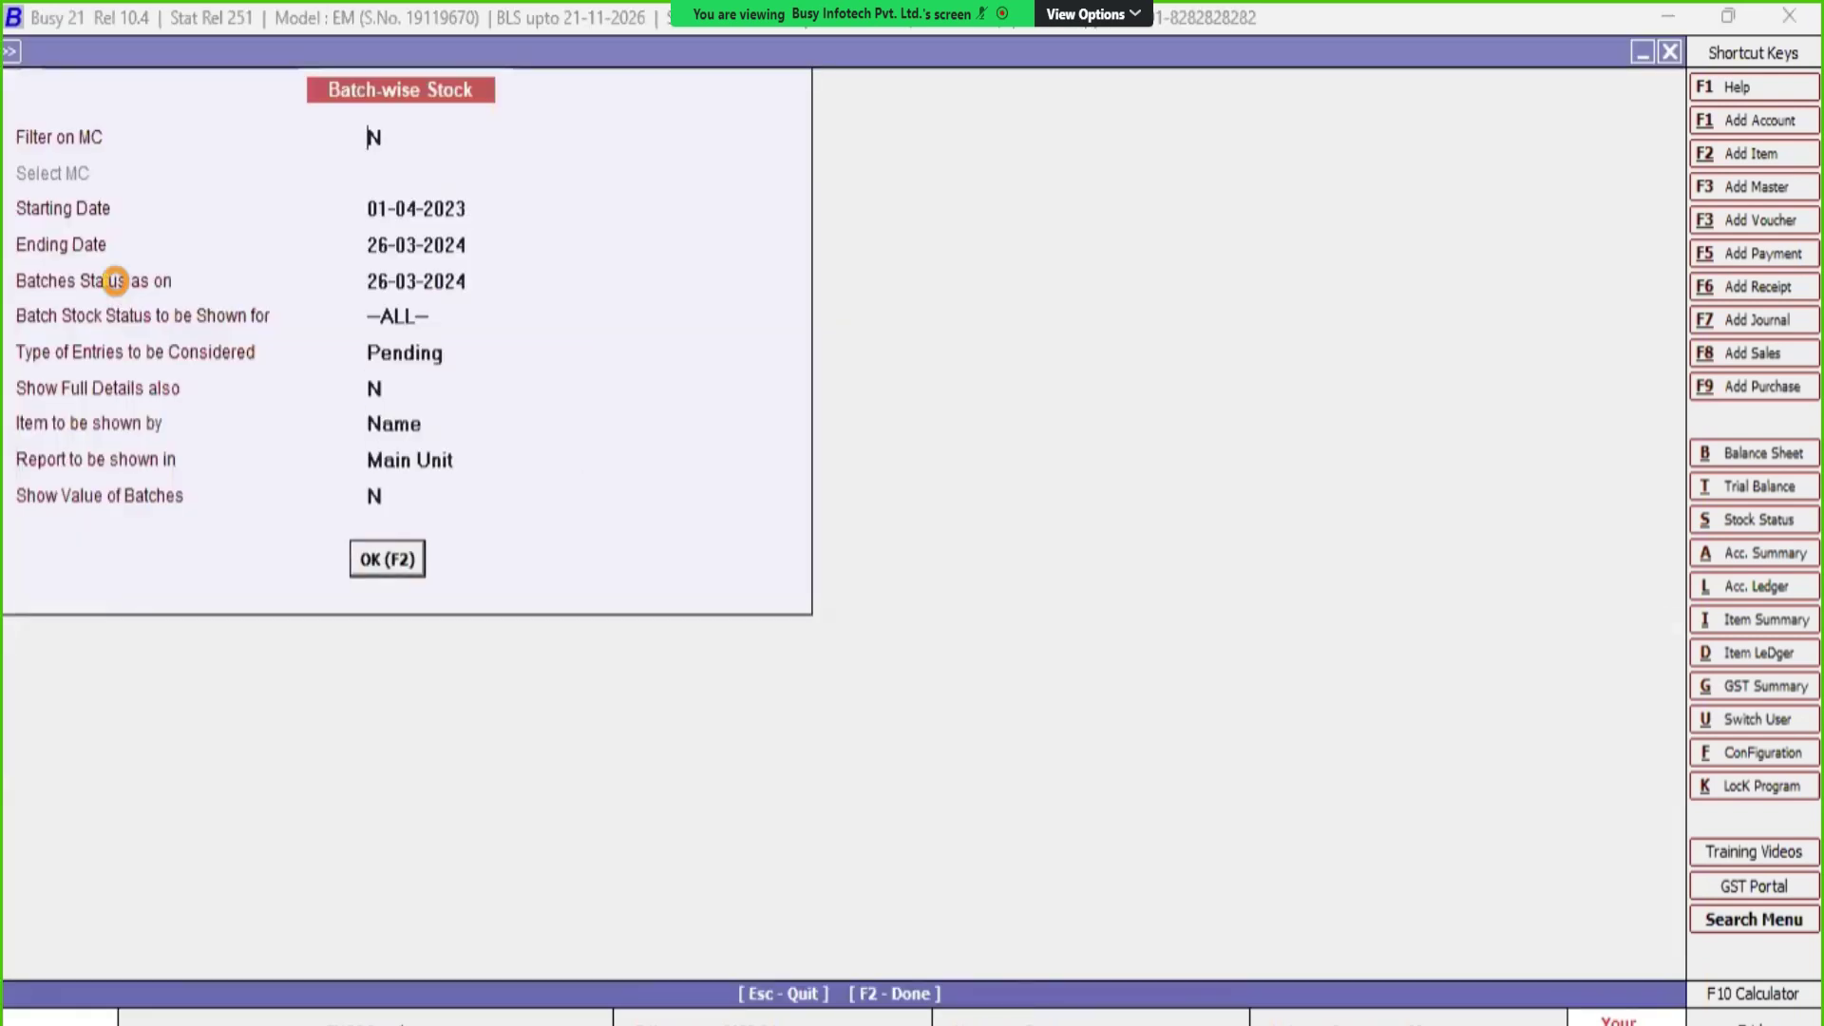
key(F2)
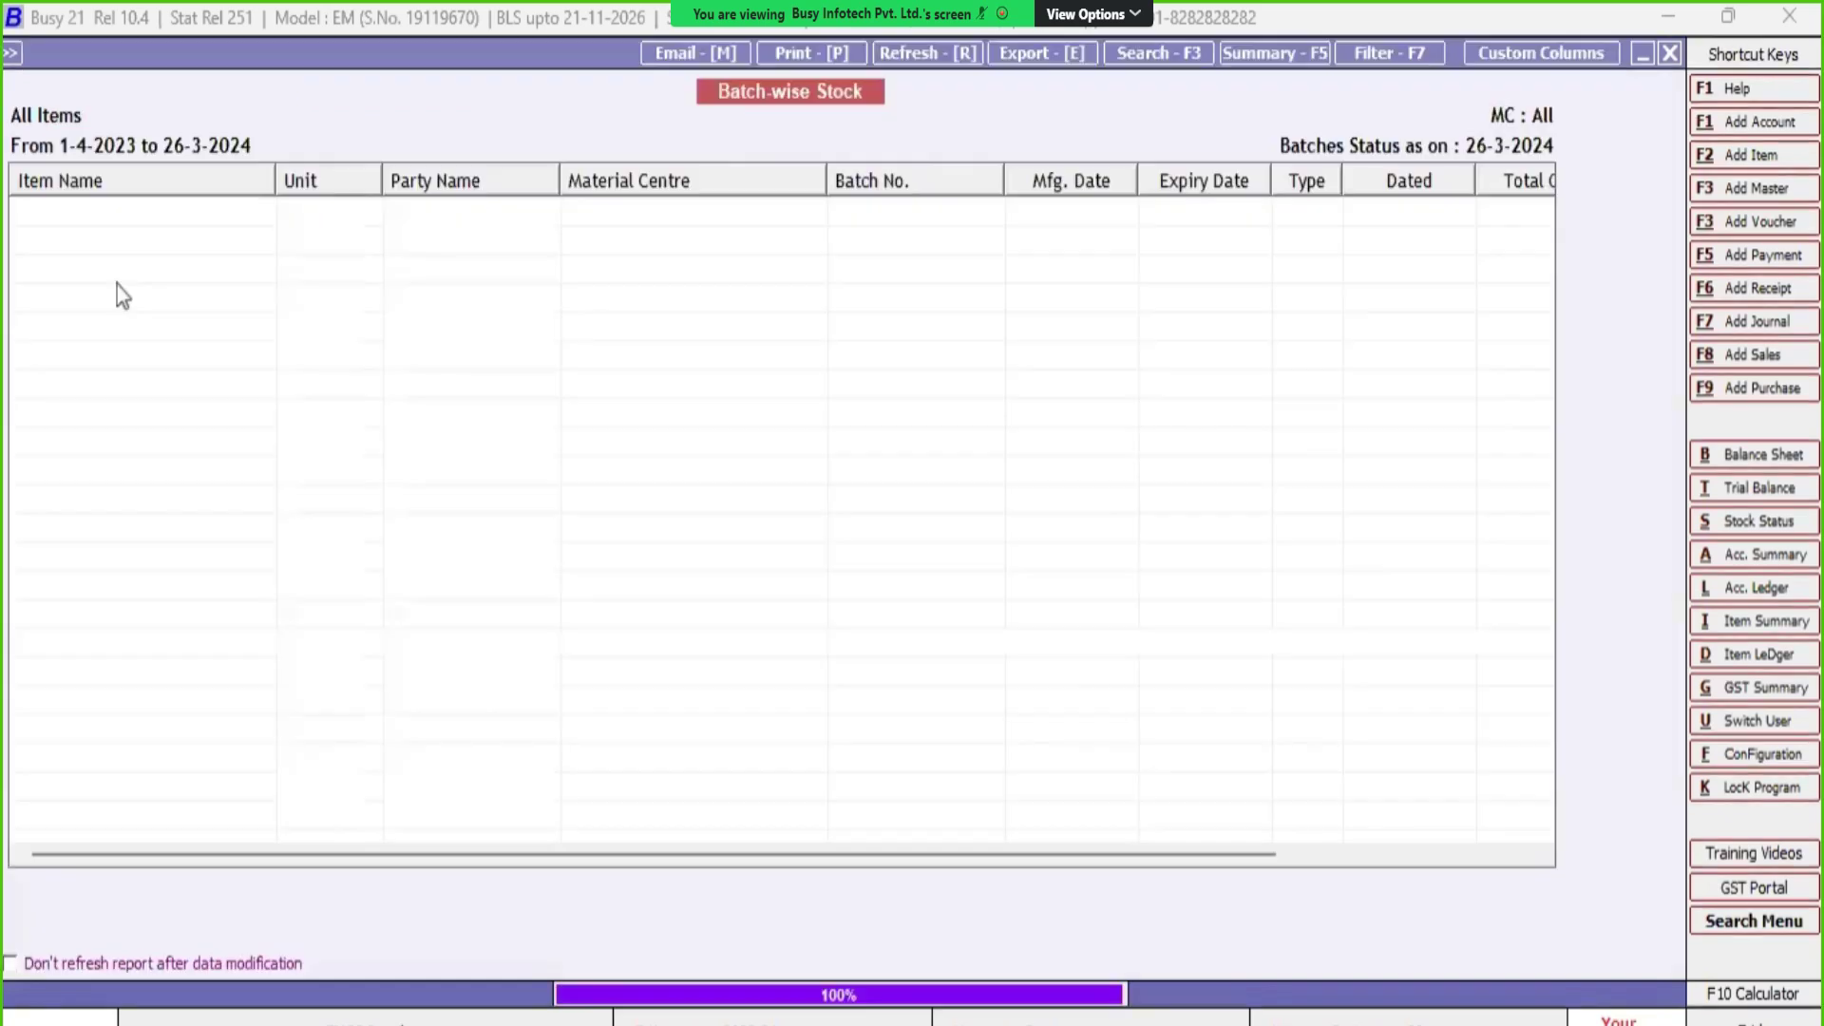
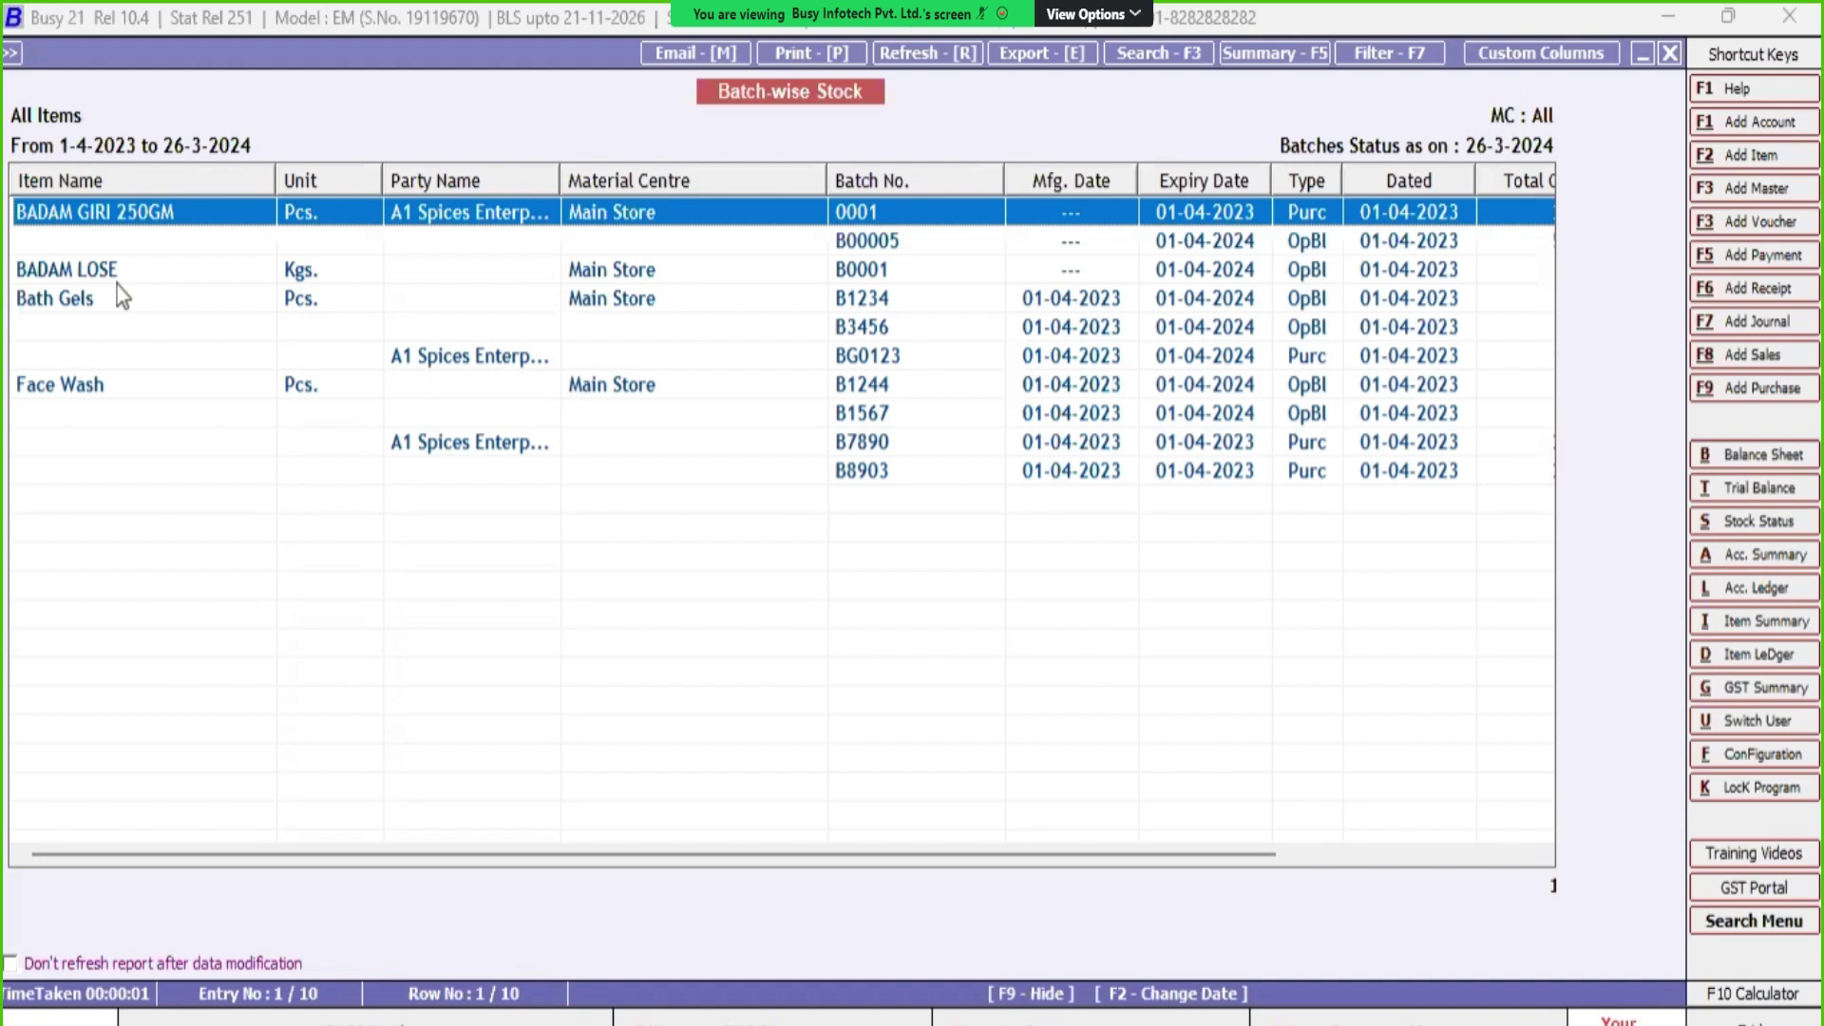
Step: Open batch 0001 of BADAM GIRI 250GM and drill into the purchase voucher behind it
key(Return)
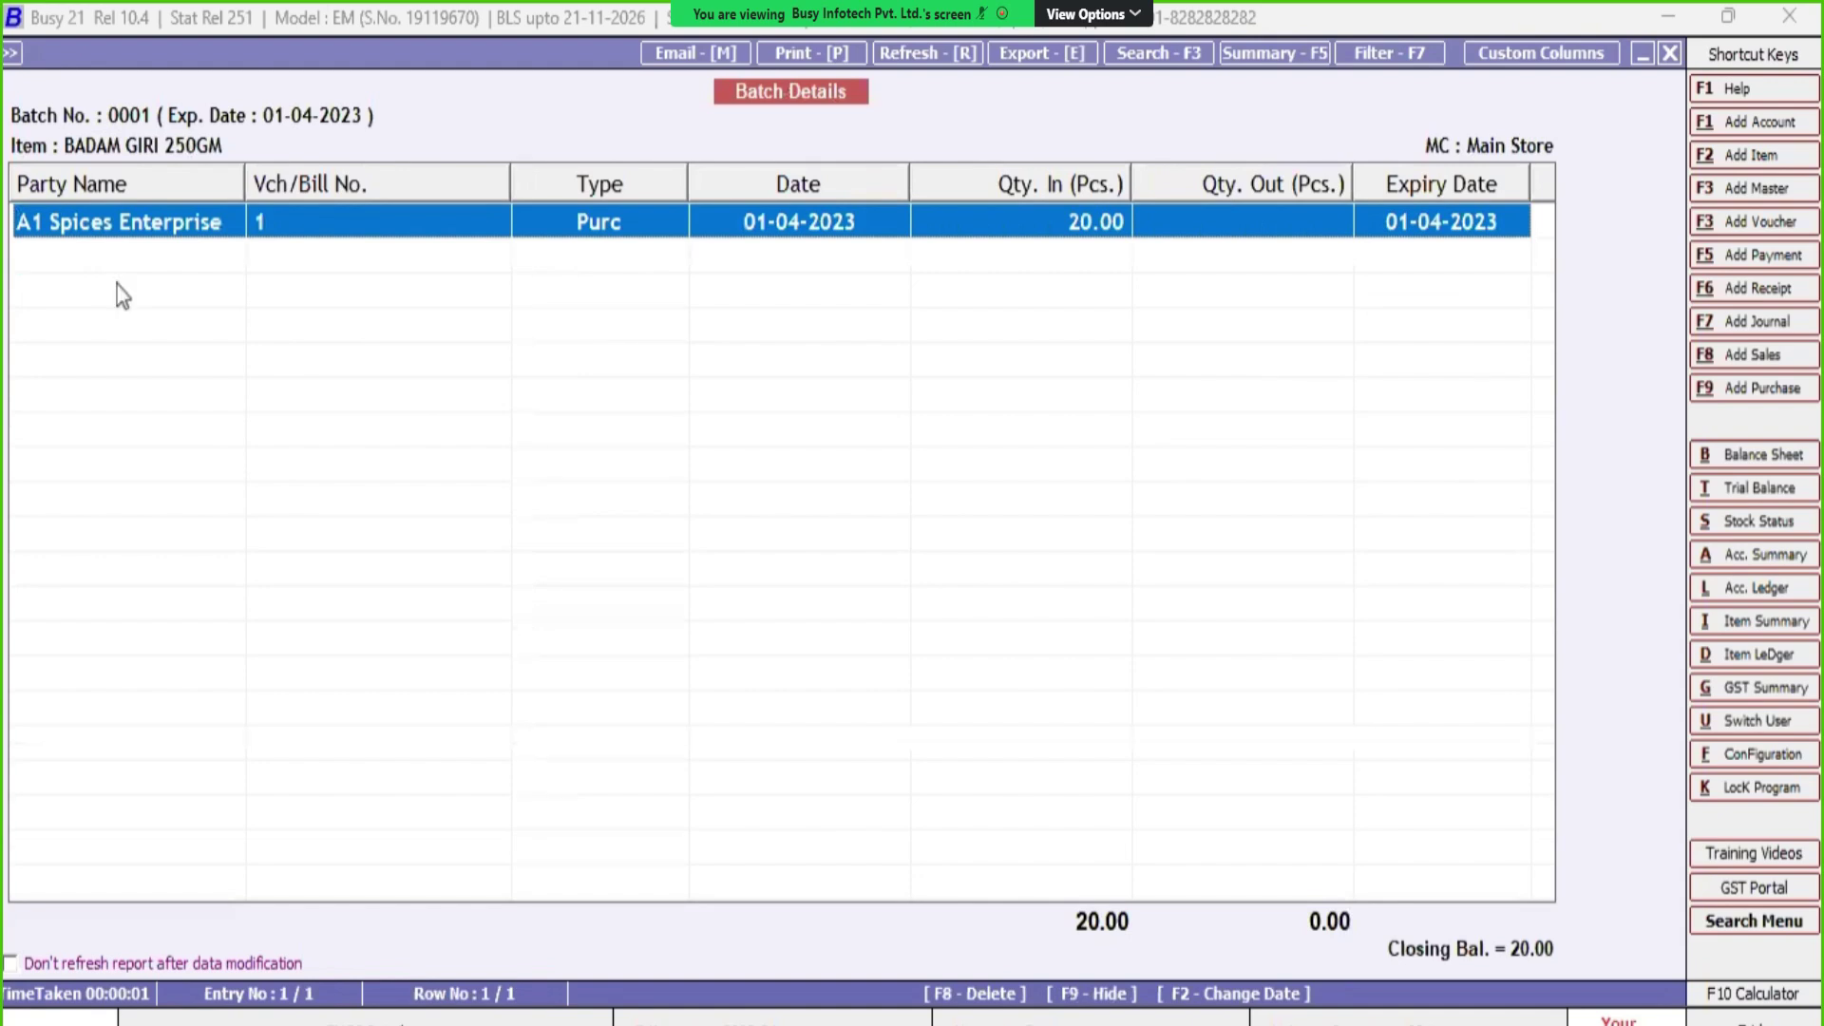
key(Return)
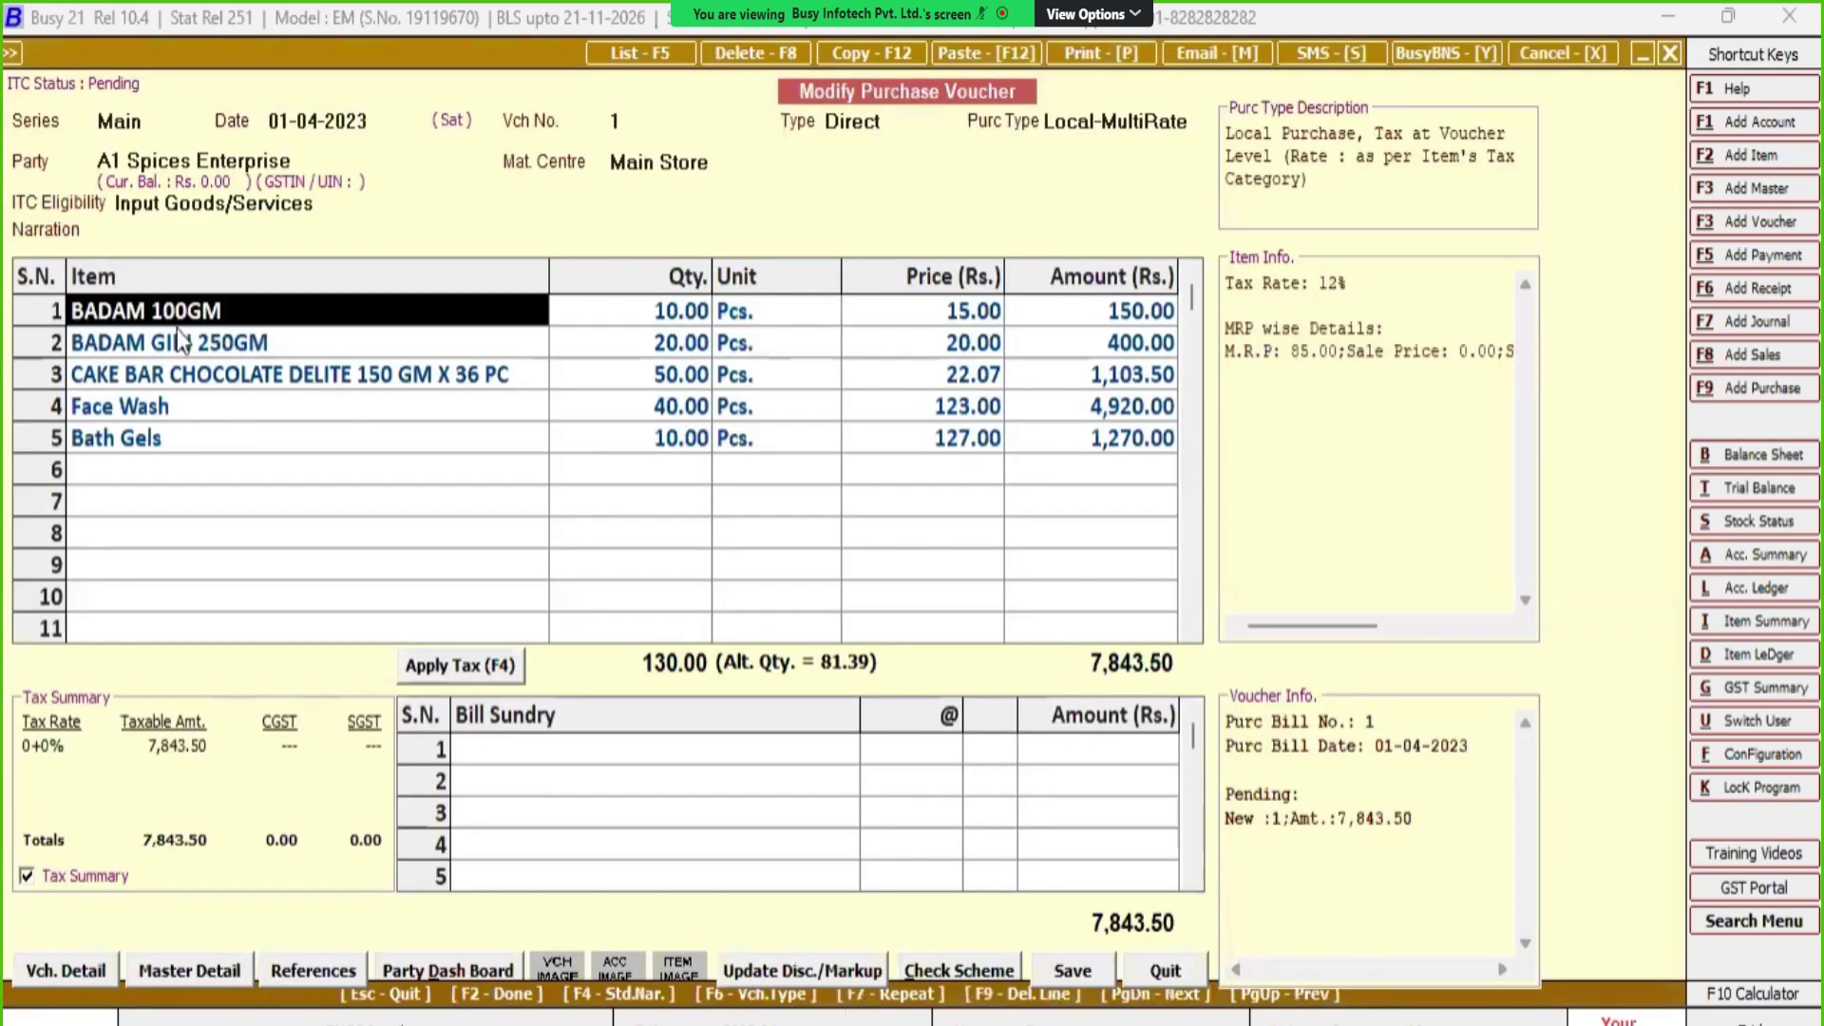
Step: Review BADAM 100GM's MRP details and item master in row 1 without changes
key(Return)
key(Return)
key(shift+Tab)
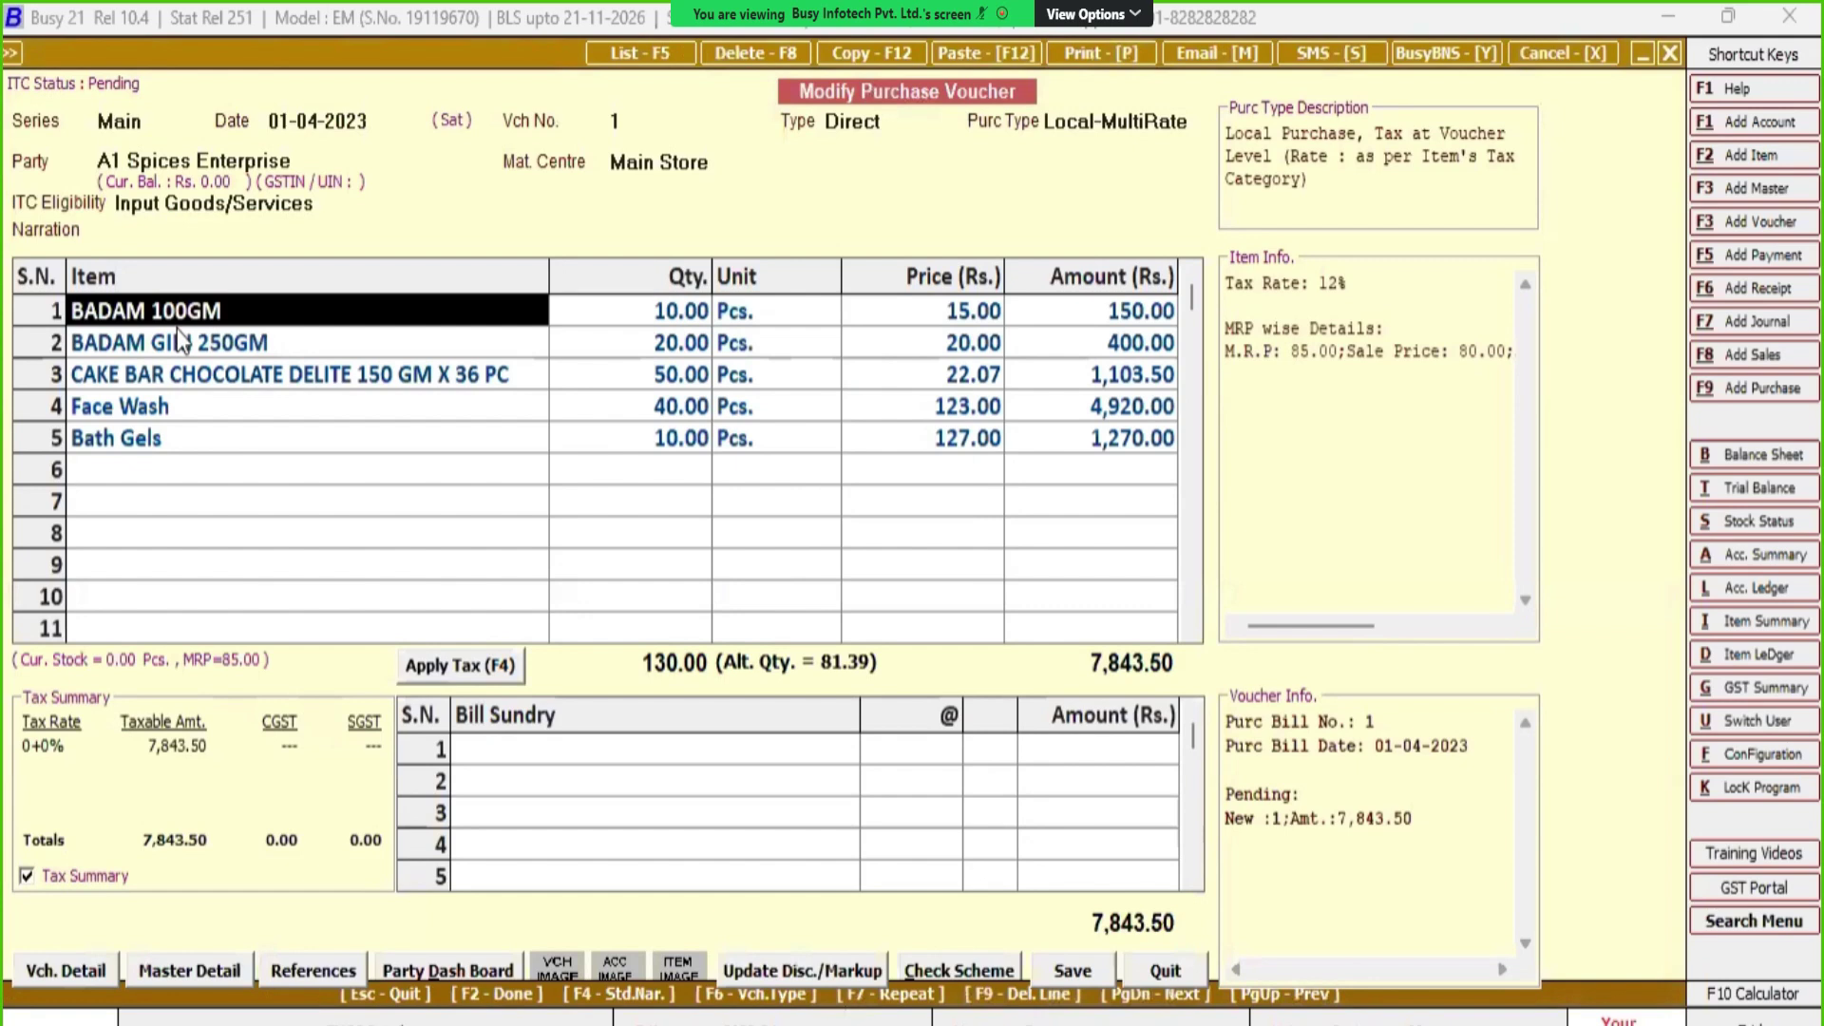
key(Return)
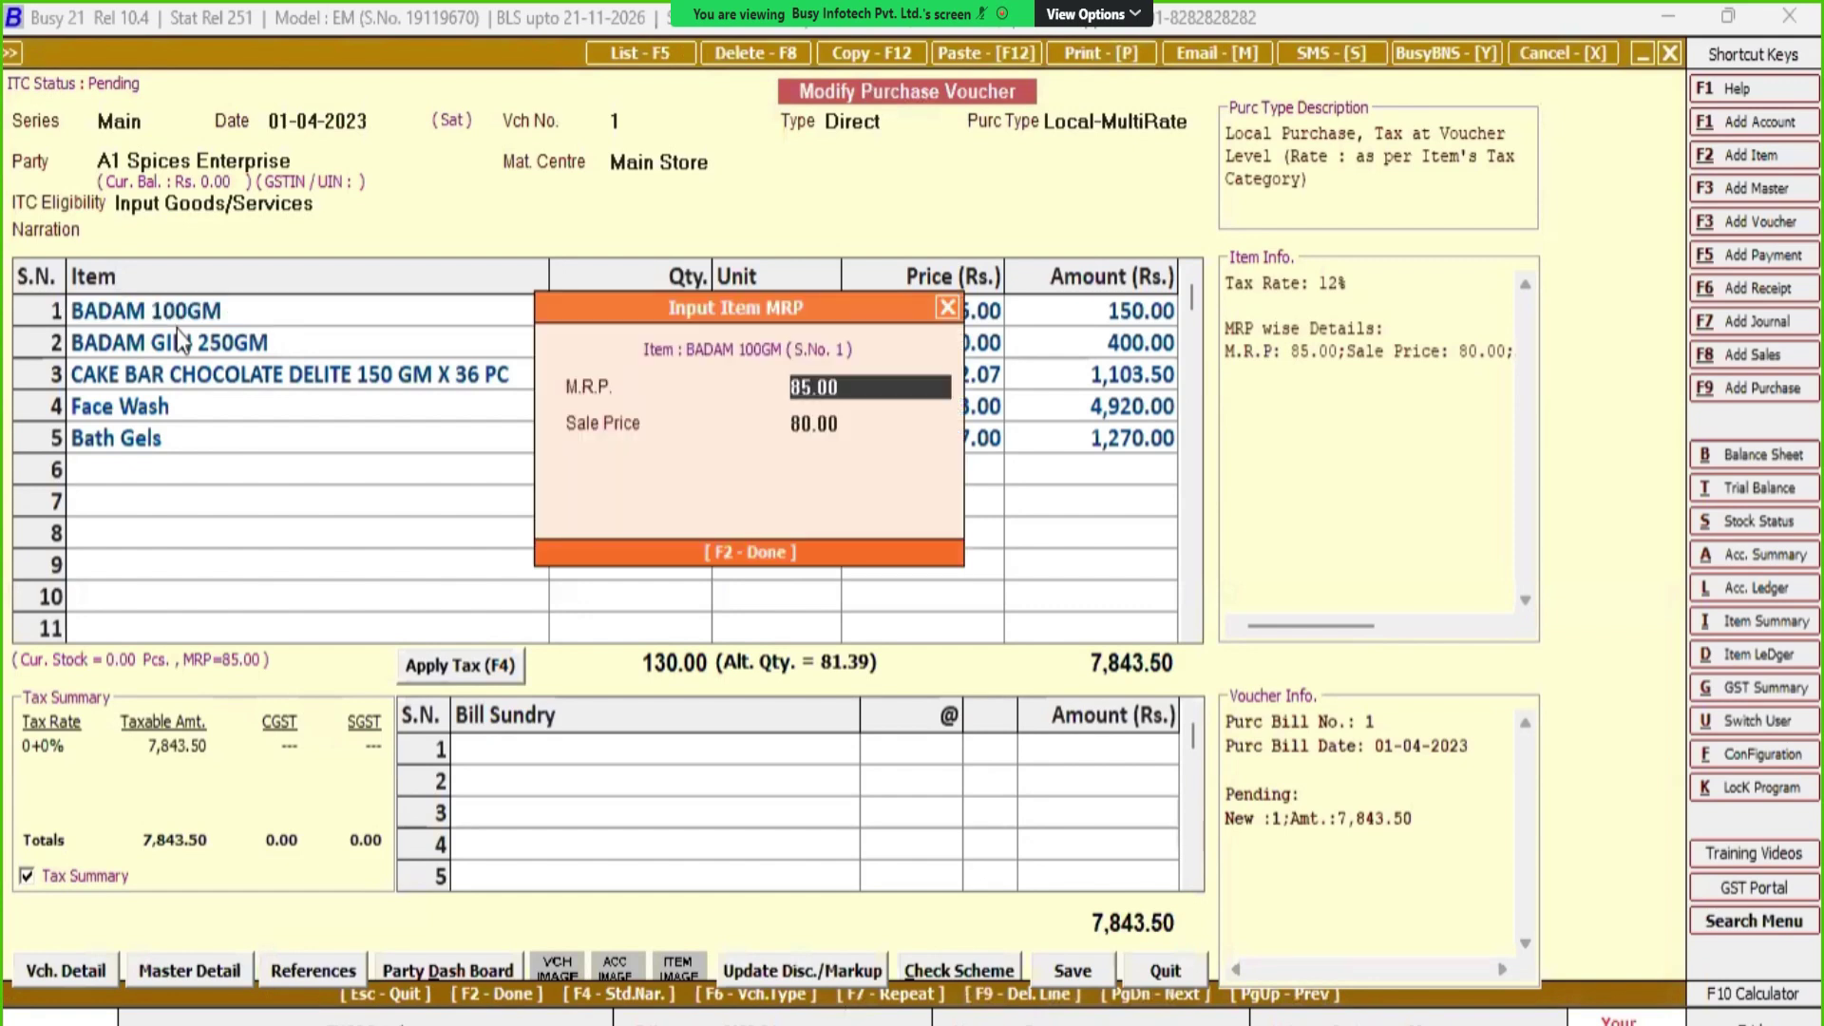
key(Return)
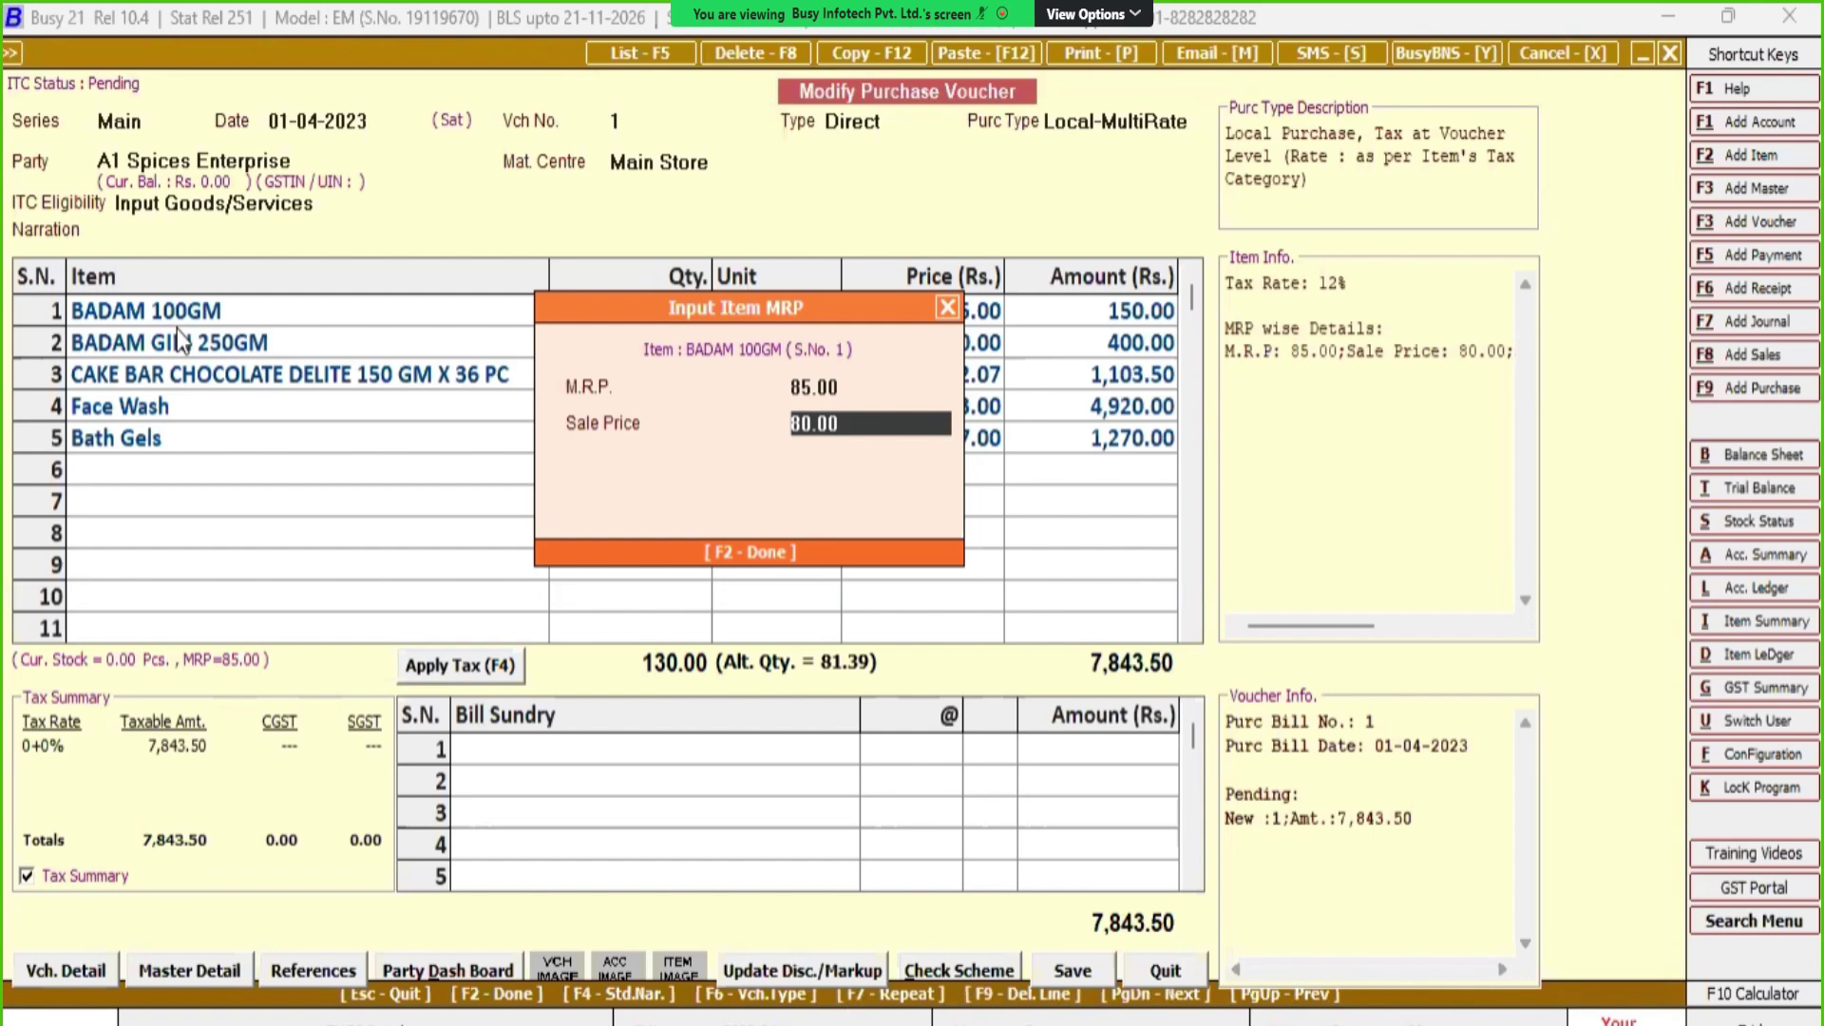
key(Return)
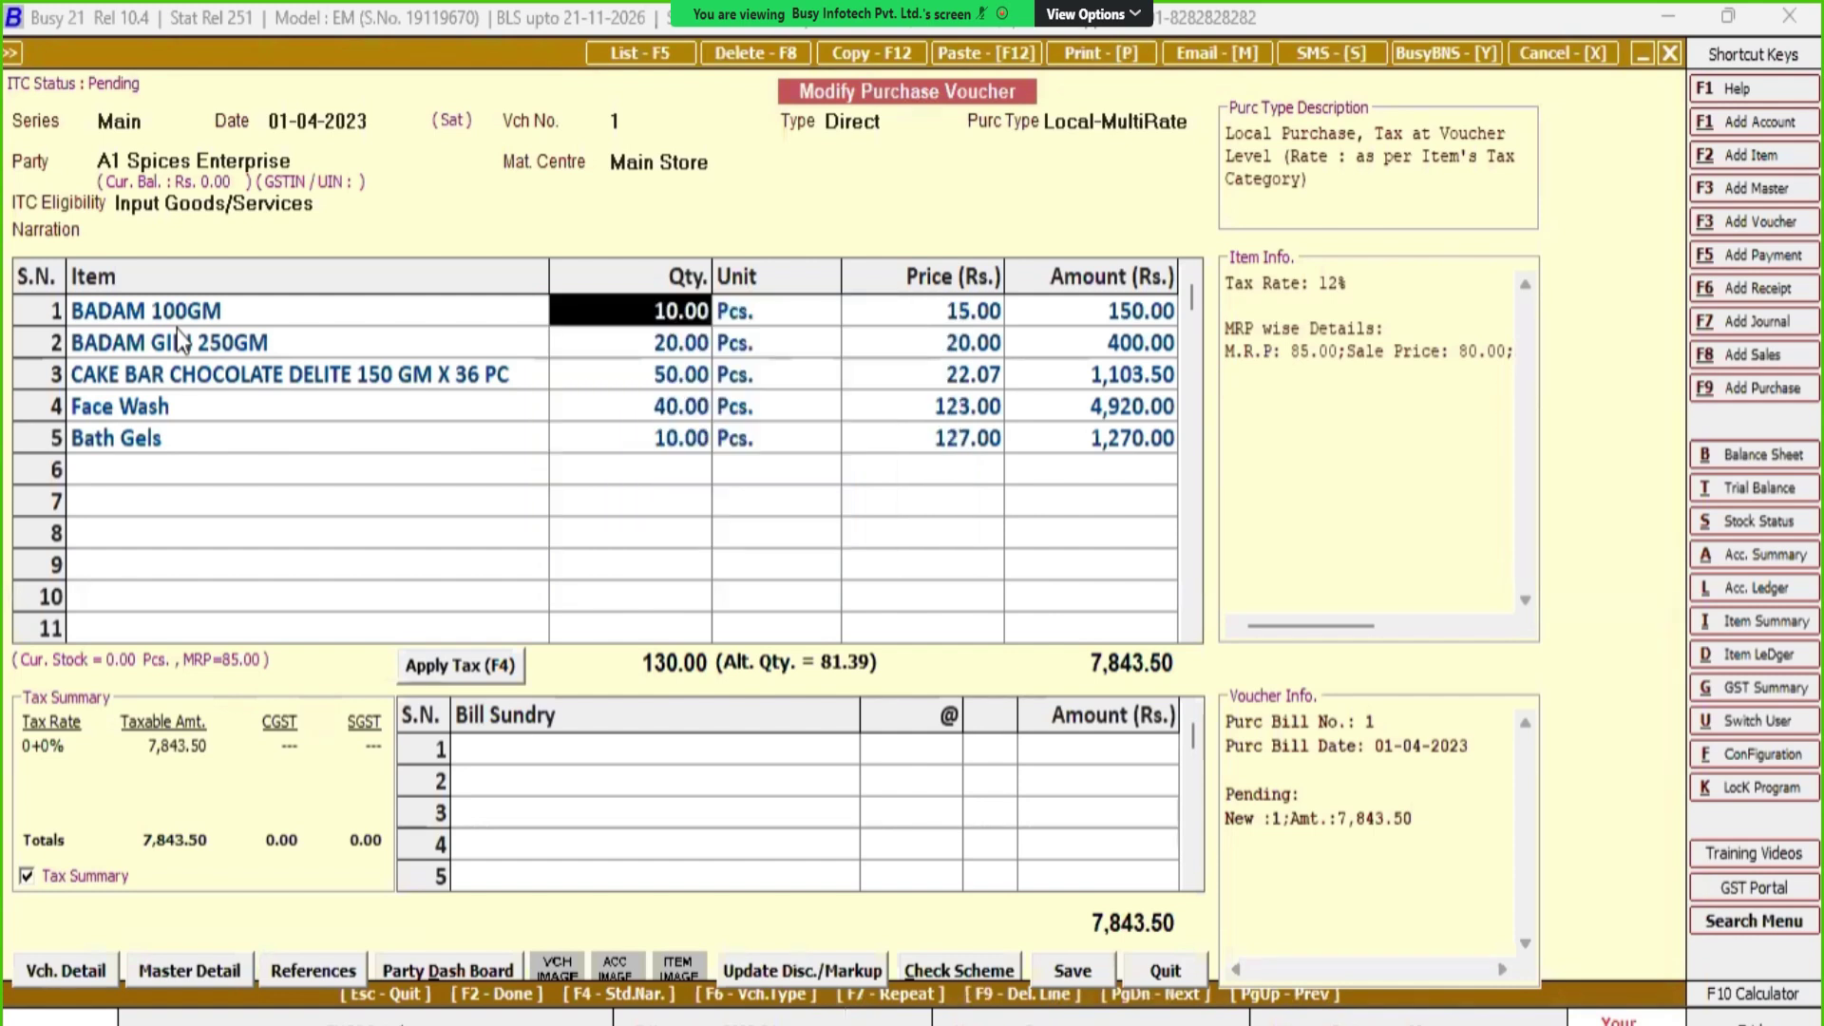
click(176, 323)
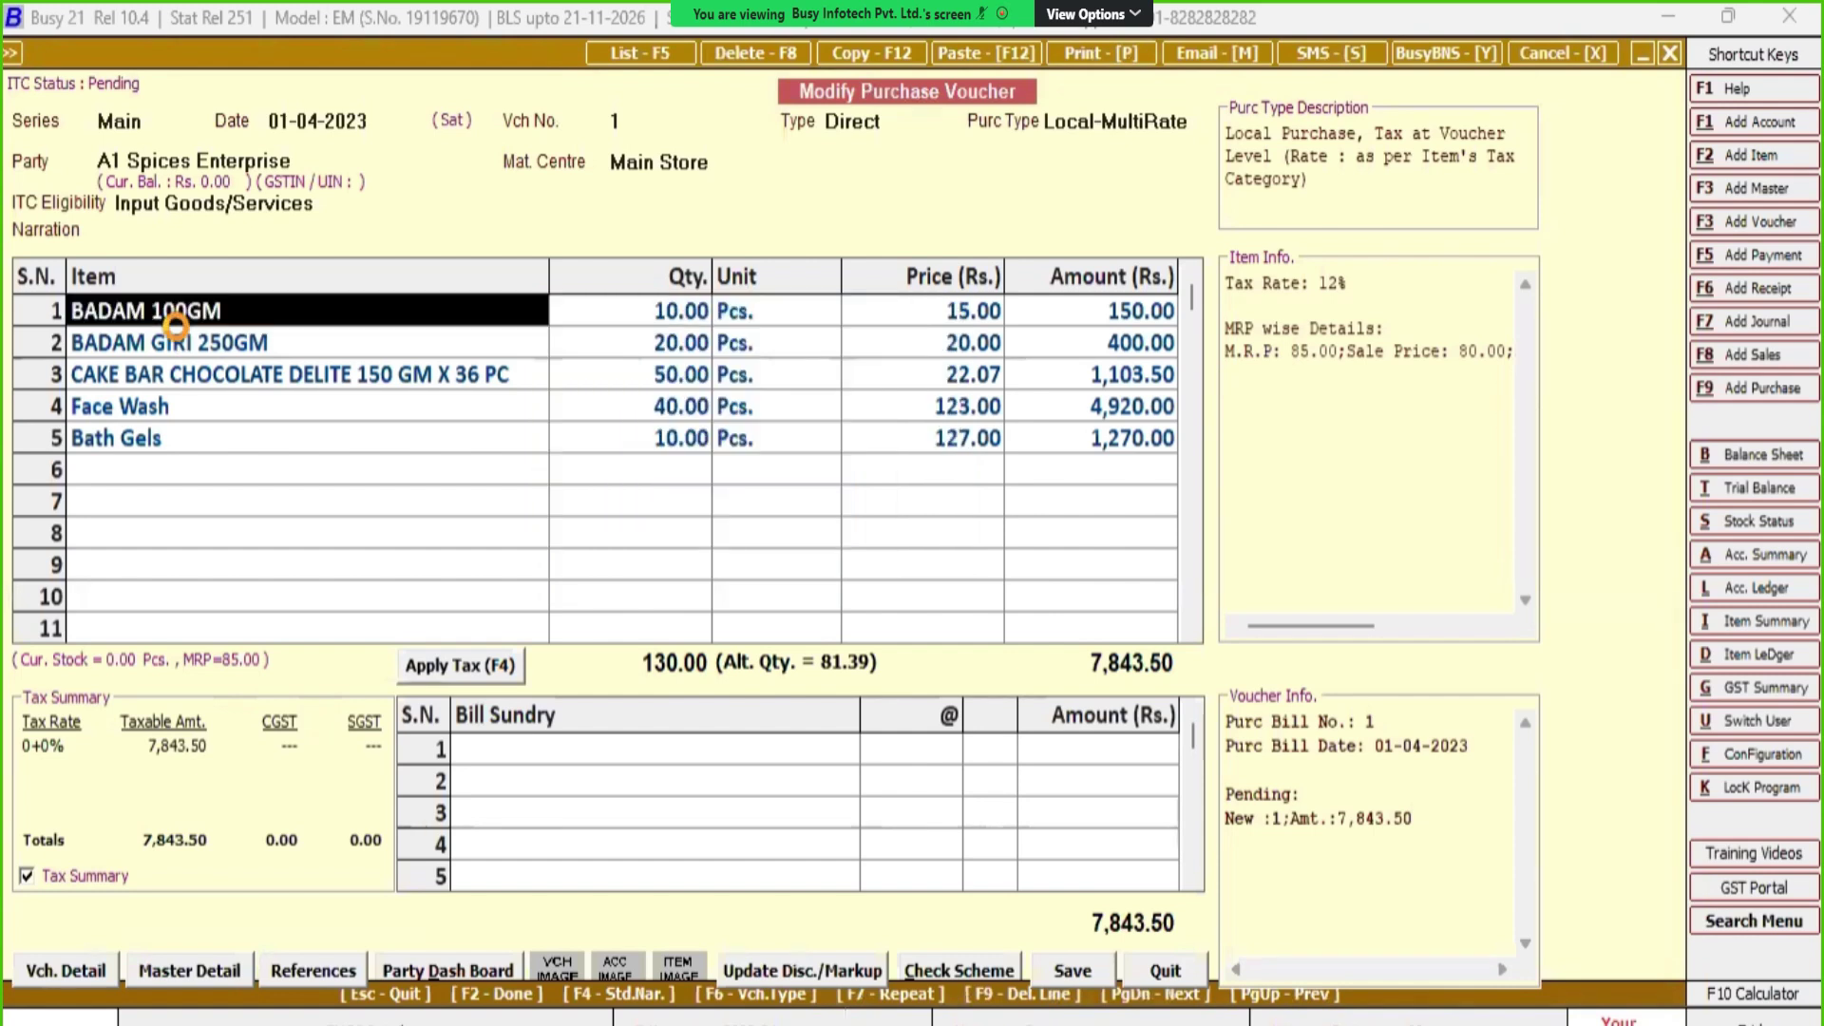
key(ctrl+Return)
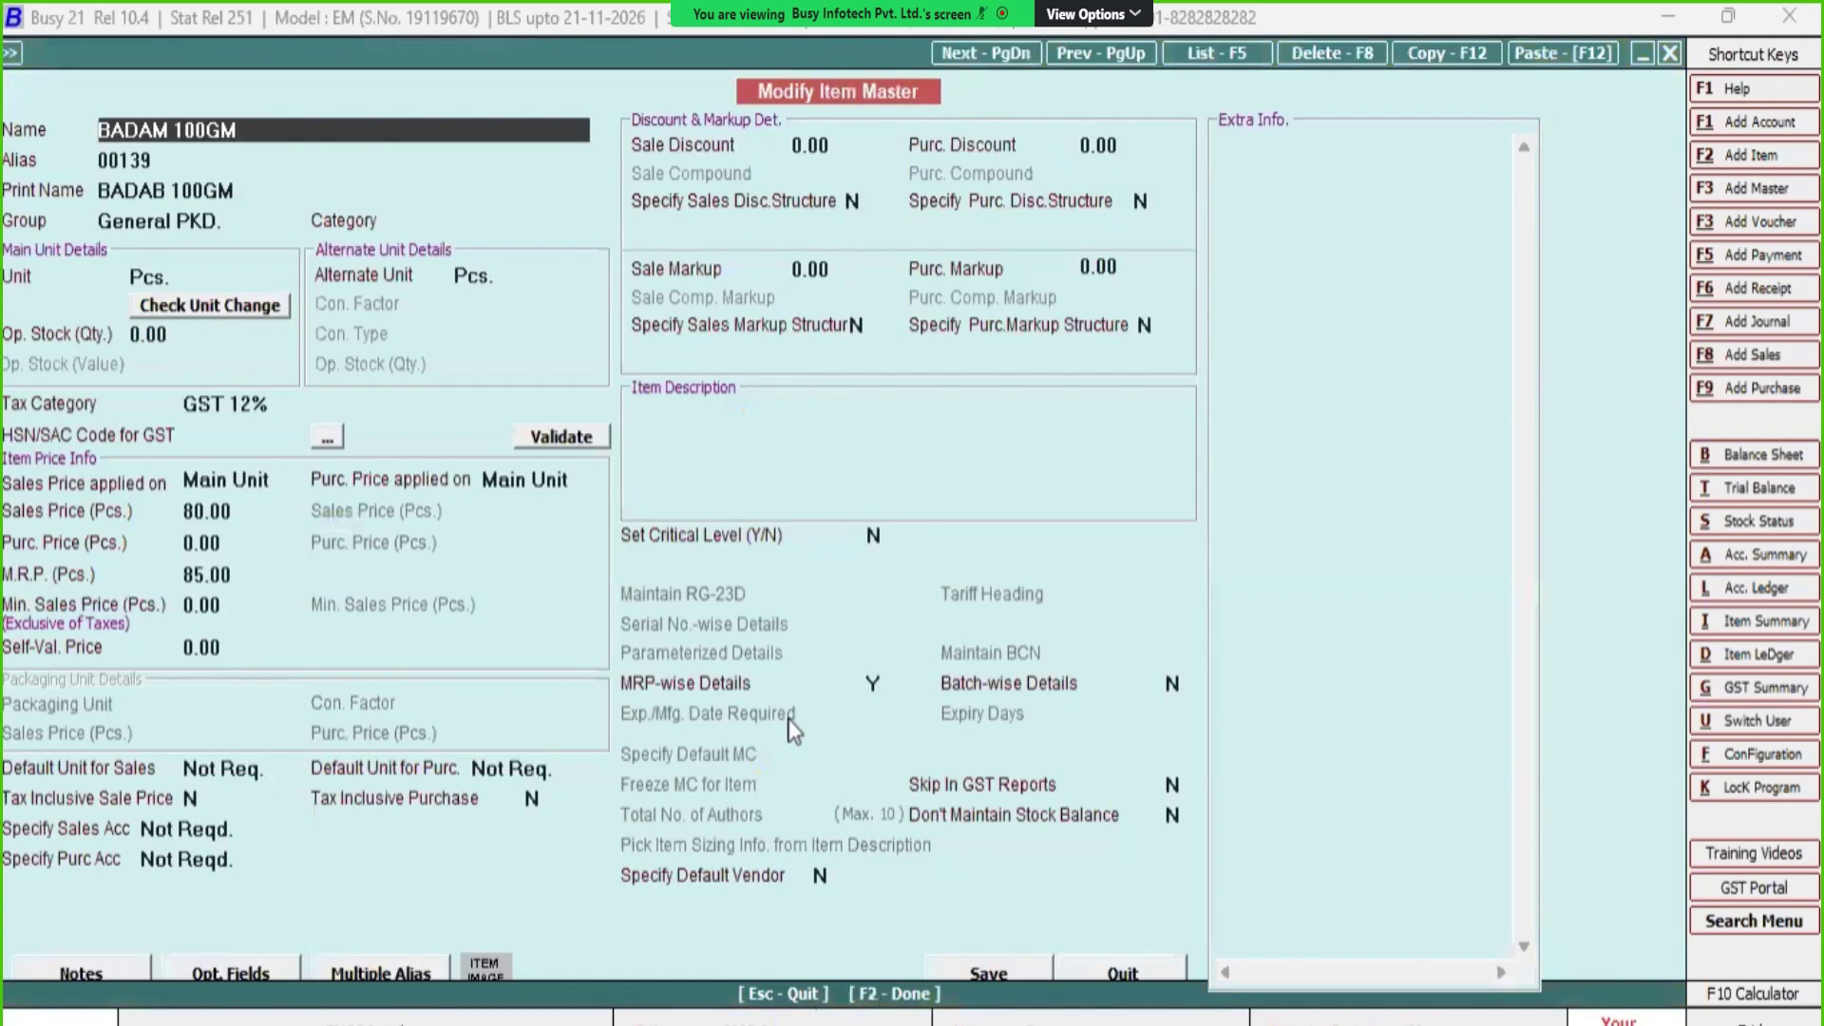
click(870, 686)
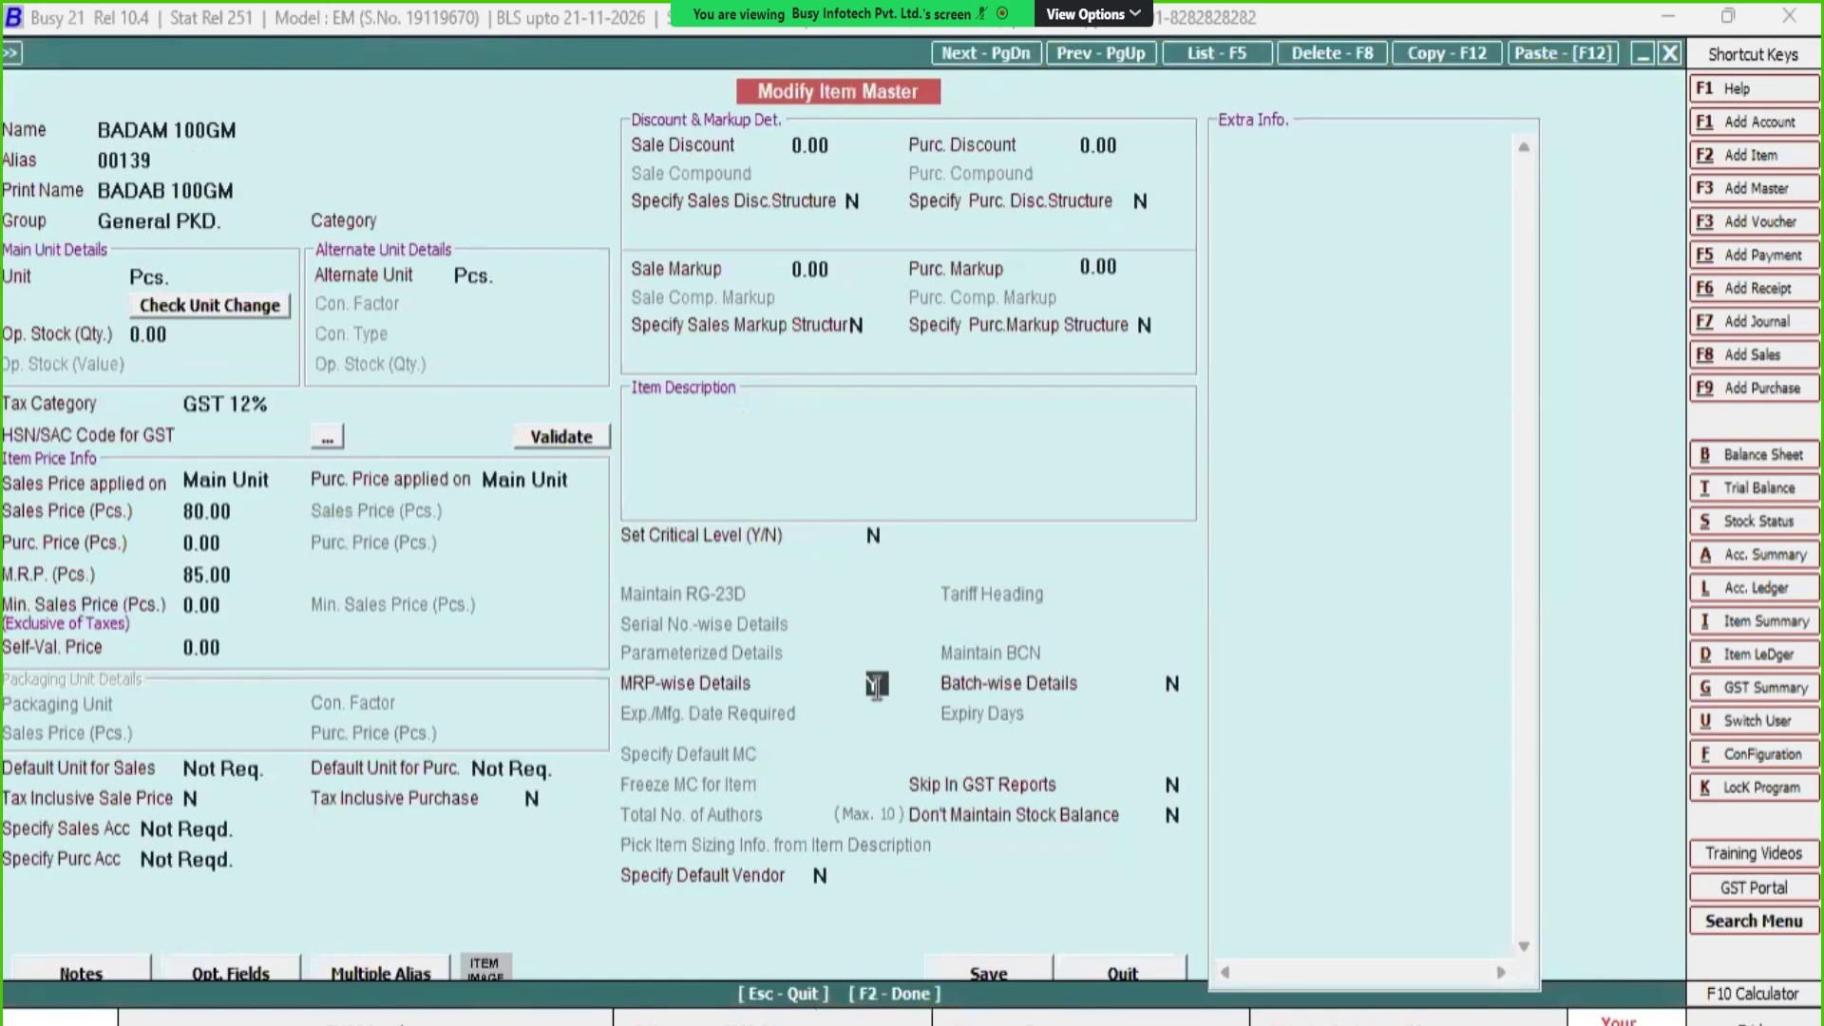
key(F2)
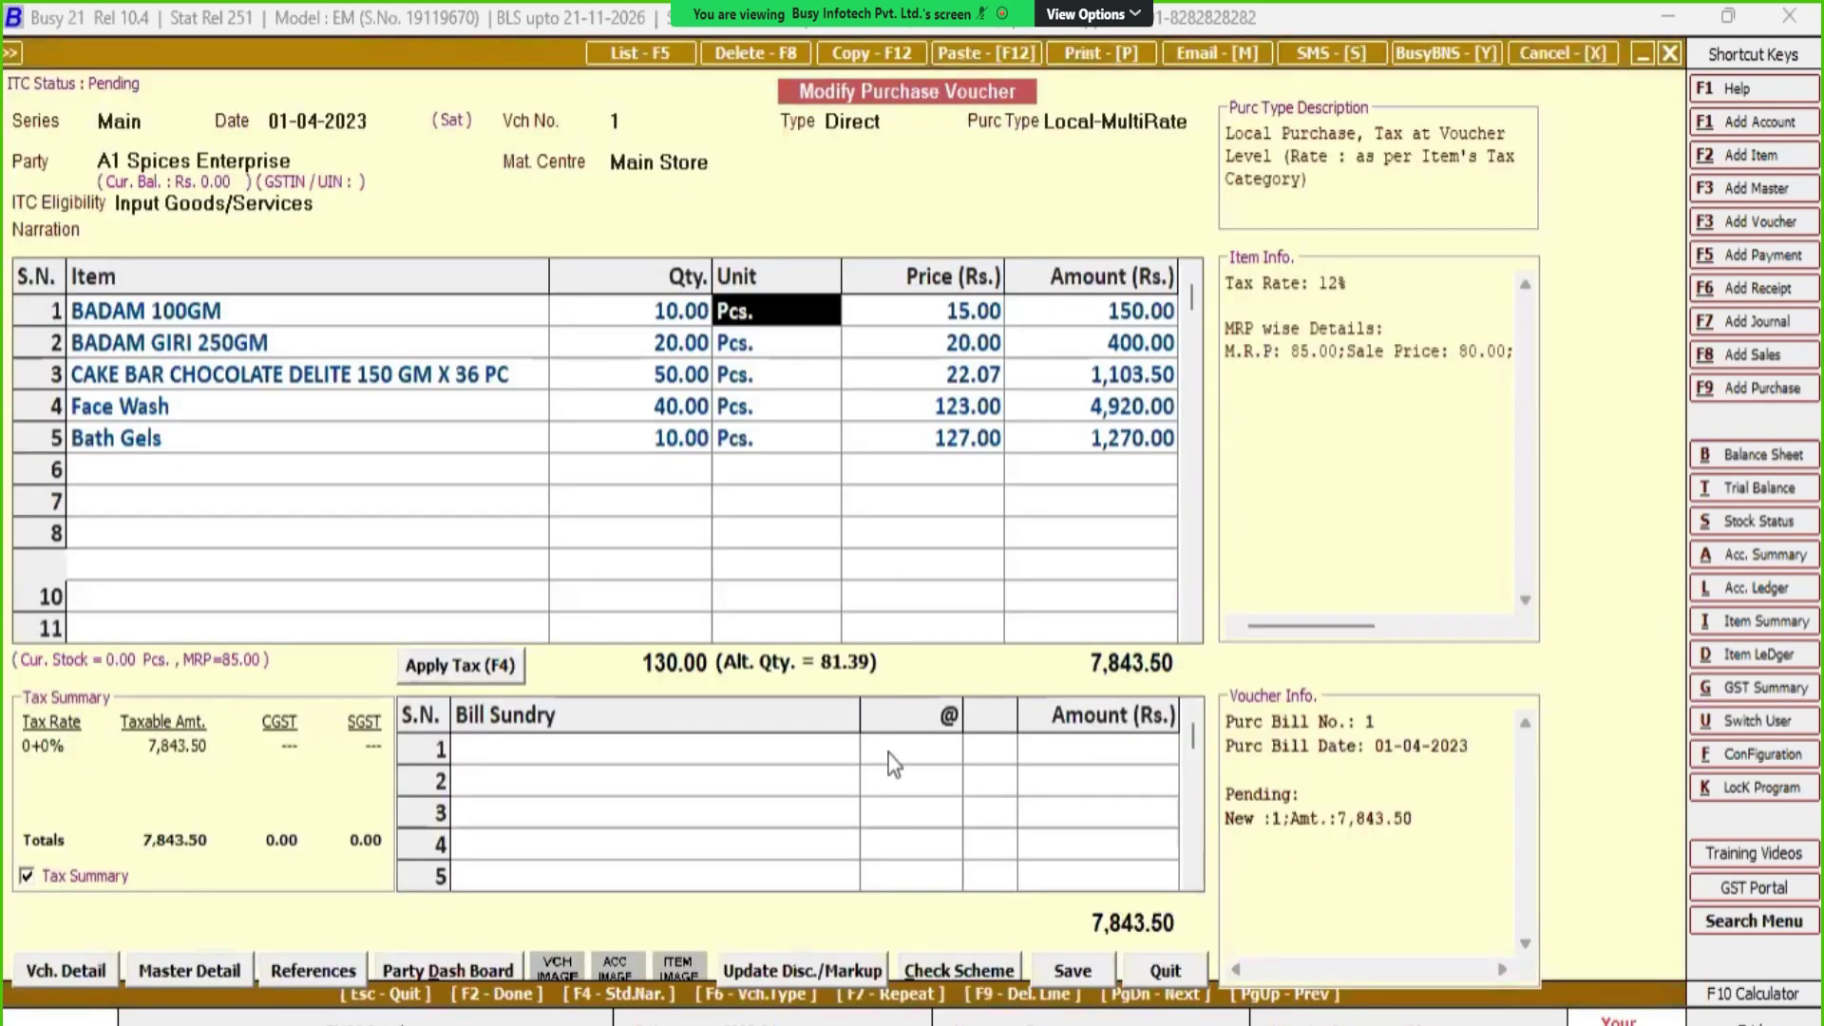
Step: Check BADAM GIRI 250GM's batch 0001 details in row 2, then open its item master
key(Down)
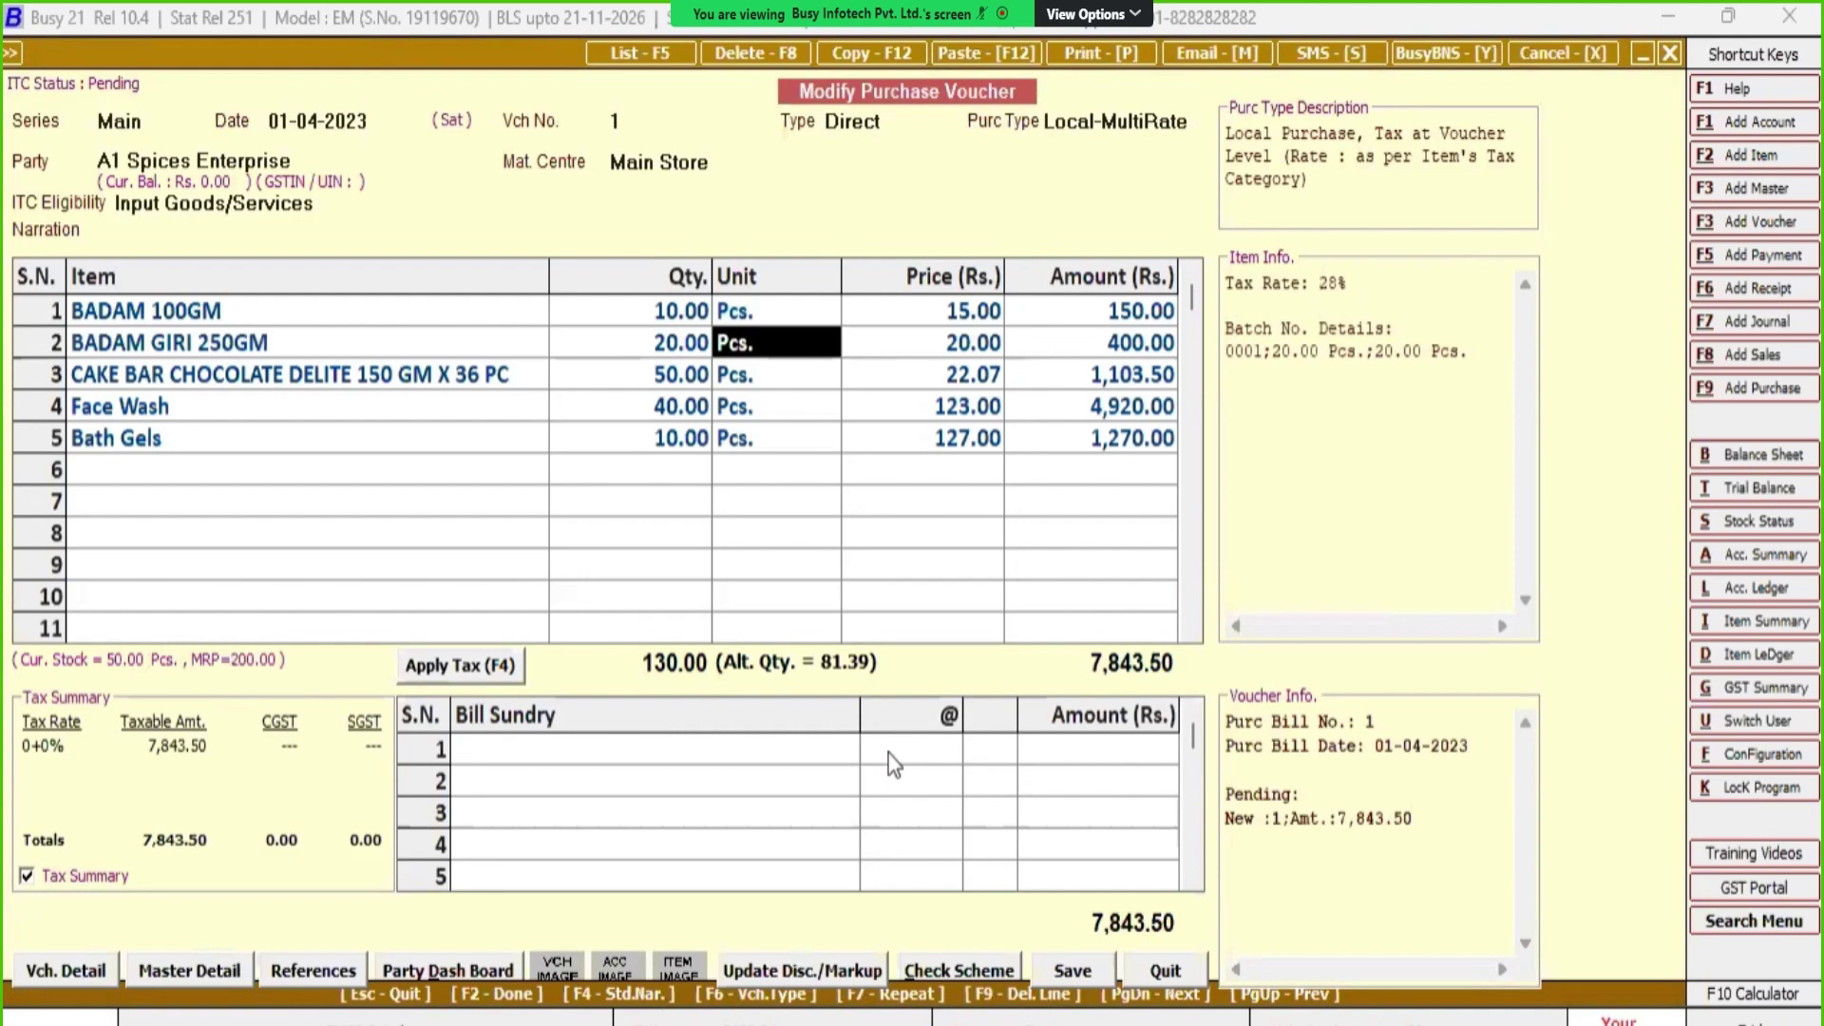
key(Return)
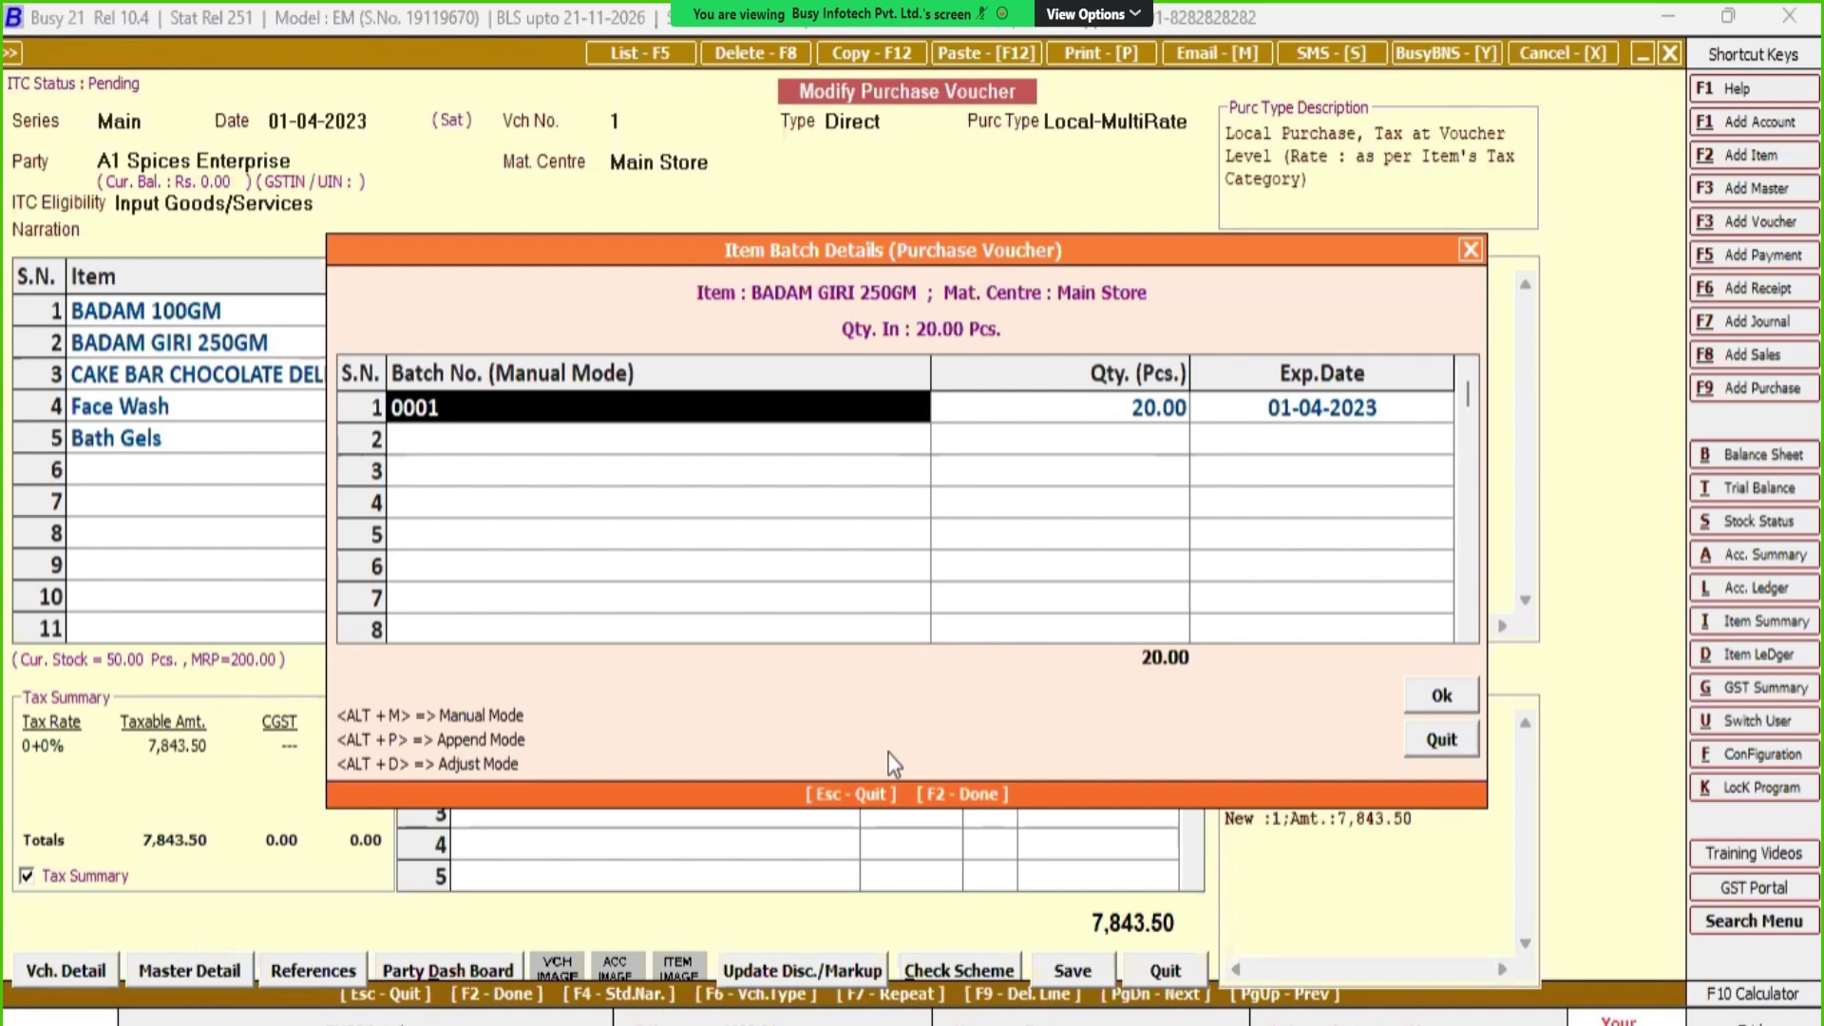
key(Return)
key(Return)
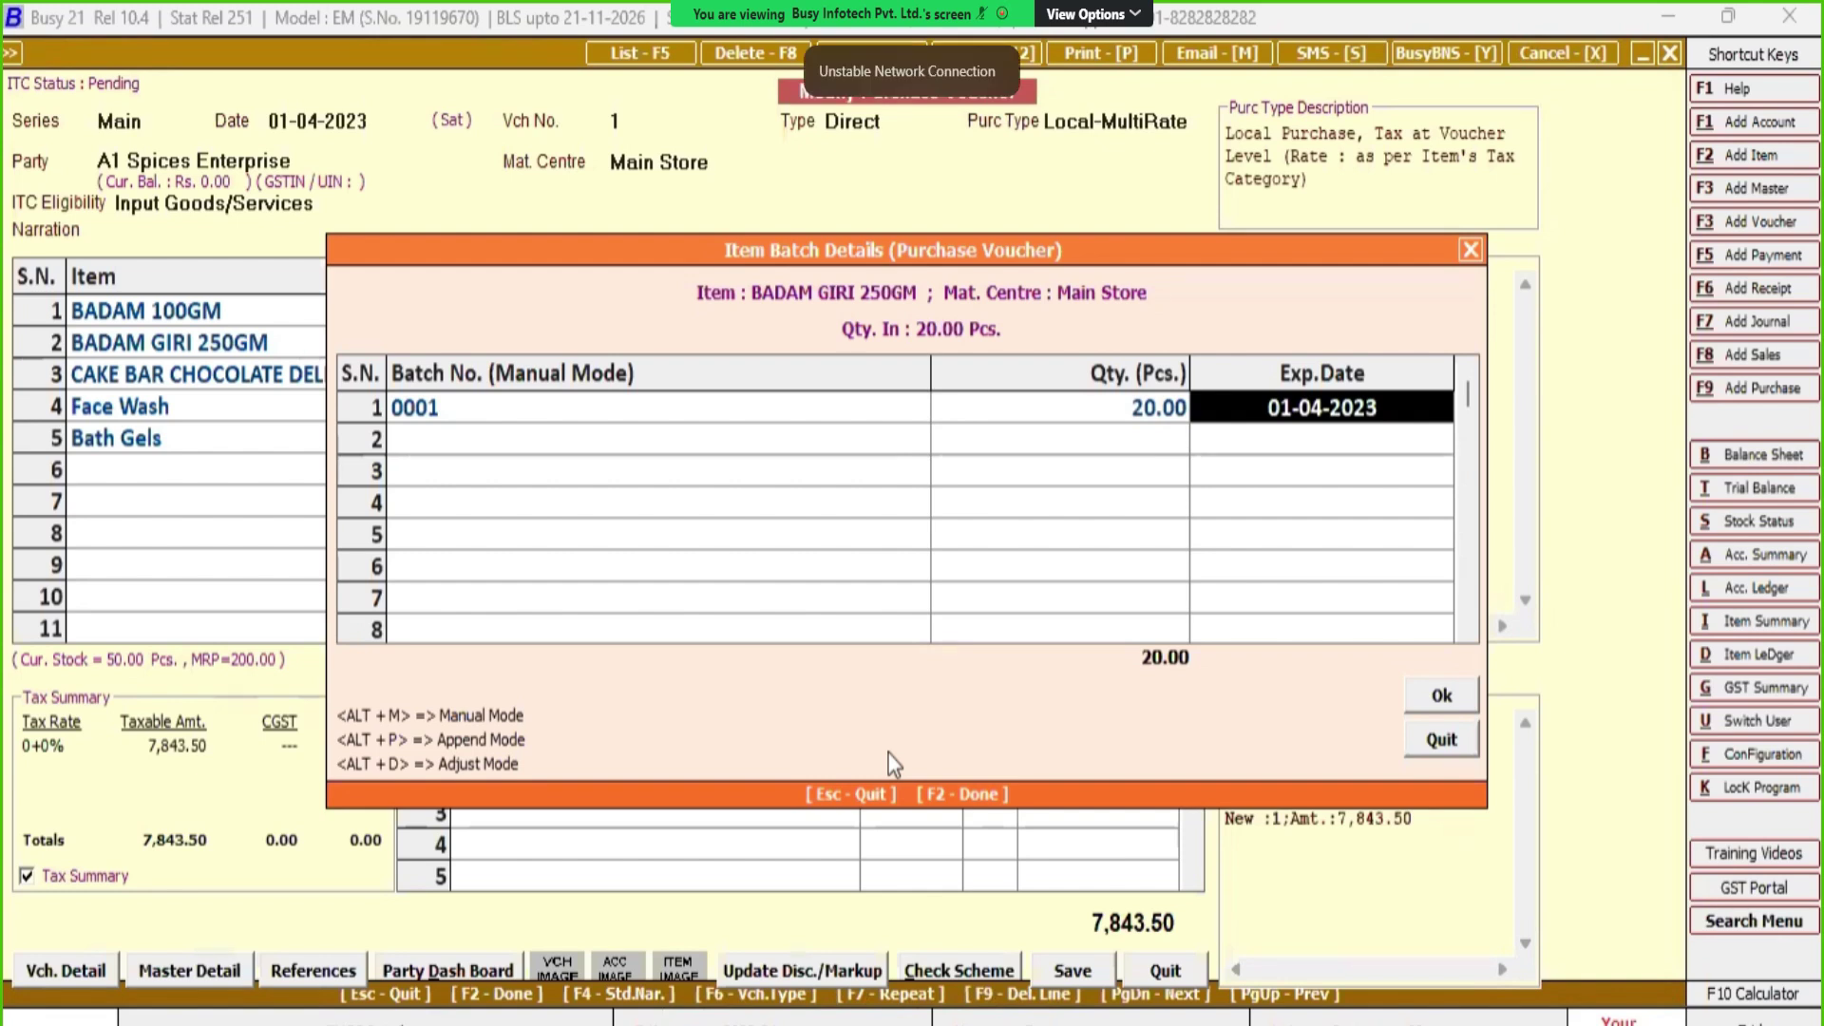
key(Return)
key(Home)
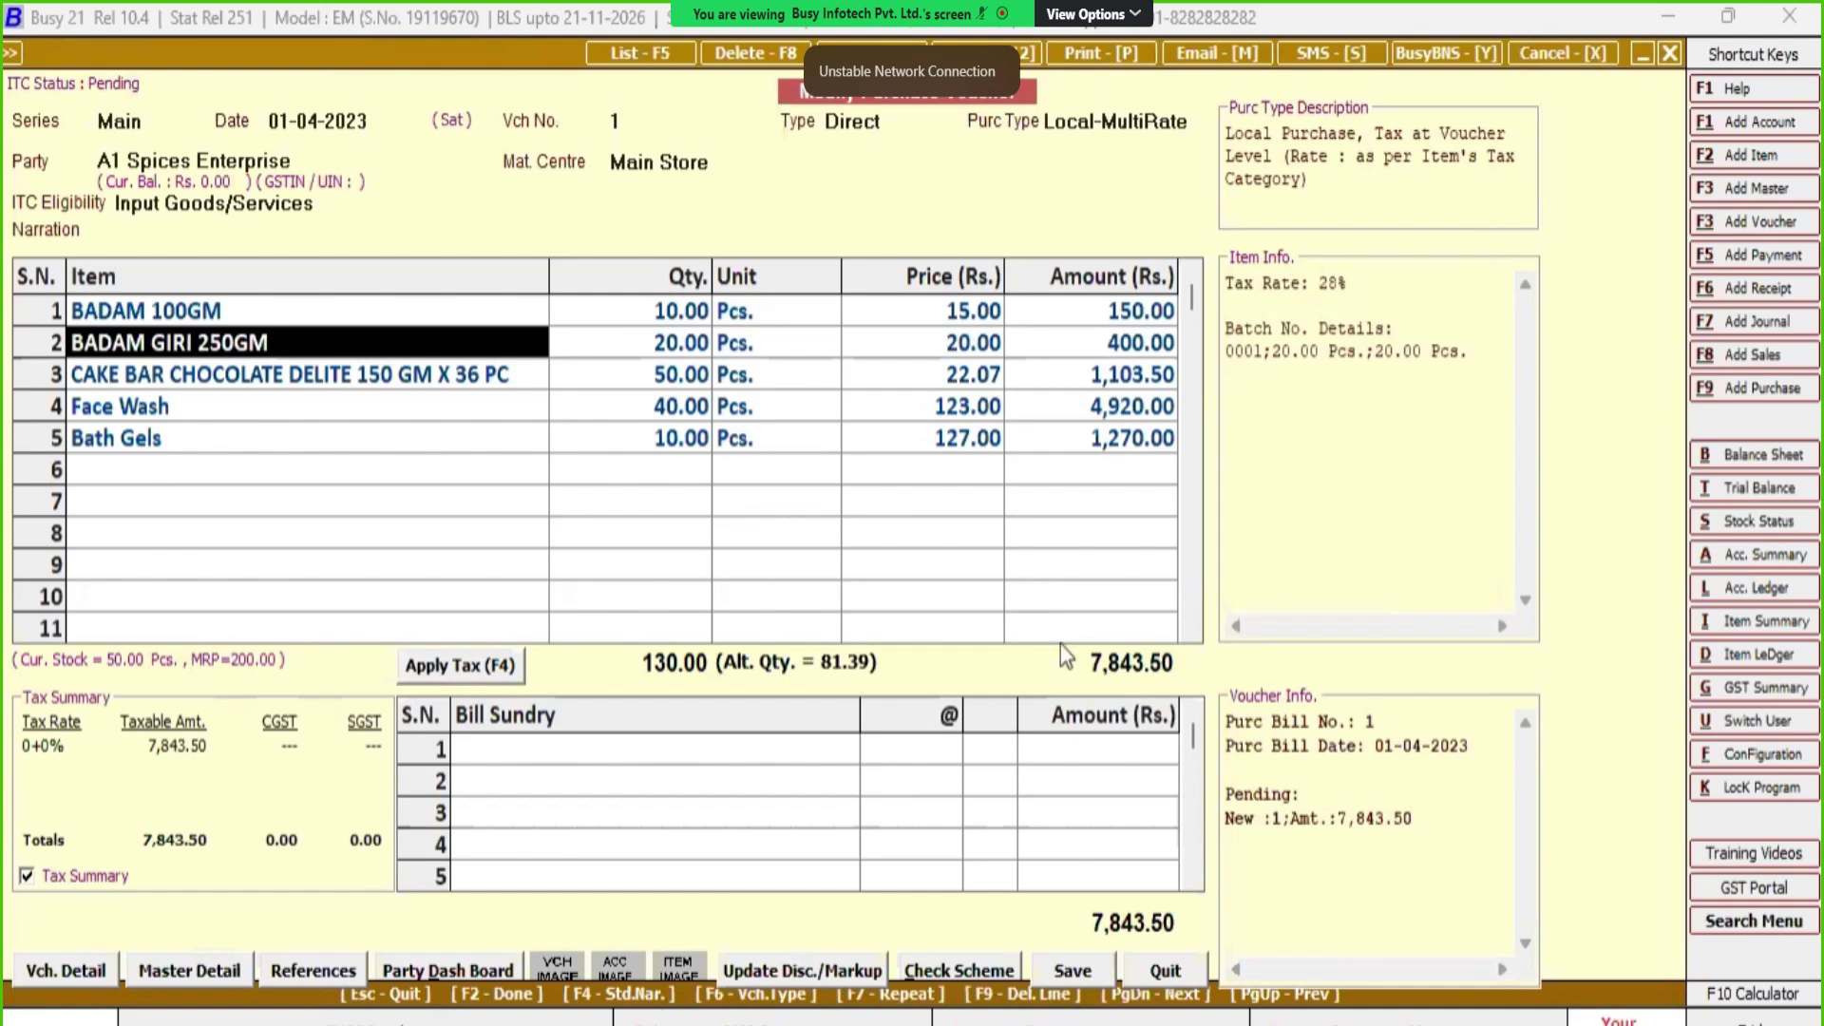
key(ctrl+Return)
Step: Set Expiry Days to 500 and require both expiry and manufacturing dates
click(1164, 715)
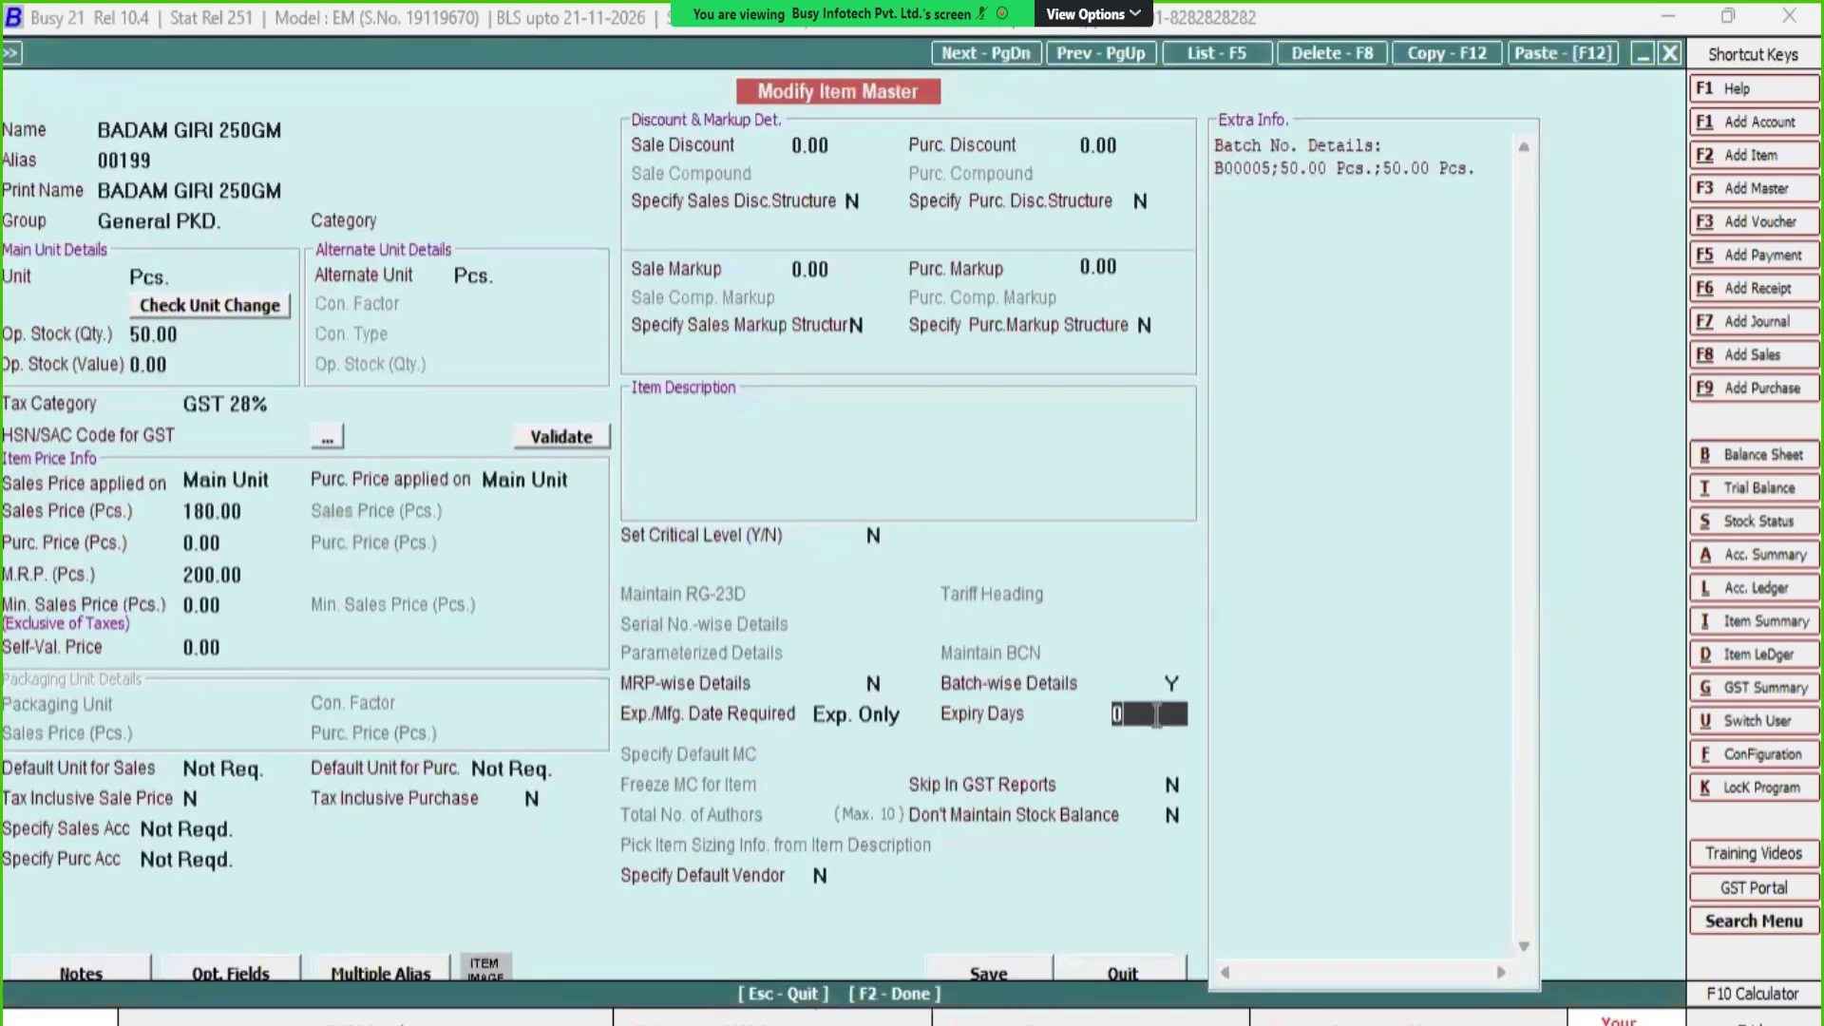
text(500)
key(Return)
click(829, 722)
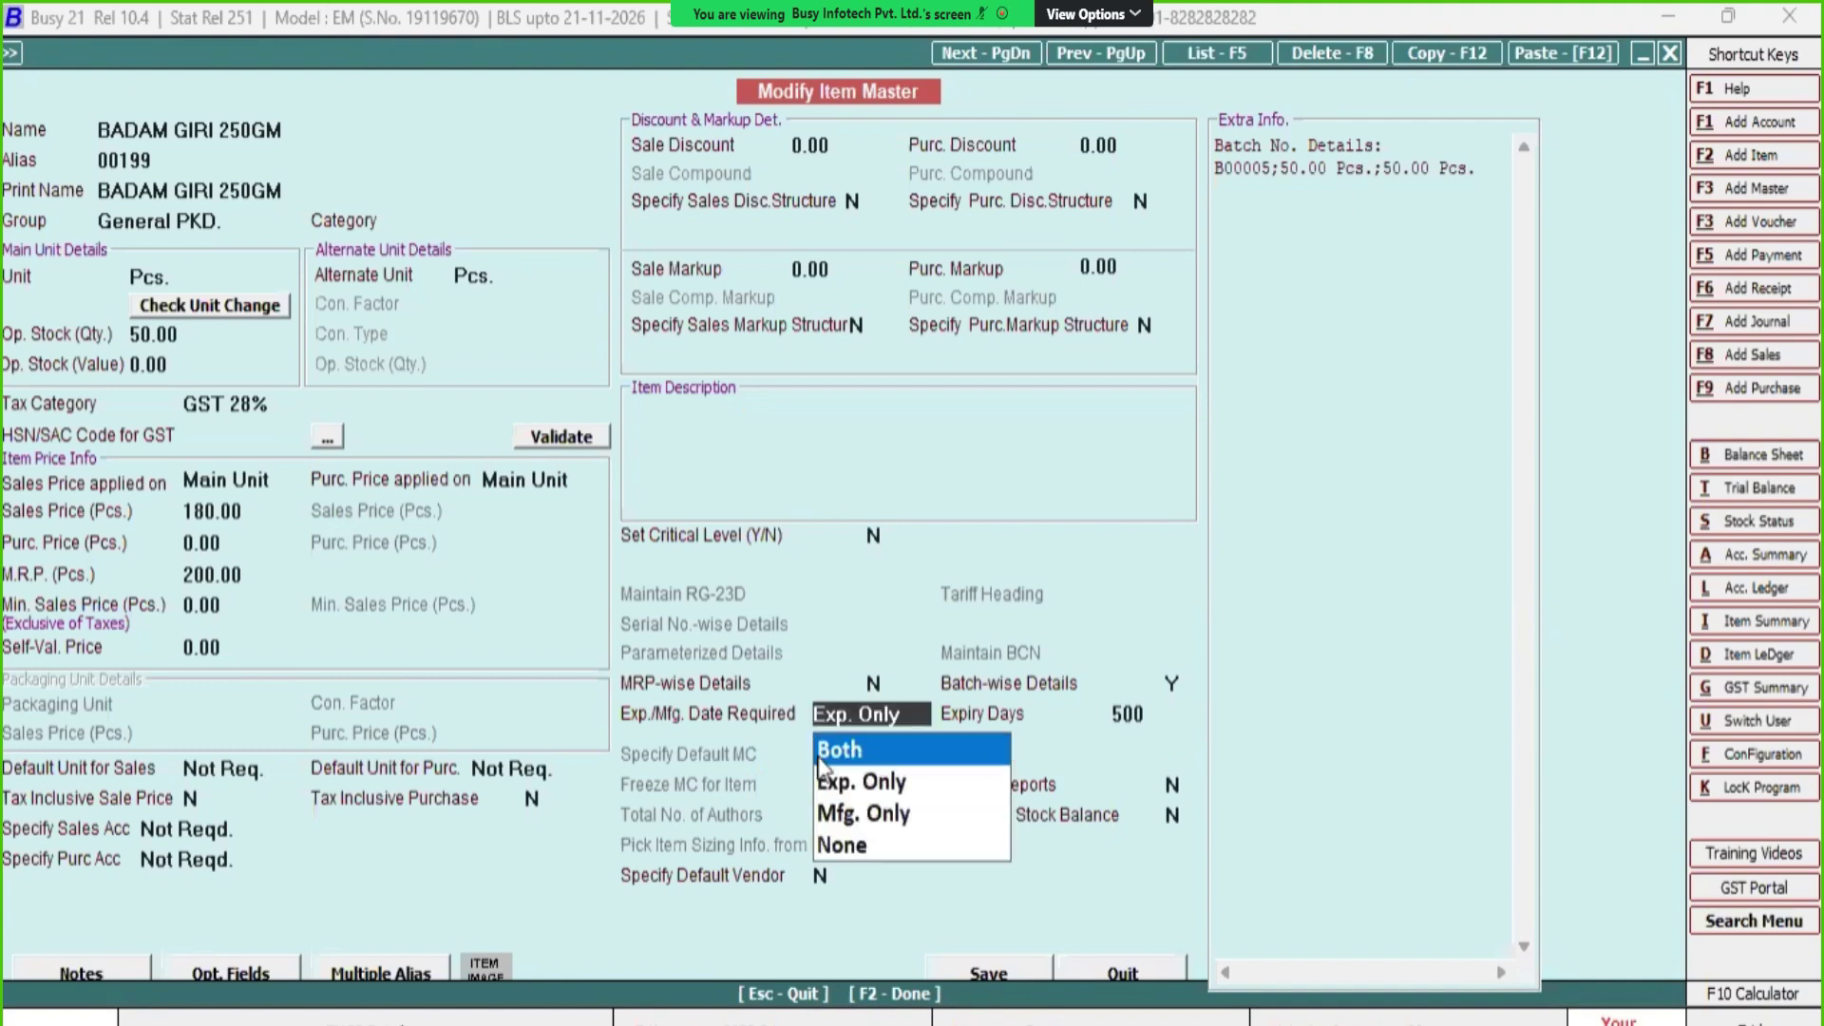
key(Down)
key(Down)
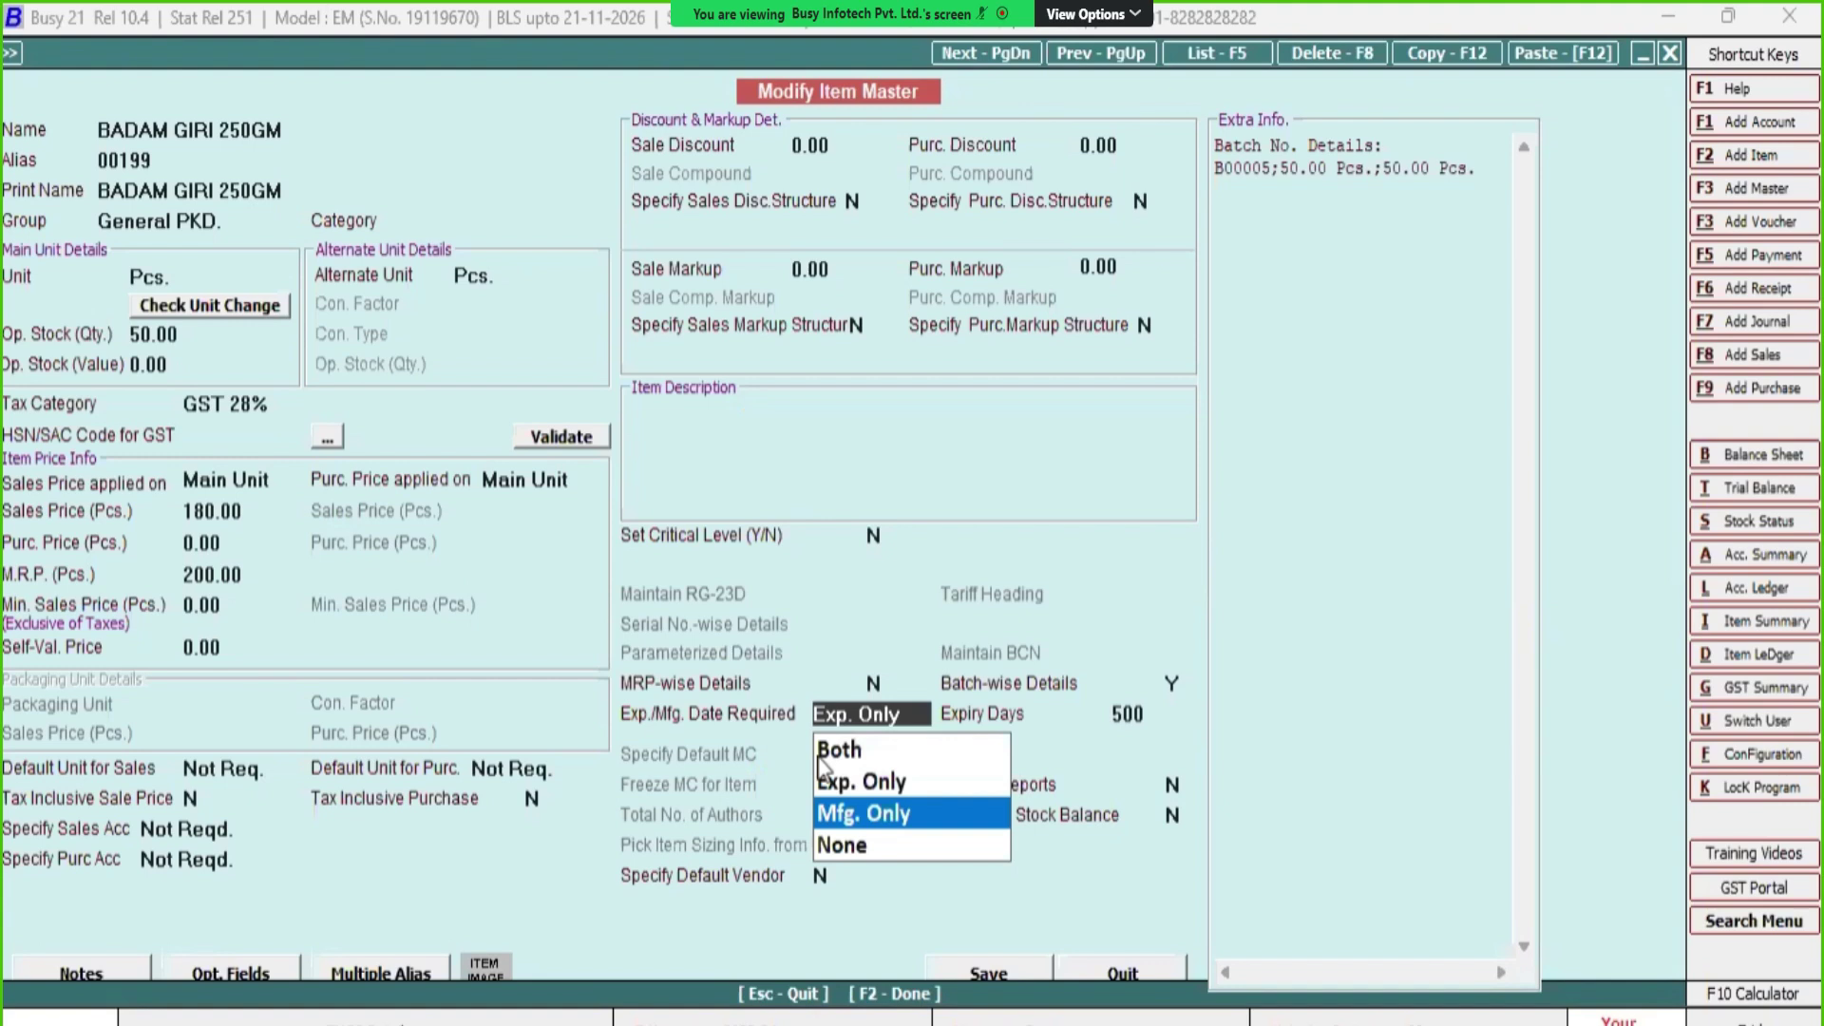
key(Up)
key(Up)
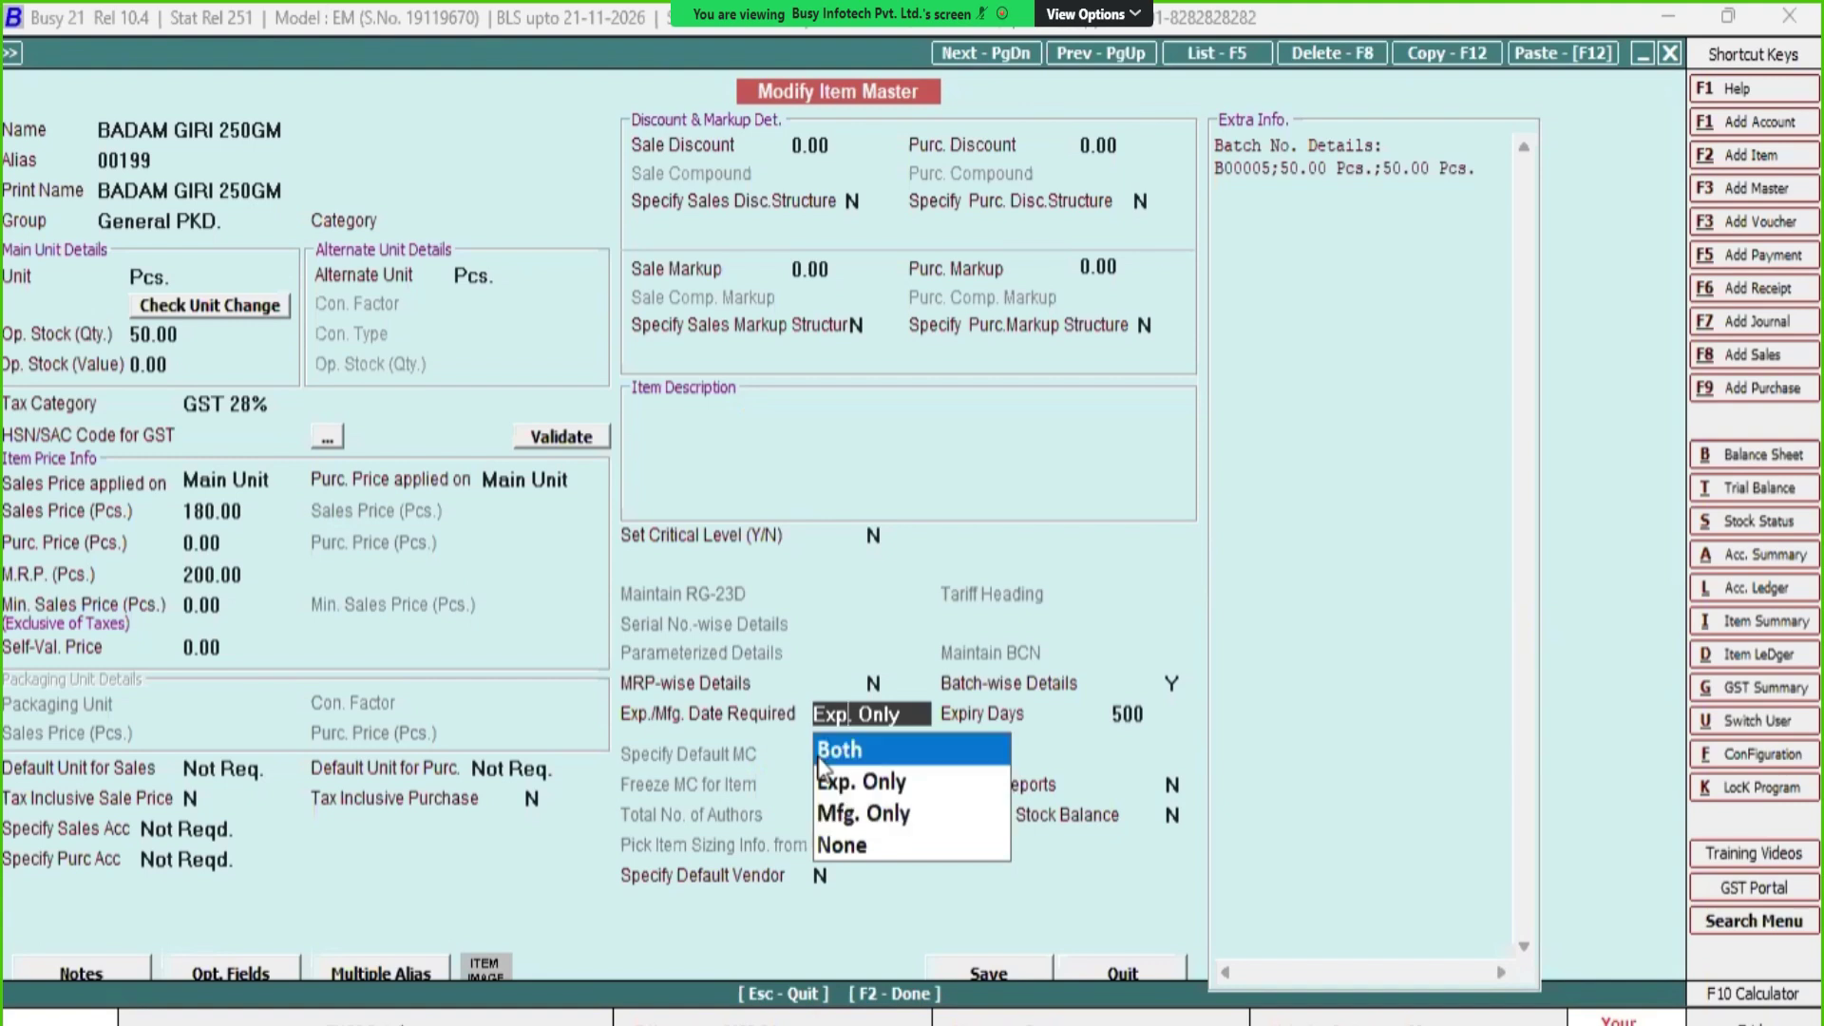
key(Return)
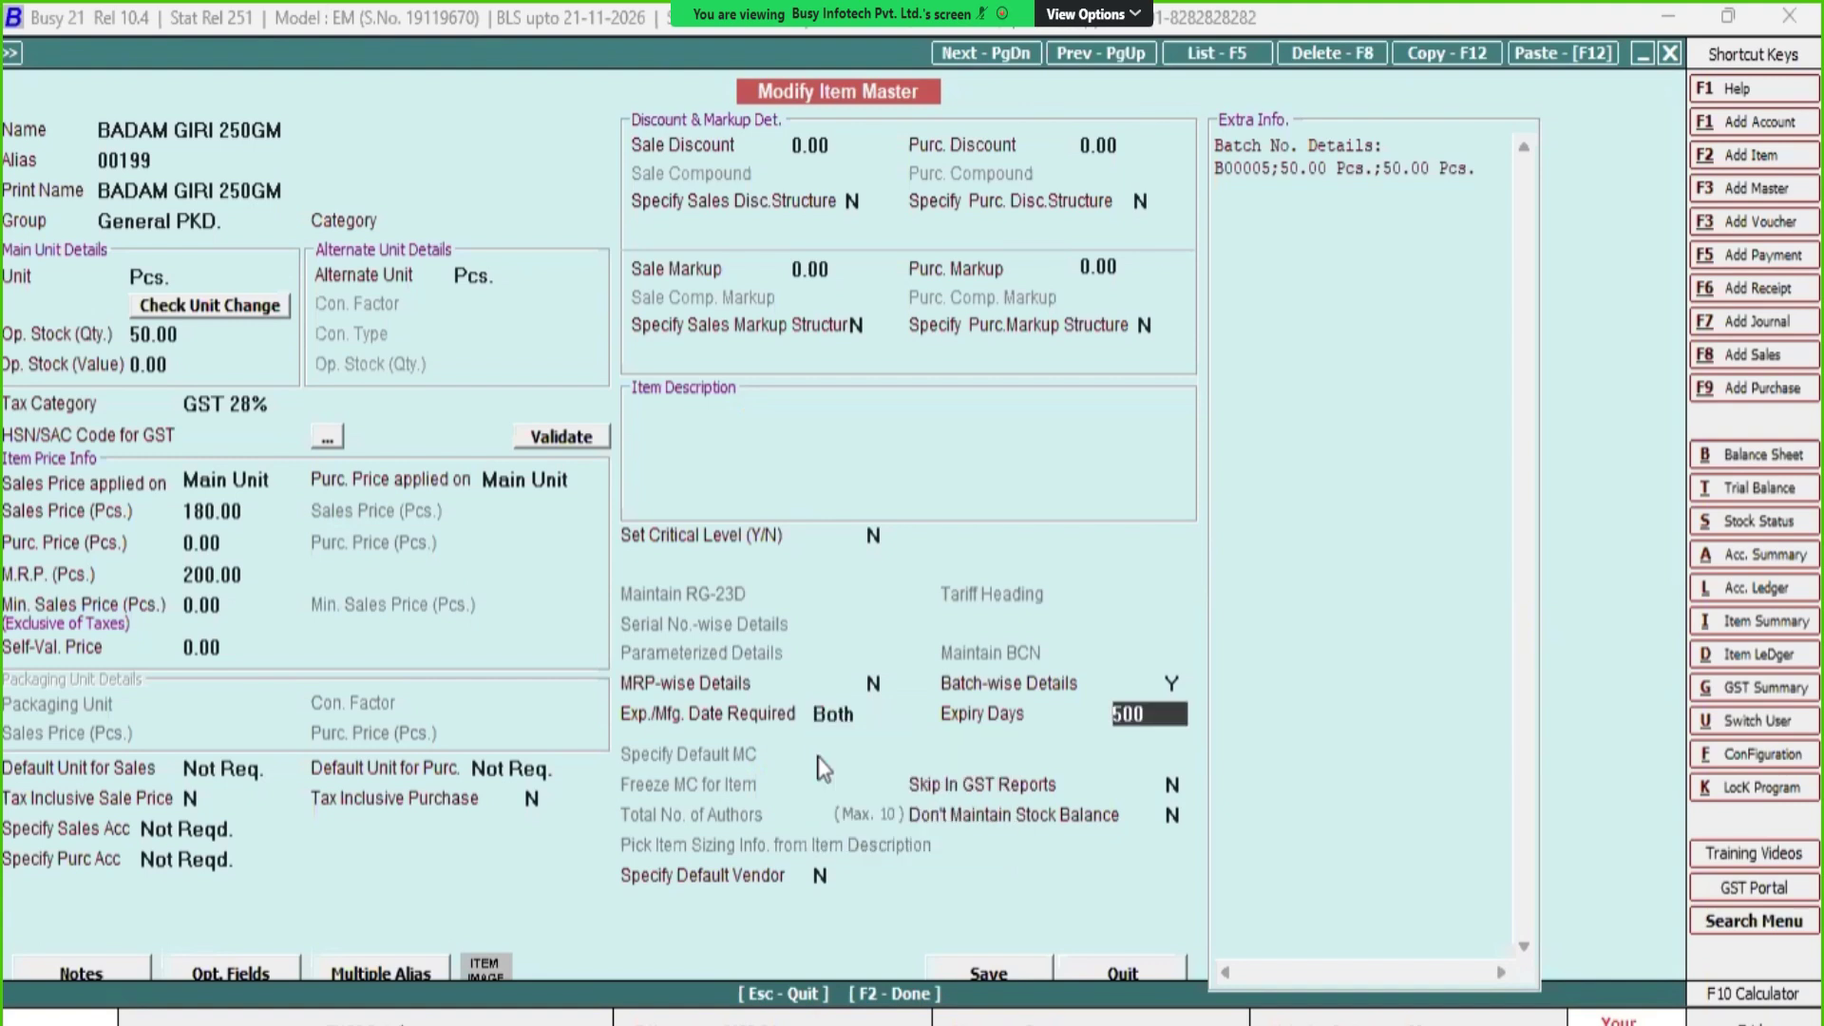
Step: Dismiss the HSN/SAC warning, pass the opening-stock details and save the BADAM GIRI 250GM master
key(Return)
key(n)
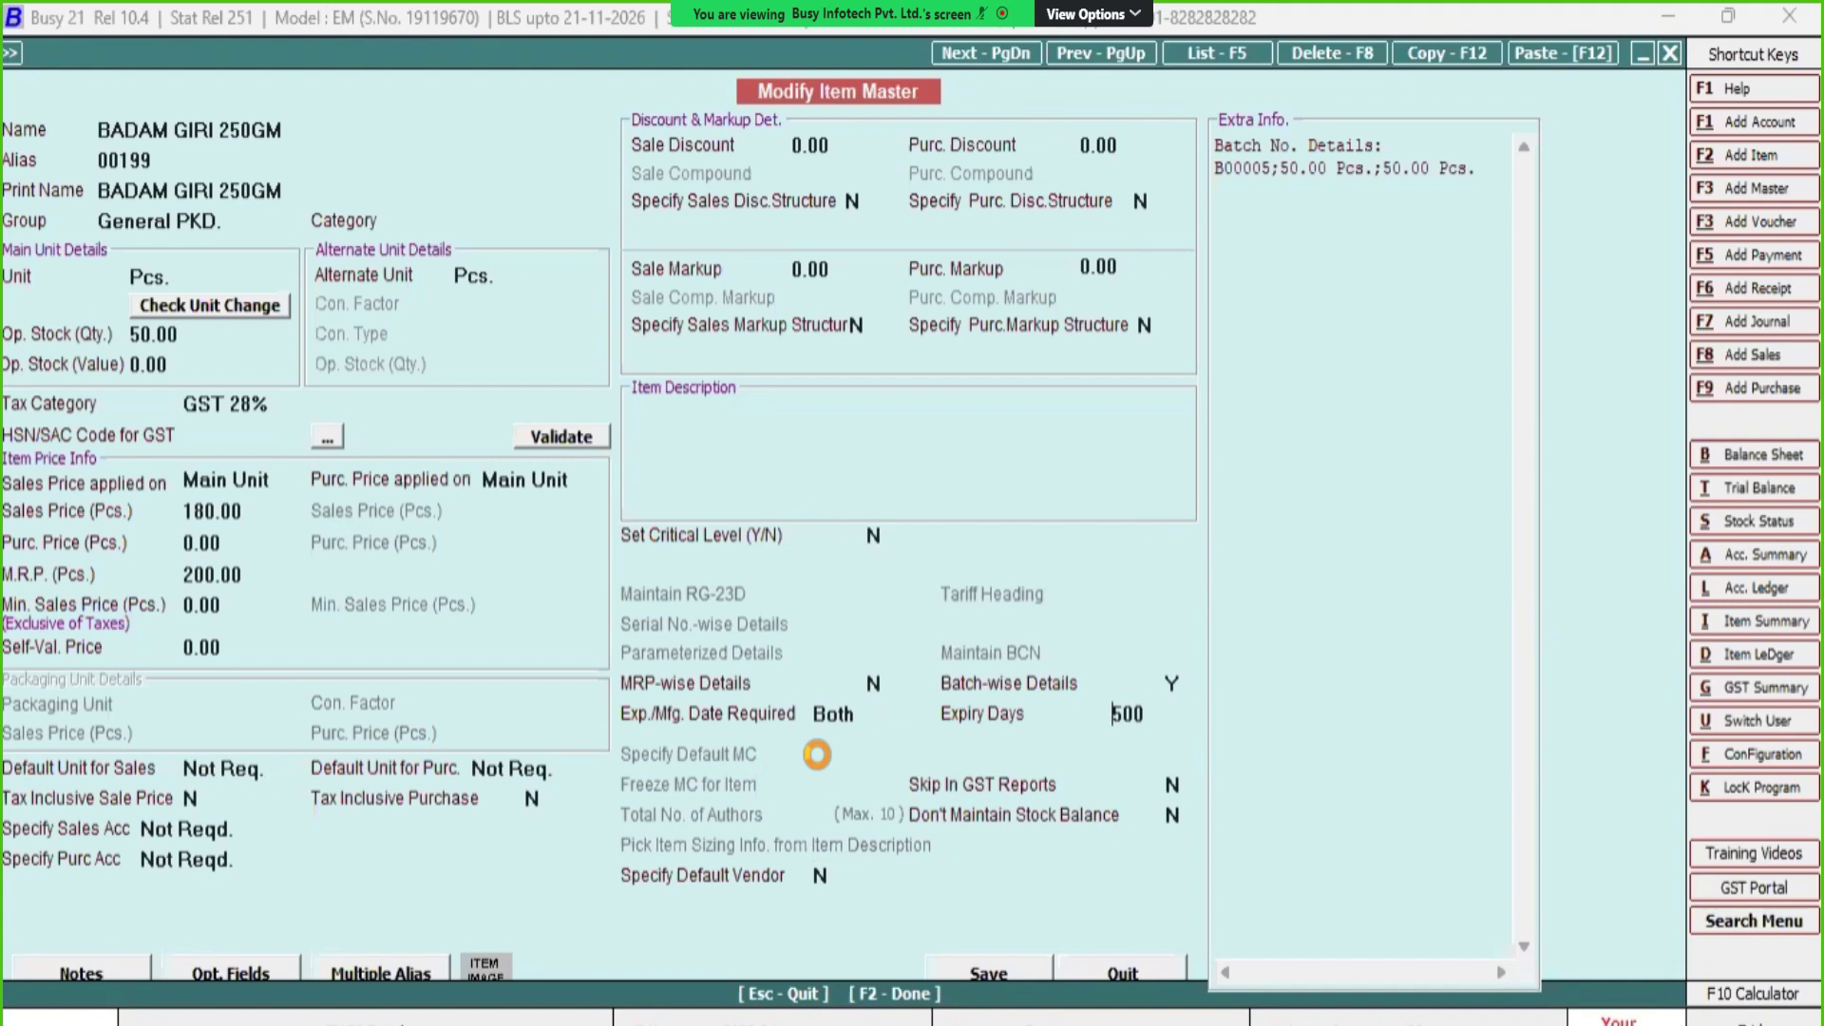
key(Return)
key(F2)
key(F2)
key(F2)
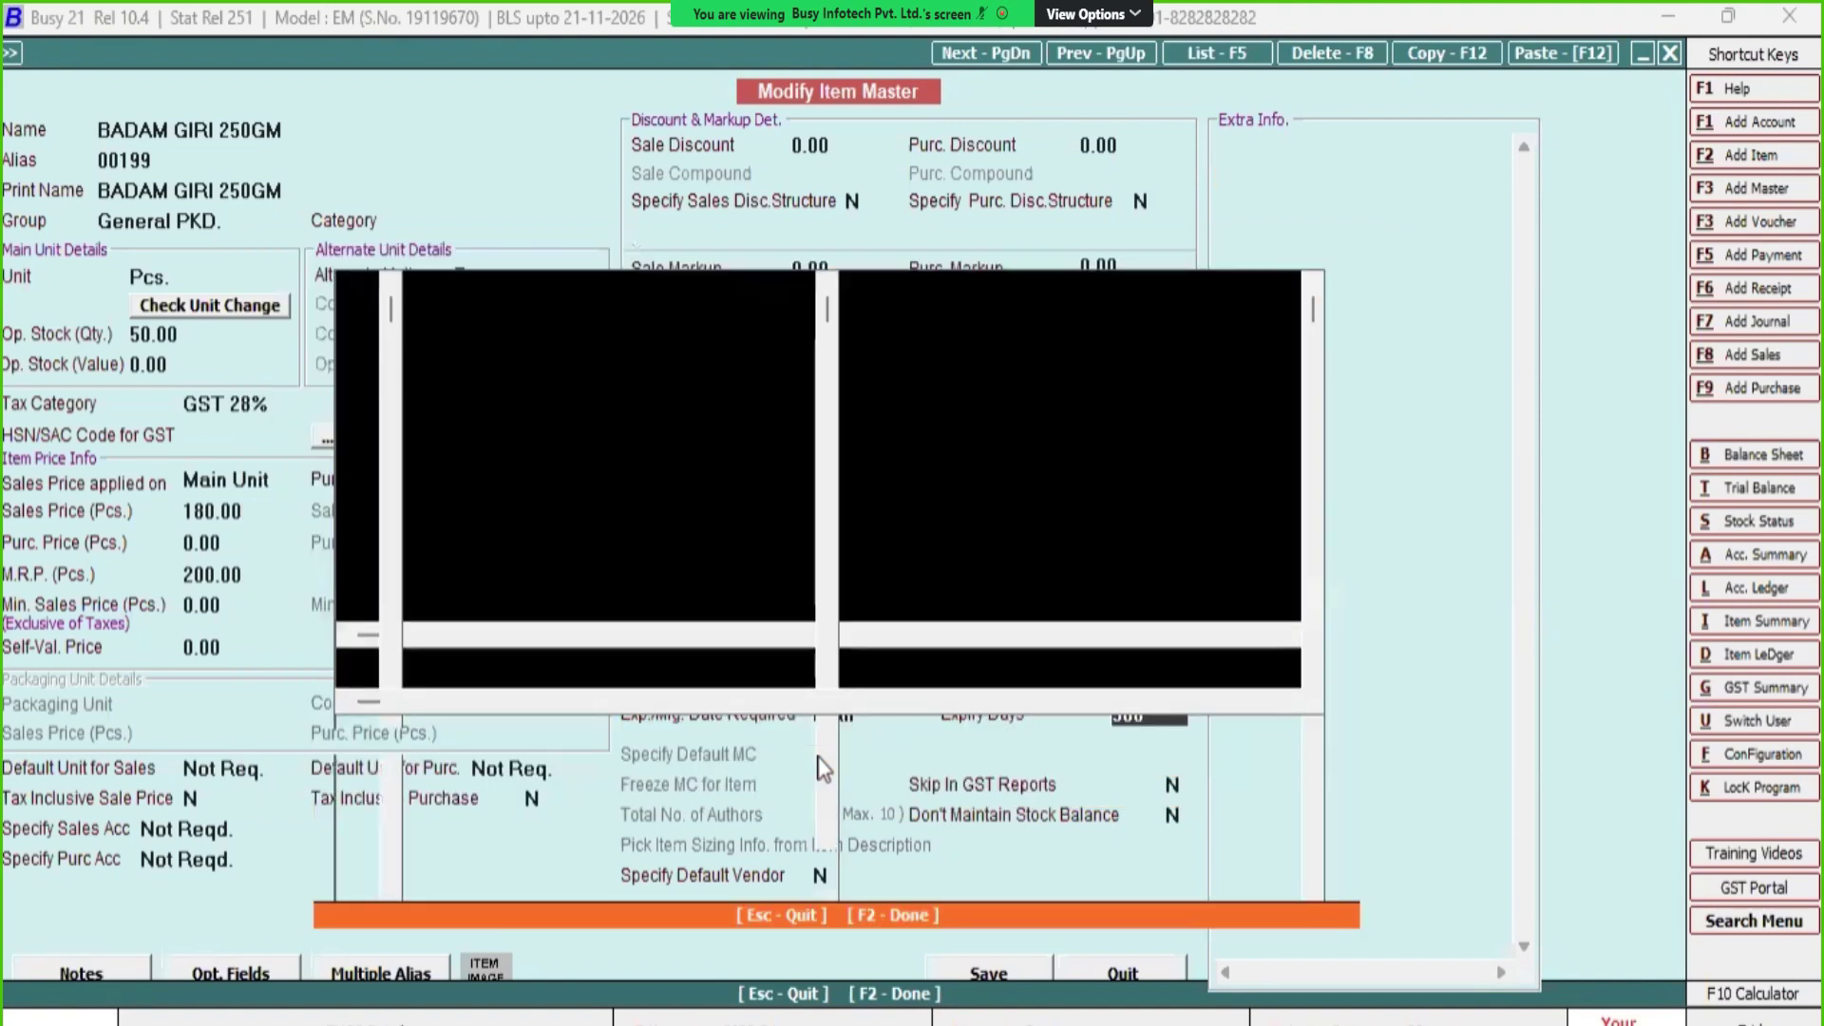
key(Return)
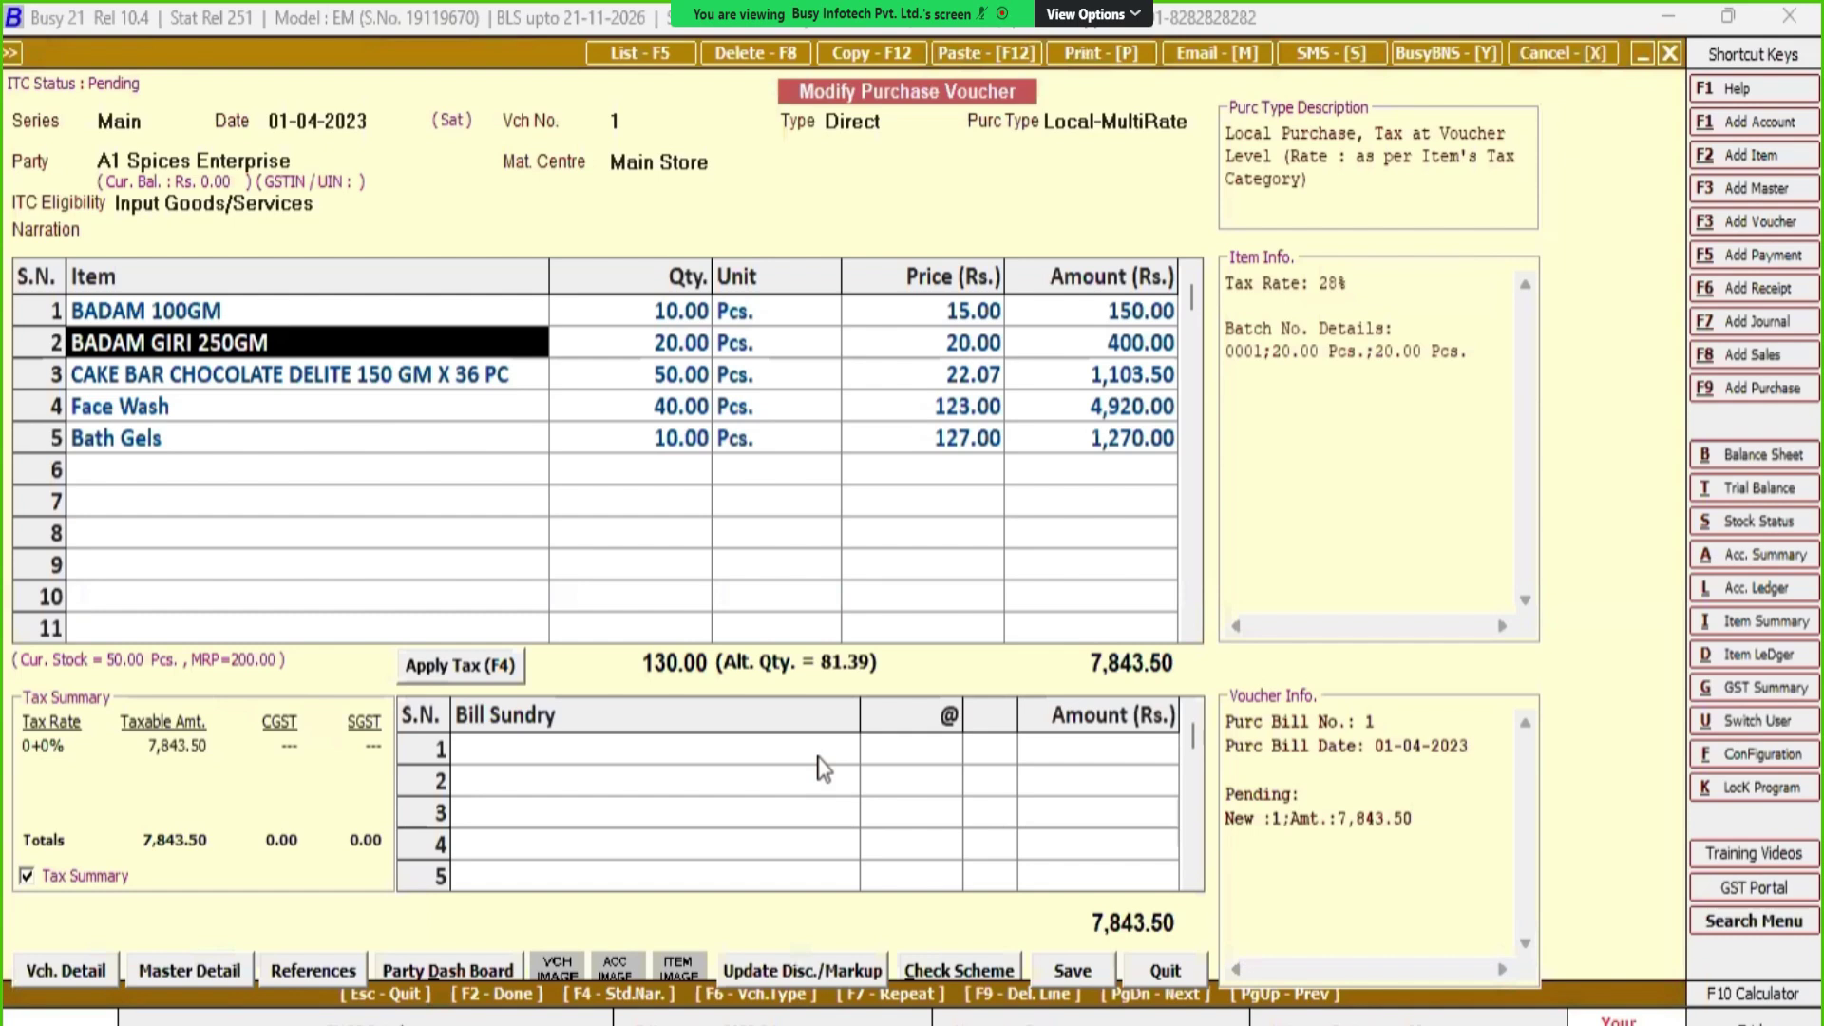
Step: Add BADAM GIRI 250GM to row 6 at MRP 200.00 with quantity 1
click(154, 497)
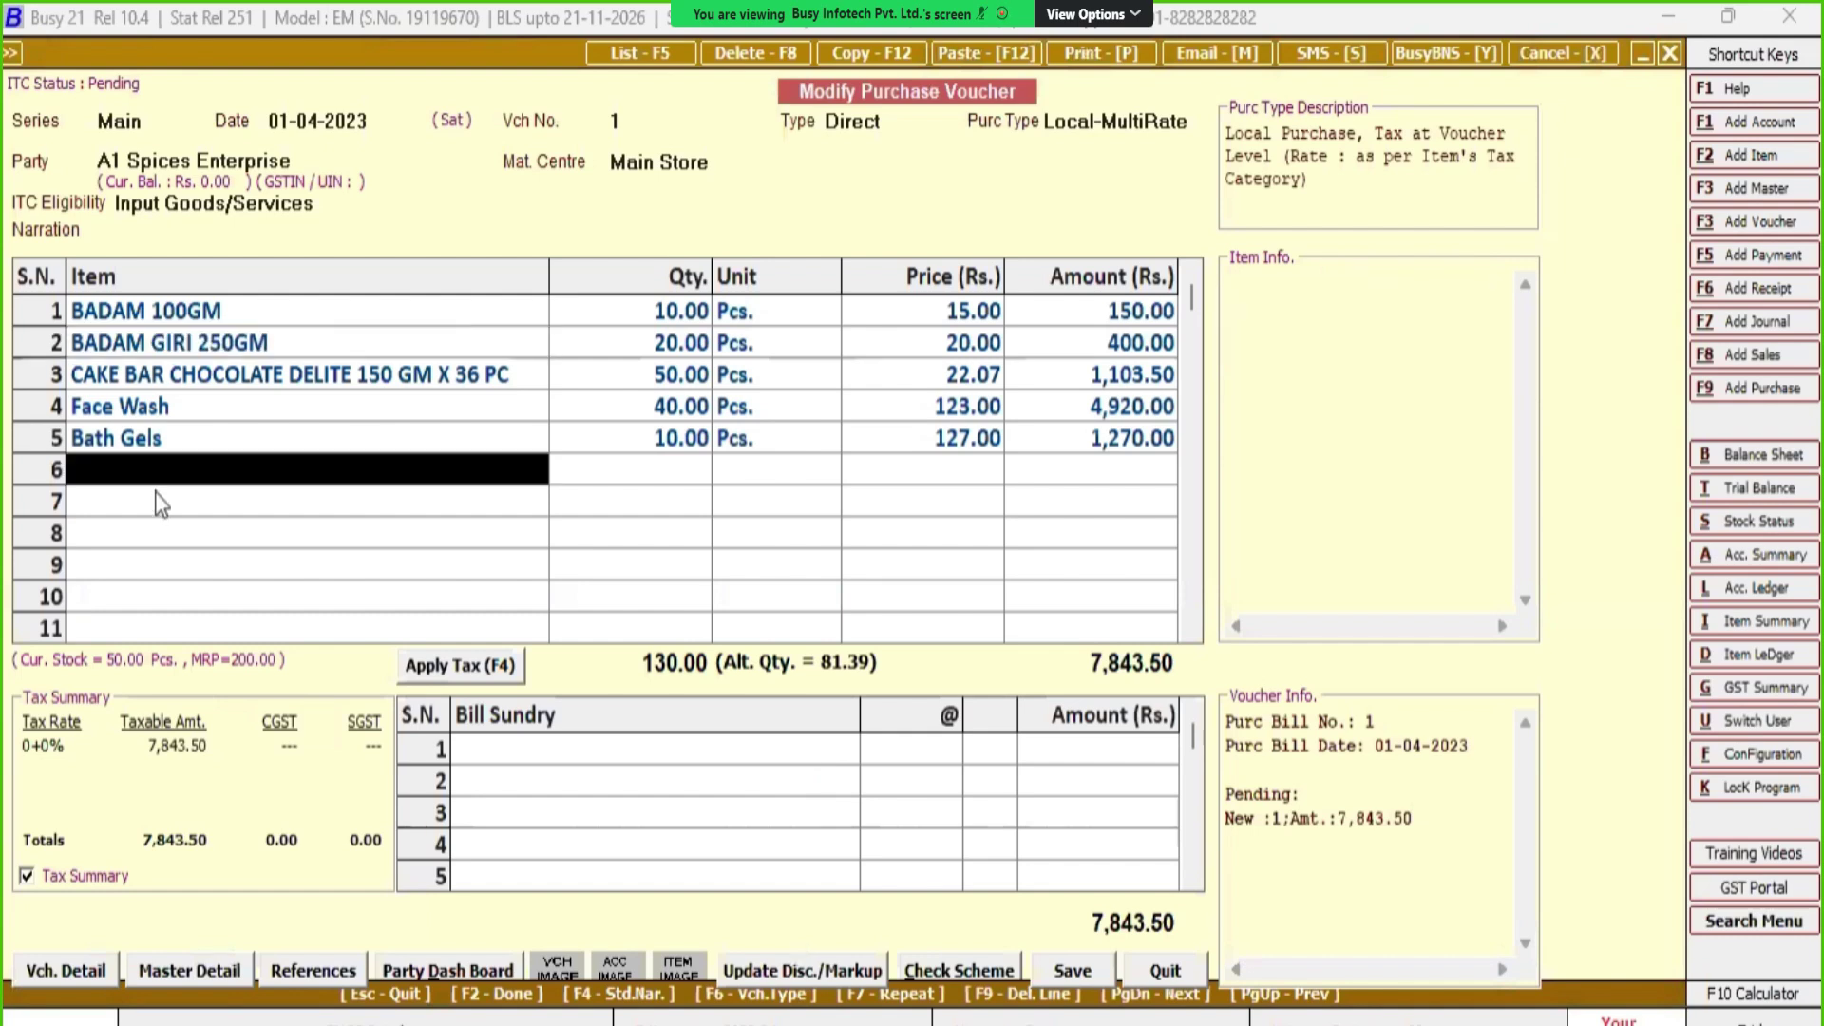
text(bada)
key(Down)
key(Return)
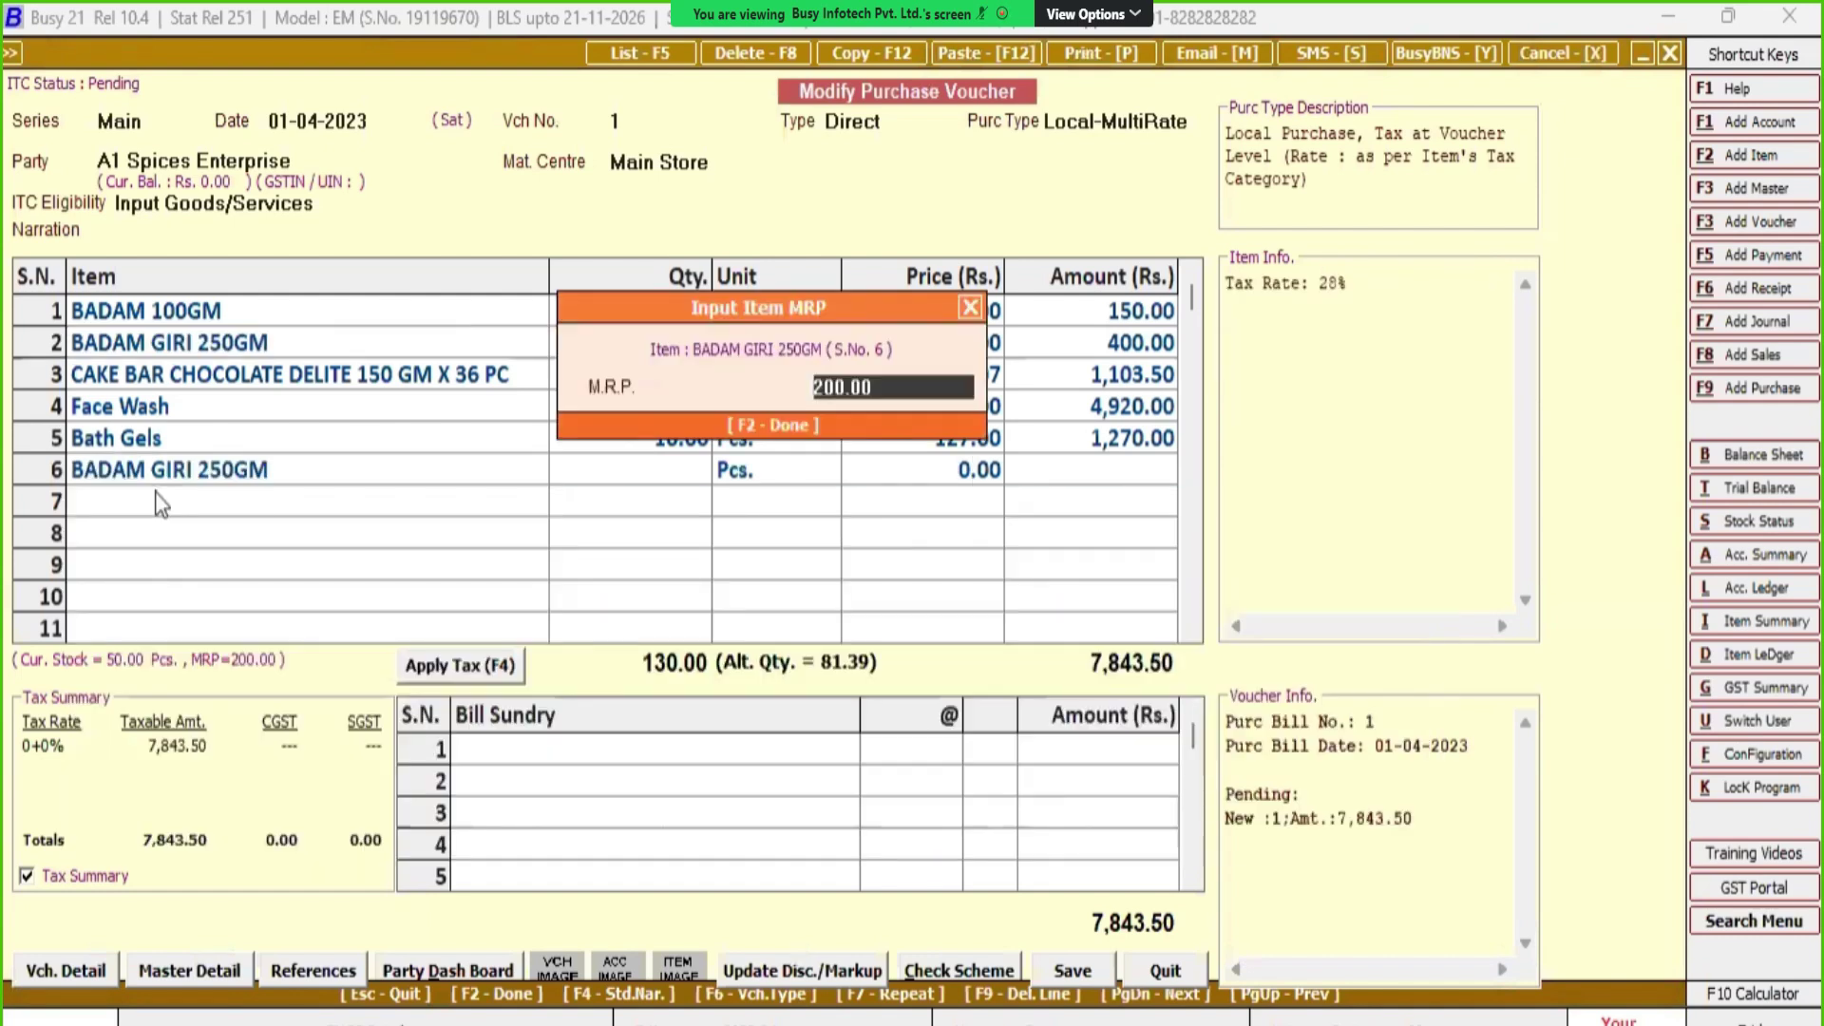
key(Return)
text(1)
key(Return)
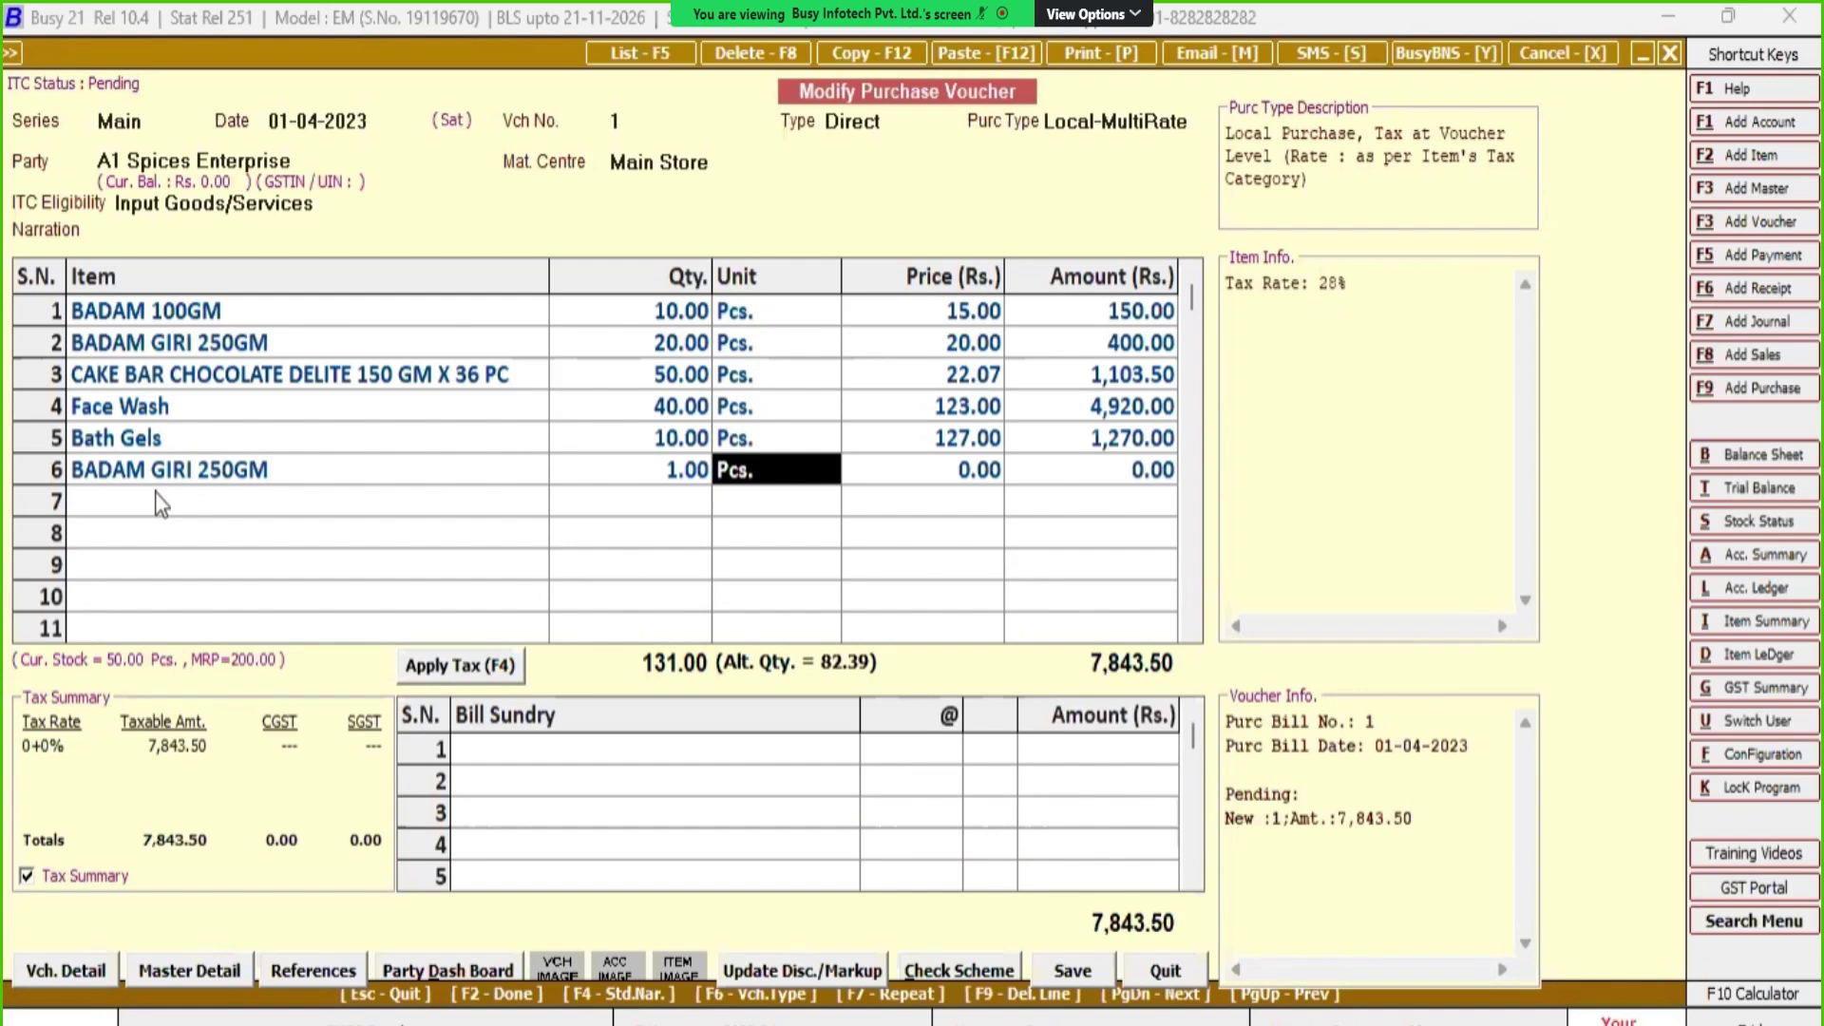
Step: Assign row 6 to batch 0003 with mfg 01-04-2023 and expiry 12-08-2024
key(Return)
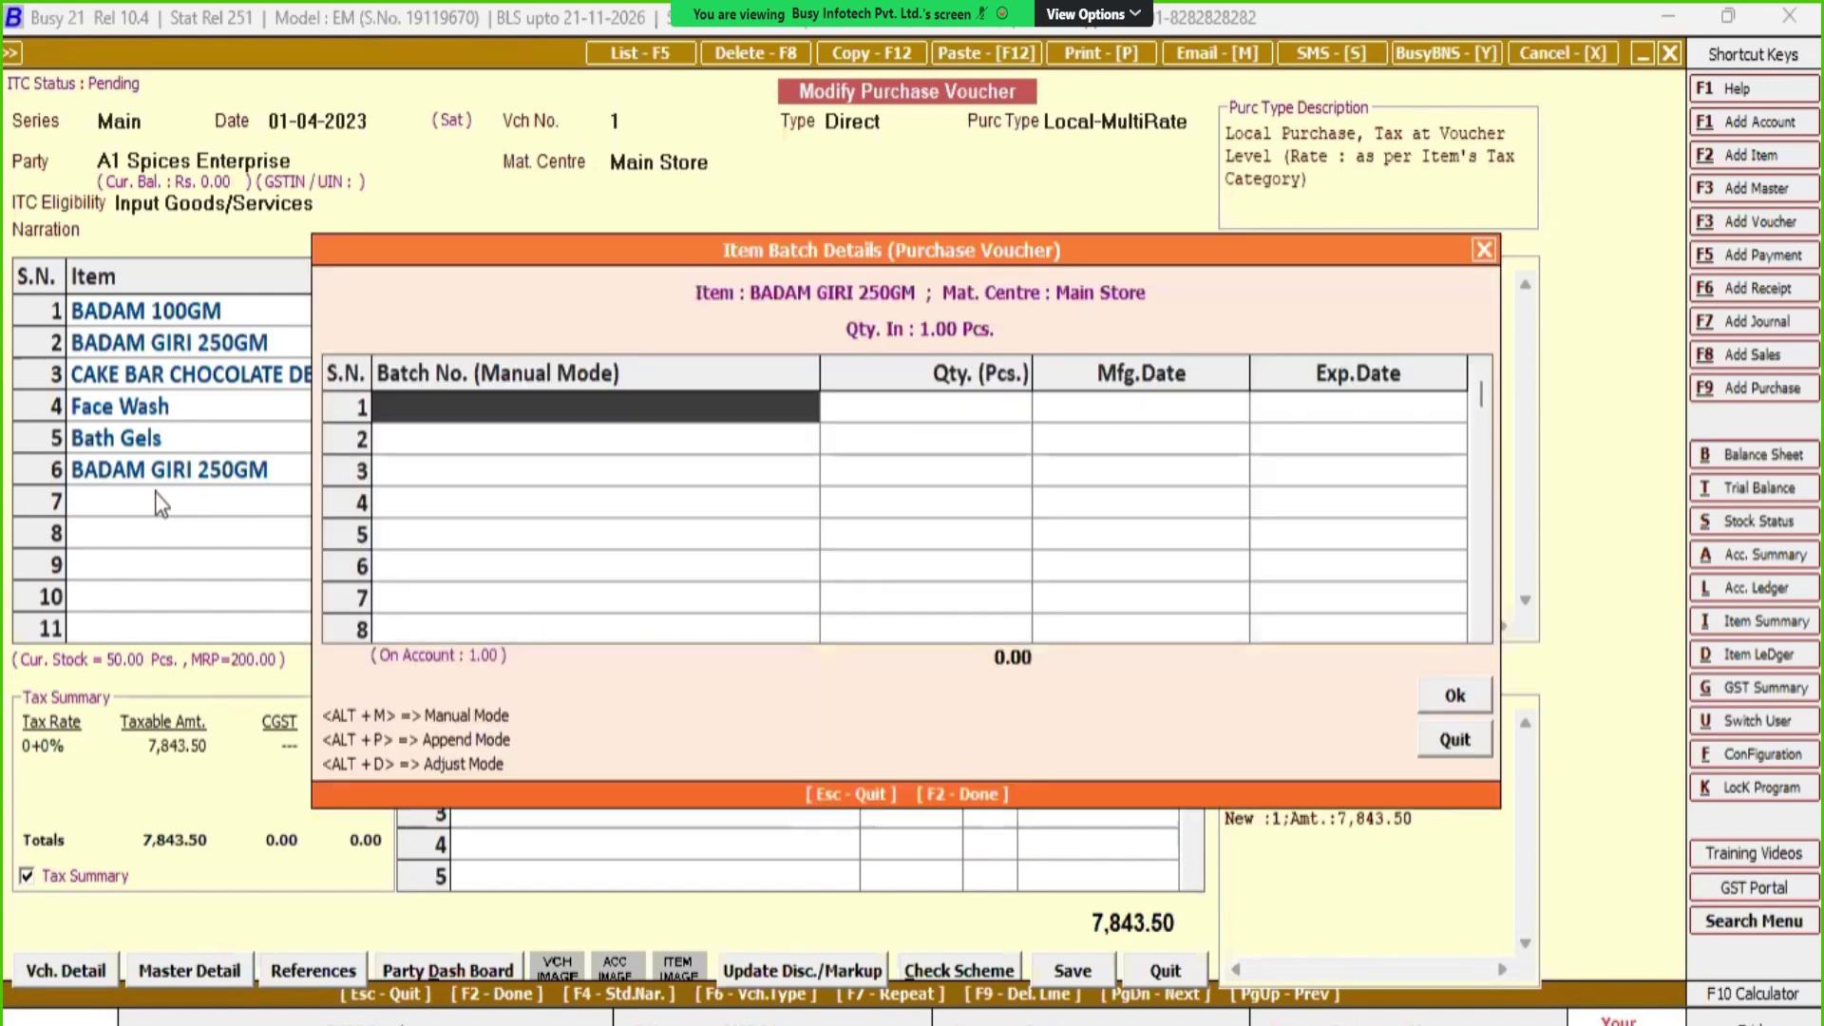
text(0003)
key(Return)
key(Return)
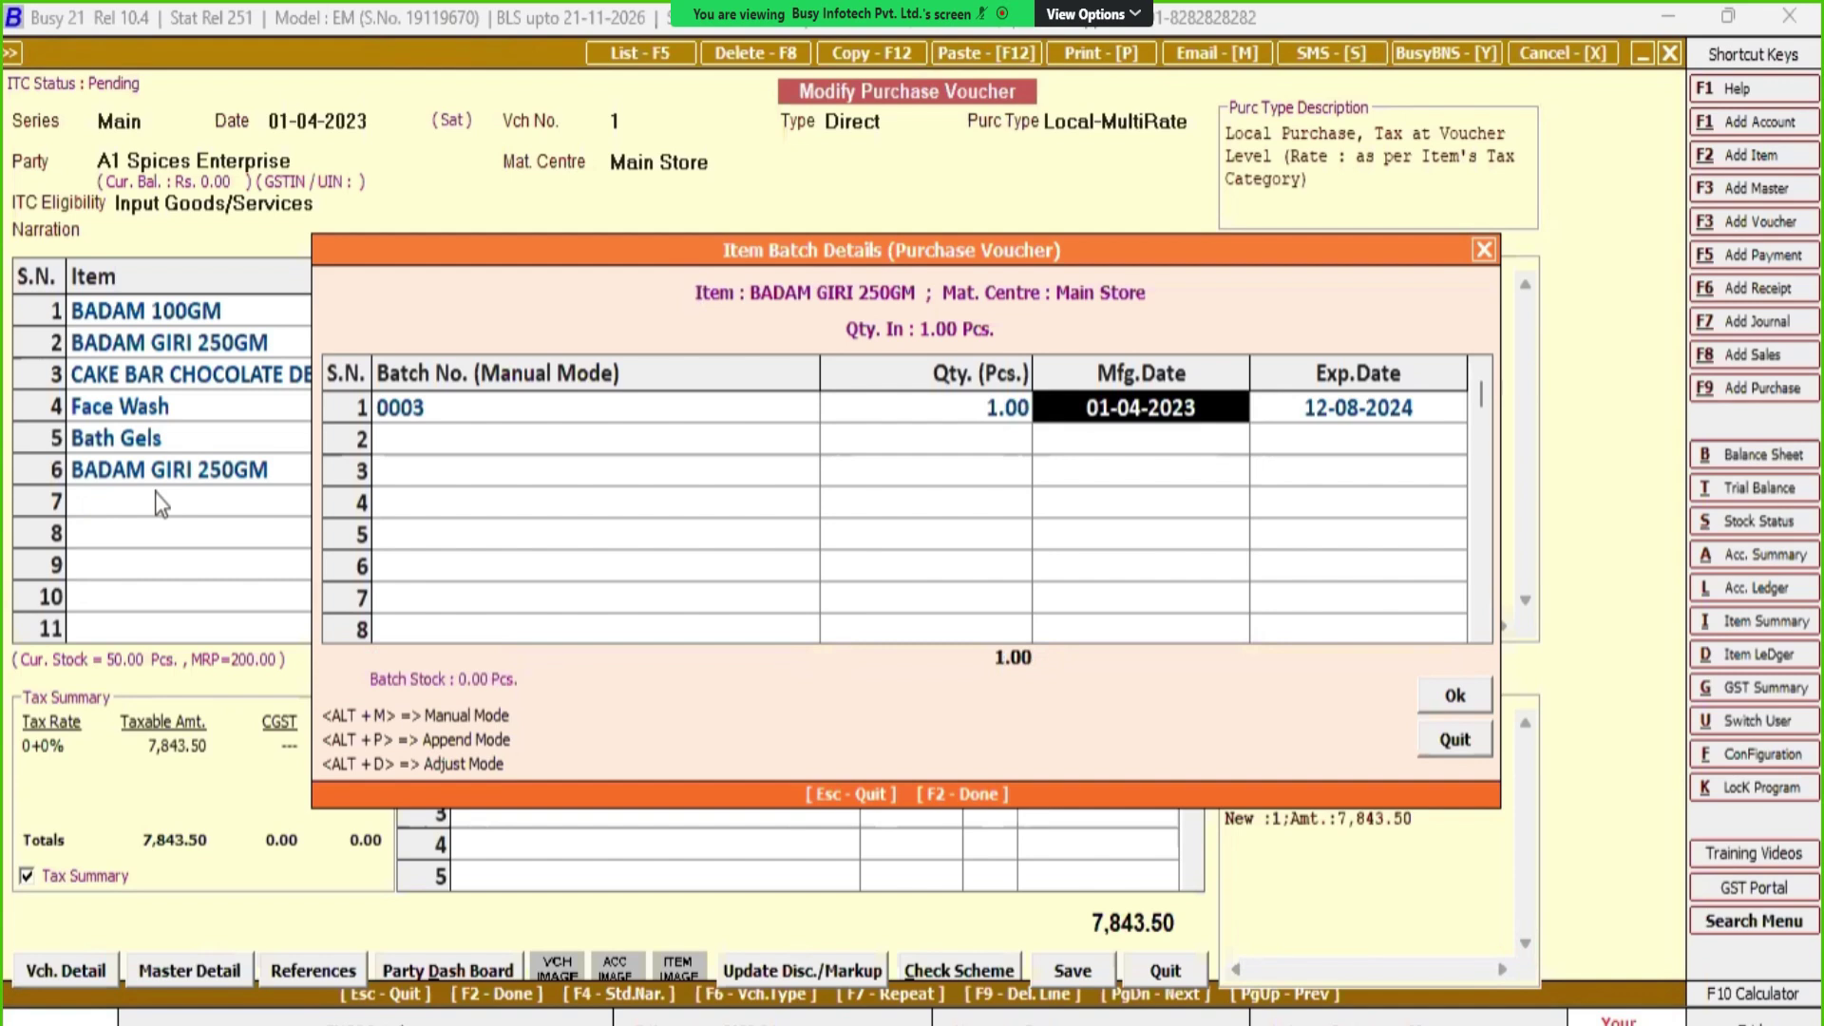
text(26.32)
key(Return)
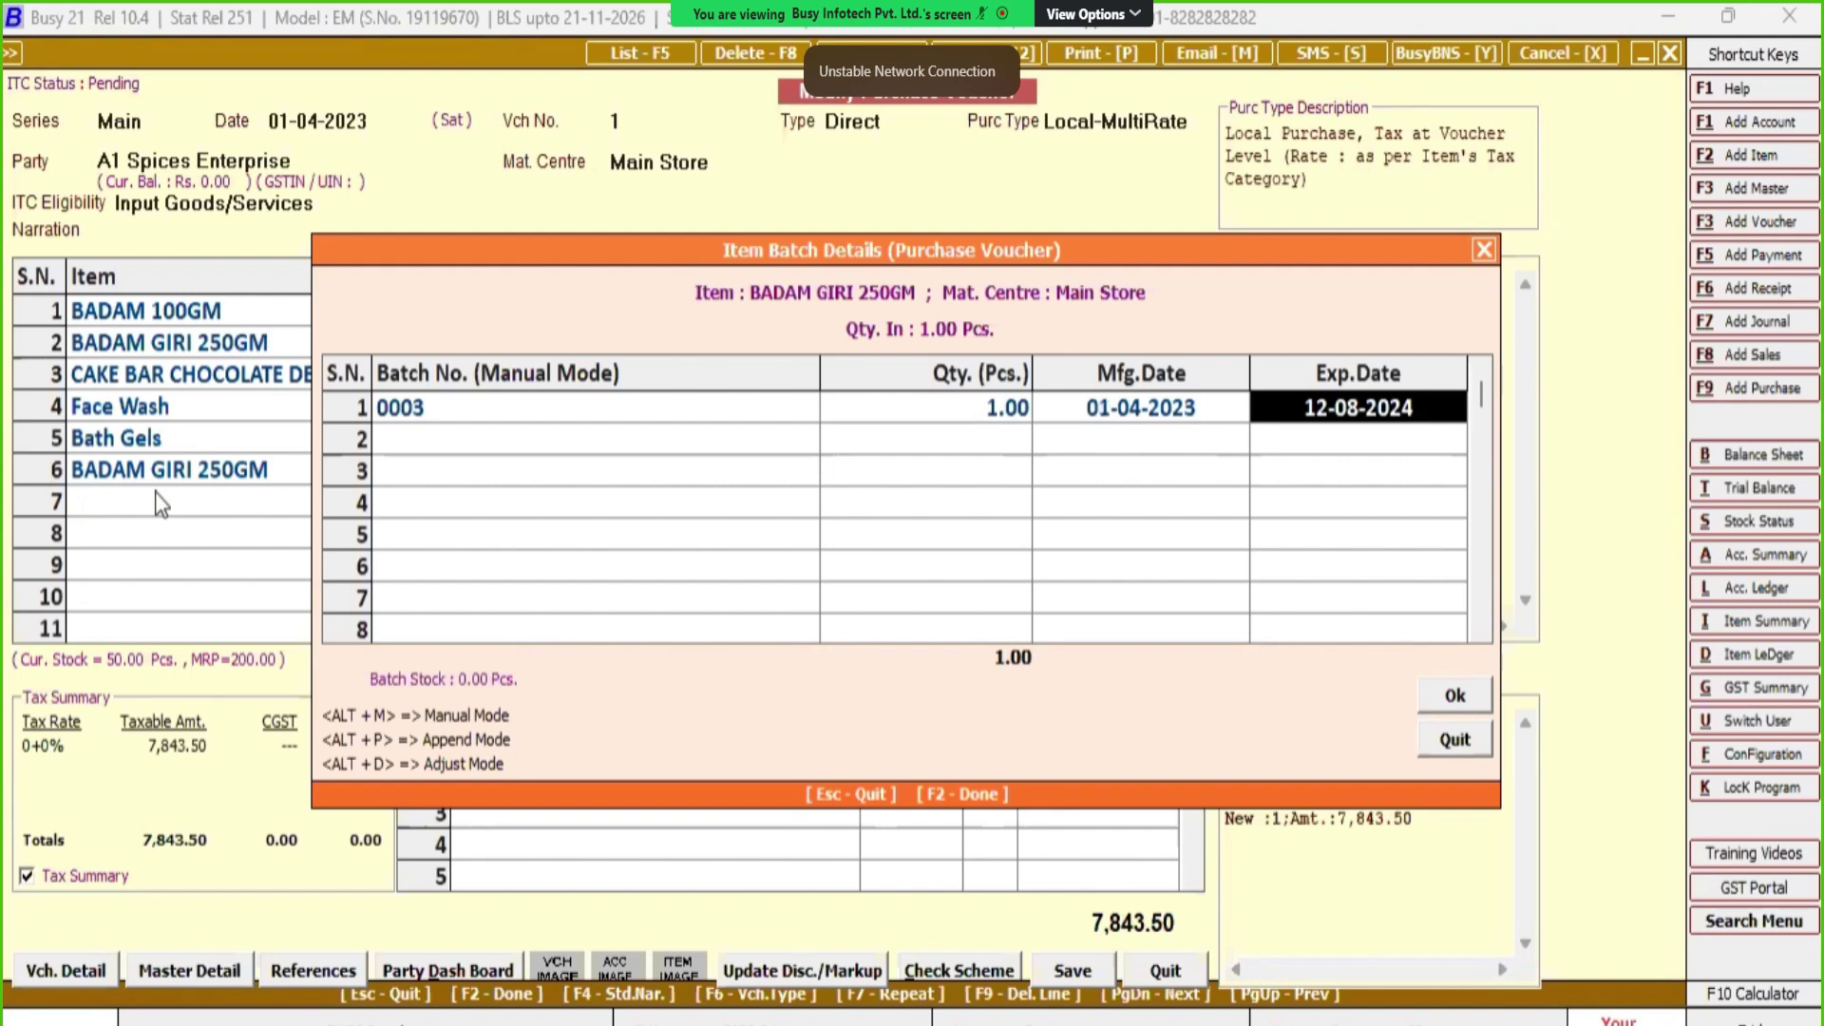
key(Return)
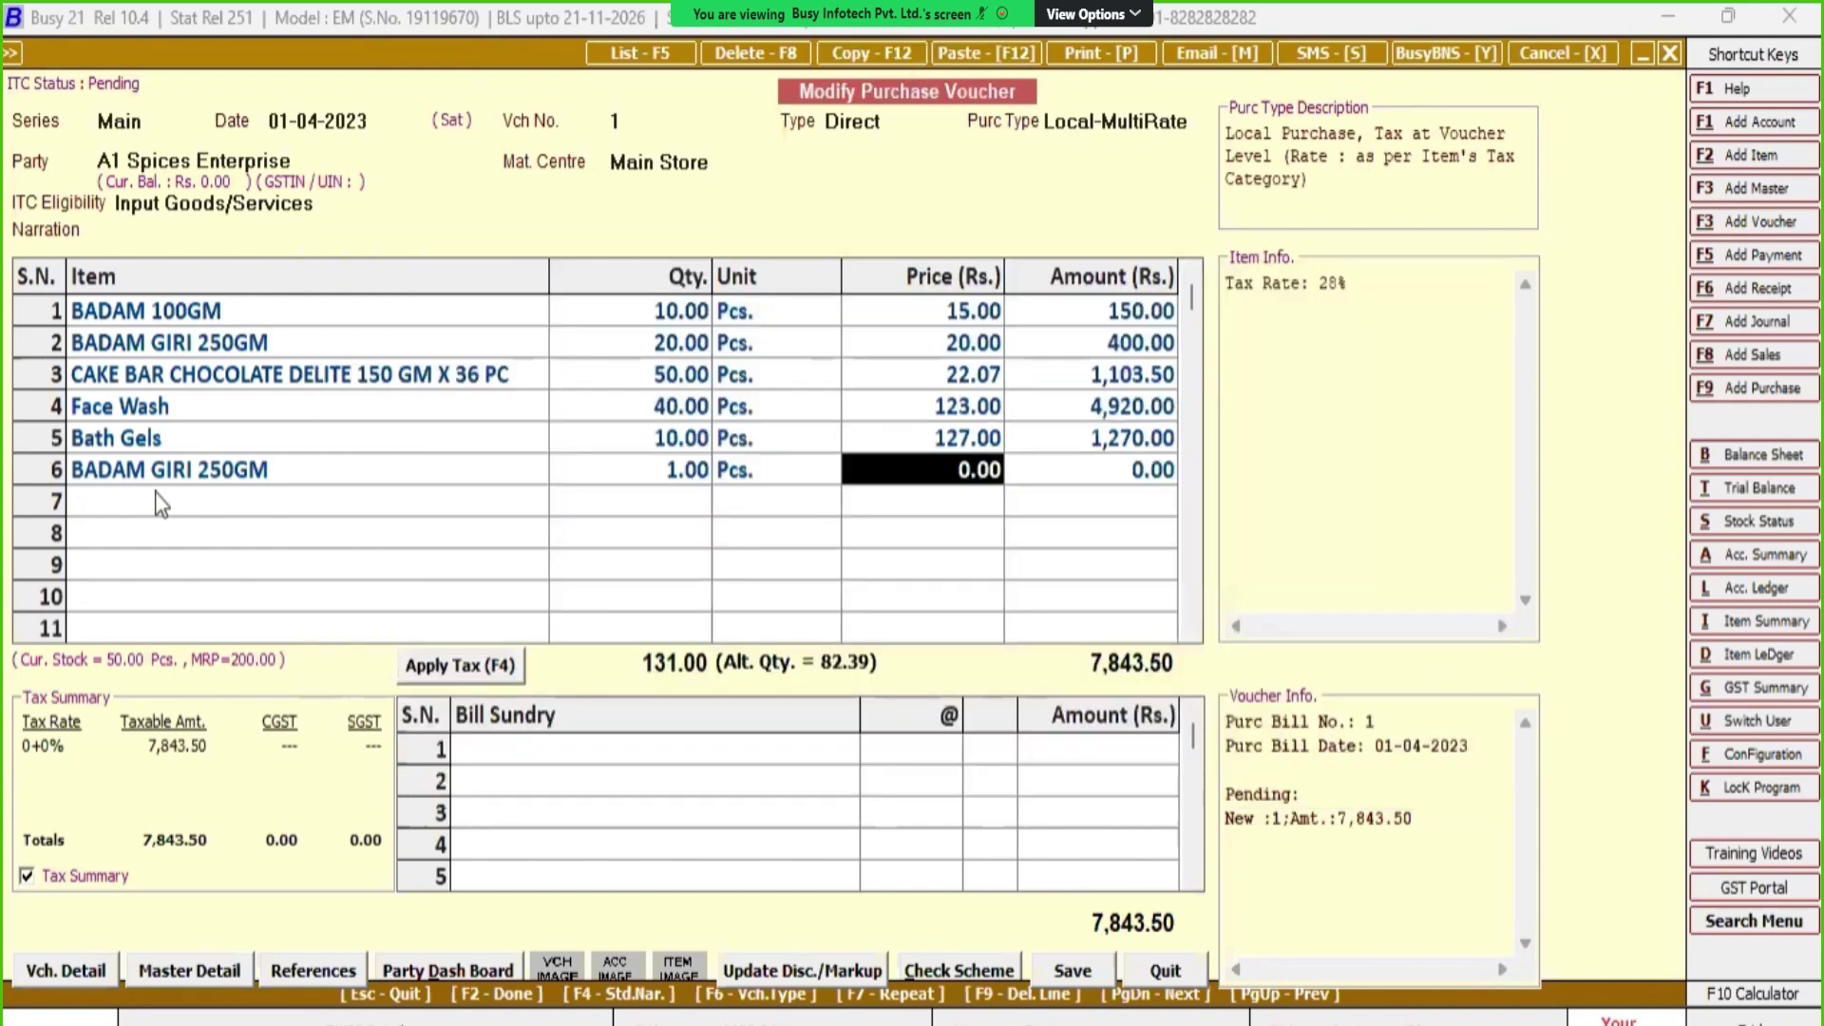
Step: Exit the purchase voucher and close the Batch-wise Stock report and its options
key(Escape)
key(Escape)
key(Escape)
key(Escape)
key(Escape)
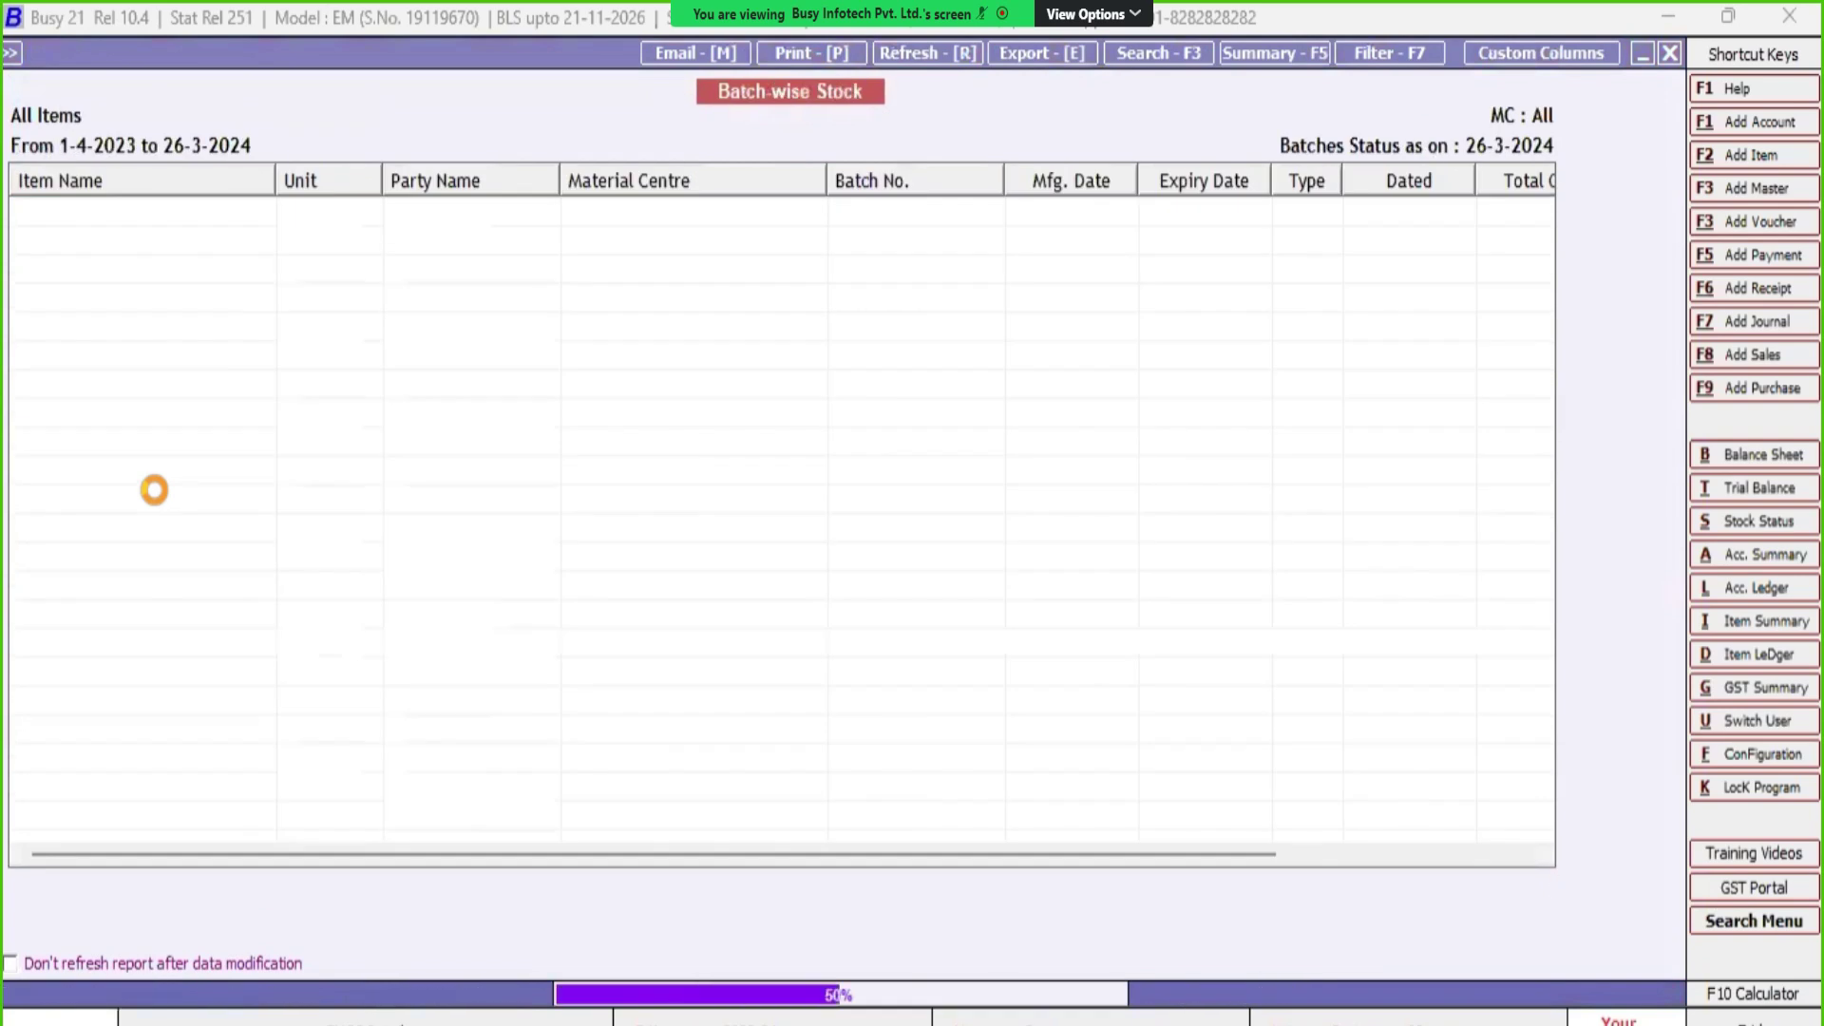
key(Escape)
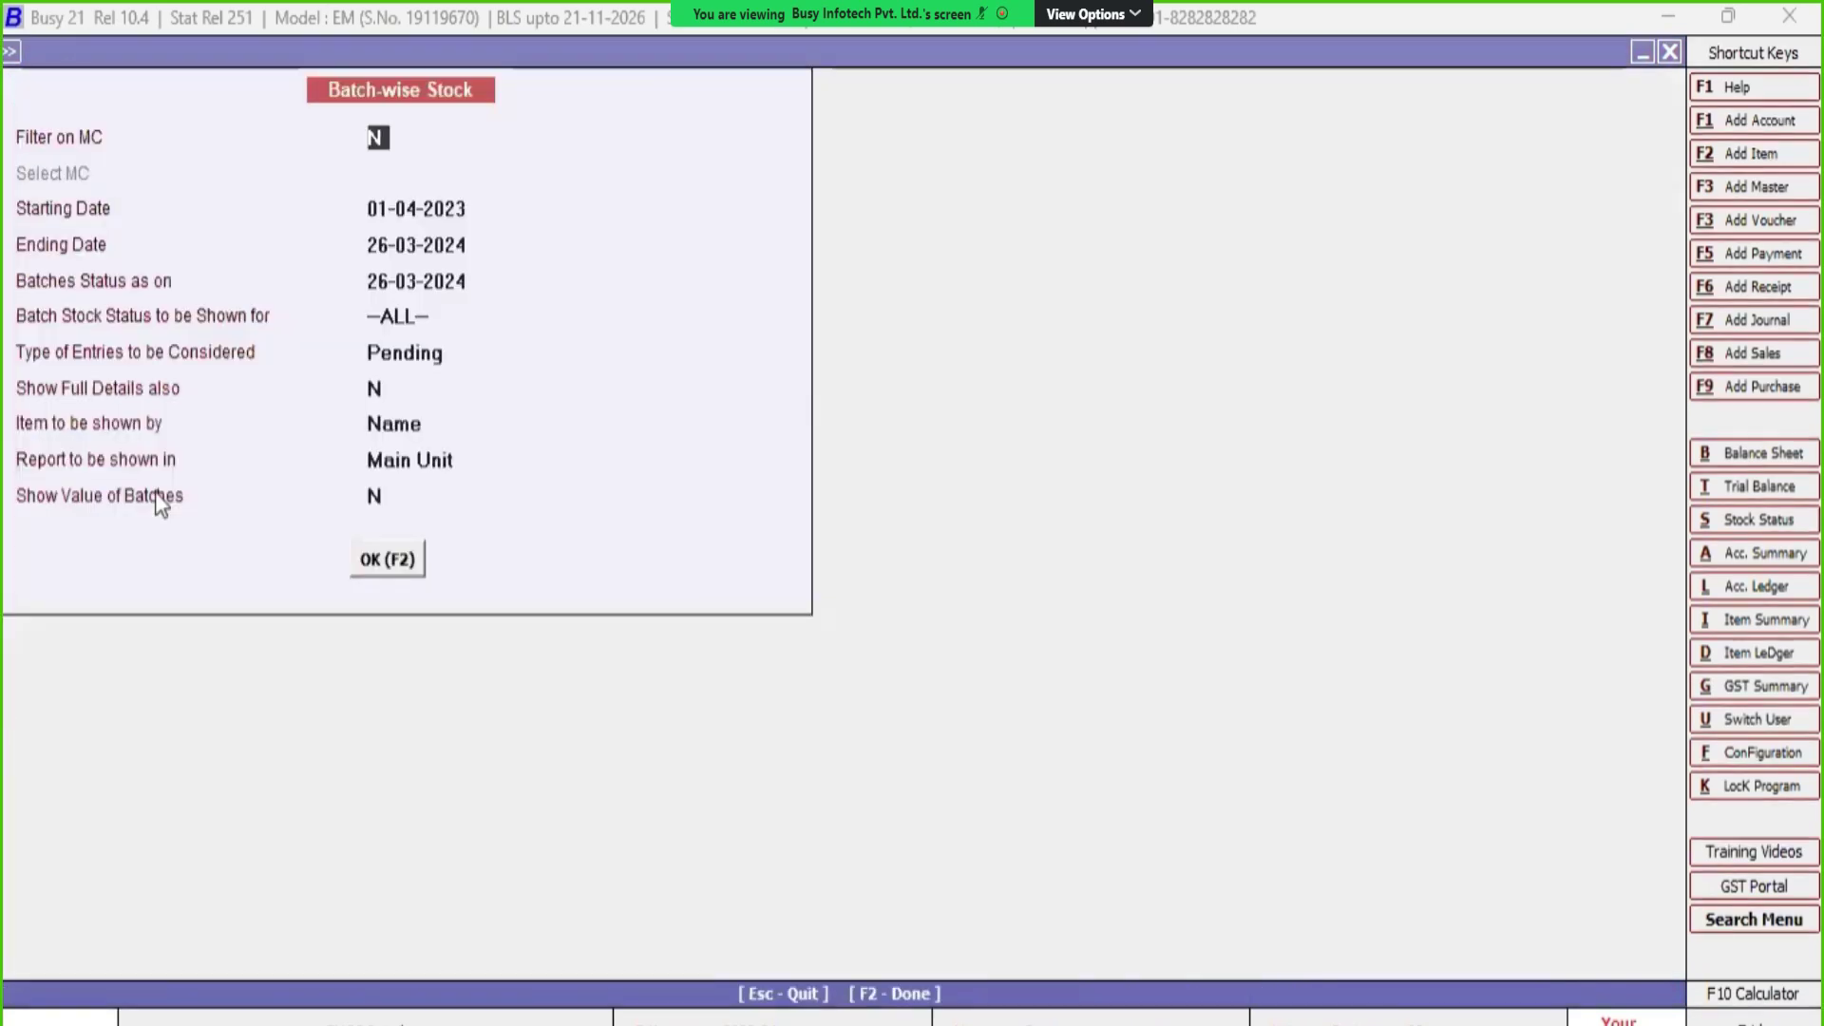
key(Escape)
key(Escape)
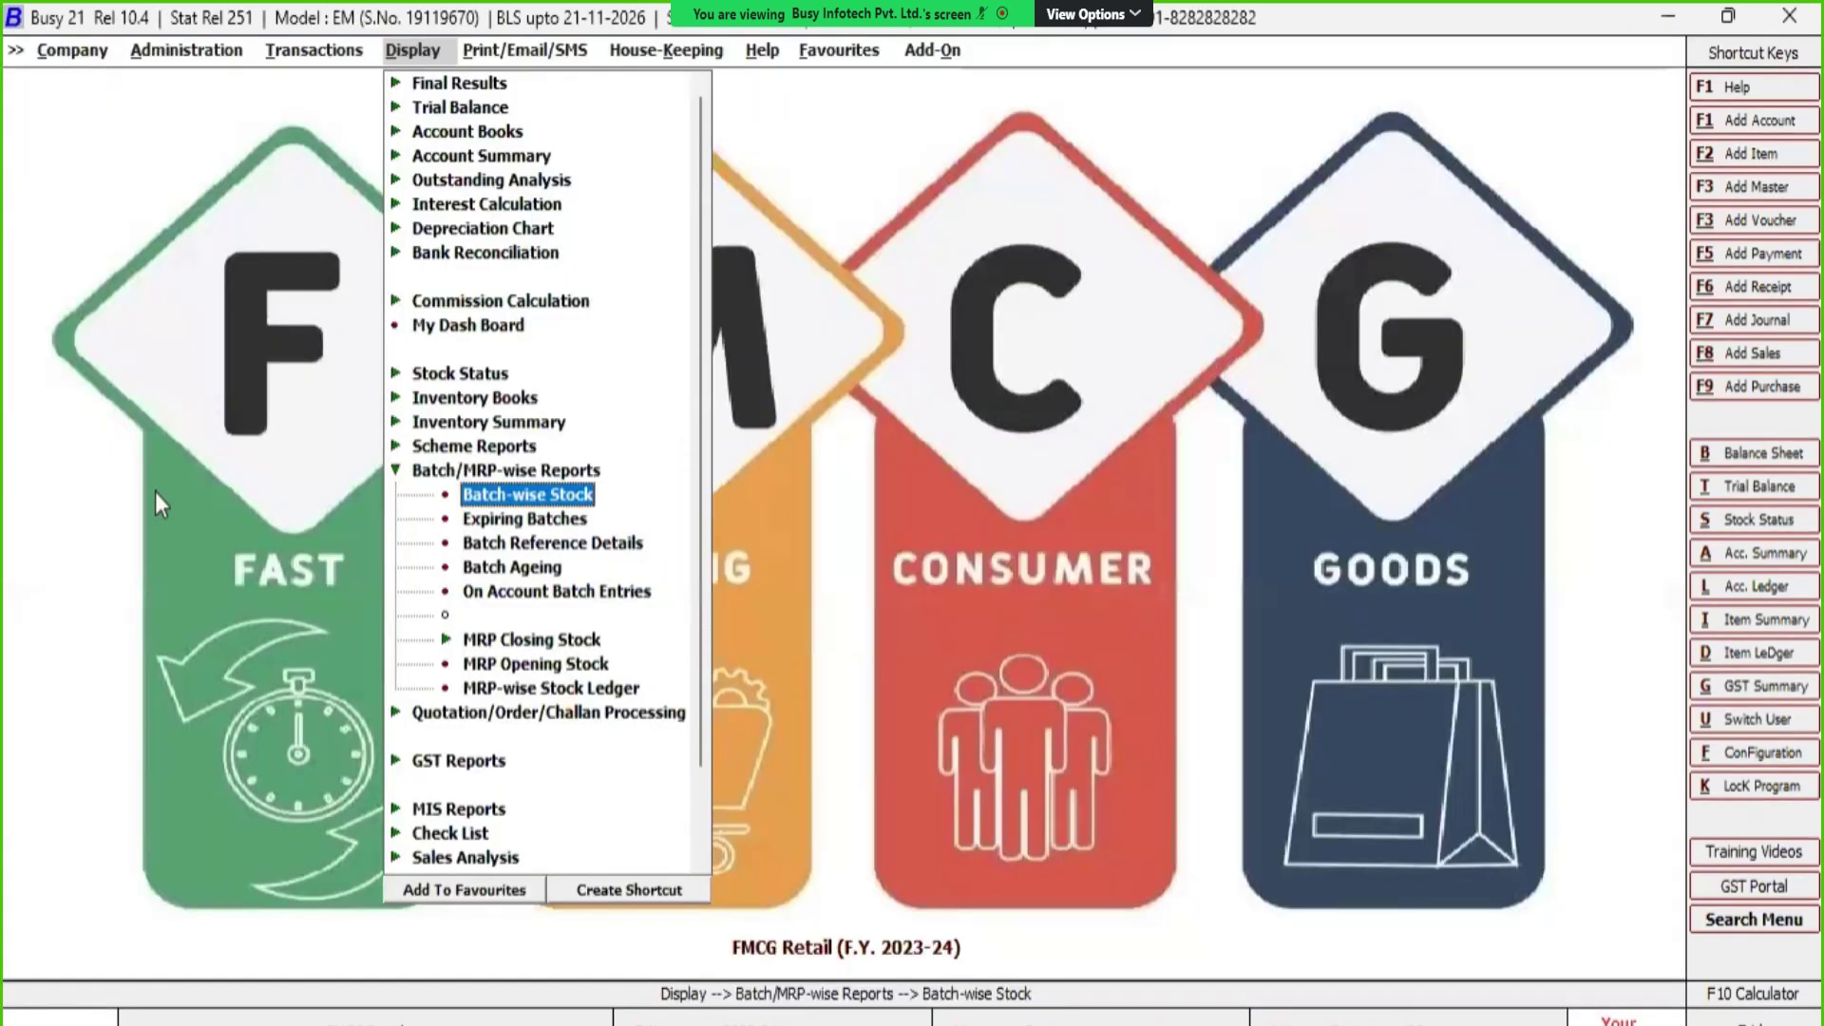
key(Escape)
Step: Run the Expiring Batches report till 26-3-2024 for all items, summary only (total 60.00 Pcs.)
key(Down)
key(Return)
key(Right)
key(Right)
key(Return)
key(Right)
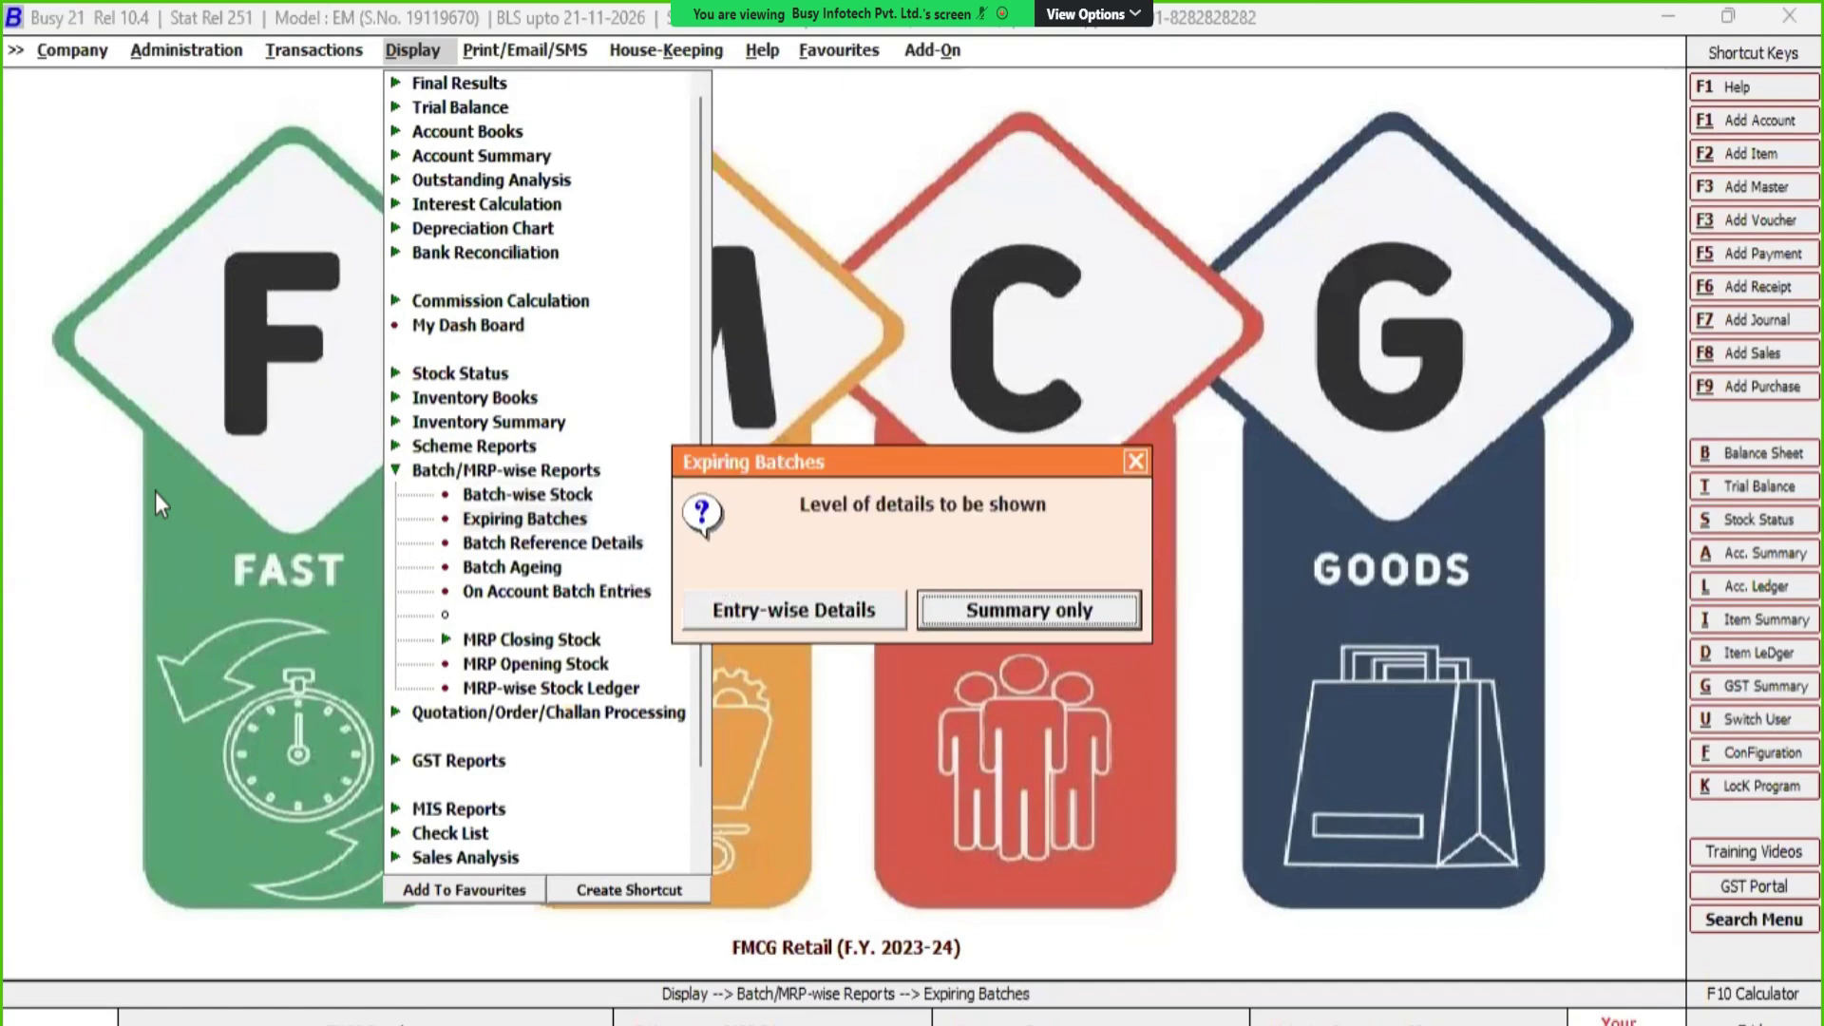
key(Return)
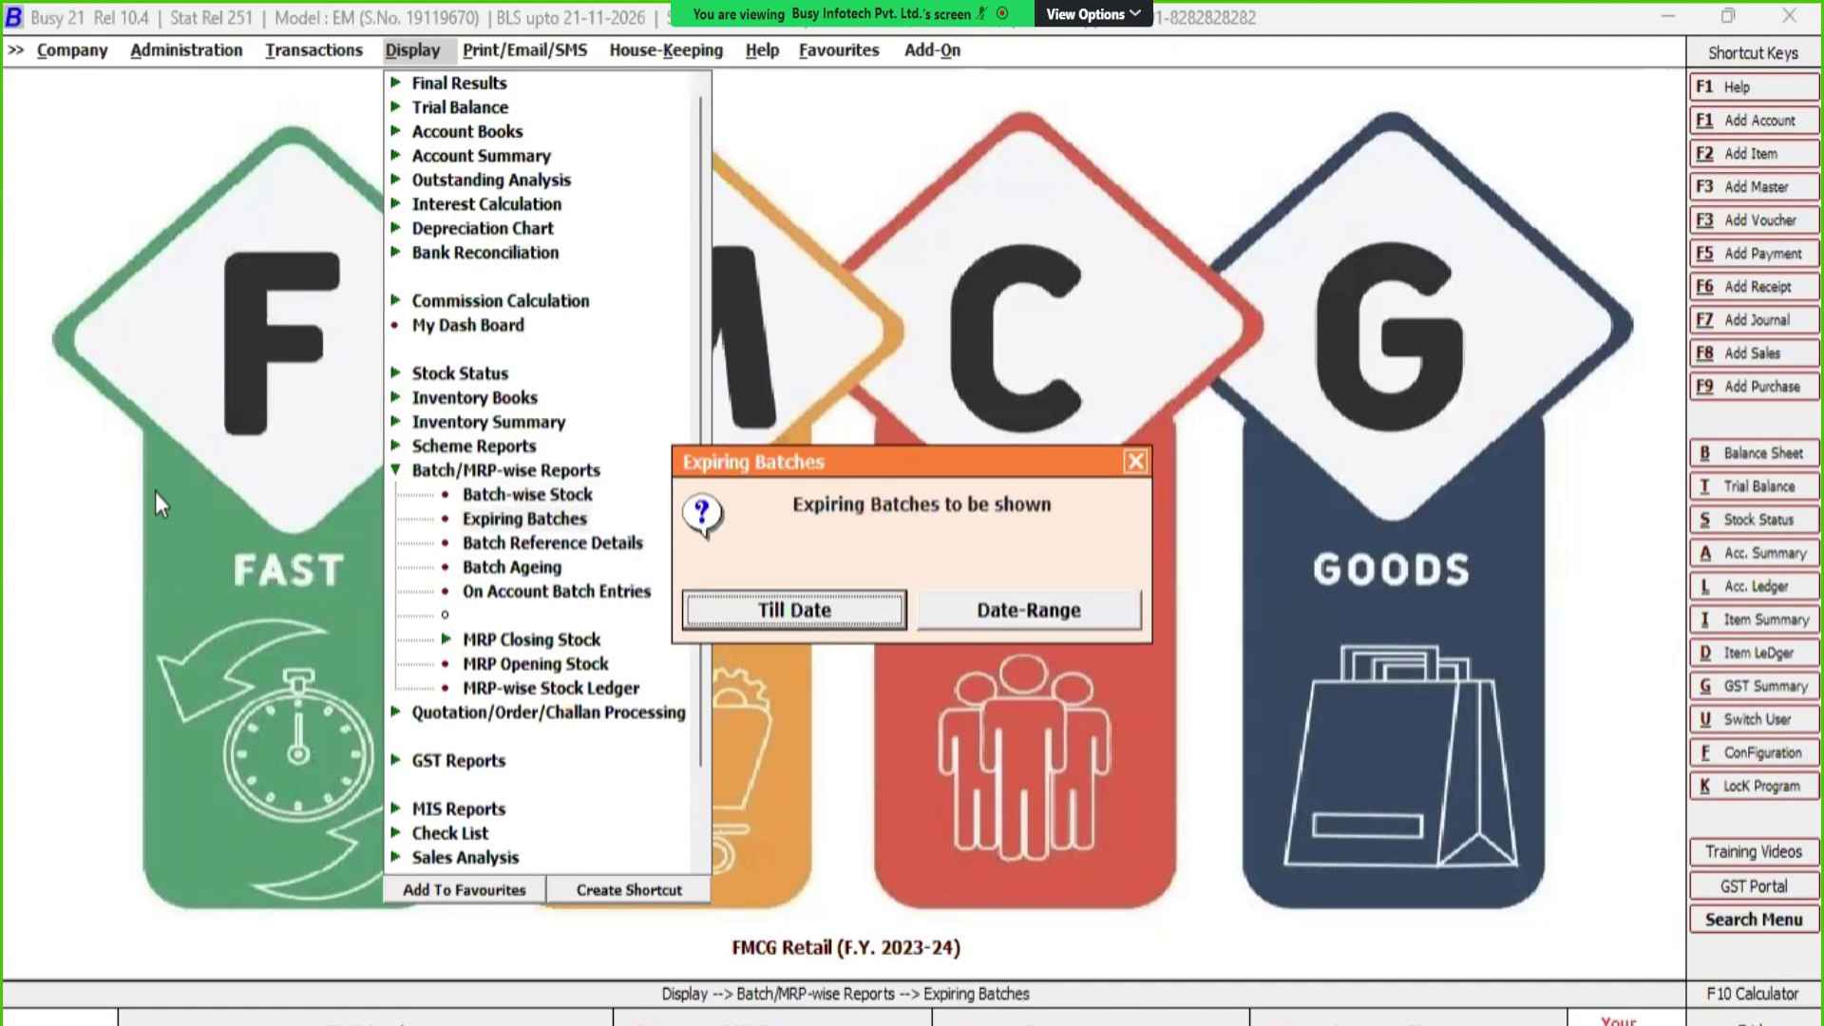
key(Escape)
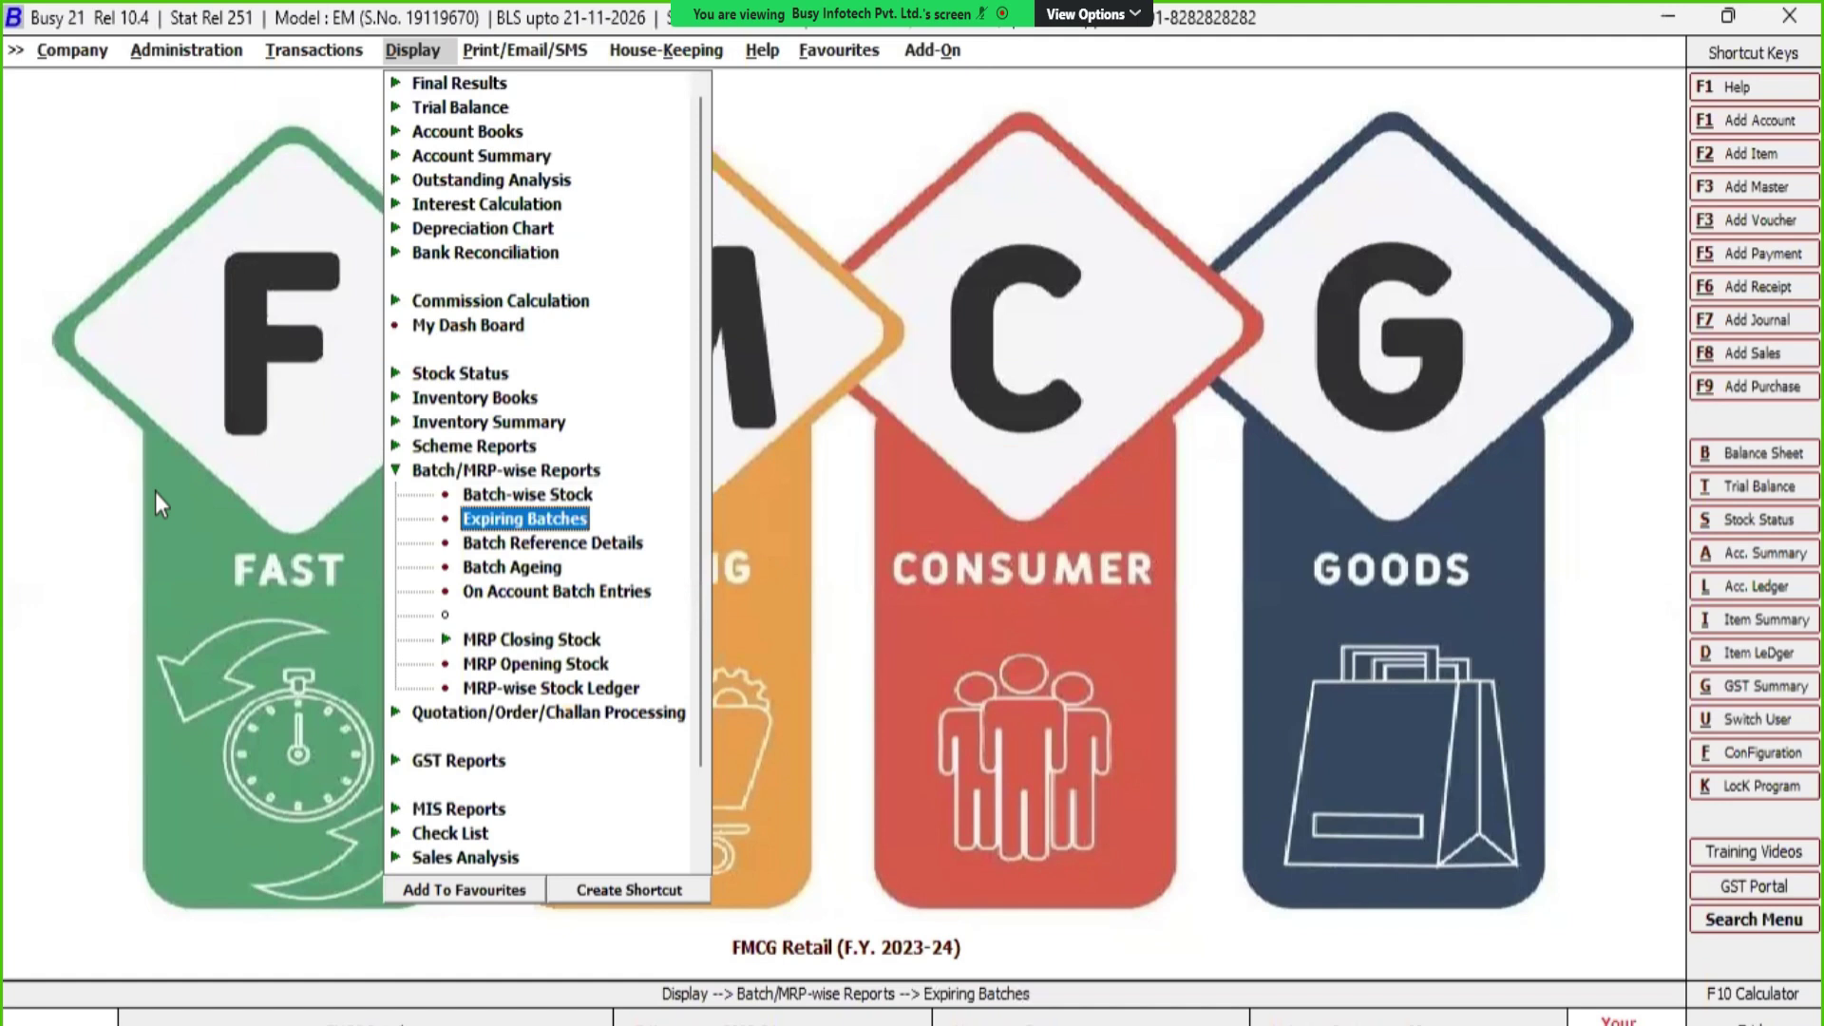
key(Return)
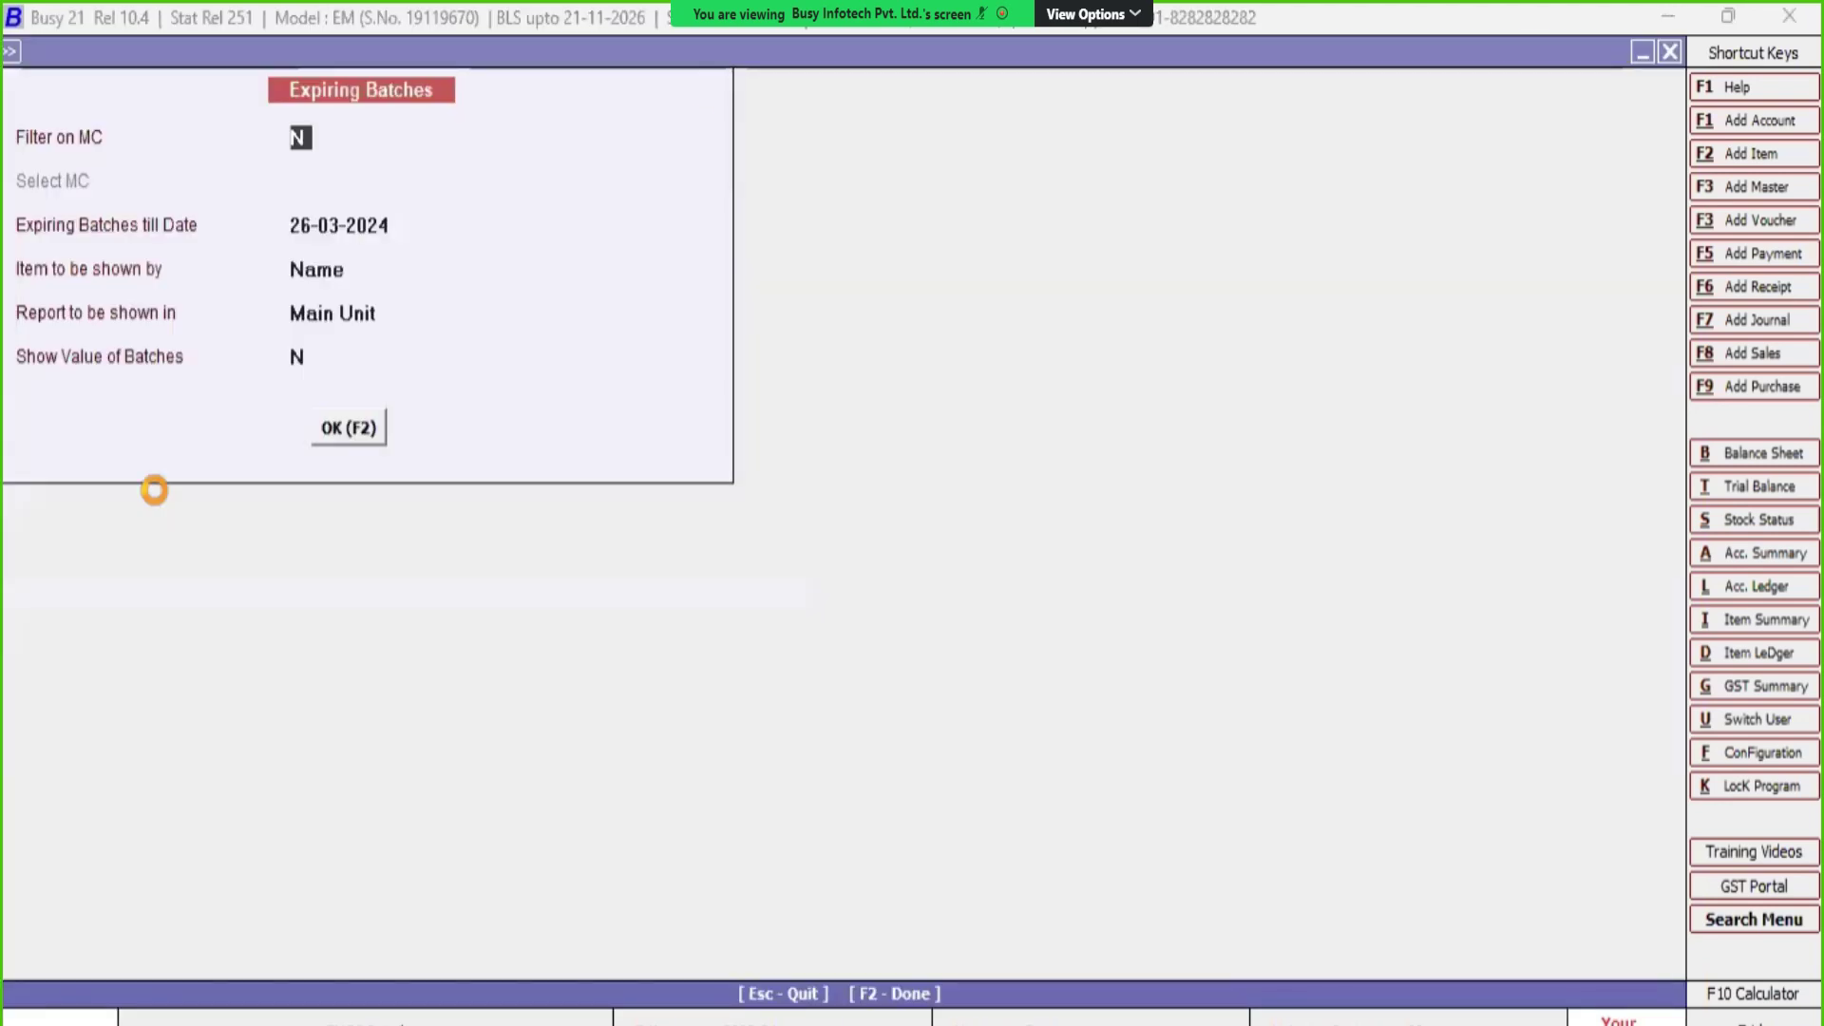
key(F2)
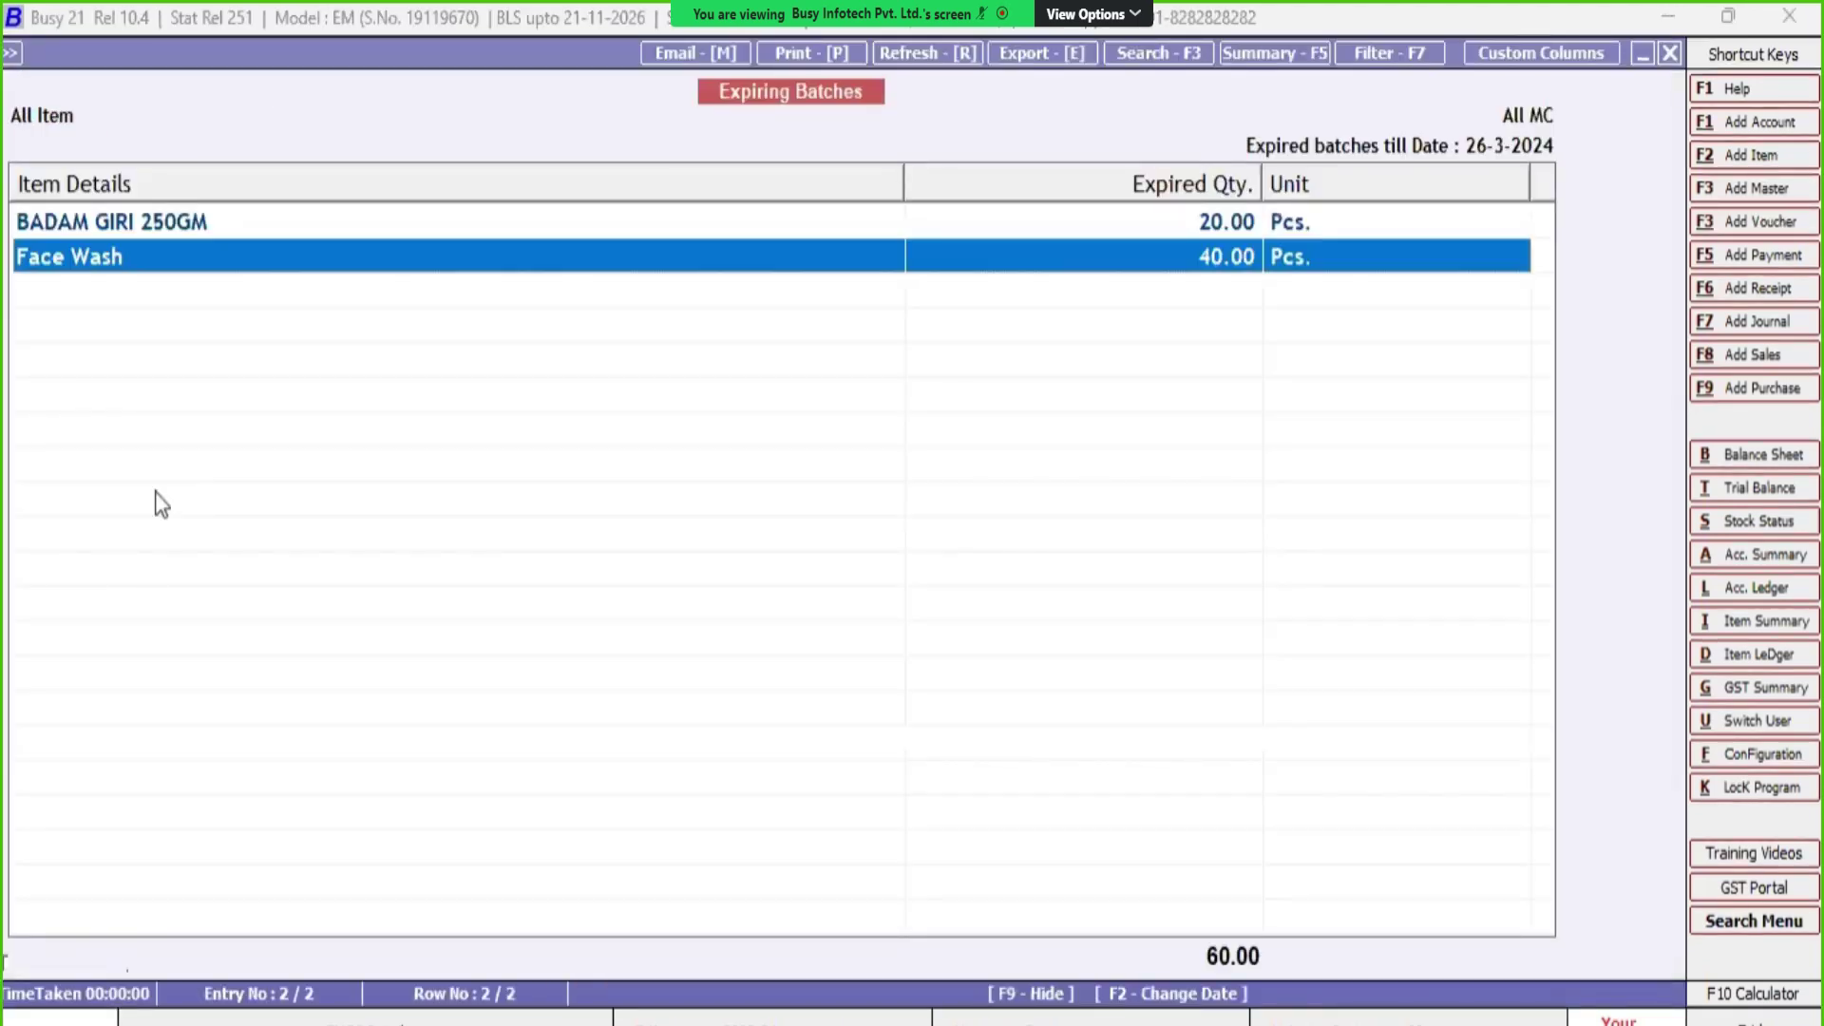
key(Up)
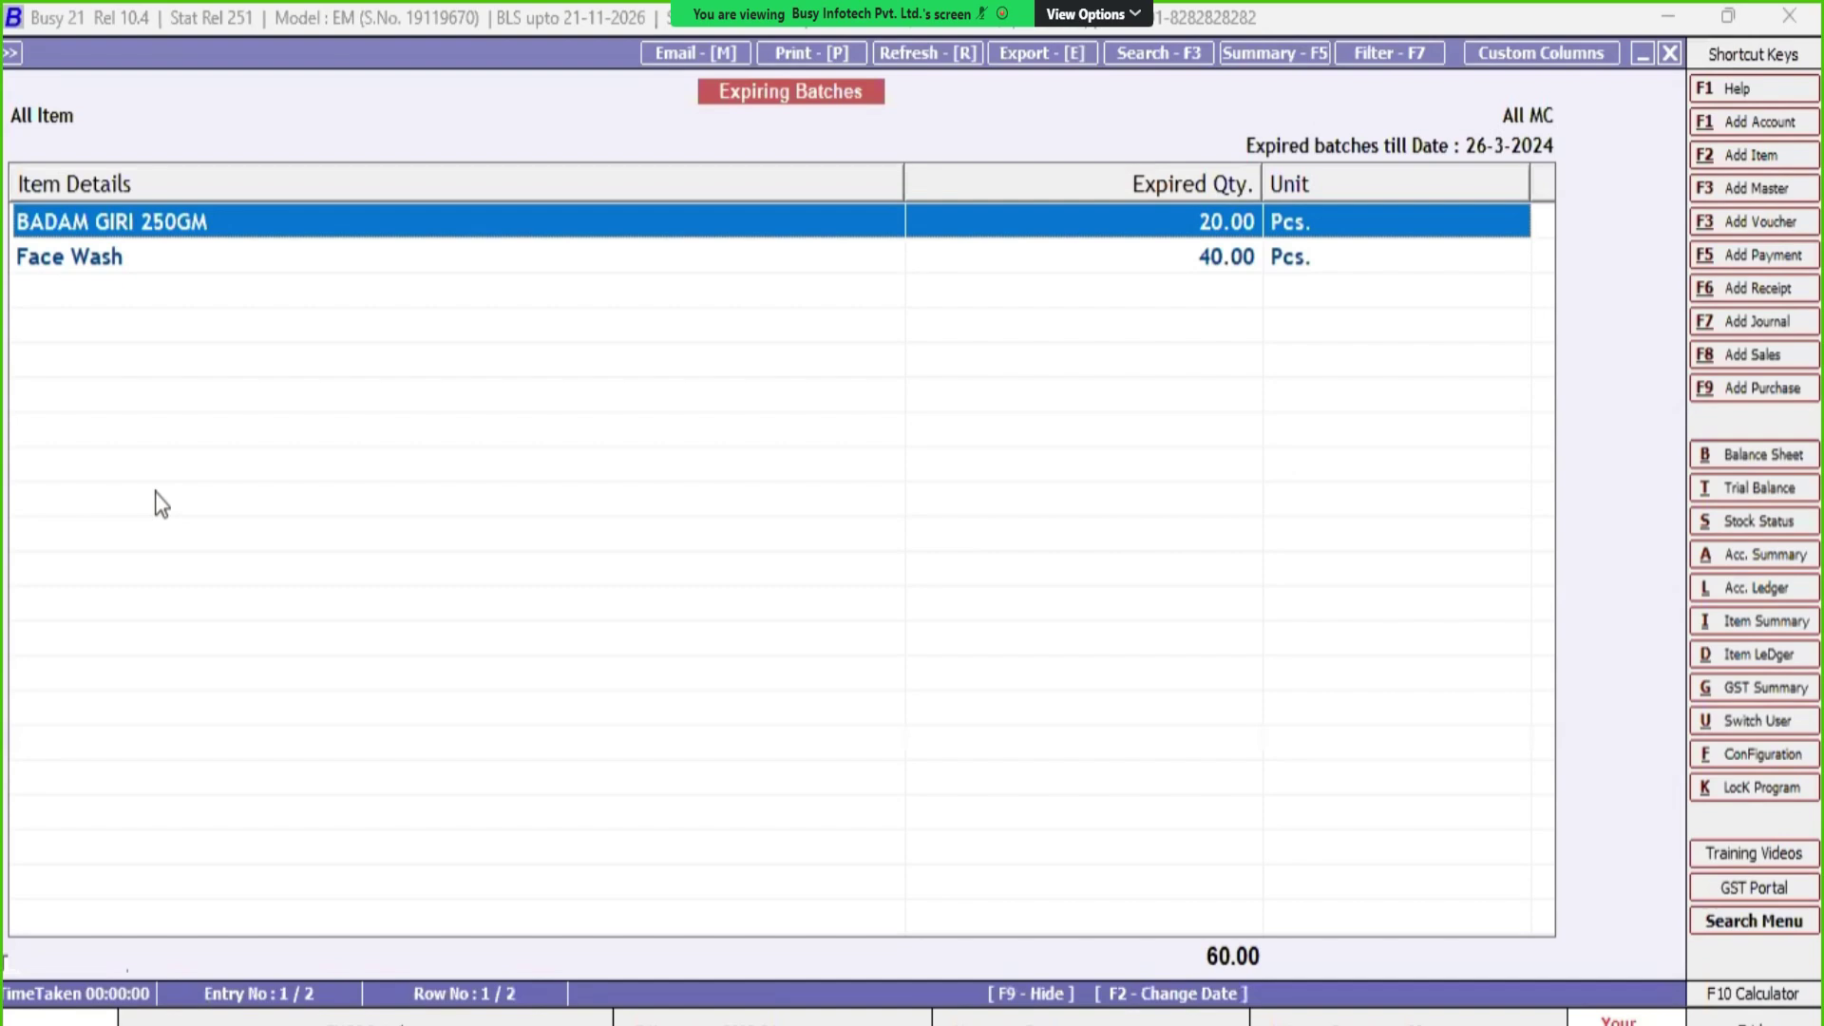
key(Escape)
key(Escape)
key(Escape)
key(Down)
key(Down)
key(Down)
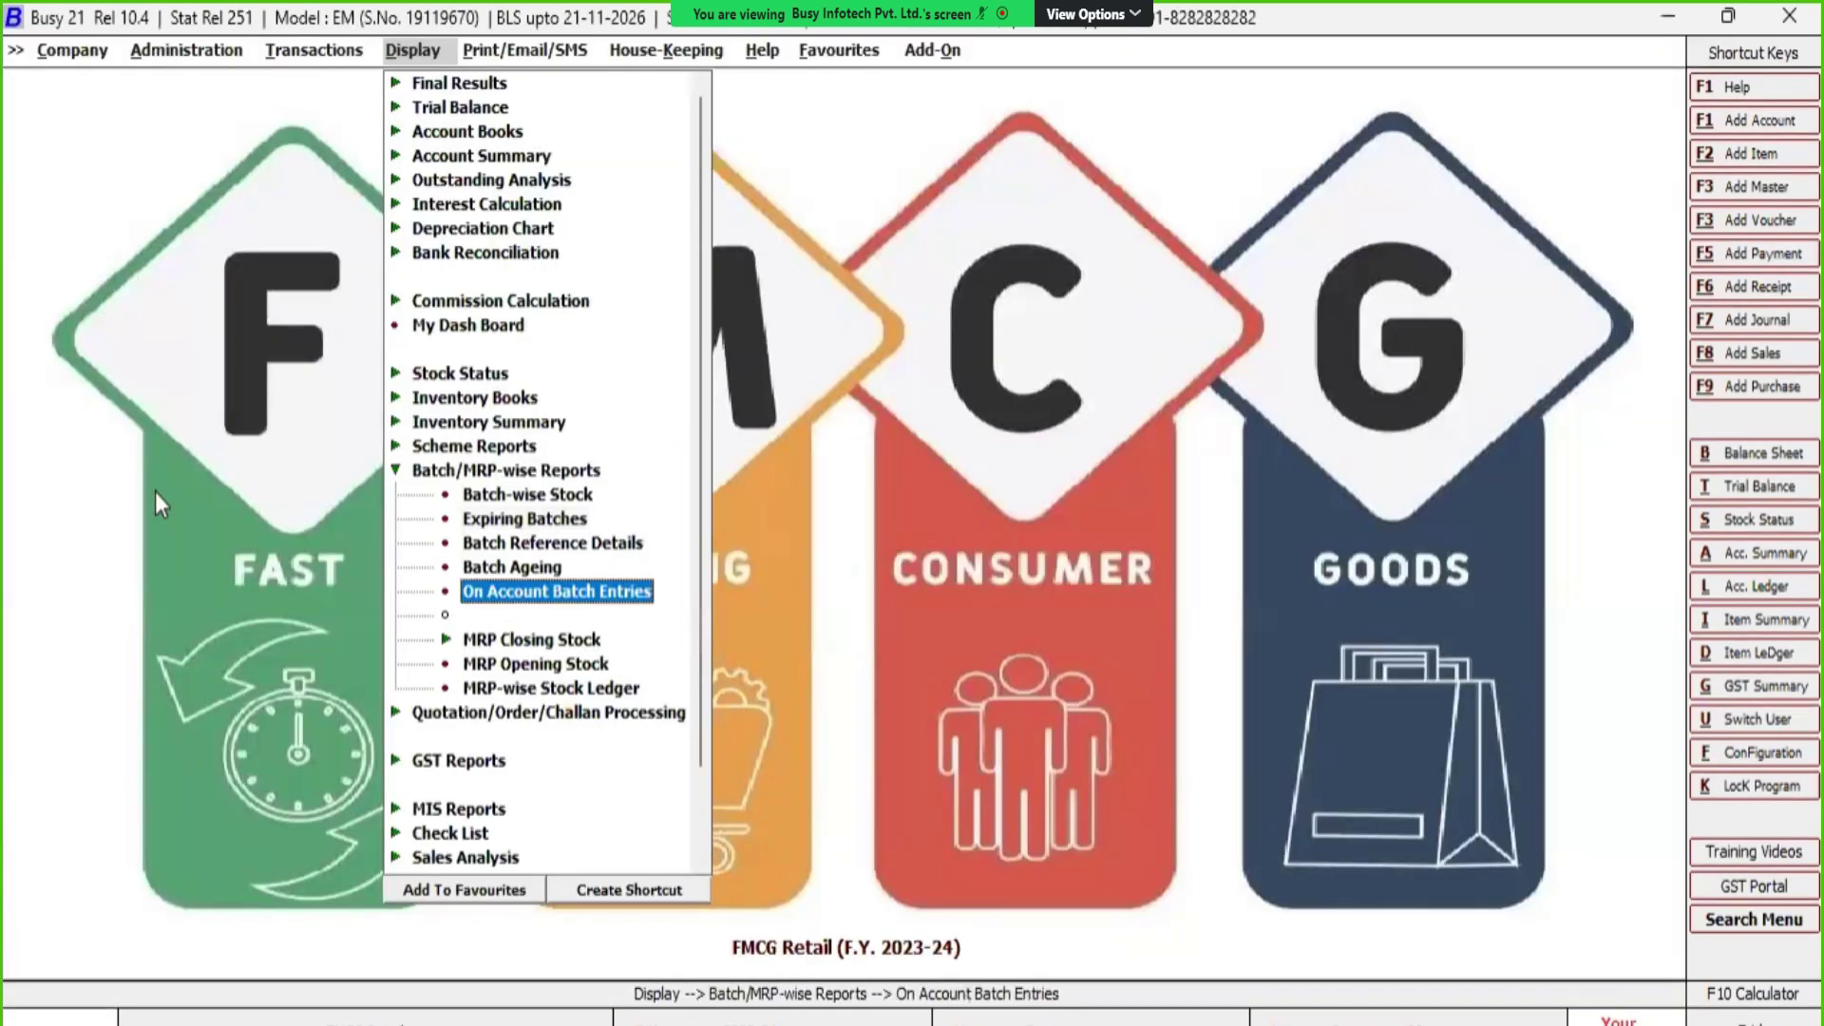
key(Down)
key(Down)
key(Return)
key(Return)
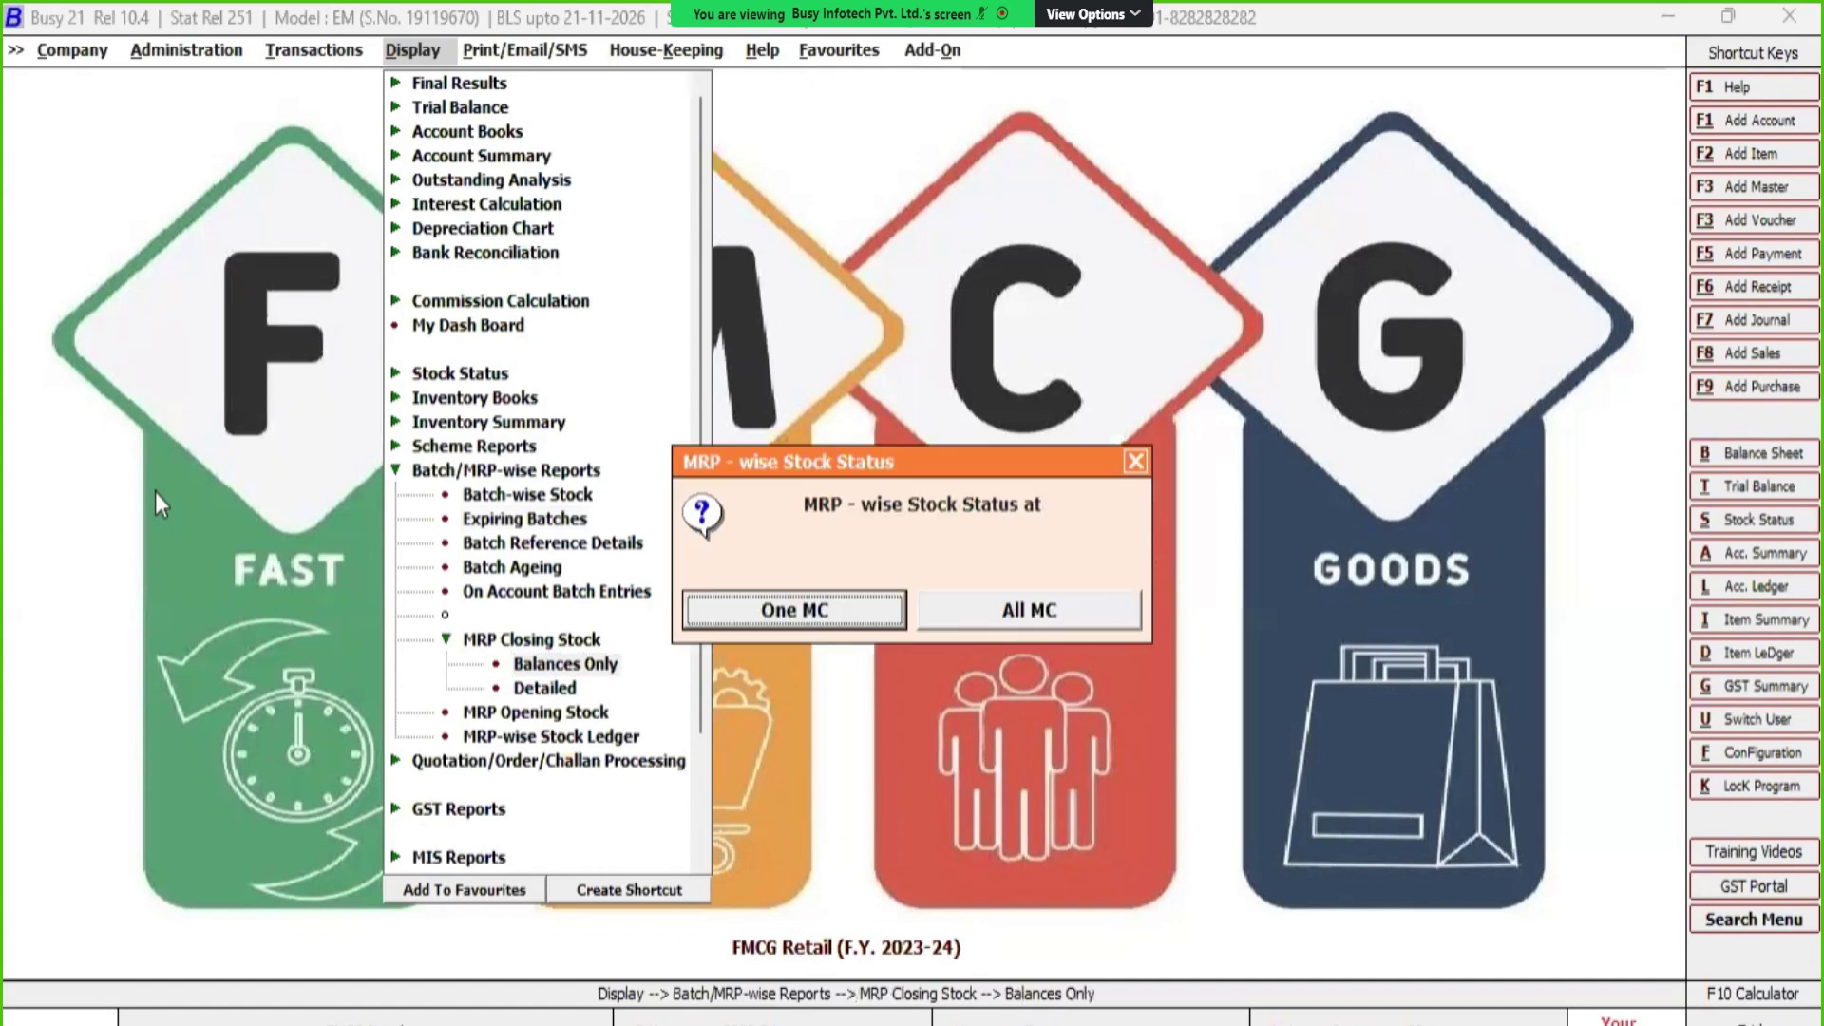
key(Escape)
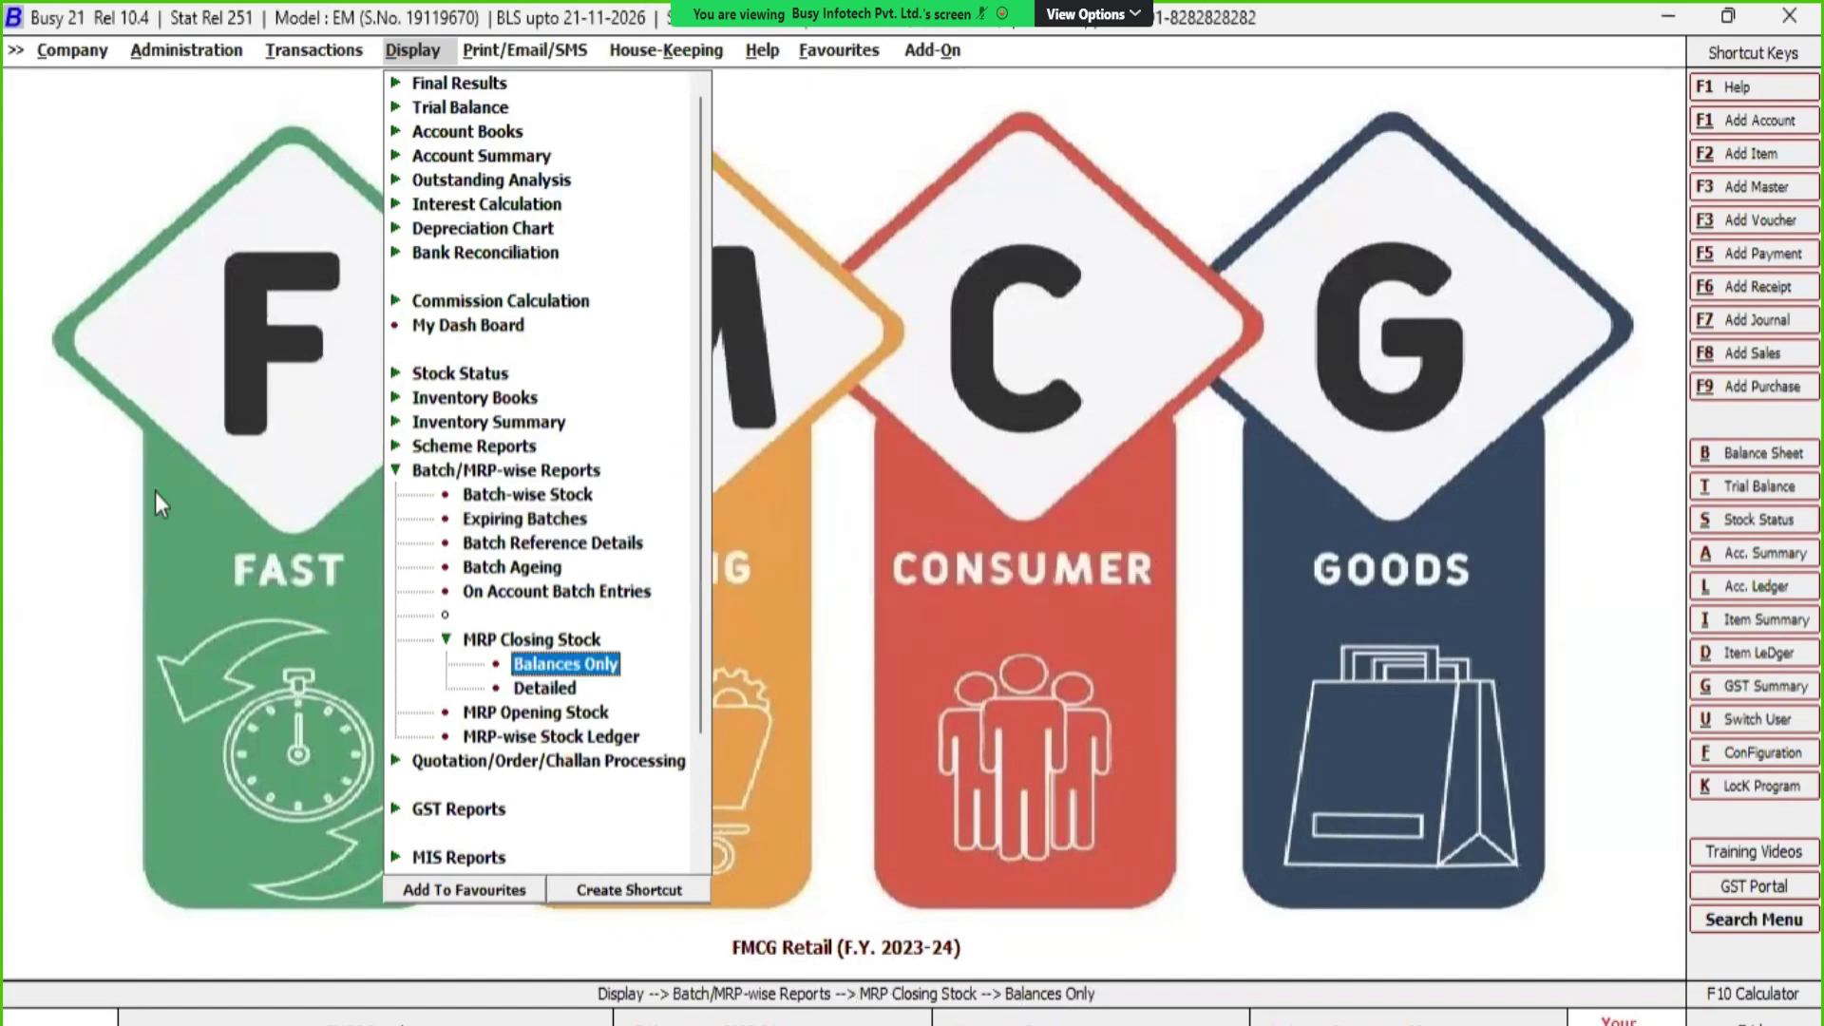
key(Return)
key(Return)
key(Return)
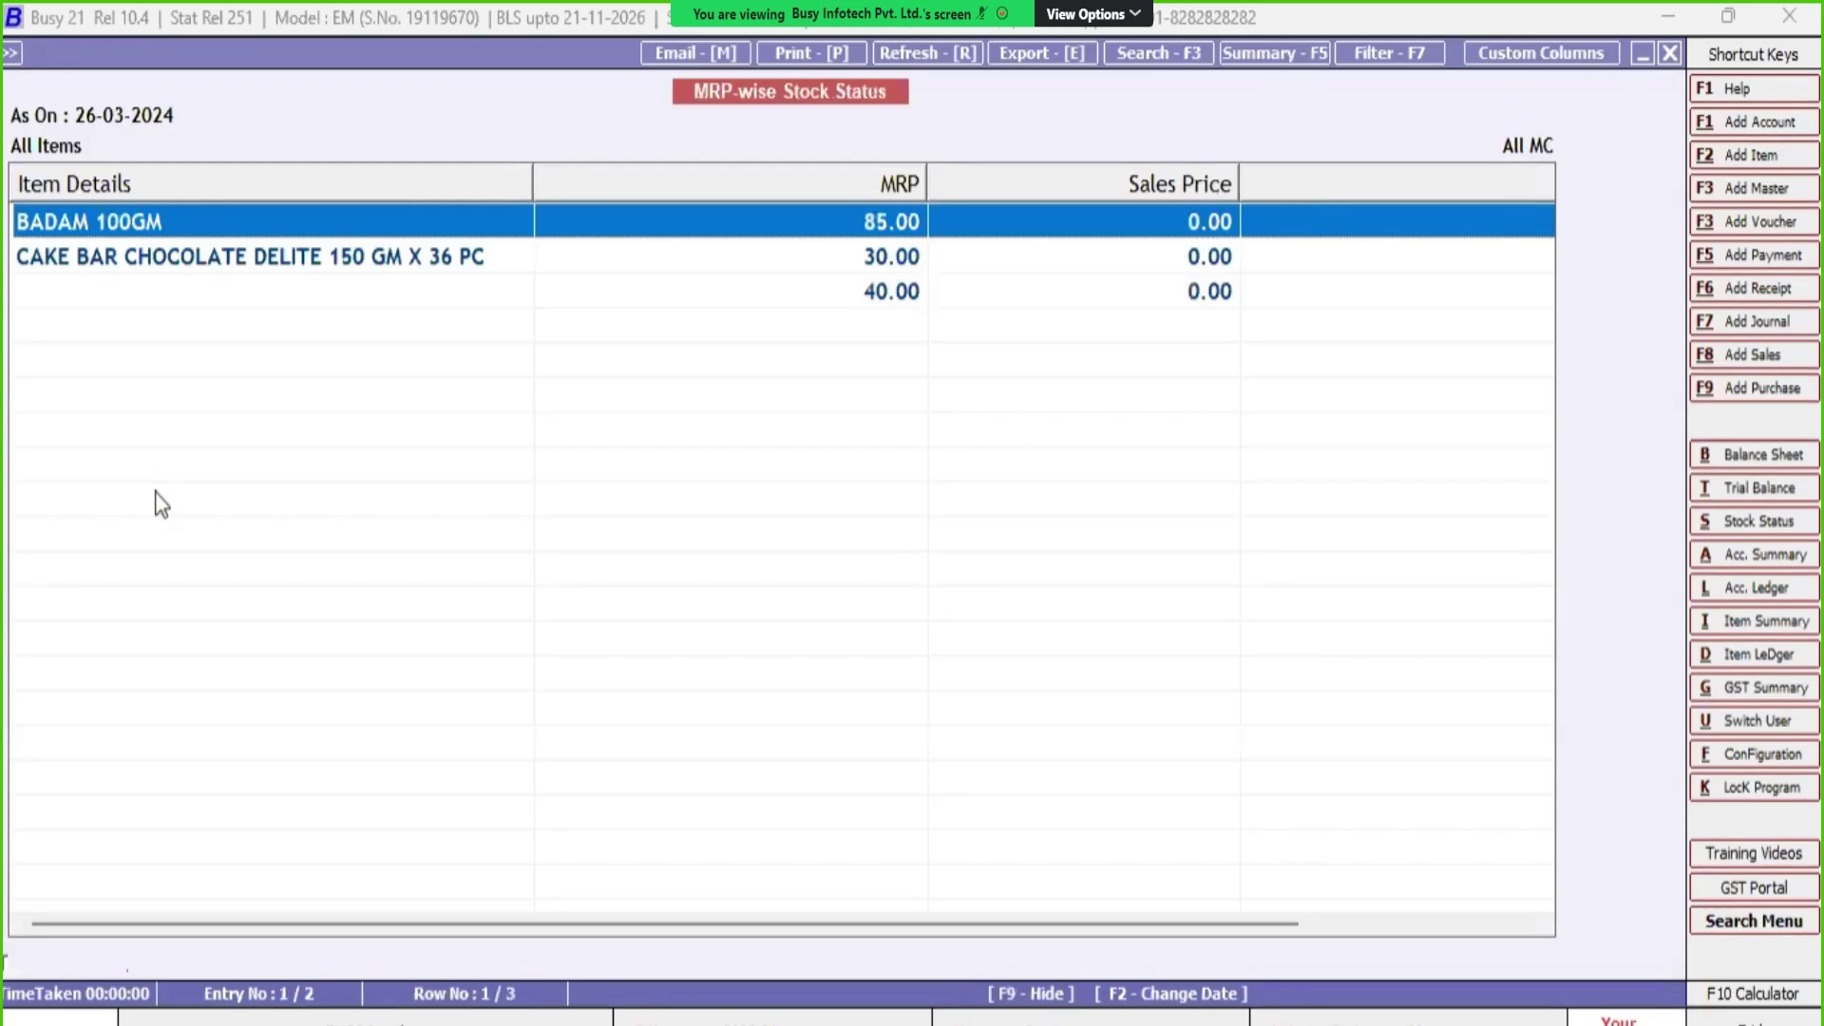
key(Down)
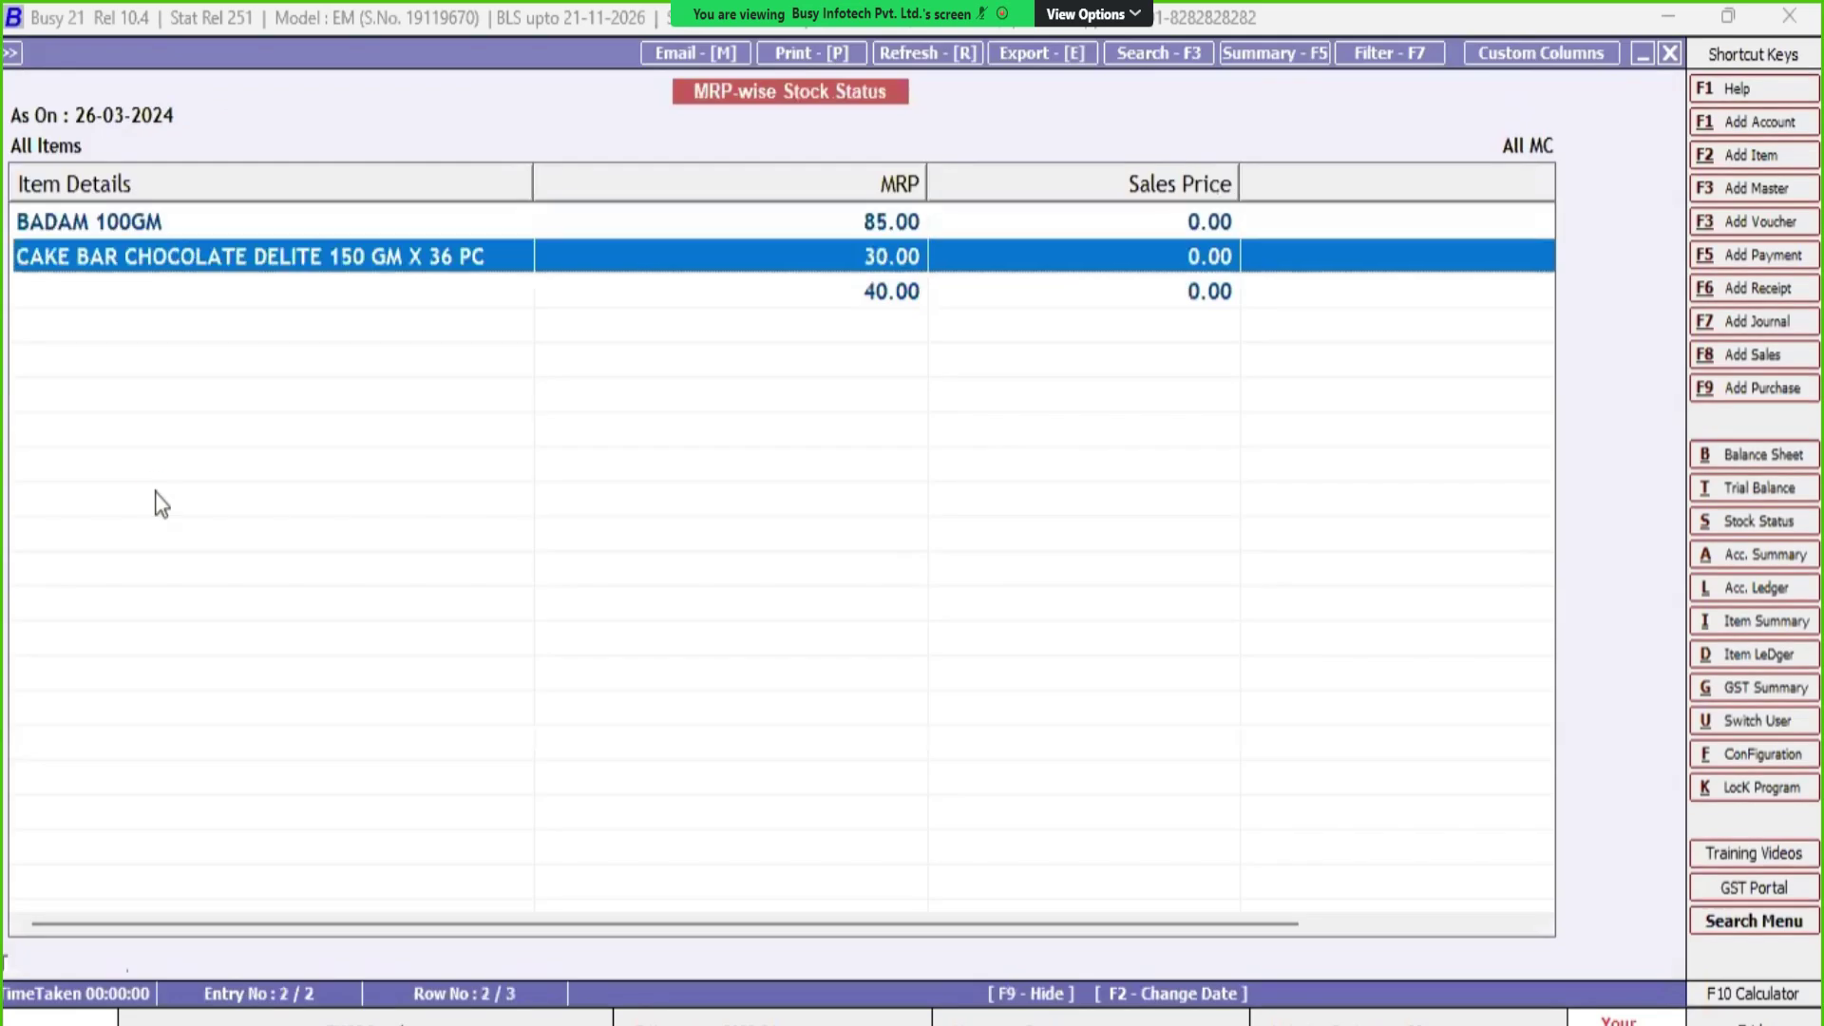
key(Down)
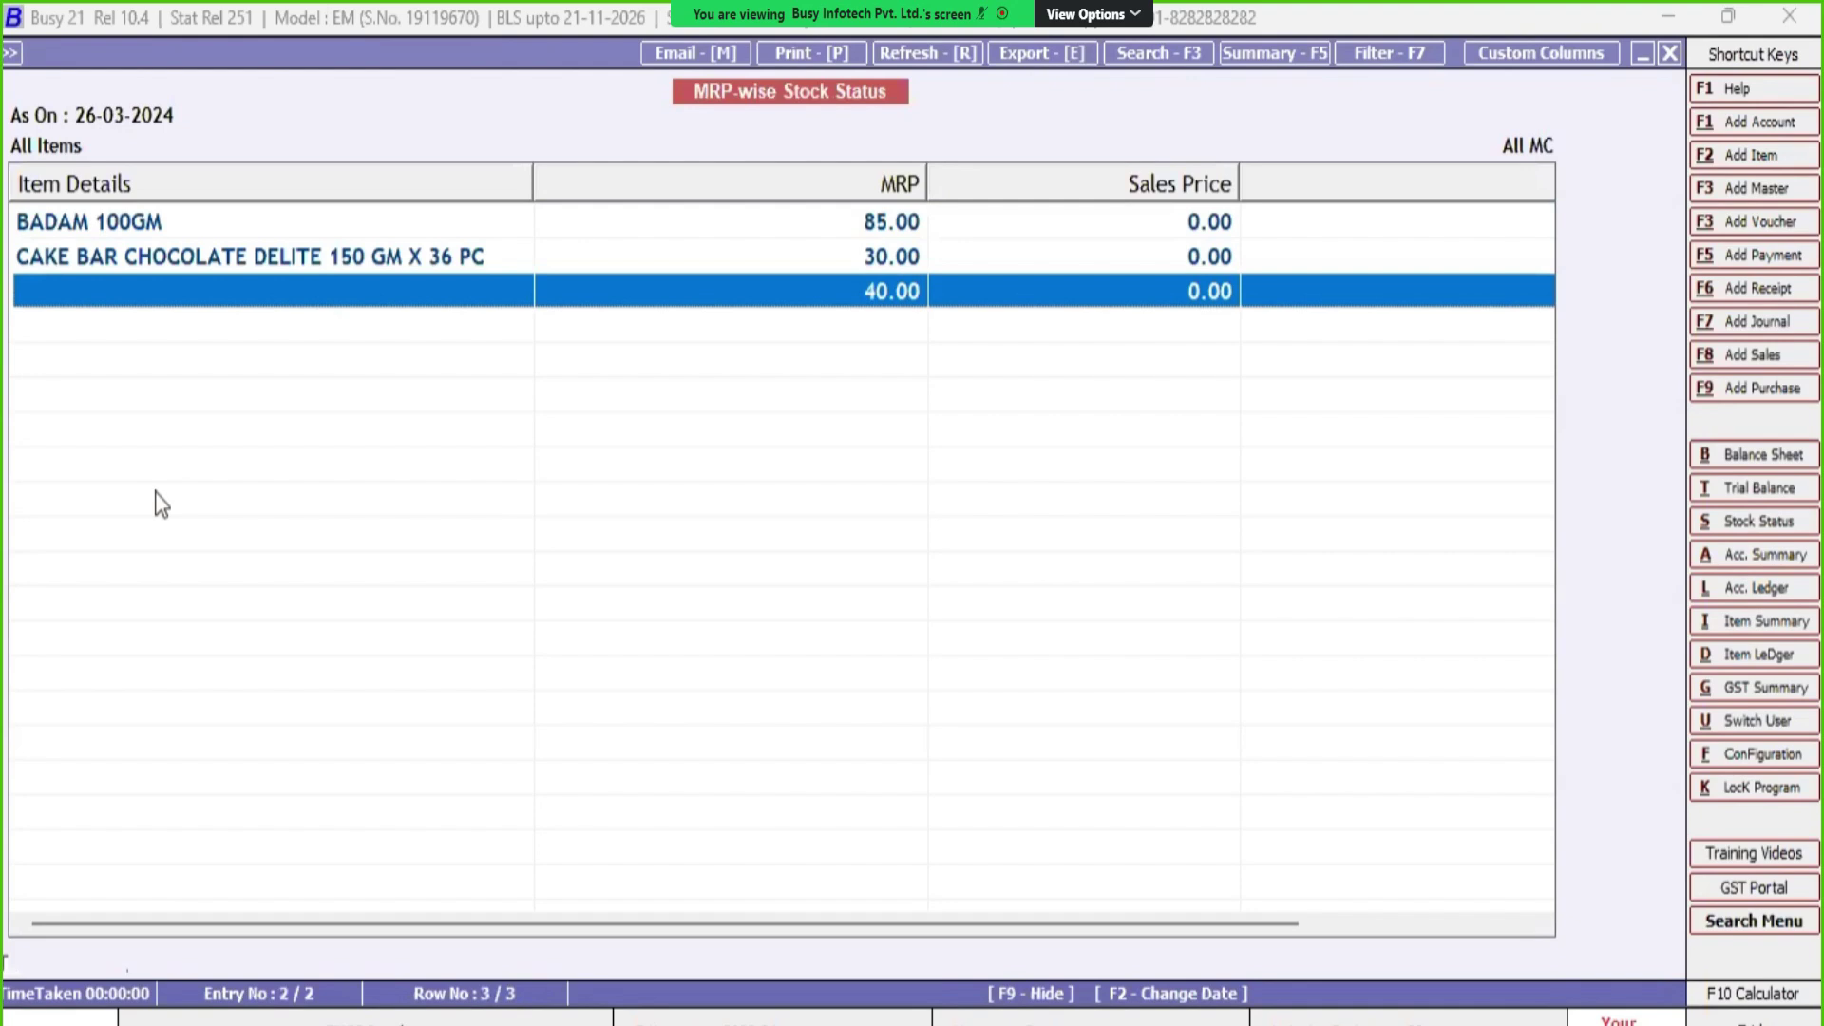
key(Escape)
key(Escape)
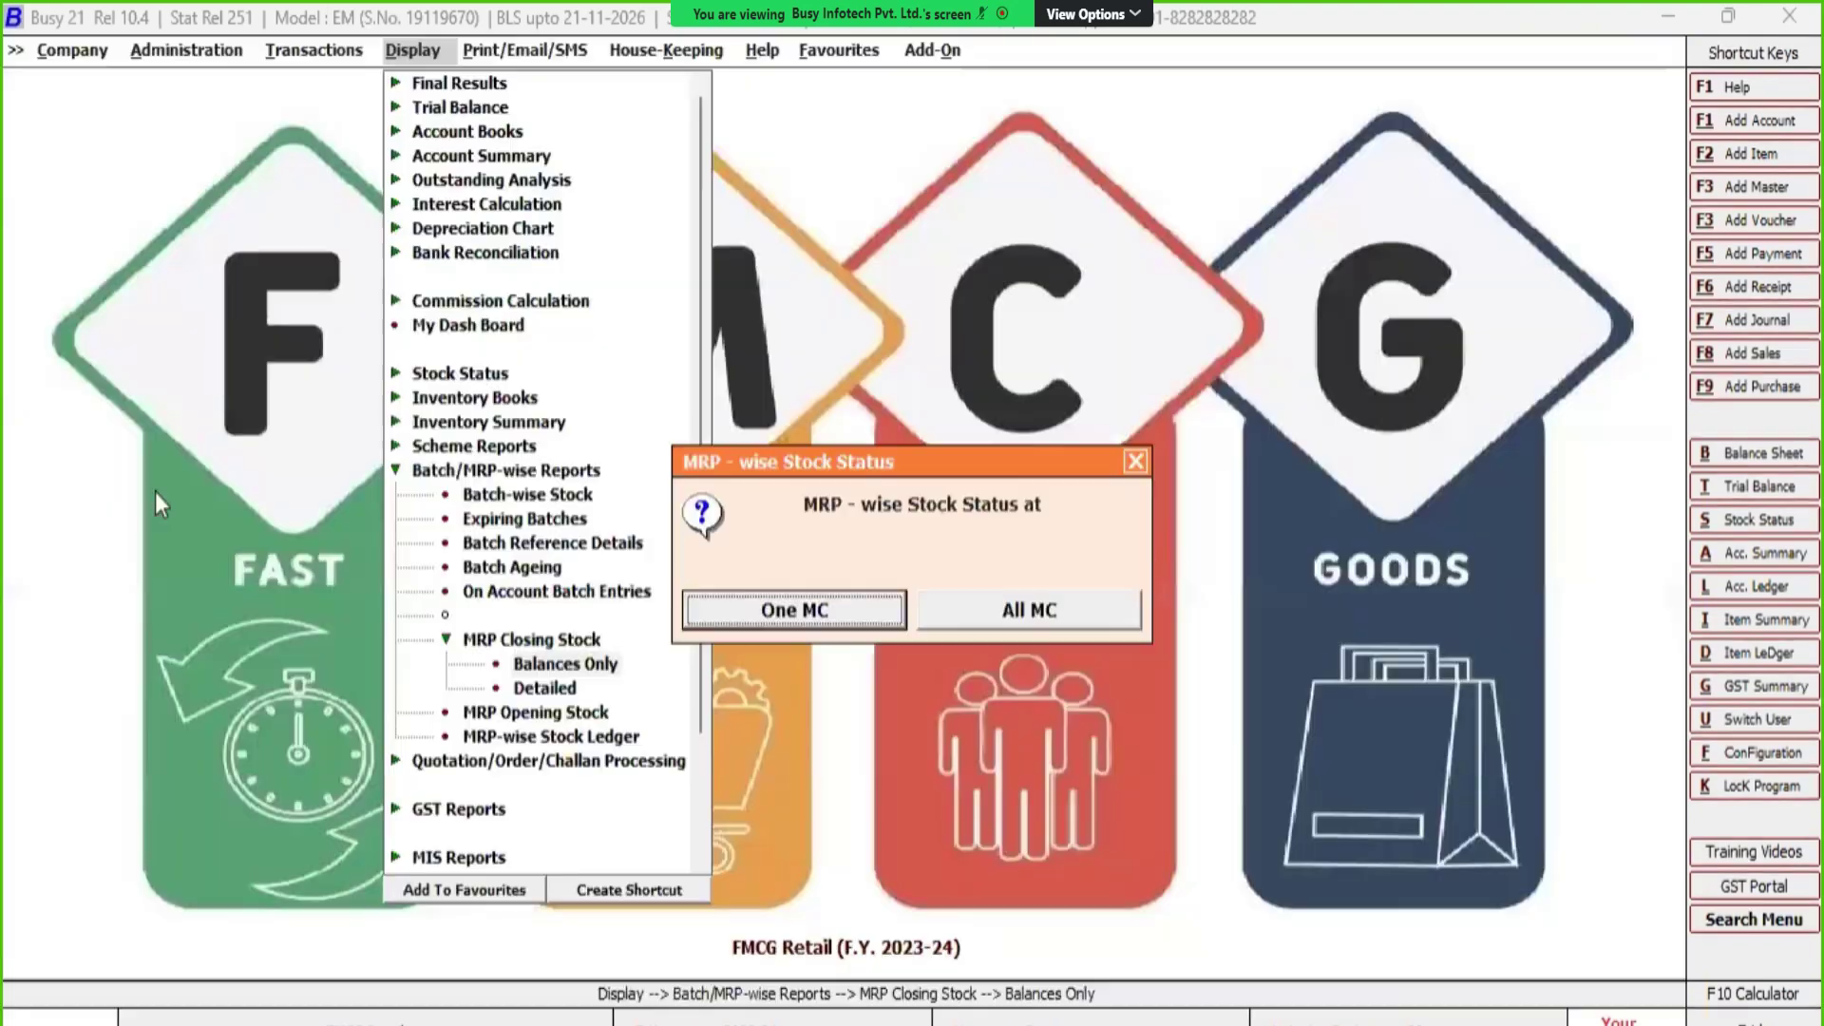
key(Escape)
key(Escape)
key(Up)
key(Up)
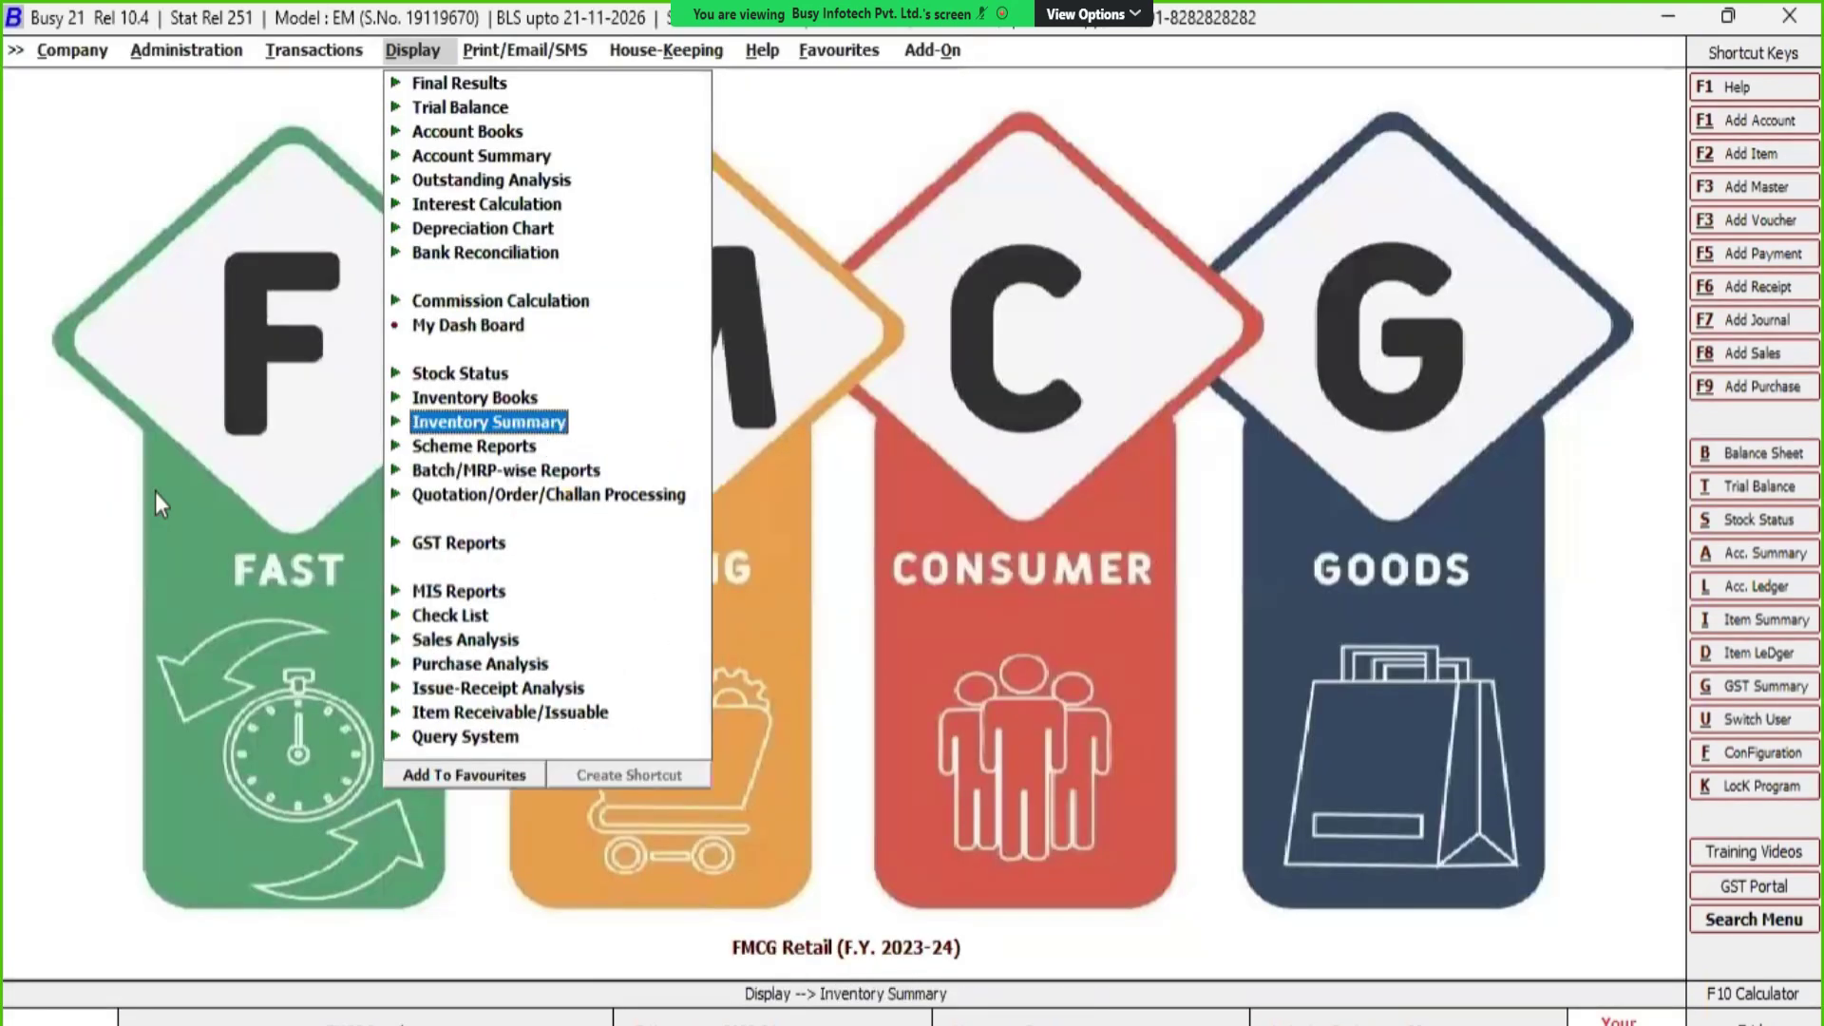
Step: Run the Item Min./Max. Balances report for all items with default options
key(Return)
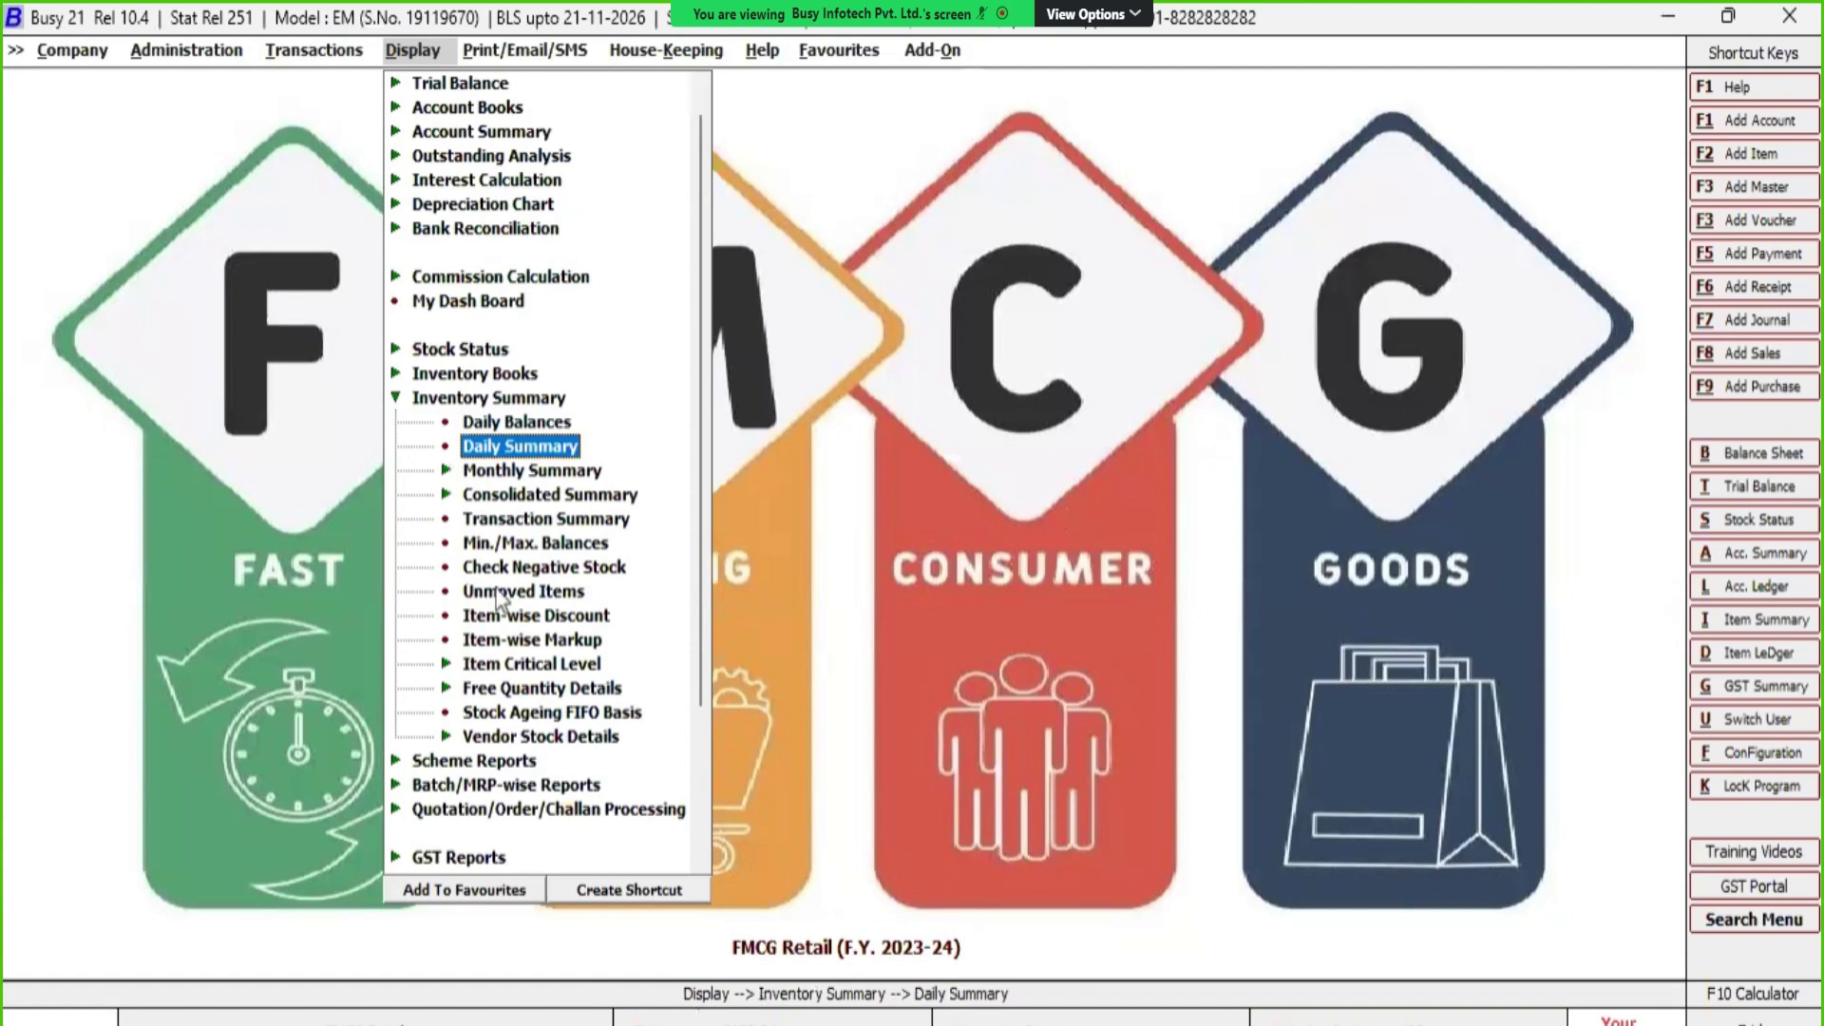
click(513, 550)
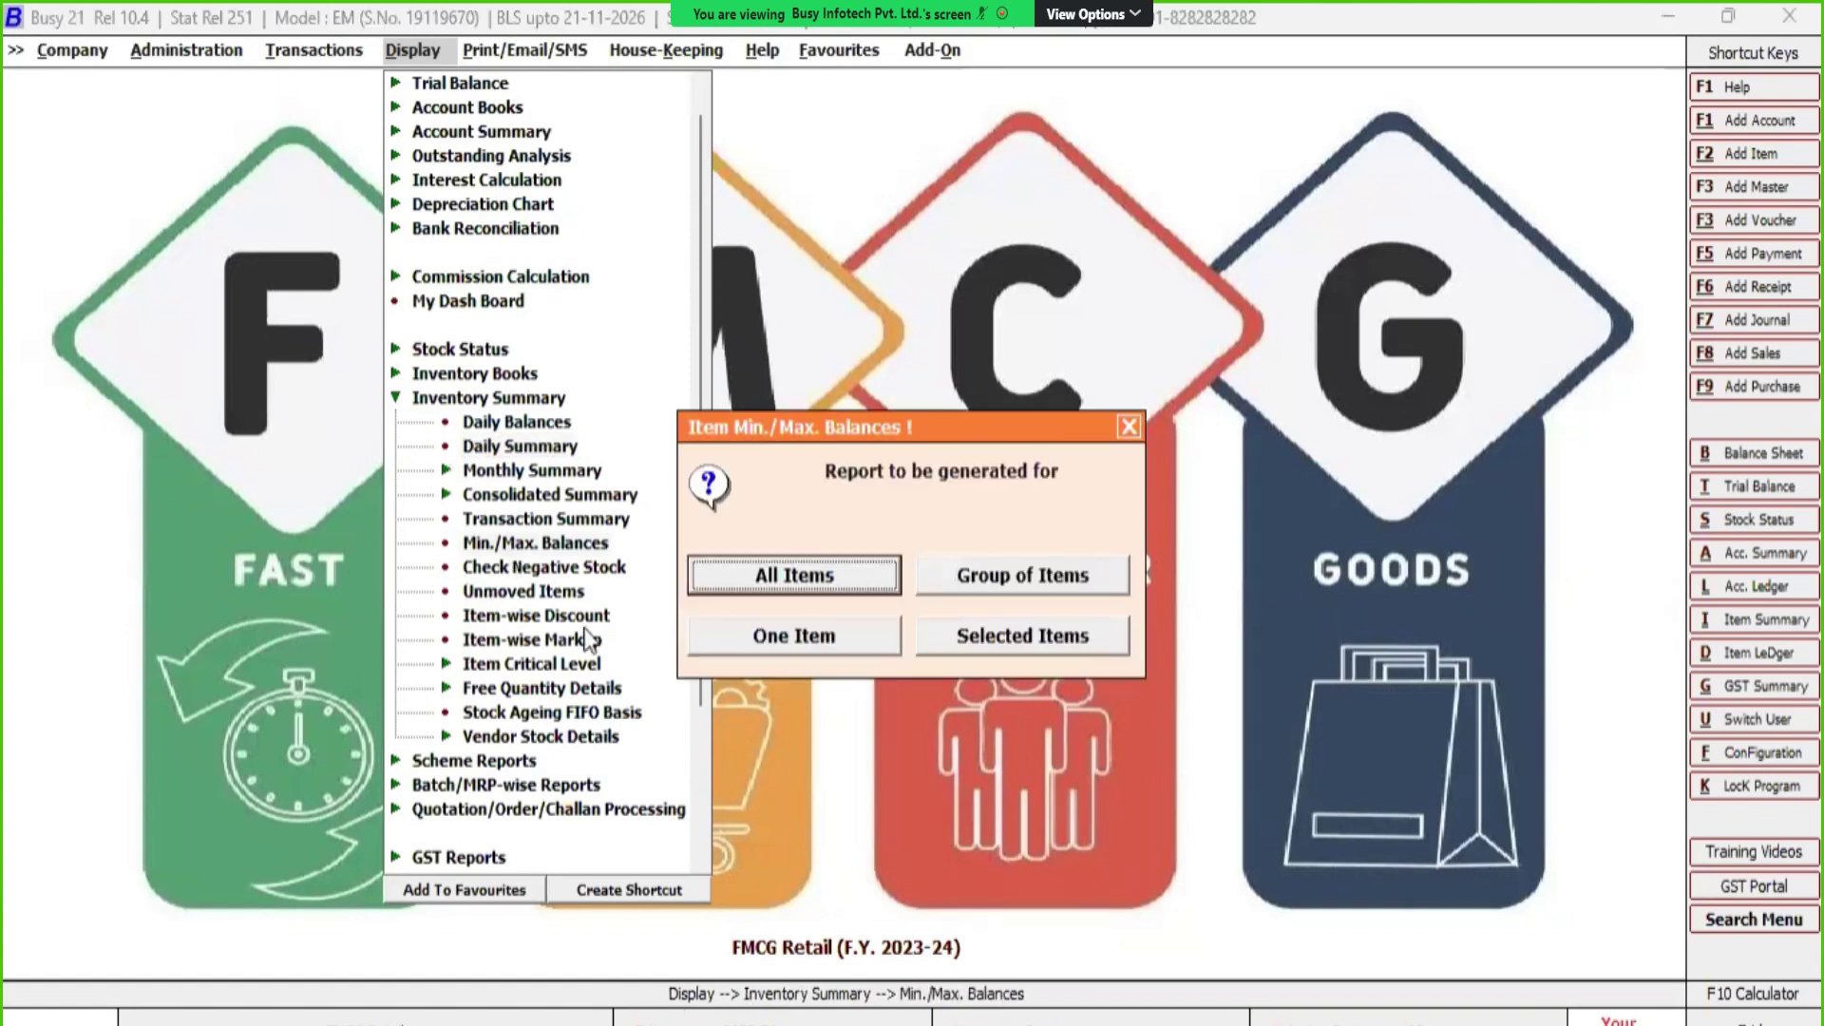
key(Return)
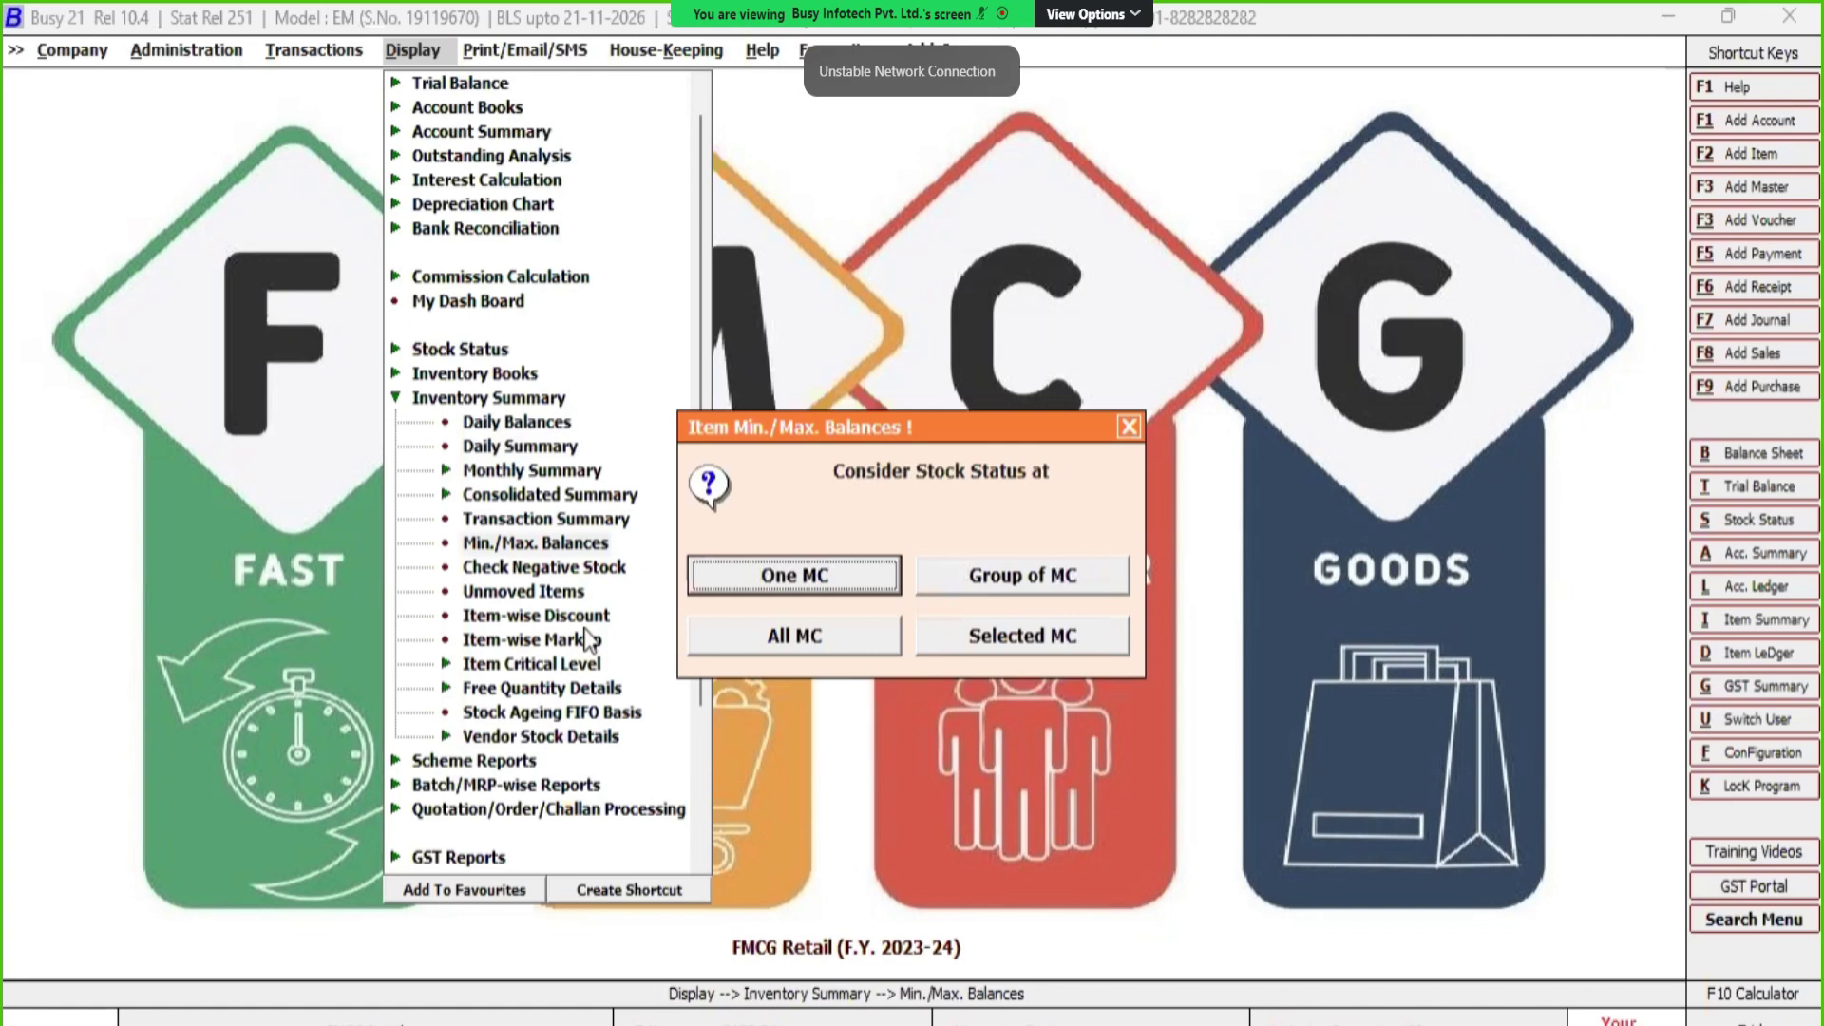
key(Escape)
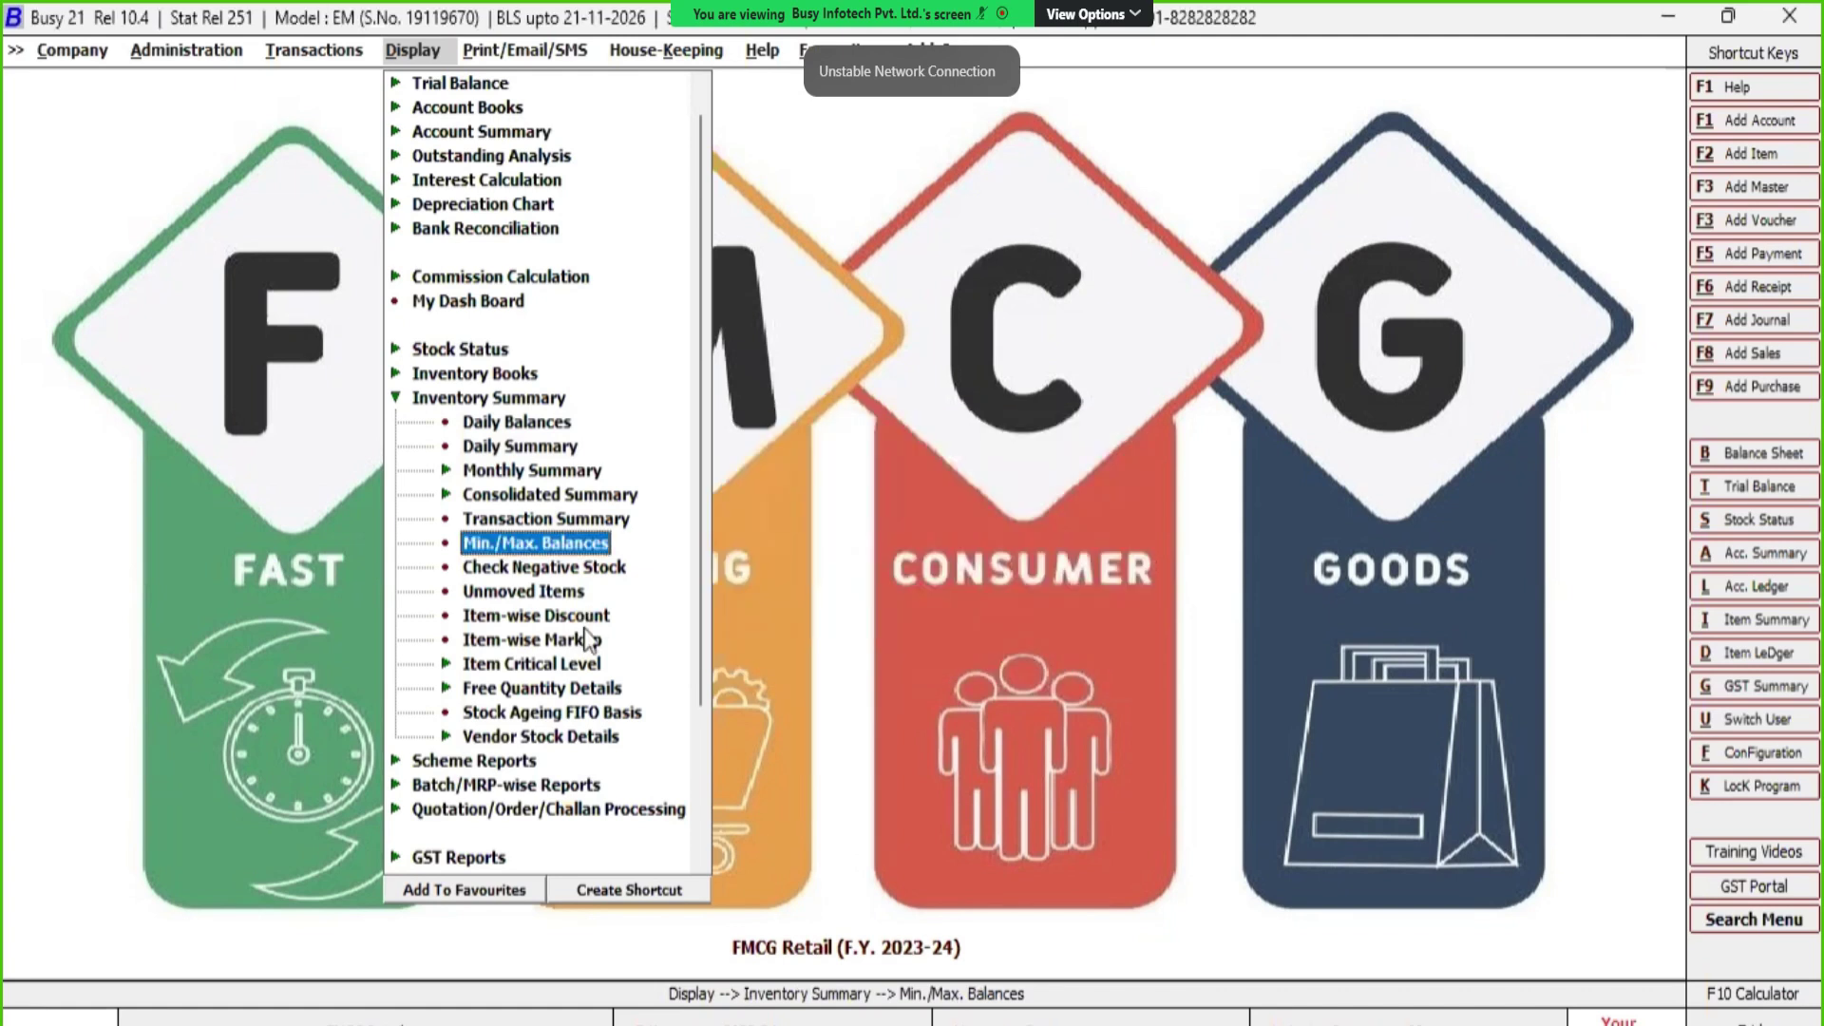
key(Return)
key(Return)
key(Return)
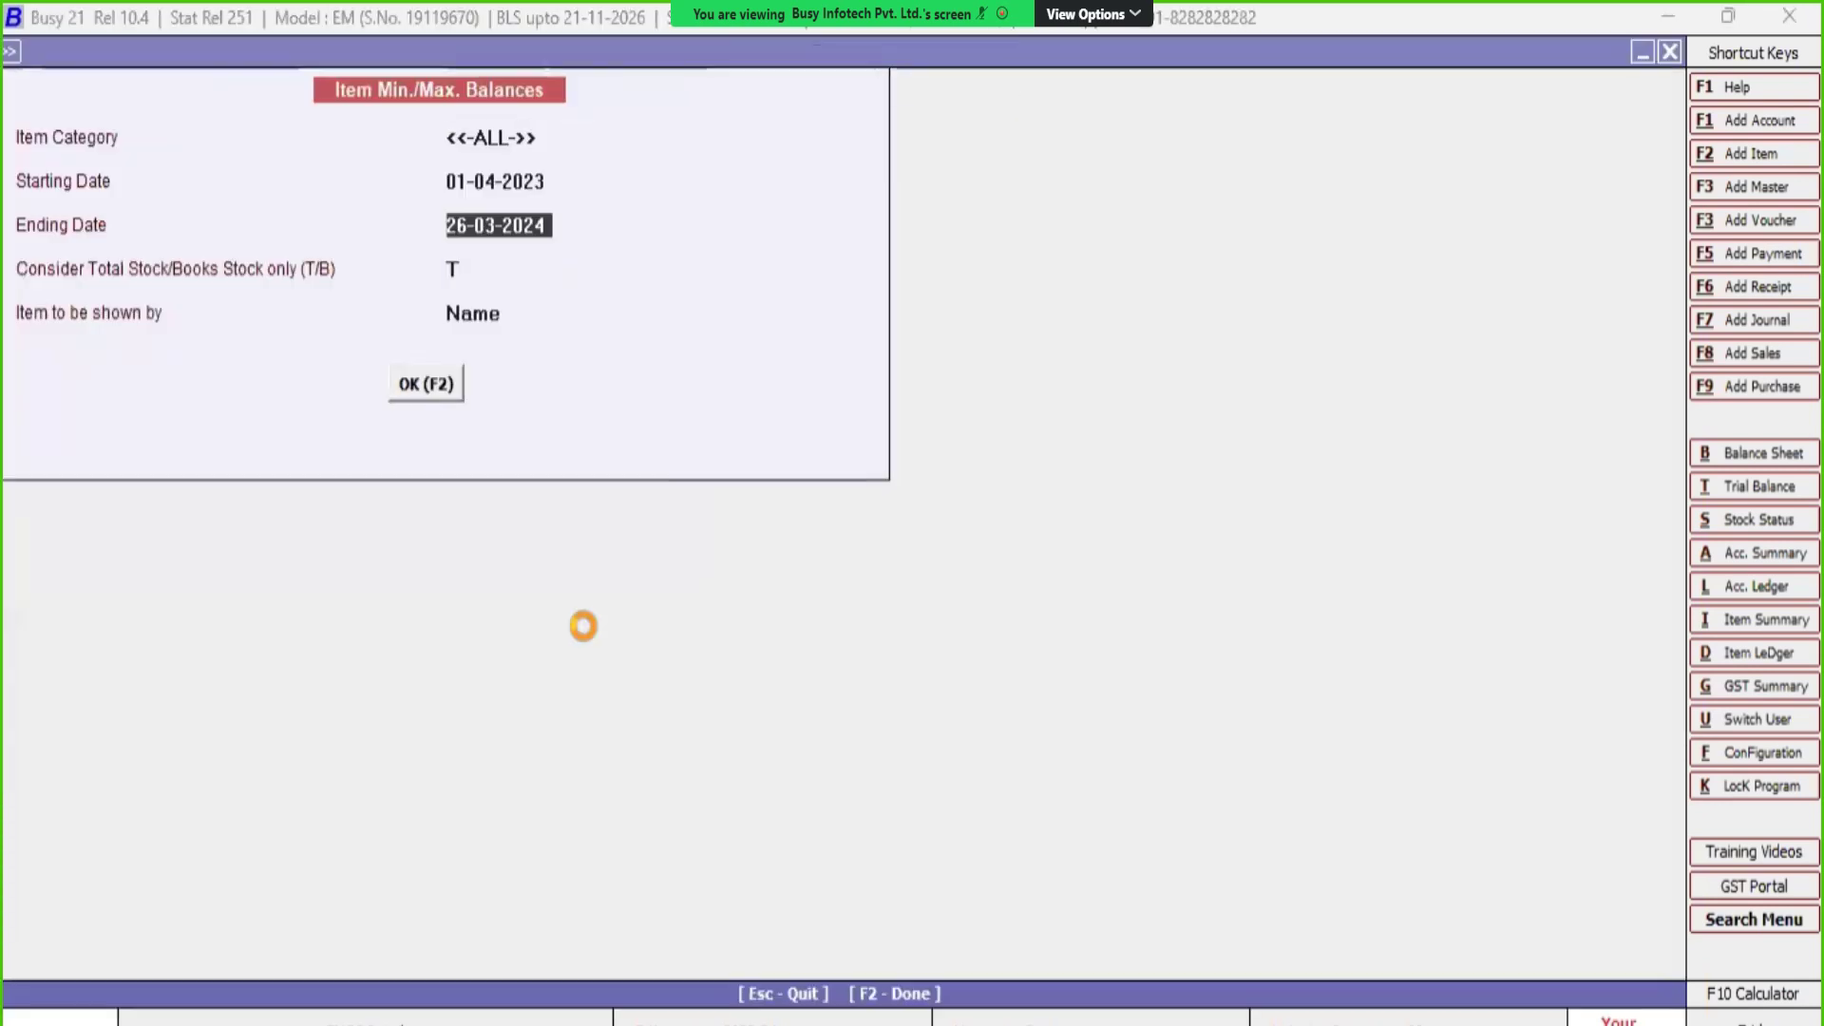
key(Return)
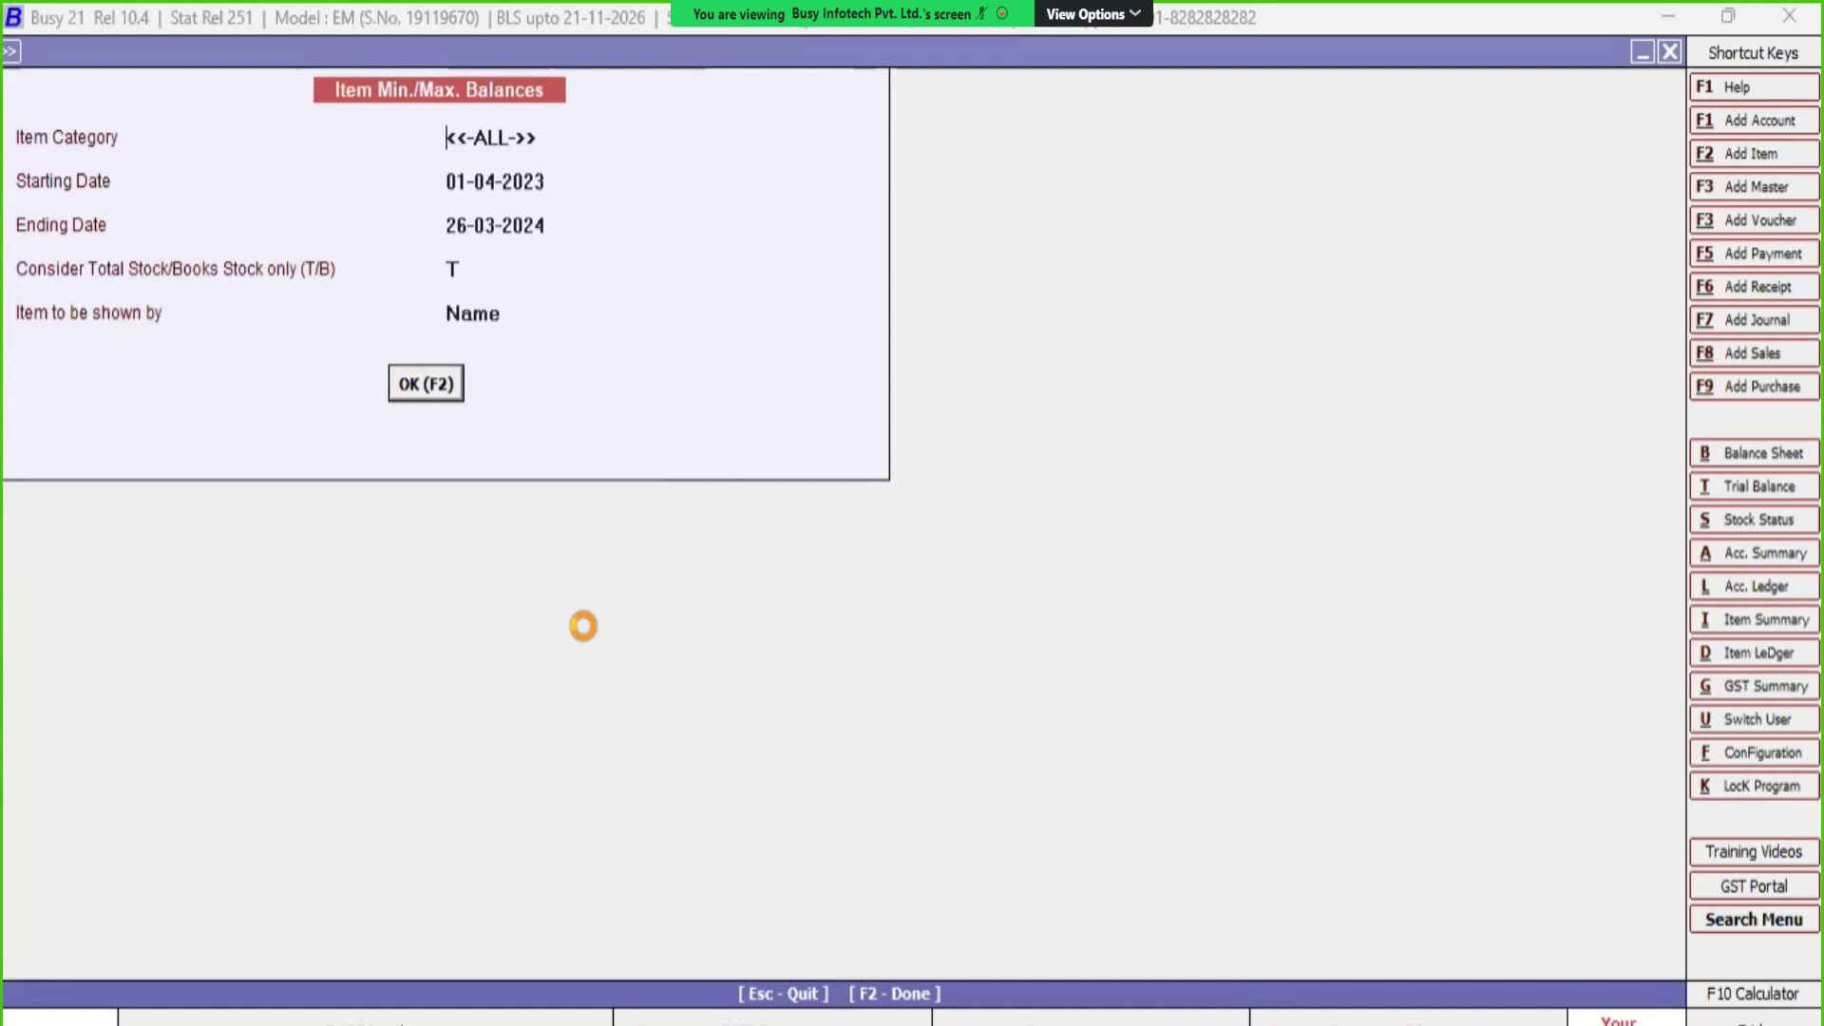
key(Return)
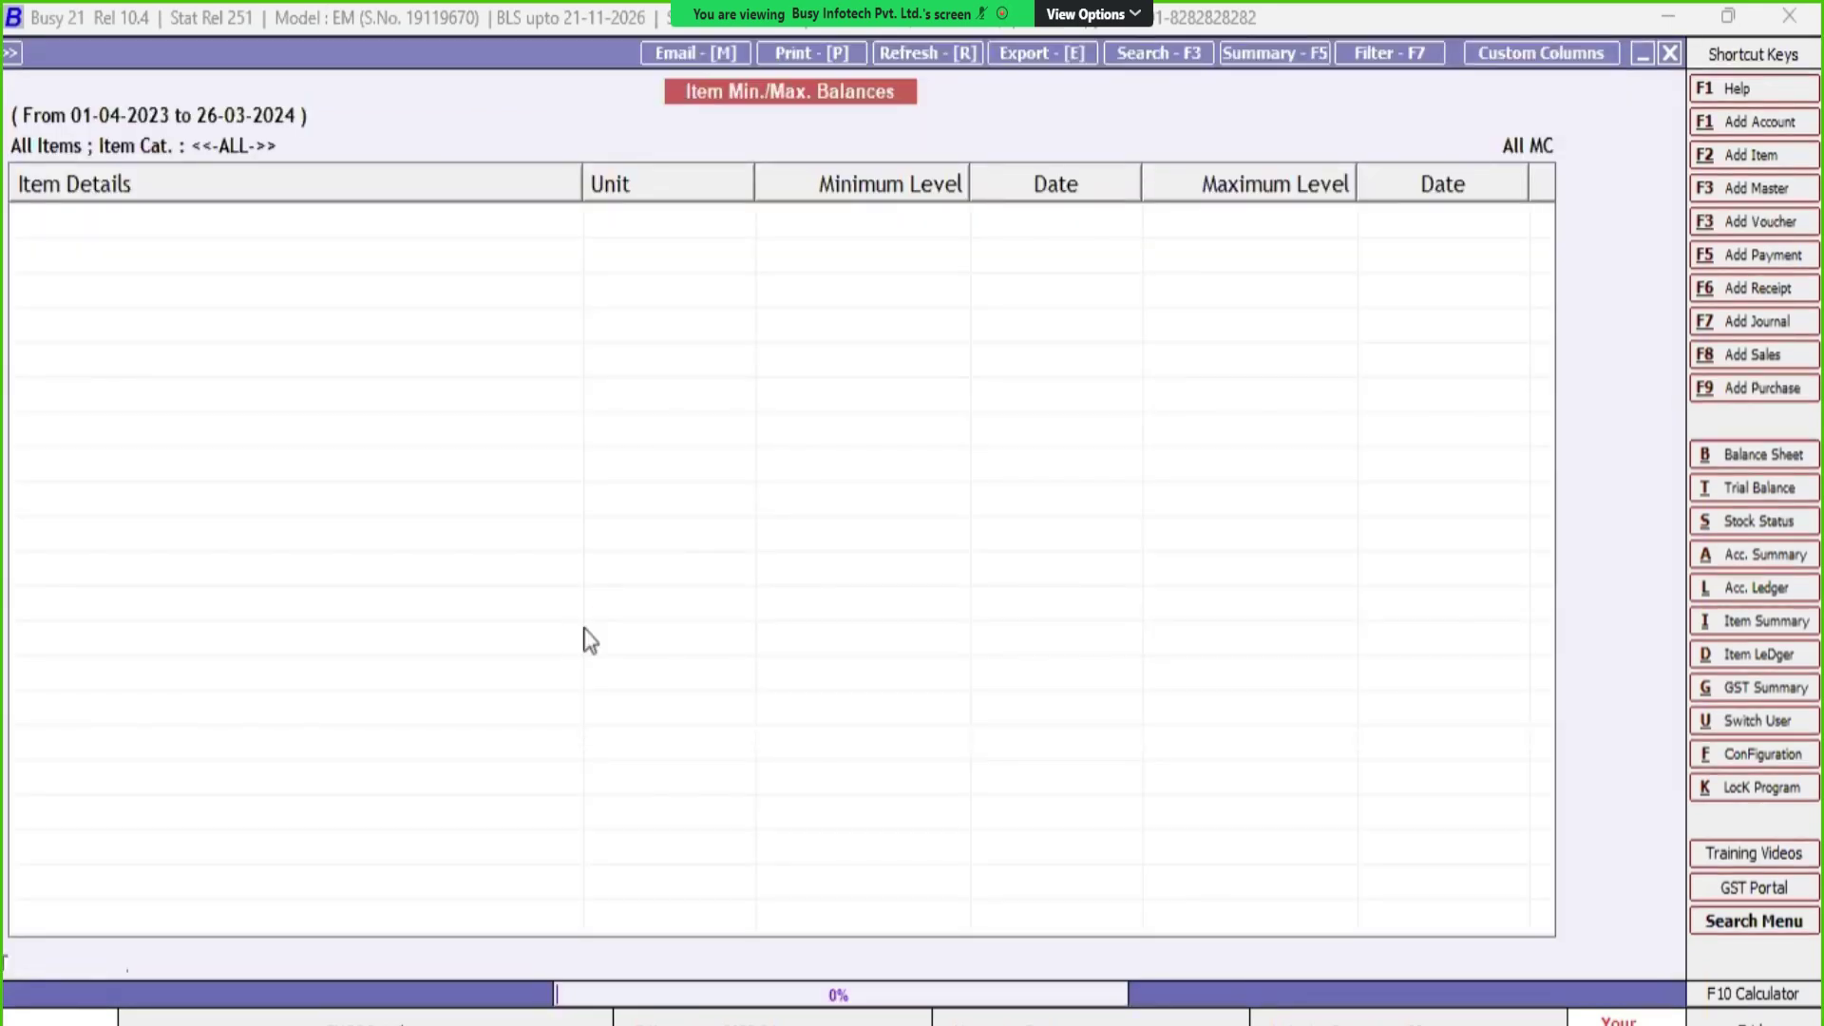
key(Escape)
key(Return)
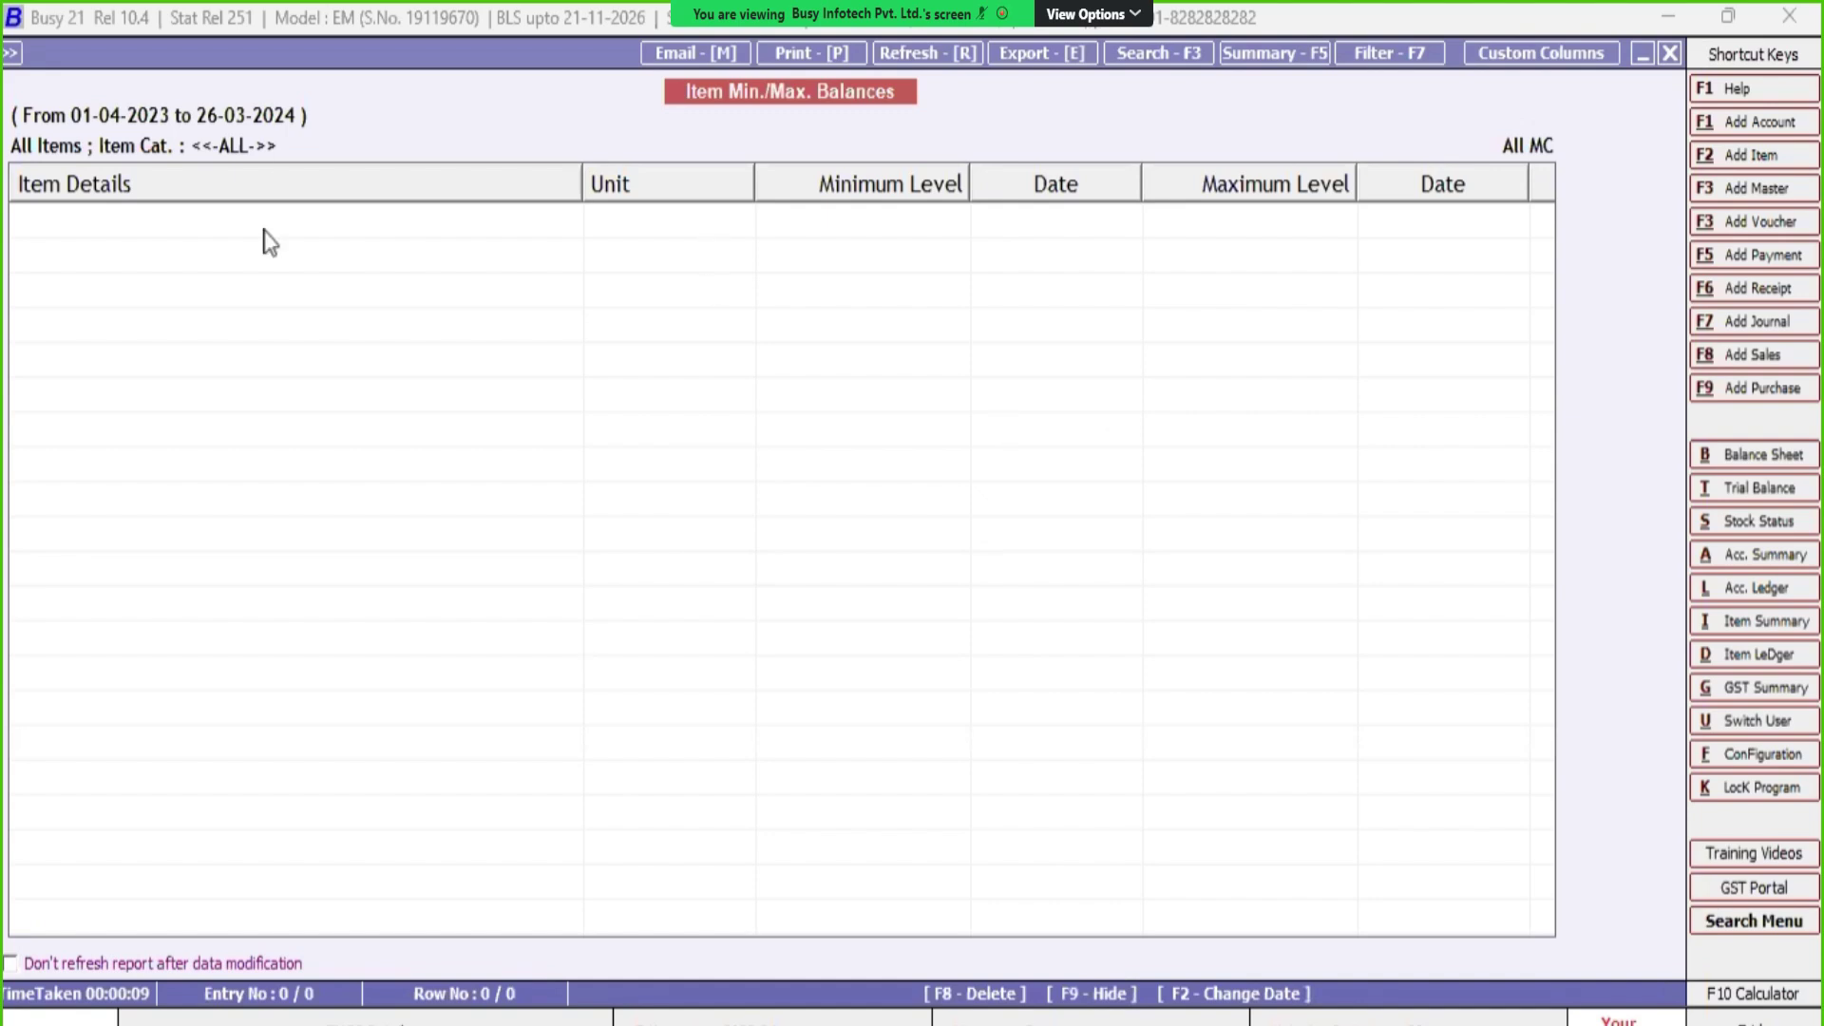
Step: Rerun Min./Max. Balances from 26-03-2024, browse the 13 item rows, then close it
key(Escape)
key(Return)
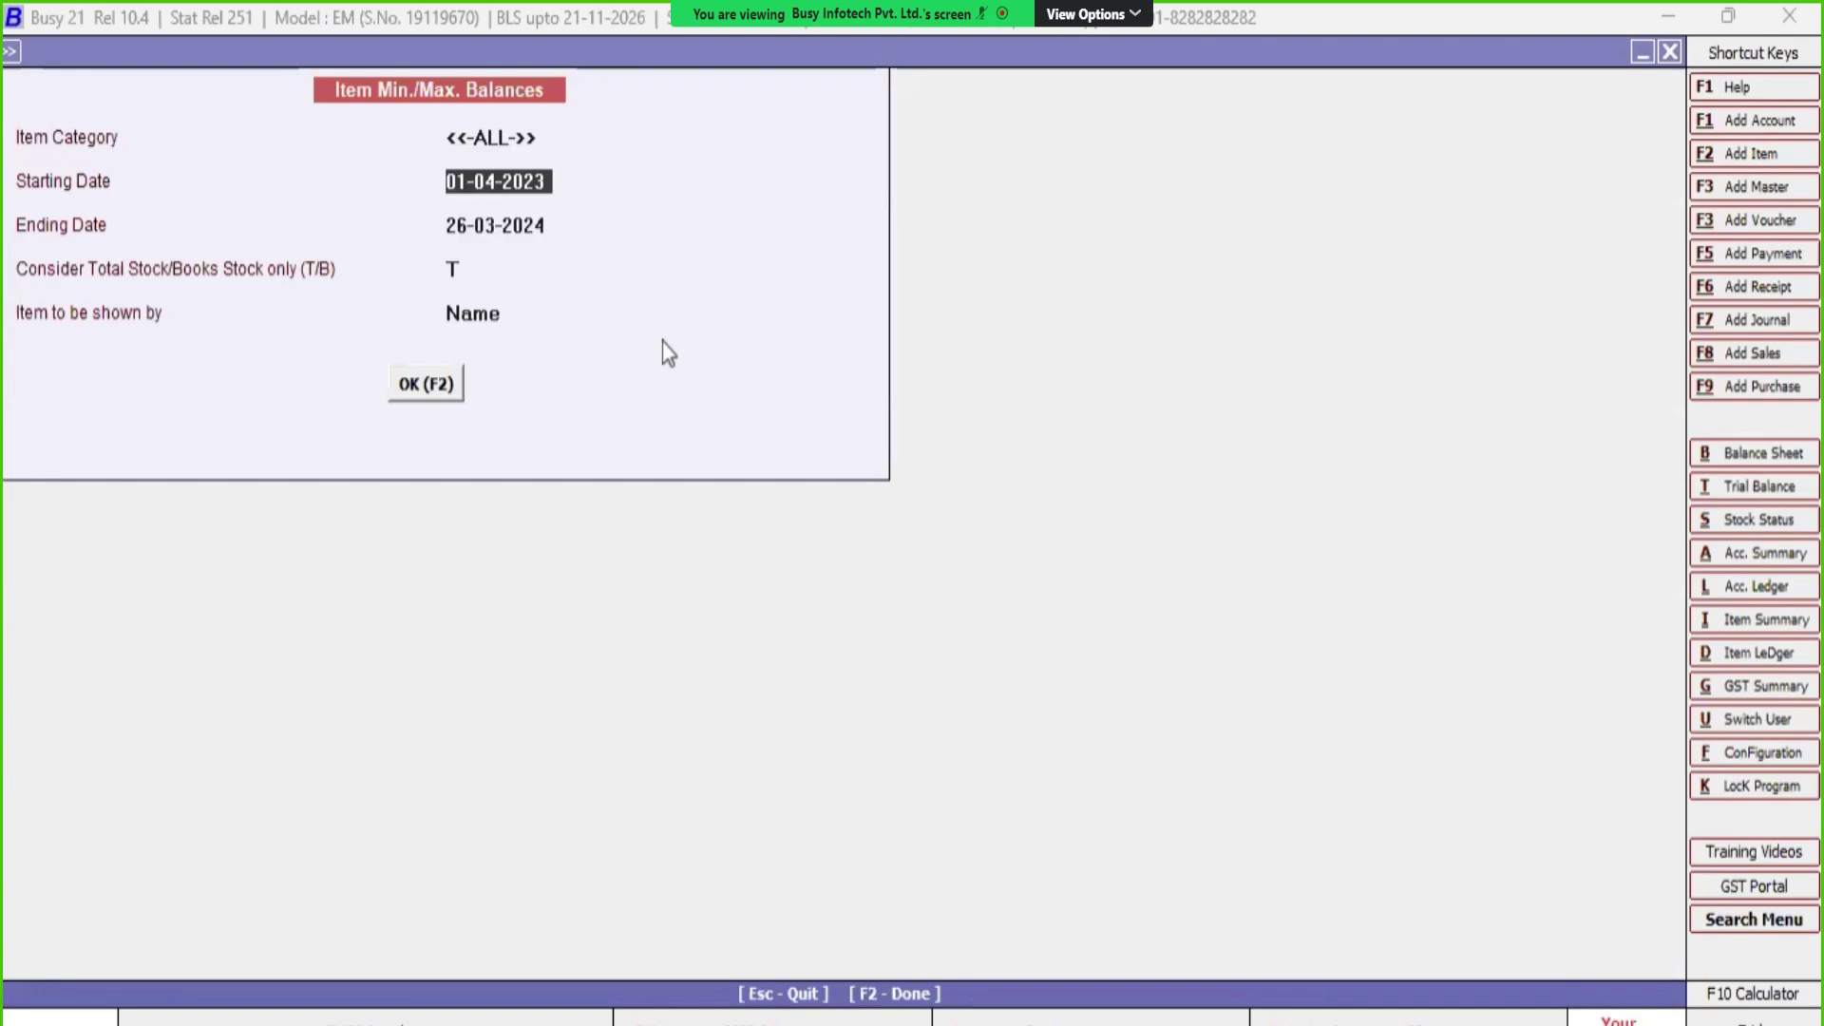
text(26.)
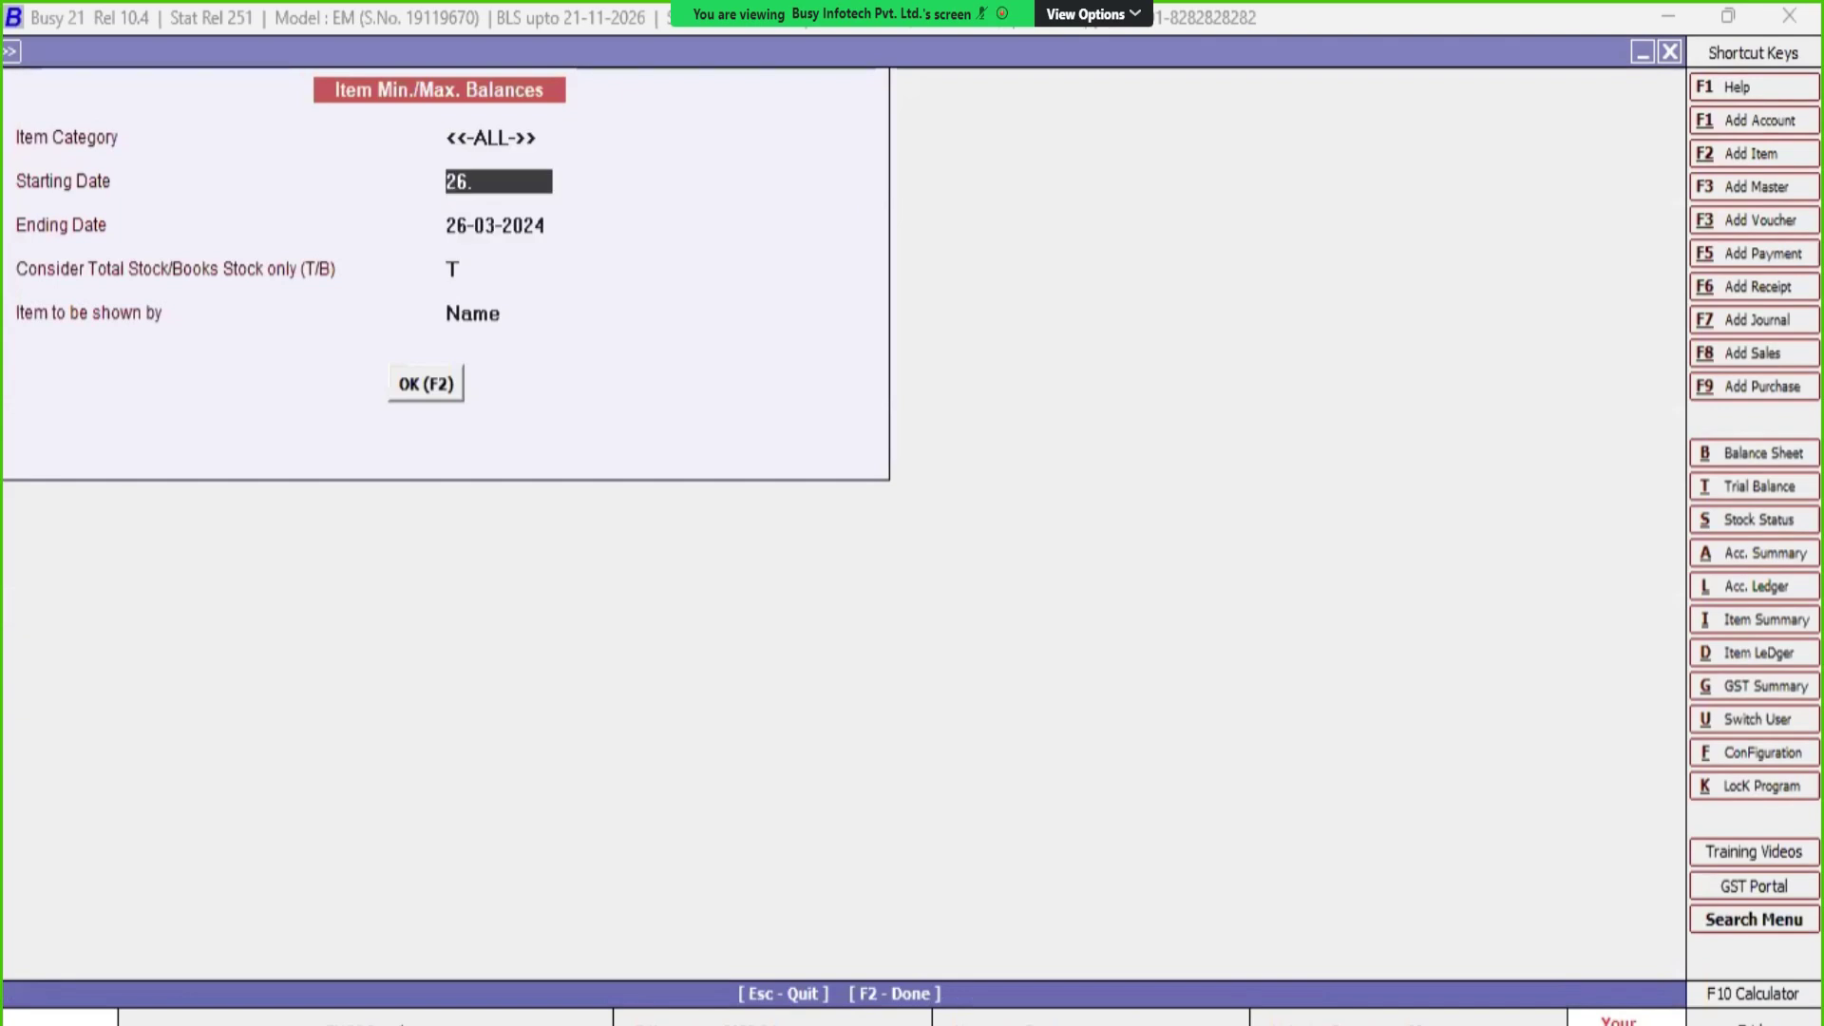
key(Return)
key(Return)
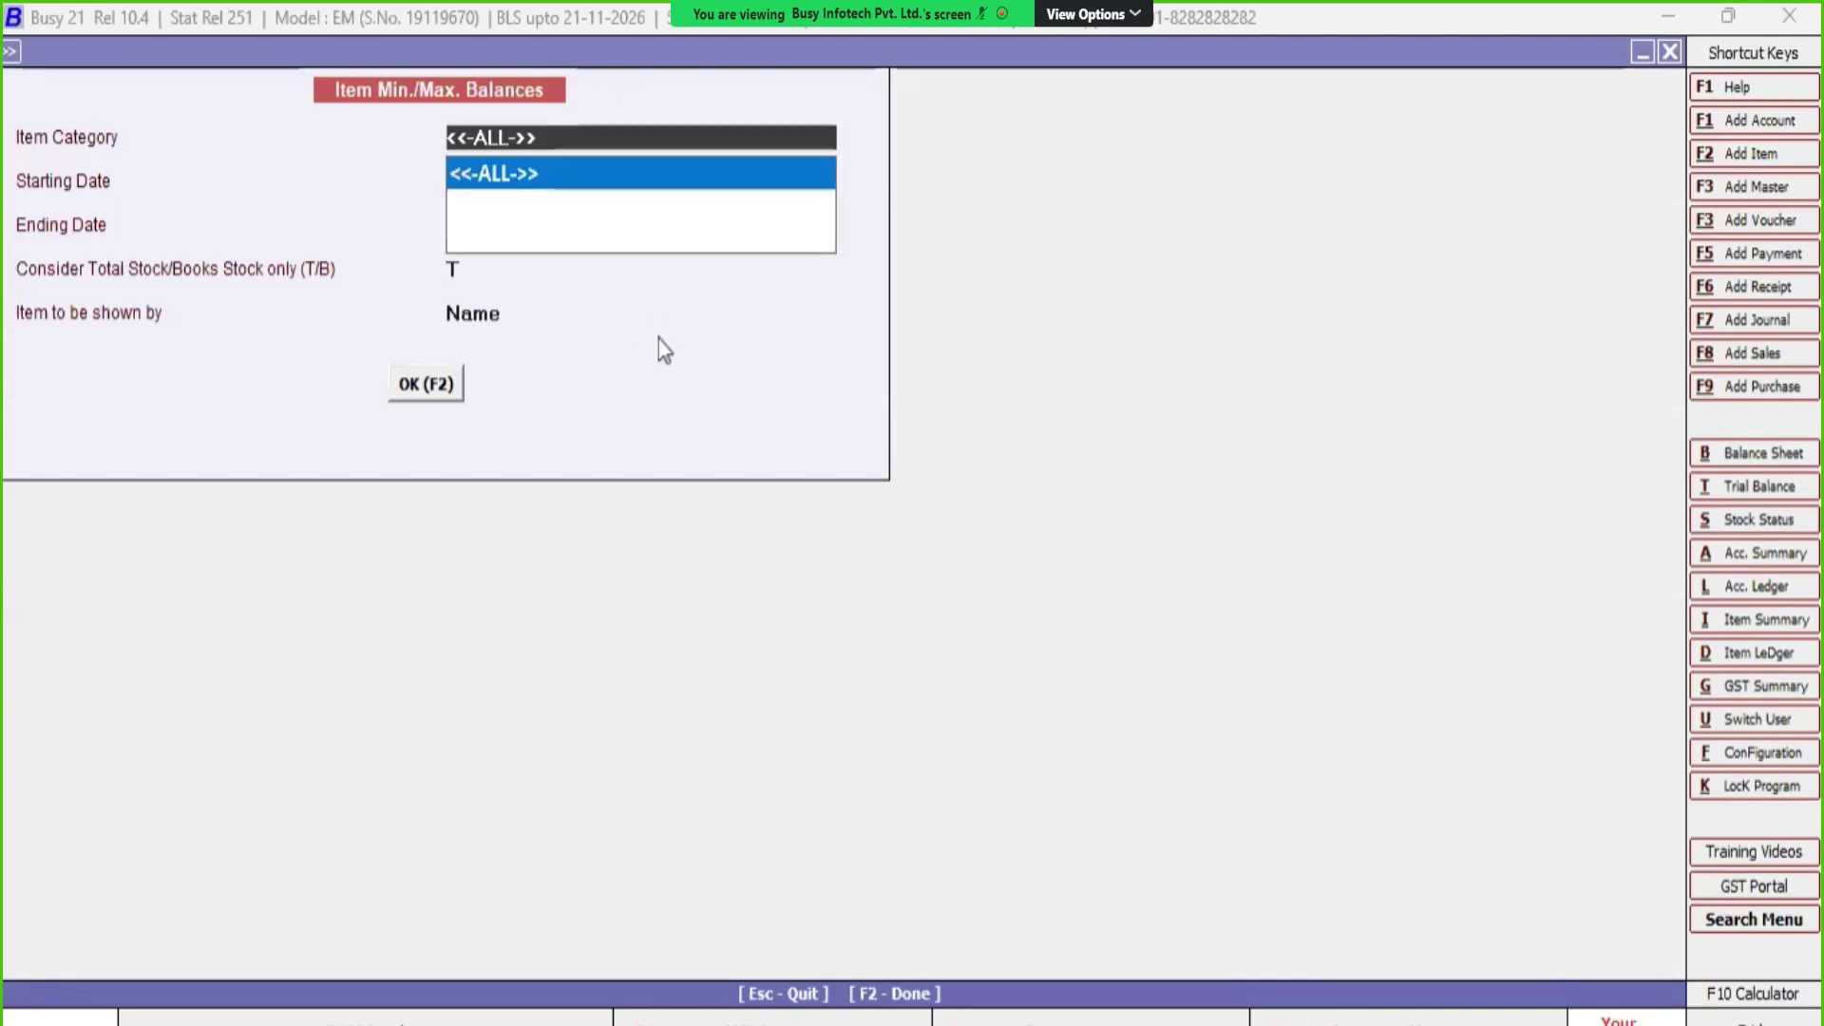
key(Return)
key(Escape)
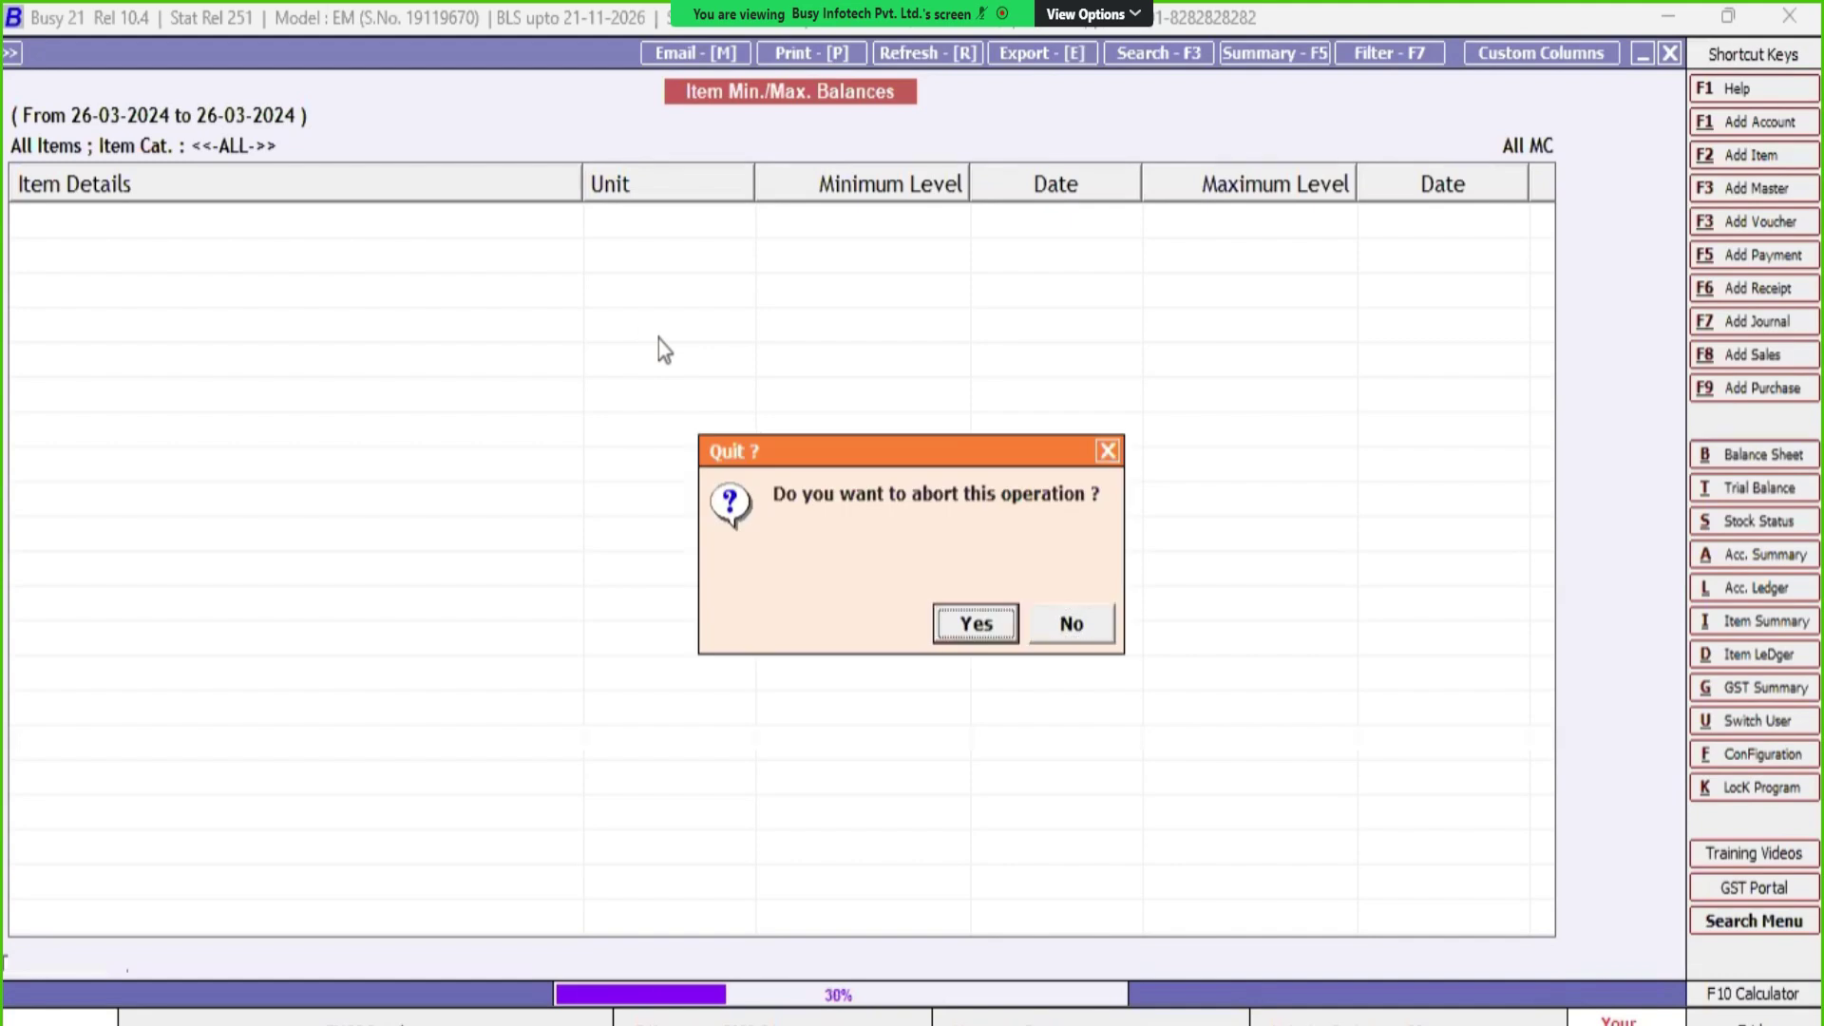
key(n)
key(Down)
key(Up)
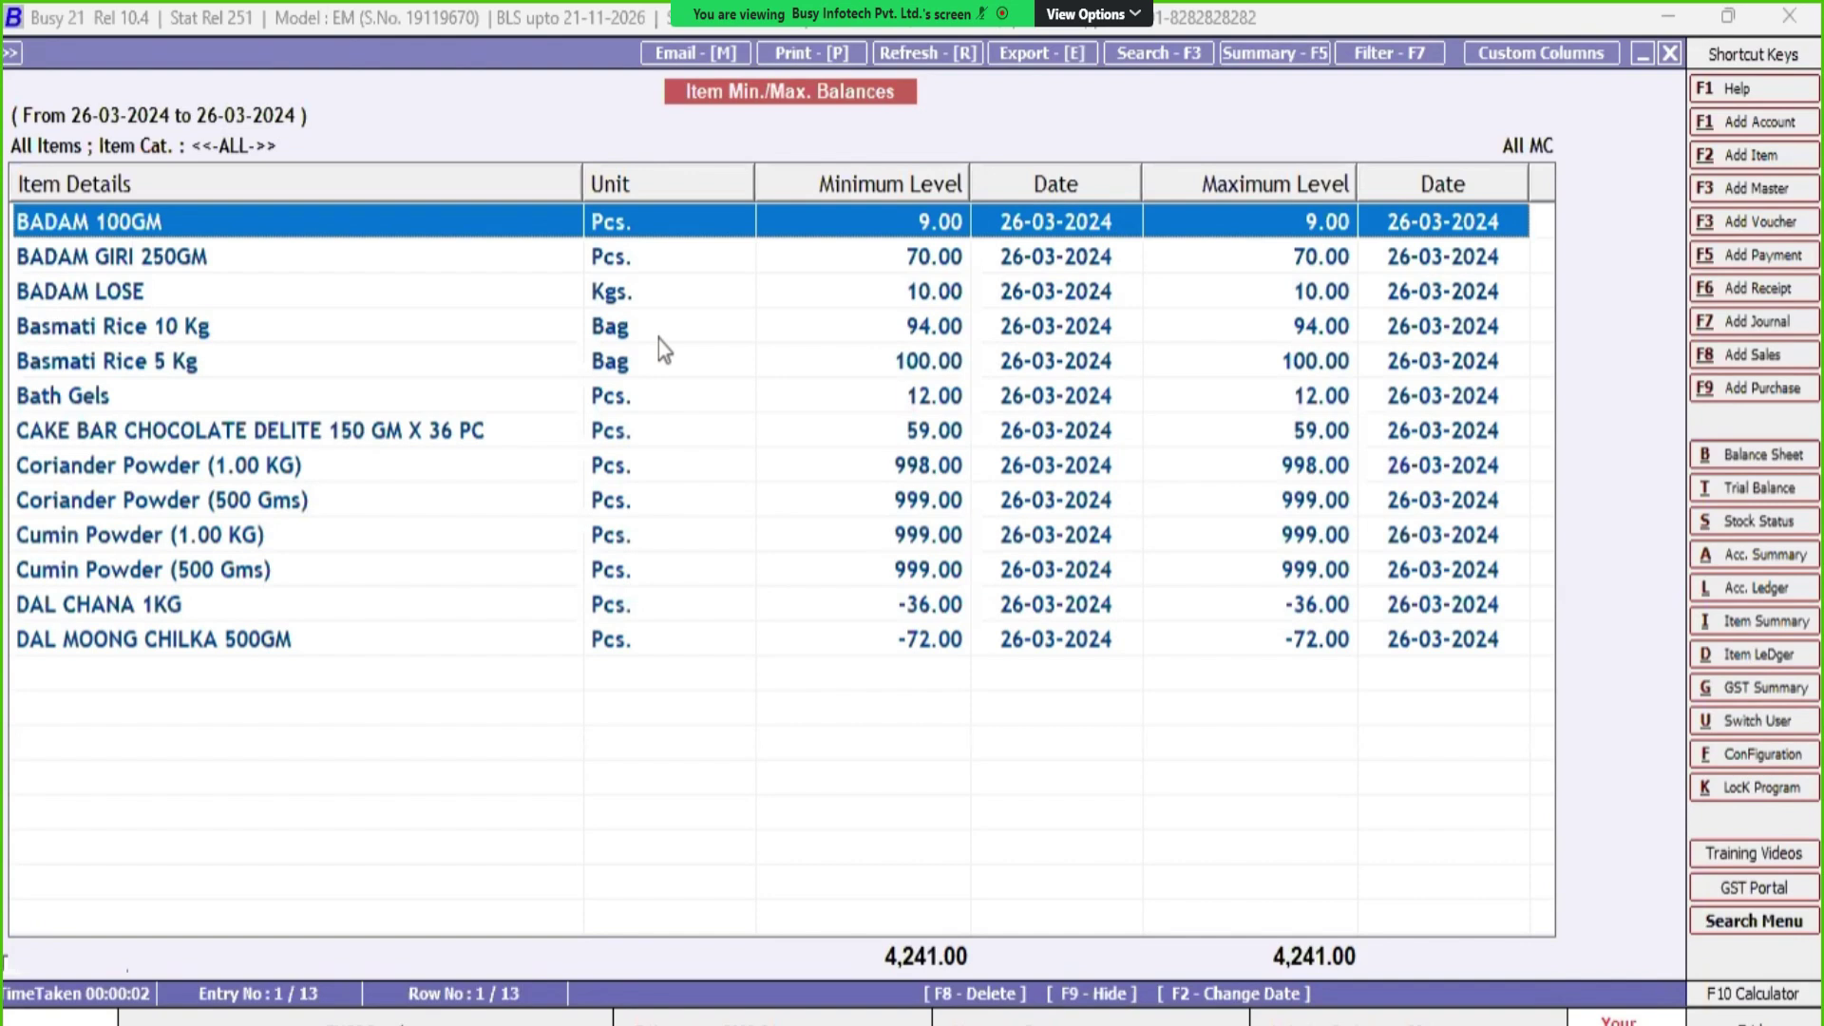
key(Down)
key(Up)
key(Escape)
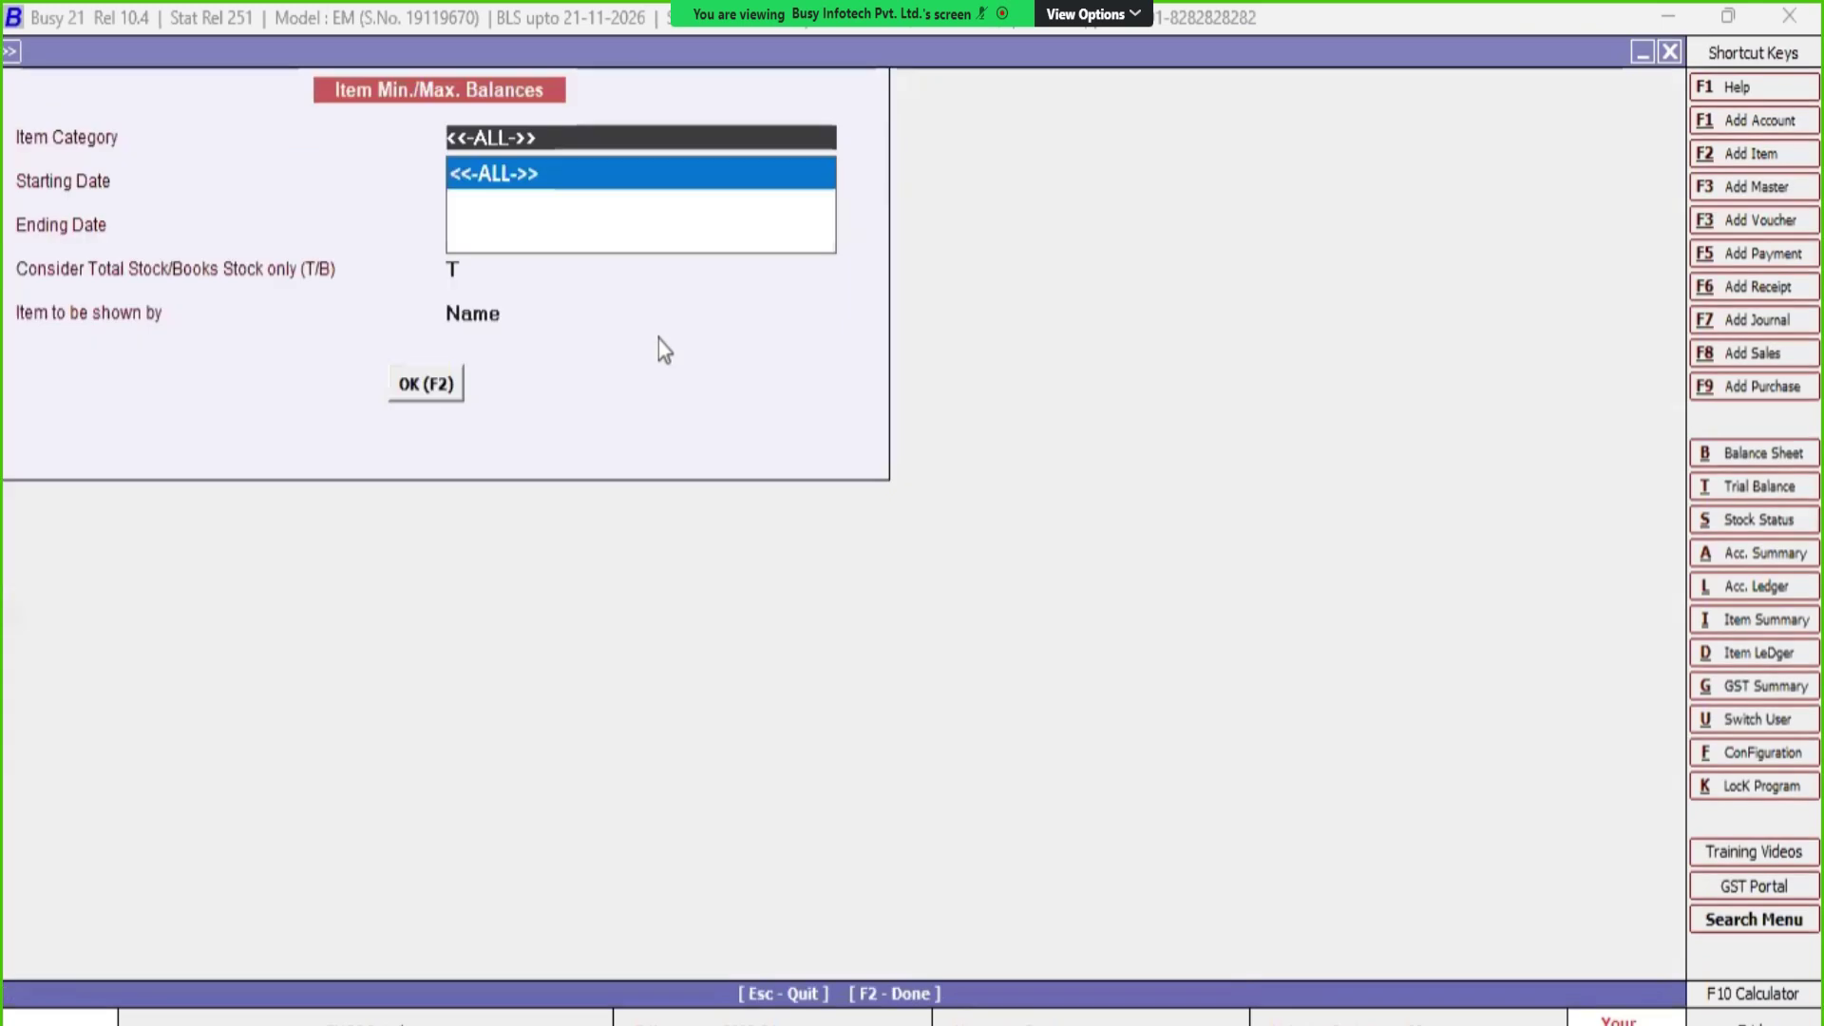
key(Escape)
key(Escape)
Step: Run the Unmoved Items report for all items and categories, then close it
click(546, 594)
click(796, 636)
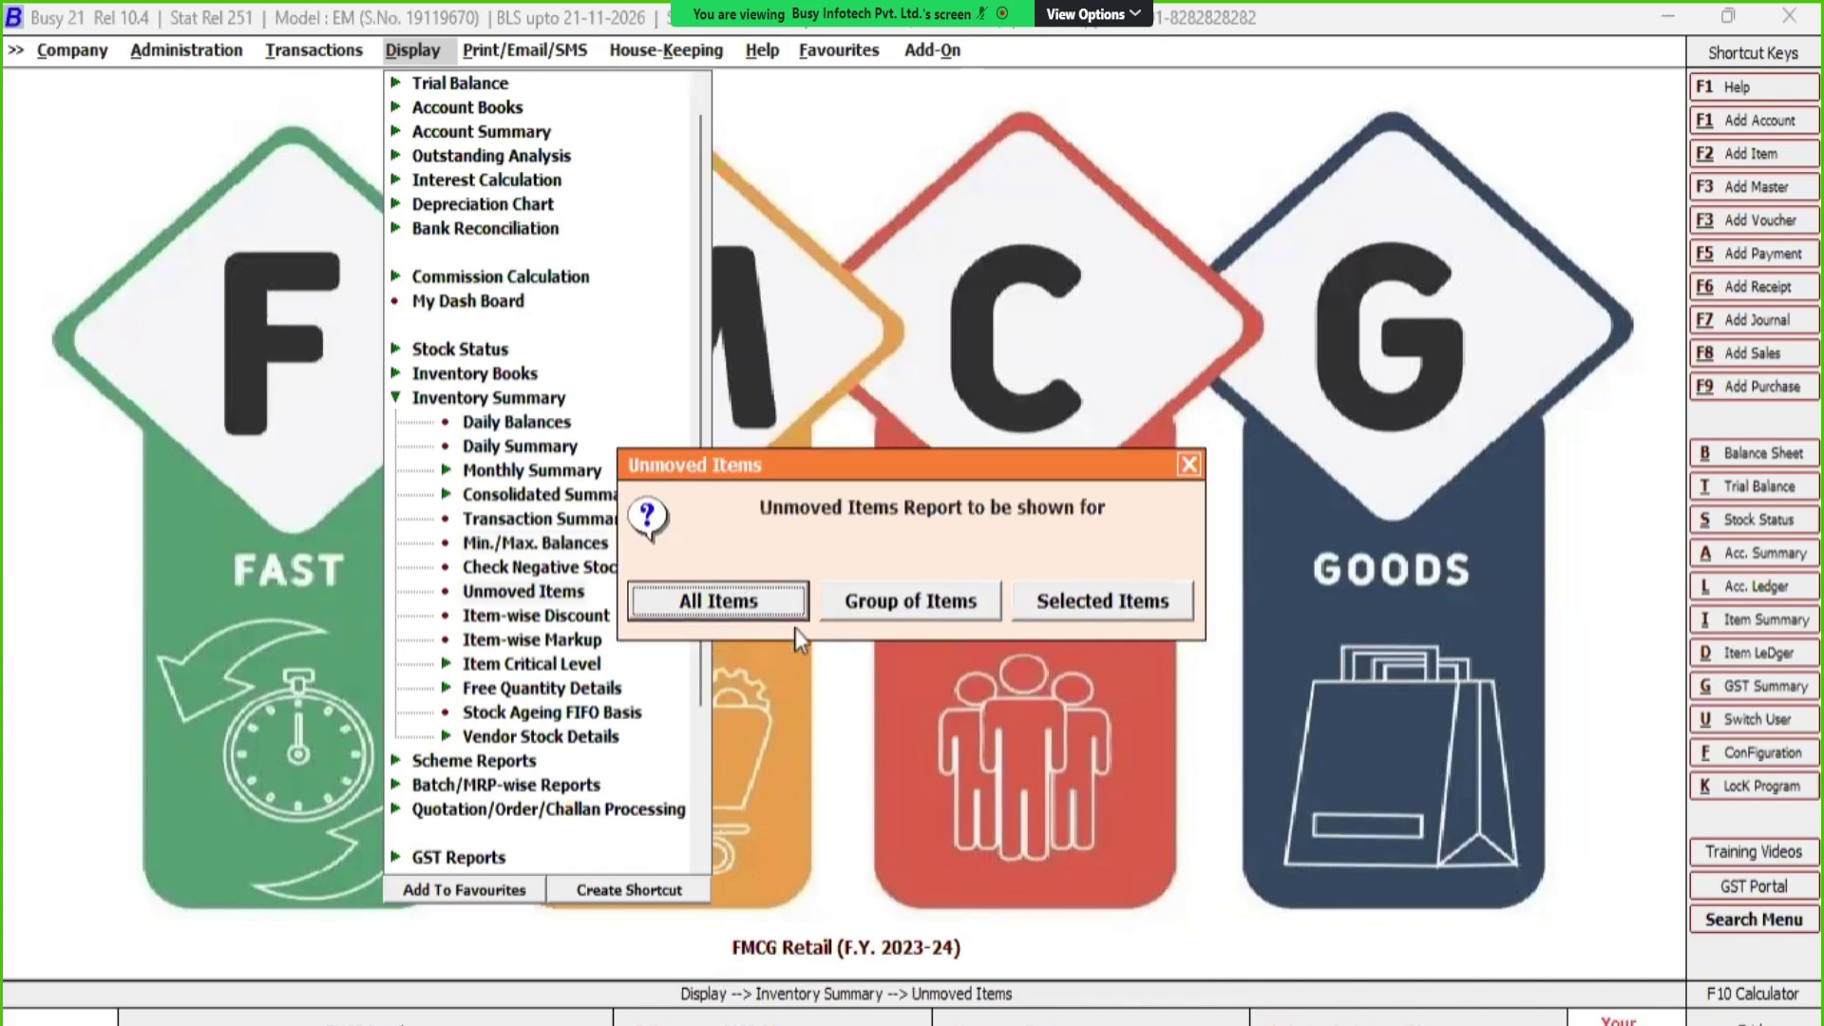
key(Escape)
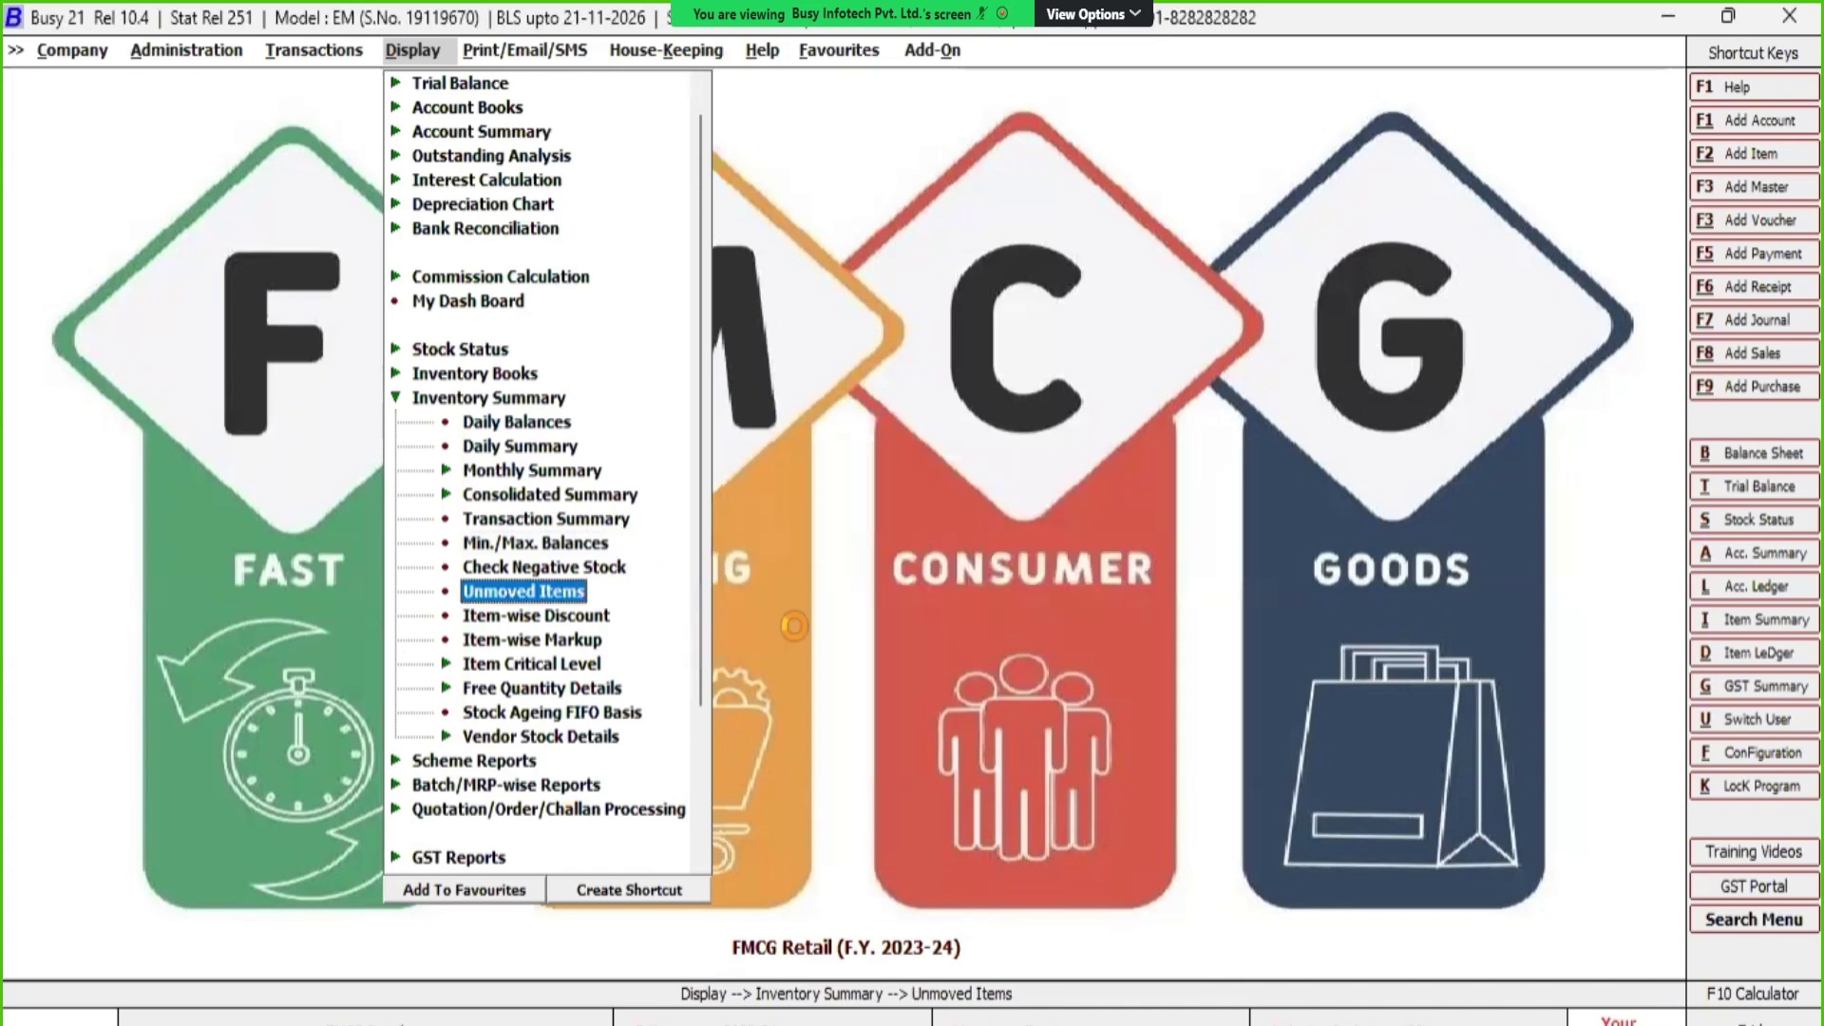
key(Return)
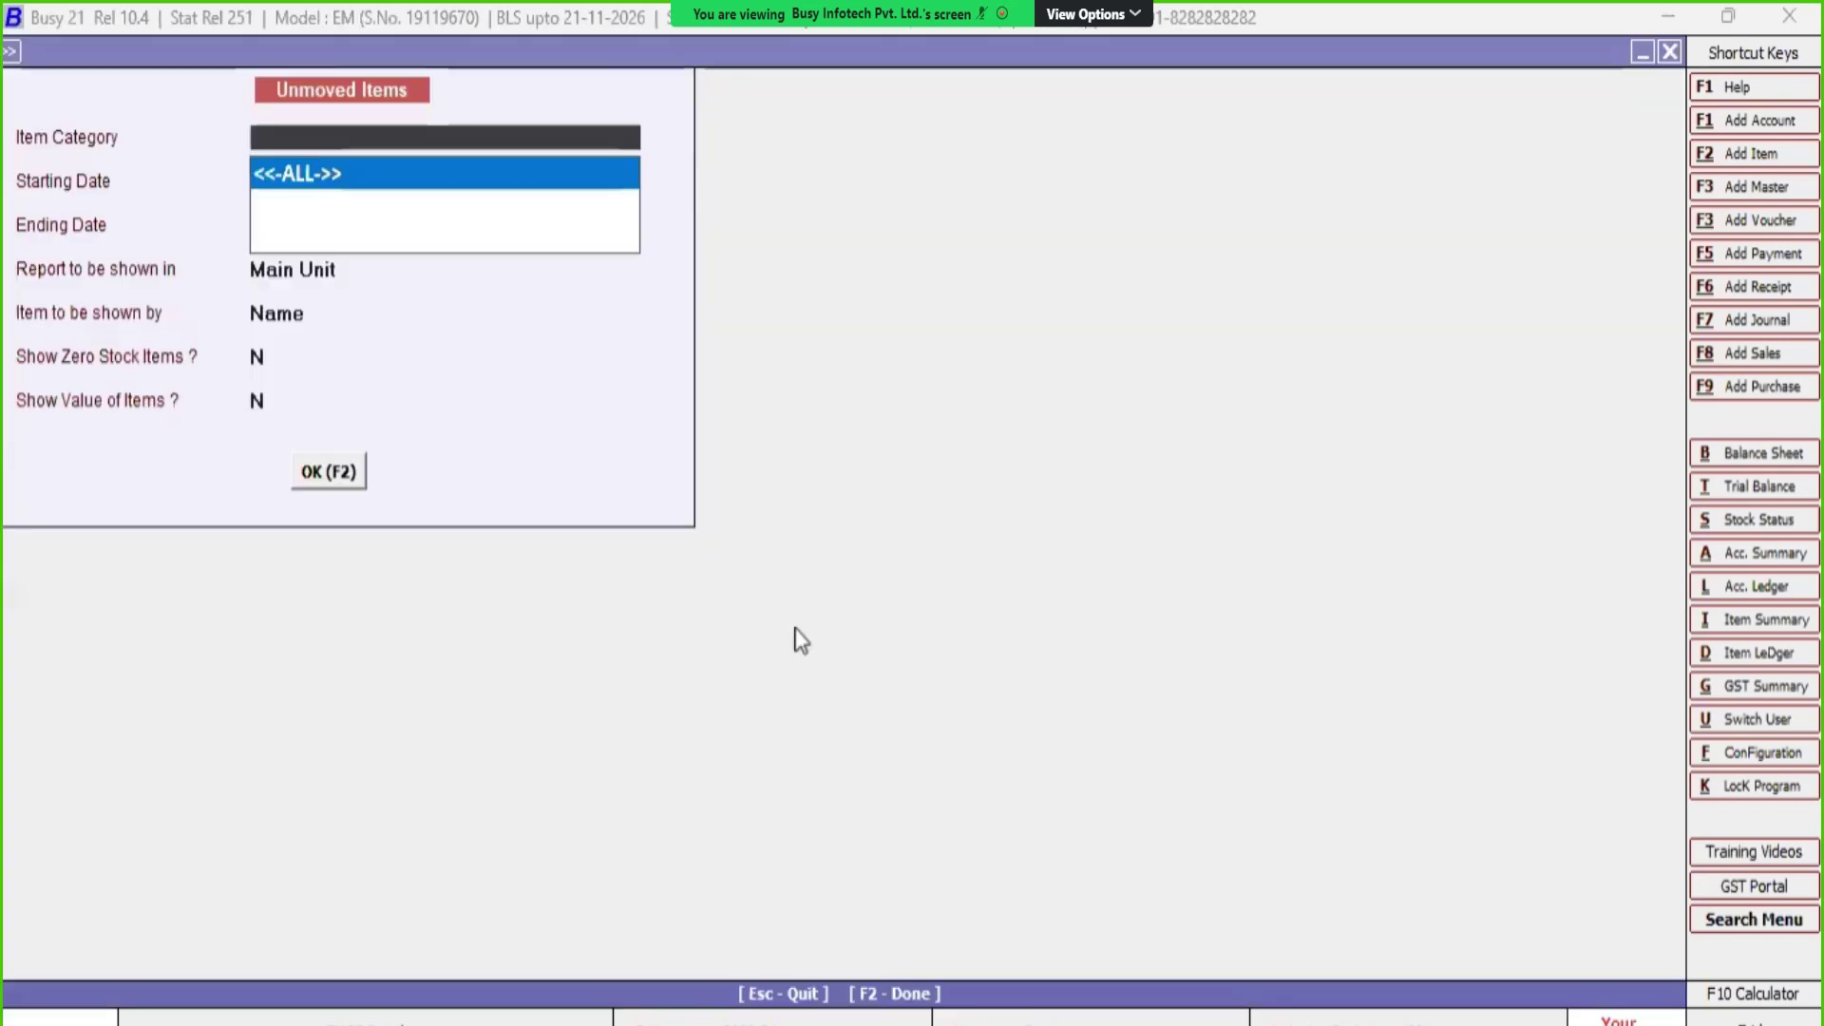
key(Return)
key(F2)
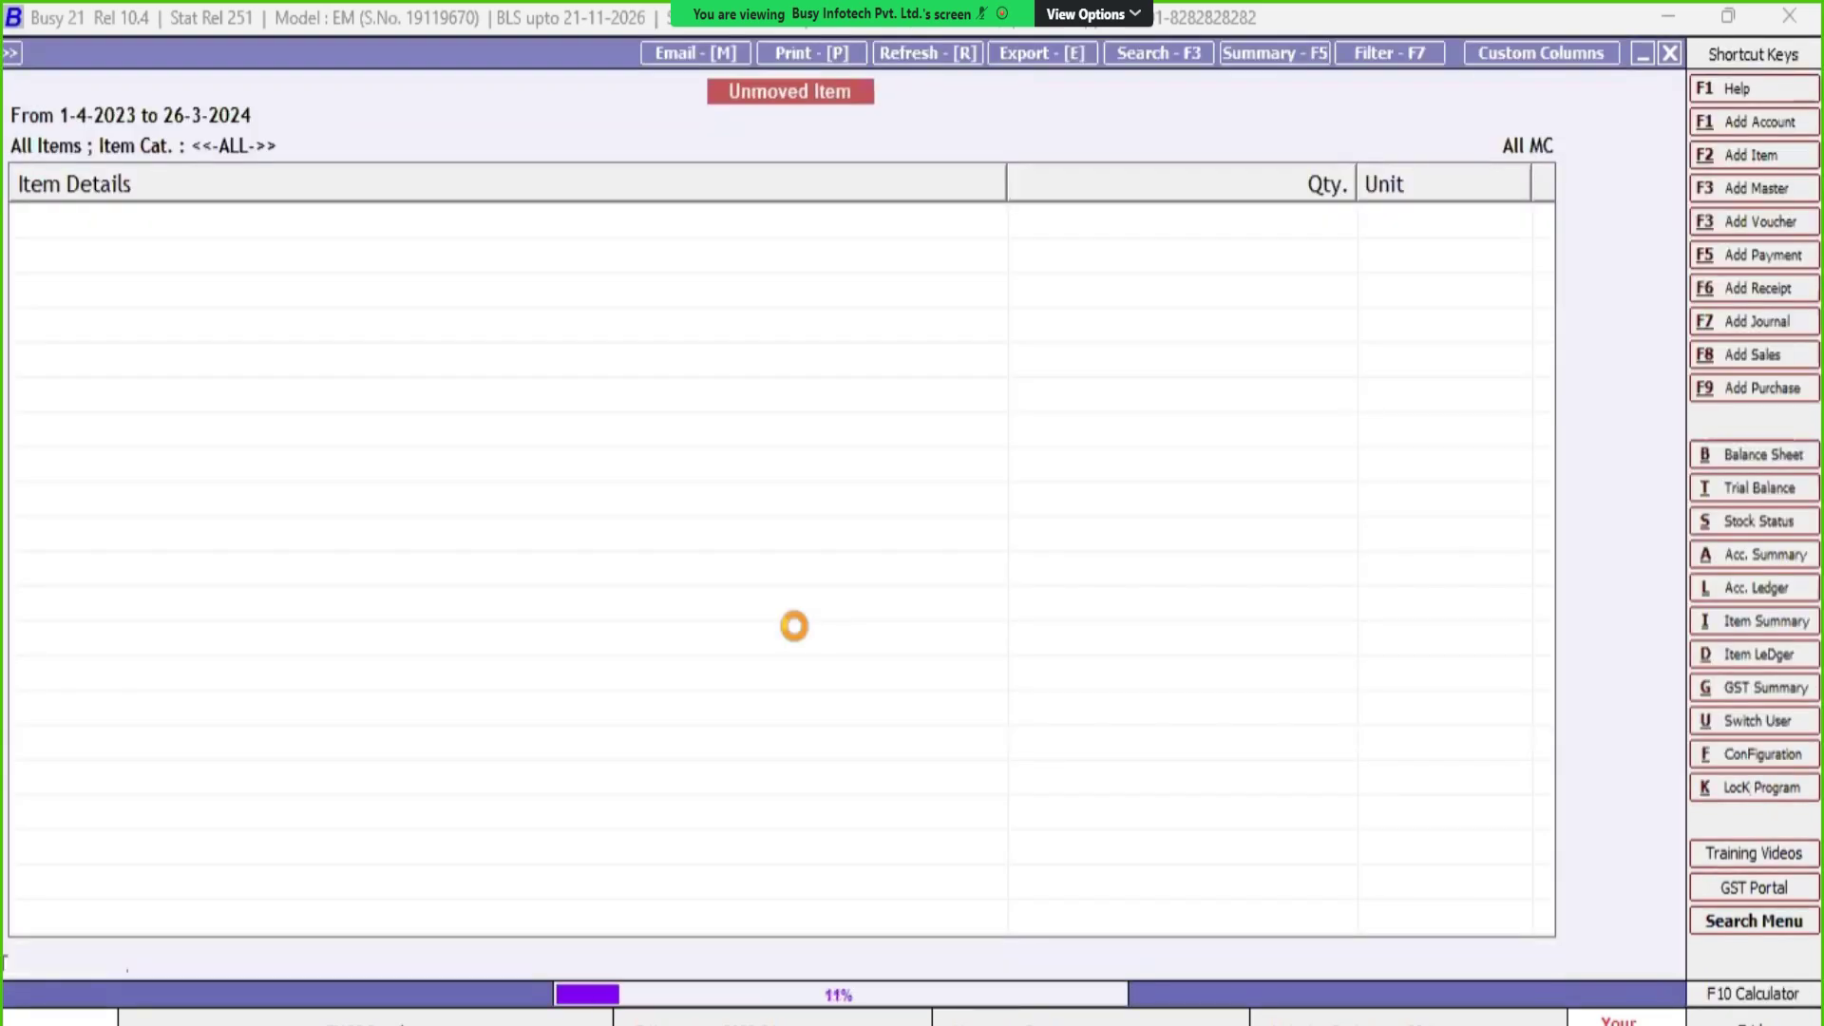
key(Escape)
key(Return)
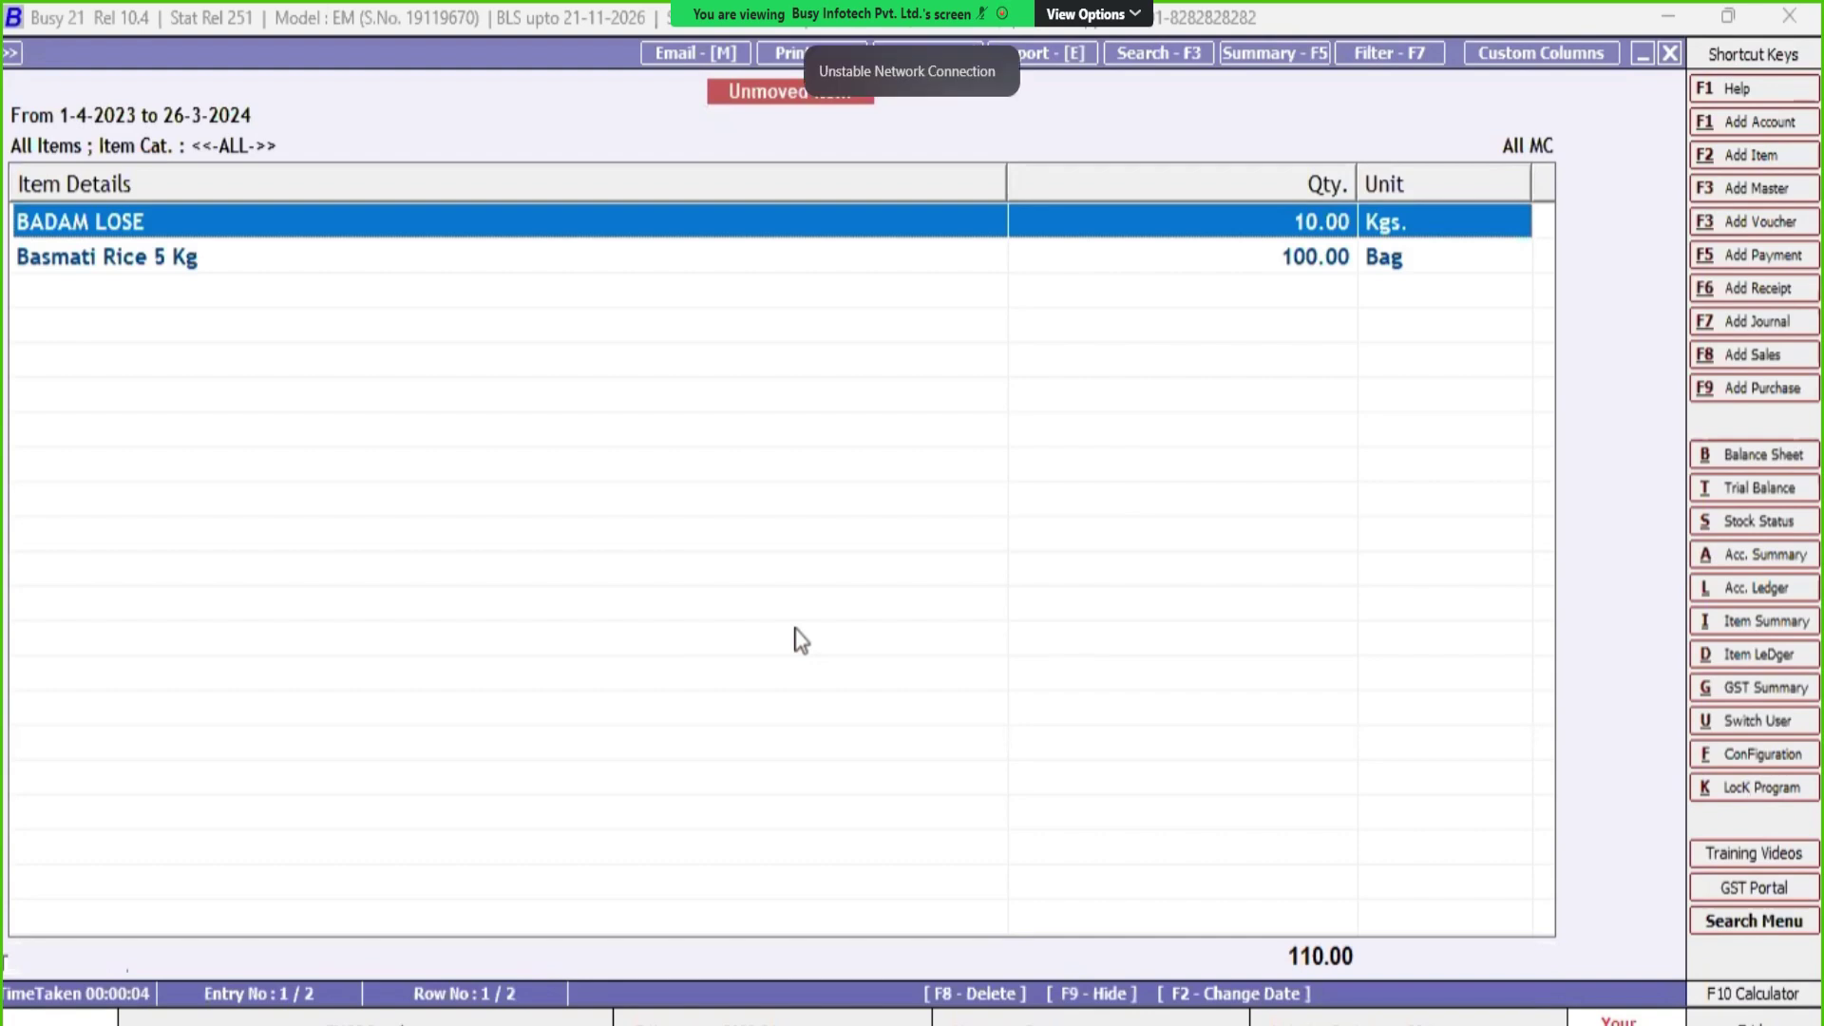
key(Escape)
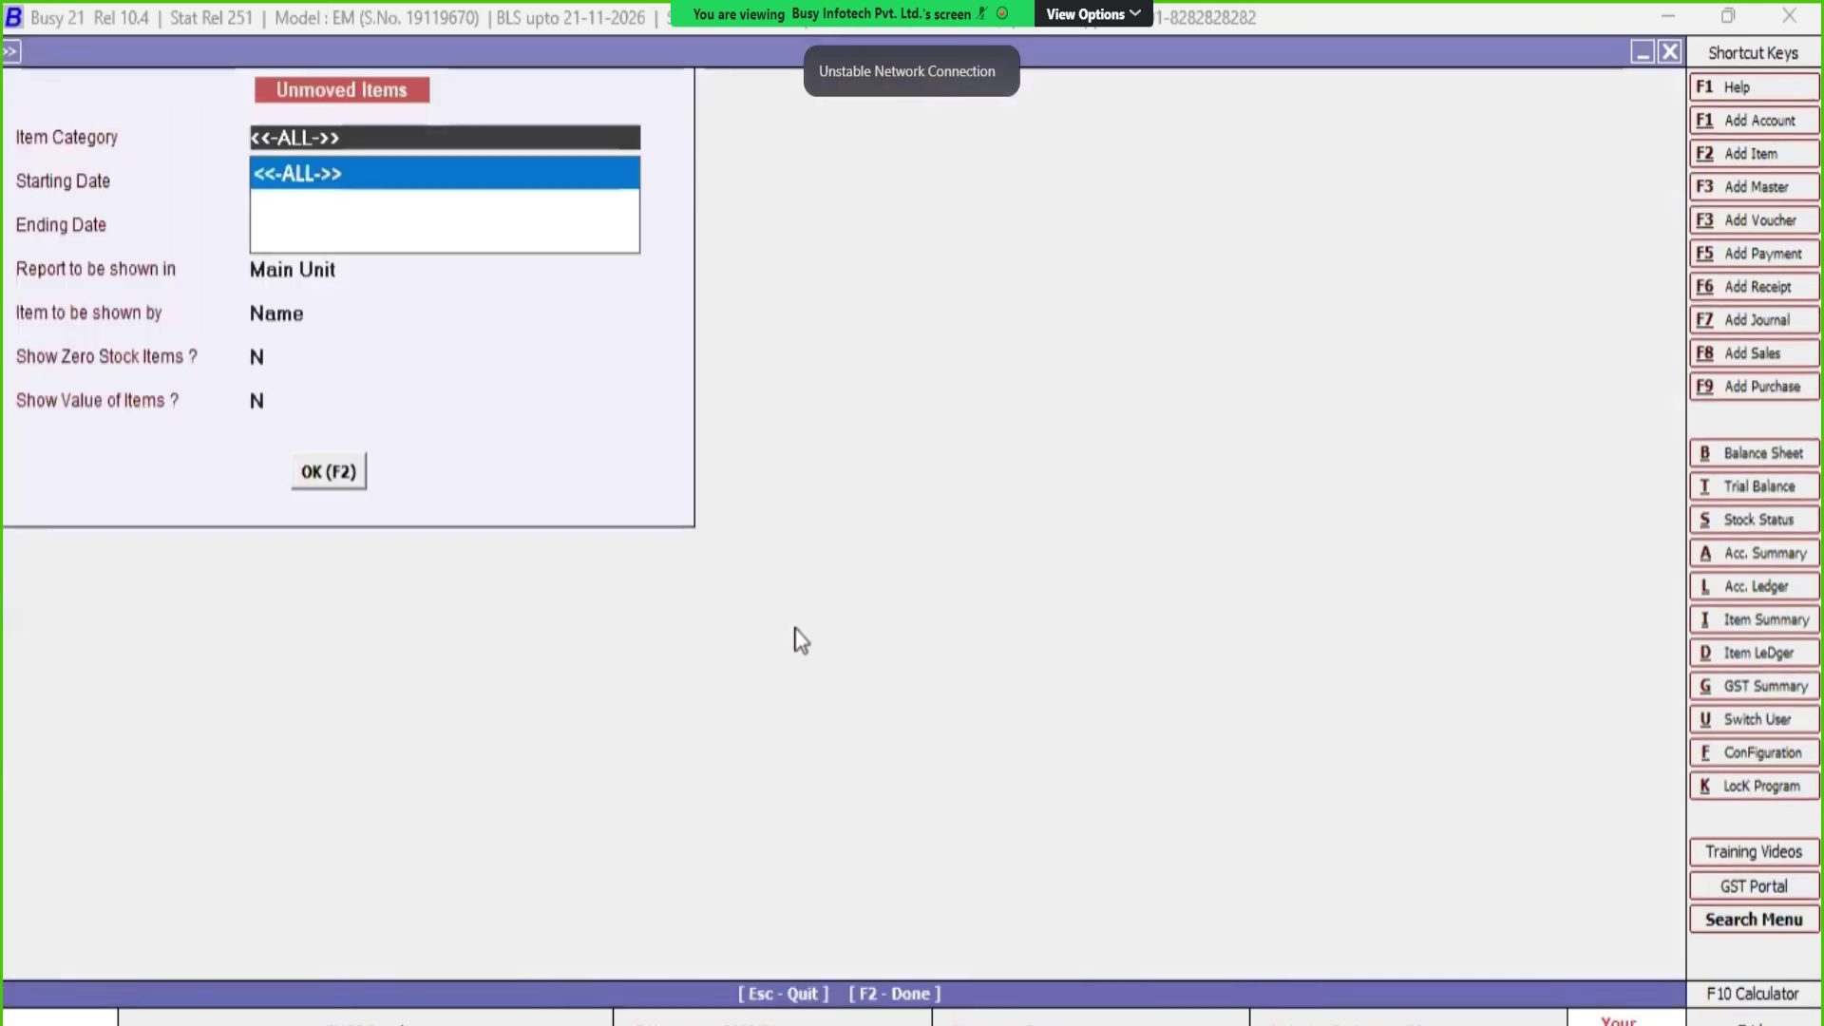
key(Escape)
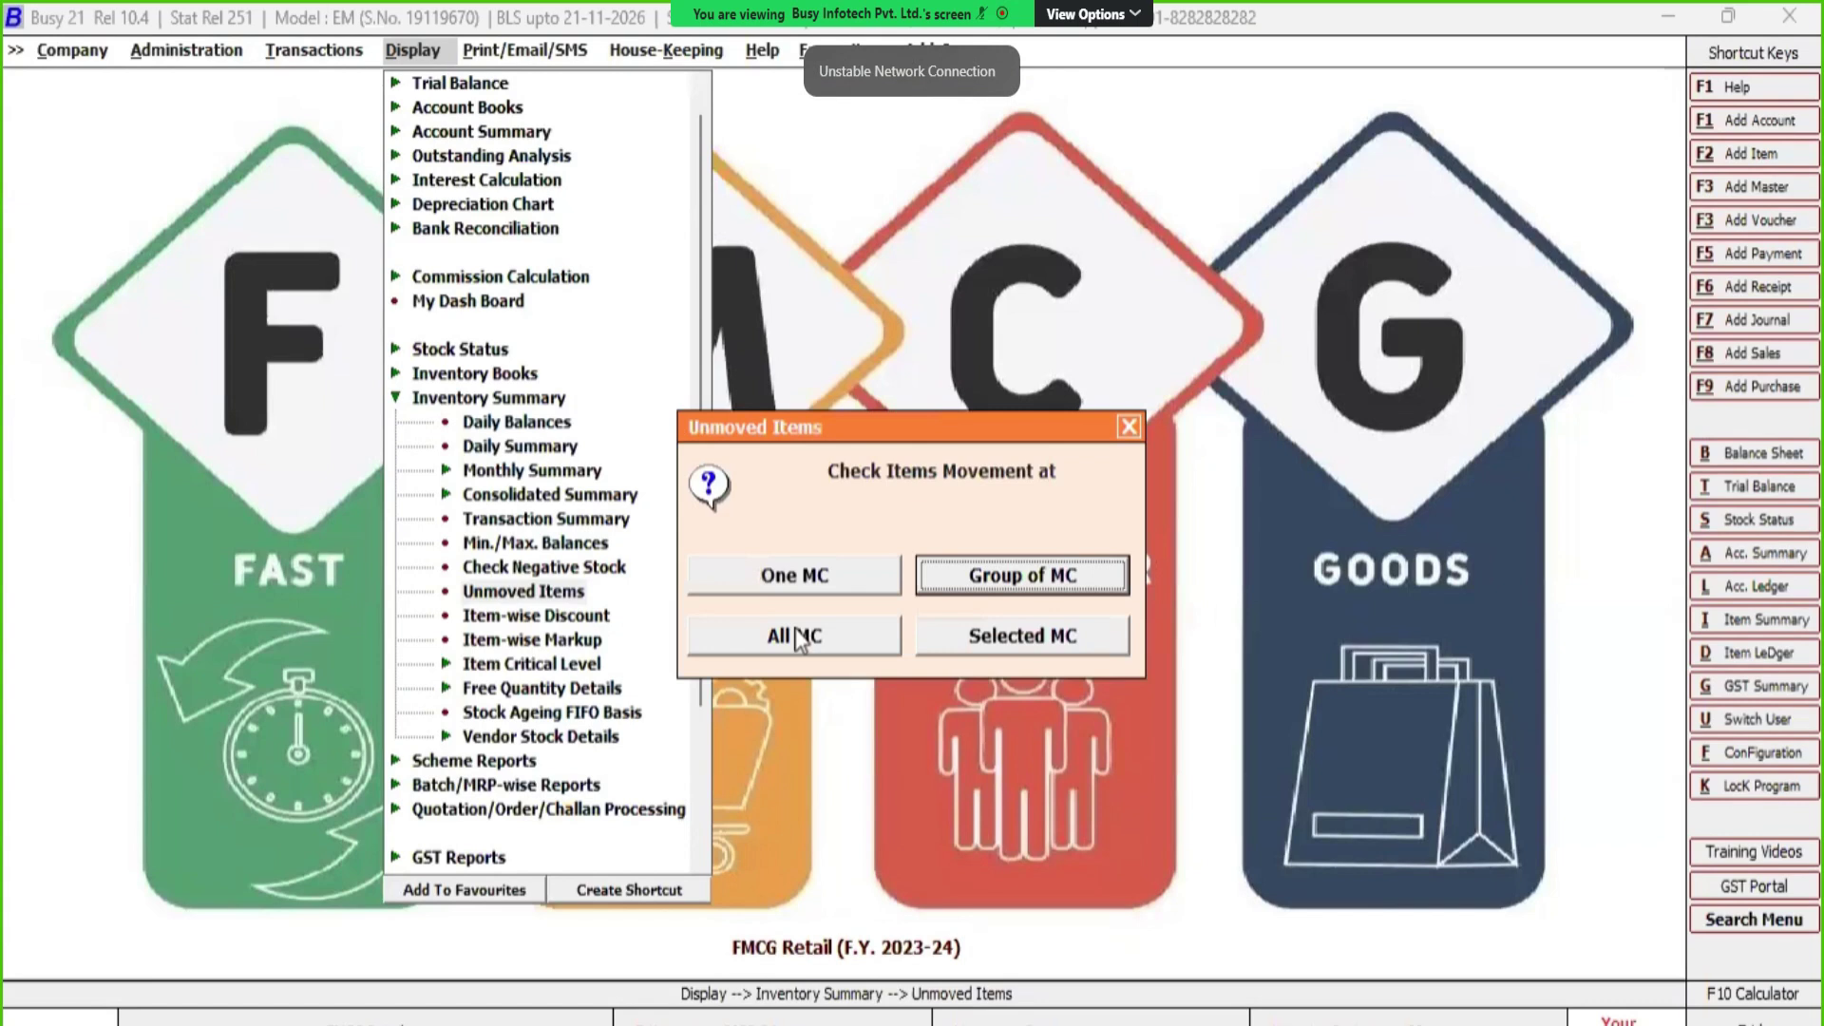
key(Escape)
Step: Review the Item-wise Discount (Sale) report: 1,694.00 before discount, 0.00 discount
key(Down)
key(Return)
key(Right)
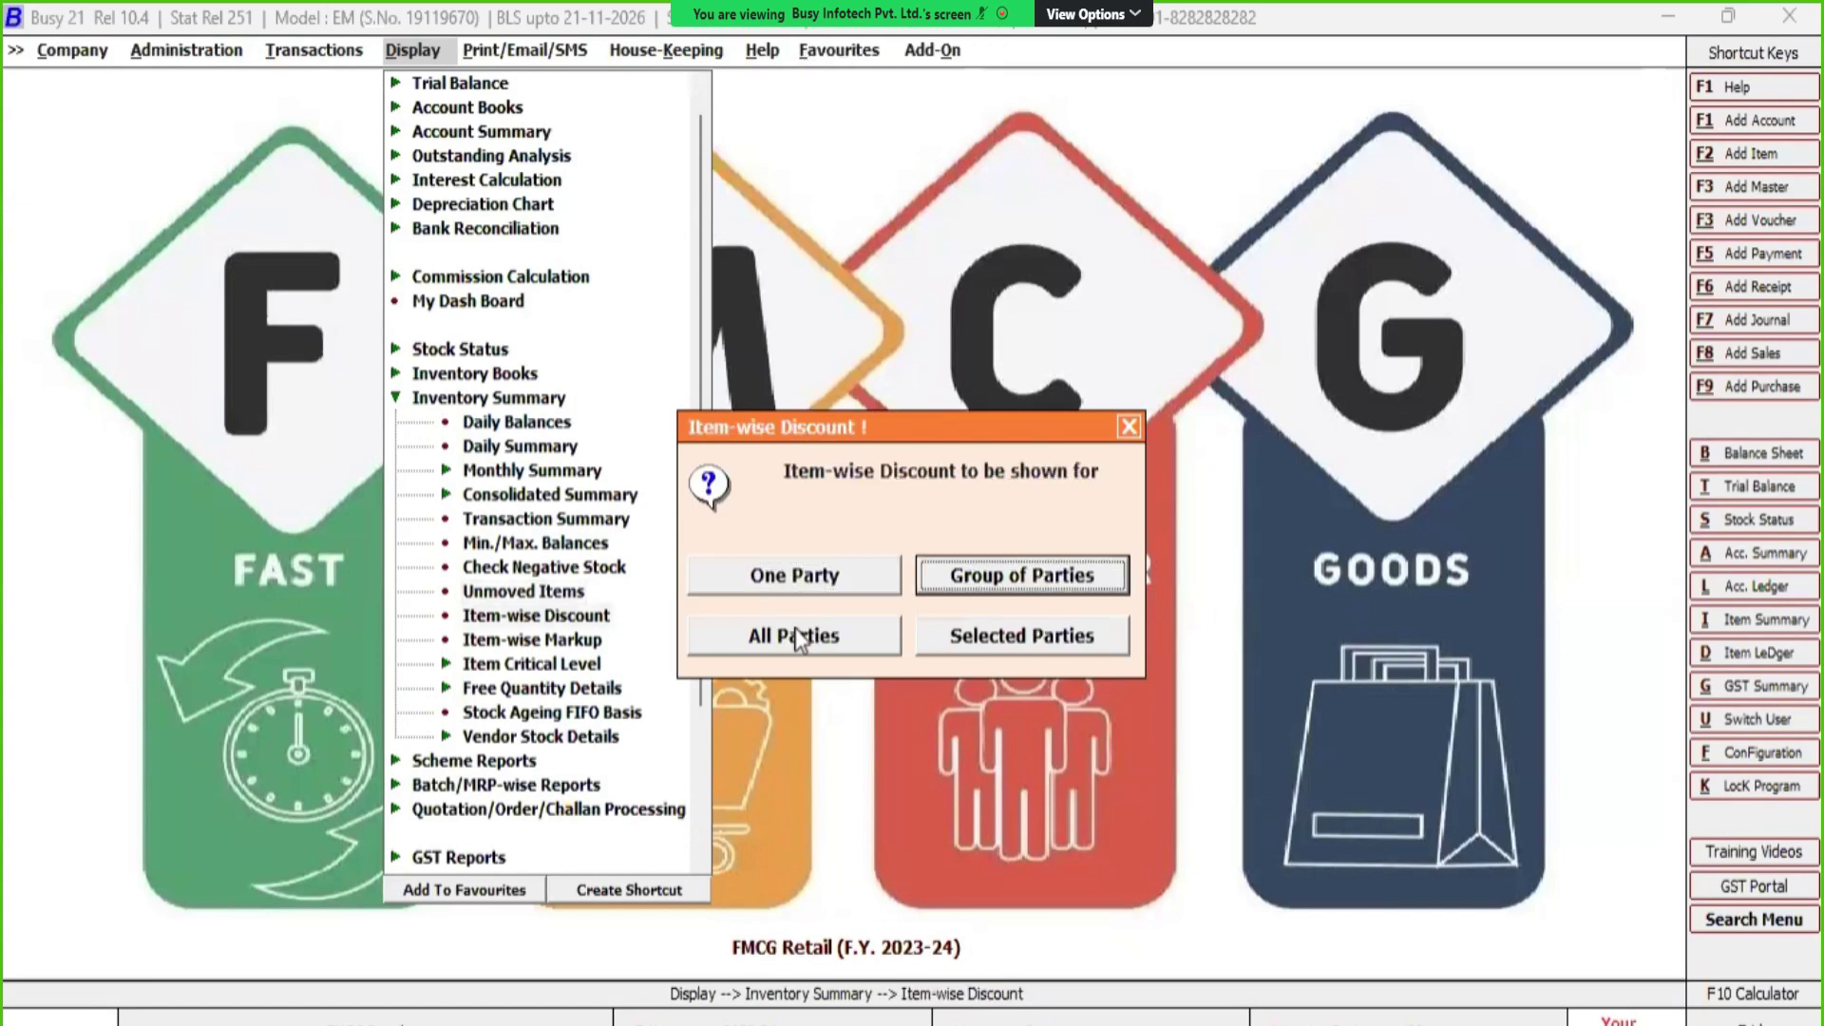
key(Left)
key(Escape)
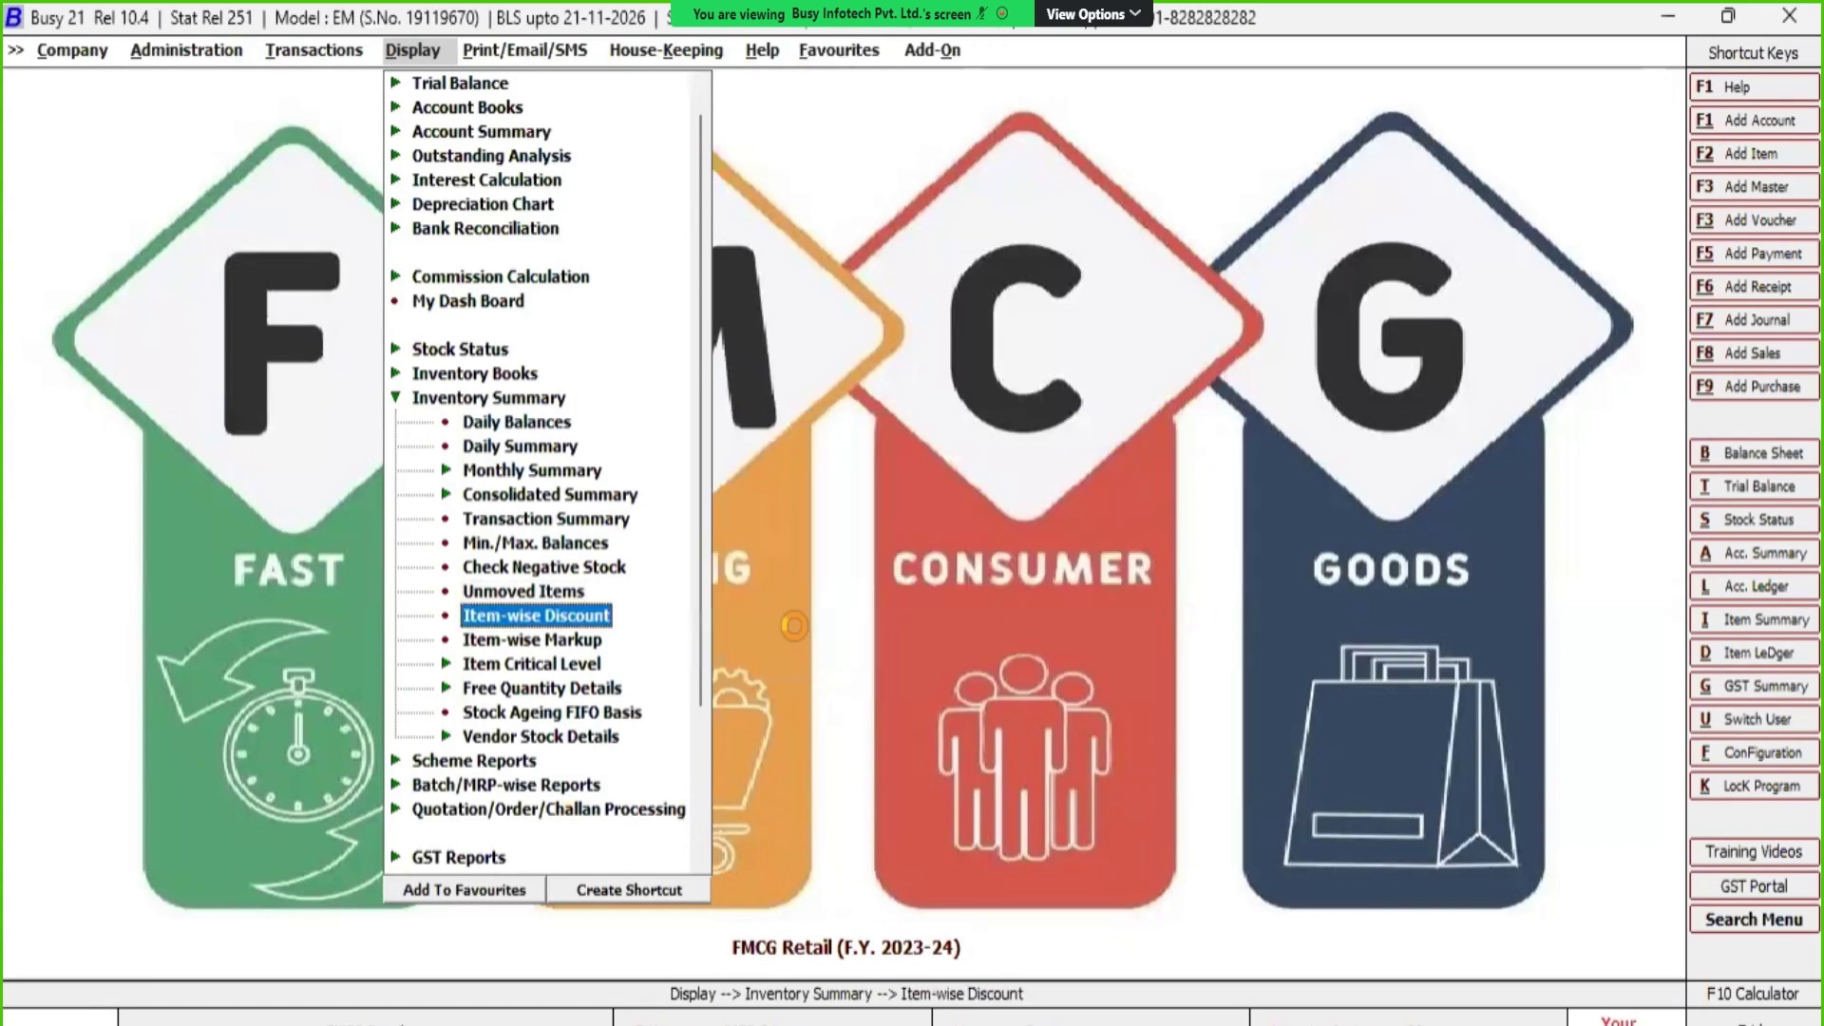
key(Return)
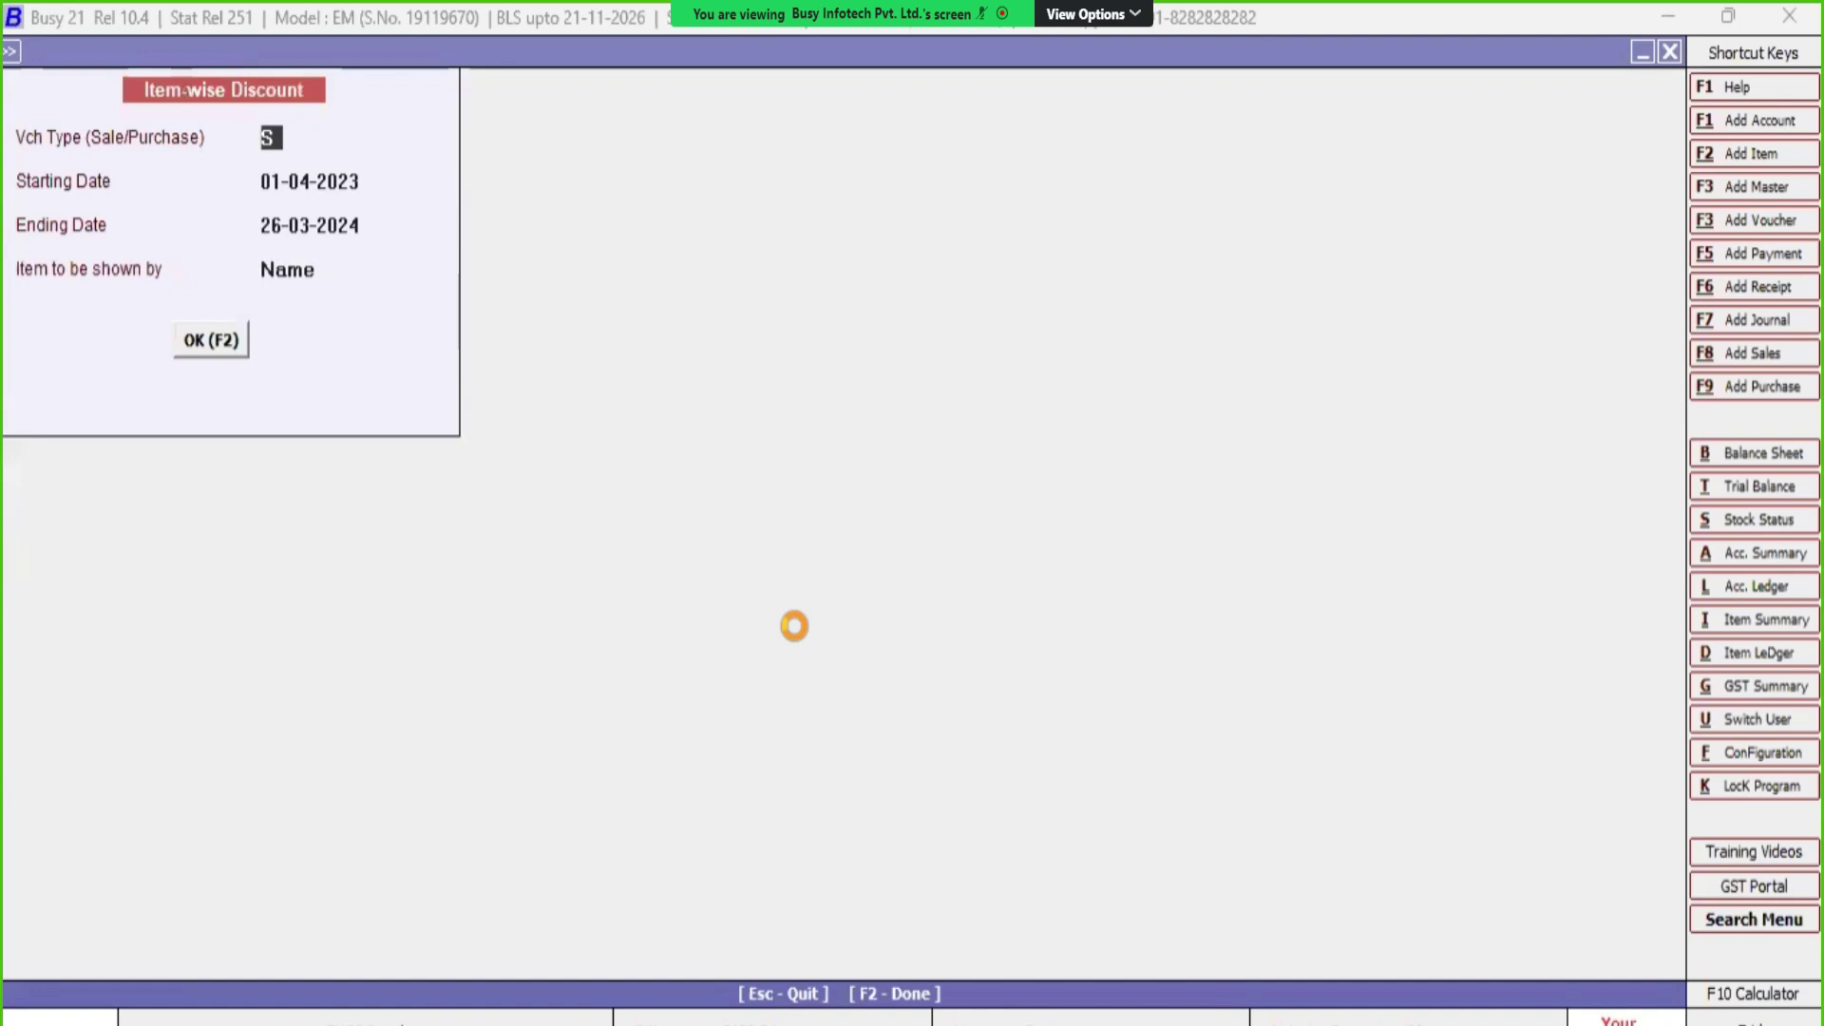
key(F2)
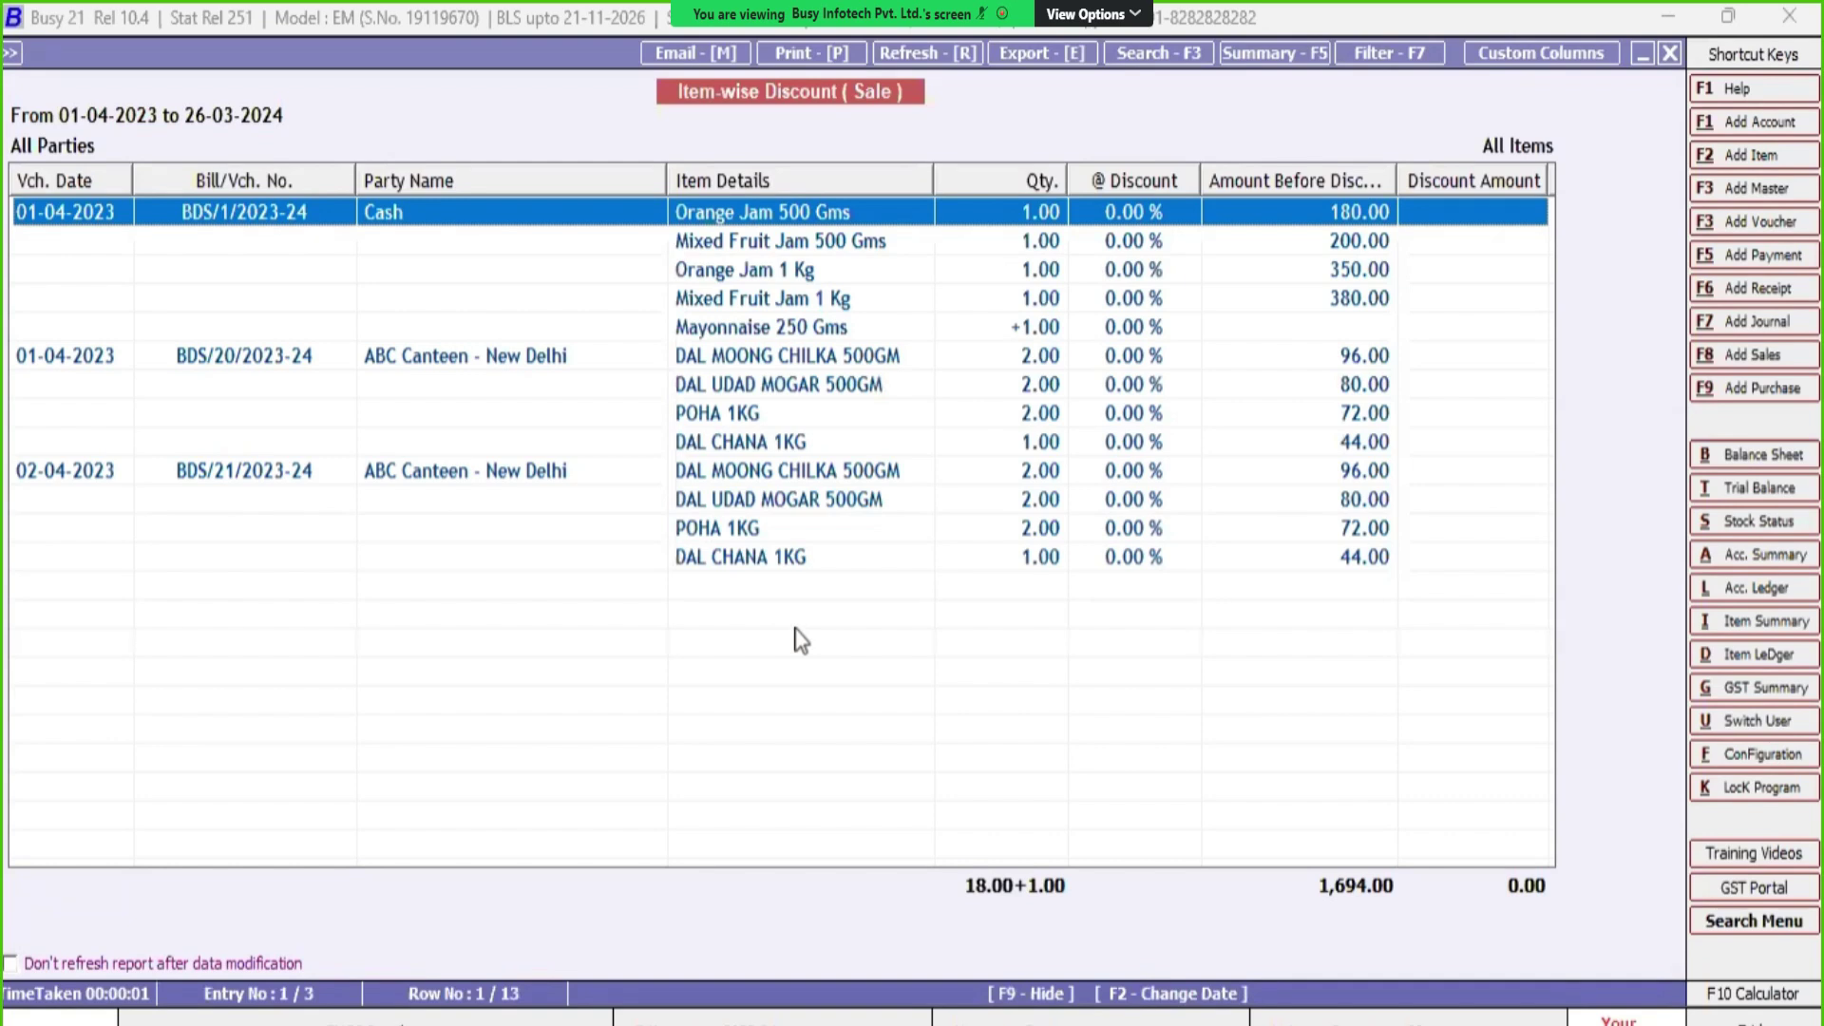
key(Escape)
key(Escape)
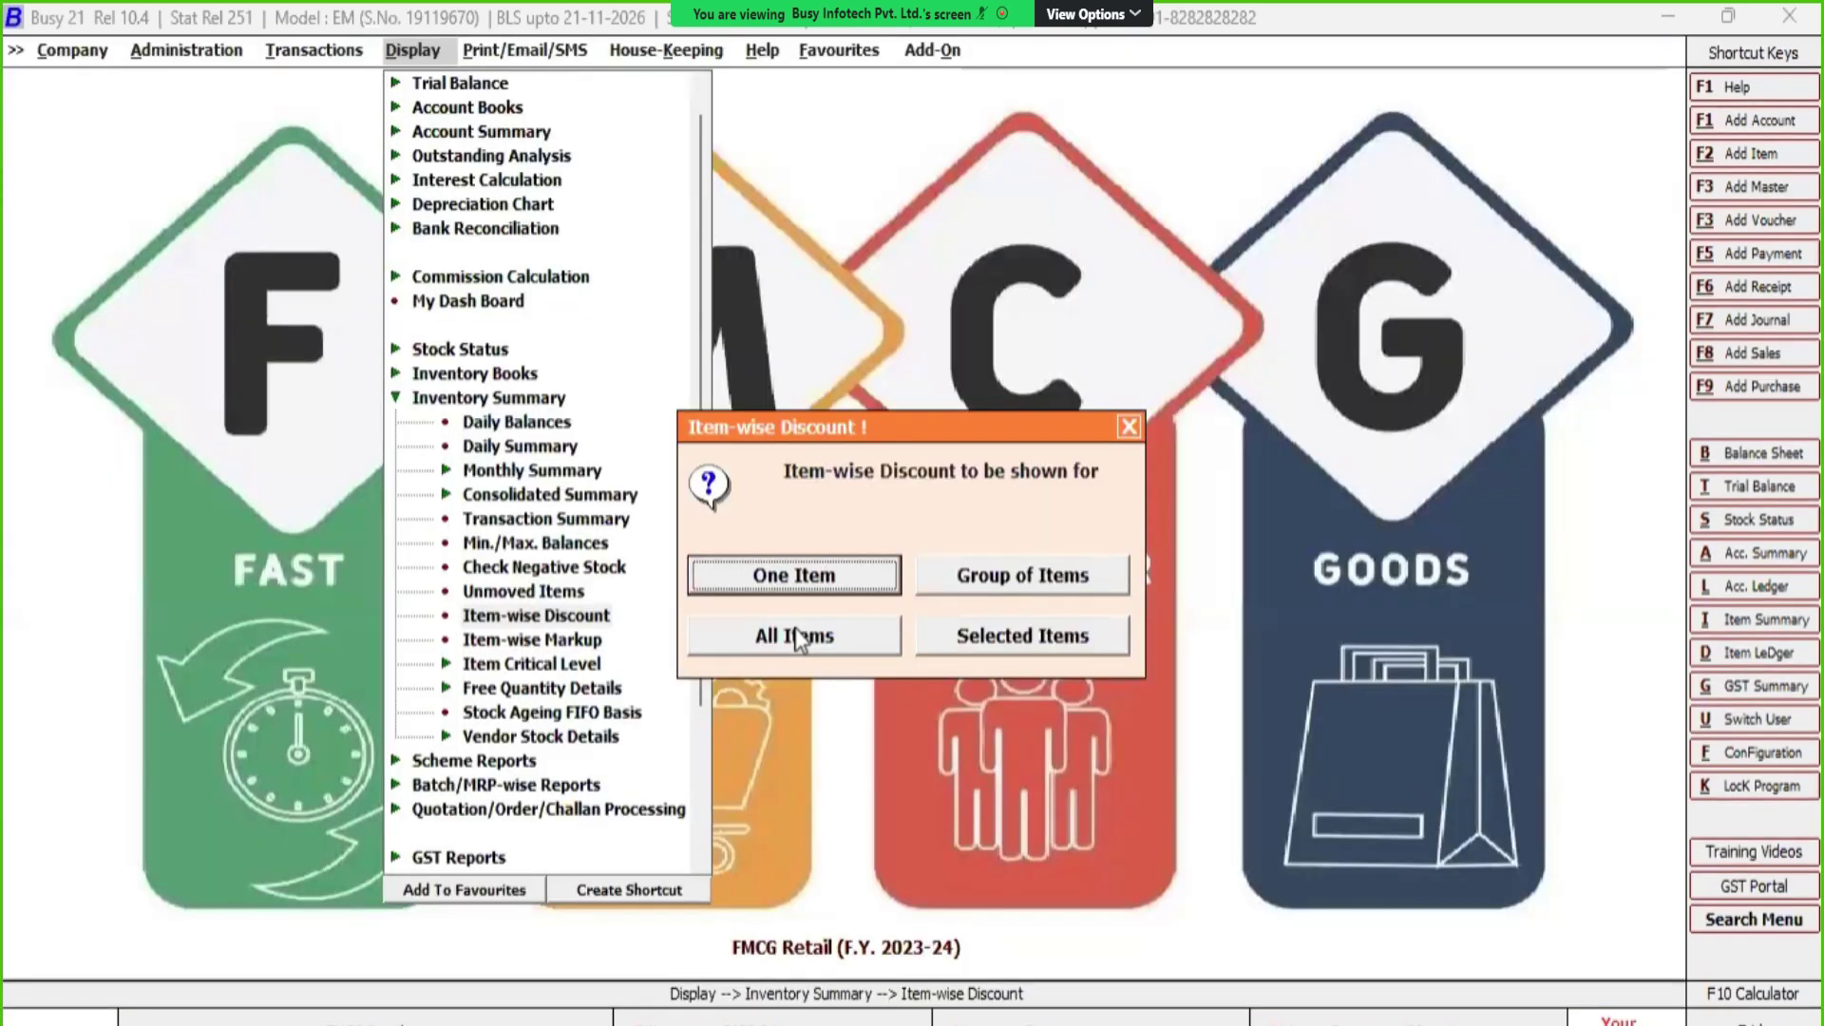
key(Escape)
key(Down)
key(Down)
key(Return)
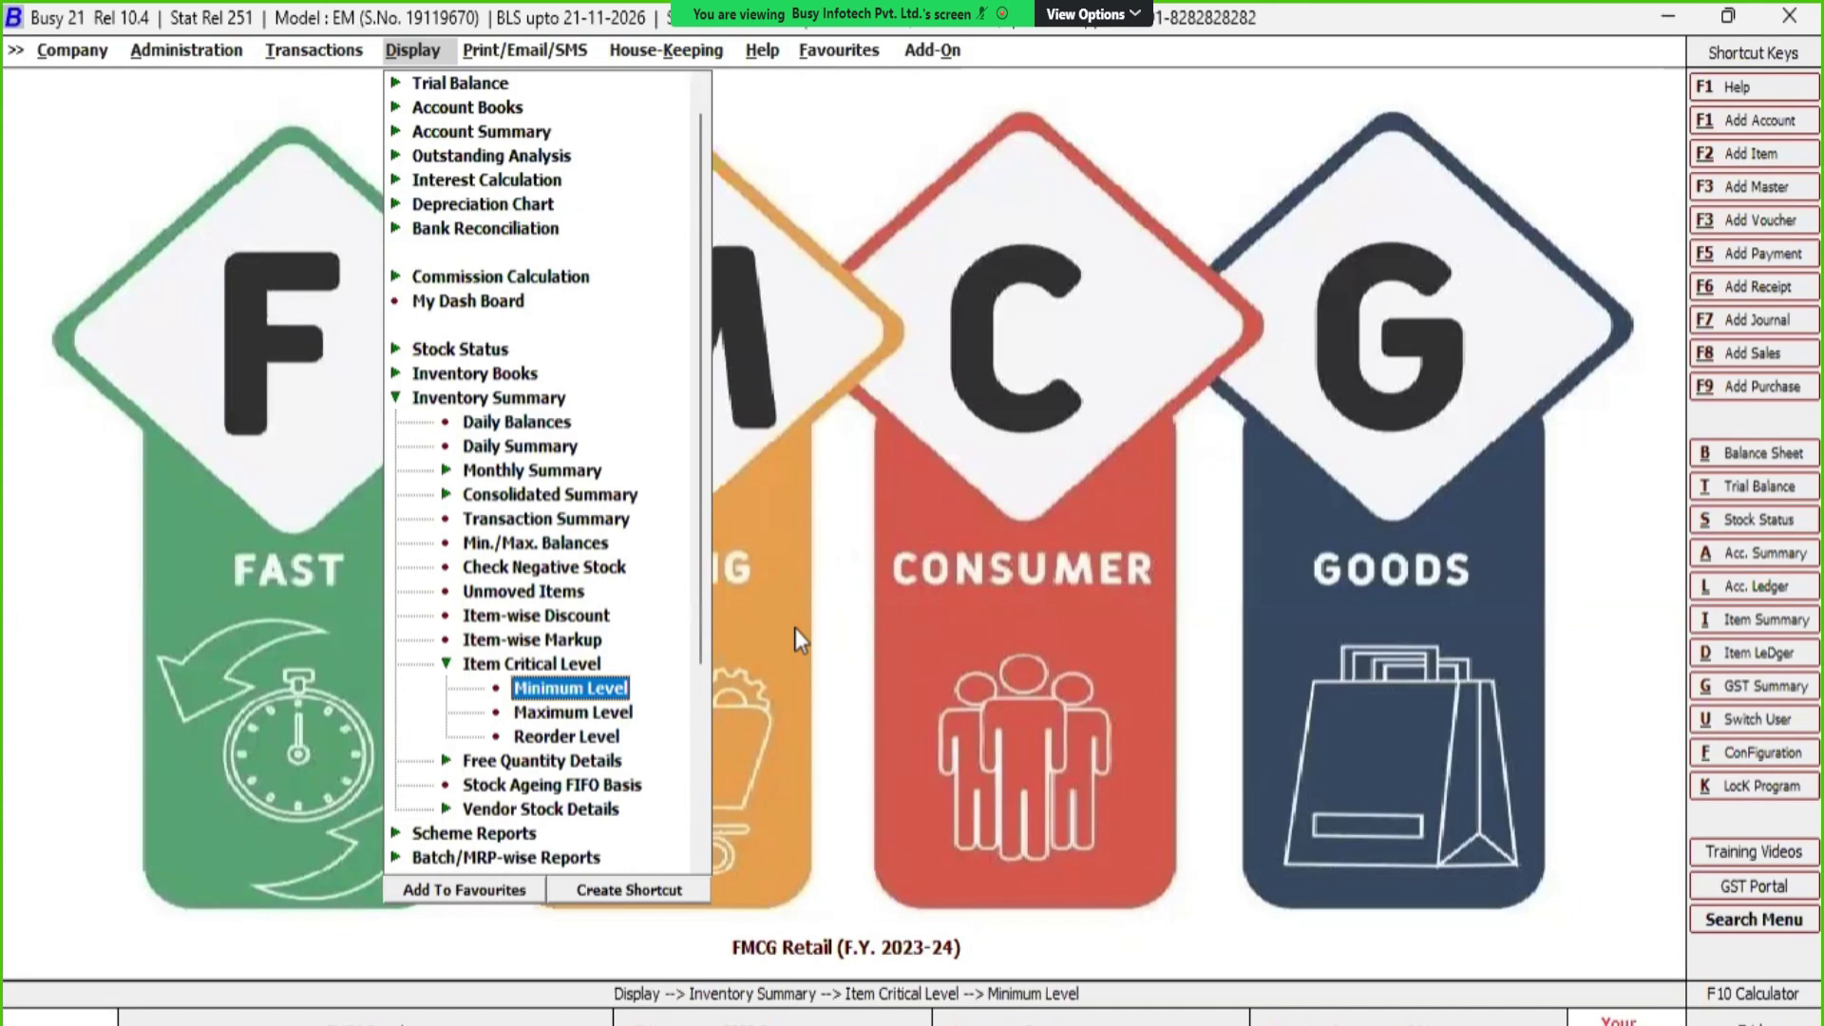
Step: Generate the Minimum Level Report for all items as on 26-03-2024, listing 21 items' shortages
key(Return)
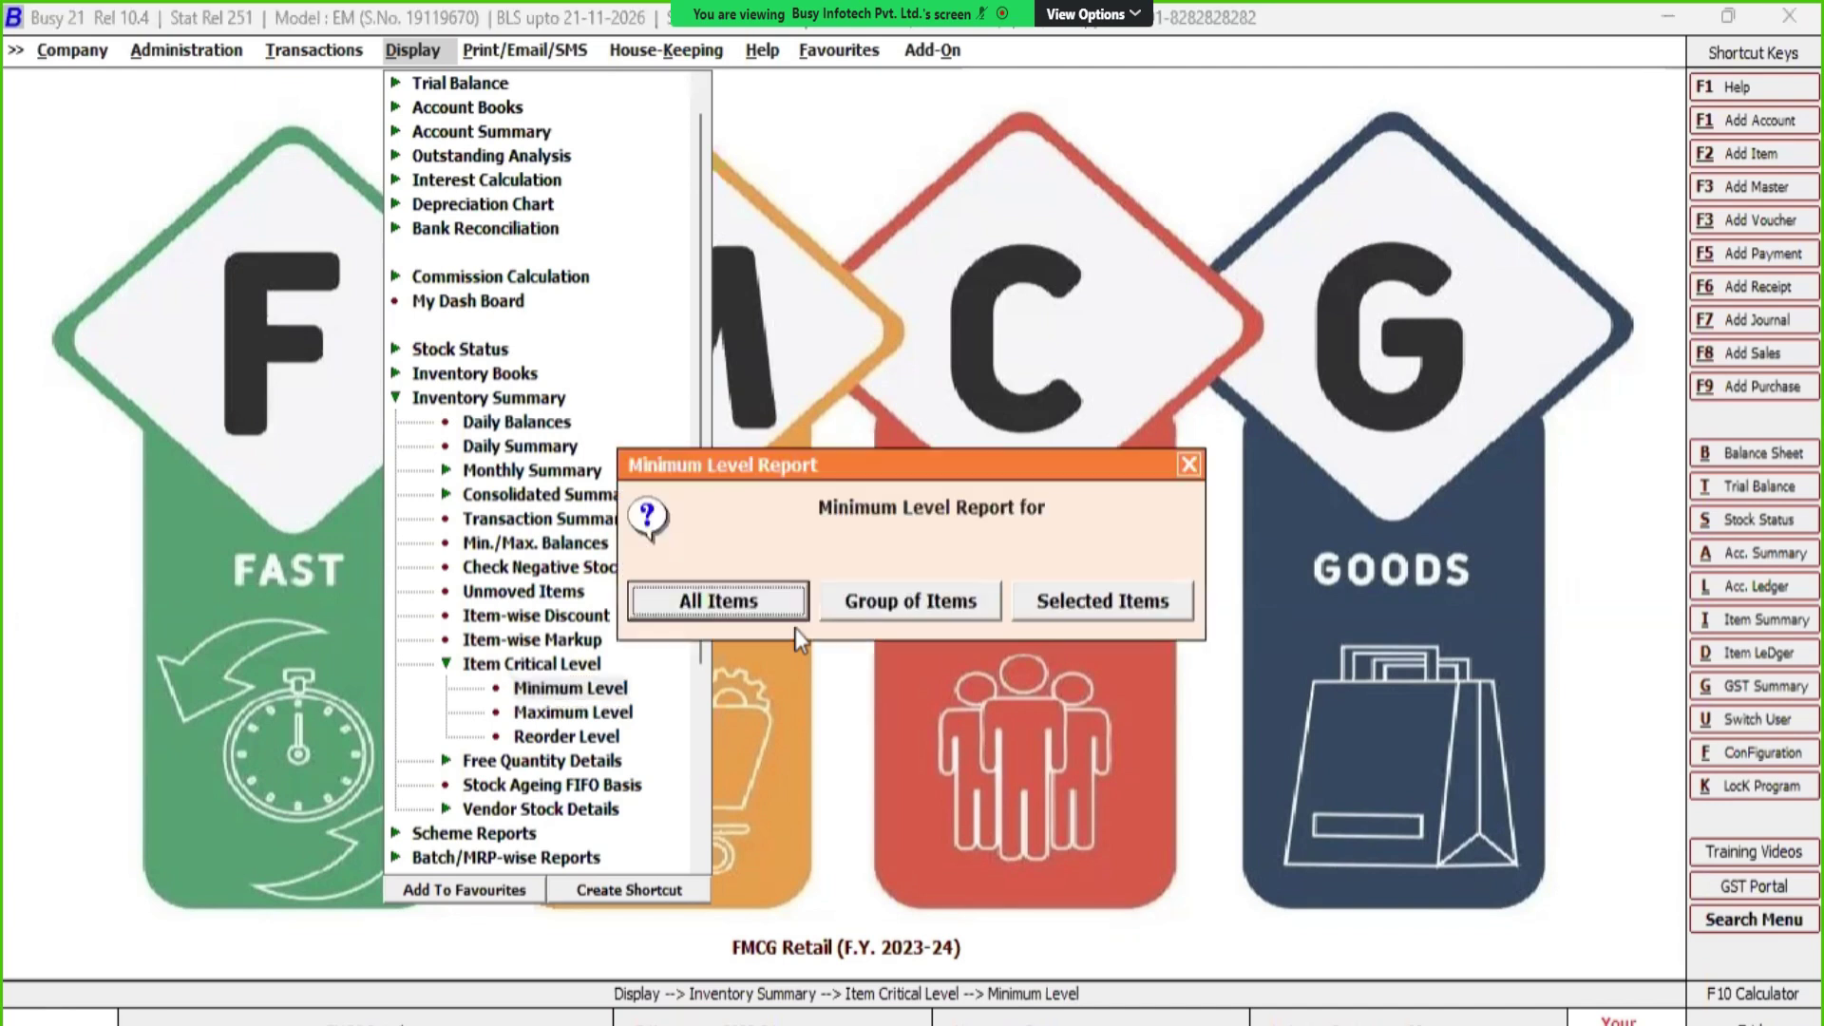
key(Return)
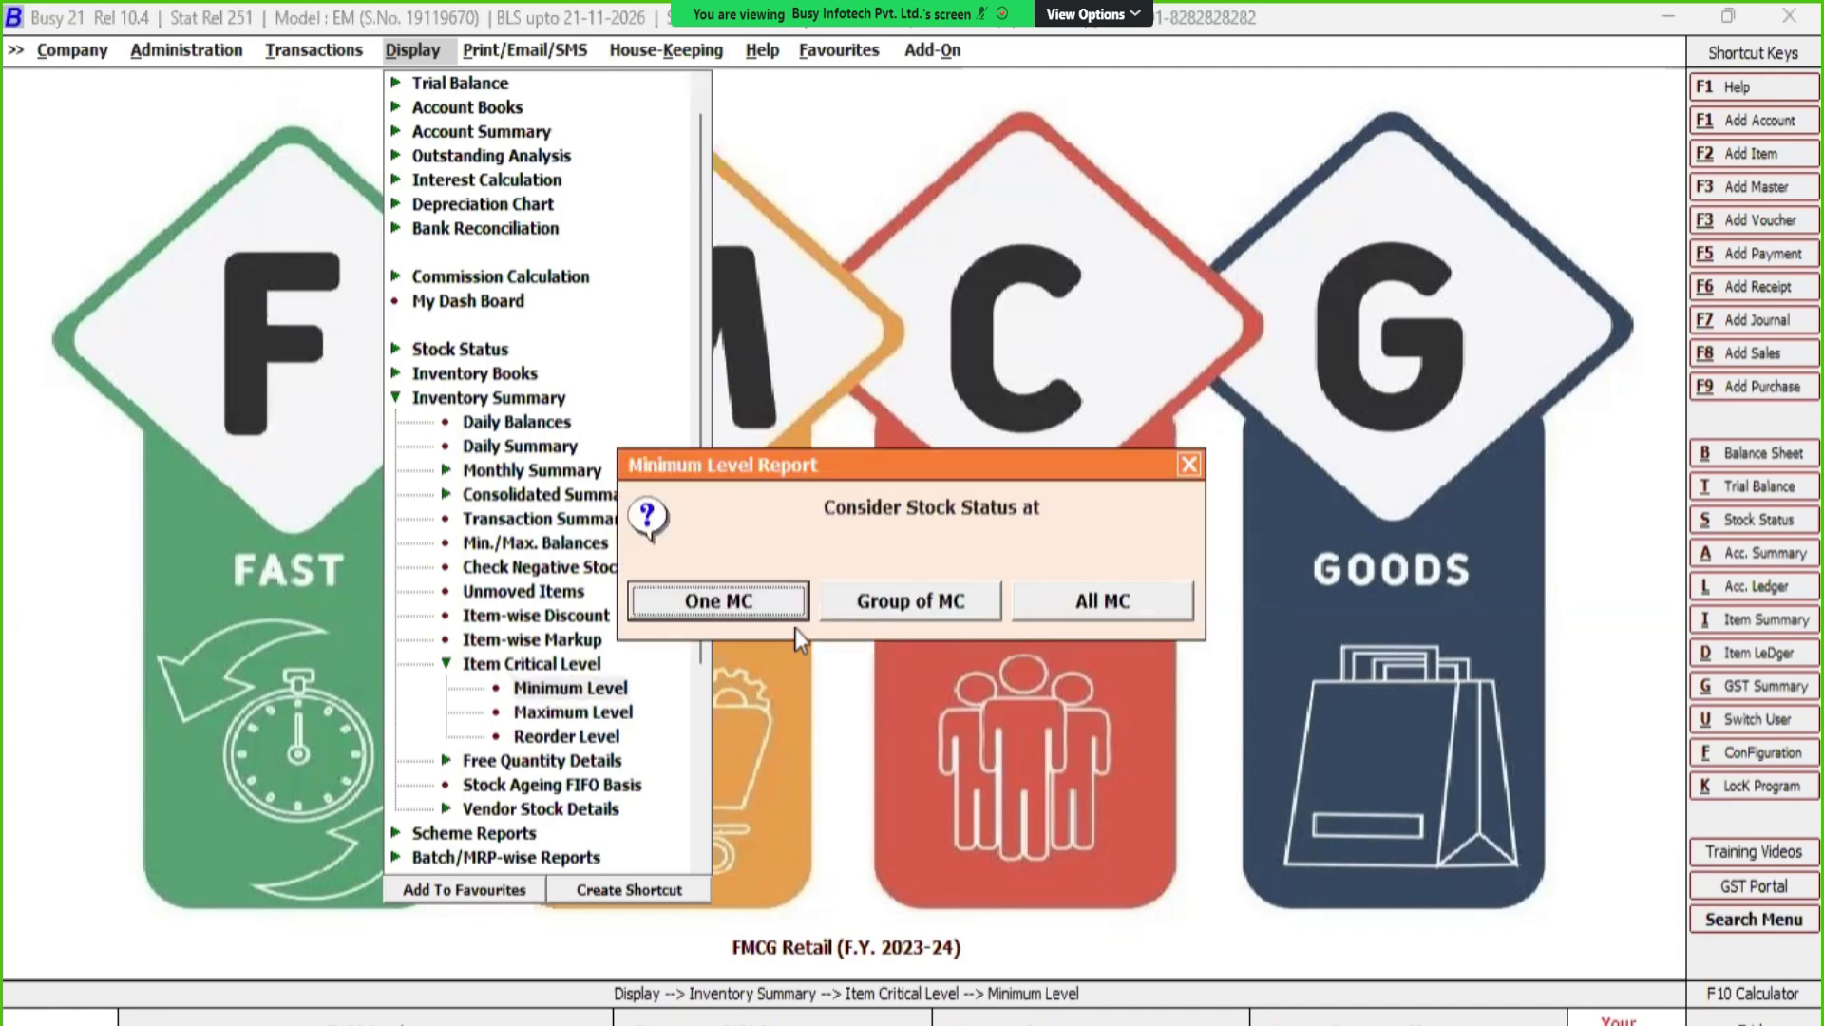
click(793, 619)
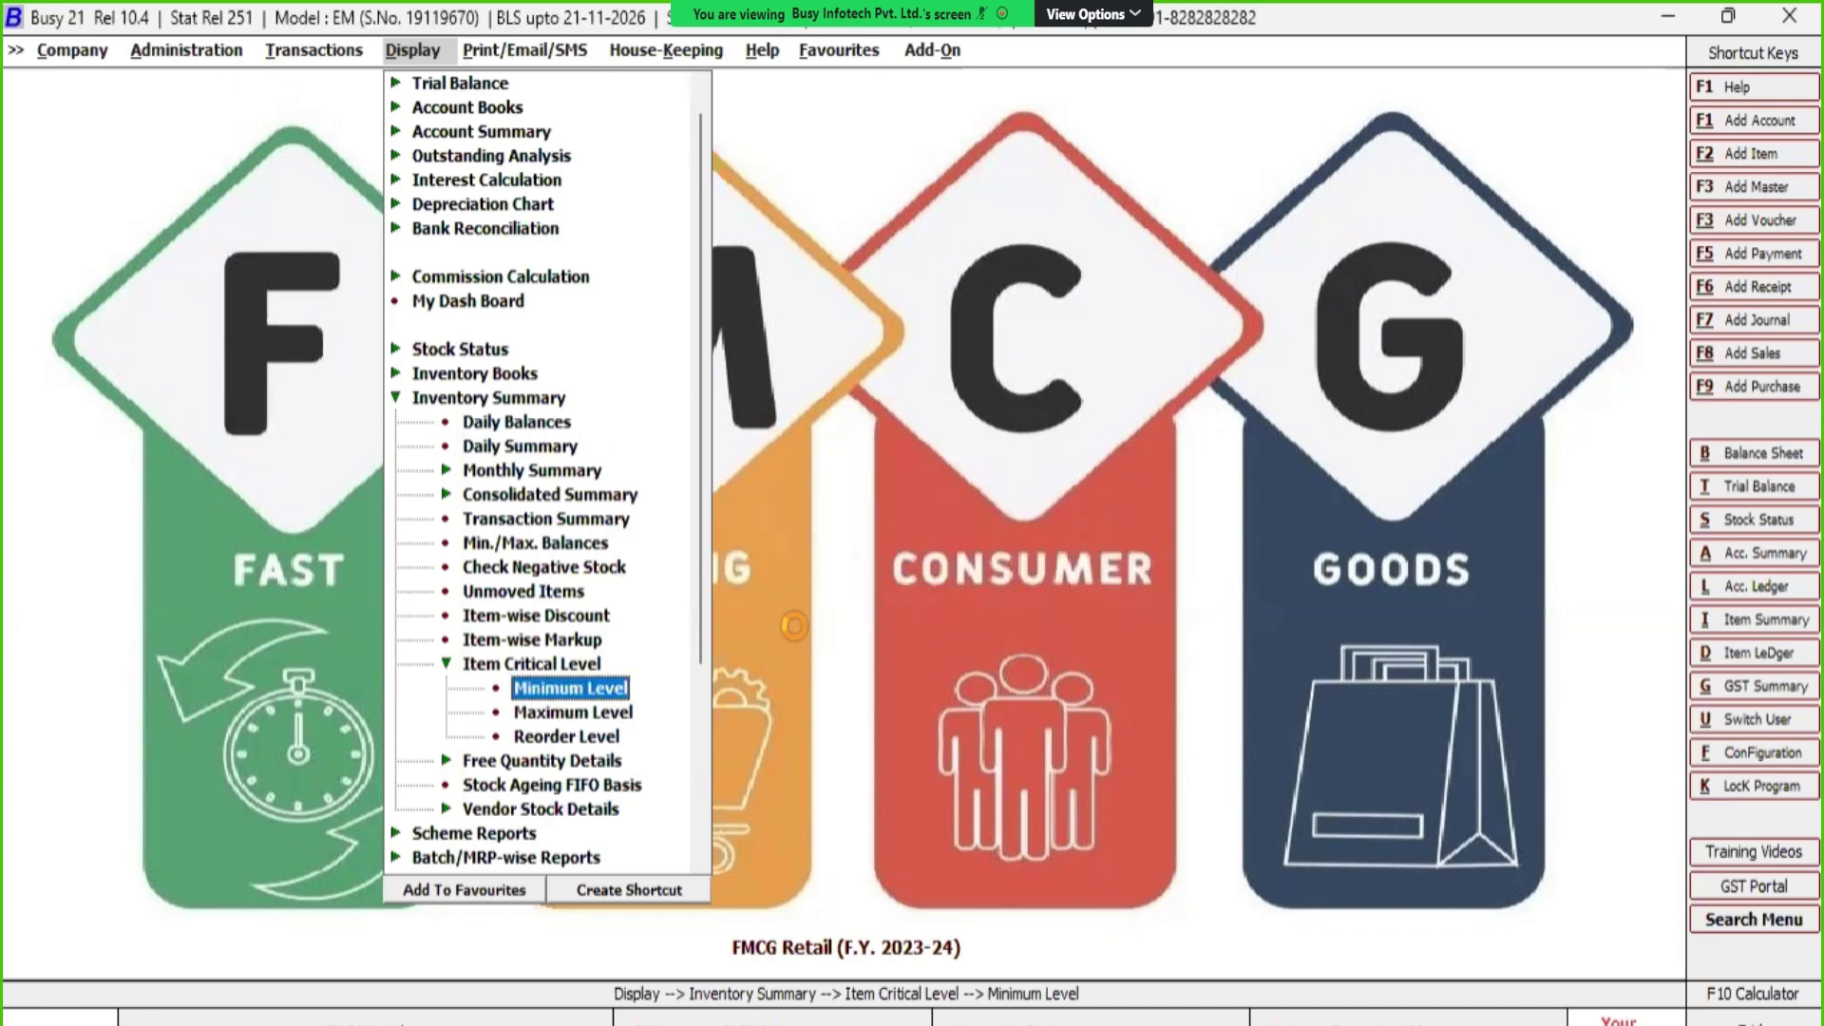
key(Return)
key(Return)
key(Return)
key(Return)
key(Return)
key(Return)
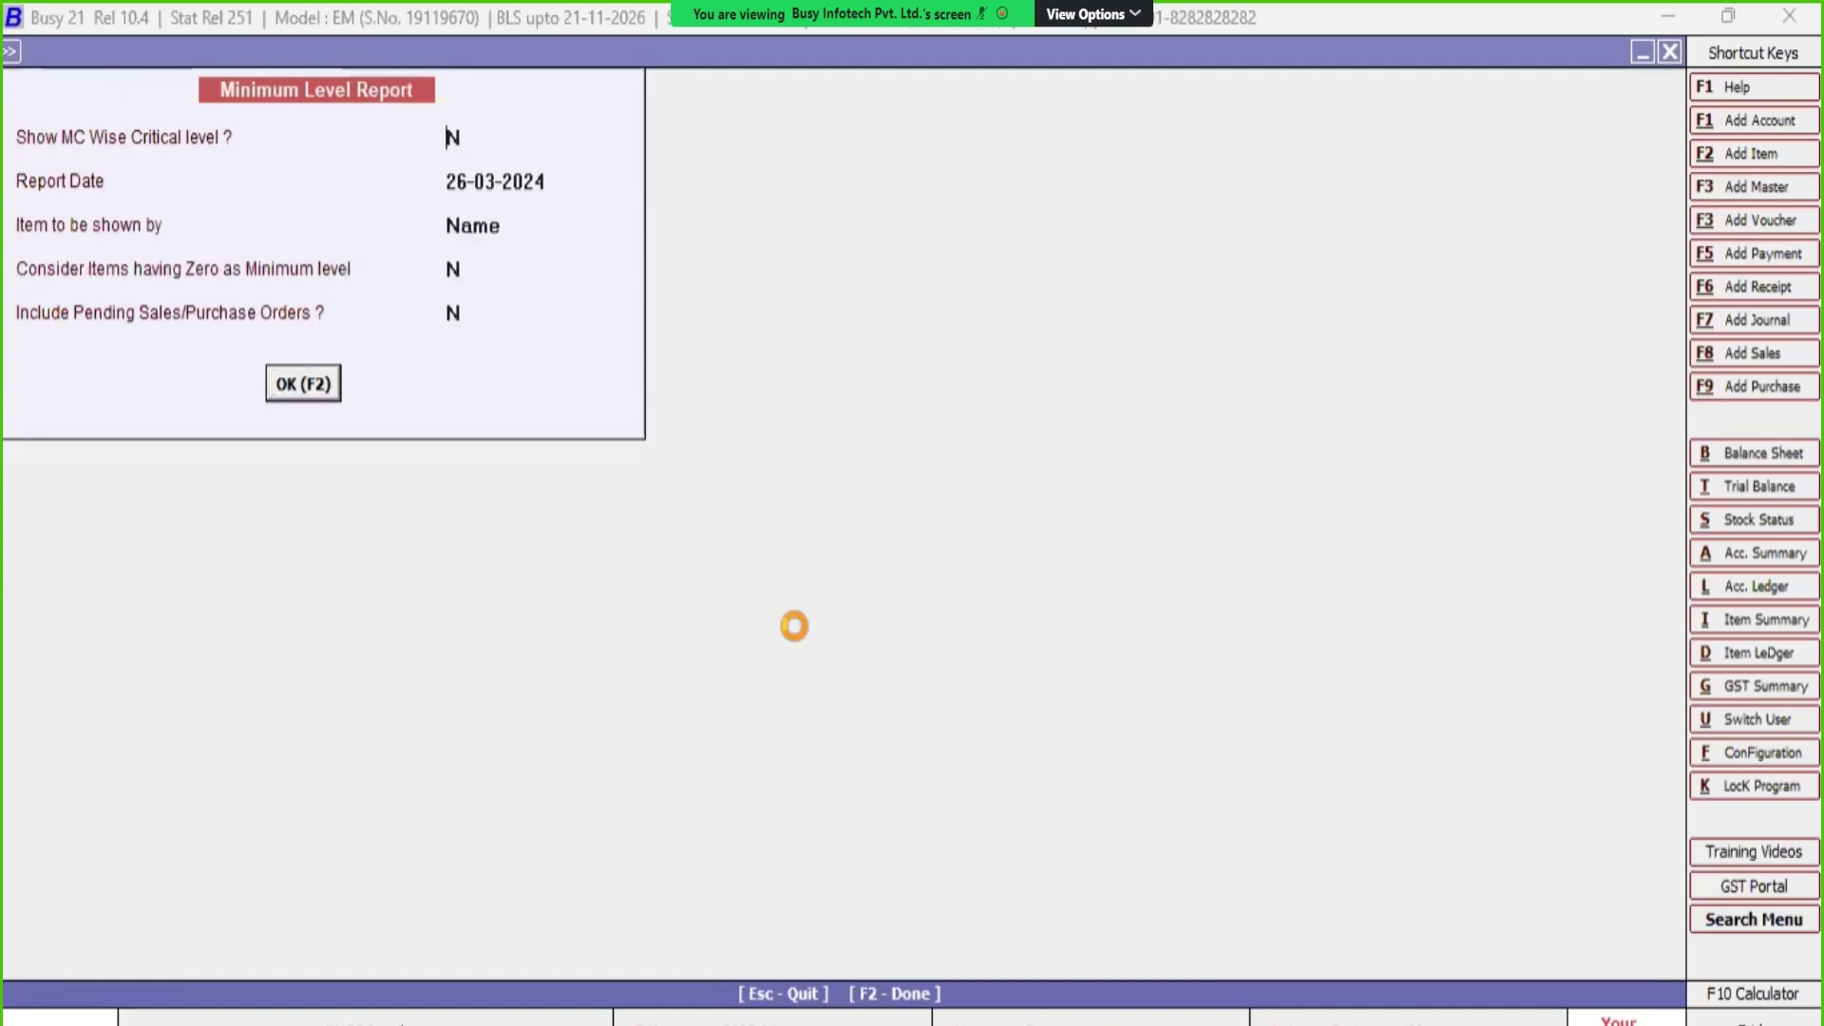
key(Tab)
key(Escape)
key(Return)
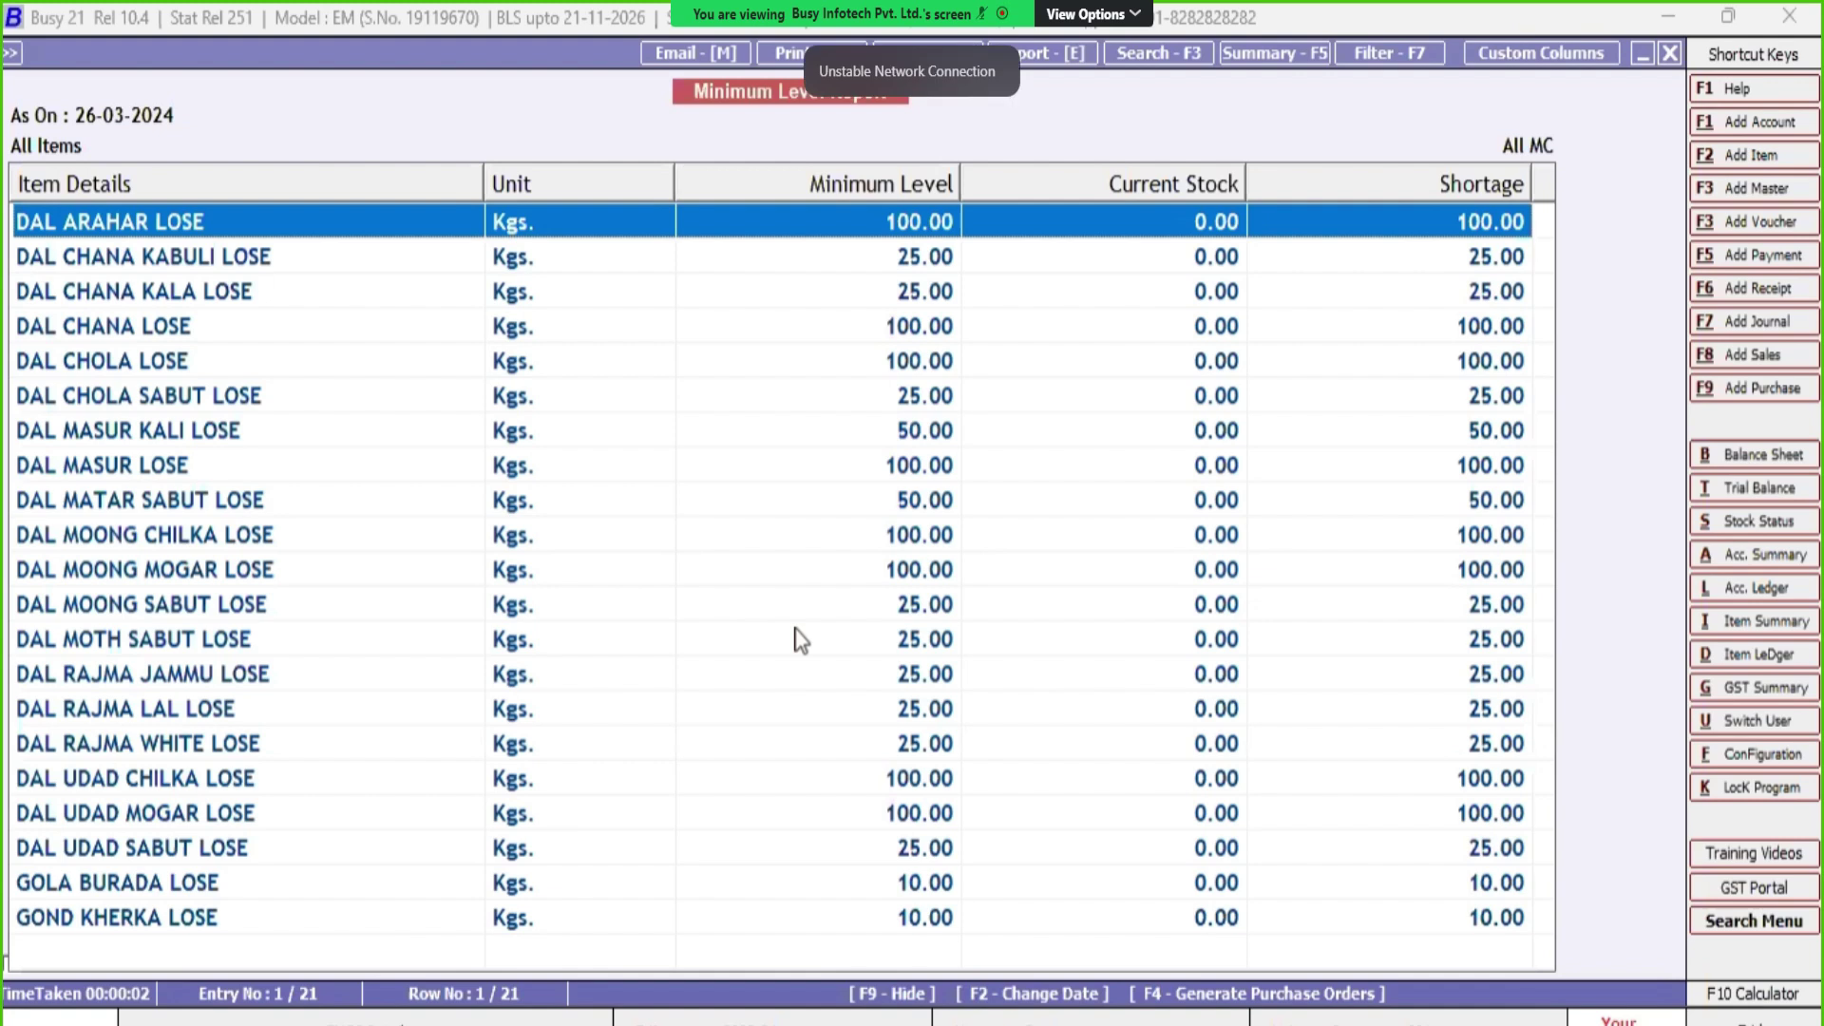
Step: Generate purchase orders for all items at 100% of shortage, then close the report
key(F4)
click(797, 610)
key(Return)
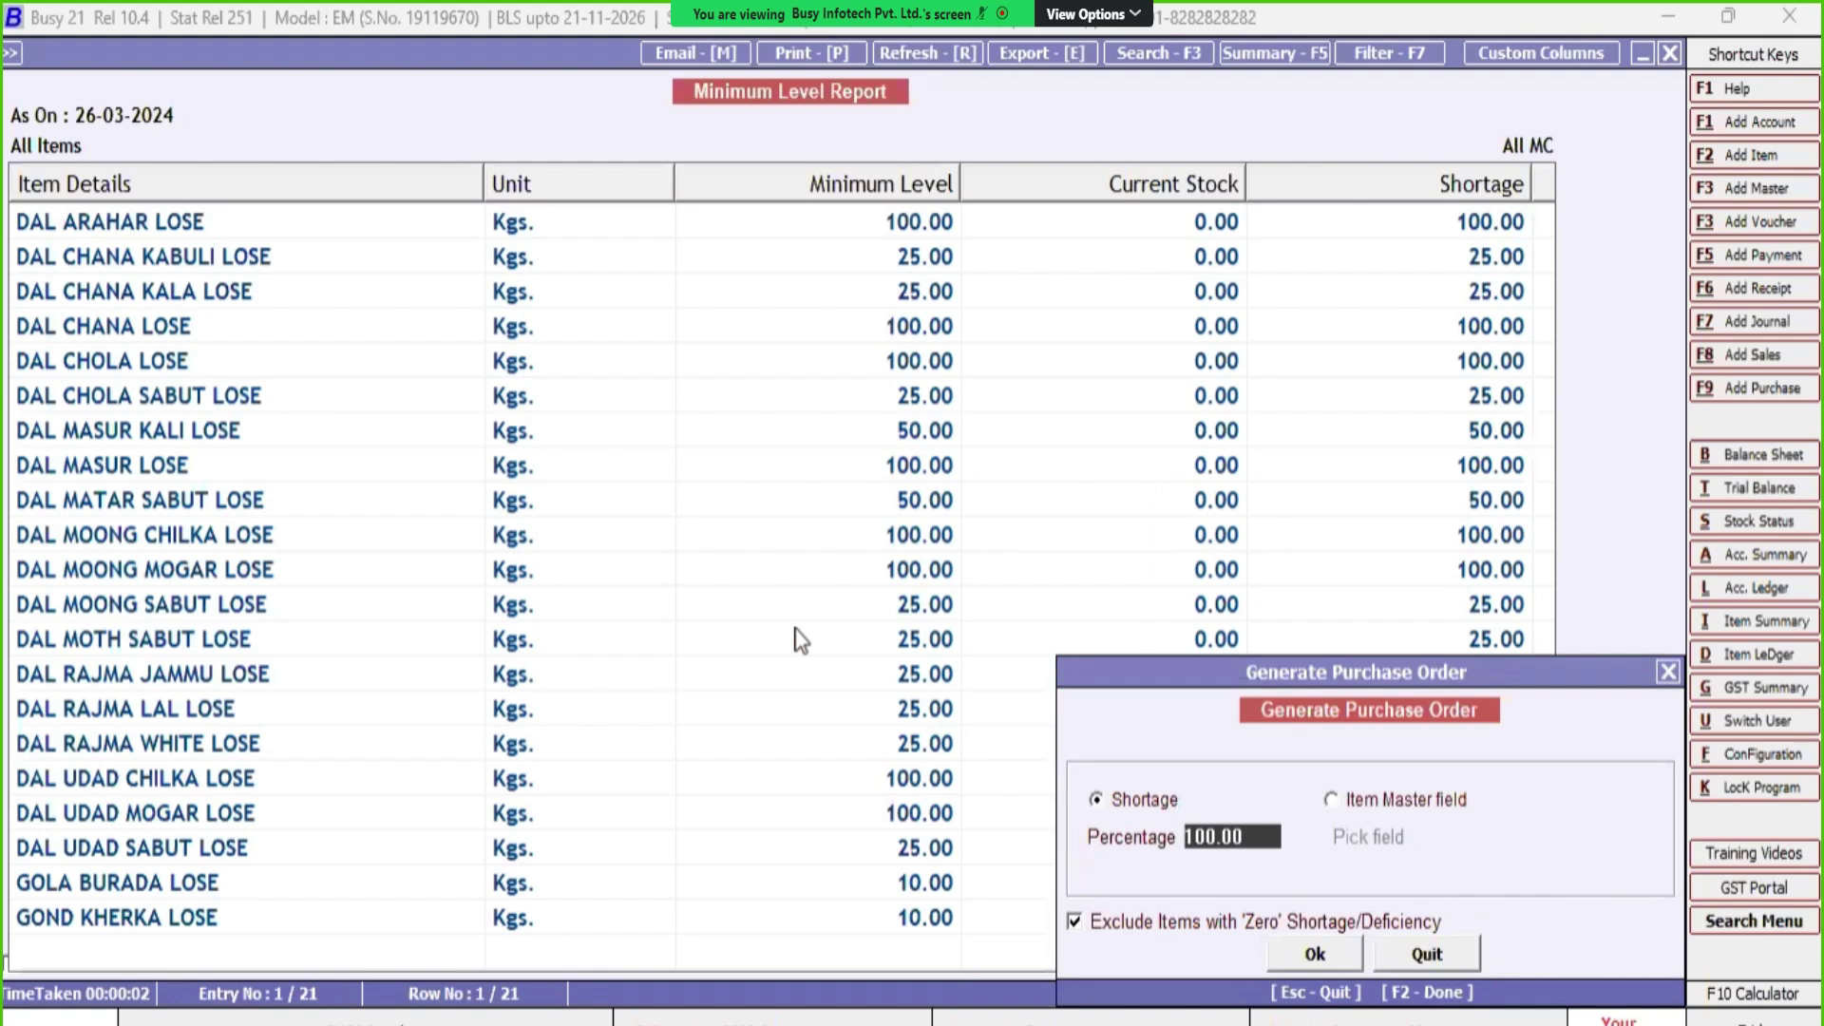
text(50)
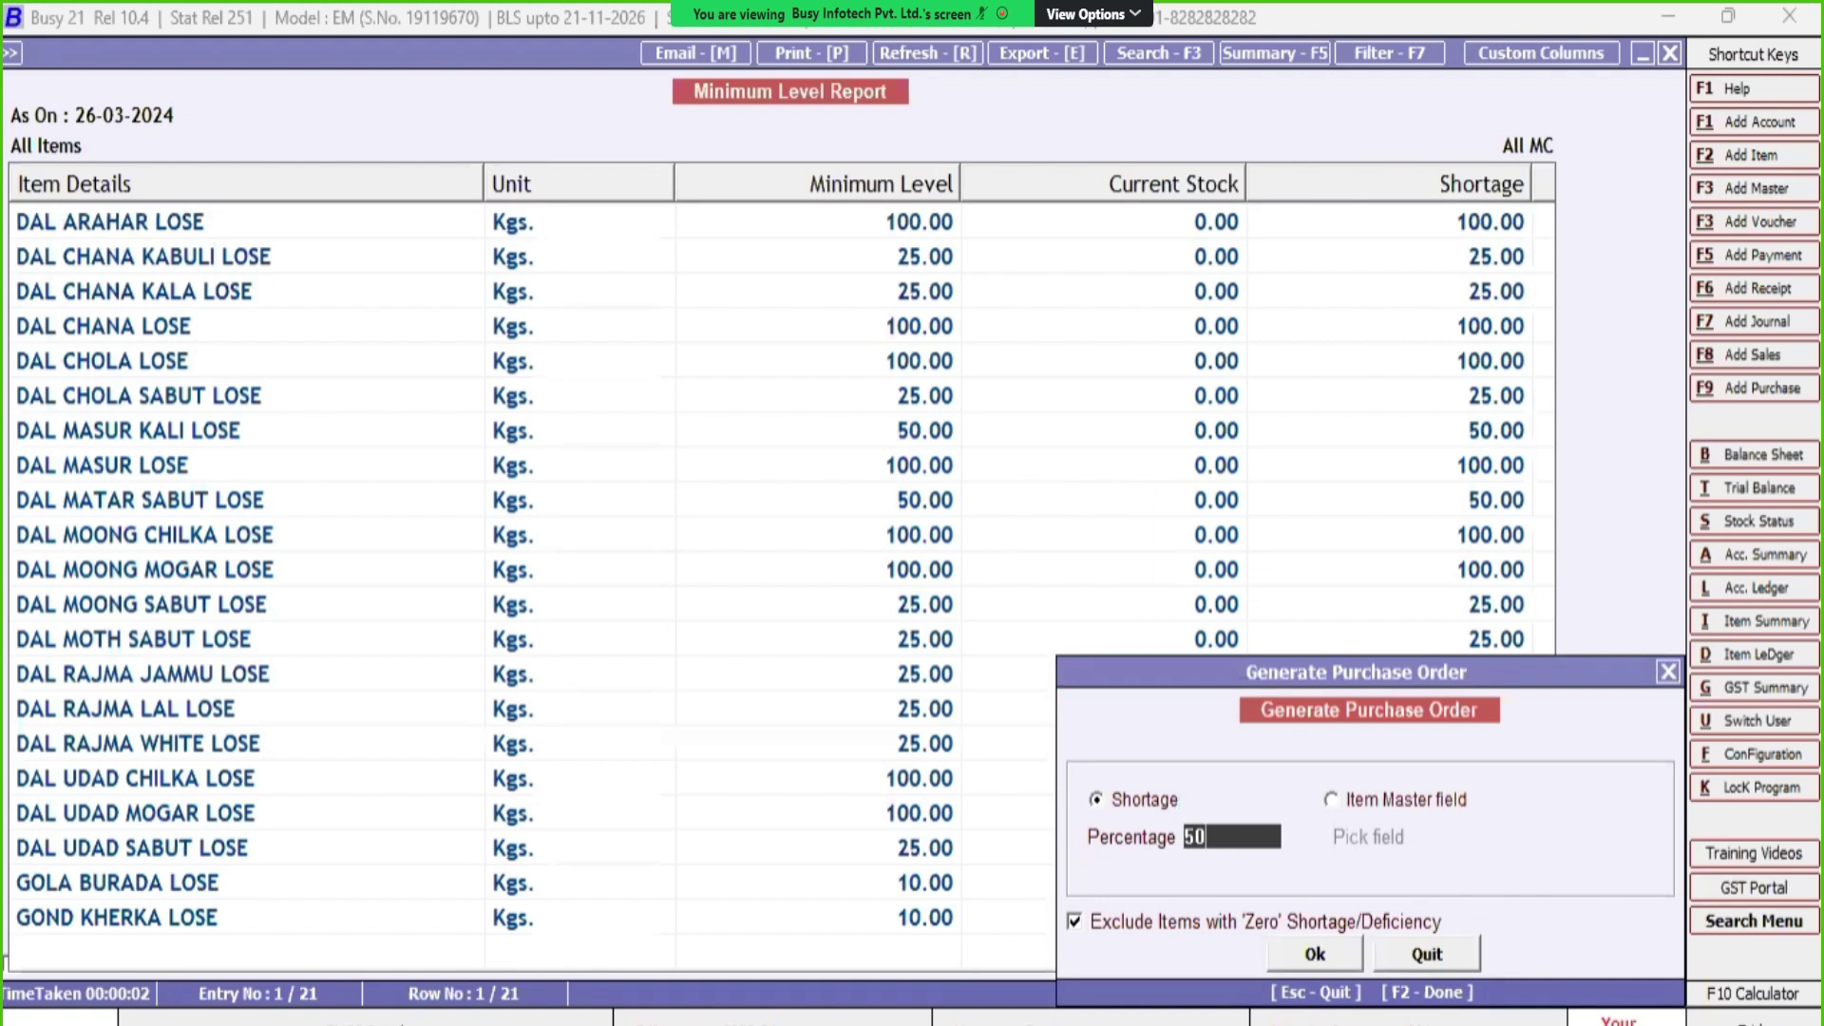
key(BackSpace)
key(BackSpace)
text(100)
key(Return)
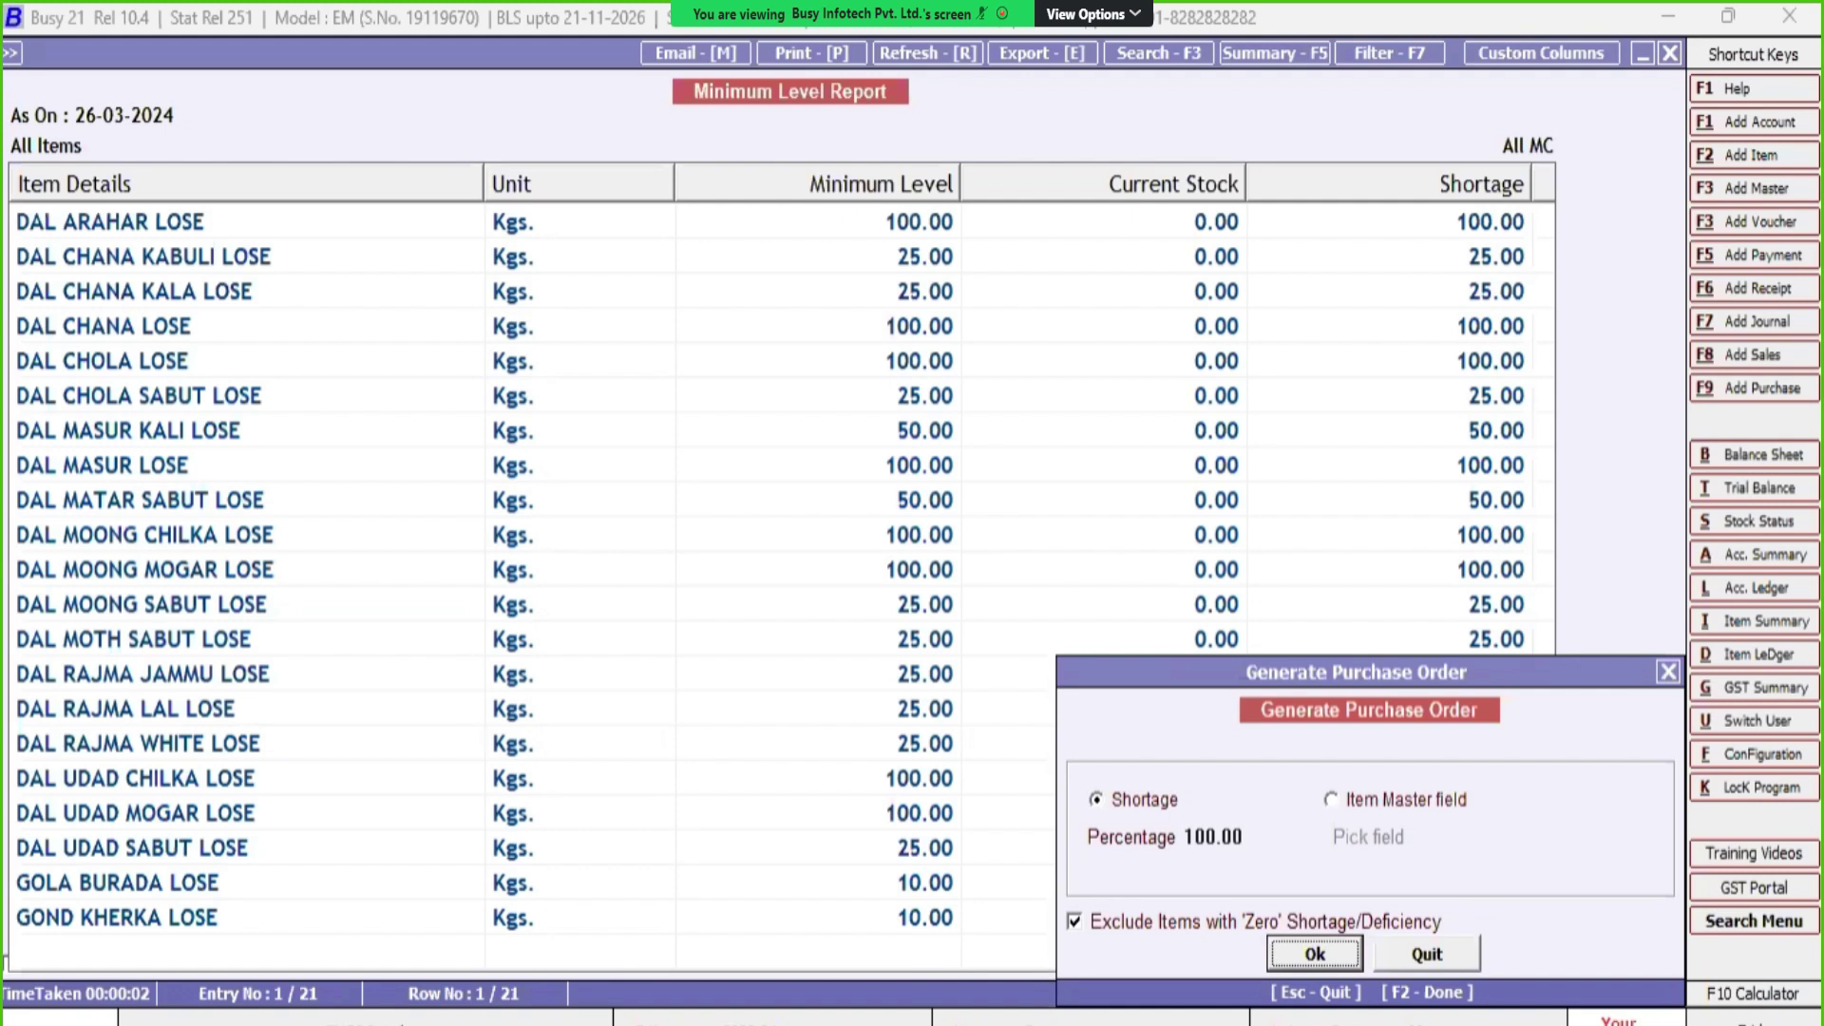
key(Return)
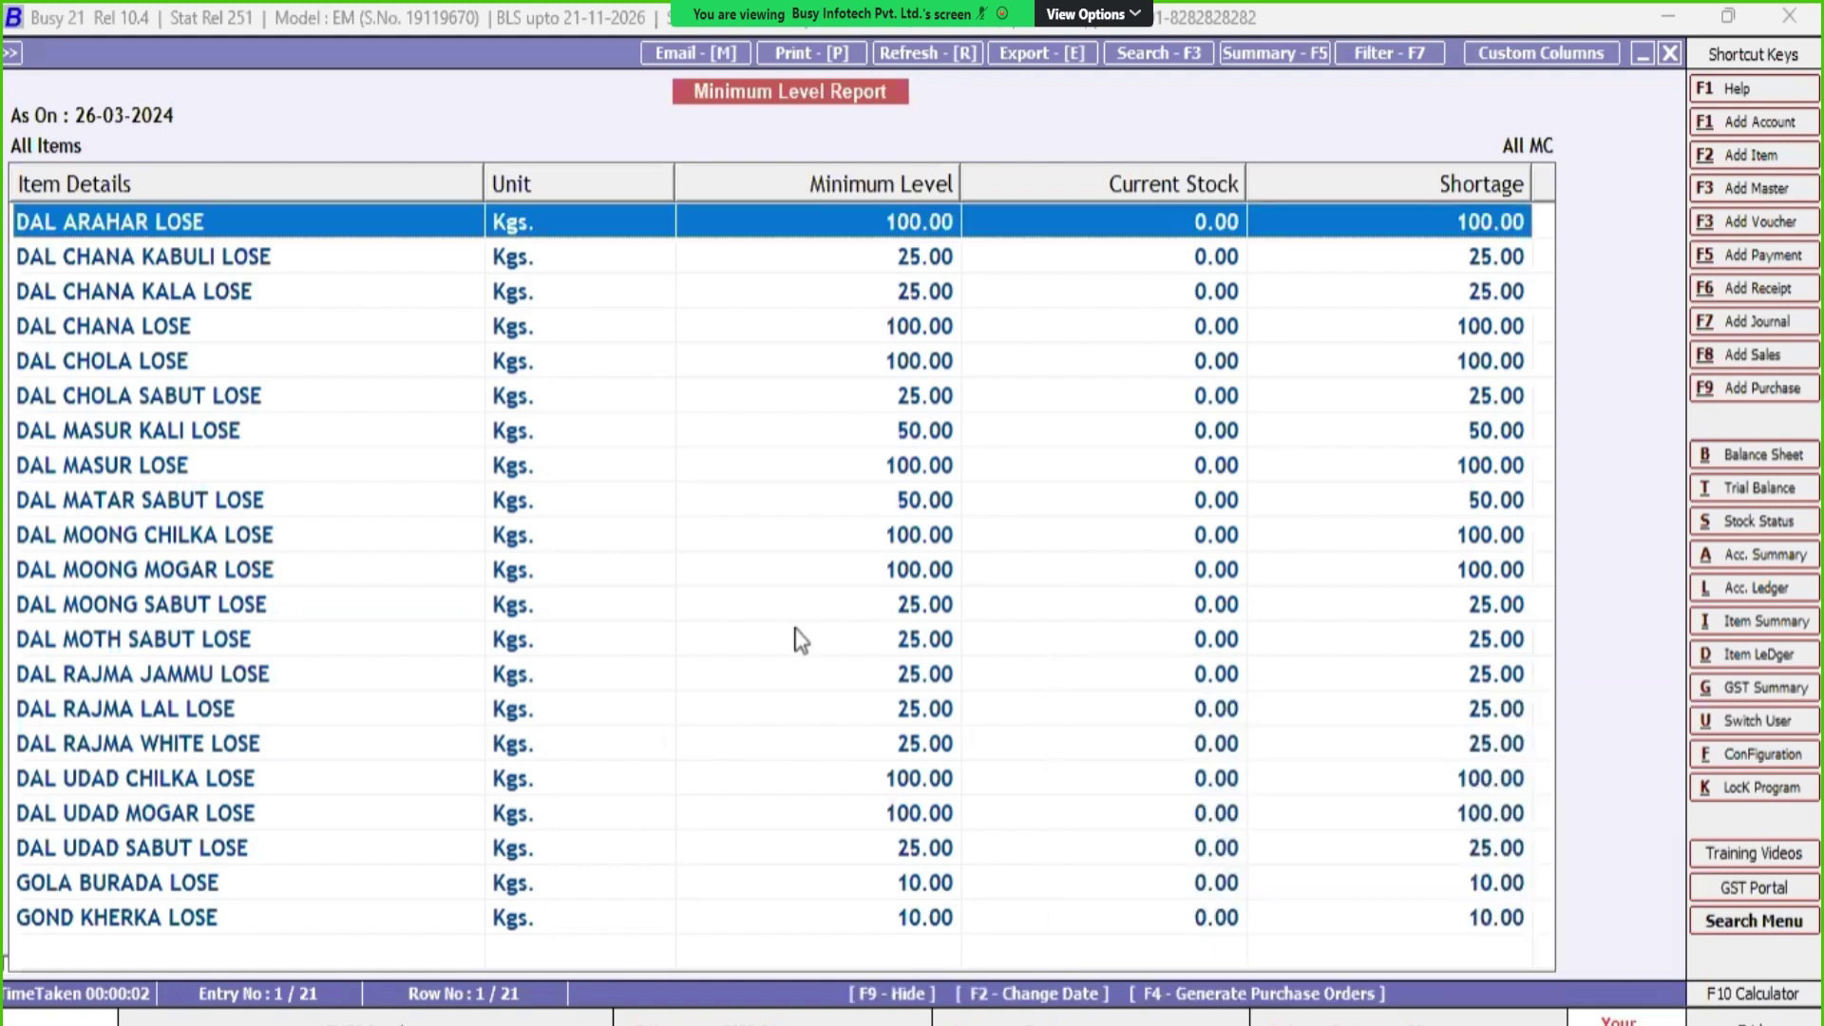
key(Escape)
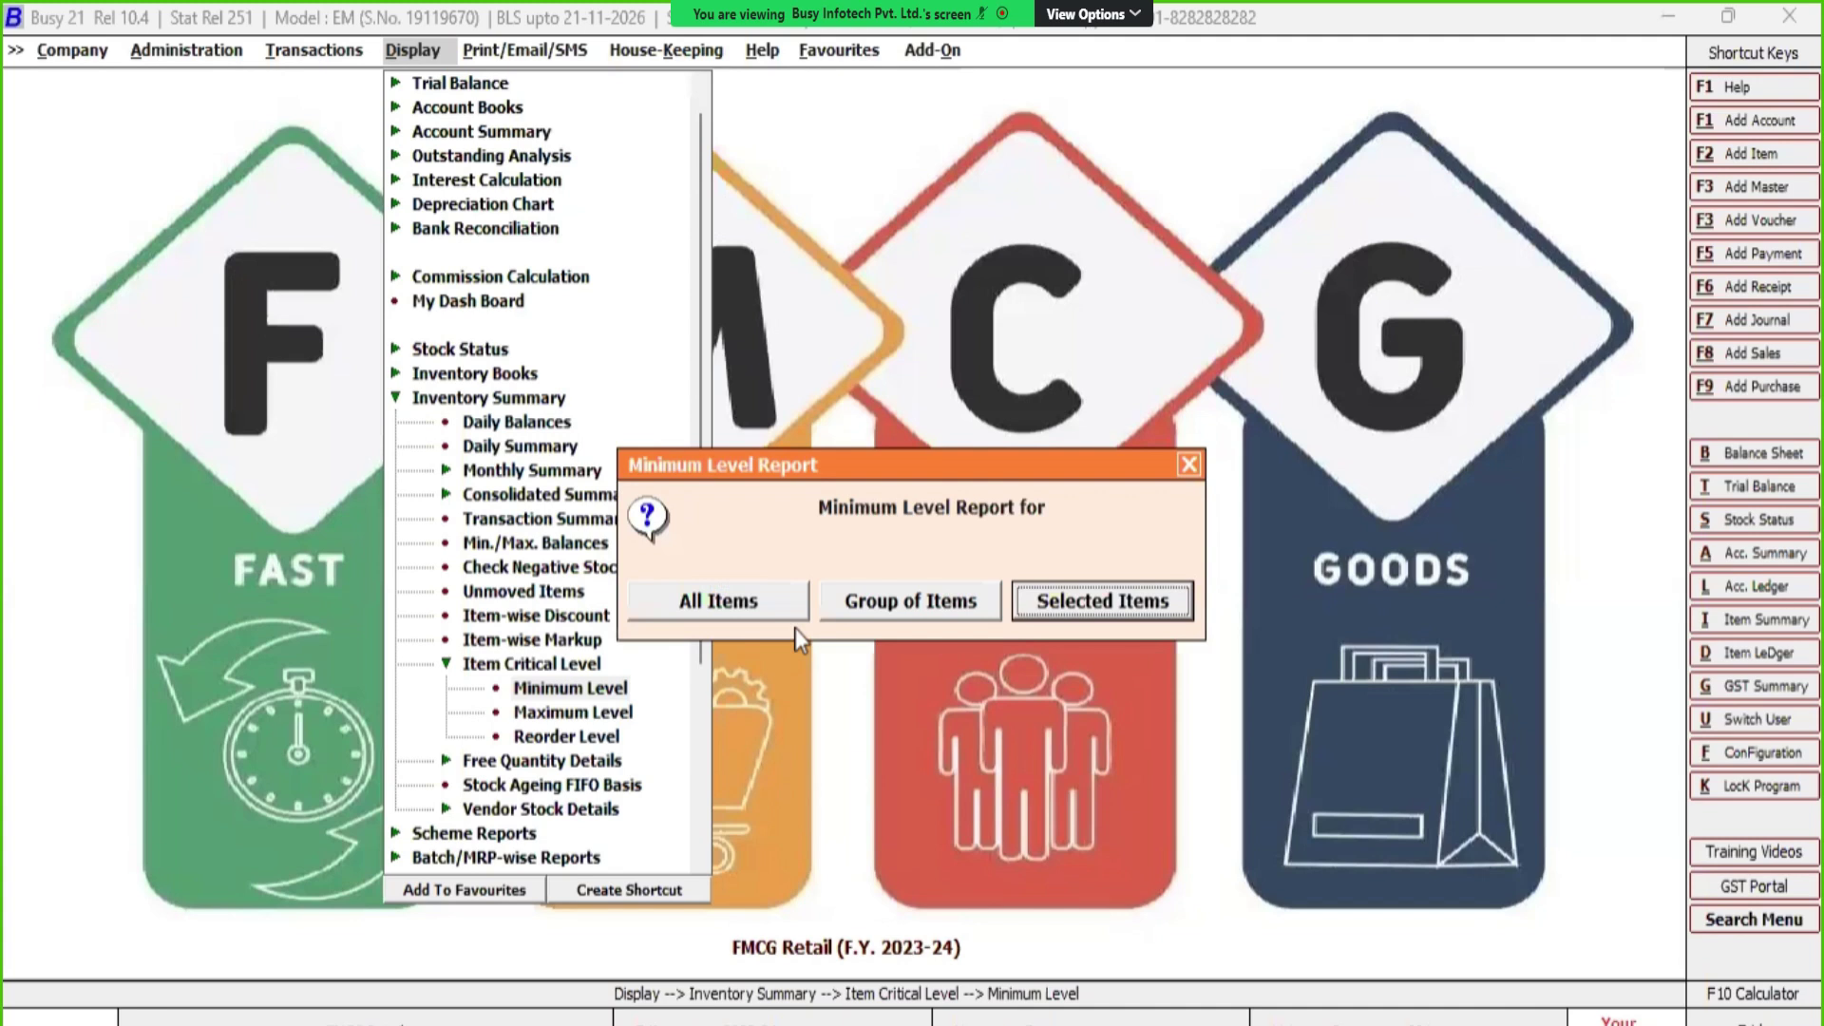
Step: Try the Item Wise Free Quantity Details report for all items, then cancel it
key(Escape)
key(Down)
key(Down)
key(Down)
key(Down)
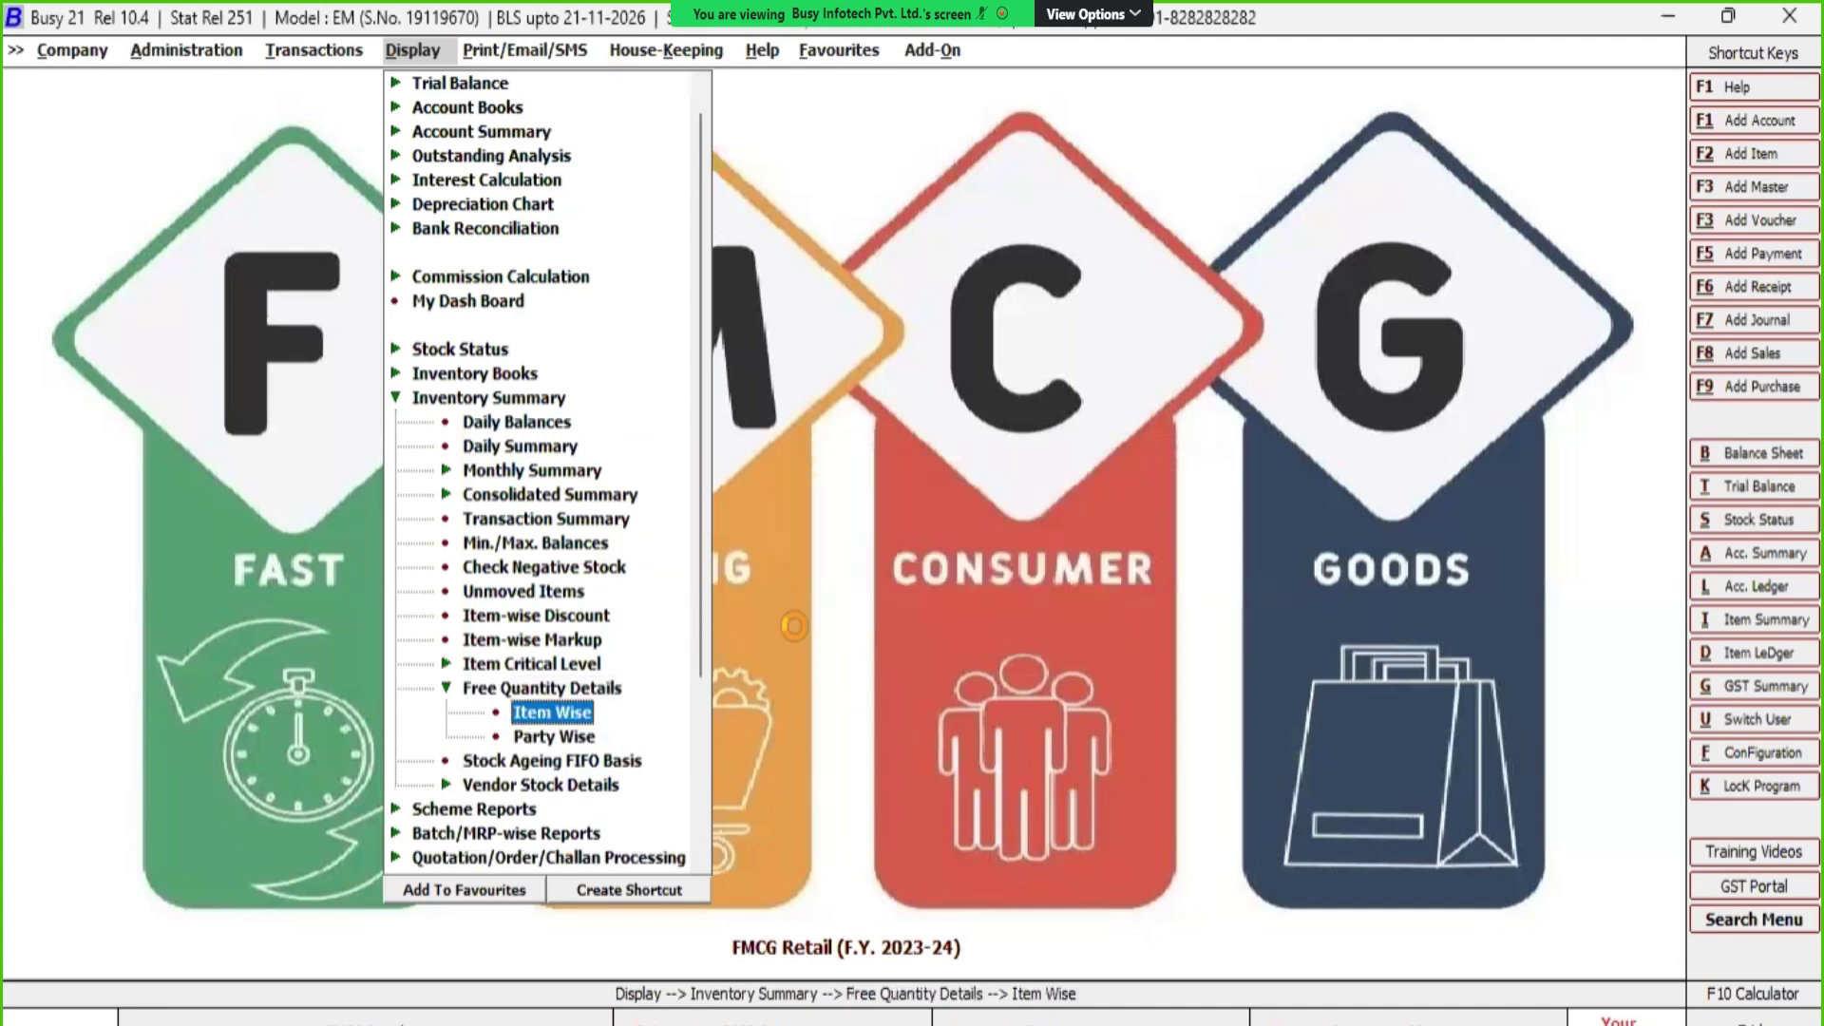
key(Return)
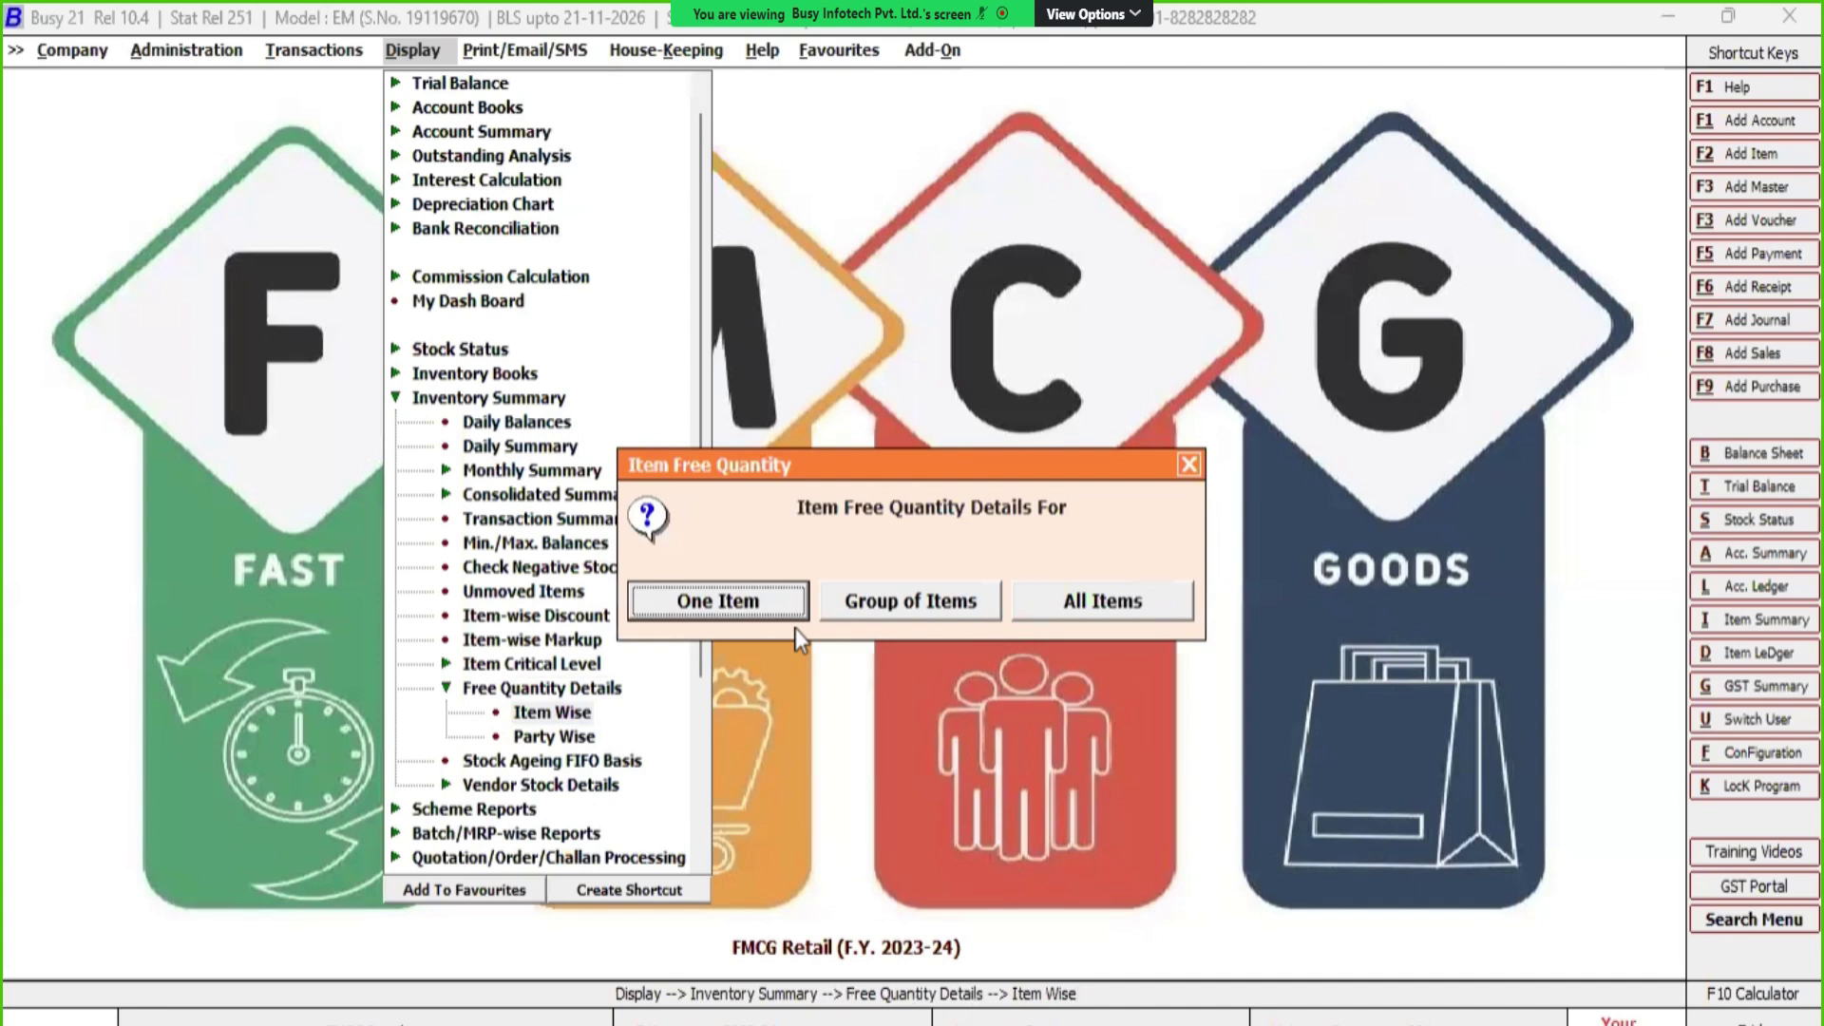
key(Left)
key(Return)
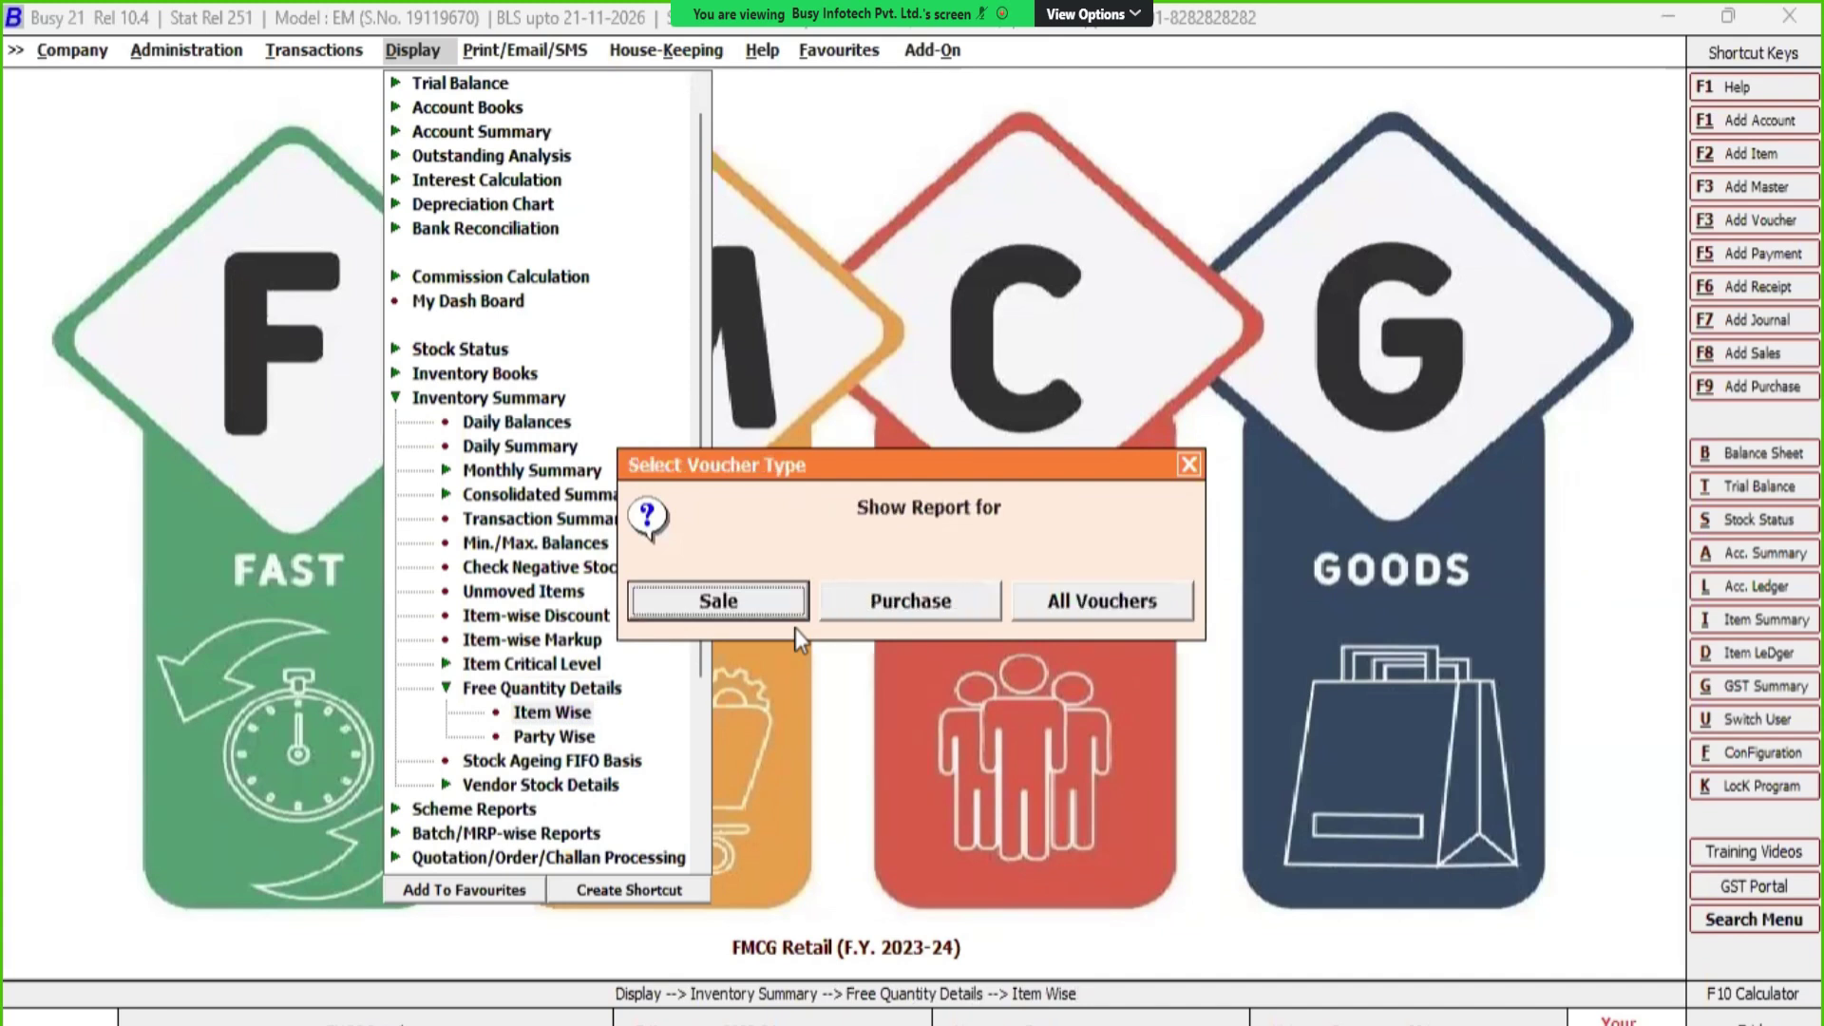
key(Escape)
key(Escape)
Step: Open the Vendor-Item Wise Stock report and cancel its item-wise/vendor-wise choice
key(Down)
key(Down)
key(Down)
key(Return)
key(Return)
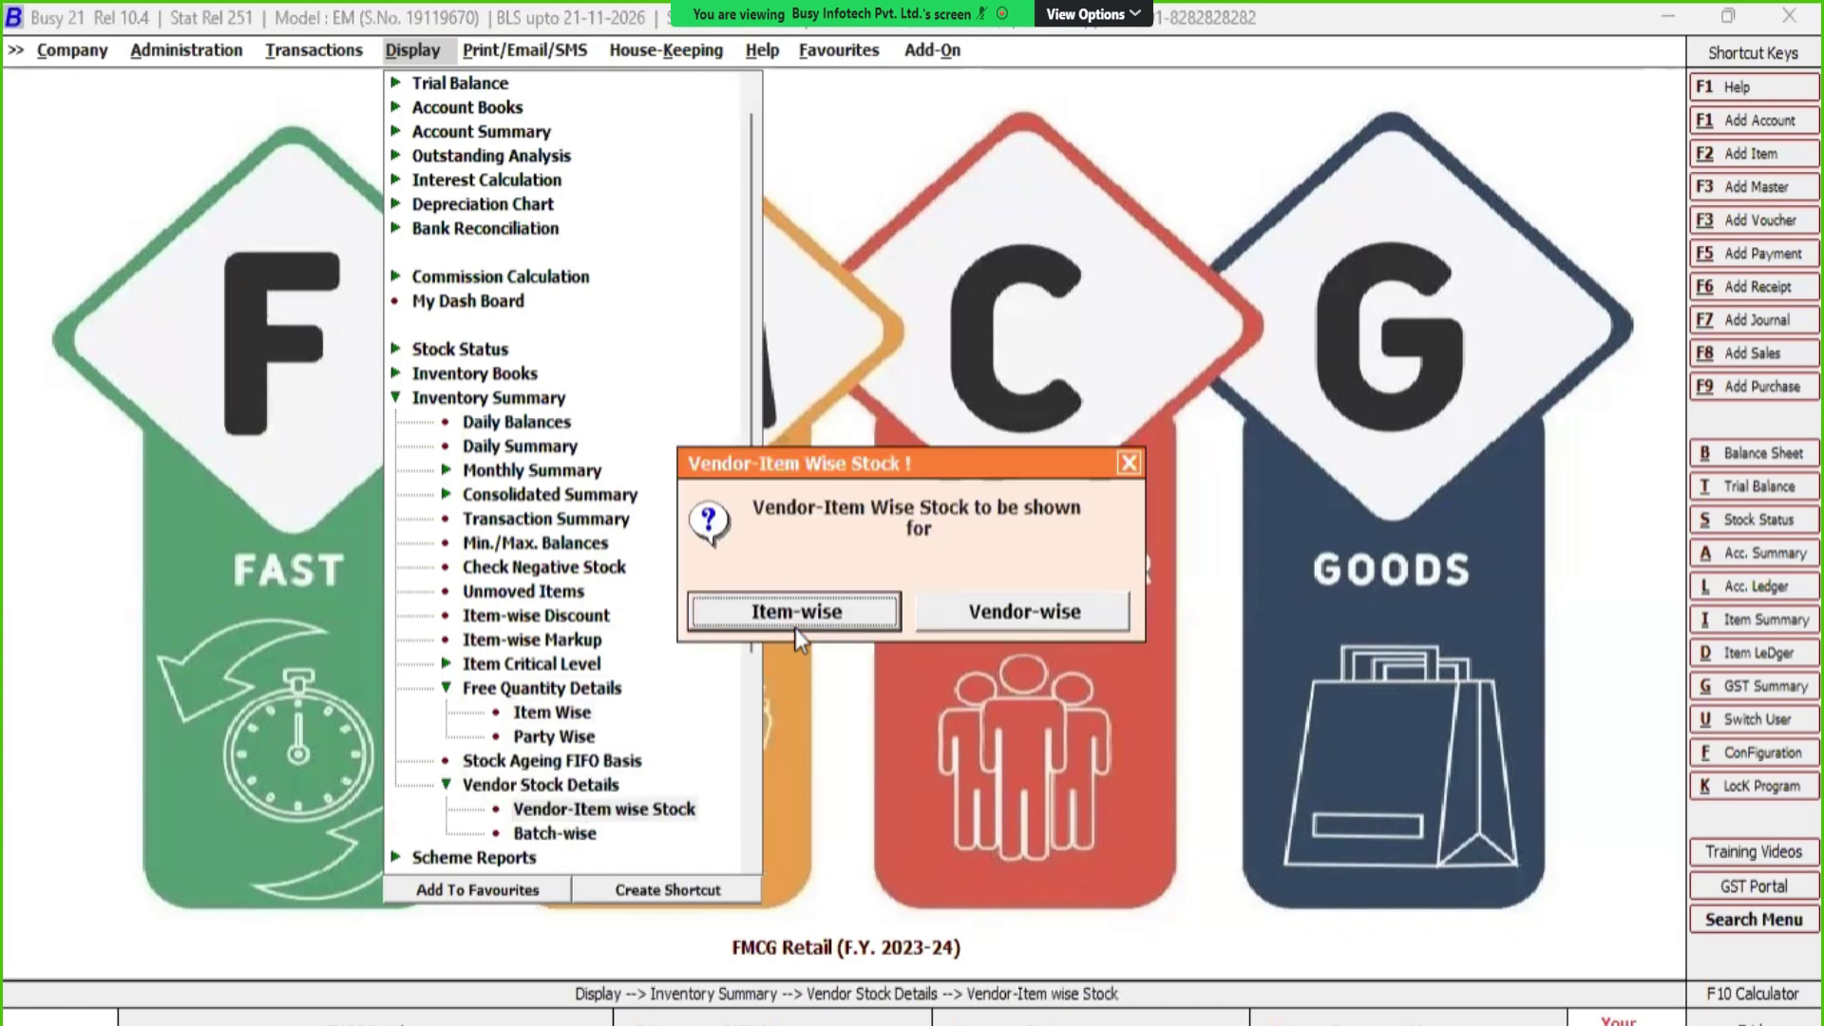
key(Right)
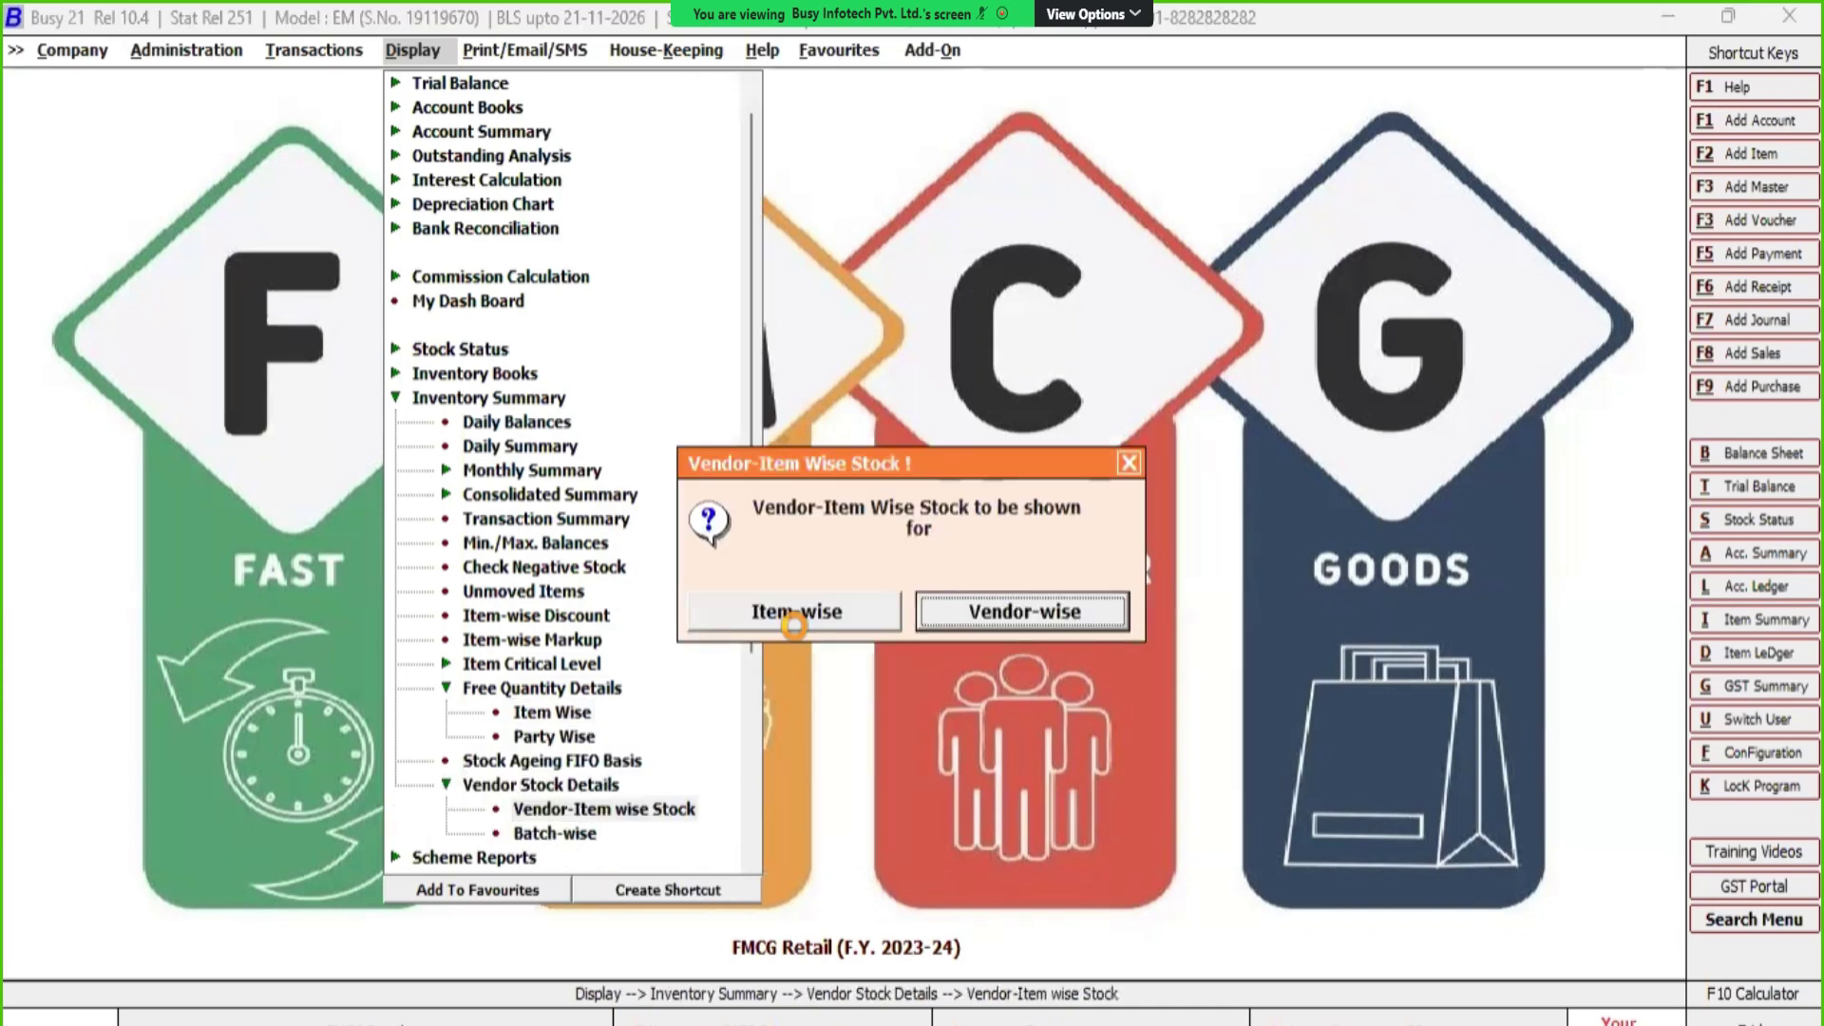
key(Escape)
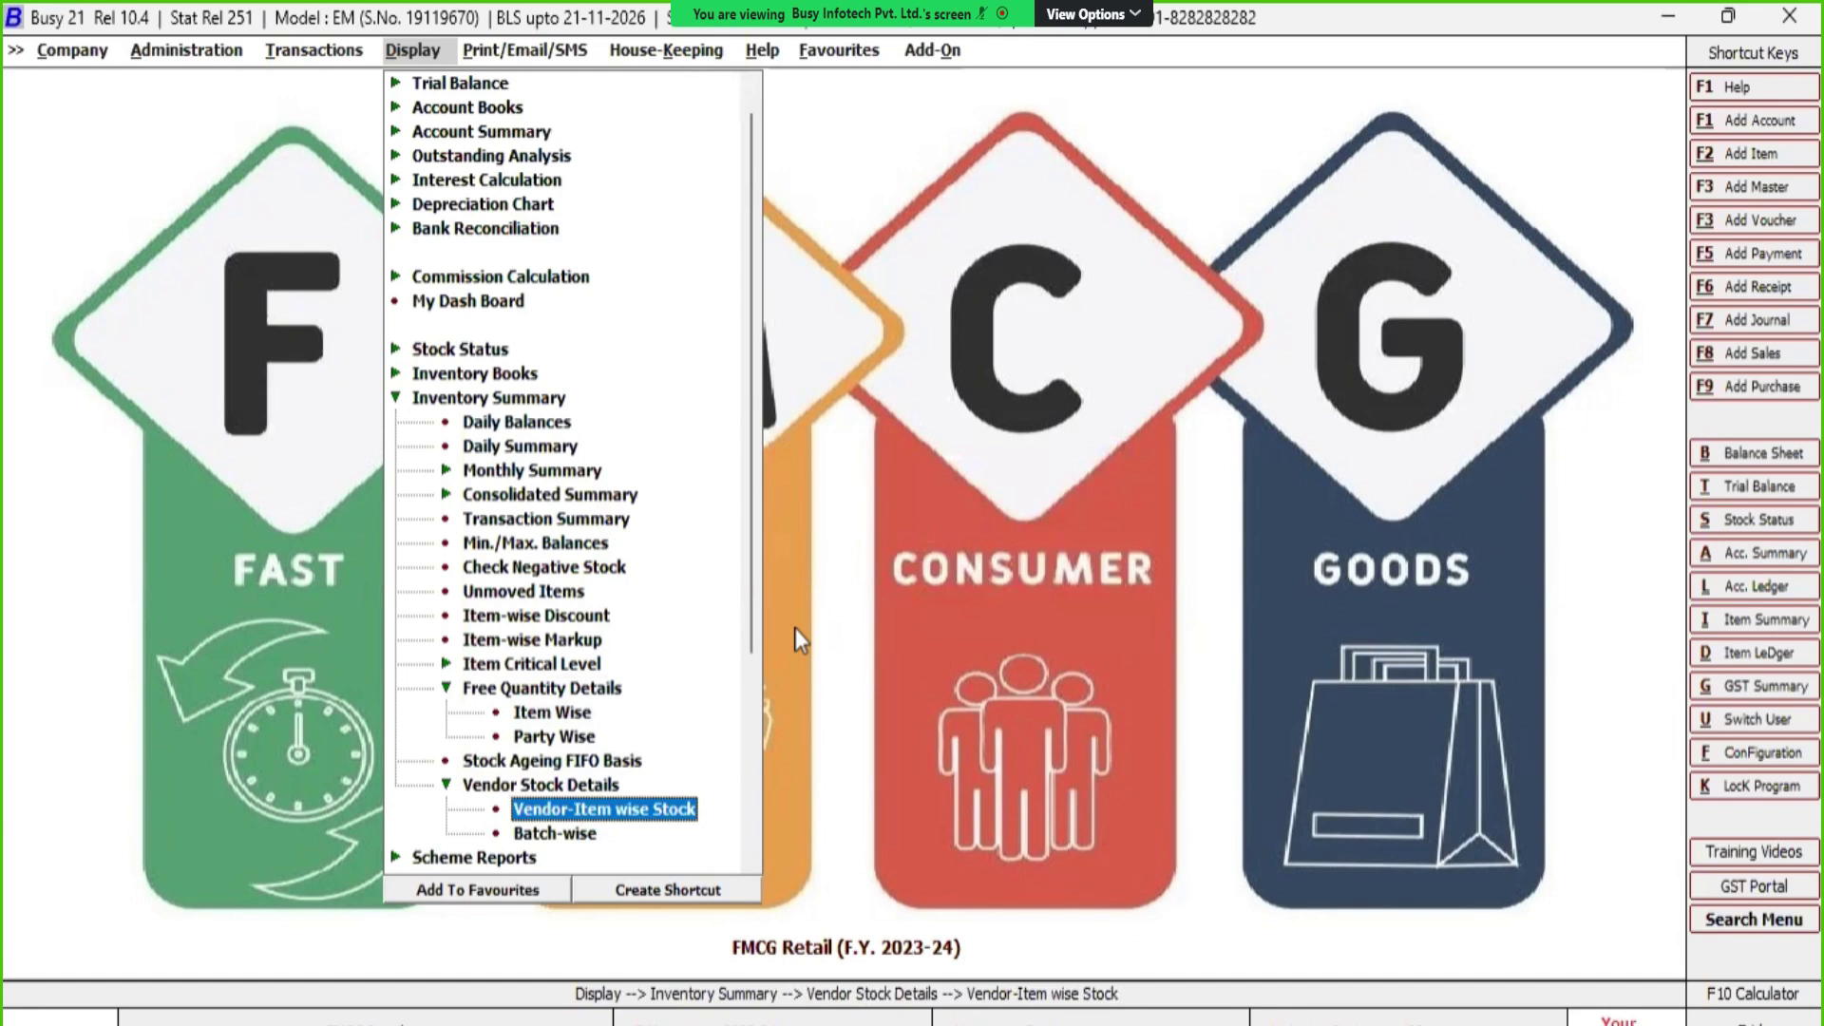
key(Return)
click(801, 639)
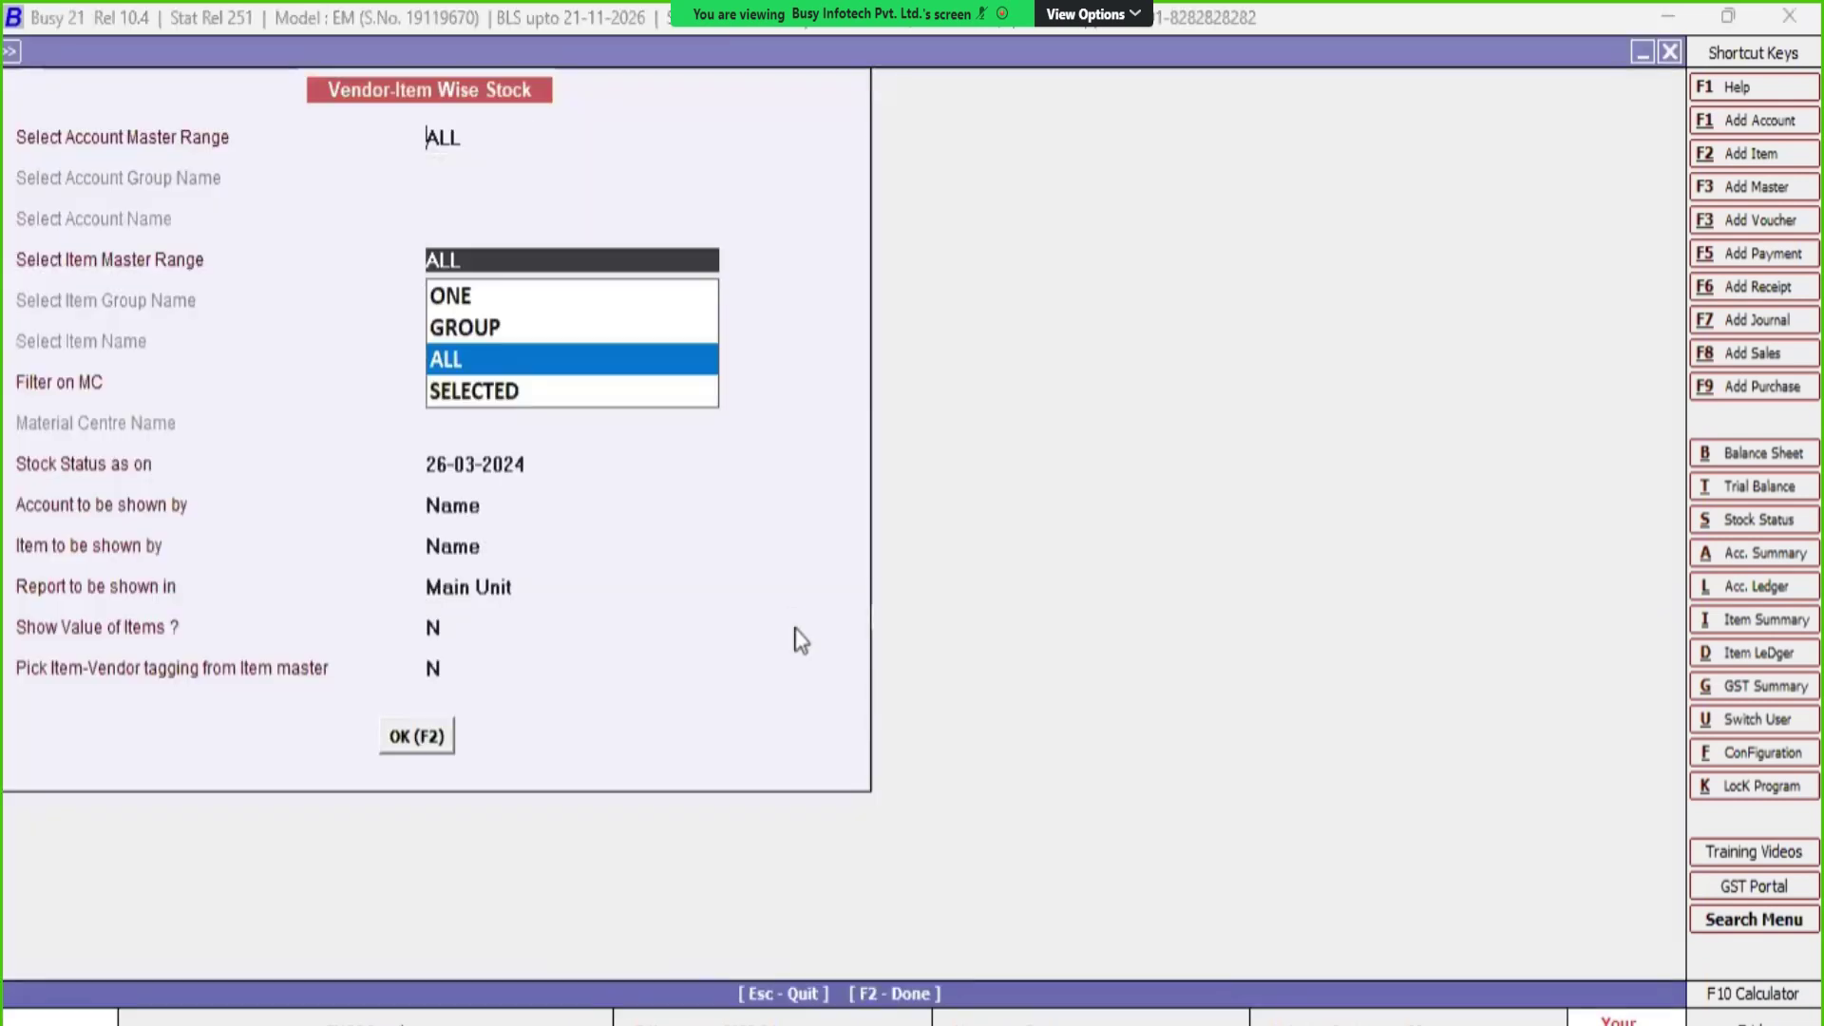
click(795, 628)
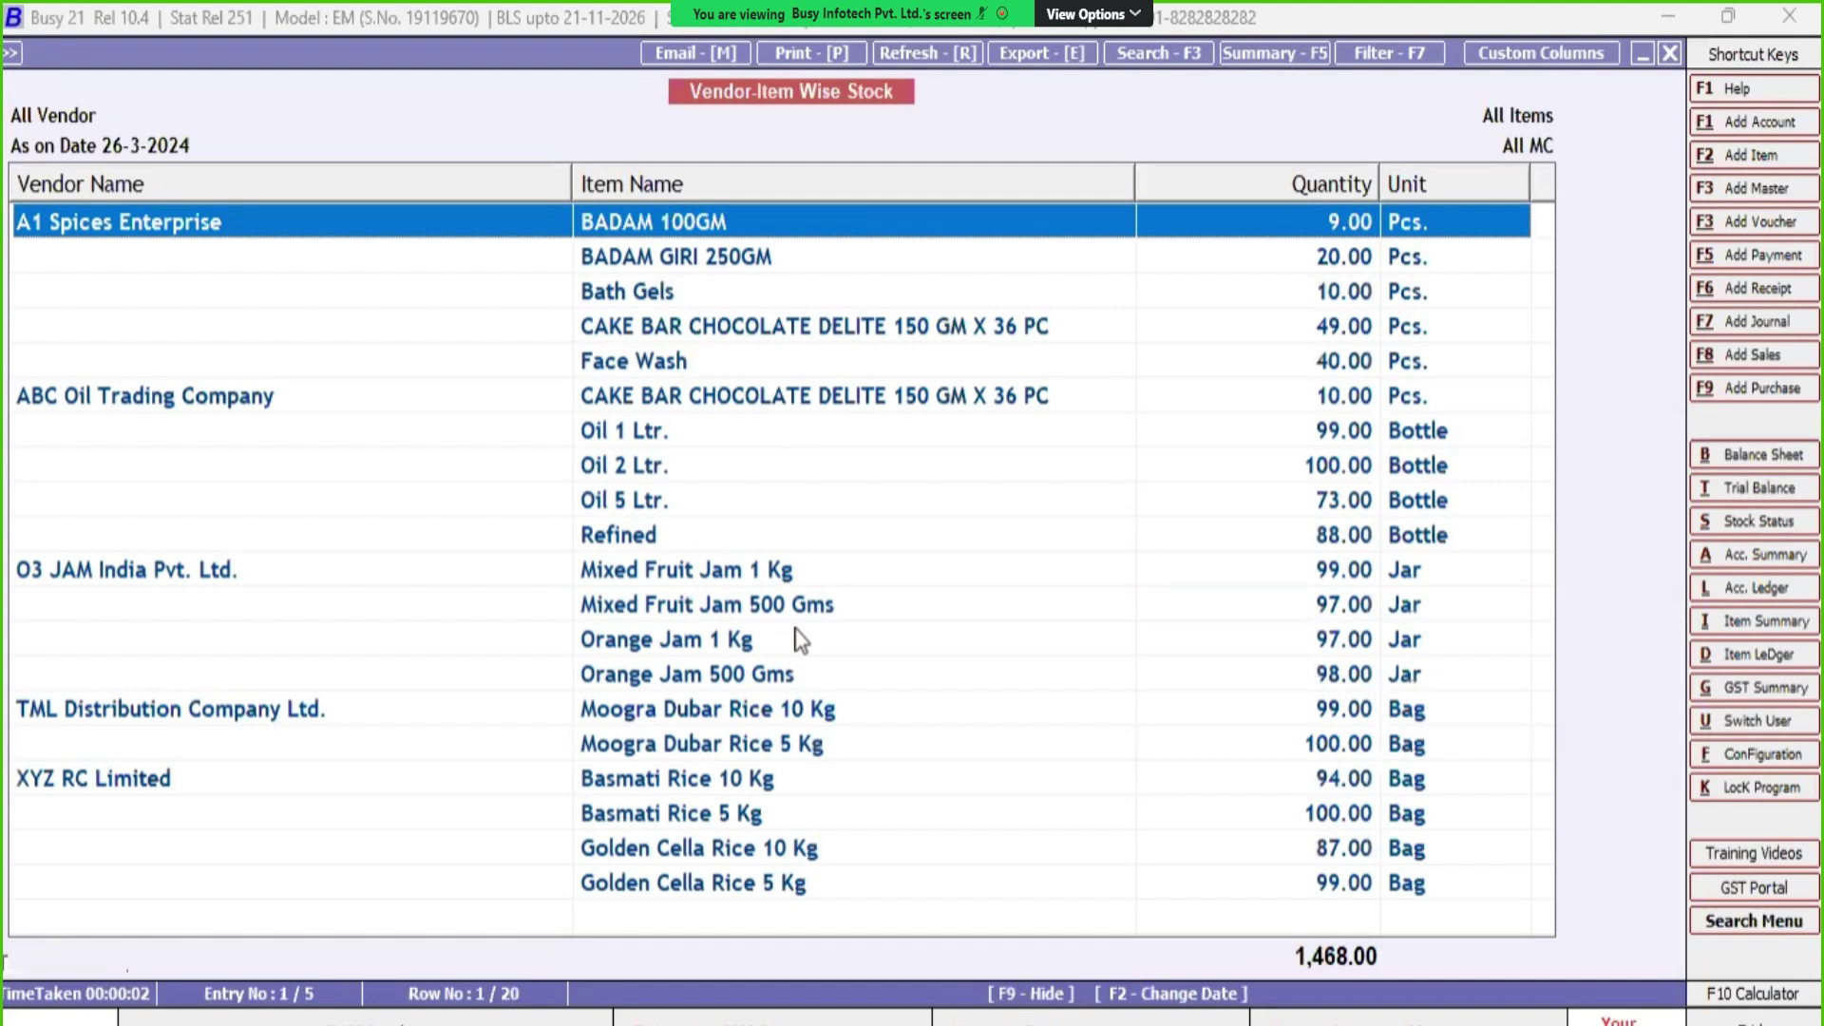
key(Down)
key(Down)
key(Down)
key(Down)
key(Down)
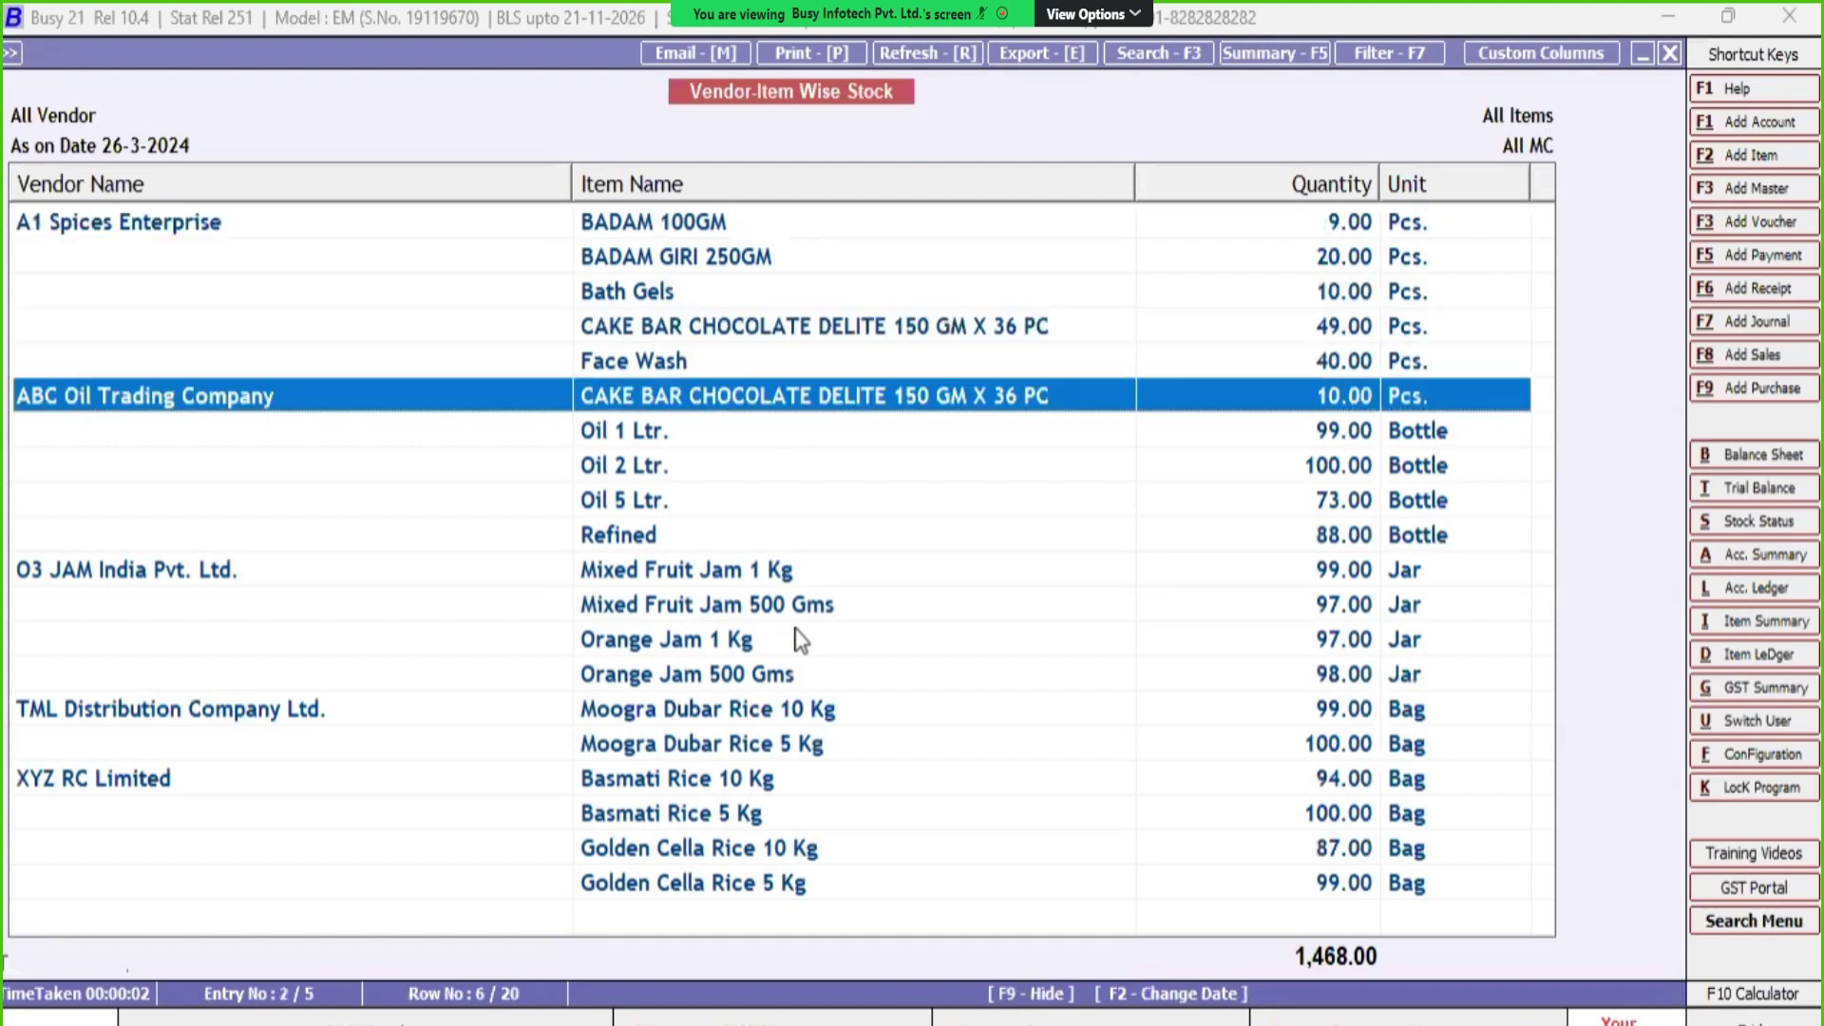
key(Escape)
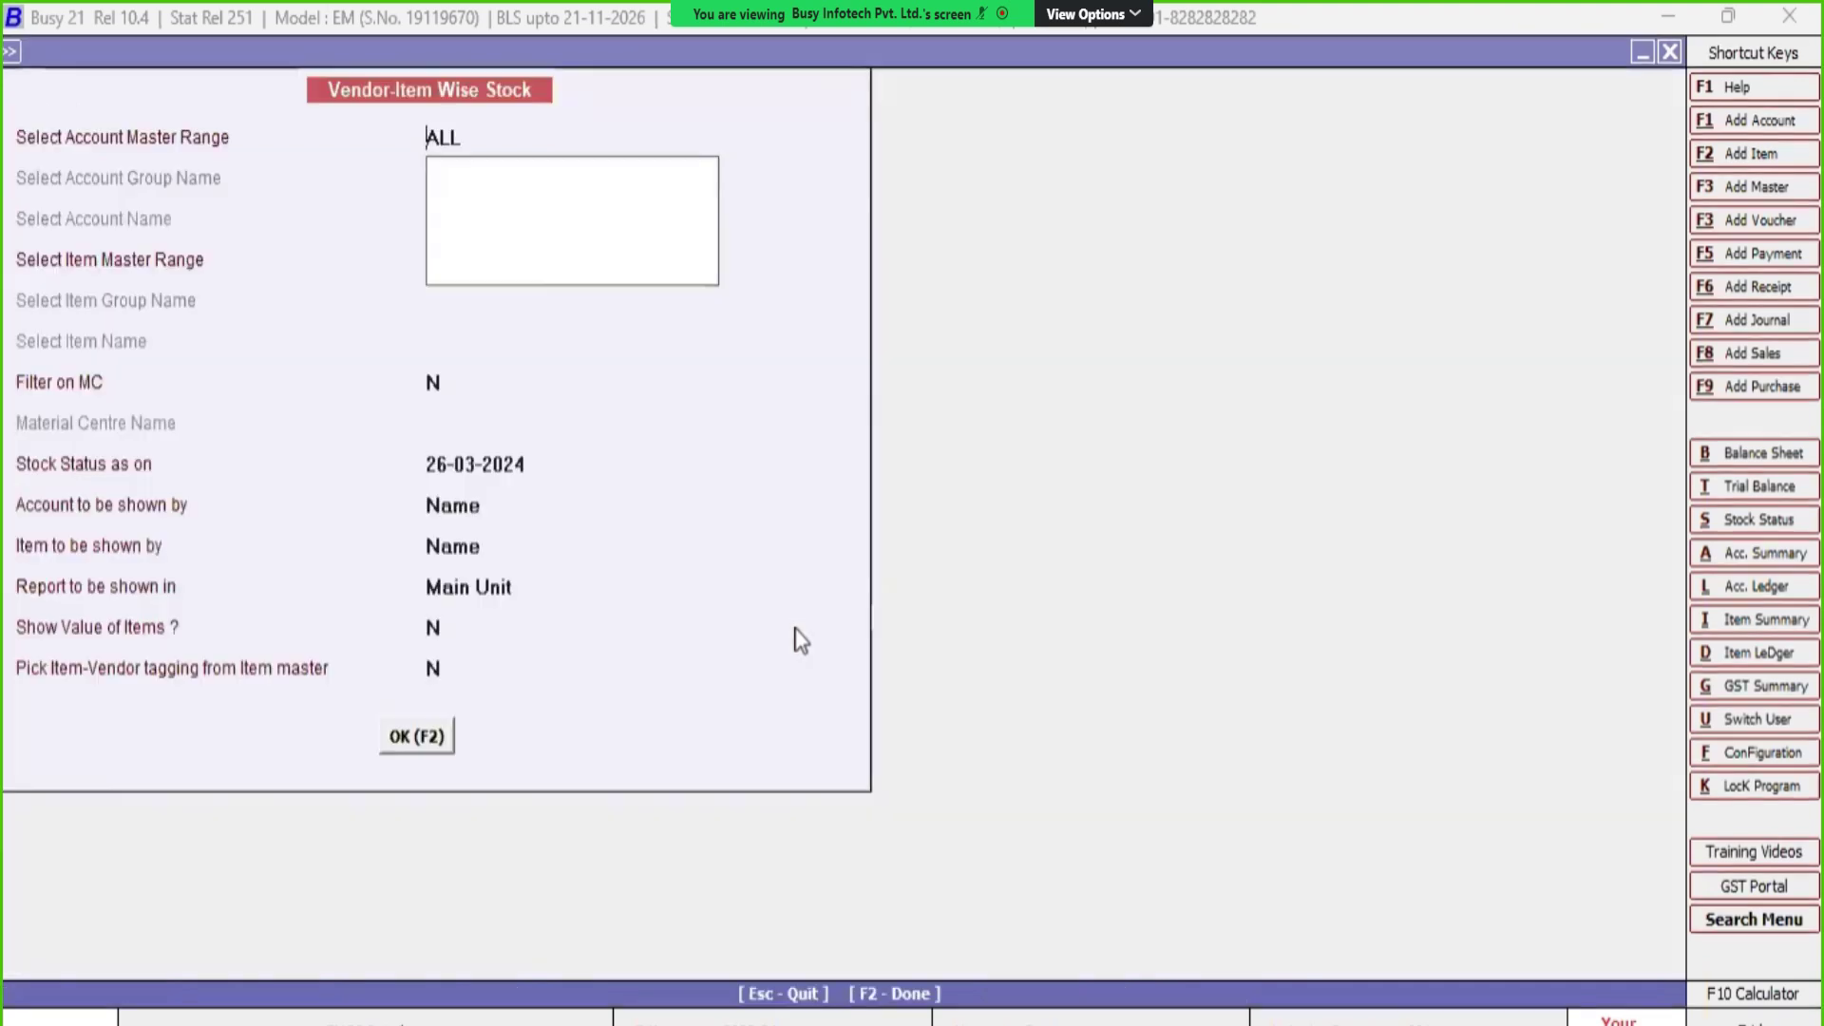
key(Escape)
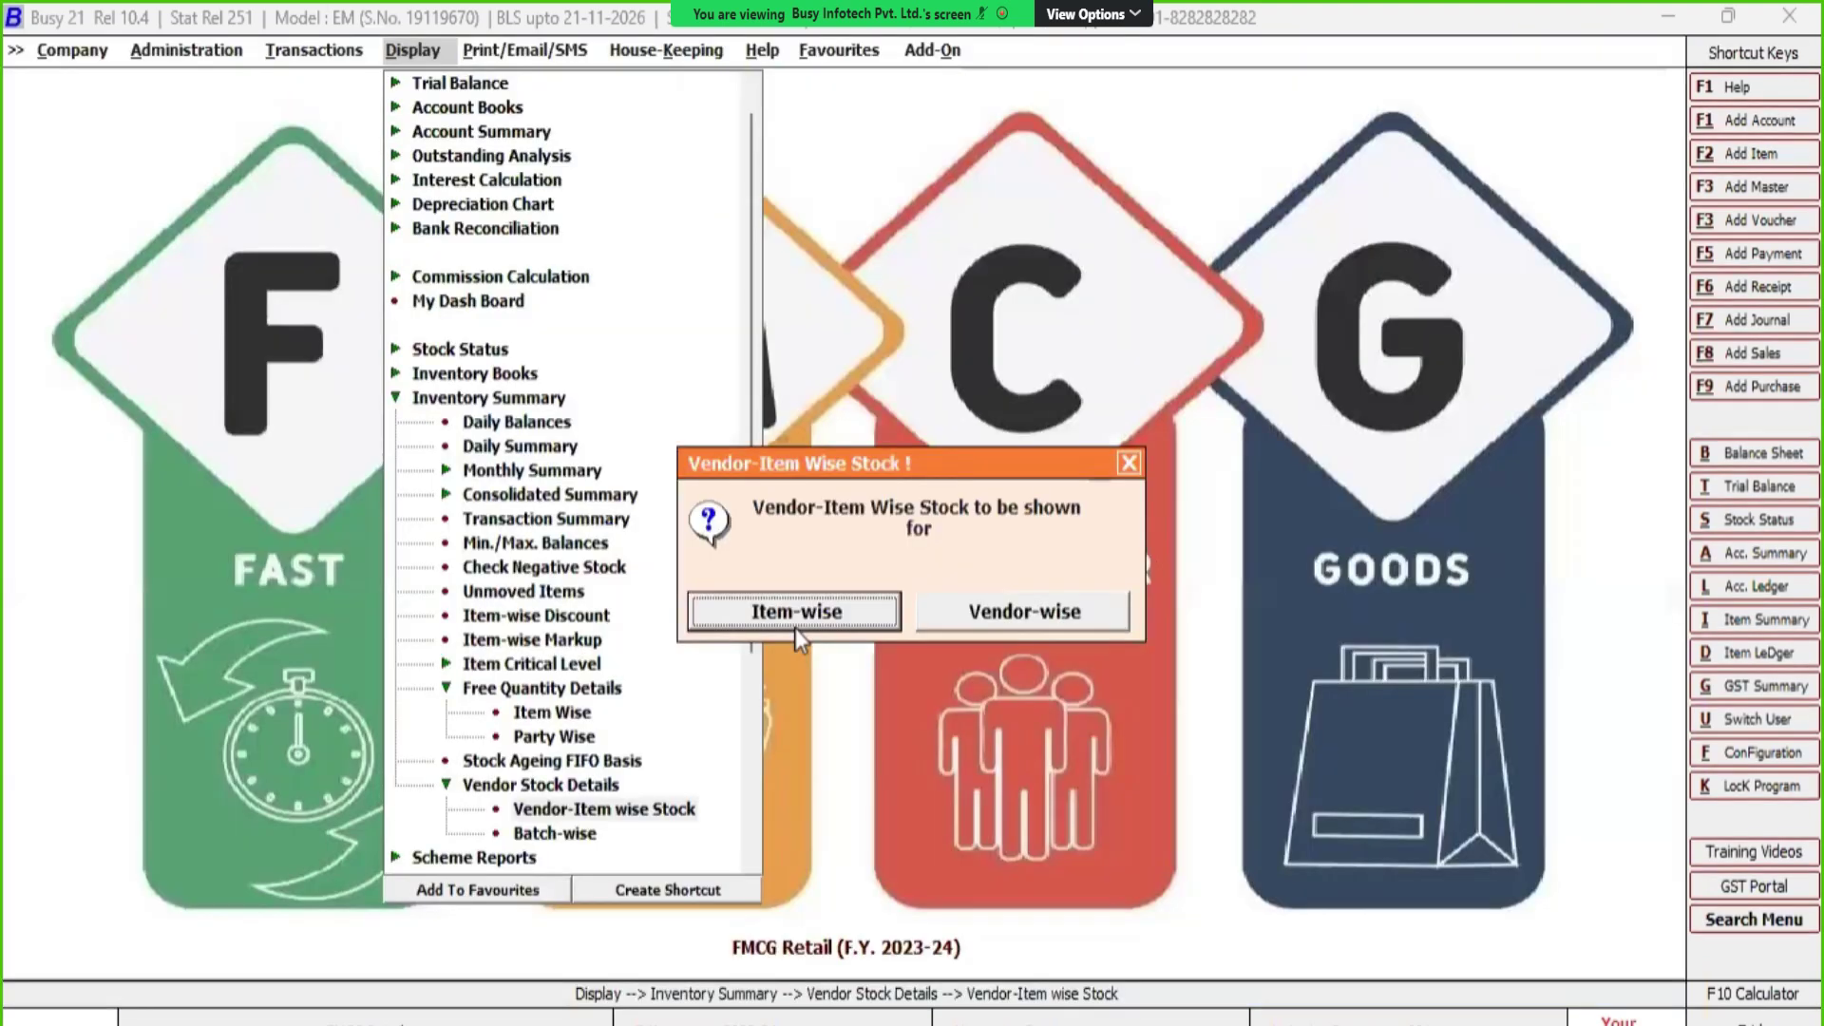
key(Escape)
key(Down)
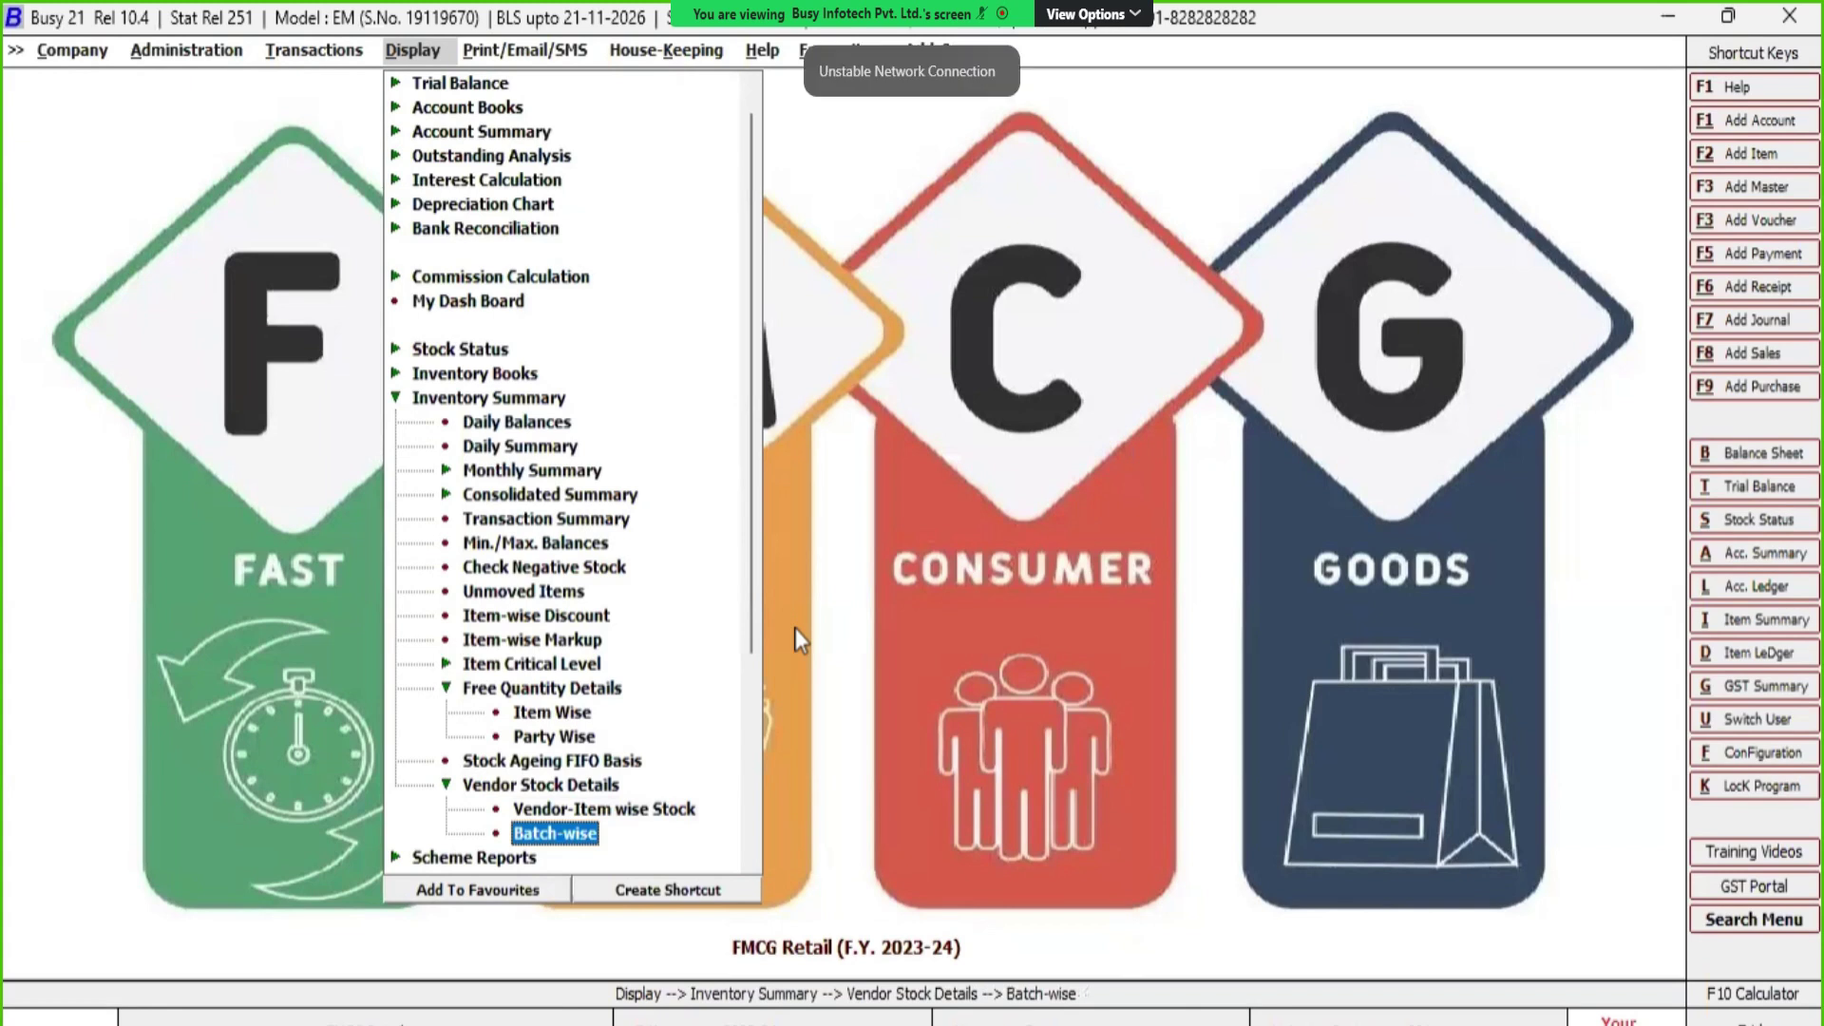
Step: Review the Vendor-Batch Wise Stock report (four batches, 70.00 Pcs.) with Batch No. widened, then close it
key(Return)
key(Return)
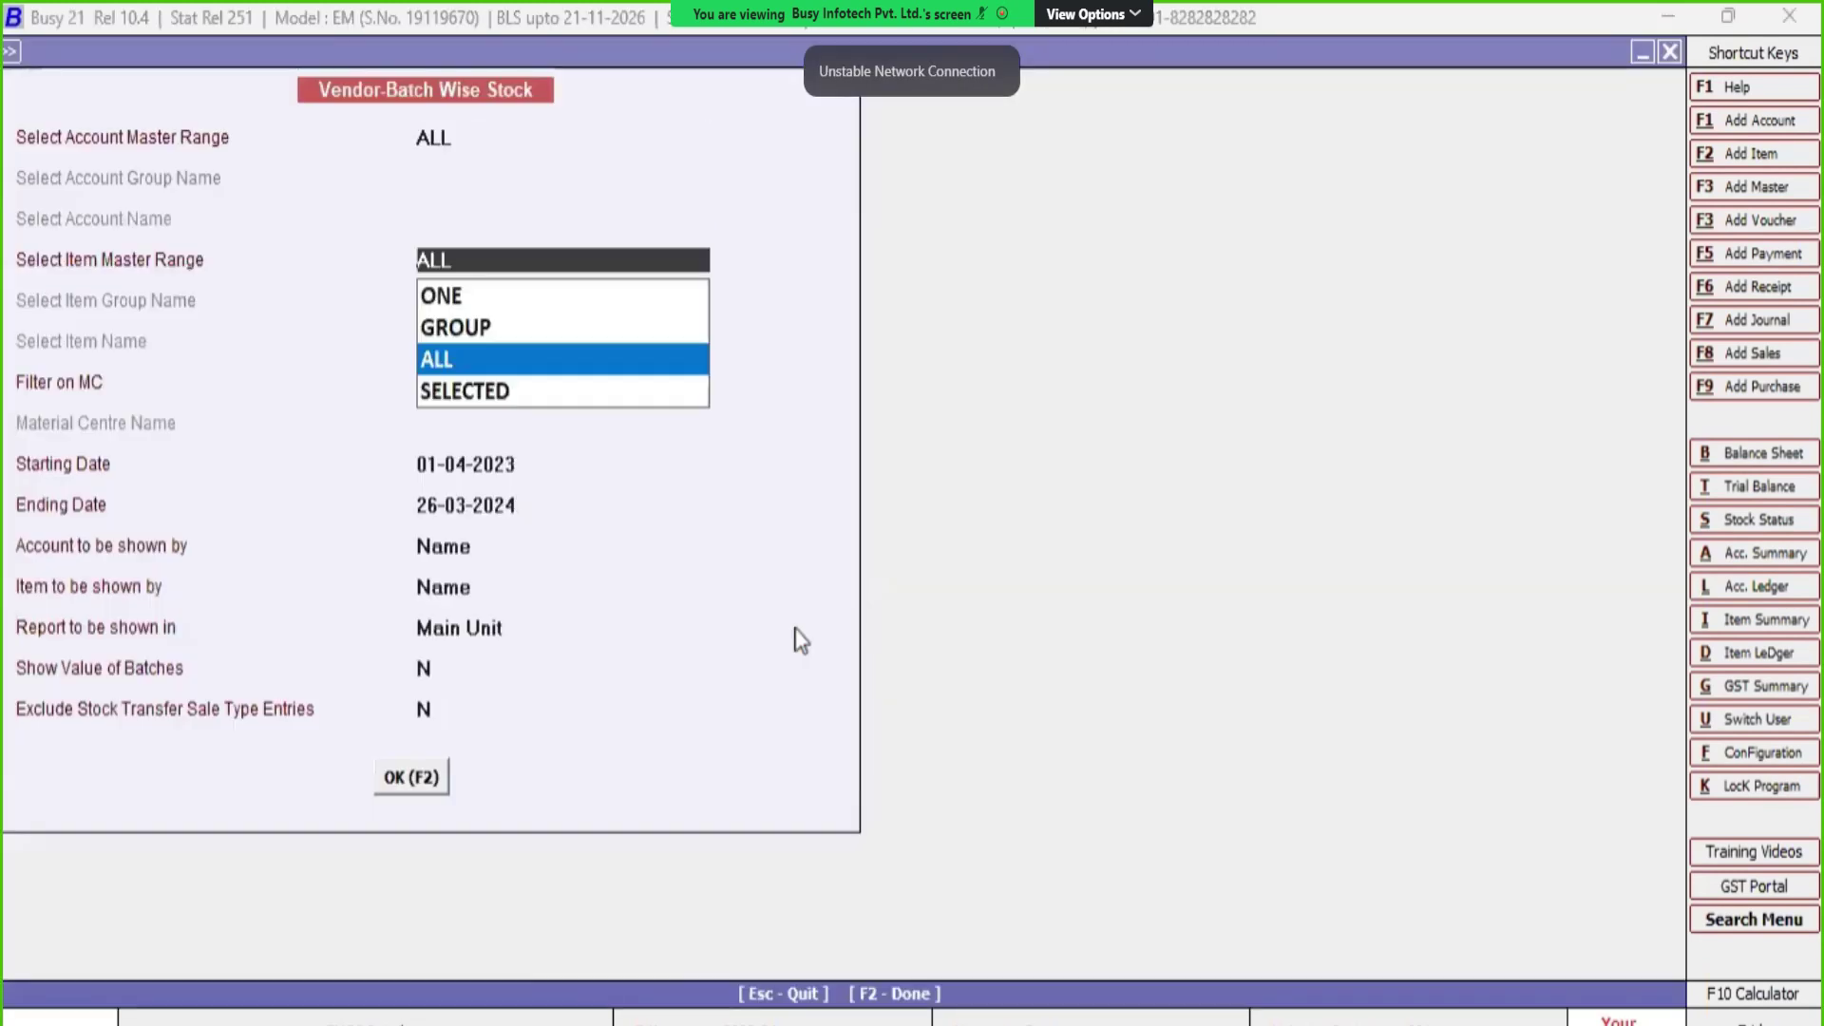
key(F2)
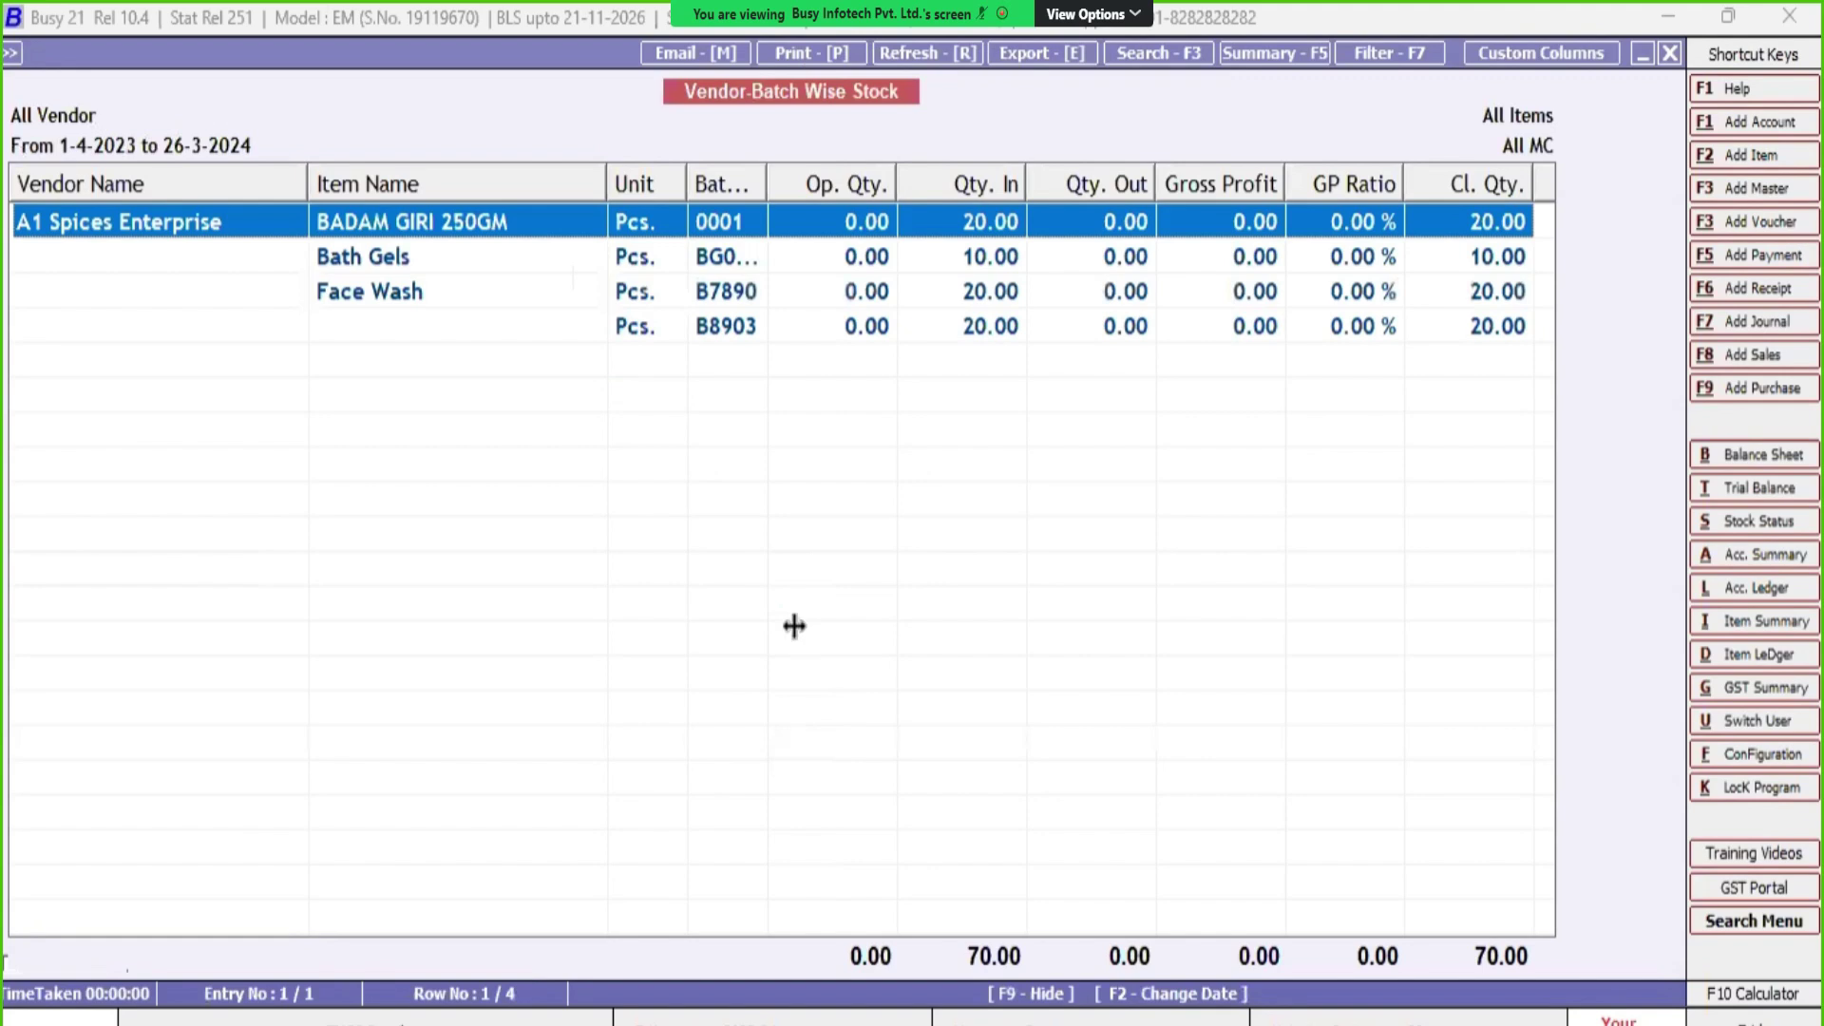
double_click(768, 180)
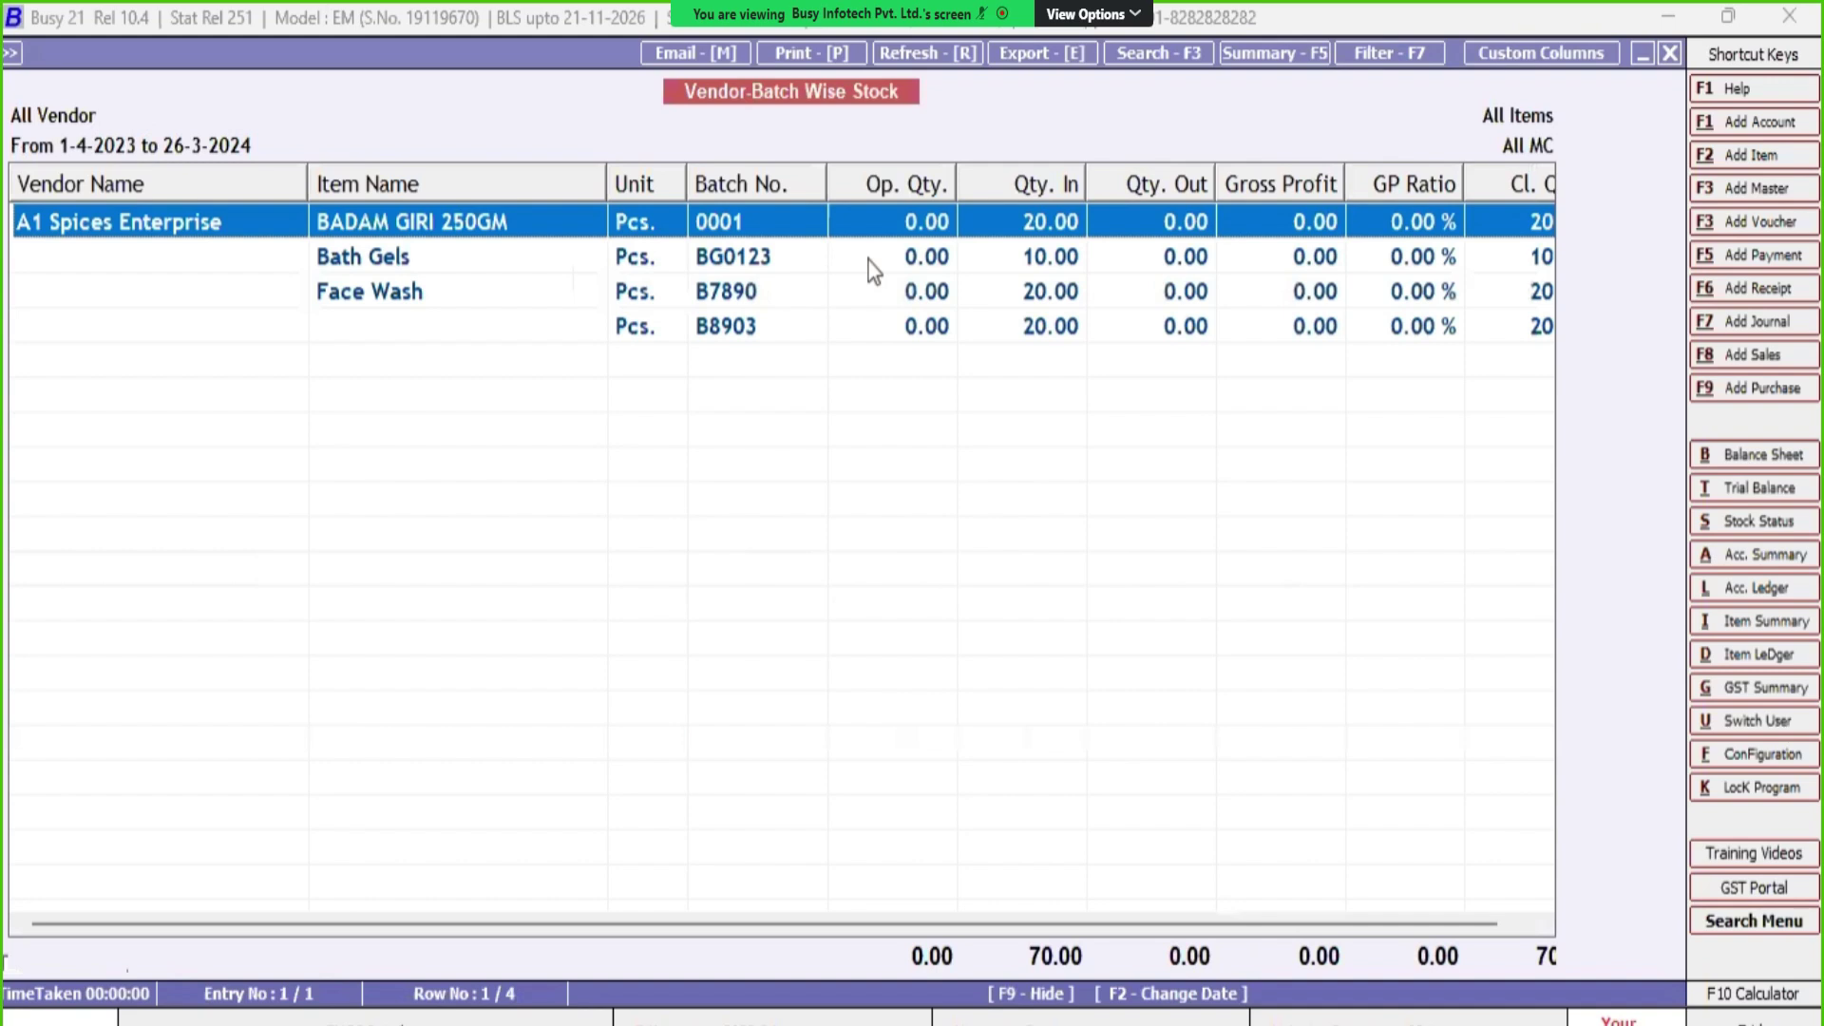
scroll(869, 260, right, 1)
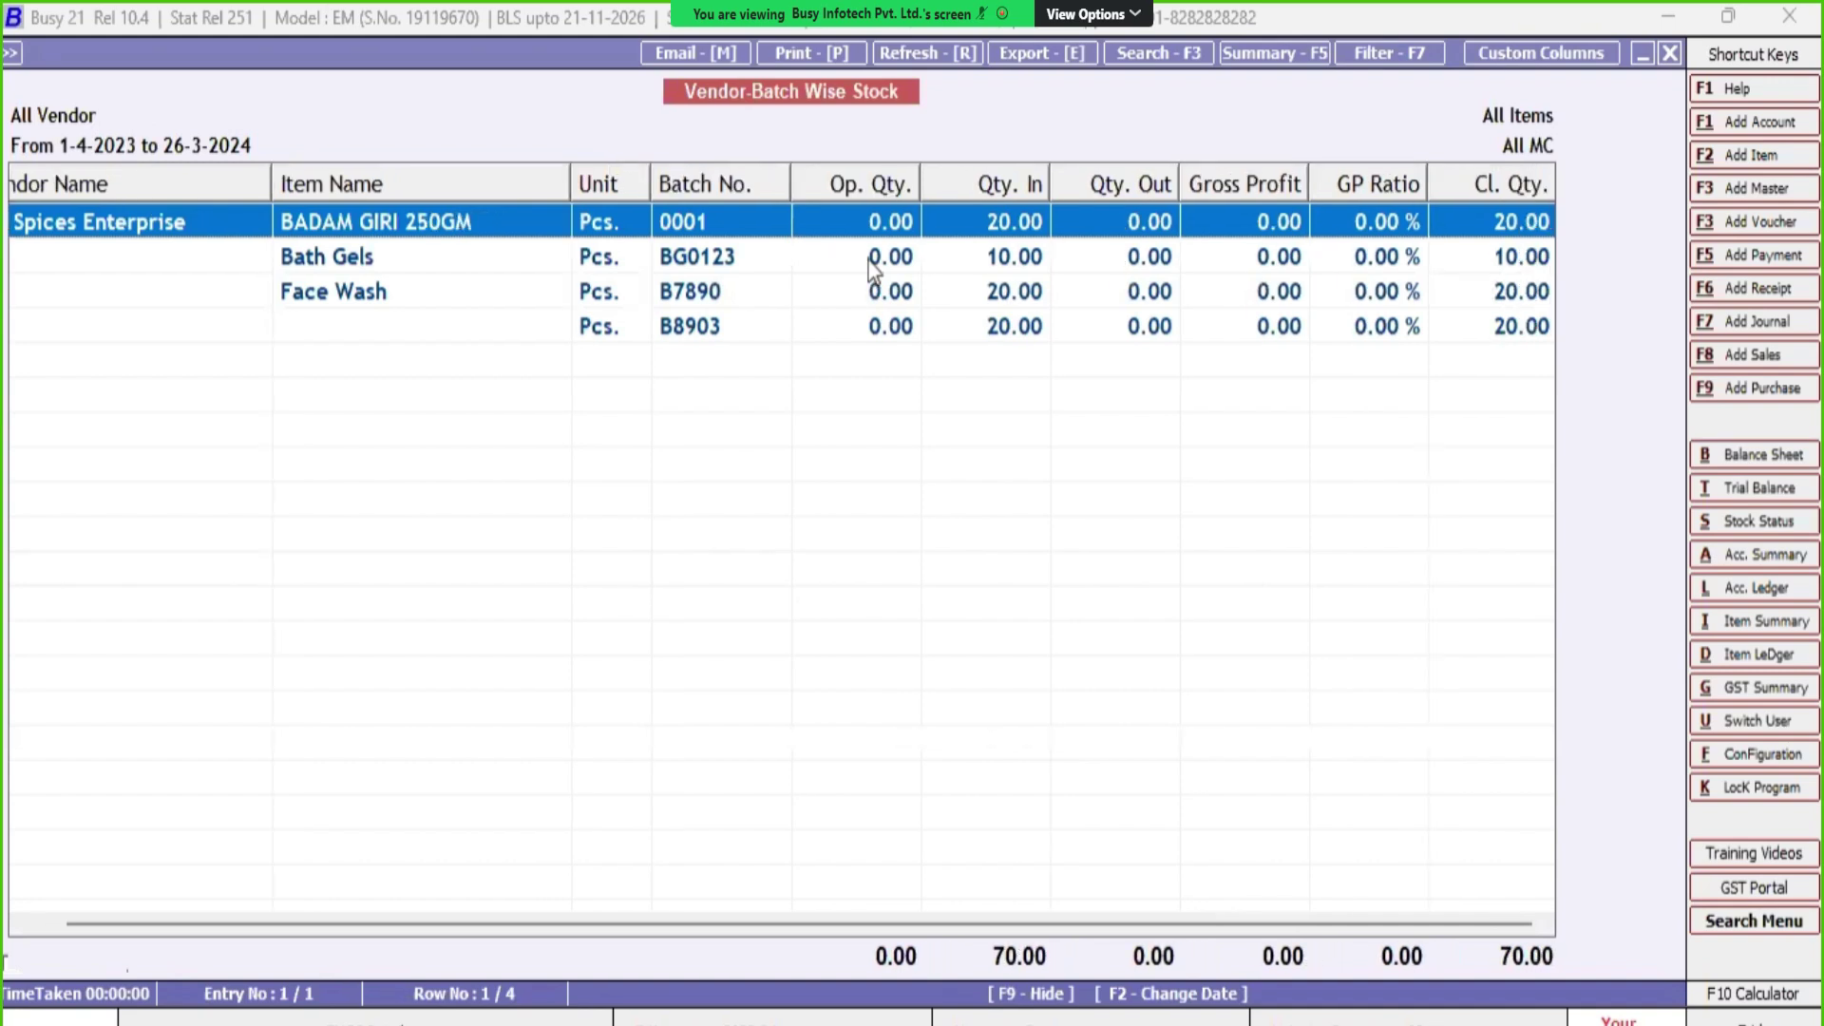
key(Escape)
Step: Expand MIS Reports and then its Profitability Reports branch in the report tree
key(Down)
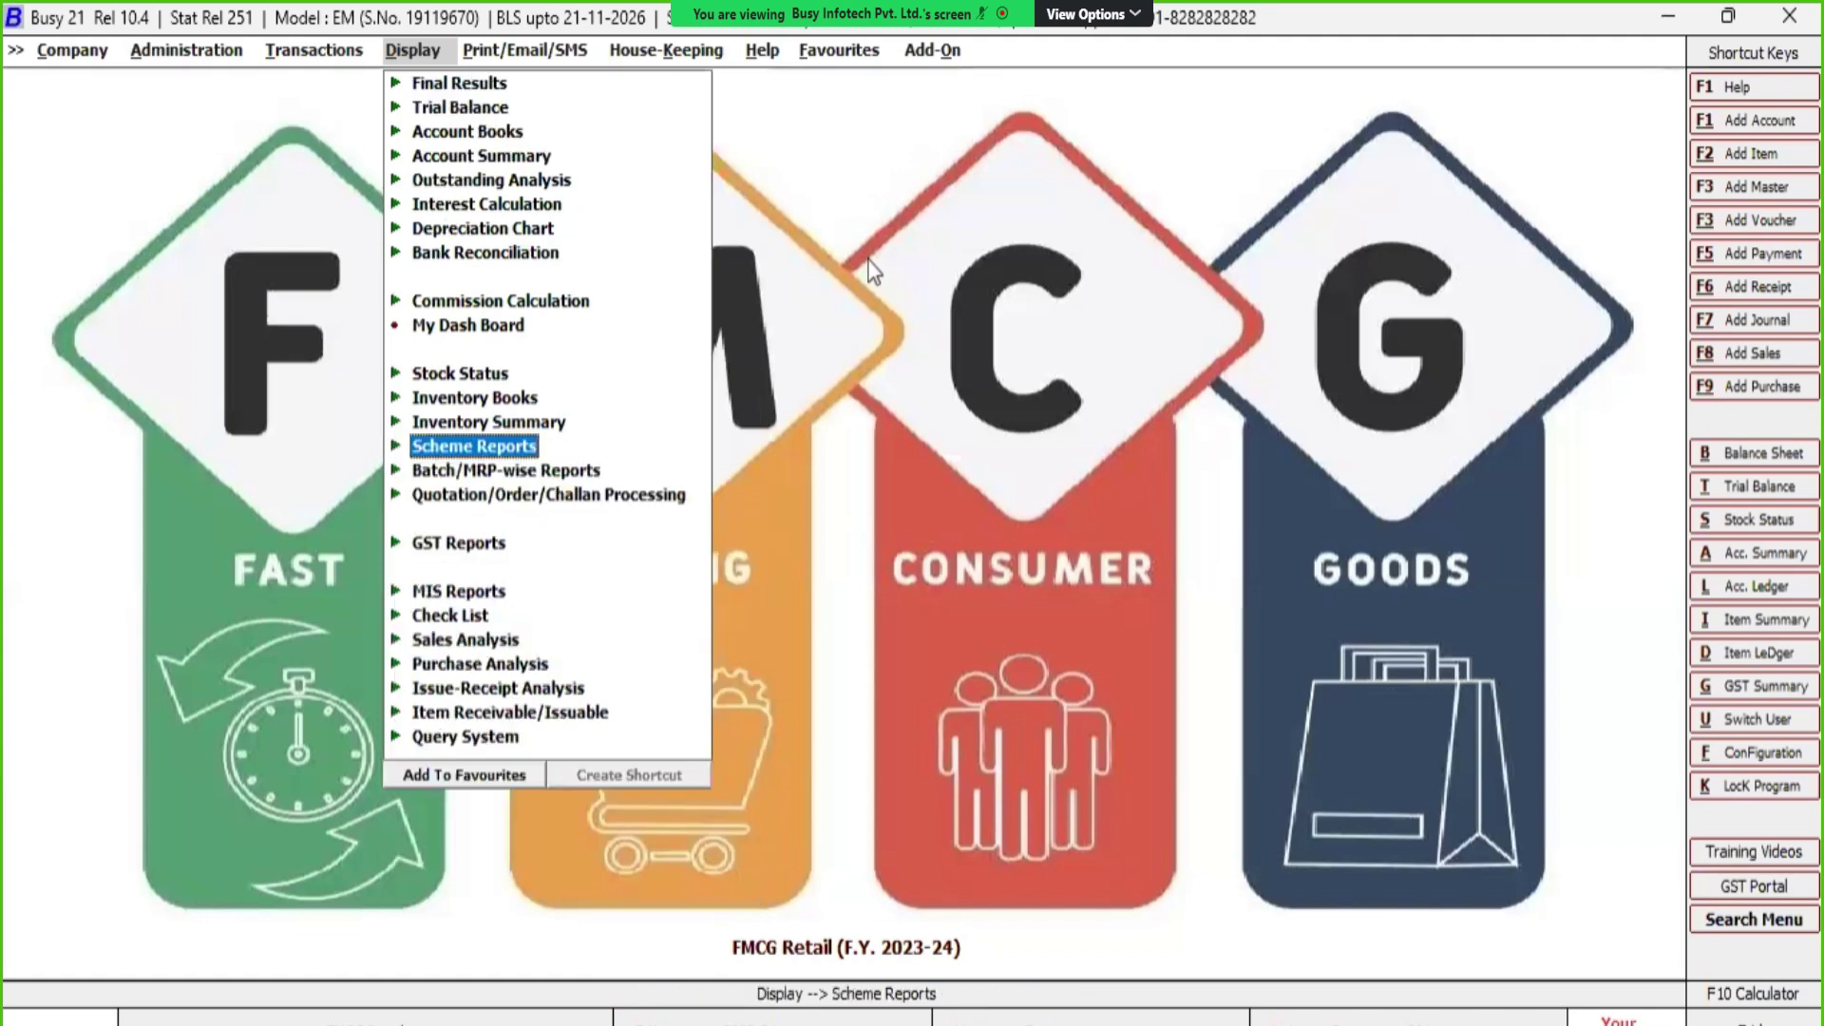
key(Down)
key(Down)
key(Down)
key(Down)
key(Return)
key(Down)
key(Down)
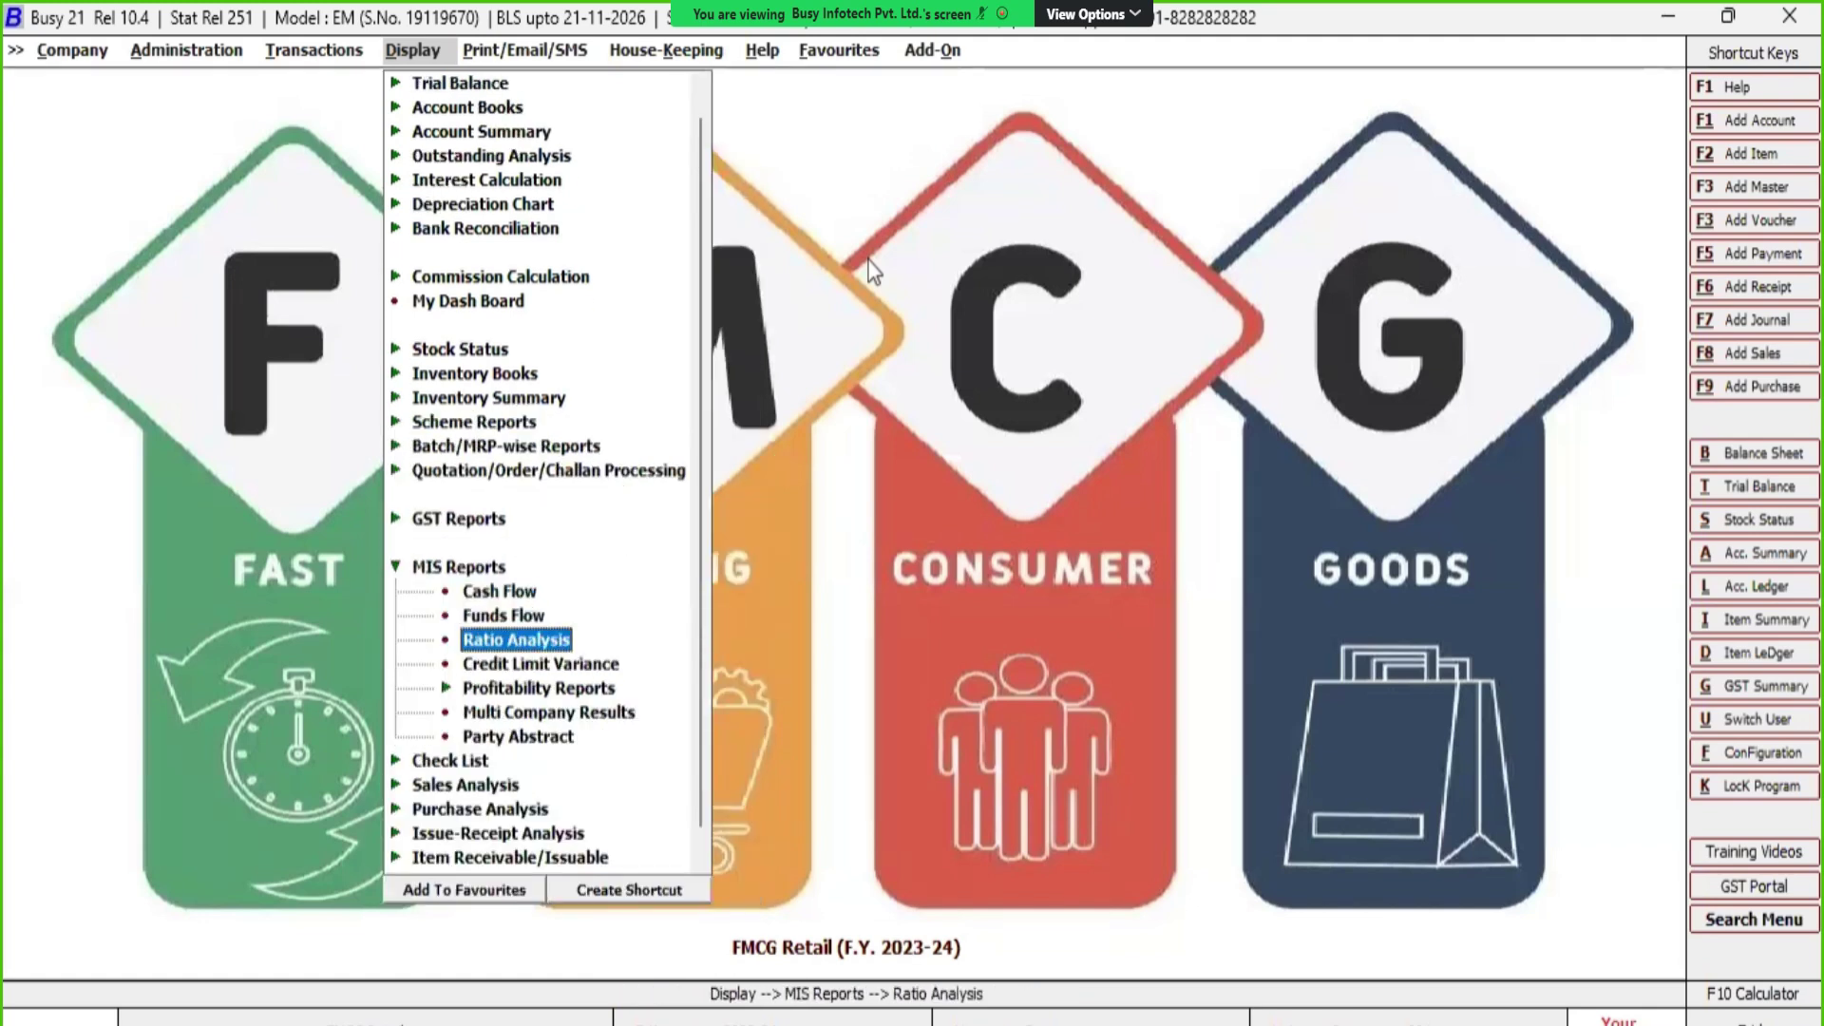
key(Down)
key(Down)
key(Return)
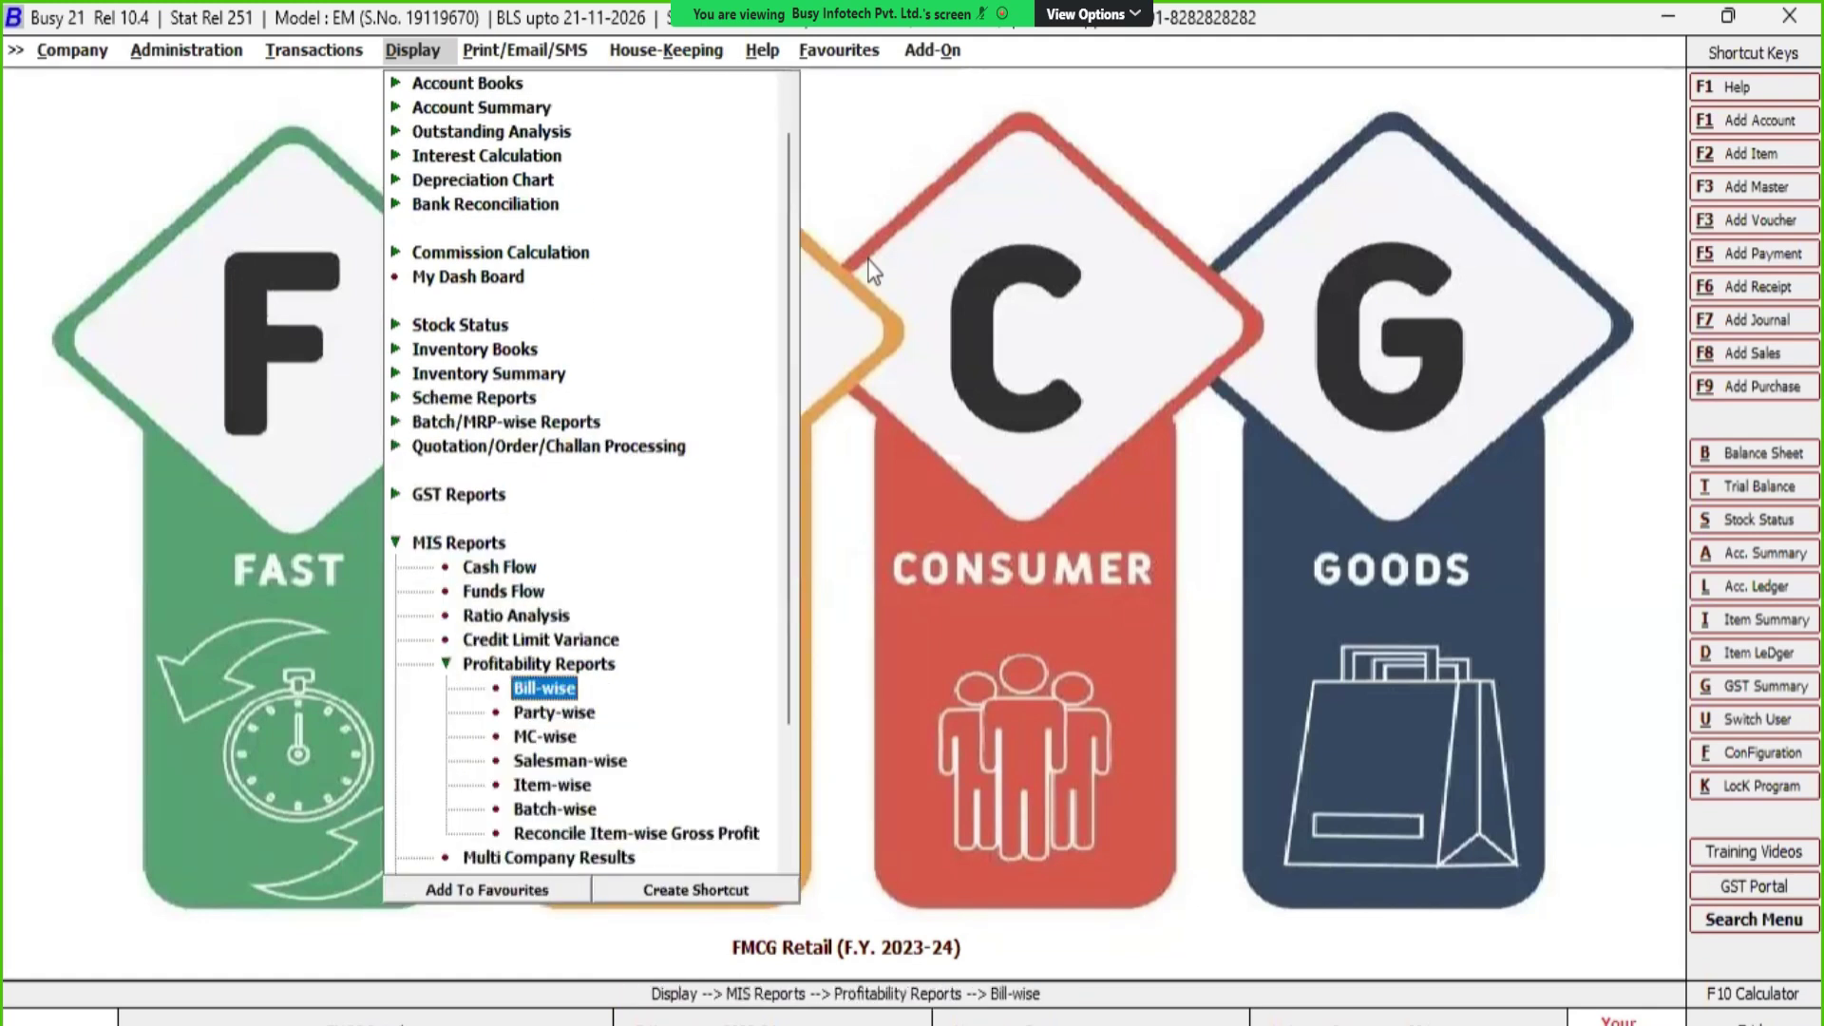
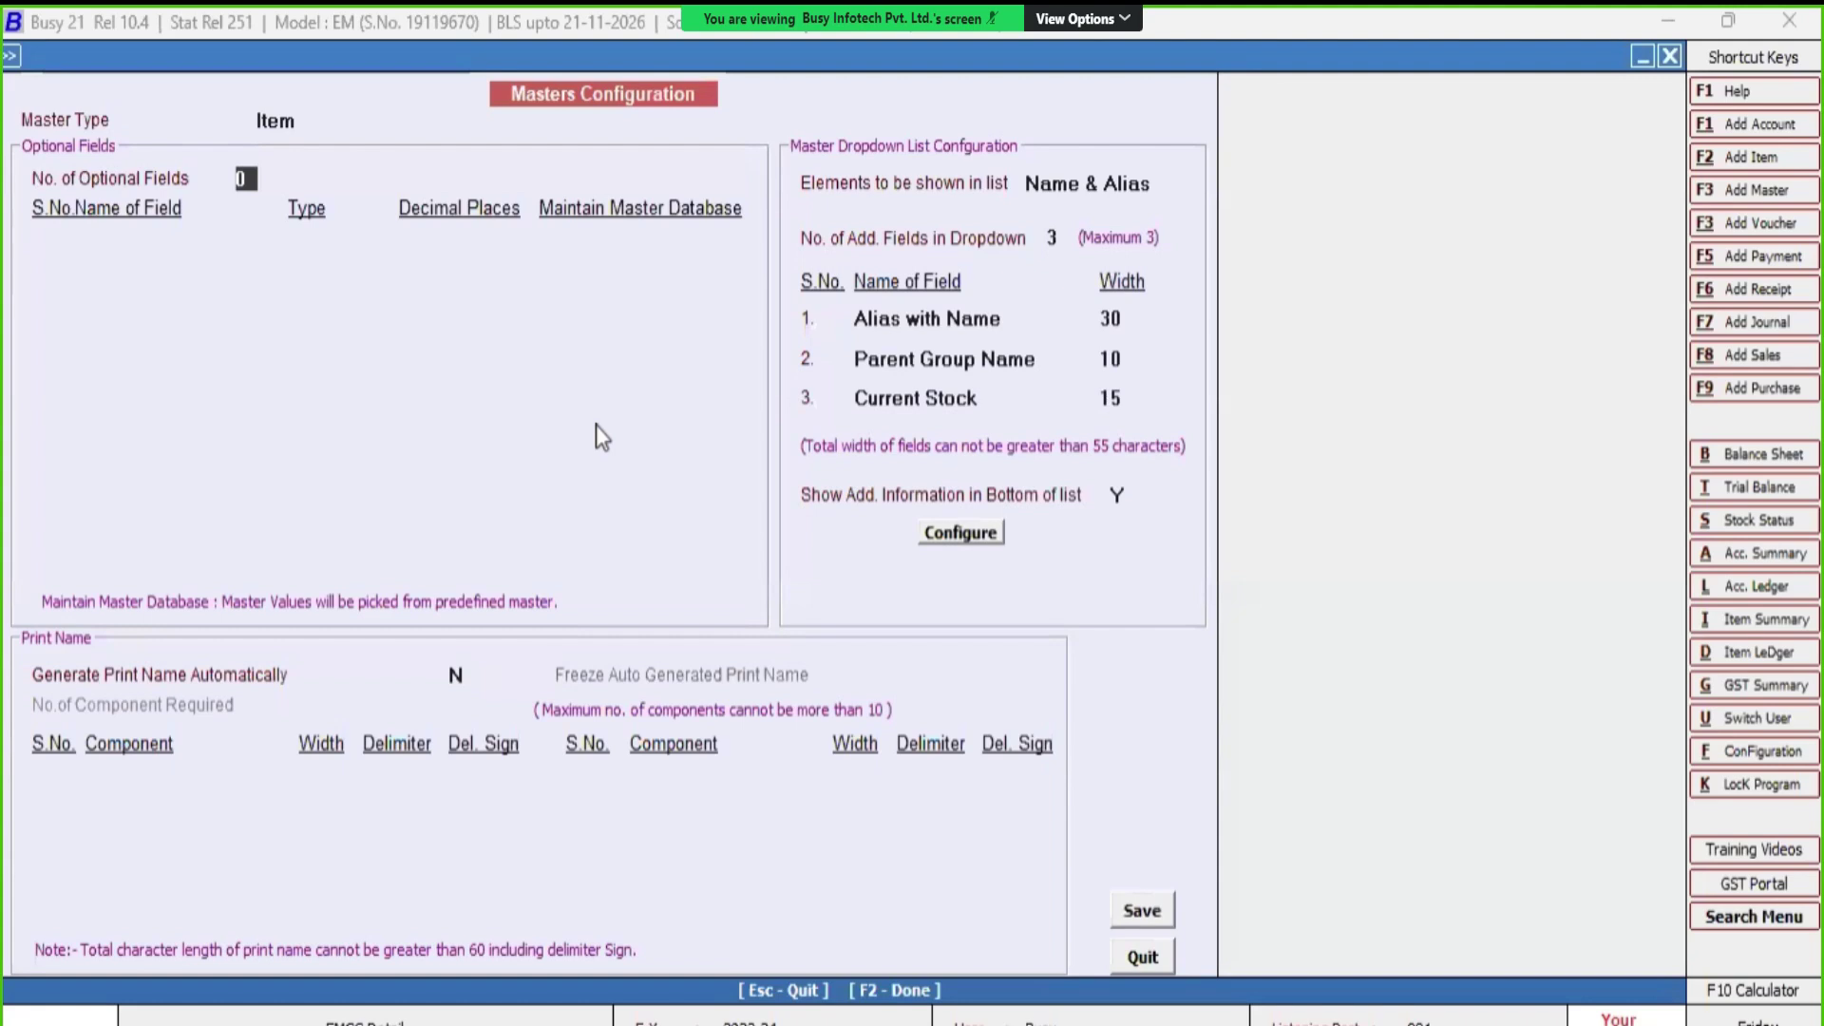
Step: For the Item dropdown, set the first extra field to Item Purc Price with width 15
key(Return)
key(Return)
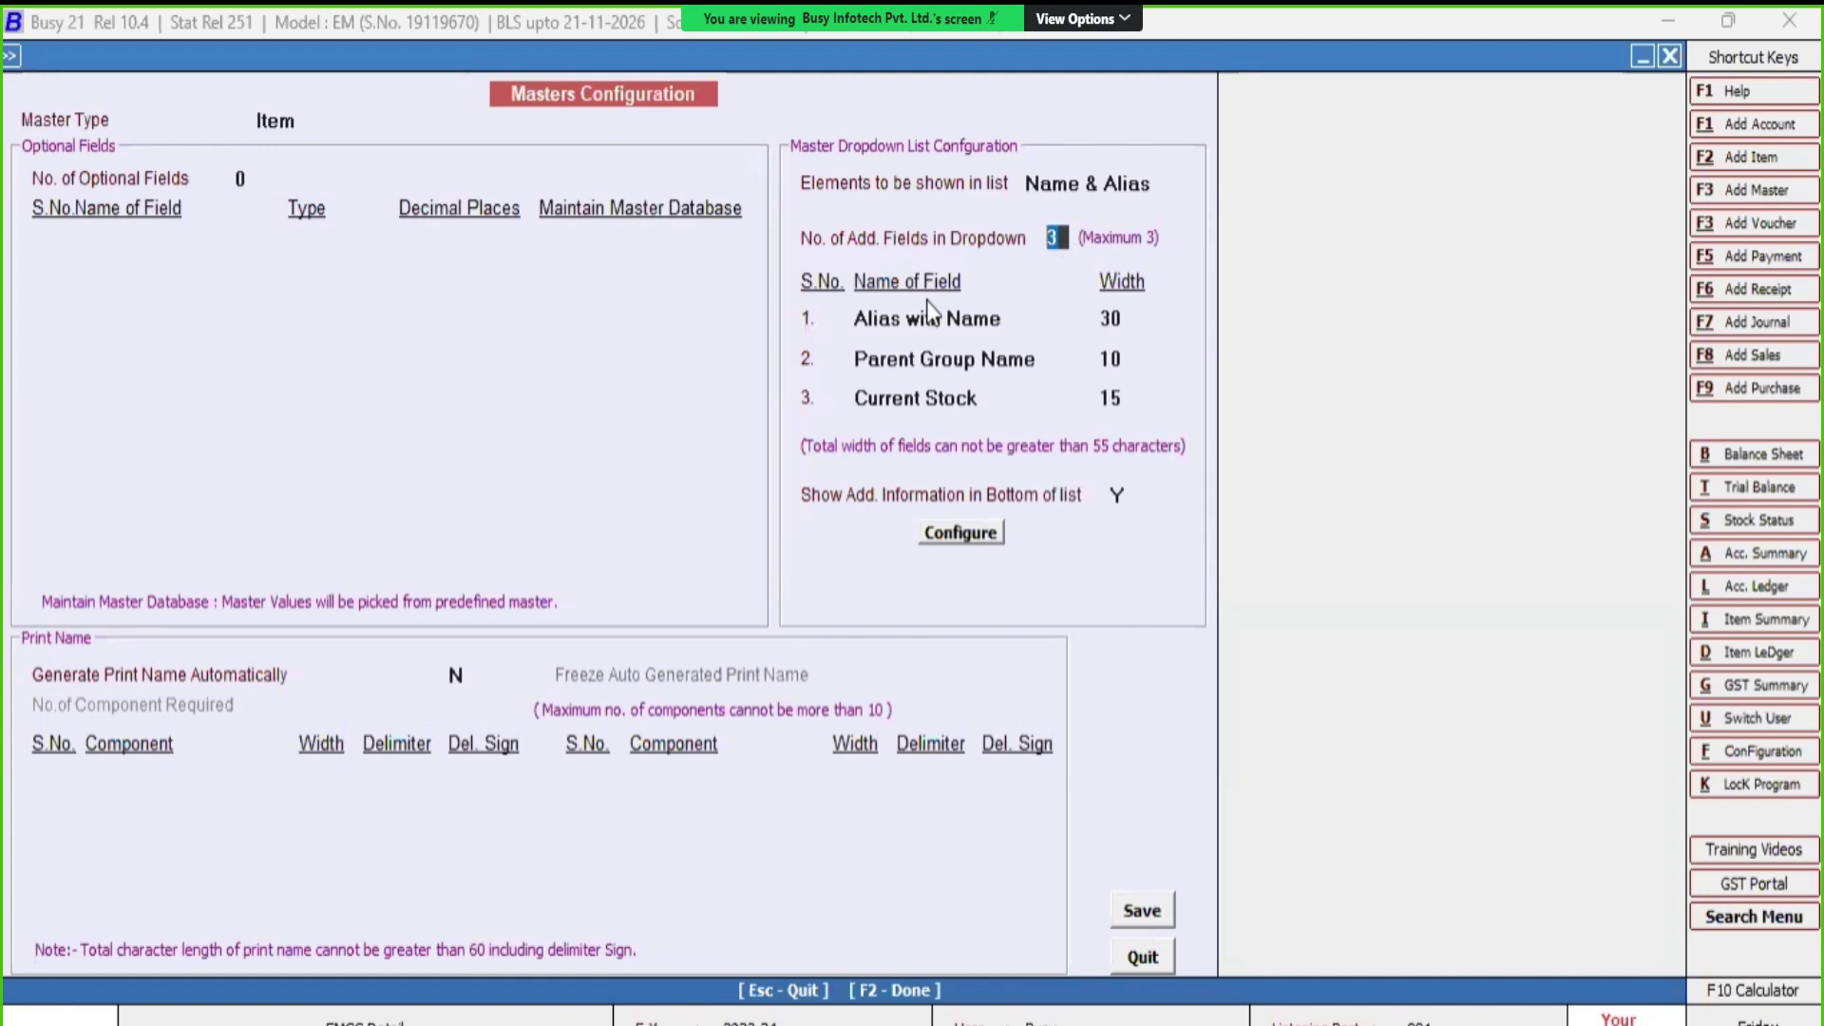
key(Return)
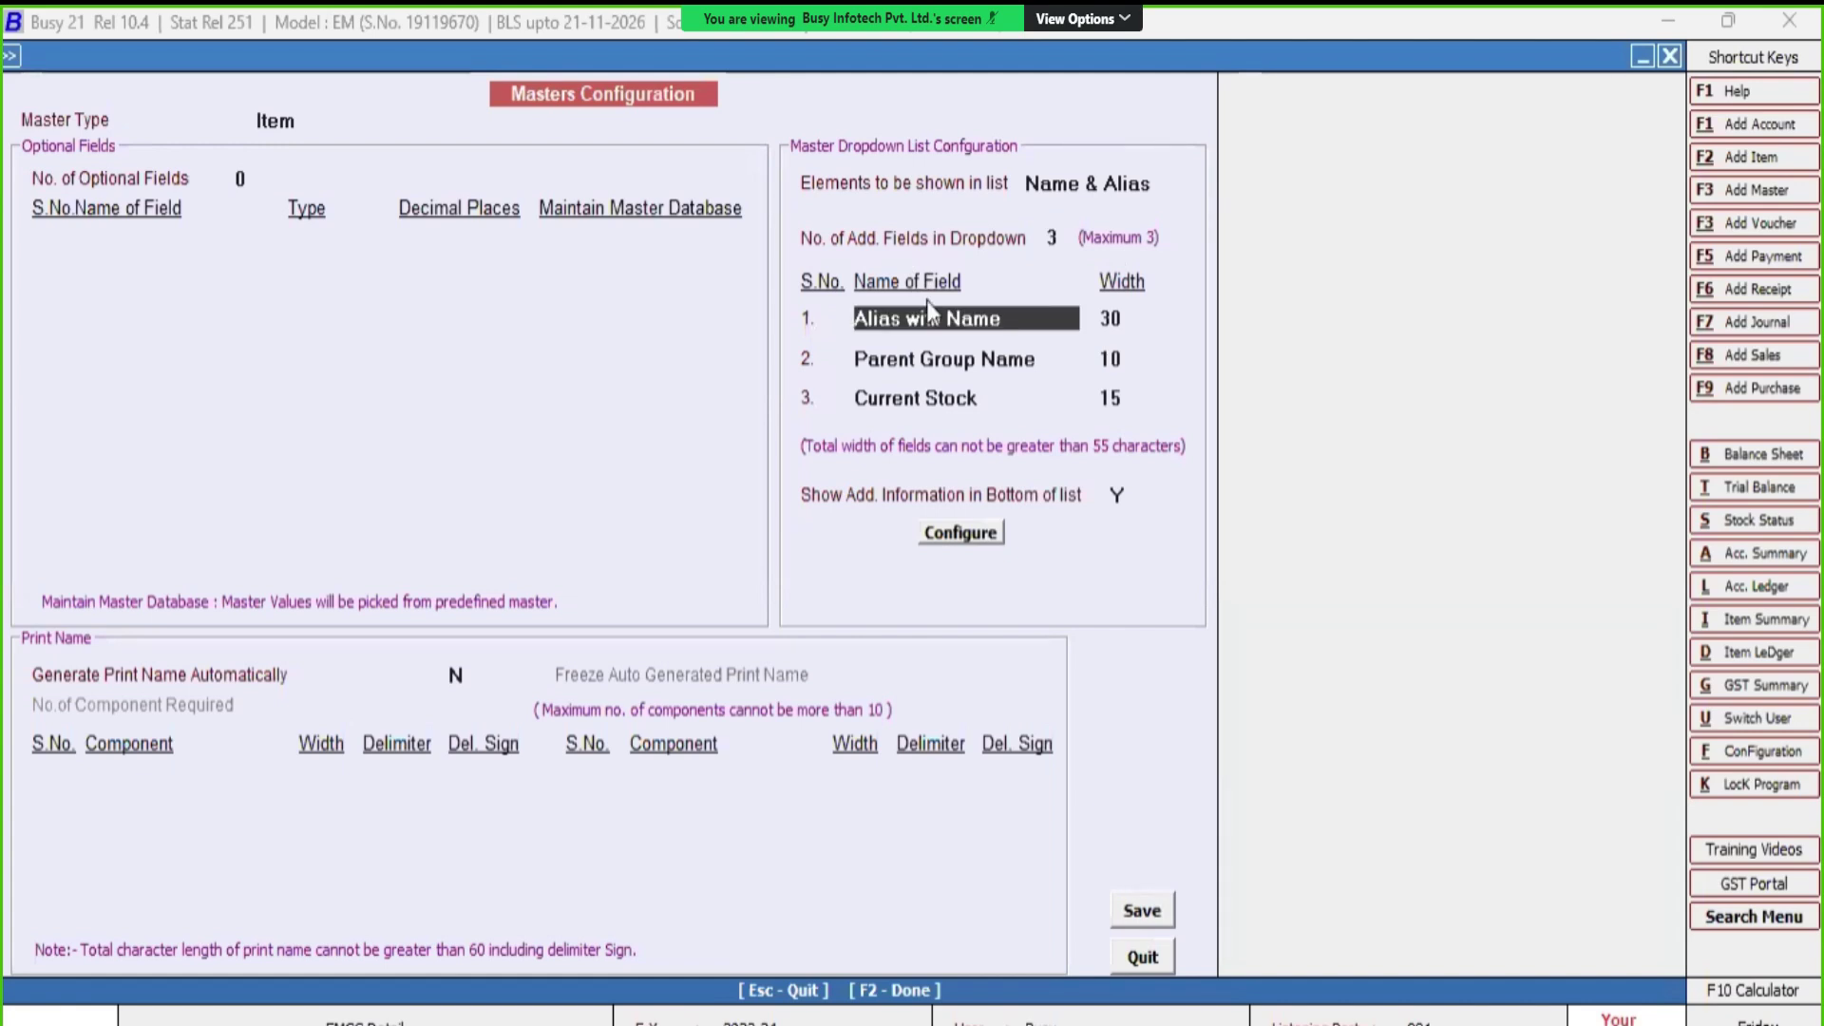
text(p)
key(Down)
key(Up)
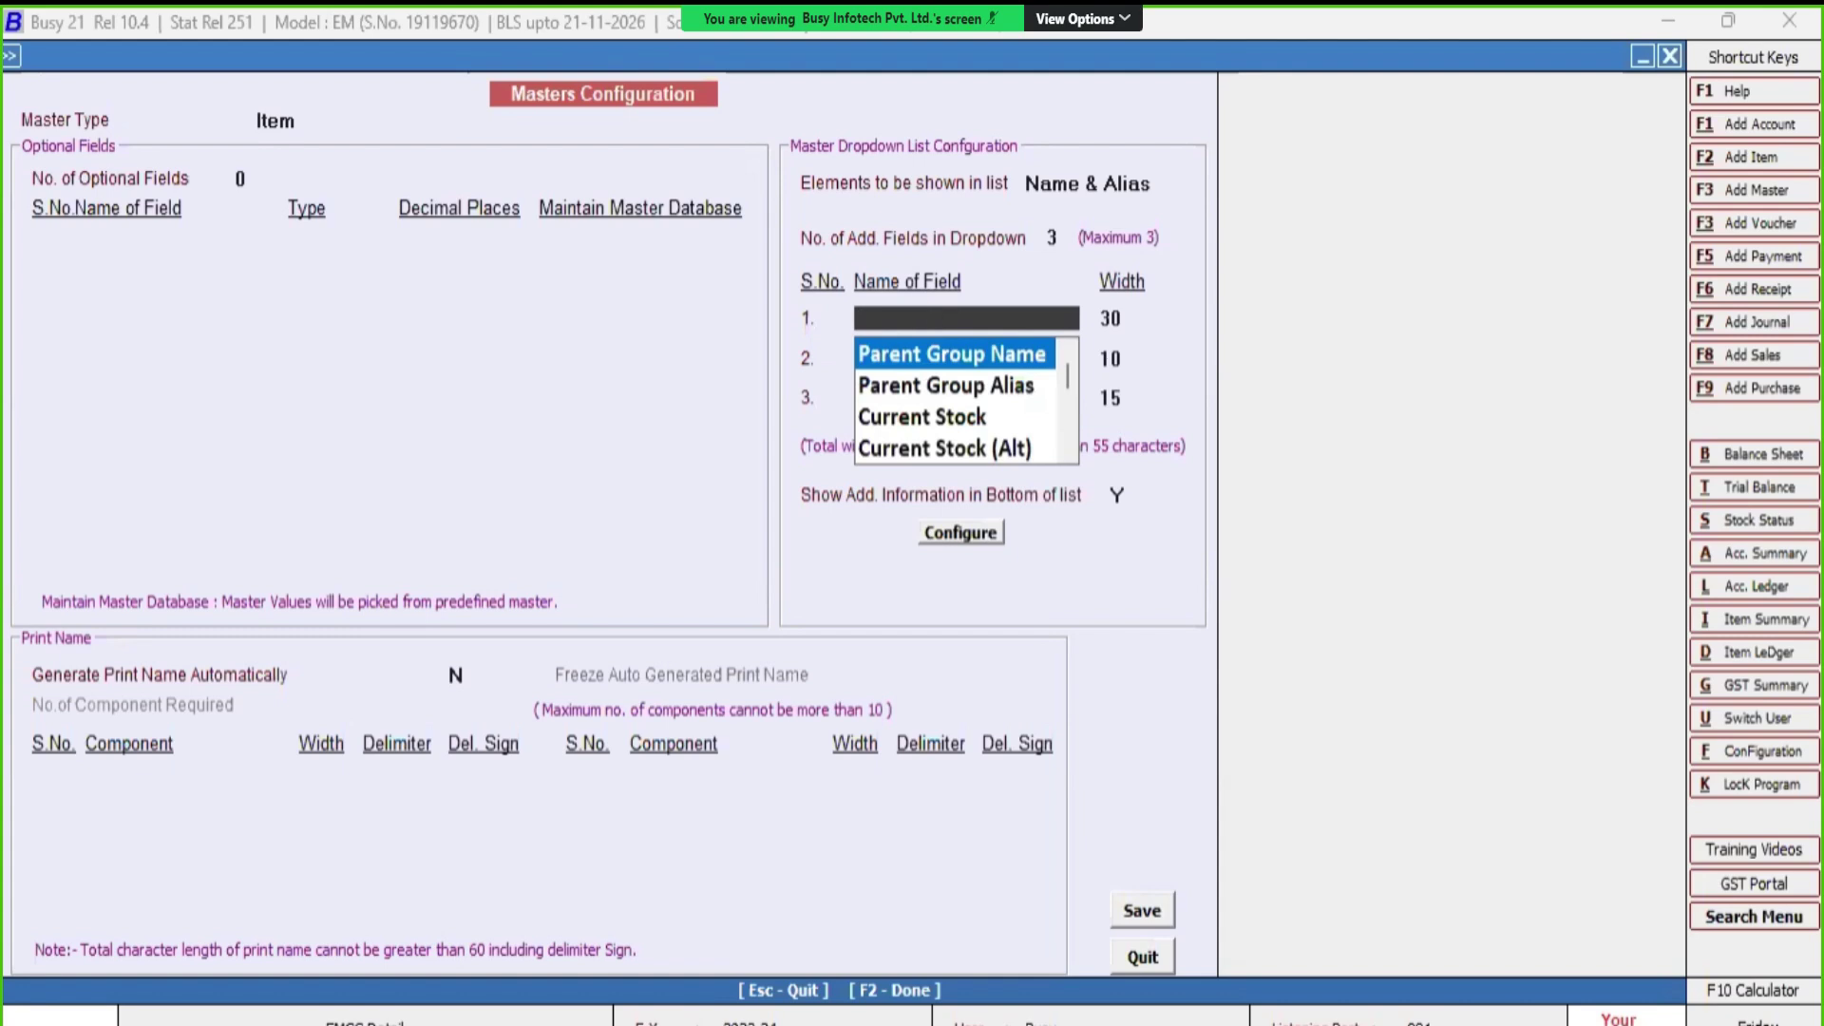
key(Down)
key(Down)
key(Down)
key(Down)
key(Down)
key(Down)
key(Down)
key(Down)
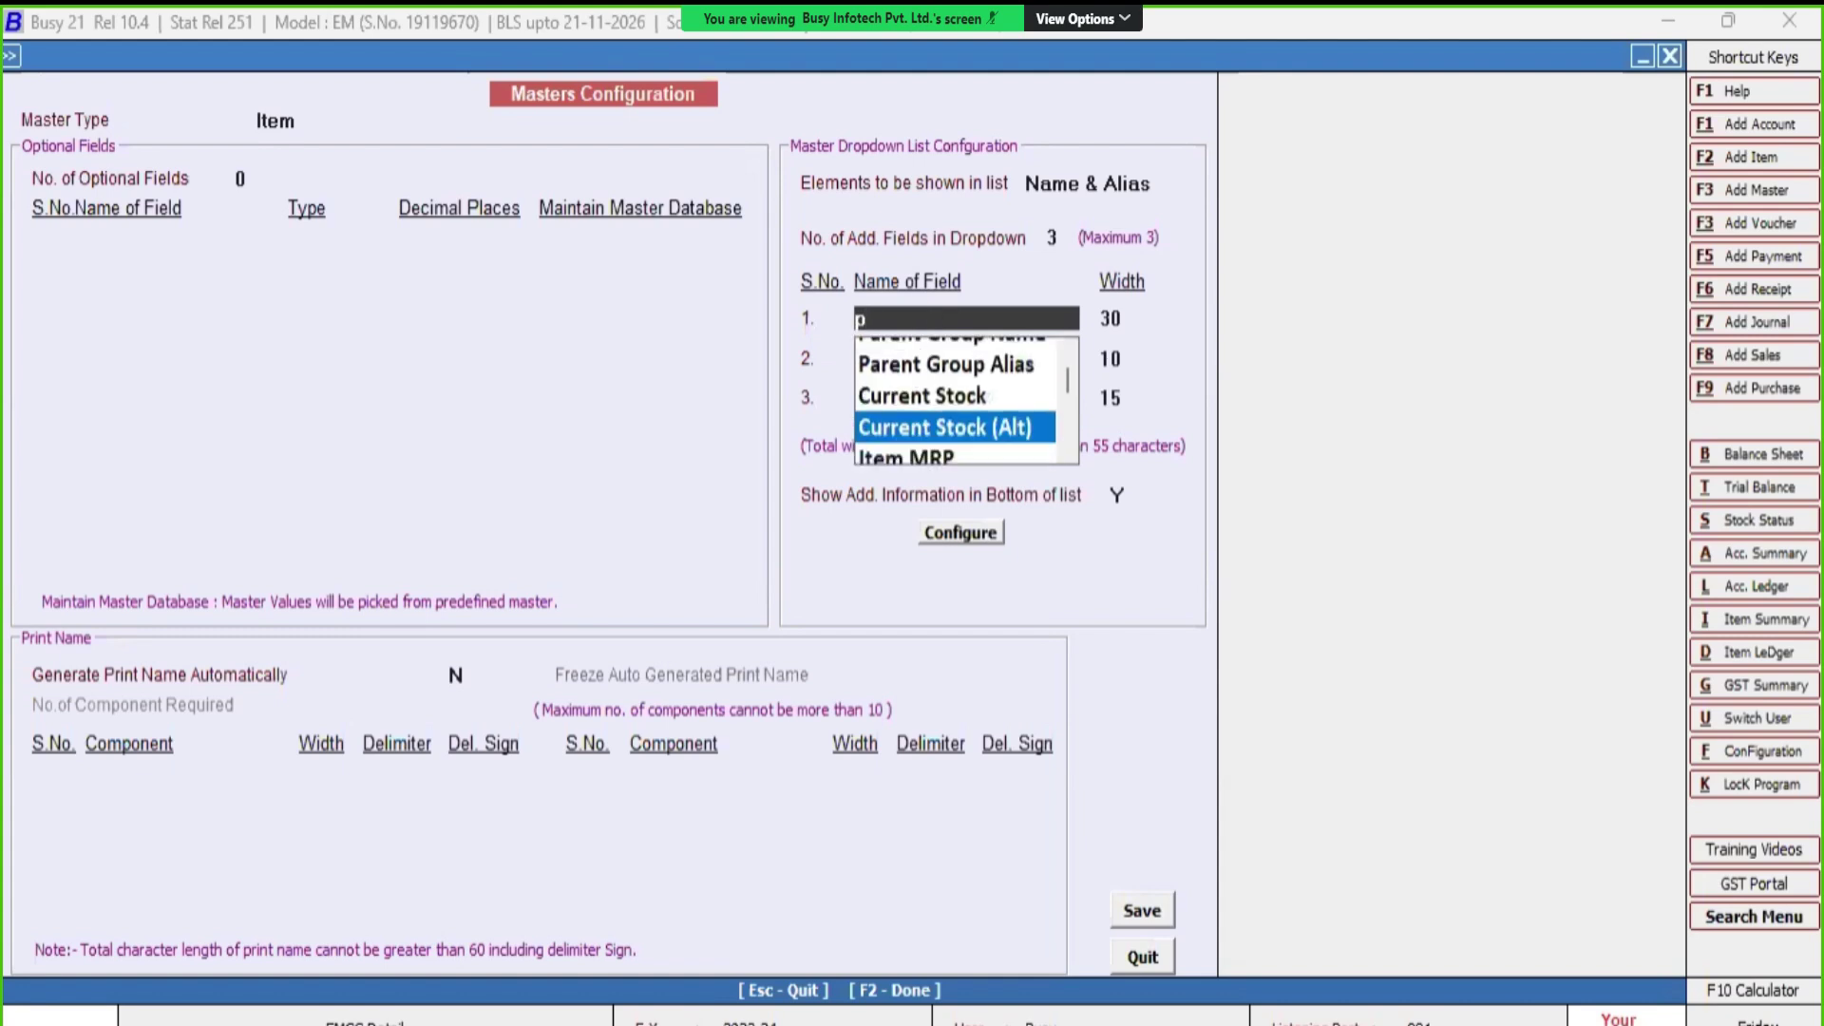
key(Down)
key(Down)
key(Down)
key(Down)
key(Down)
key(Down)
key(Down)
key(Up)
key(Down)
key(Return)
text(15)
key(Return)
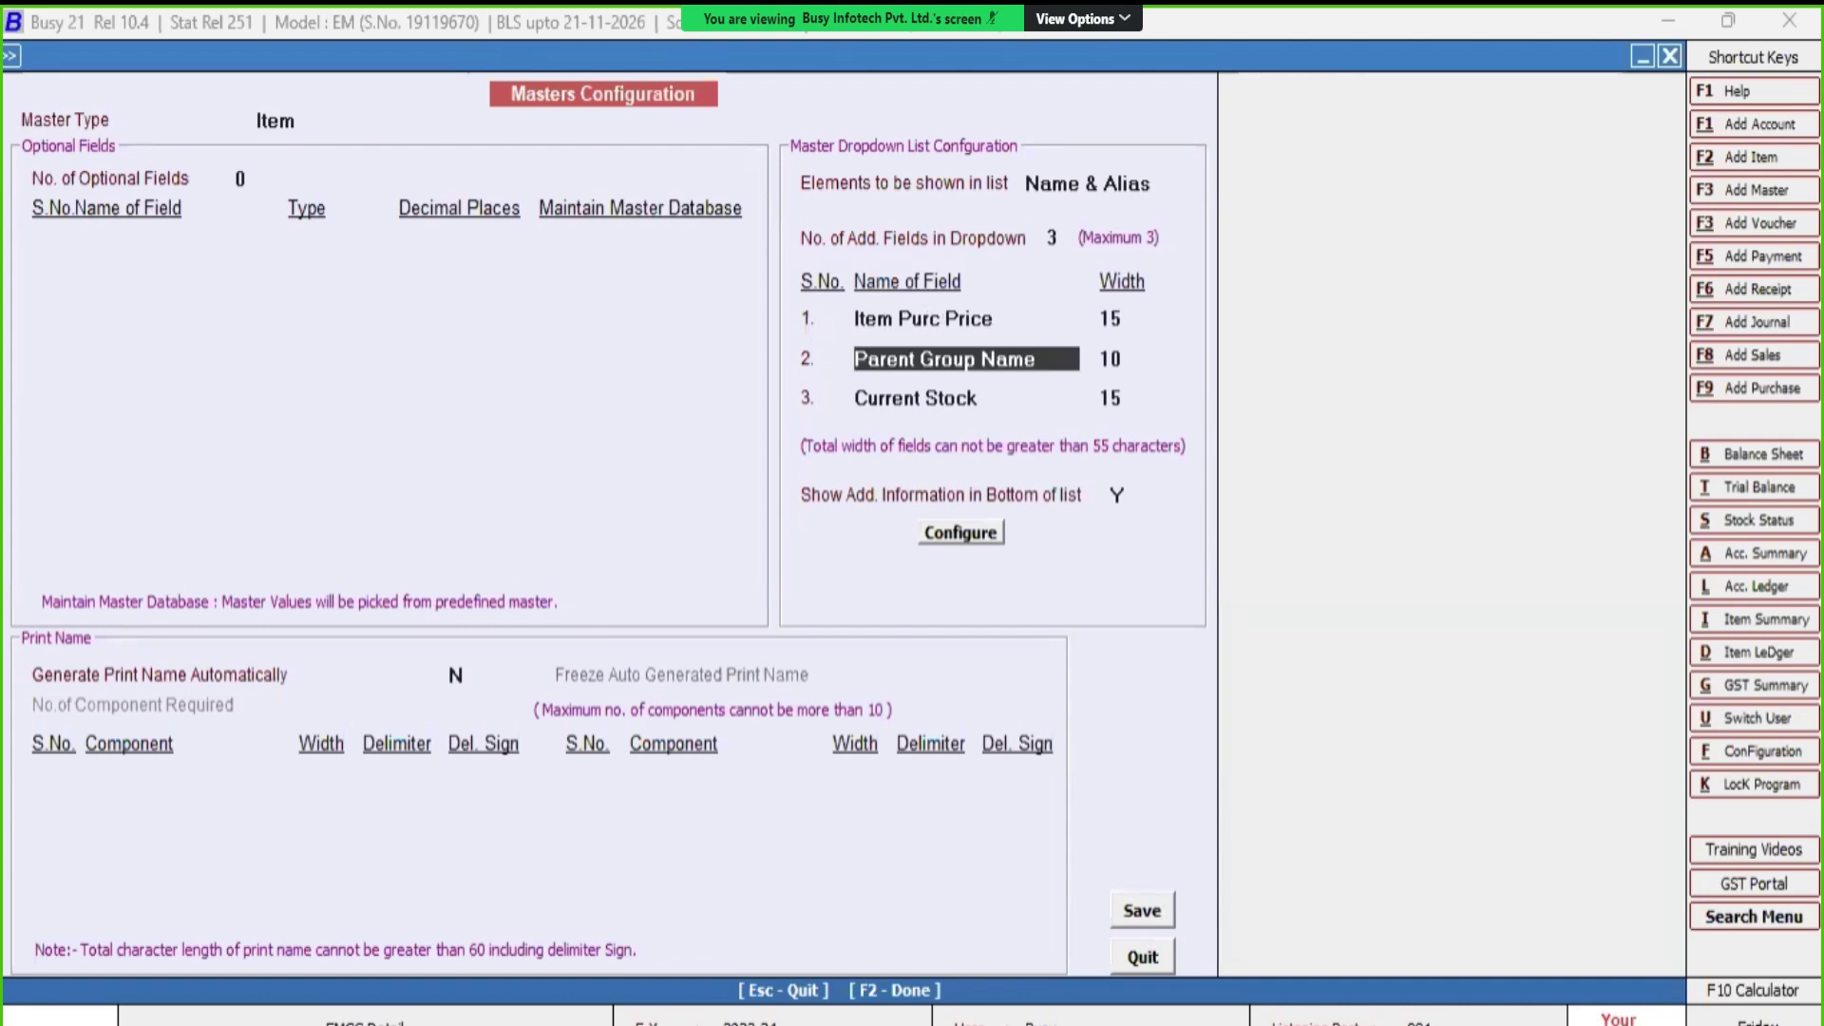
Step: Set the second field to Item Sales Price with width 15
text(a)
key(Down)
key(Down)
key(Down)
key(Down)
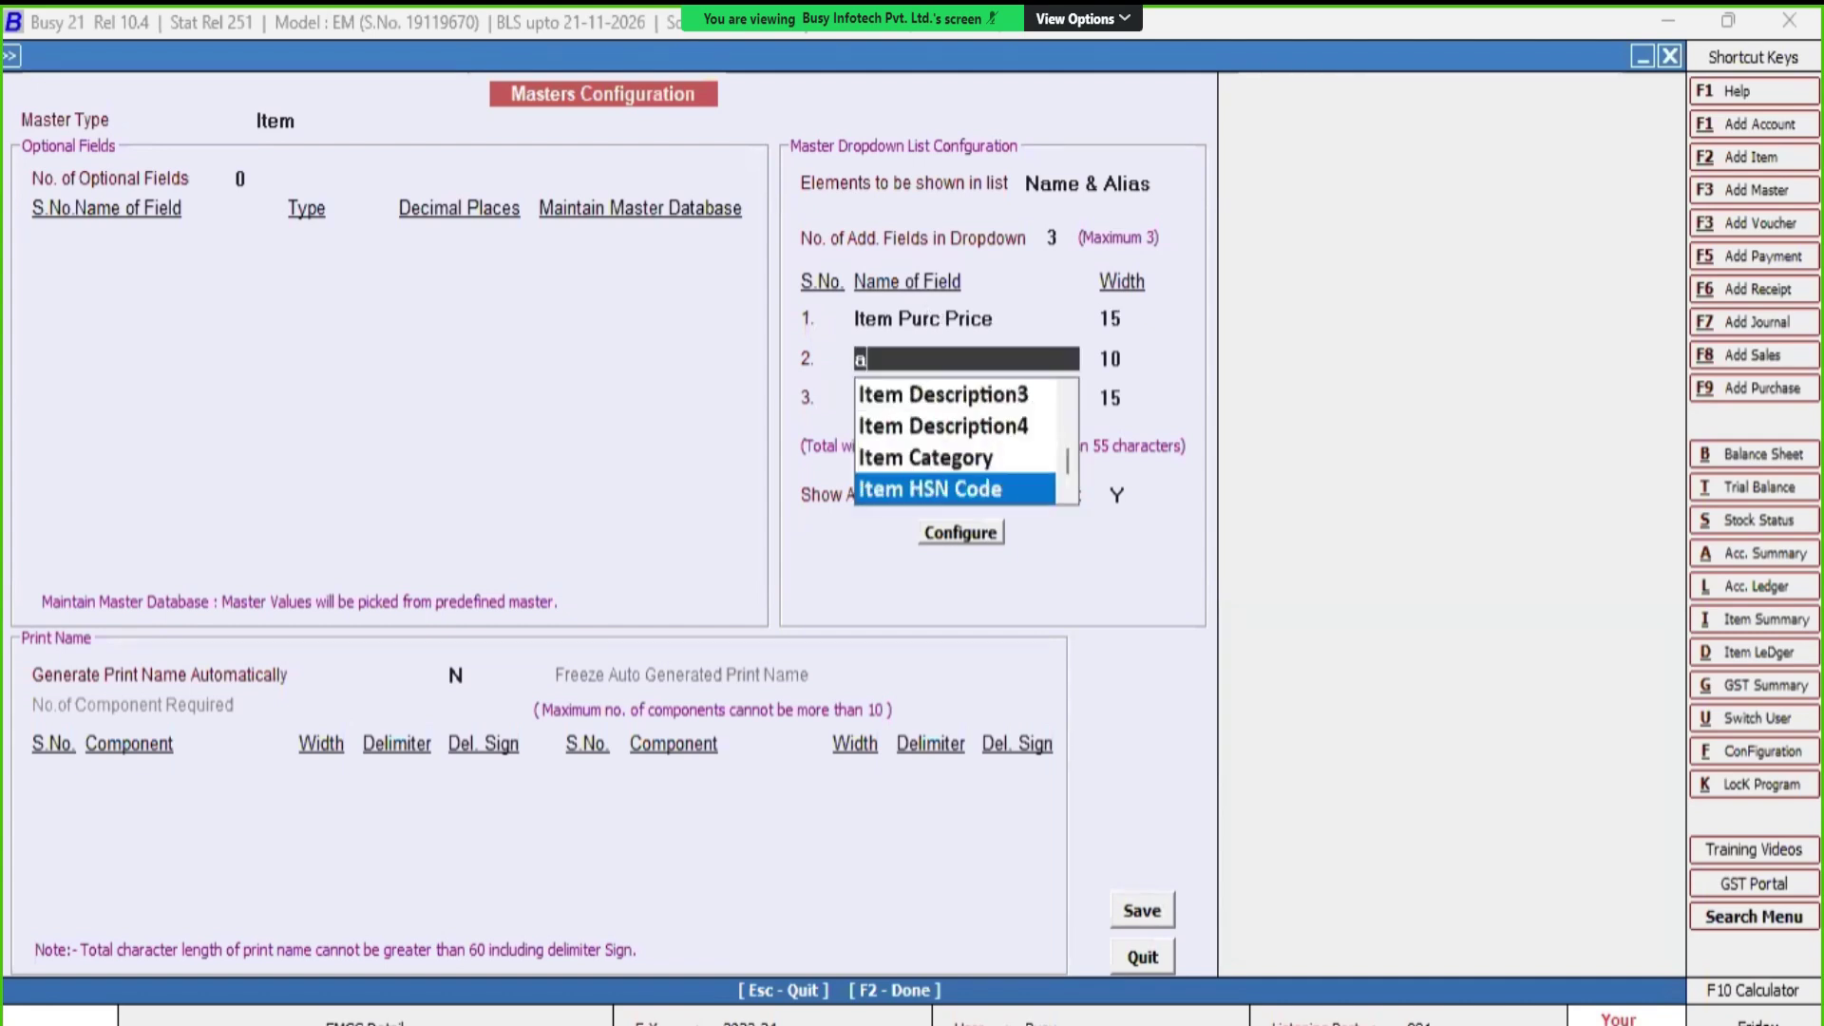
key(Down)
key(BackSpace)
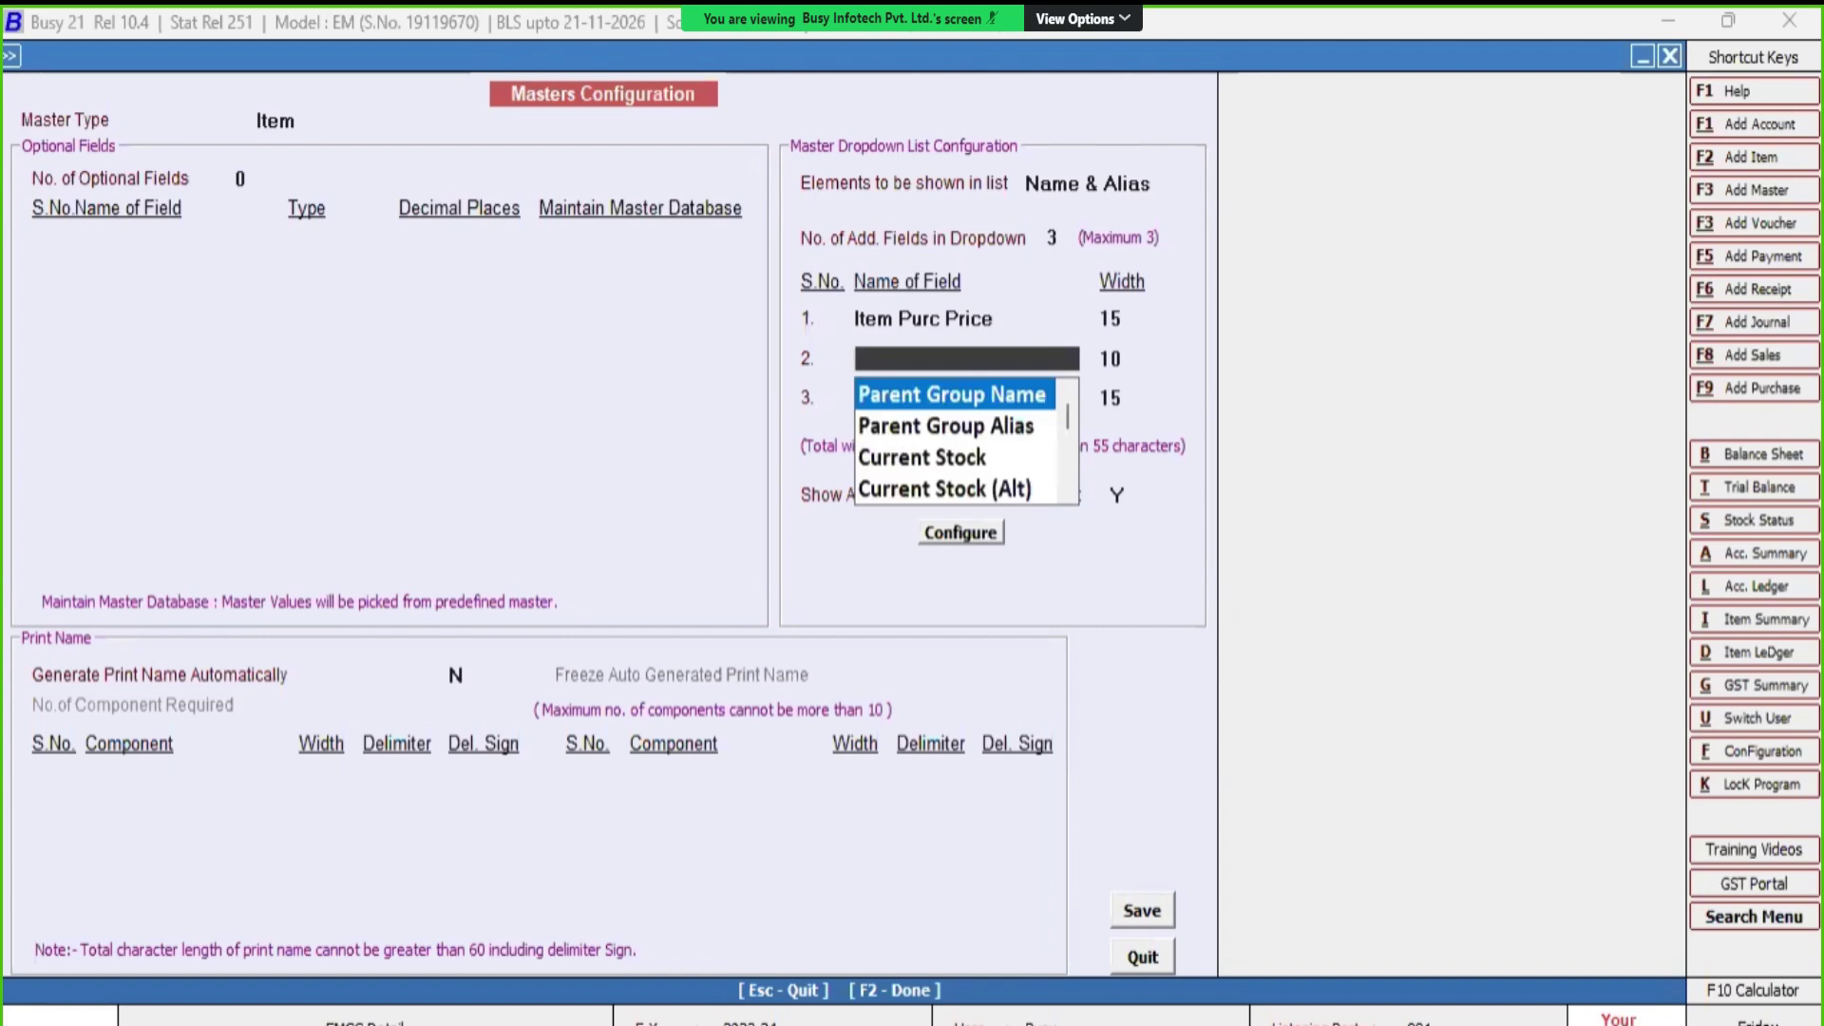
key(Down)
key(Down)
key(Down)
key(Down)
key(Down)
key(Down)
key(Return)
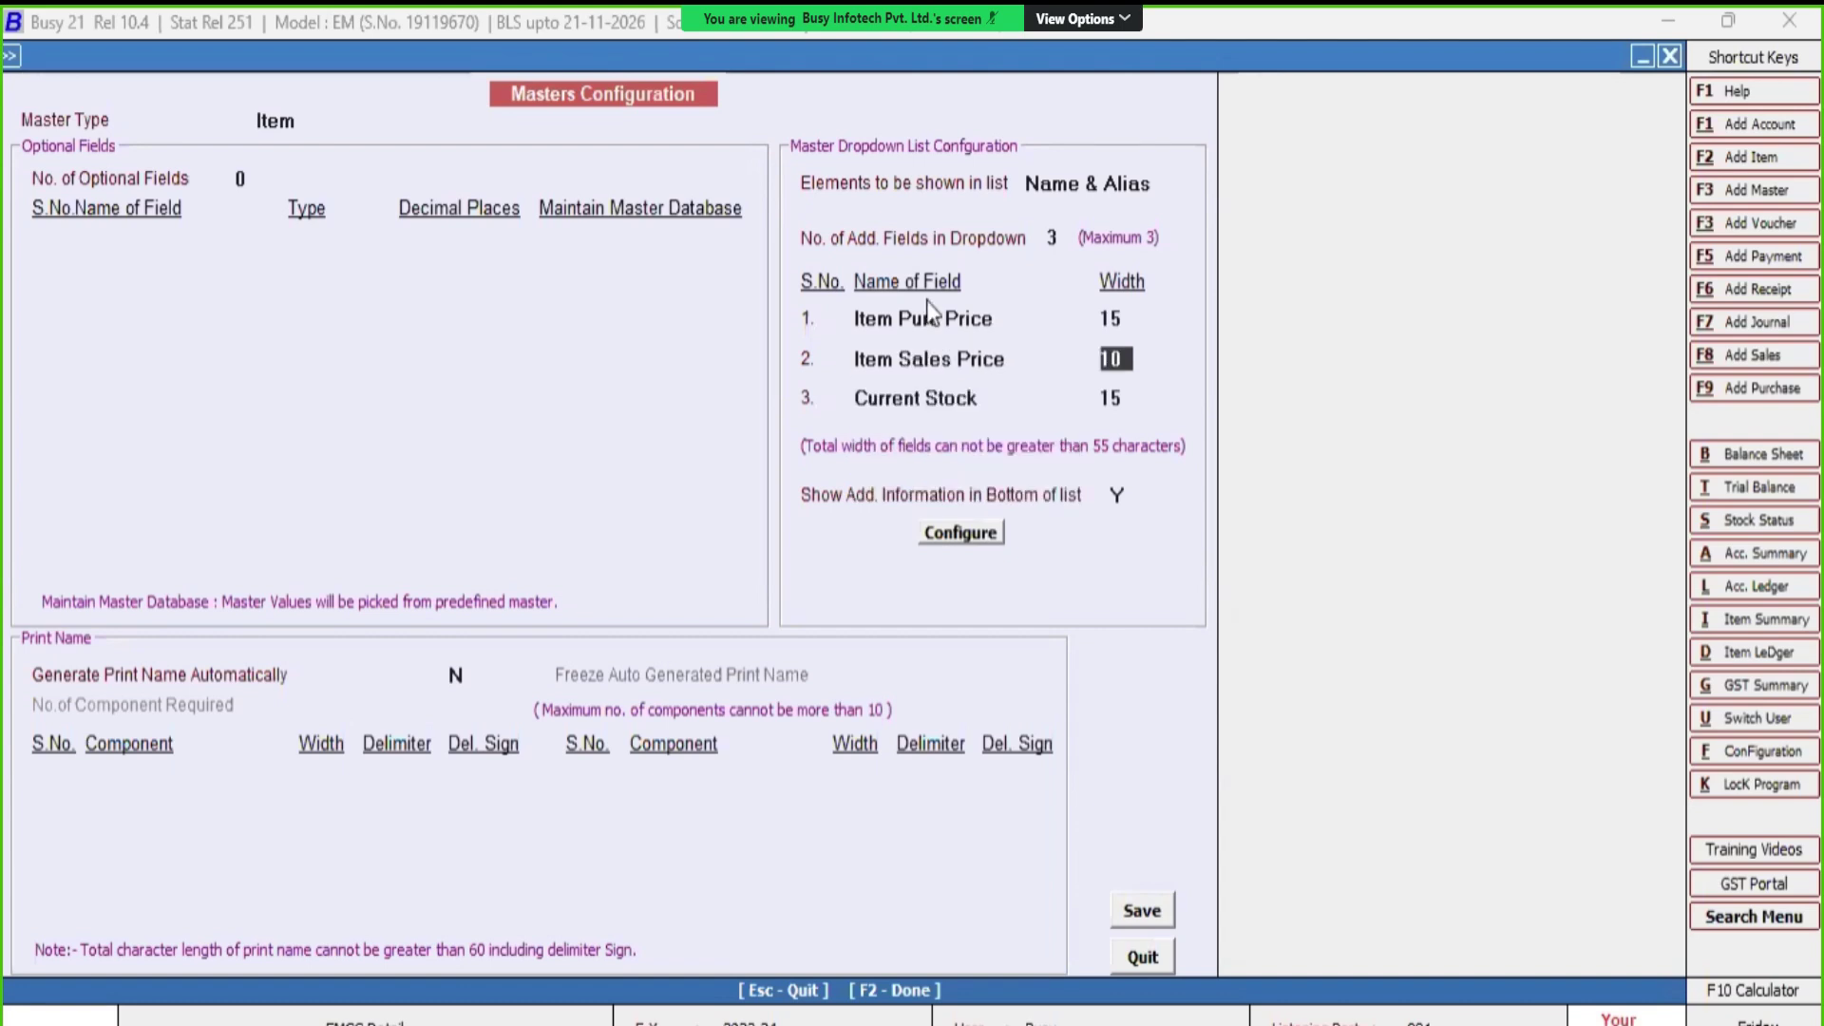
text(15)
key(Return)
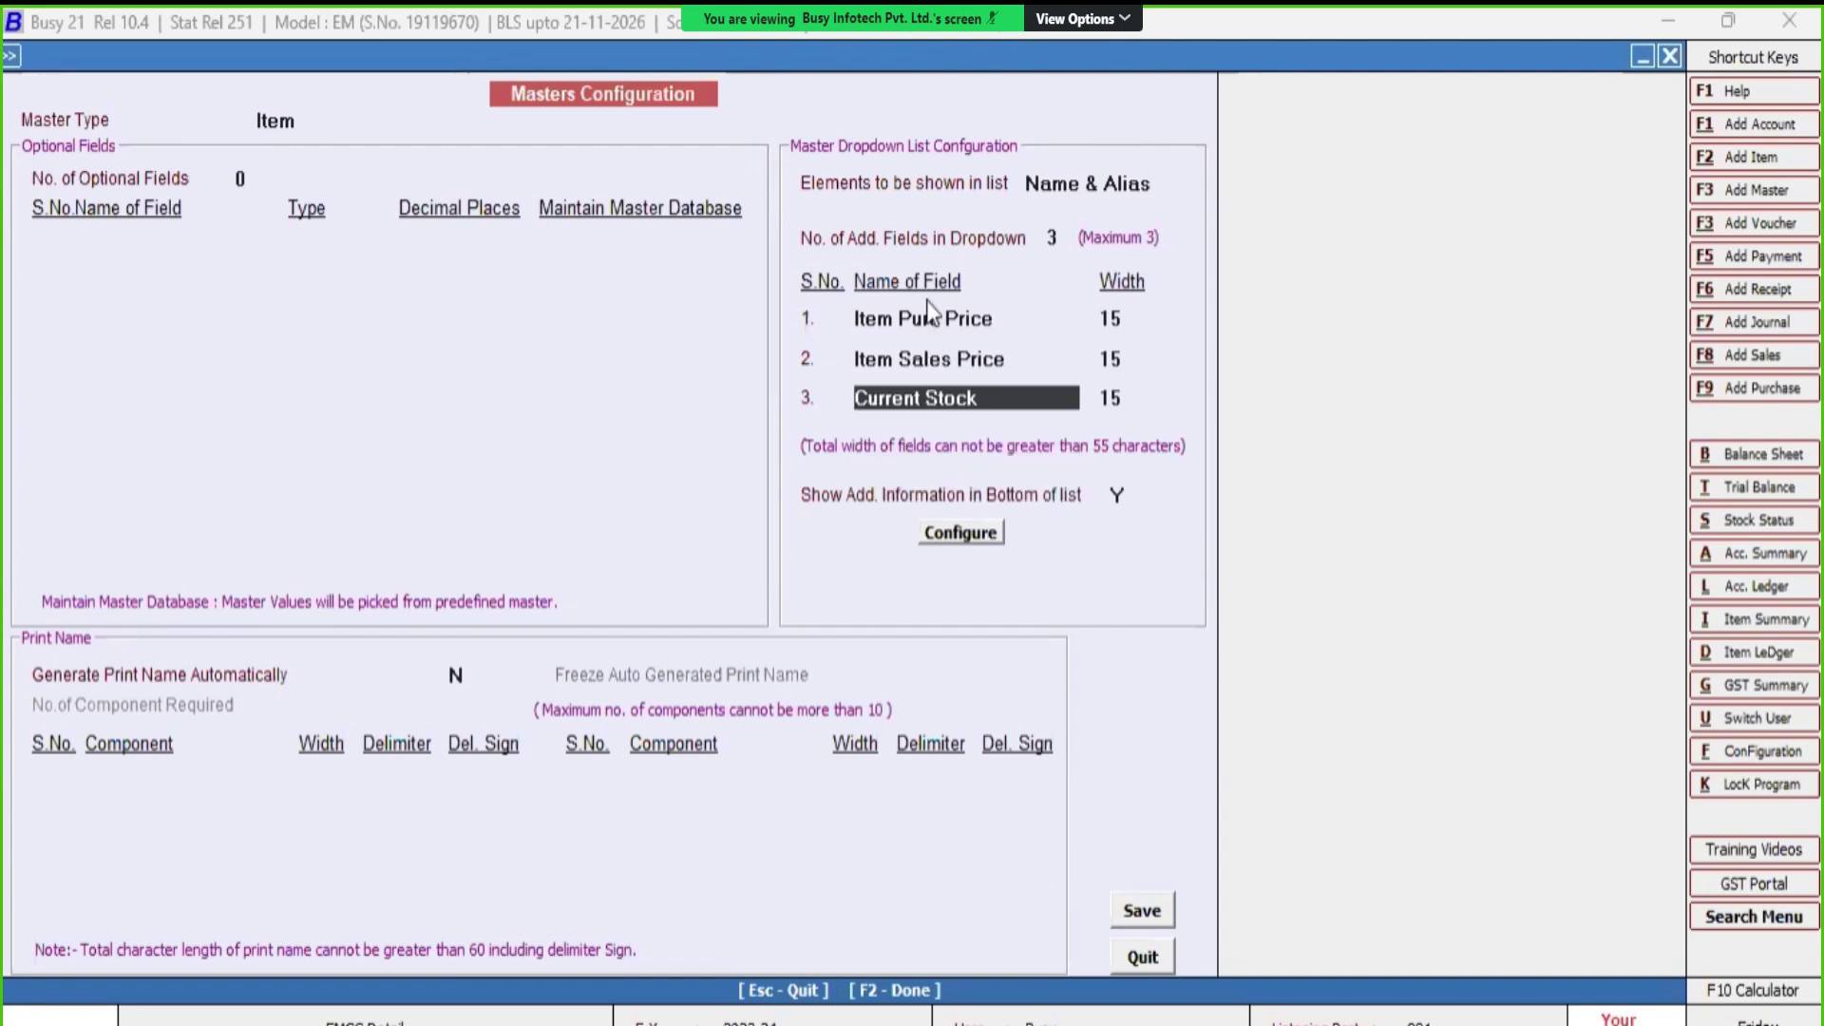
Step: Set the third field to Item MRP and save the dropdown configuration
key(BackSpace)
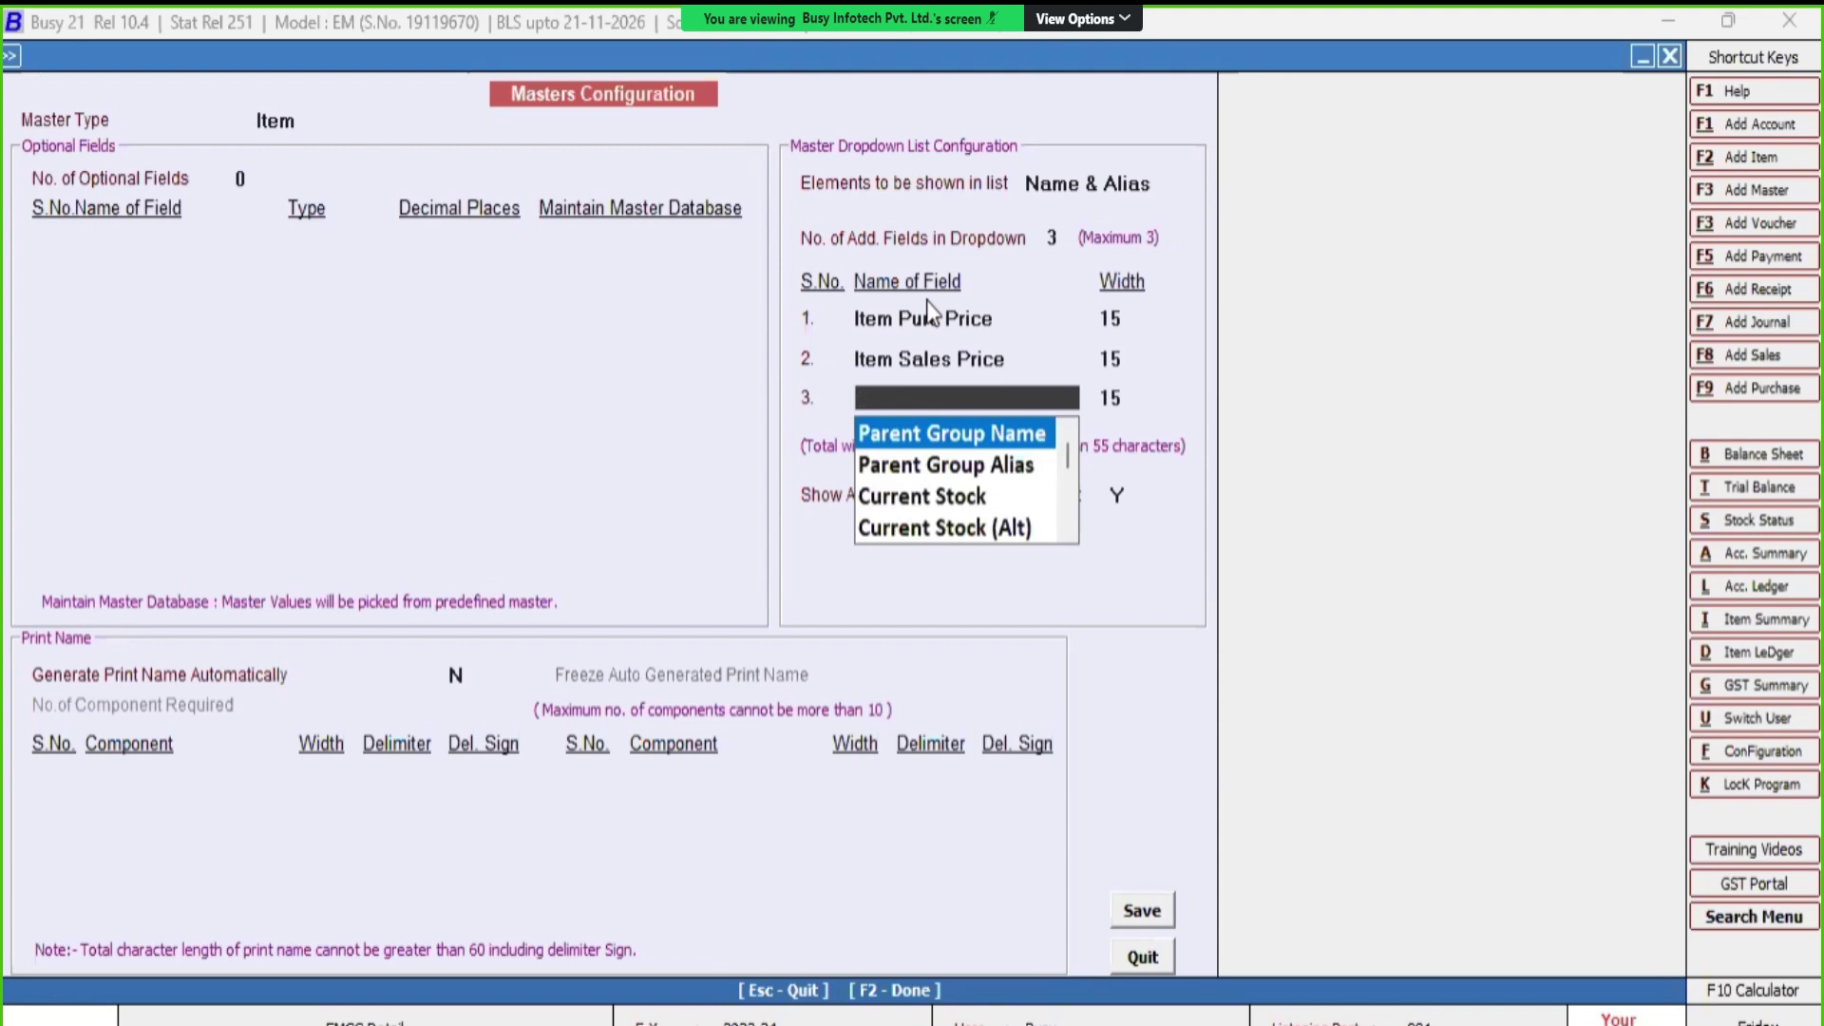
text(p)
key(BackSpace)
key(Down)
key(Down)
key(Down)
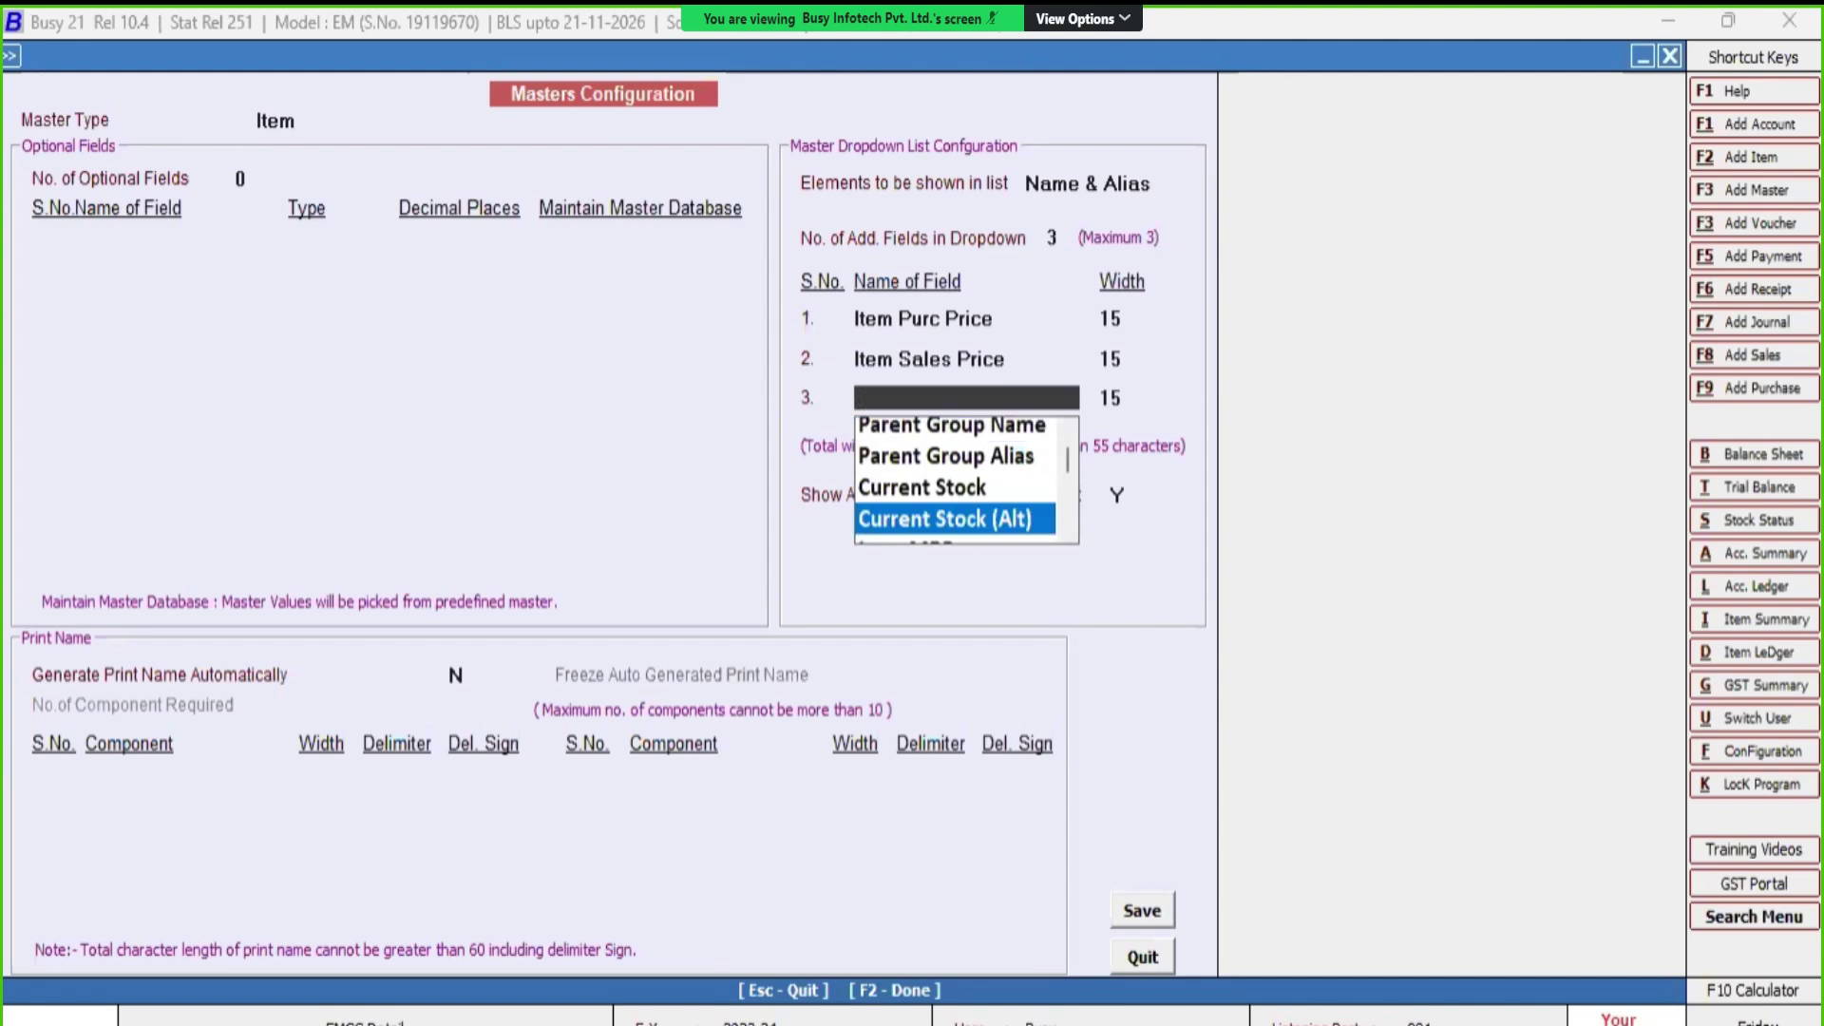
key(Down)
key(Down)
key(Return)
key(F2)
key(Return)
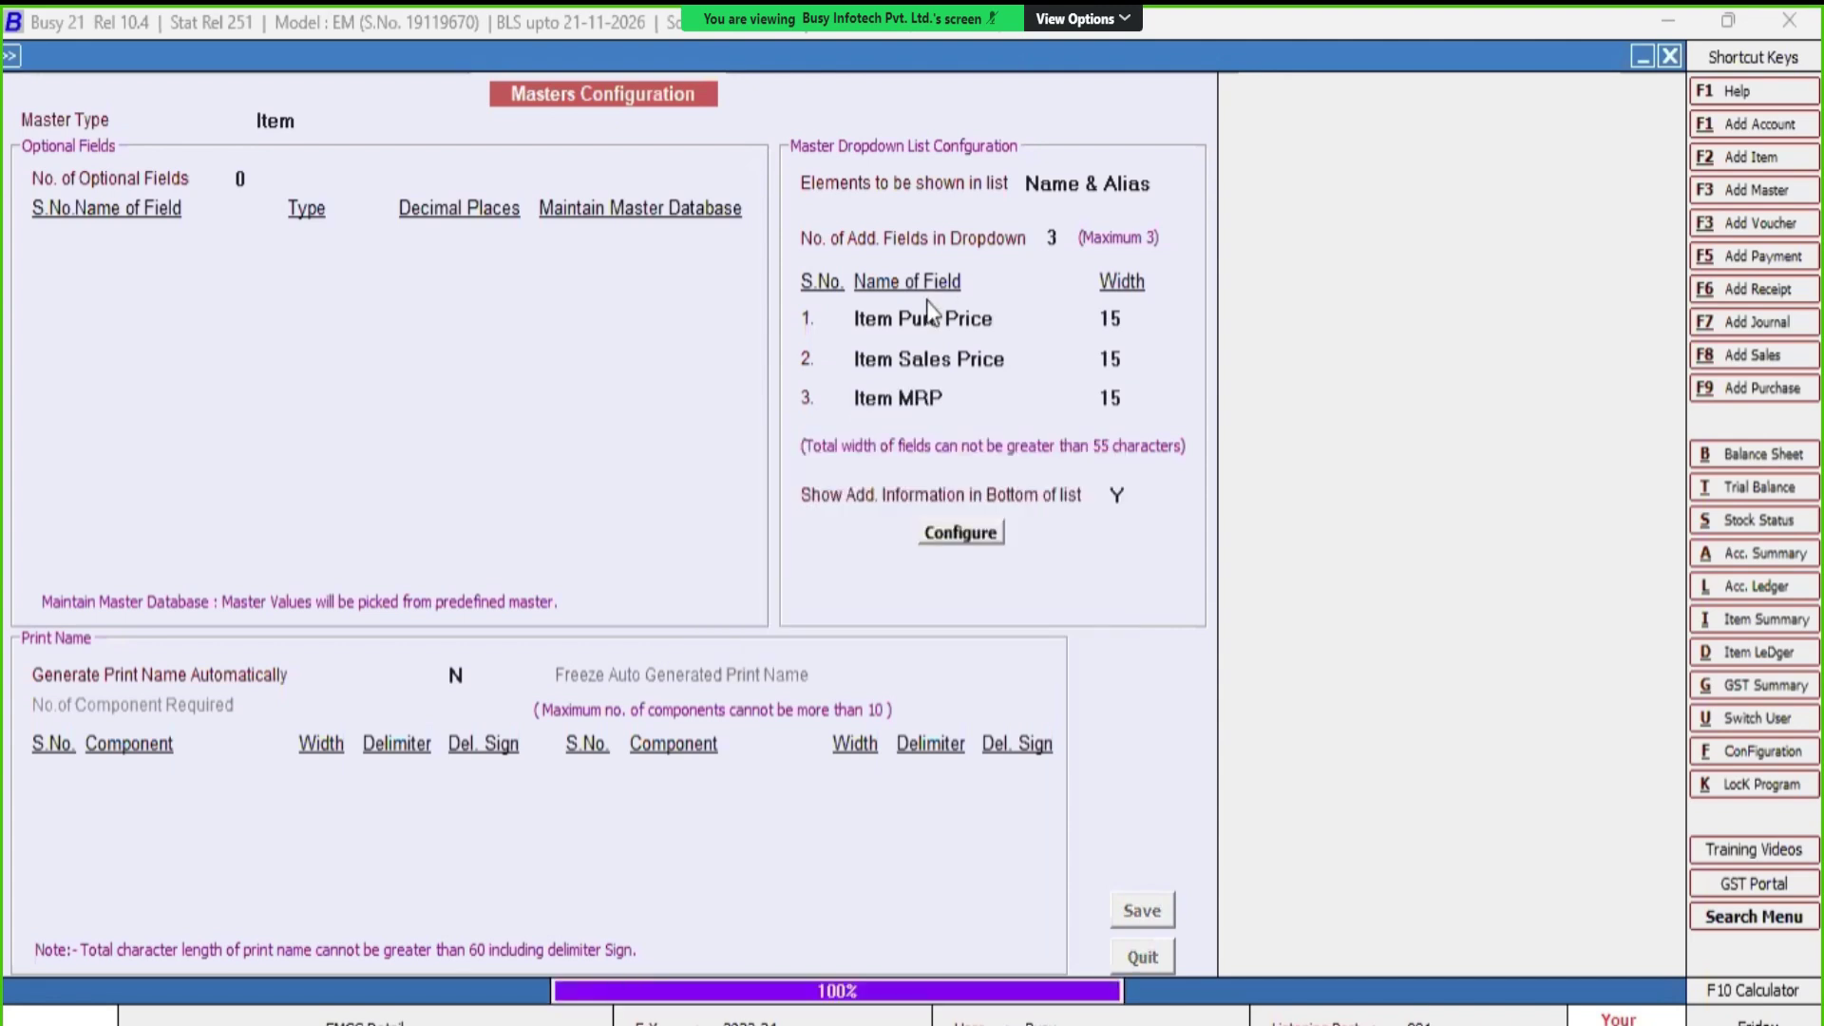
Step: Accept regenerating the master help files and dismiss the Regeneration Completed message
key(Return)
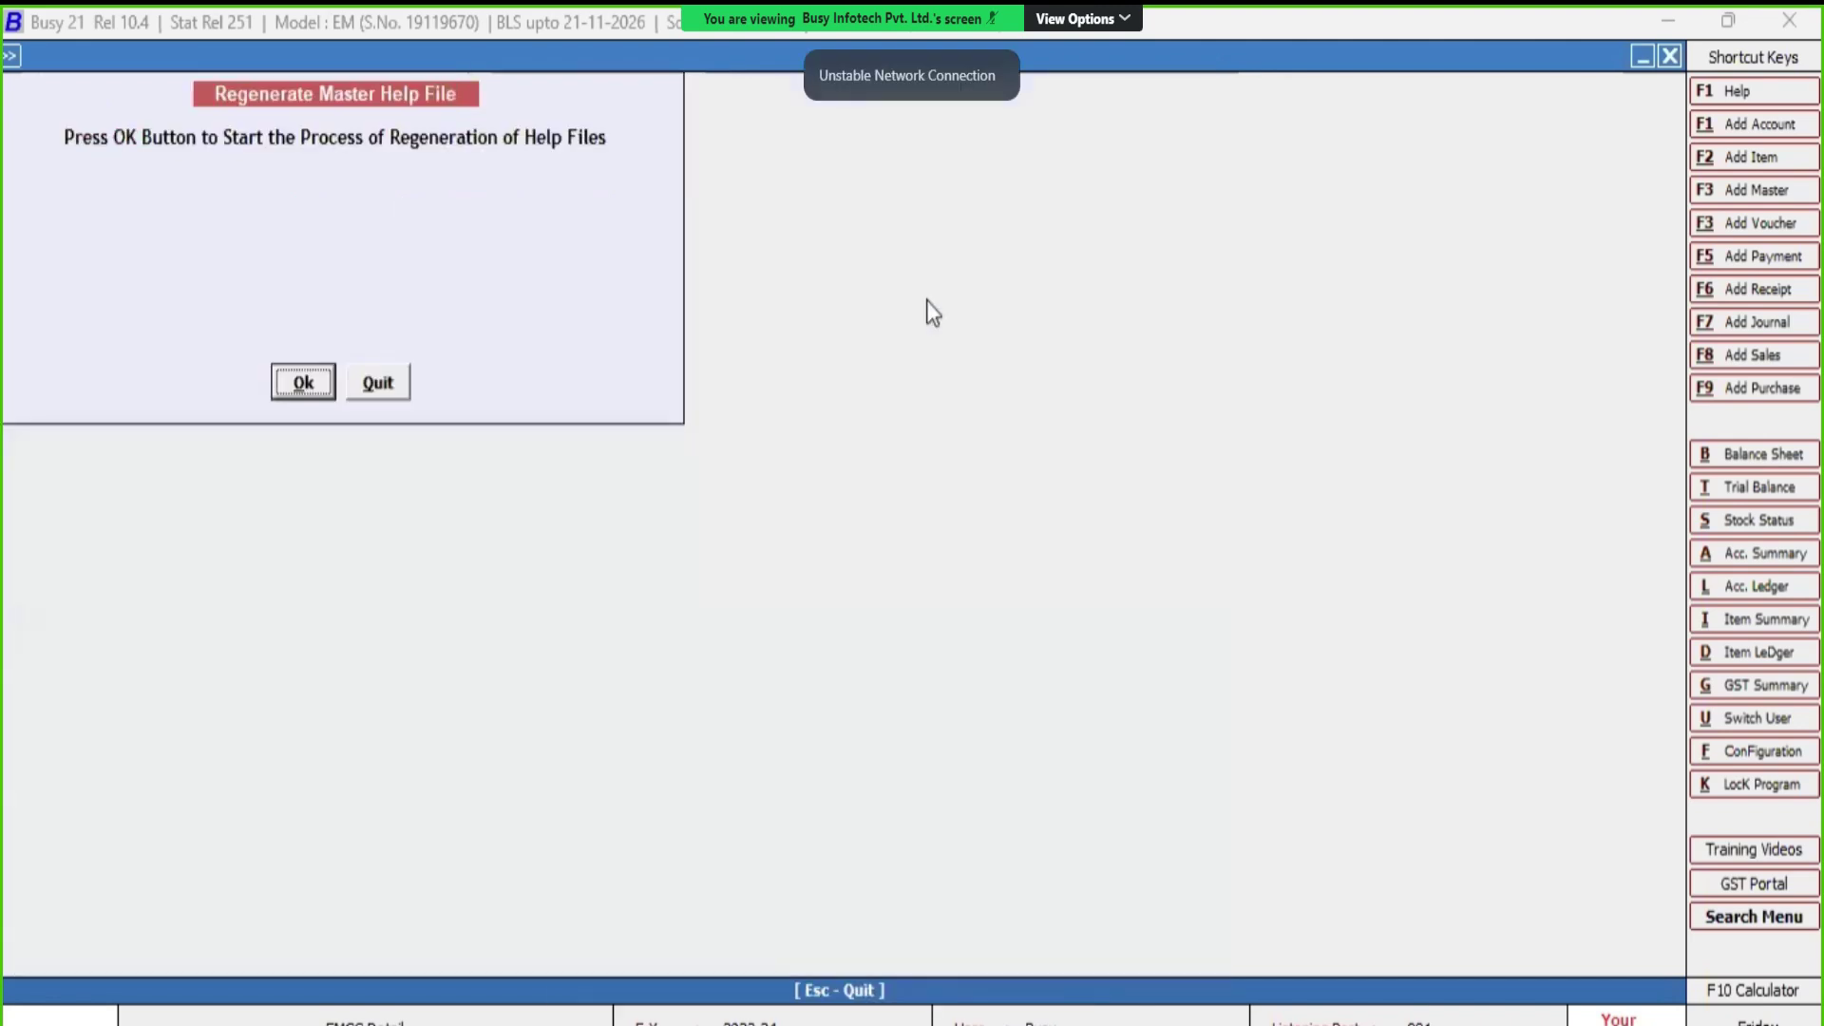
key(Return)
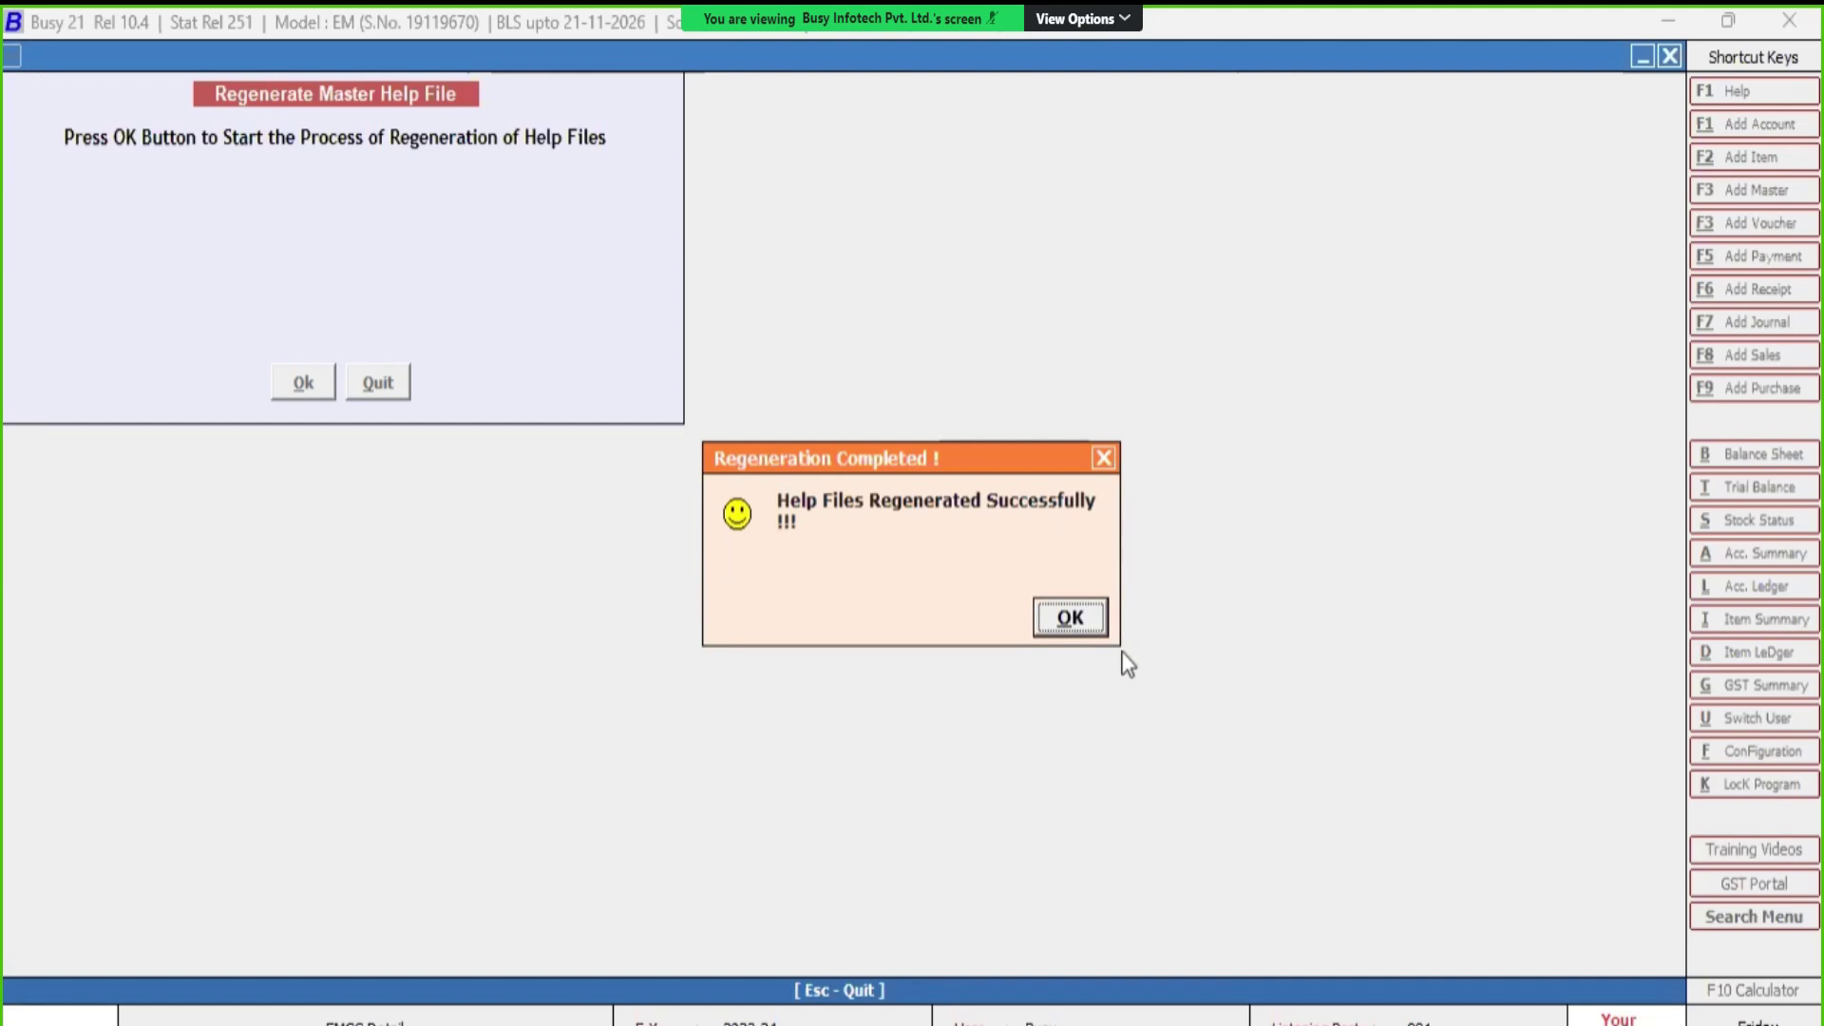
click(1093, 613)
Step: Add a new sales voucher, accept the header, and enter item 00012 (DAL MOONG MOGAR 500 GM) in row one
key(Escape)
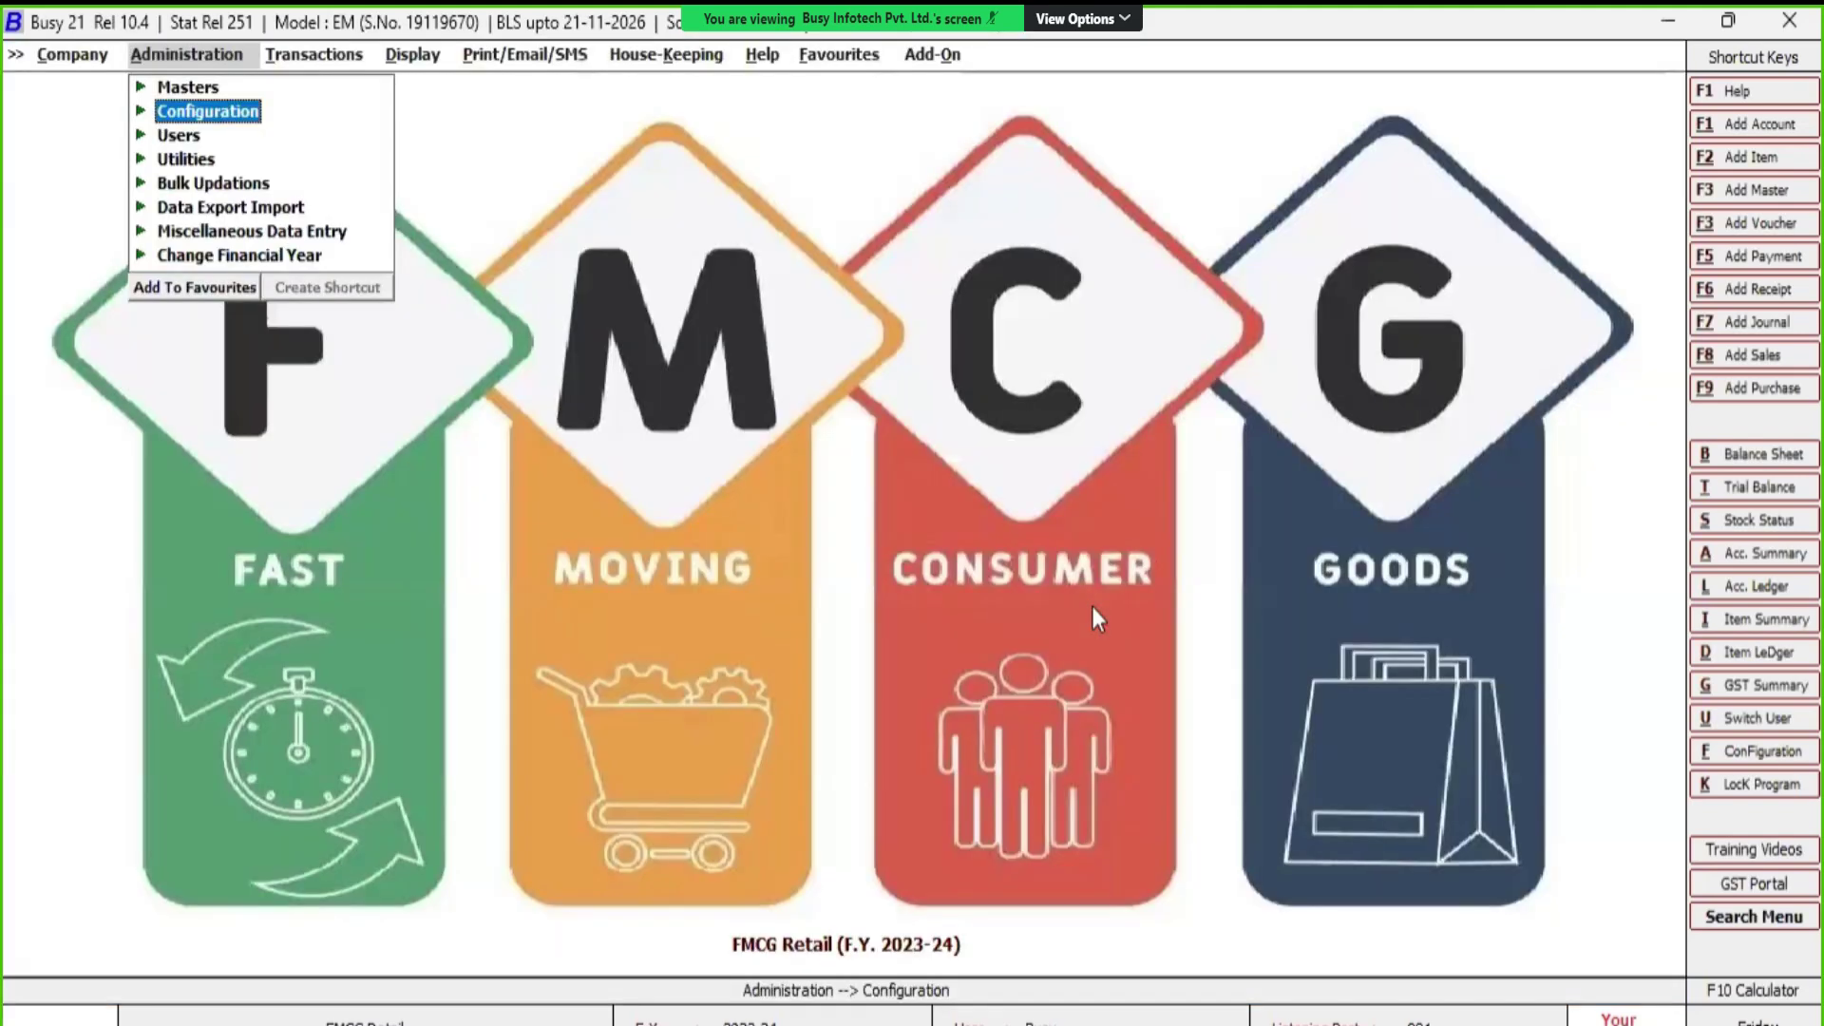
key(Right)
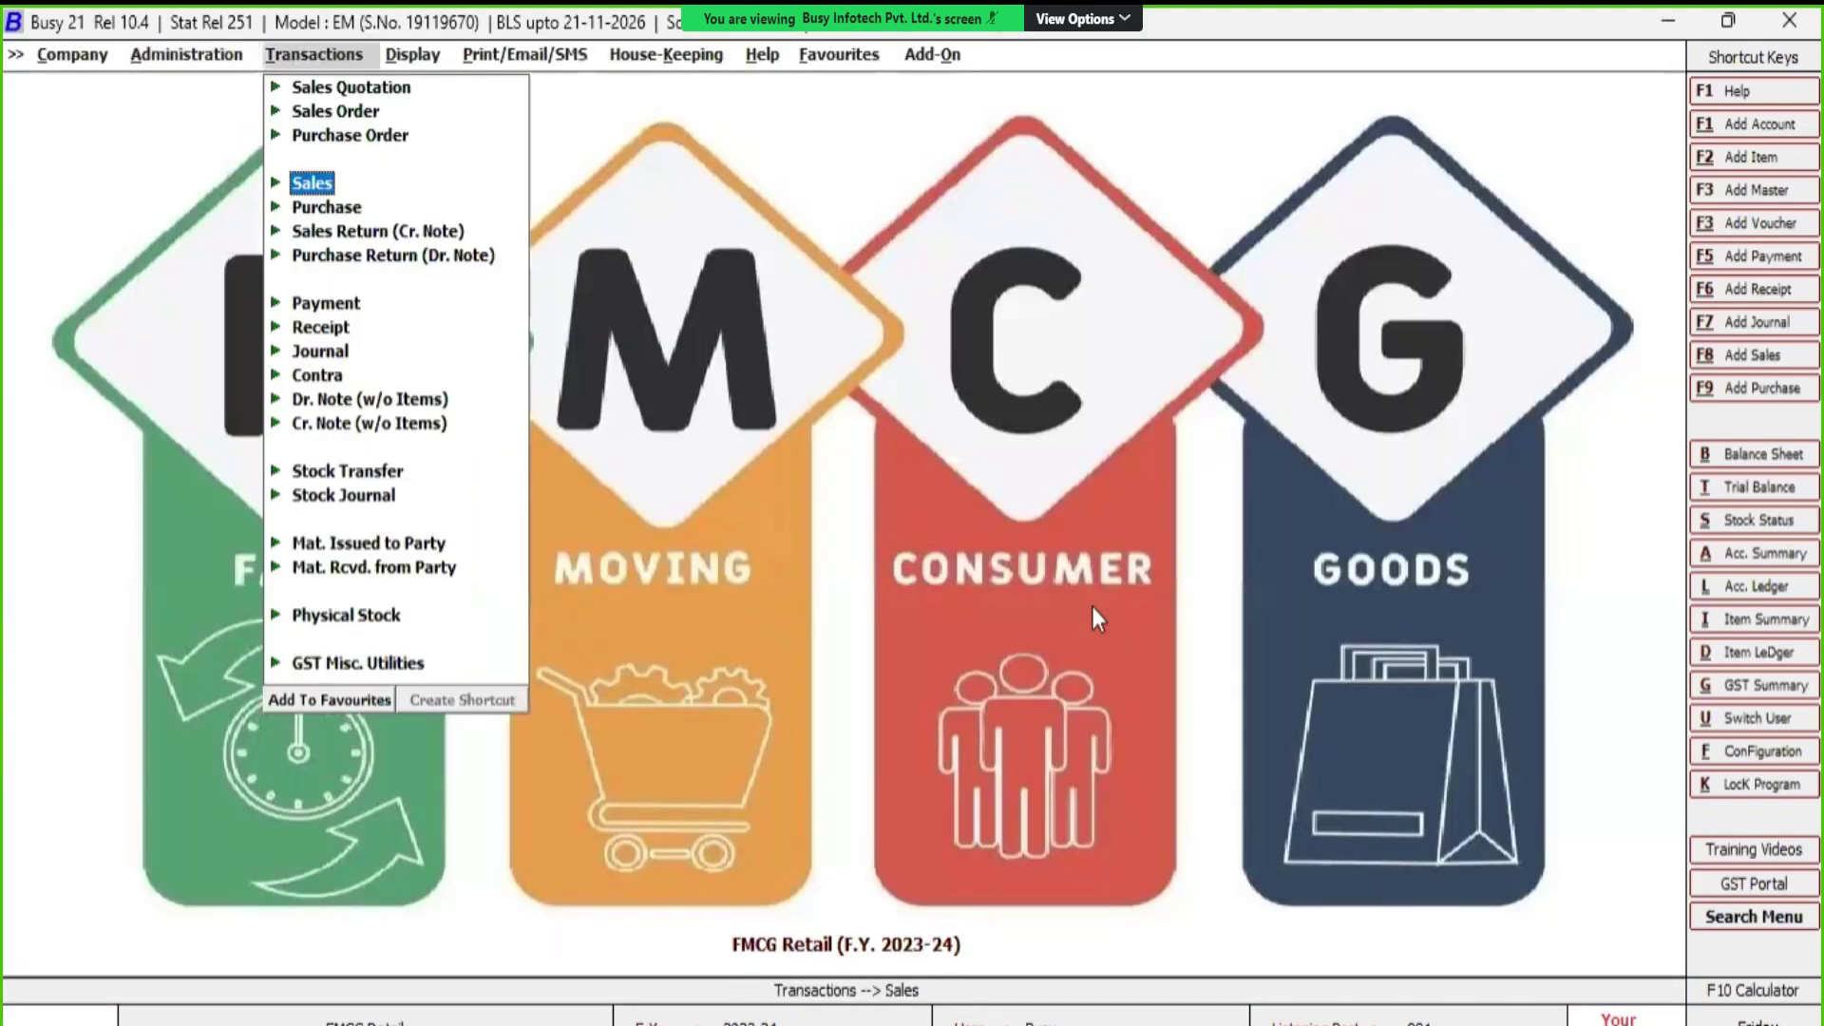
key(Return)
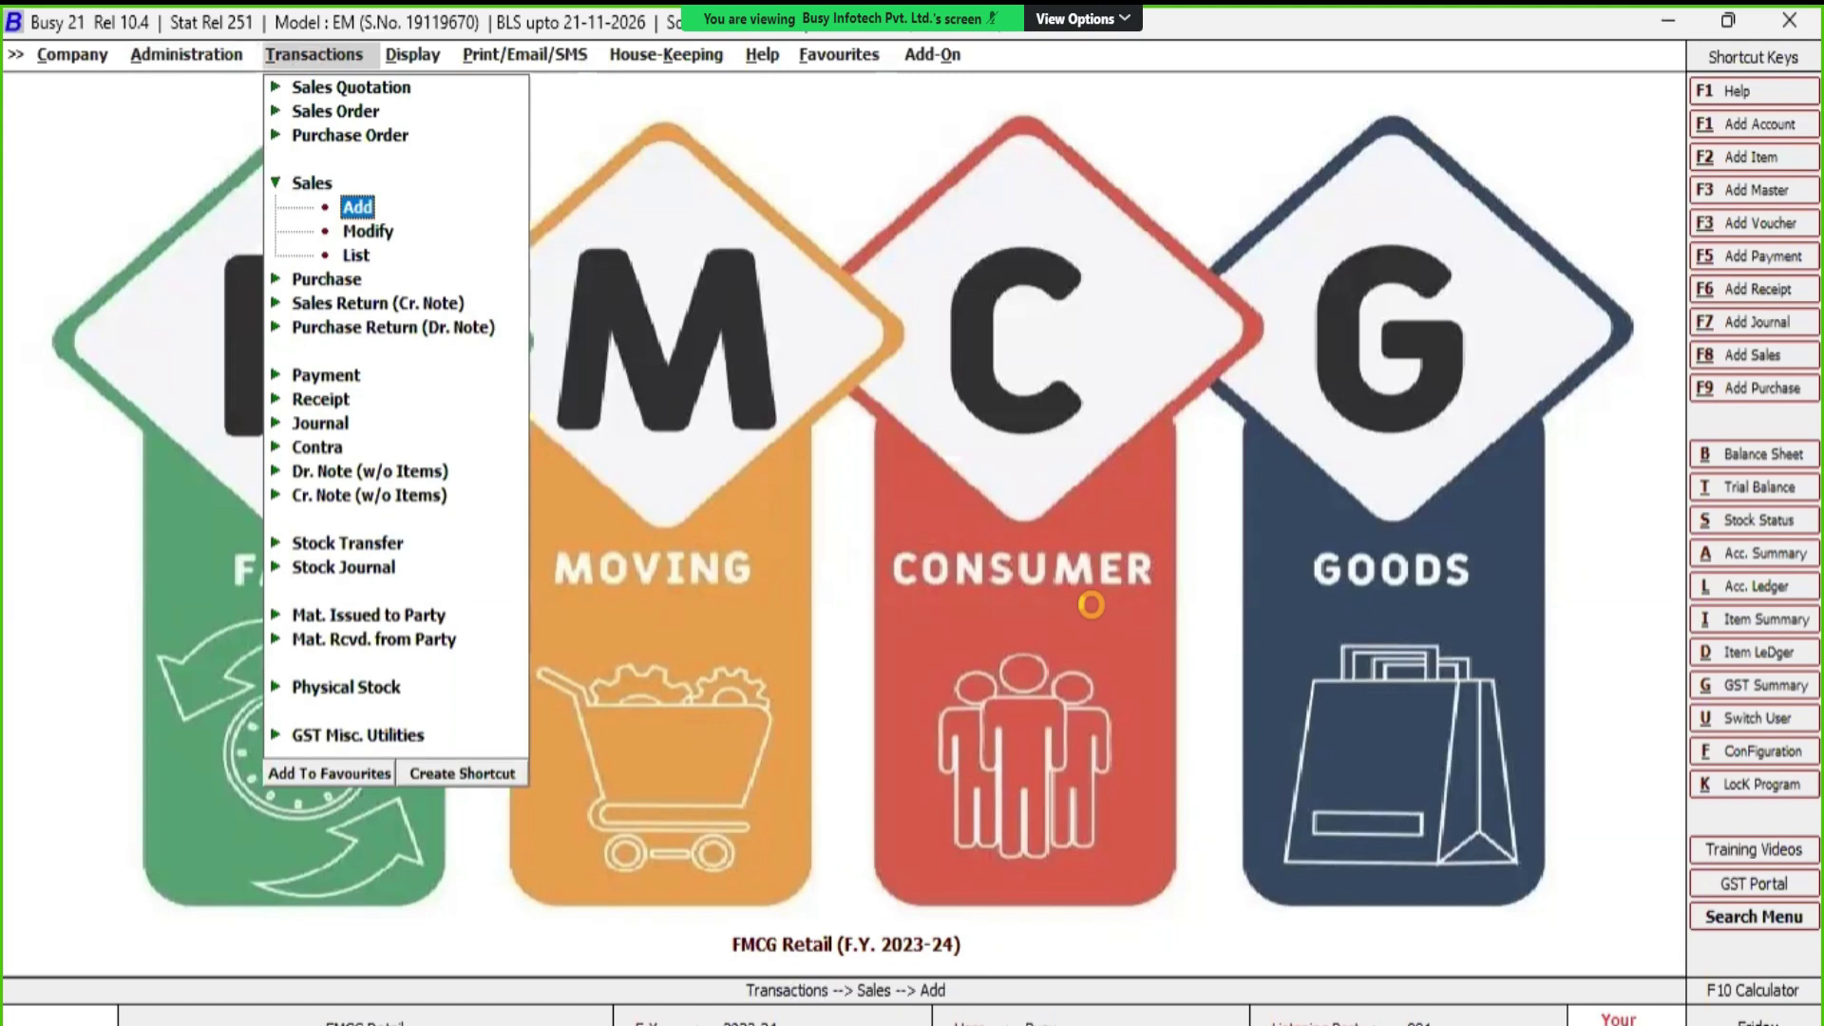
key(Return)
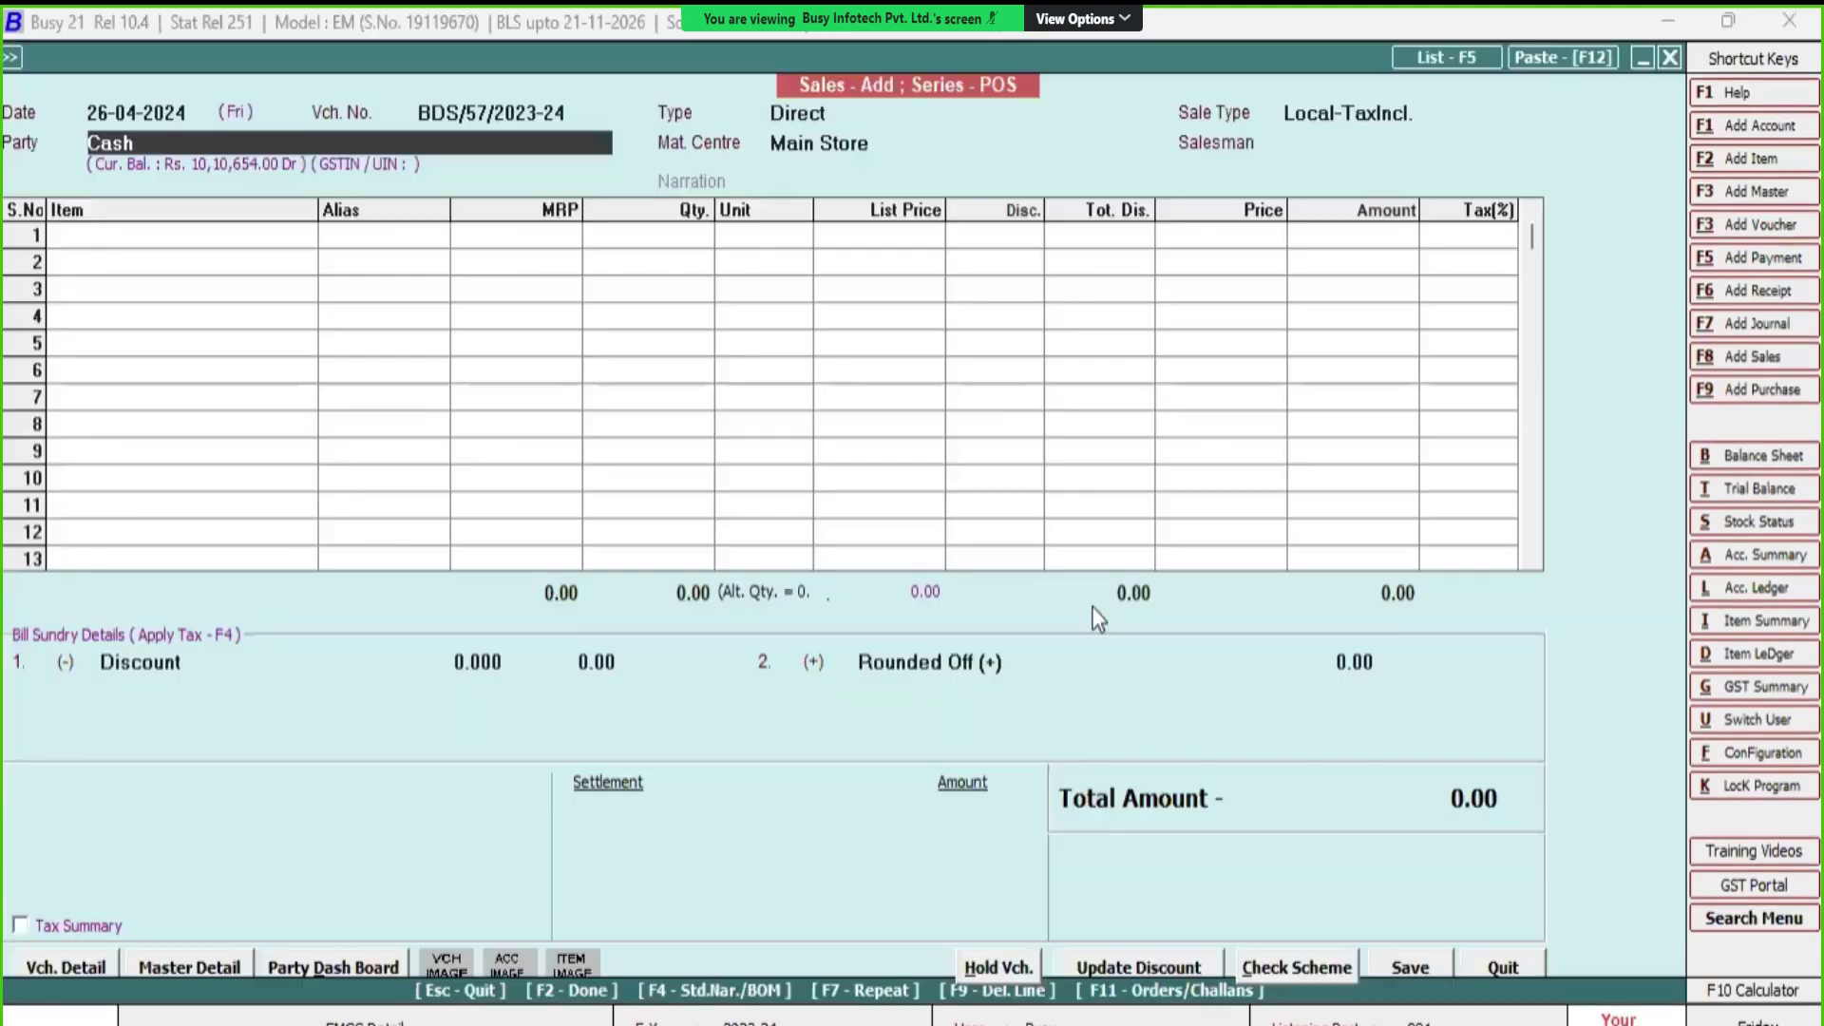
key(Return)
key(Return)
key(Return)
key(Return)
key(y)
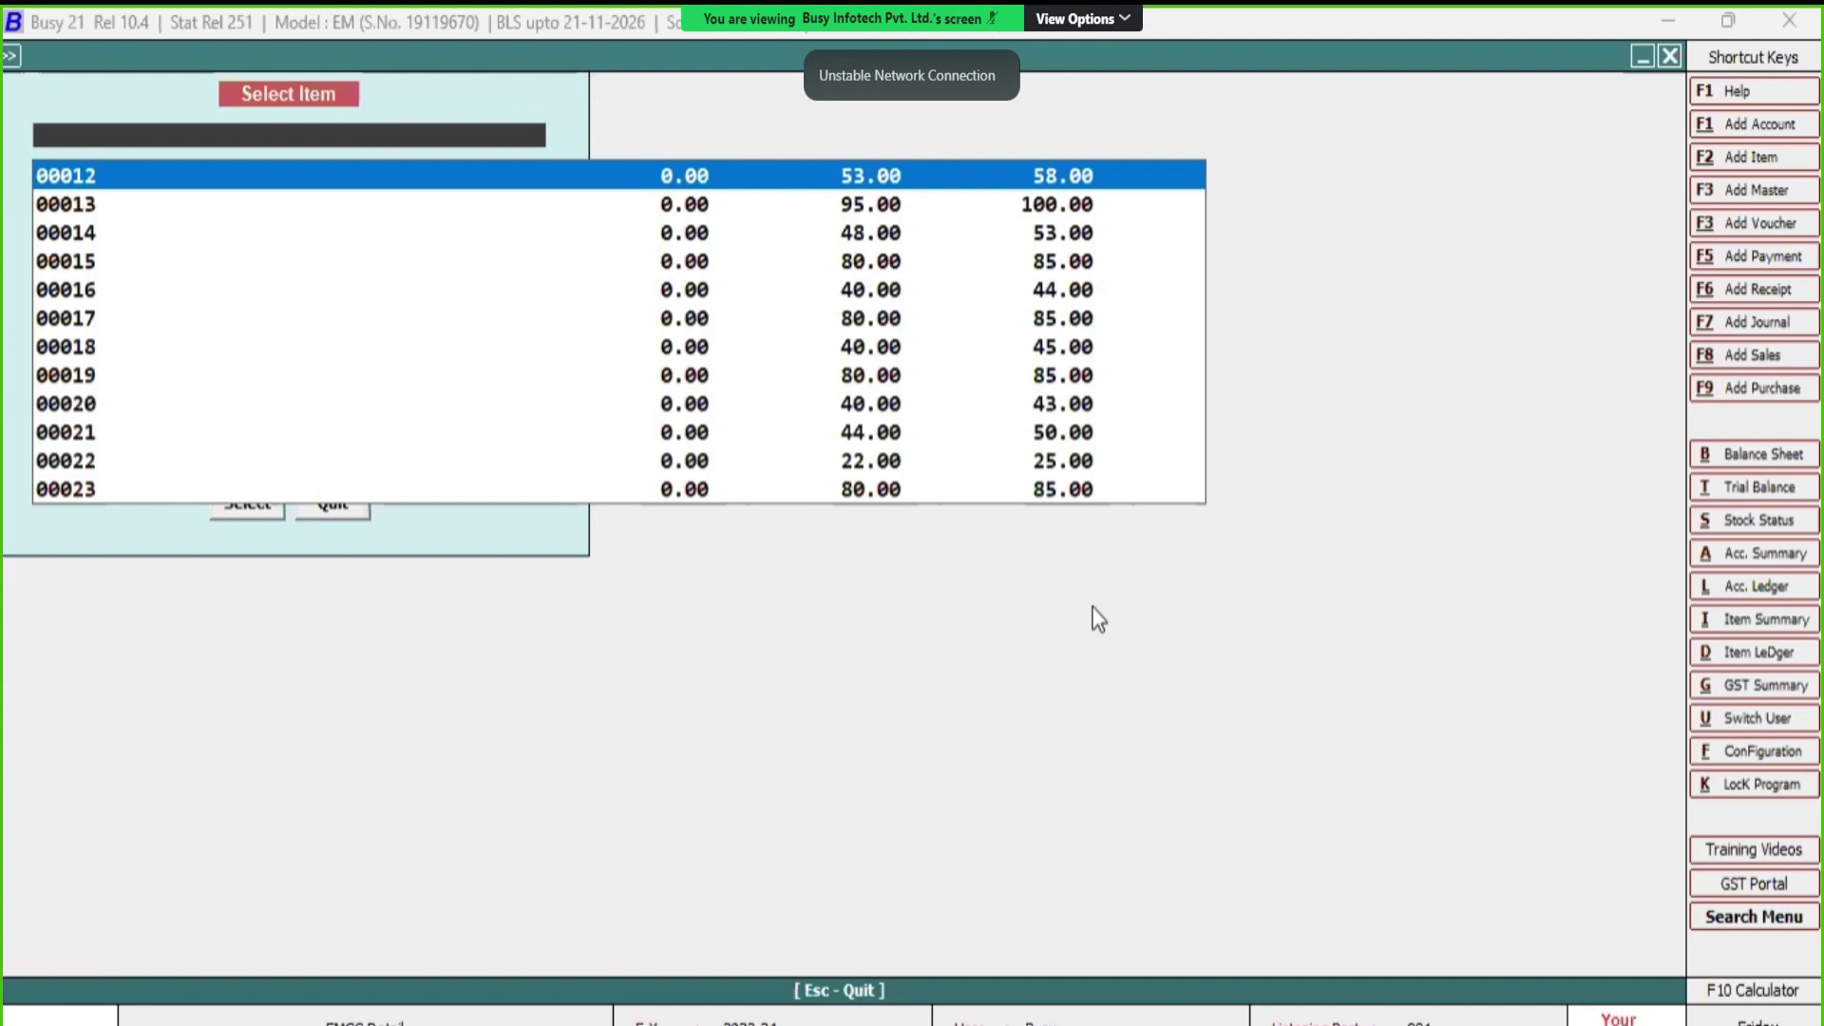
key(Return)
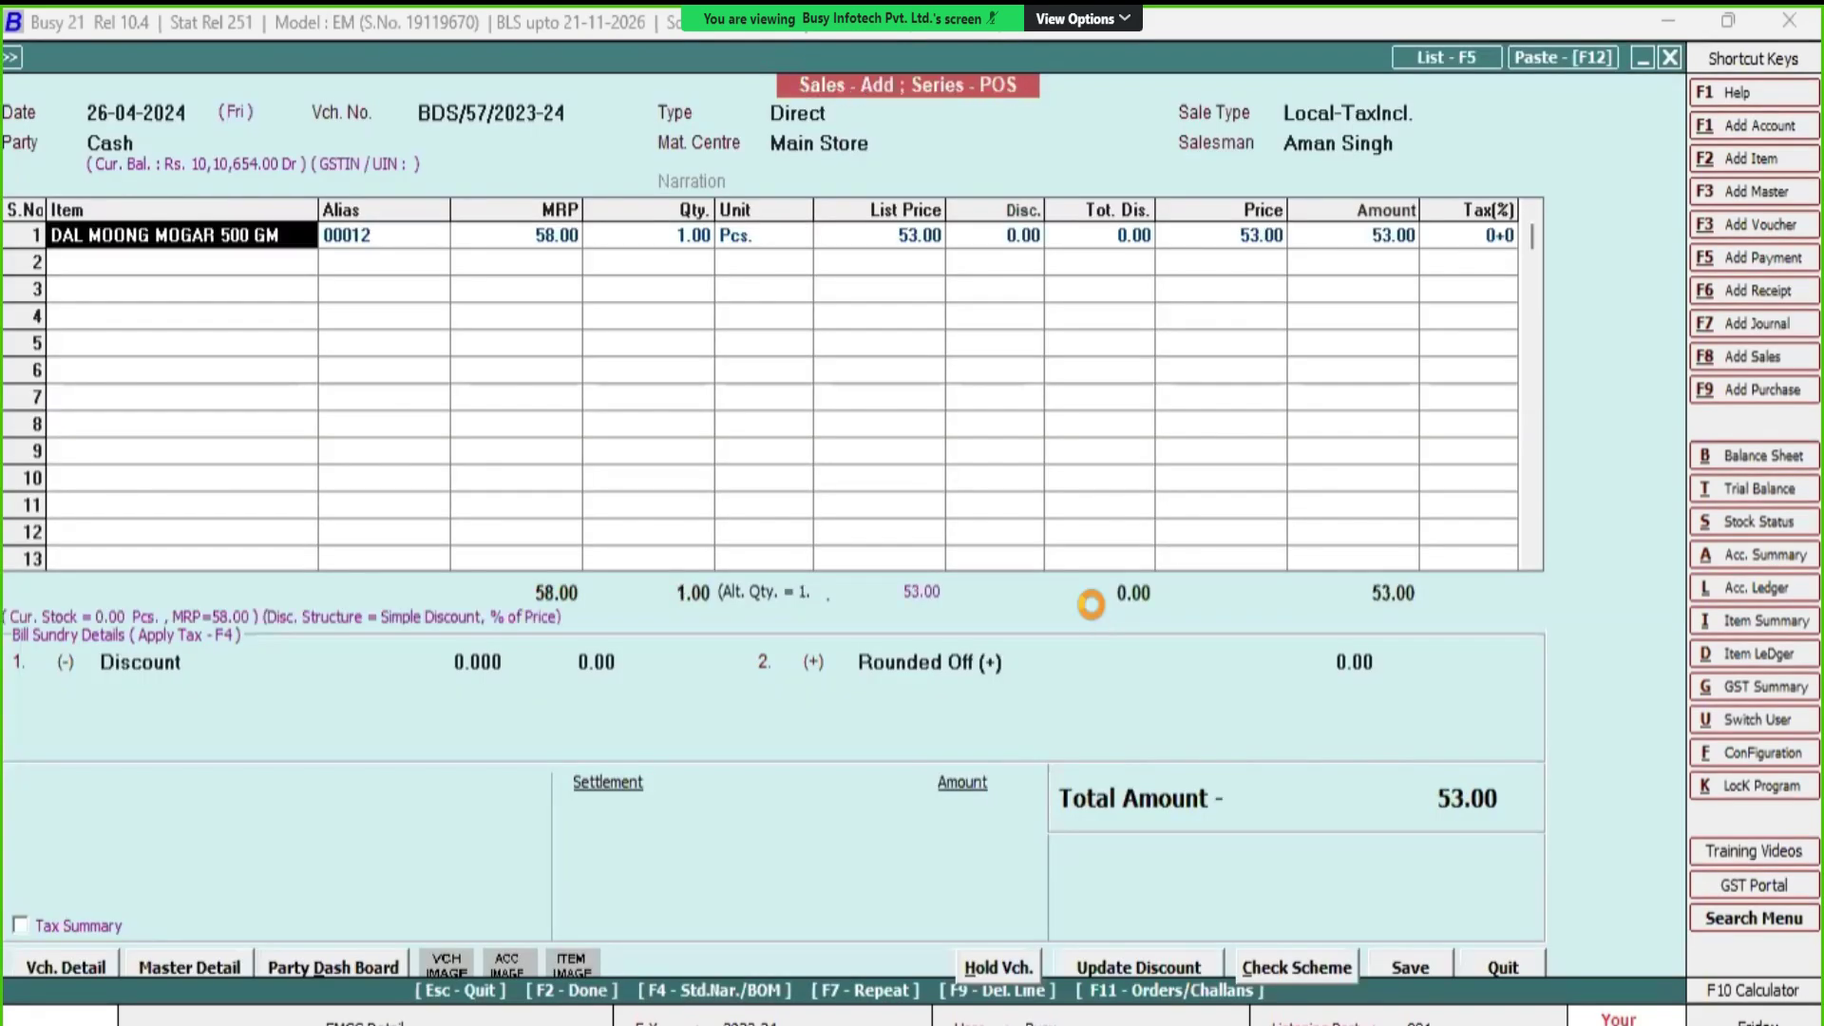
Step: Change DAL MOONG MOGAR 500 GM's purchase price to 40.00 and save the item master
key(ctrl+Return)
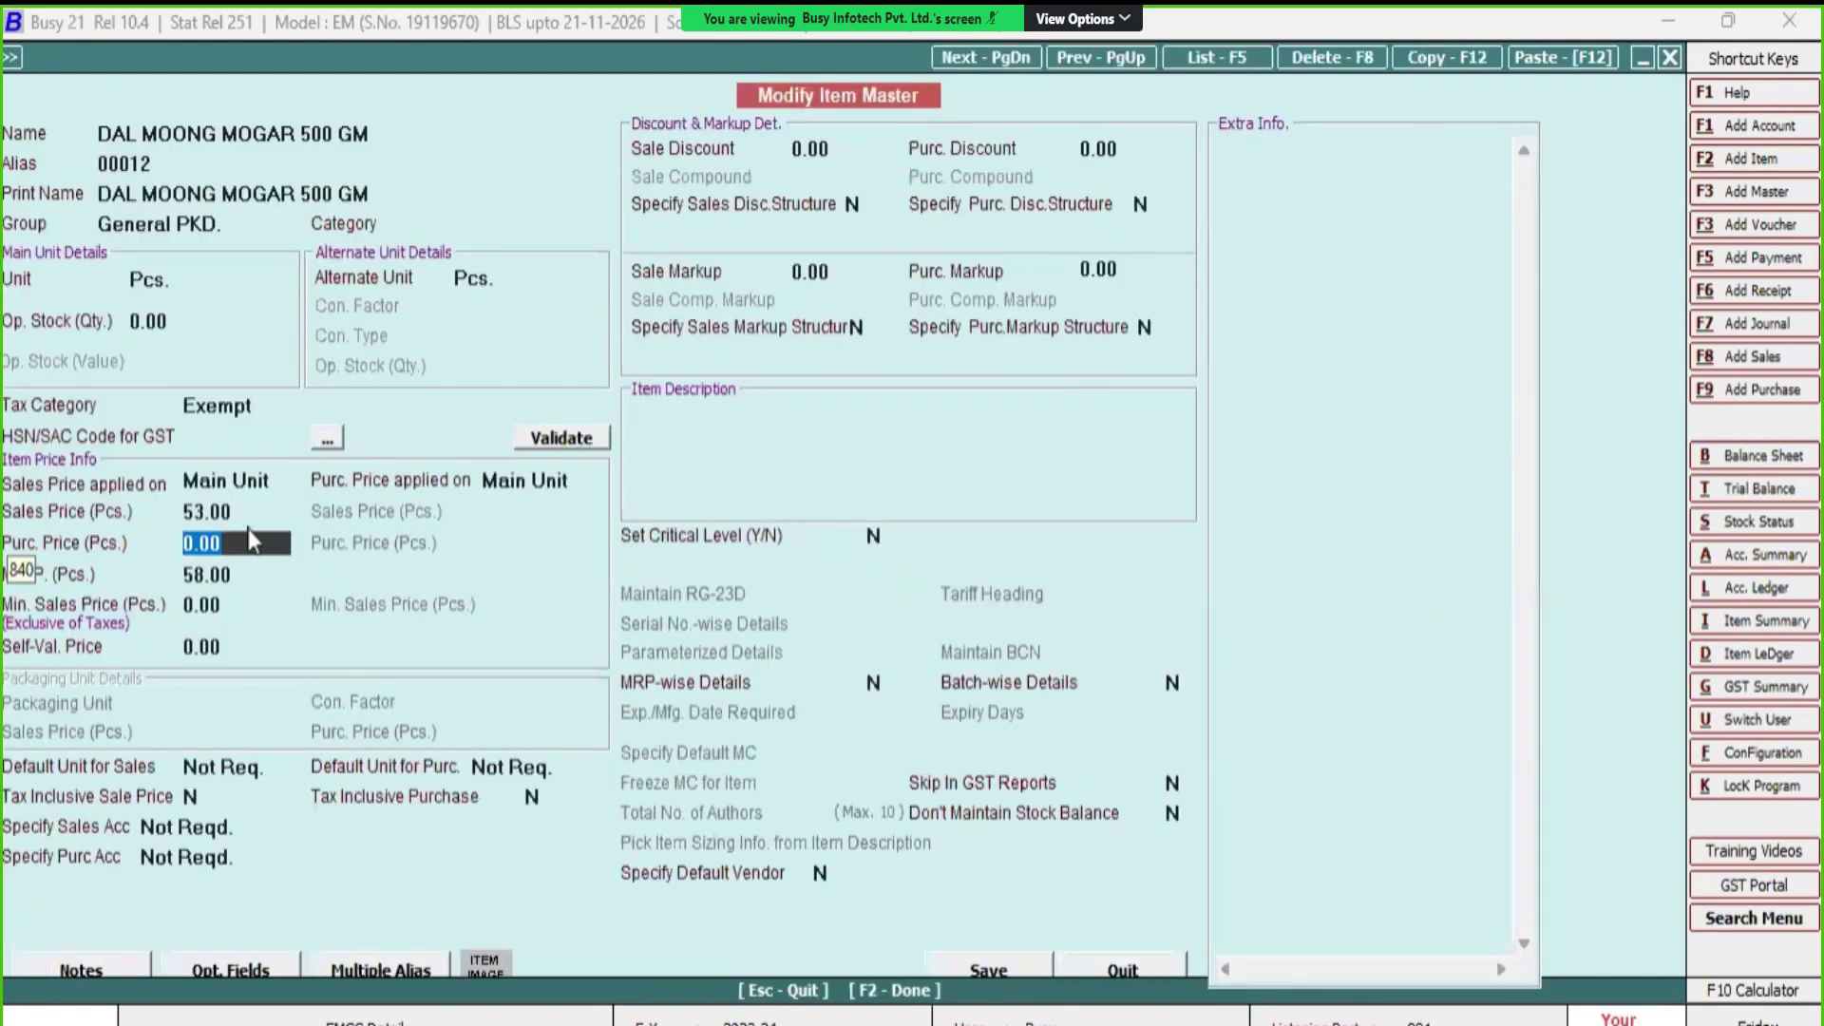
text(40)
key(F2)
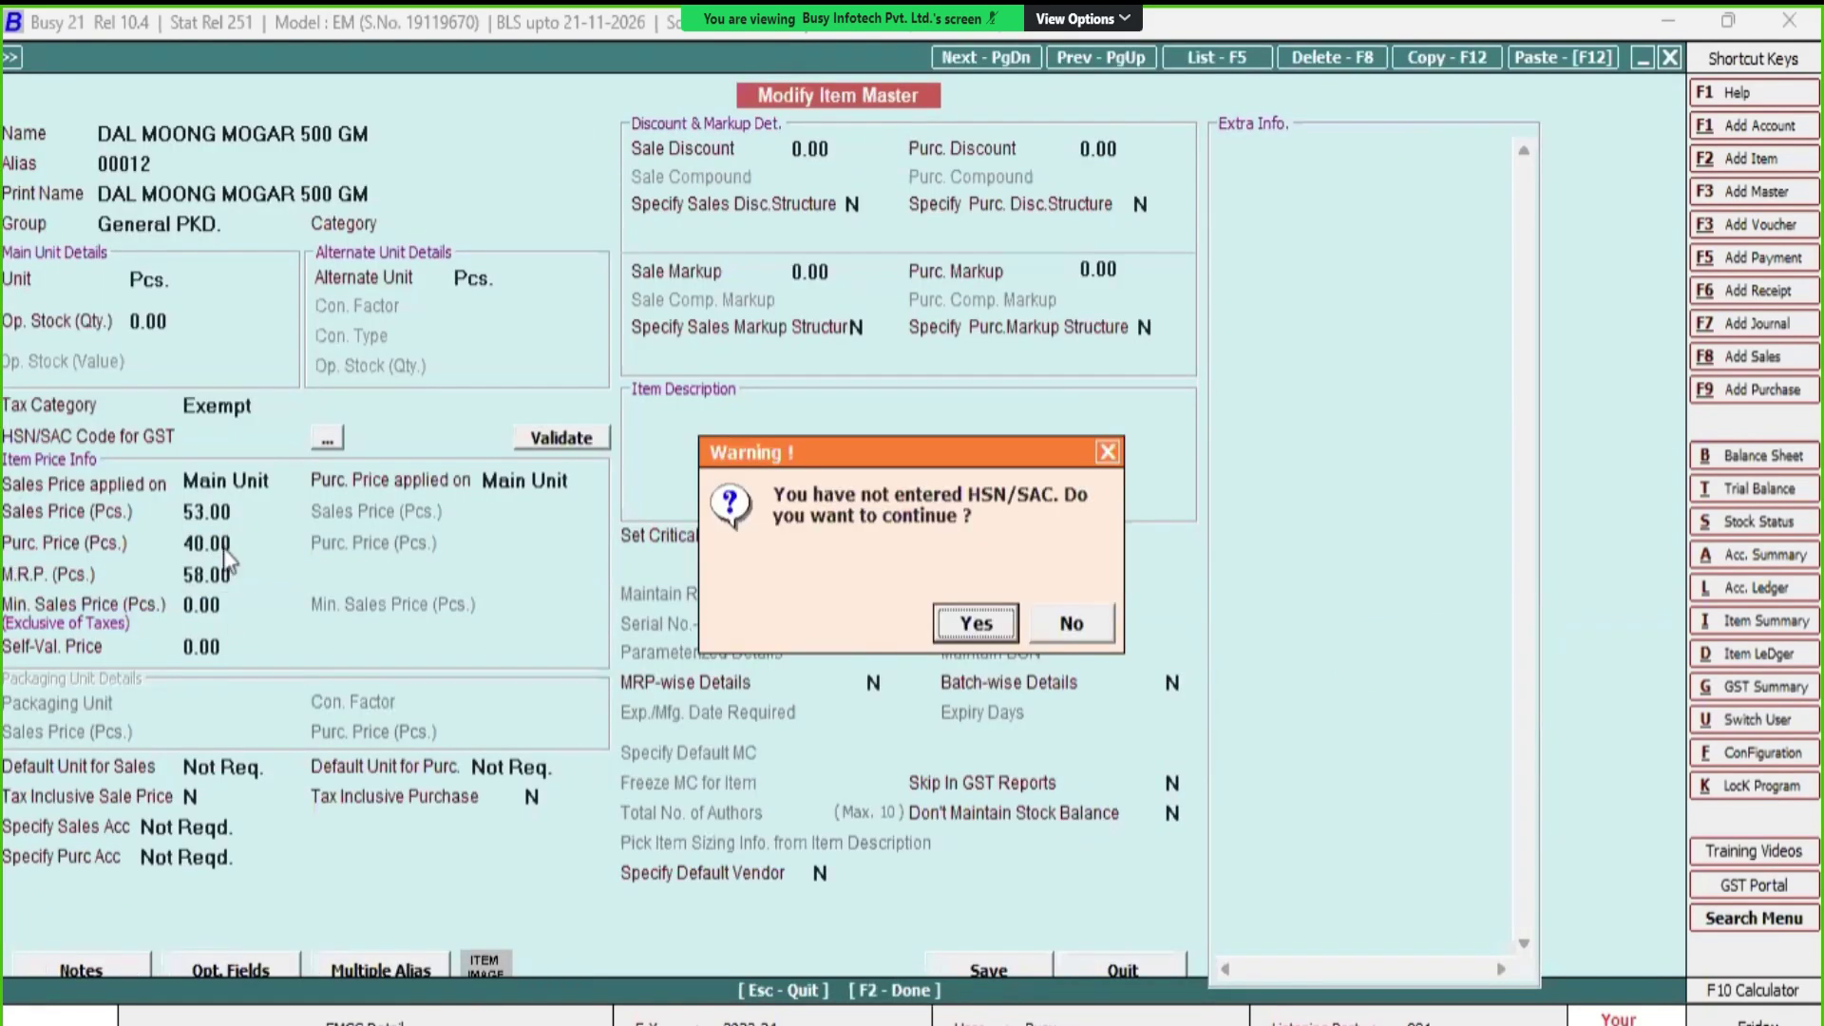
key(Return)
key(F2)
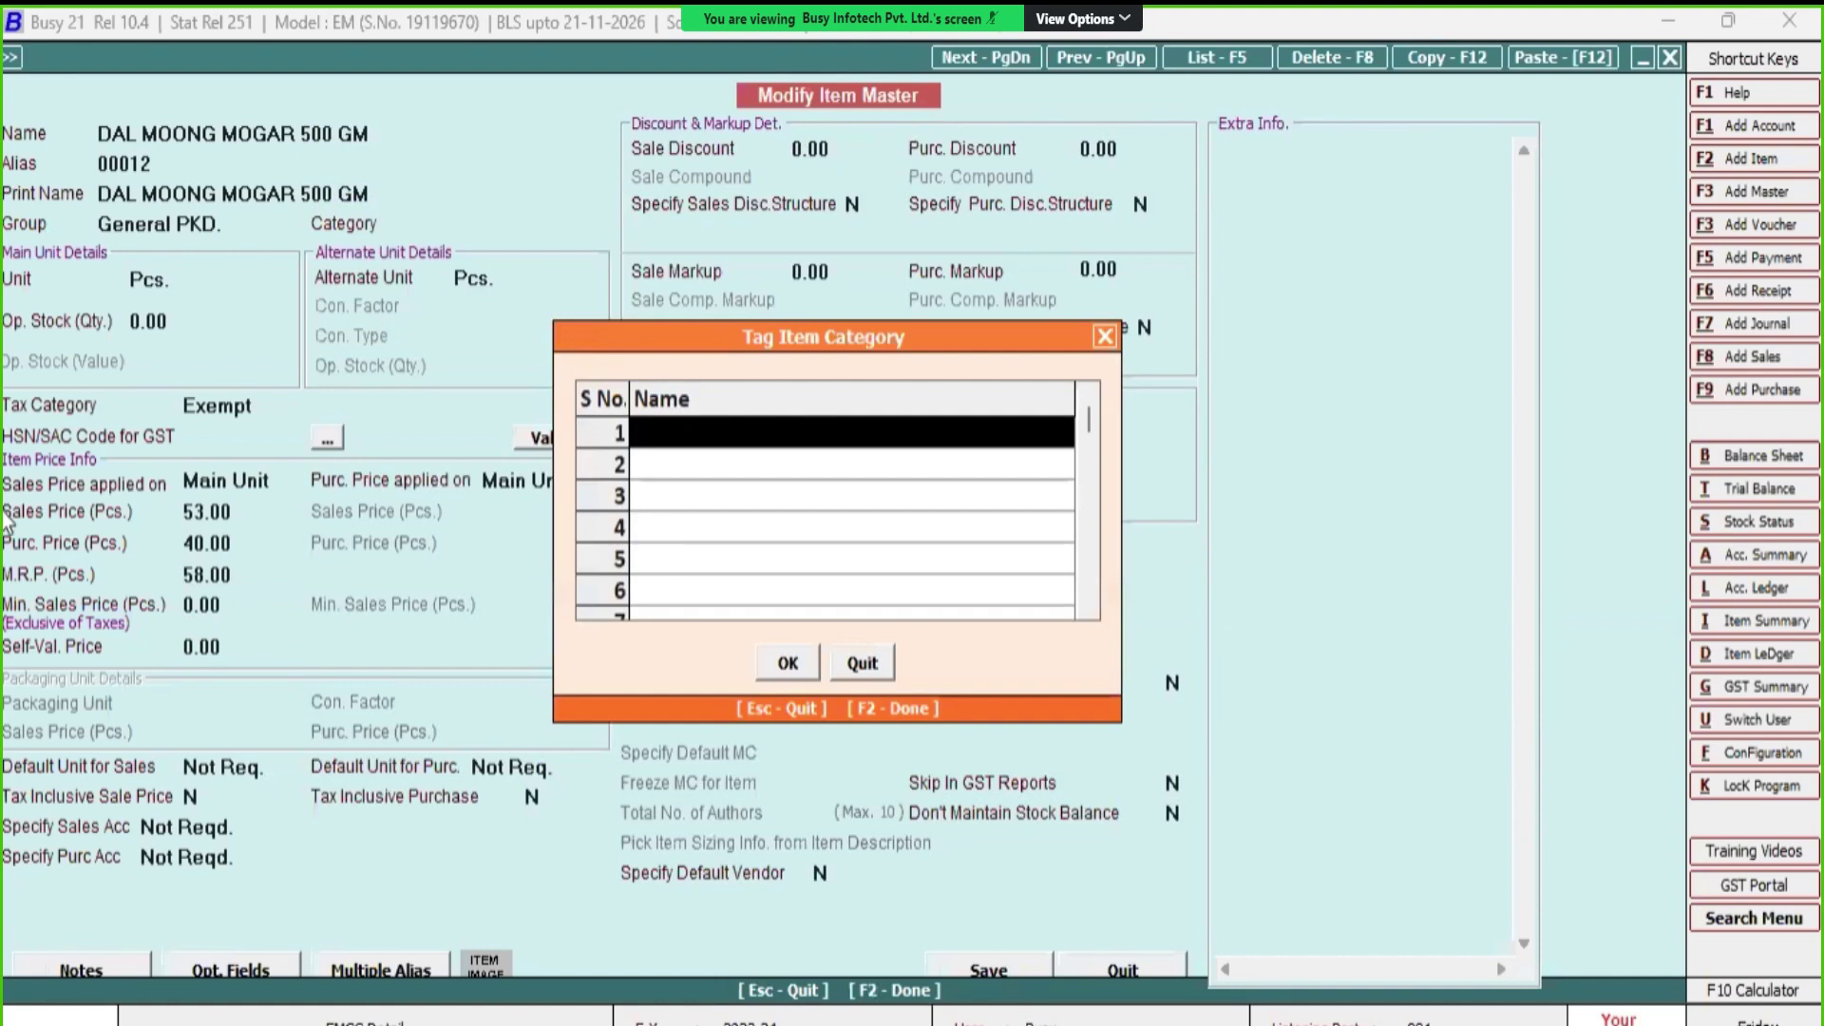
key(F2)
key(F2)
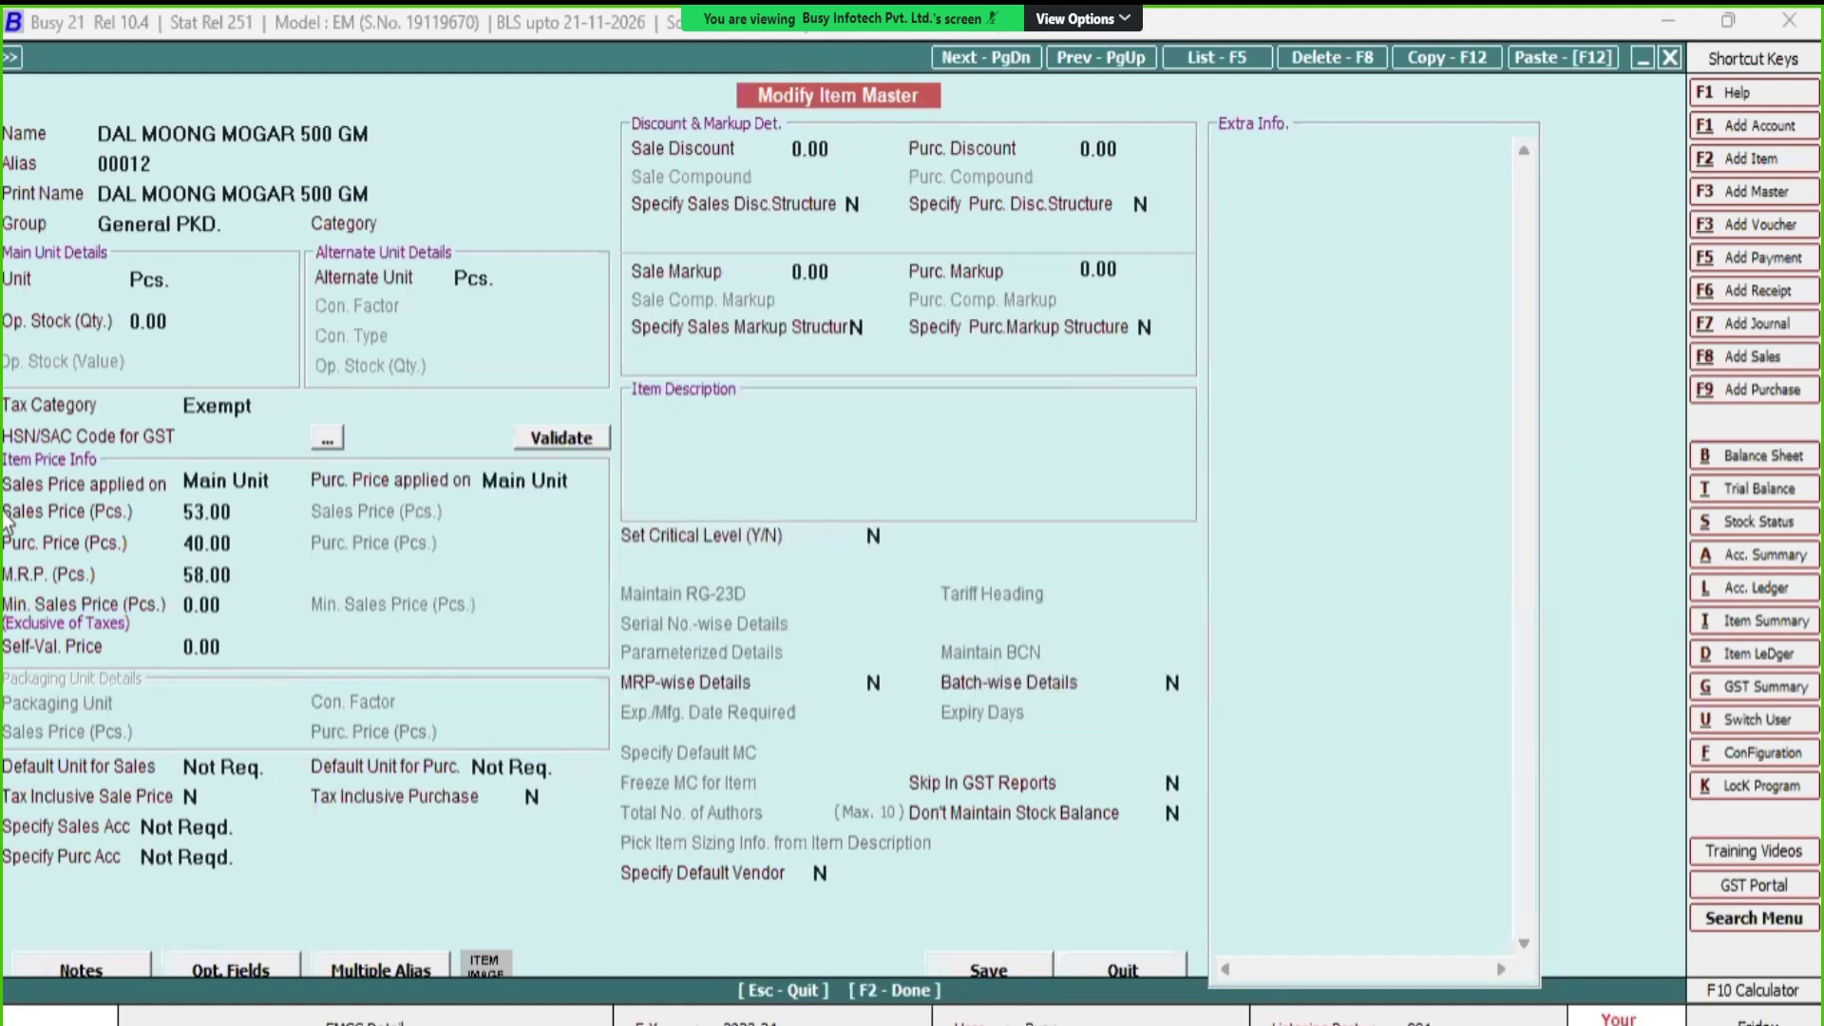
Step: Search the voucher's item list for 'dal' items
text(dal)
key(Return)
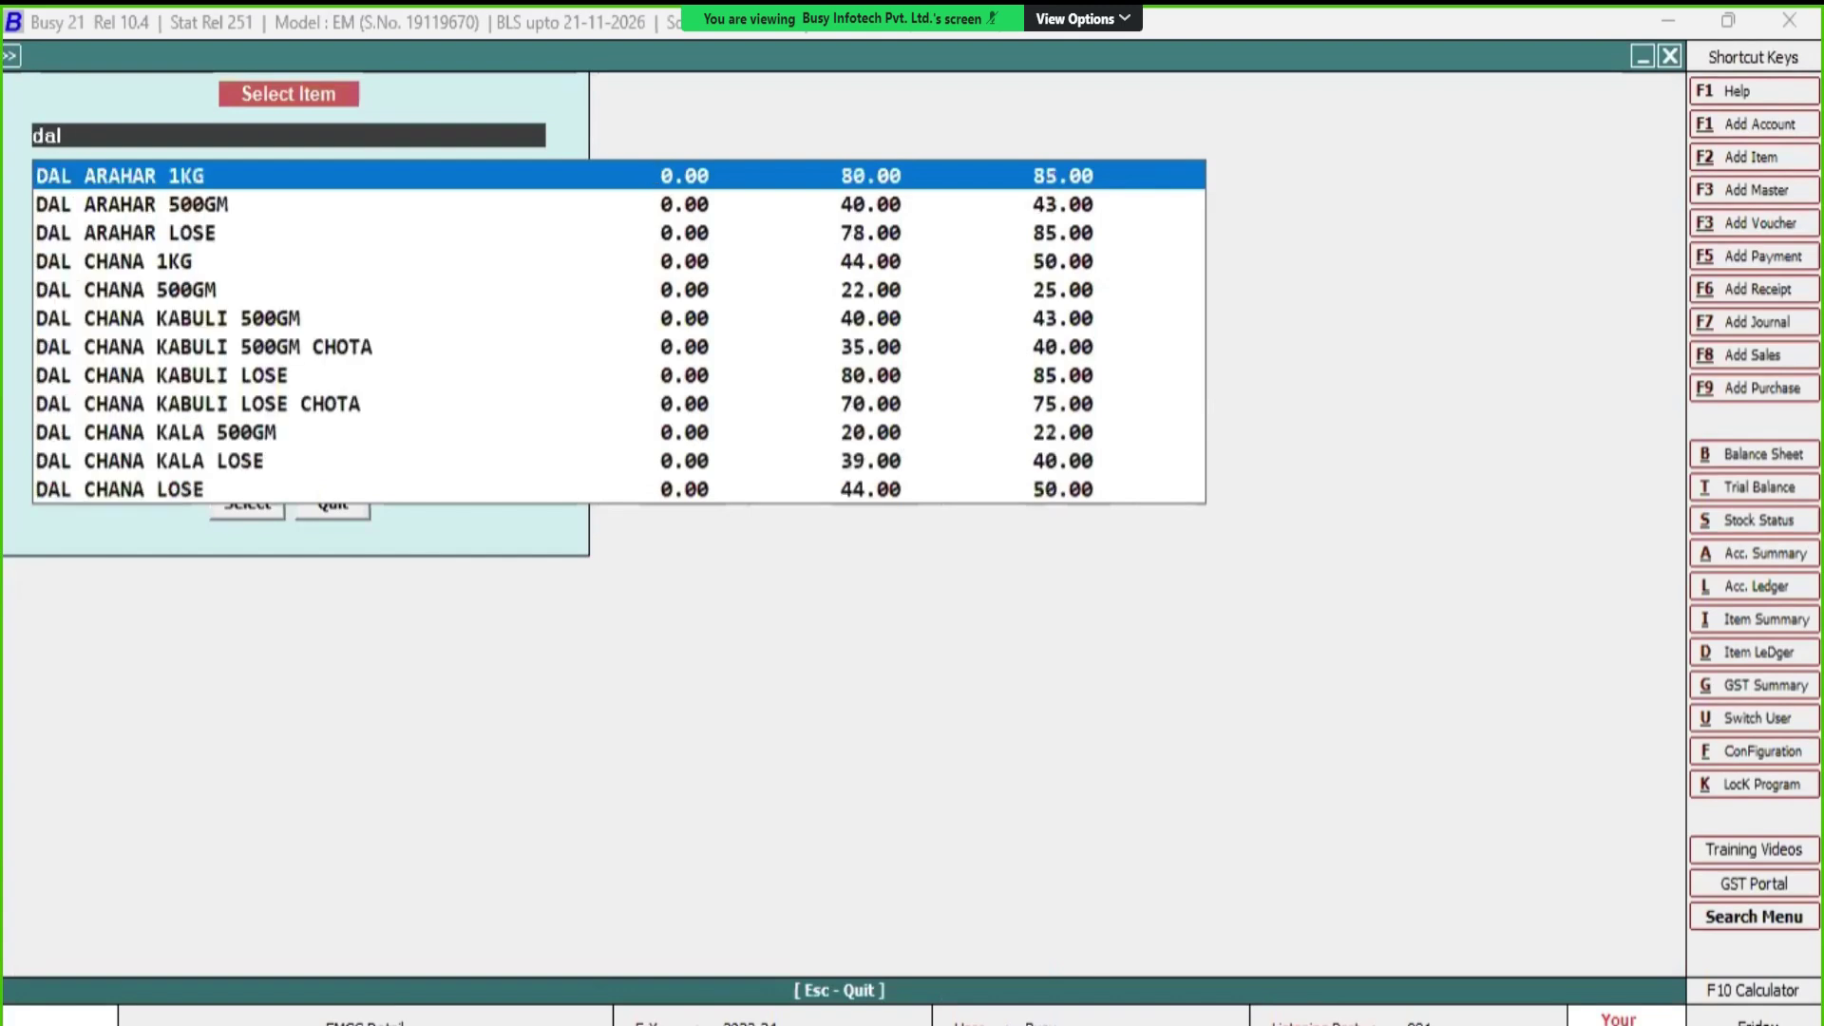
Step: Pick DAL ARAHAR 1KG for the first row with quantity 1.00
key(Return)
key(Return)
key(Up)
Step: Select the item with alias 00019, then quit the voucher without saving
key(Return)
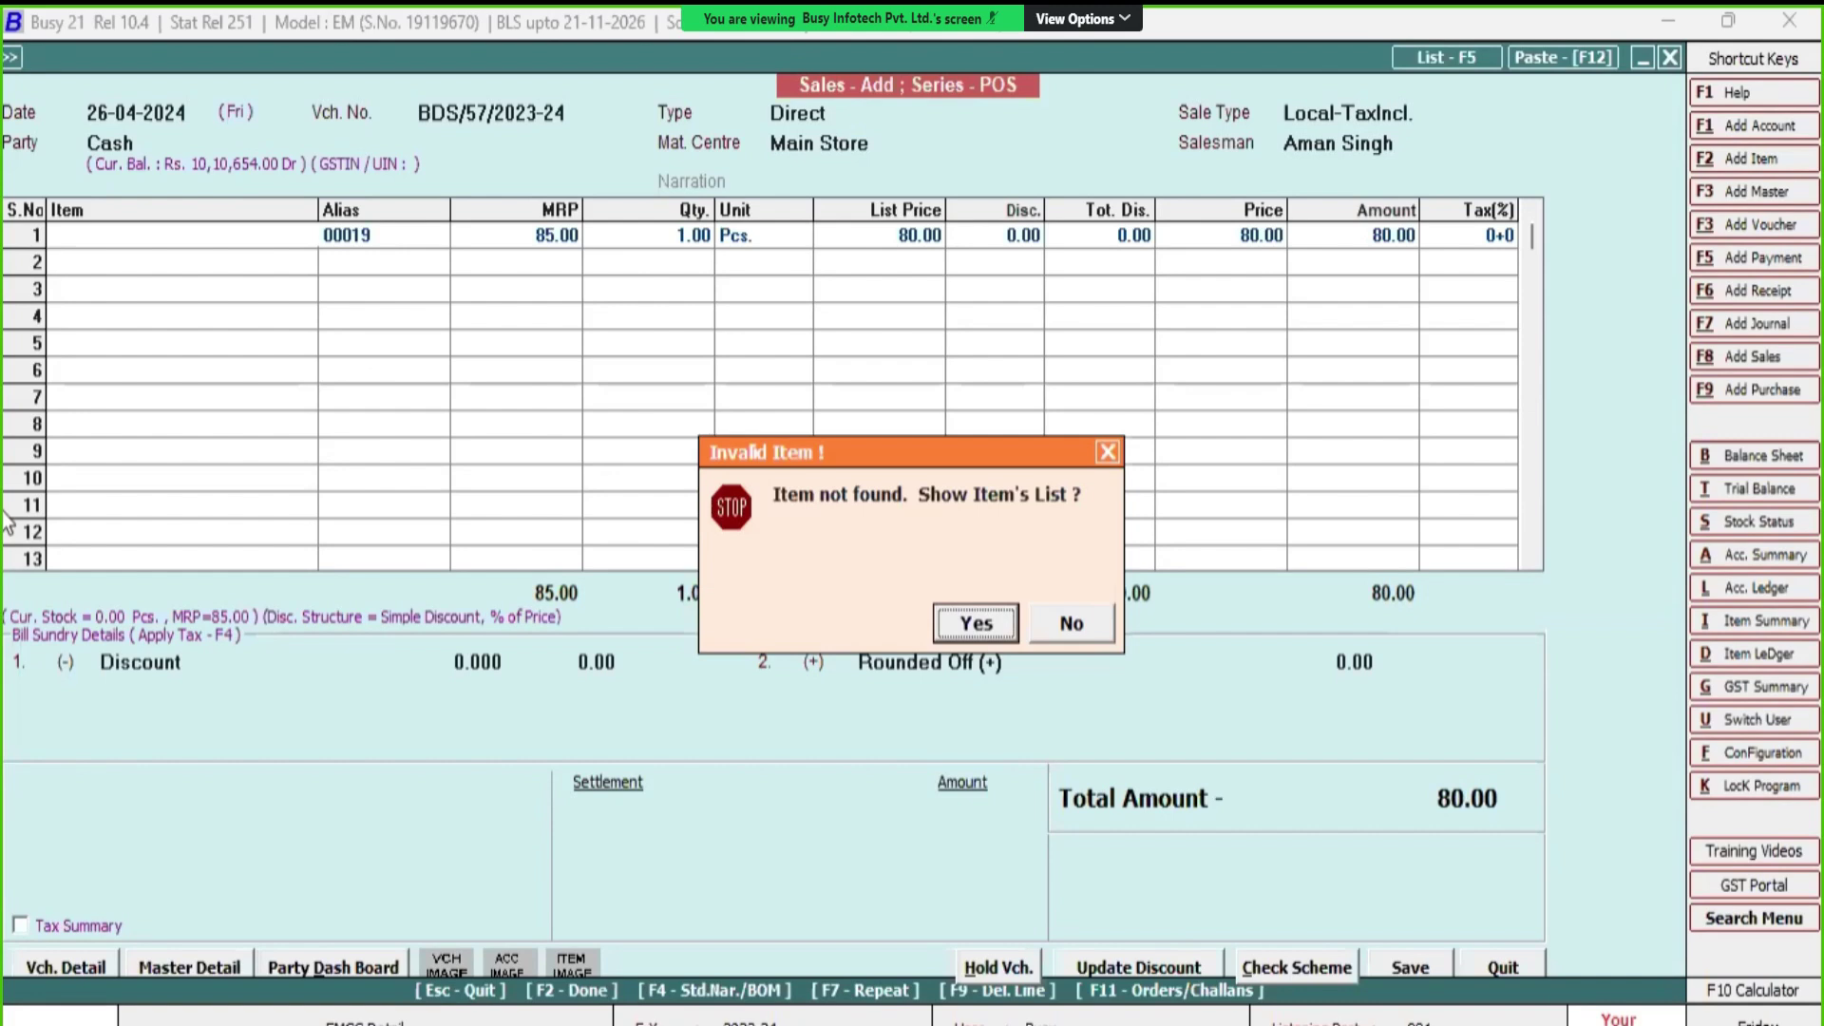
key(Return)
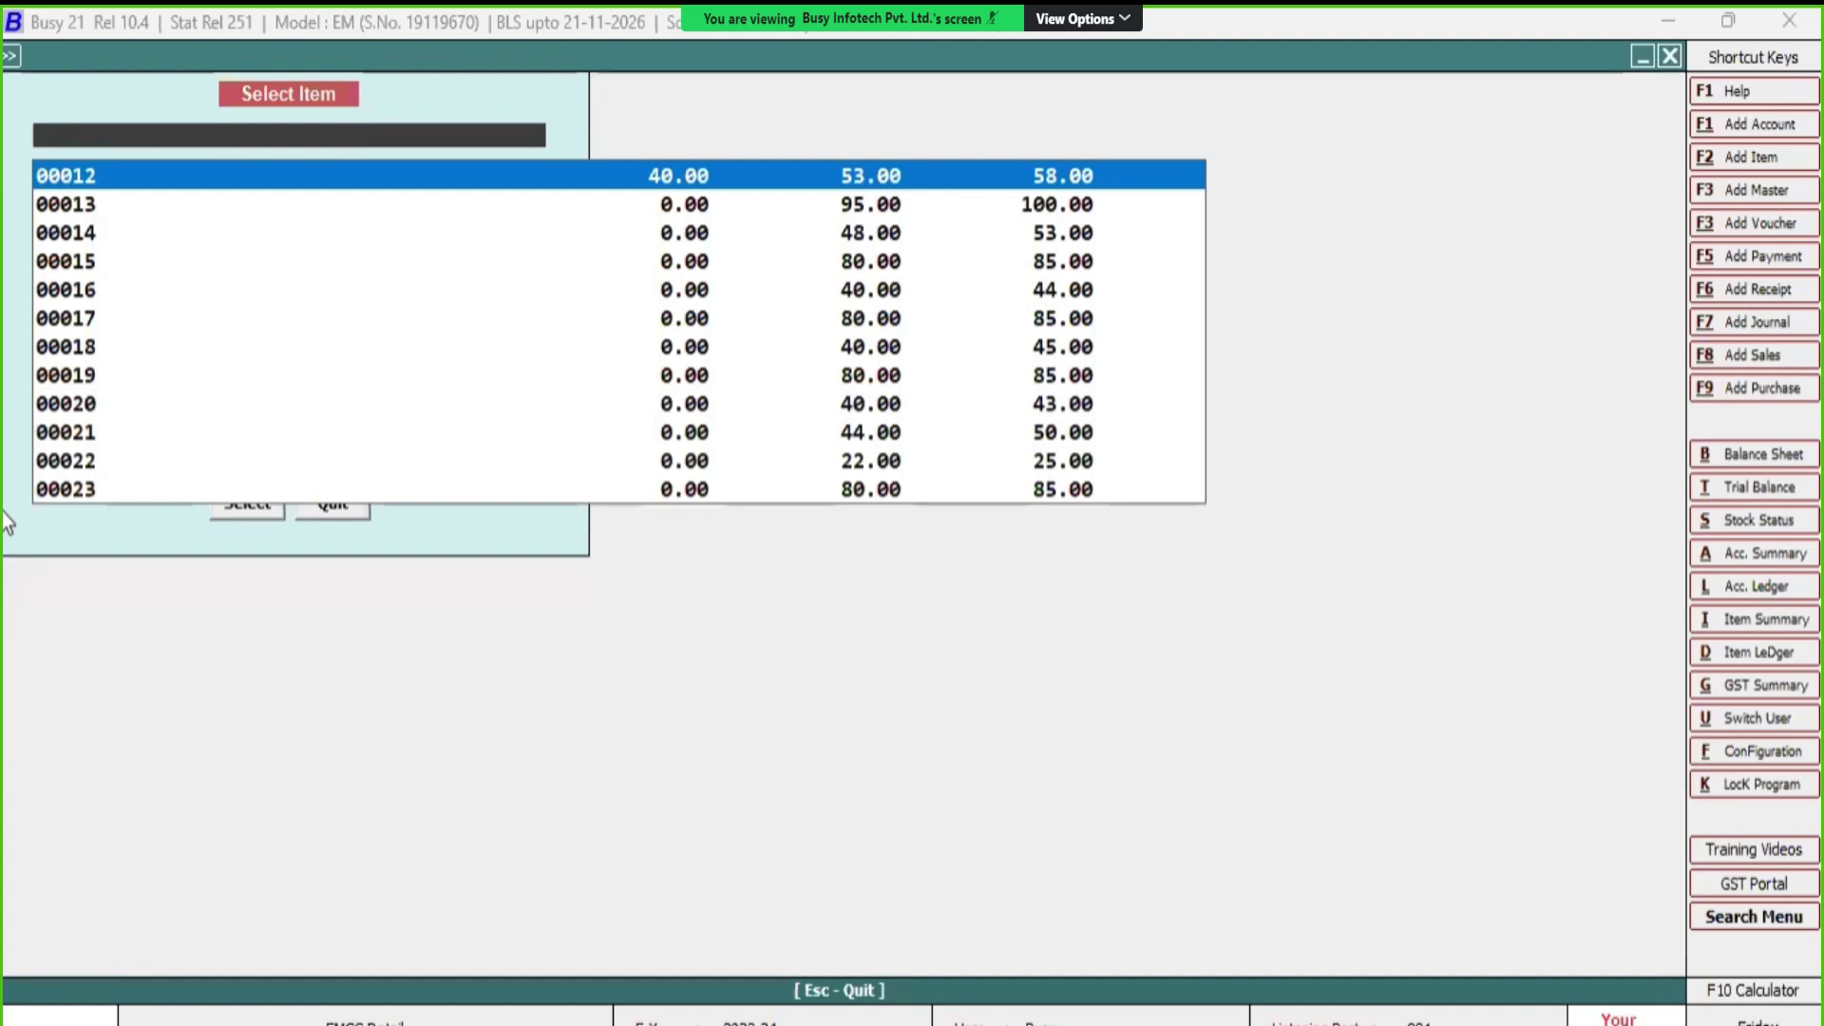
text(00019)
key(Return)
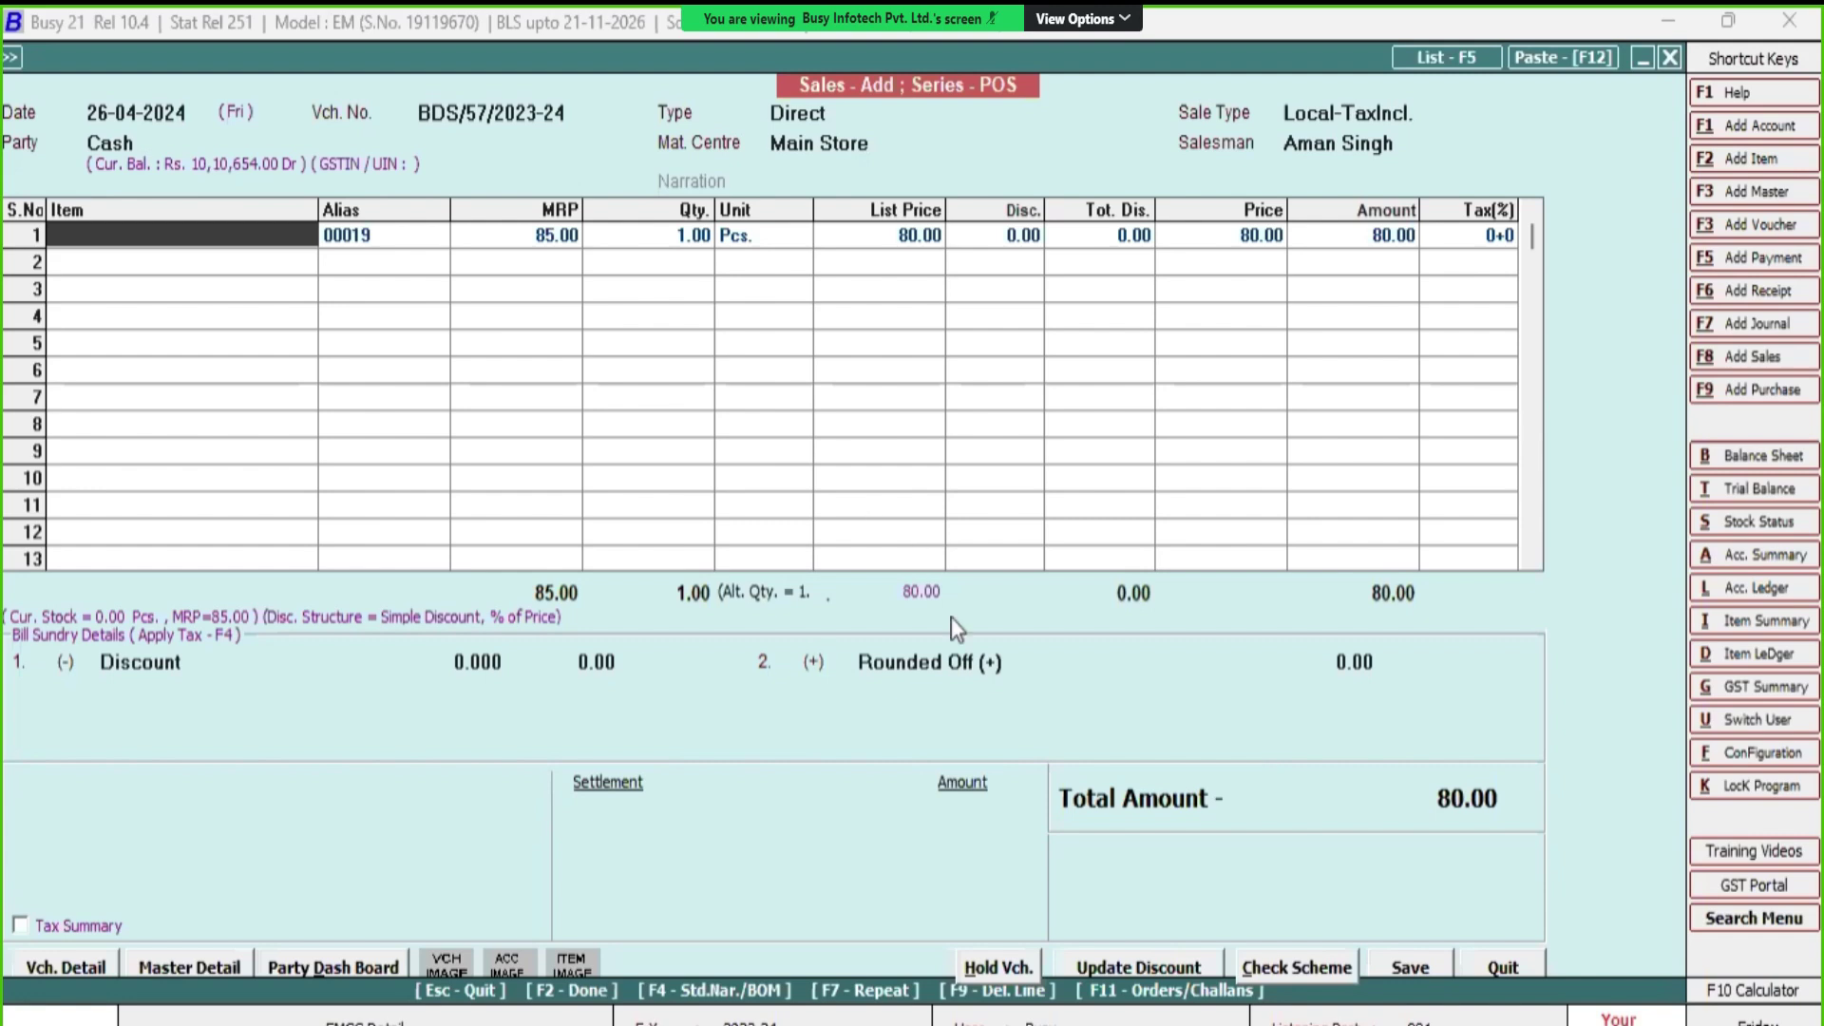
key(Escape)
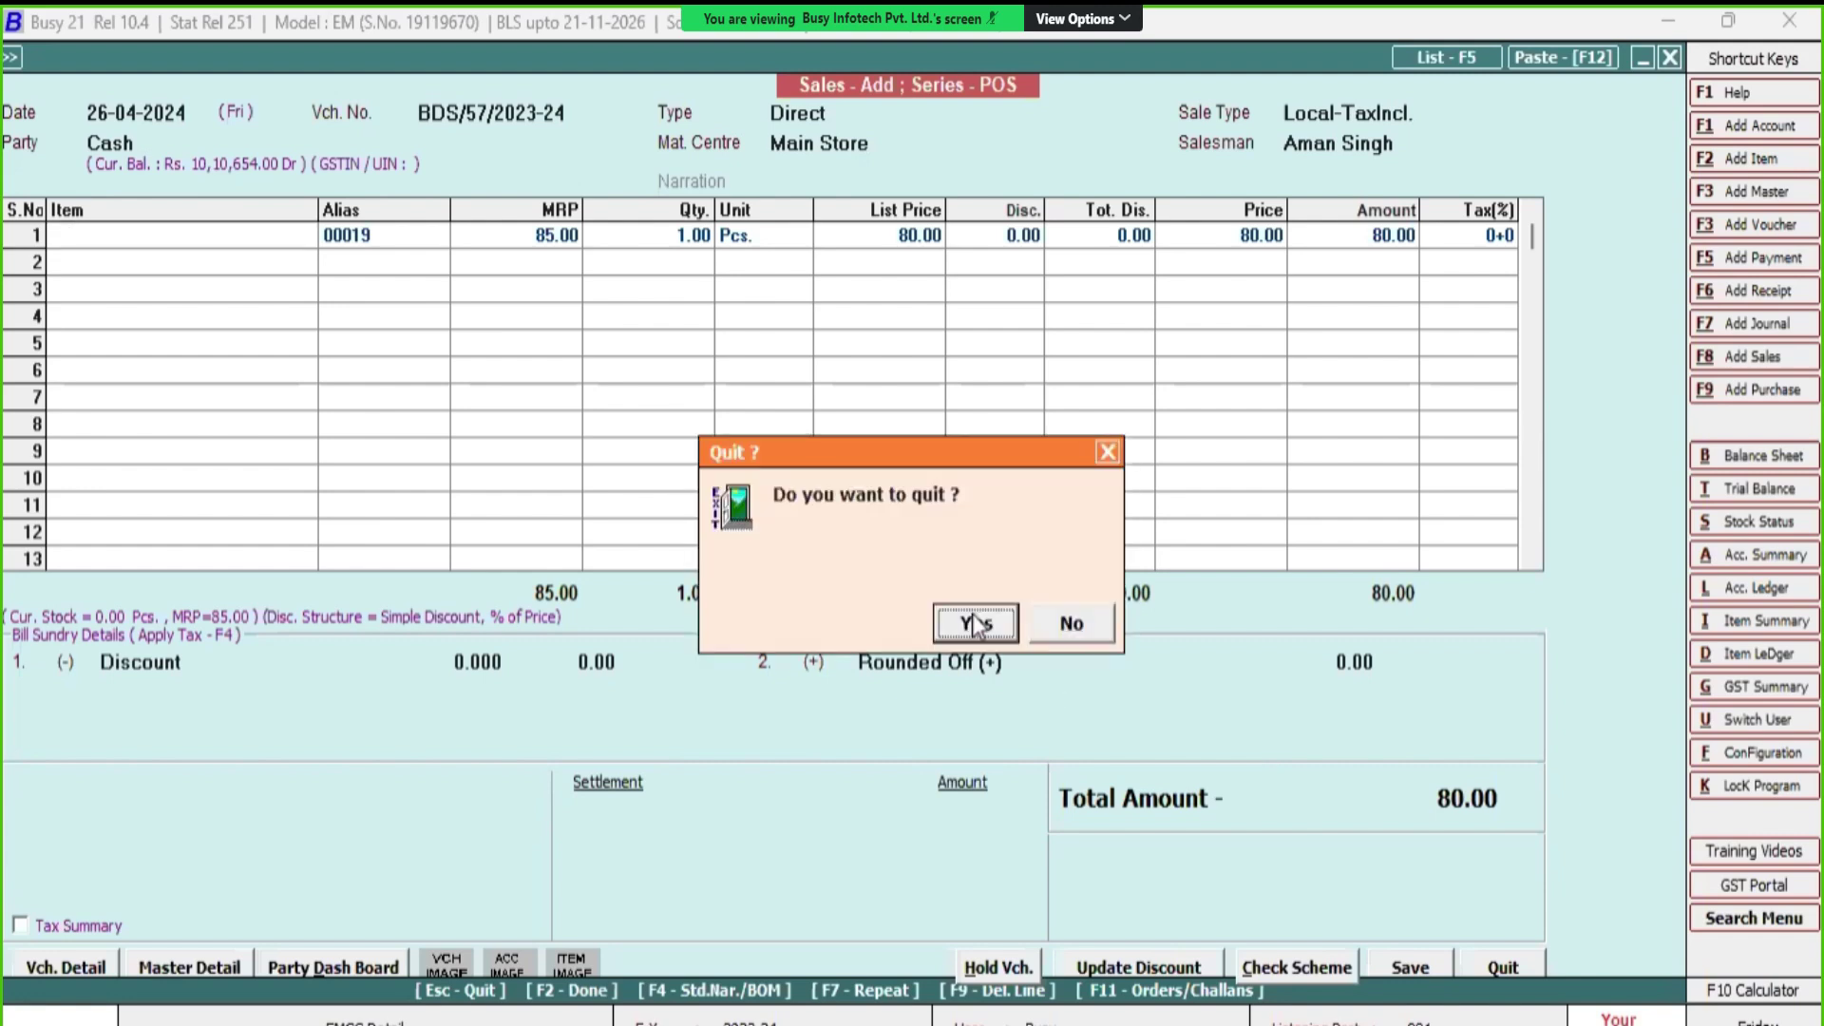
click(975, 623)
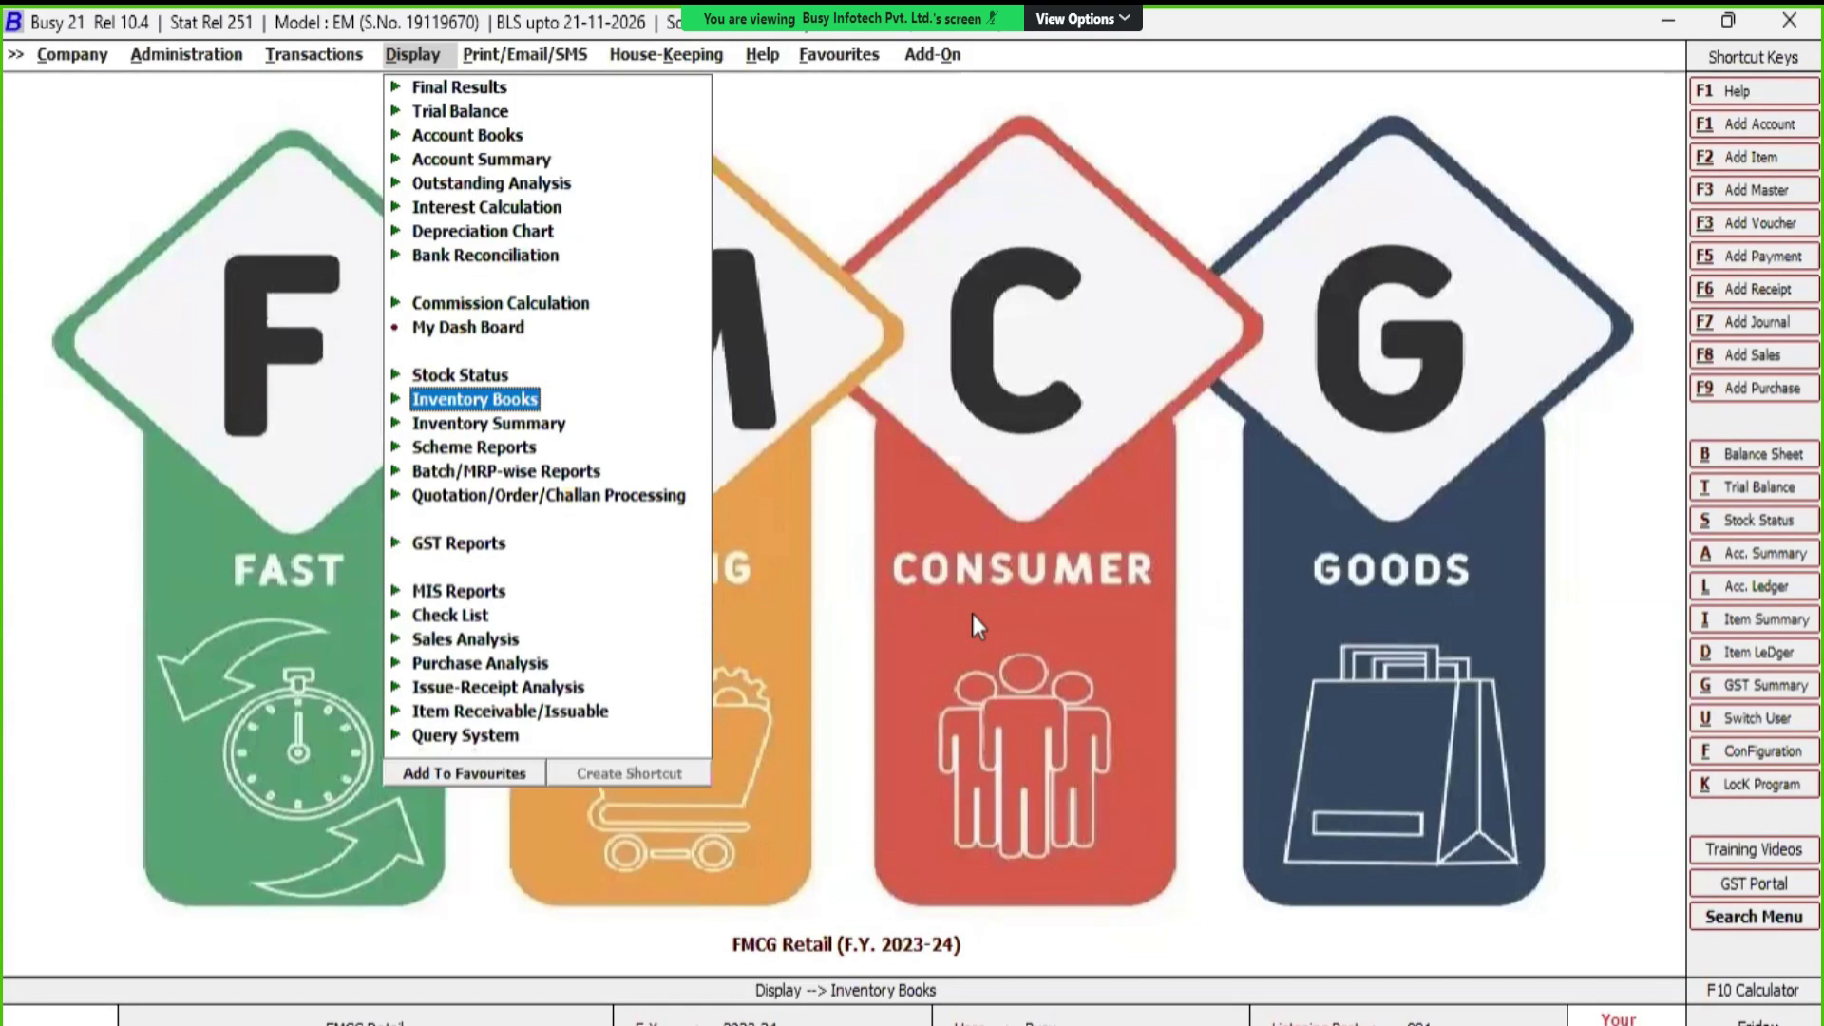
Step: Generate the Sales Register for all voucher series and all salesmen, 1-4-2023 to 26-3-2024
key(Return)
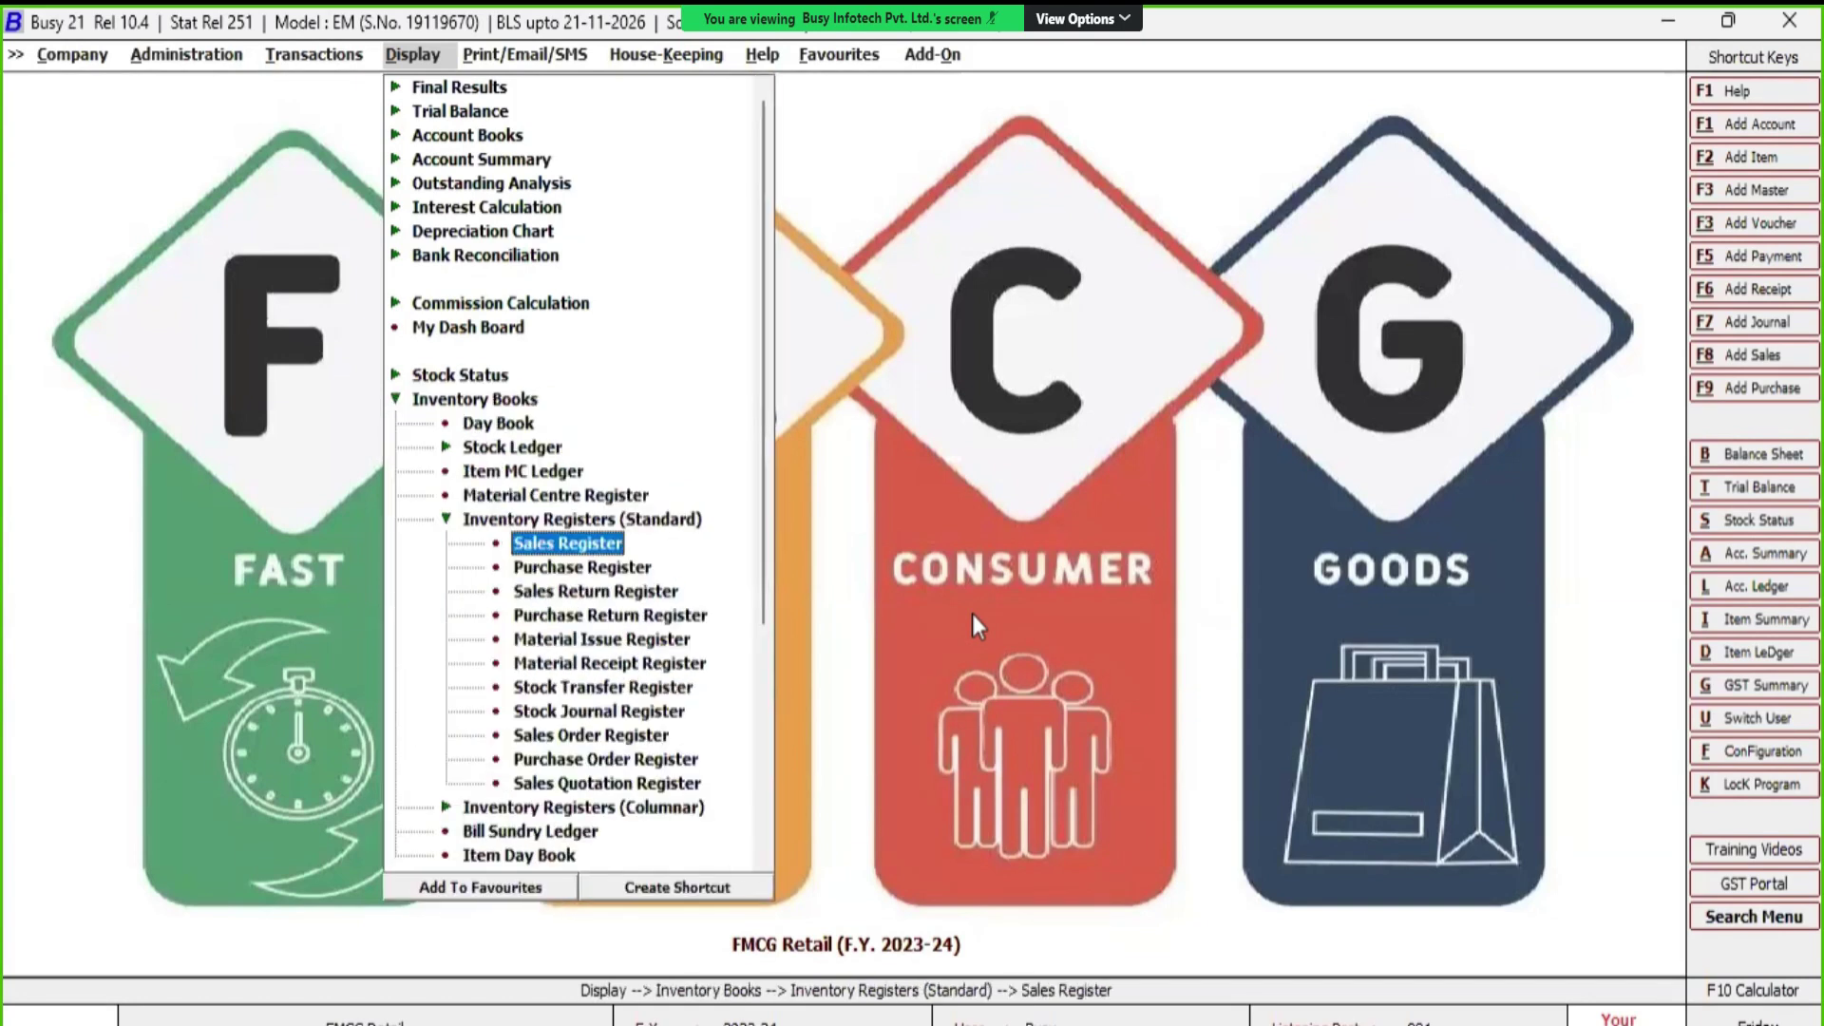
key(Return)
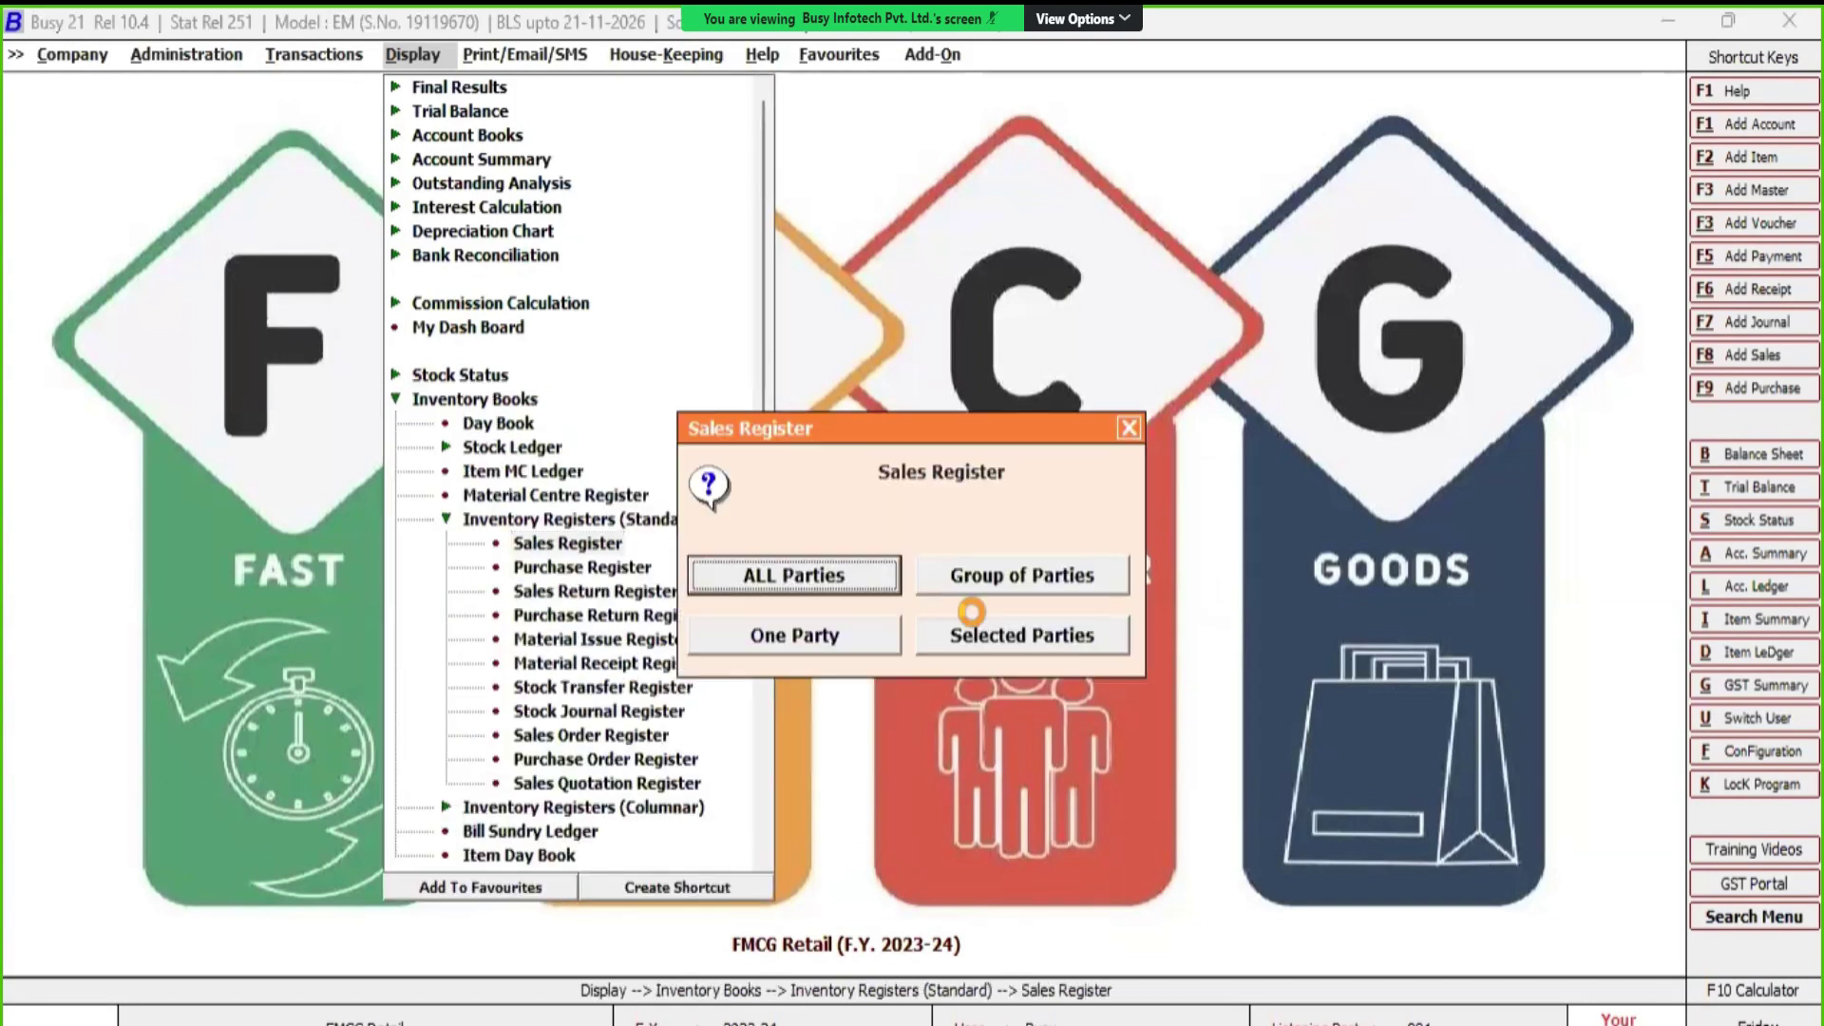
key(Escape)
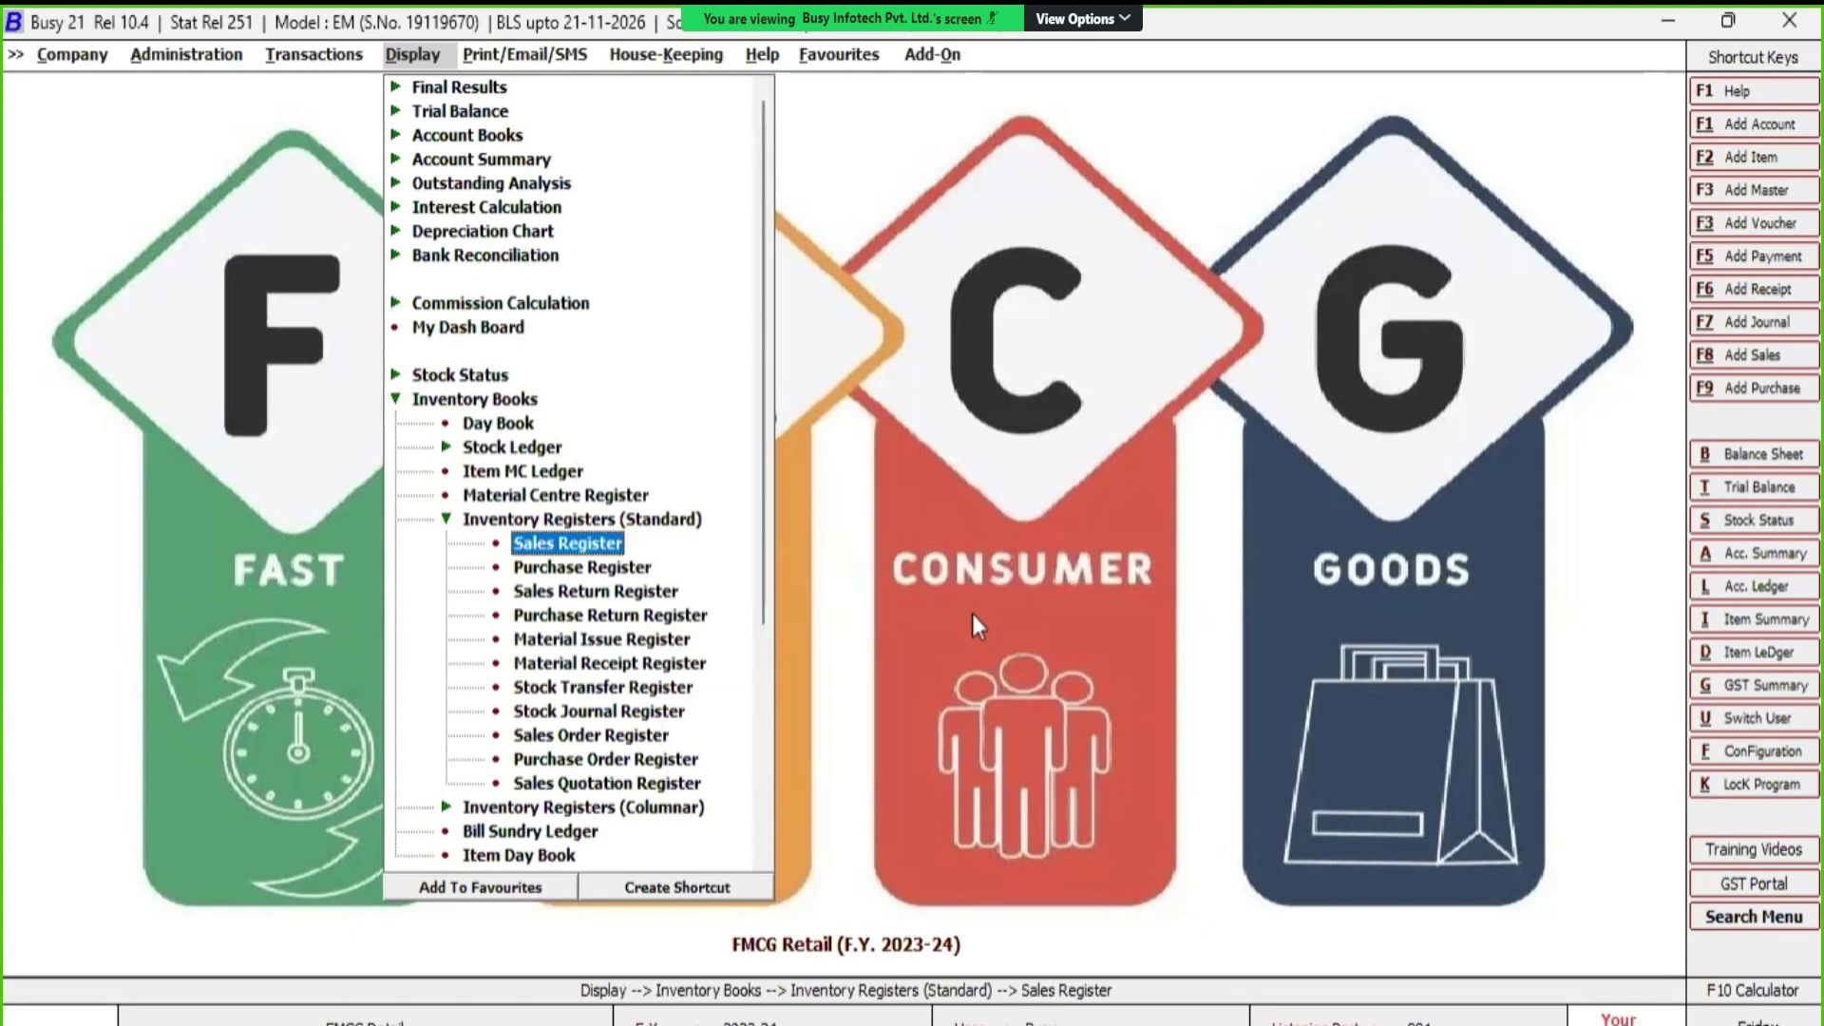
key(Return)
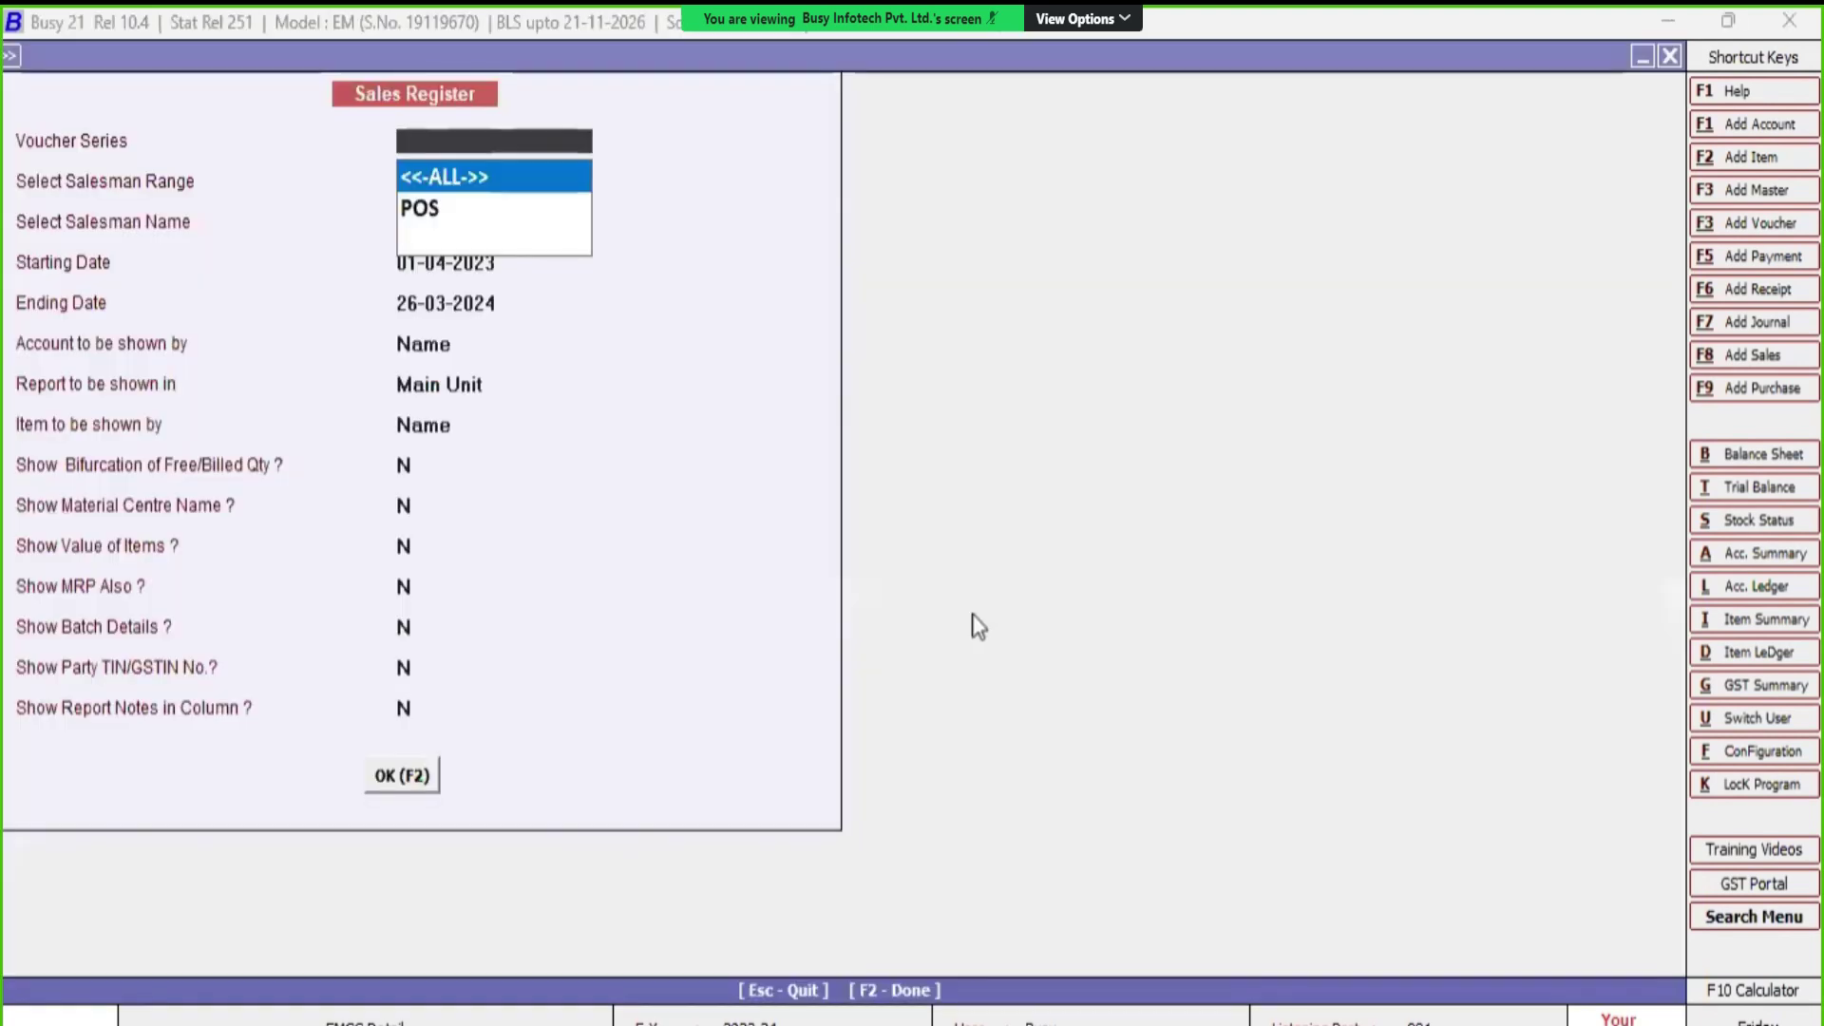
key(Return)
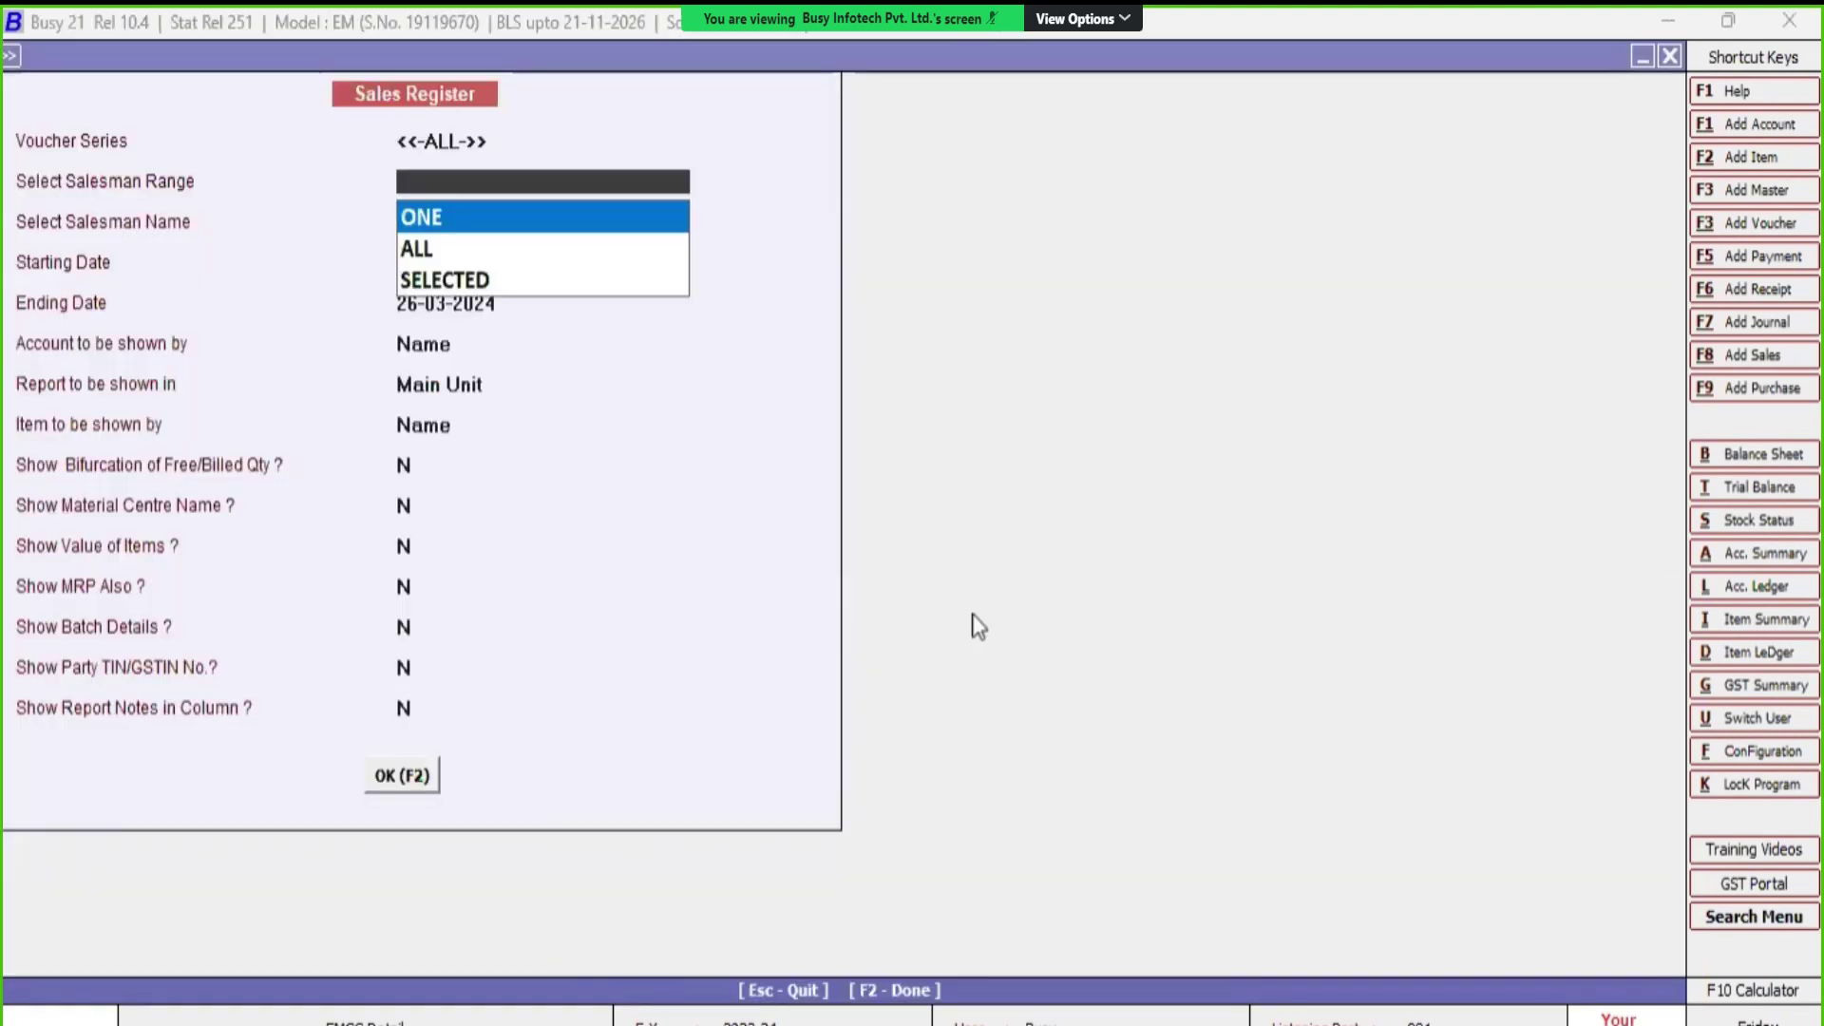
key(Down)
key(Return)
key(Up)
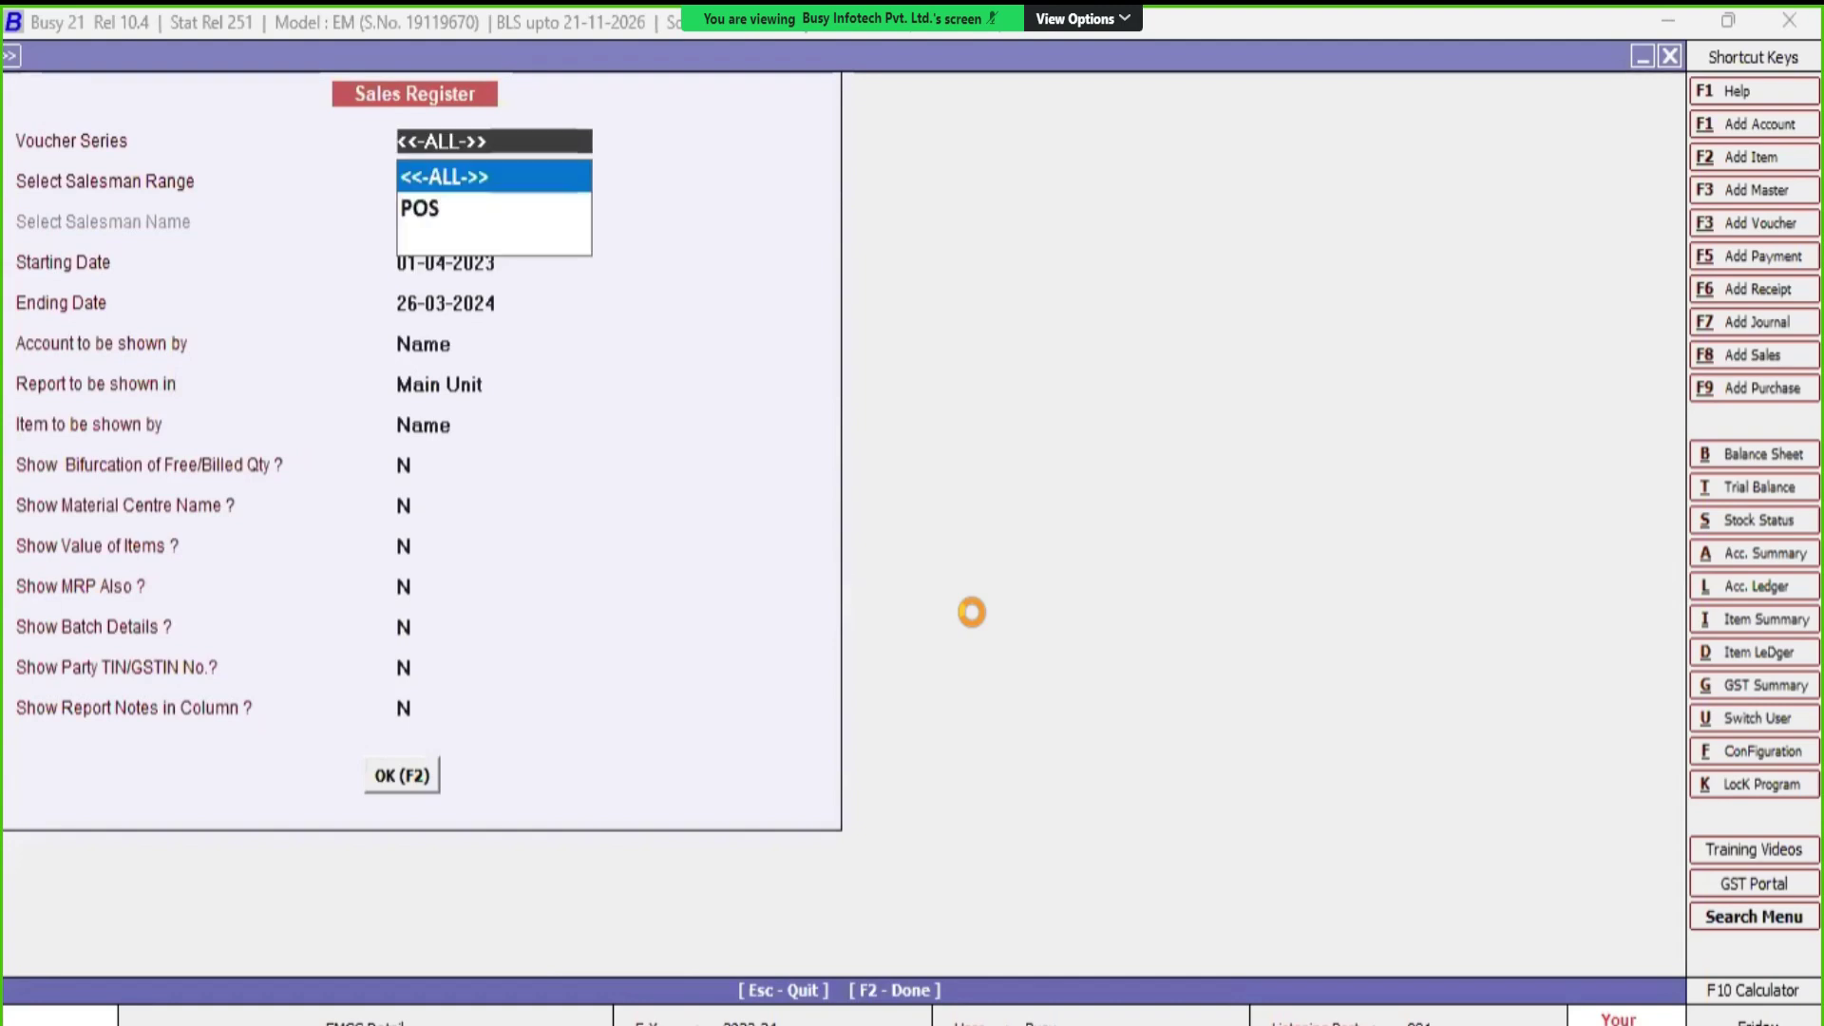
key(F2)
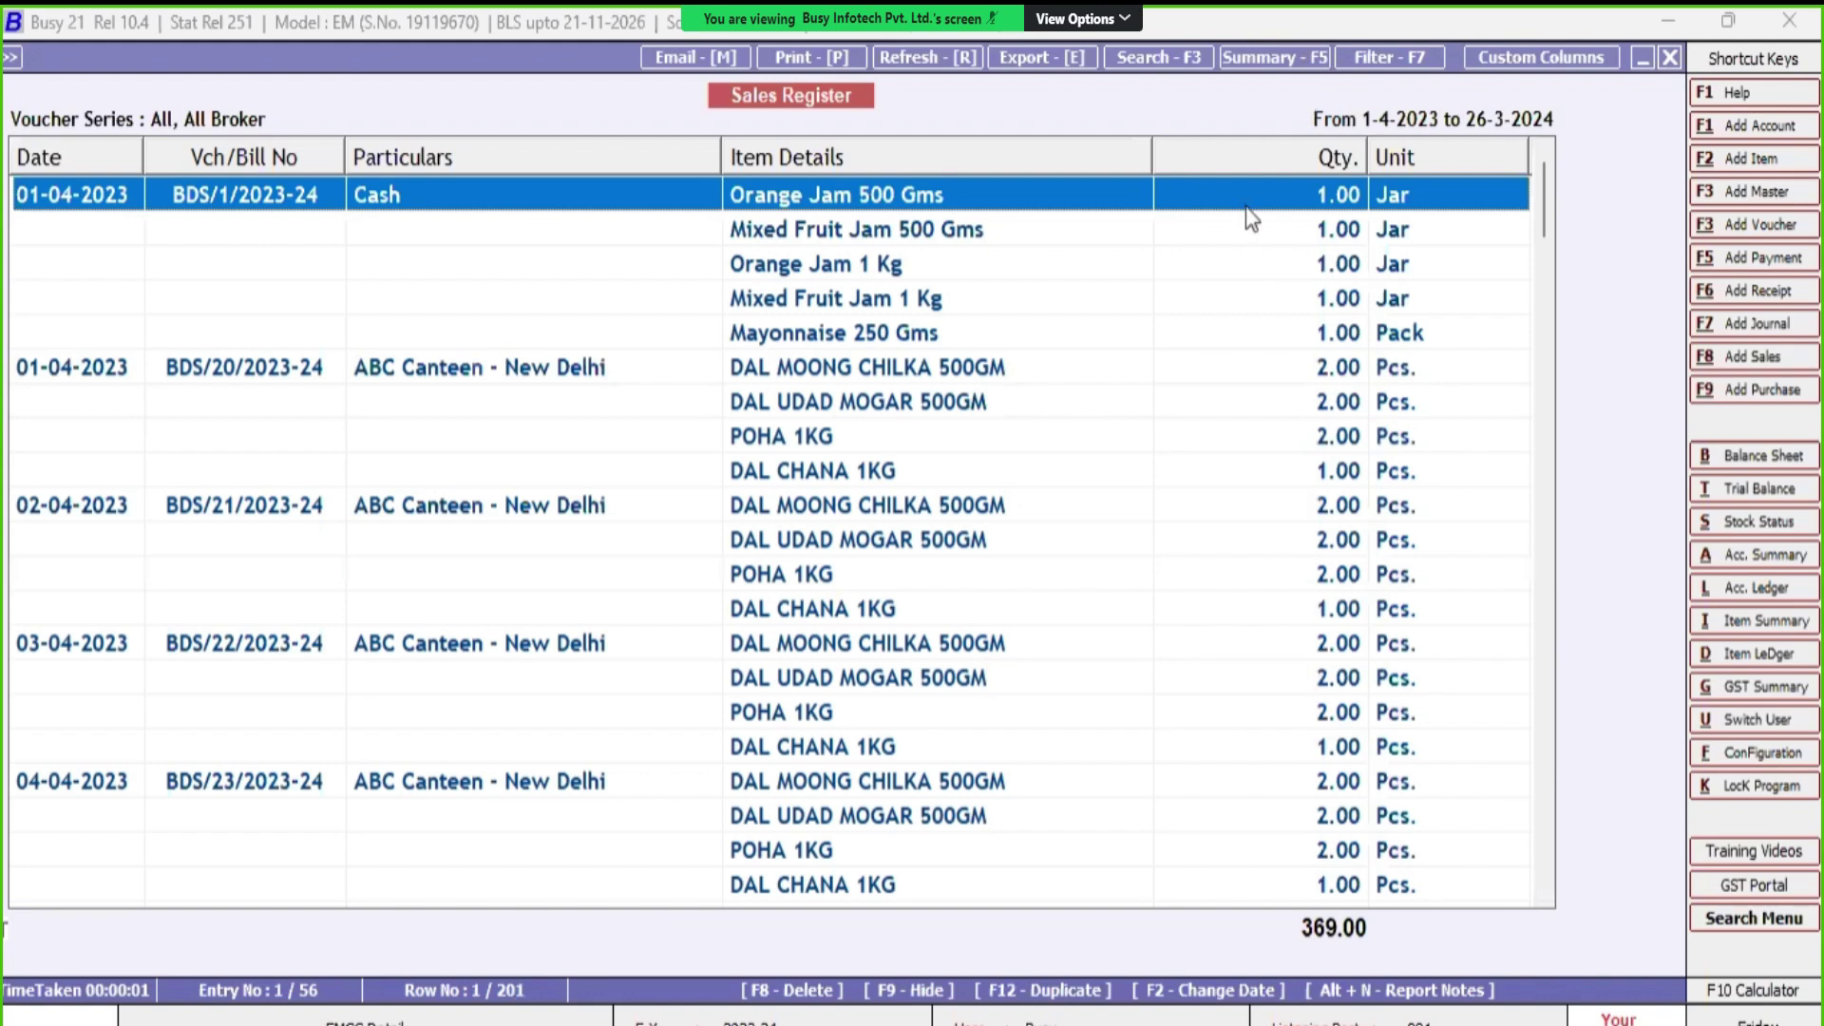
Step: Summarize the register on Item Details with Auto Summary, then browse item rows like Orange Jam 1 Kg
key(F5)
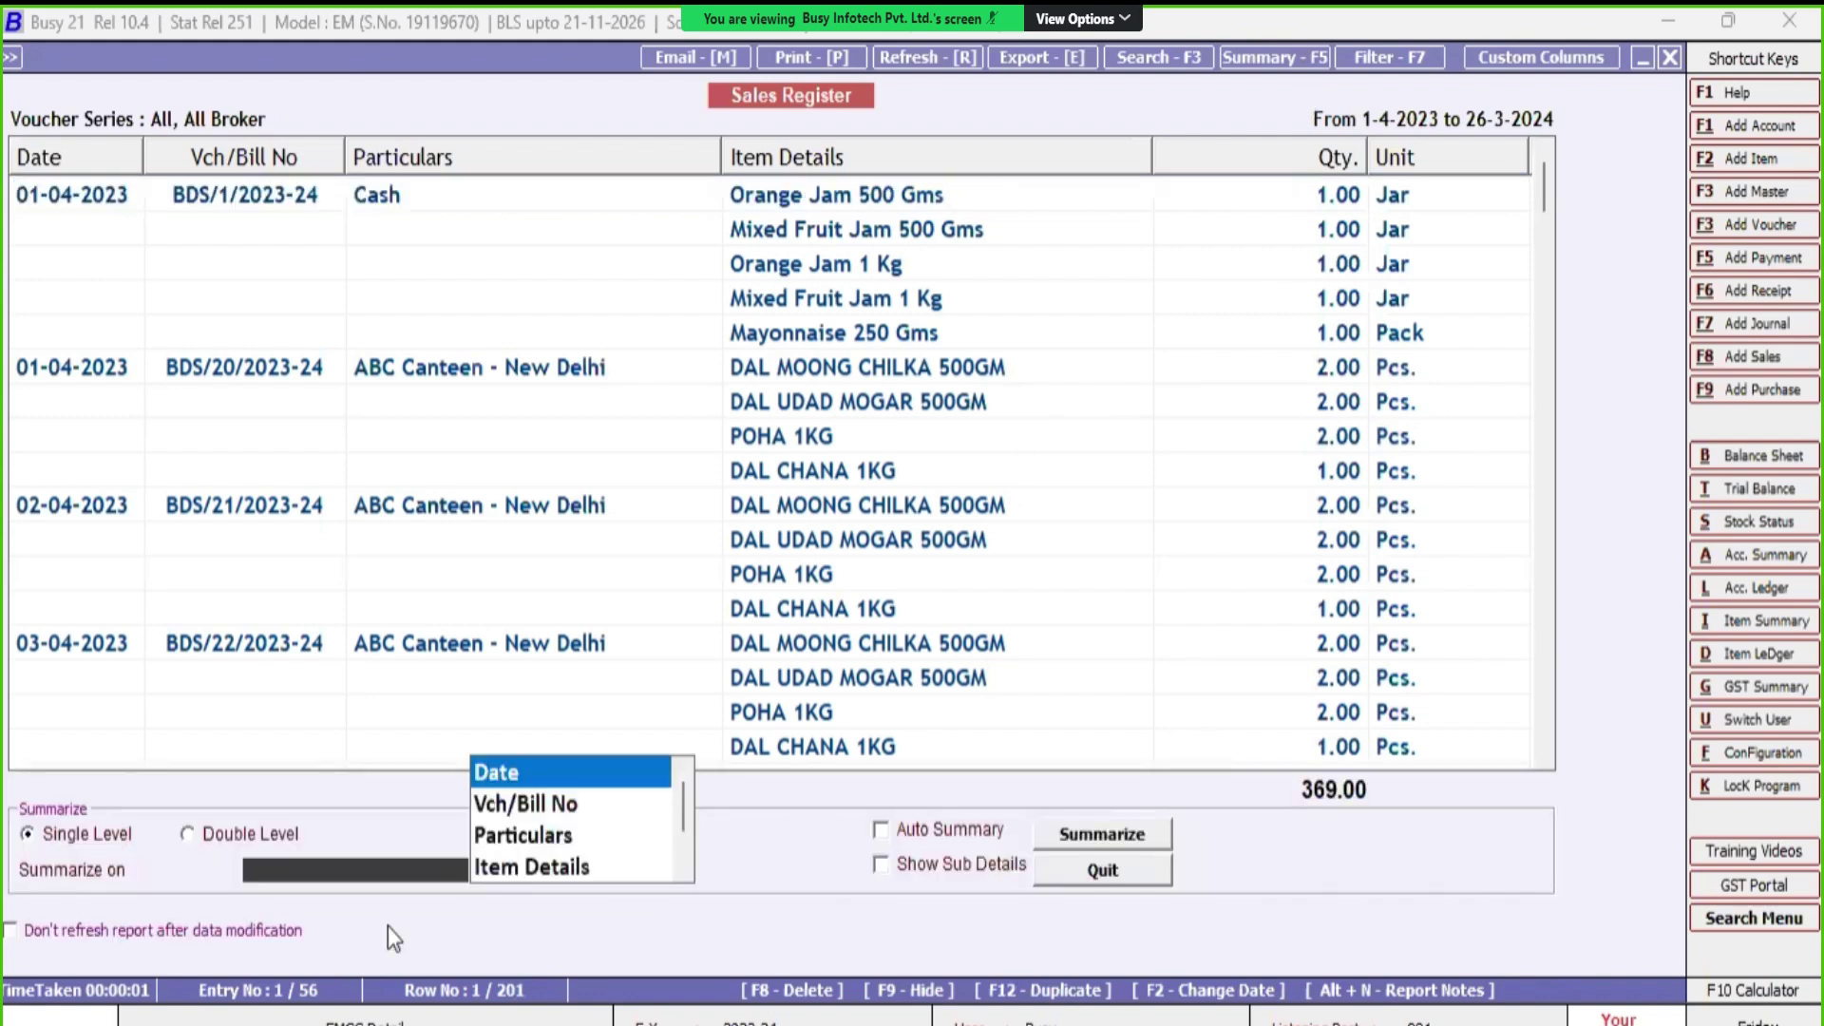
click(504, 868)
click(950, 829)
click(1093, 836)
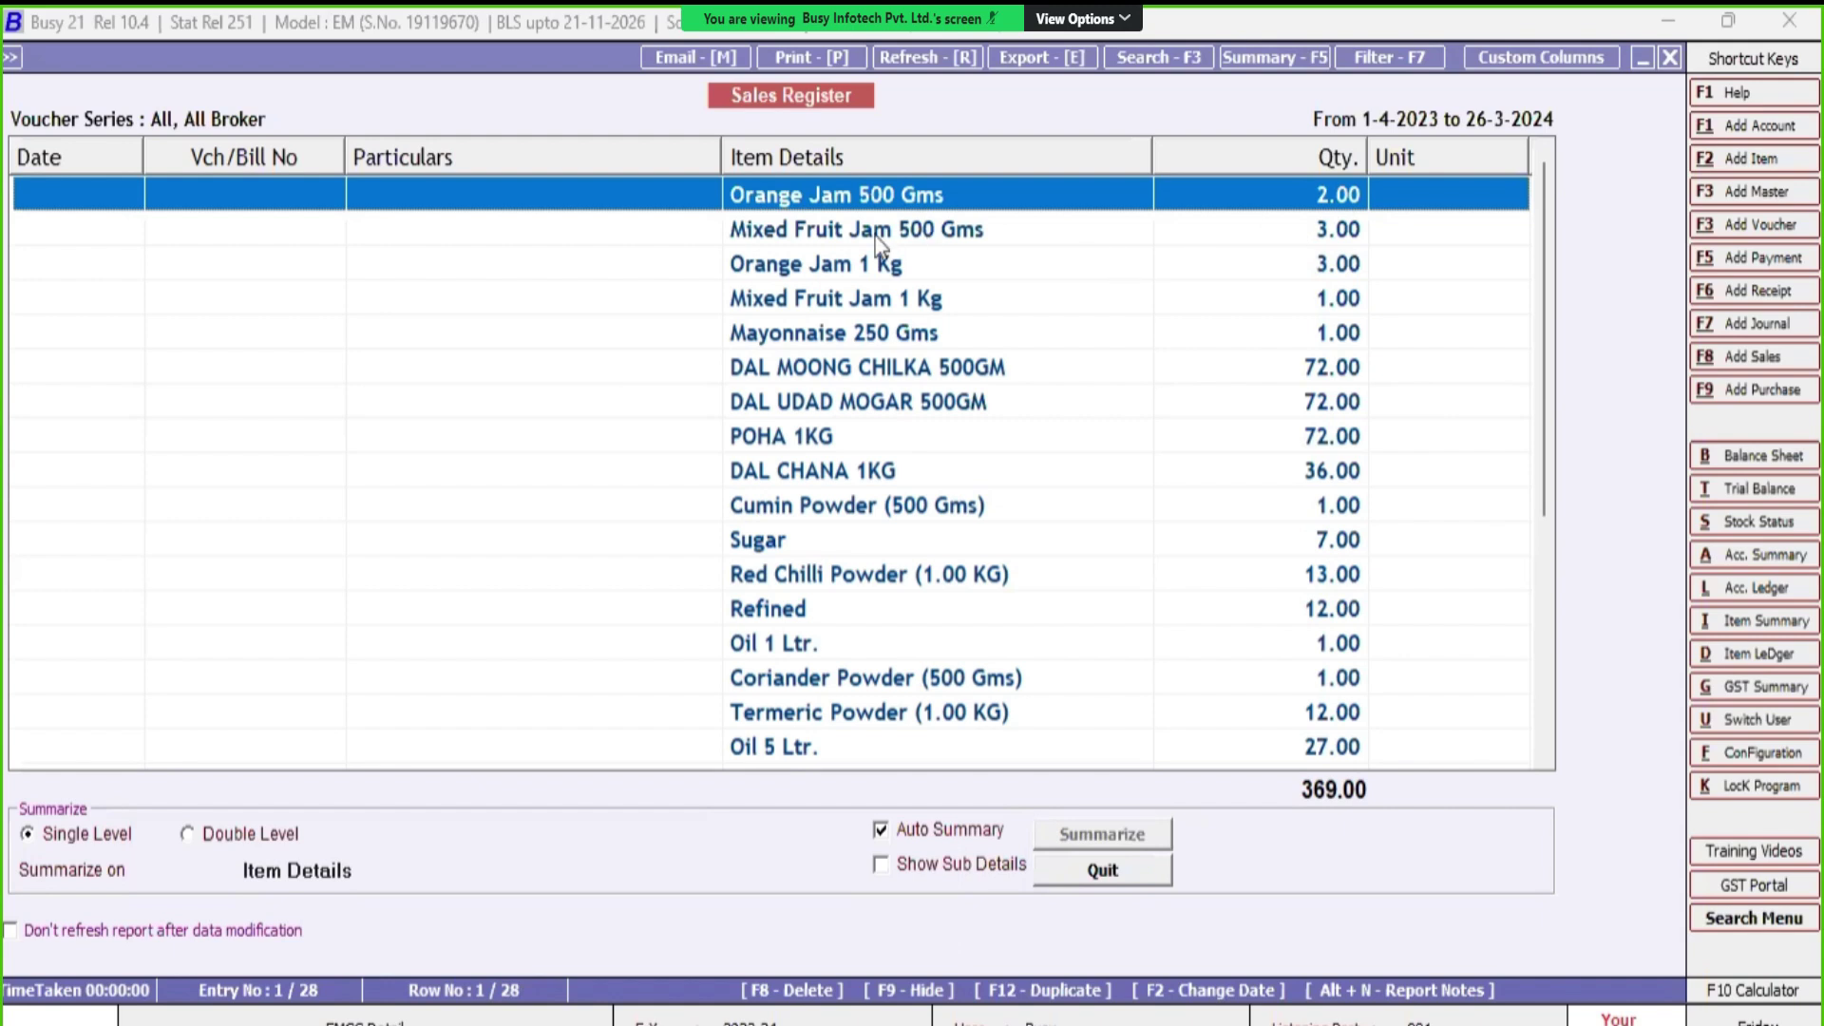
click(839, 235)
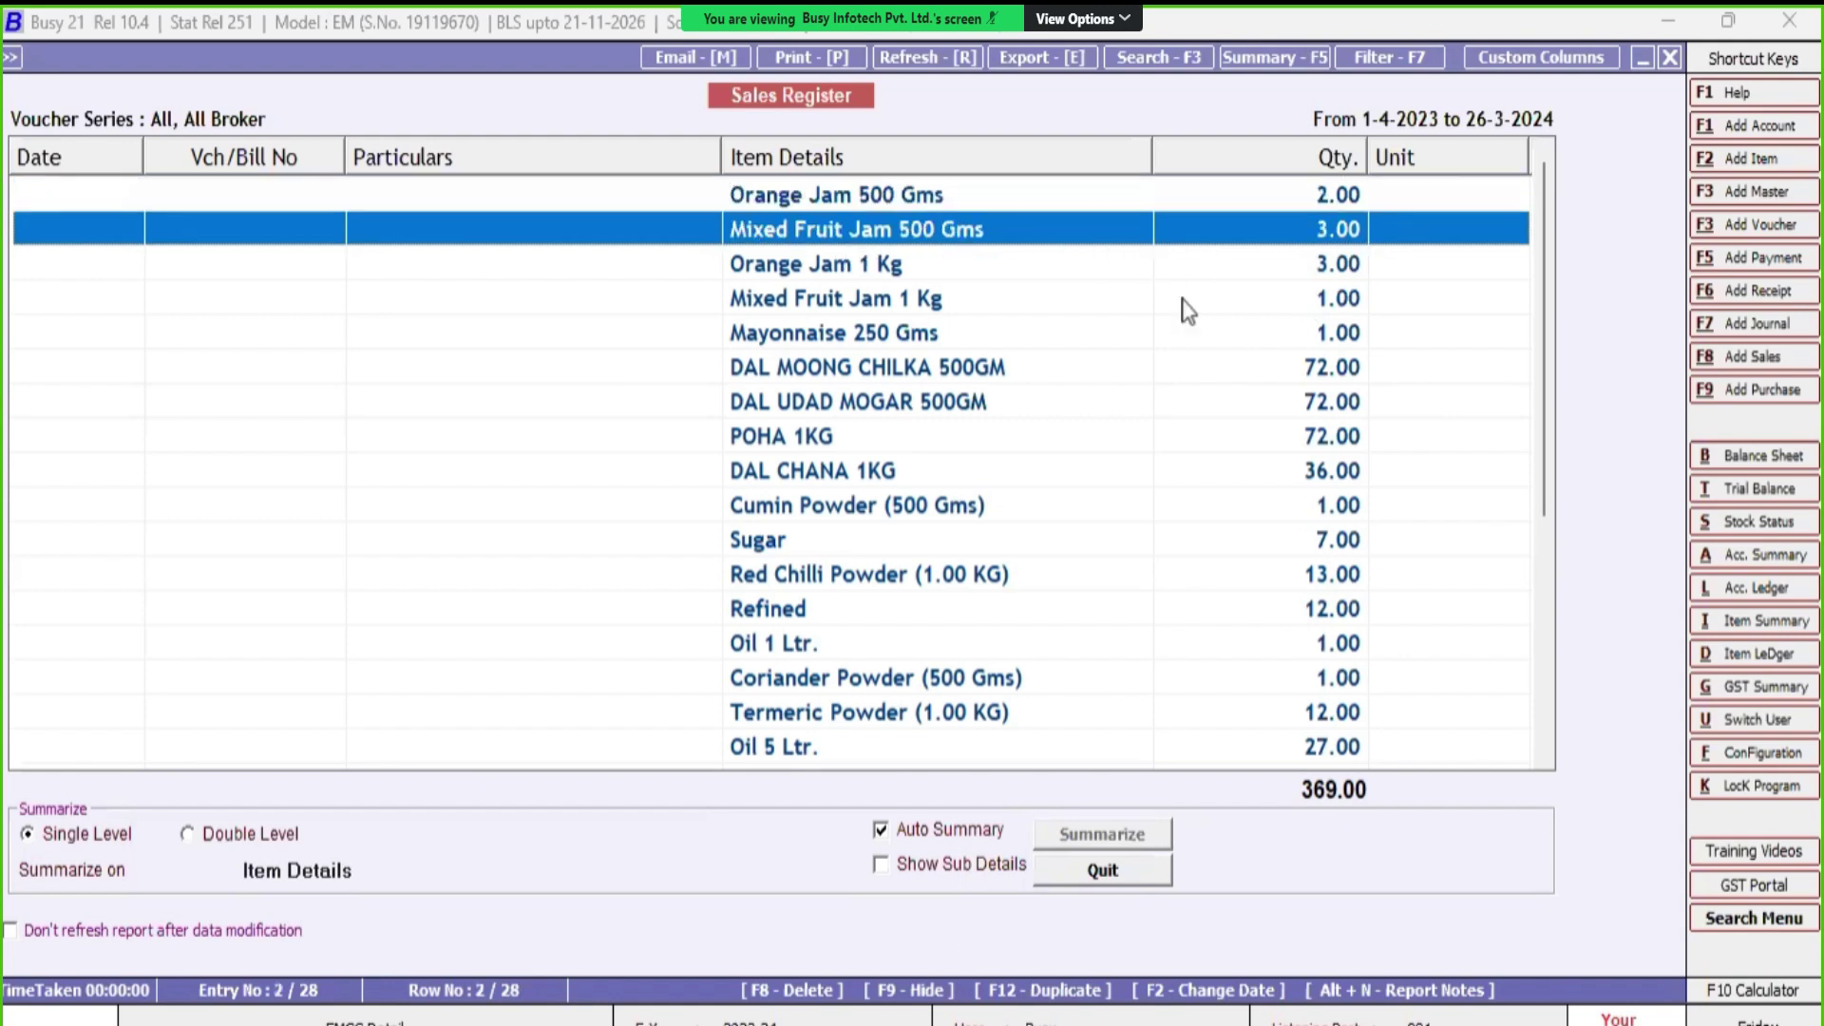
click(831, 271)
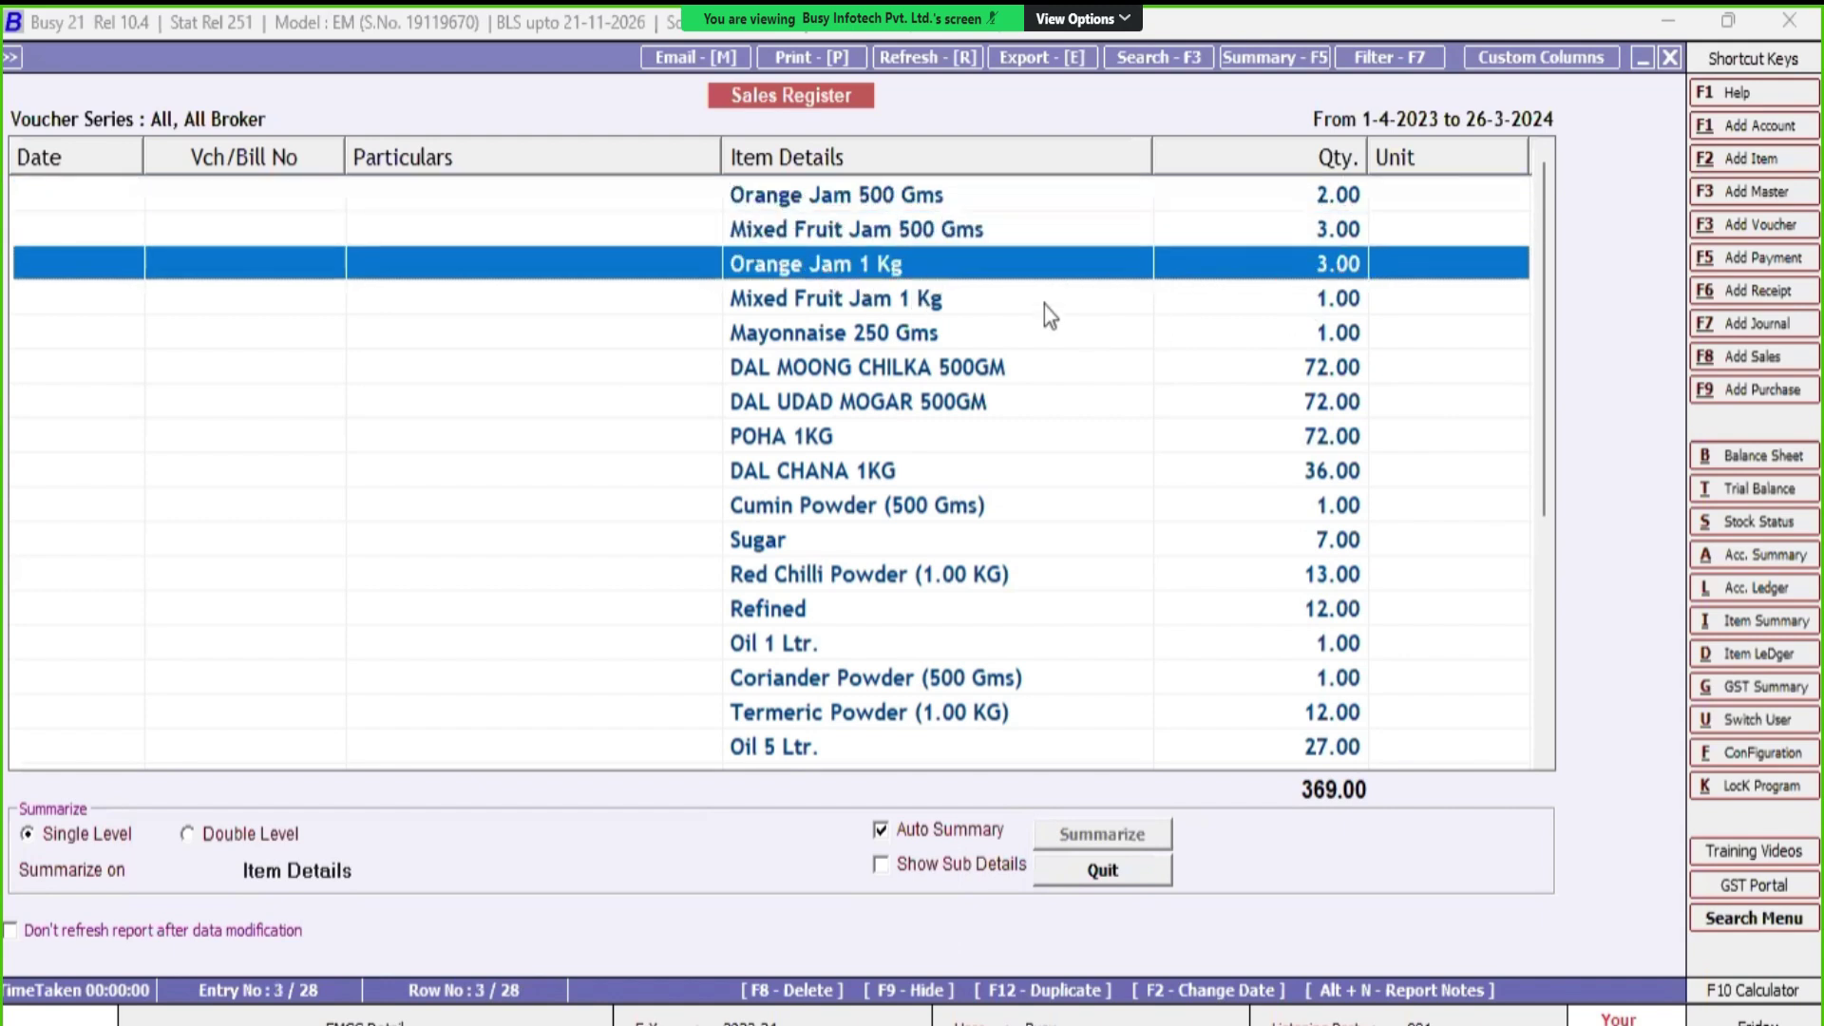
key(ctrl+a)
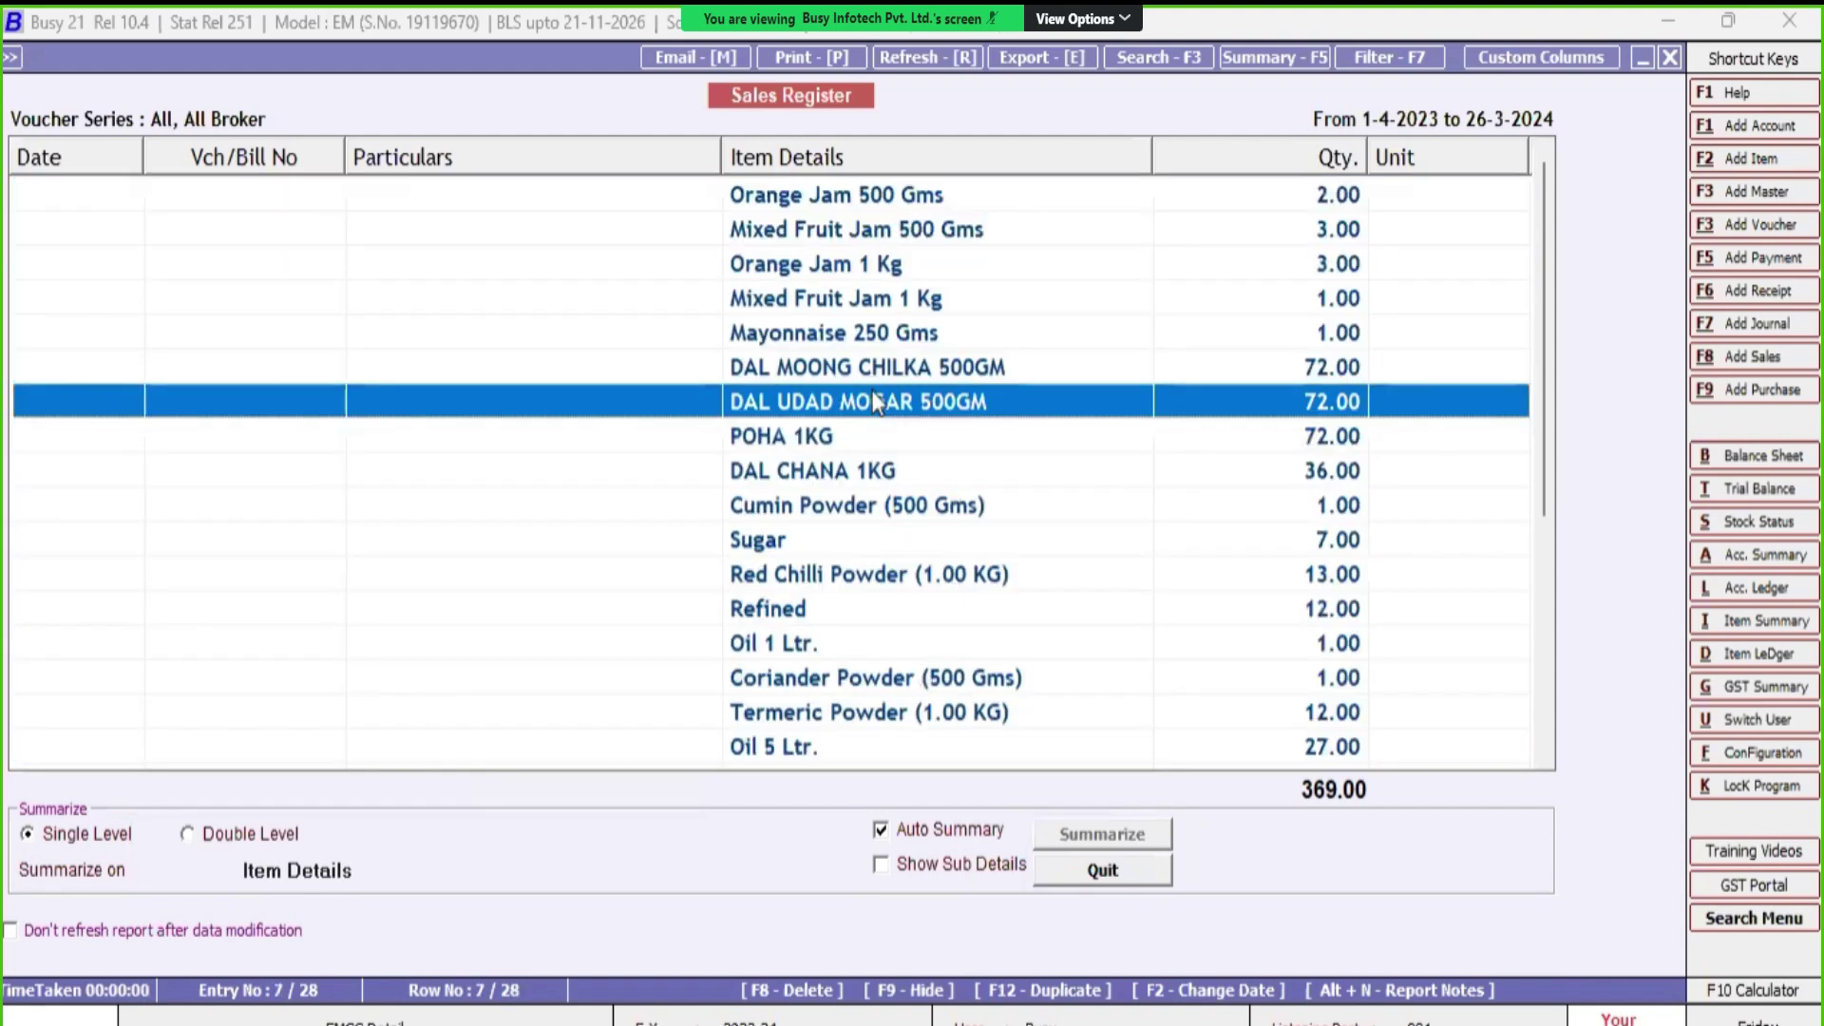
click(844, 374)
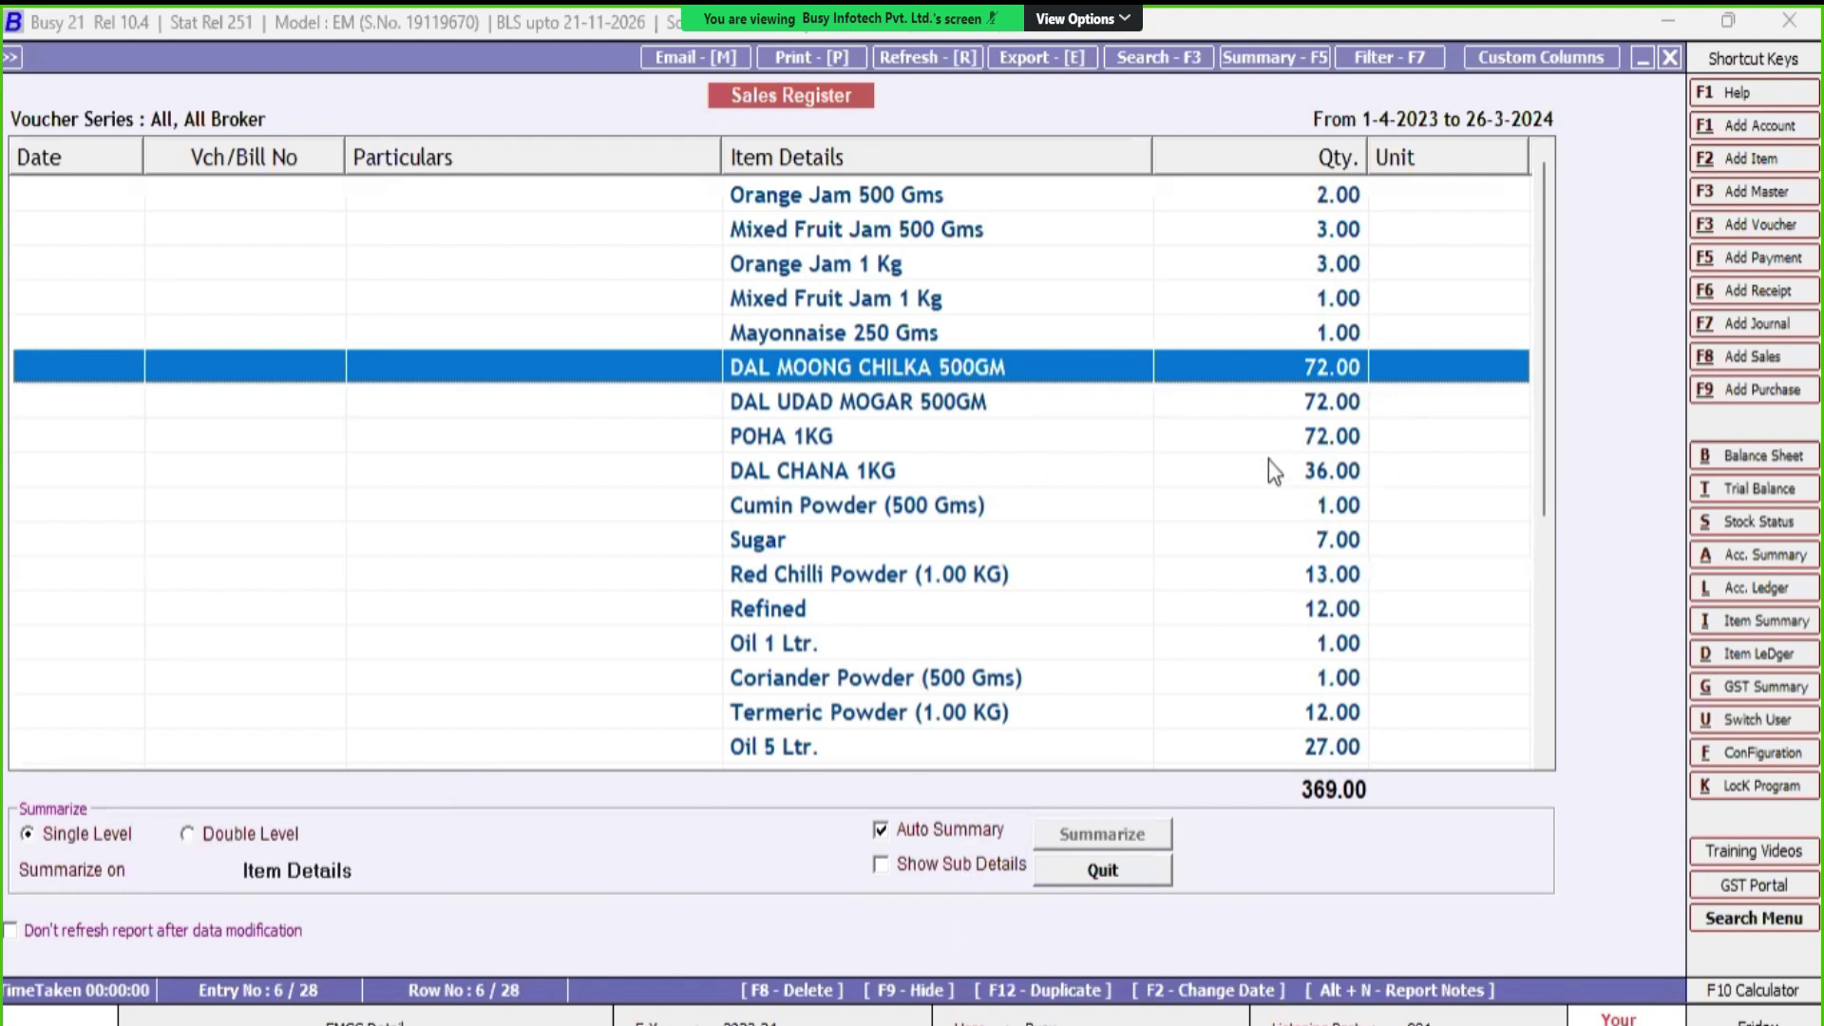
Step: Quit the summary and switch to the 'Any Queries?' presentation slide
click(1108, 876)
key(super+Tab)
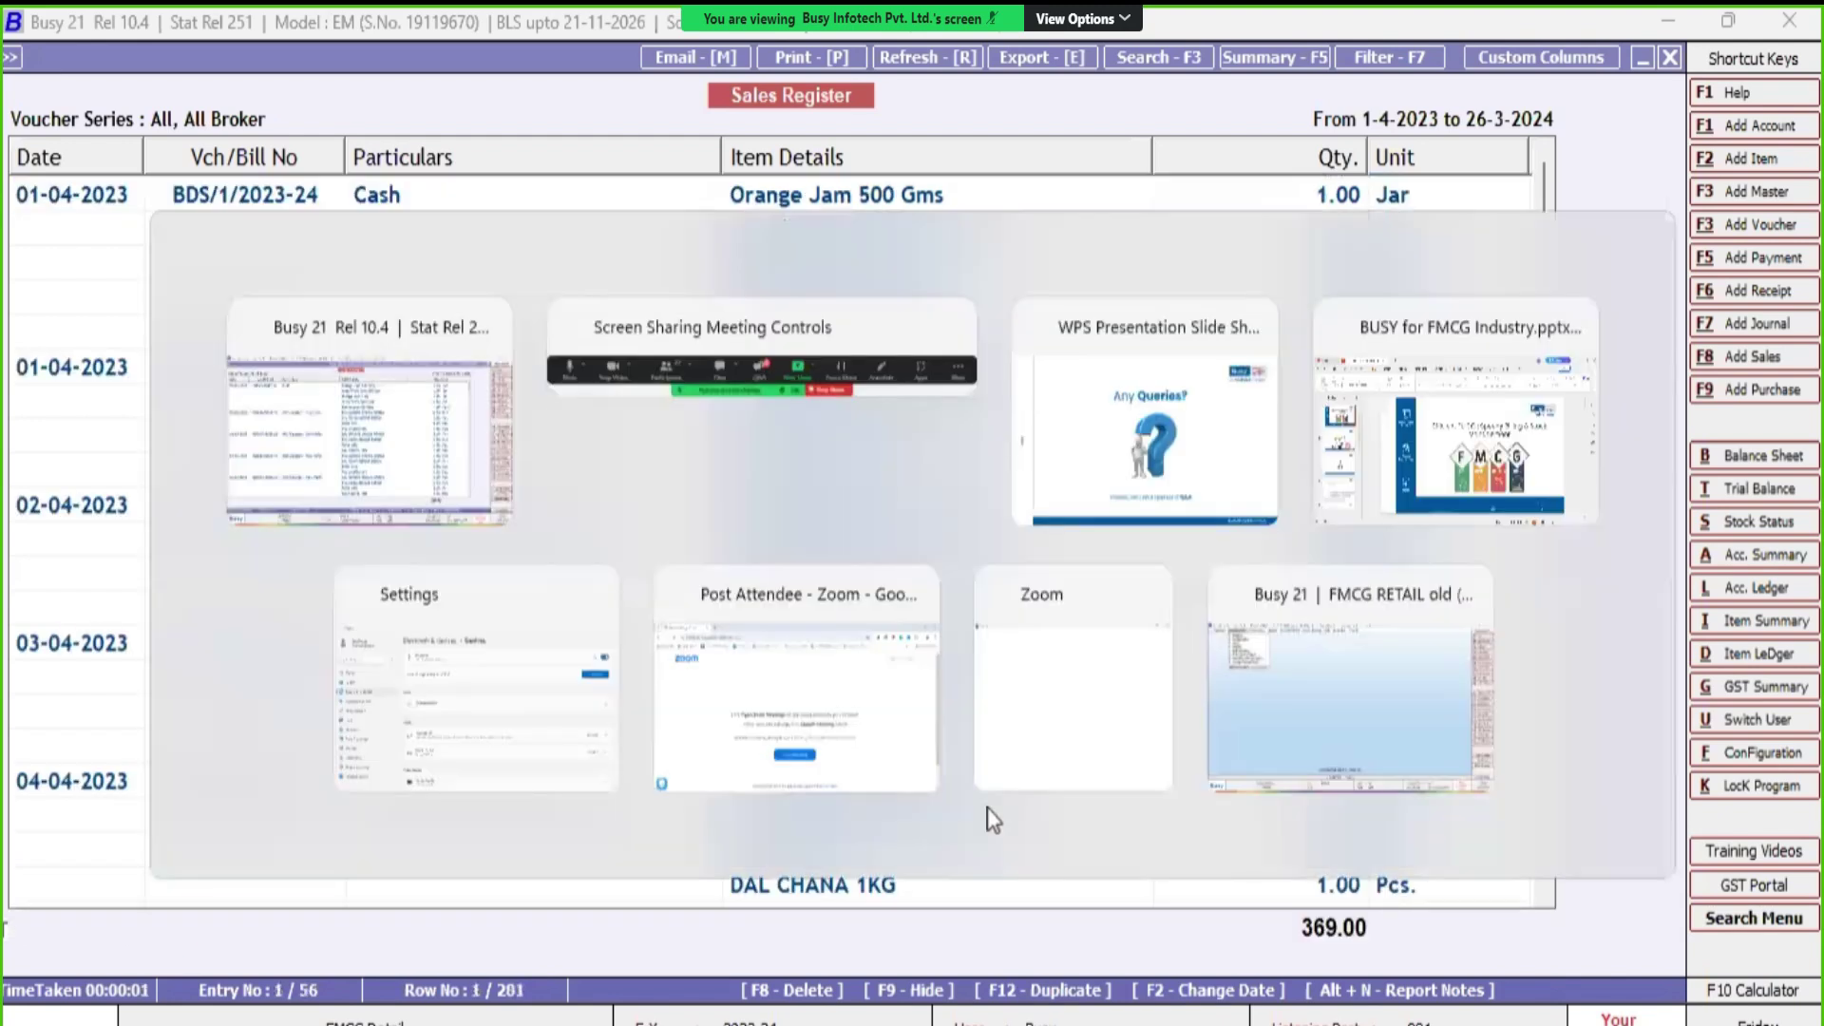
click(916, 339)
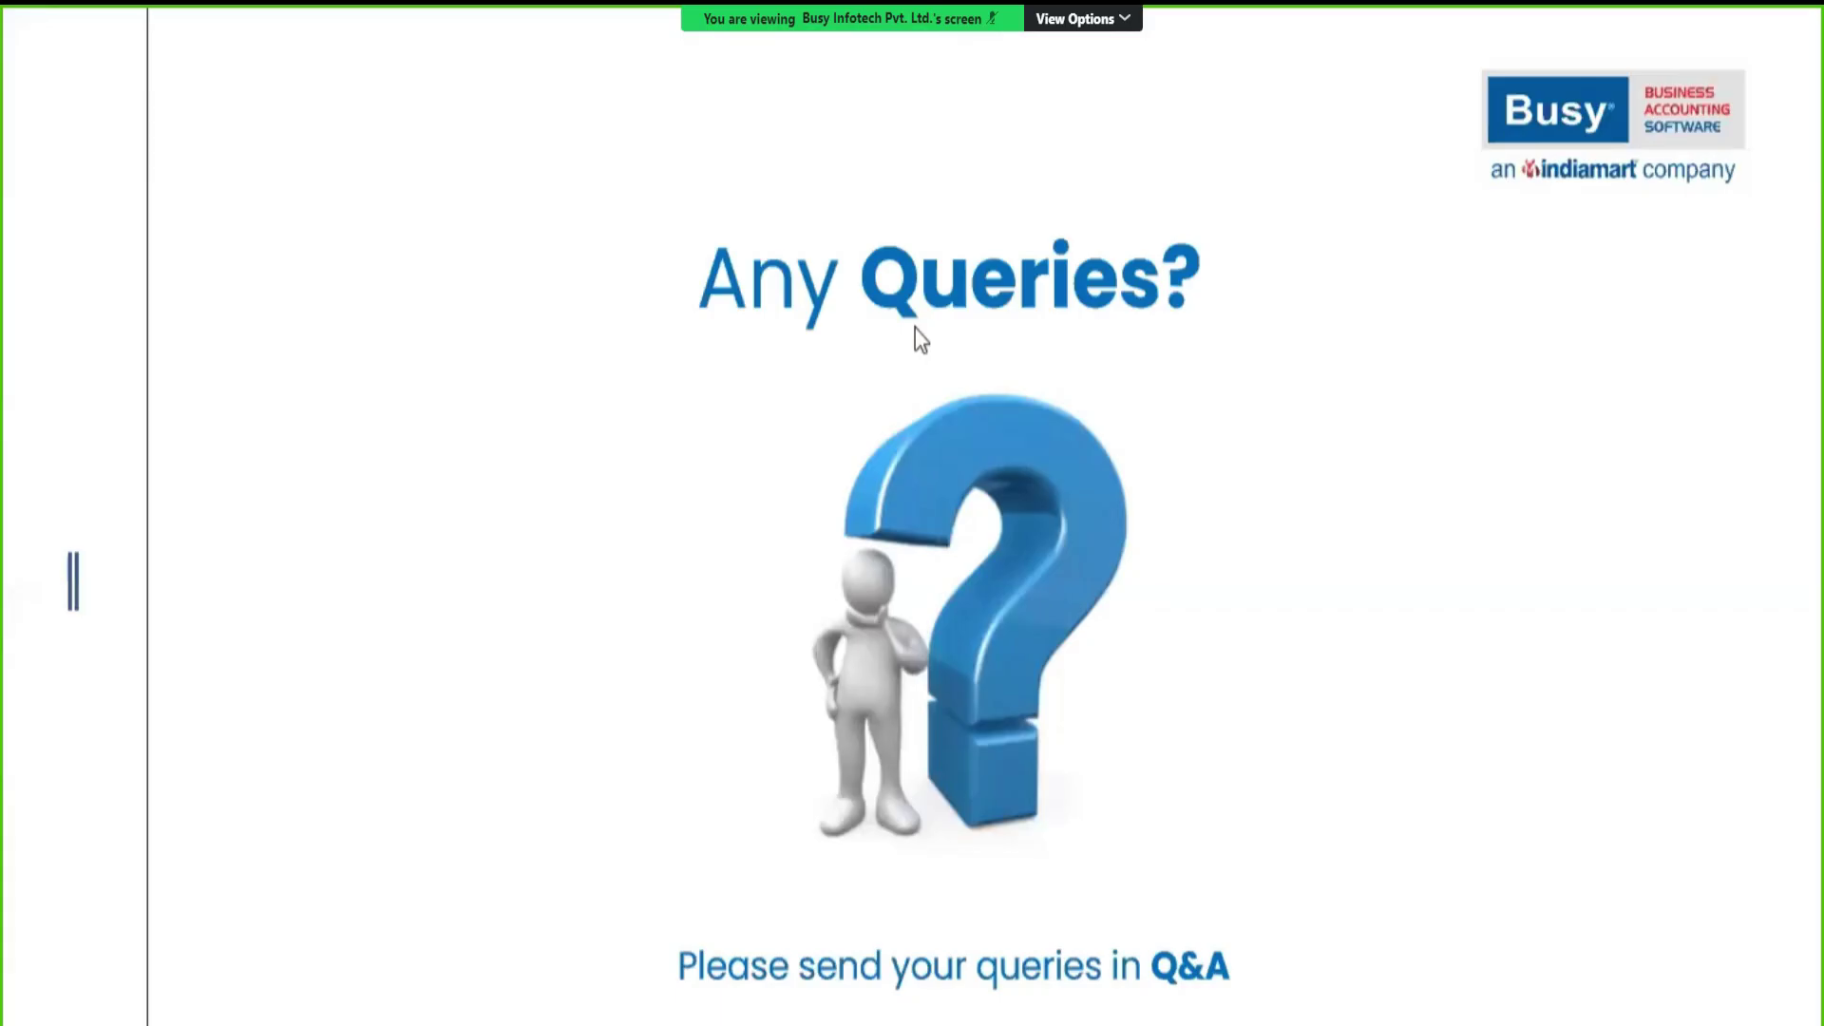
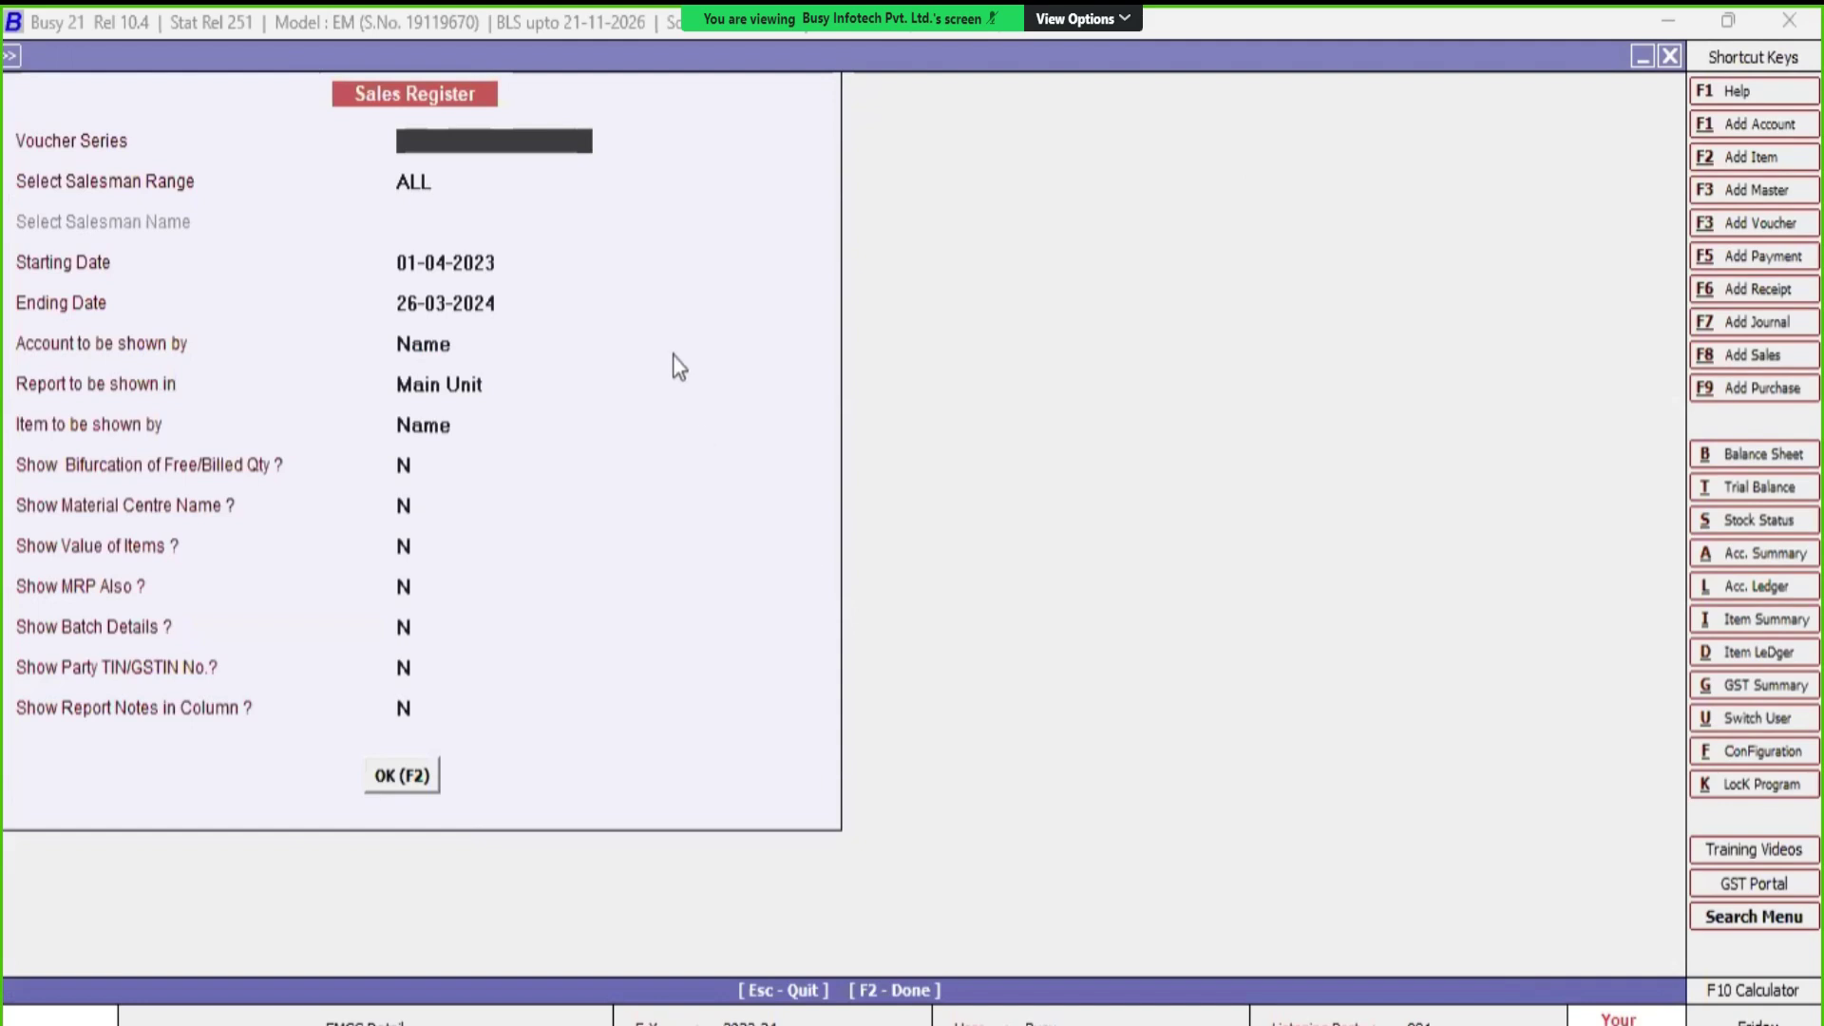
Step: Leave the Sales Register and open the Inventory page of Administration > Configuration > Features/Options
key(Escape)
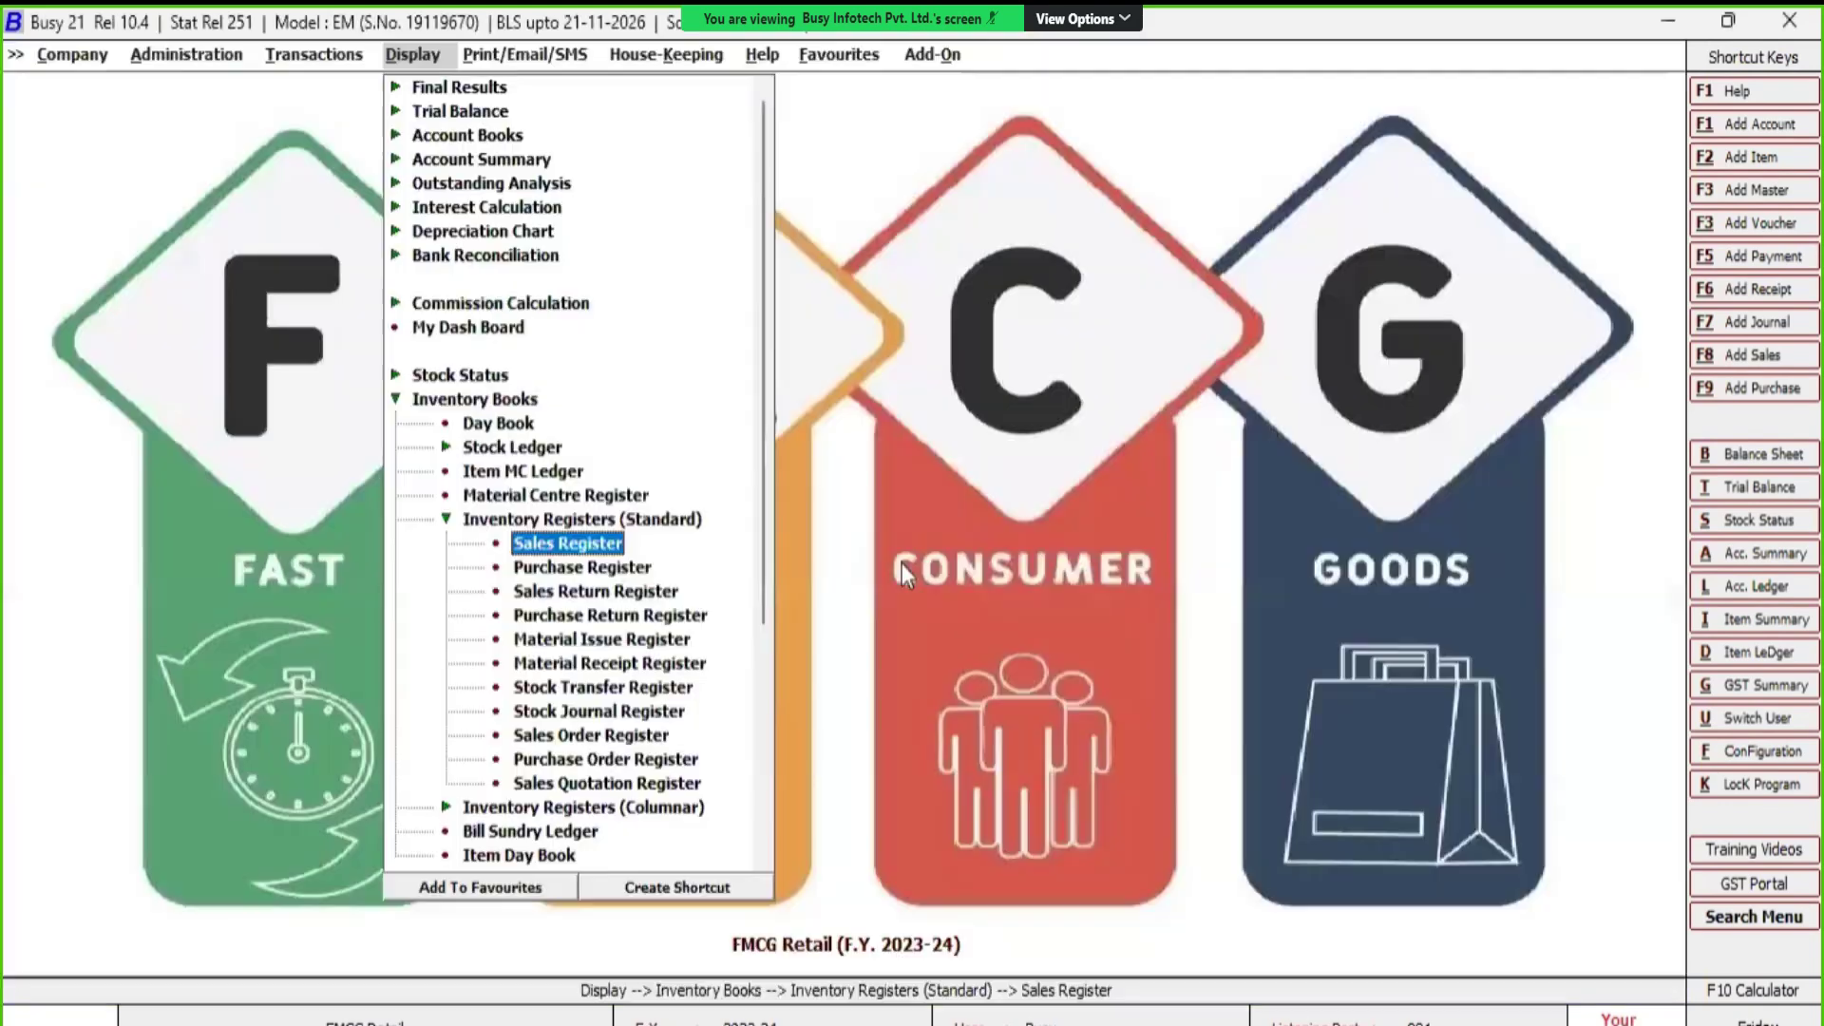
key(Escape)
key(Escape)
key(Escape)
key(Left)
key(Down)
key(Left)
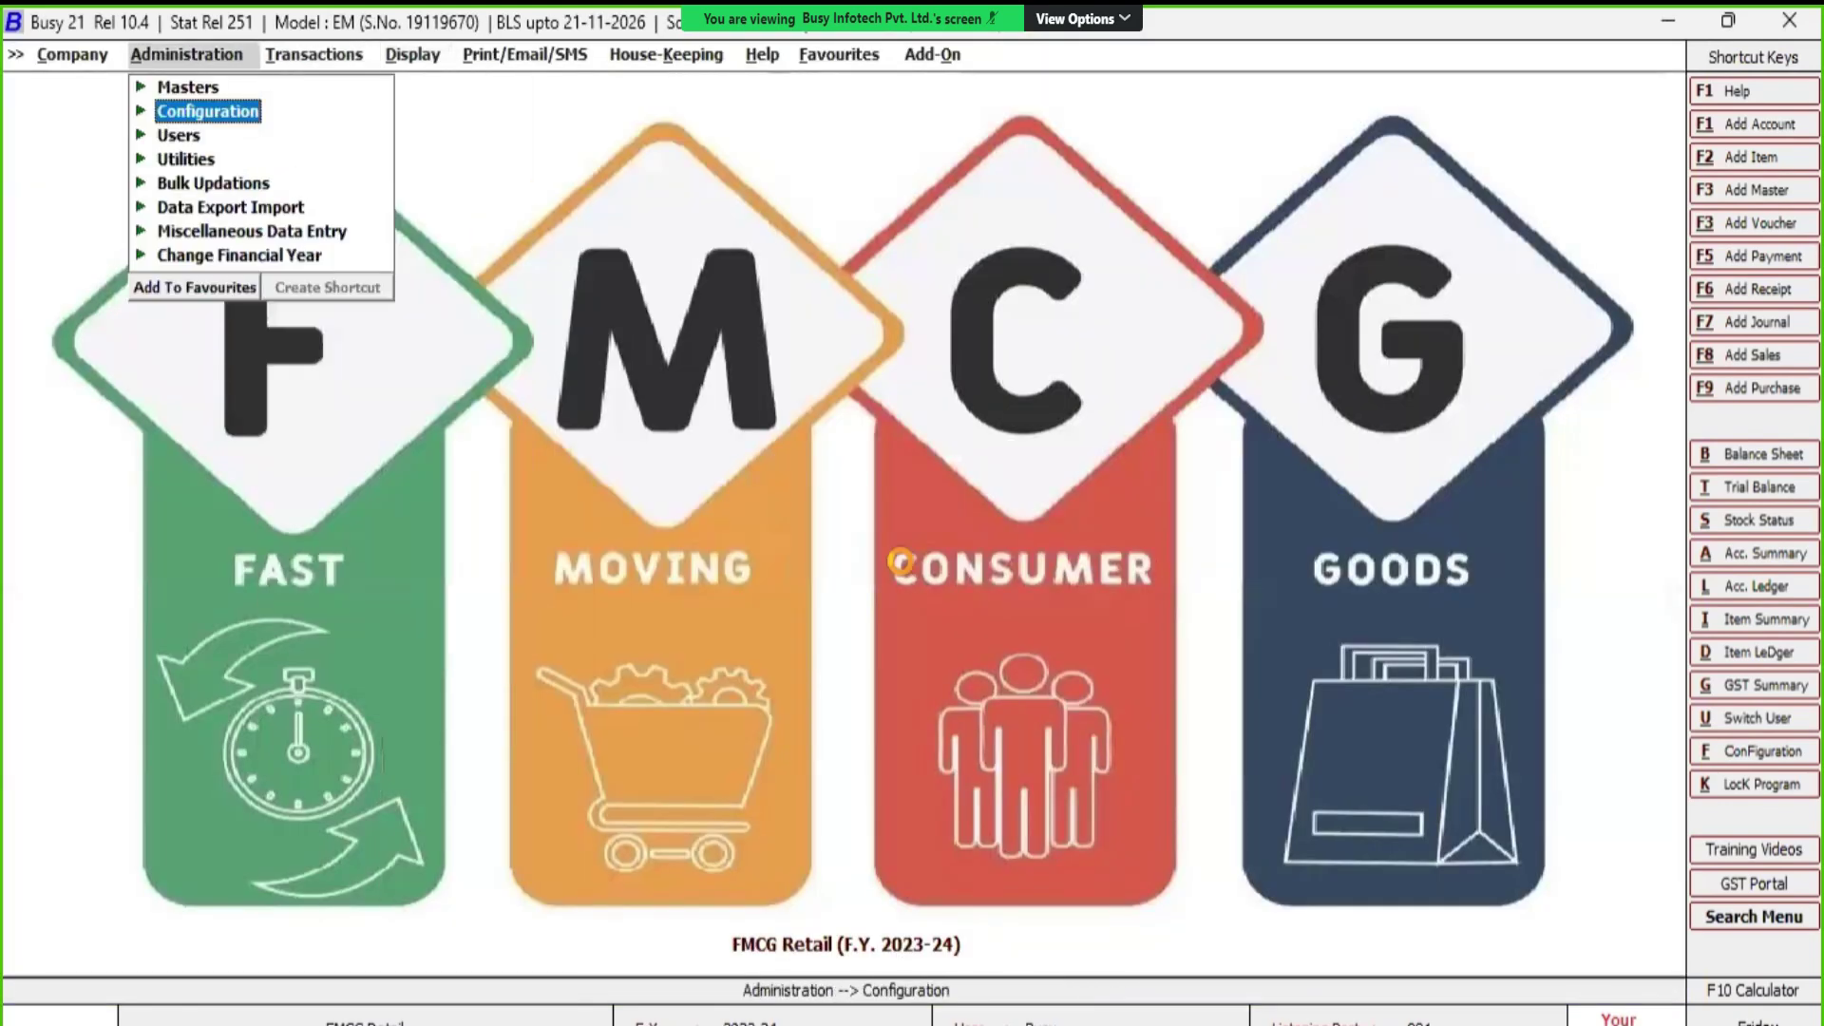
key(Return)
key(Return)
click(150, 492)
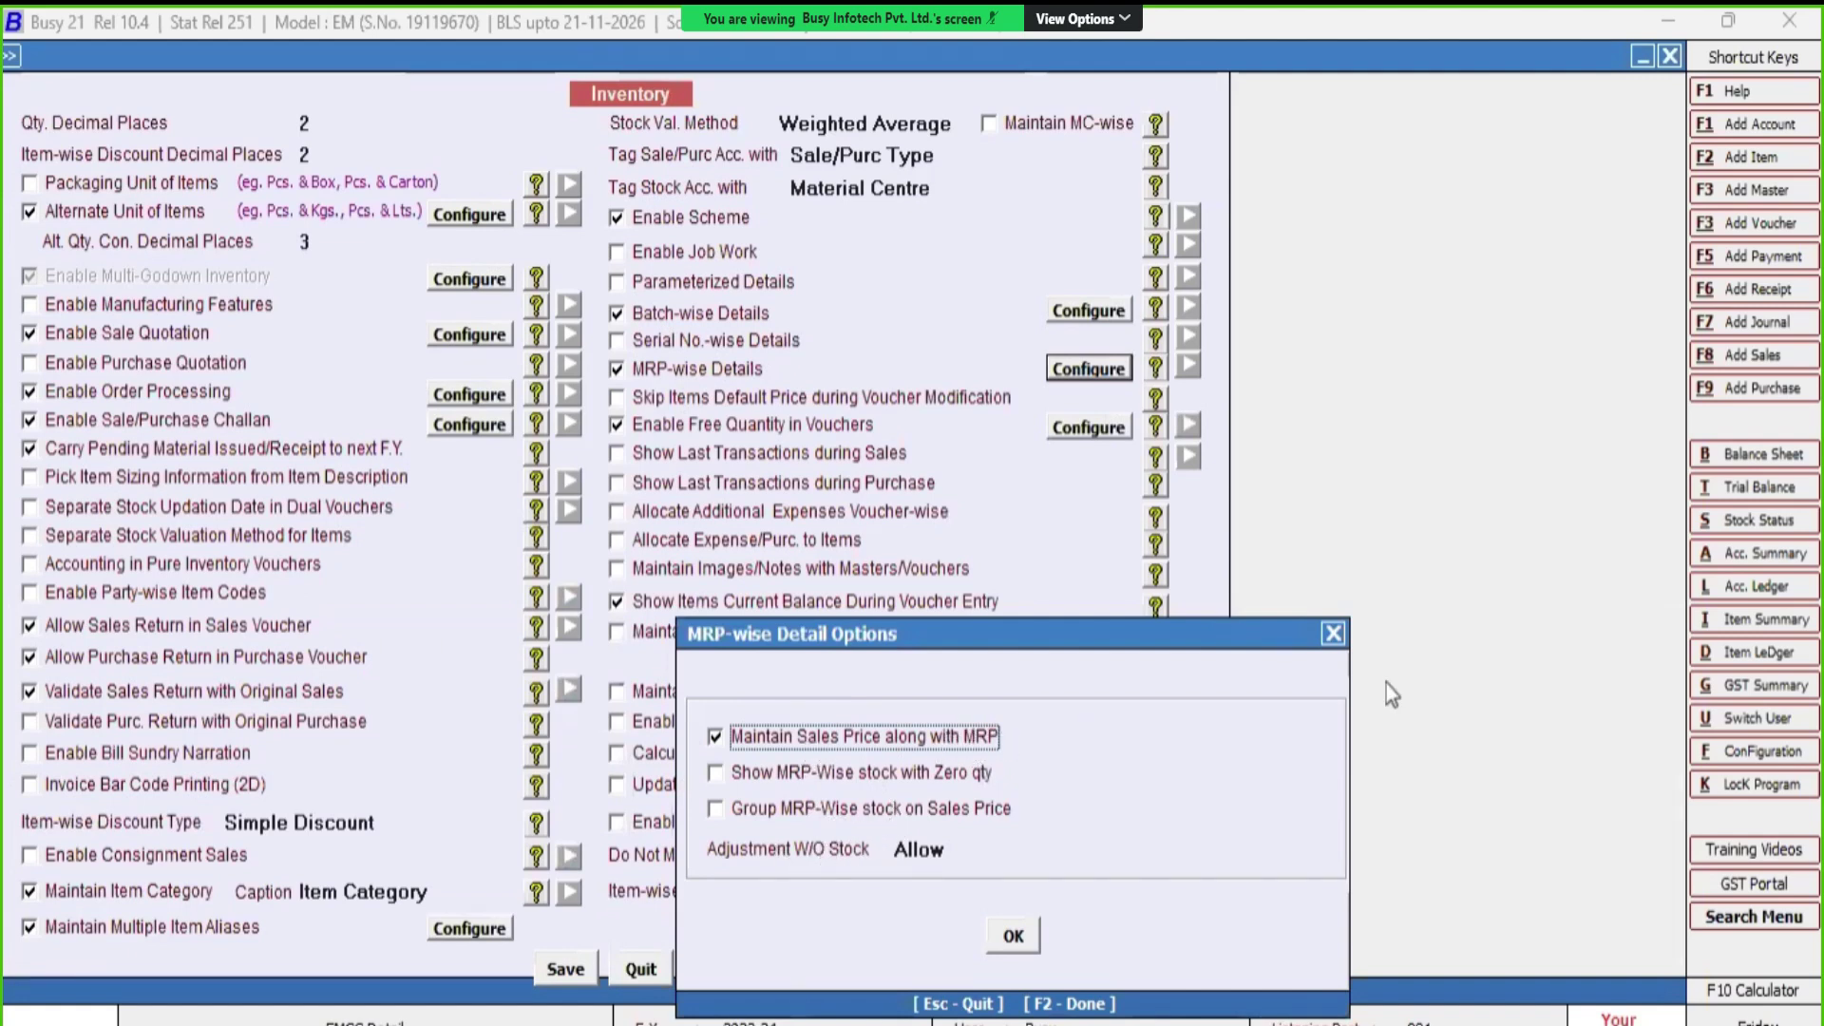
Step: Review the MRP-wise and Batch-wise detail options, then close the settings back to the main screen
click(1333, 633)
click(1089, 310)
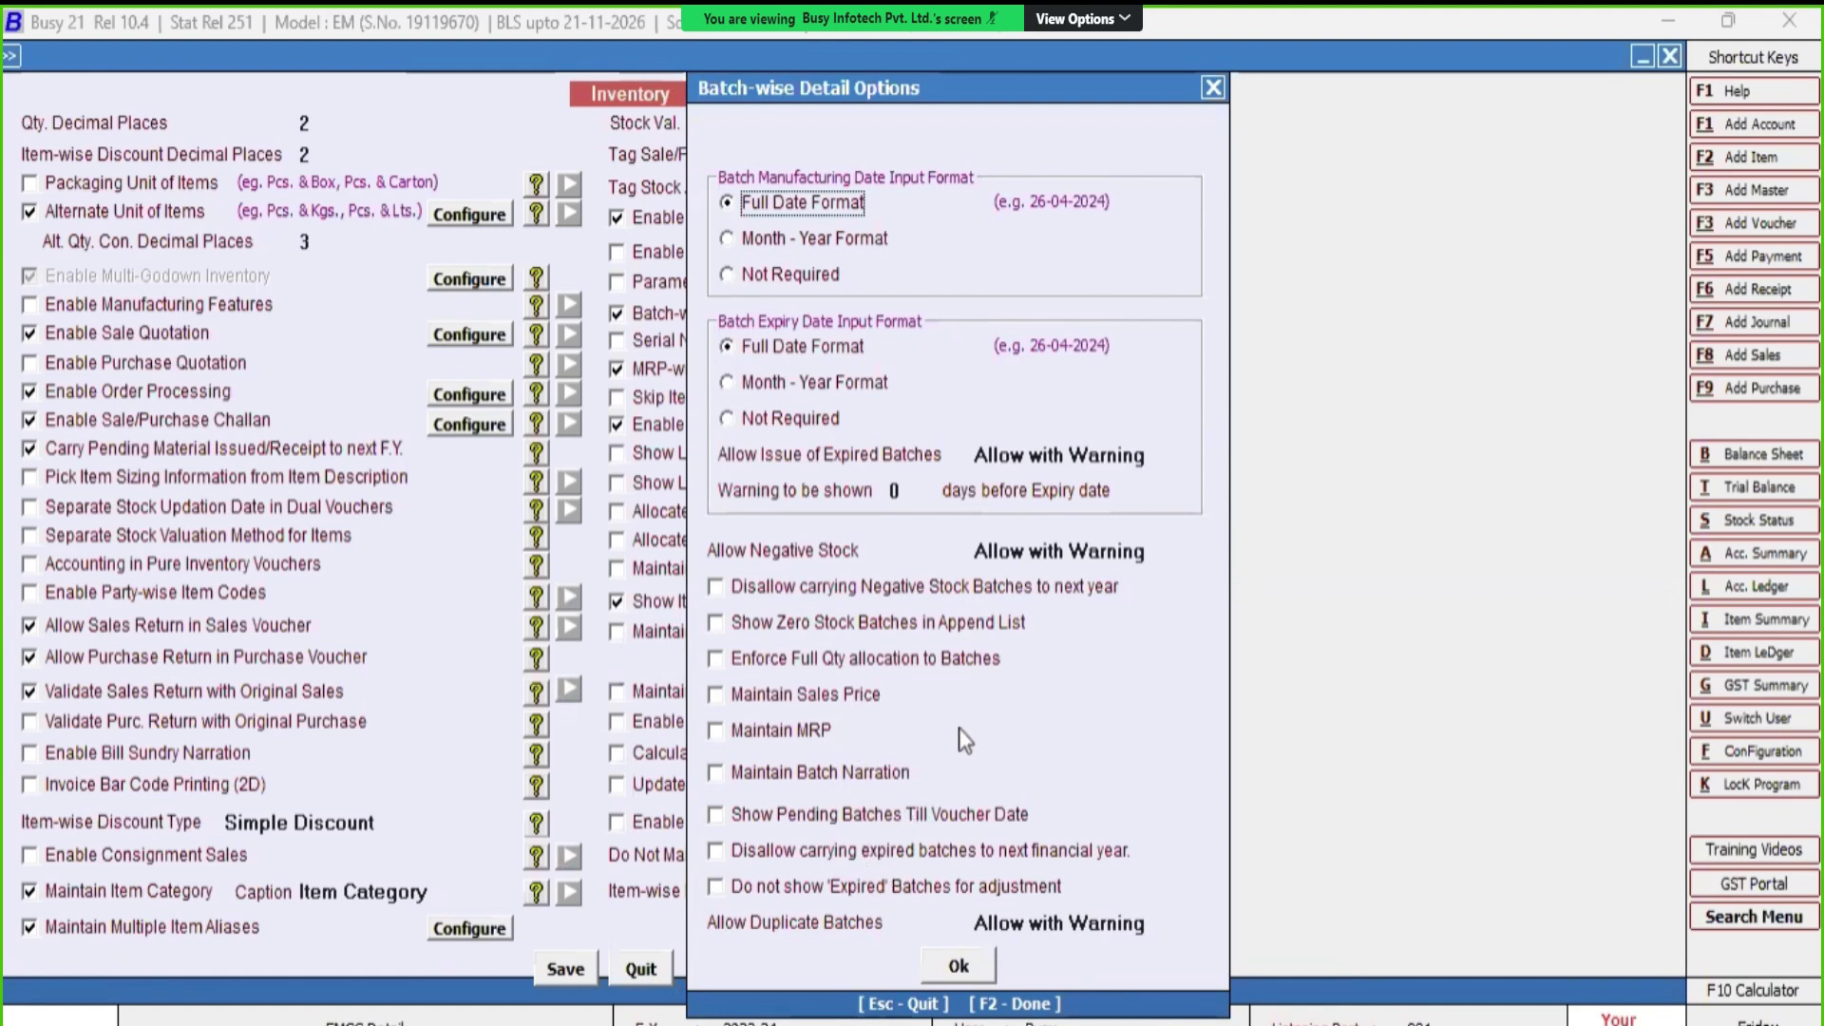
click(958, 966)
click(665, 966)
key(Escape)
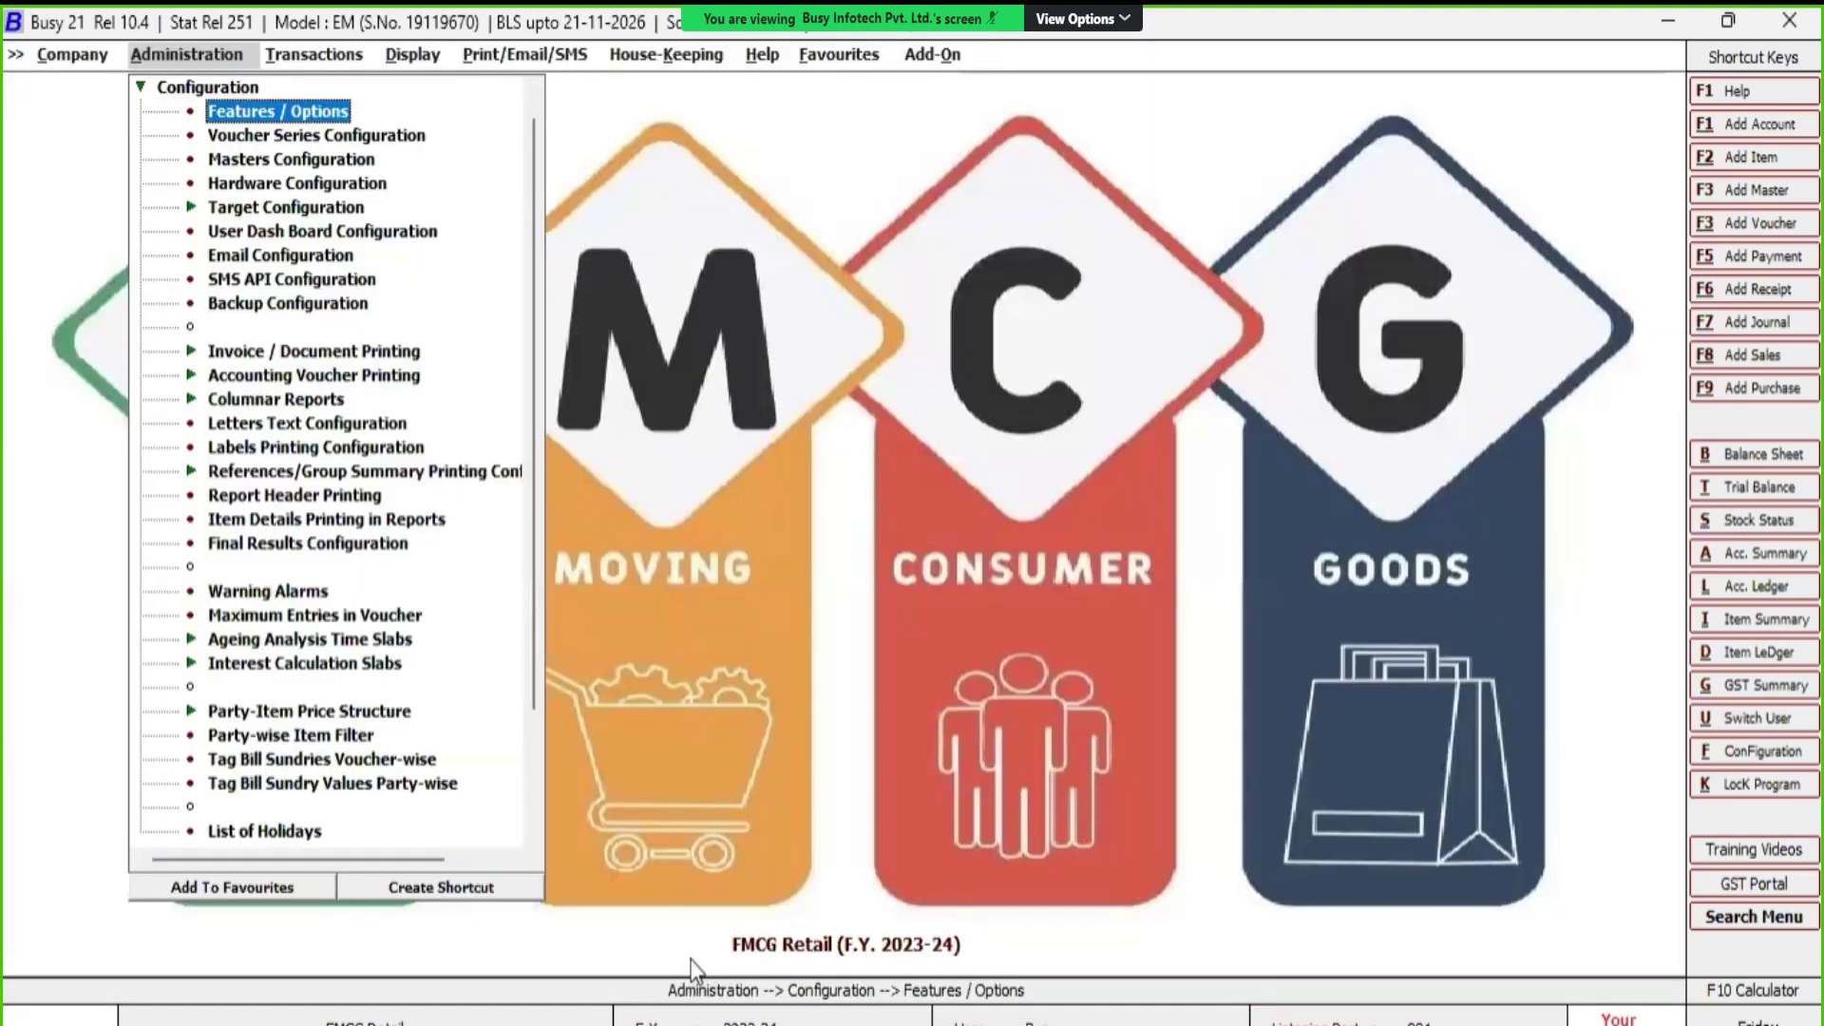
key(Right)
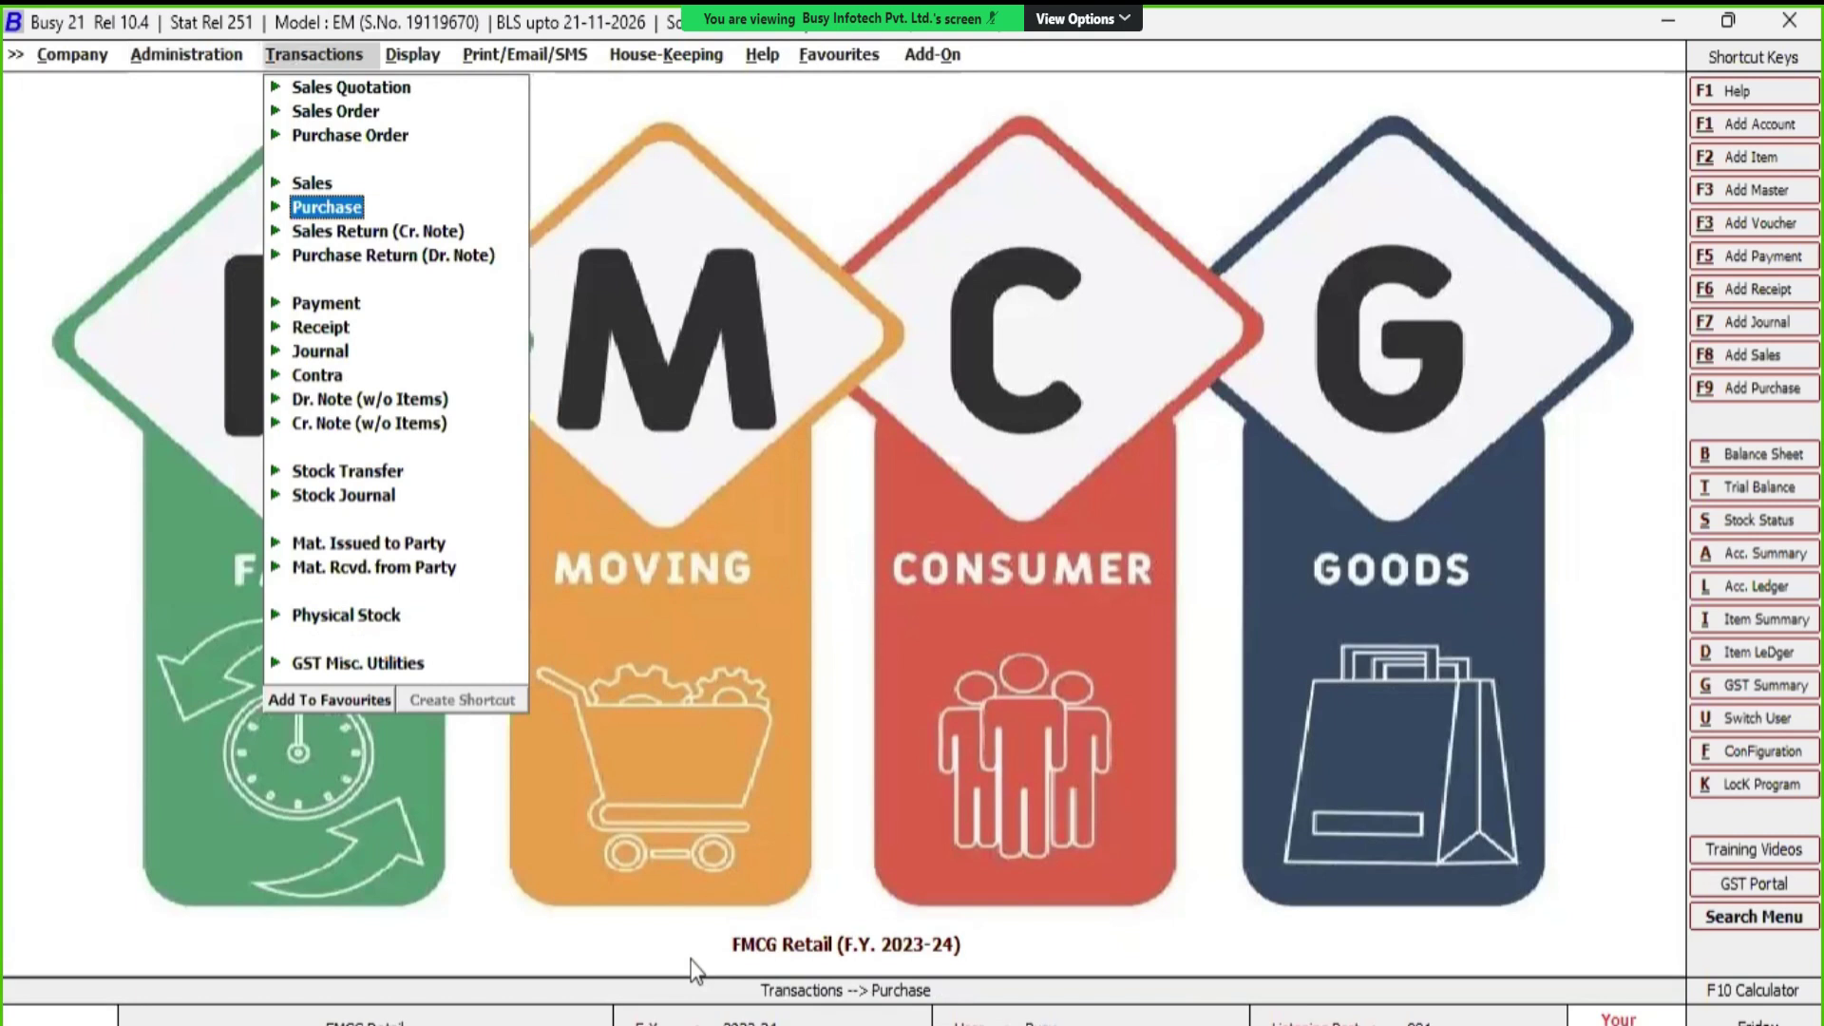
Step: Start purchase voucher No. 32 with A1 Spices Enterprise as the party
key(Return)
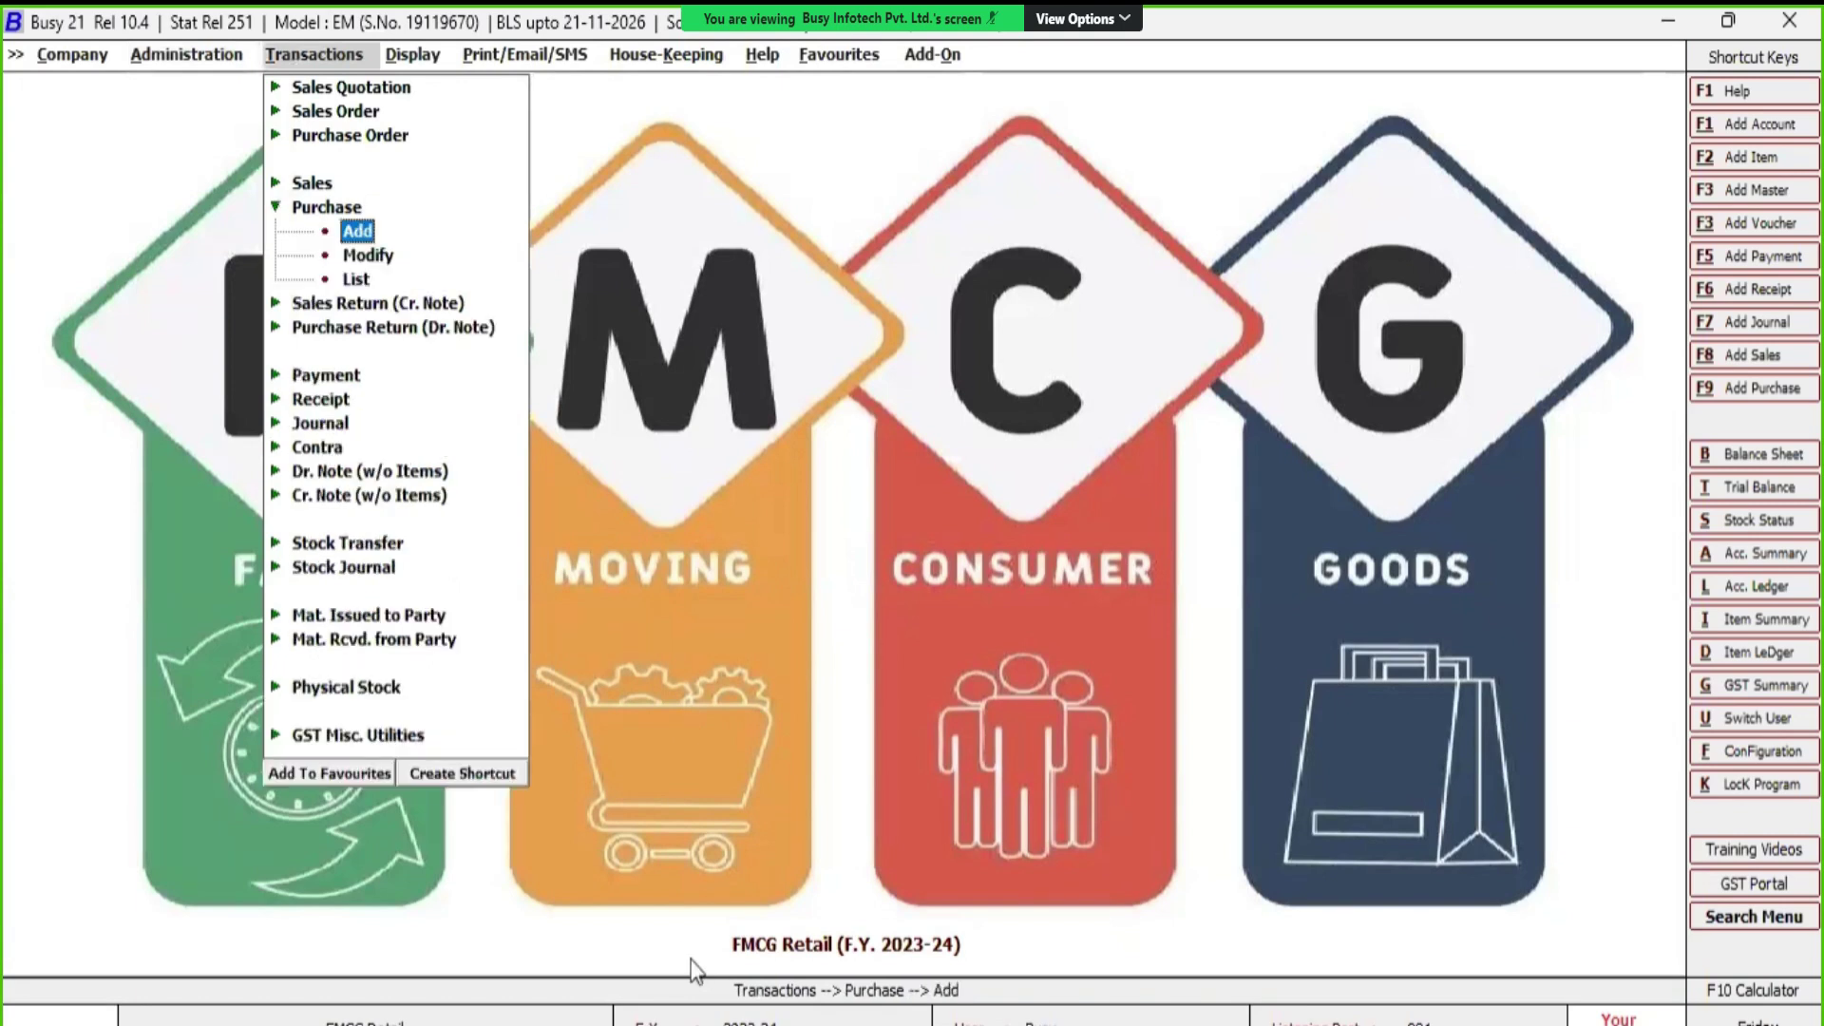
key(Return)
key(Return)
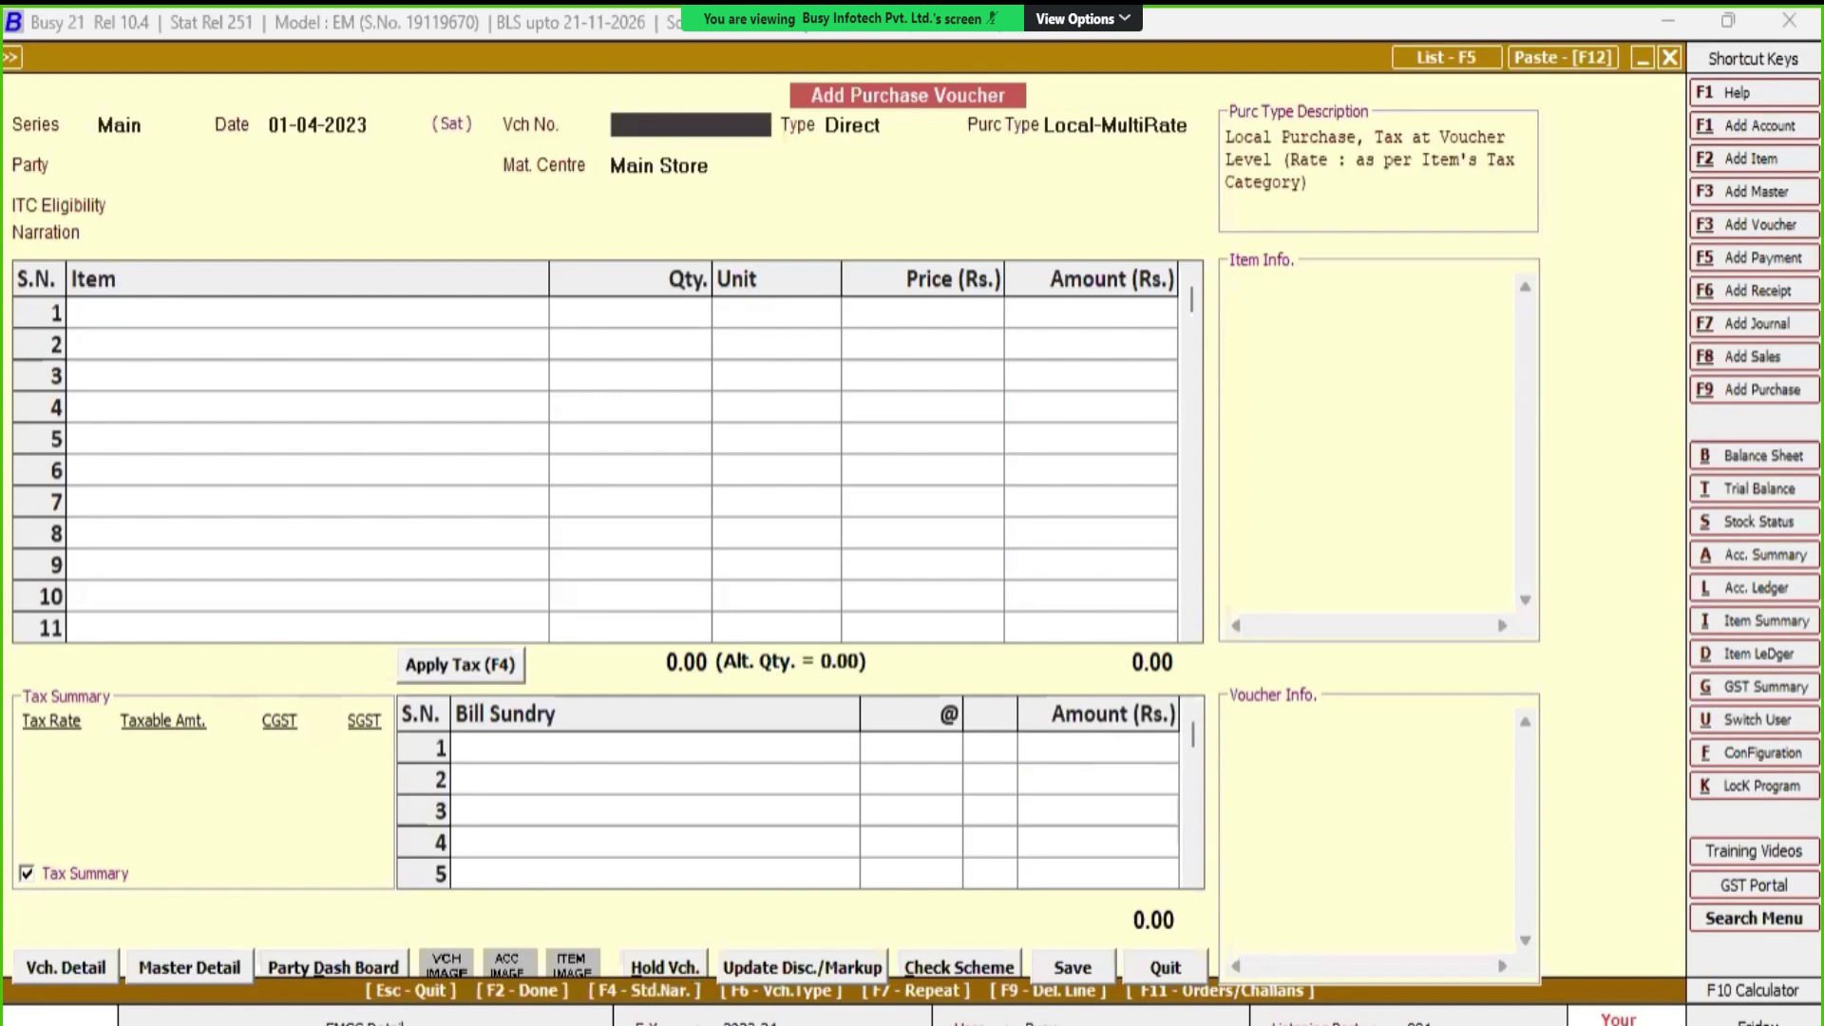
key(Return)
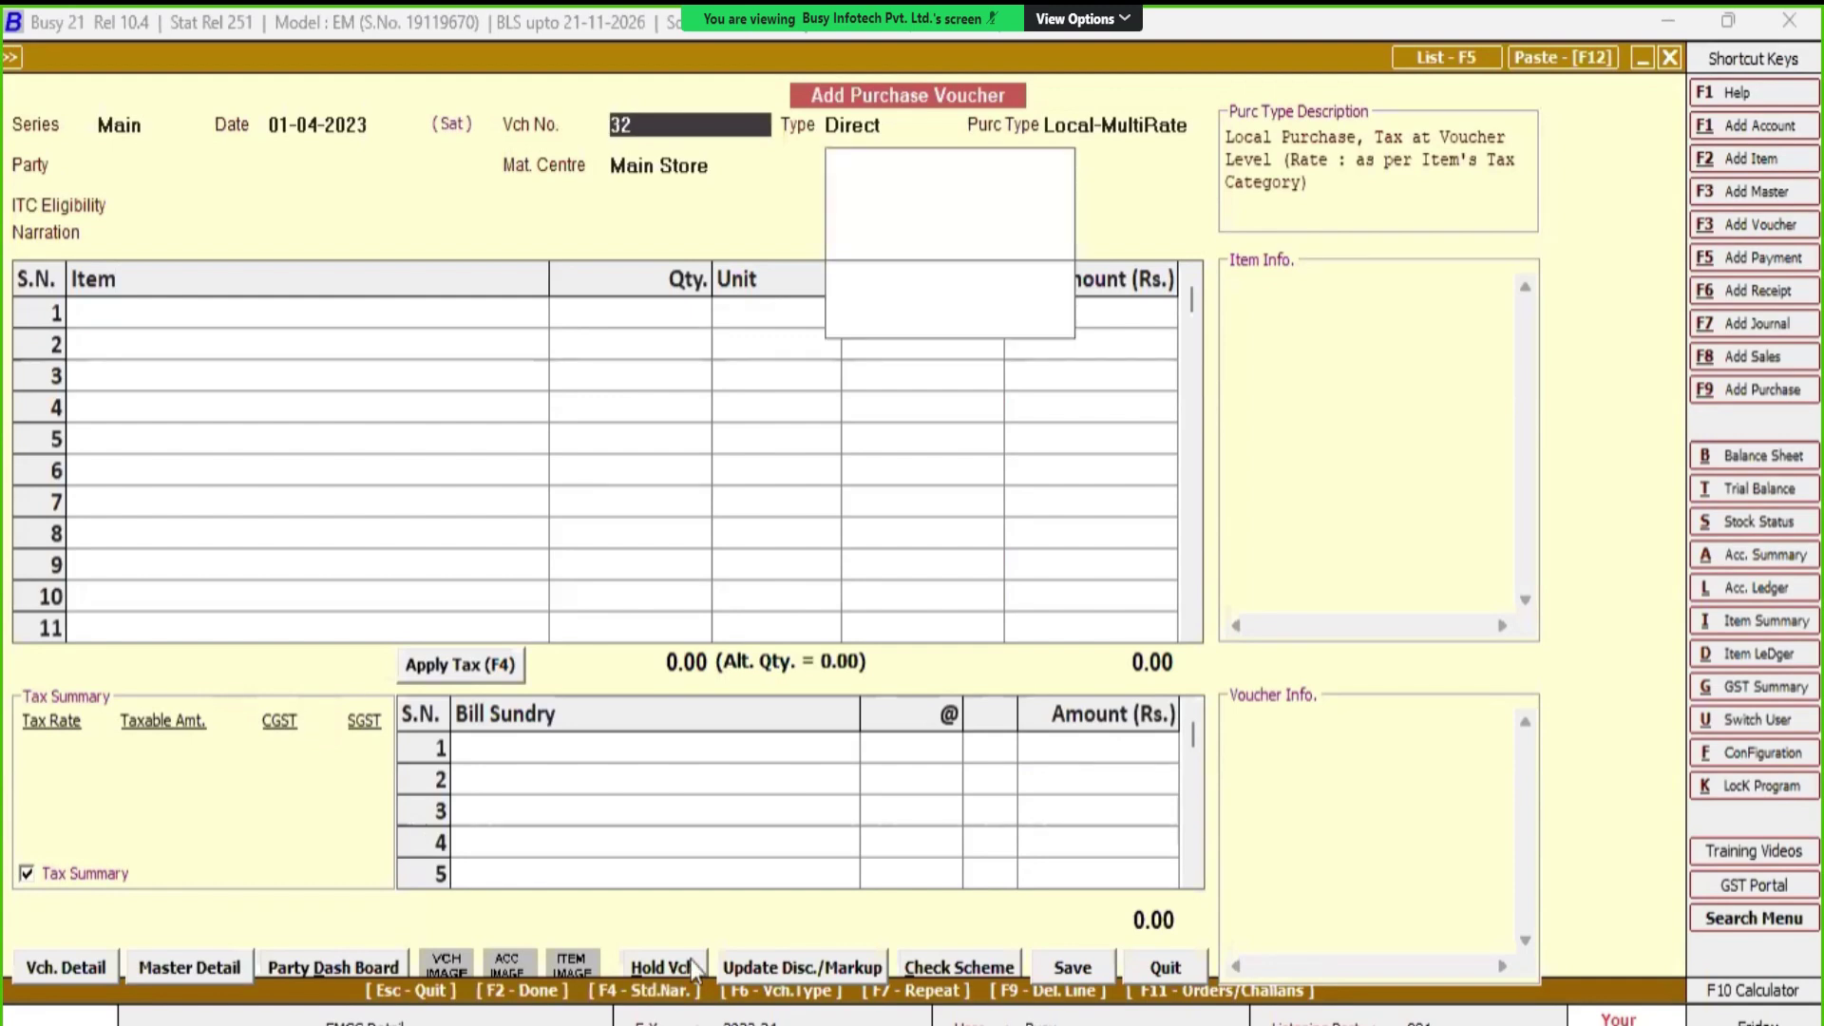
key(Return)
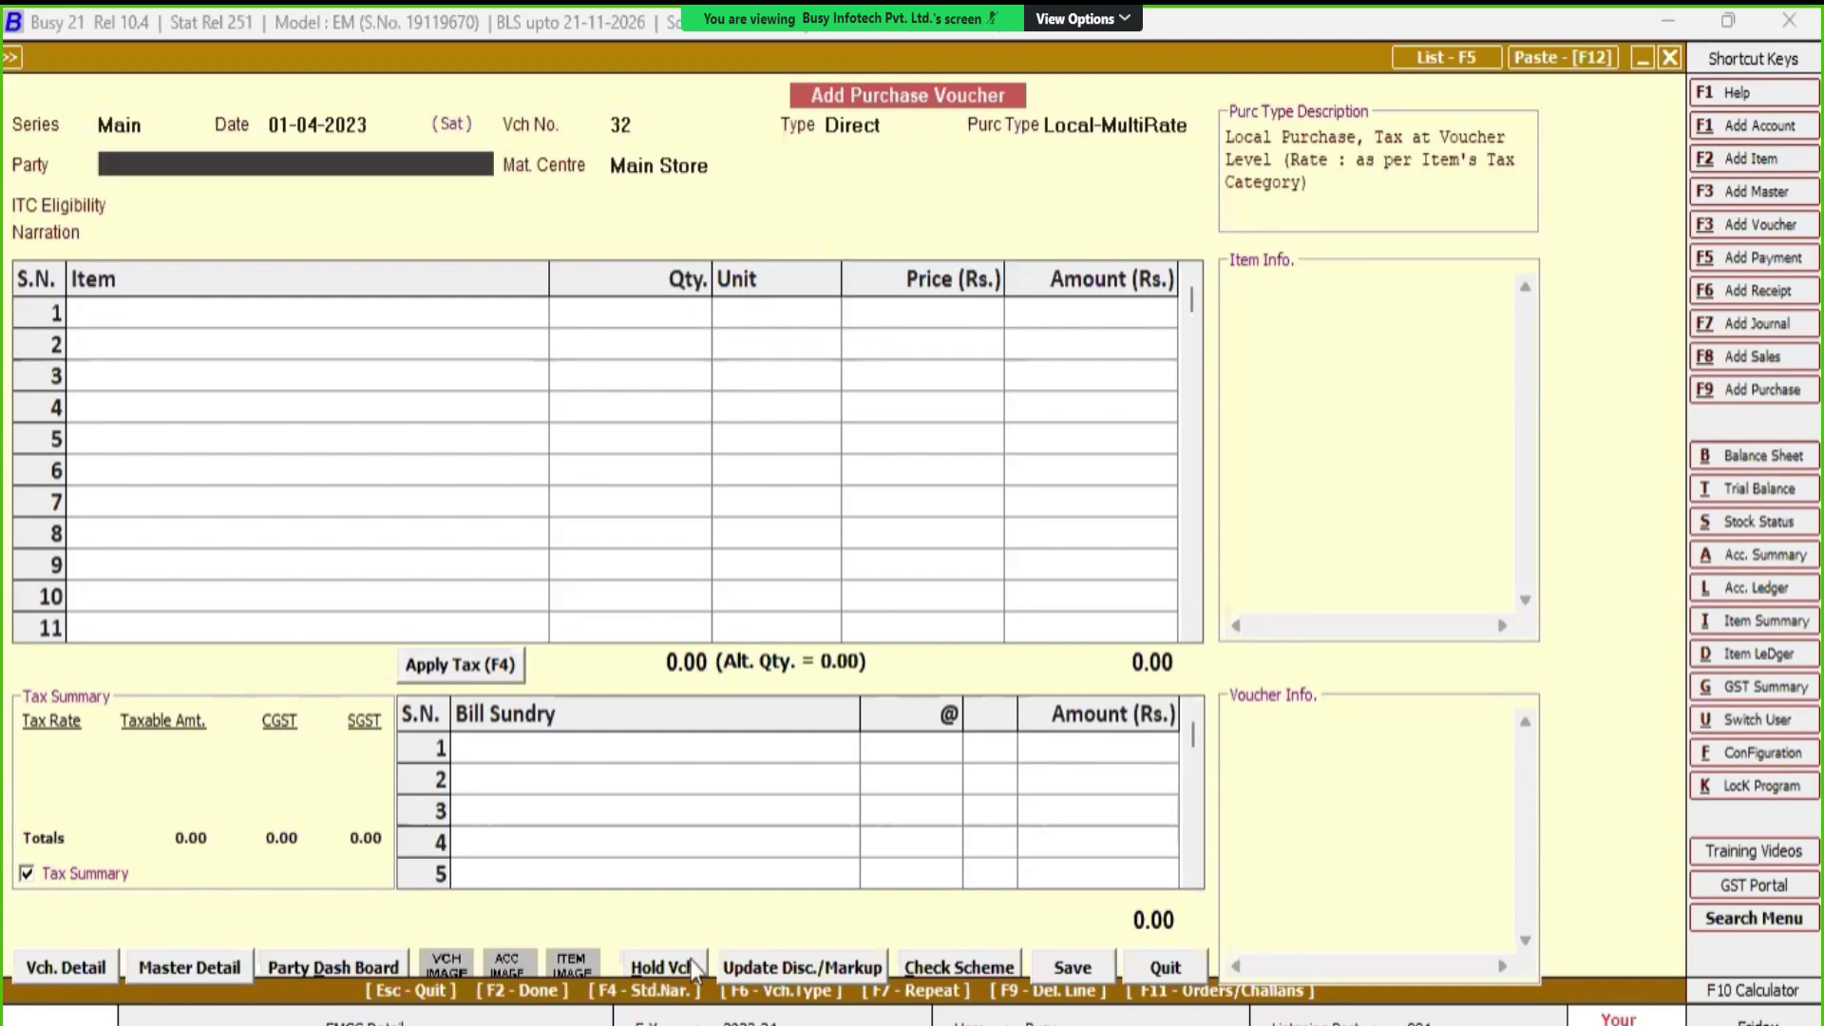
key(Return)
key(Return)
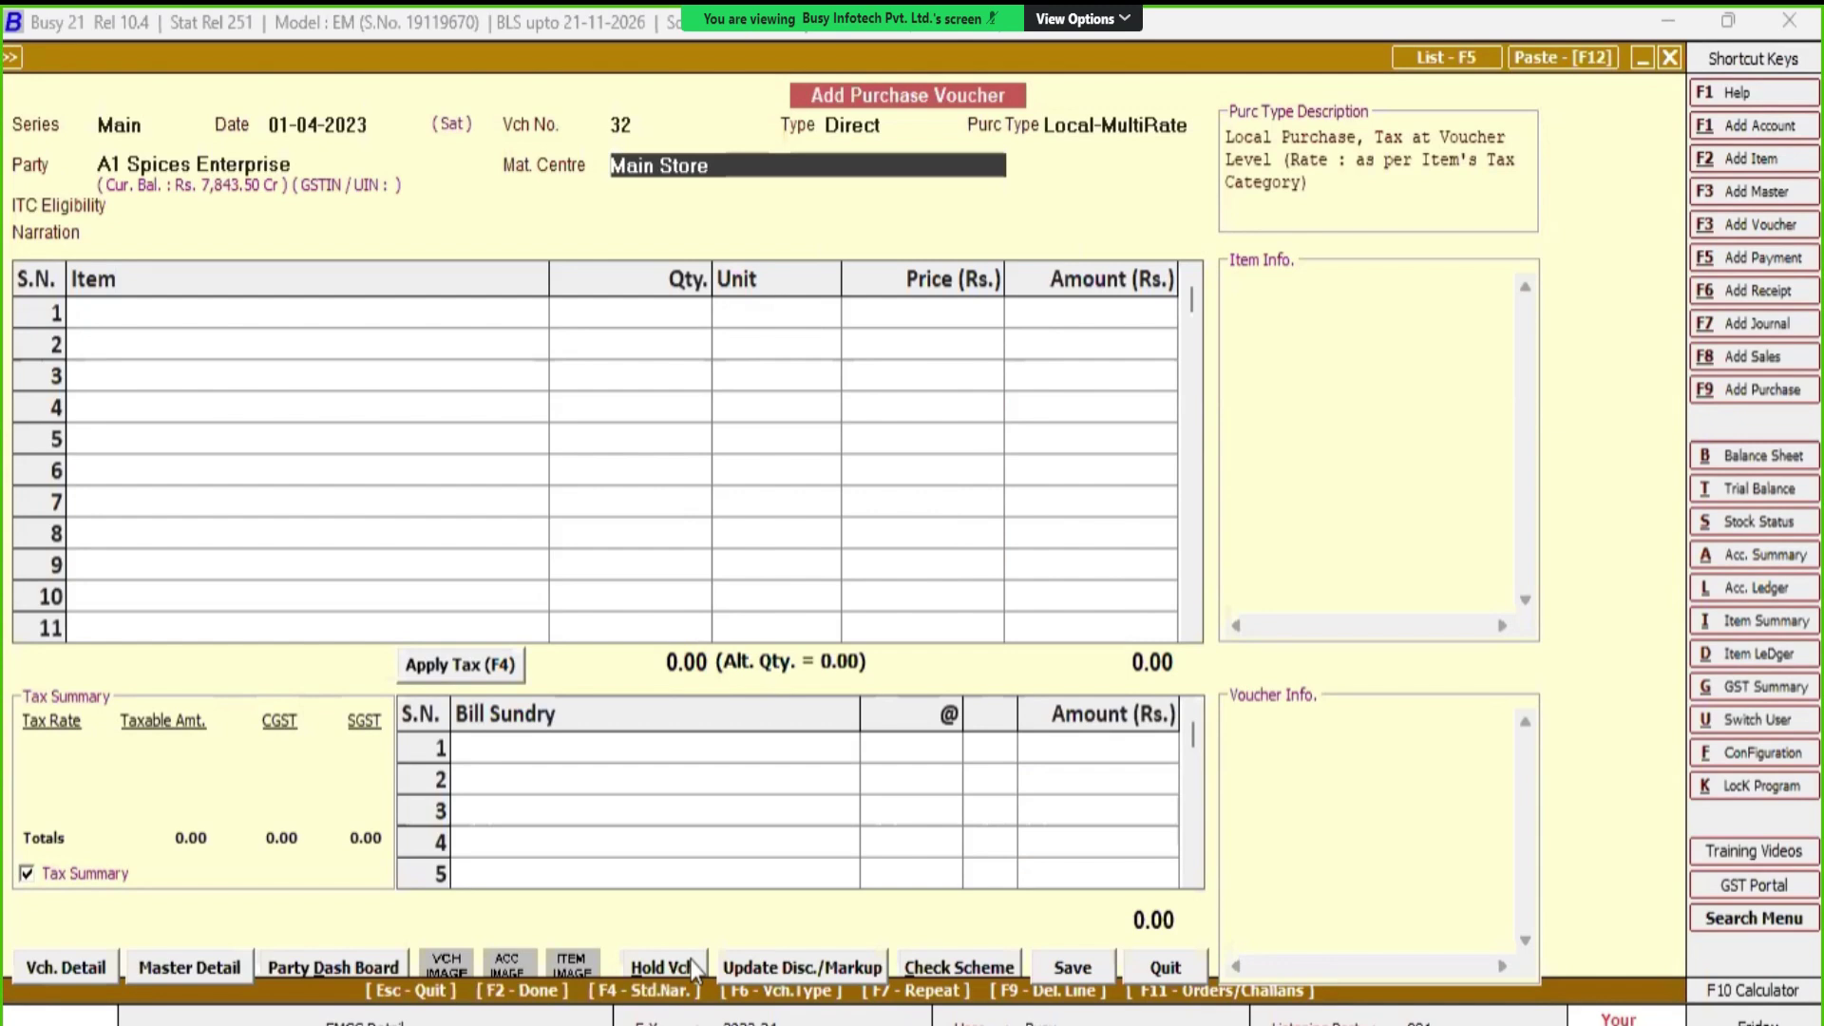
key(Return)
Step: Enter CAKE BAR CHOCOLATE DELITE (MRP 30.00) in row 1, then replace it with DAL CHANA 1KG
text(ca)
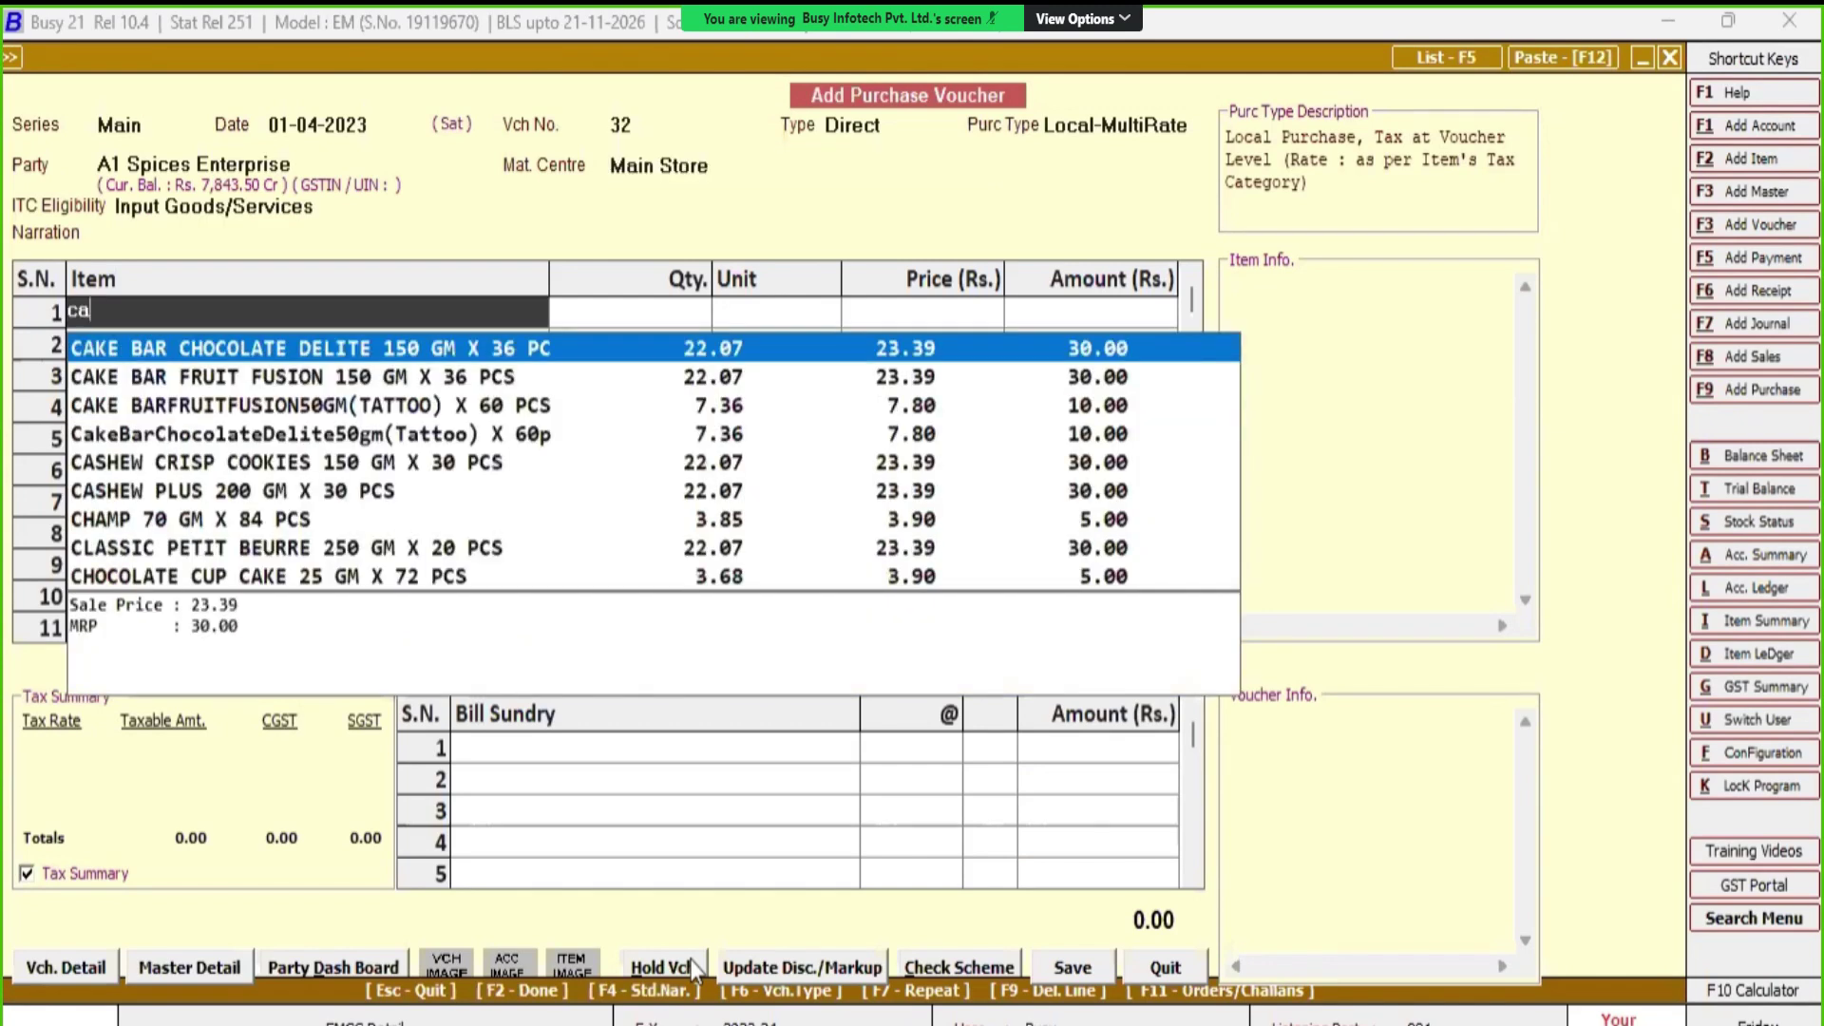
key(Return)
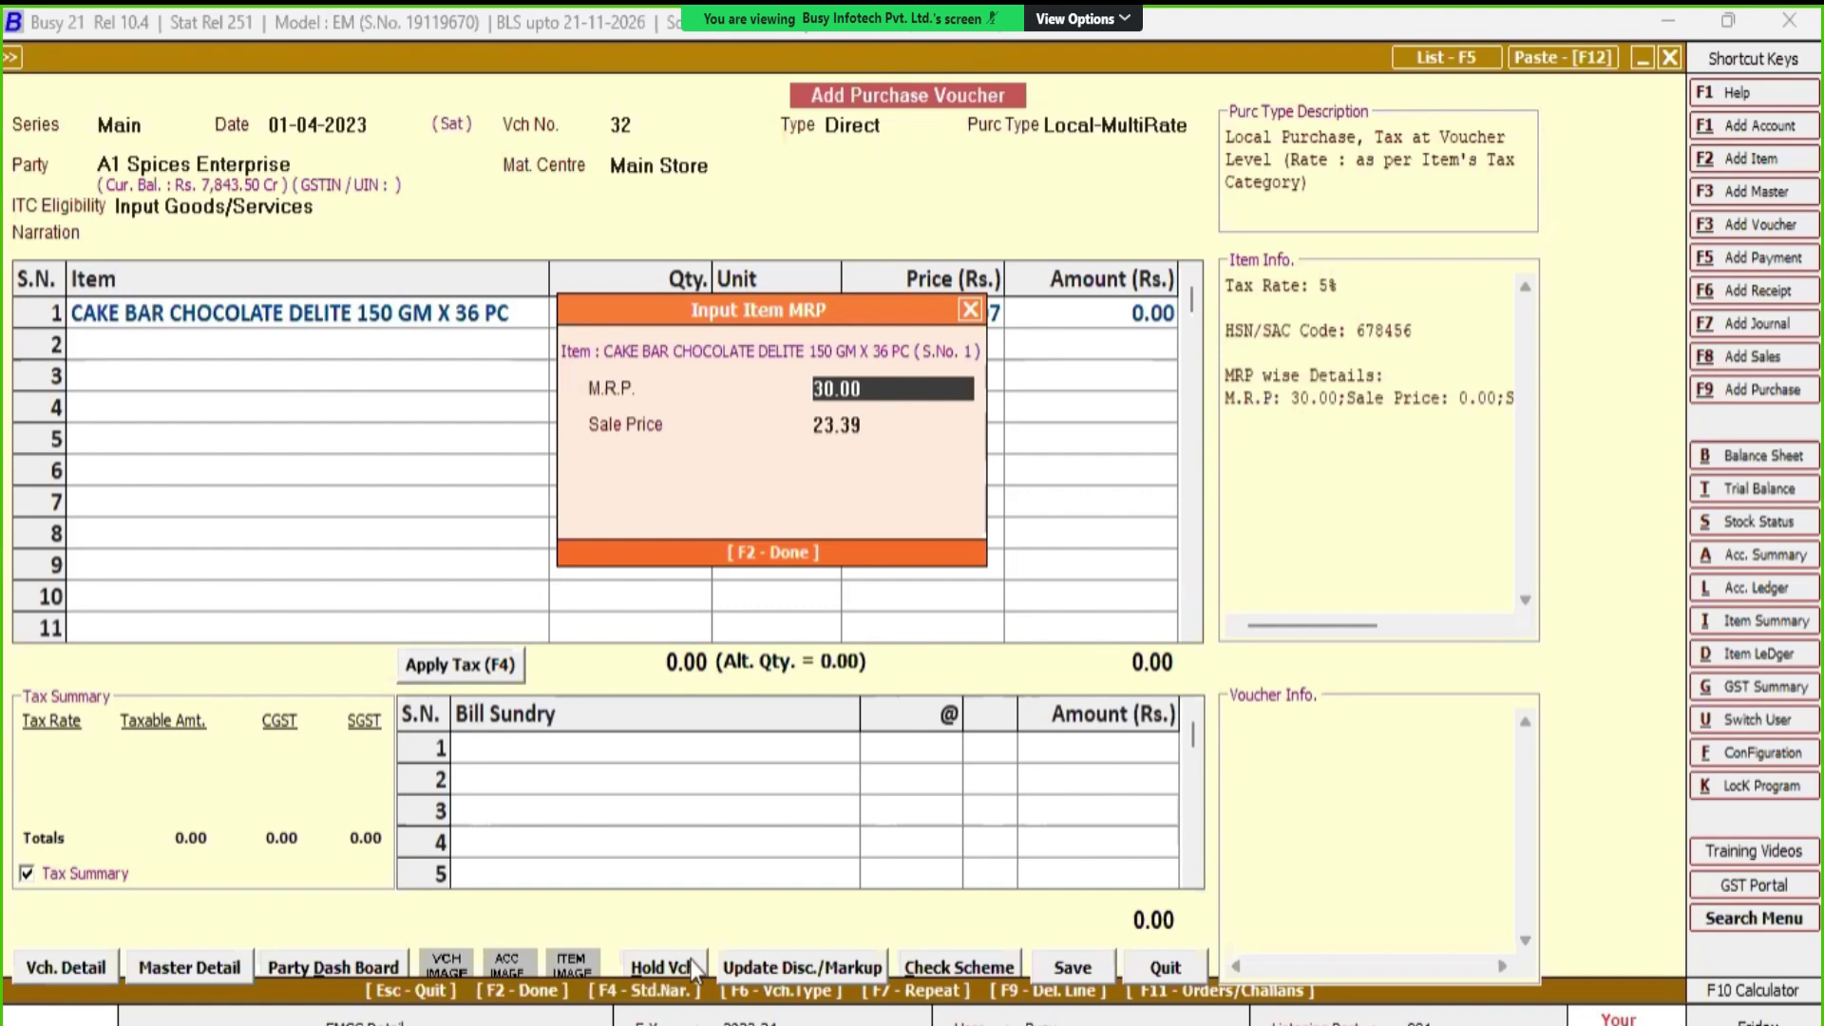
key(Return)
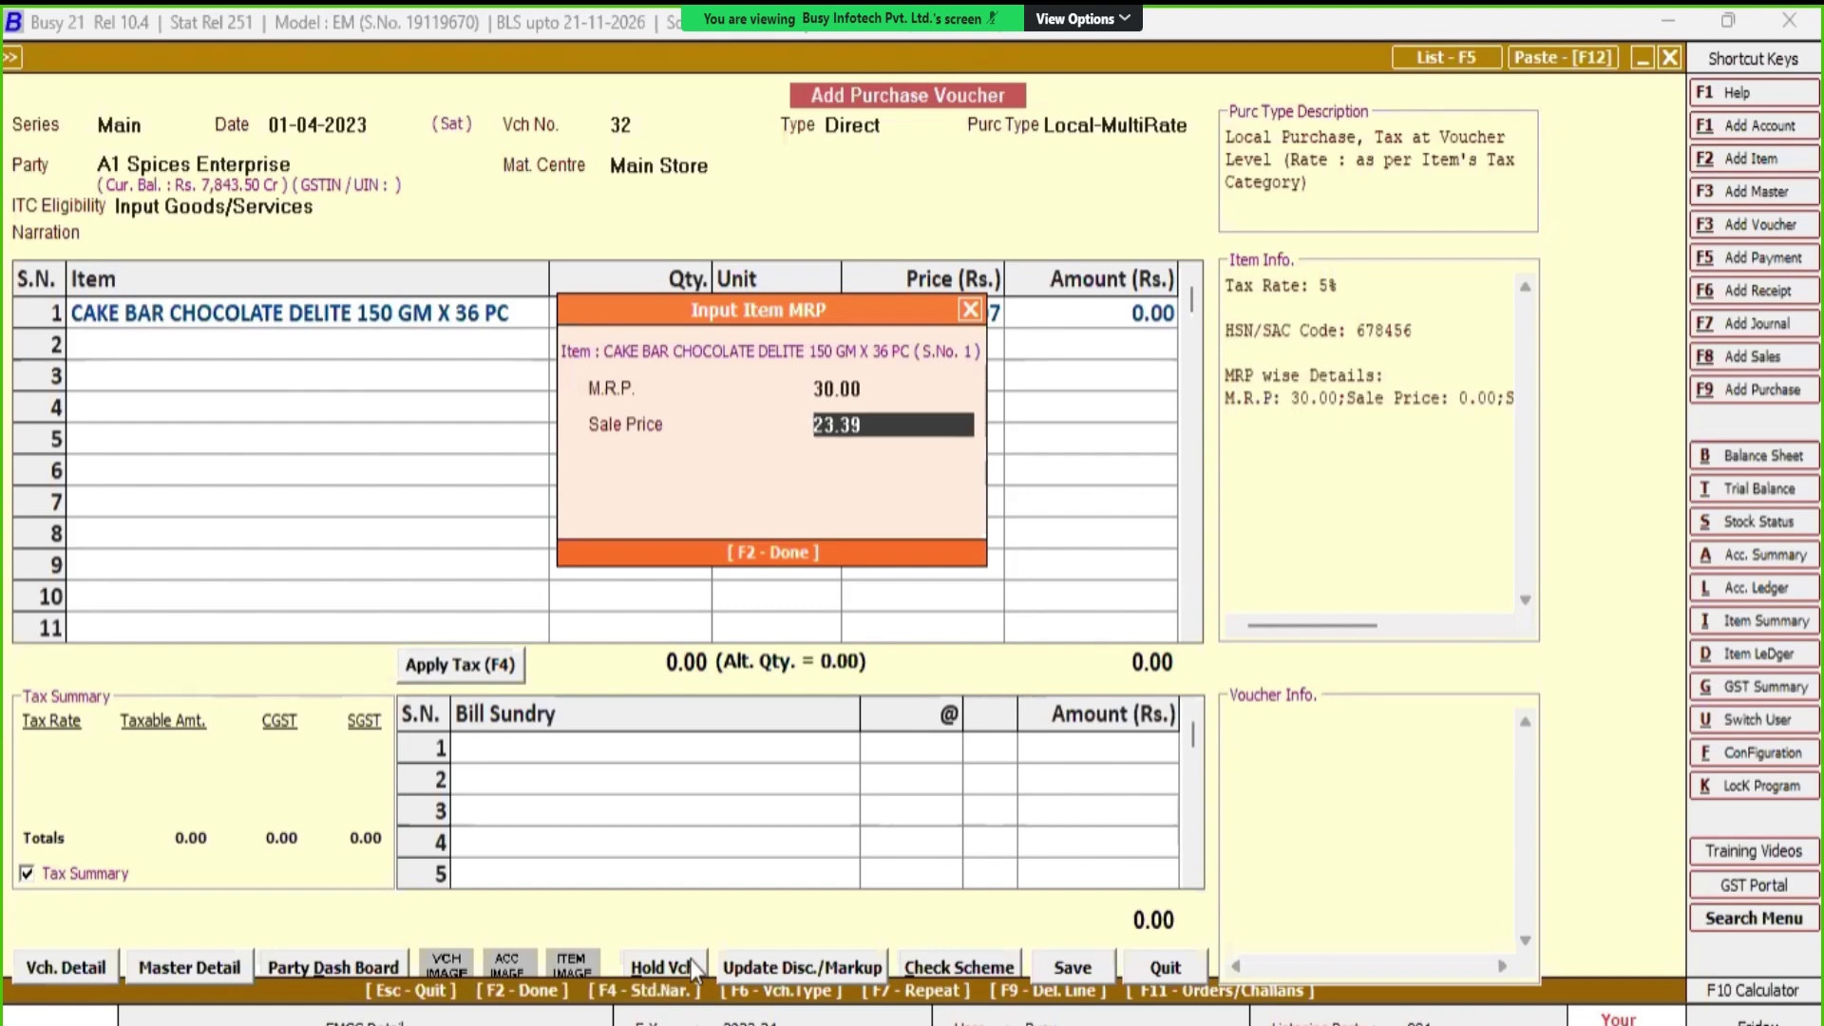
key(Return)
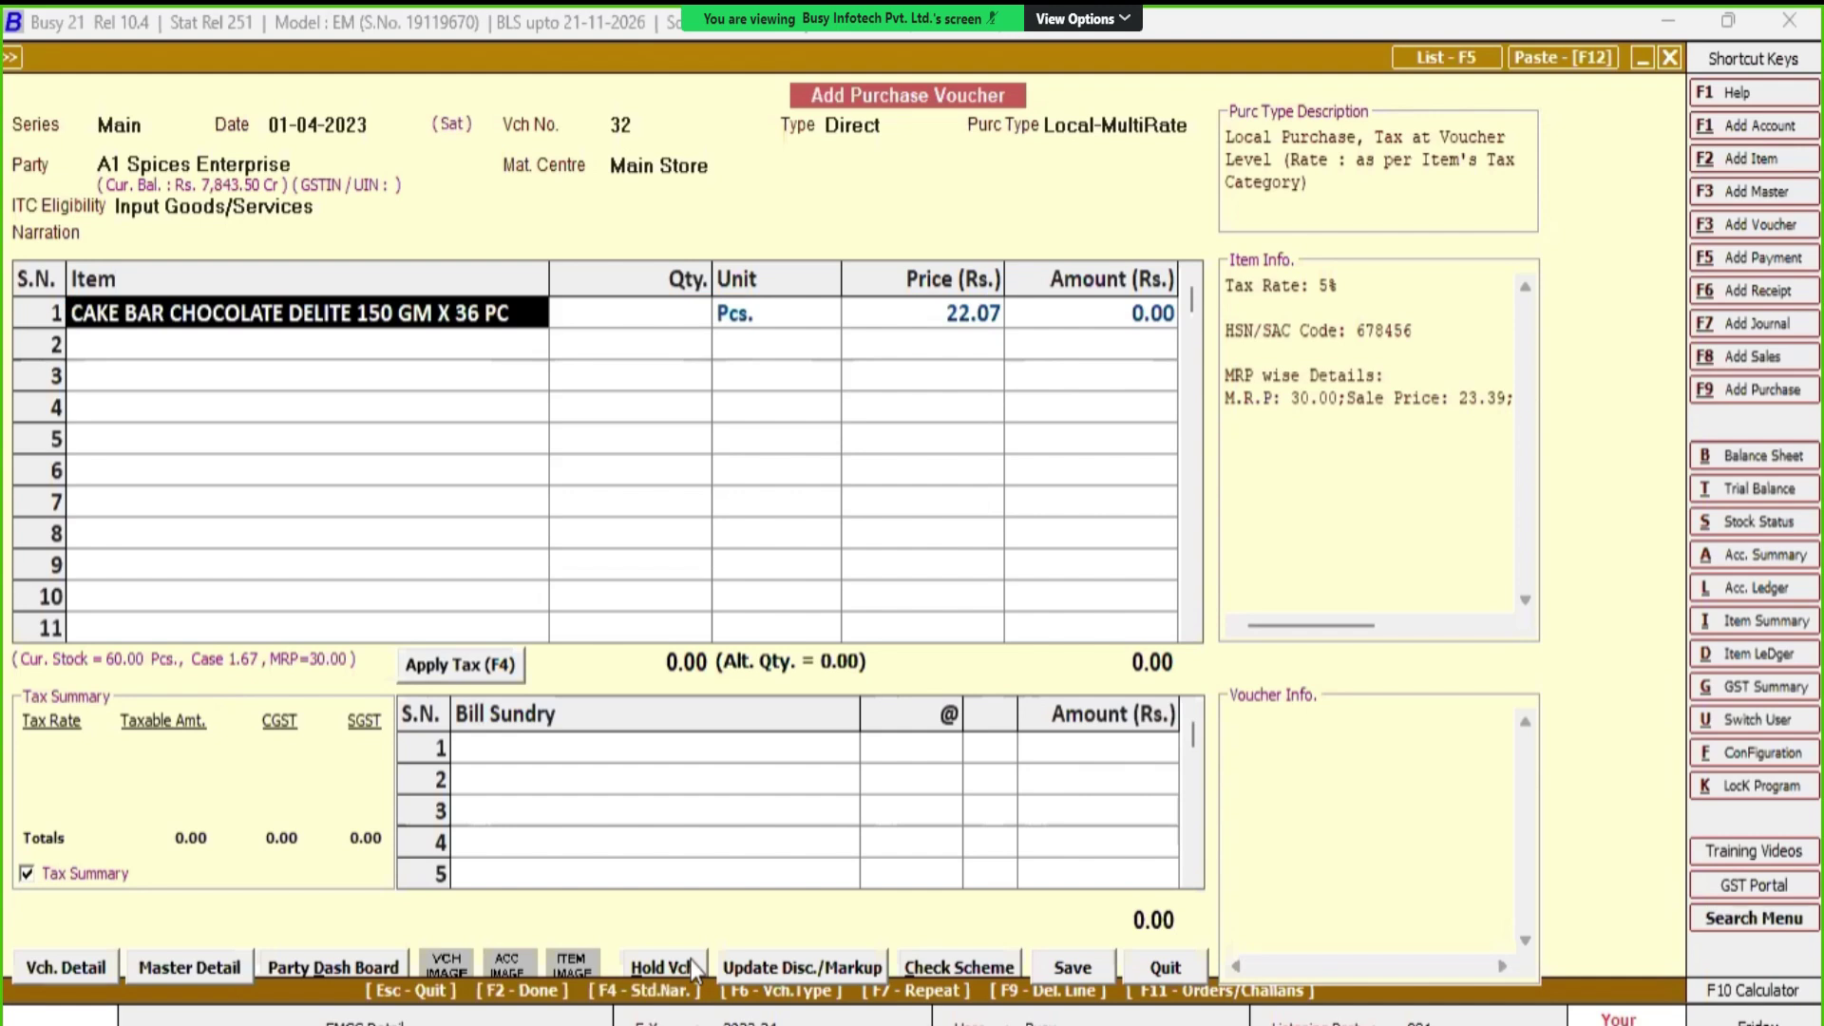
text(d)
key(Down)
key(Down)
key(Down)
key(Return)
key(Return)
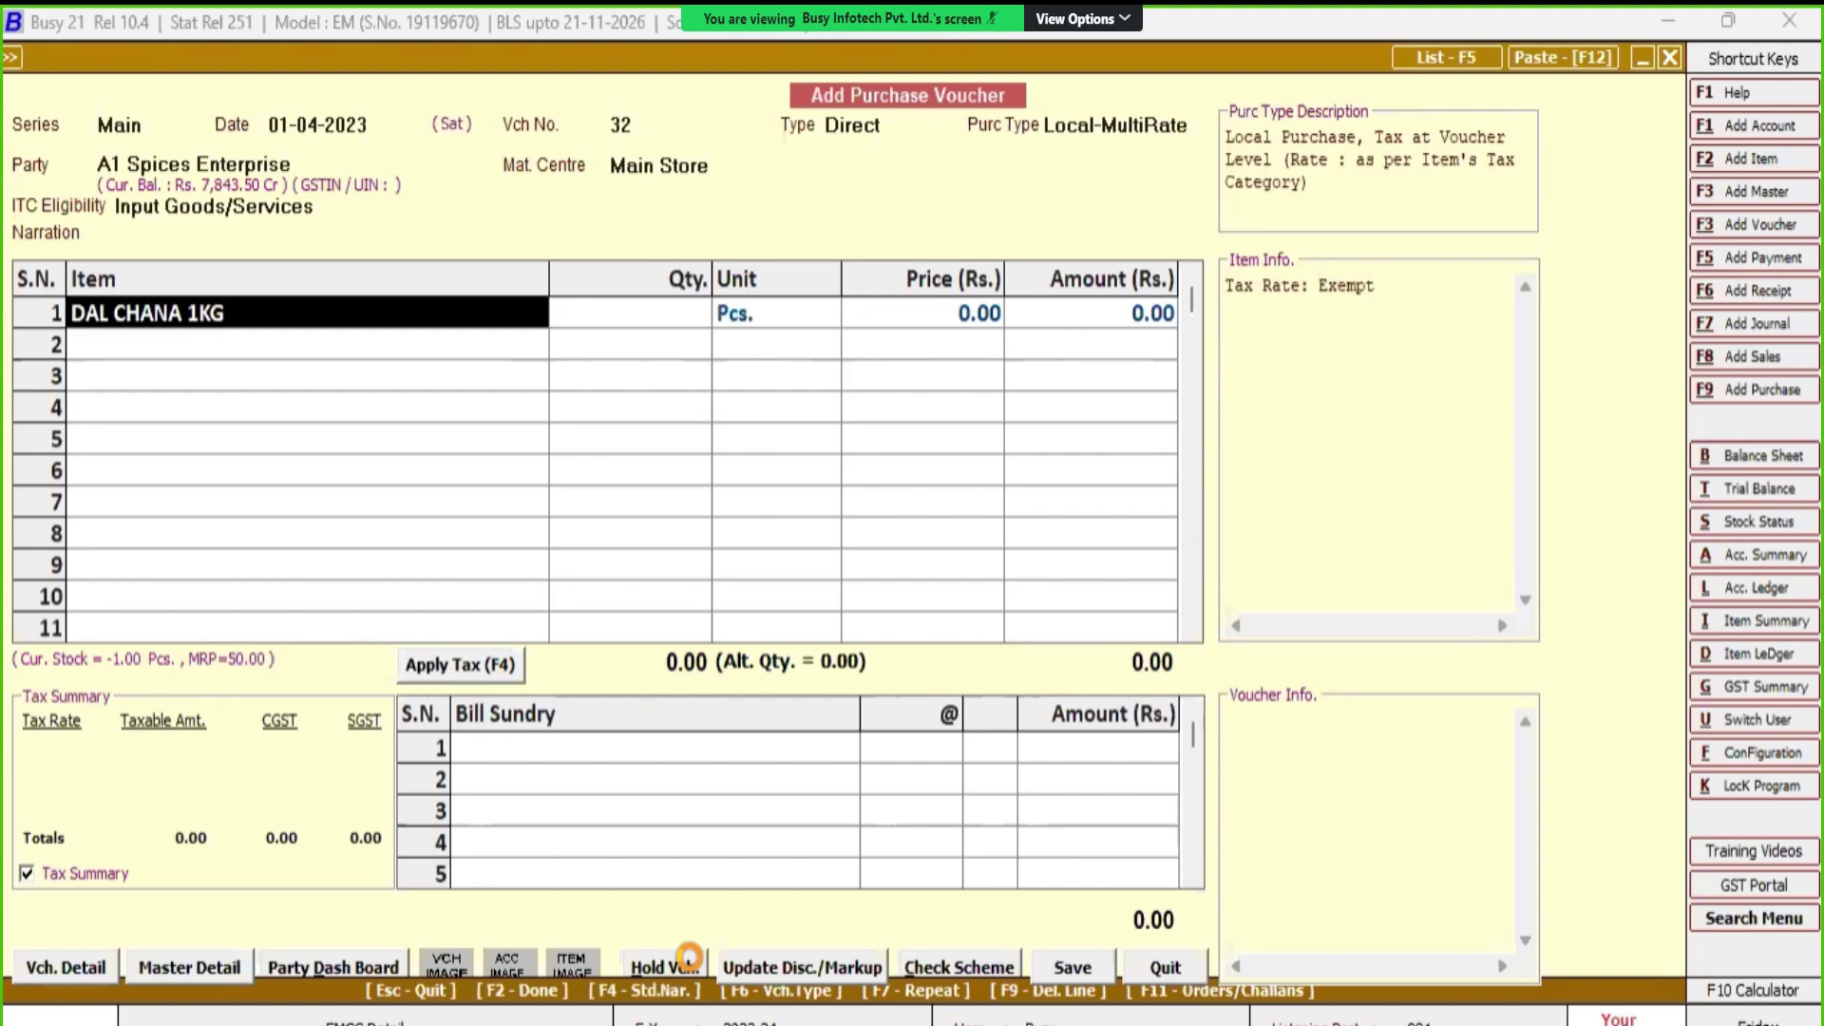
Step: Set Batch-wise Details to Y in DAL CHANA 1KG's item master and save it past the follow-up prompts
key(ctrl+Return)
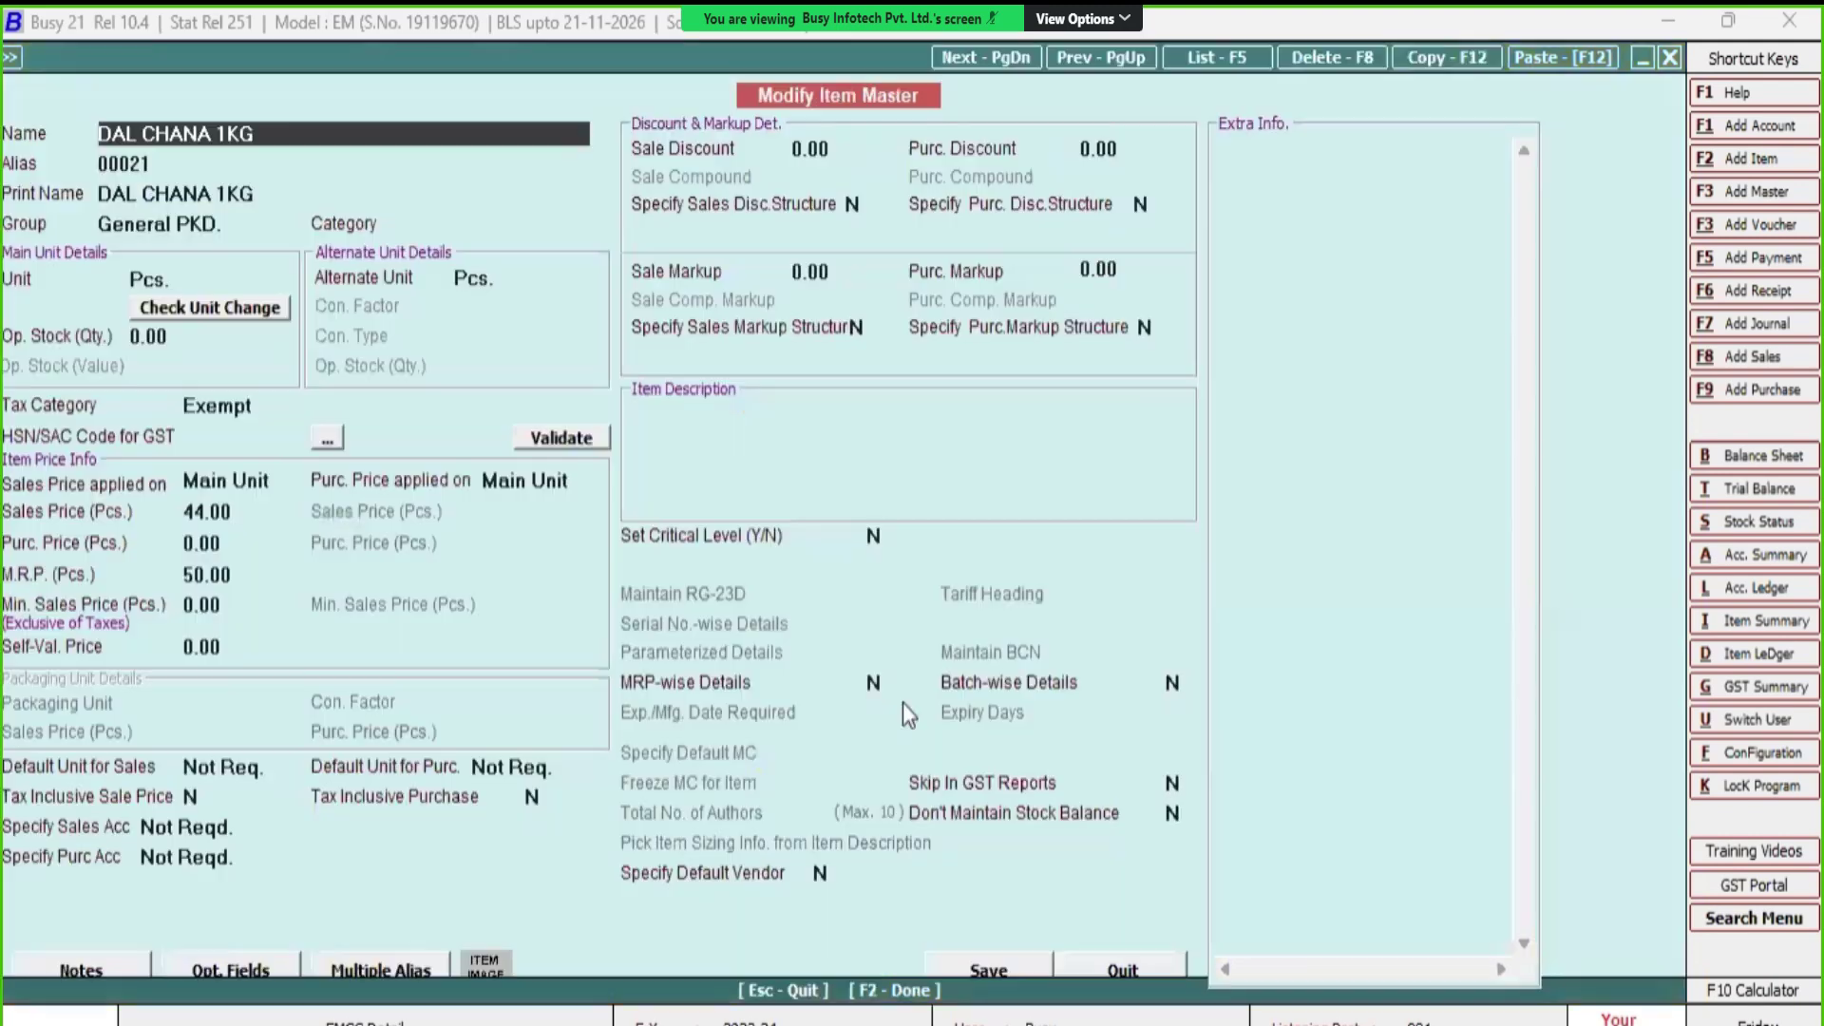
click(1182, 689)
text(Y)
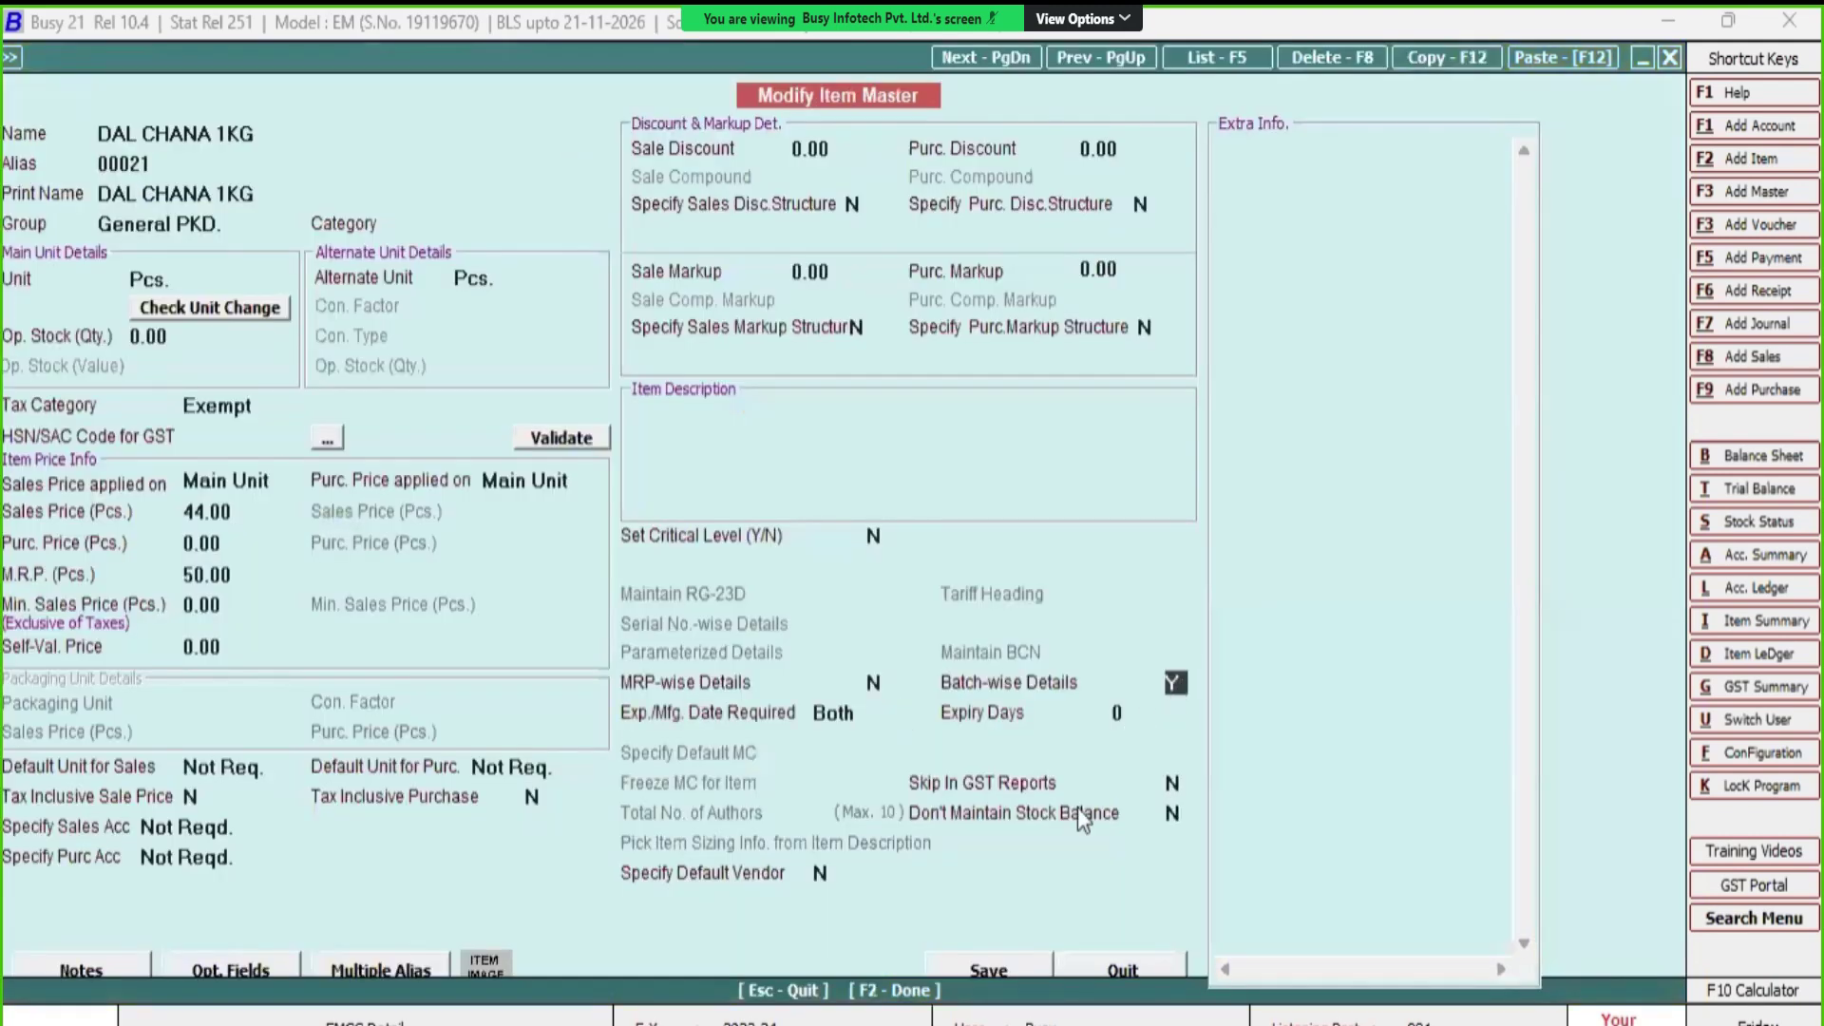
click(1006, 971)
click(993, 632)
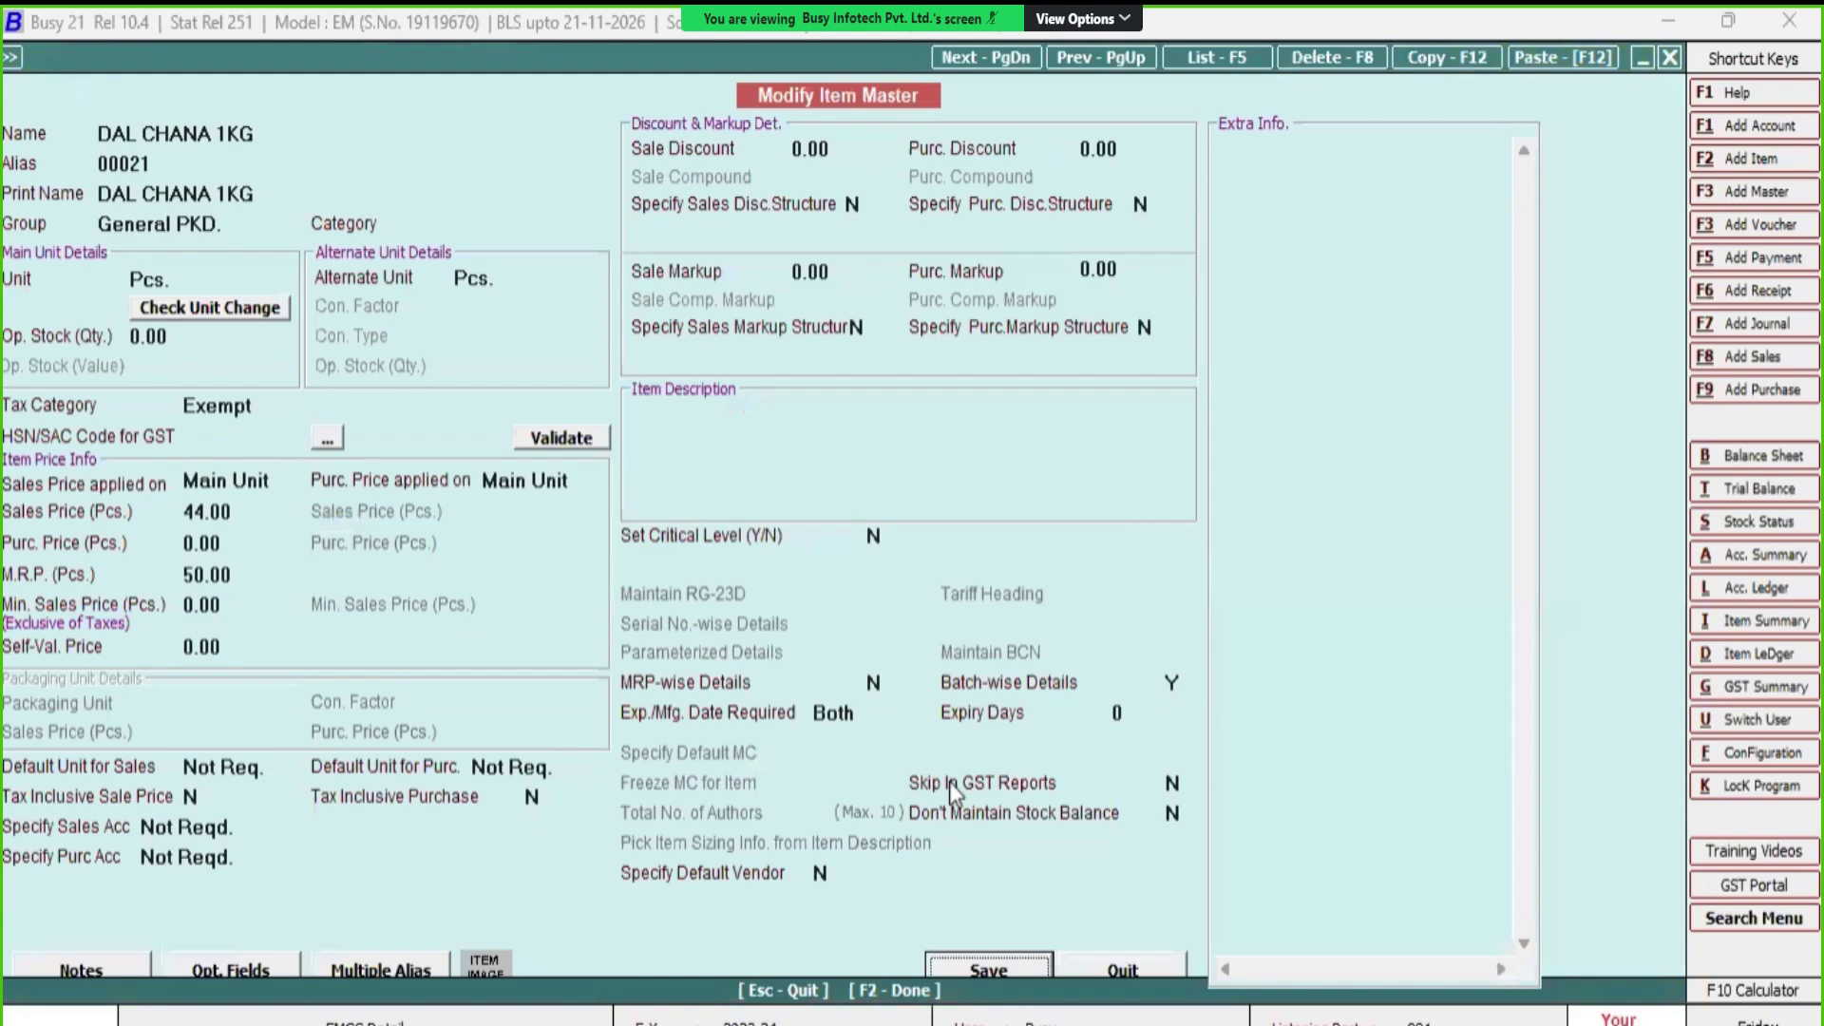
click(840, 655)
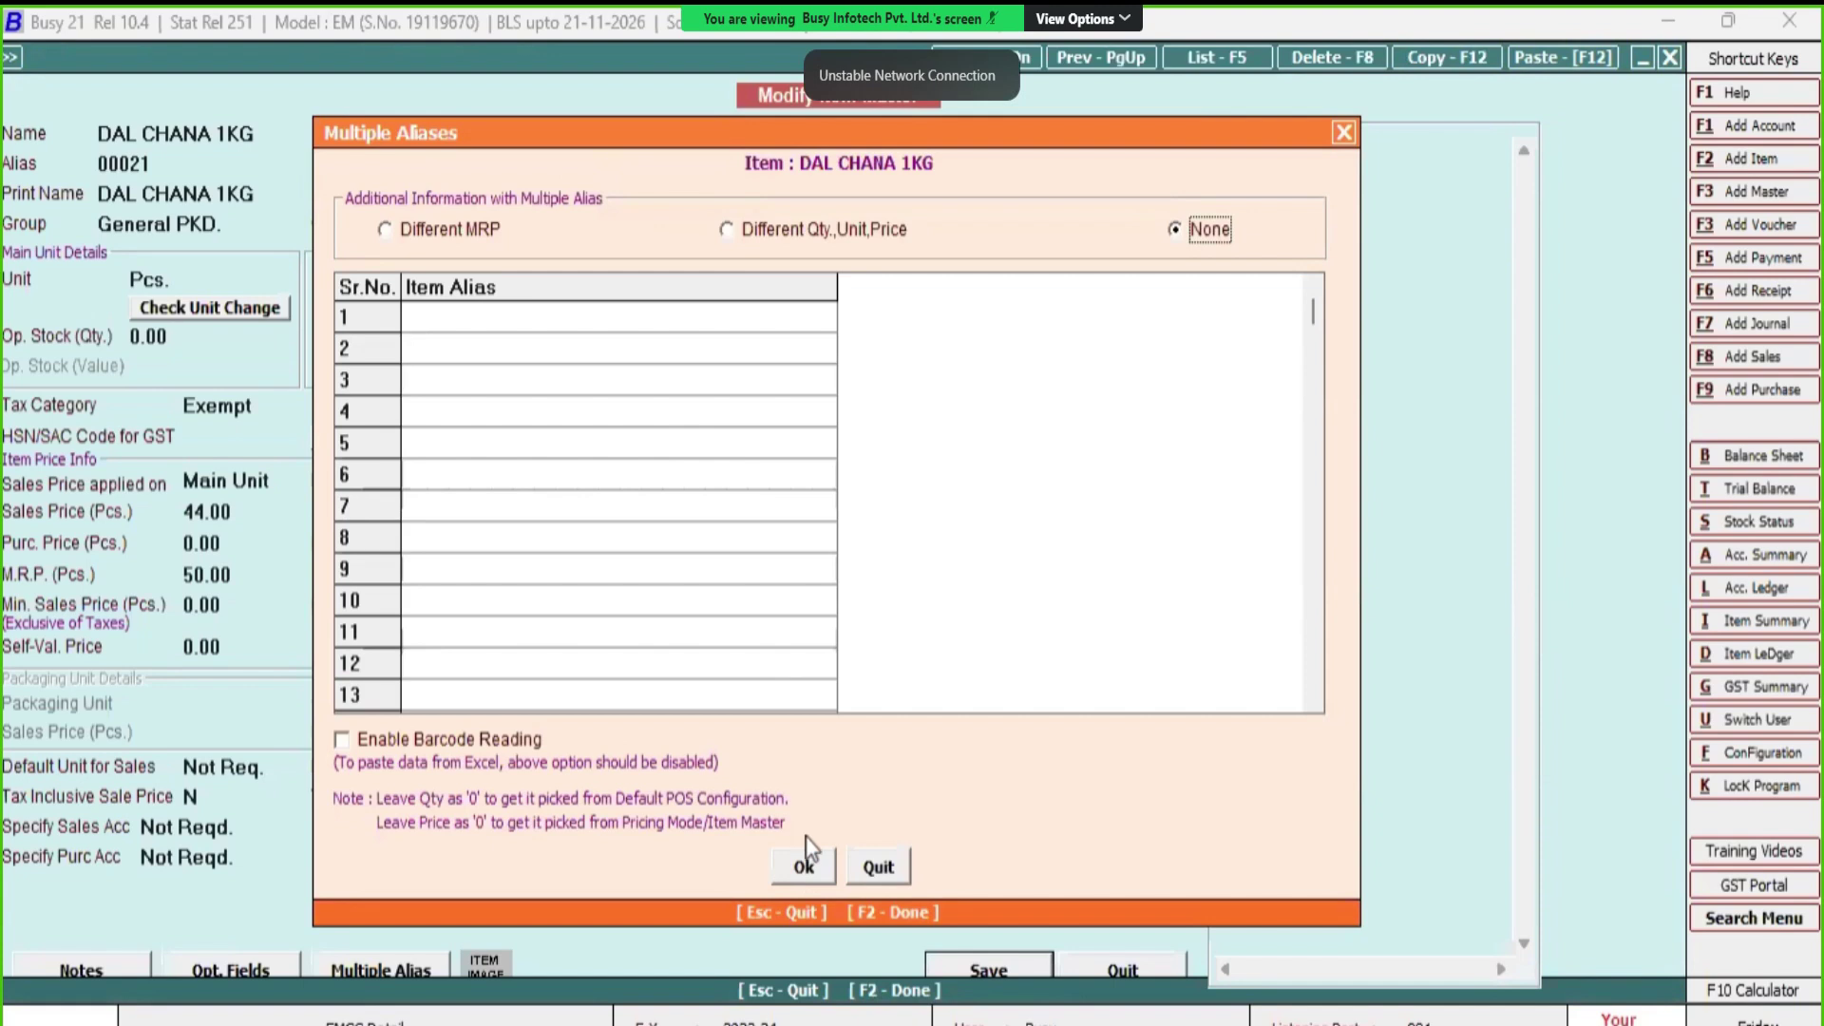
click(810, 864)
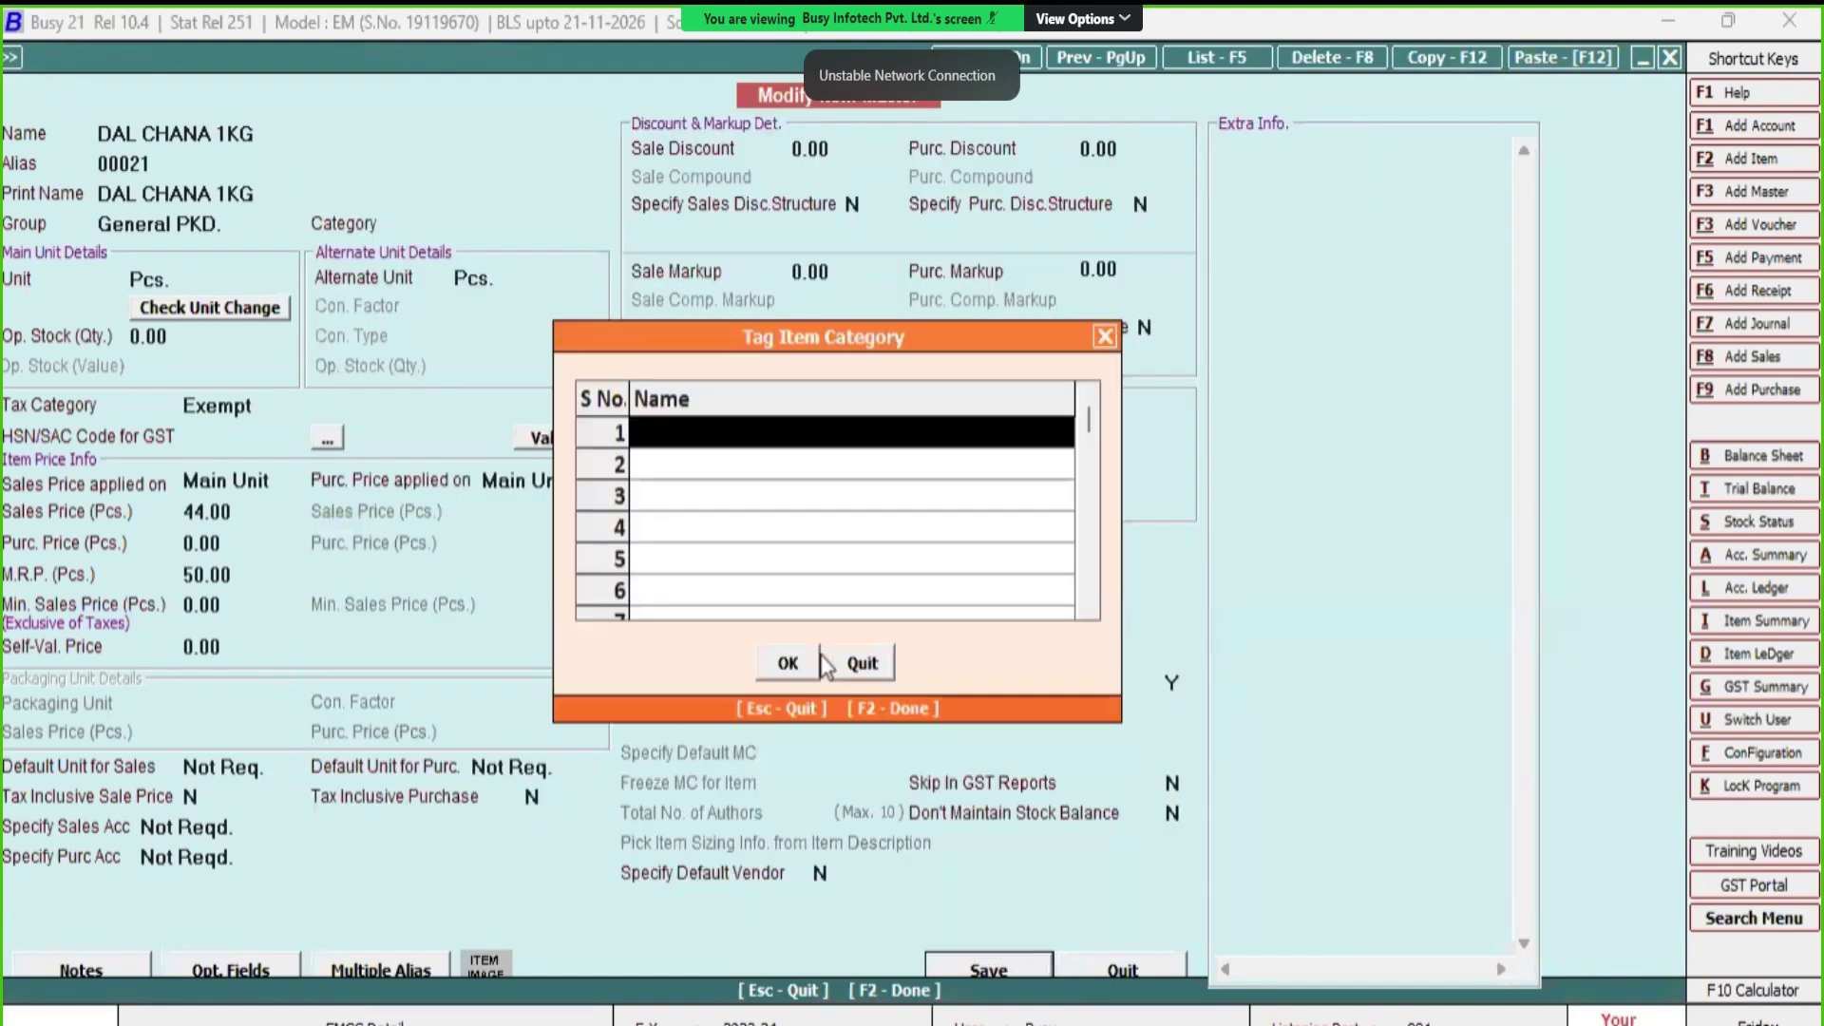
click(797, 670)
key(Return)
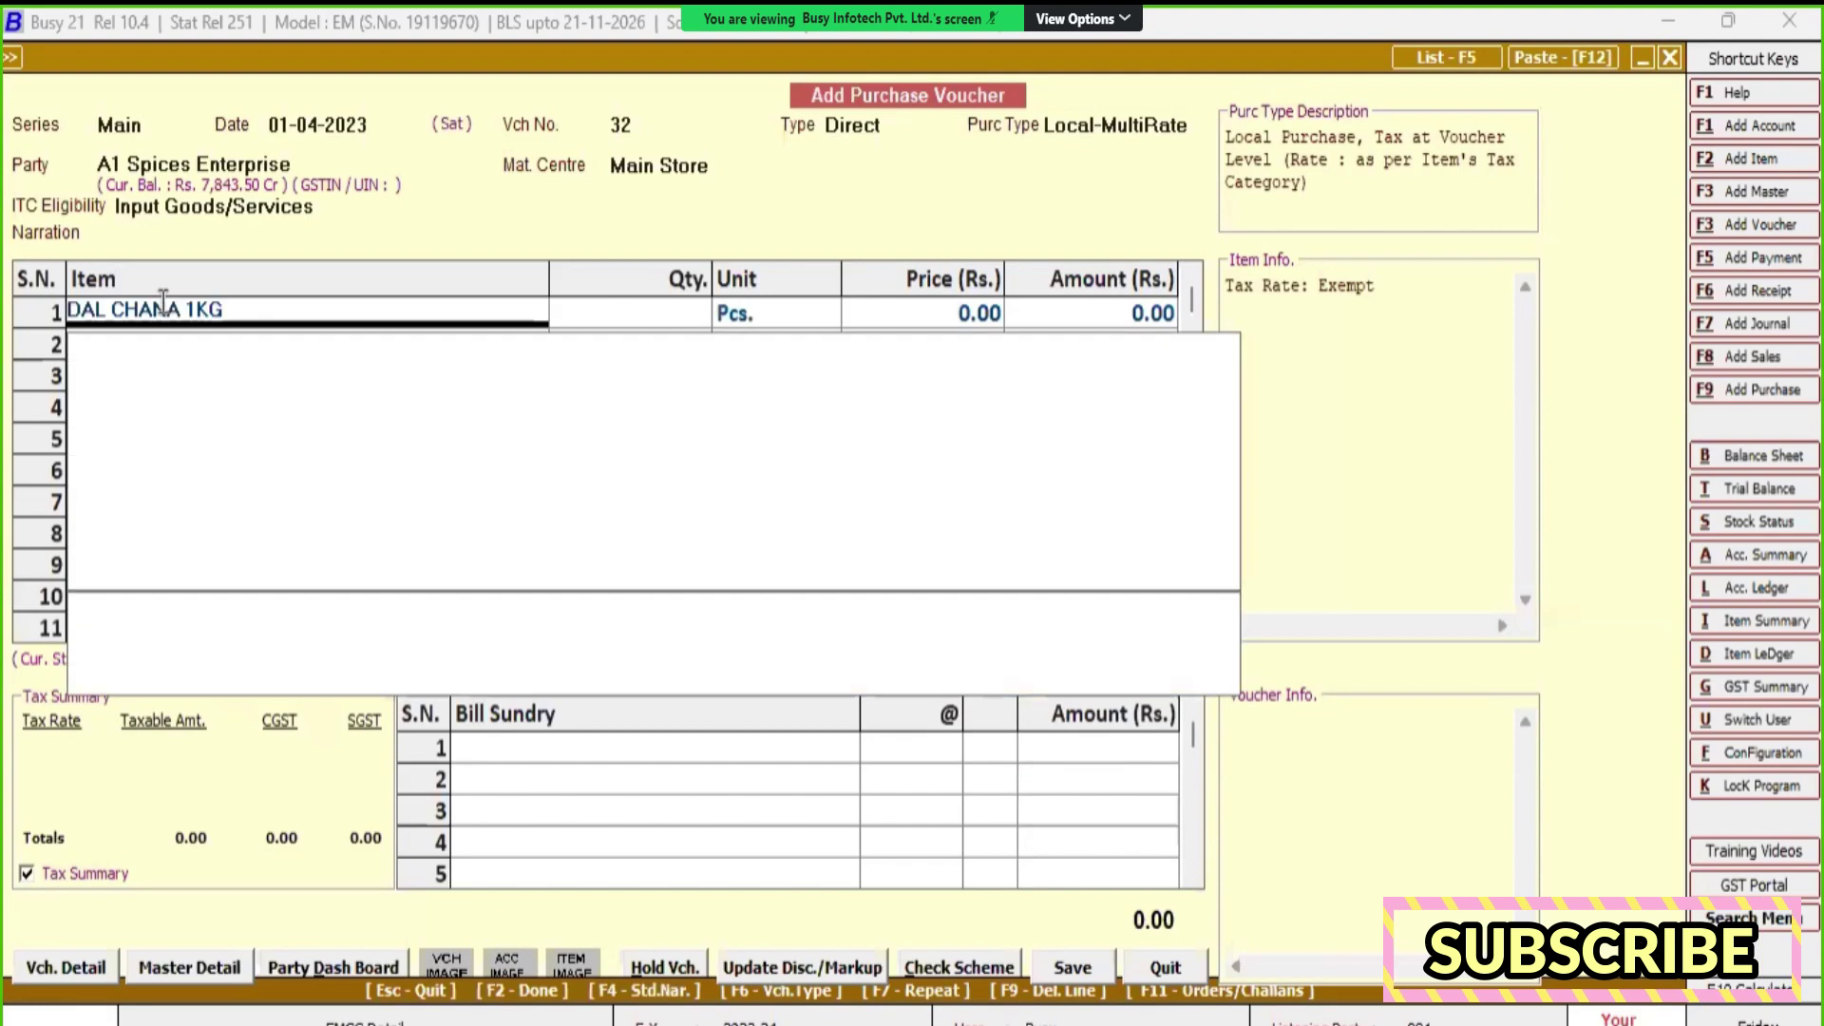
Step: Enter DAL CHANA 1KG with quantity 11 in row 1, then swap the item to DAL ARAHAR 1KG
text(dal ch)
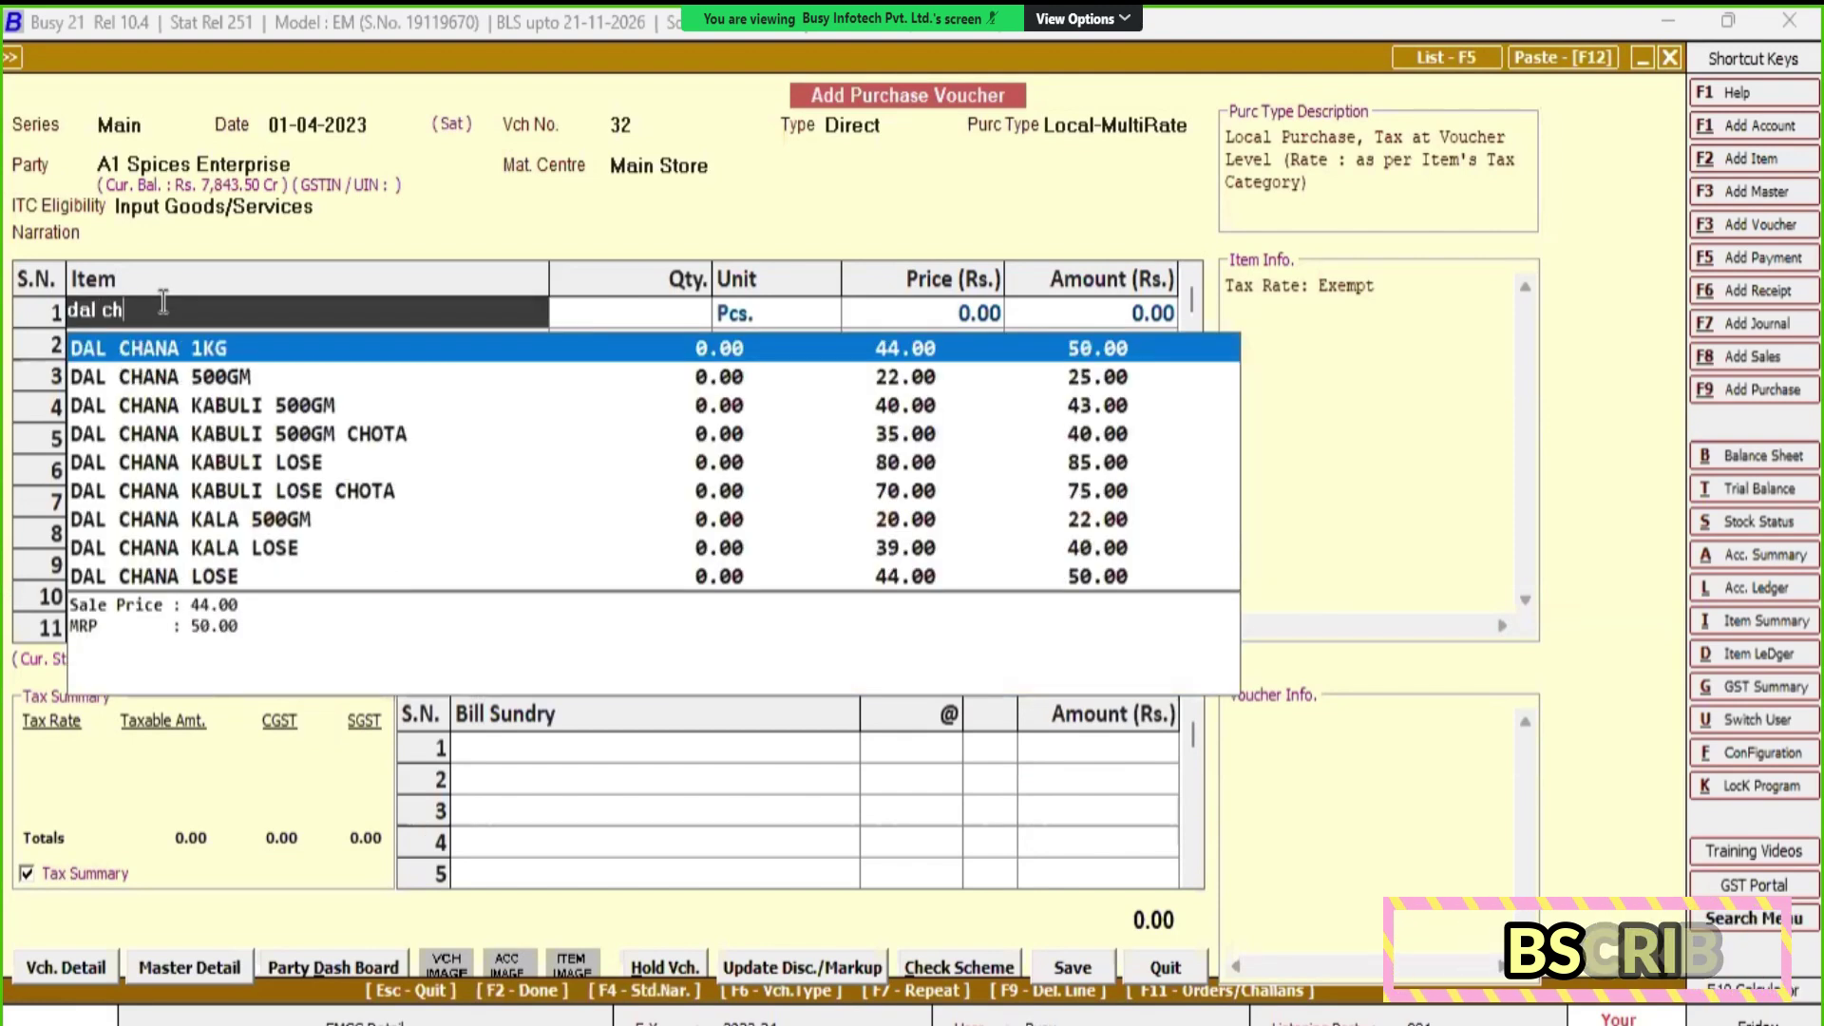
key(Return)
key(Return)
text(11)
key(Return)
key(Return)
click(164, 313)
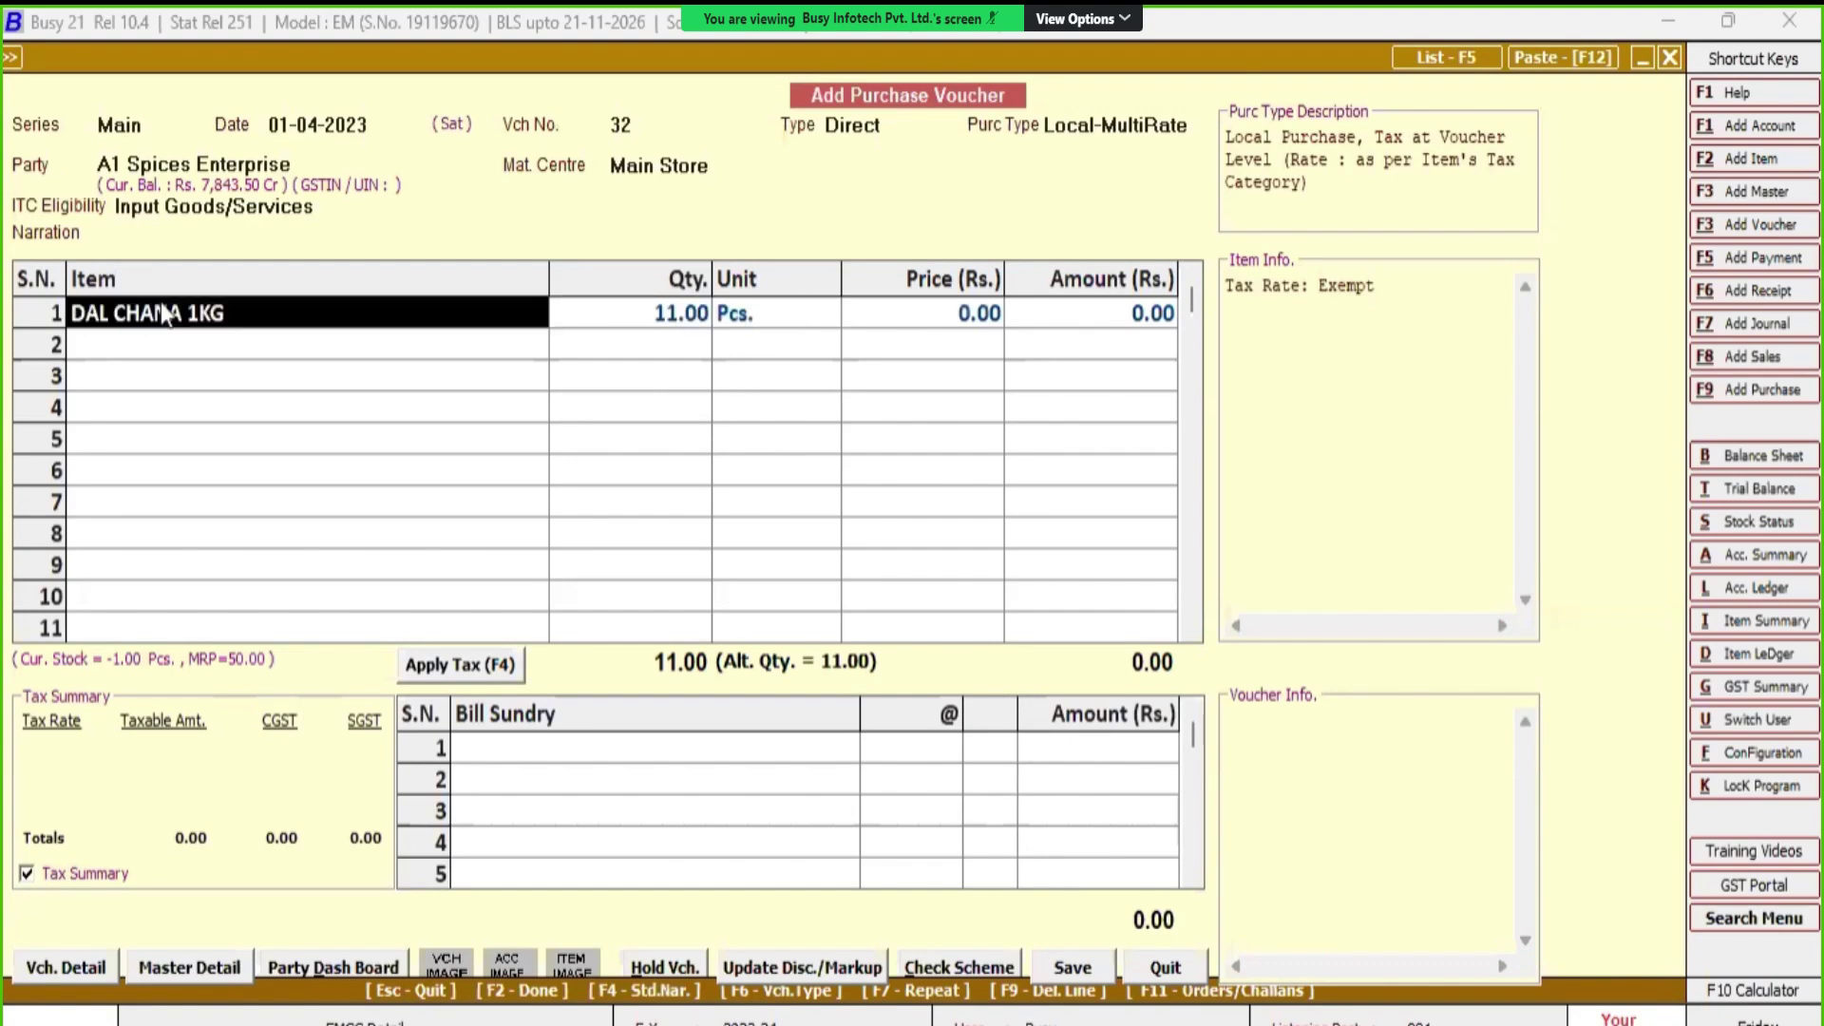
text(da)
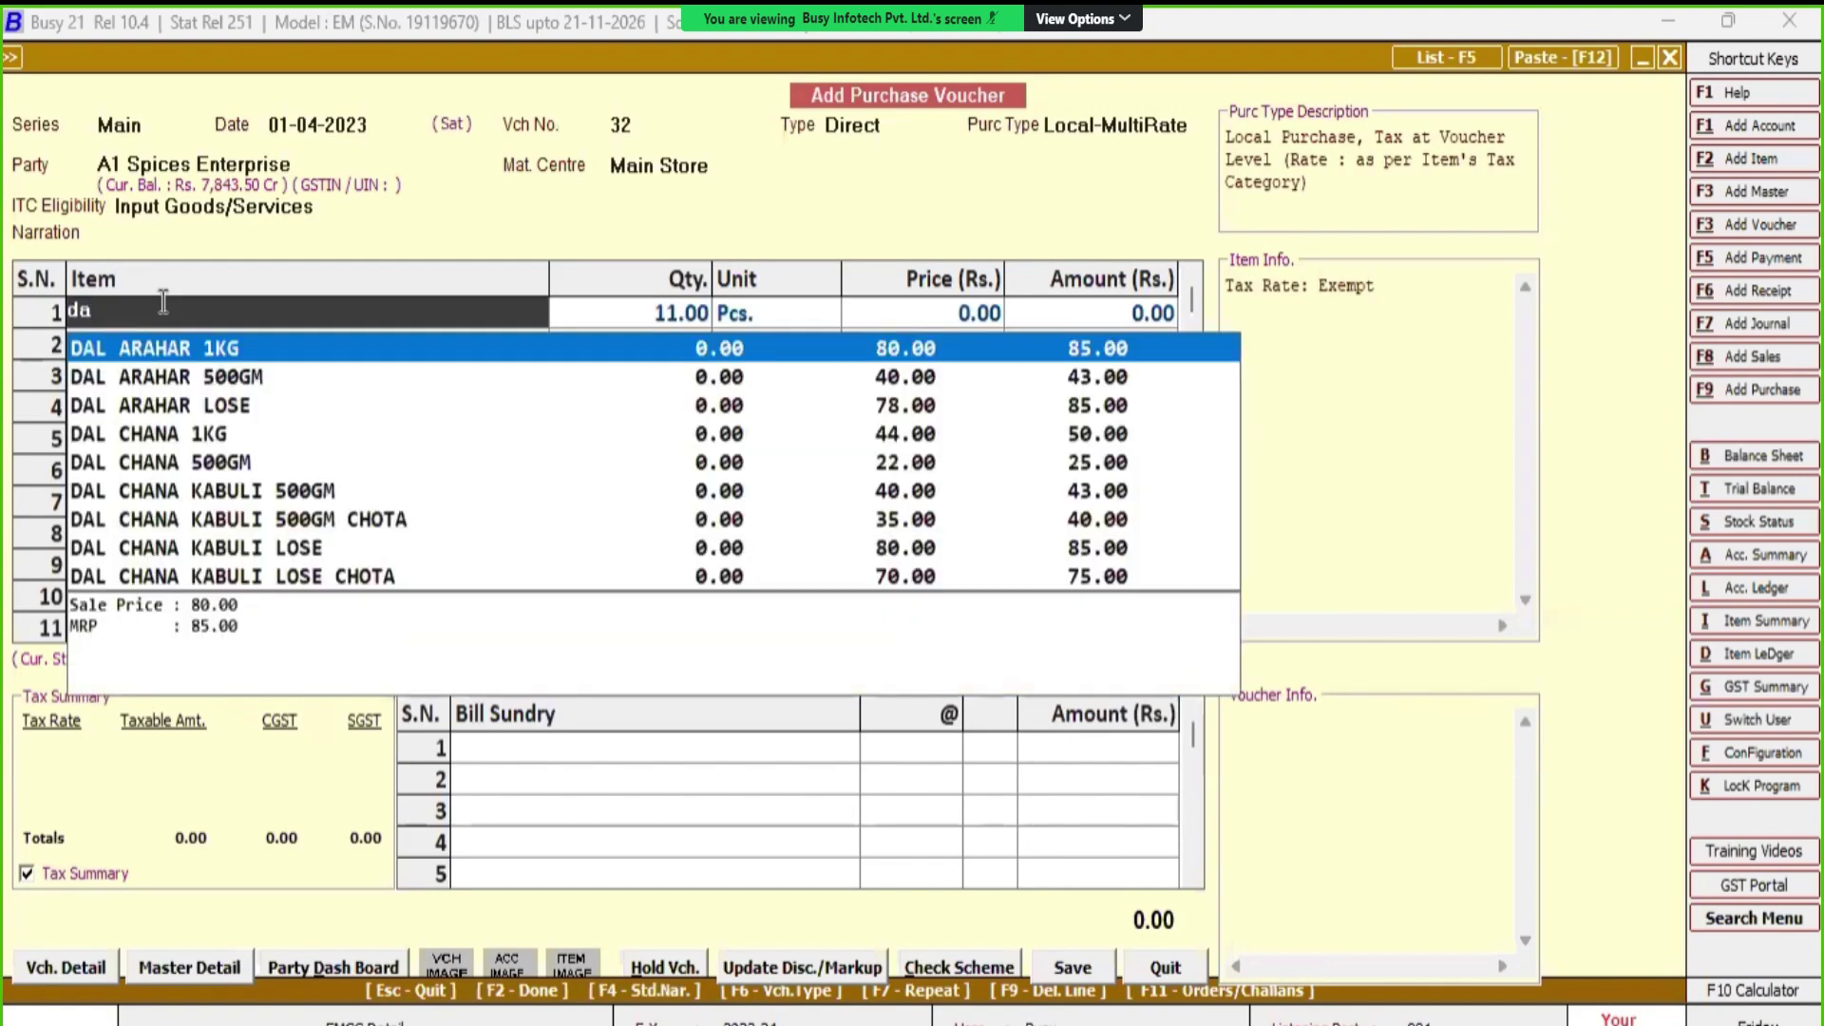
key(Return)
key(Return)
key(Return)
click(165, 314)
click(160, 299)
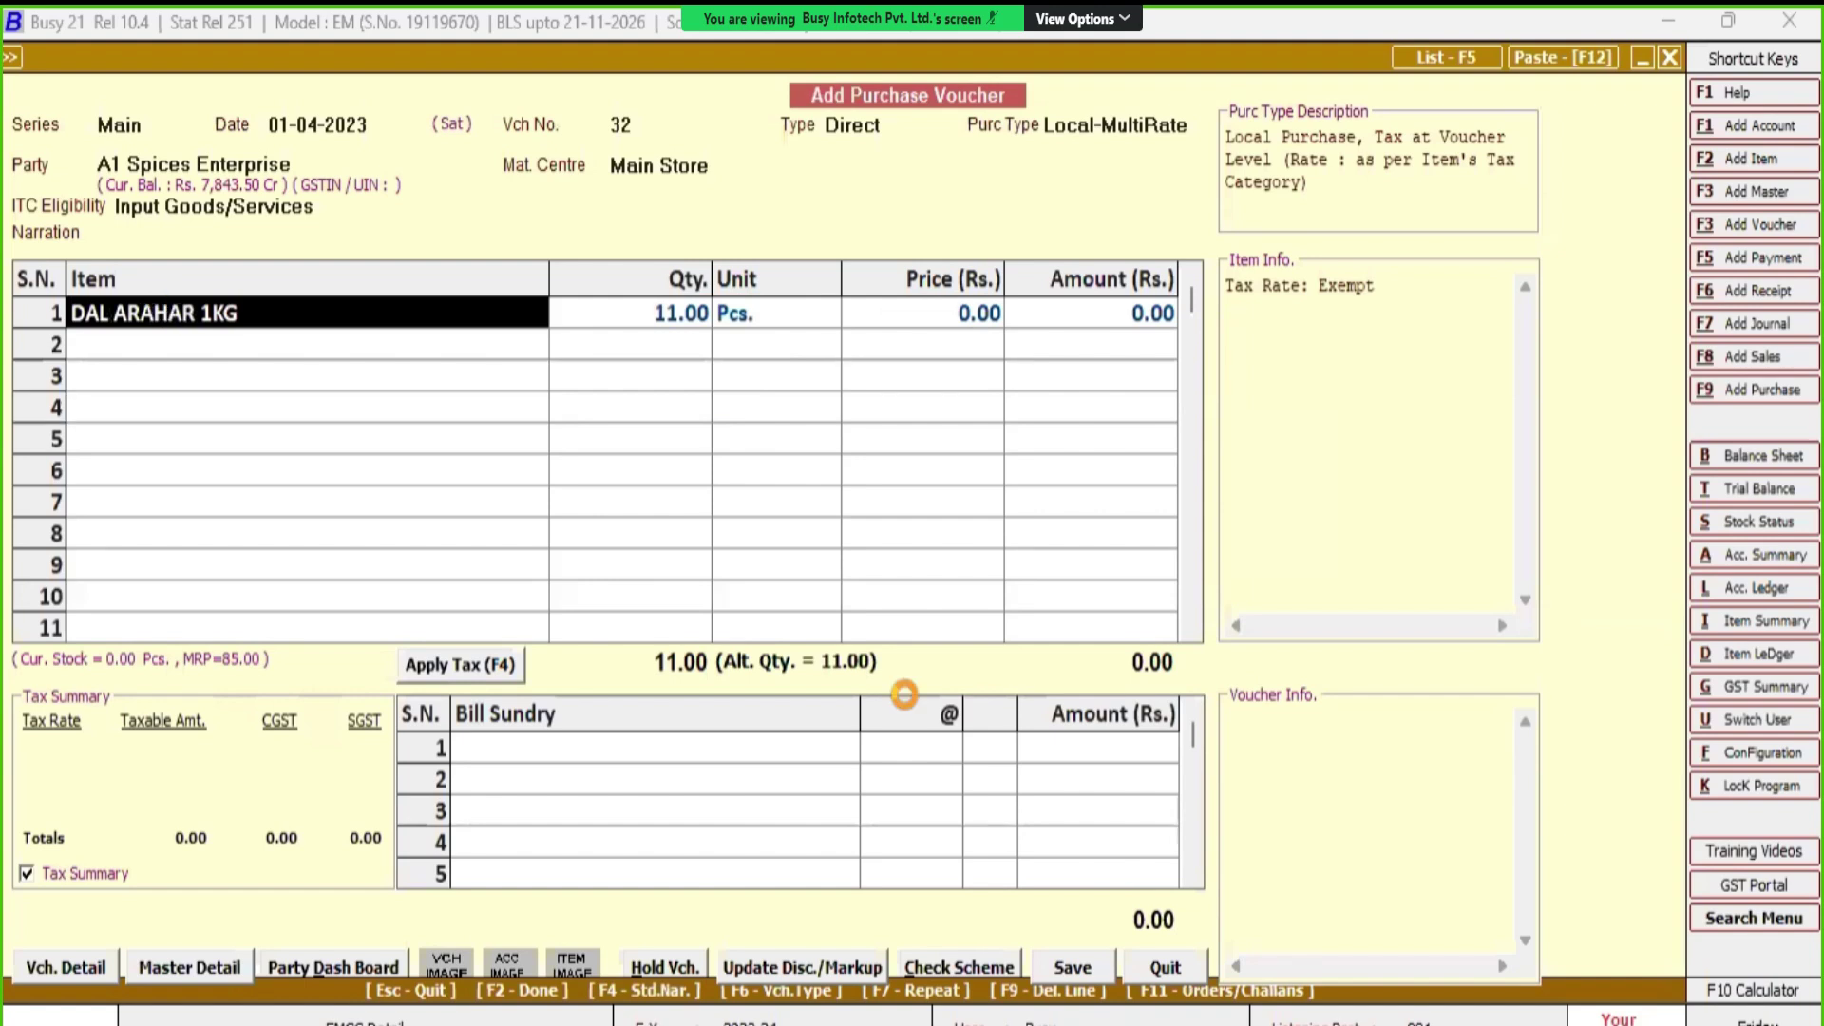
Step: Set Batch-wise Details to Y for DAL ARAHAR 1KG and save it without an HSN/SAC code
key(ctrl+Return)
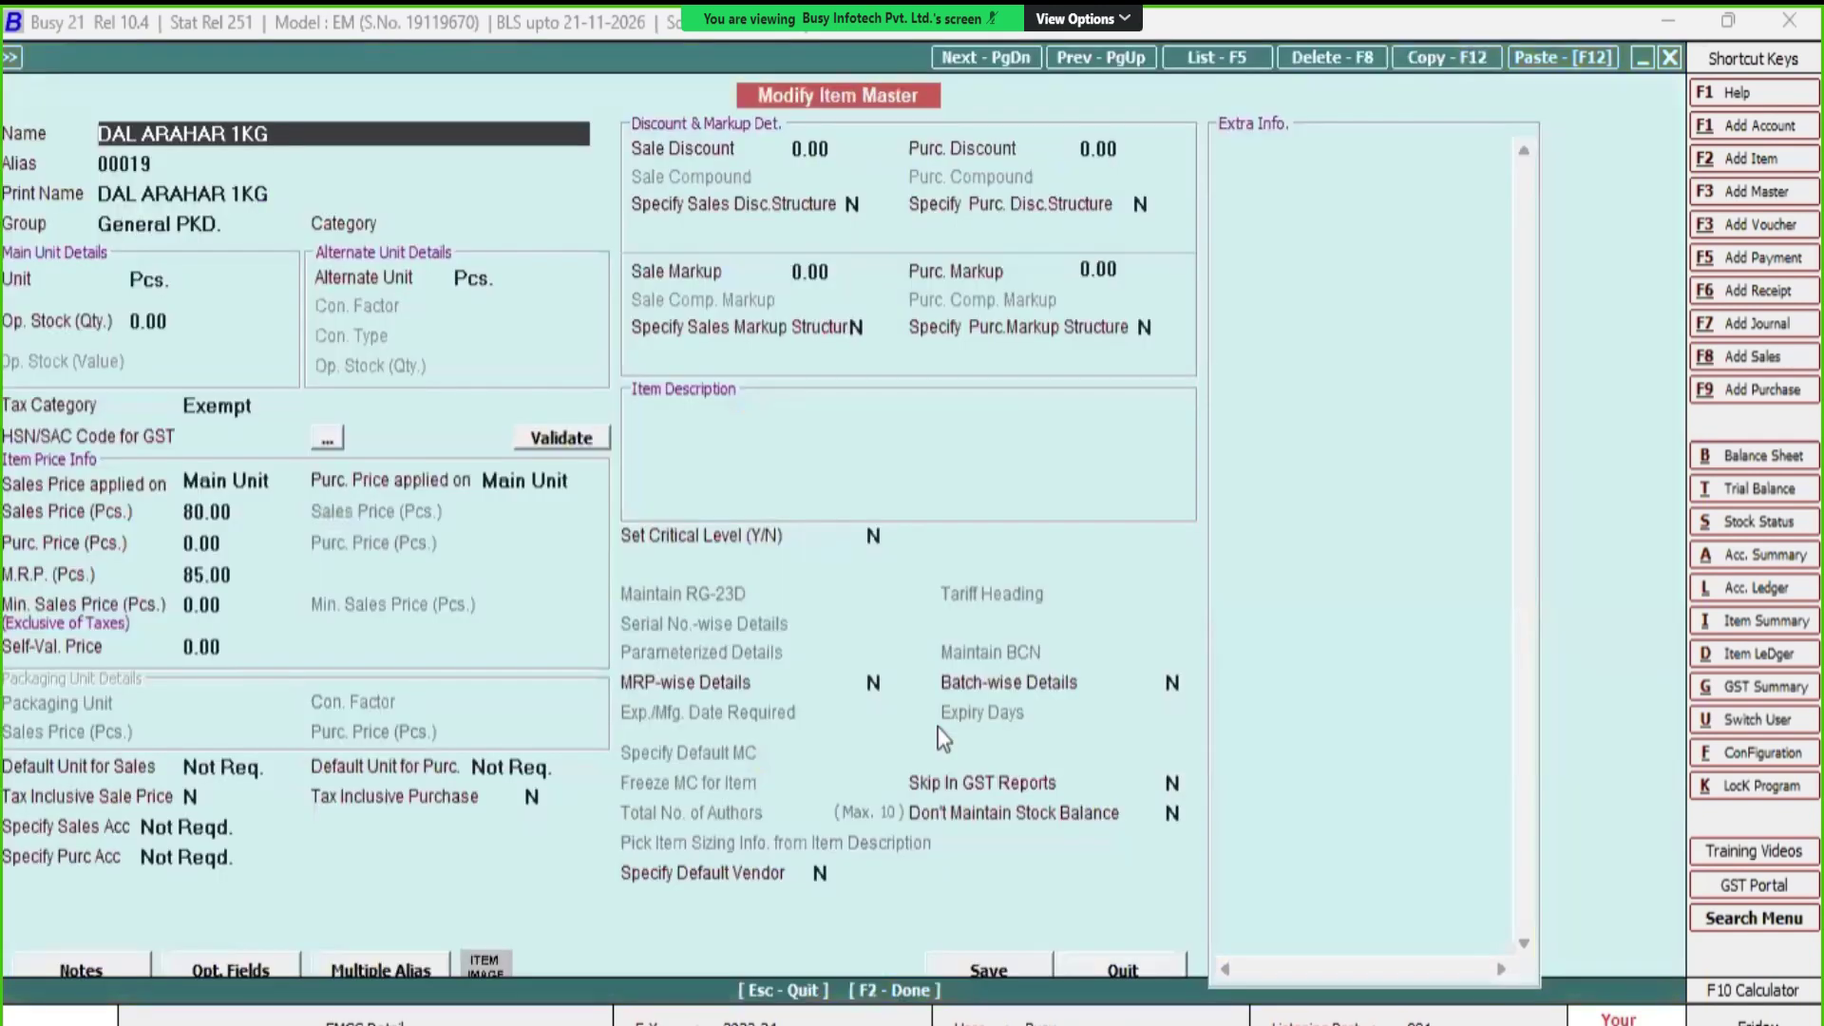
click(1177, 683)
key(y)
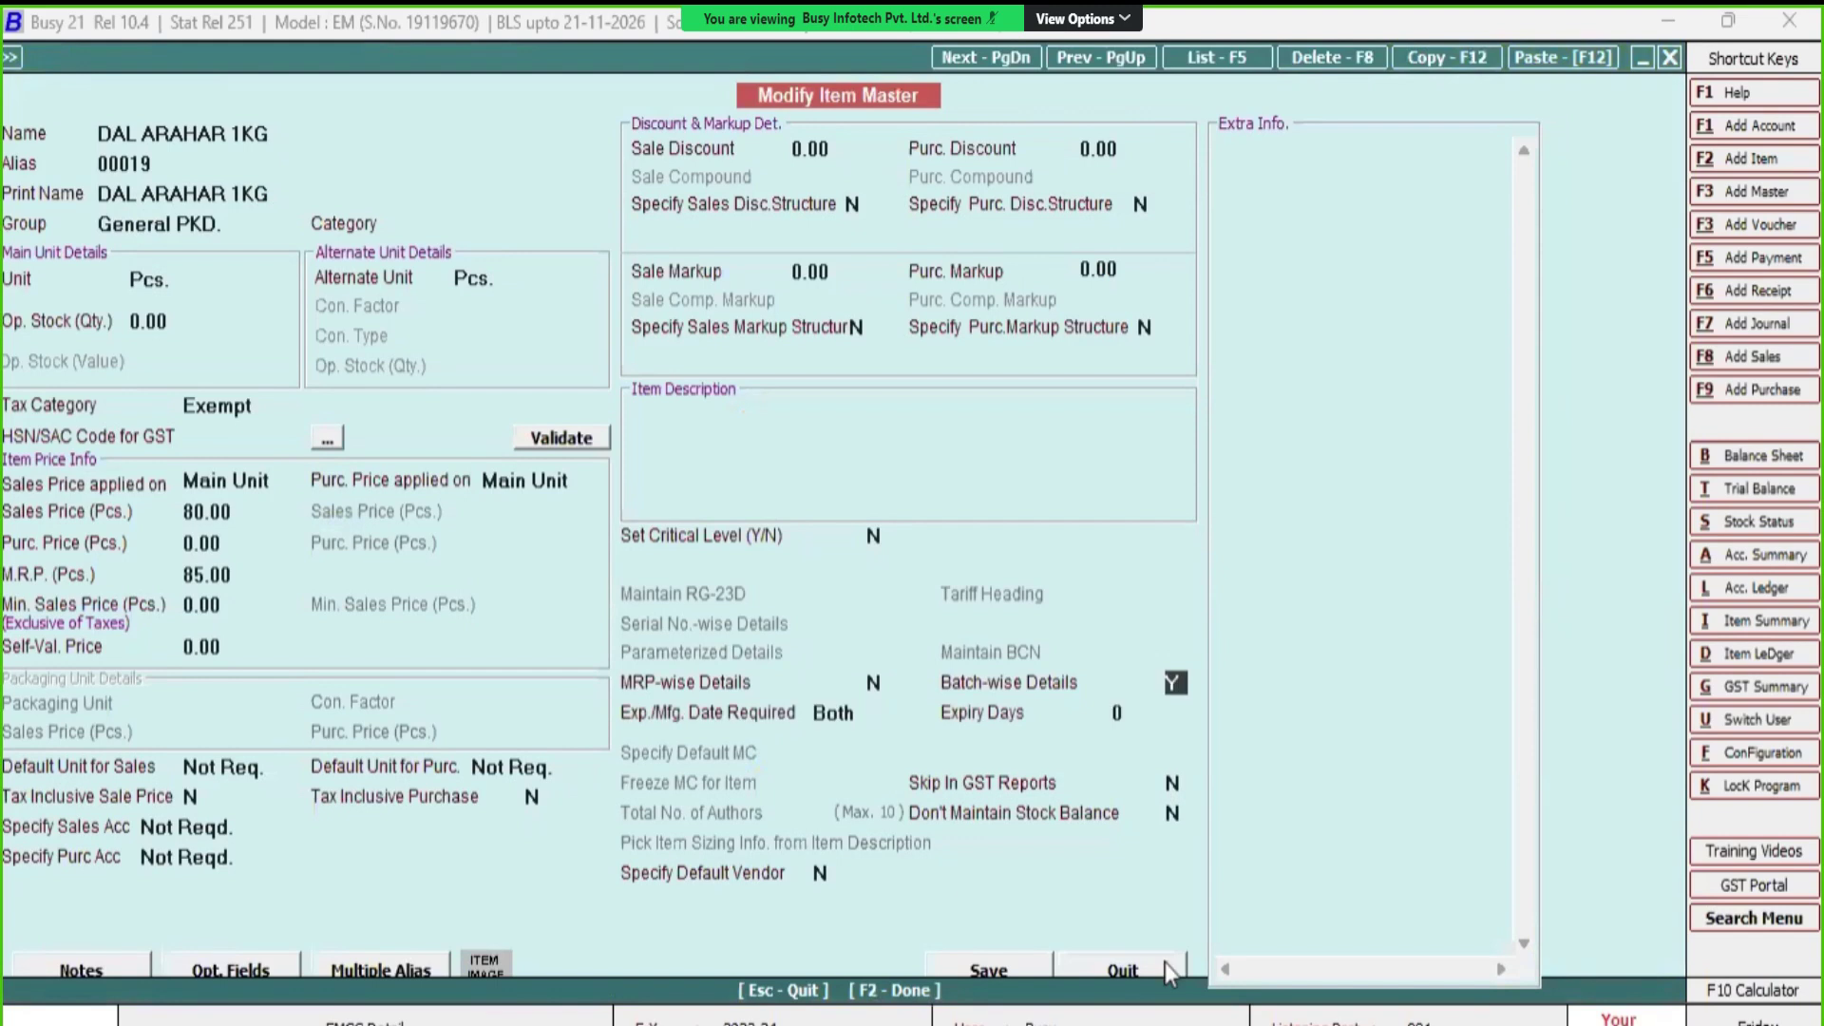
key(F2)
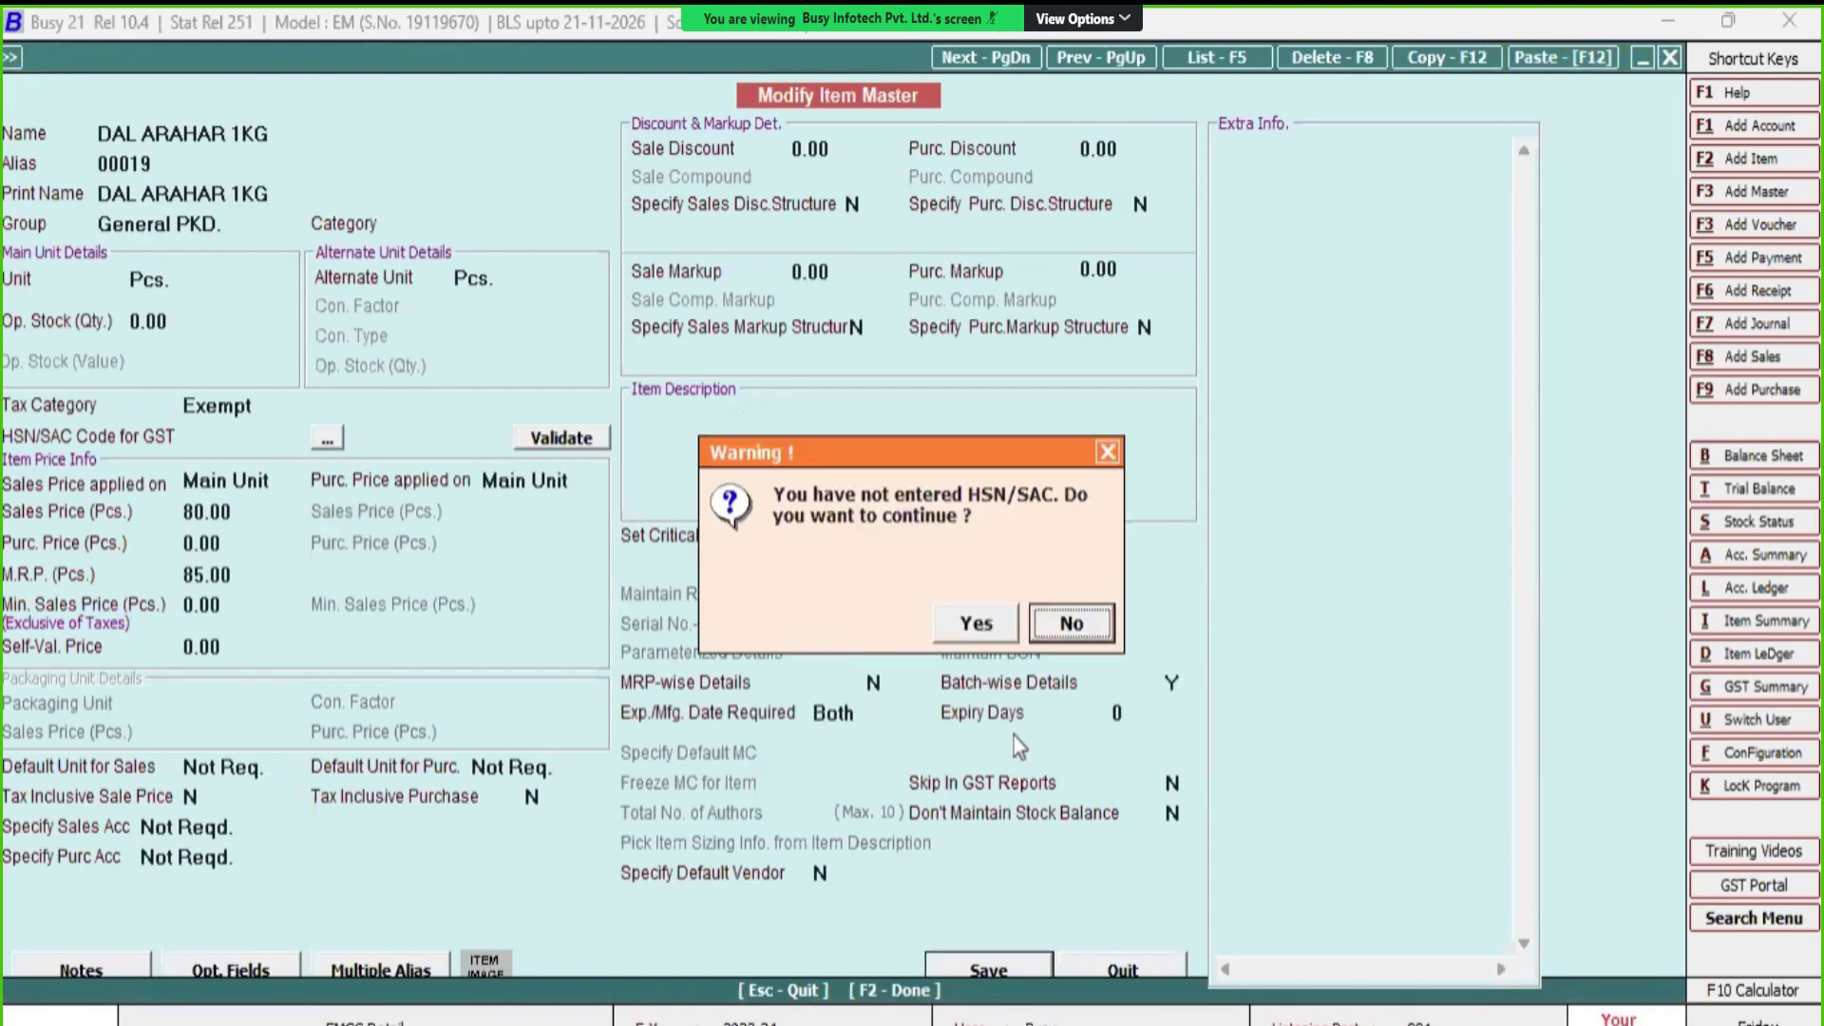
click(988, 625)
click(837, 655)
key(F2)
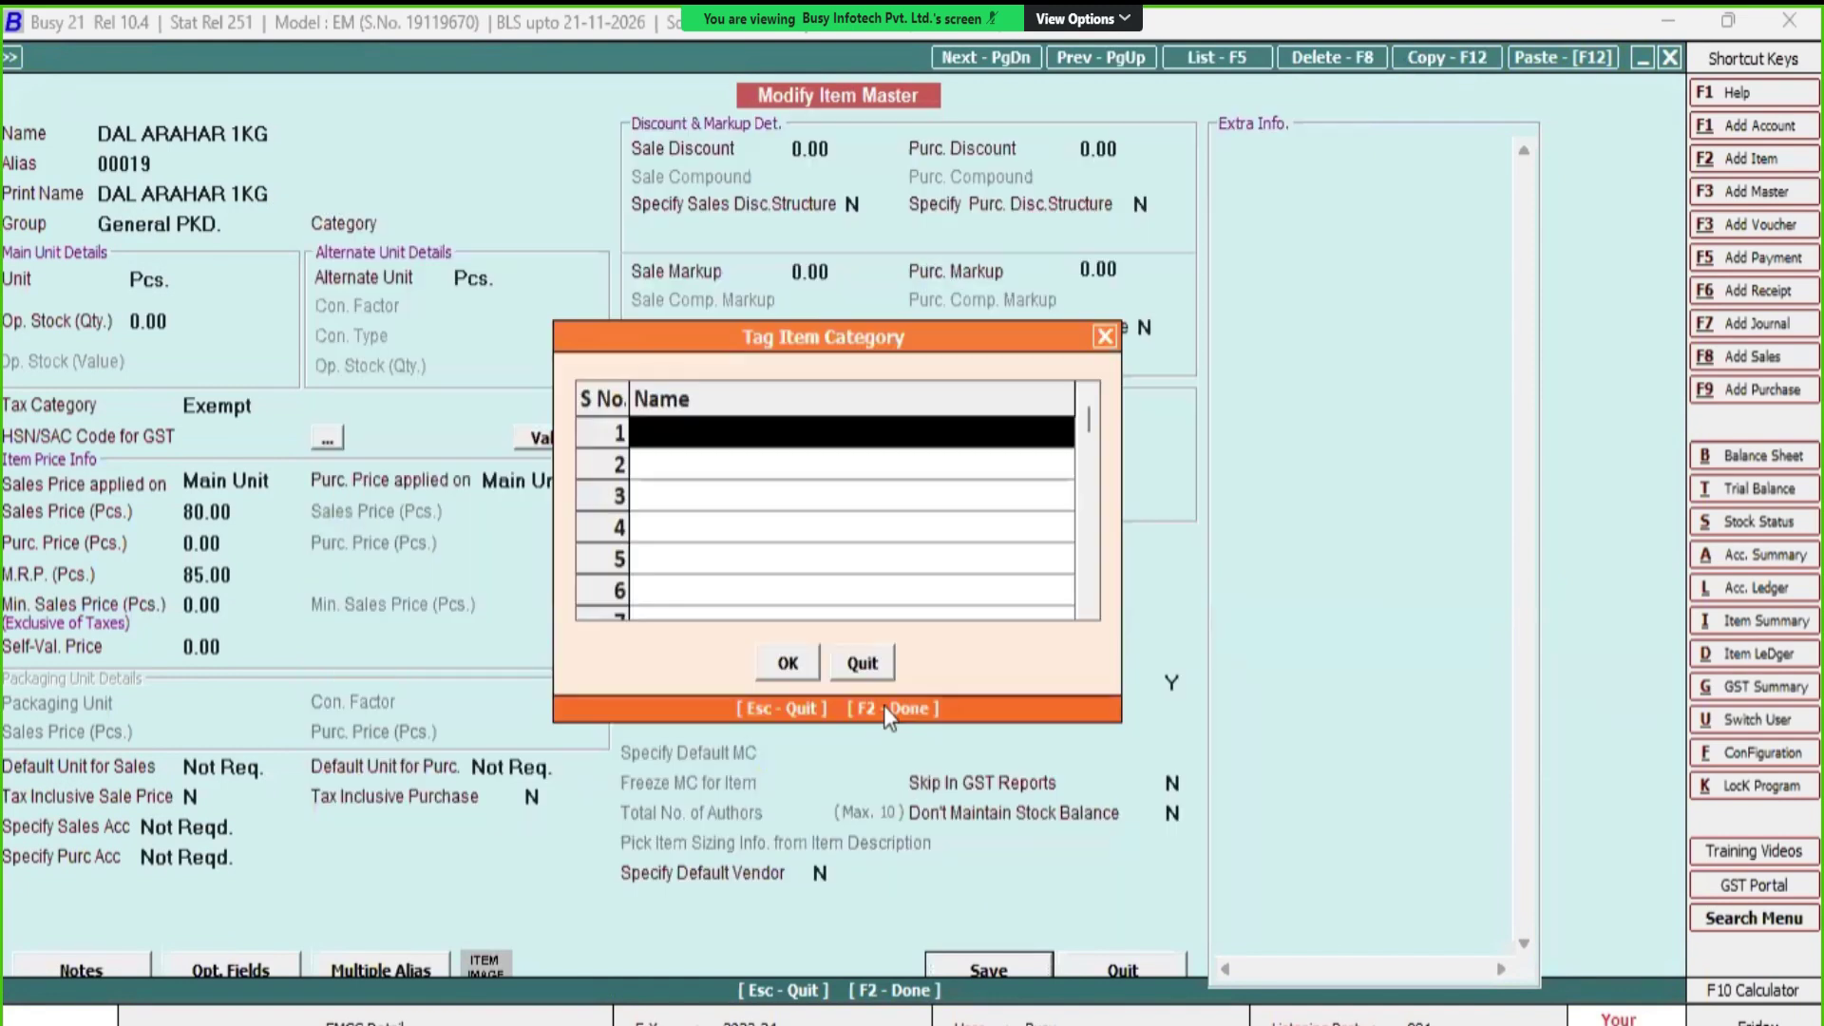
key(F2)
key(Return)
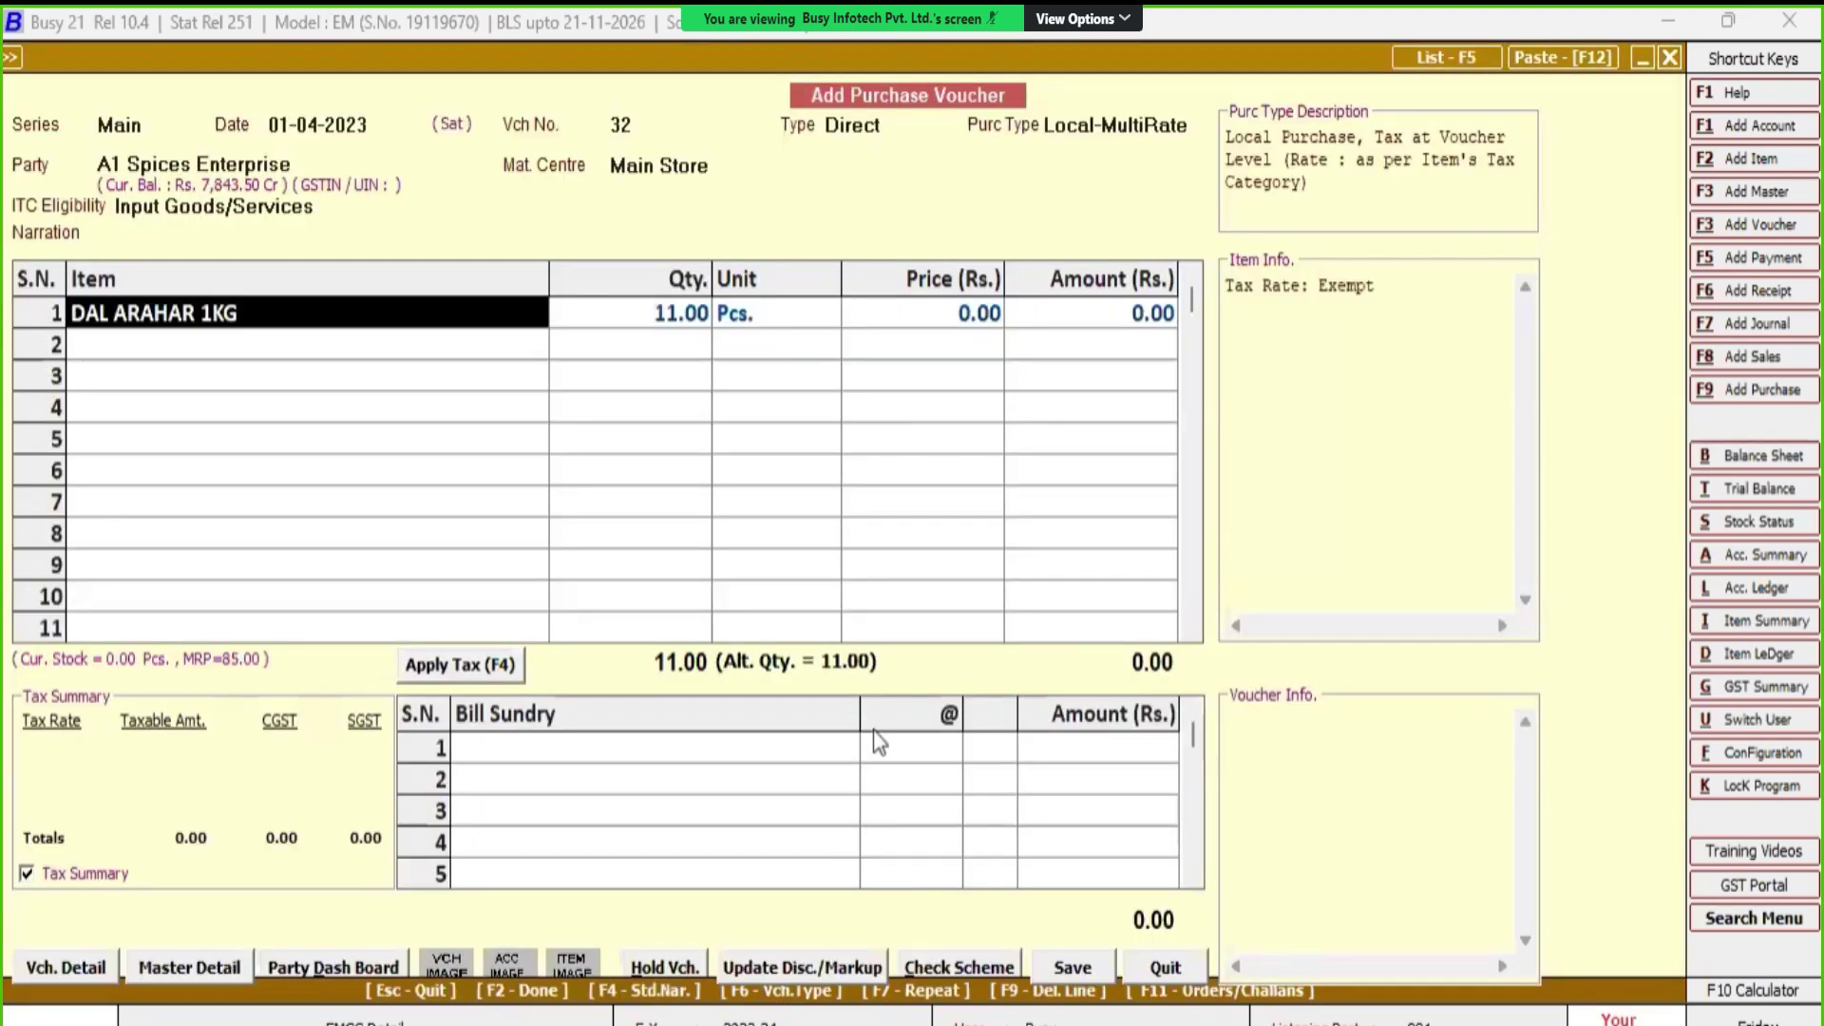
Step: Clear row 1 and re-enter DAL ARAHAR 1KG at MRP 85.00, quantity 1, batch 100
key(F9)
text(dal)
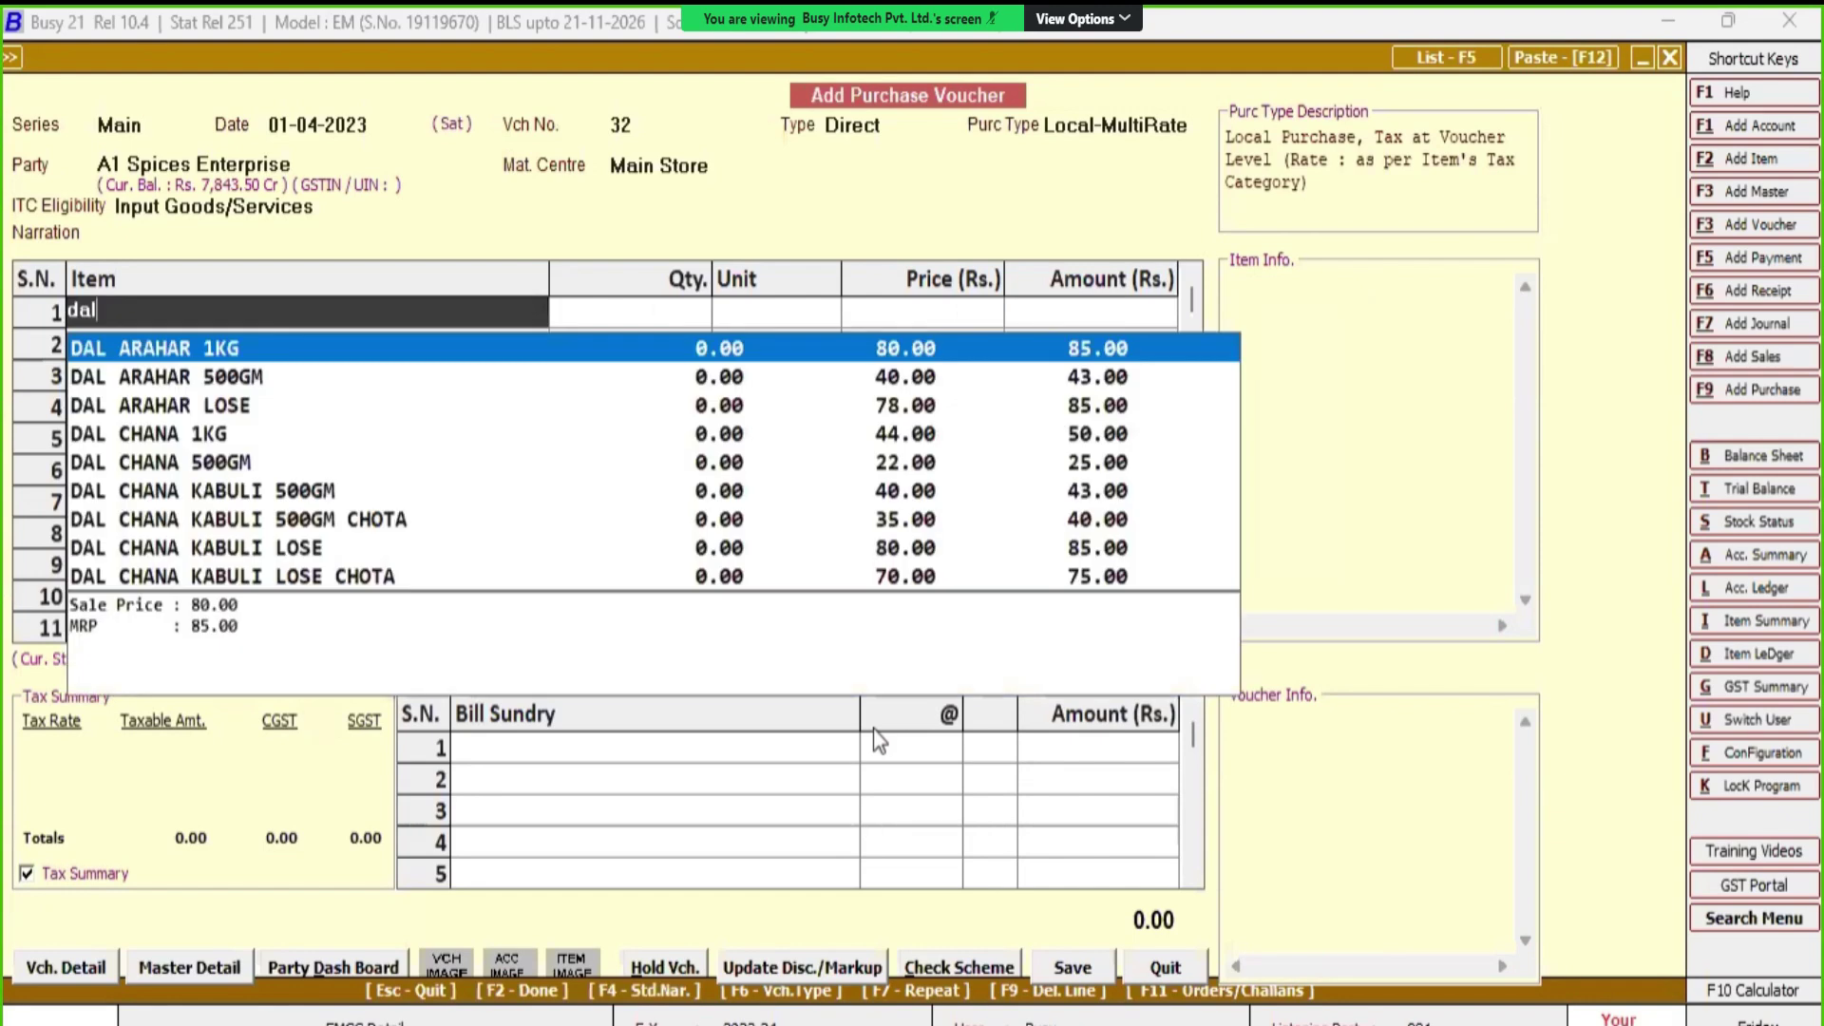
key(Return)
key(Return)
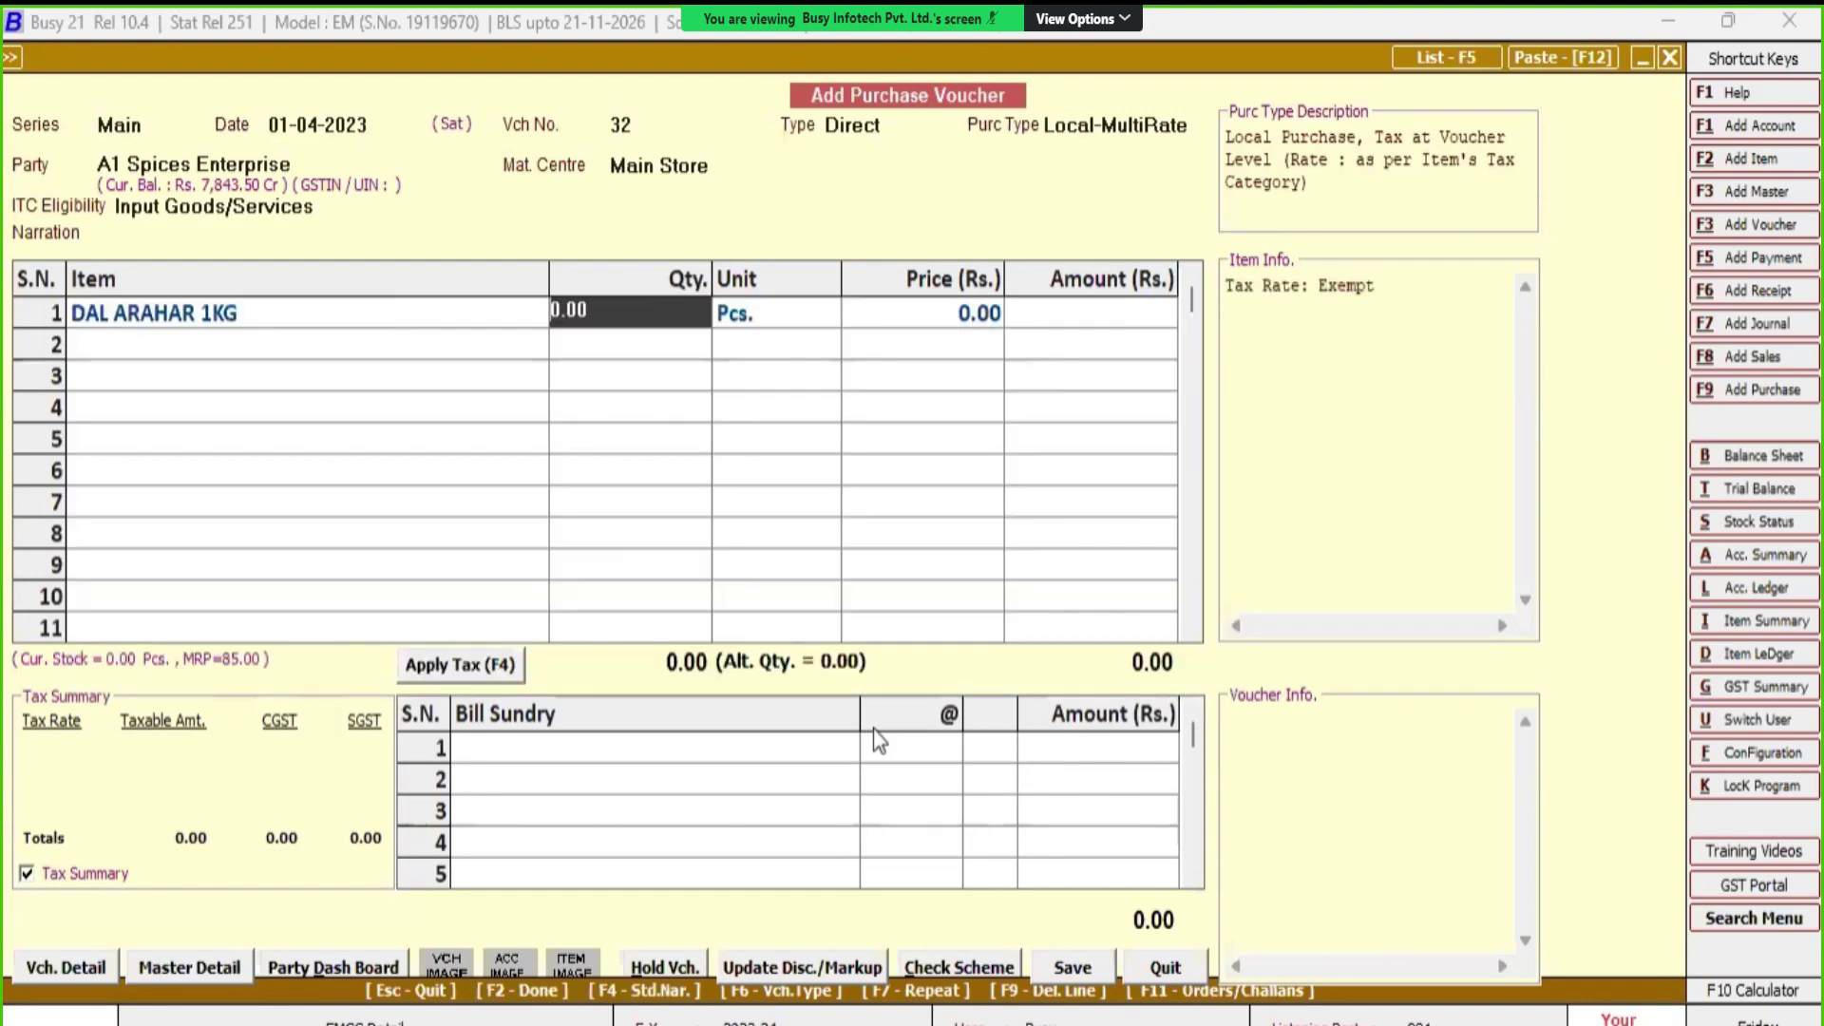
text(1)
key(Return)
key(Return)
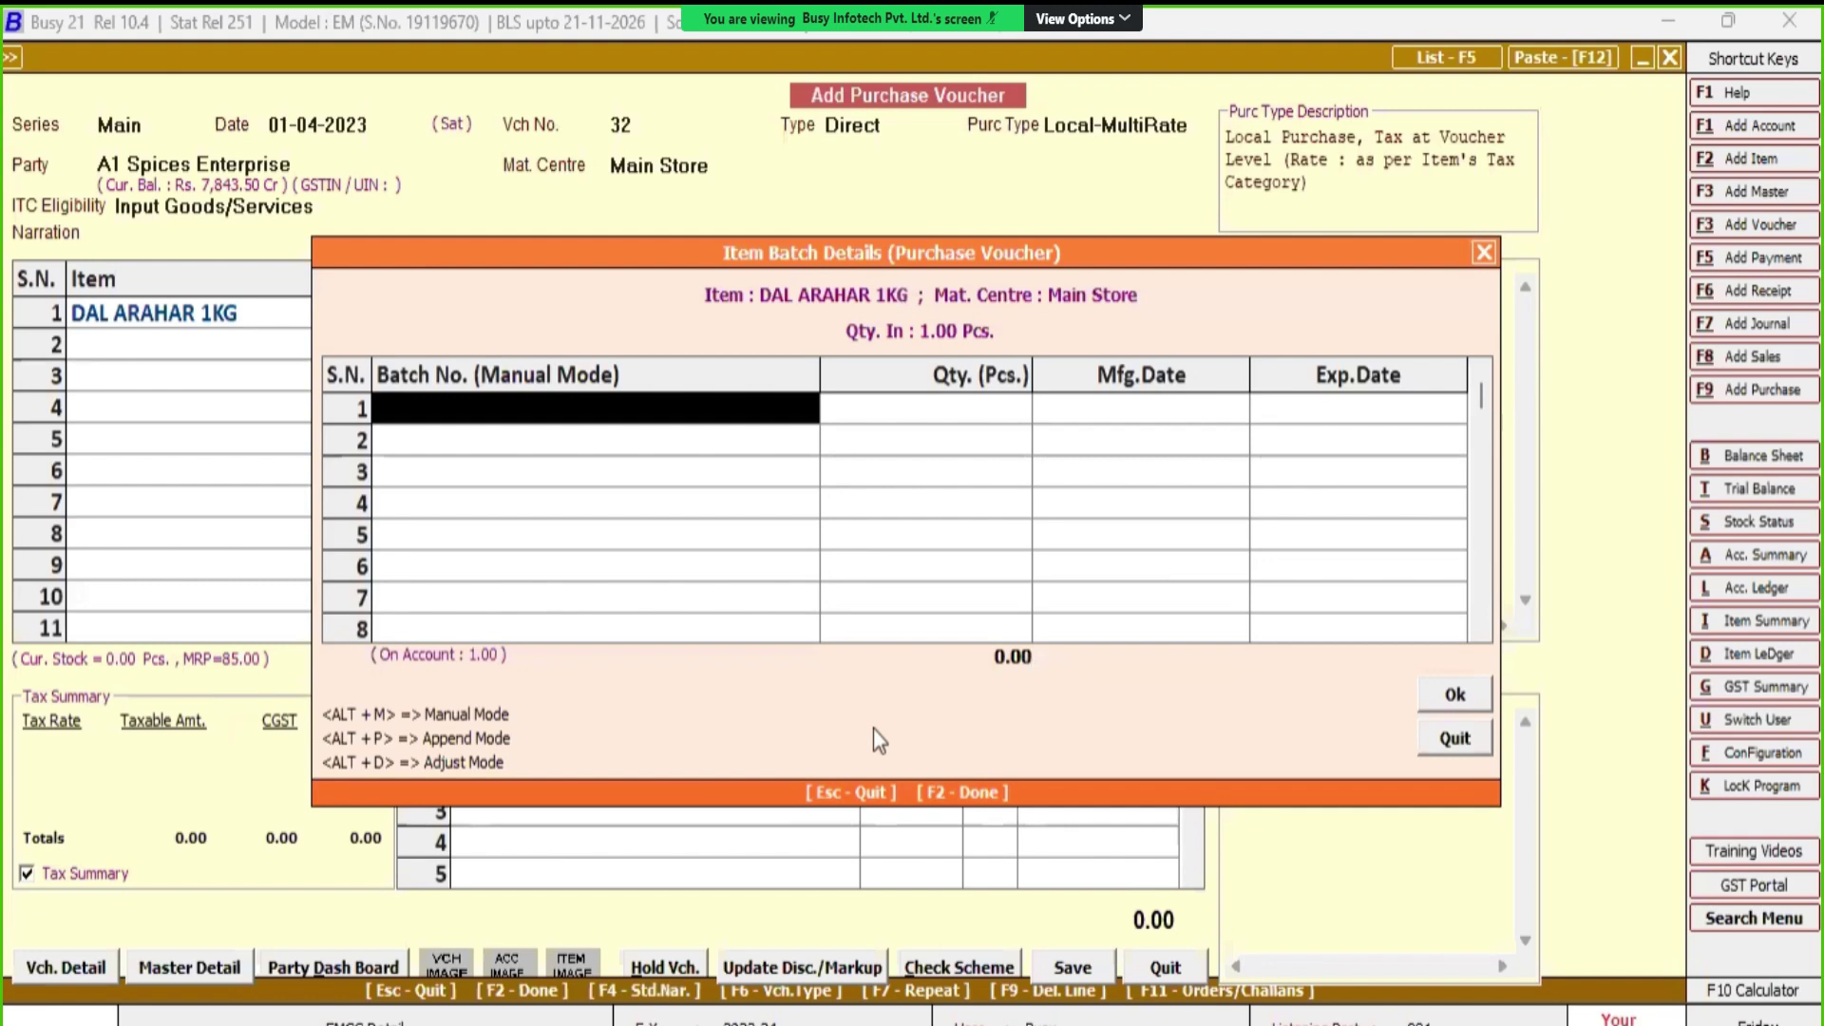
text(100)
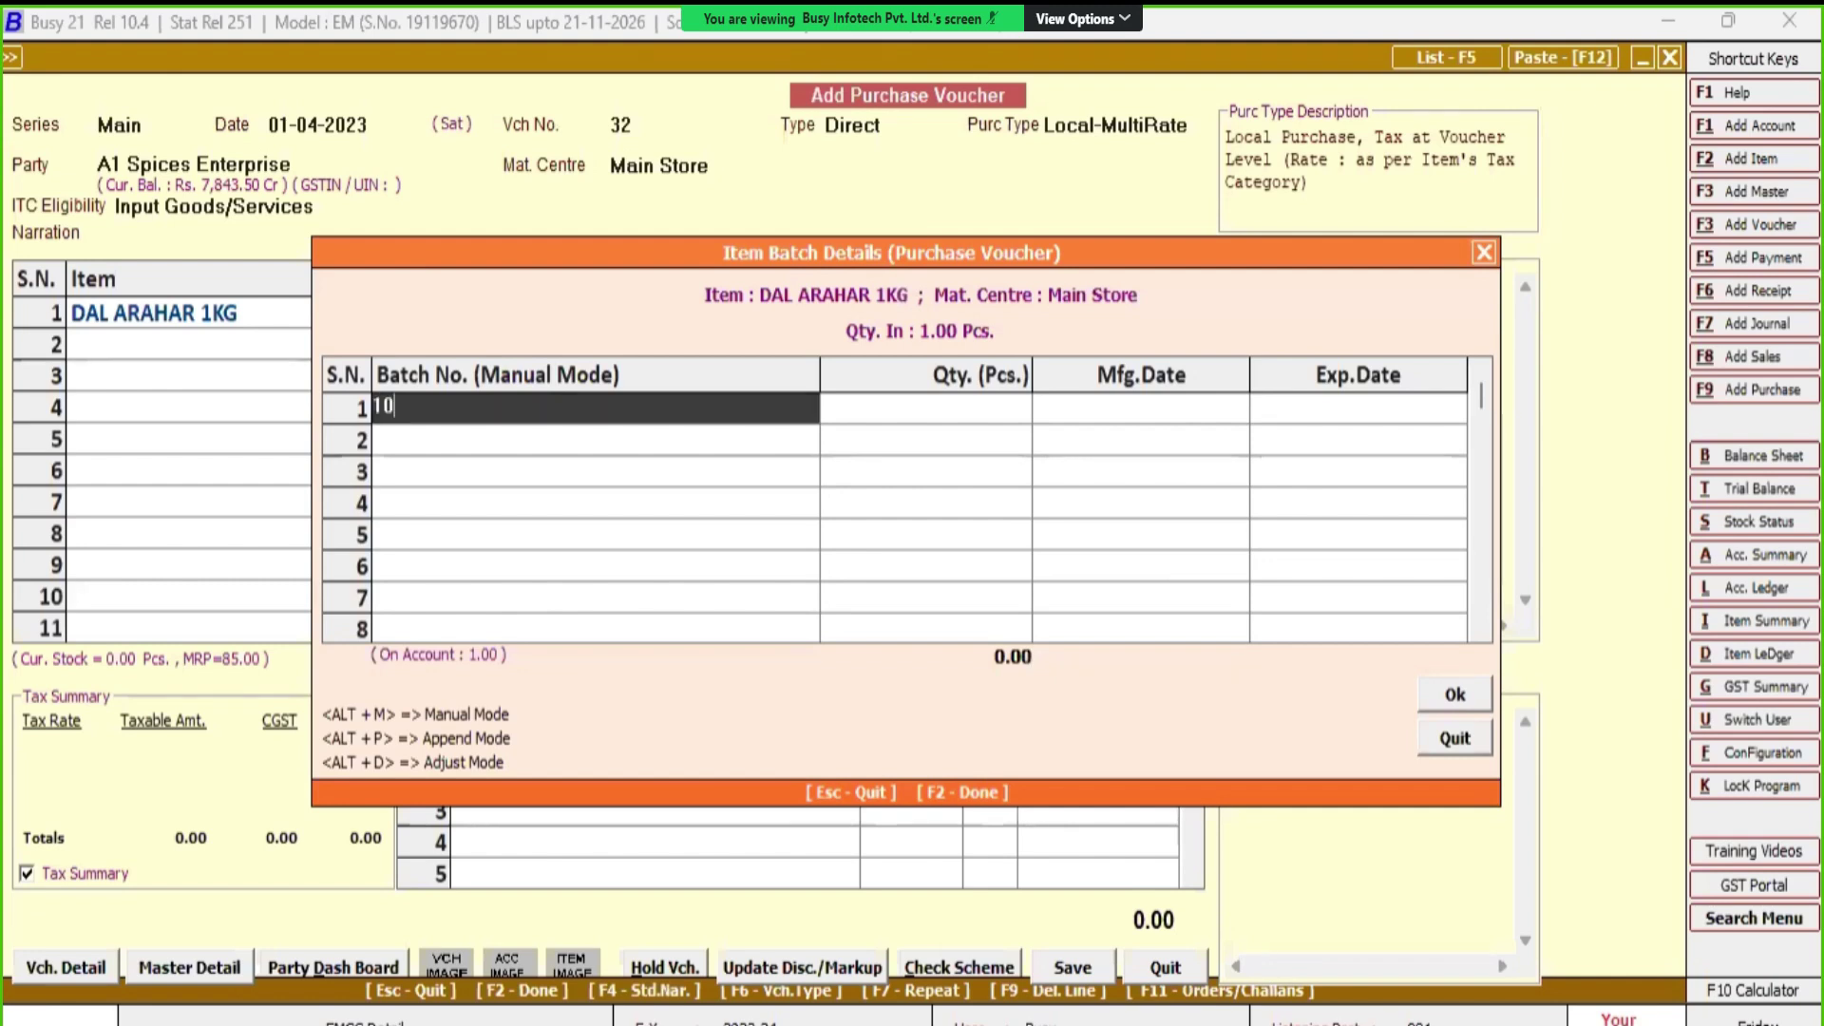
key(Return)
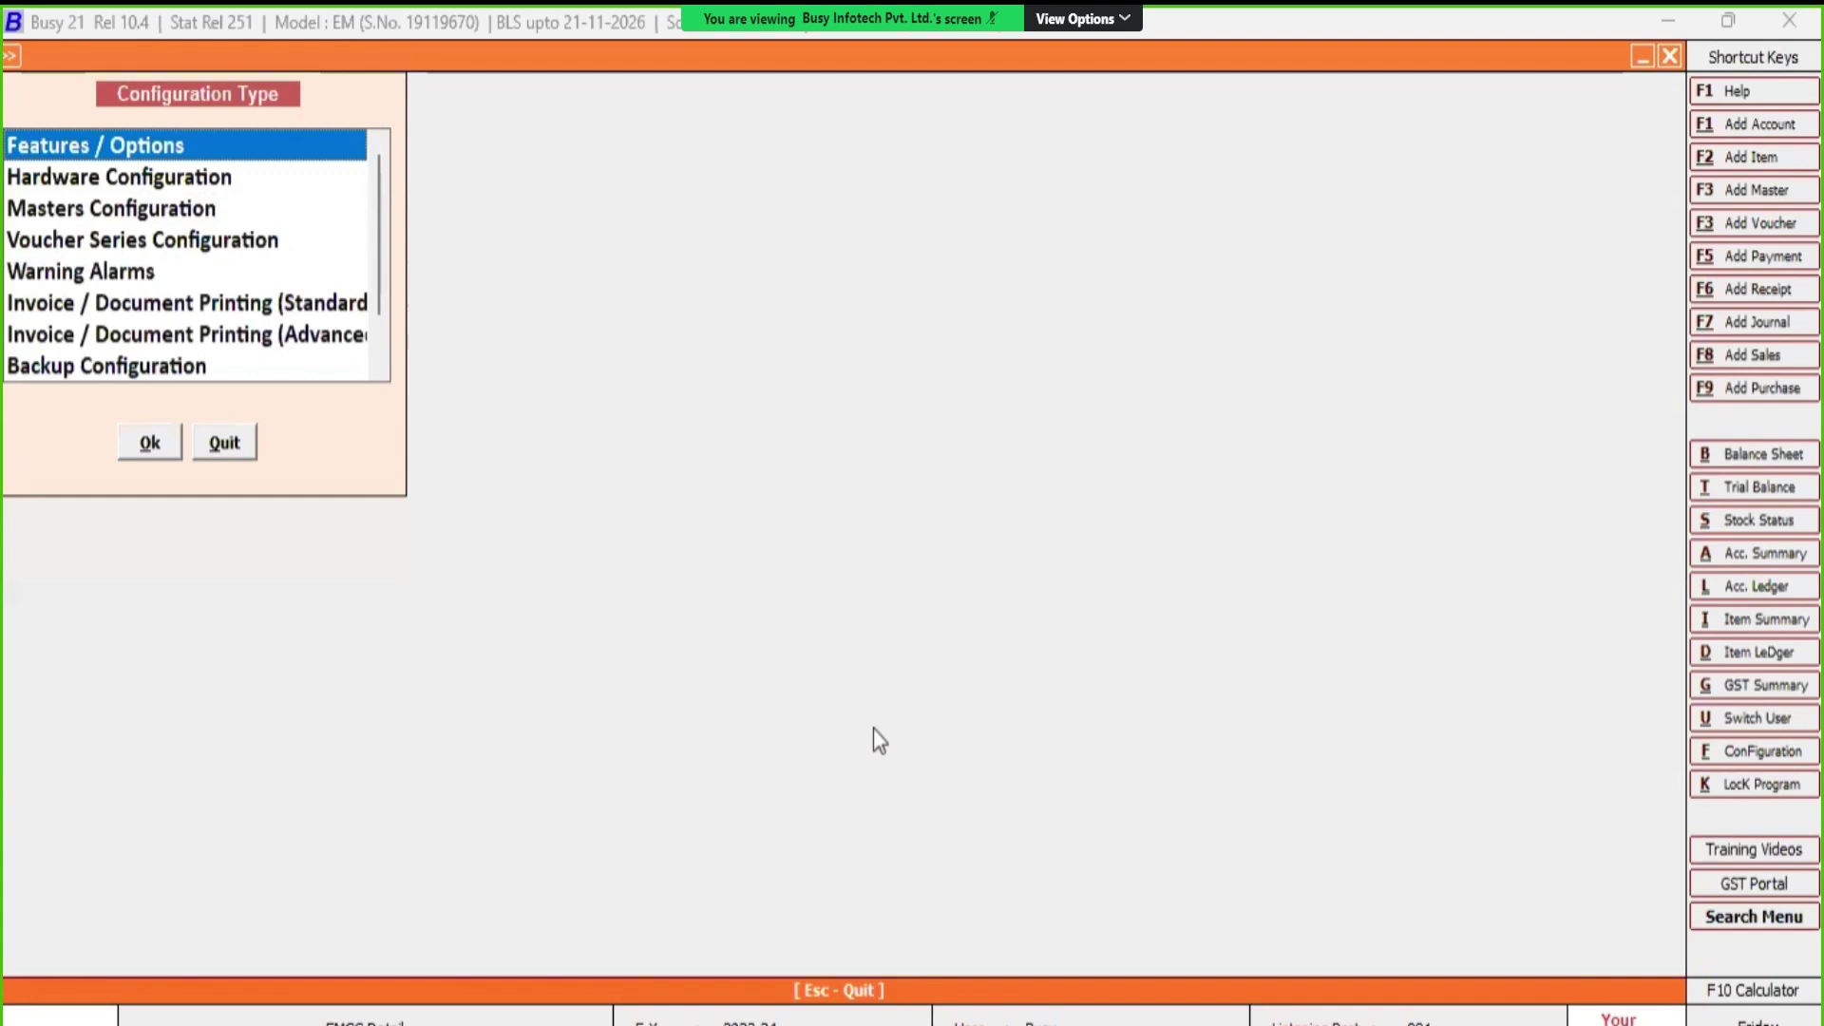
Step: Tick Maintain Sales Price and Maintain MRP in the Inventory batch-wise options and save the settings
key(Return)
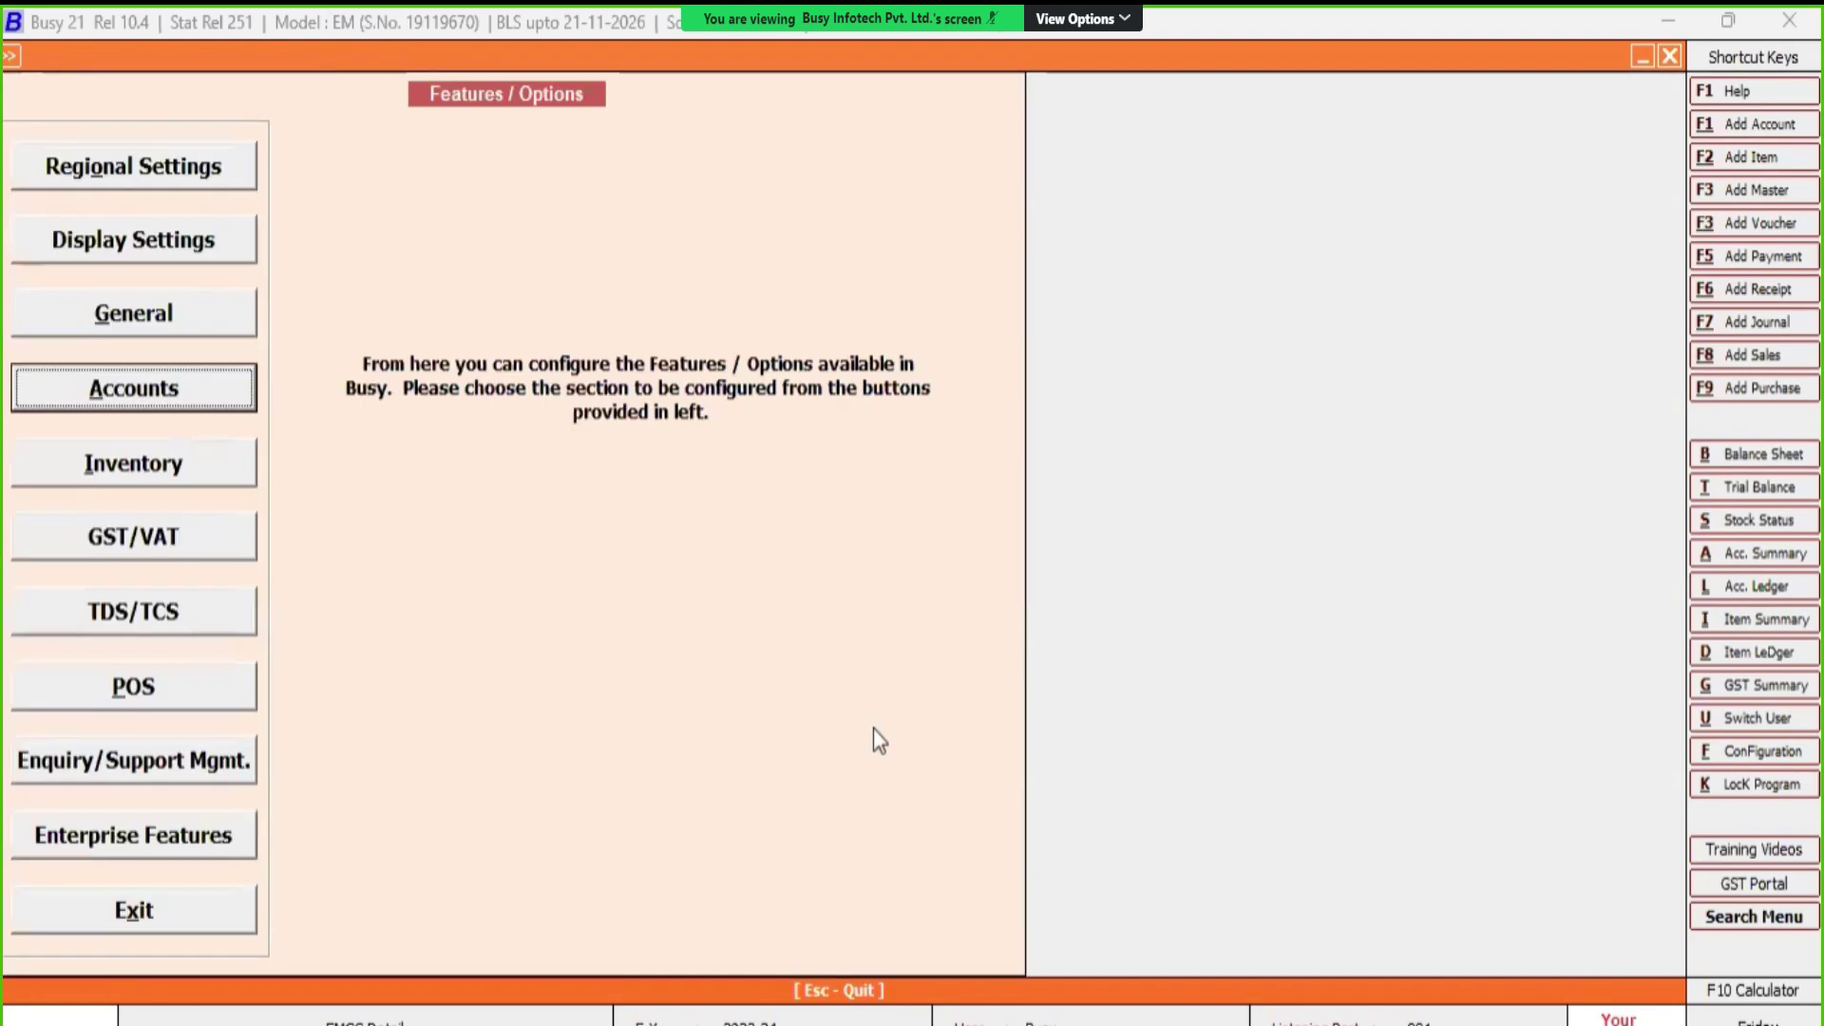
key(Down)
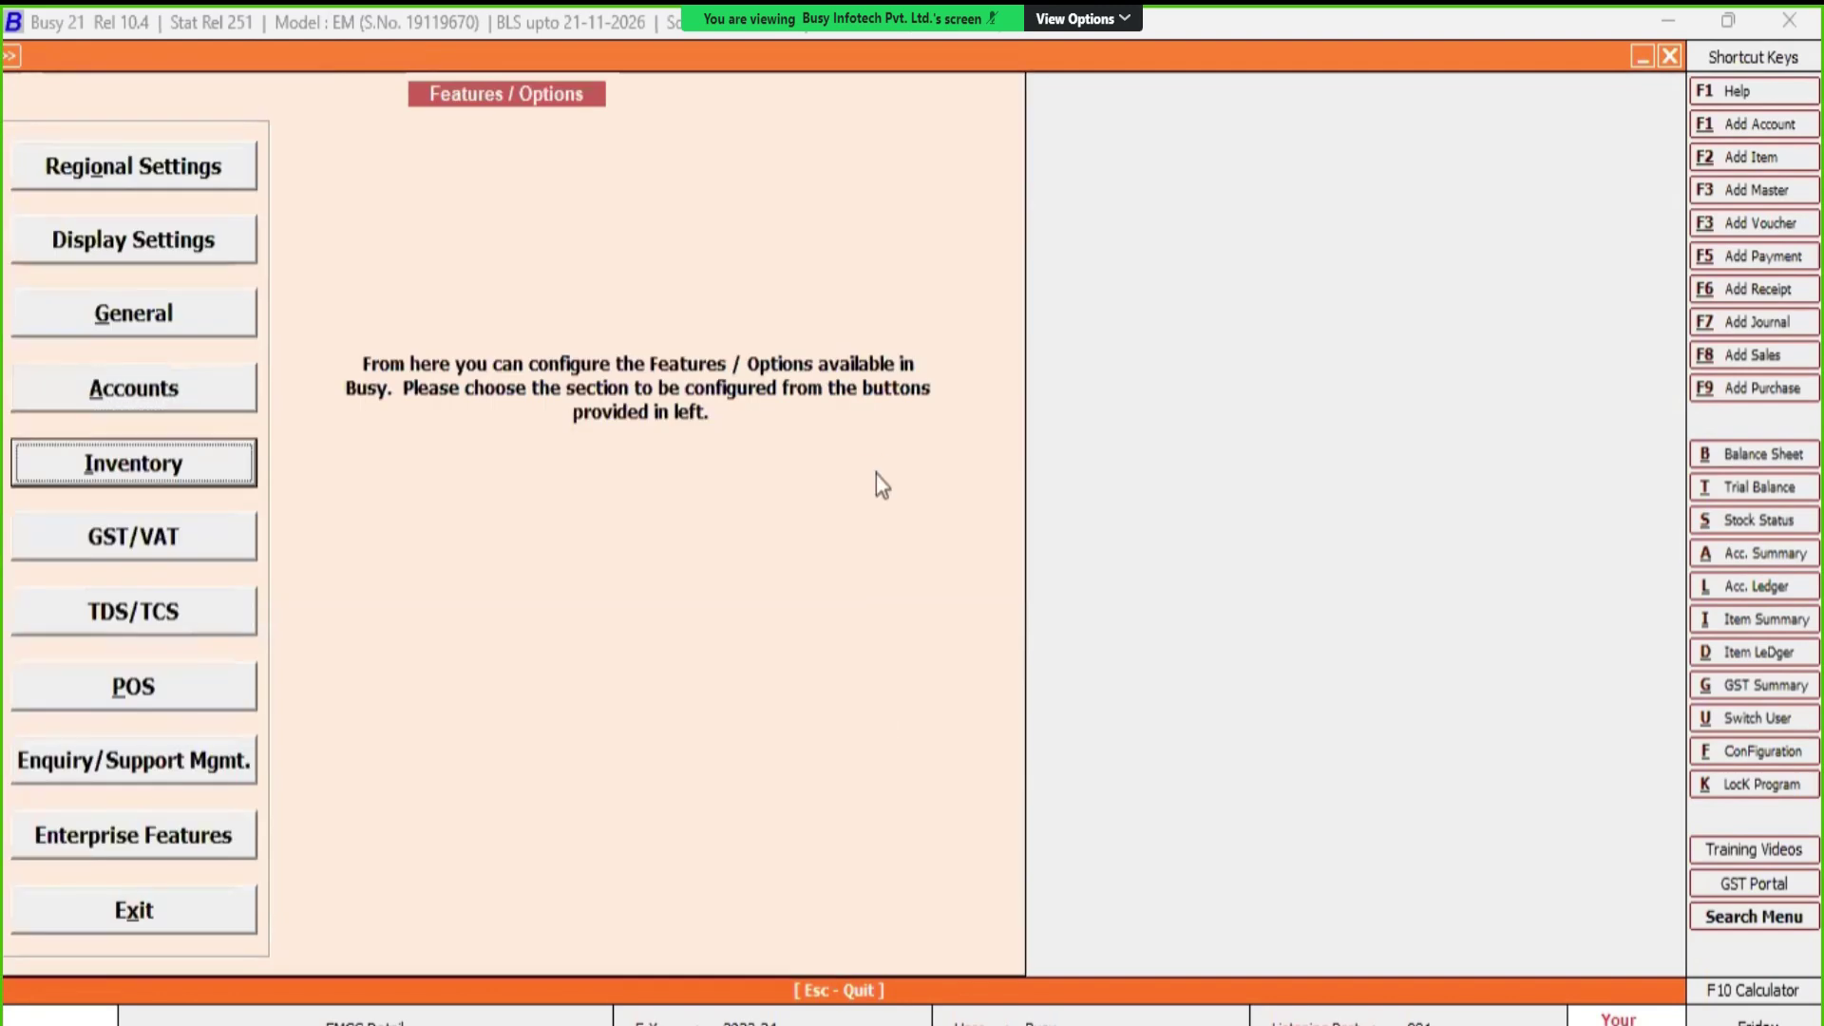
key(Return)
click(1071, 313)
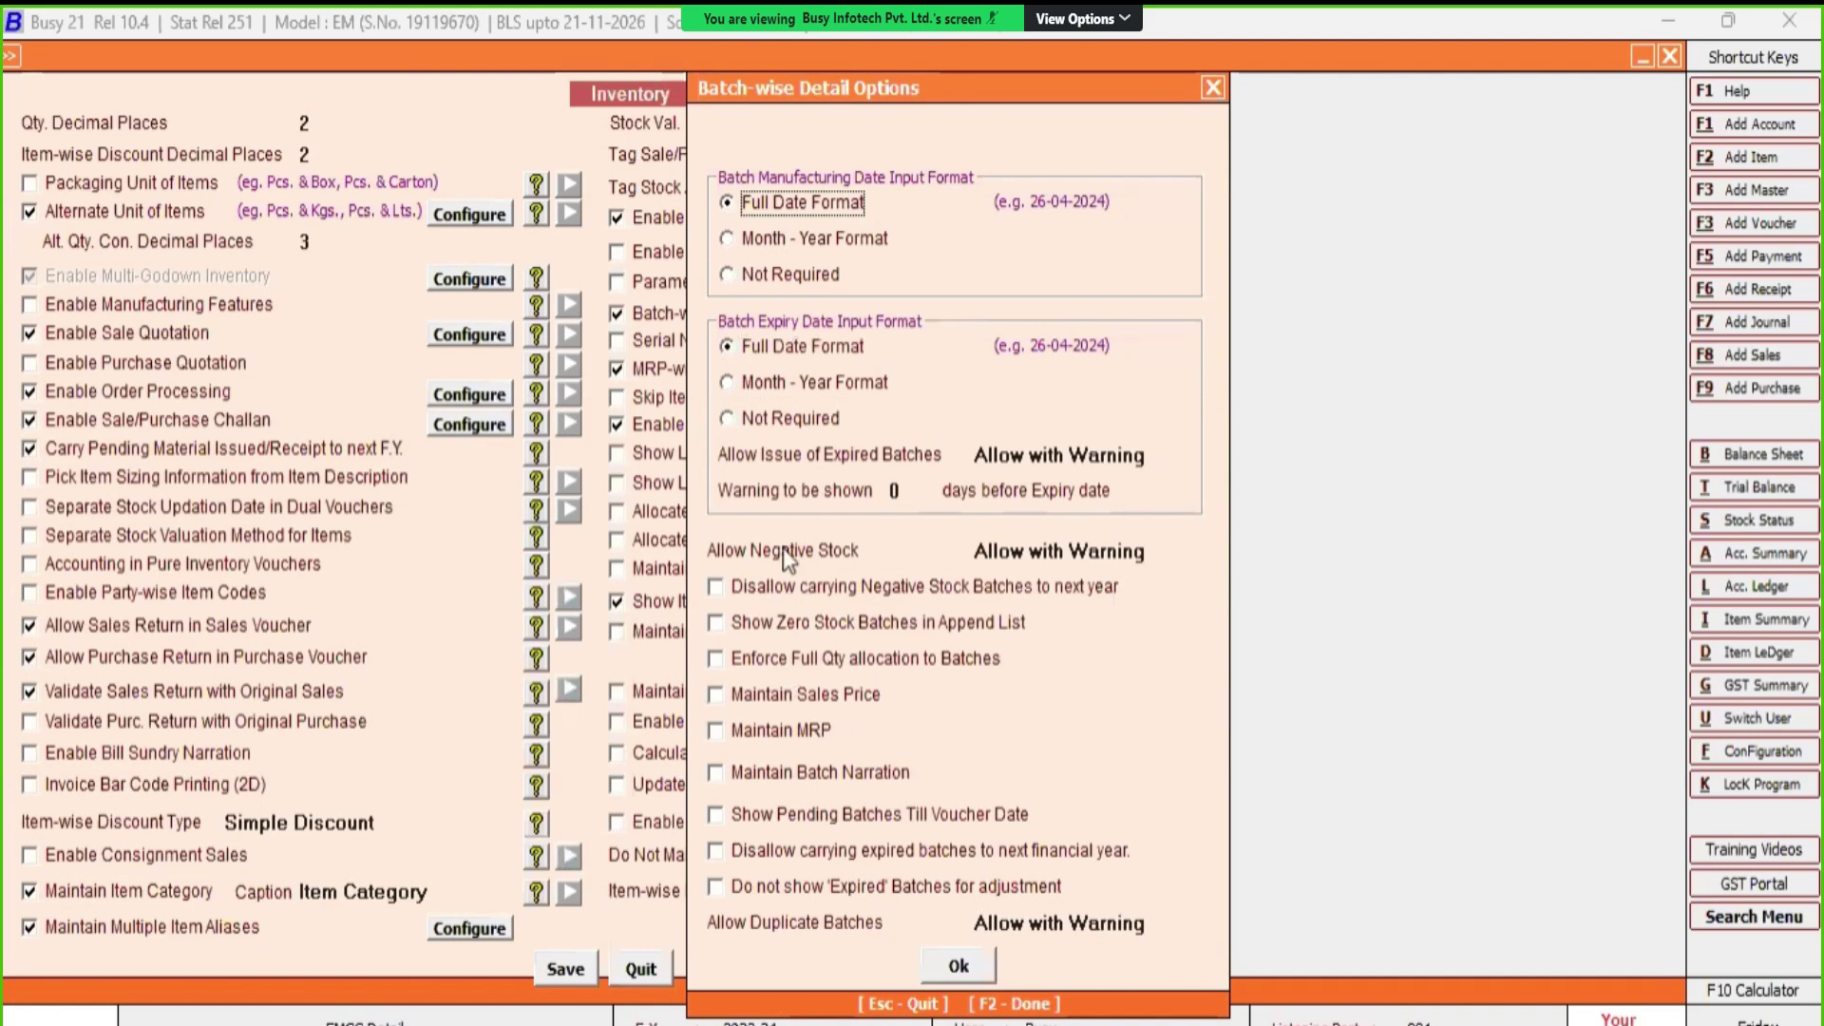
click(806, 695)
click(828, 741)
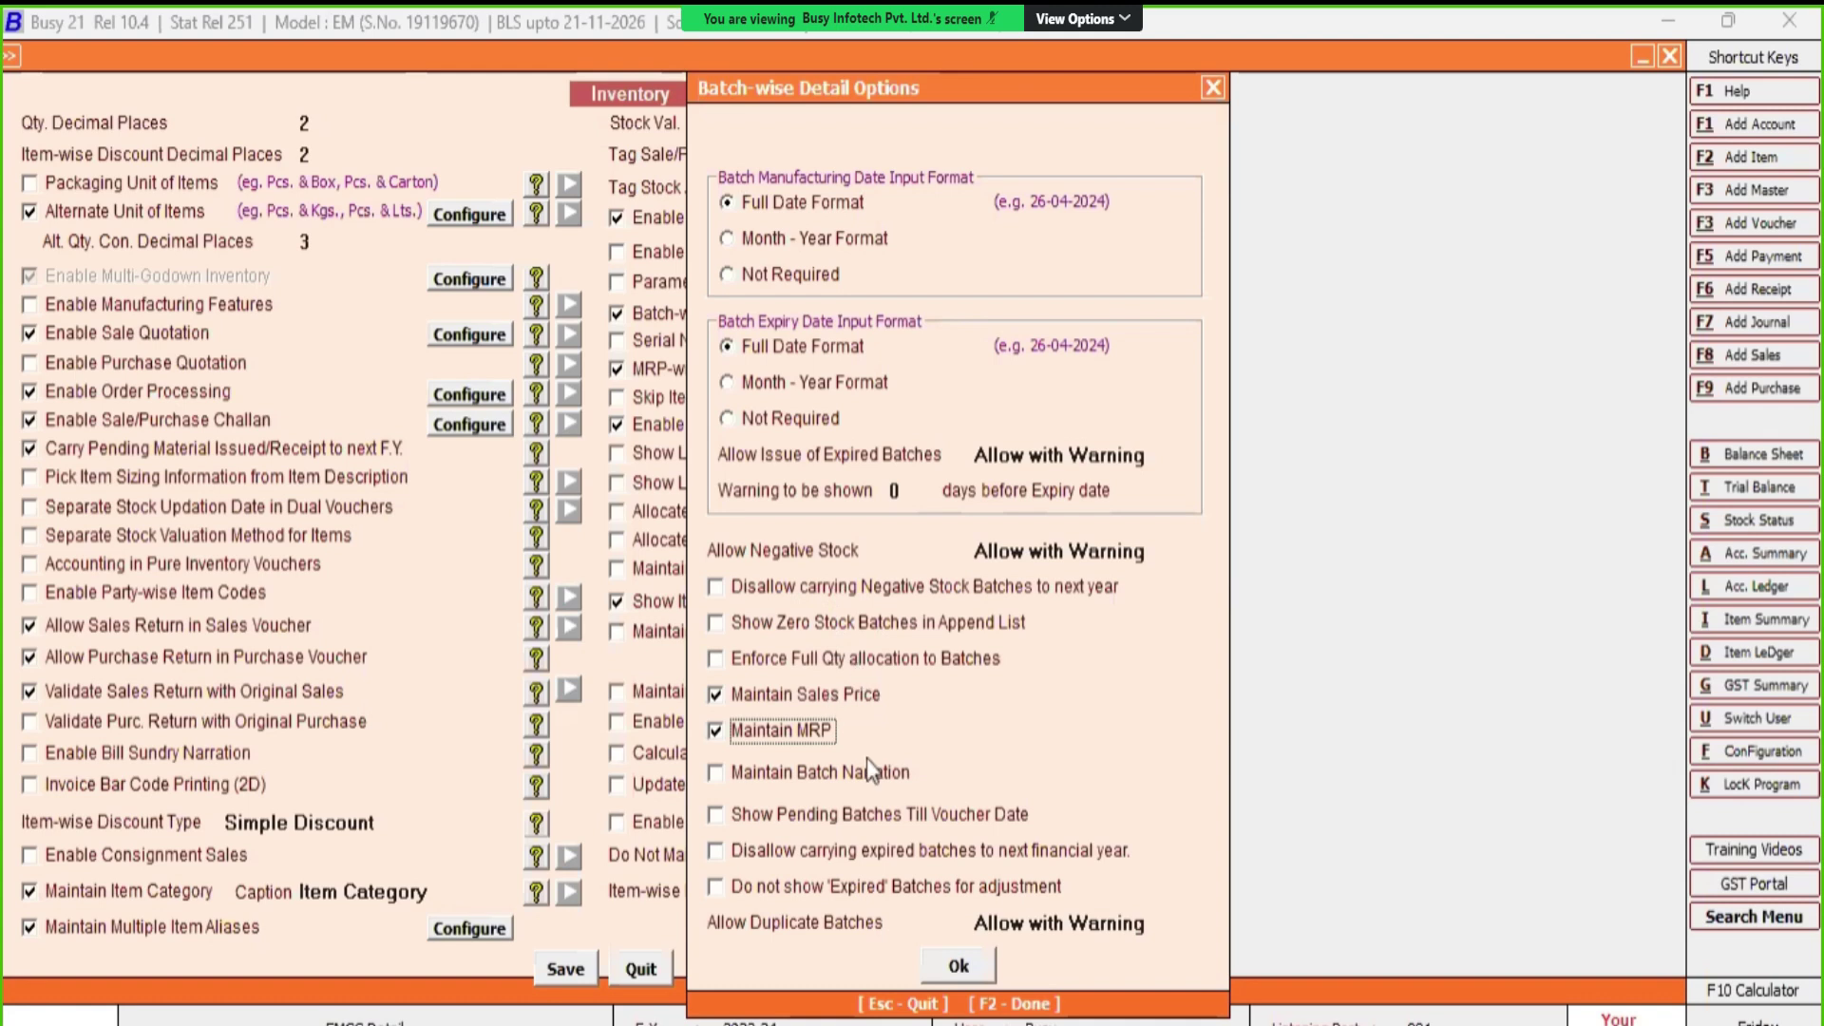
key(F2)
key(F2)
click(955, 625)
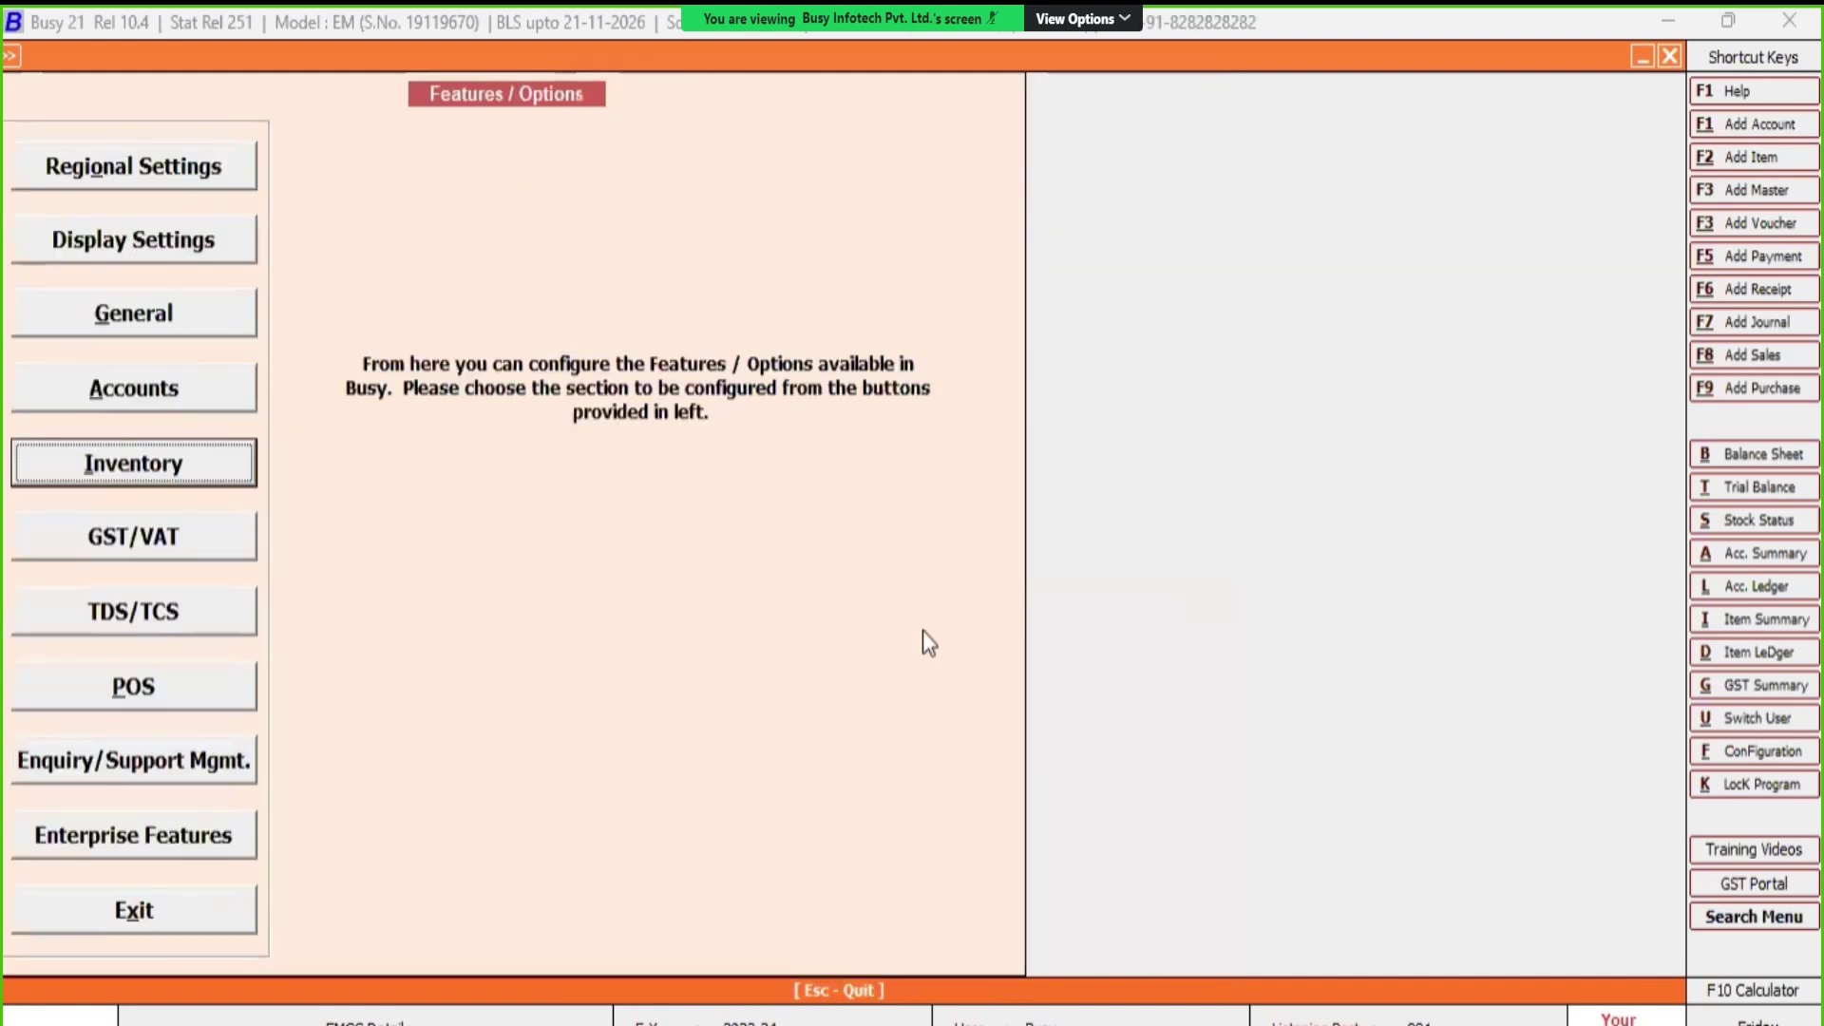
Step: Leave configuration and quit the unsaved purchase voucher
key(Escape)
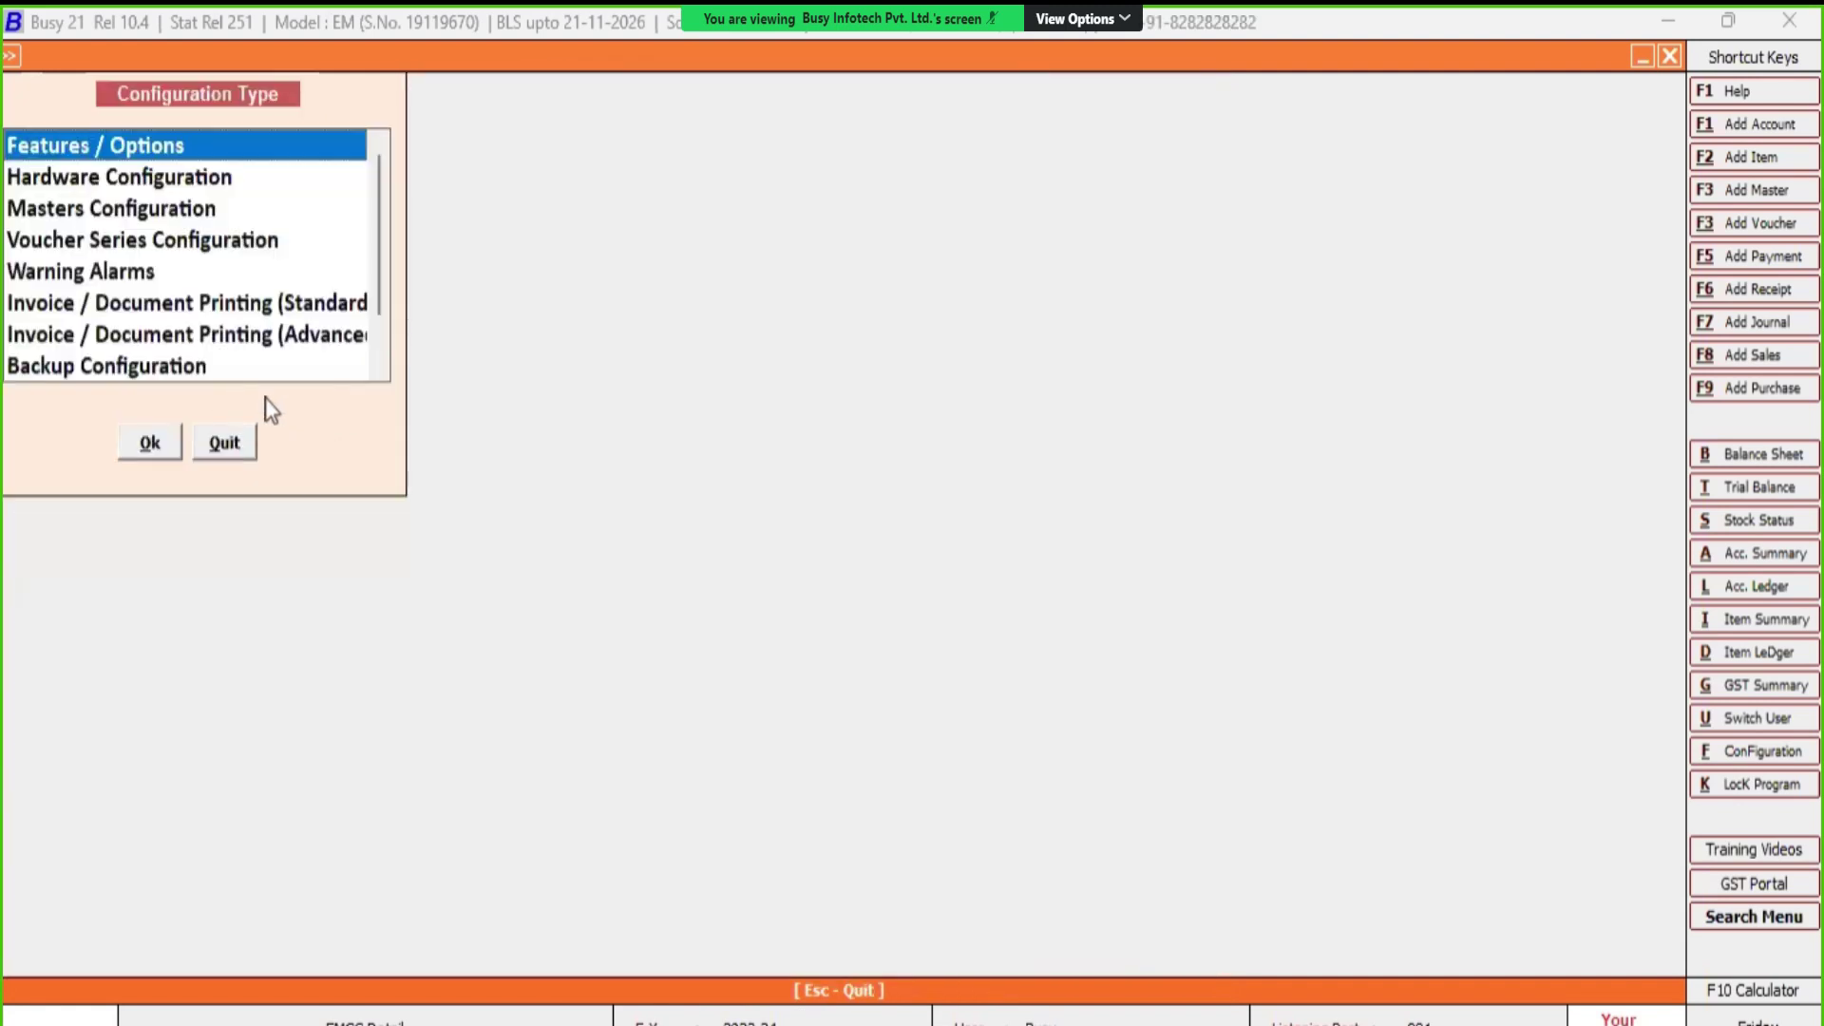
key(Escape)
click(615, 444)
click(617, 411)
key(Return)
key(Escape)
key(Escape)
key(Left)
key(Return)
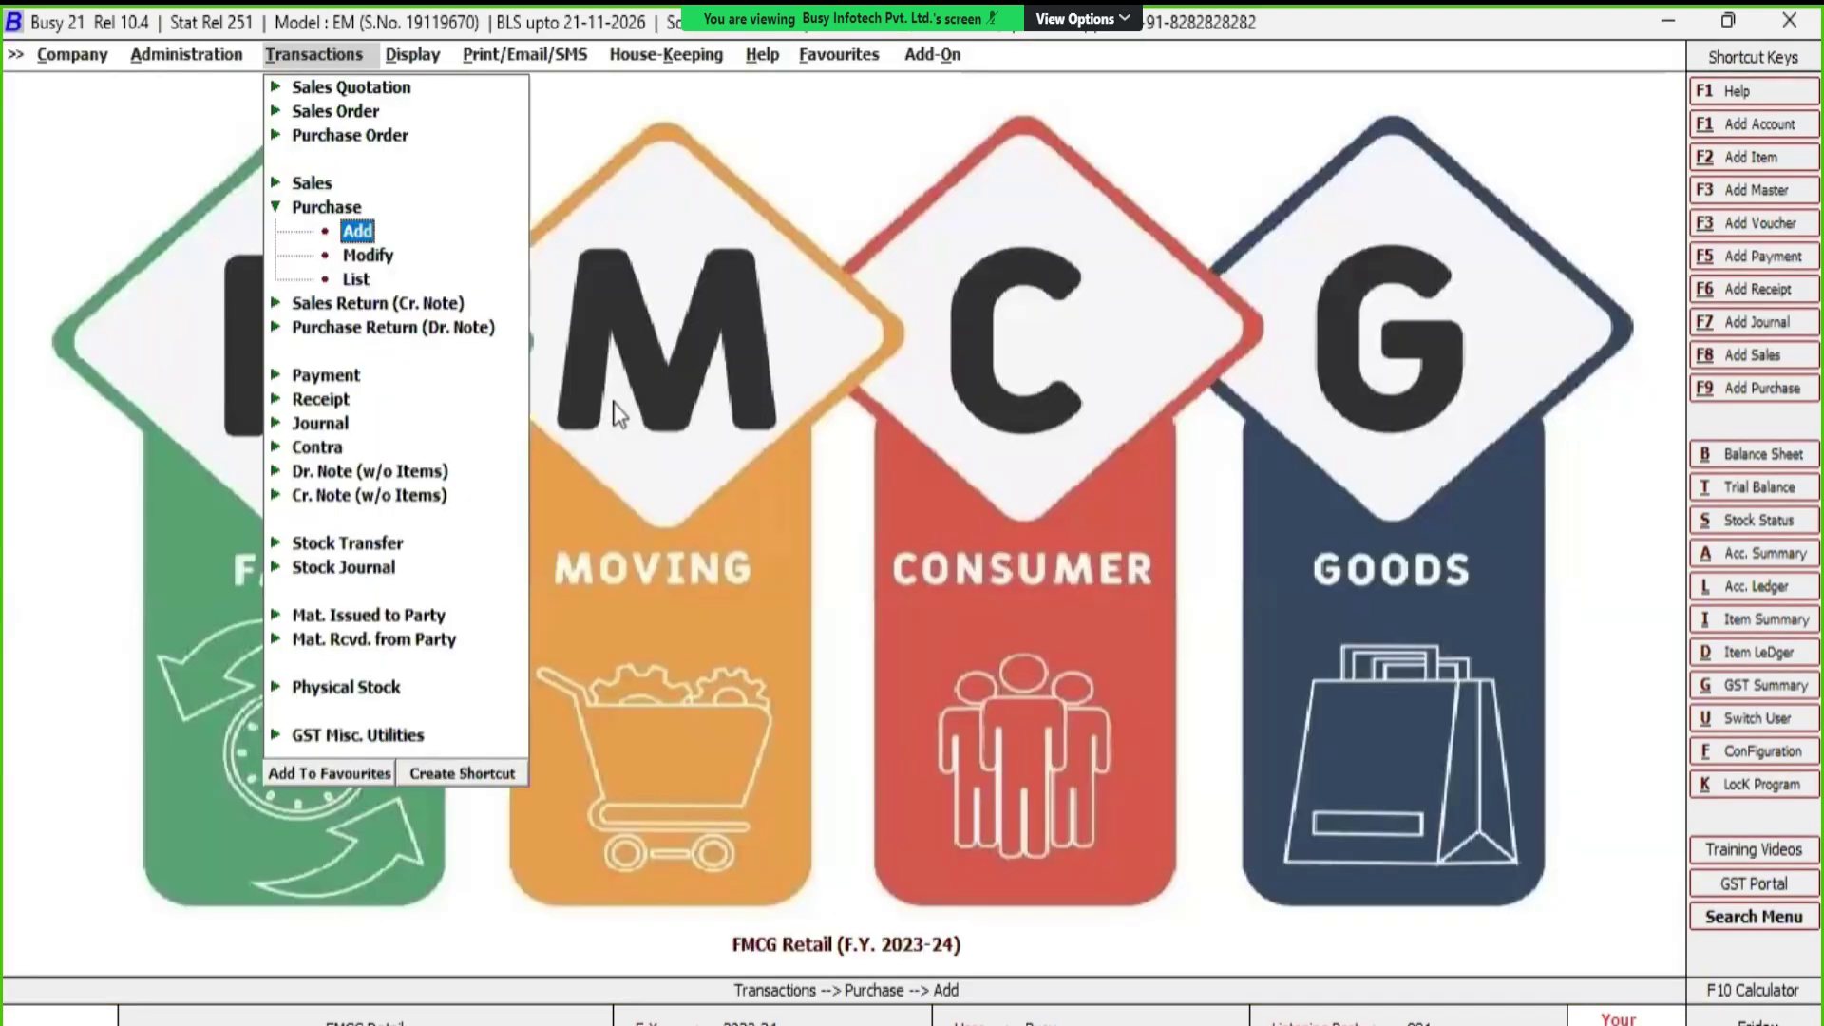
Step: Start a new purchase voucher 2323 for party A1 Spices Enterprise
click(613, 400)
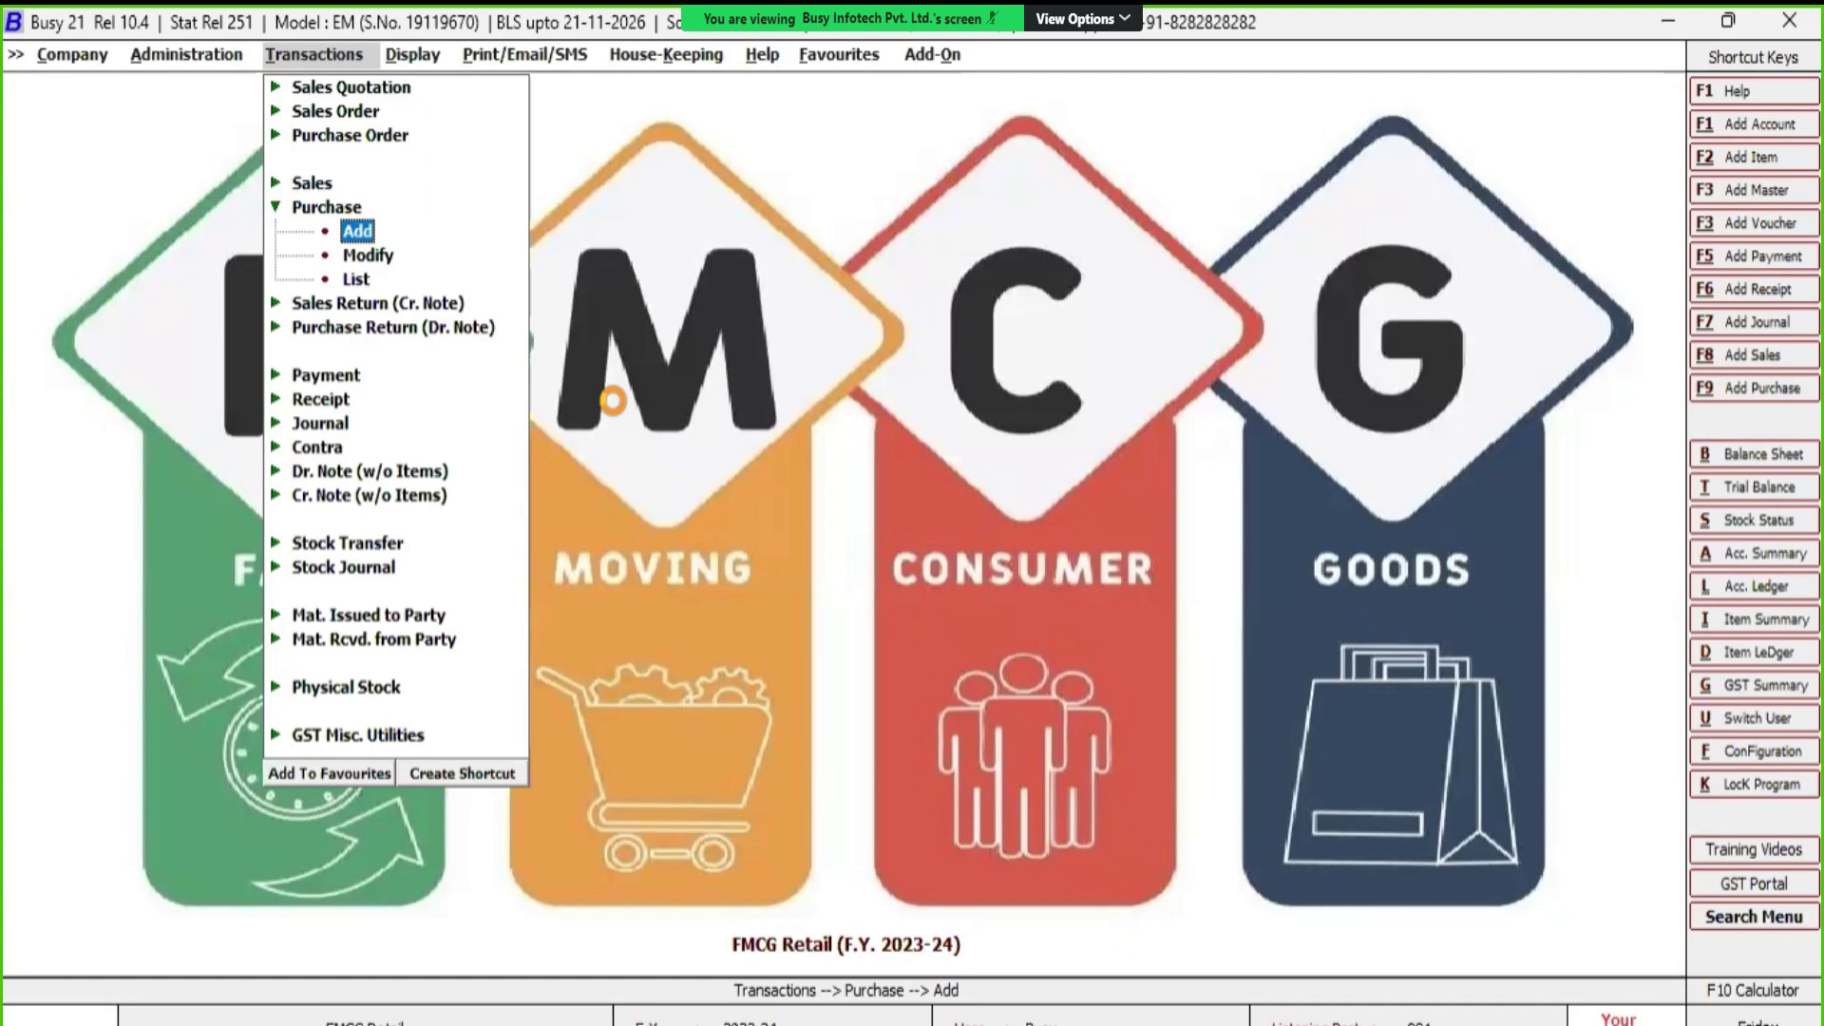
key(Return)
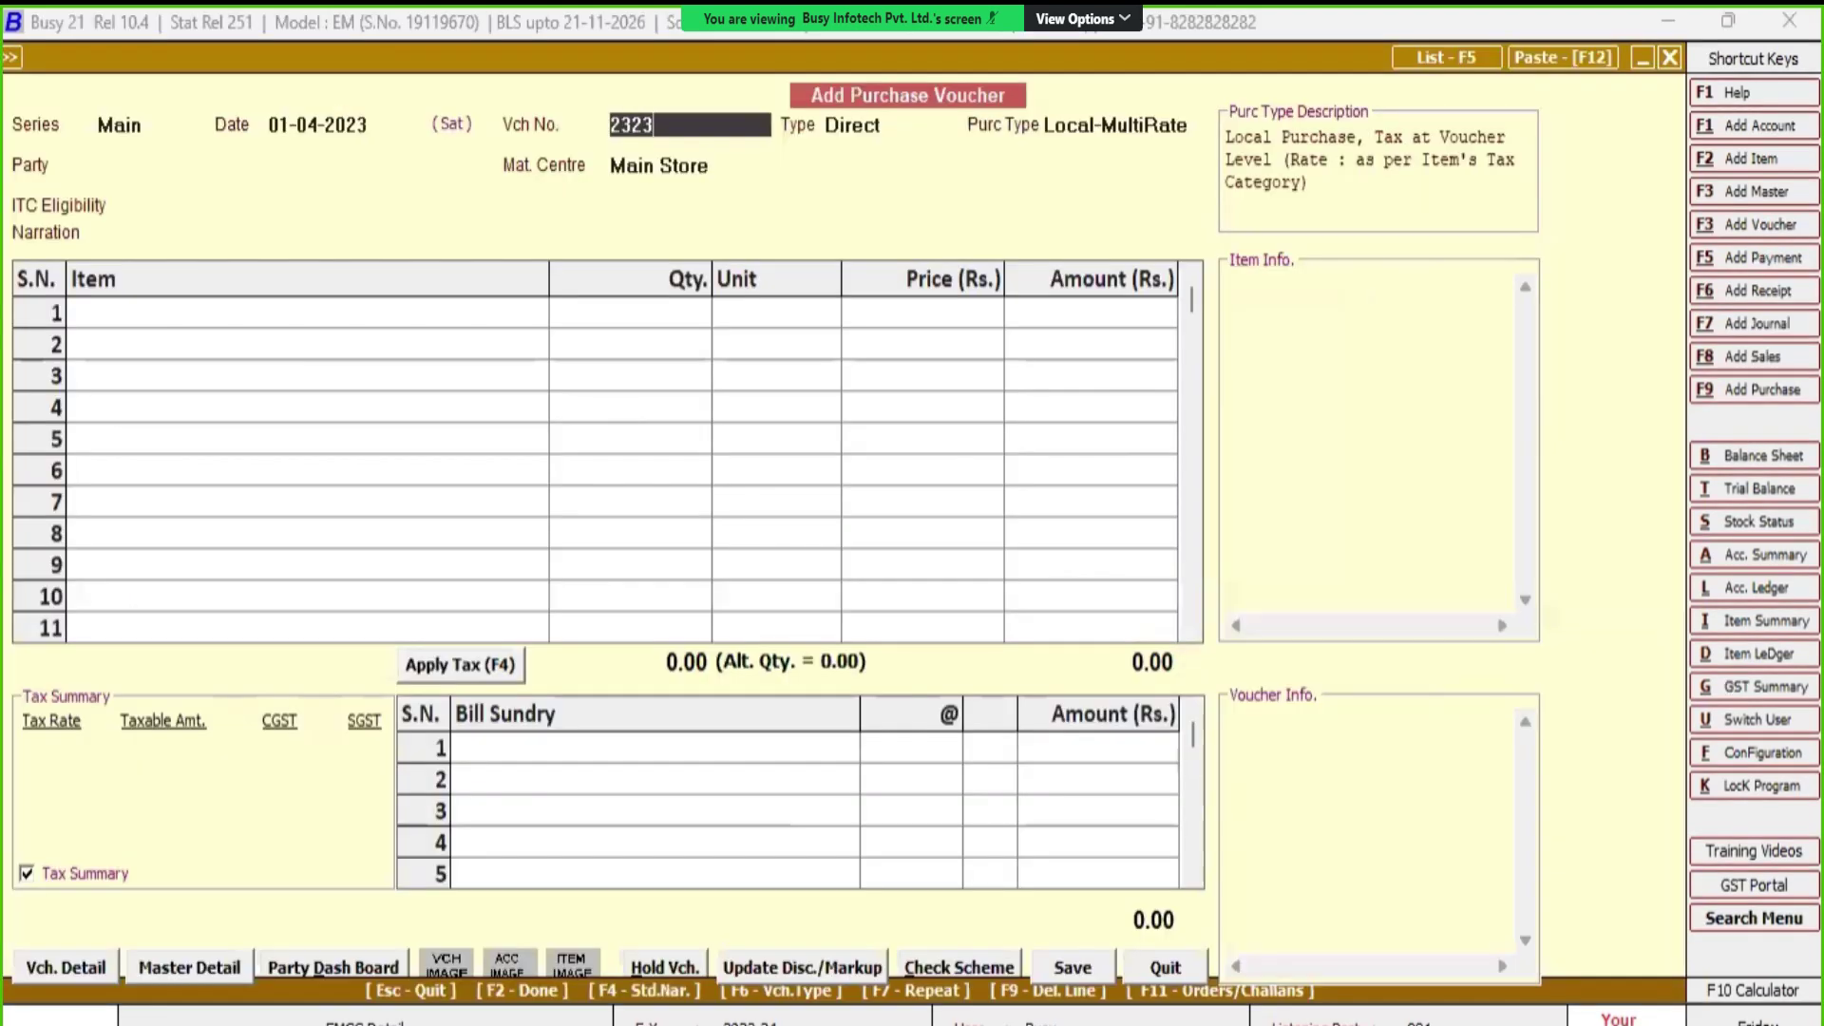
key(Return)
key(Return)
key(Return)
key(Return)
key(Return)
key(Return)
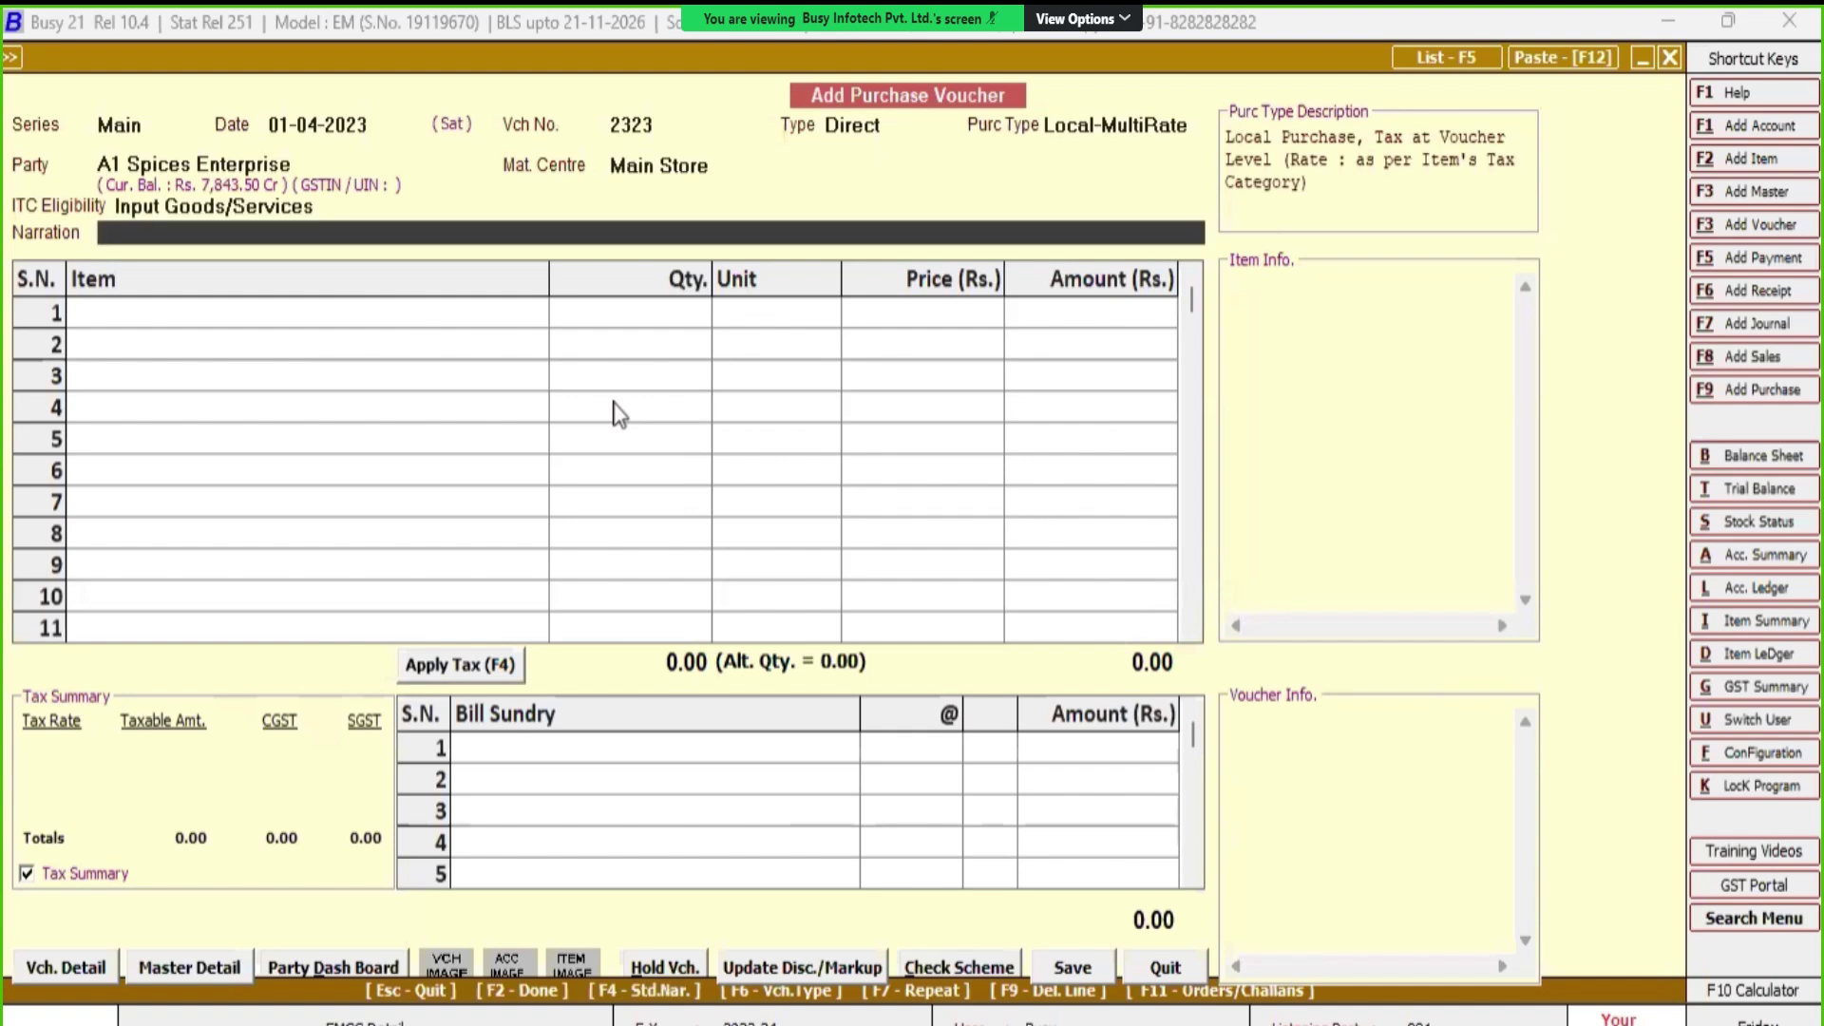
key(Return)
Step: Add DAL ARAHAR 1KG in row 1: quantity 1, batch 12, MRP 85.00, purchase price 100
text(aha)
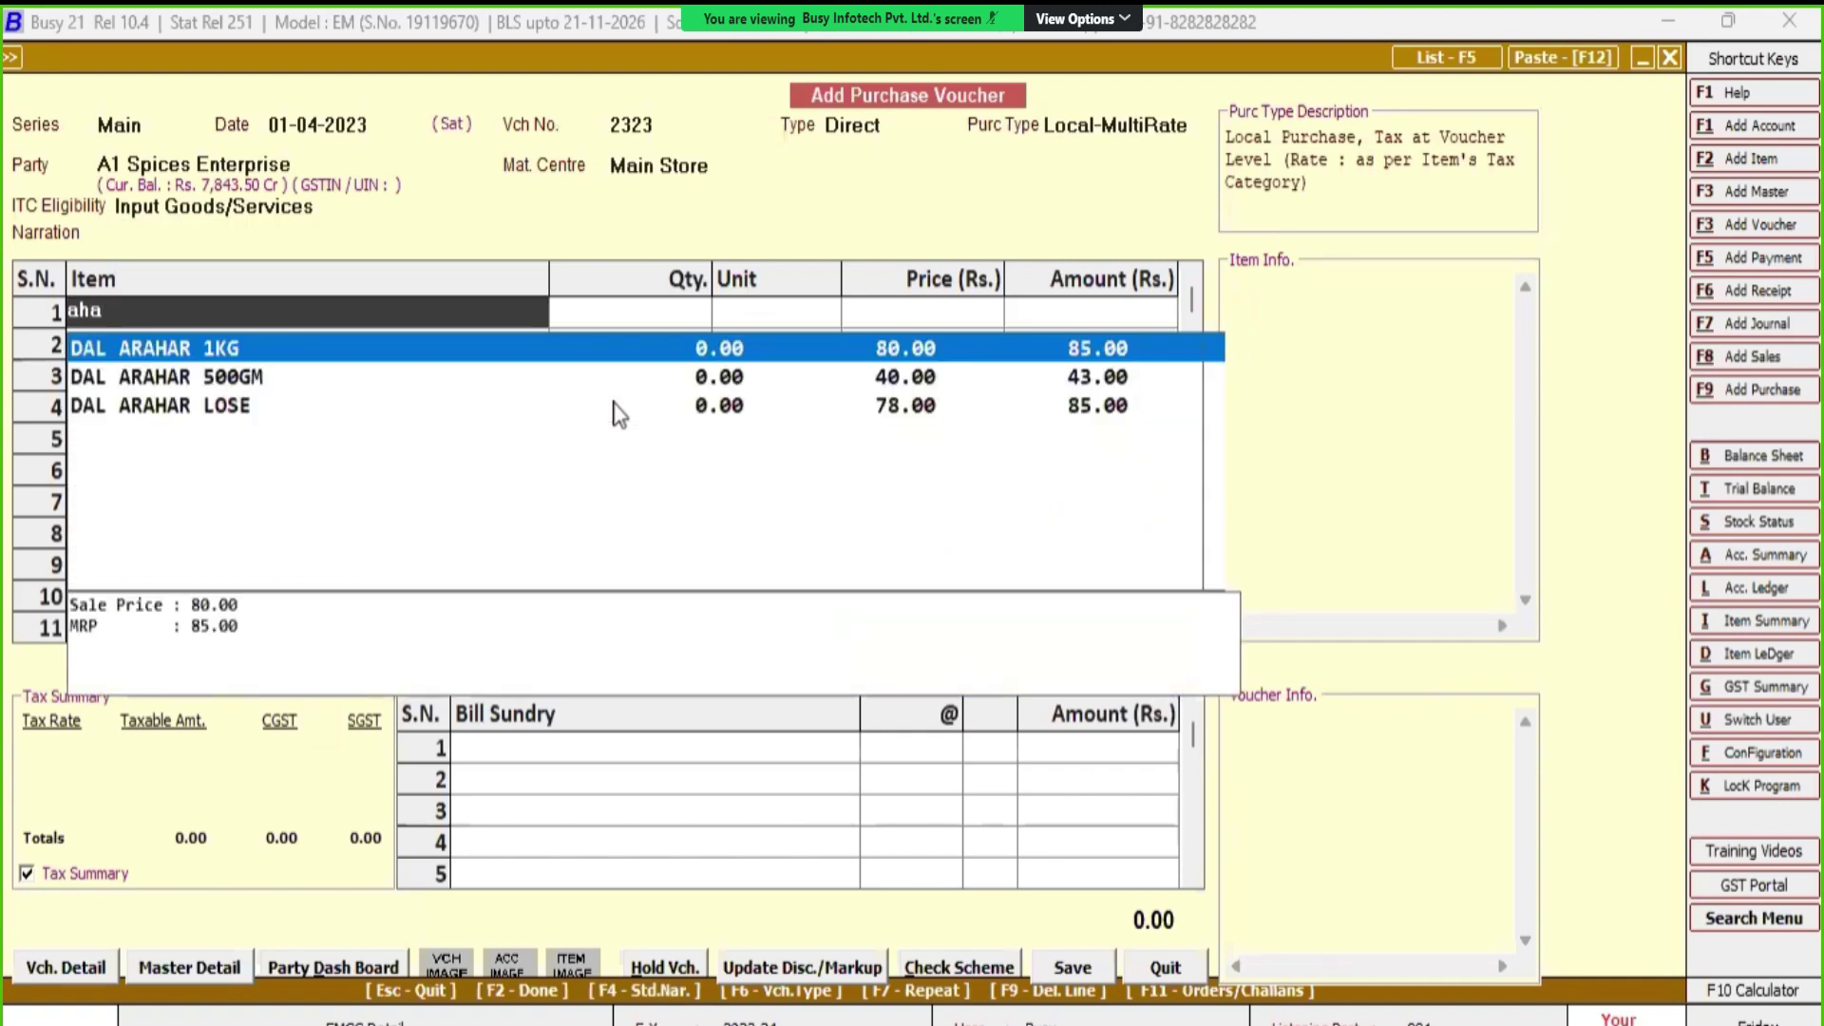
key(Return)
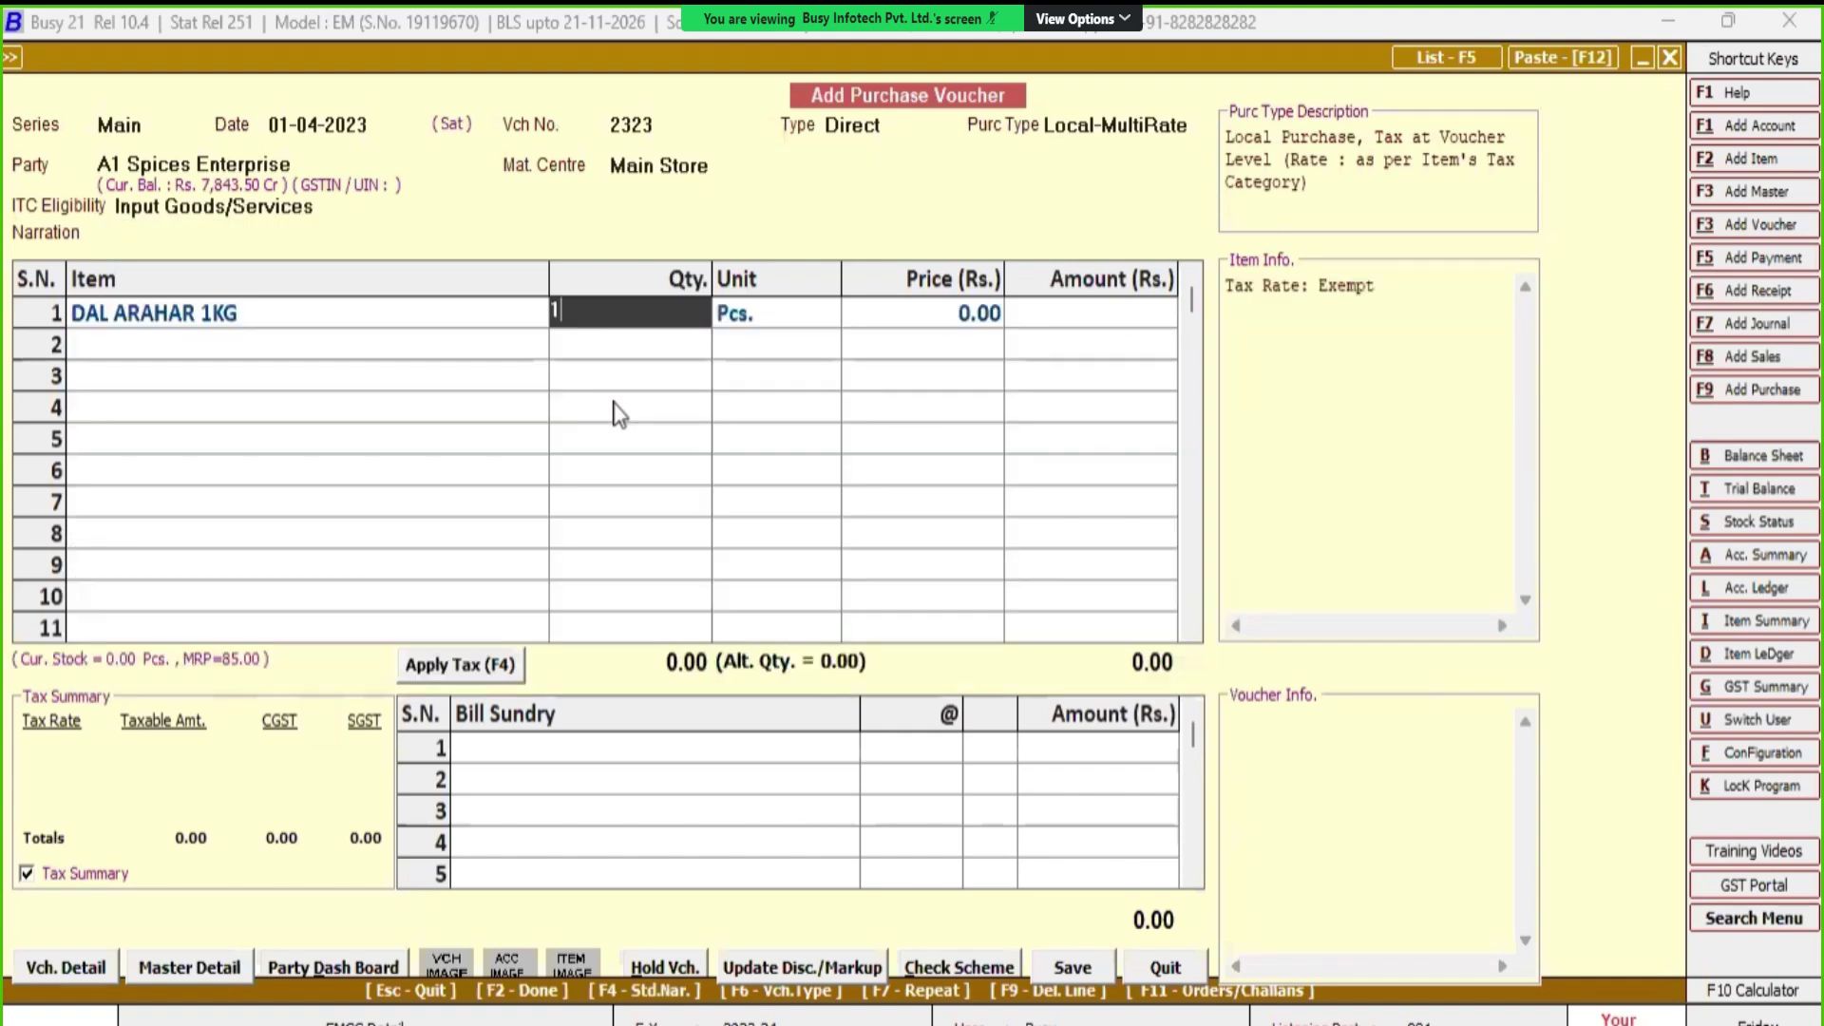
key(Return)
key(Return)
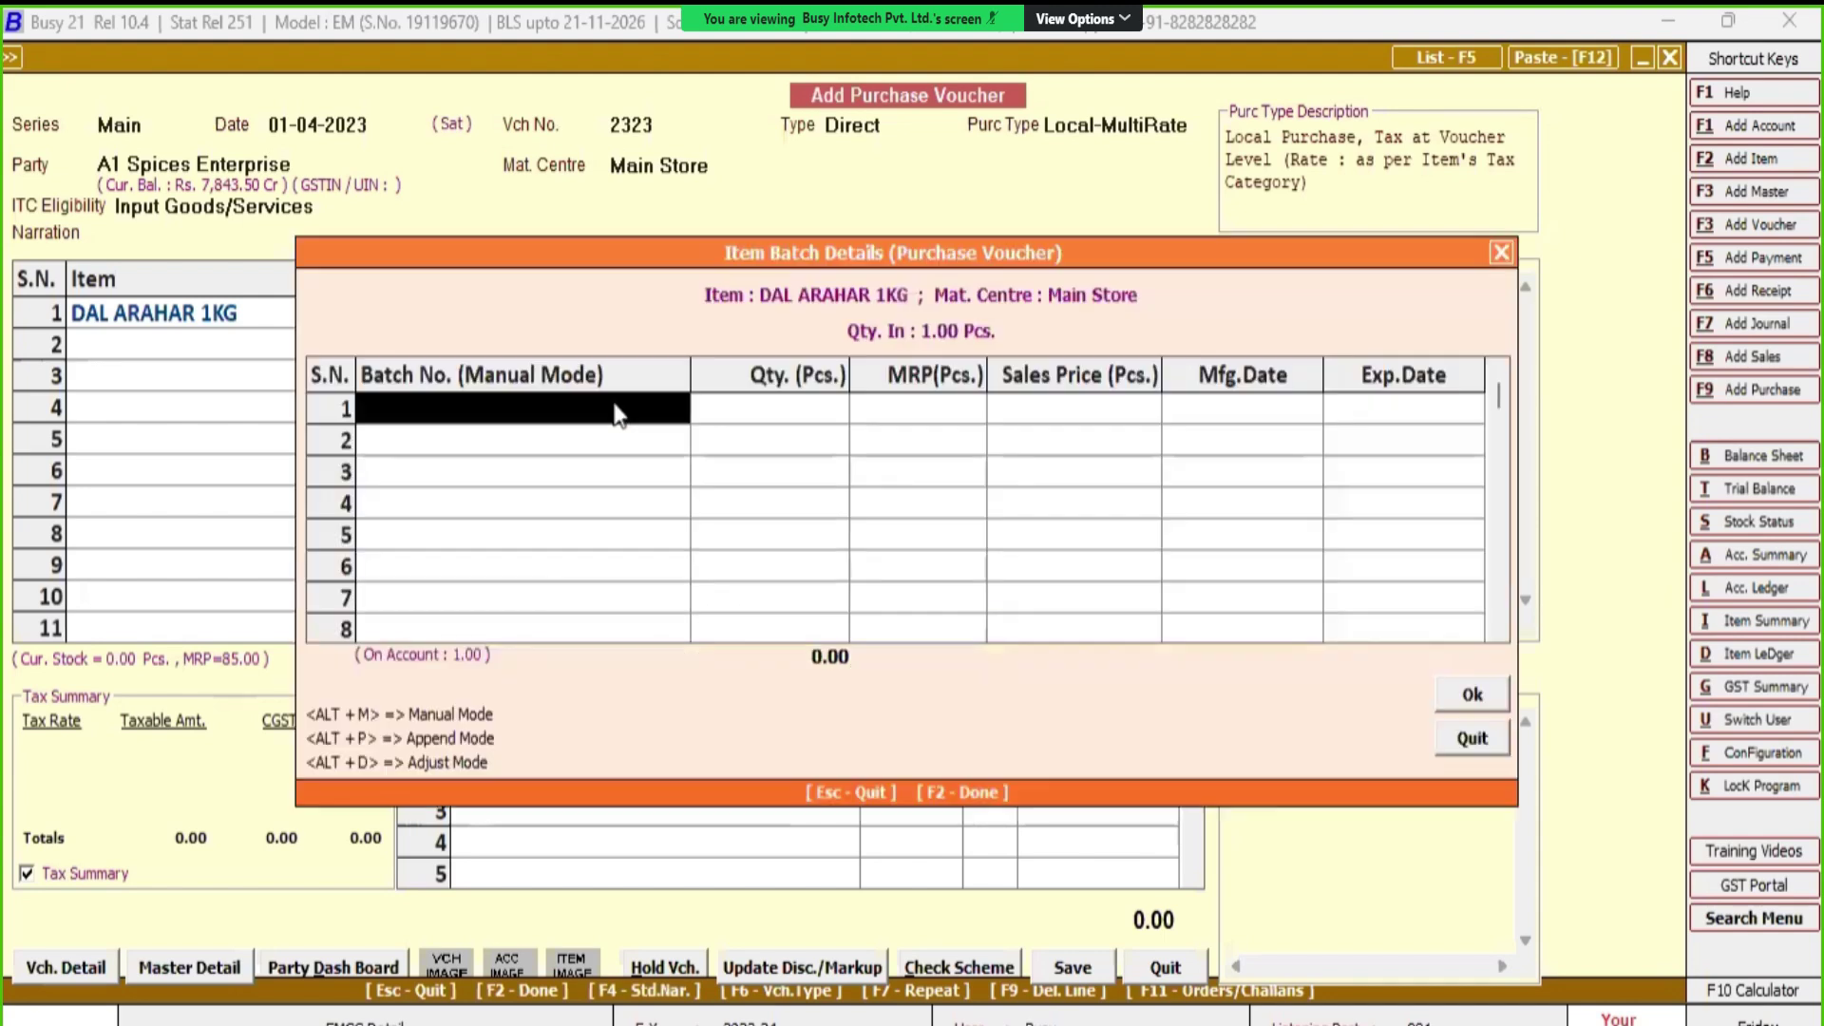
text(12)
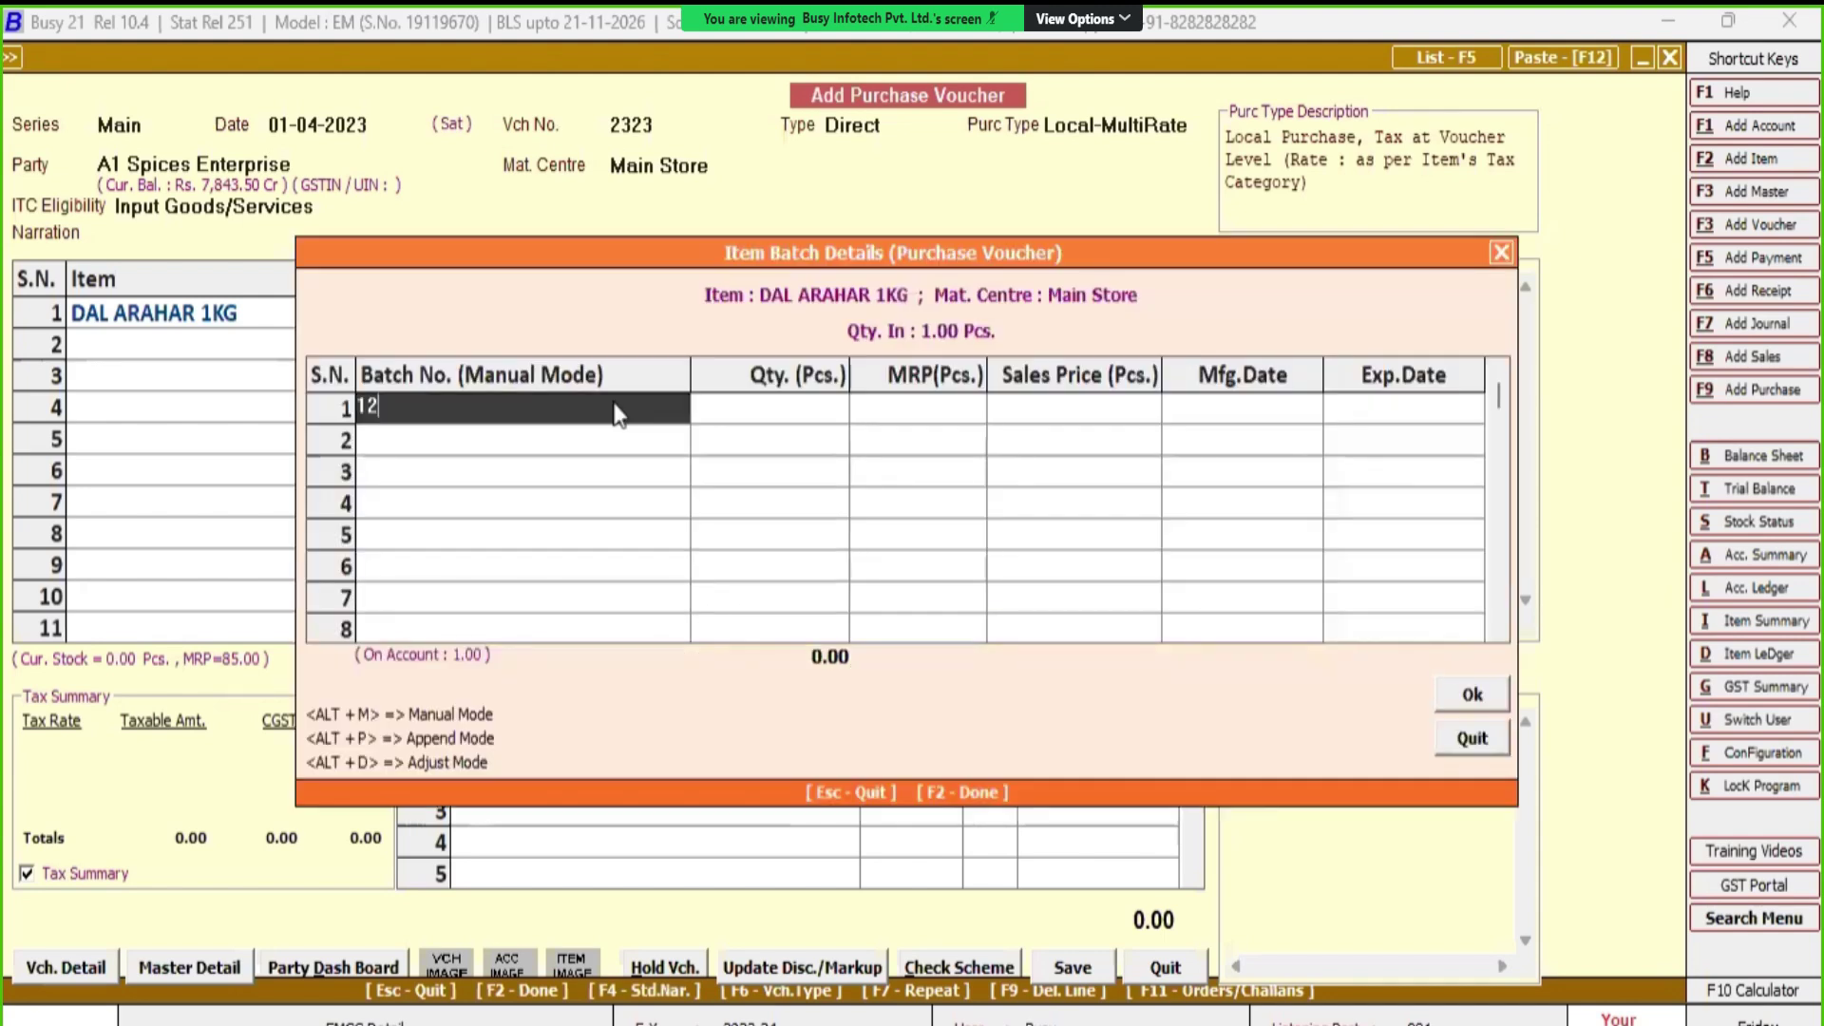
key(Return)
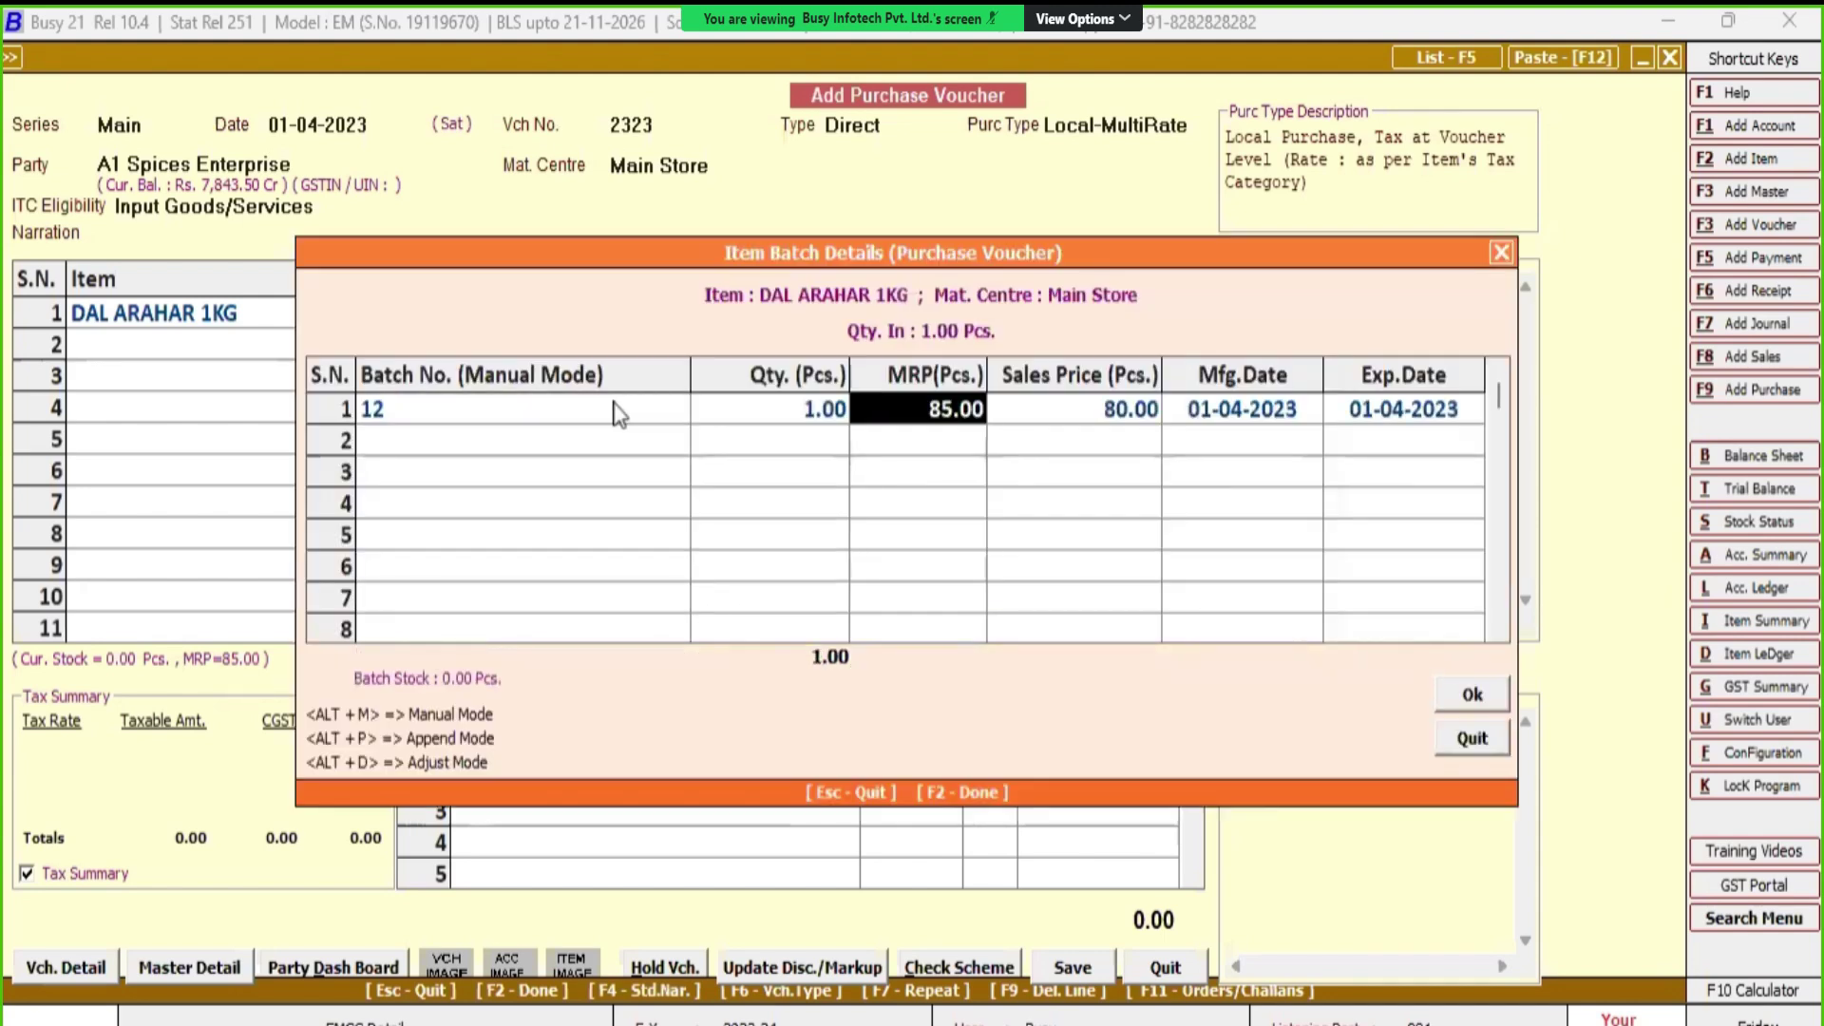
key(Return)
key(F2)
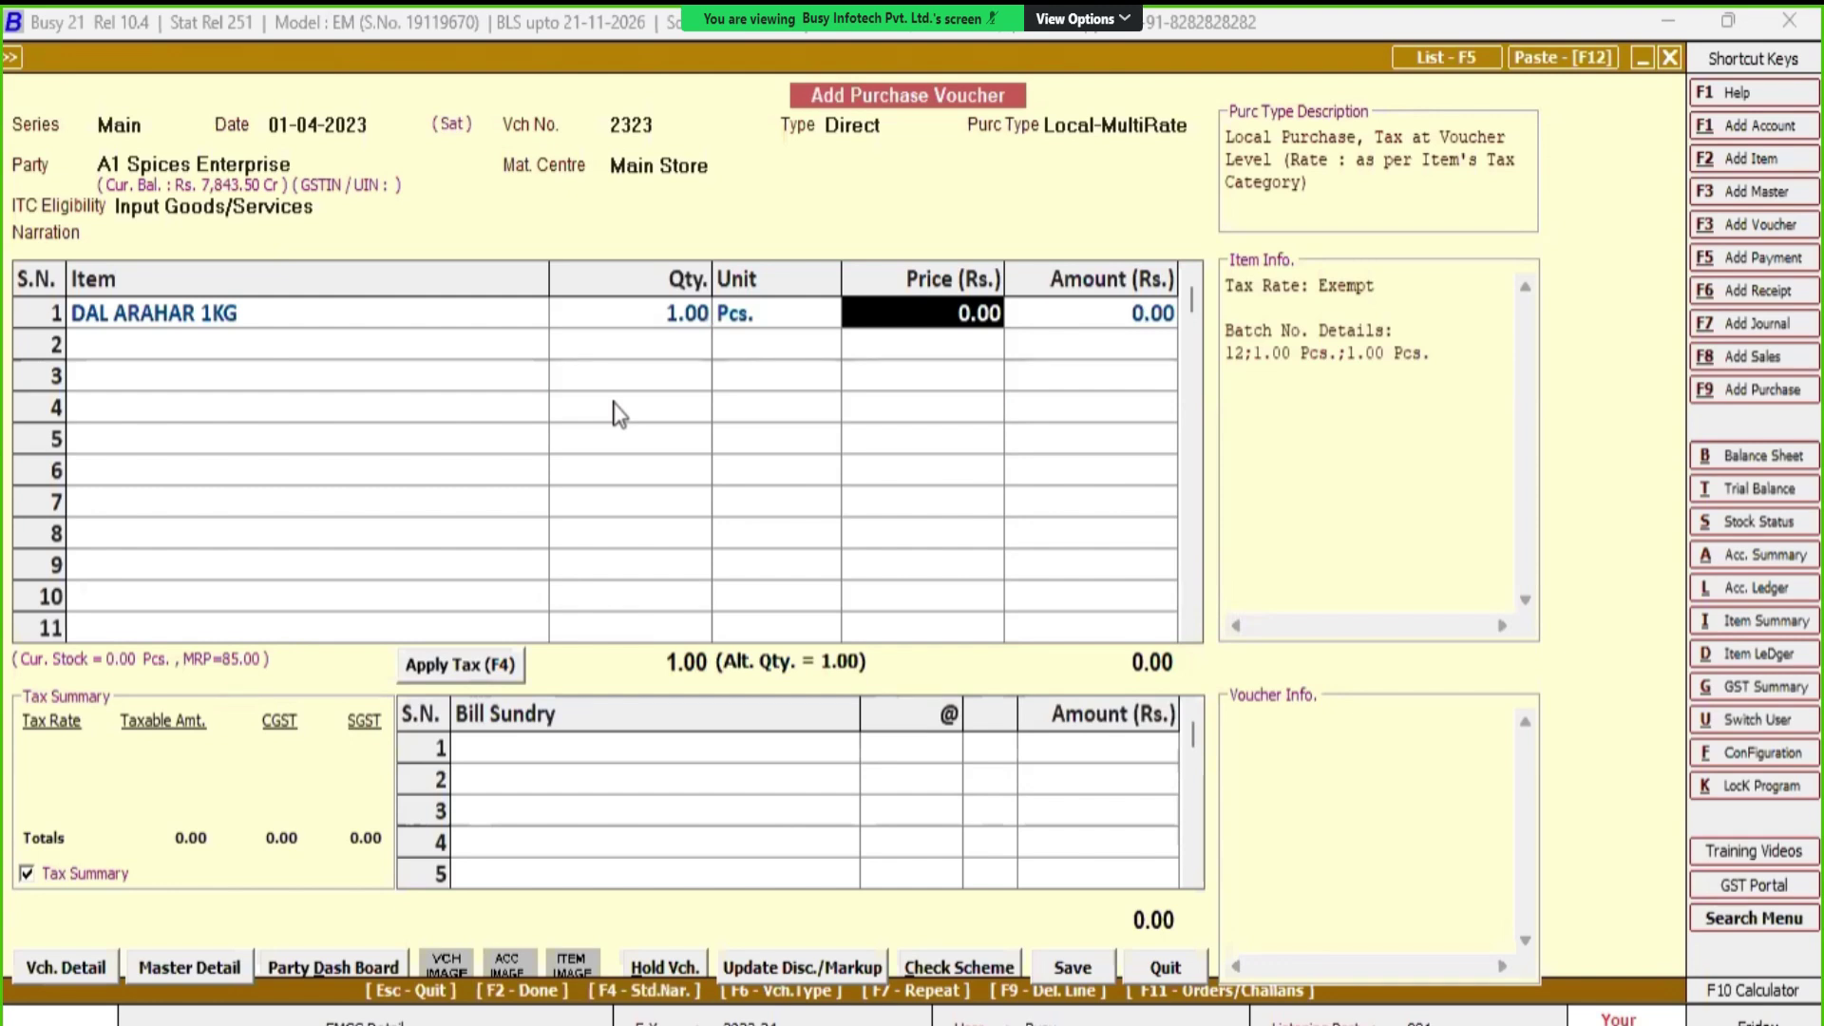
text(100)
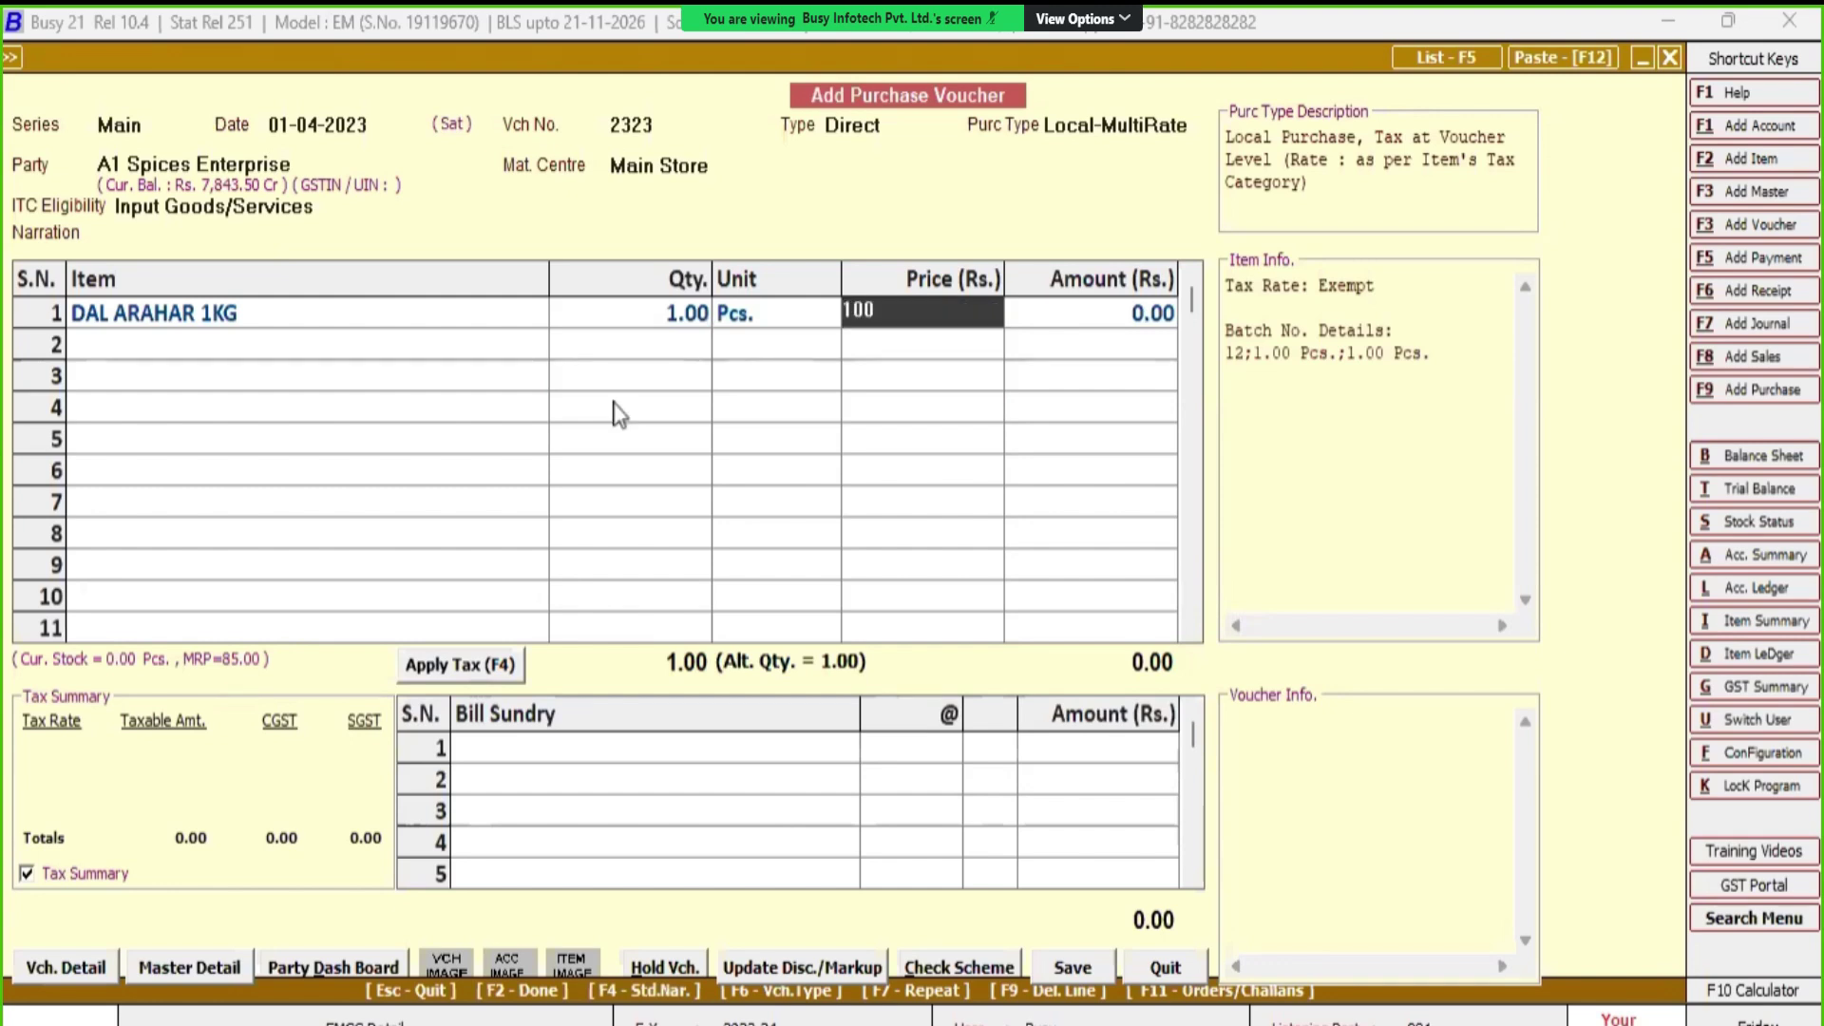
key(Return)
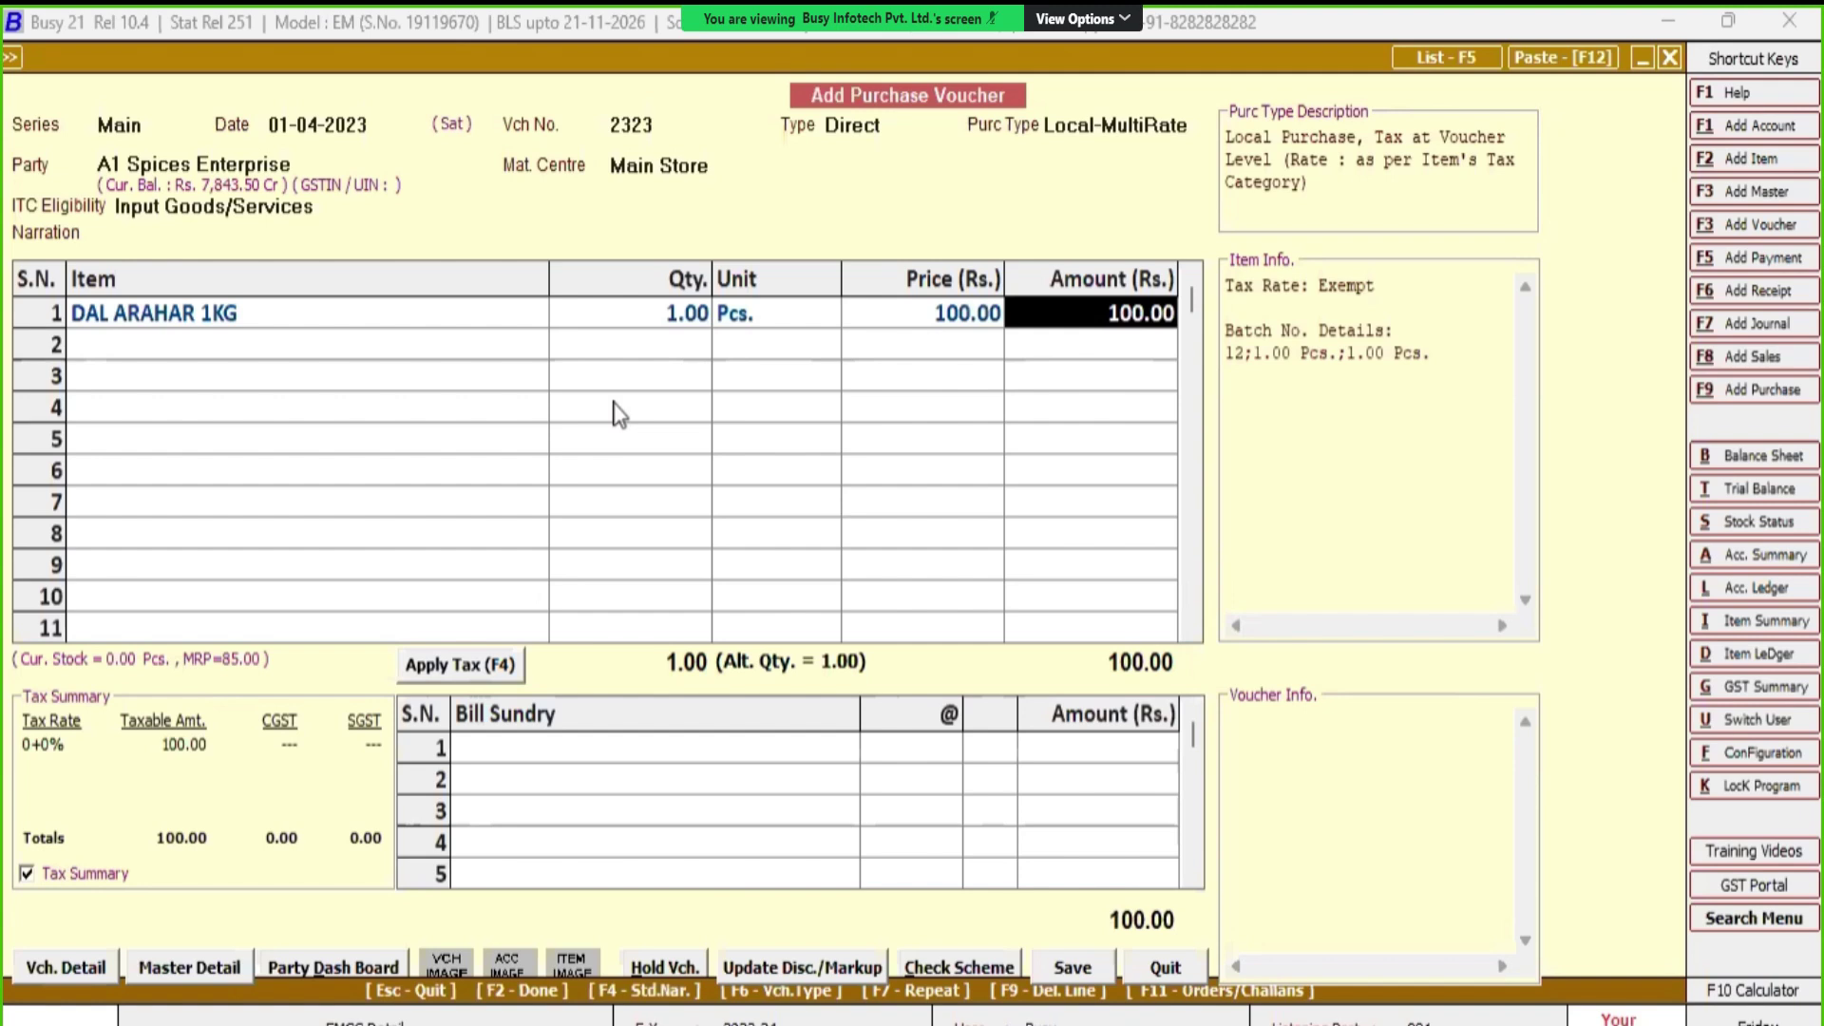
key(Return)
Step: Add row 2: DAL ARAHAR 1KG, quantity 2, batch 003, price 200
text(da)
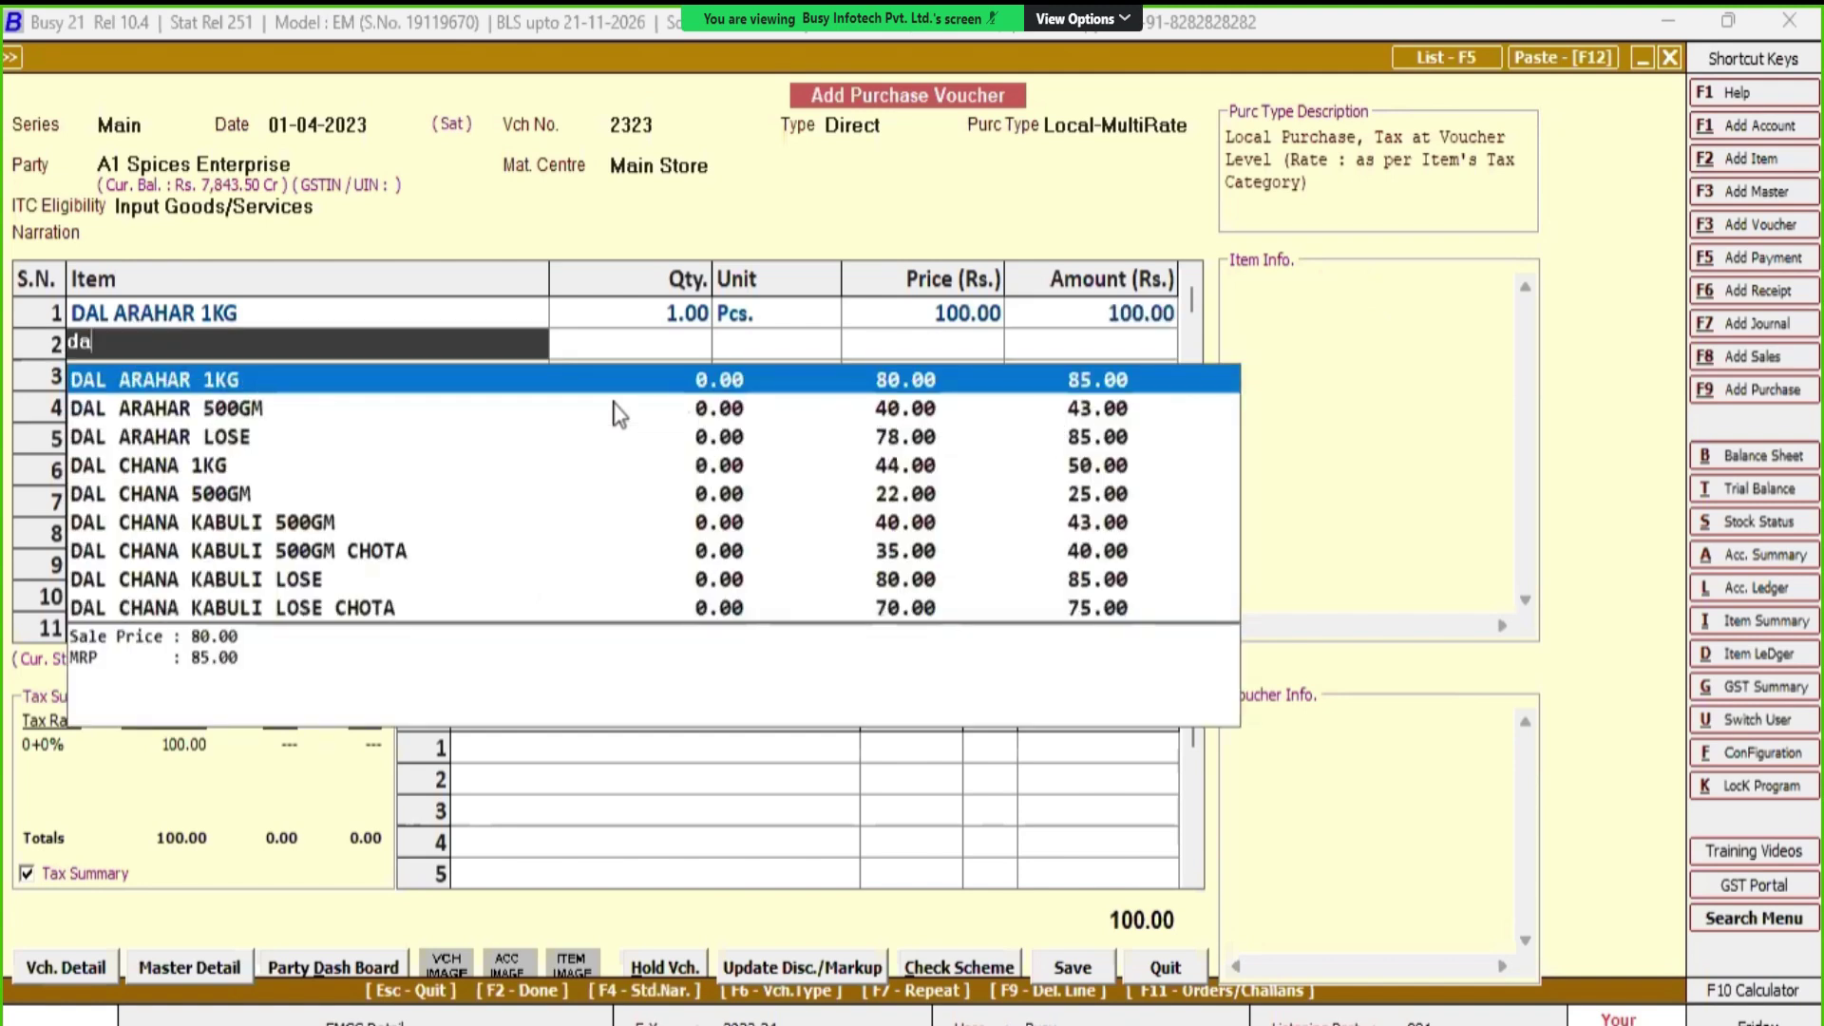
key(Return)
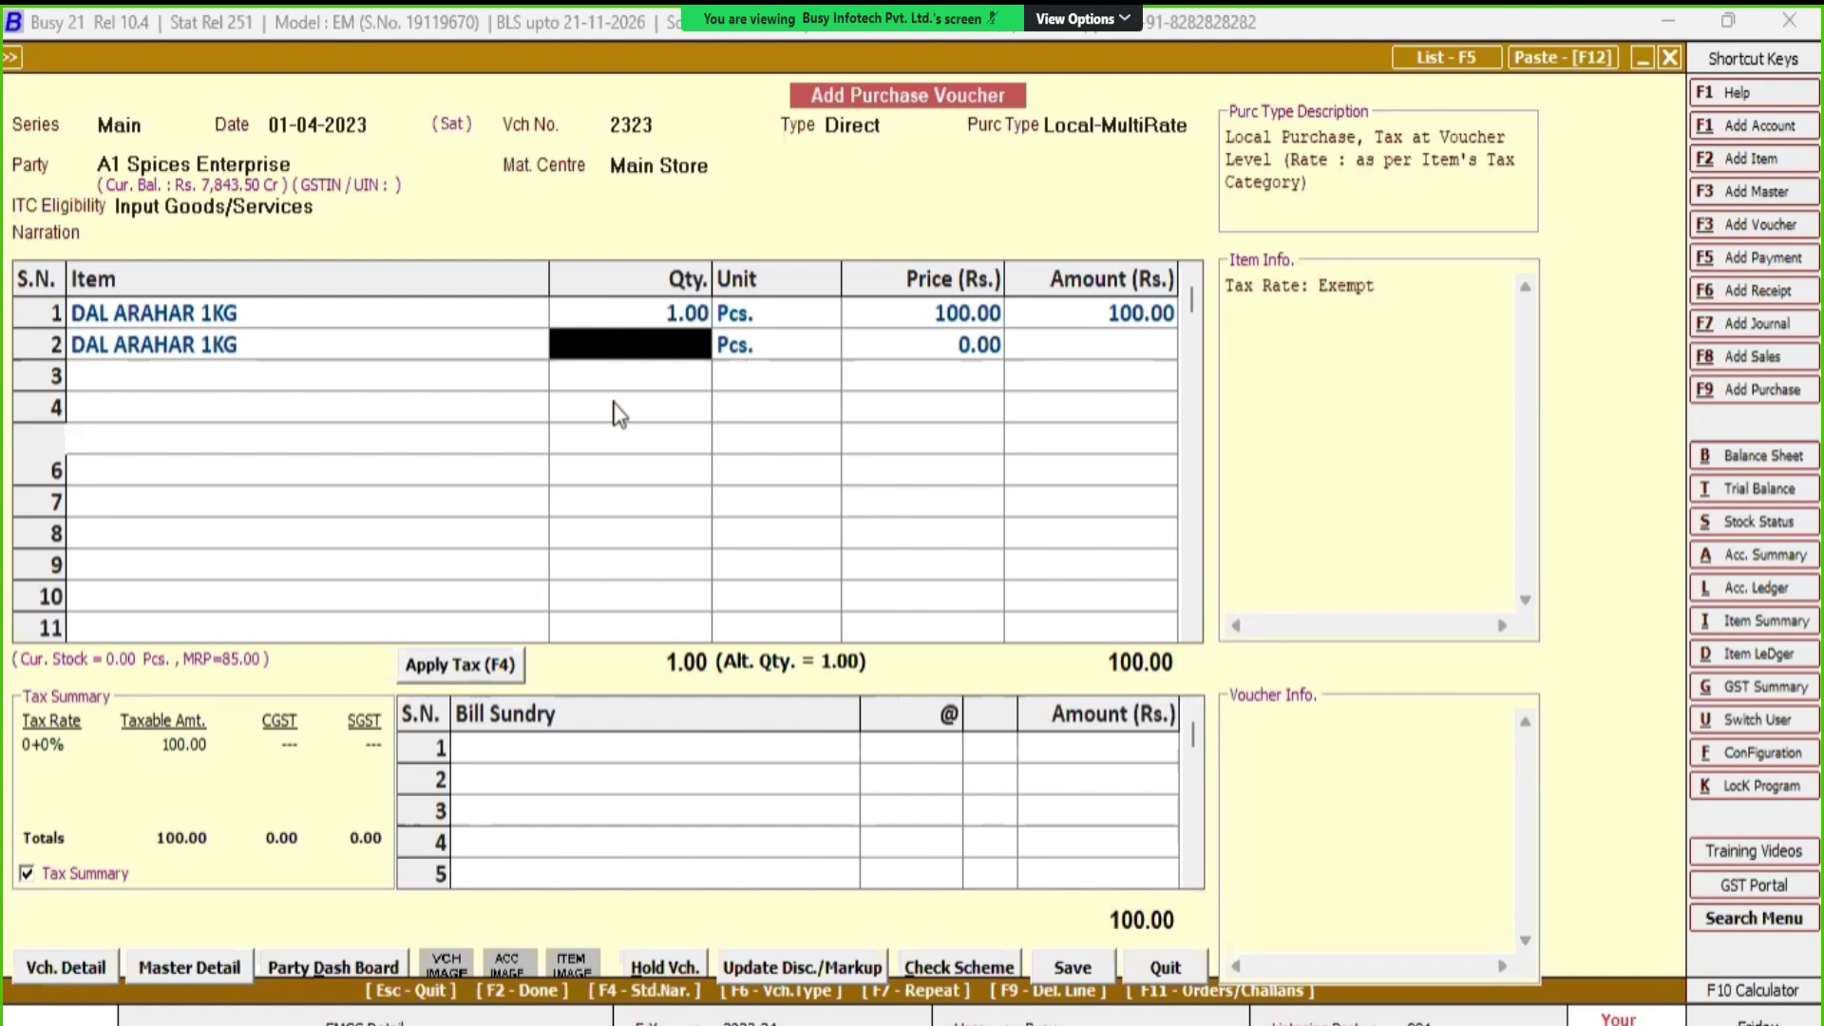
text(2)
key(Return)
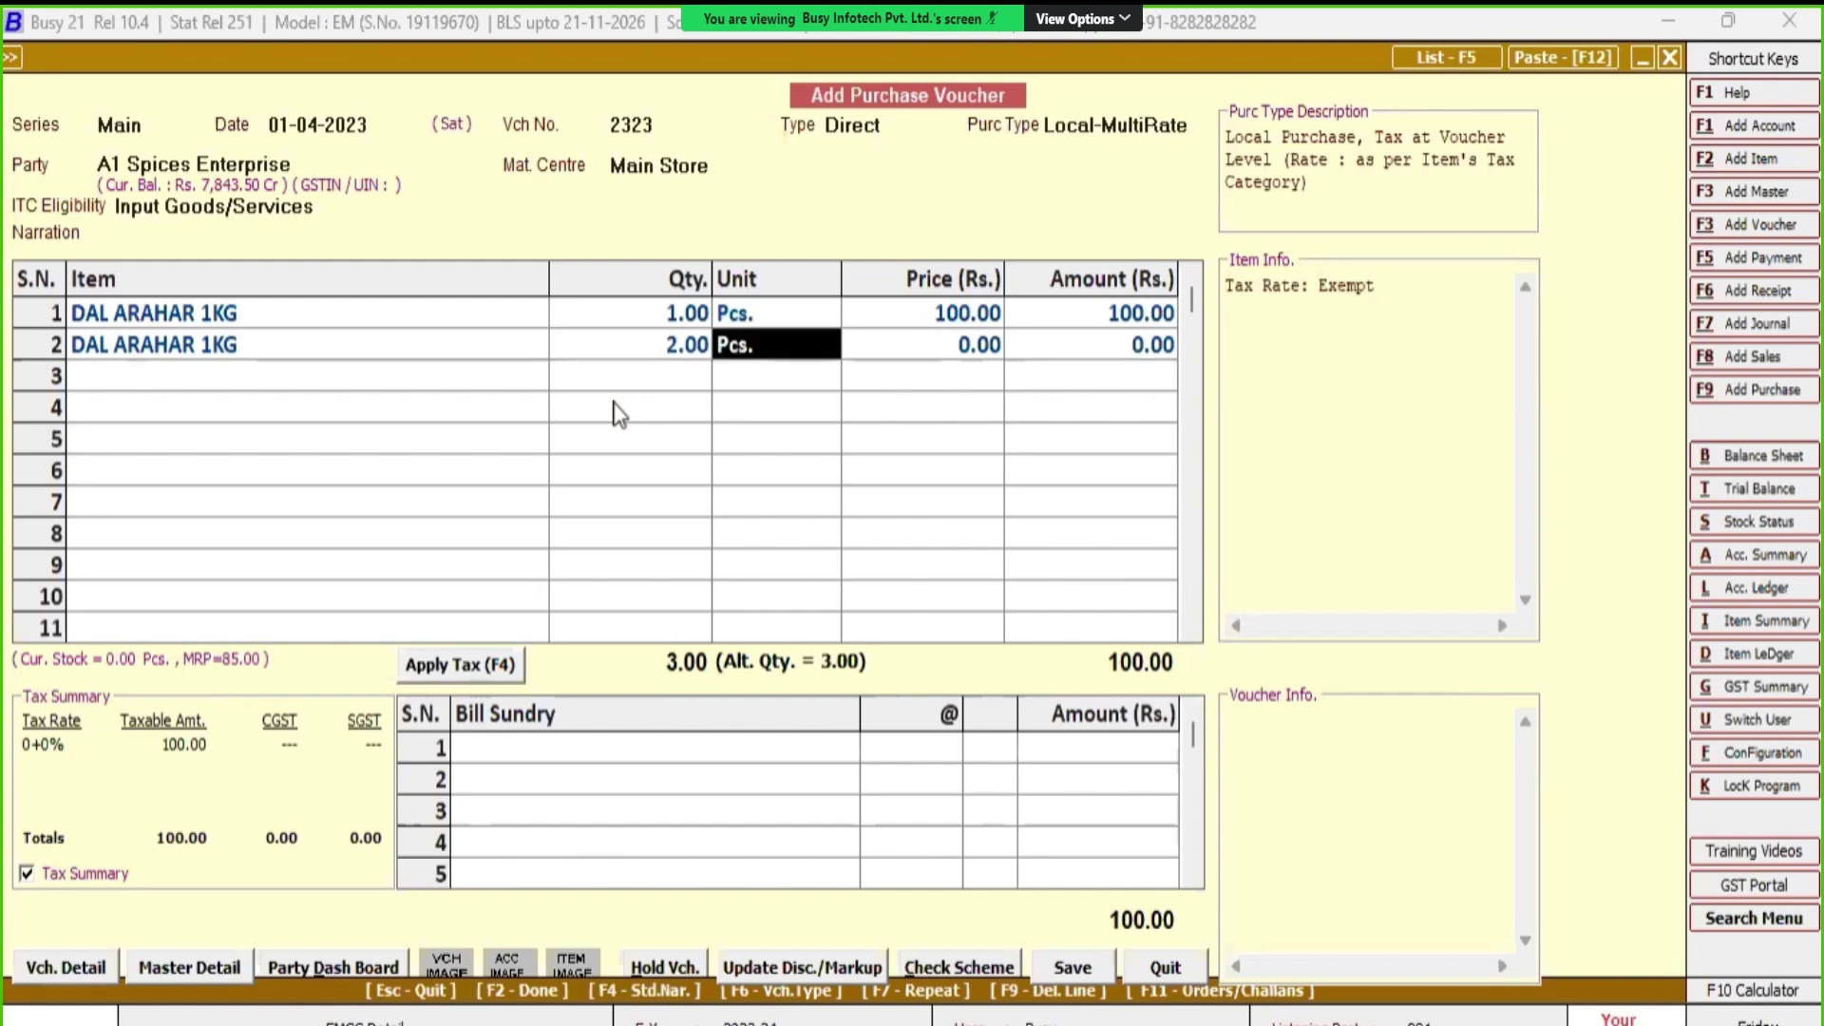
key(Return)
text(003)
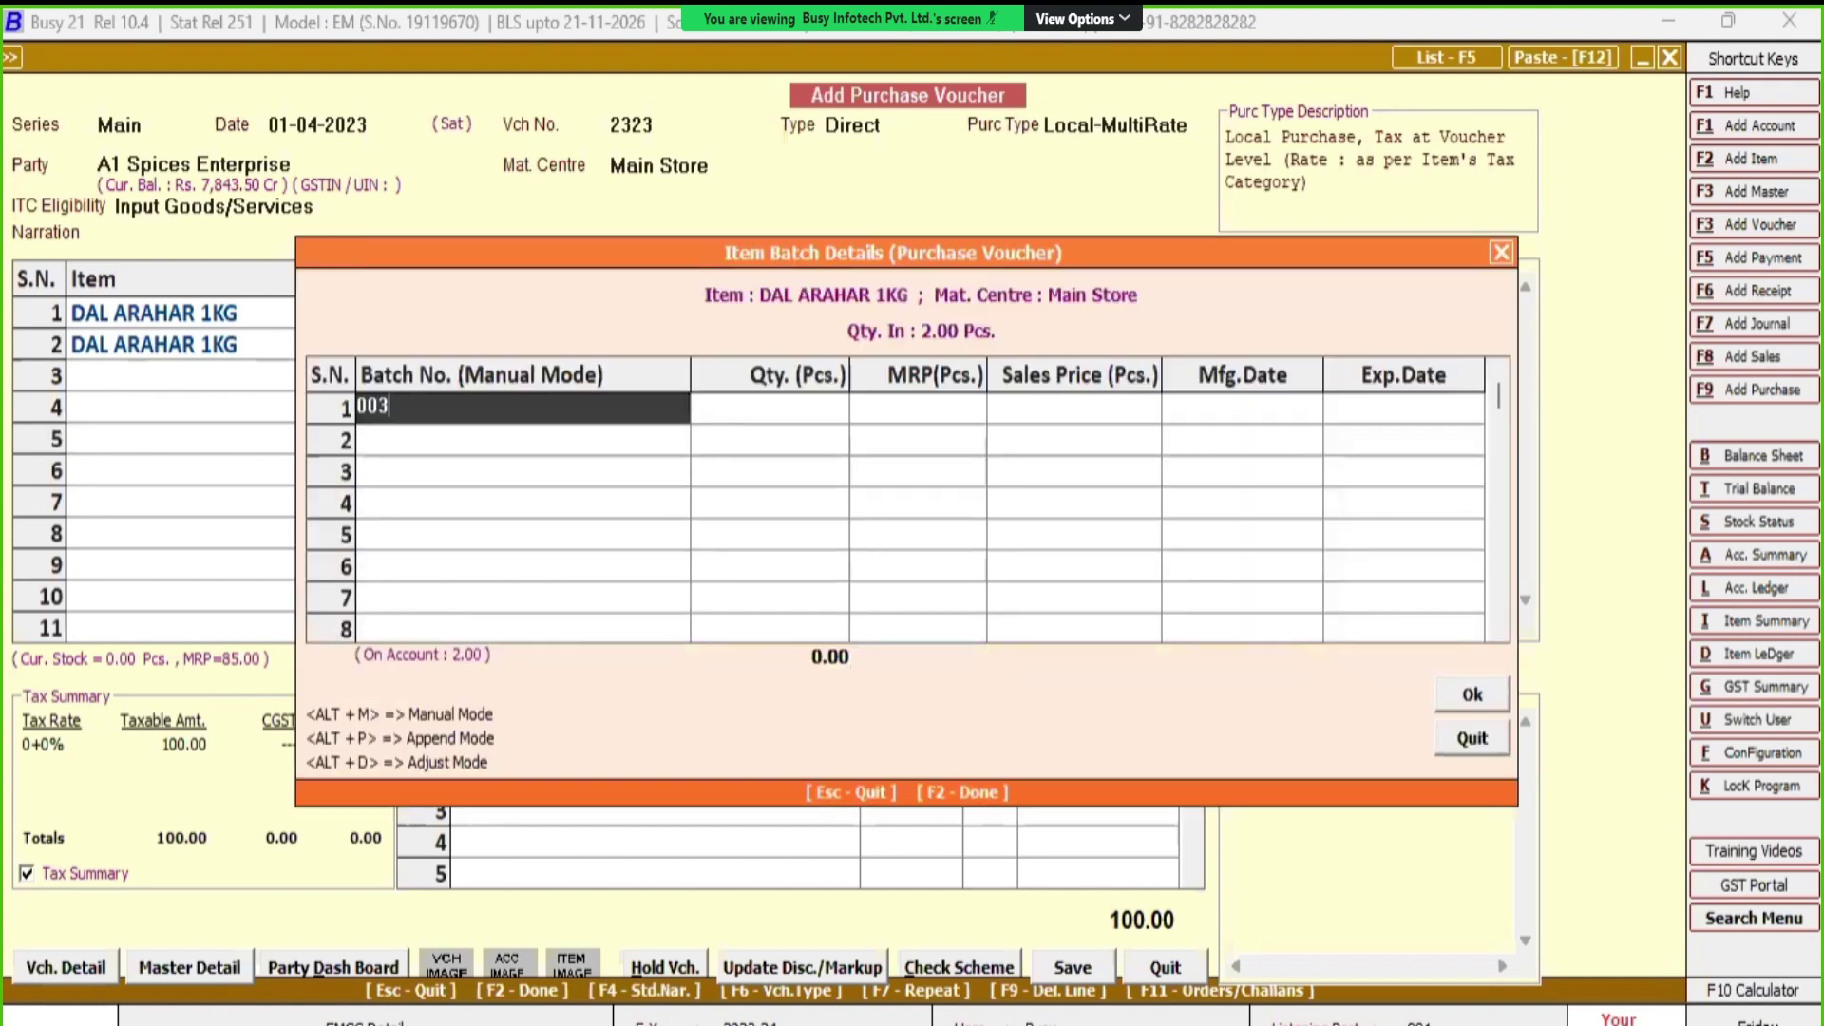
key(Return)
key(F2)
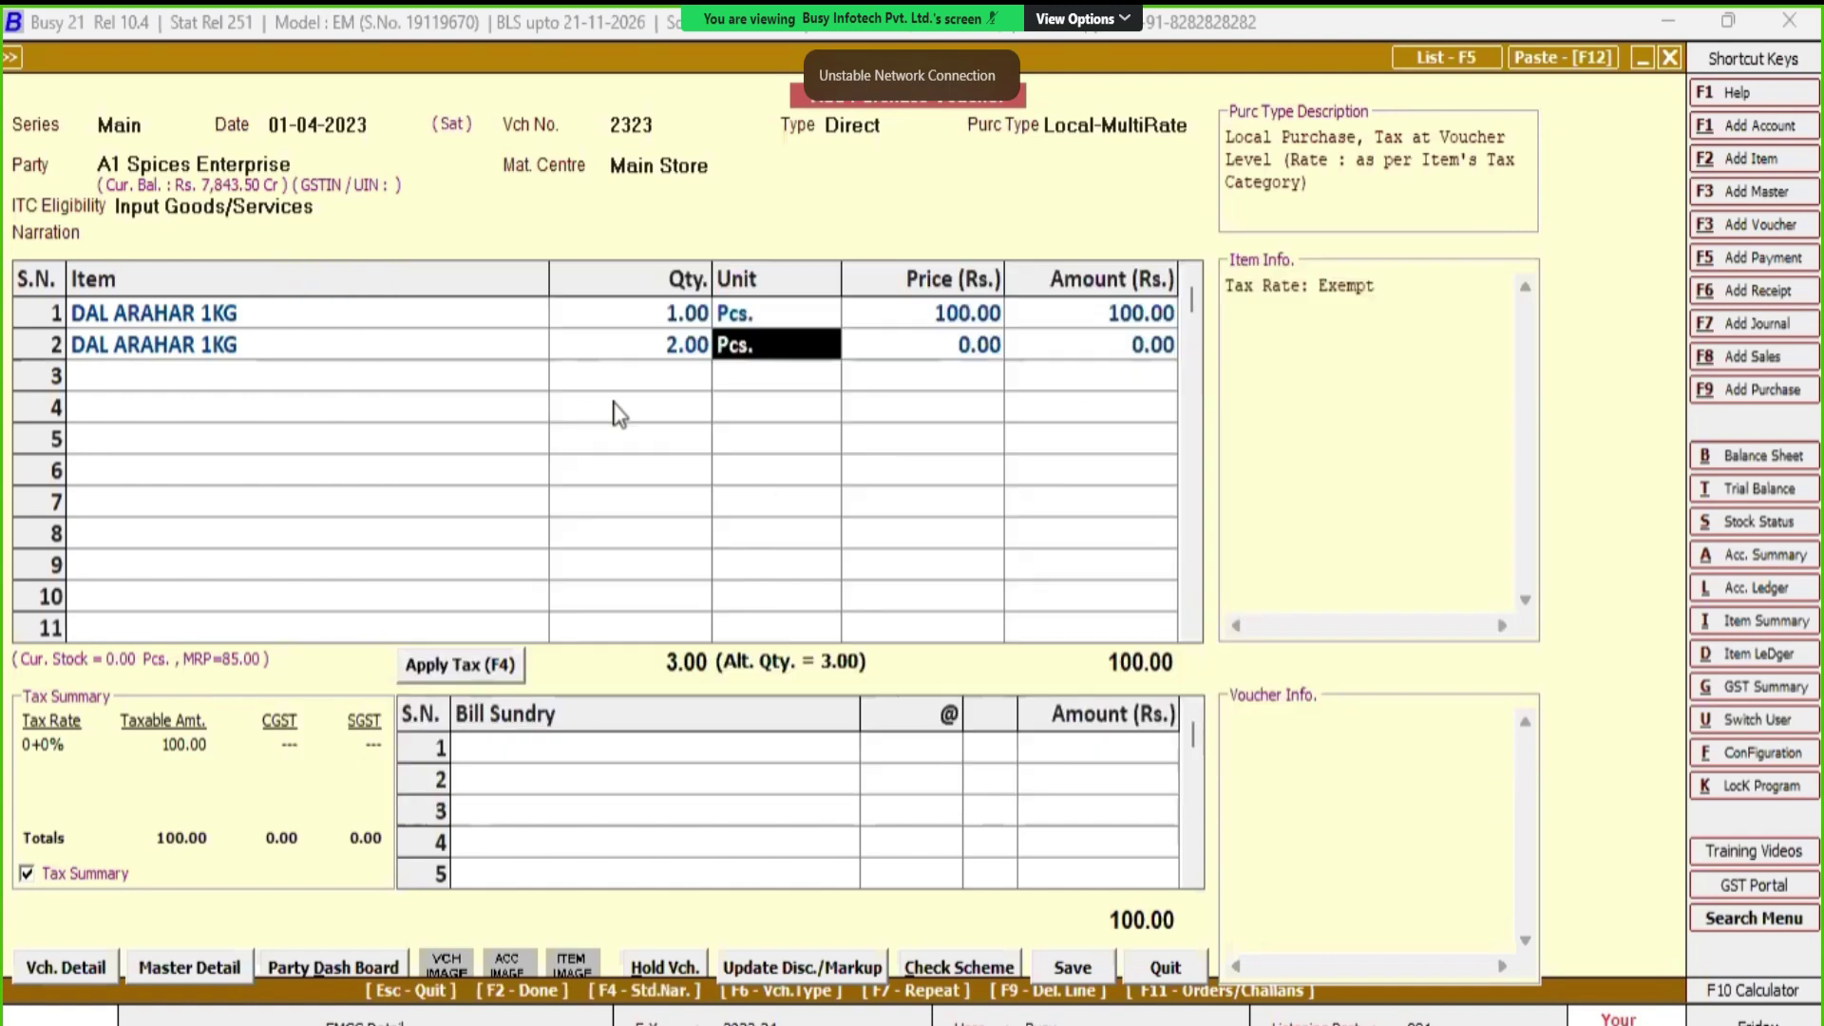
text(200)
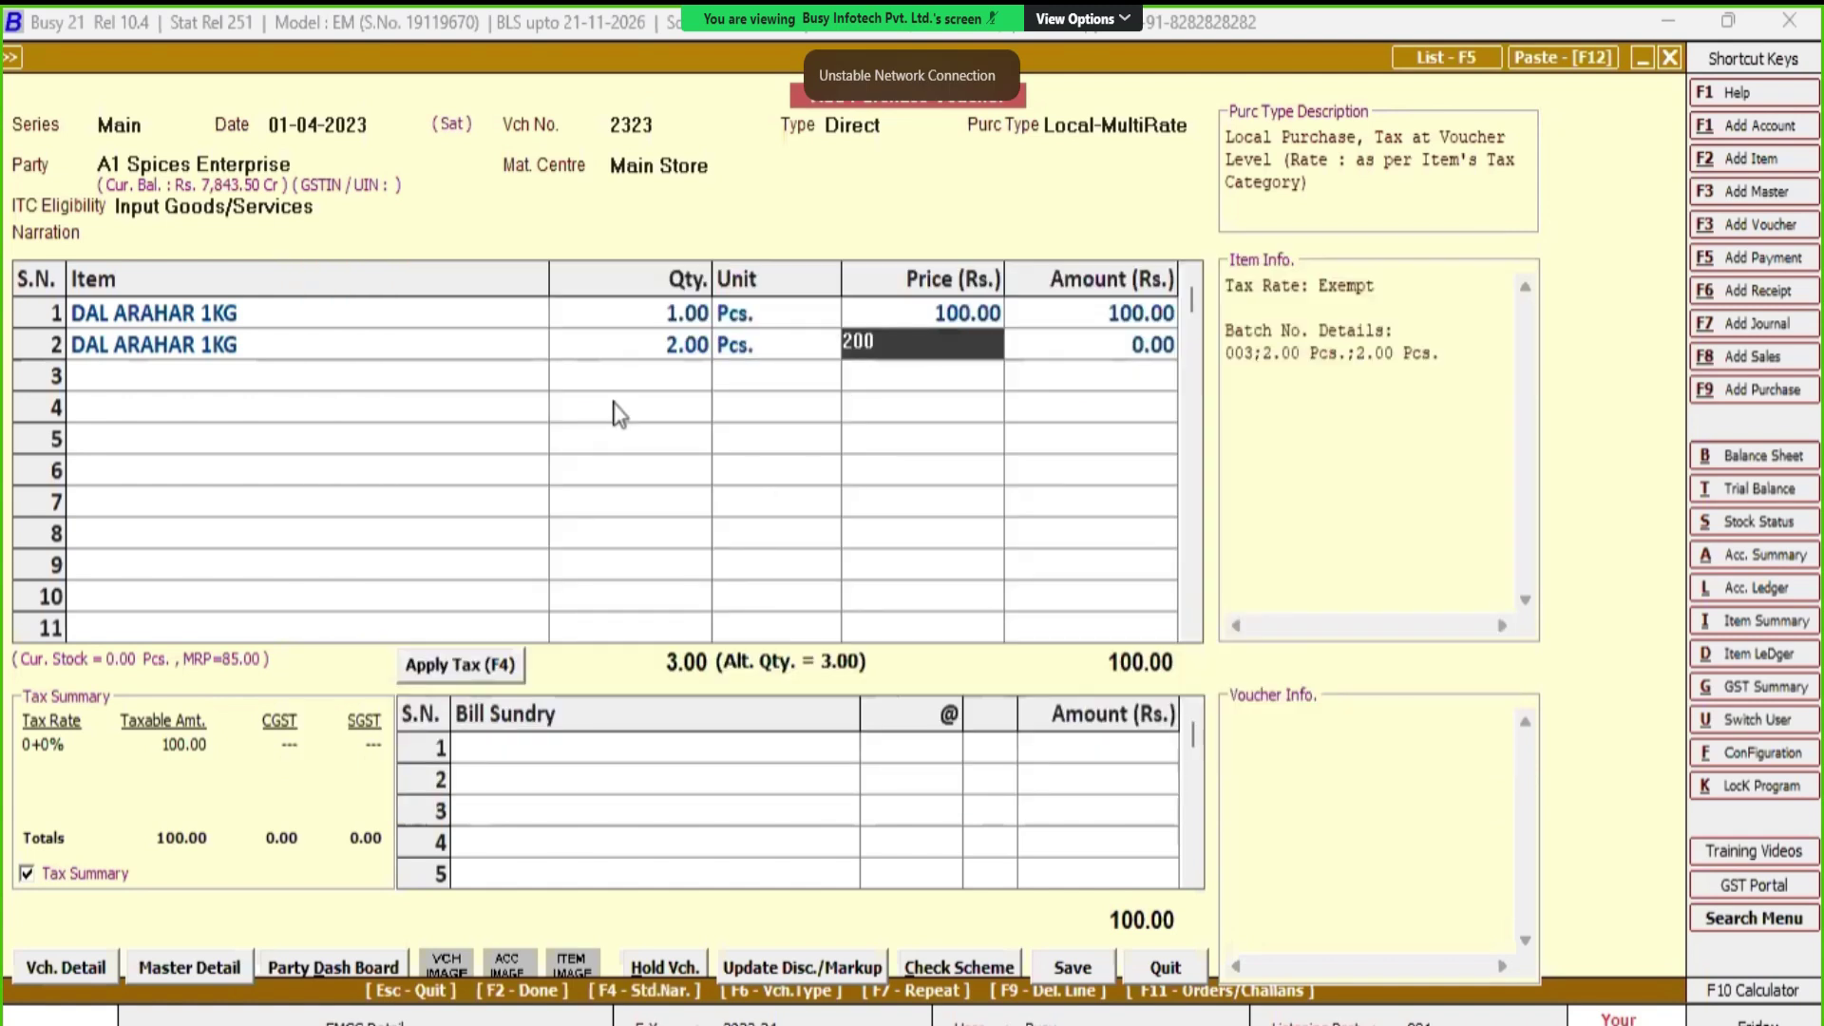
key(Return)
Step: Review both item lines and batch 003's details, totalling 500.00, then ask to quit the voucher
key(Up)
key(Home)
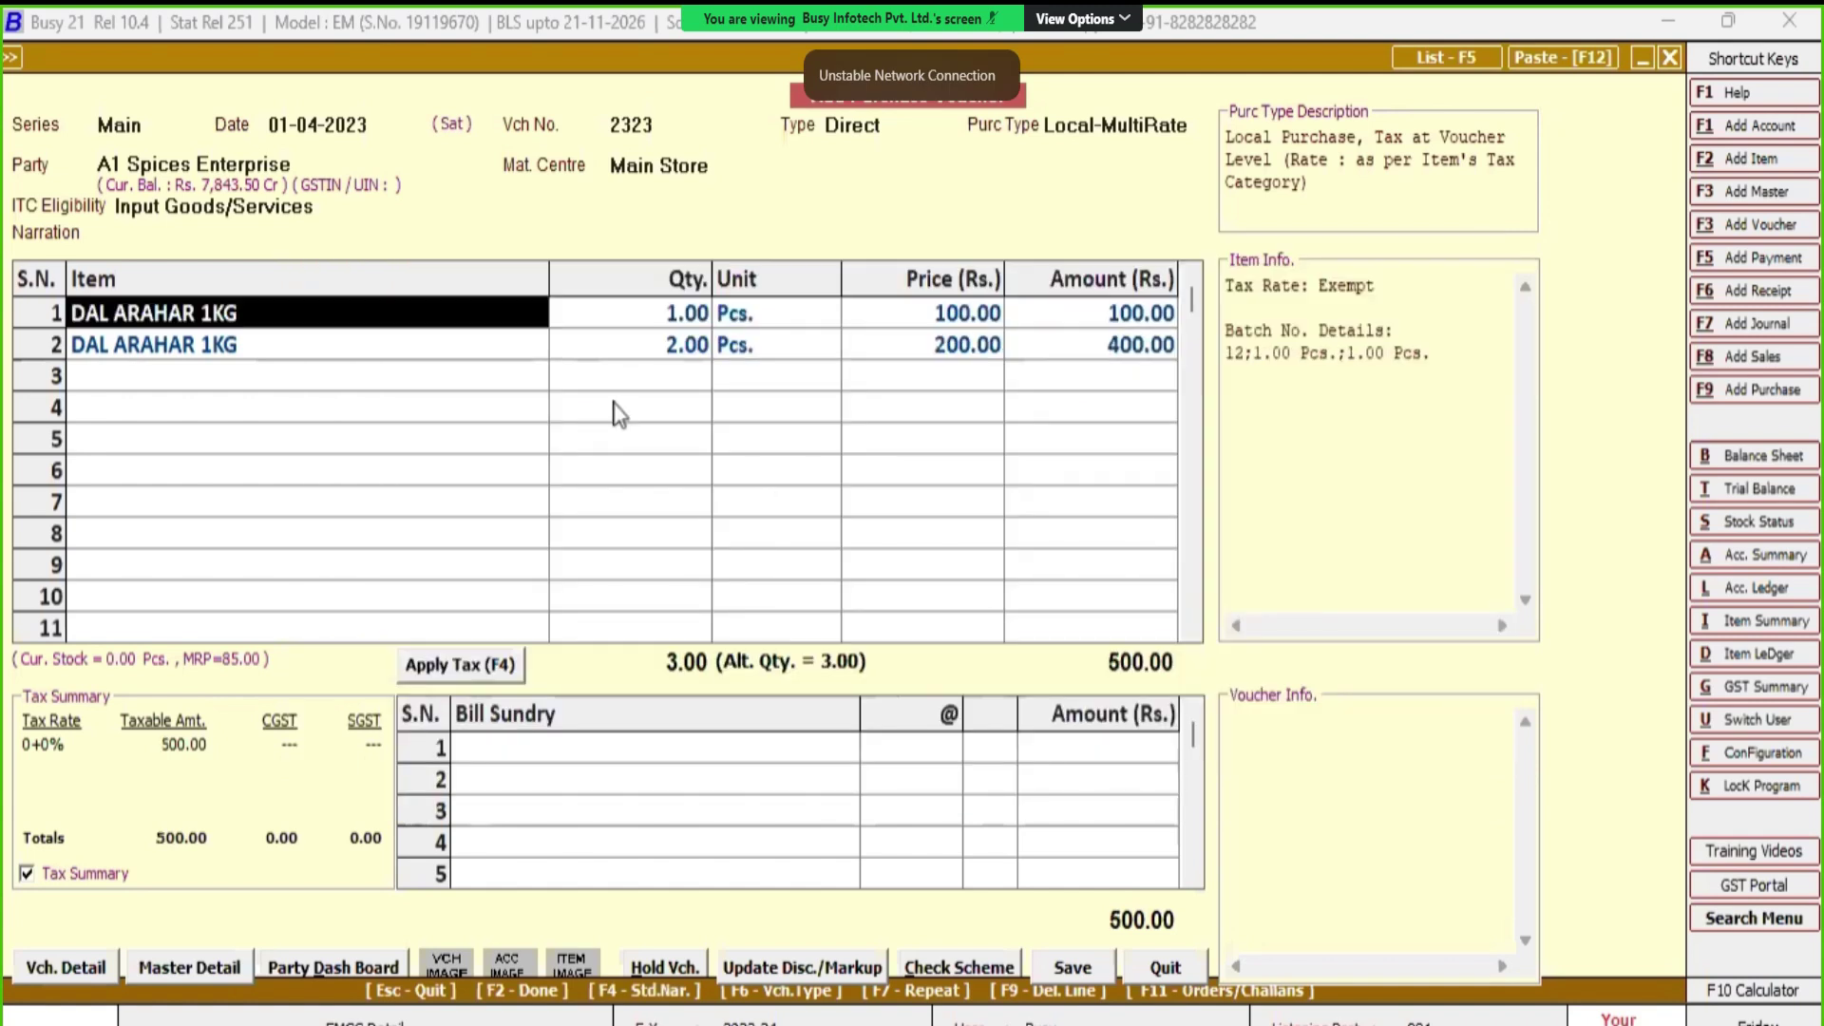
key(Return)
key(Return)
key(Return)
key(Return)
key(Return)
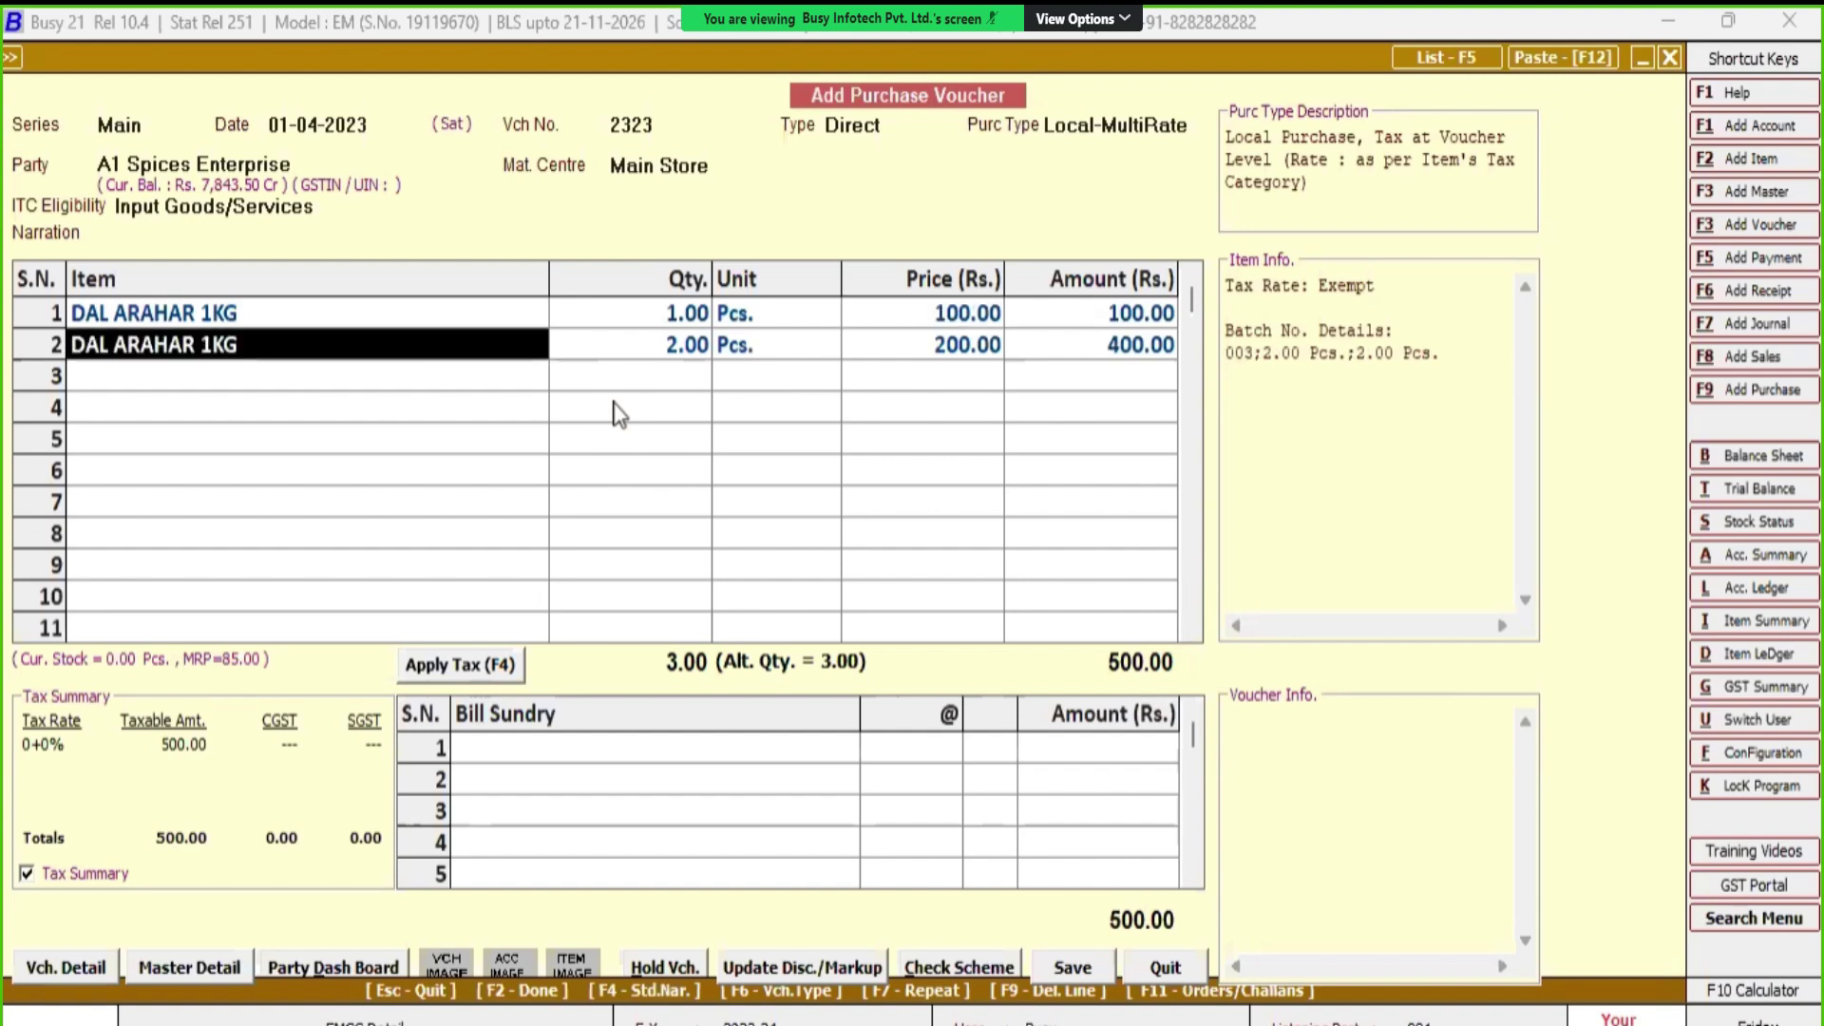
key(Return)
key(Return)
key(Return)
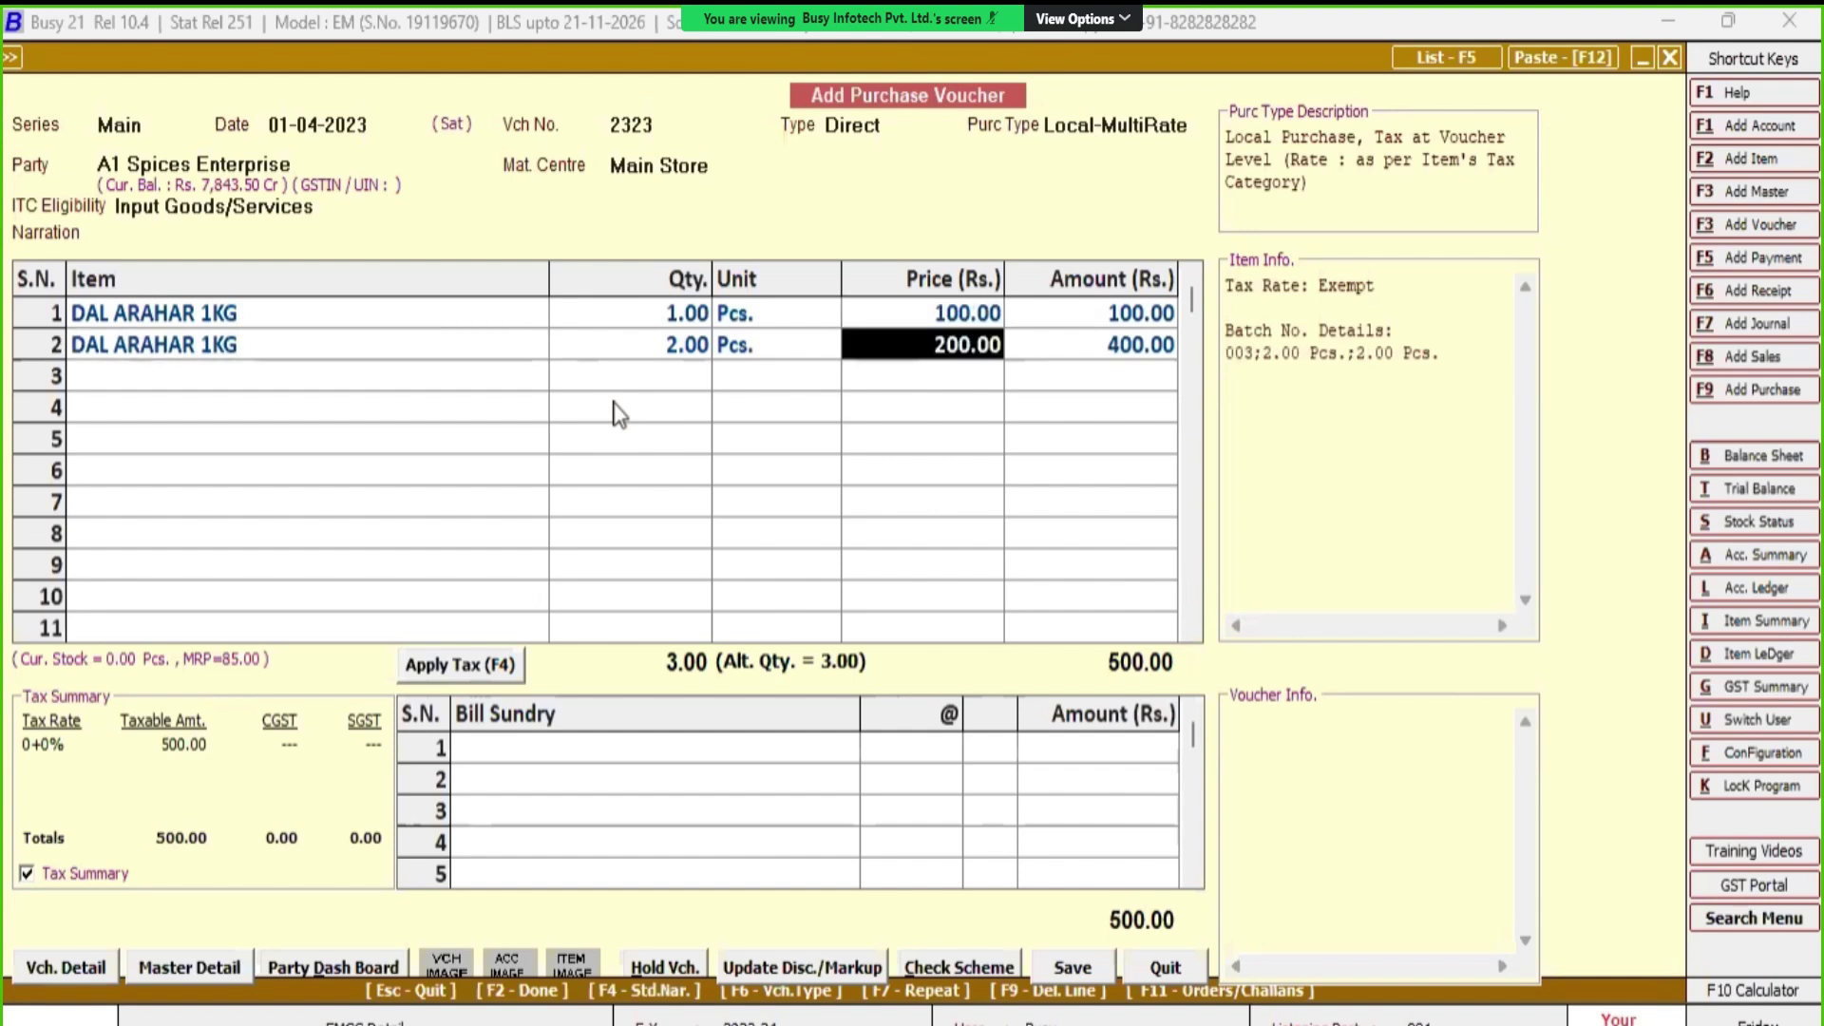
key(shift+Tab)
key(Return)
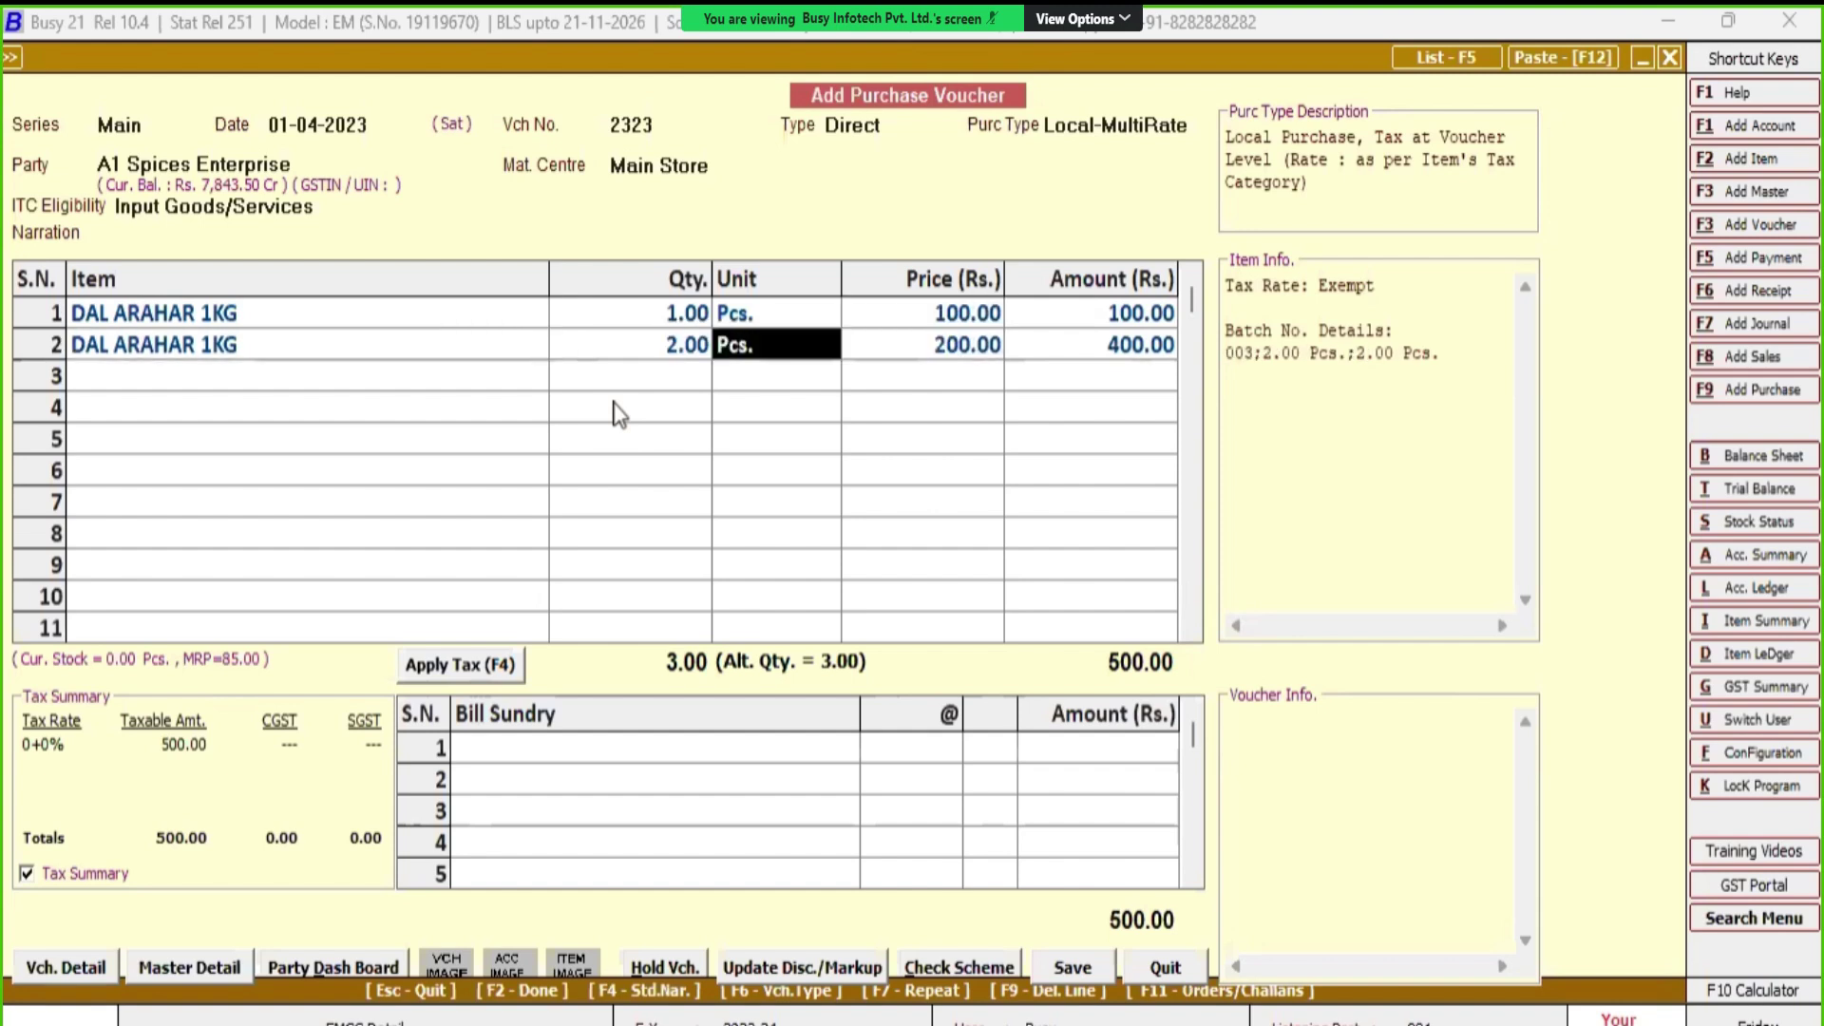
key(Return)
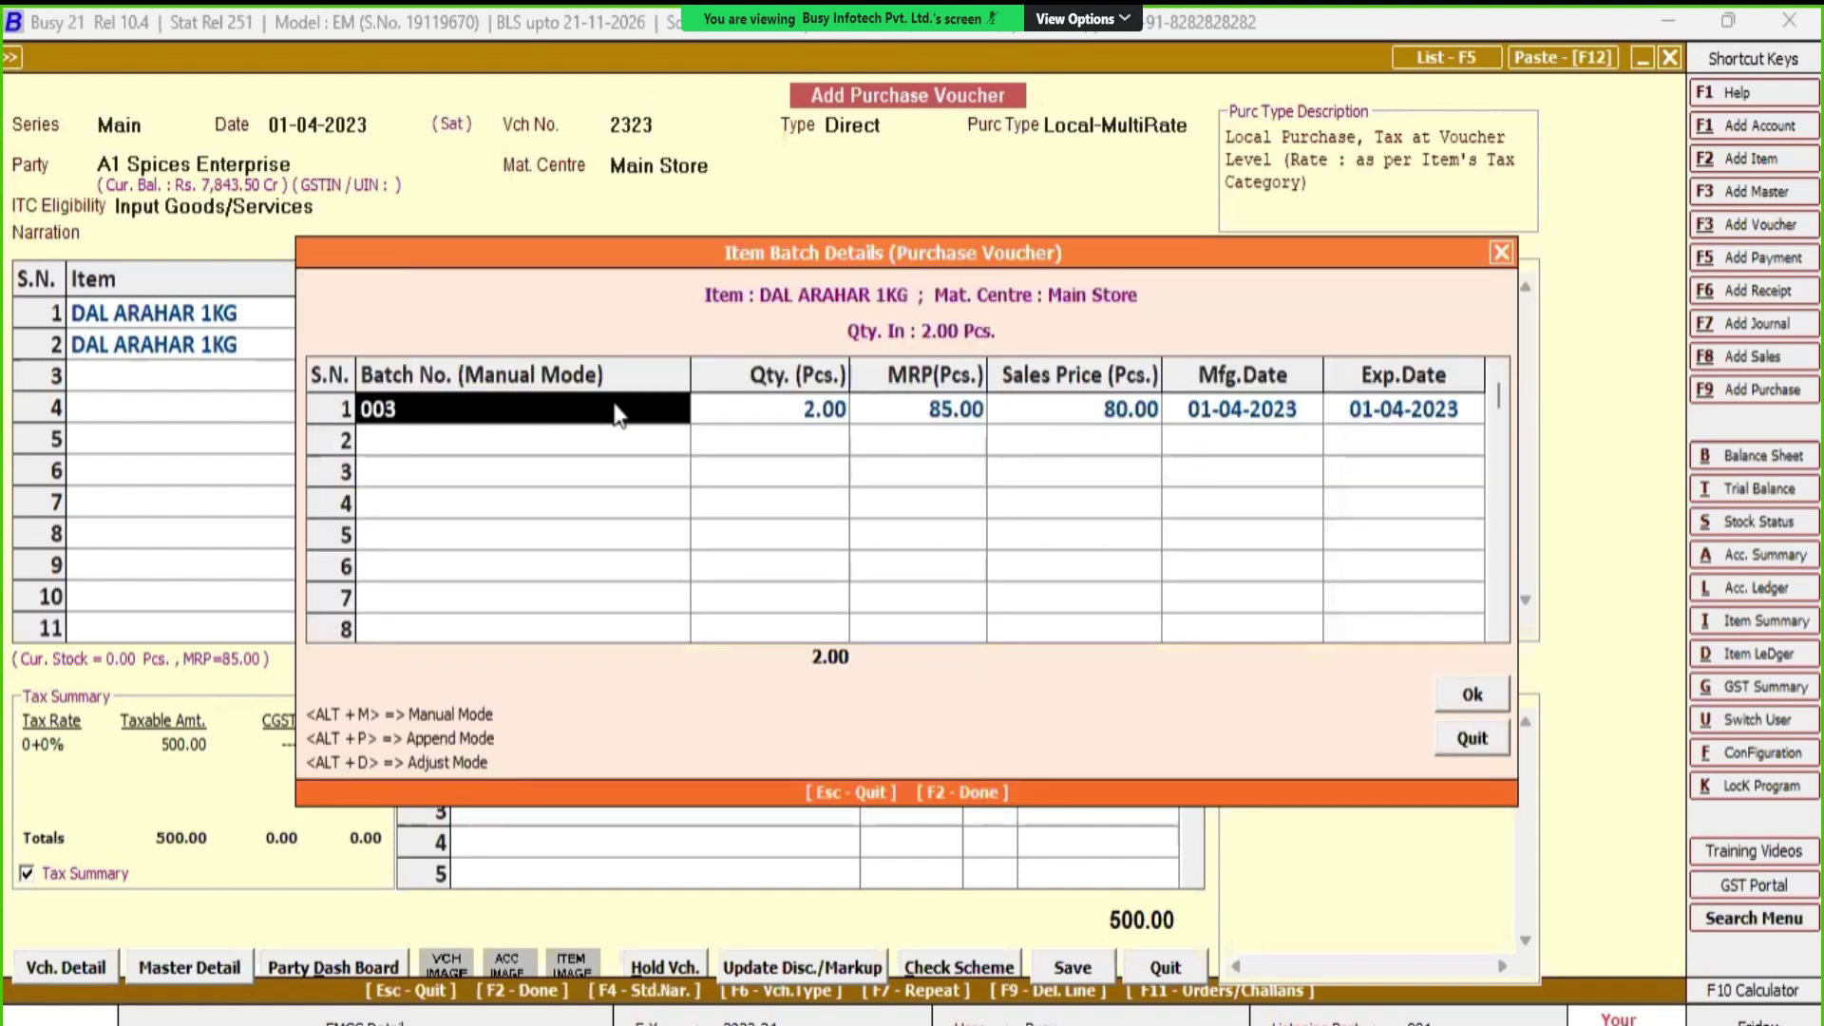
key(Return)
key(Return)
key(Return)
key(Return)
key(Return)
key(Left)
key(Left)
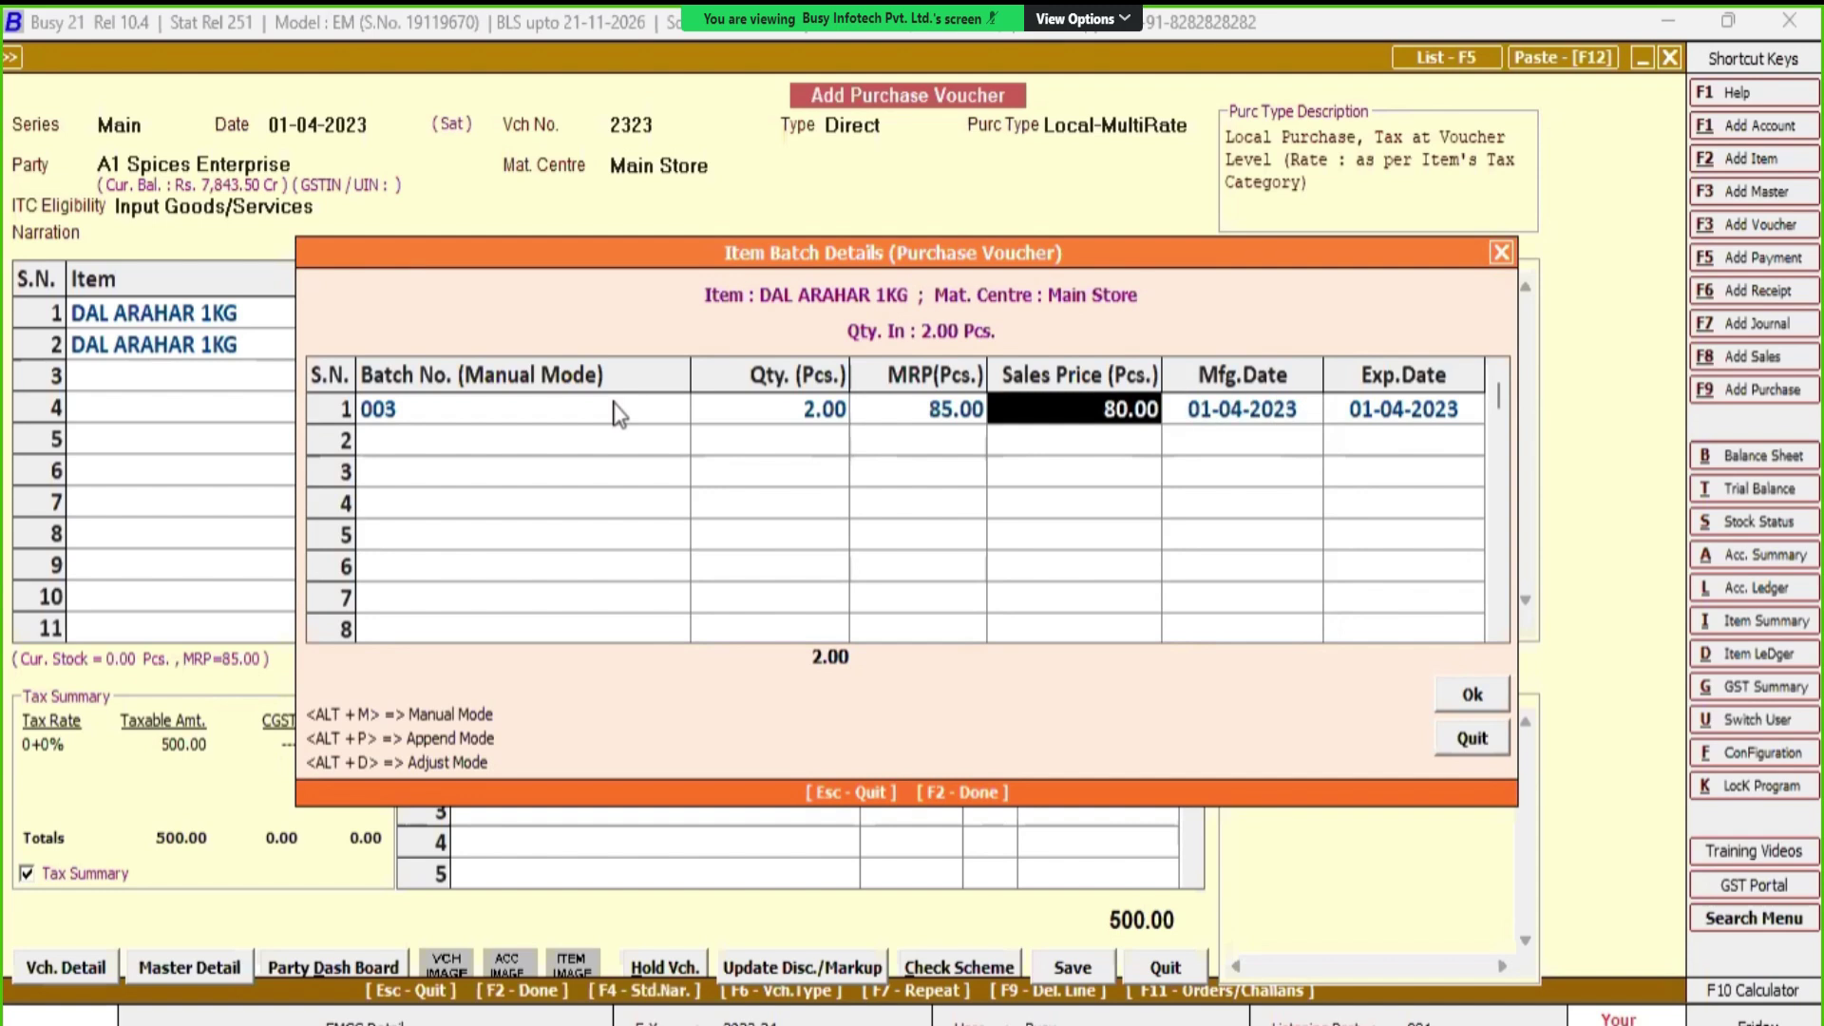
key(F2)
key(Return)
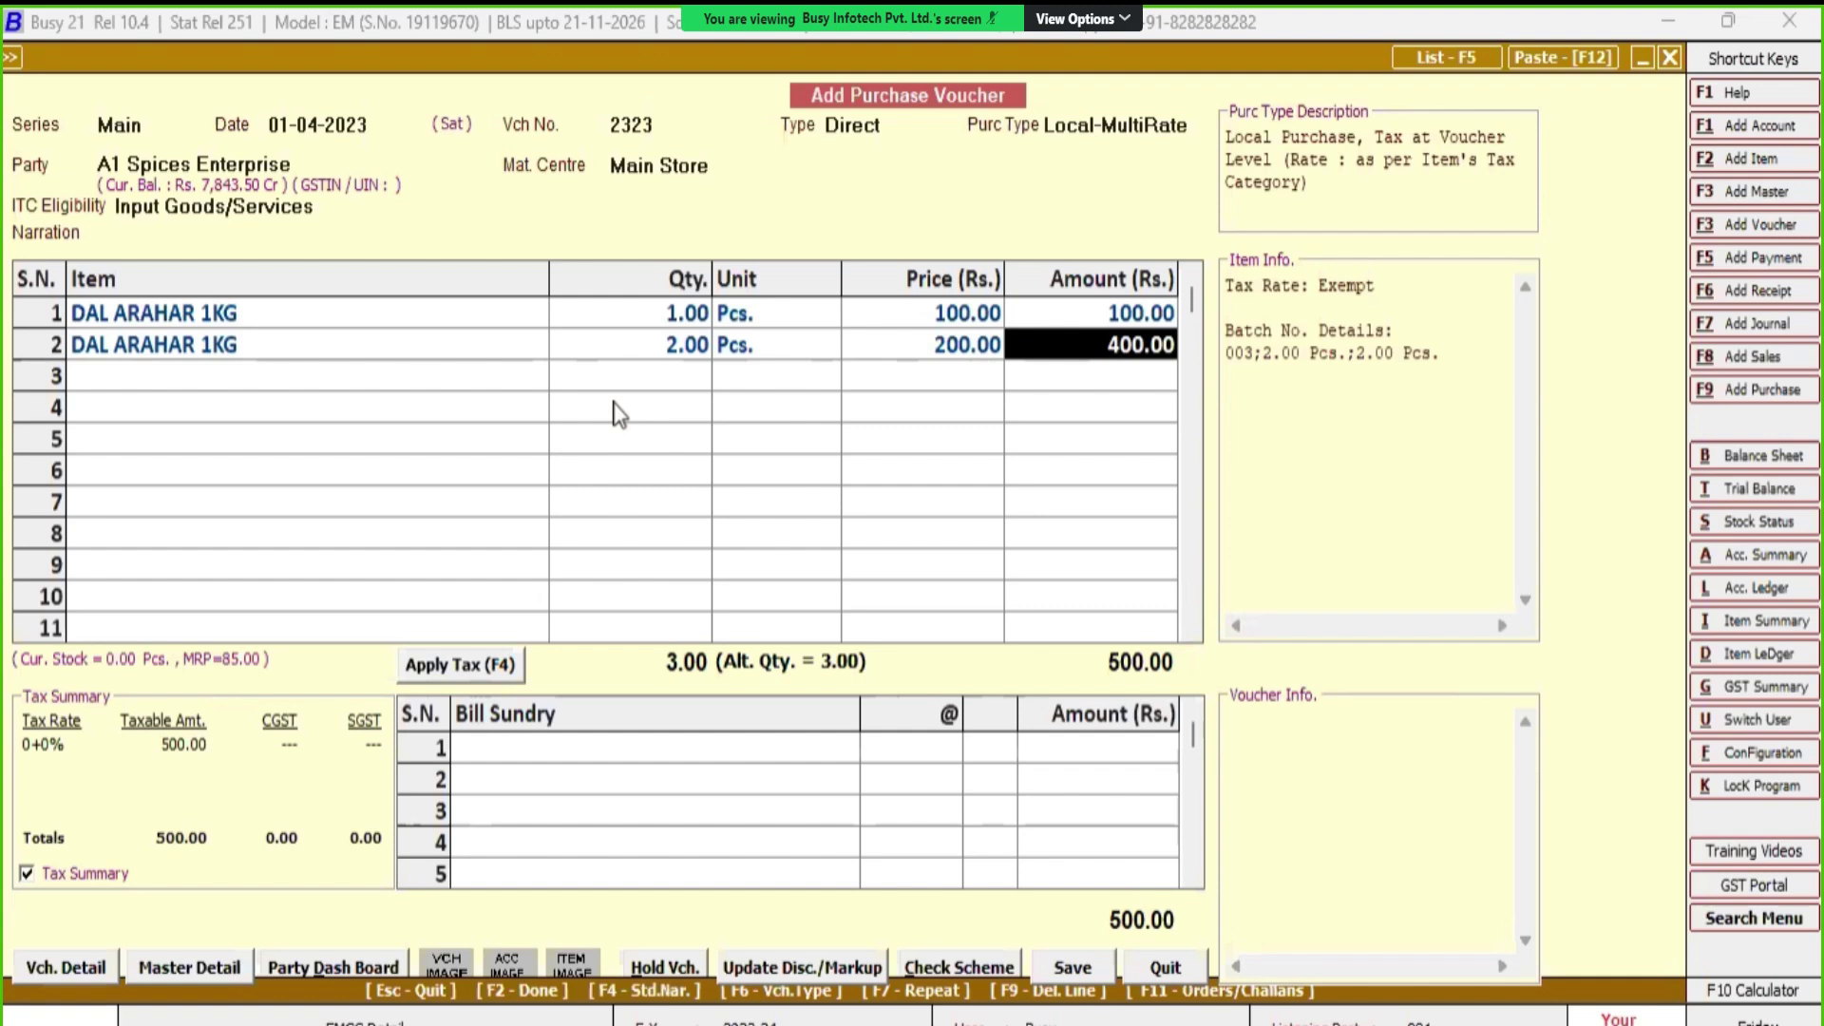
key(shift+Tab)
key(shift+Tab)
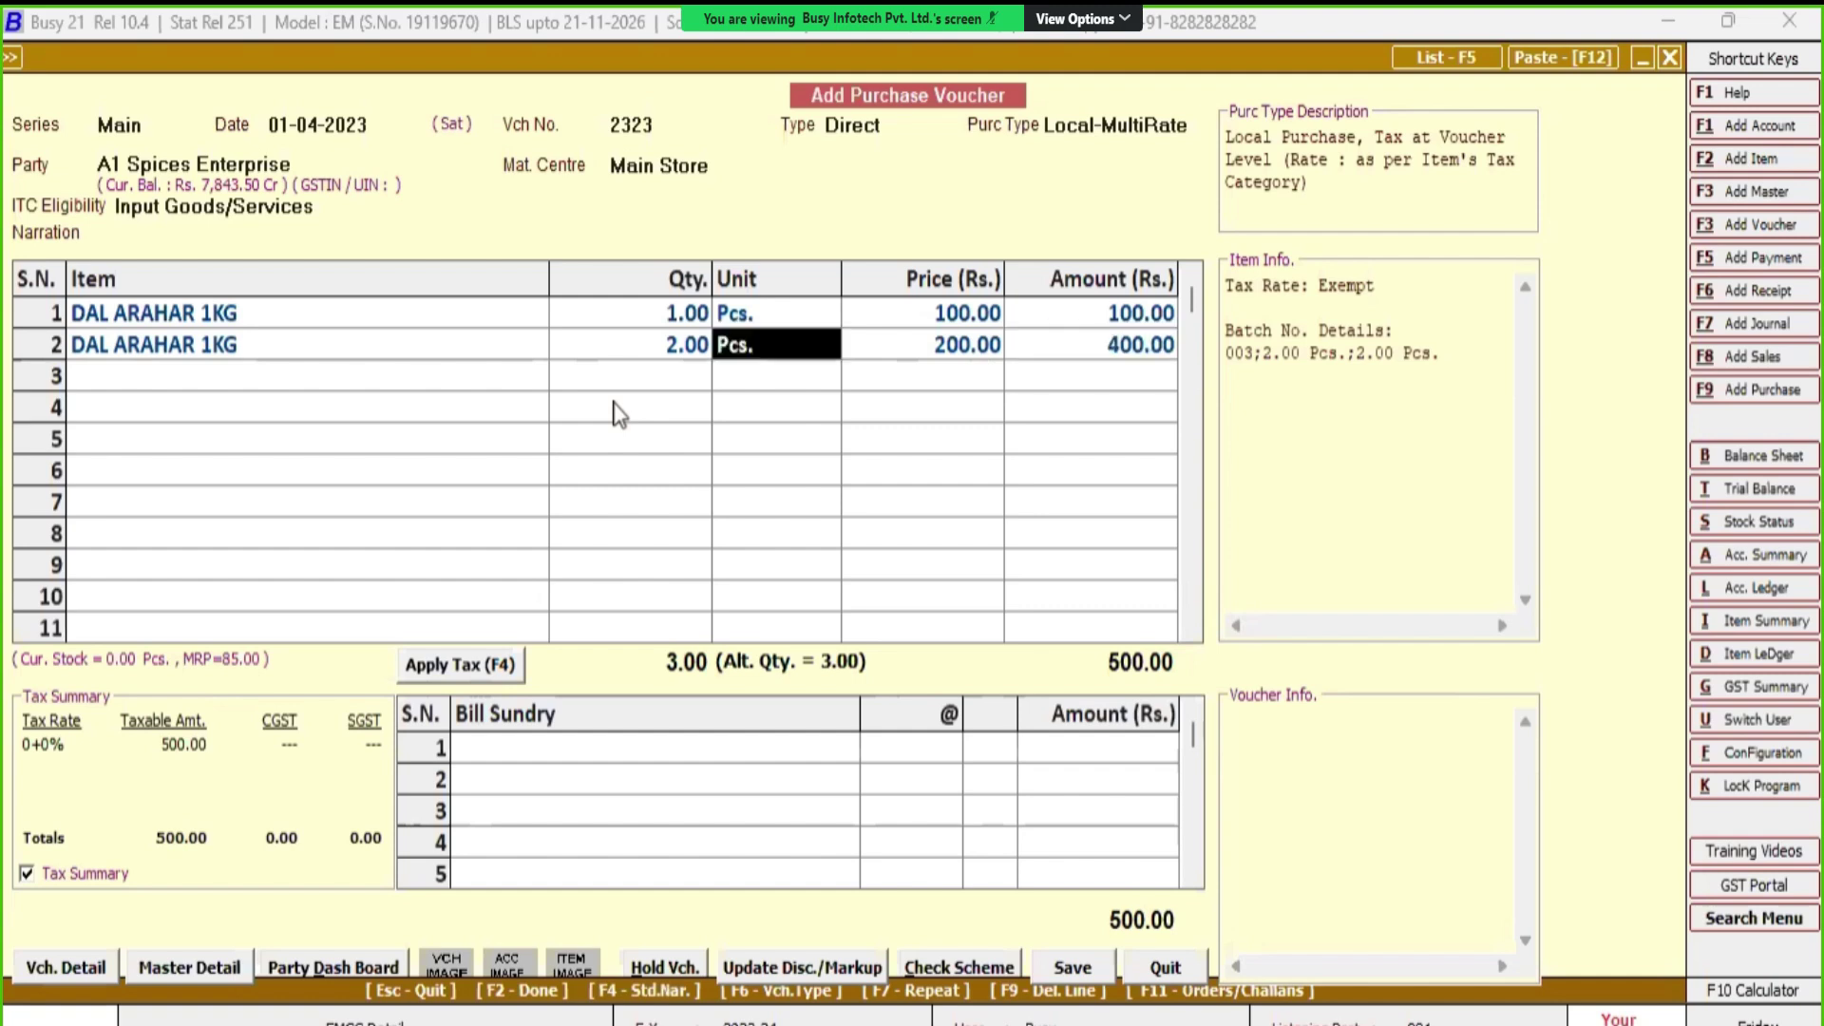
key(shift+Tab)
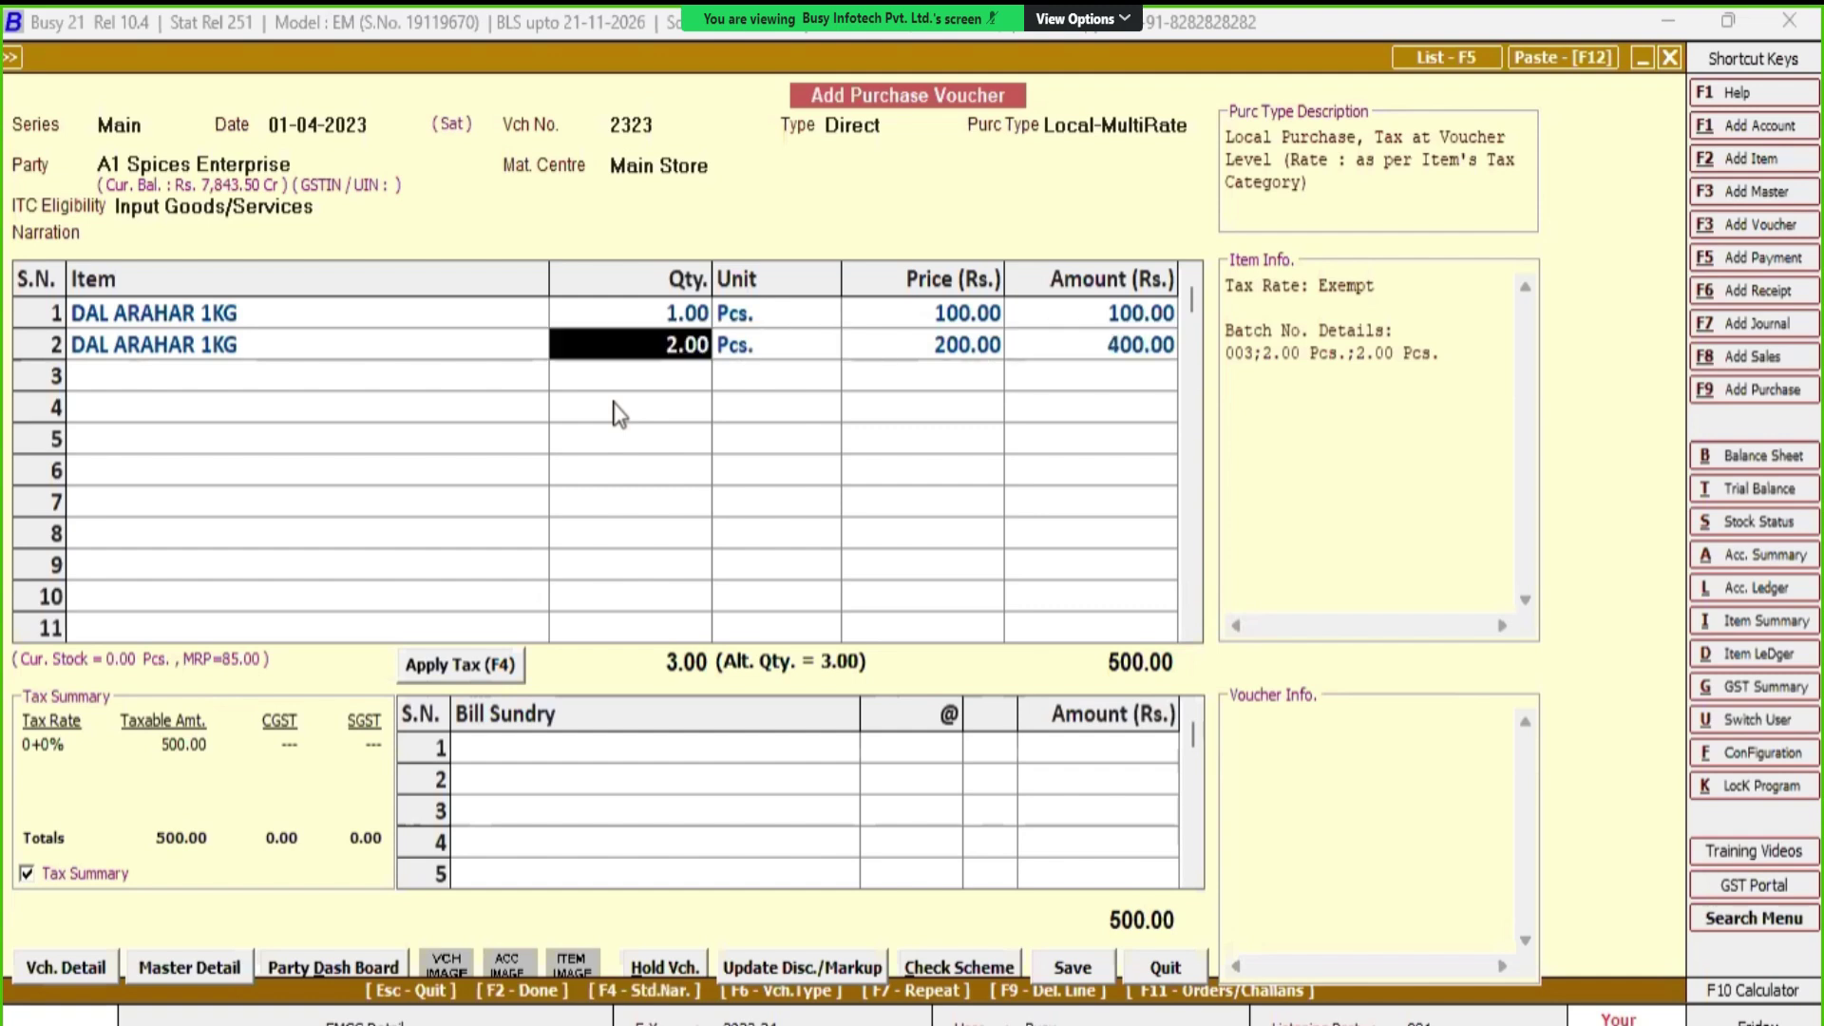
key(Tab)
key(Return)
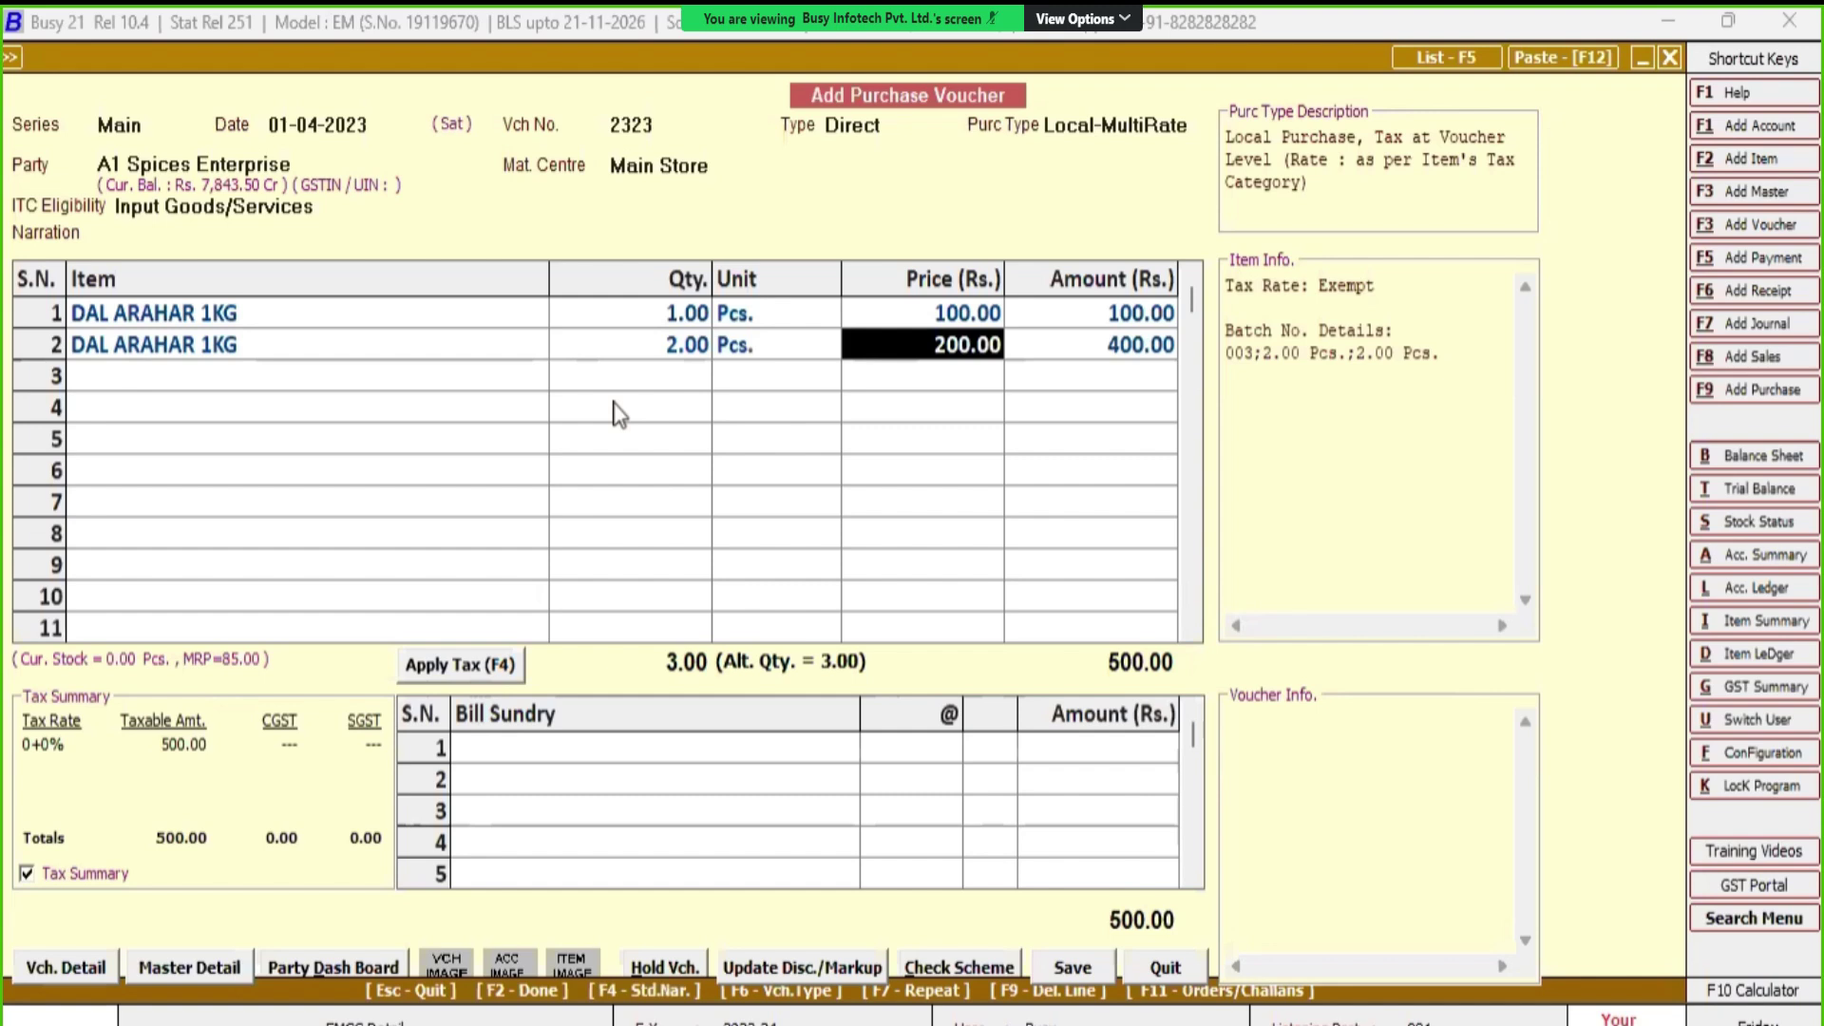
key(Return)
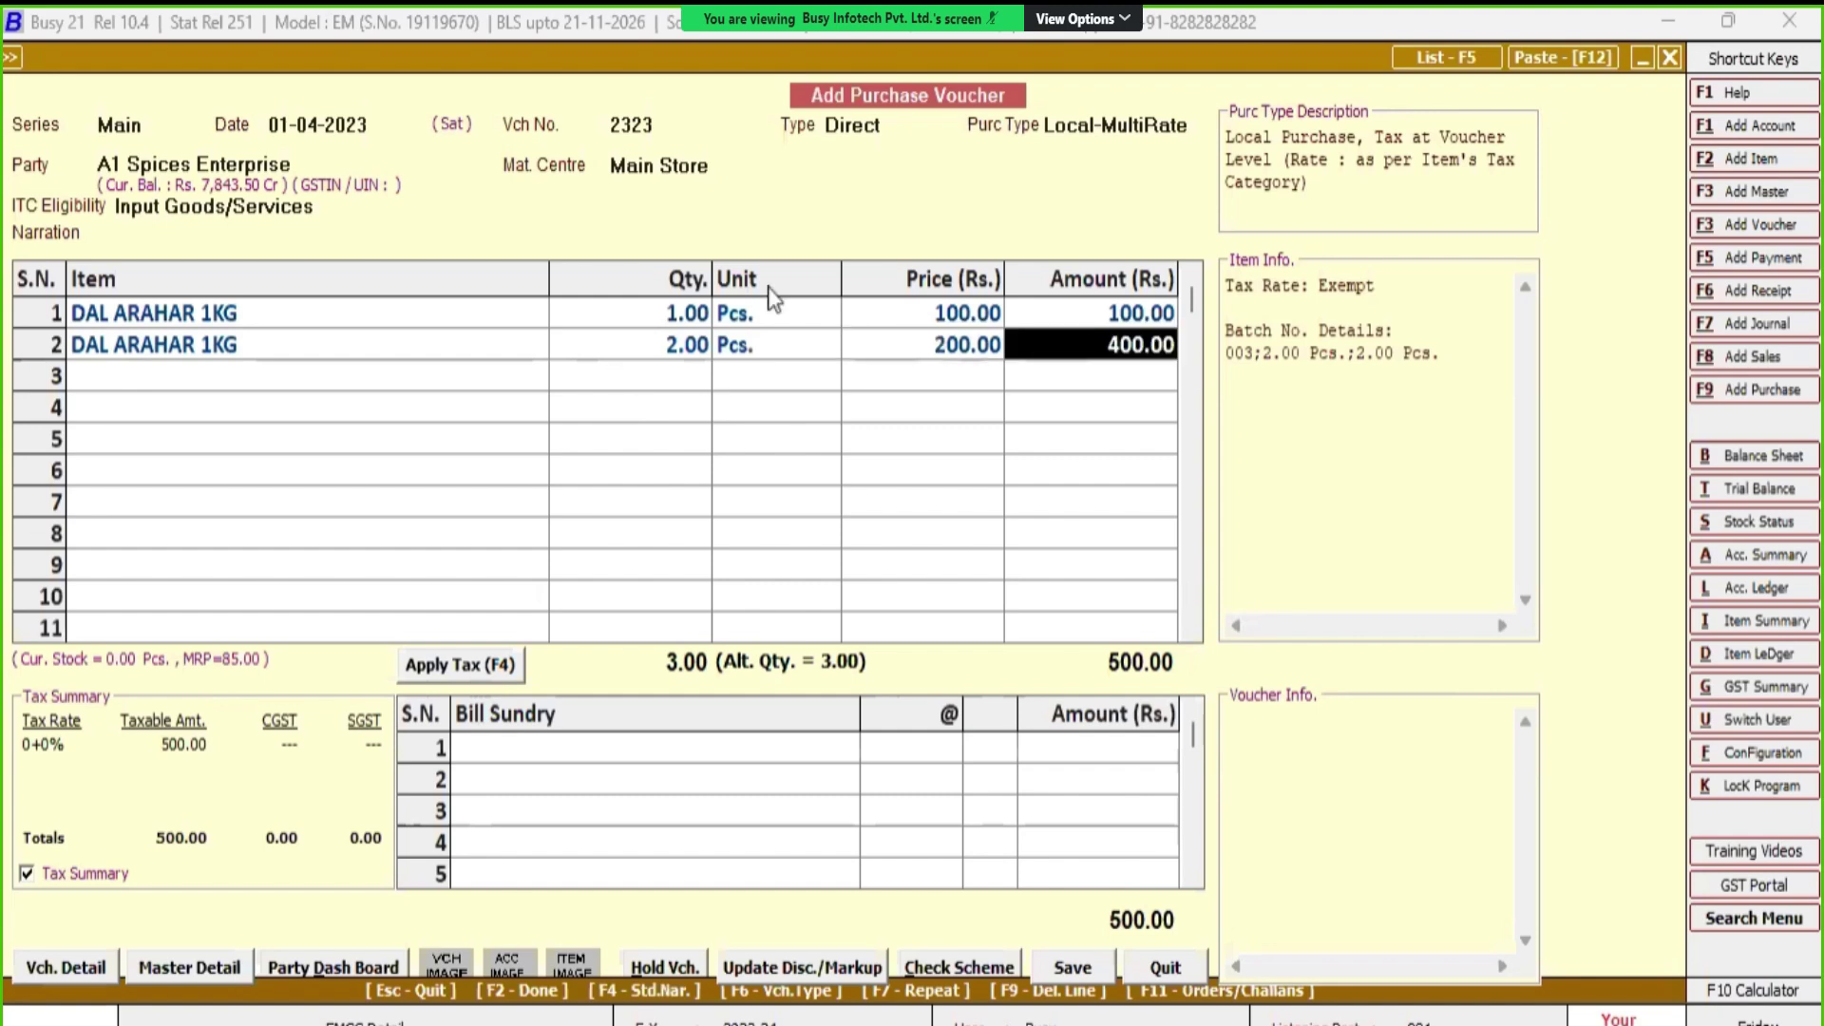
key(Return)
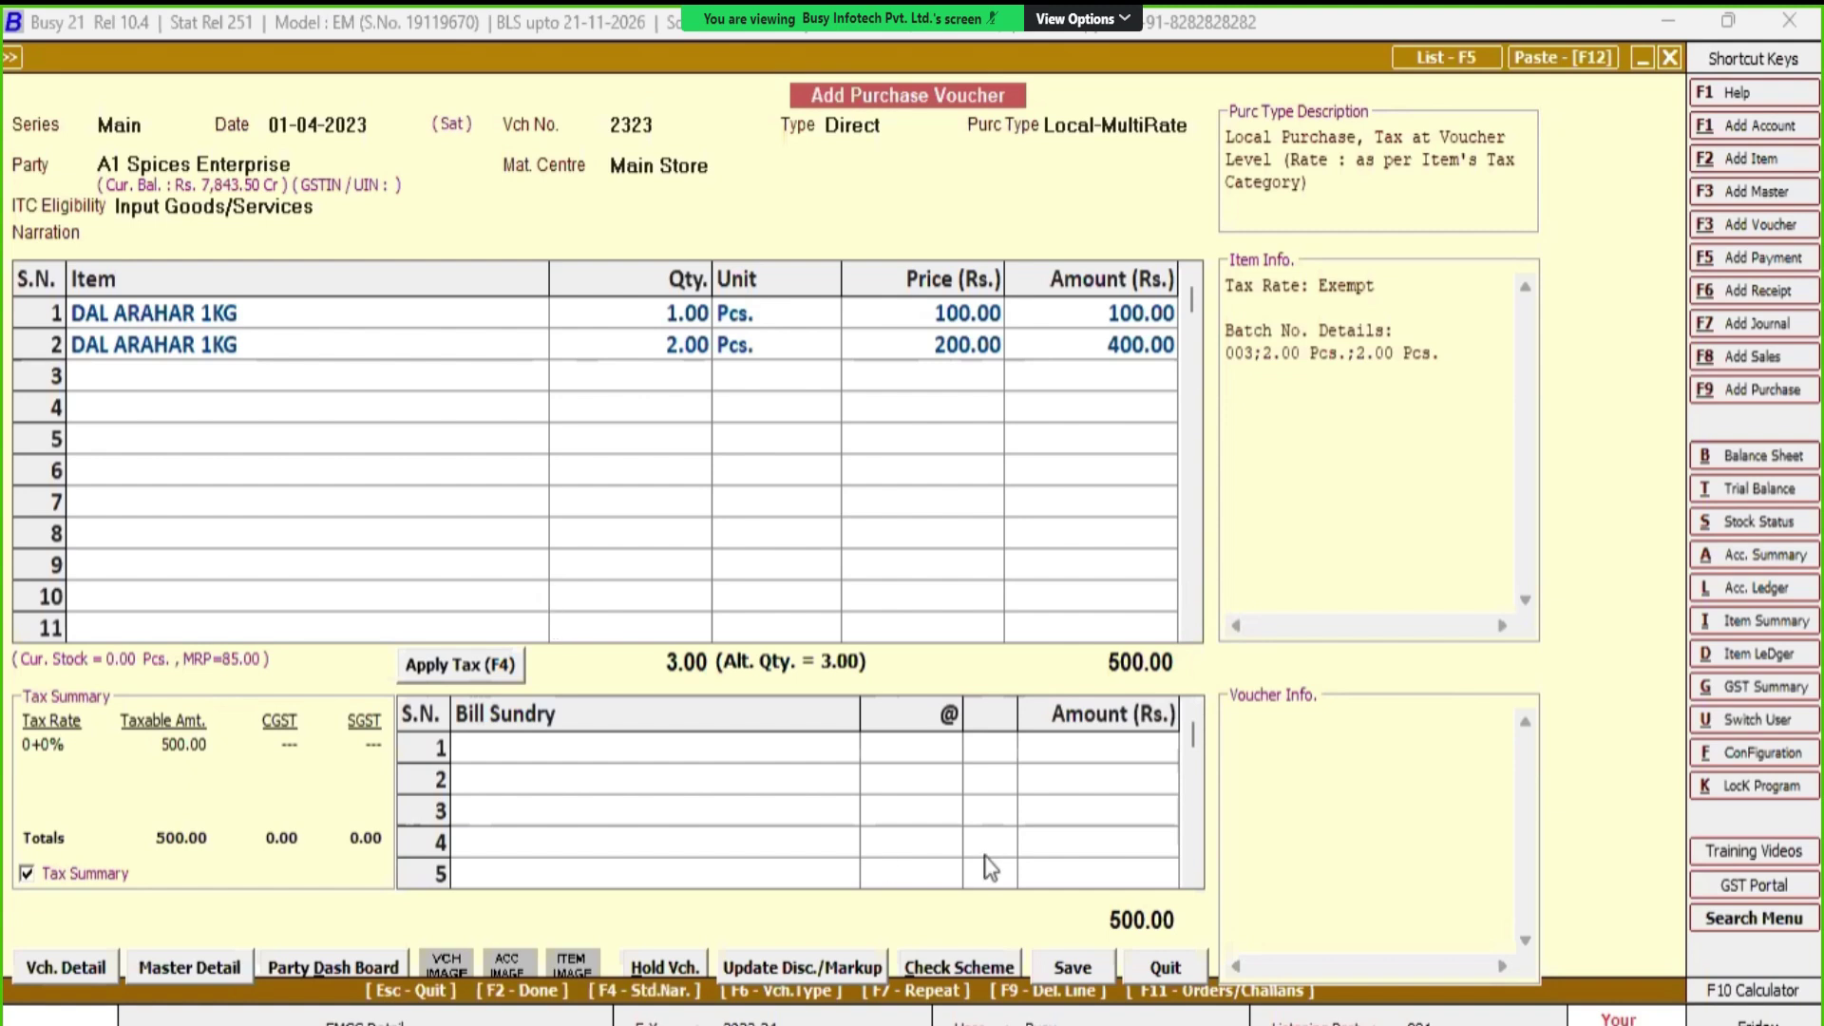
key(Escape)
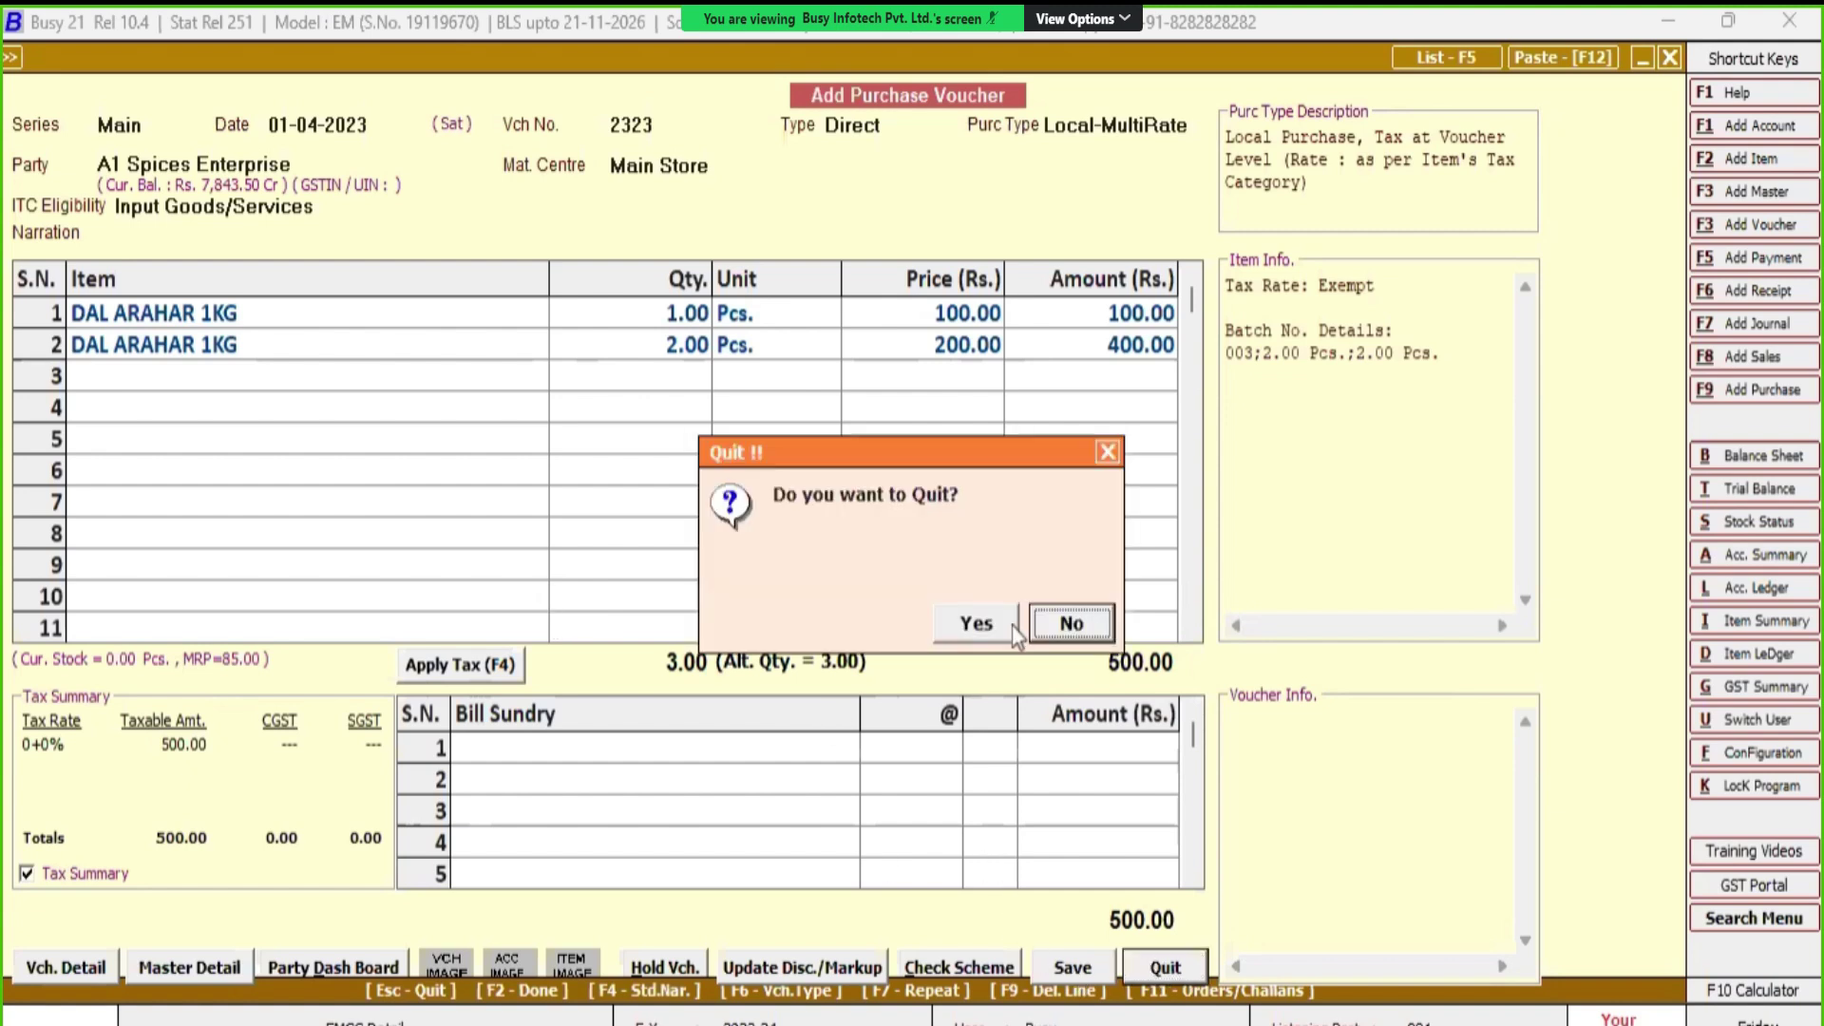
Step: Discard the purchase voucher and open Administration > Configuration > Features / Options
click(997, 624)
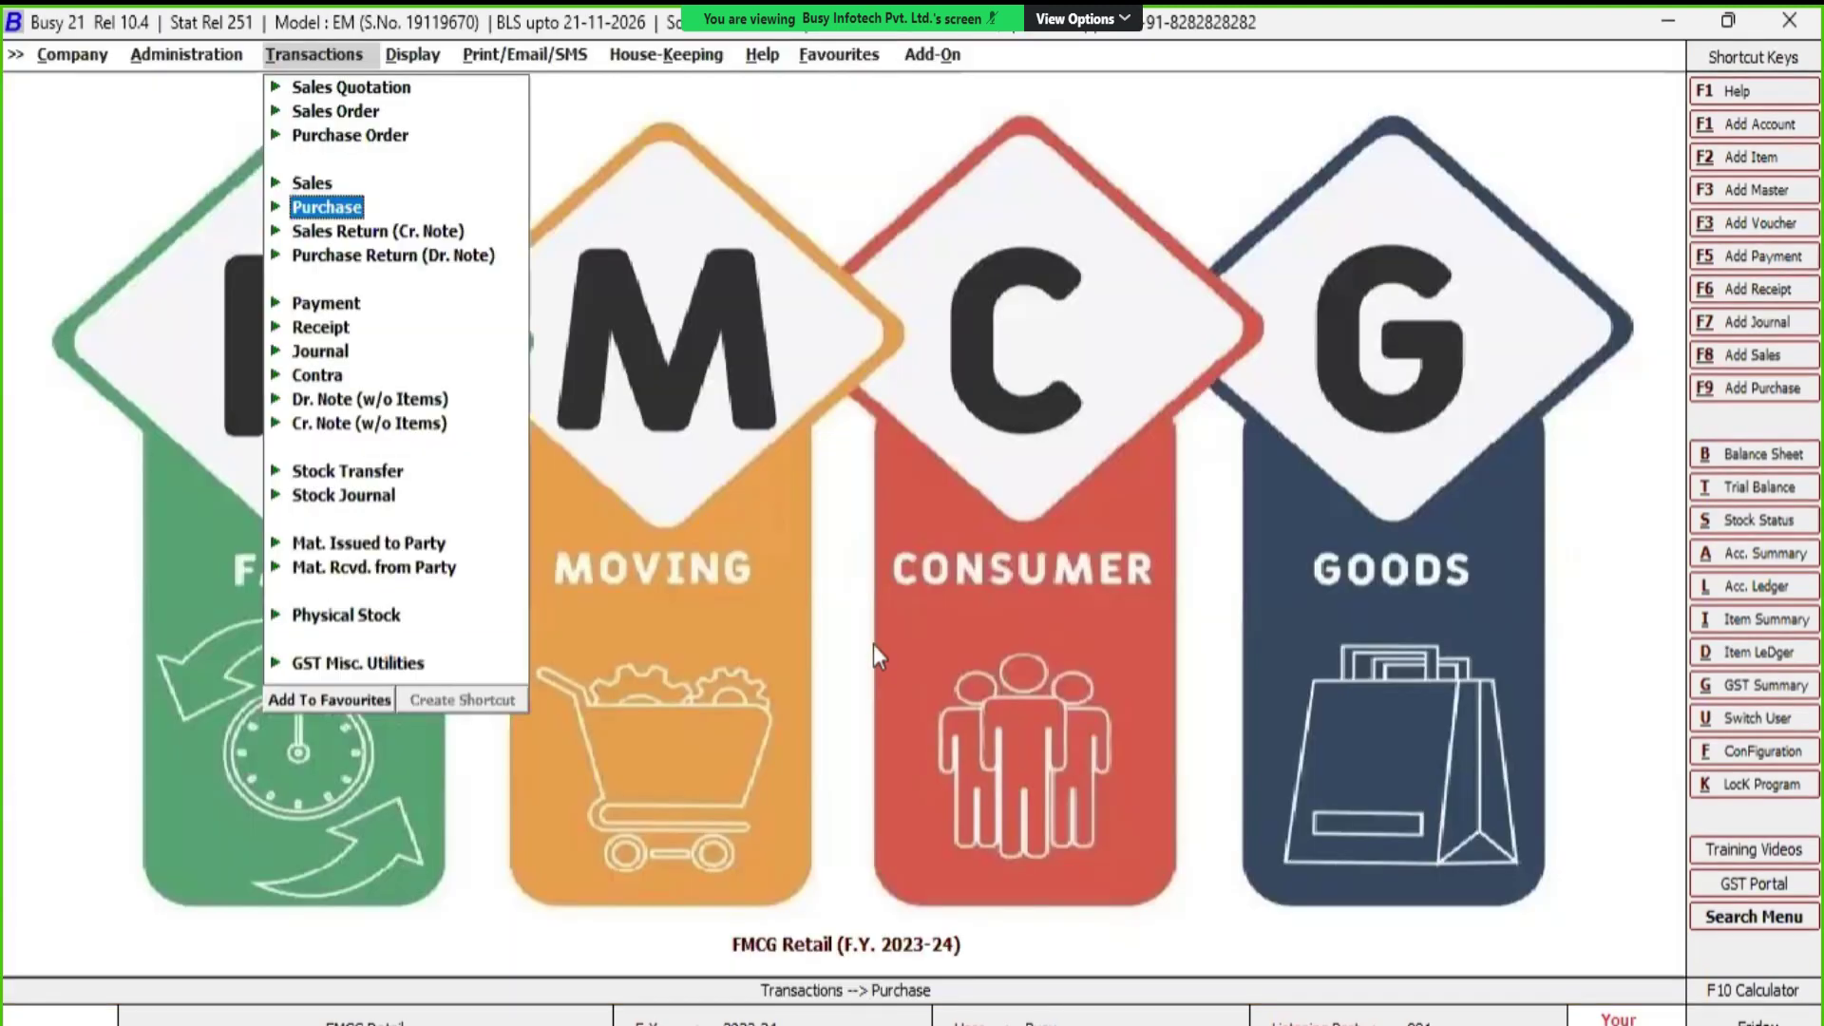
key(Left)
key(Down)
key(Return)
key(Down)
key(Up)
key(Return)
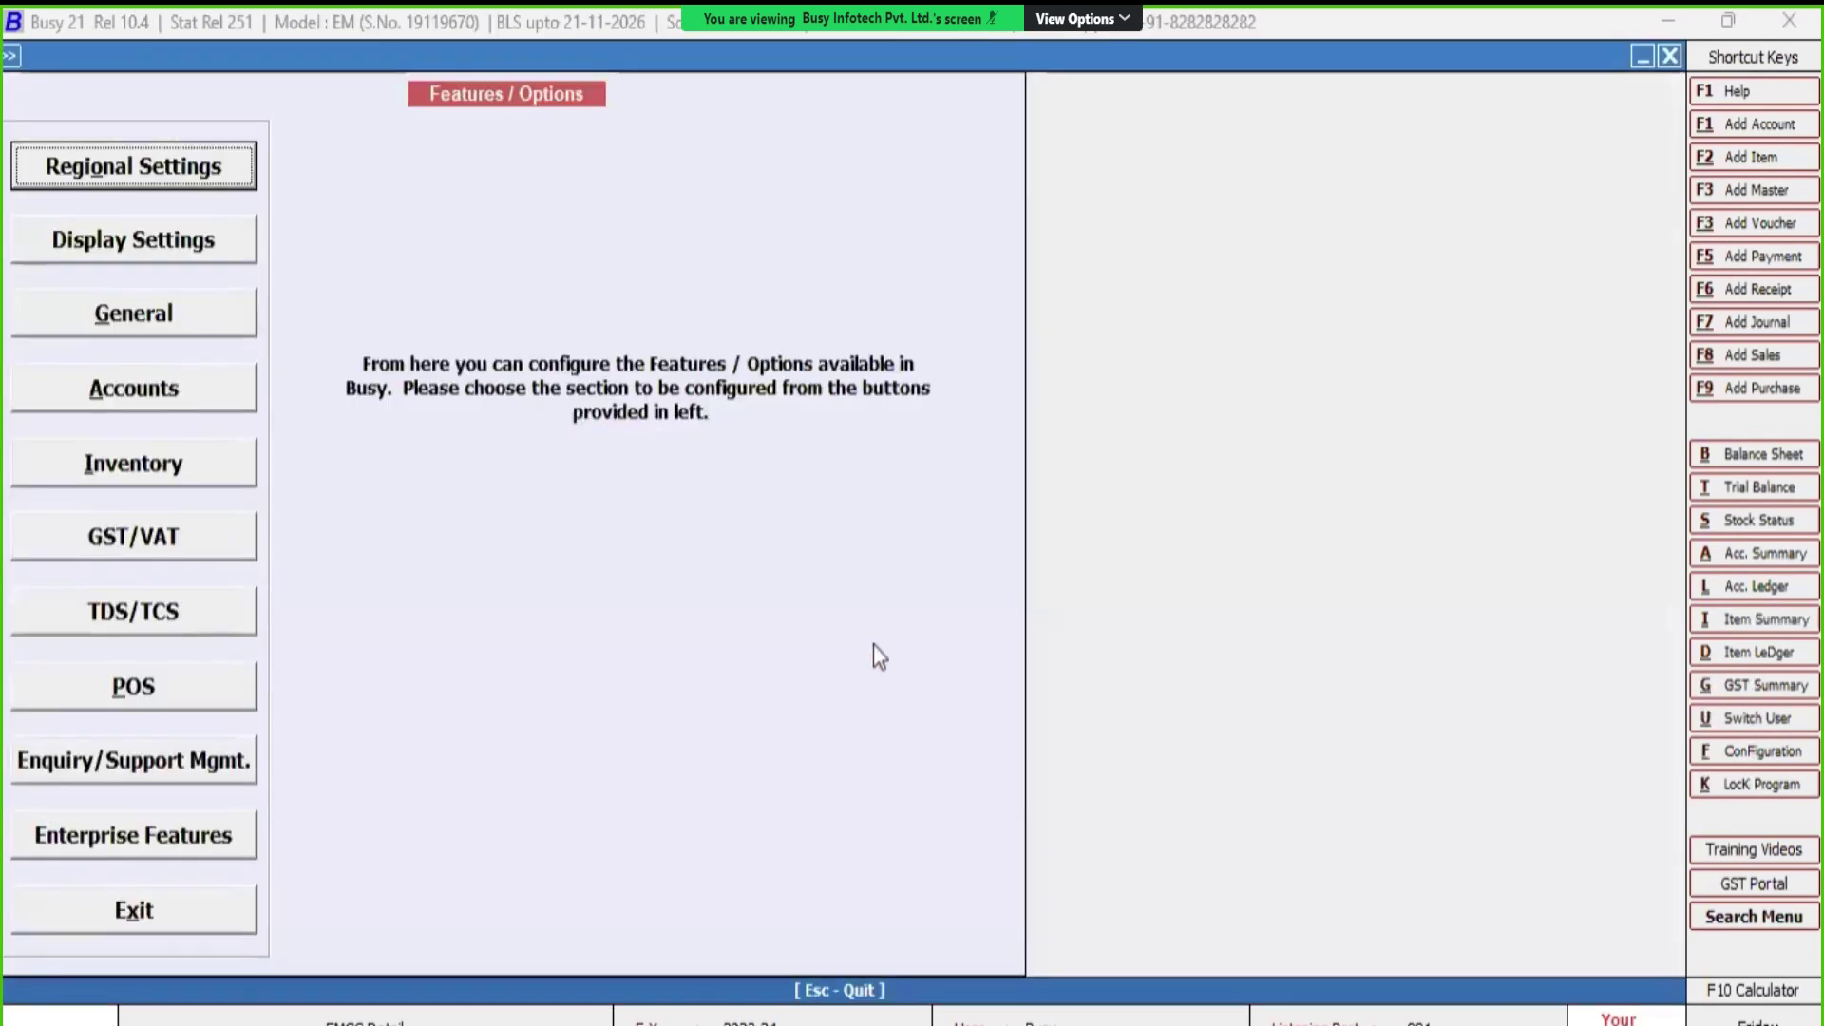
Step: Tick Enable Party Dash Board in the Accounts feature options
key(Down)
key(Down)
key(Down)
key(Down)
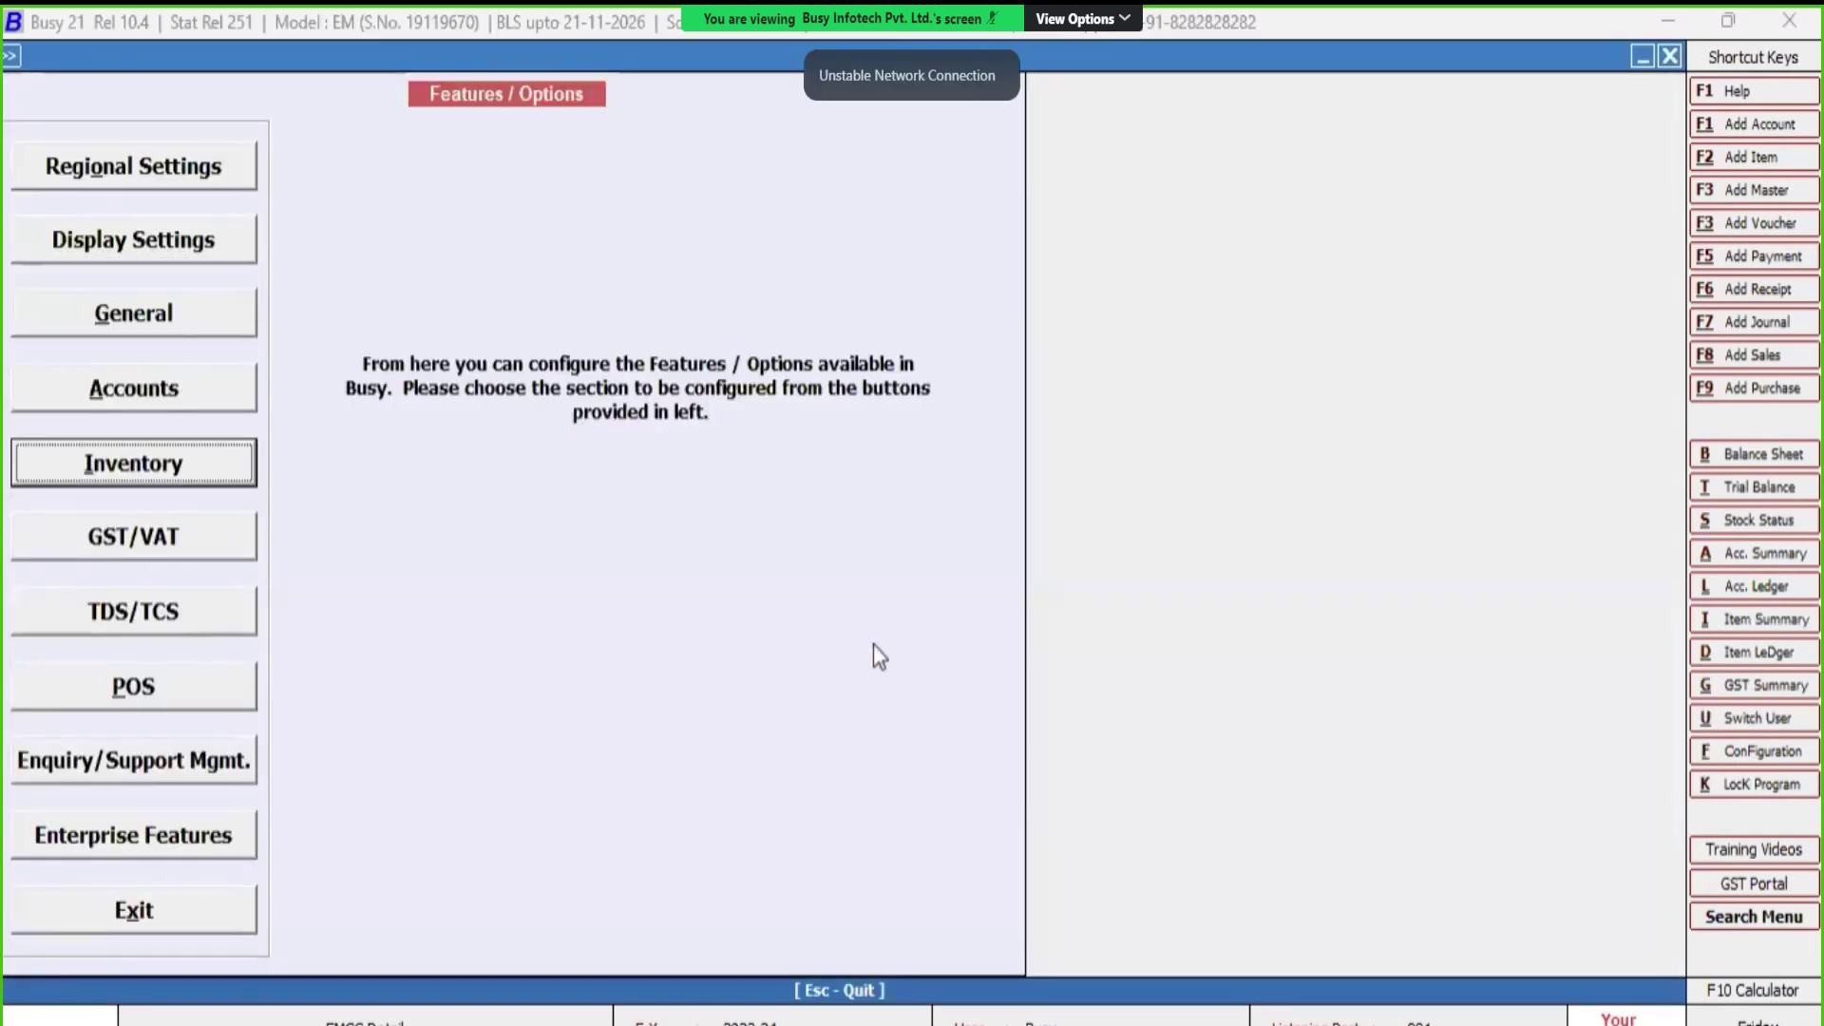
key(Up)
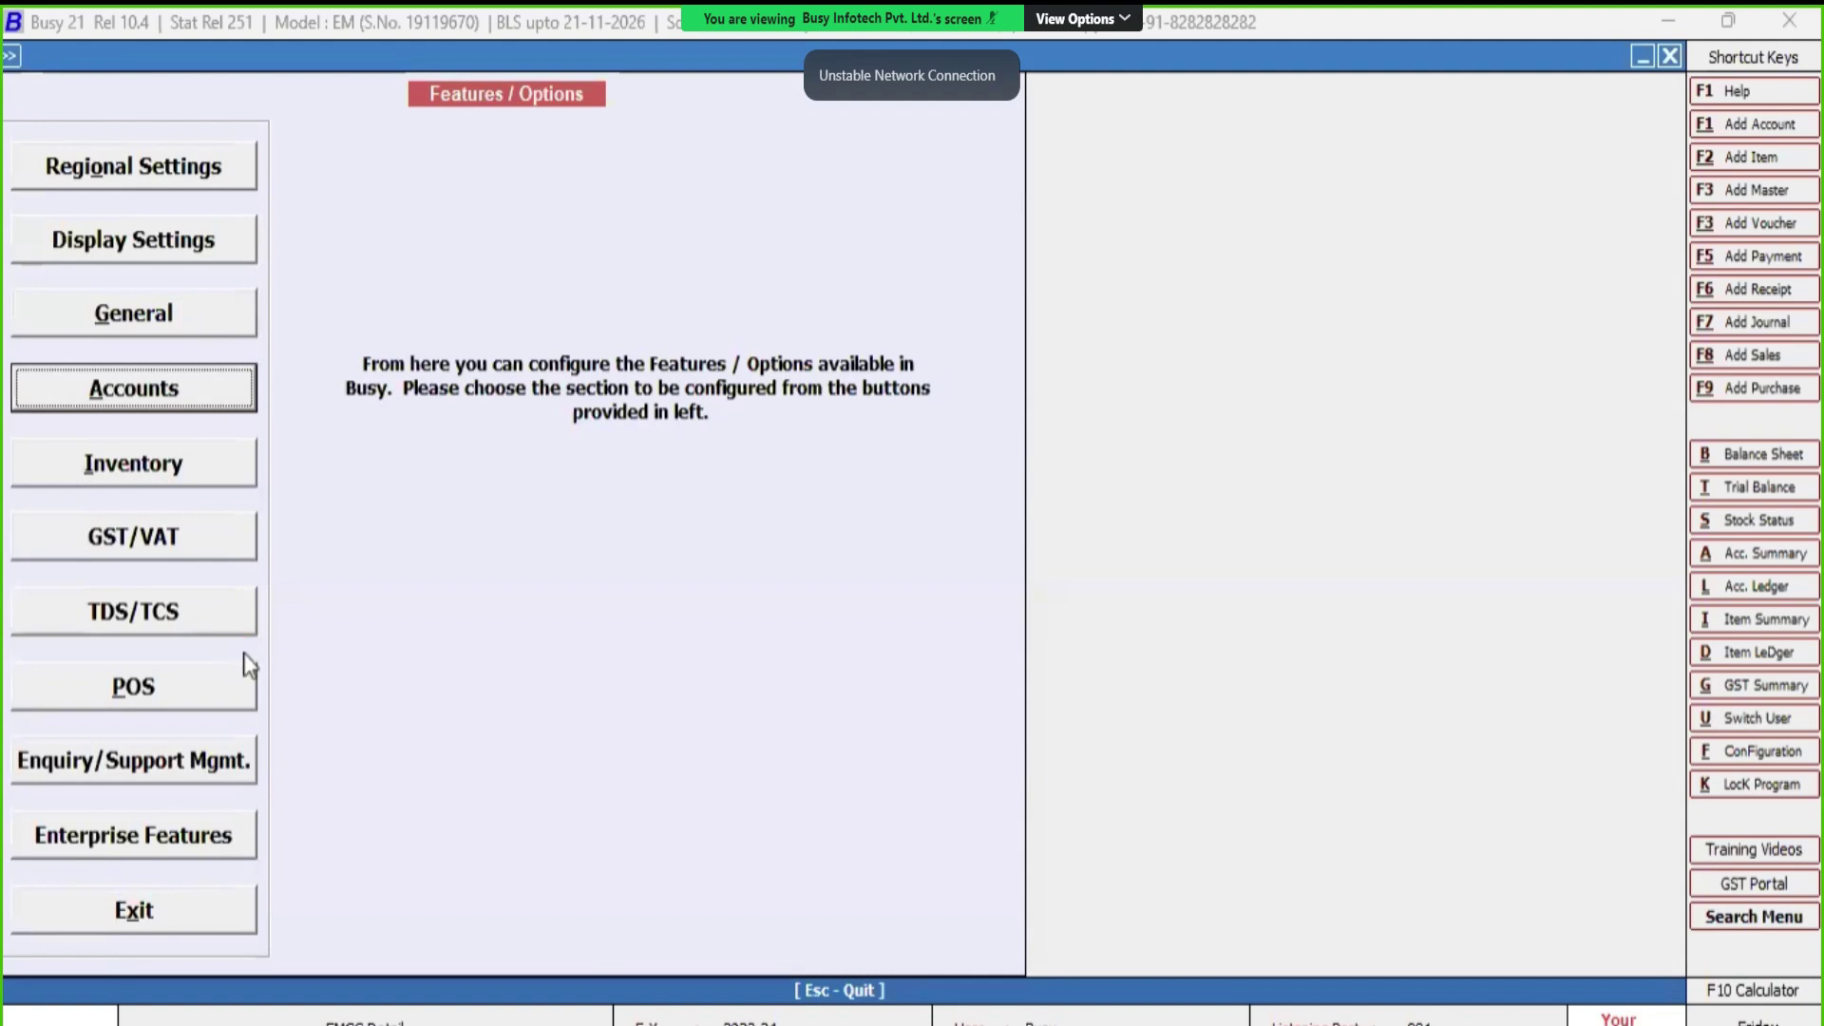
key(Return)
click(161, 678)
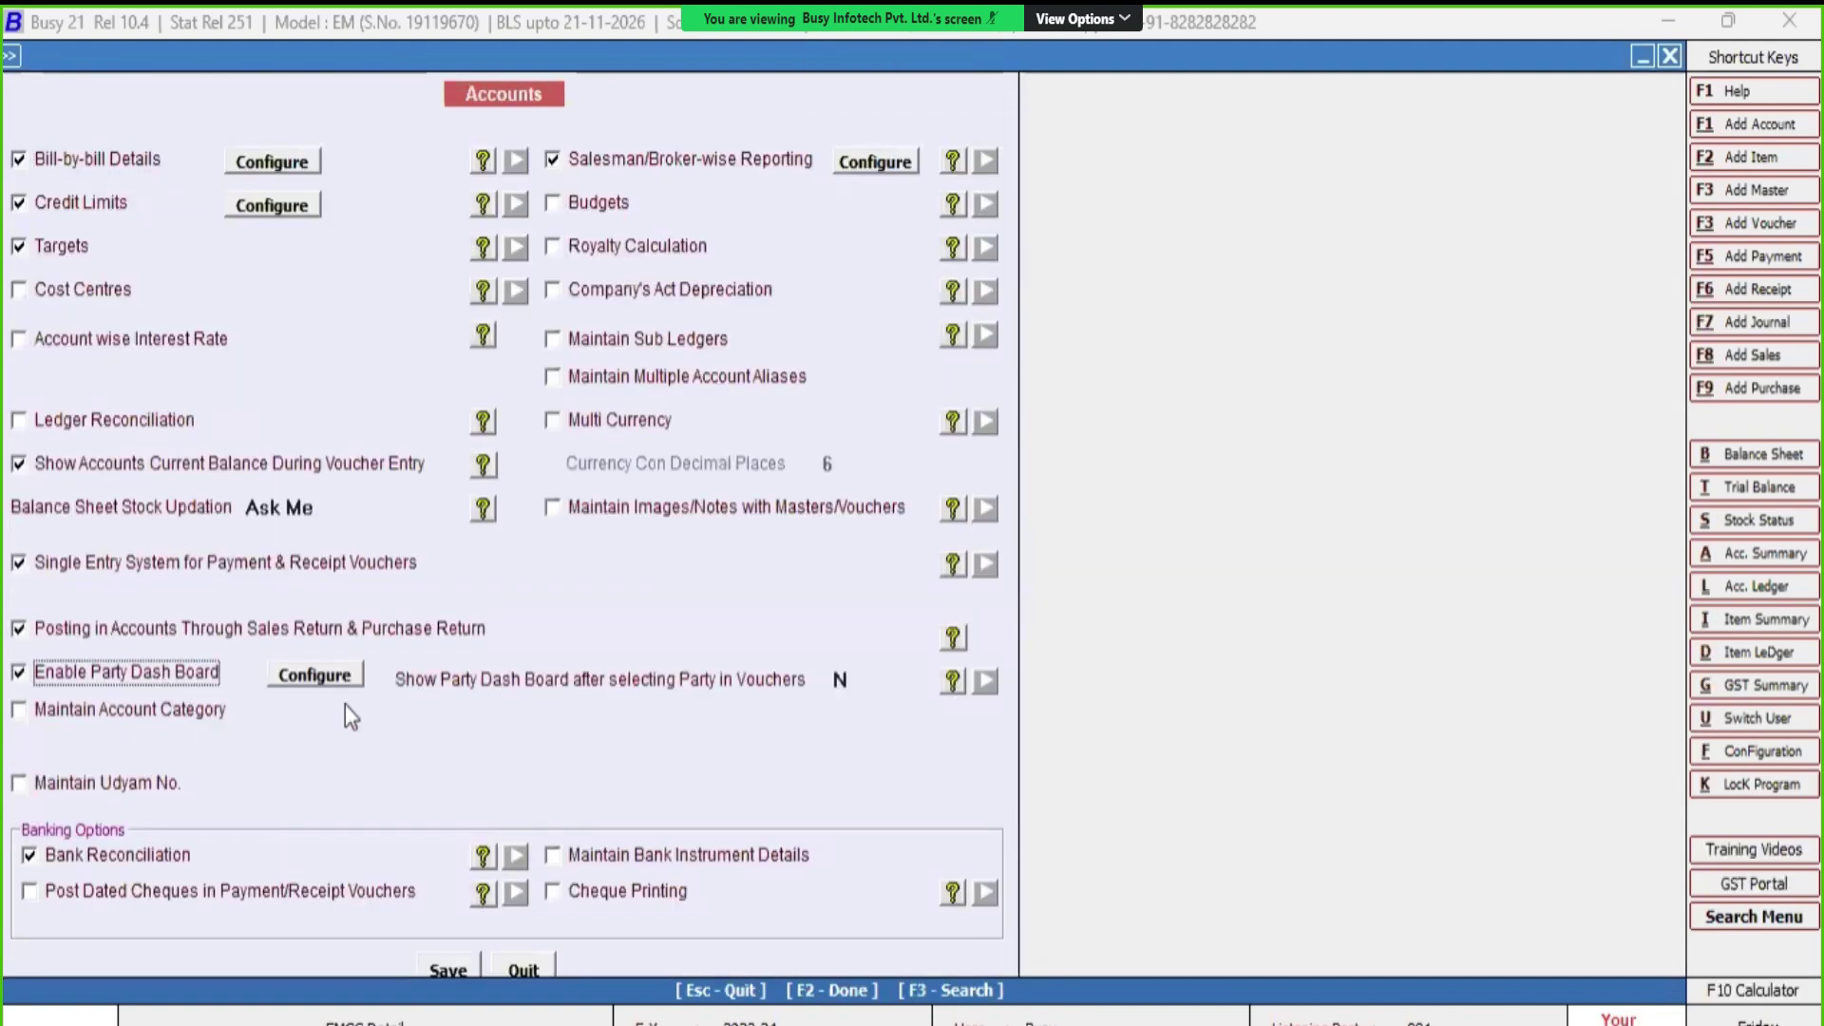
key(Tab)
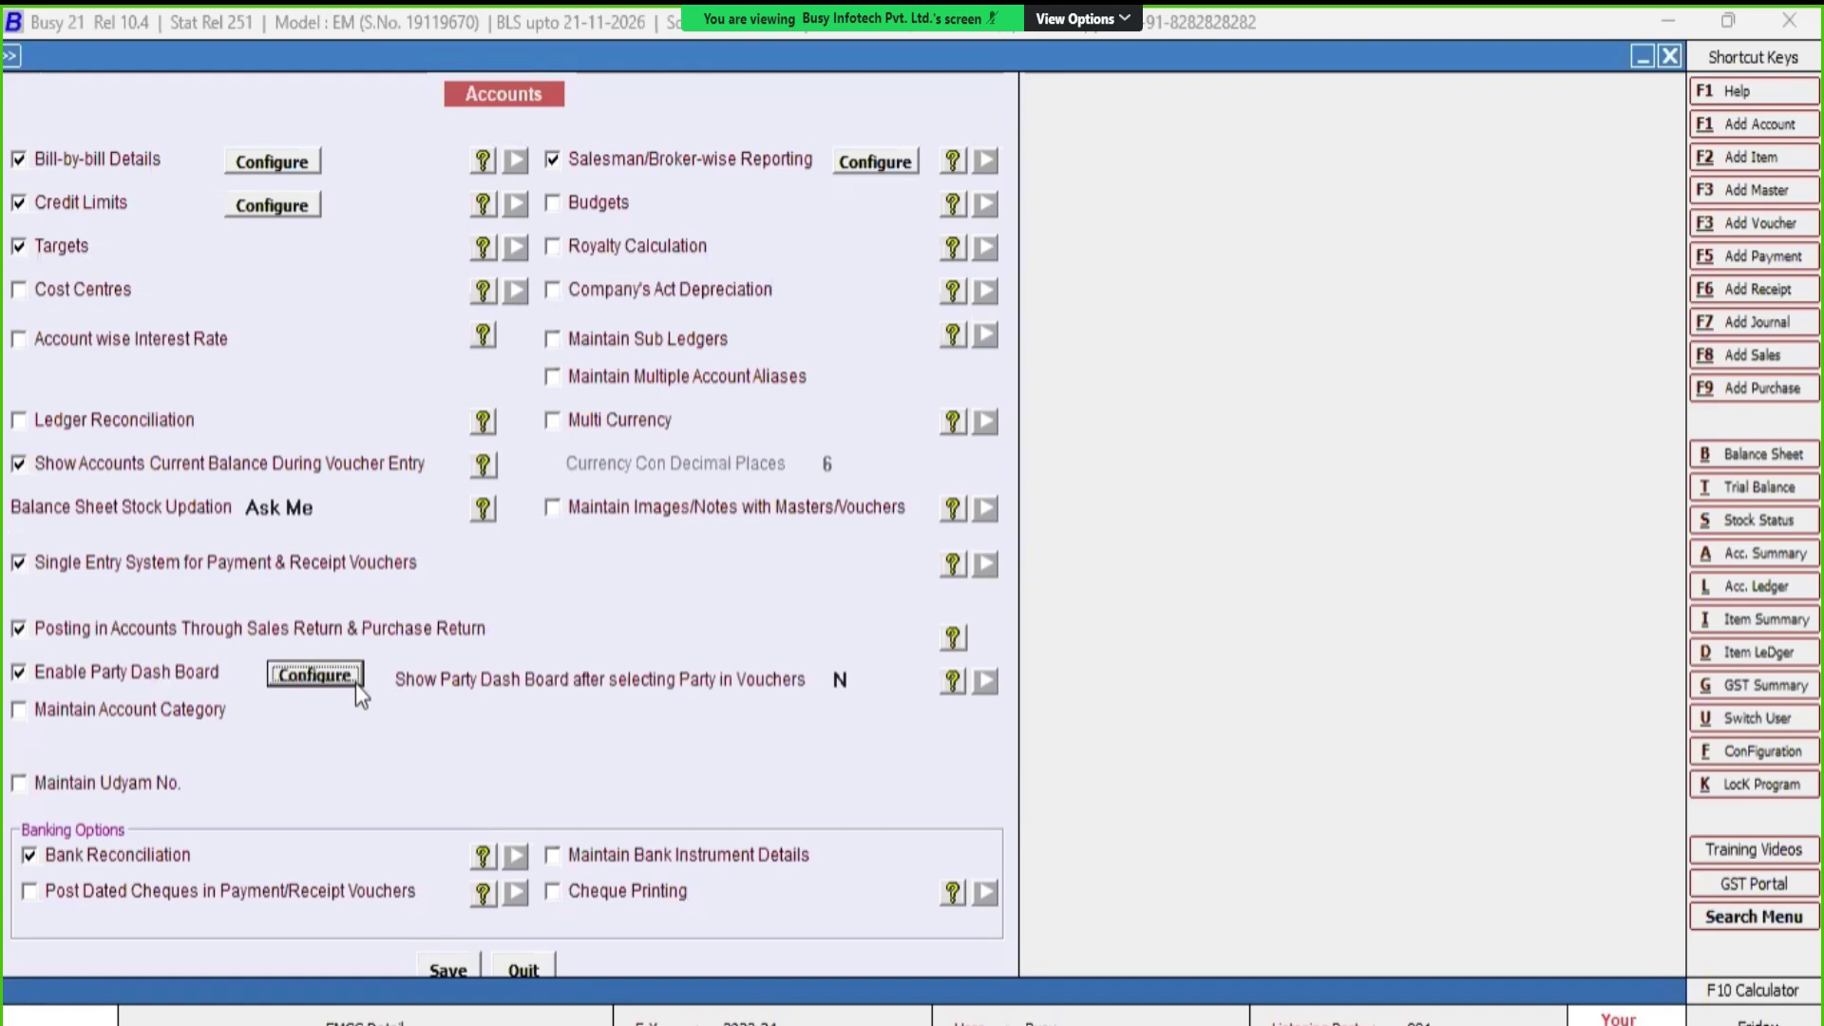
Step: Add a Party Dash Board row: Sales vouchers, All Series, All Users, STANDARD format, shown during entry
click(481, 890)
key(Escape)
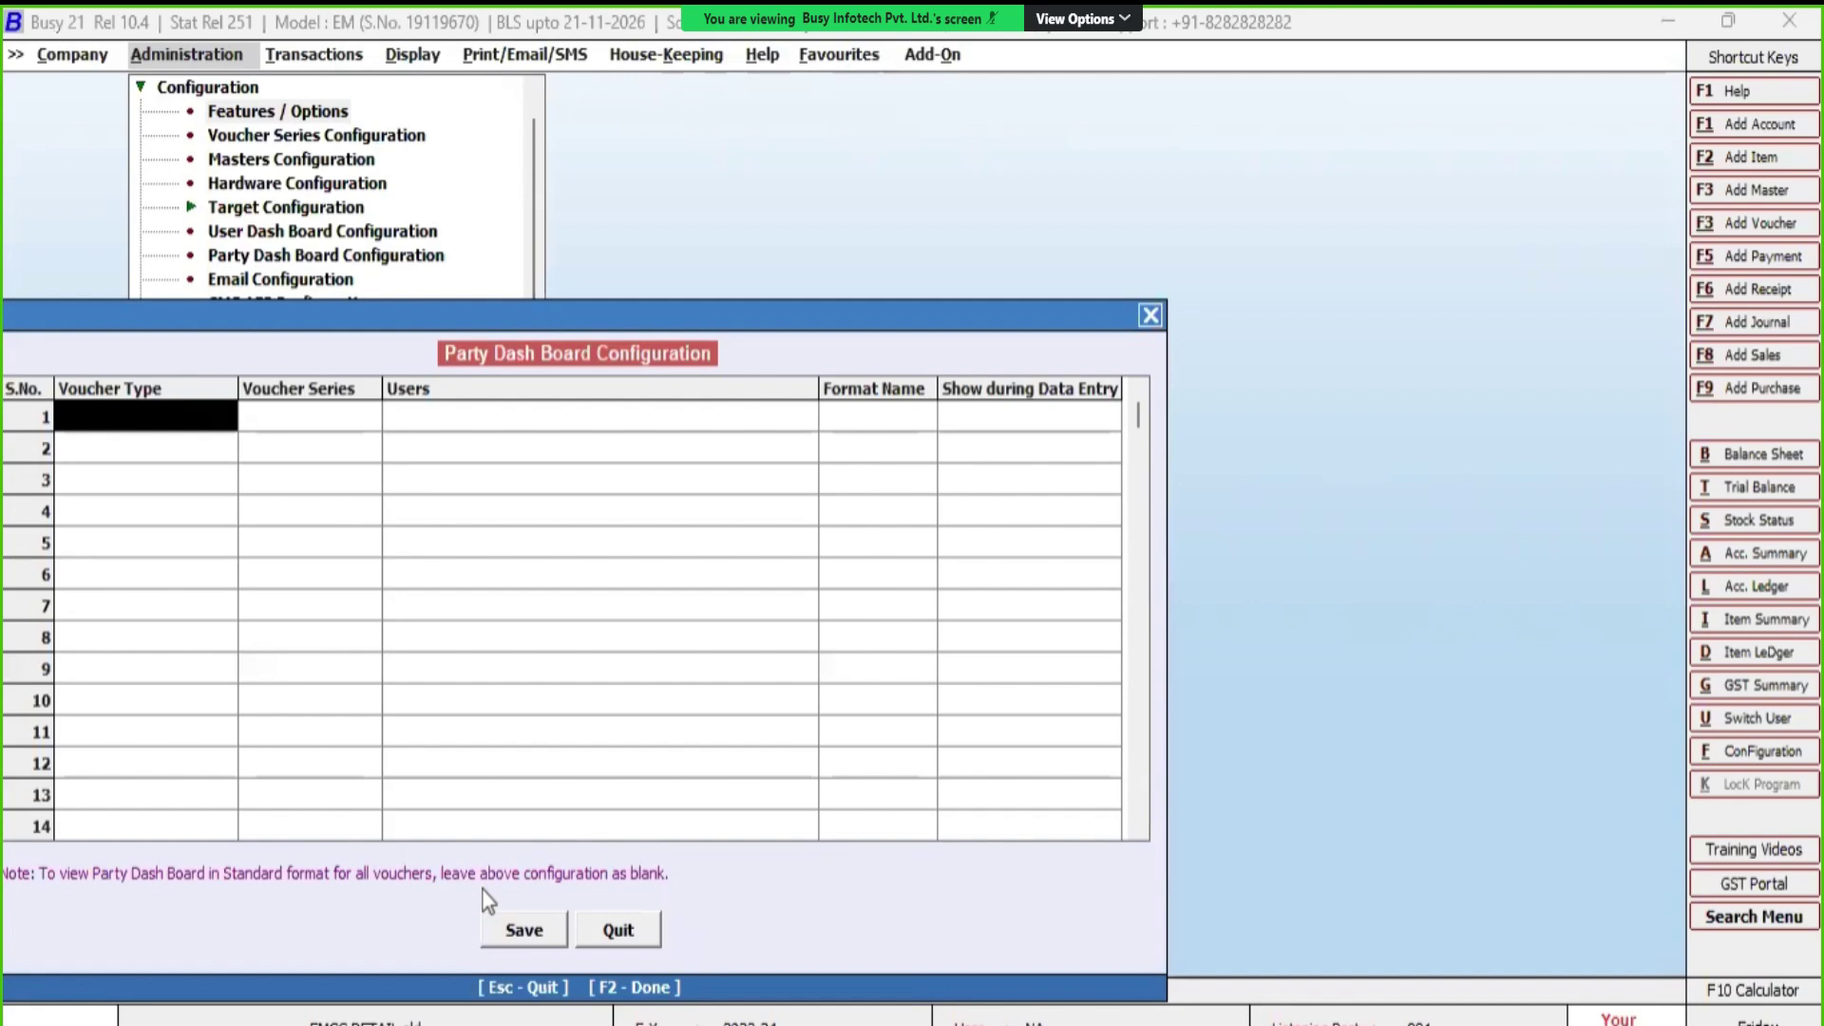
key(Return)
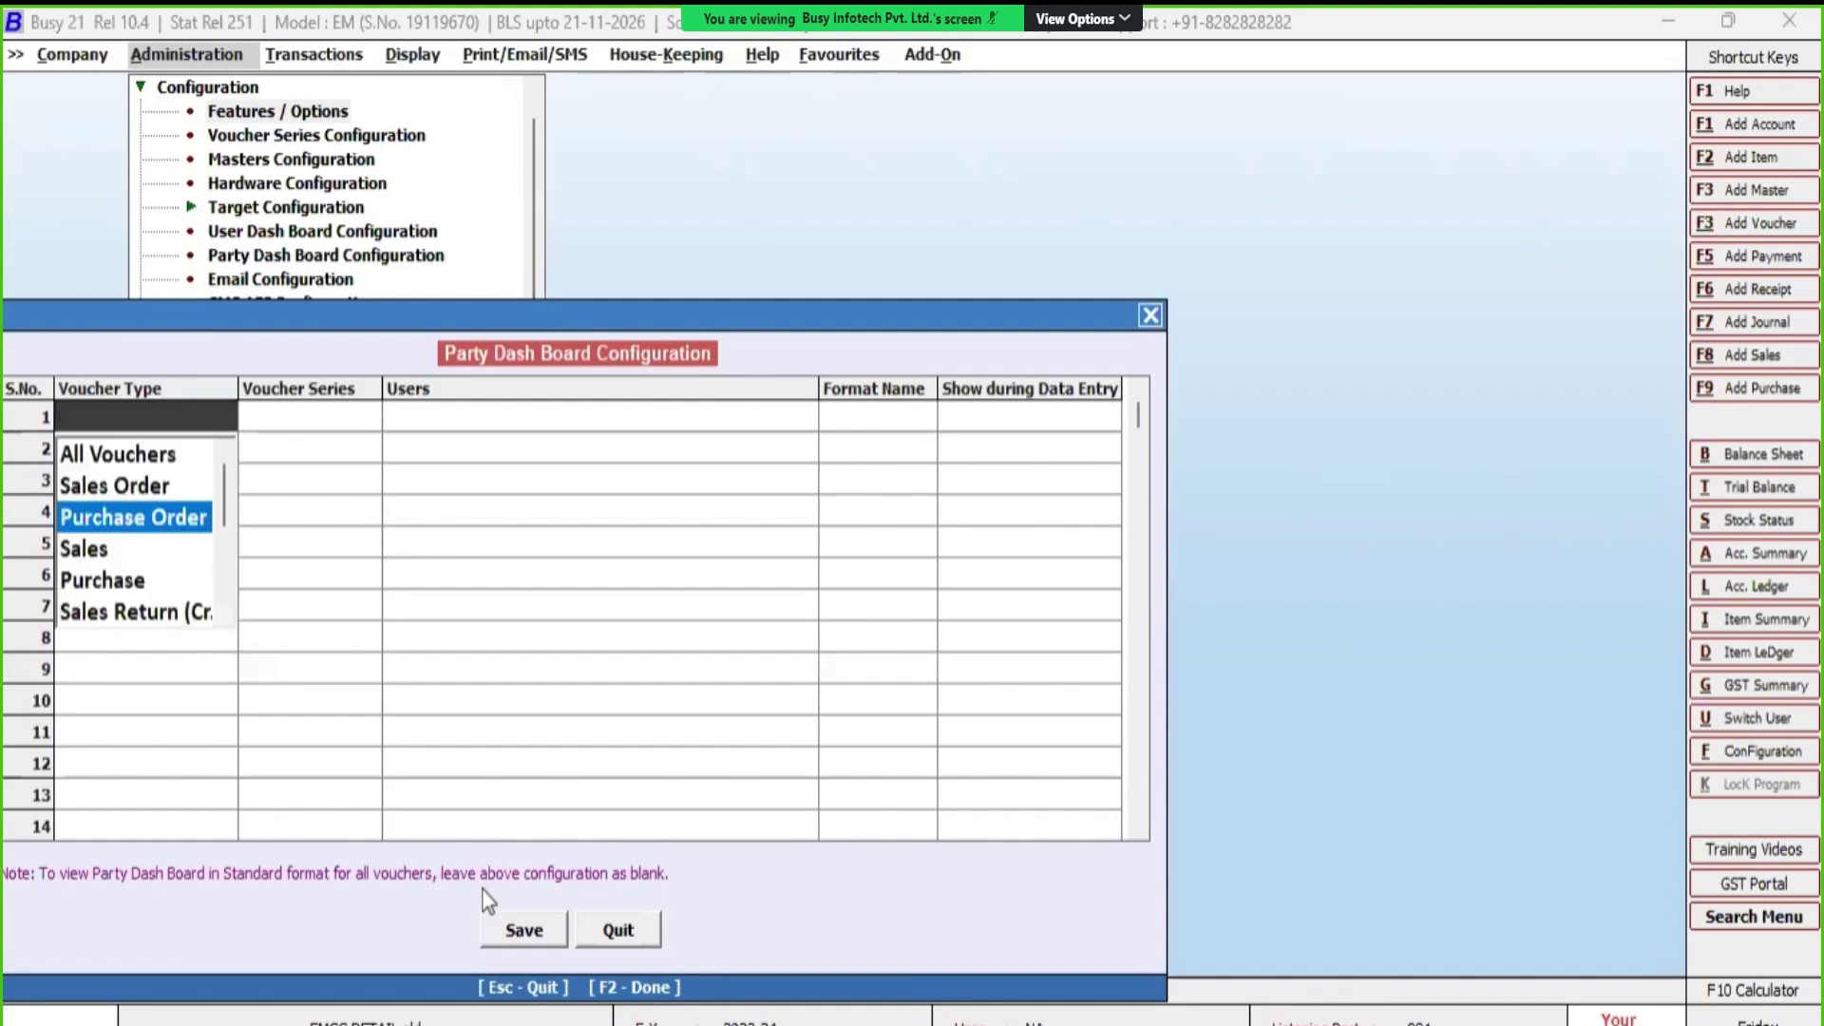
key(Down)
key(Return)
key(Return)
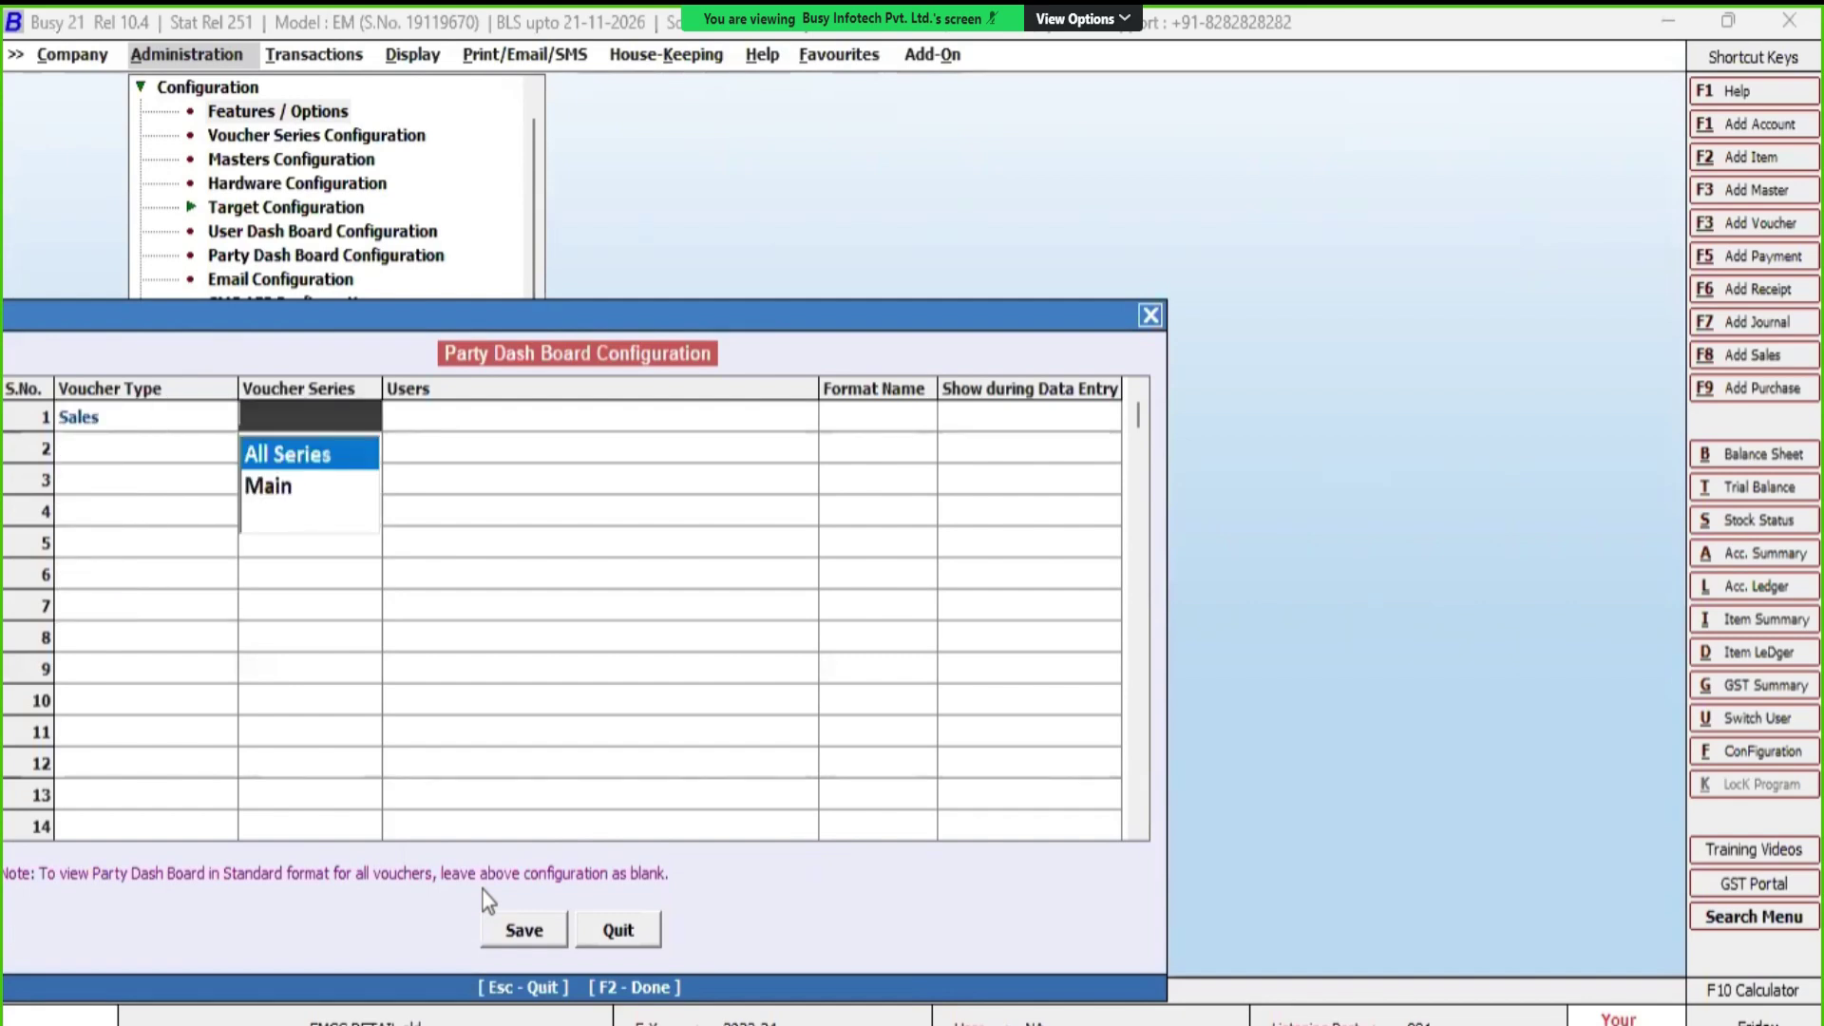
key(Return)
key(Return)
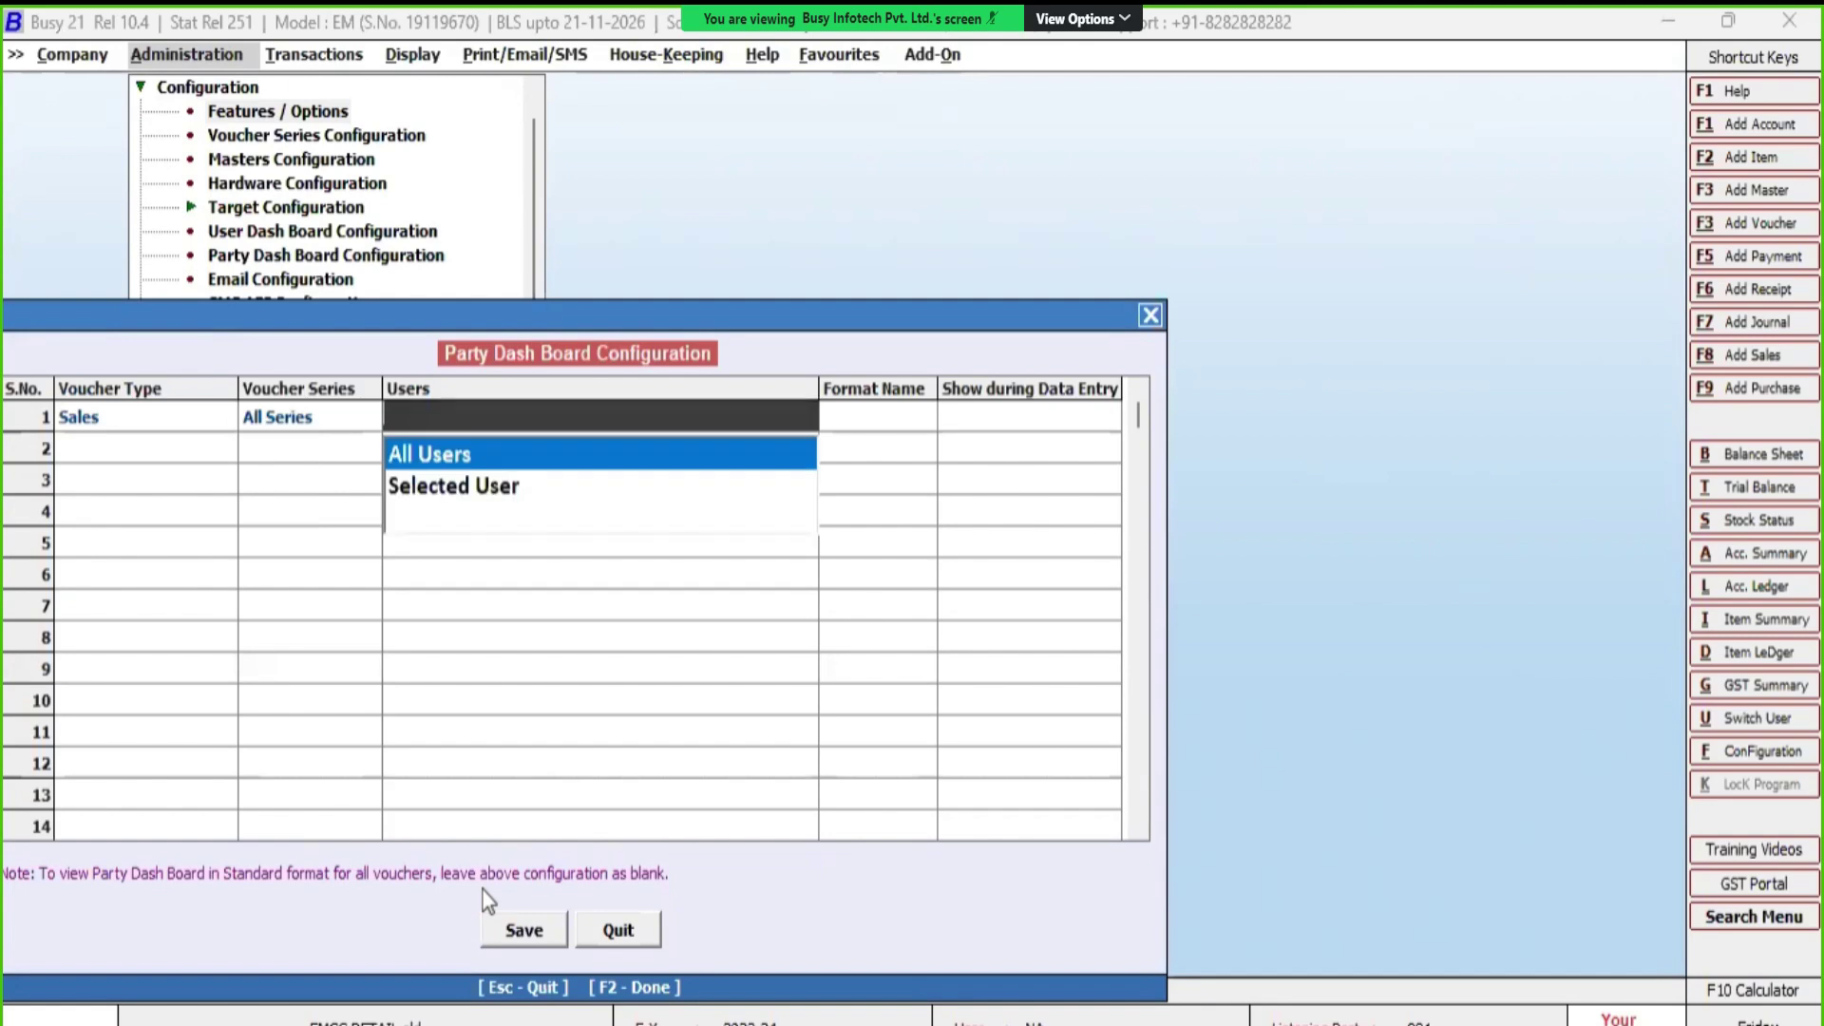
key(Return)
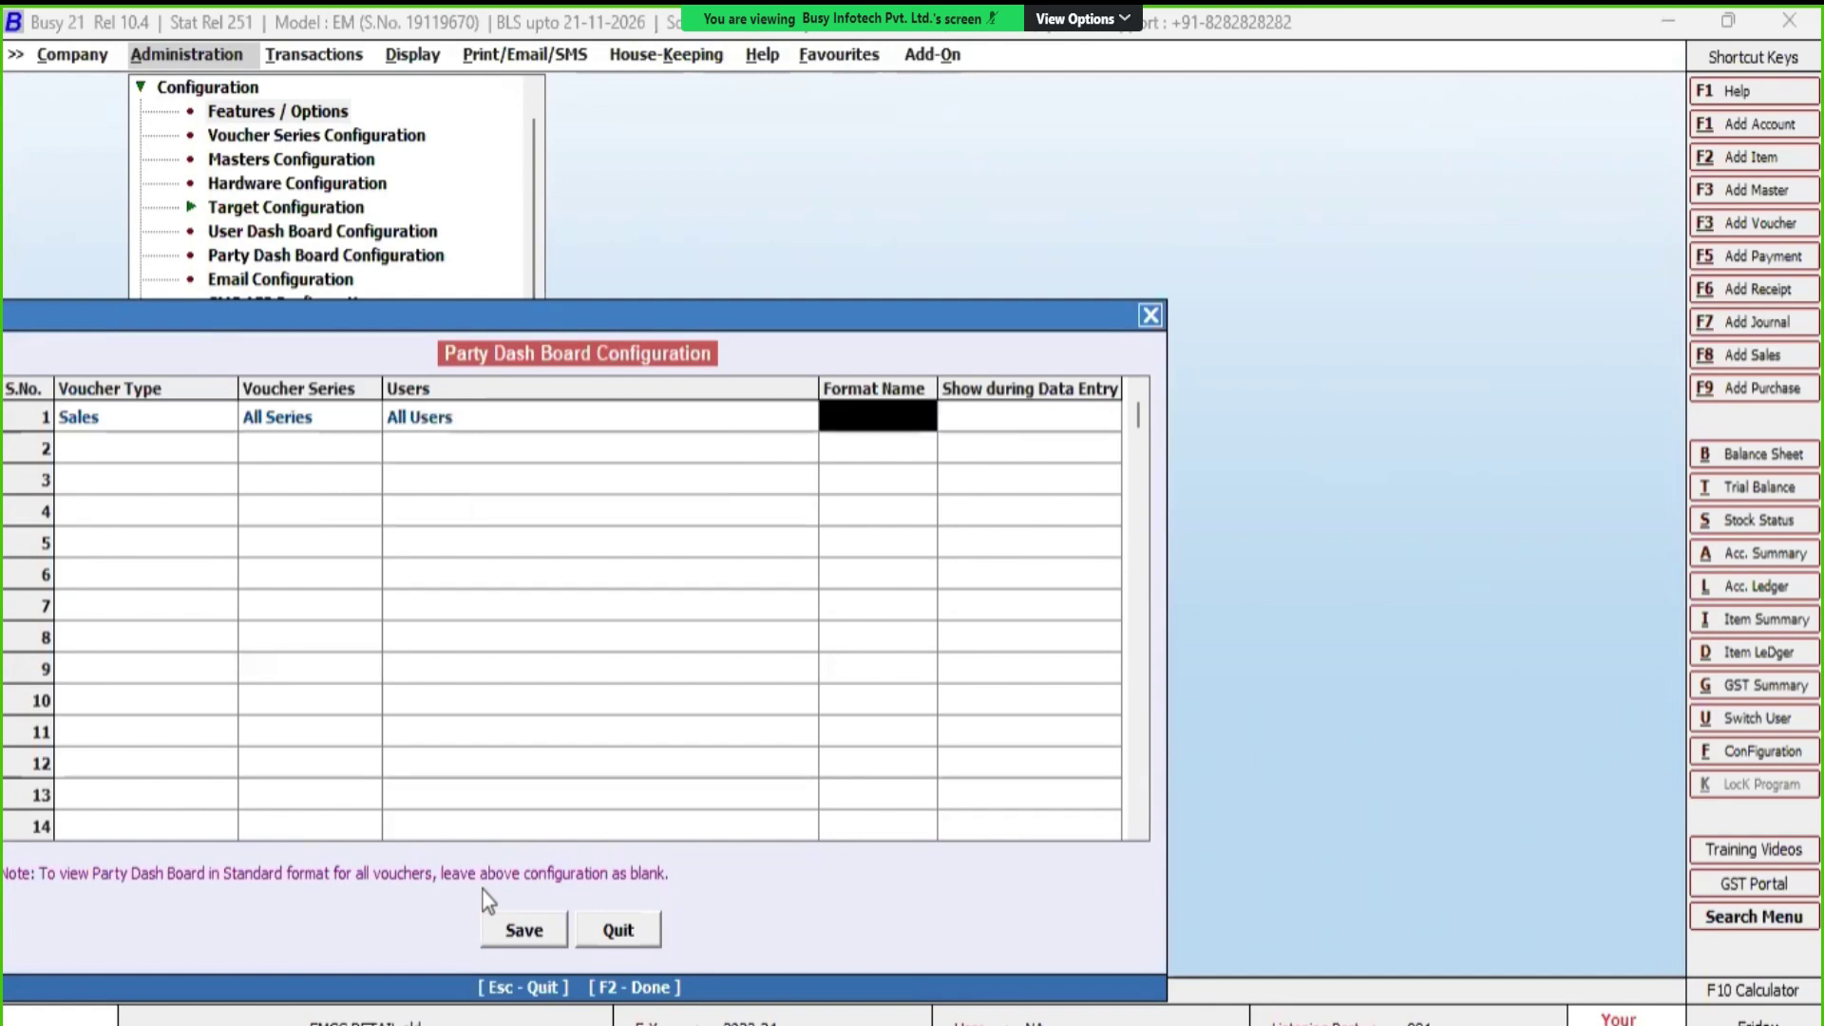
key(Return)
key(Return)
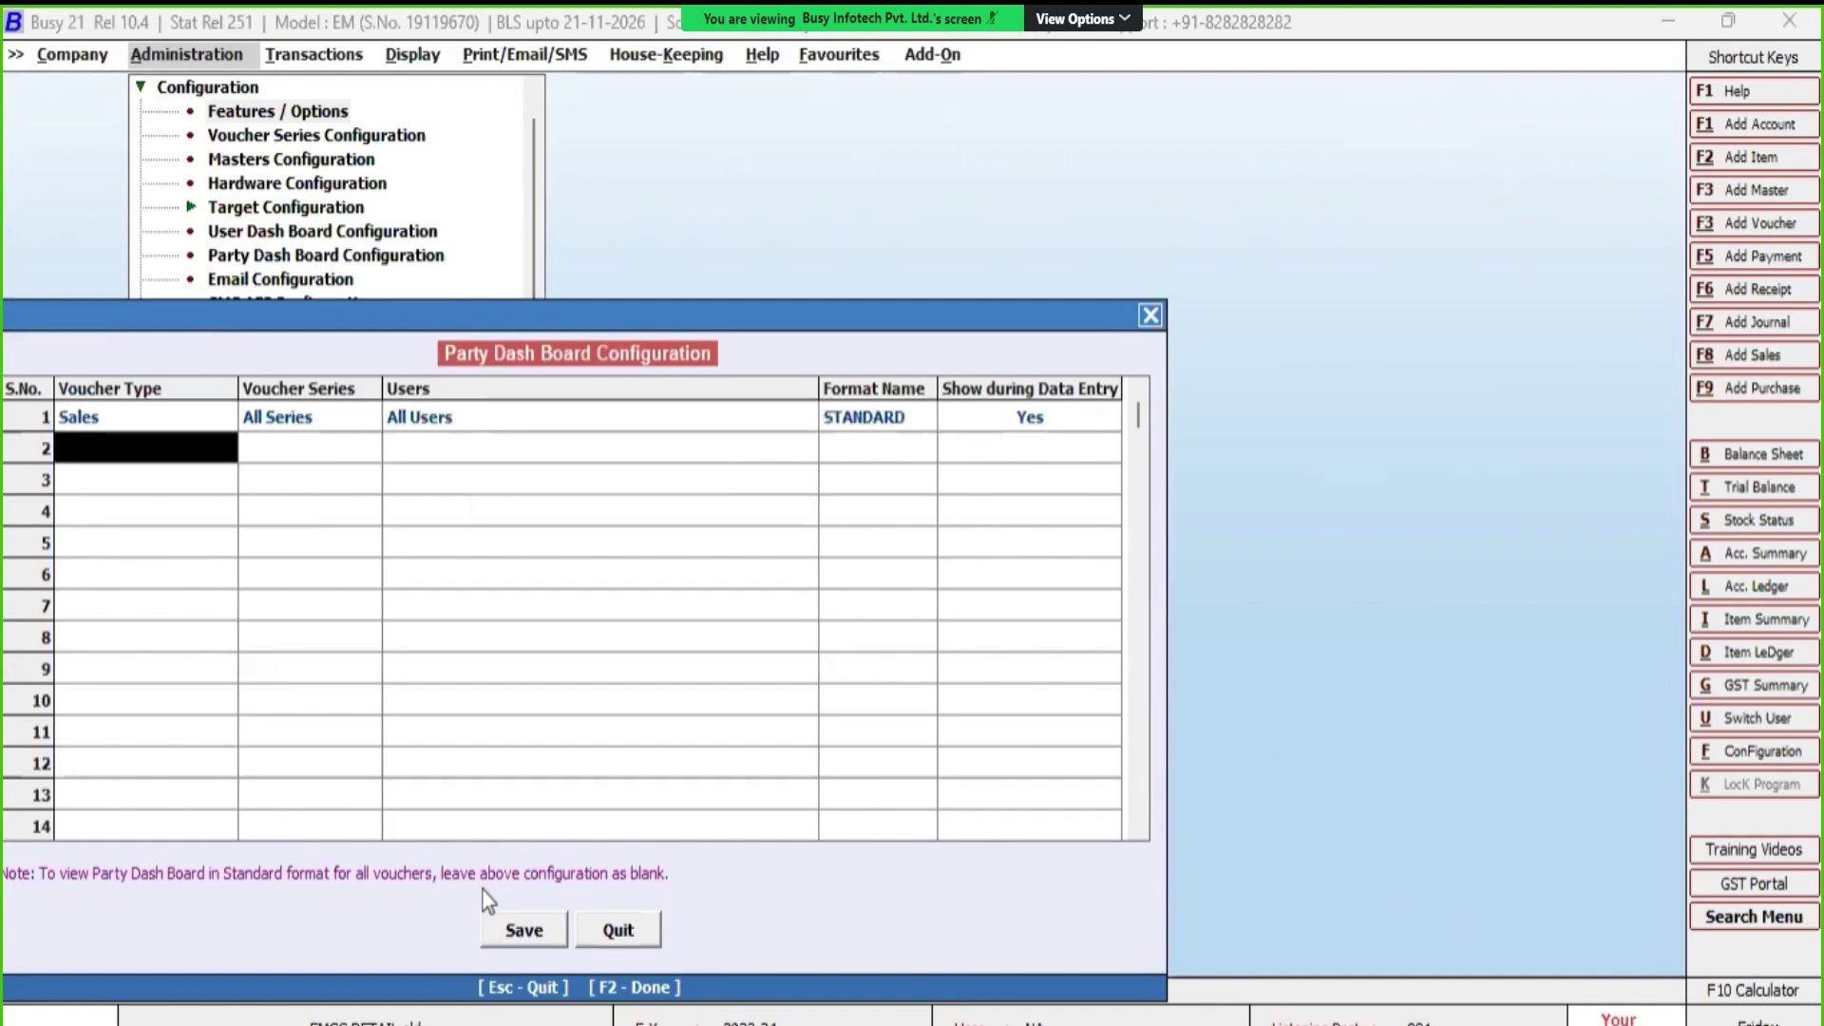
key(Up)
key(Right)
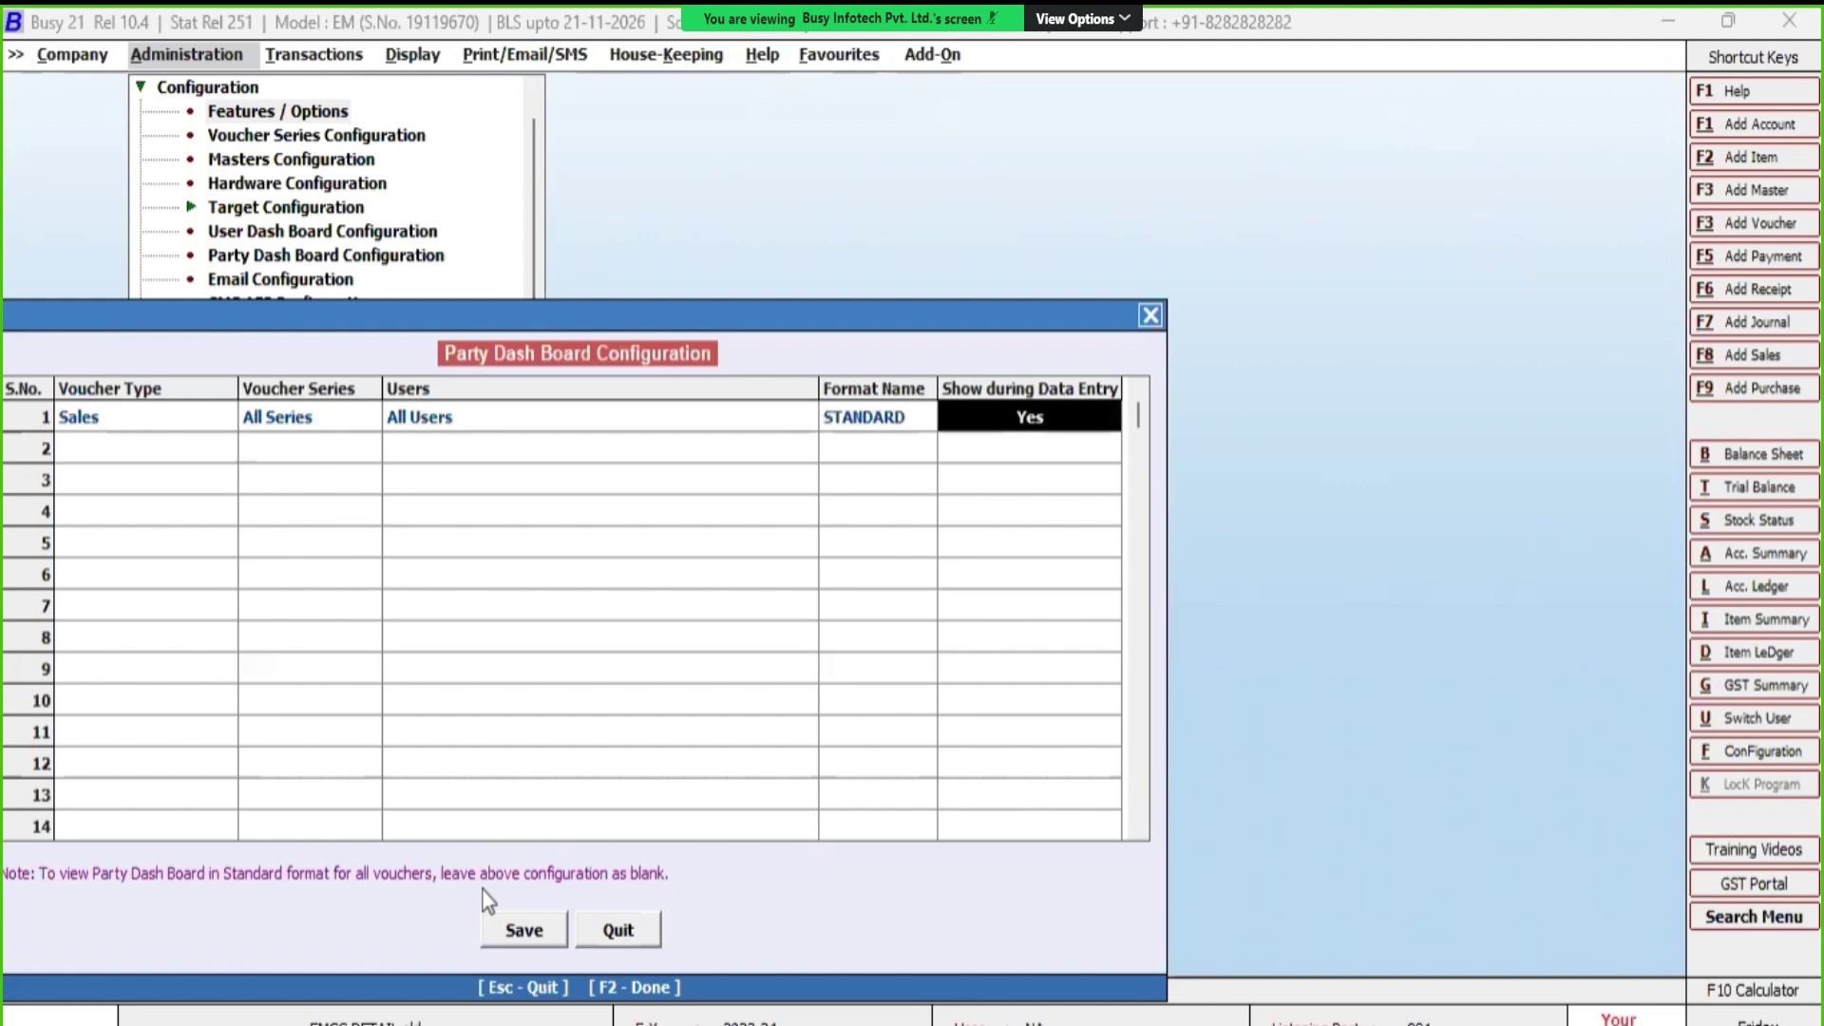
Step: Save the Party Dash Board configuration and return to the Transactions list
key(F2)
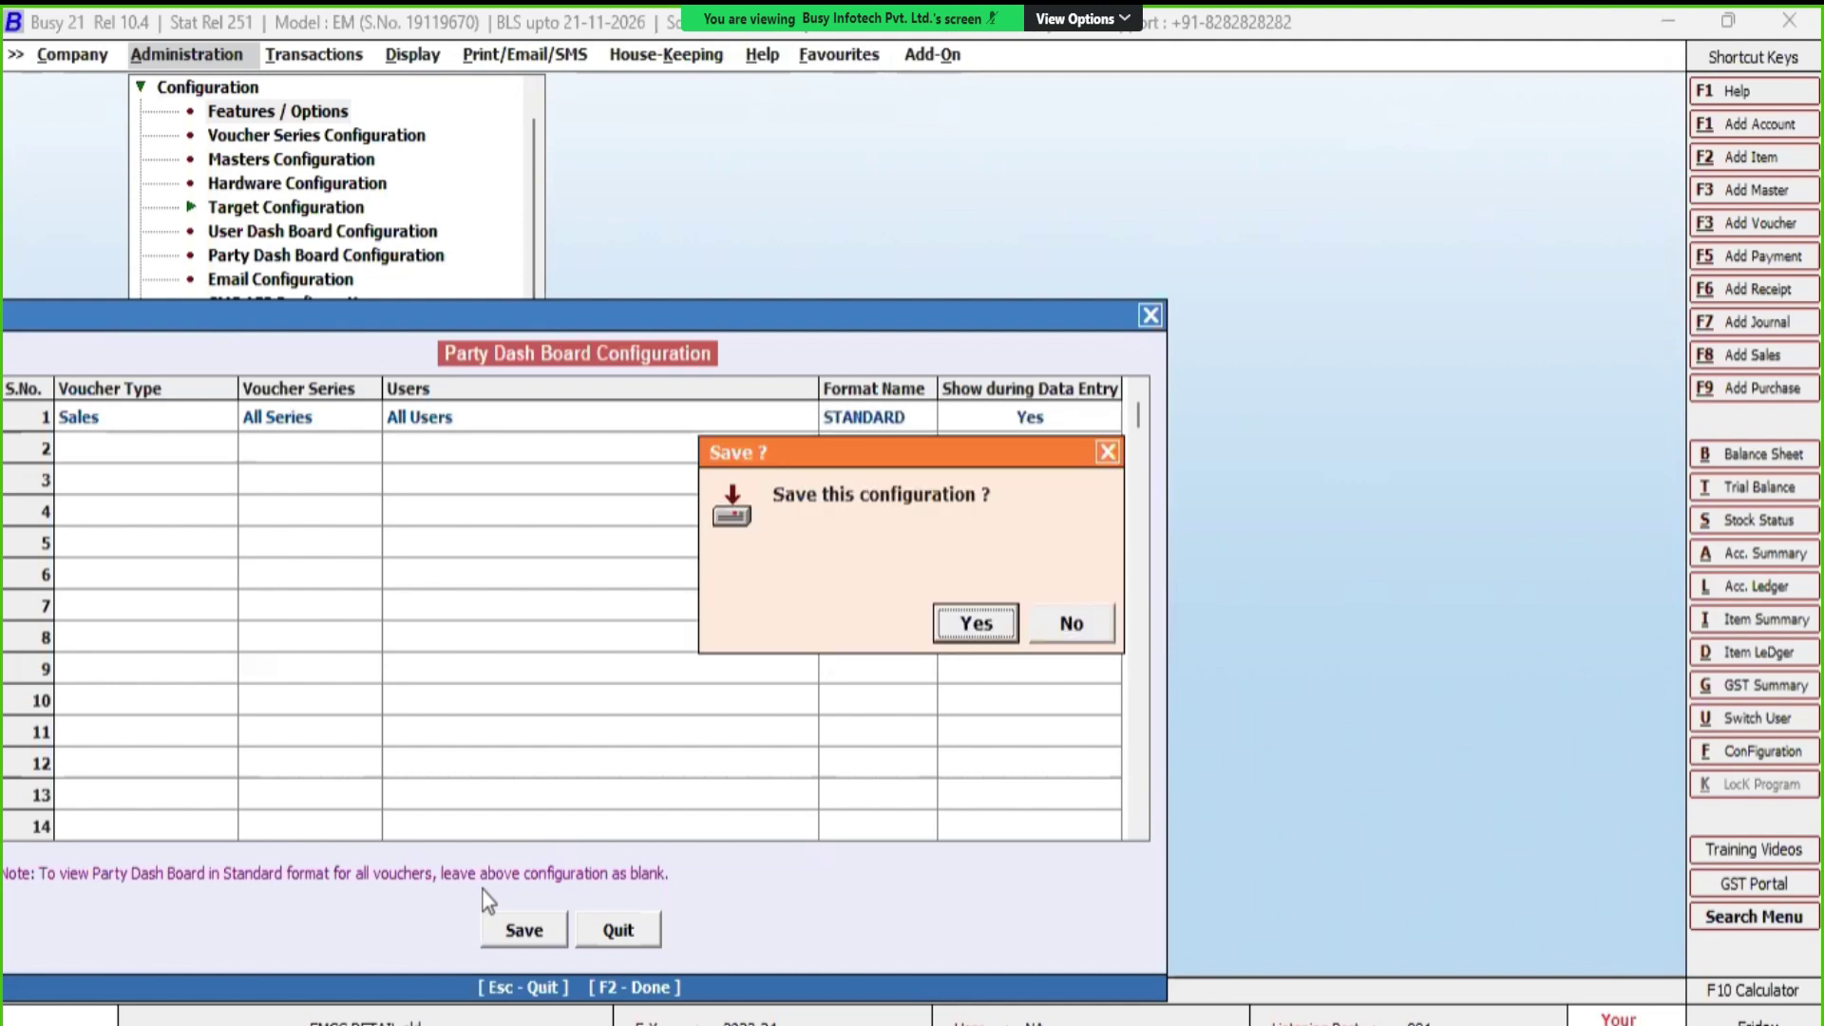
key(Return)
key(Right)
key(Down)
key(Down)
key(Down)
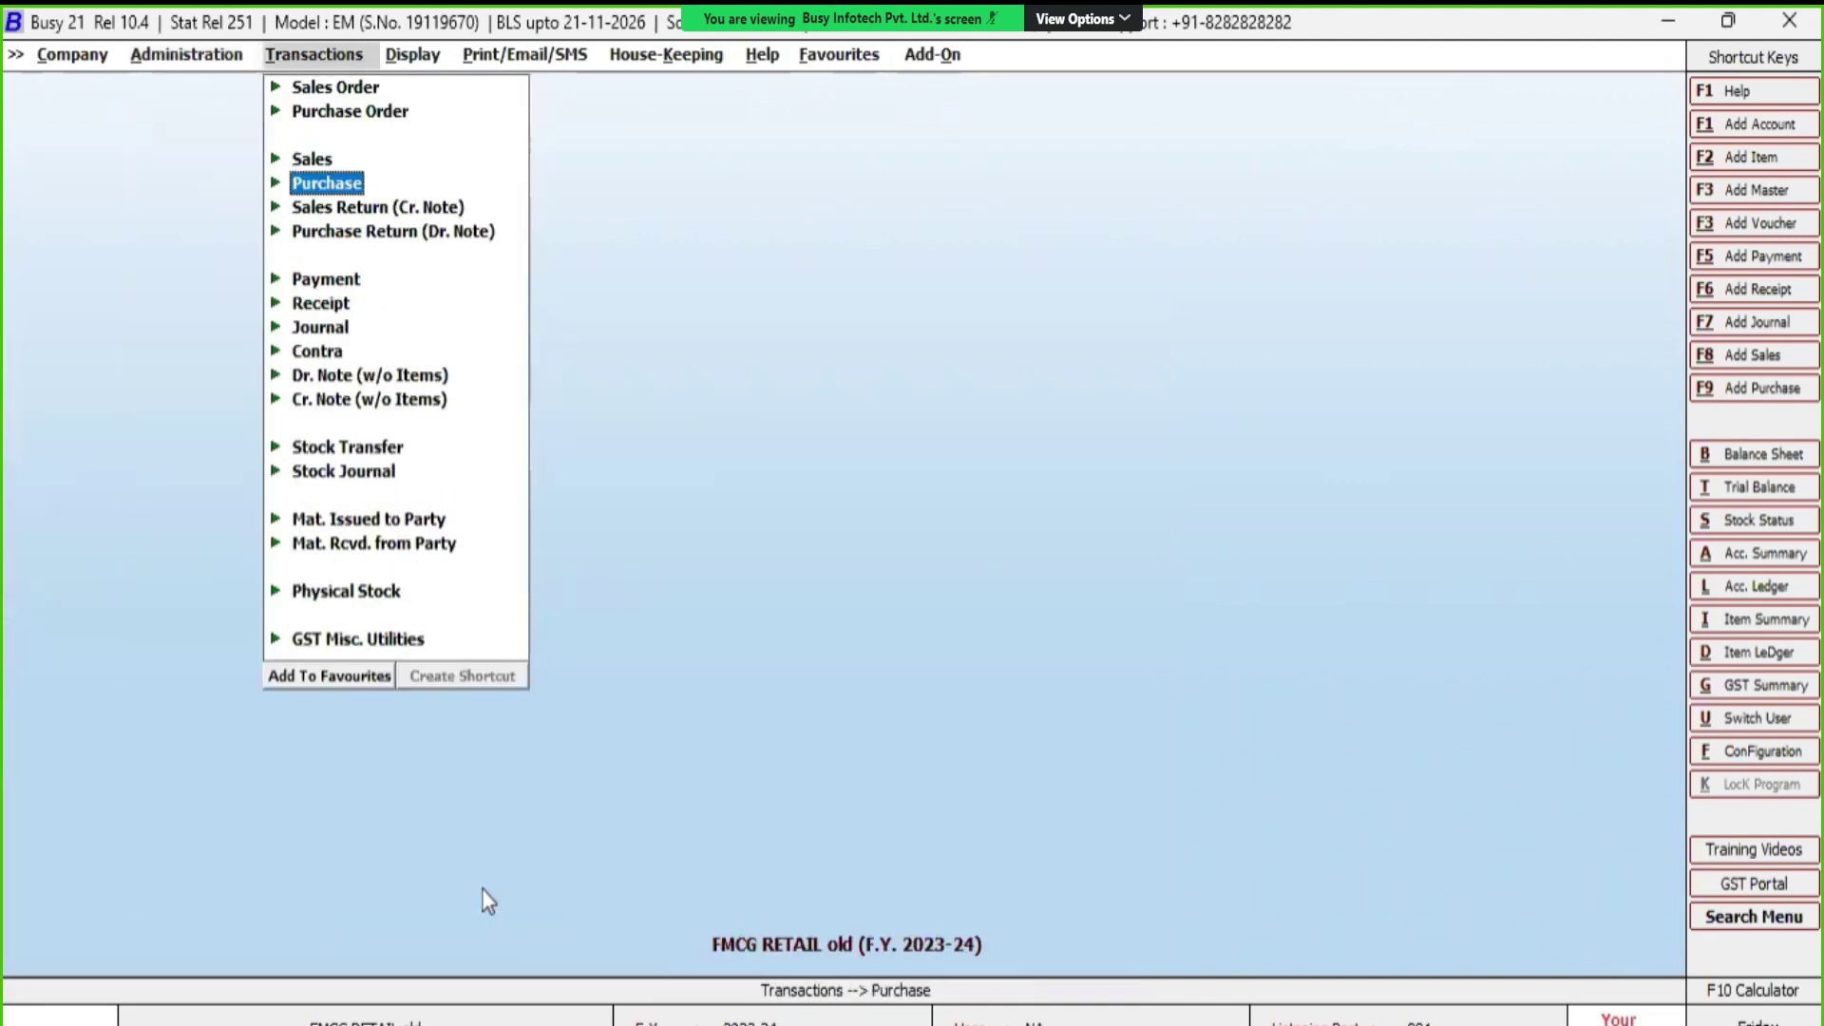
Step: Start purchase voucher 424 for party Card with row 1 DAL MOONG MOGAR 500 GM, quantity 11 Pcs
key(Return)
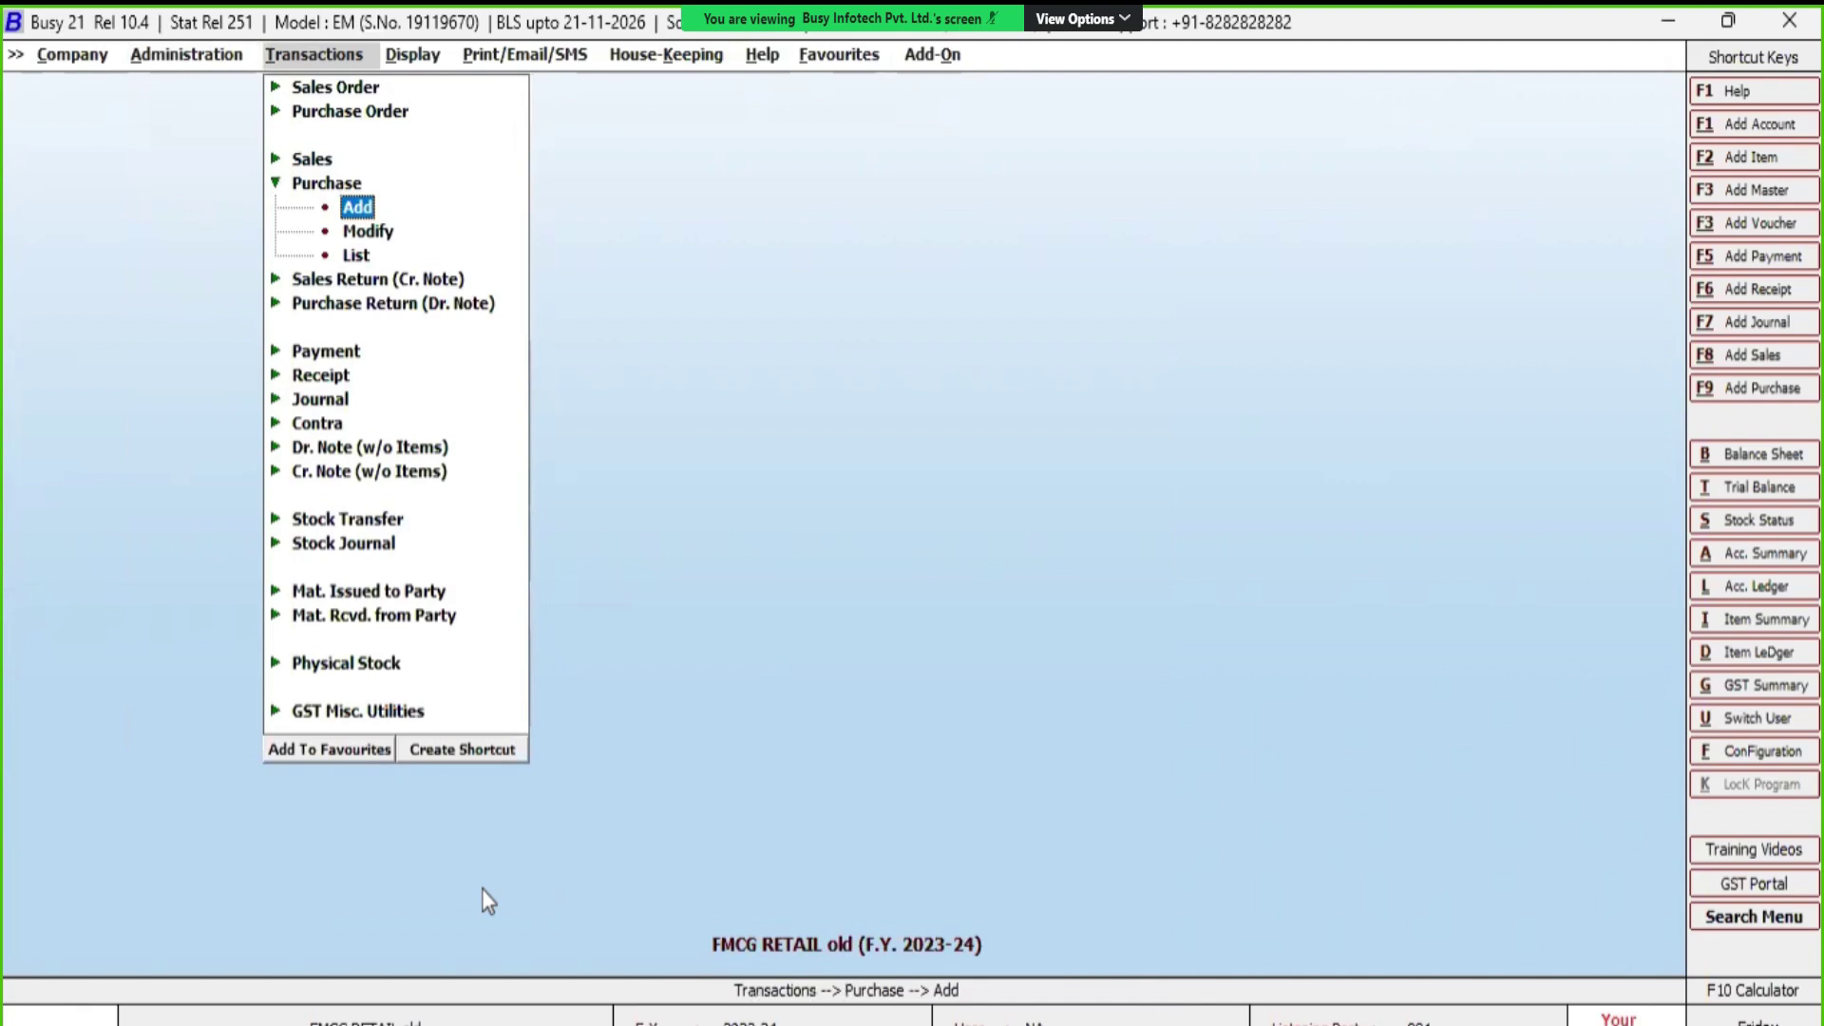
key(Return)
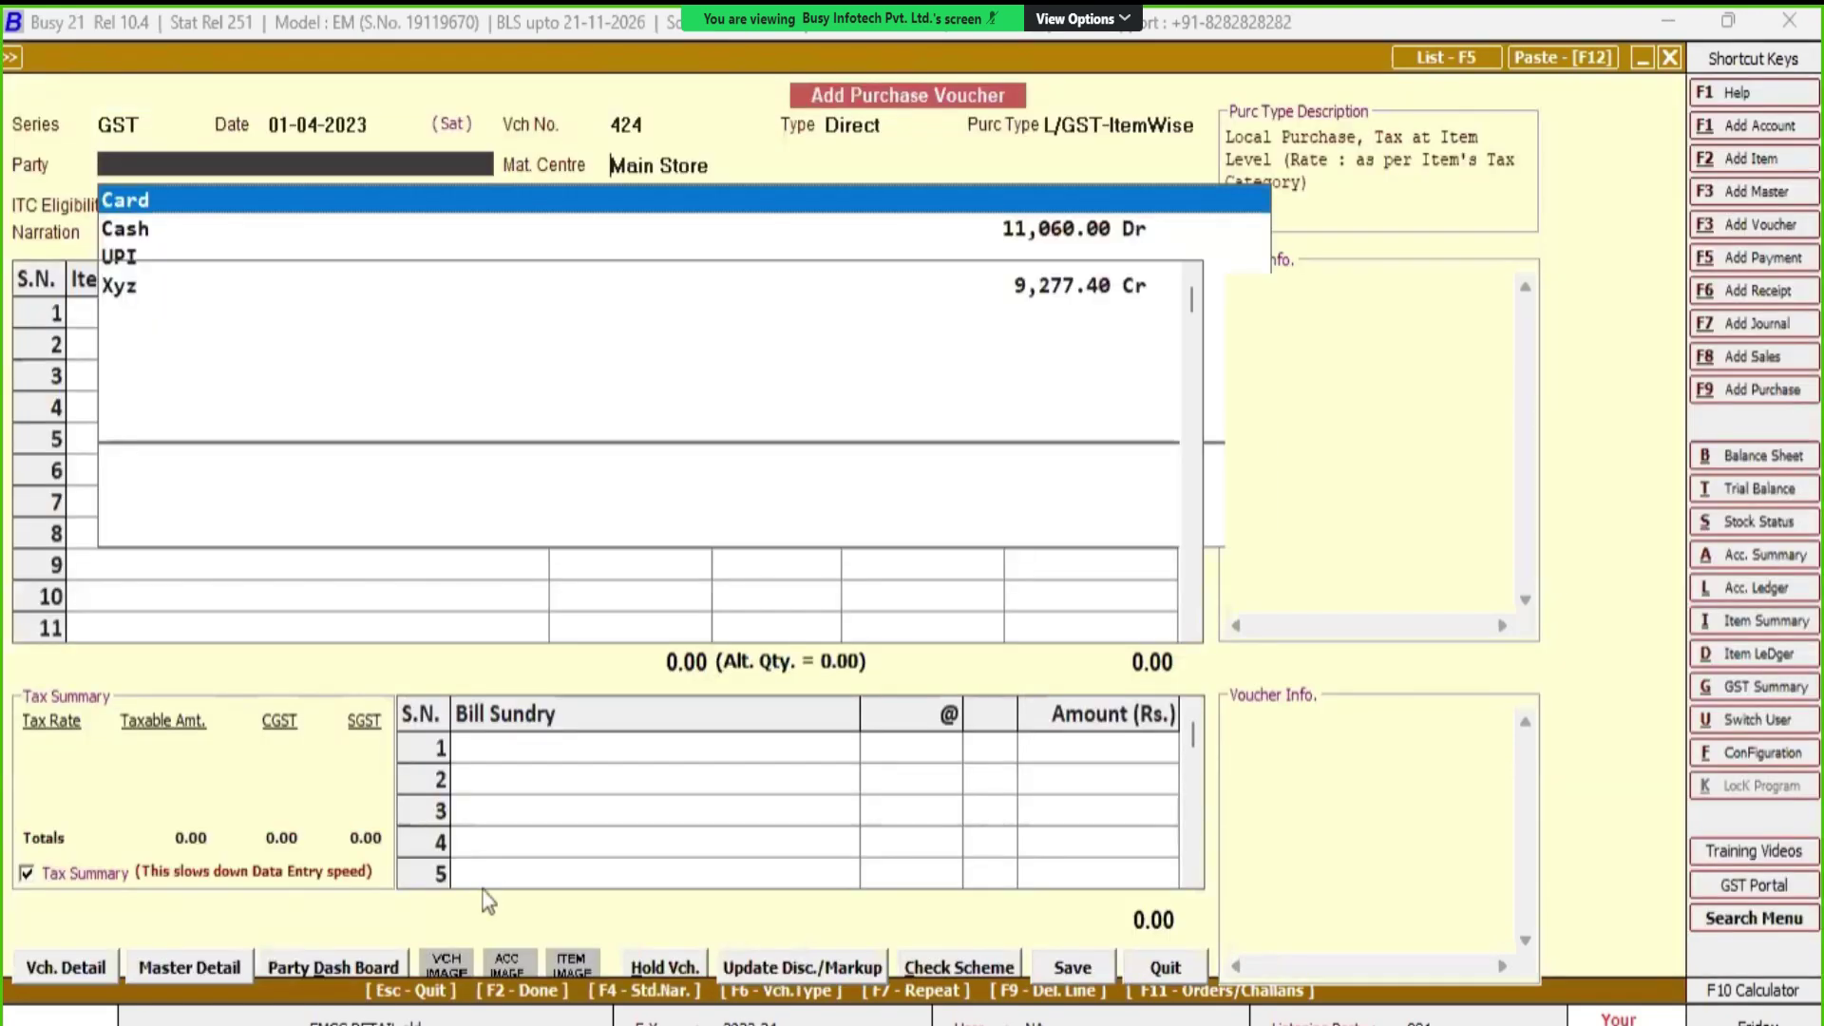
key(Return)
key(Return)
key(Return)
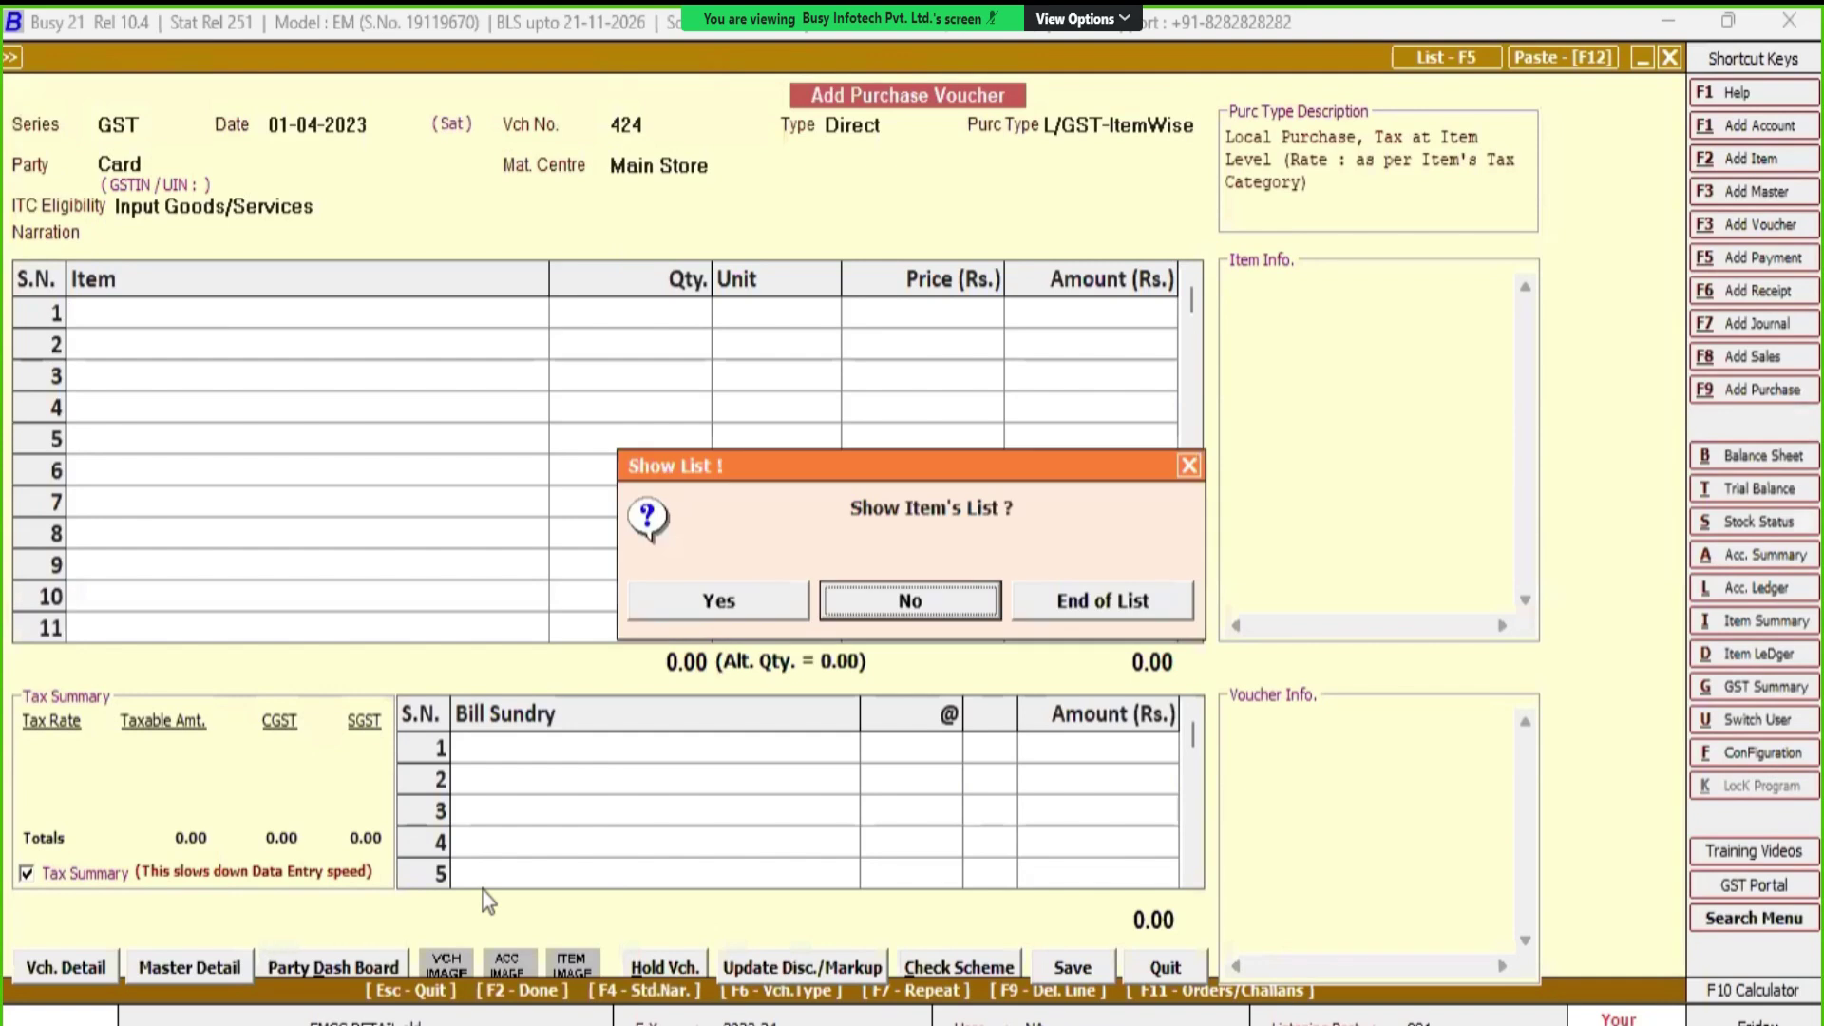
key(Return)
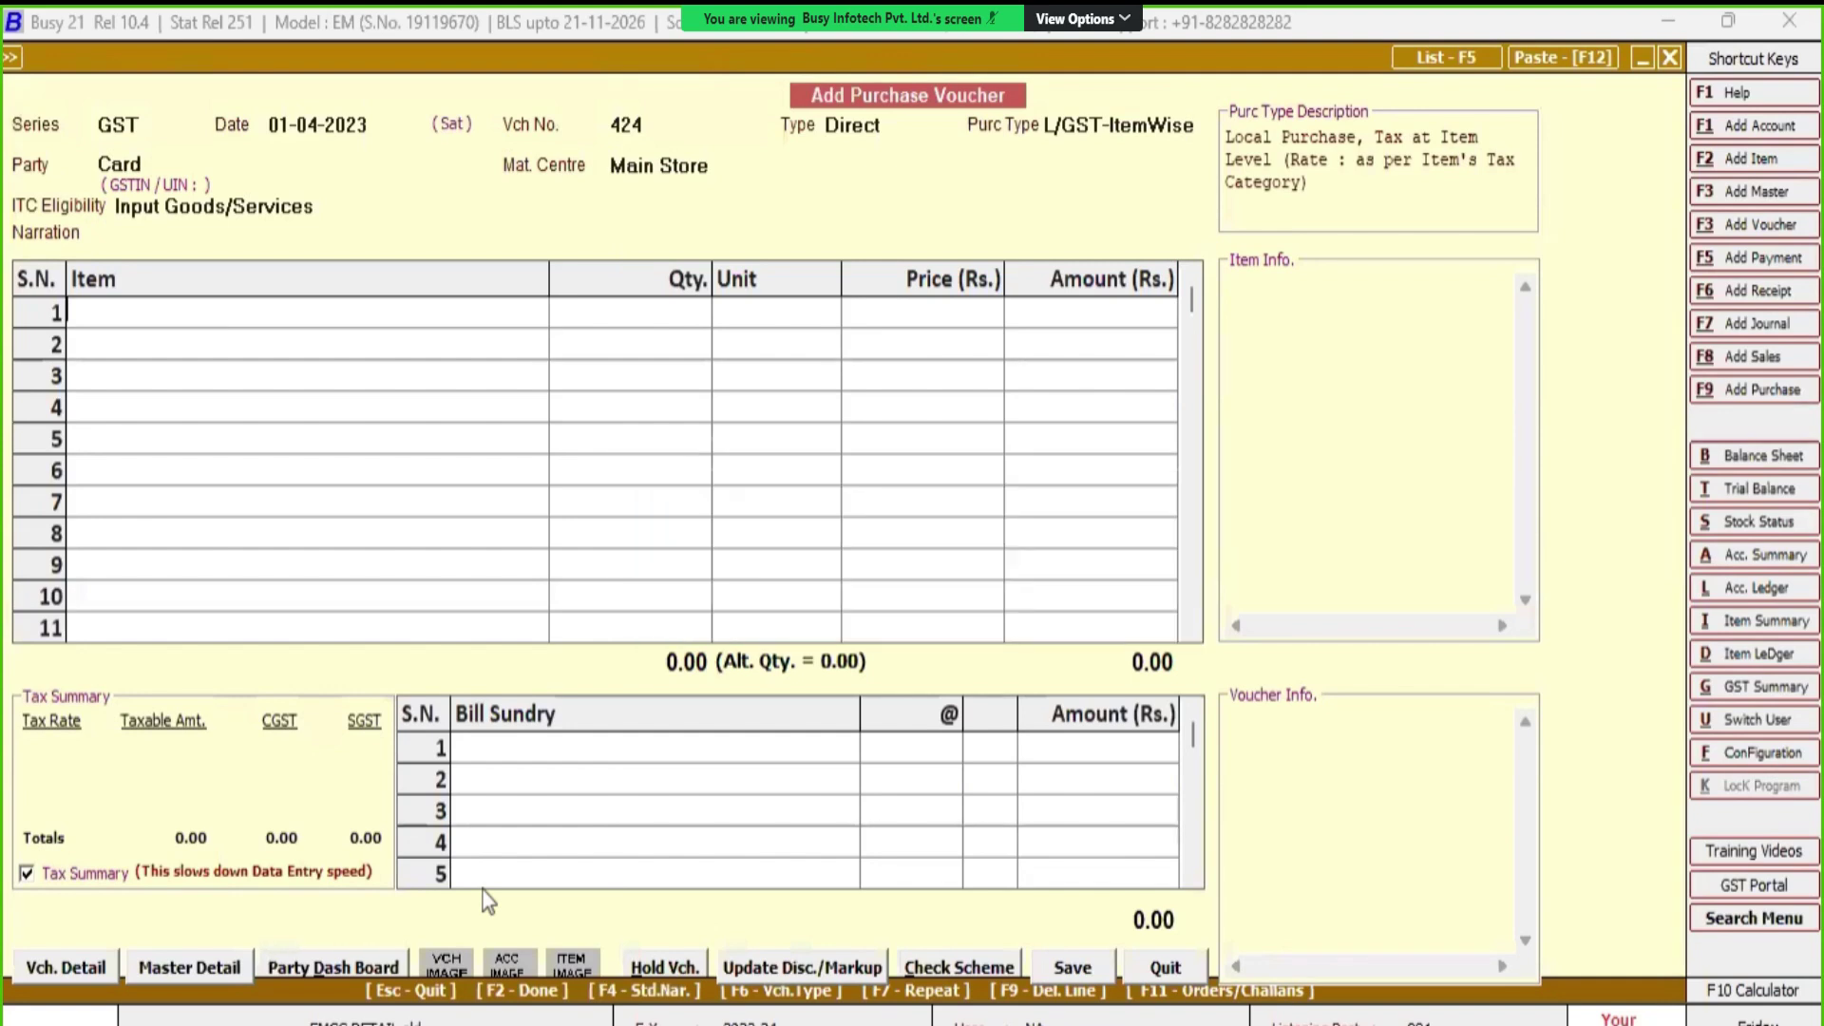
key(Return)
key(Return)
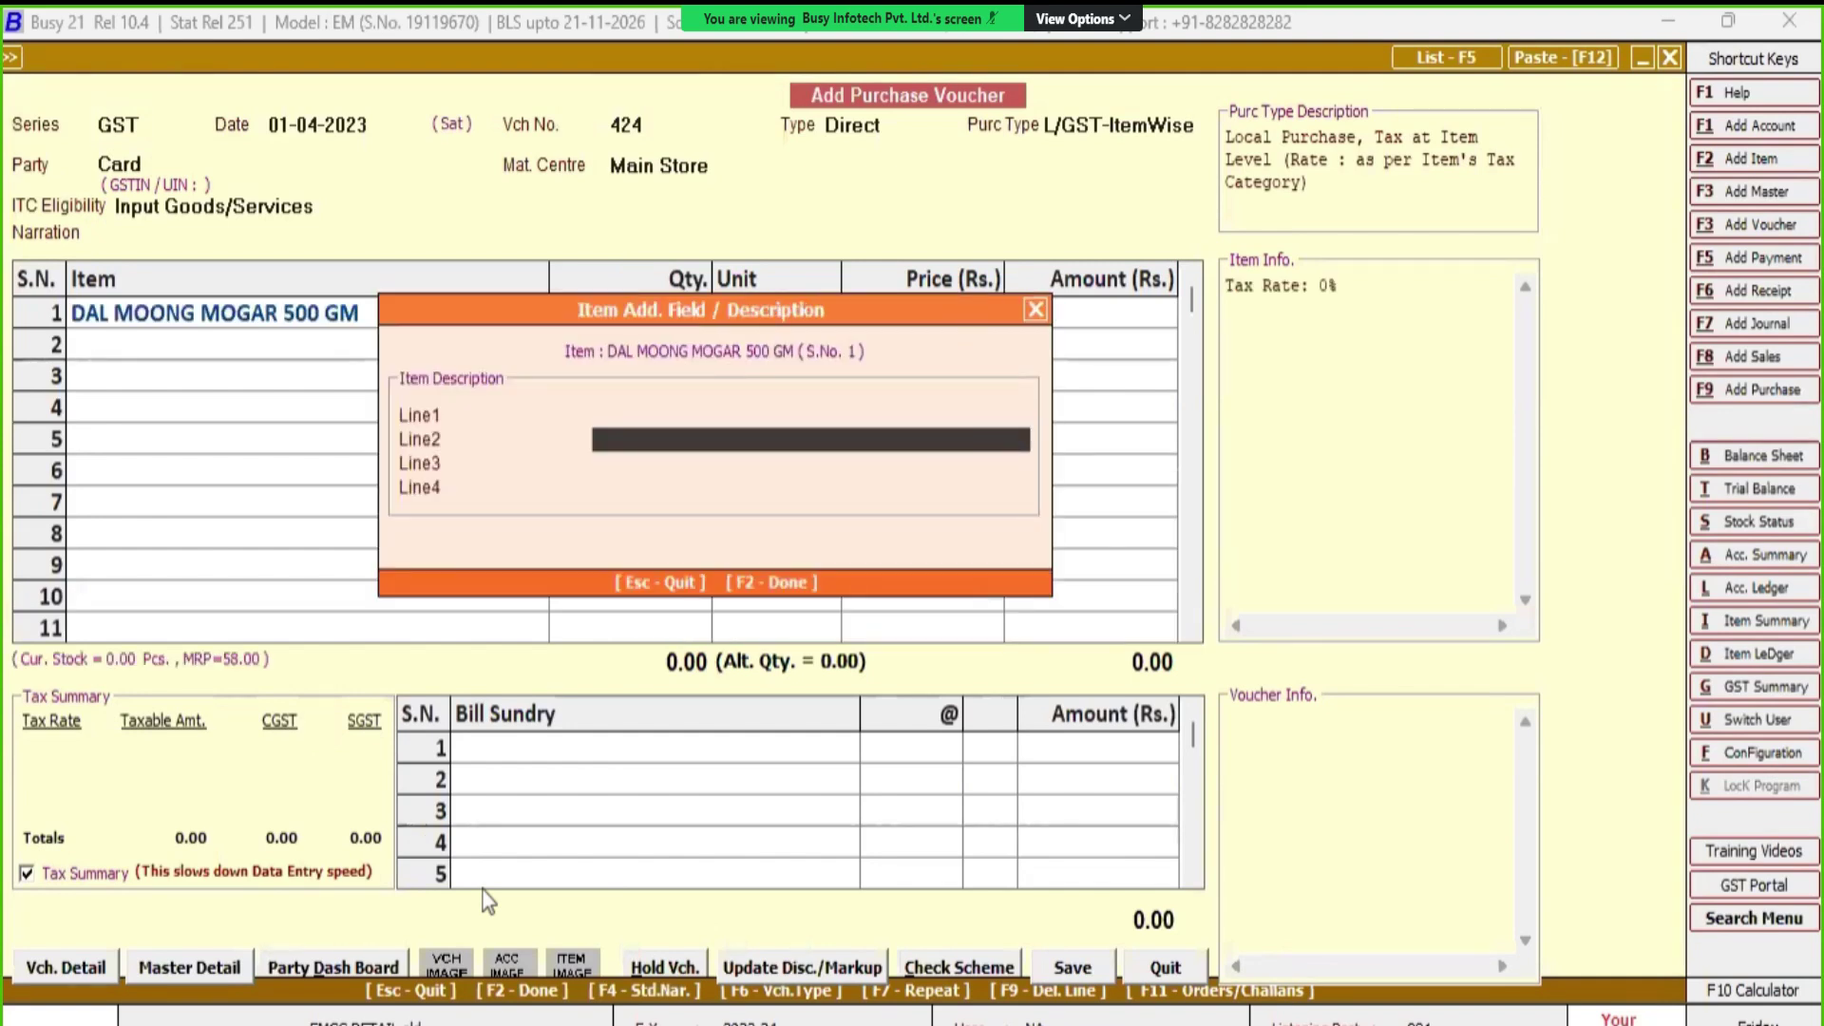
key(Return)
text(11)
key(Return)
key(Return)
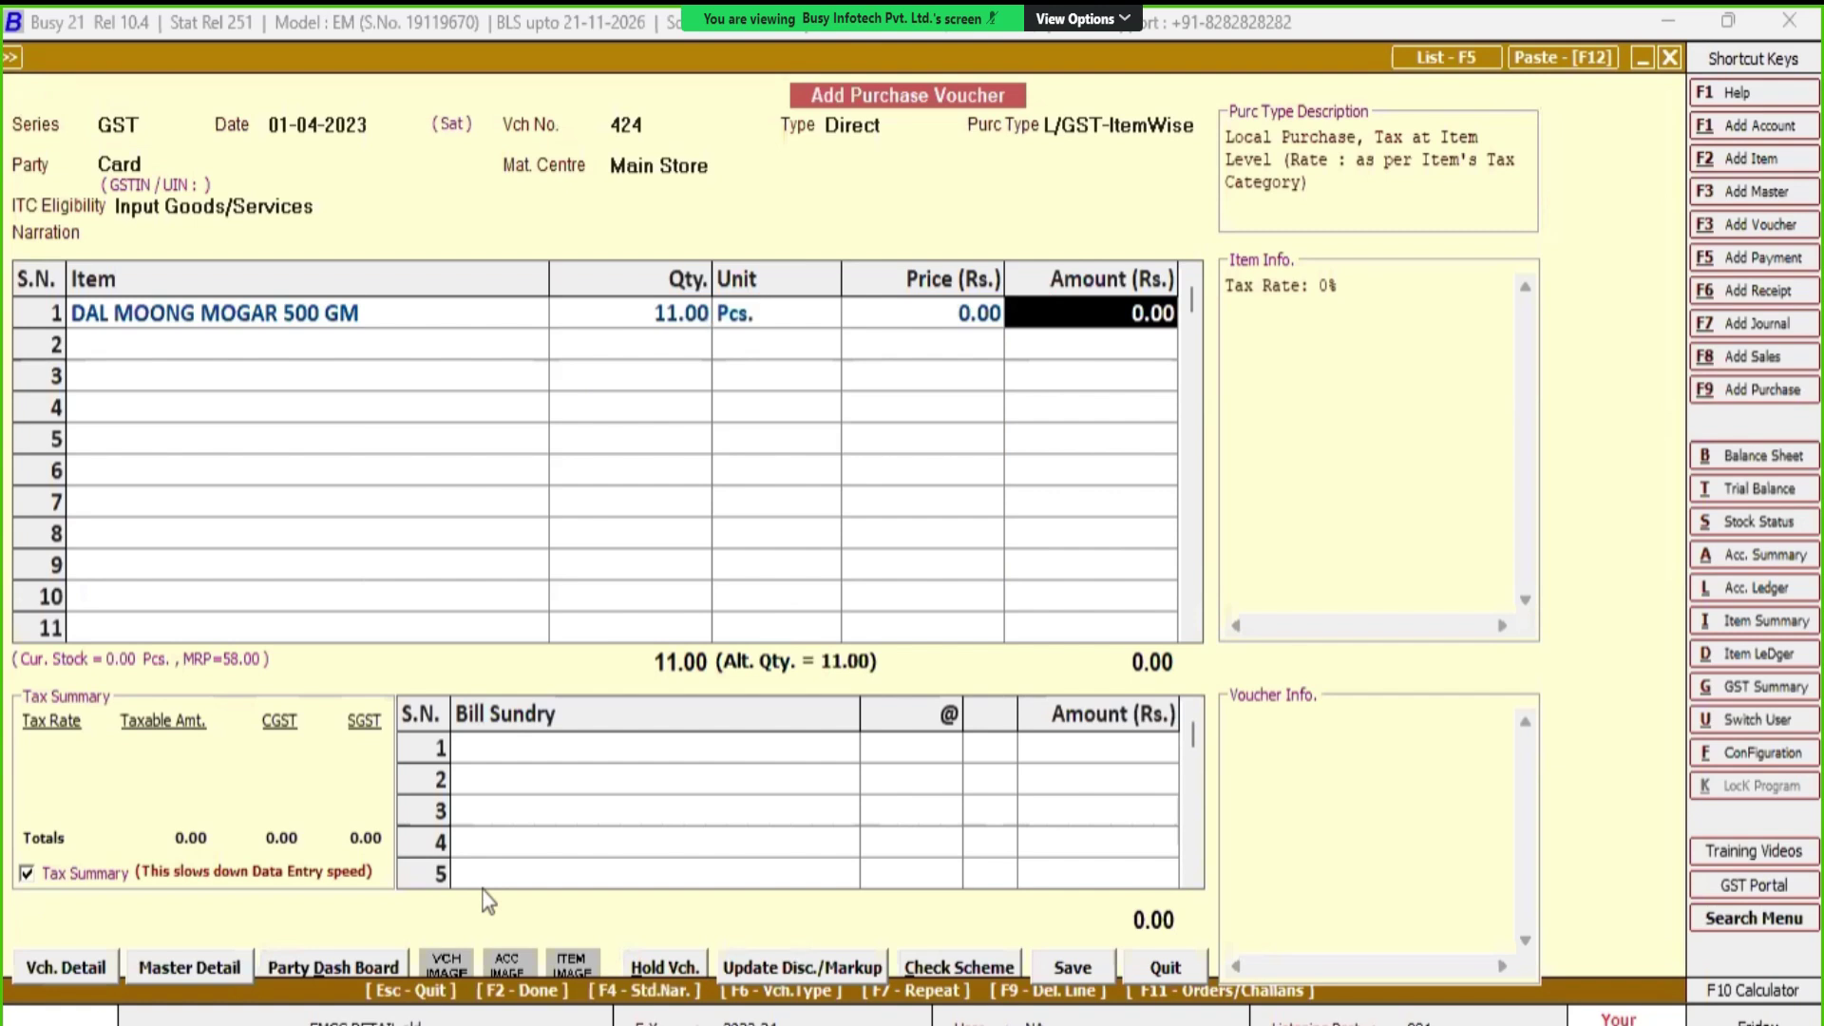
Step: Discard purchase voucher 424 and start a new sales voucher for Cash
key(Escape)
key(Return)
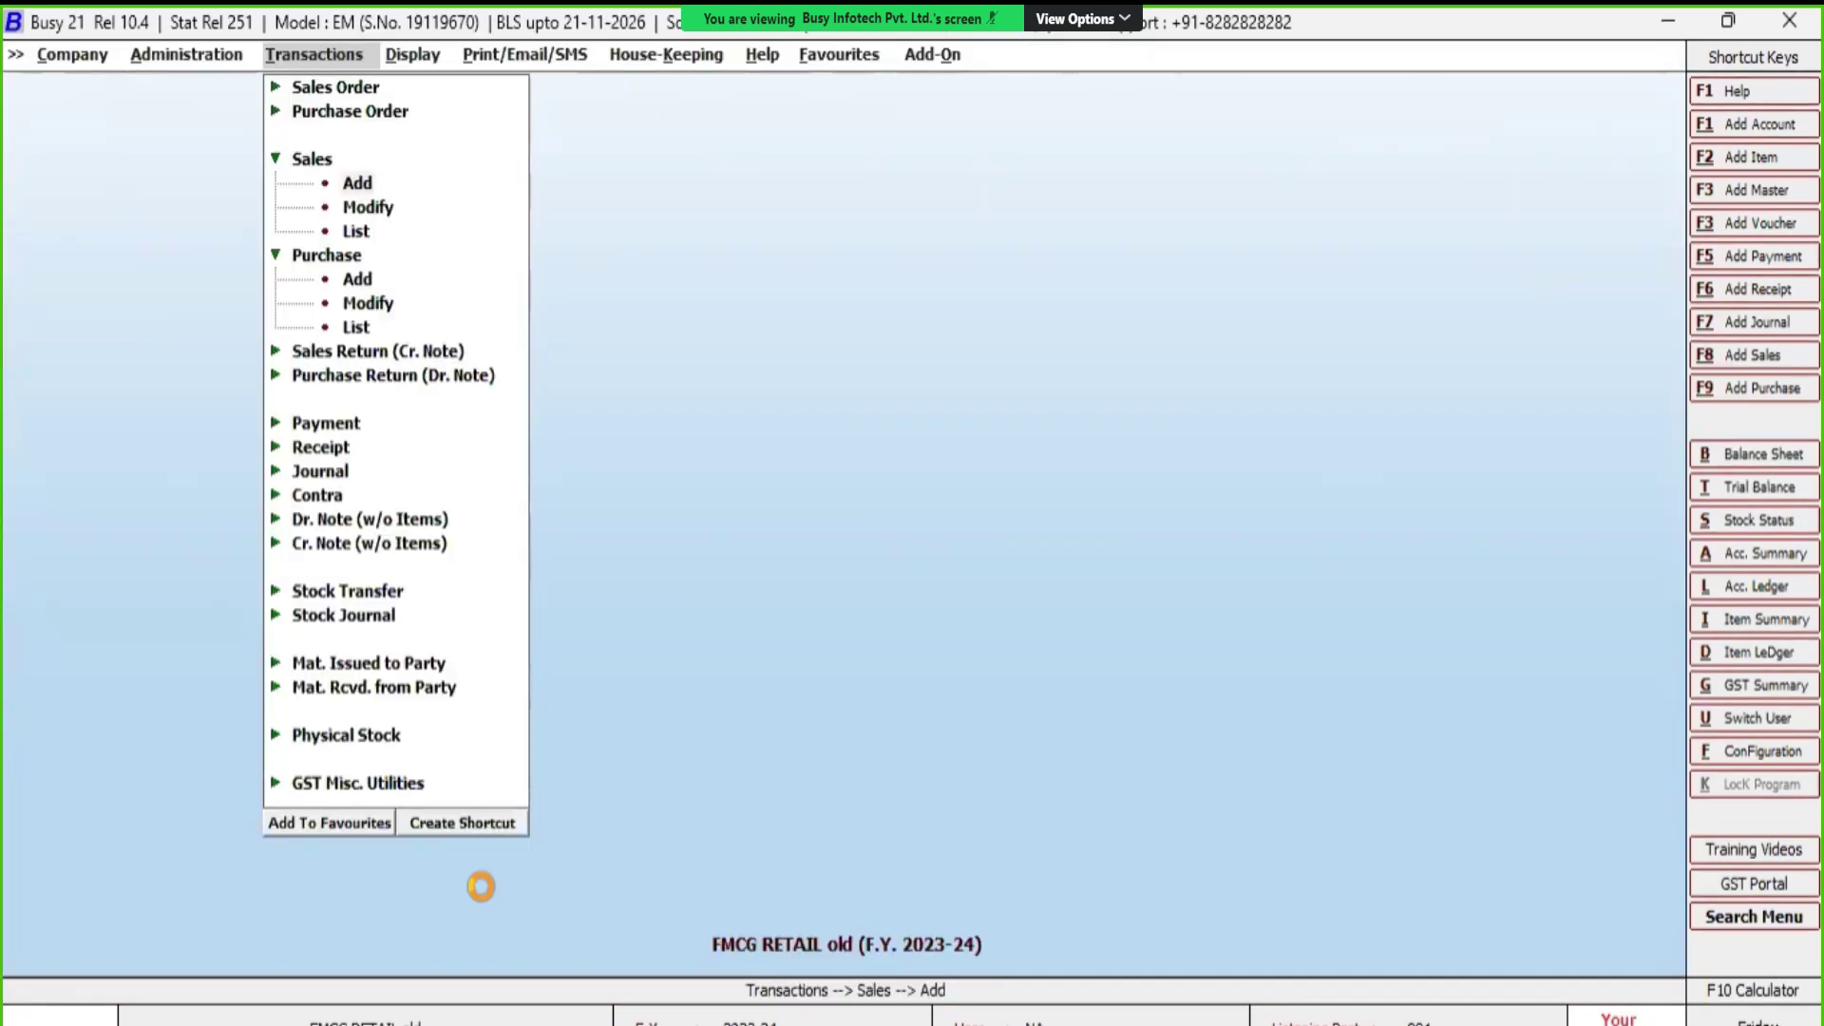
key(Return)
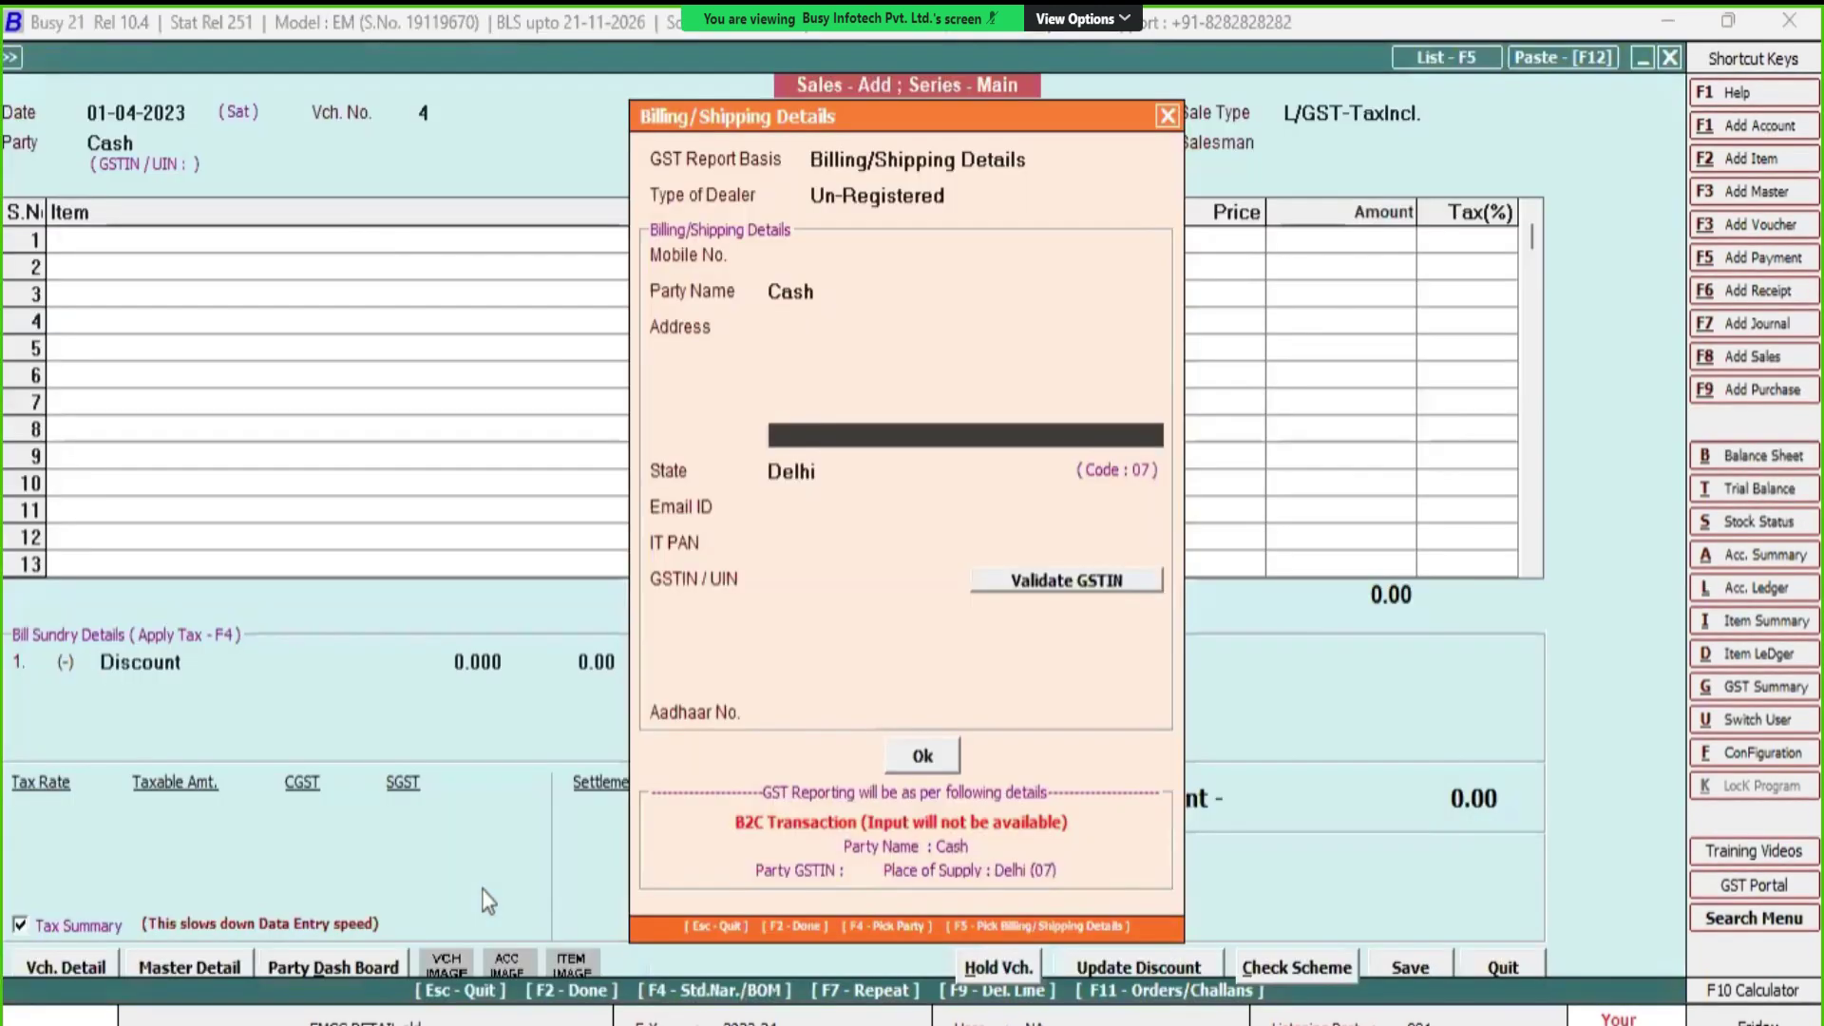
key(Escape)
Step: Accept the default salesman, end the item list, and move to Features / Options configuration
key(Return)
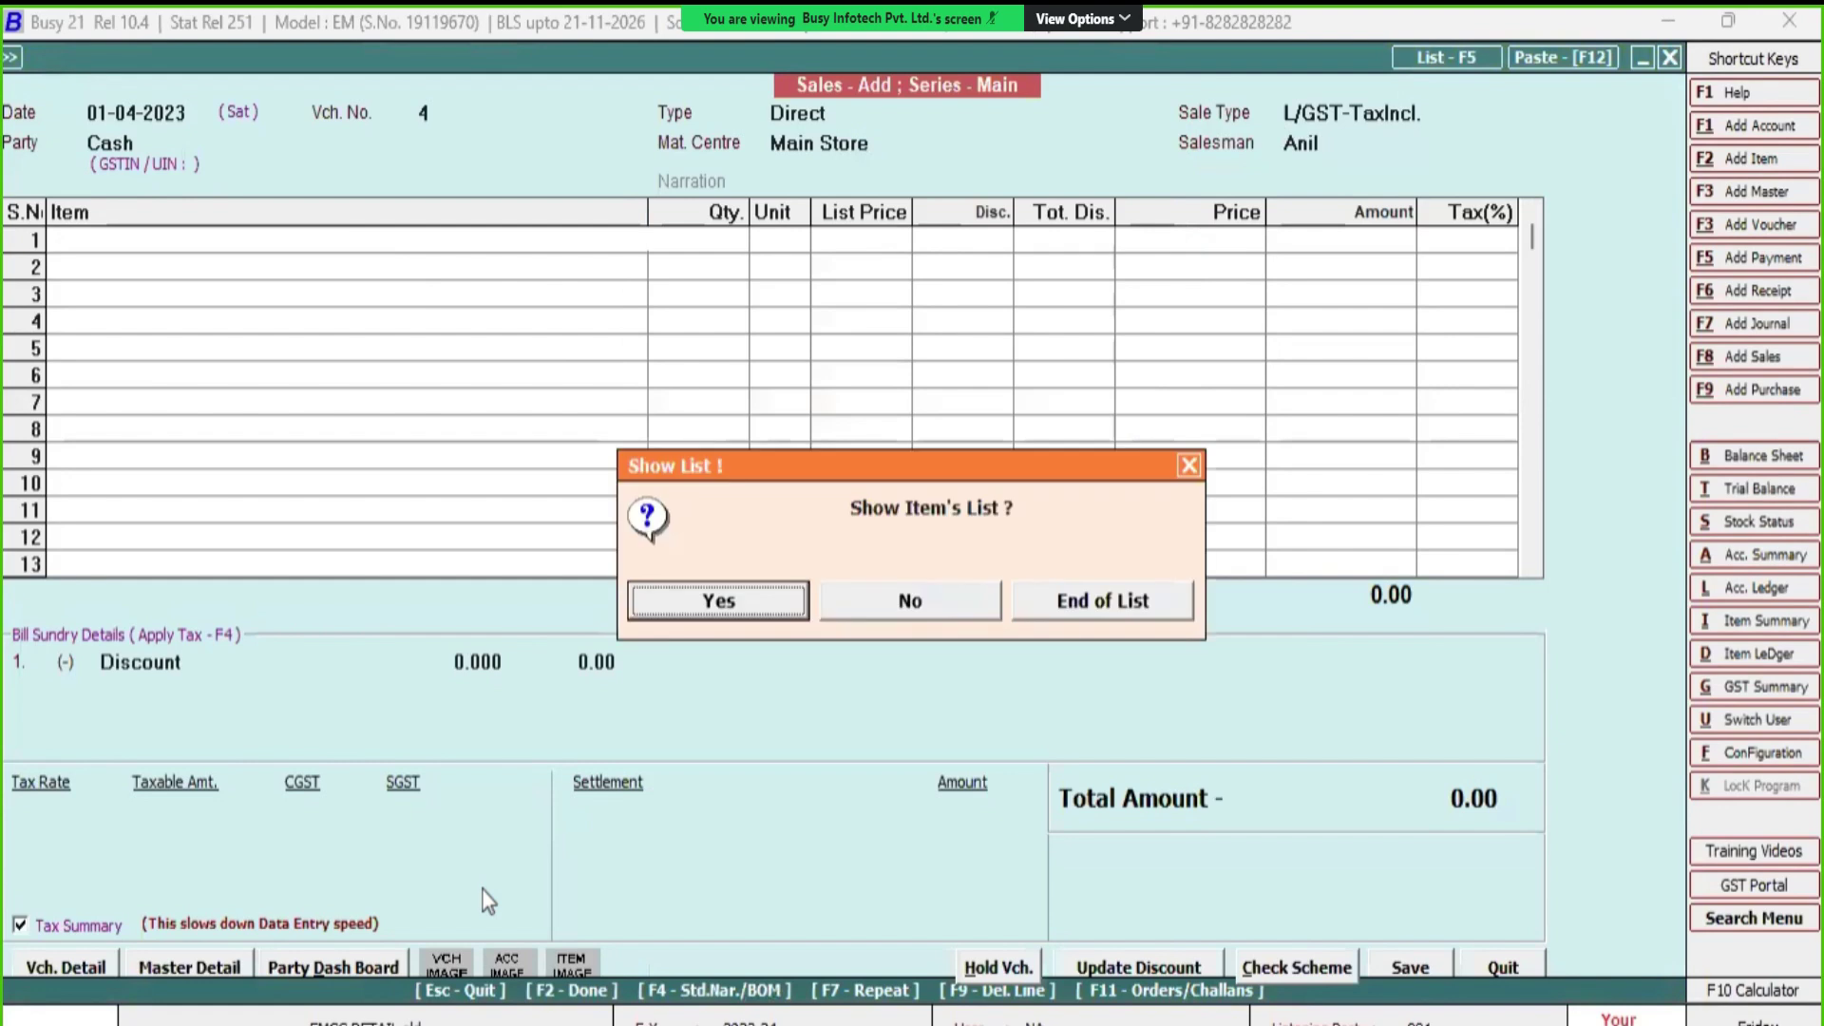
key(Return)
key(Return)
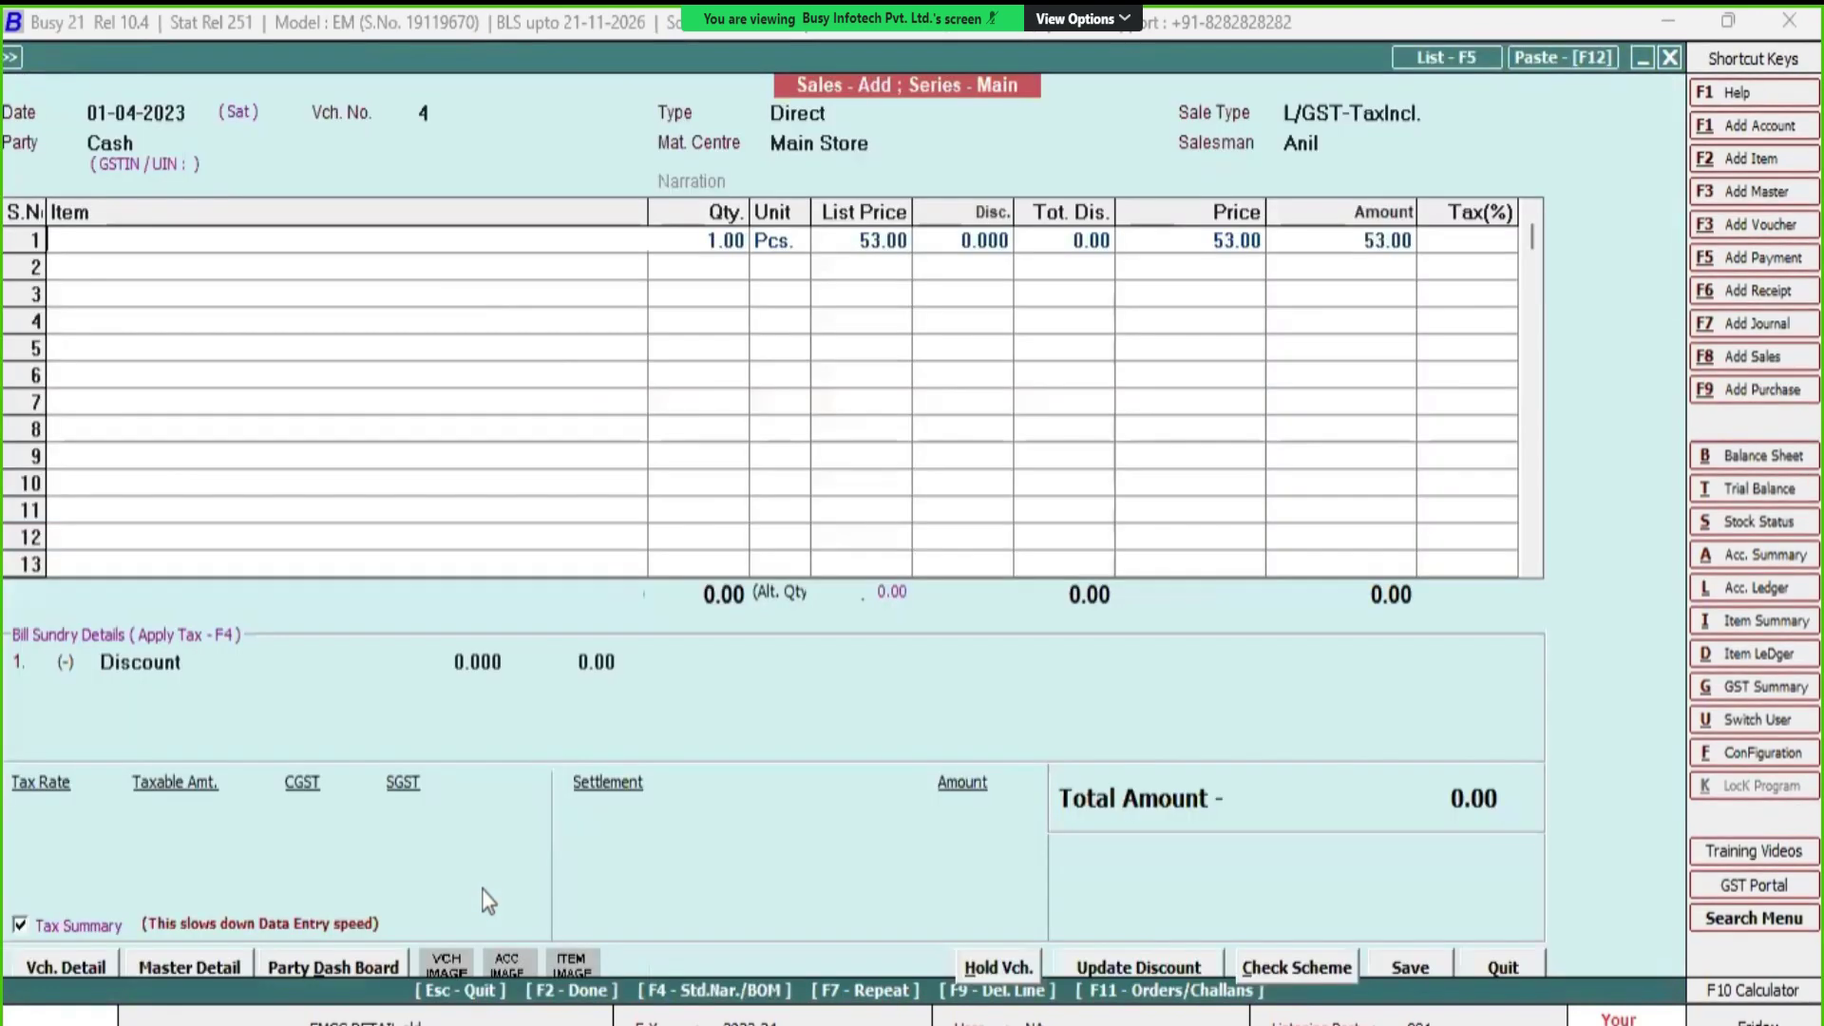
key(Return)
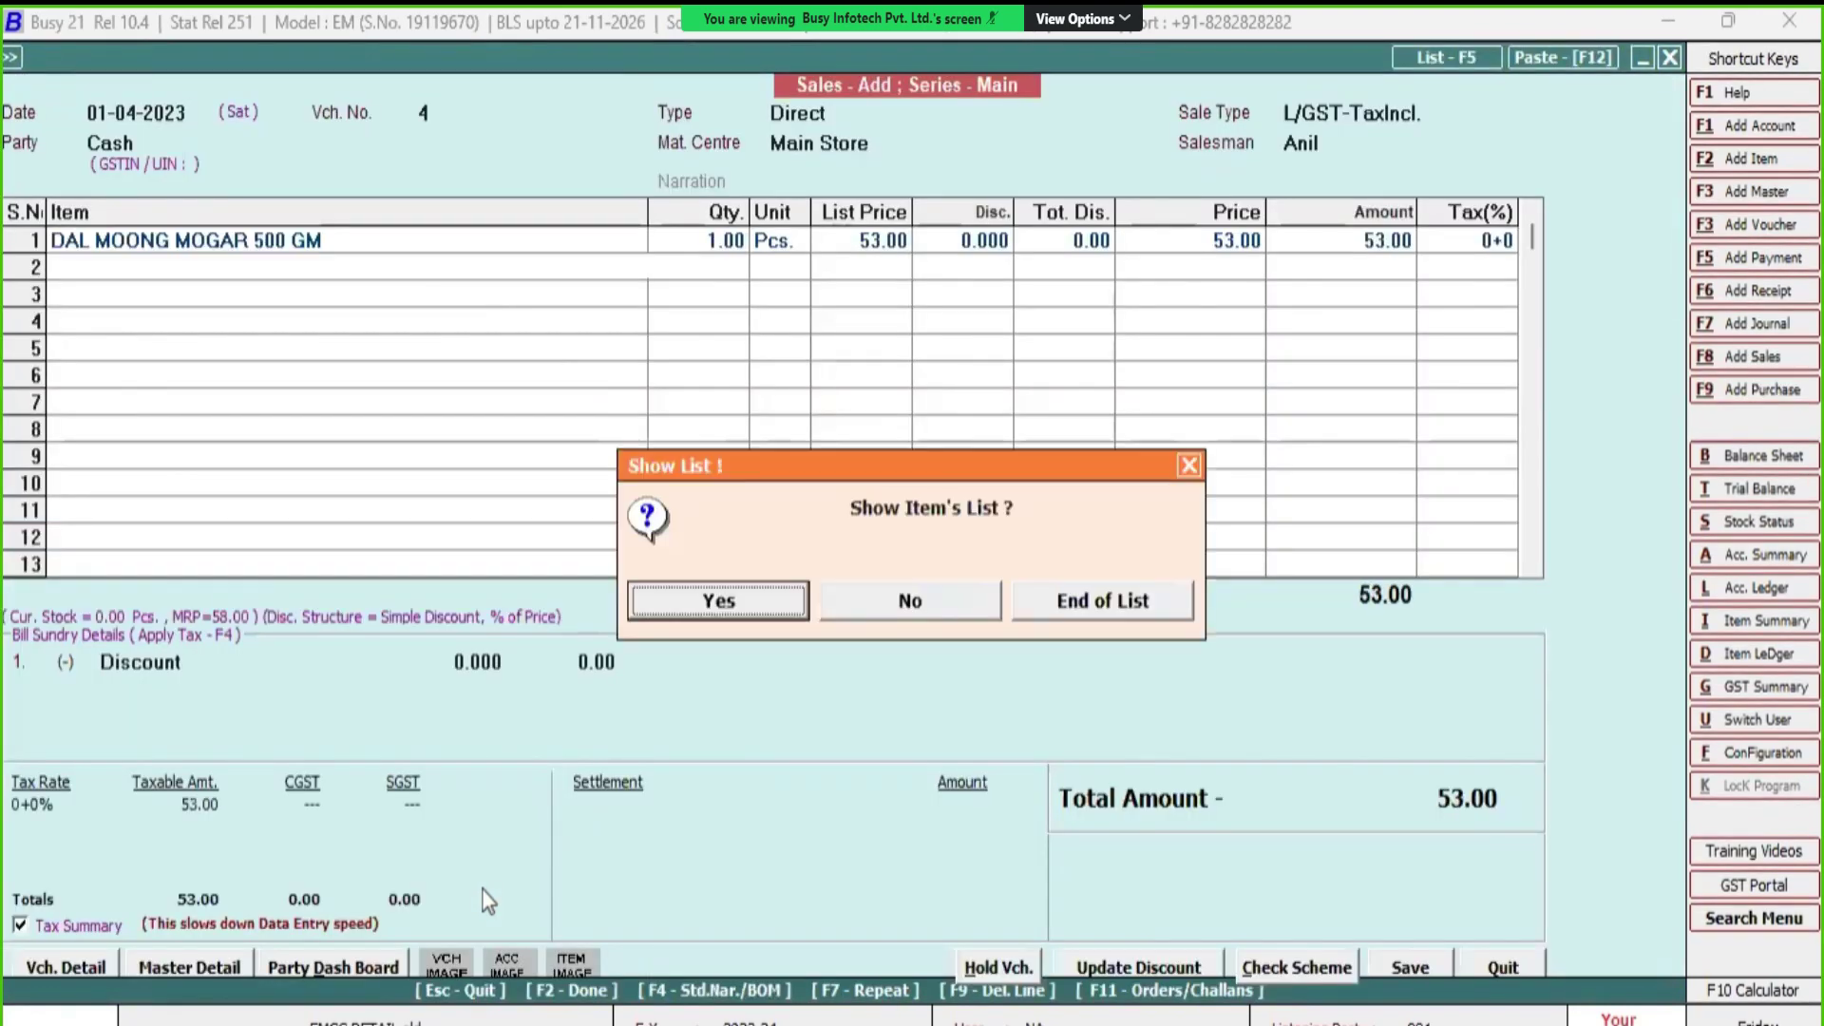
key(Right)
key(Right)
key(Return)
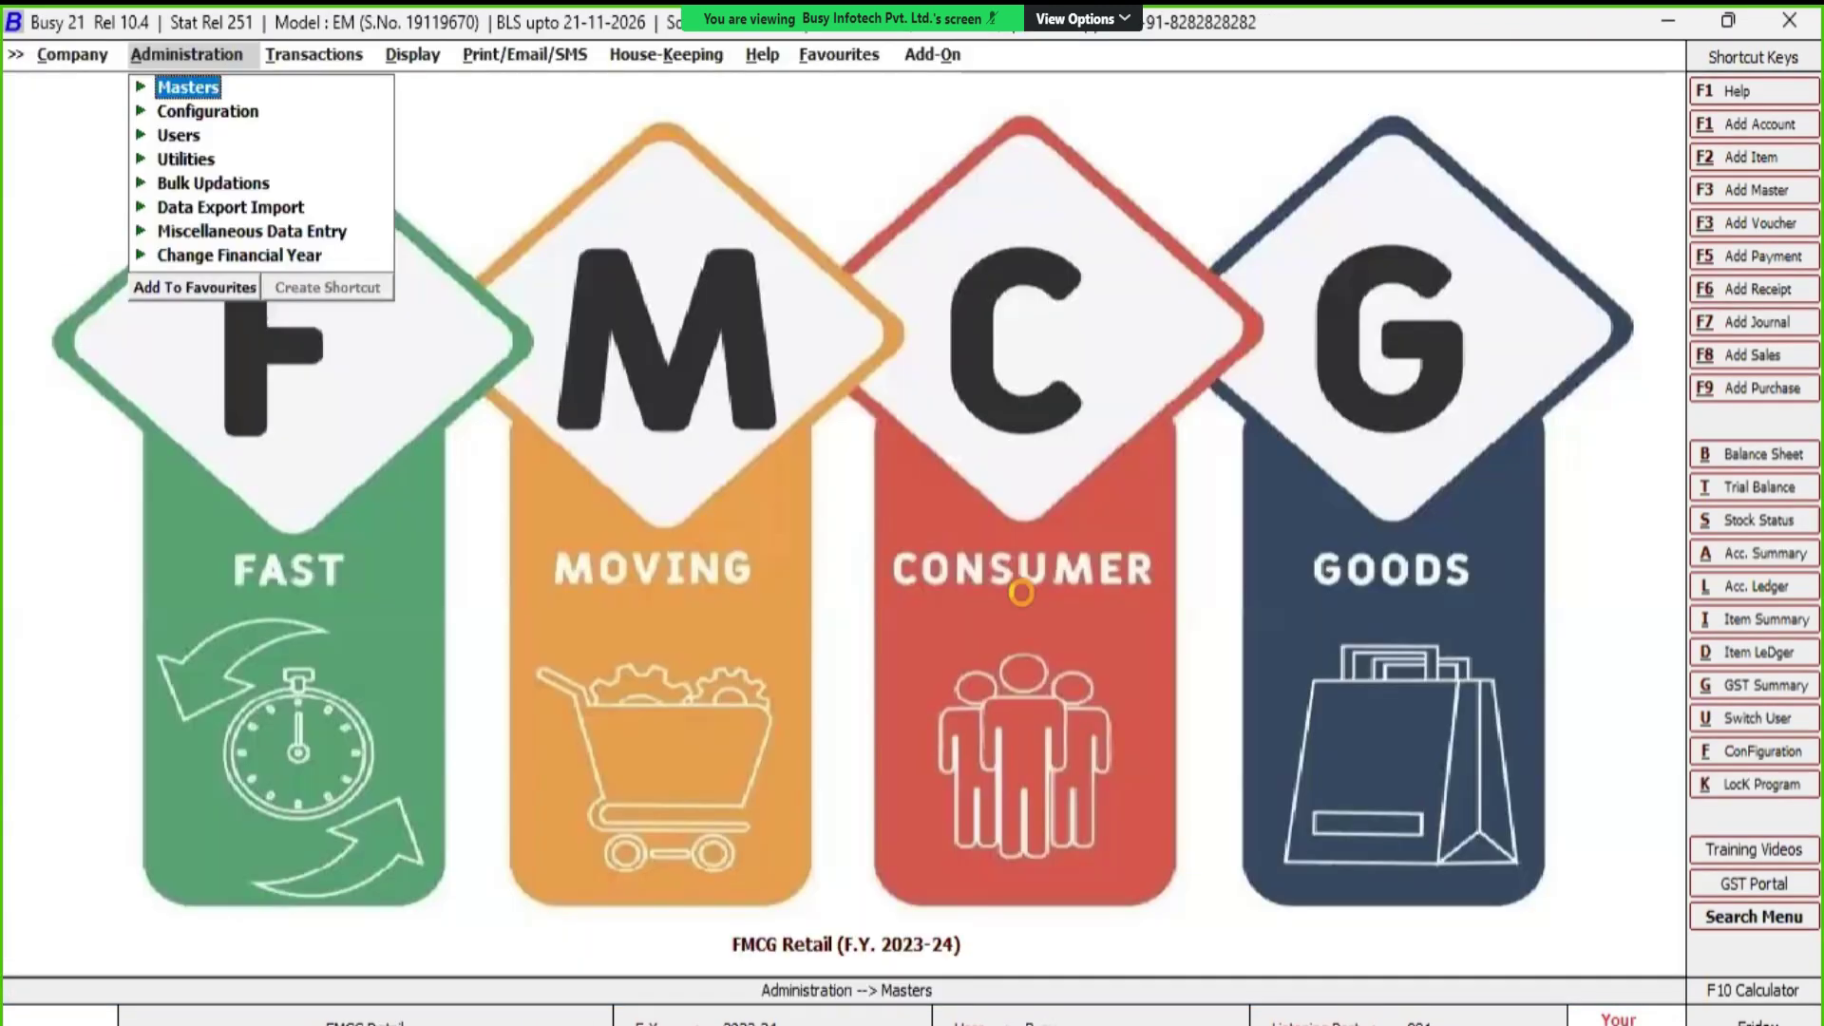
key(Down)
key(Return)
key(Return)
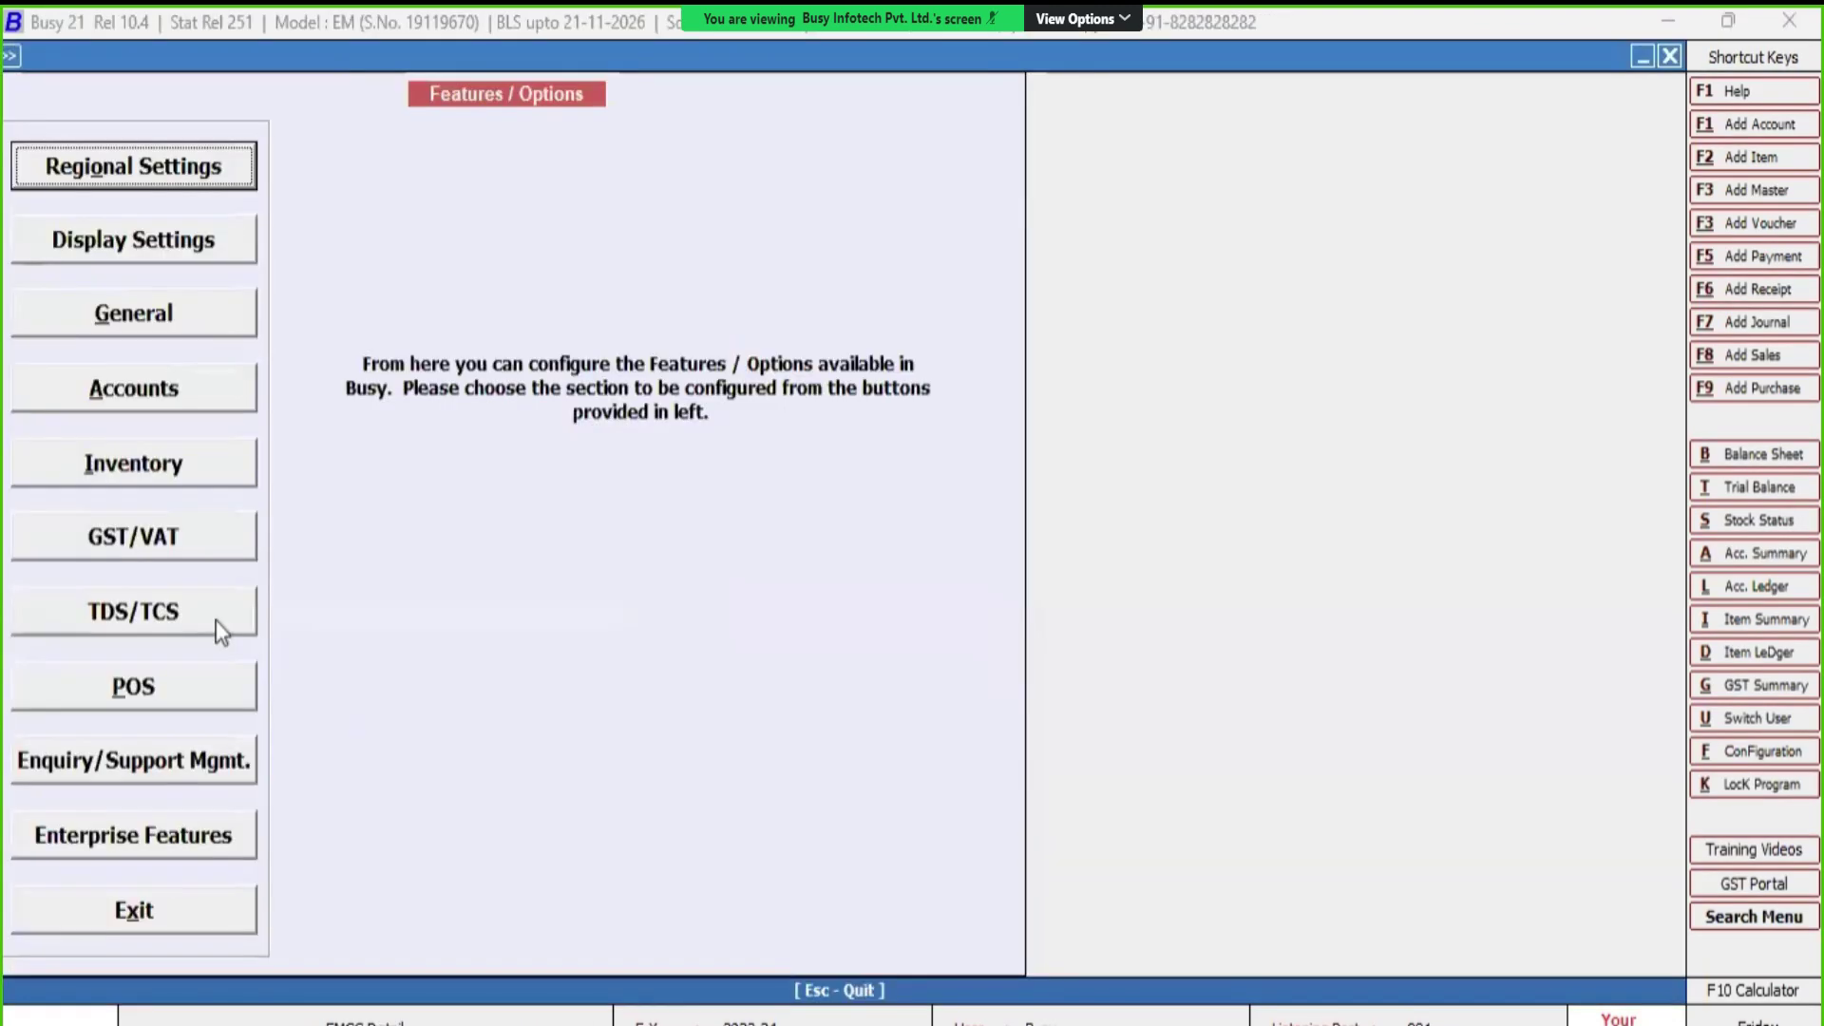
Step: In Inventory options, enable Show Last Transactions during Purchase with 99 entries and save
click(181, 466)
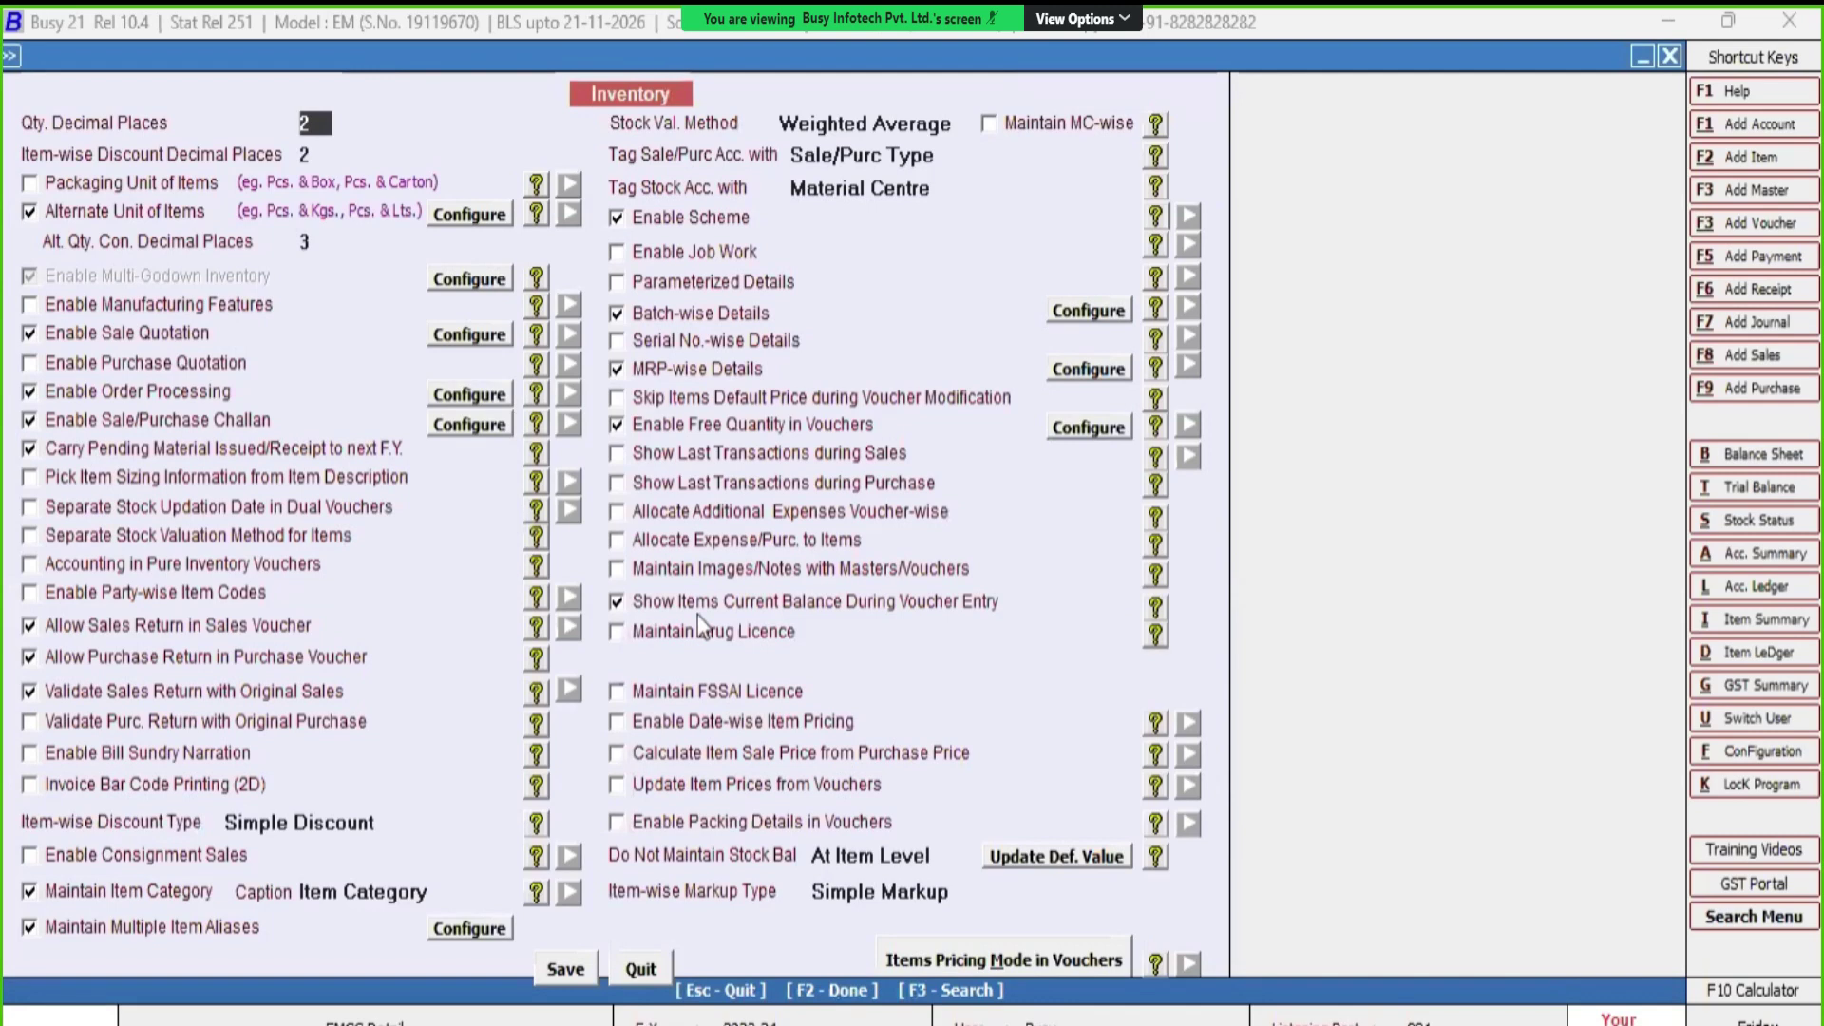
click(744, 482)
text(99)
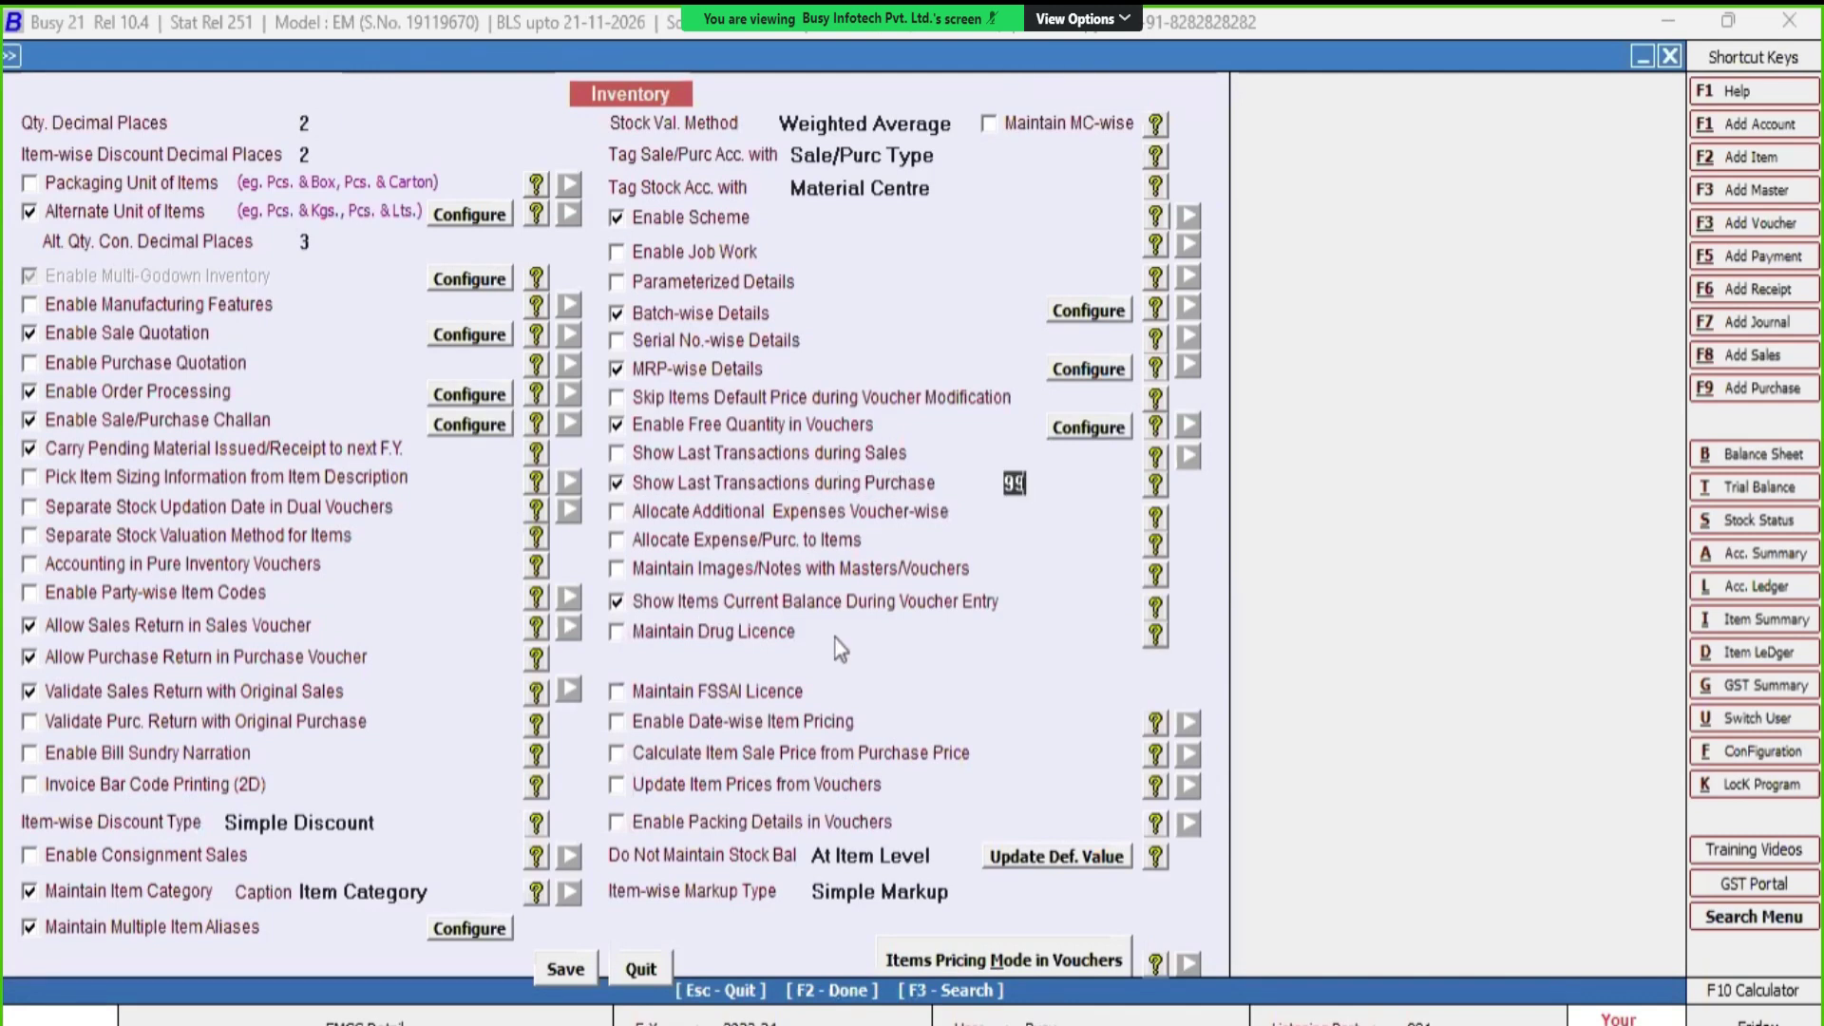
key(F2)
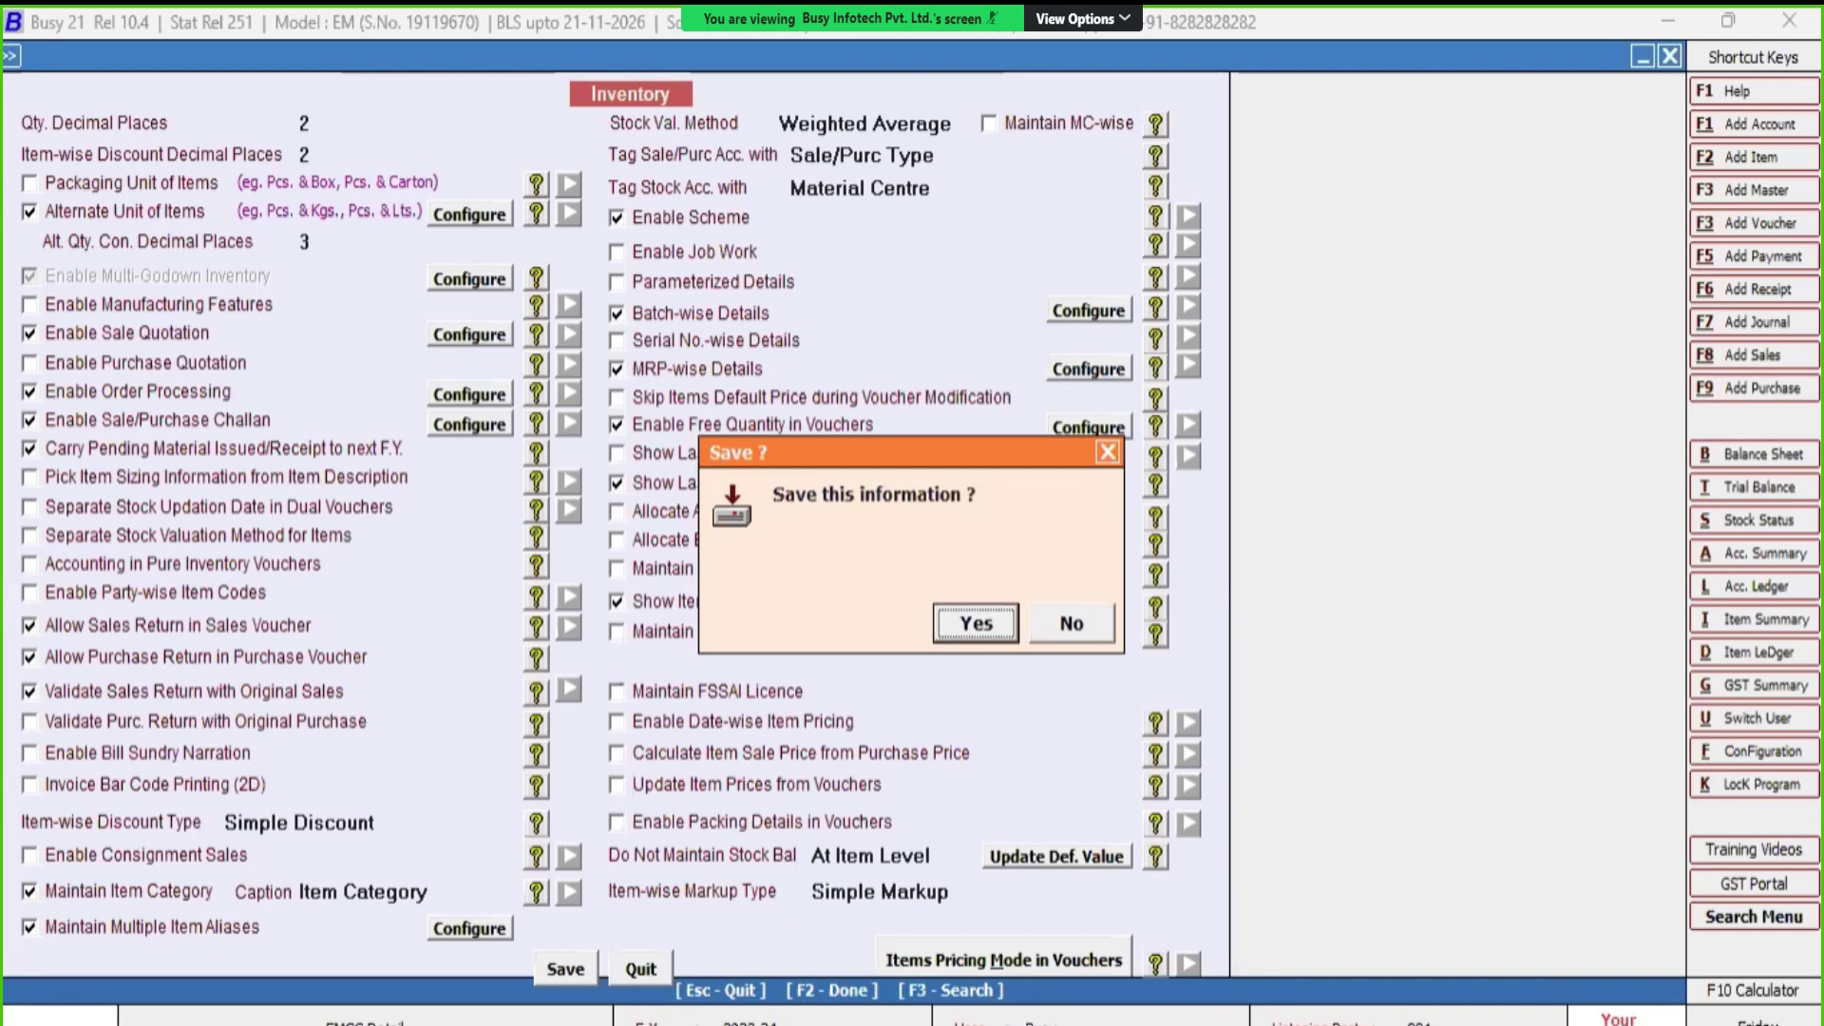
key(Return)
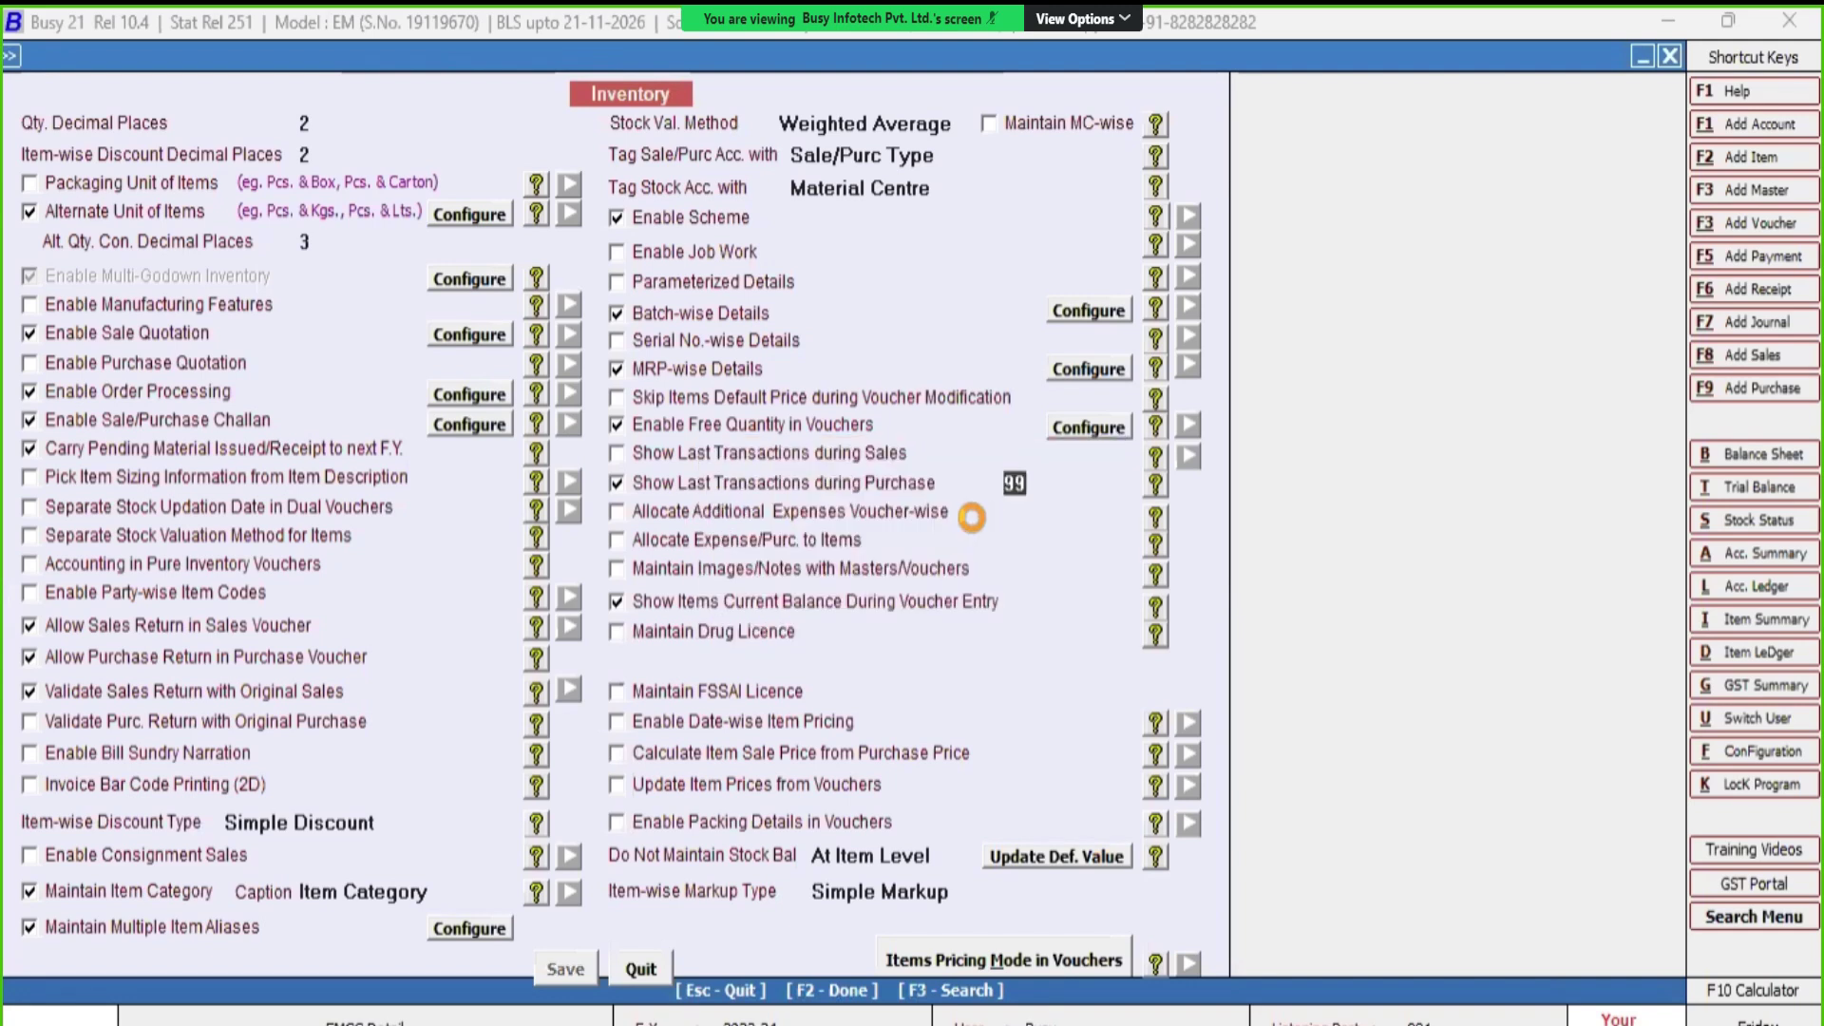
Step: Leave the settings and go to Transactions > Purchase > Add
key(Escape)
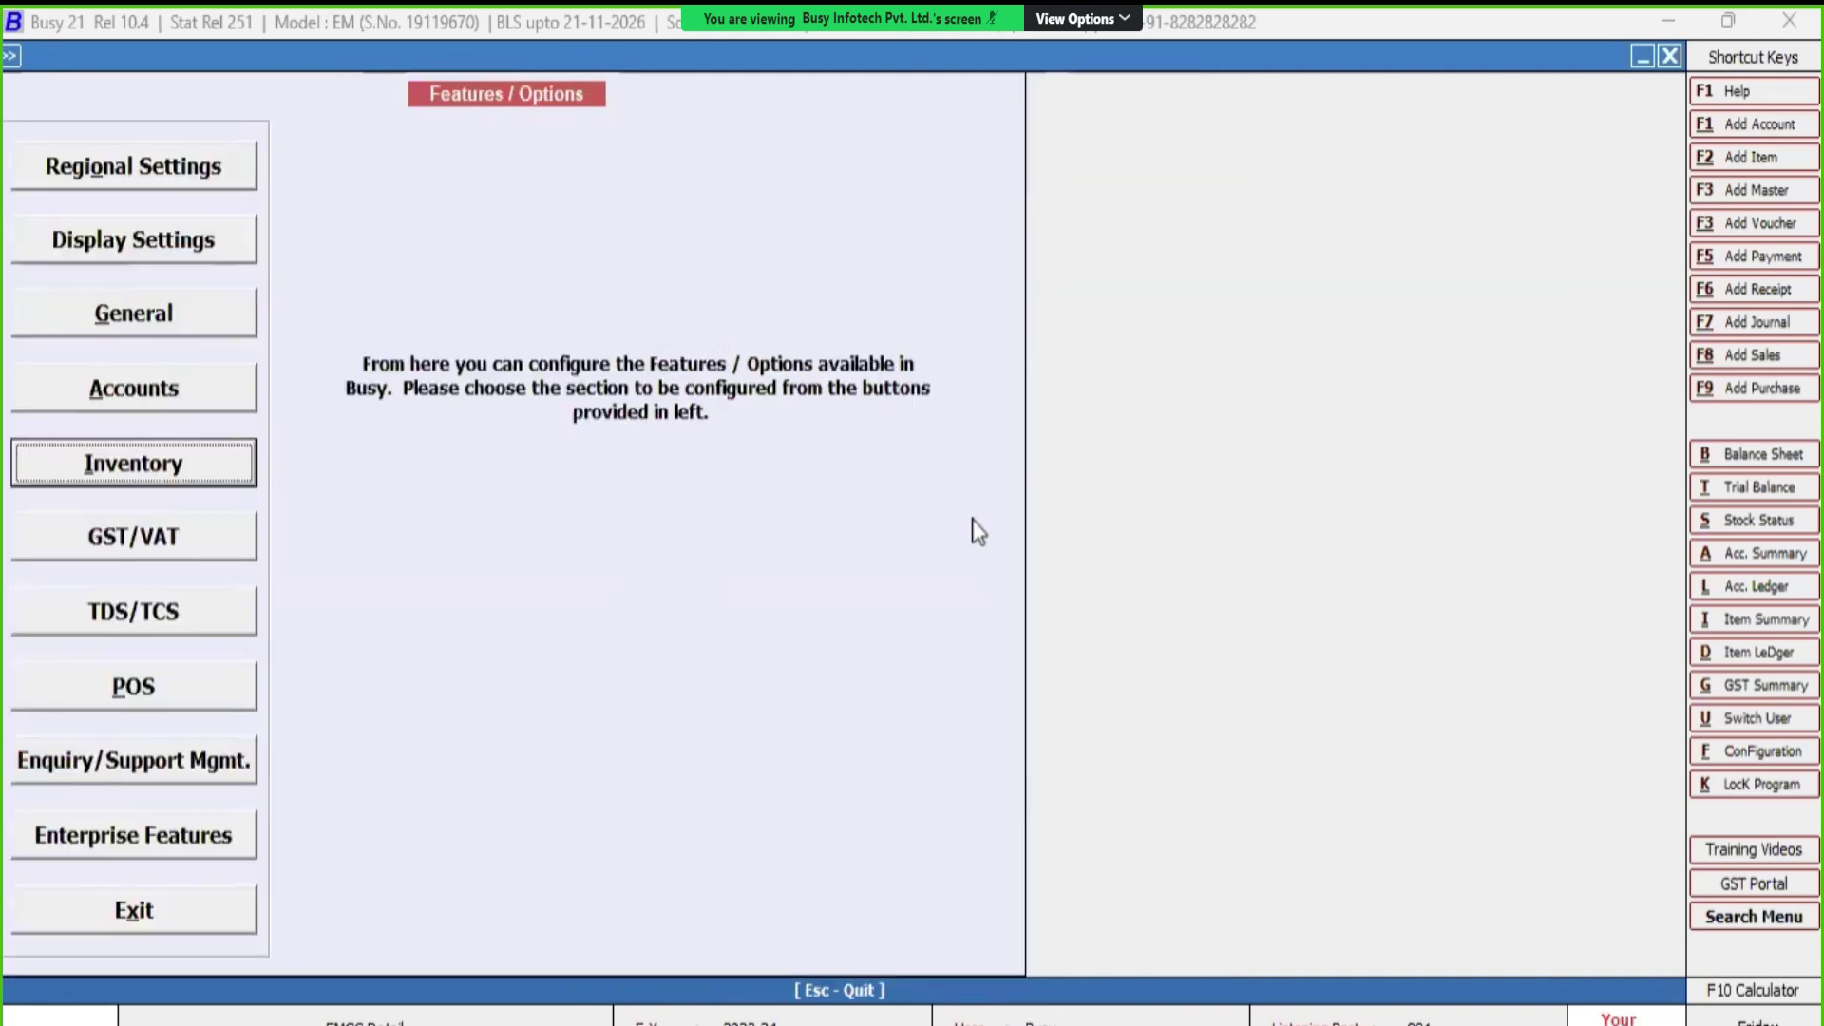
key(Escape)
key(Down)
key(Down)
key(Return)
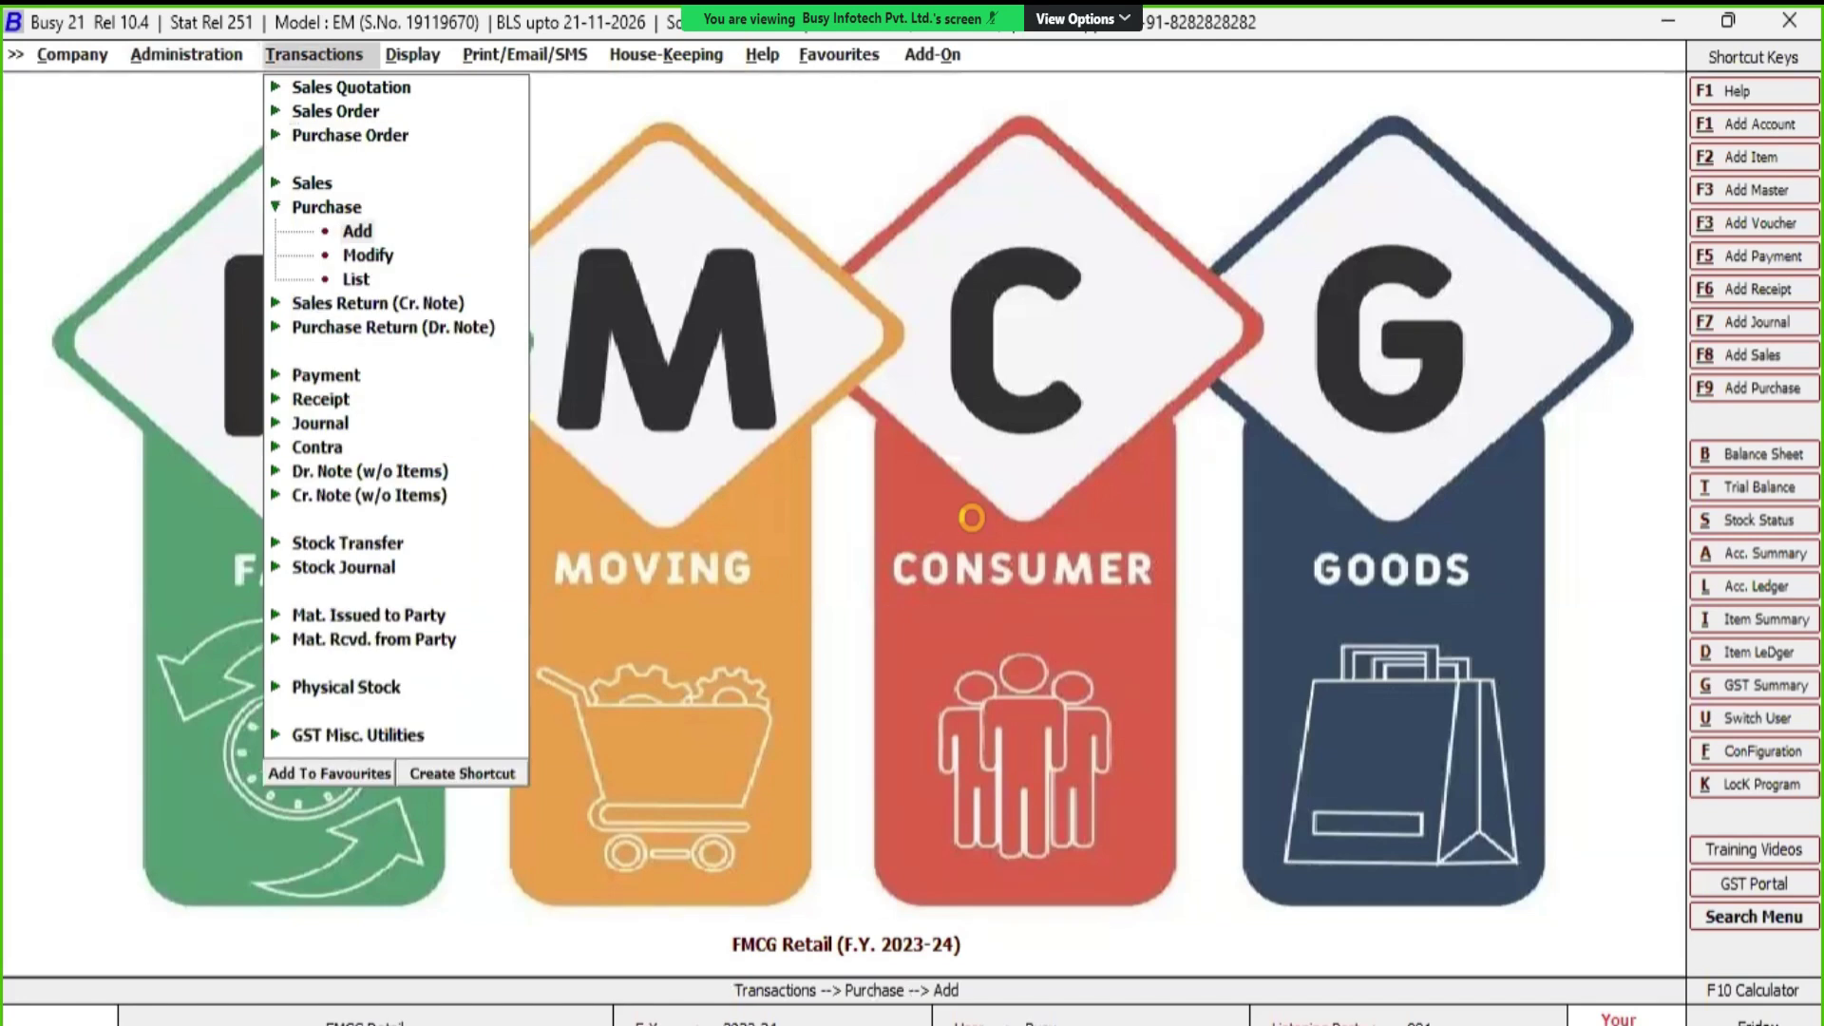
Step: Start a purchase from A1 Spices Enterprise for DAL MOONG MOGAR 500 GM and review all parties' past purchases
key(Return)
key(Return)
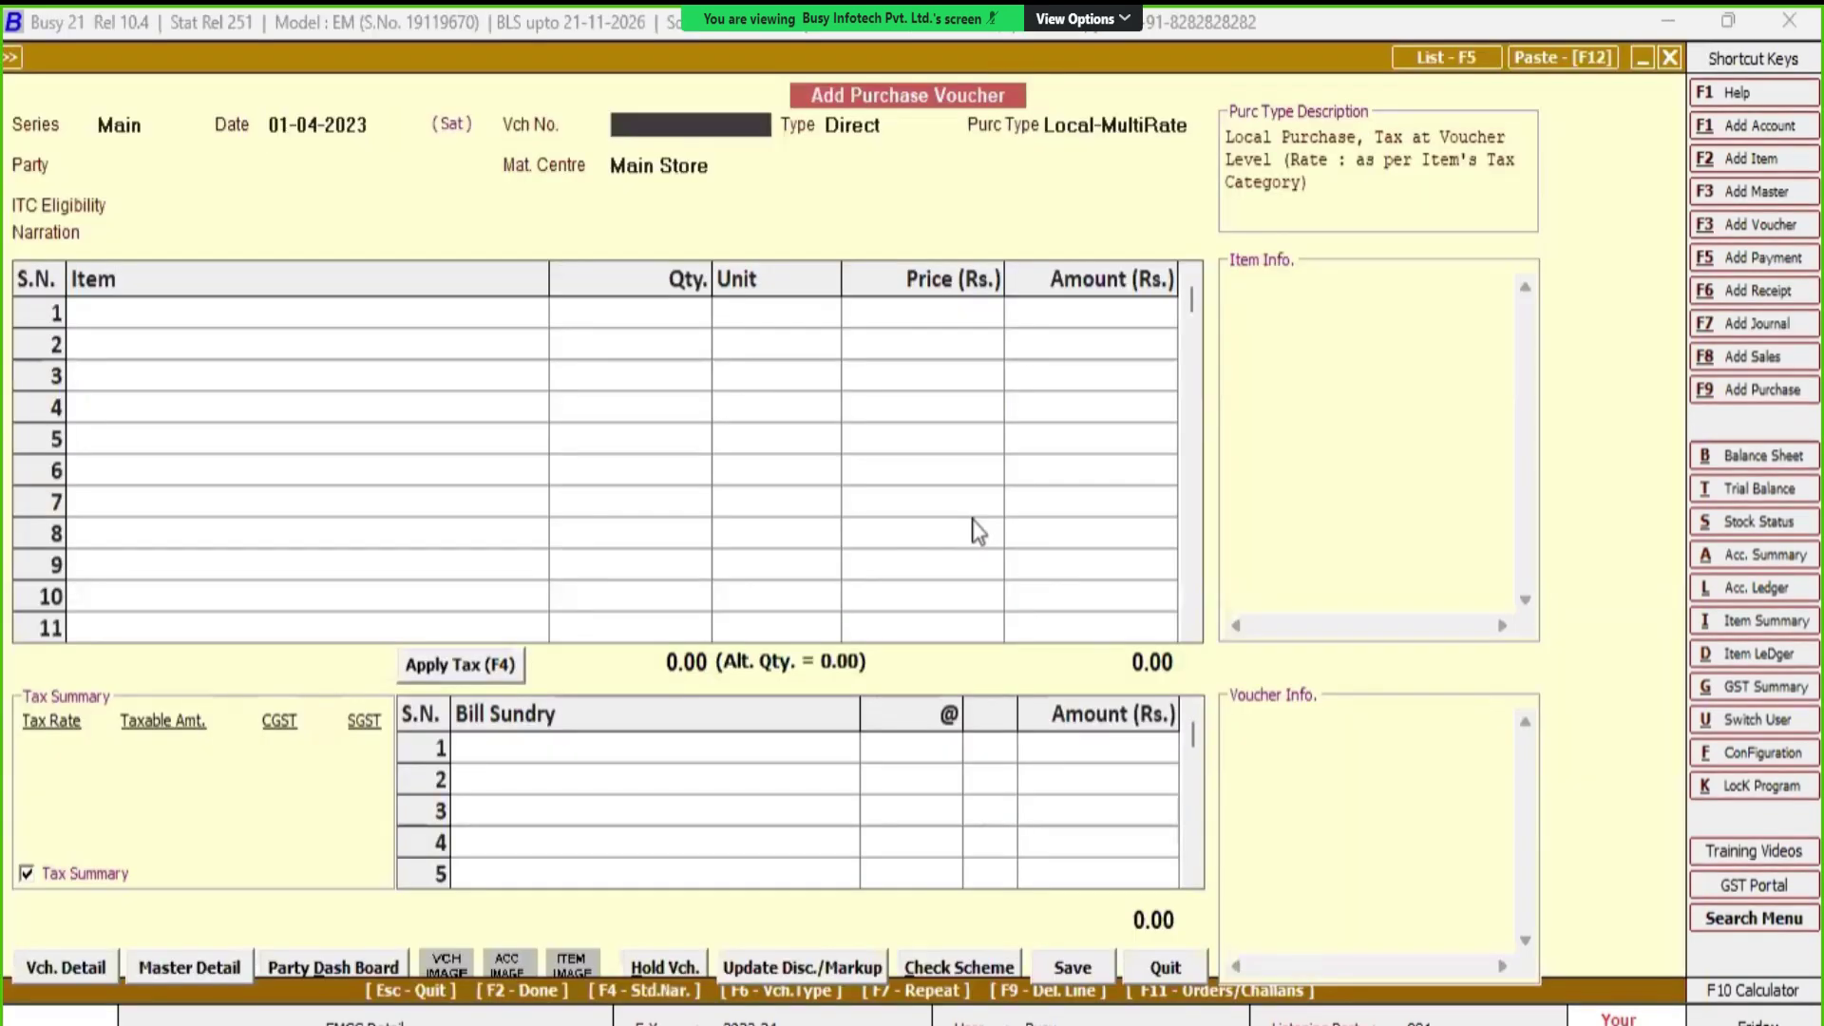
key(Return)
key(Return)
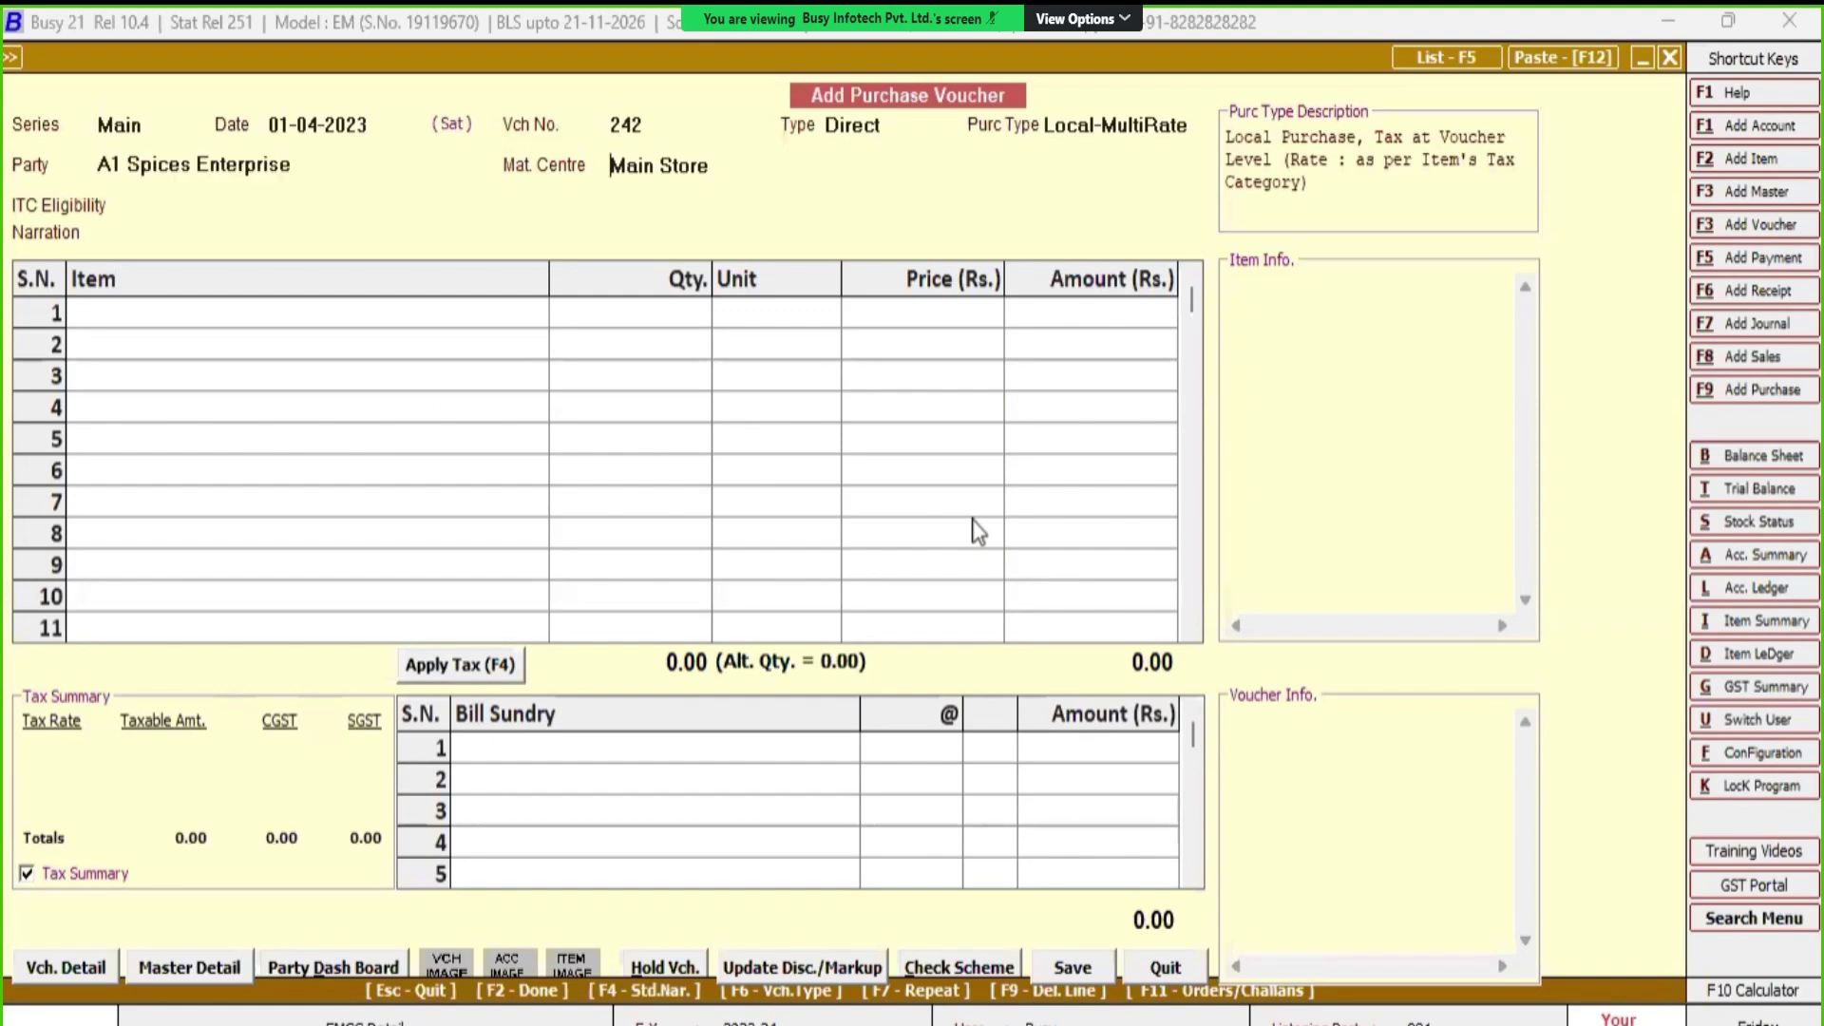
key(Return)
key(Return)
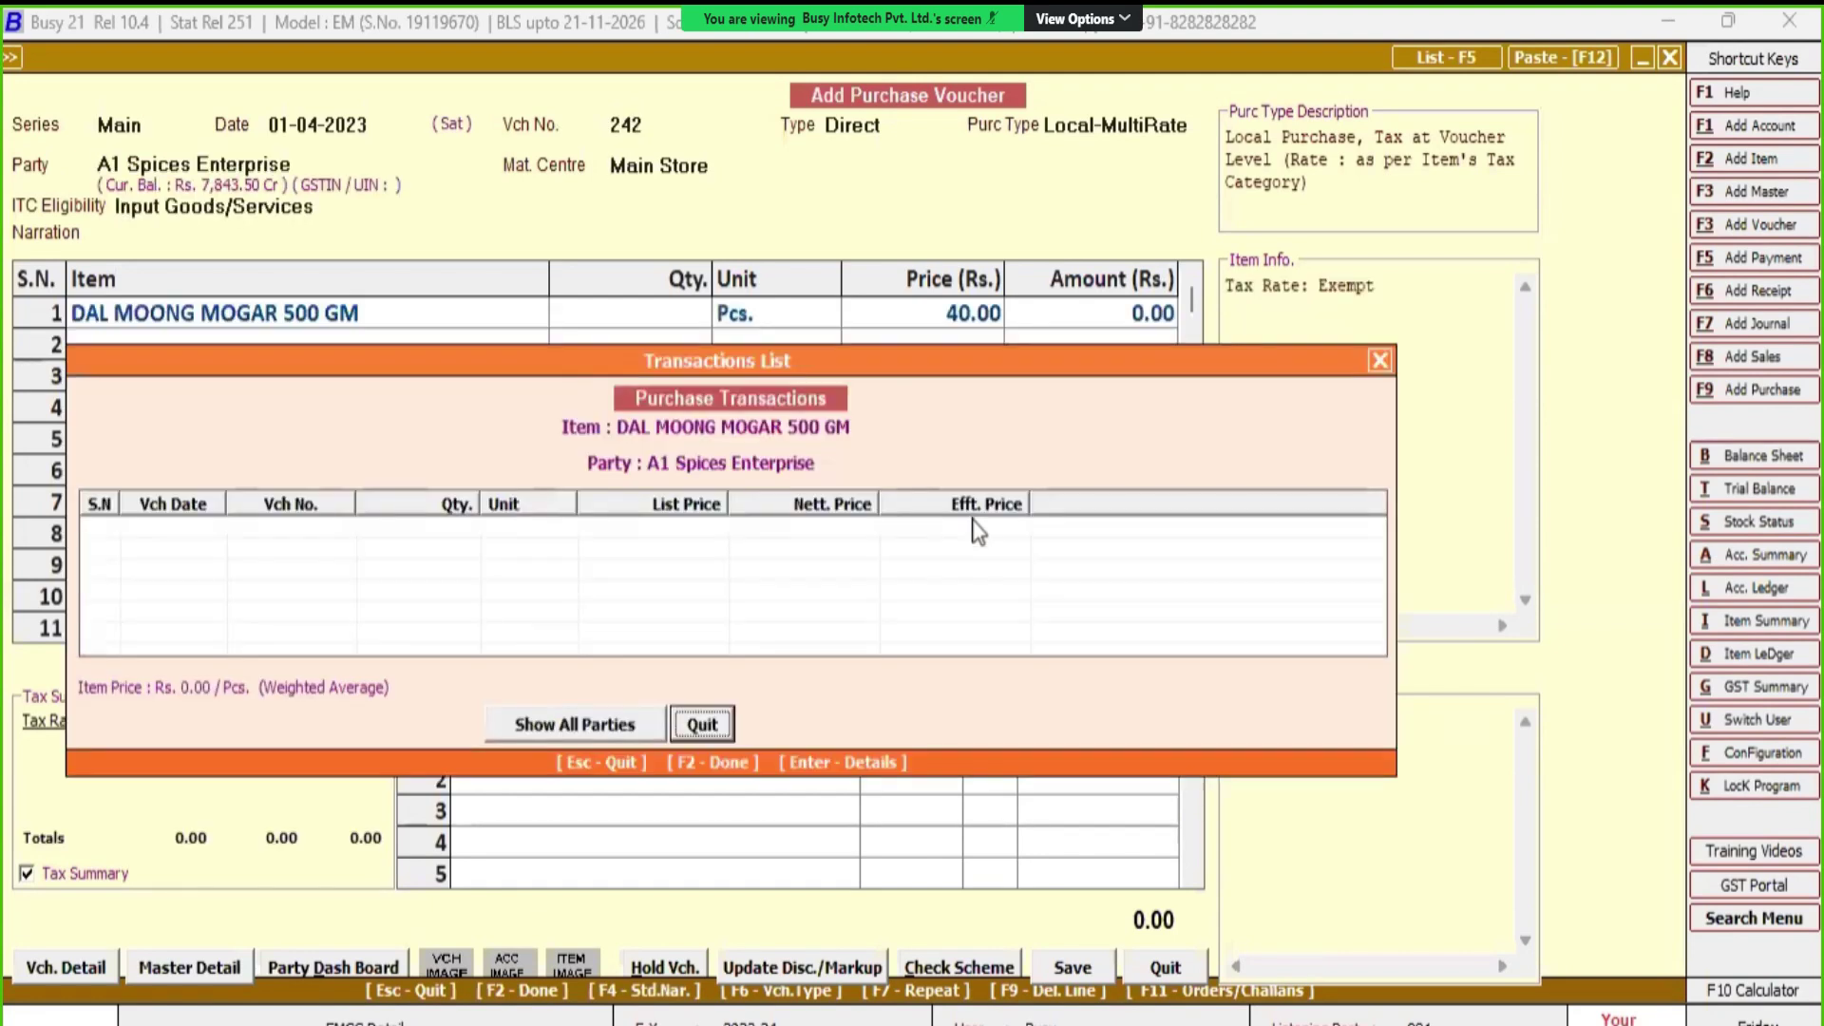
click(596, 724)
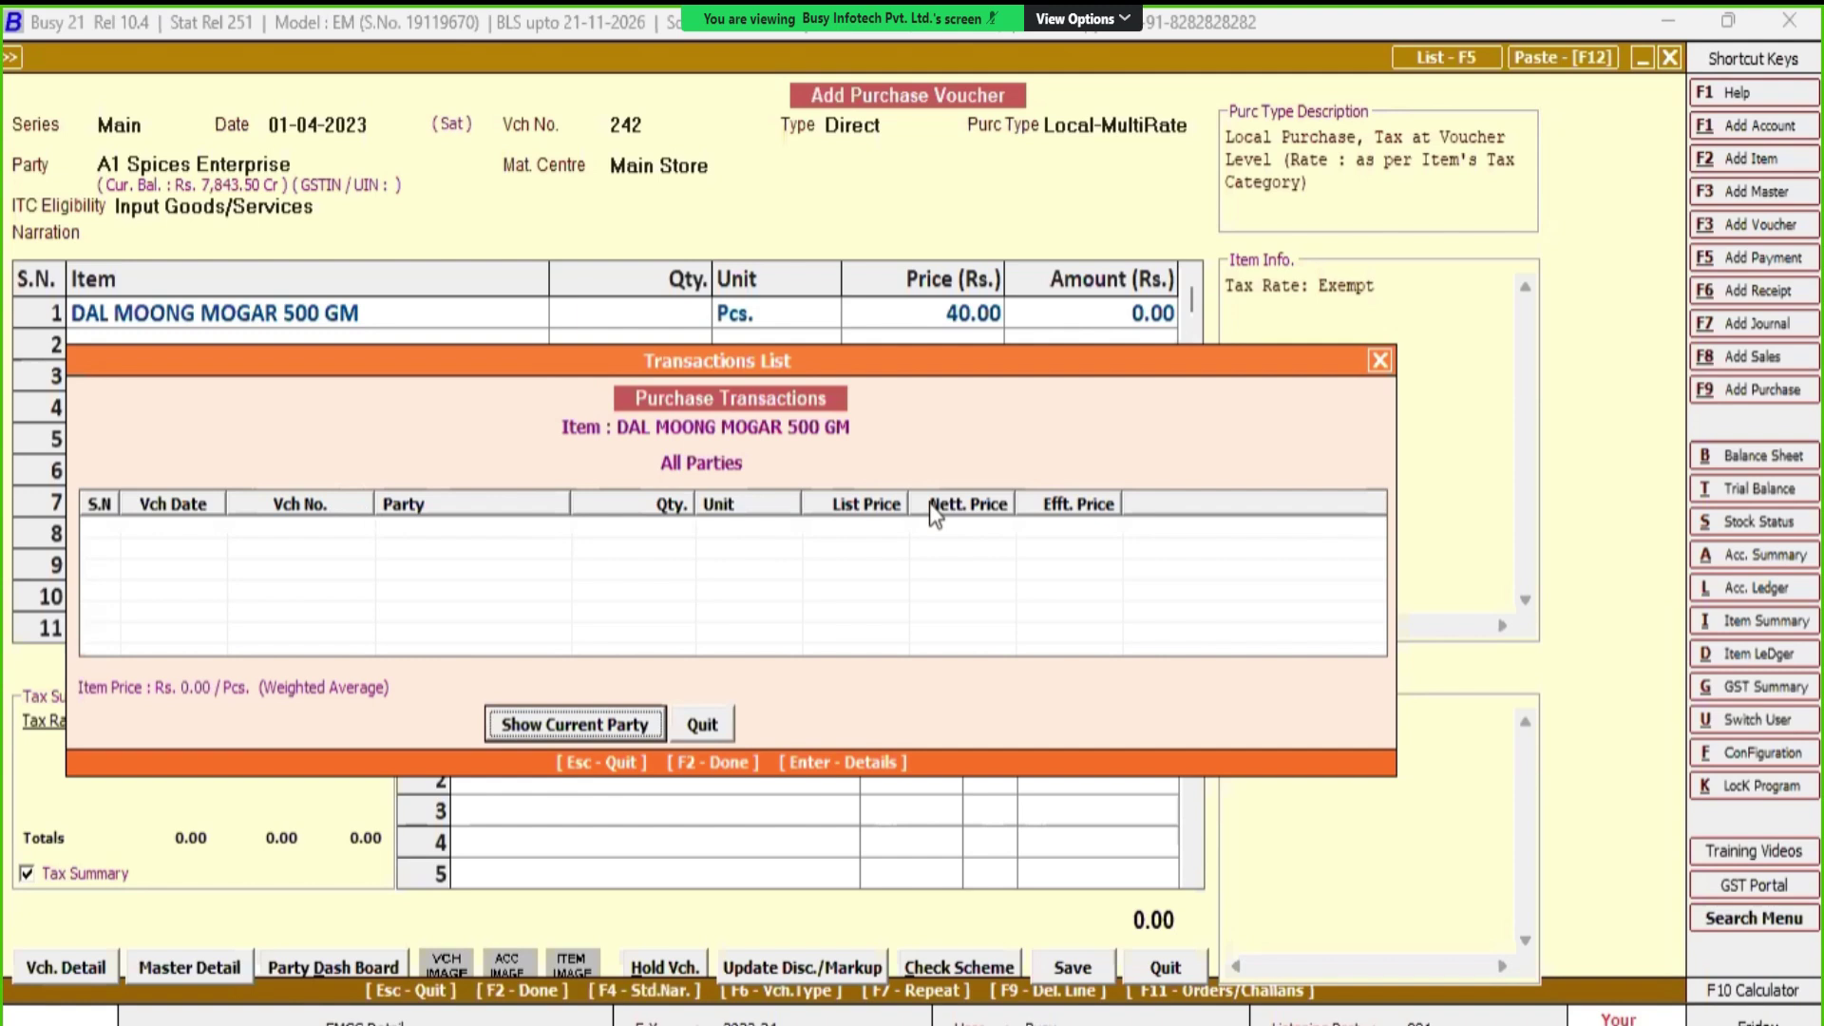
key(Escape)
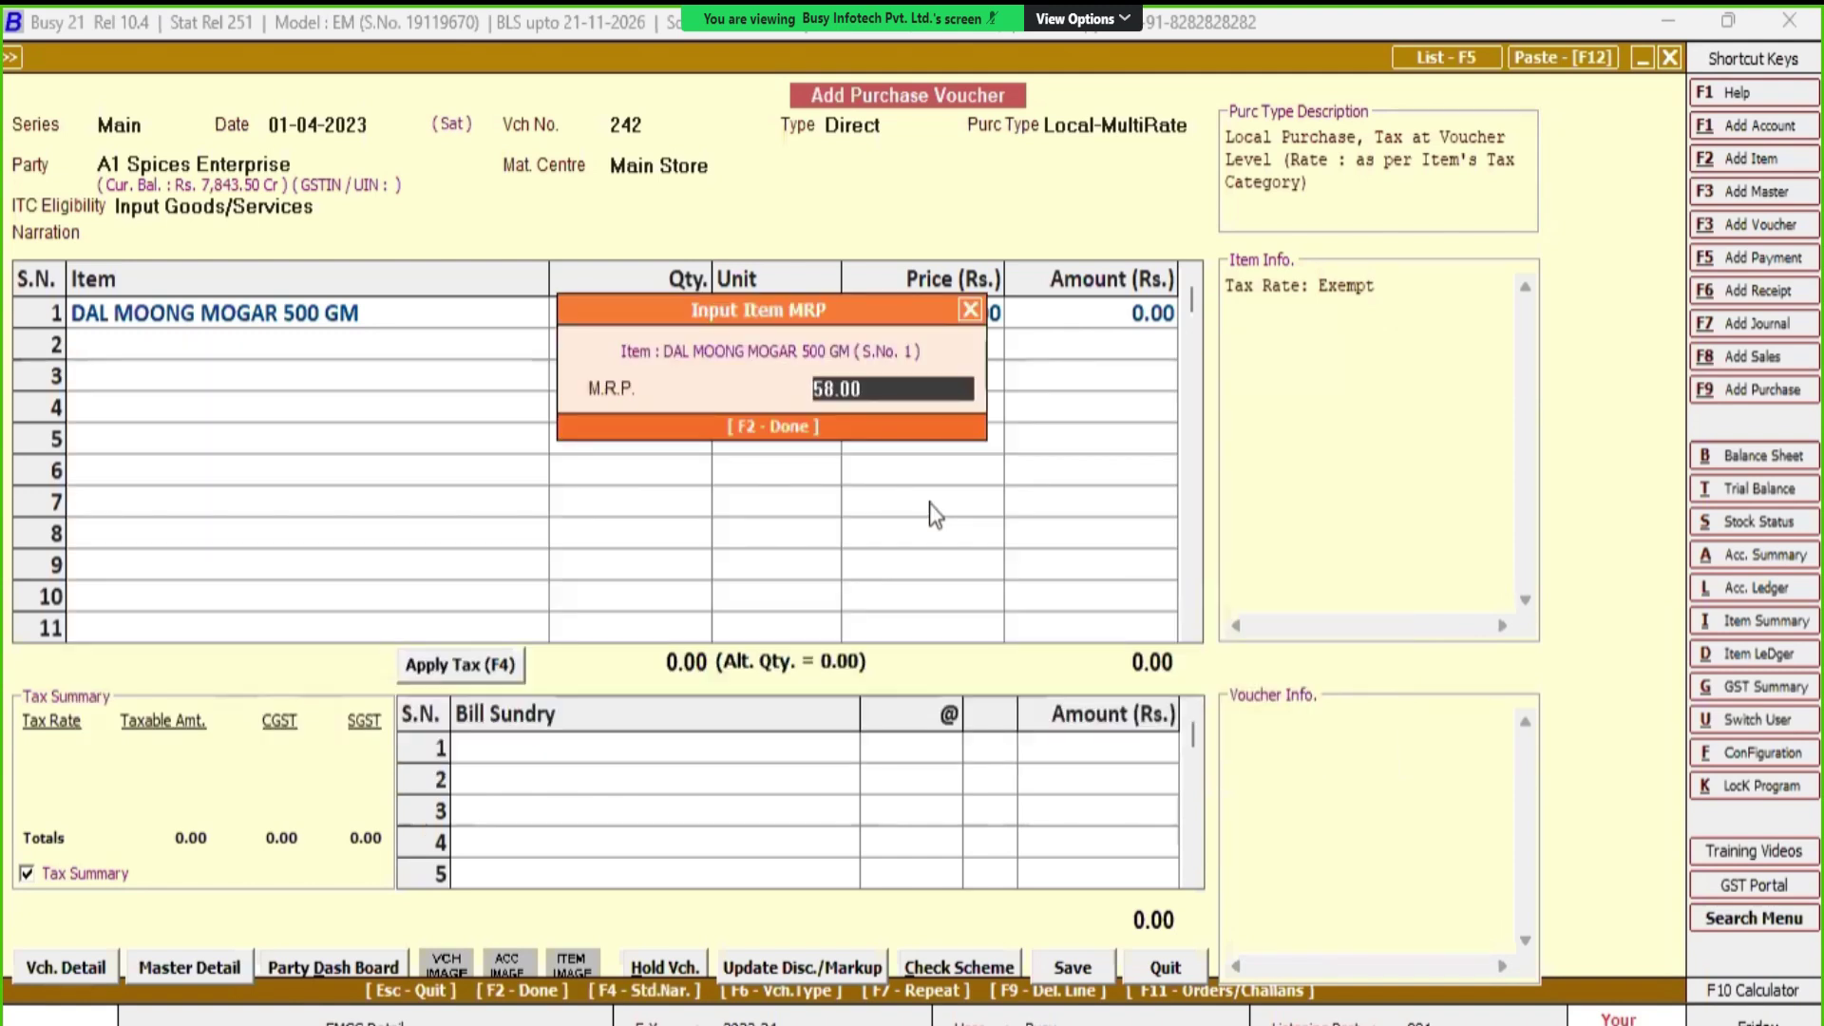
Step: Accept MRP 58.00 so row 1 shows DAL MOONG MOGAR 500 GM at 40.00 per Pcs
key(Return)
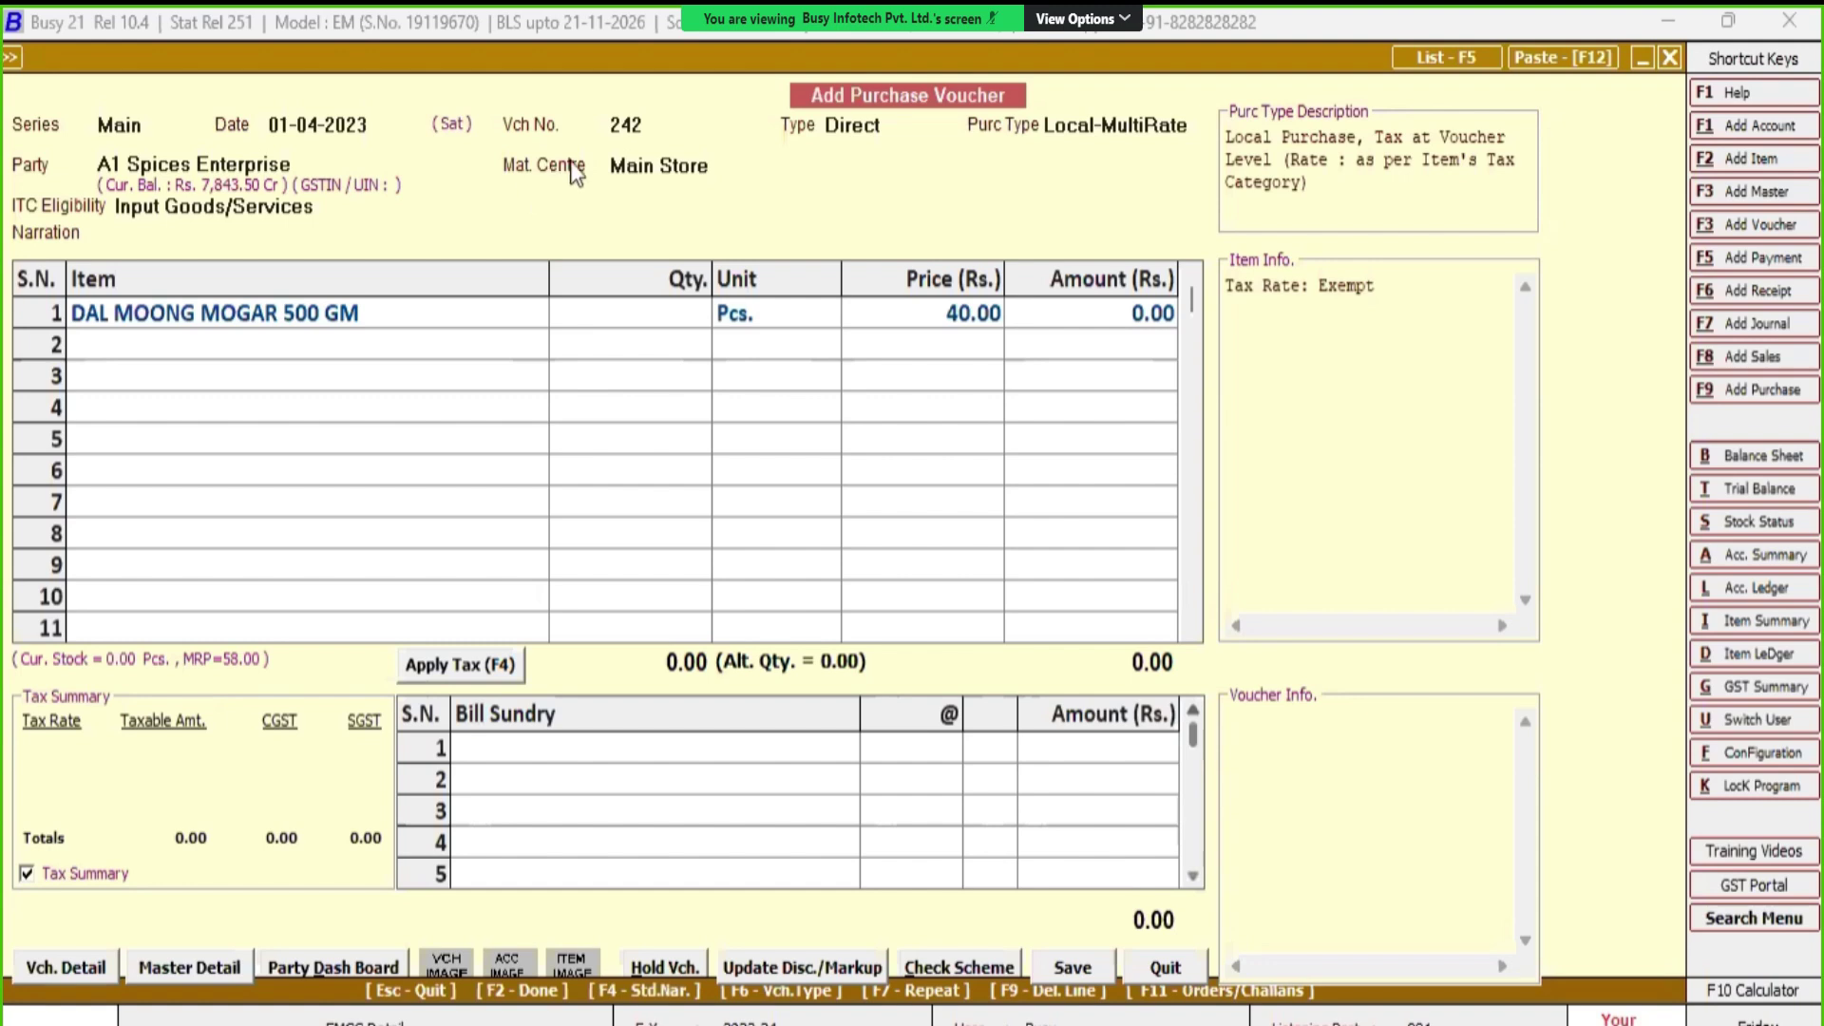
Step: Step past the remaining voucher fields, then quit purchase voucher 242 without saving
click(643, 163)
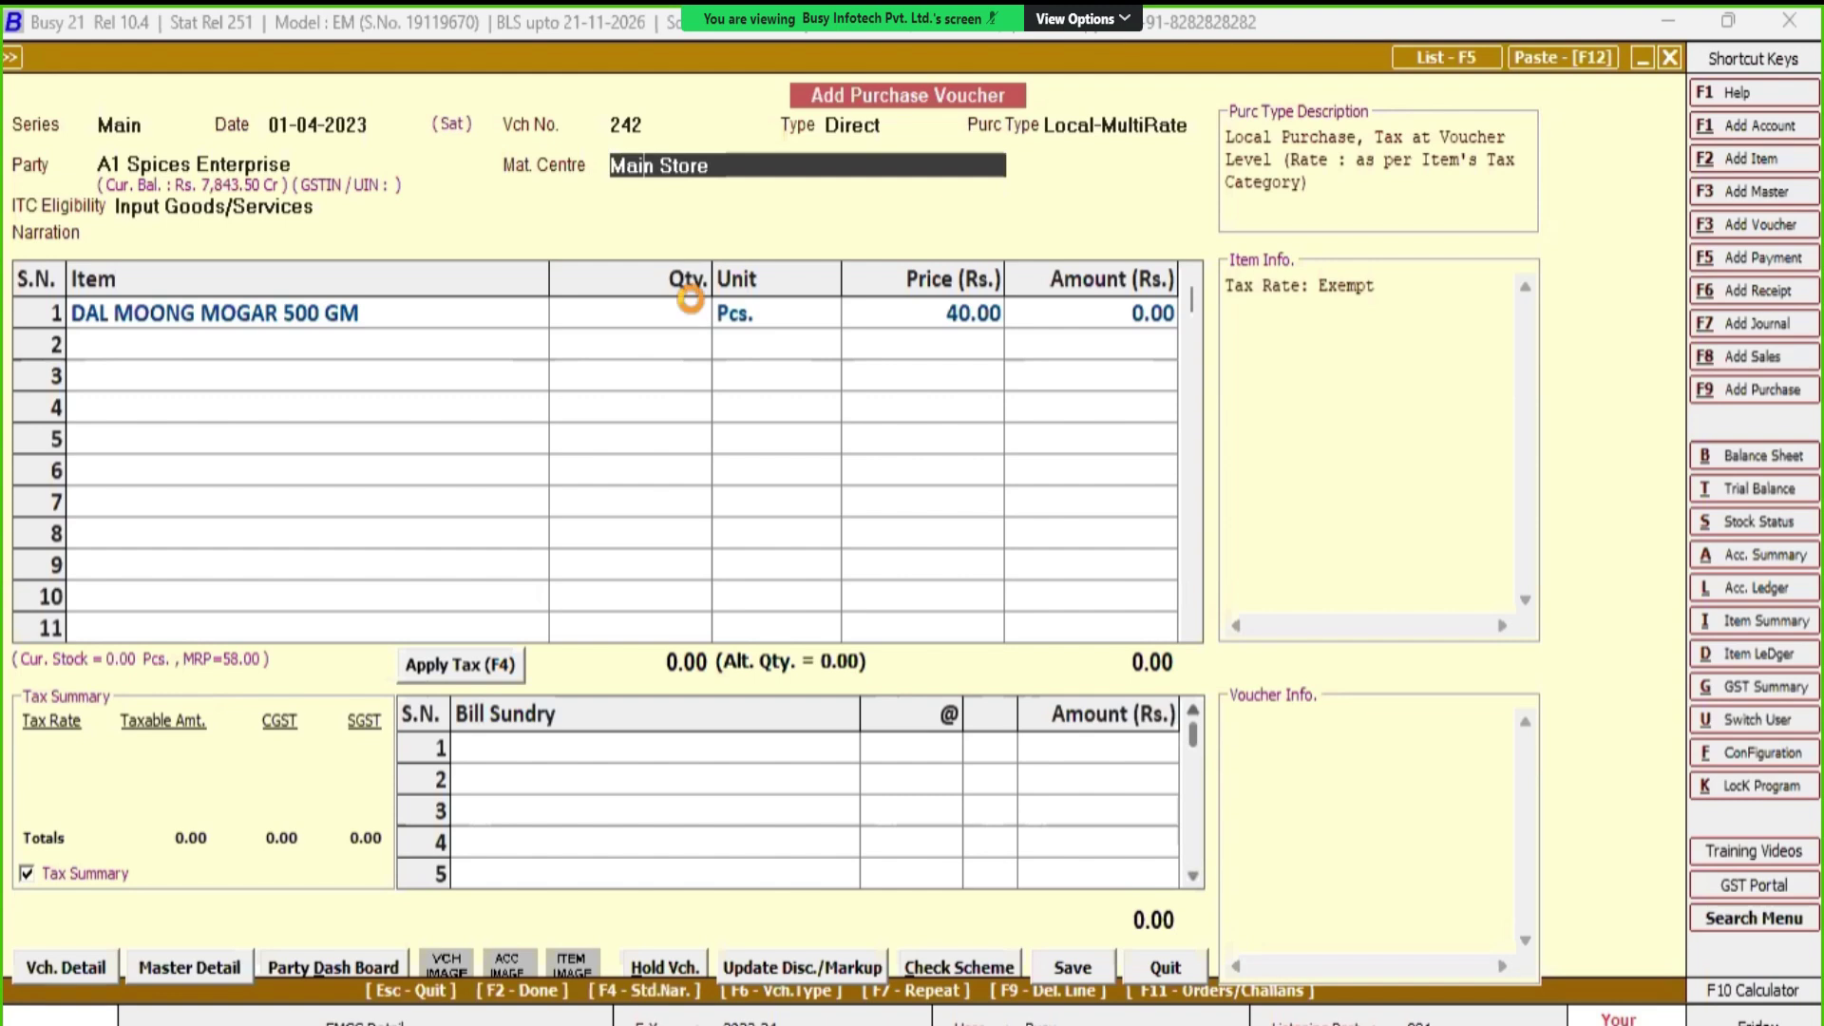
click(696, 313)
key(Return)
key(Return)
key(Return)
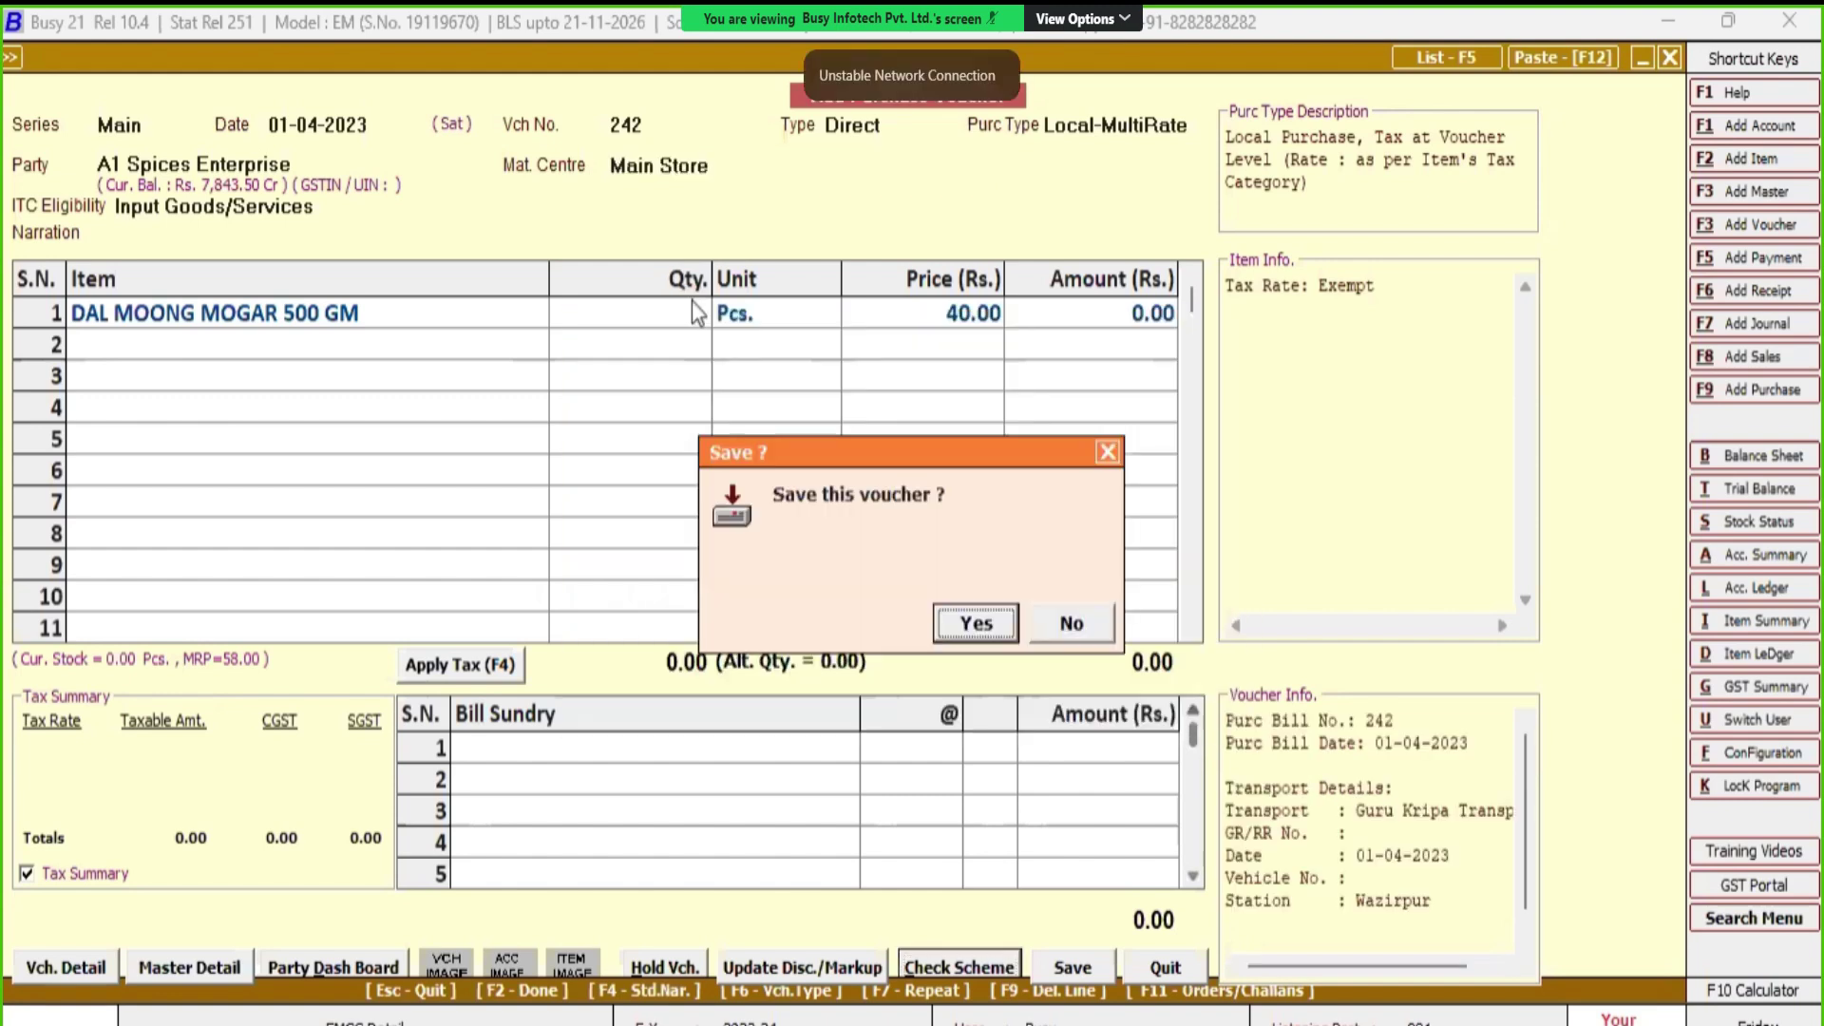
key(Return)
key(Escape)
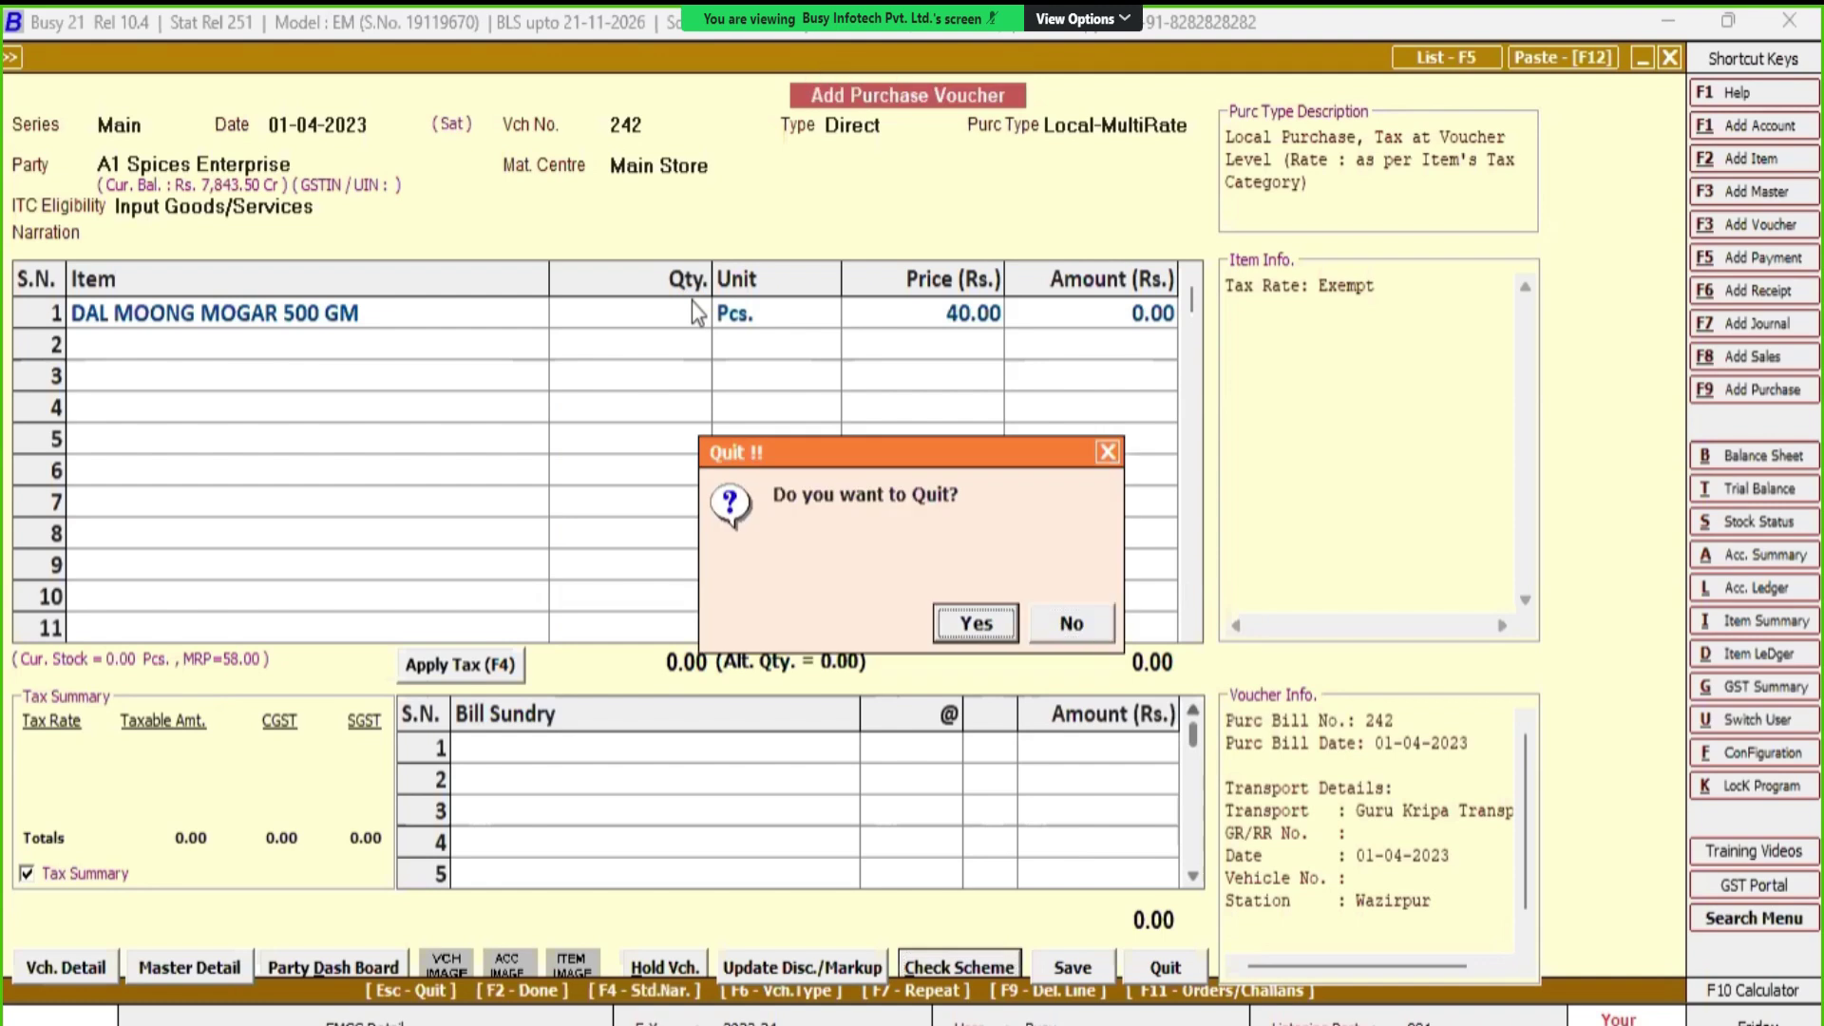
key(Return)
Step: Open the Accounts page of the Features / Options configuration
key(Left)
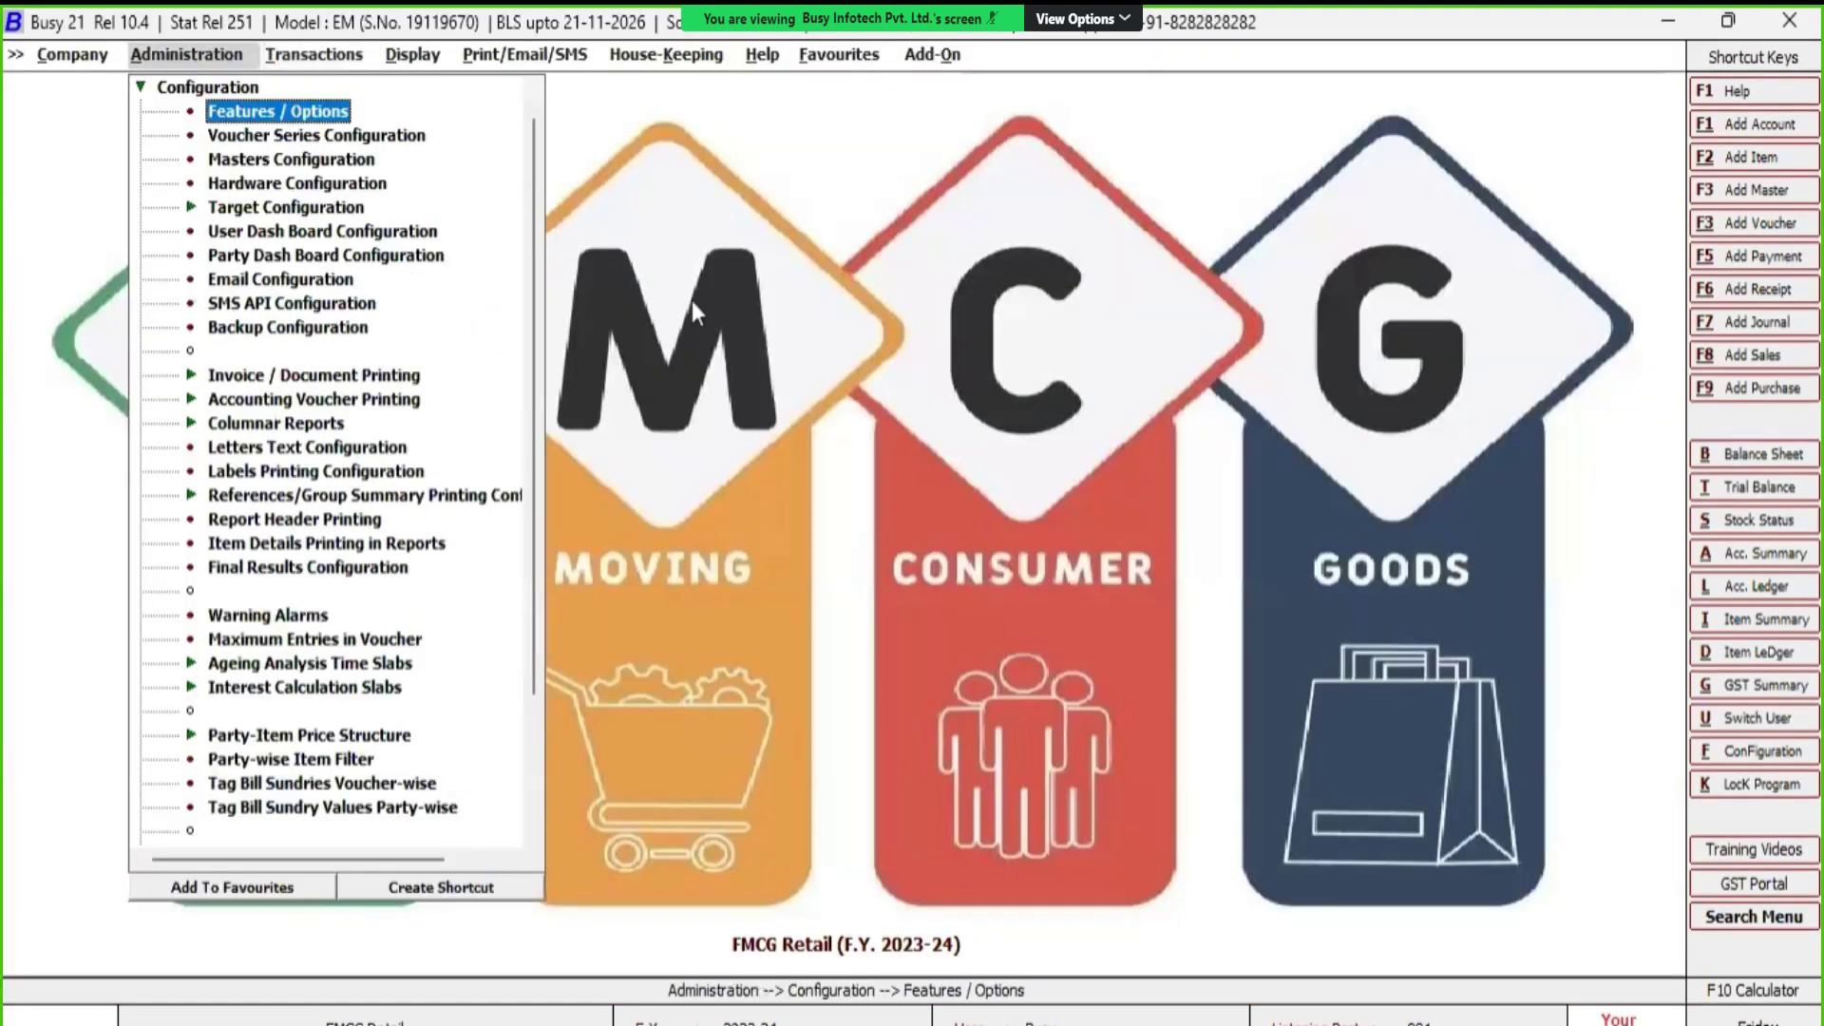
key(Return)
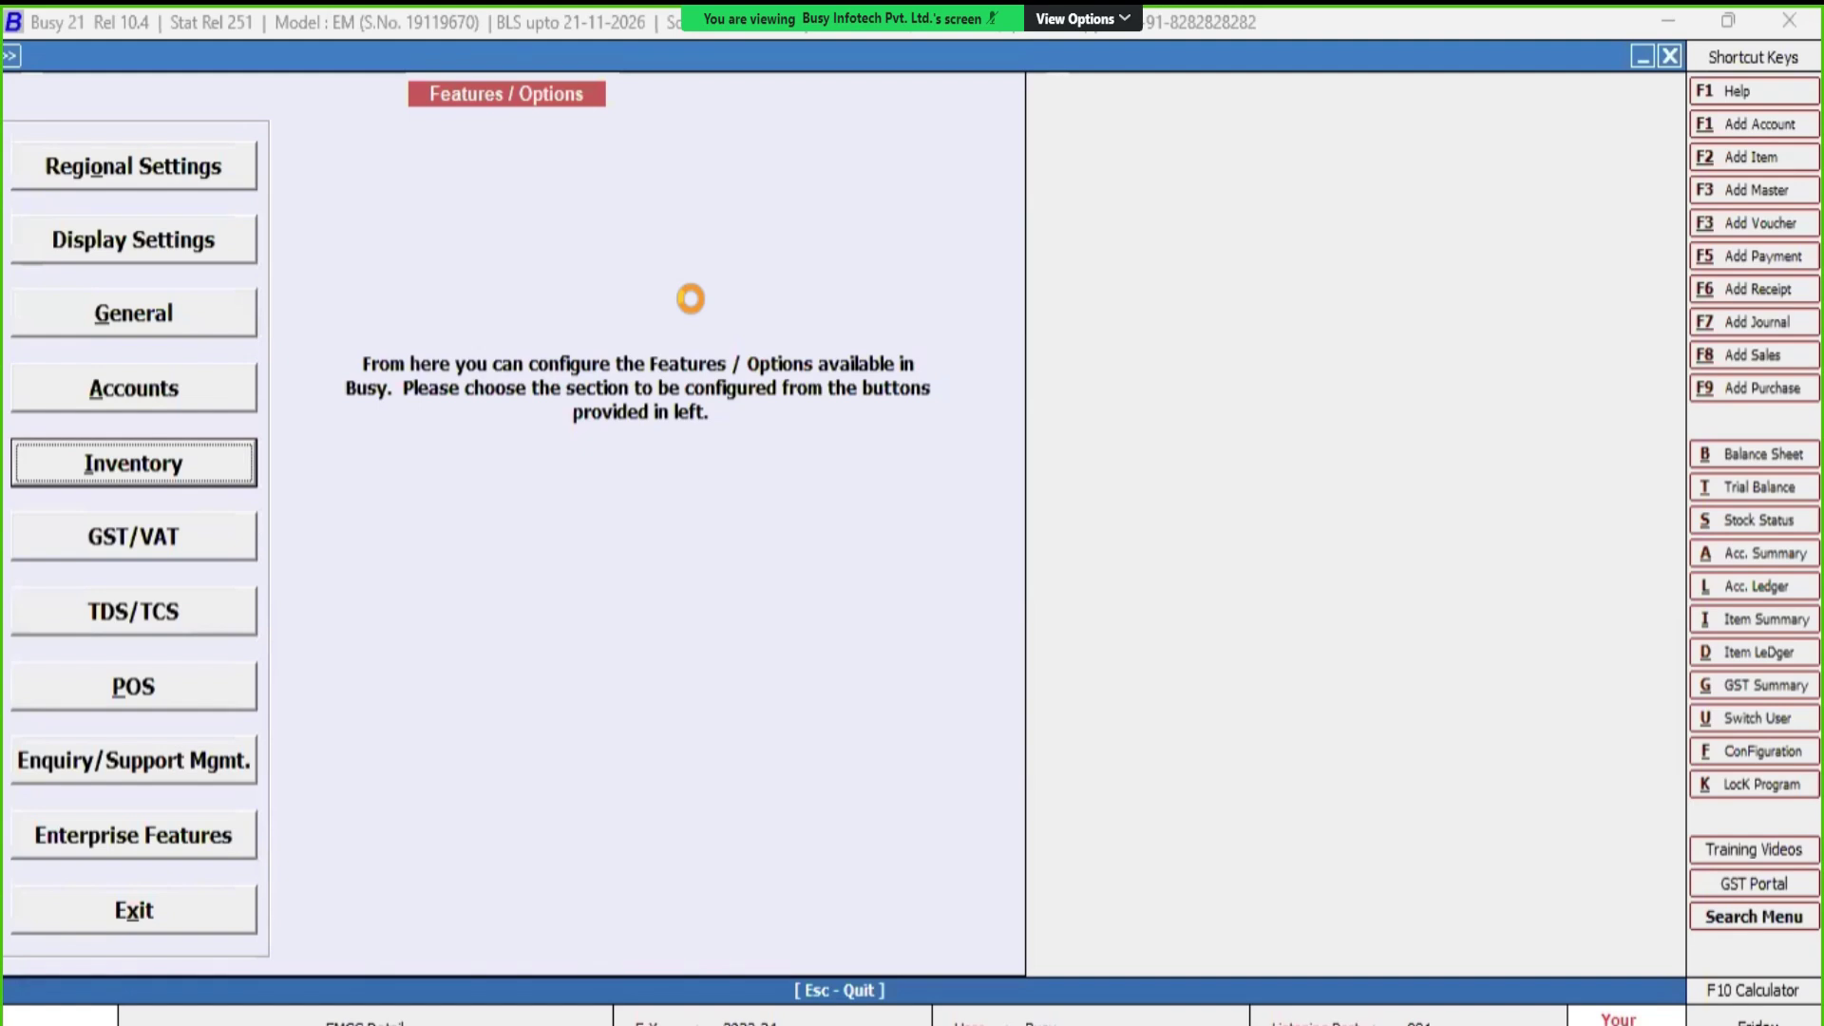
key(Up)
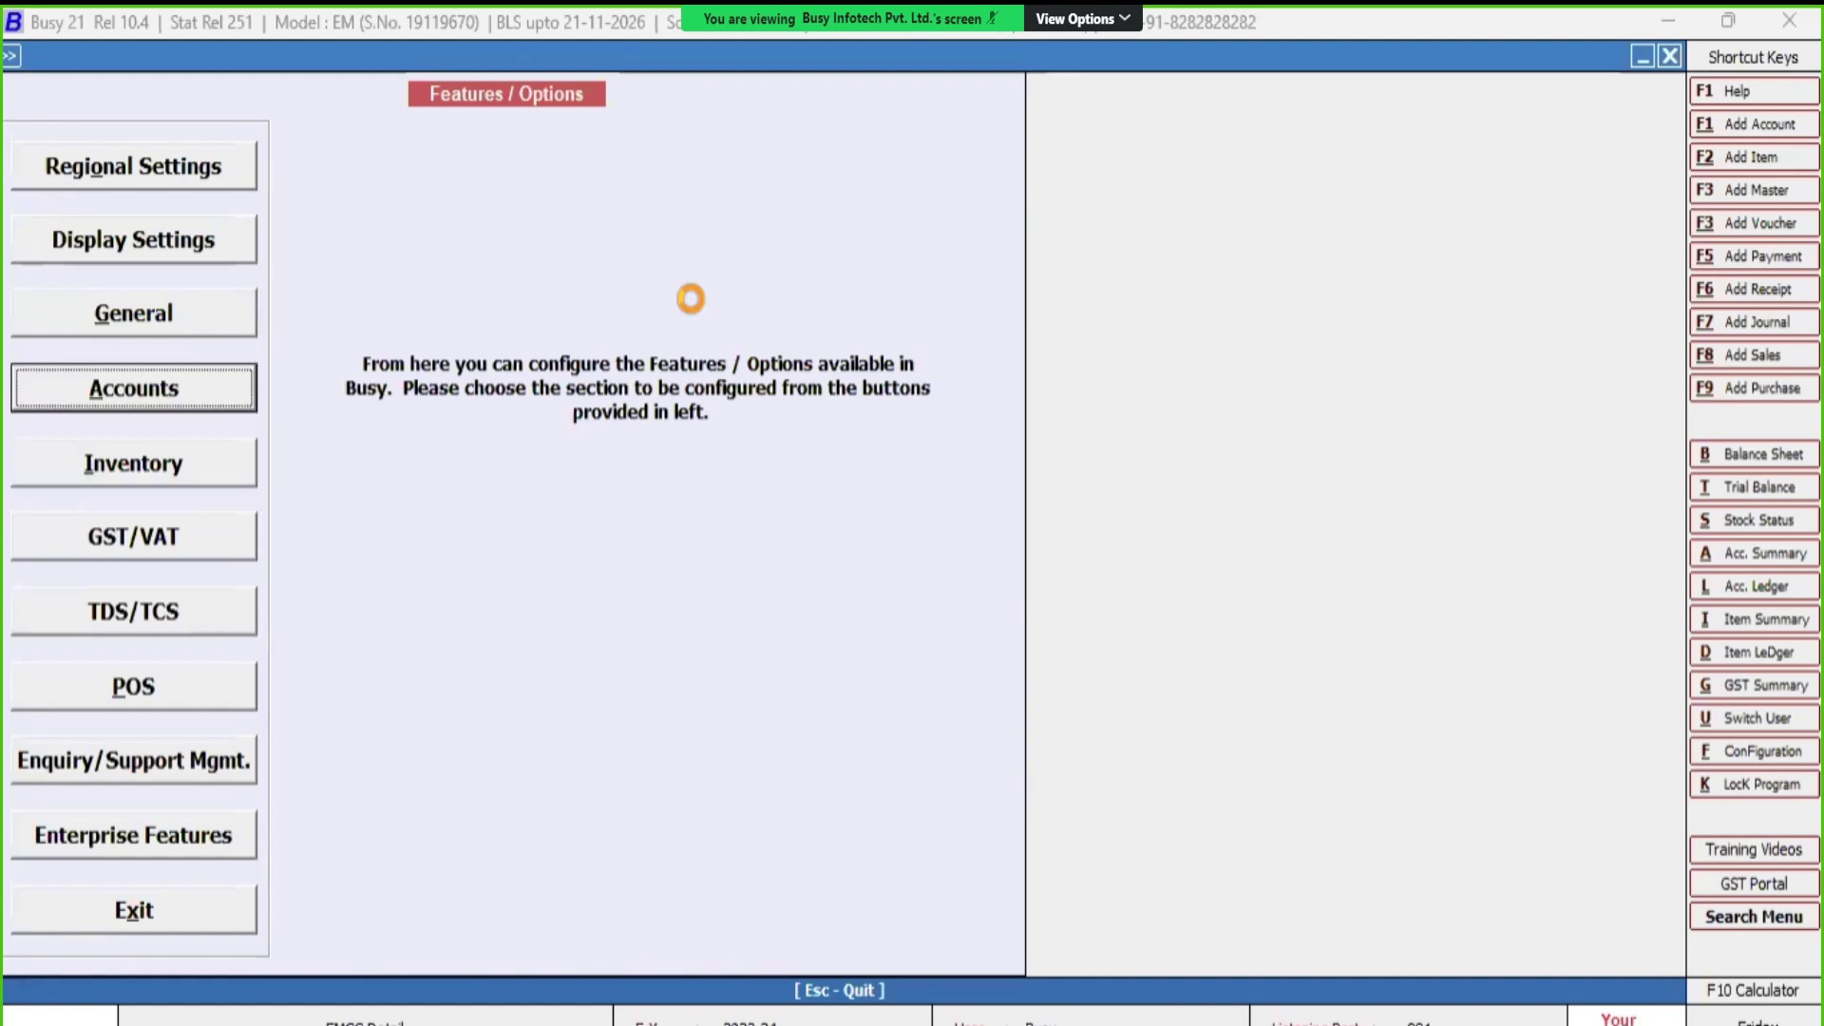
key(Up)
key(Return)
key(Escape)
key(Down)
key(Return)
Step: Set Salesman/Broker default commission to As specified below, Percentage, rate 10, and confirm
click(866, 166)
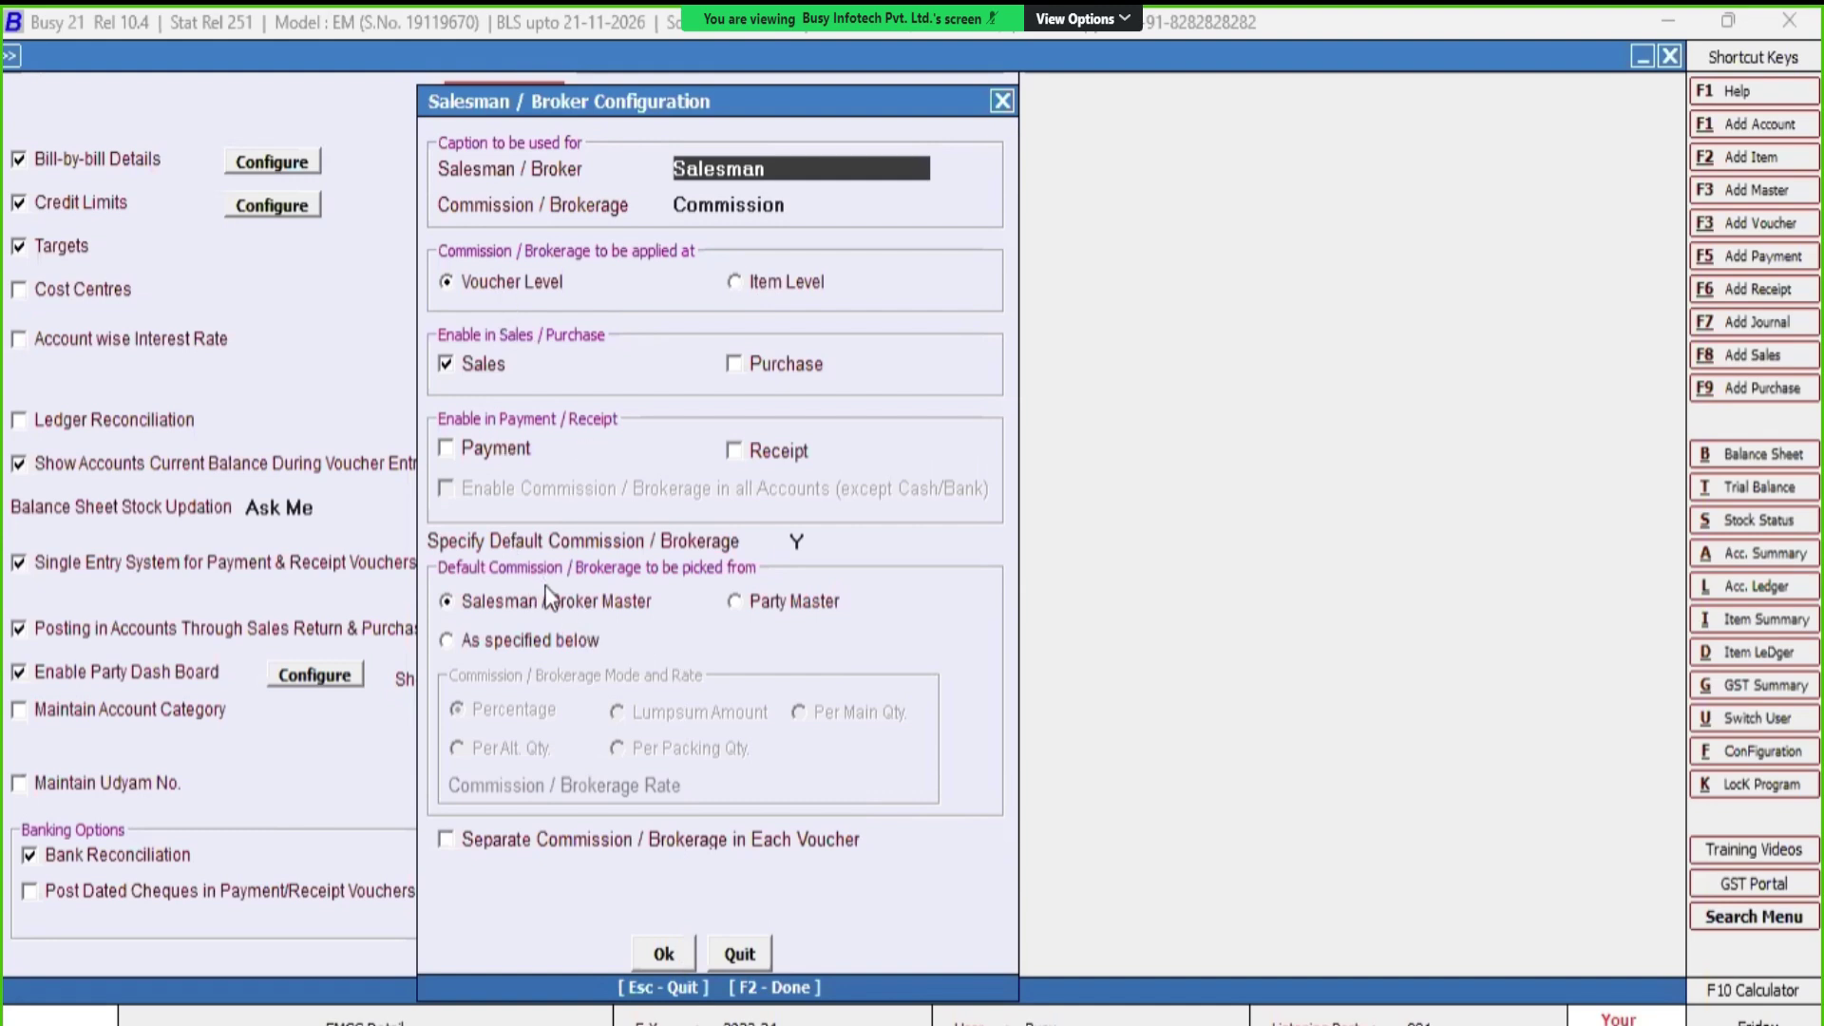
click(777, 605)
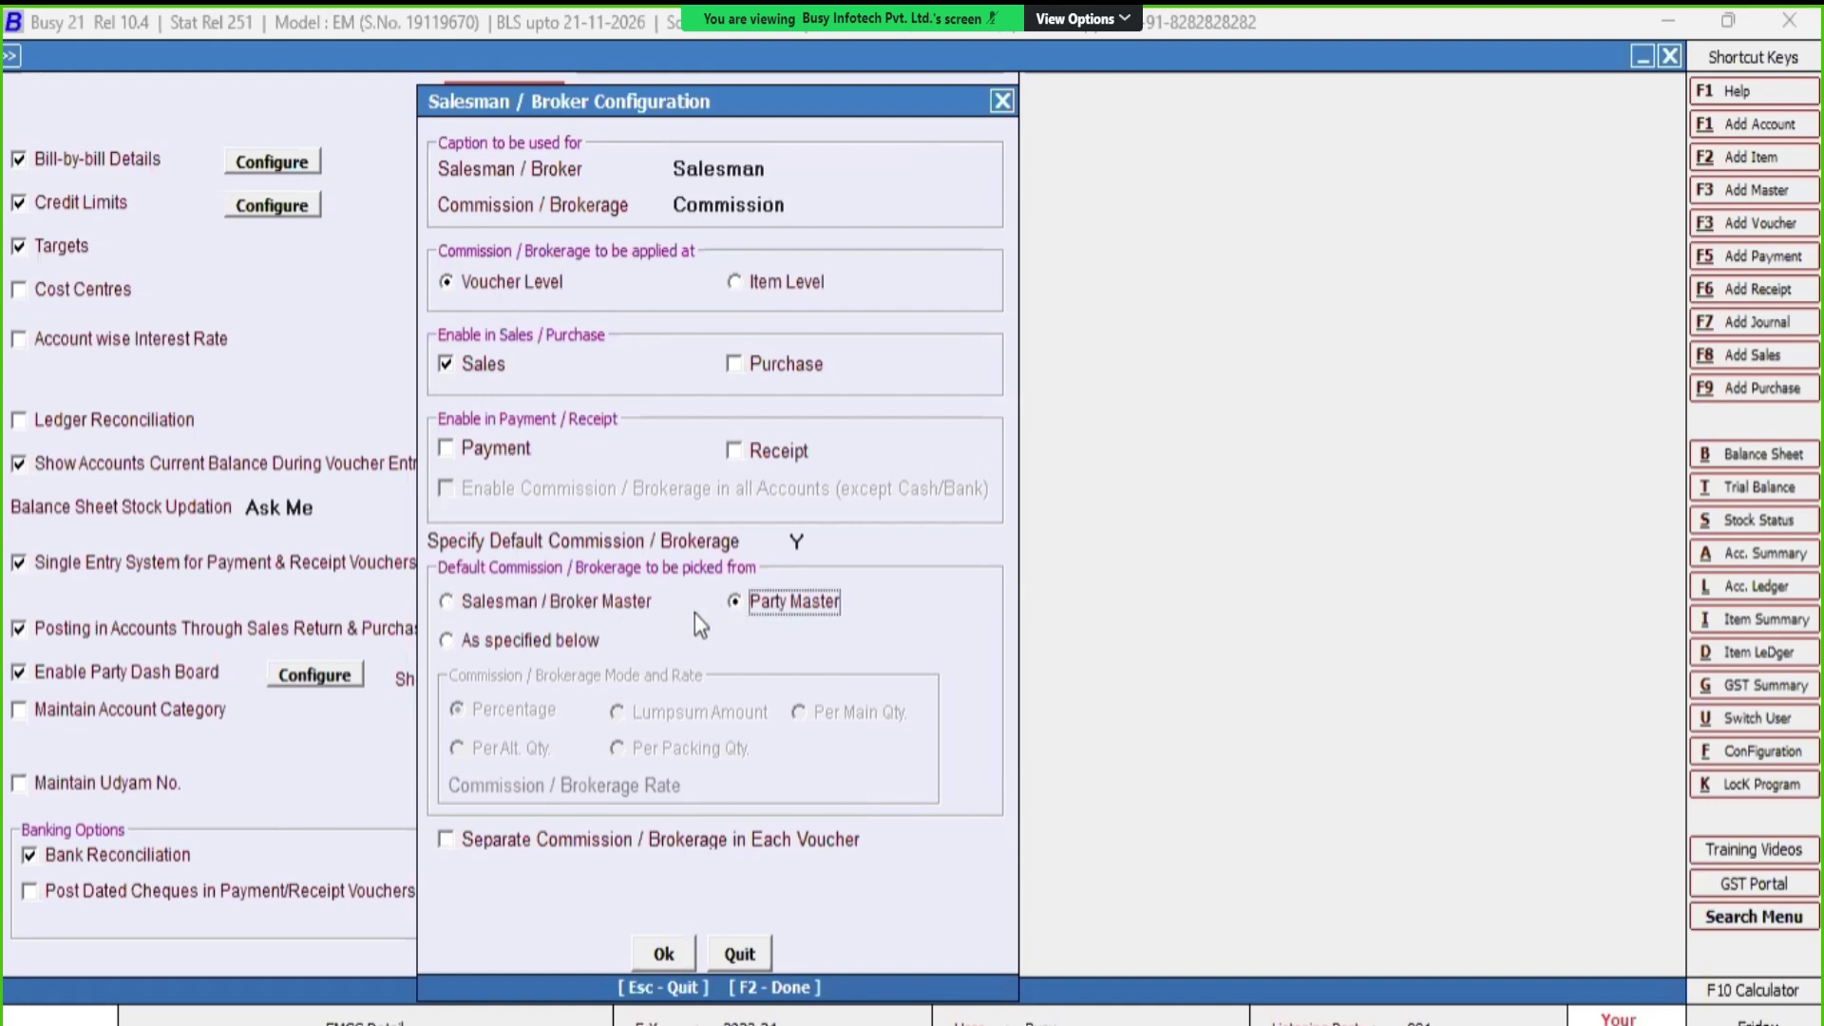
click(601, 611)
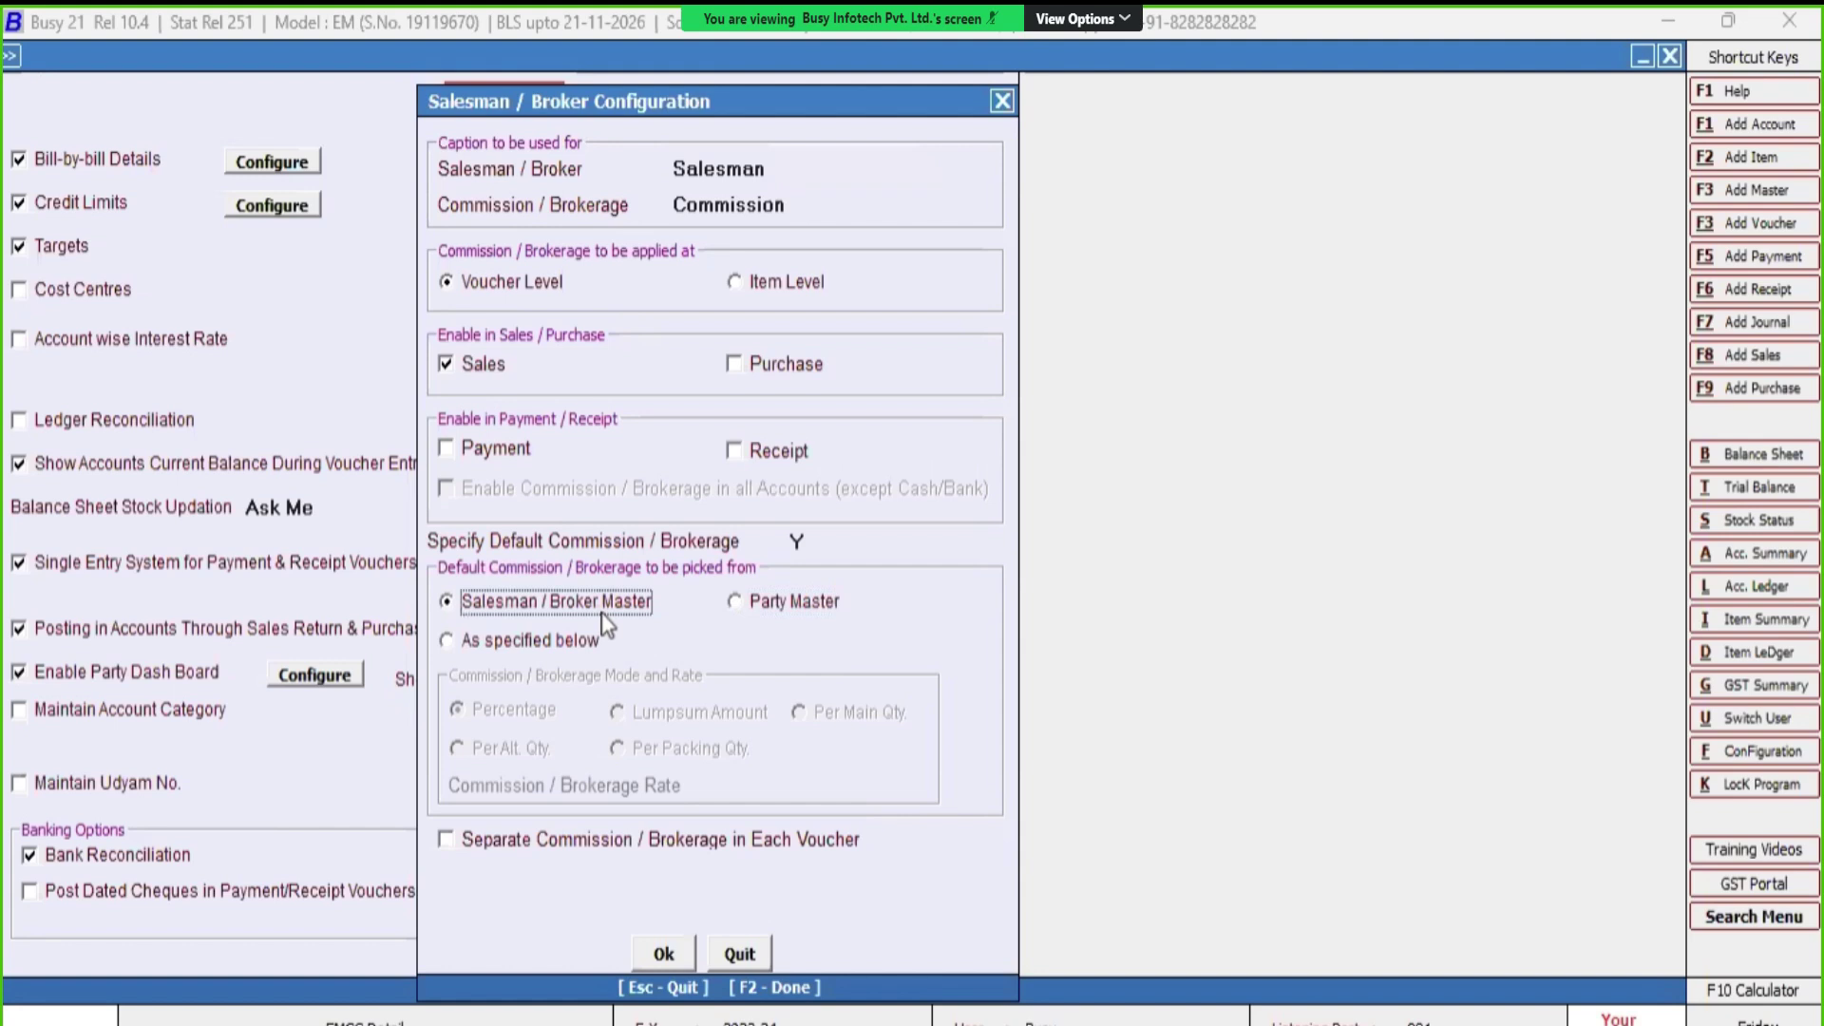
click(551, 644)
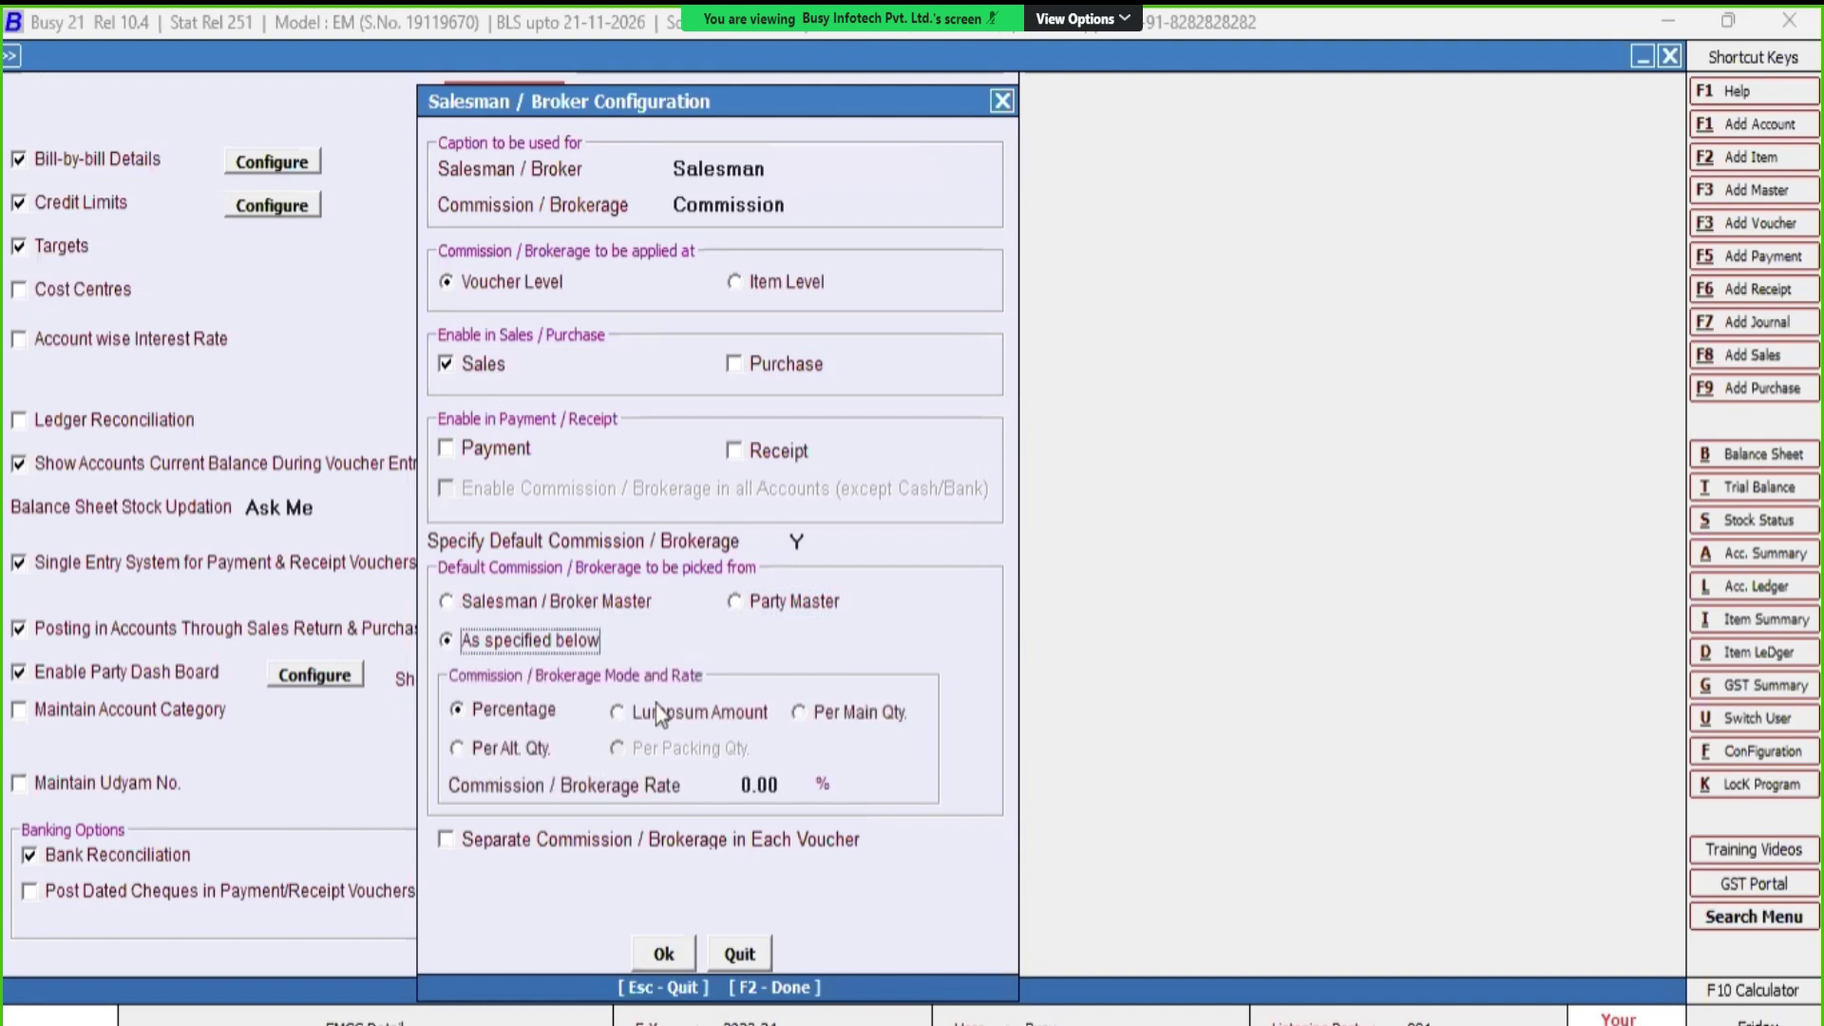
click(785, 786)
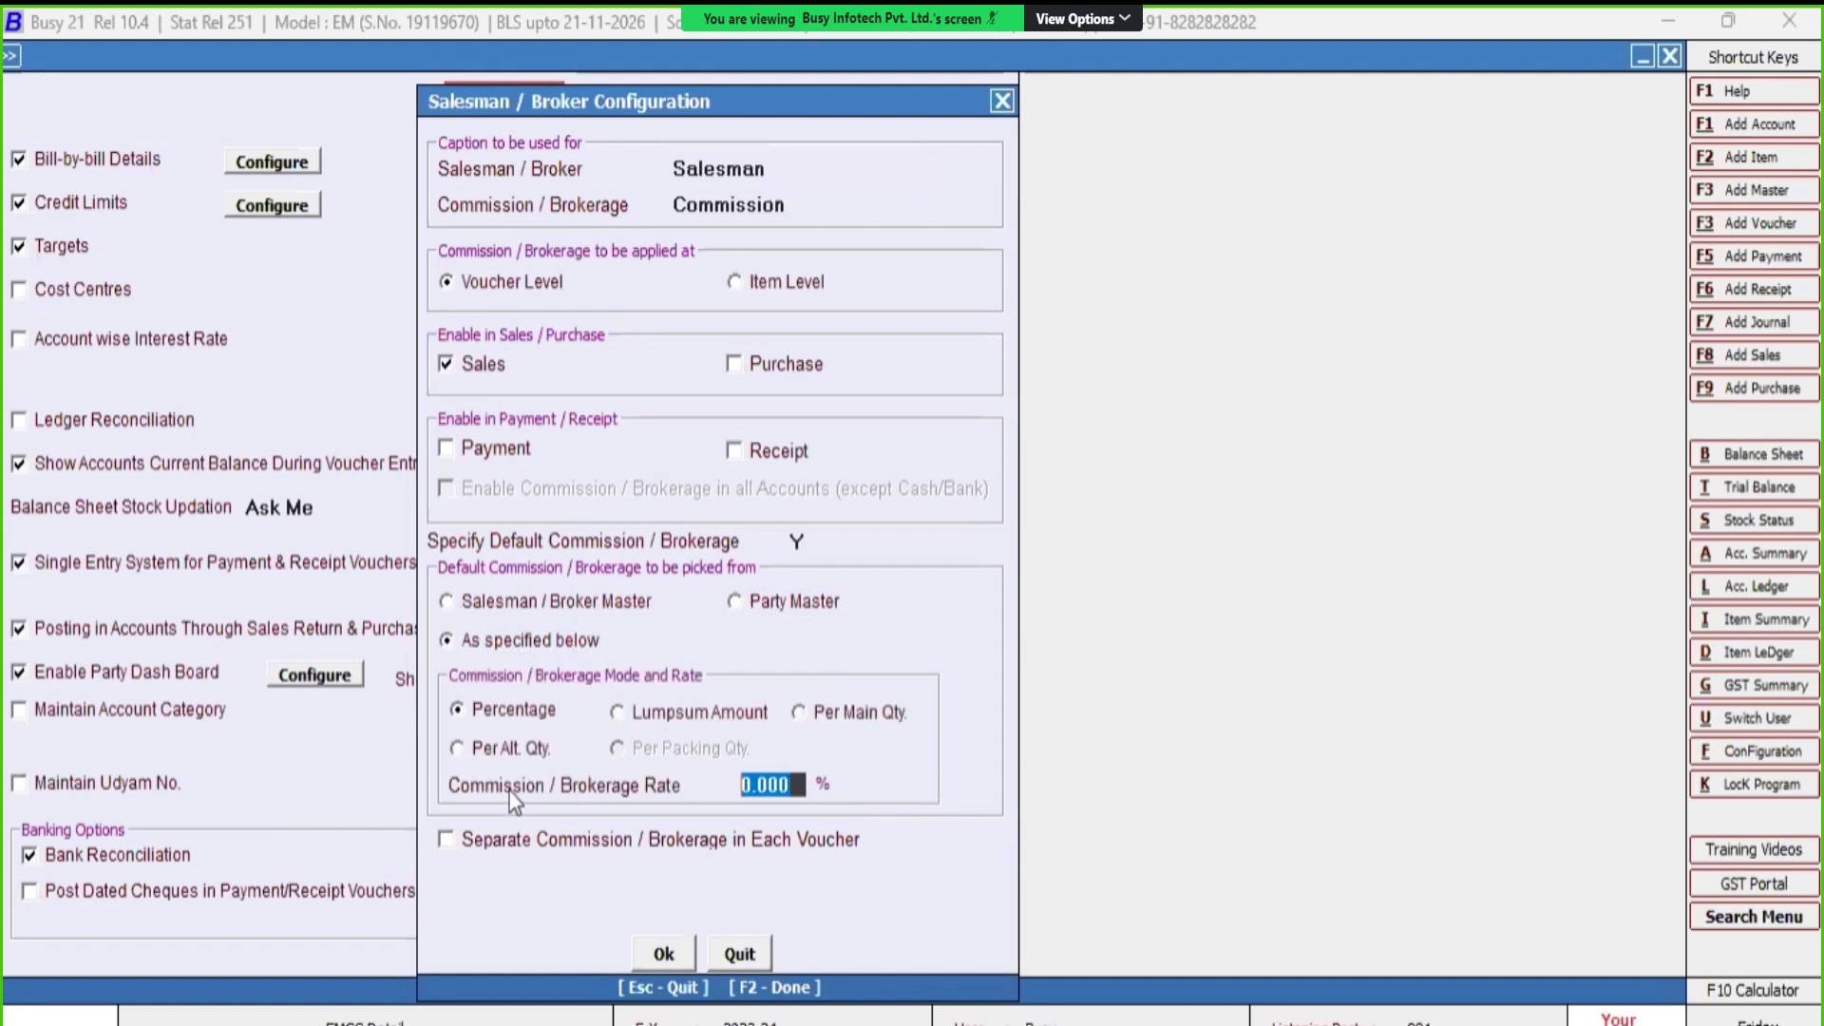
text(10)
click(663, 954)
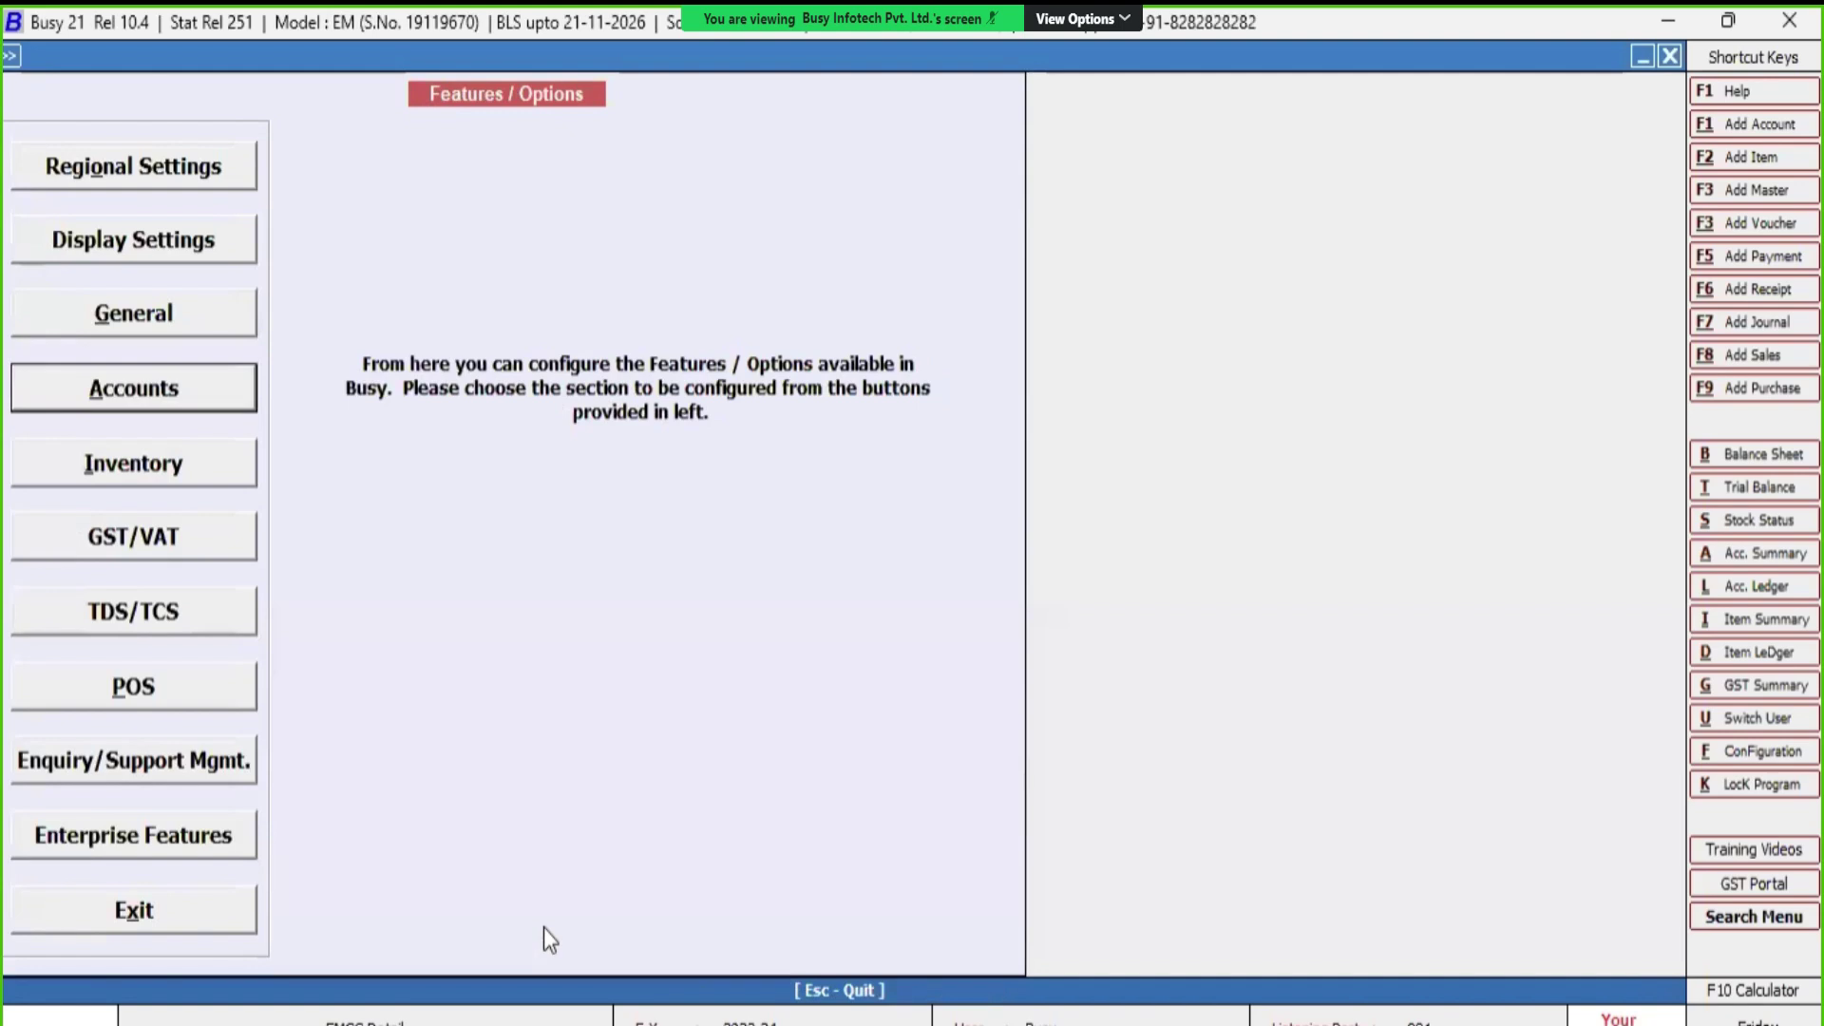
Step: Open the Add Salesman master form under Administration > Masters
key(Escape)
key(Down)
key(Down)
key(Down)
key(Down)
key(Down)
key(Down)
key(Down)
key(Down)
key(Down)
key(Down)
key(Down)
key(Down)
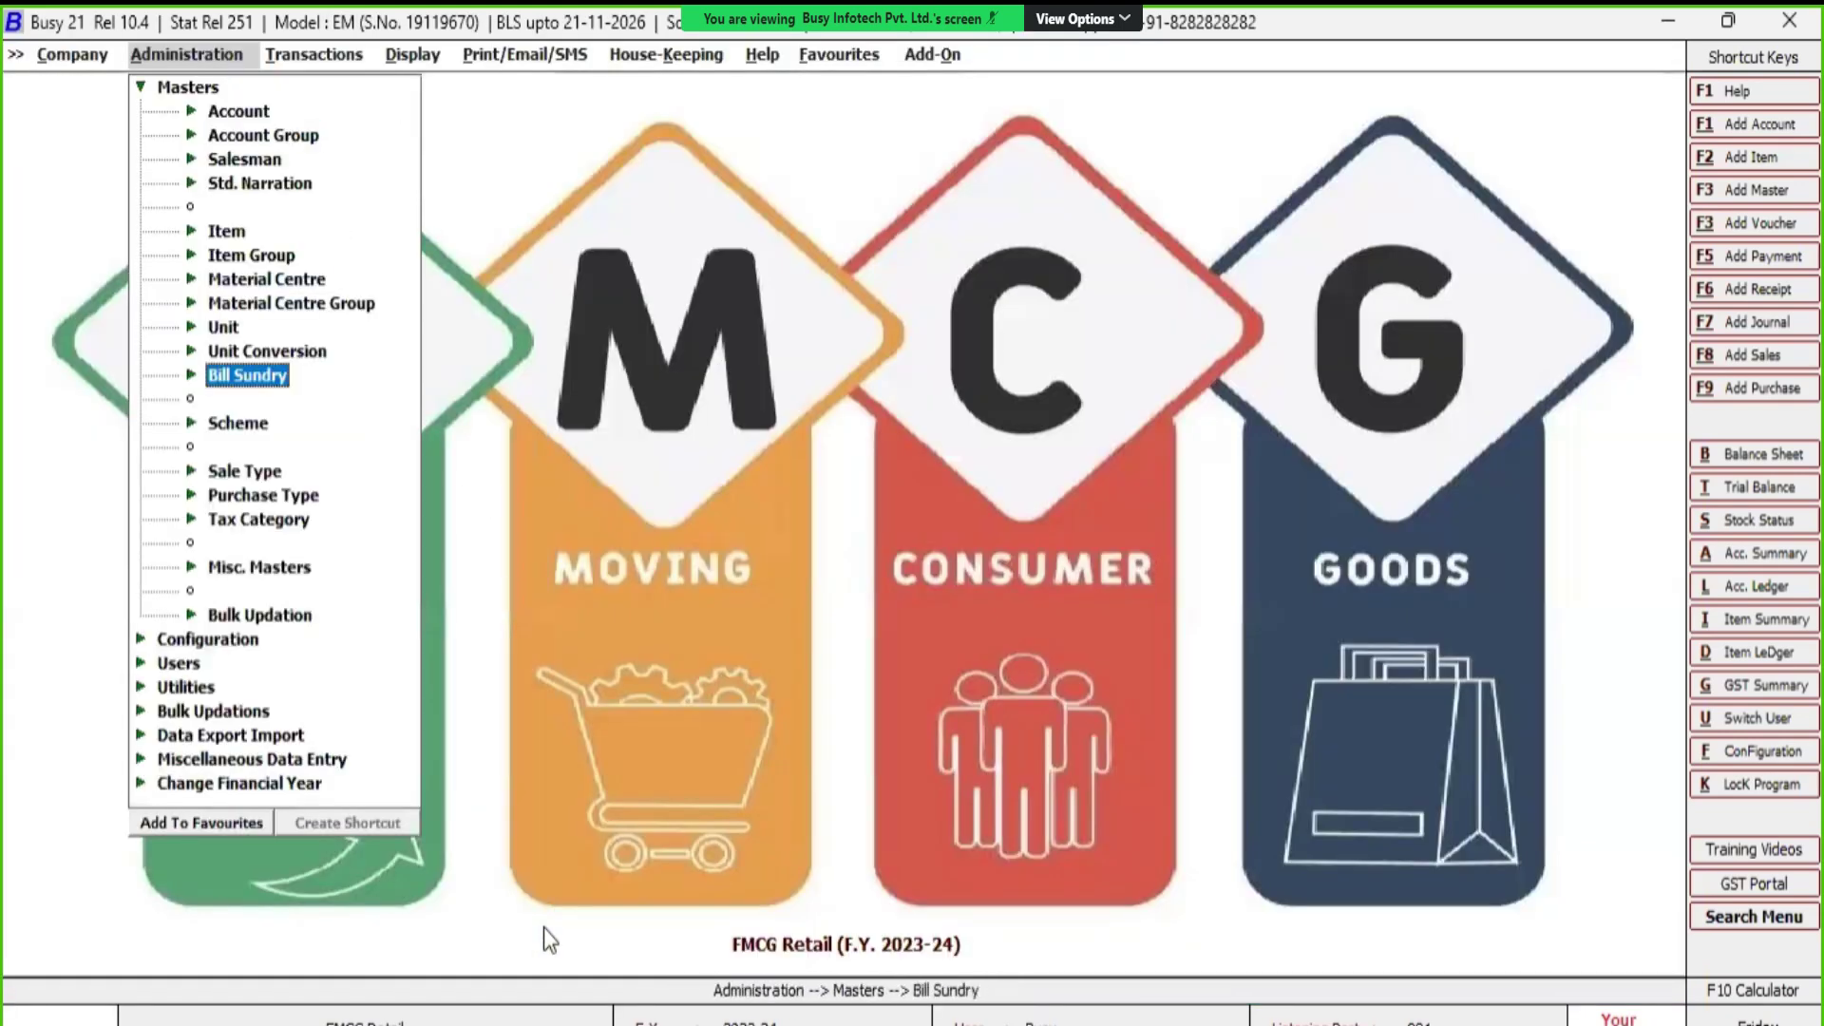
key(Up)
key(Up)
key(Up)
key(Up)
key(Up)
key(Up)
key(Up)
key(Up)
key(Up)
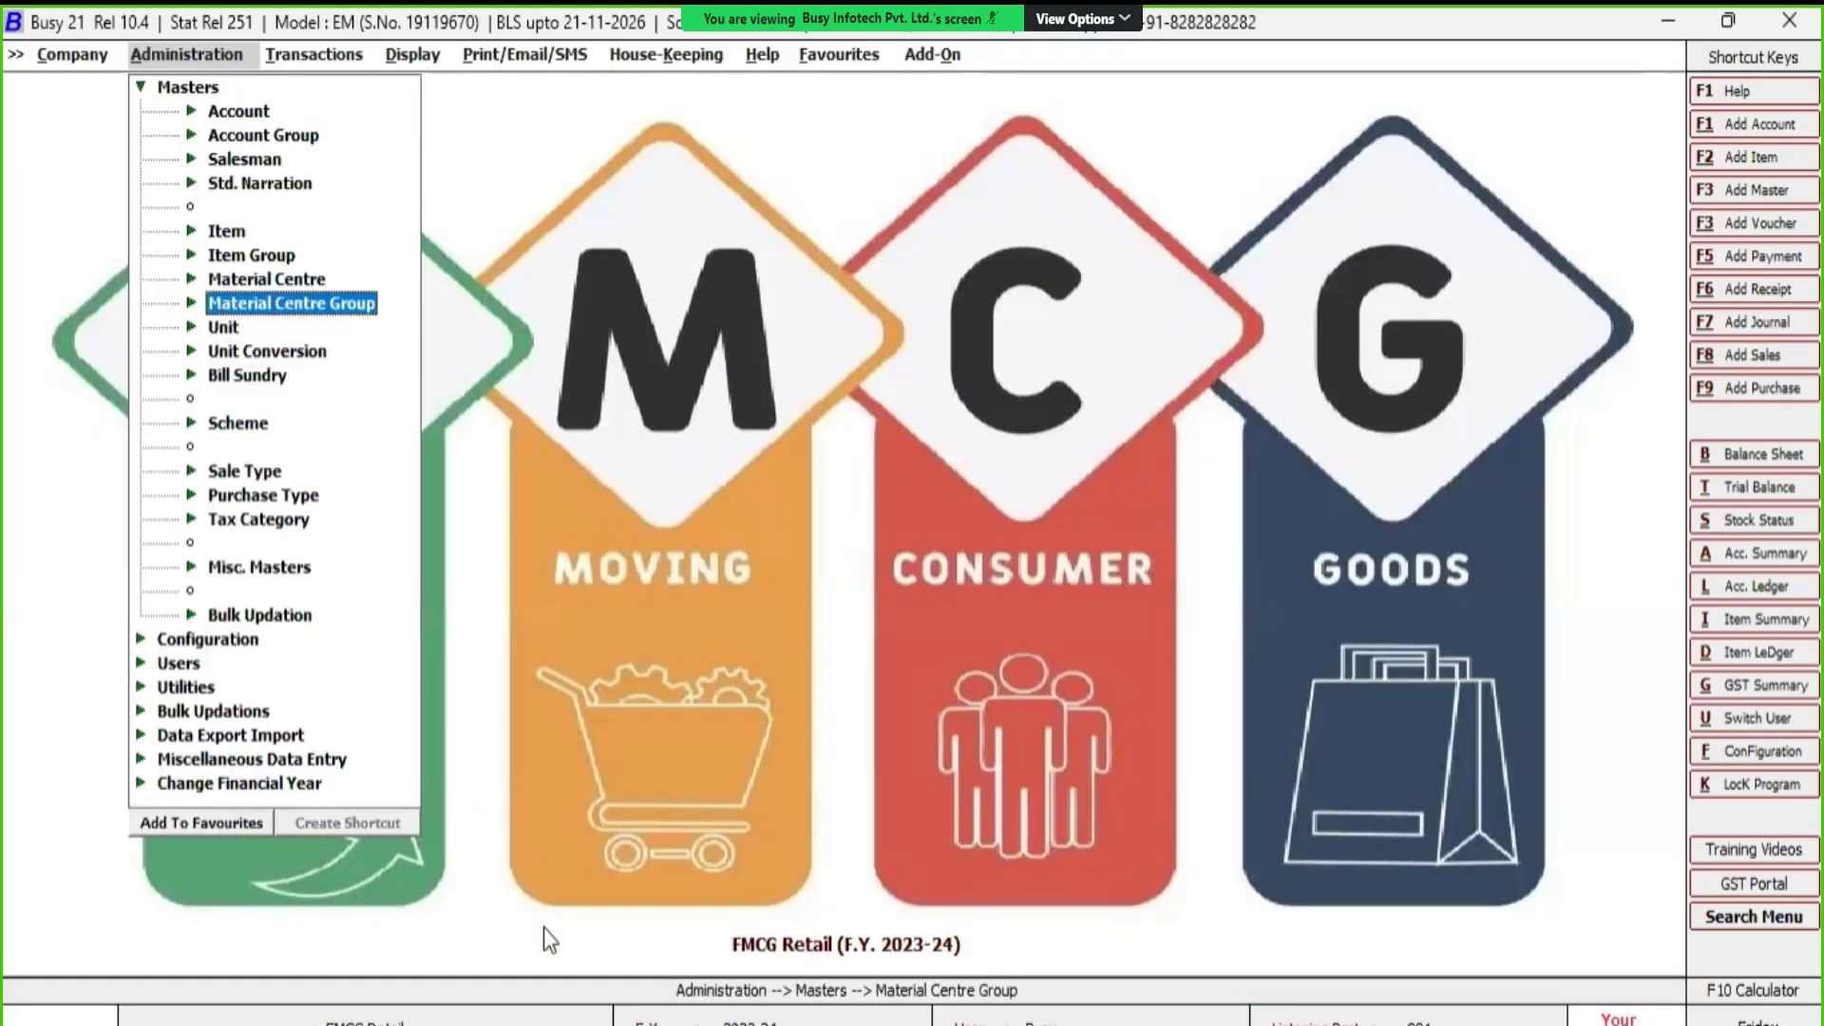
key(Return)
key(Return)
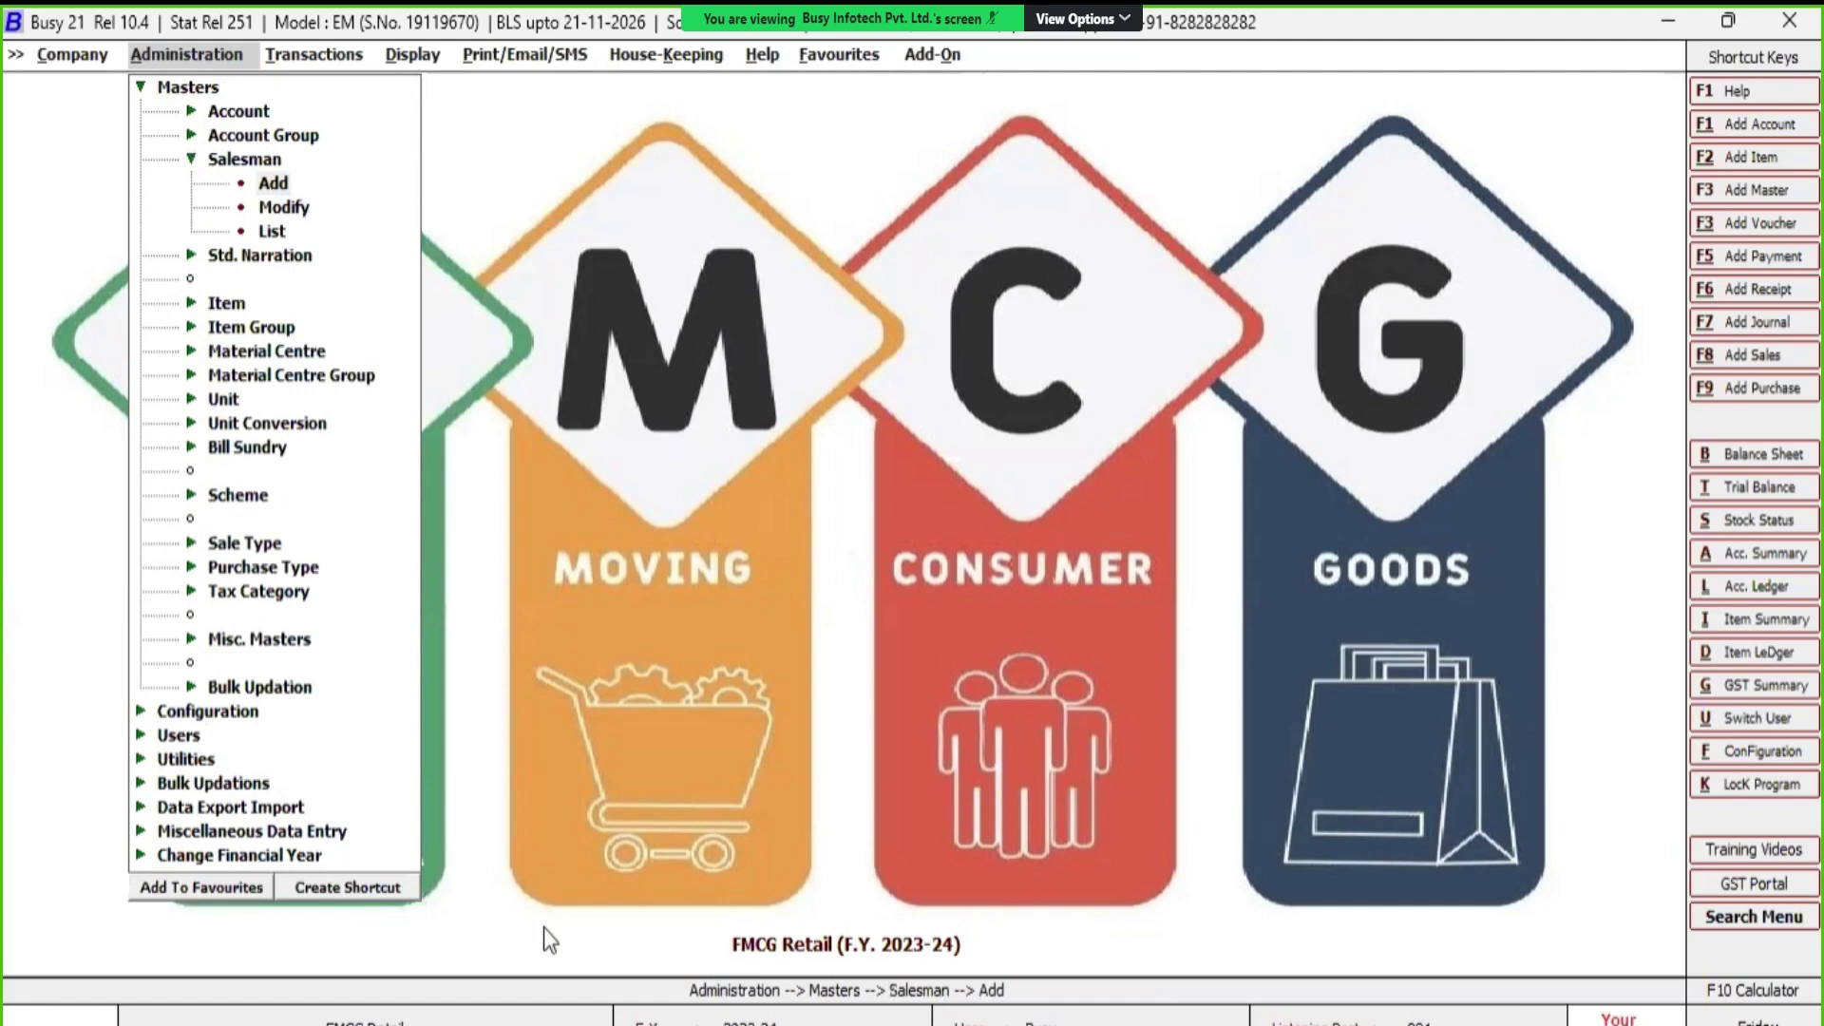
Step: Enter the salesman's name, credit the Commission on Sales account, and save the master
text(aru)
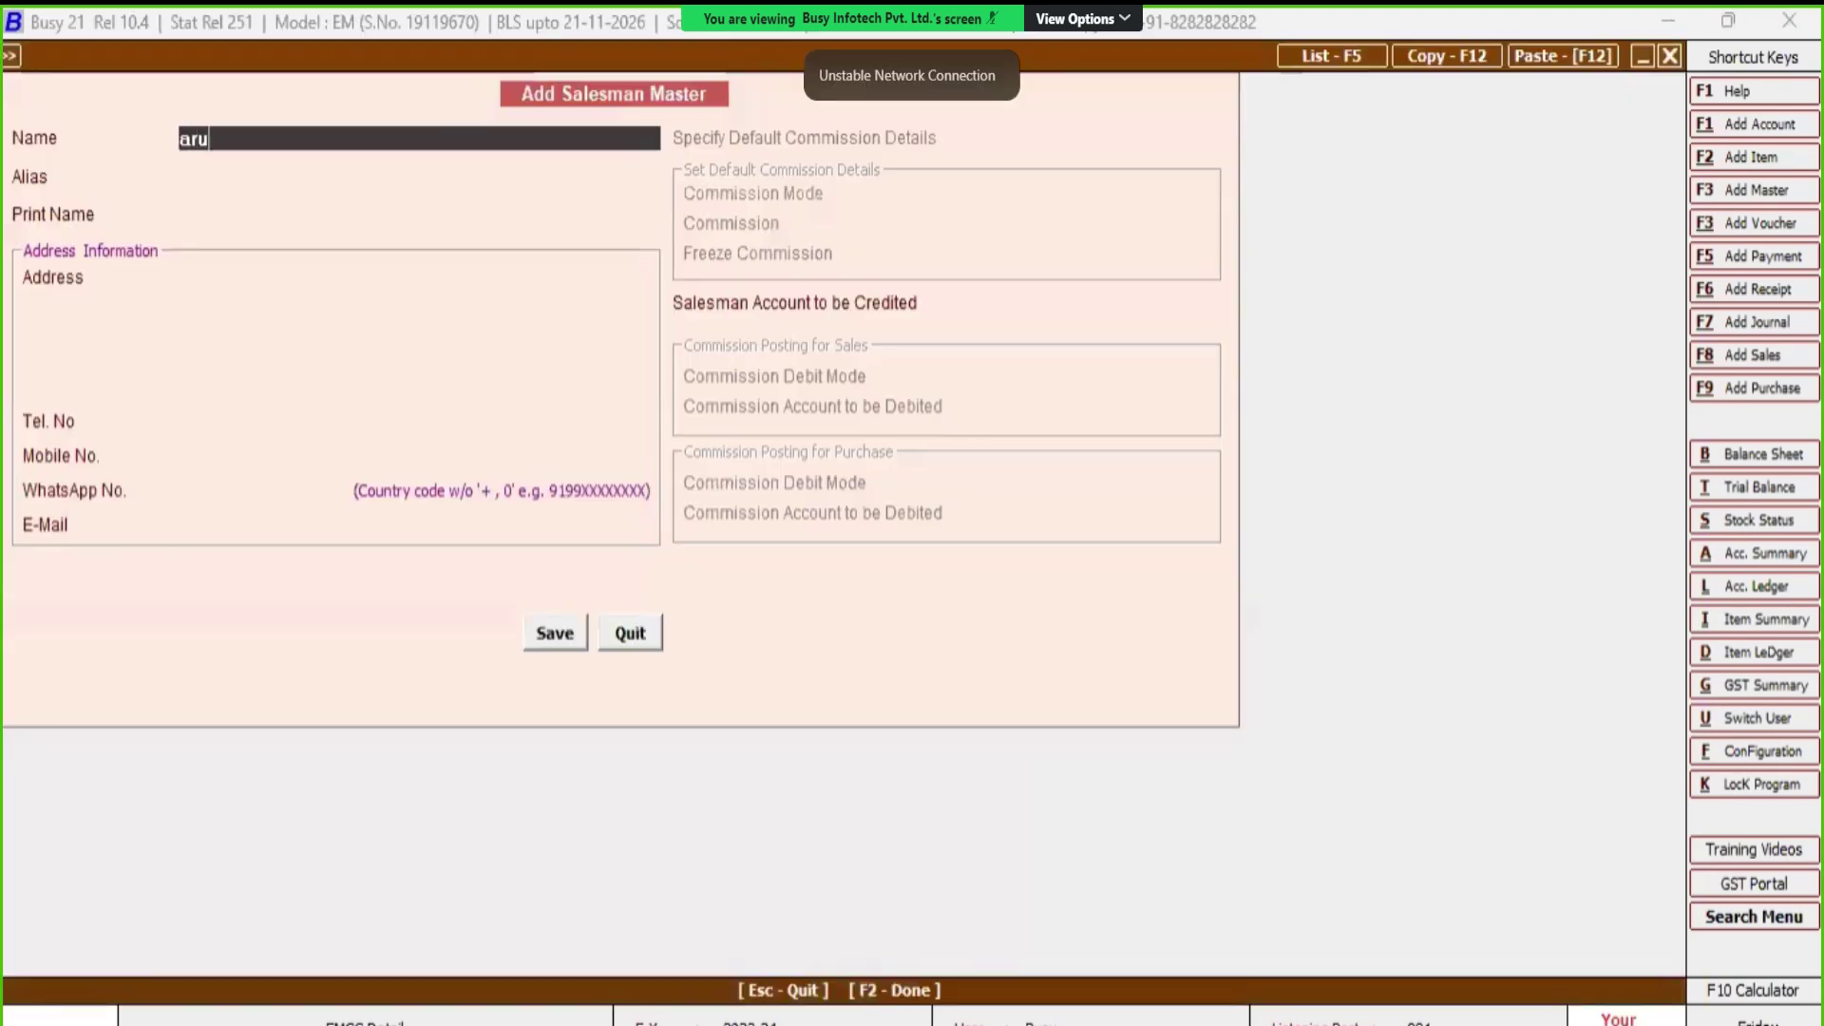
text(n)
key(Return)
key(Return)
key(Return)
key(Return)
key(Return)
key(Return)
key(Return)
key(Return)
key(Return)
key(Return)
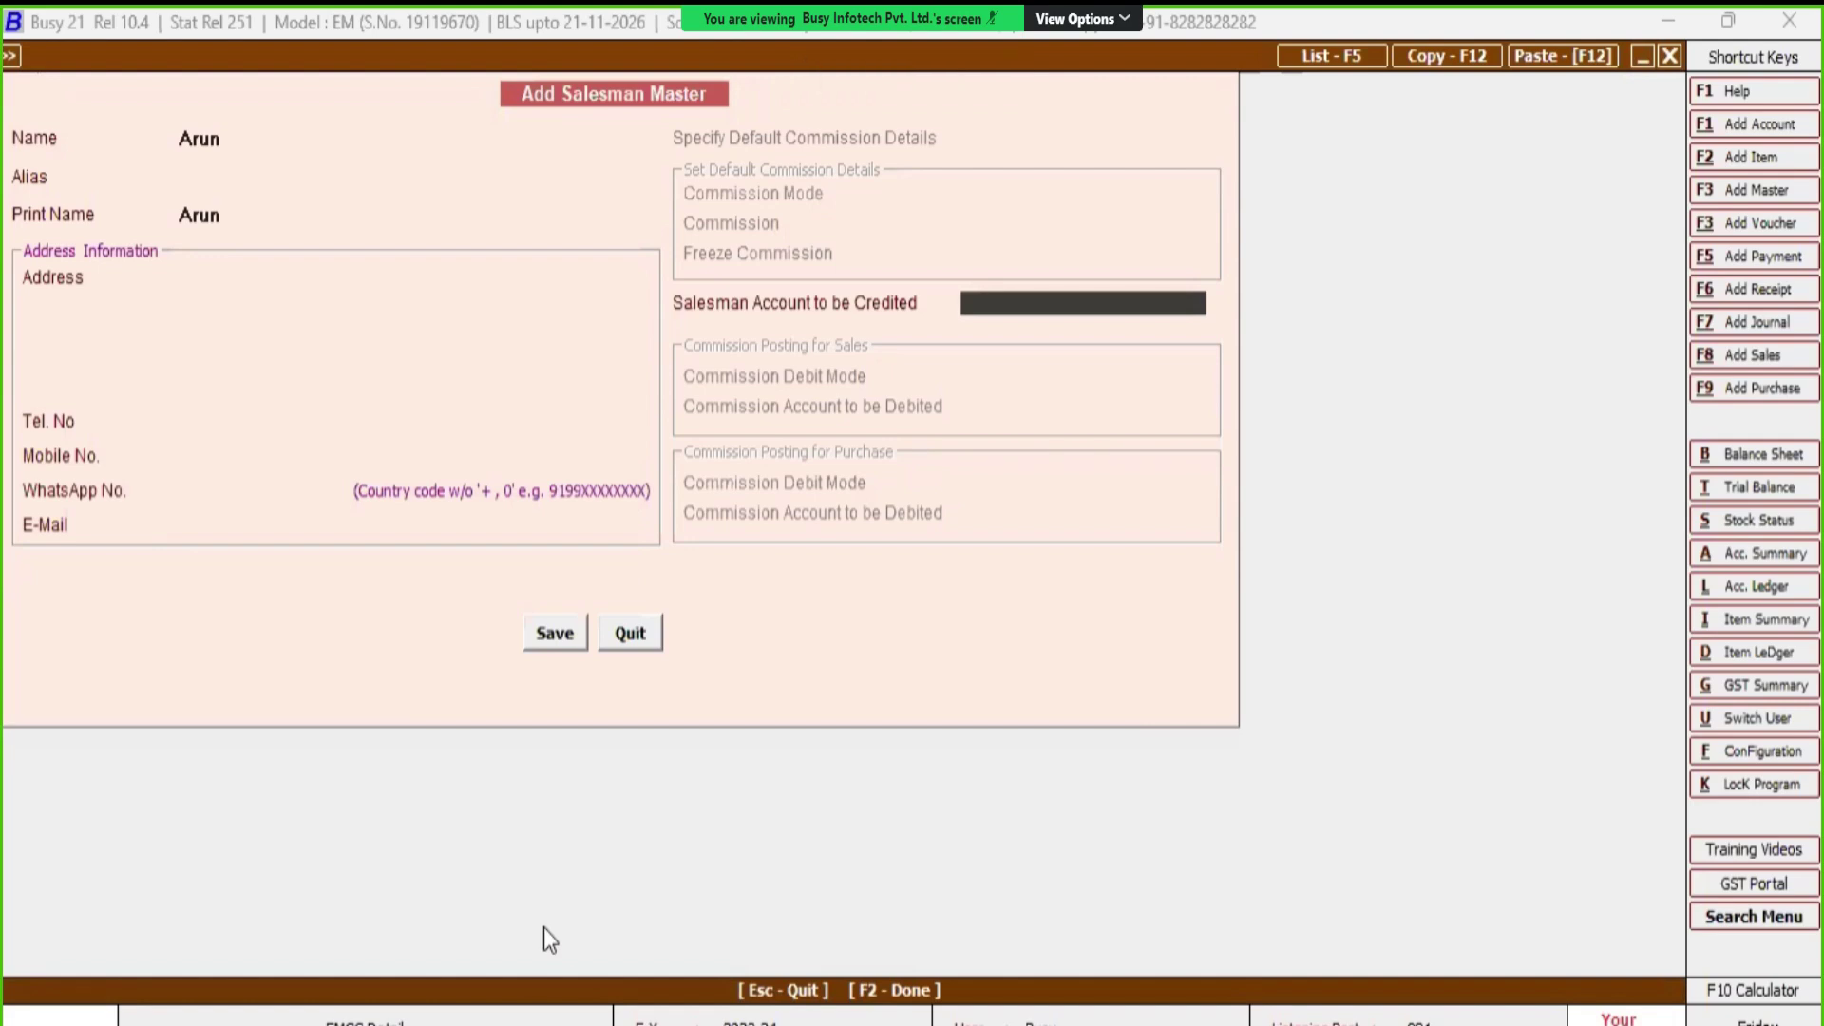
text(com)
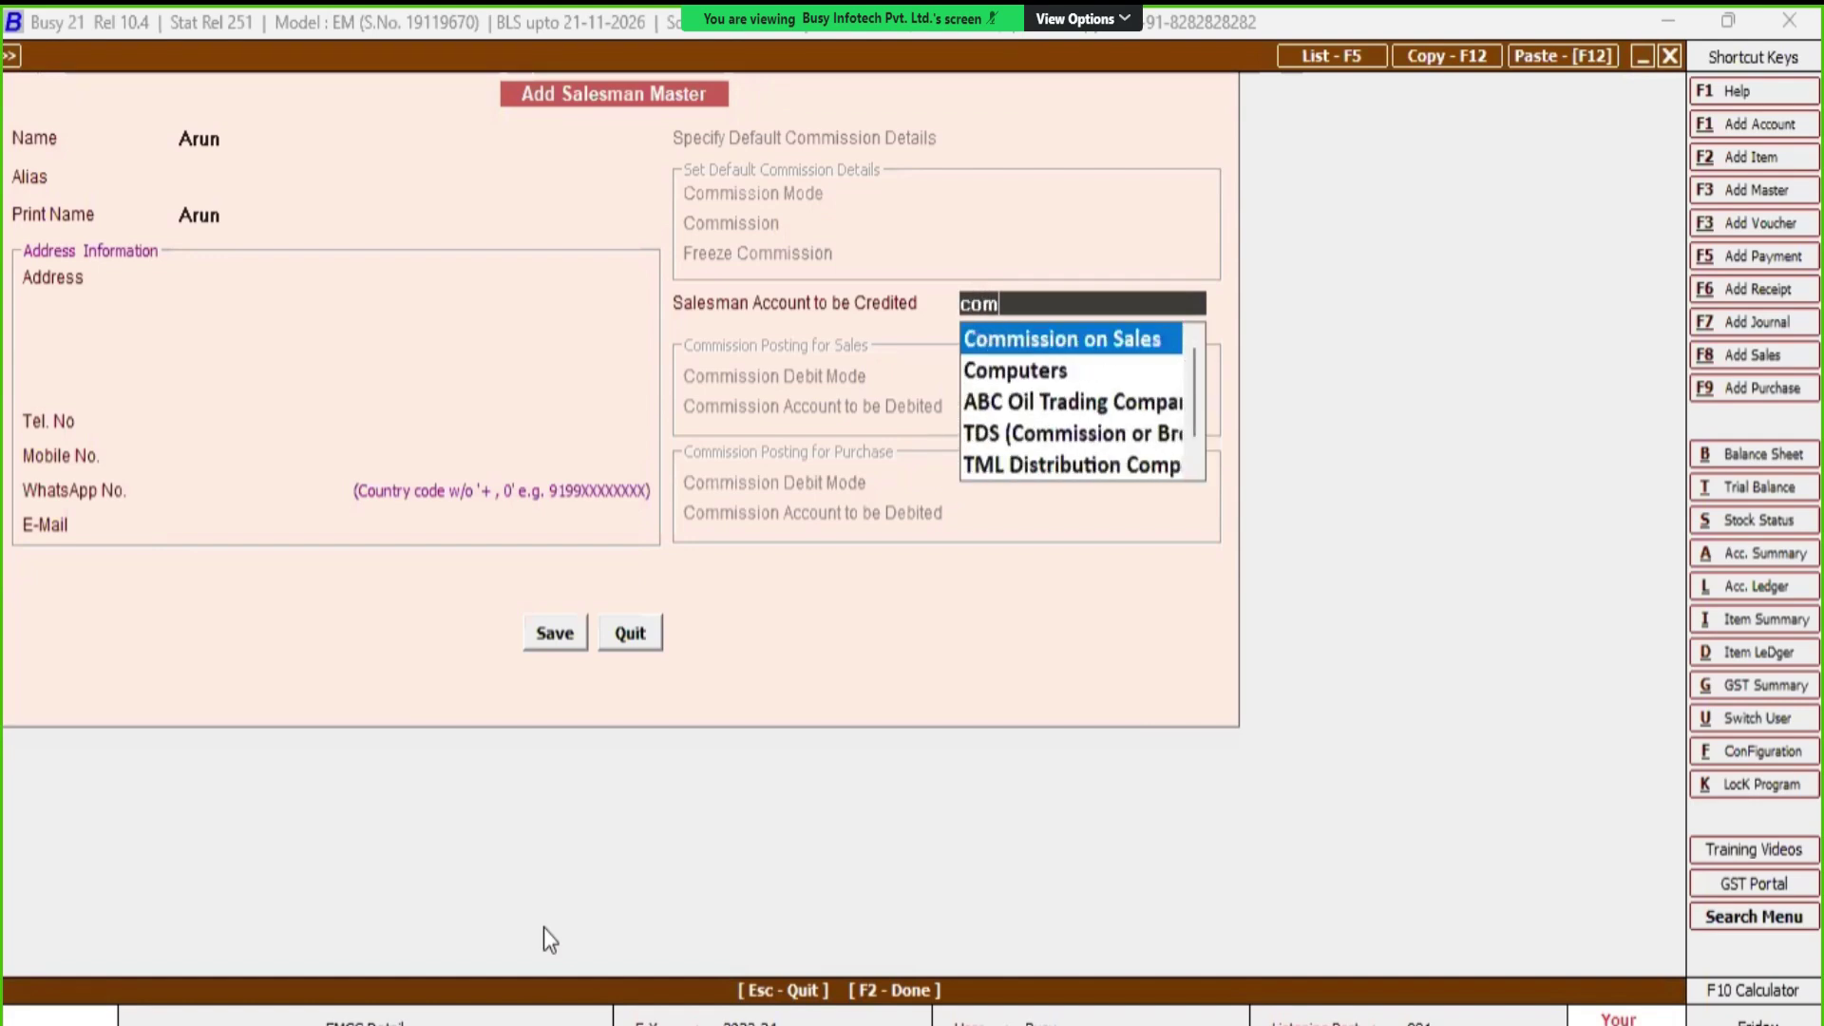
key(Return)
key(Up)
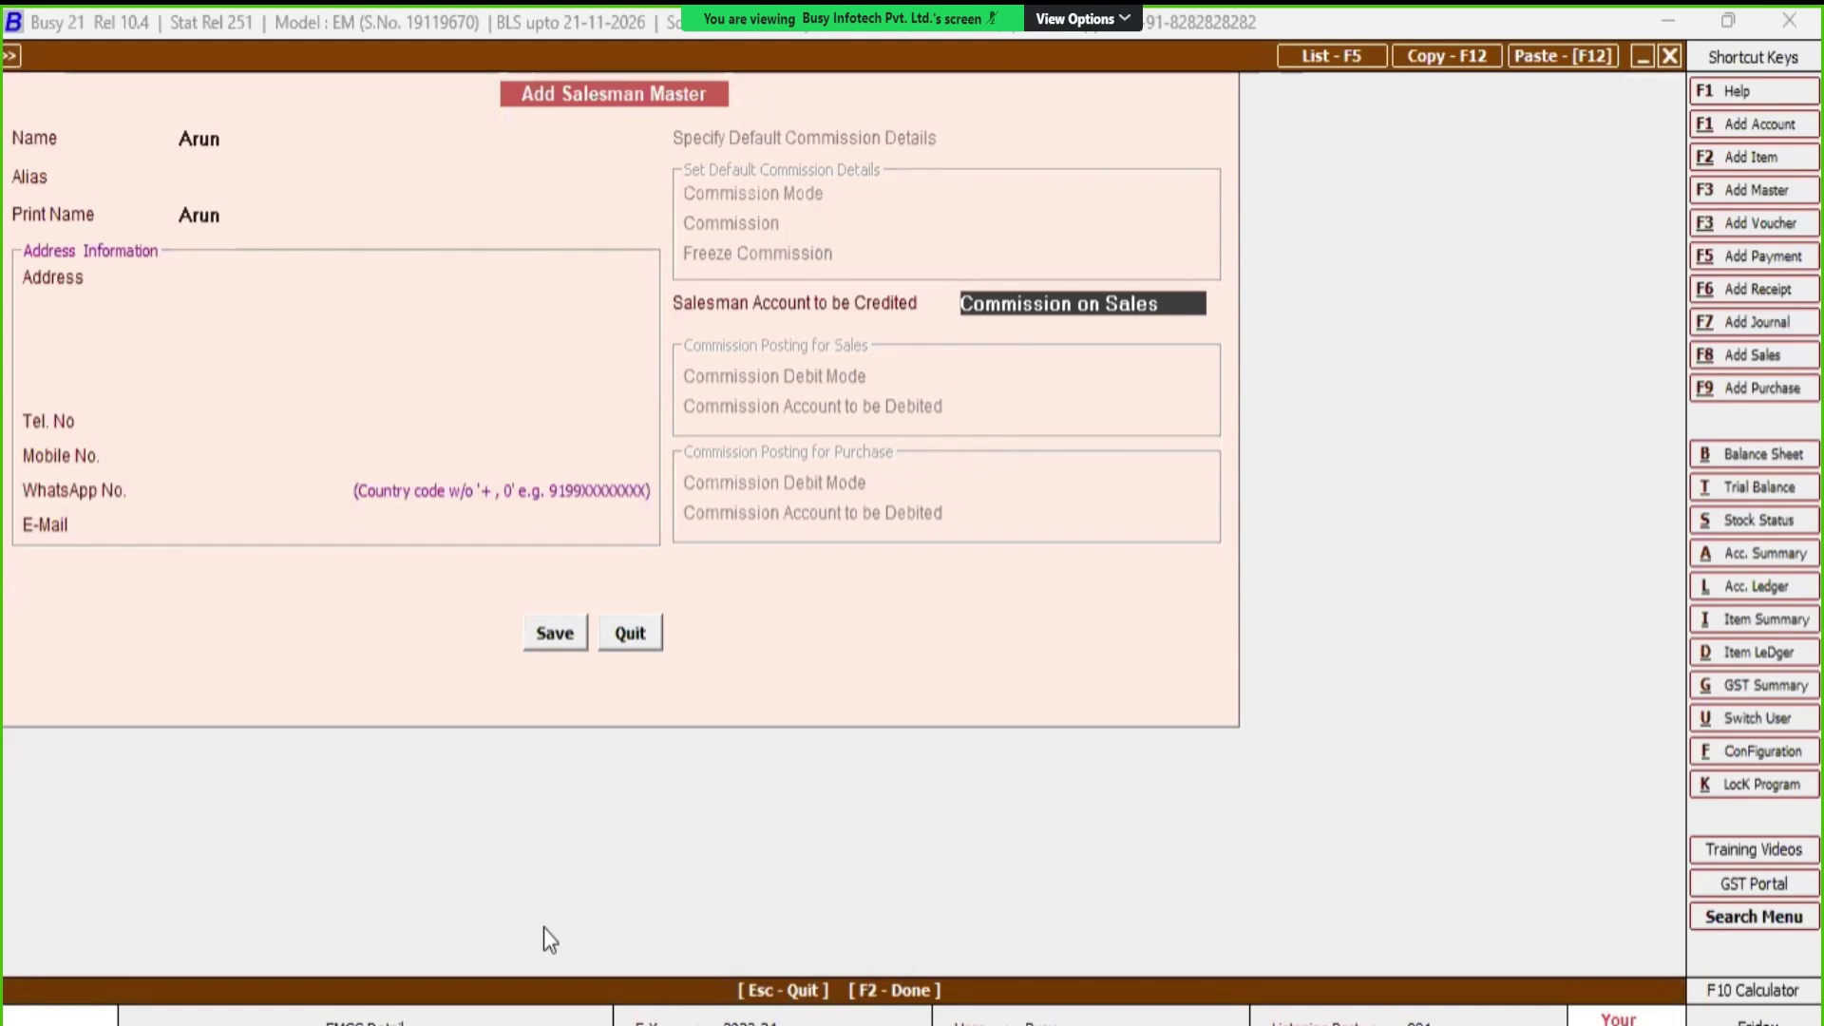
key(Return)
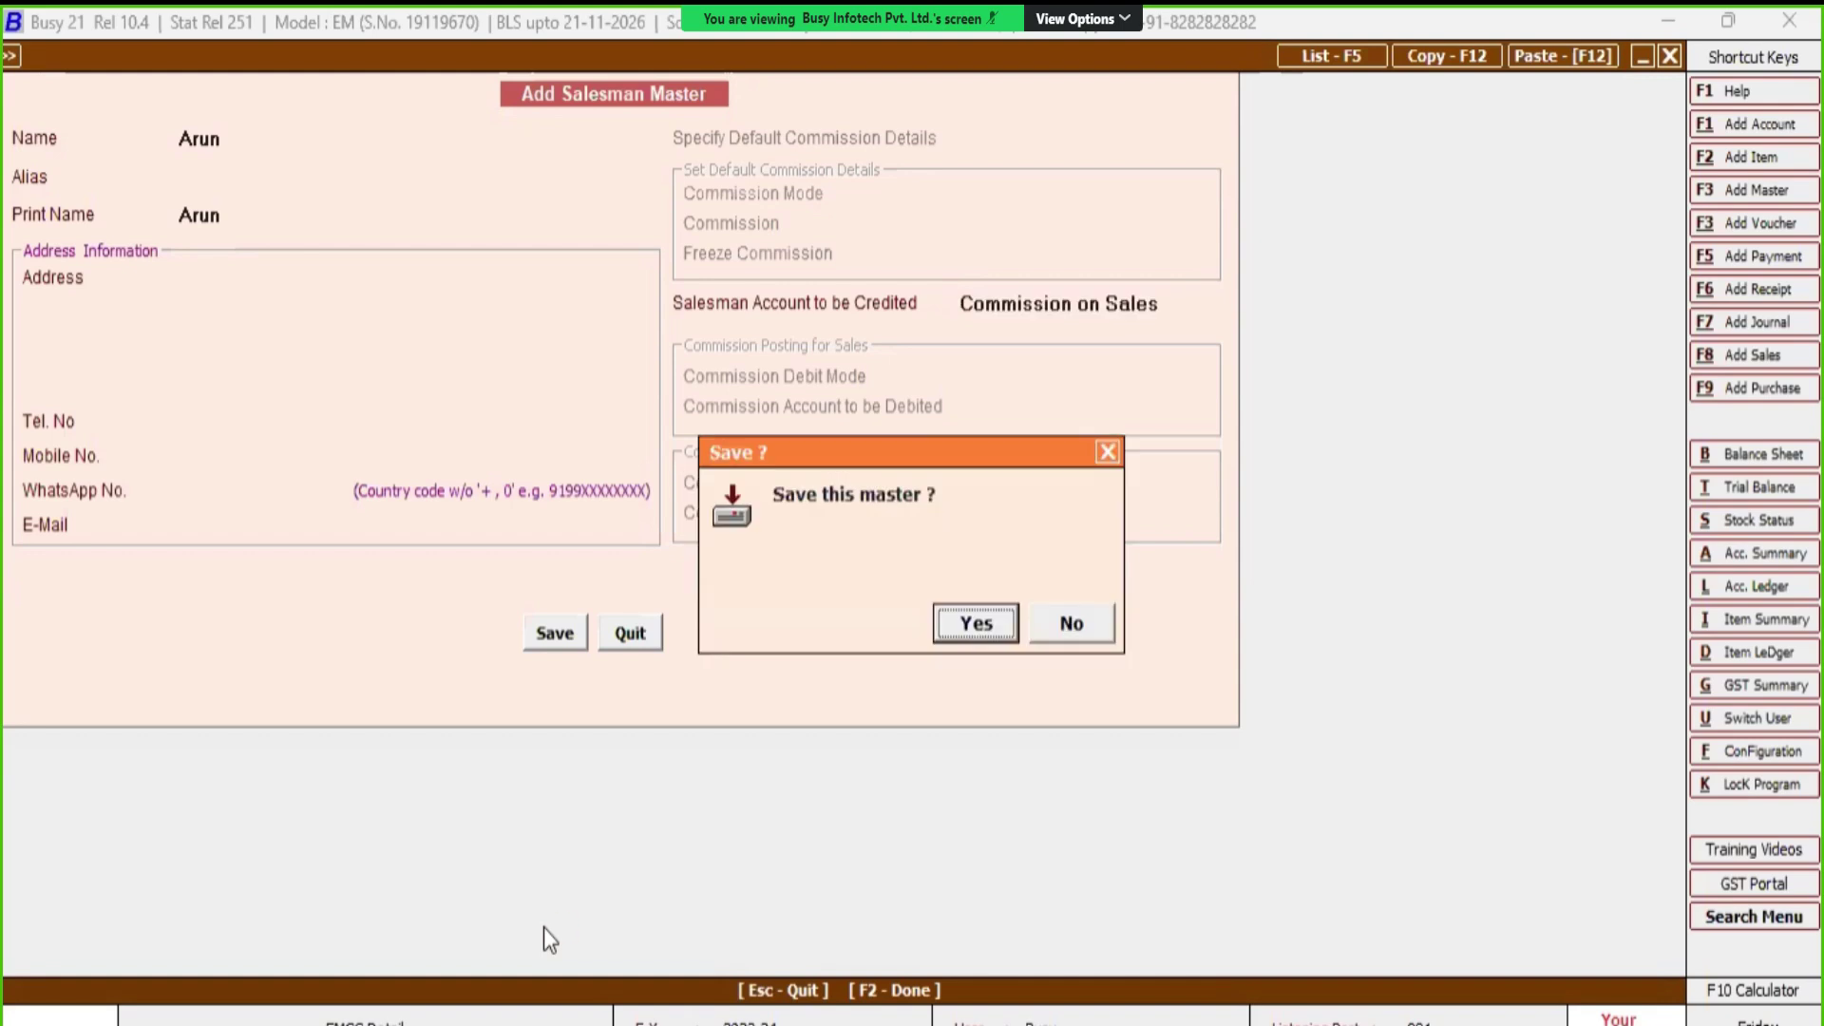
key(Return)
key(Escape)
key(alt+t)
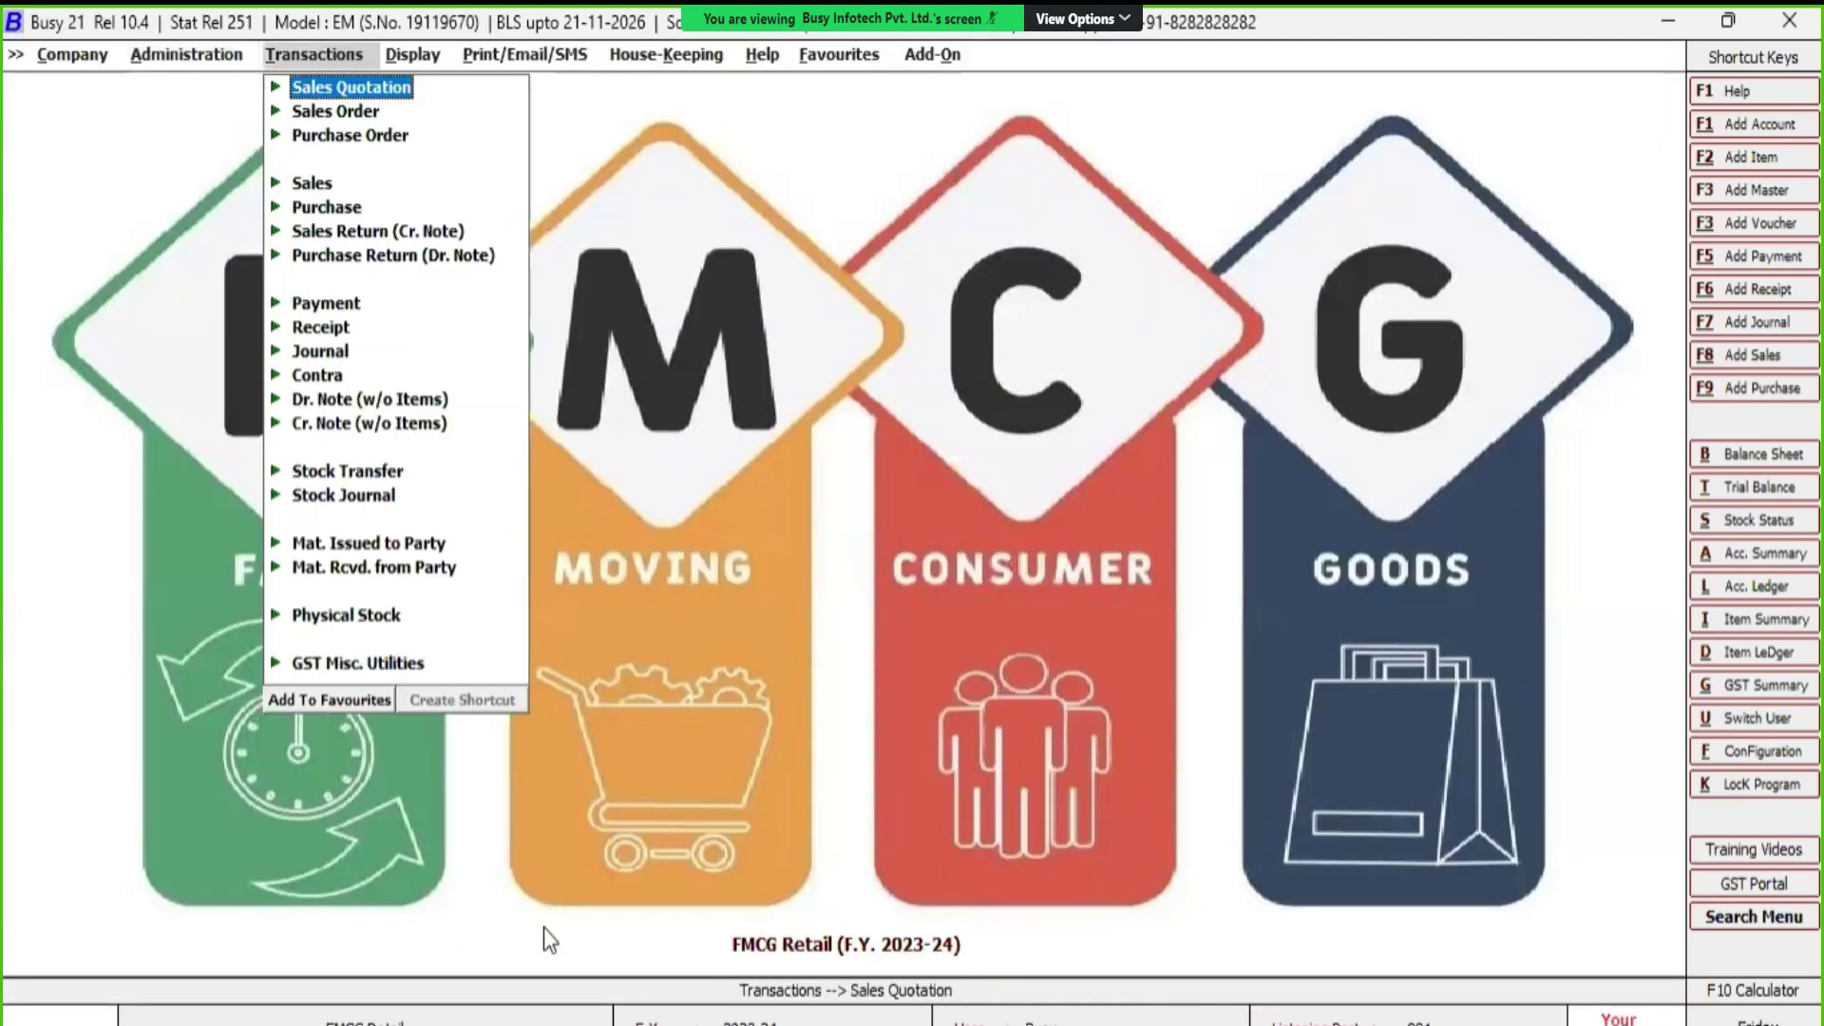
key(Down)
key(Down)
key(Down)
key(Return)
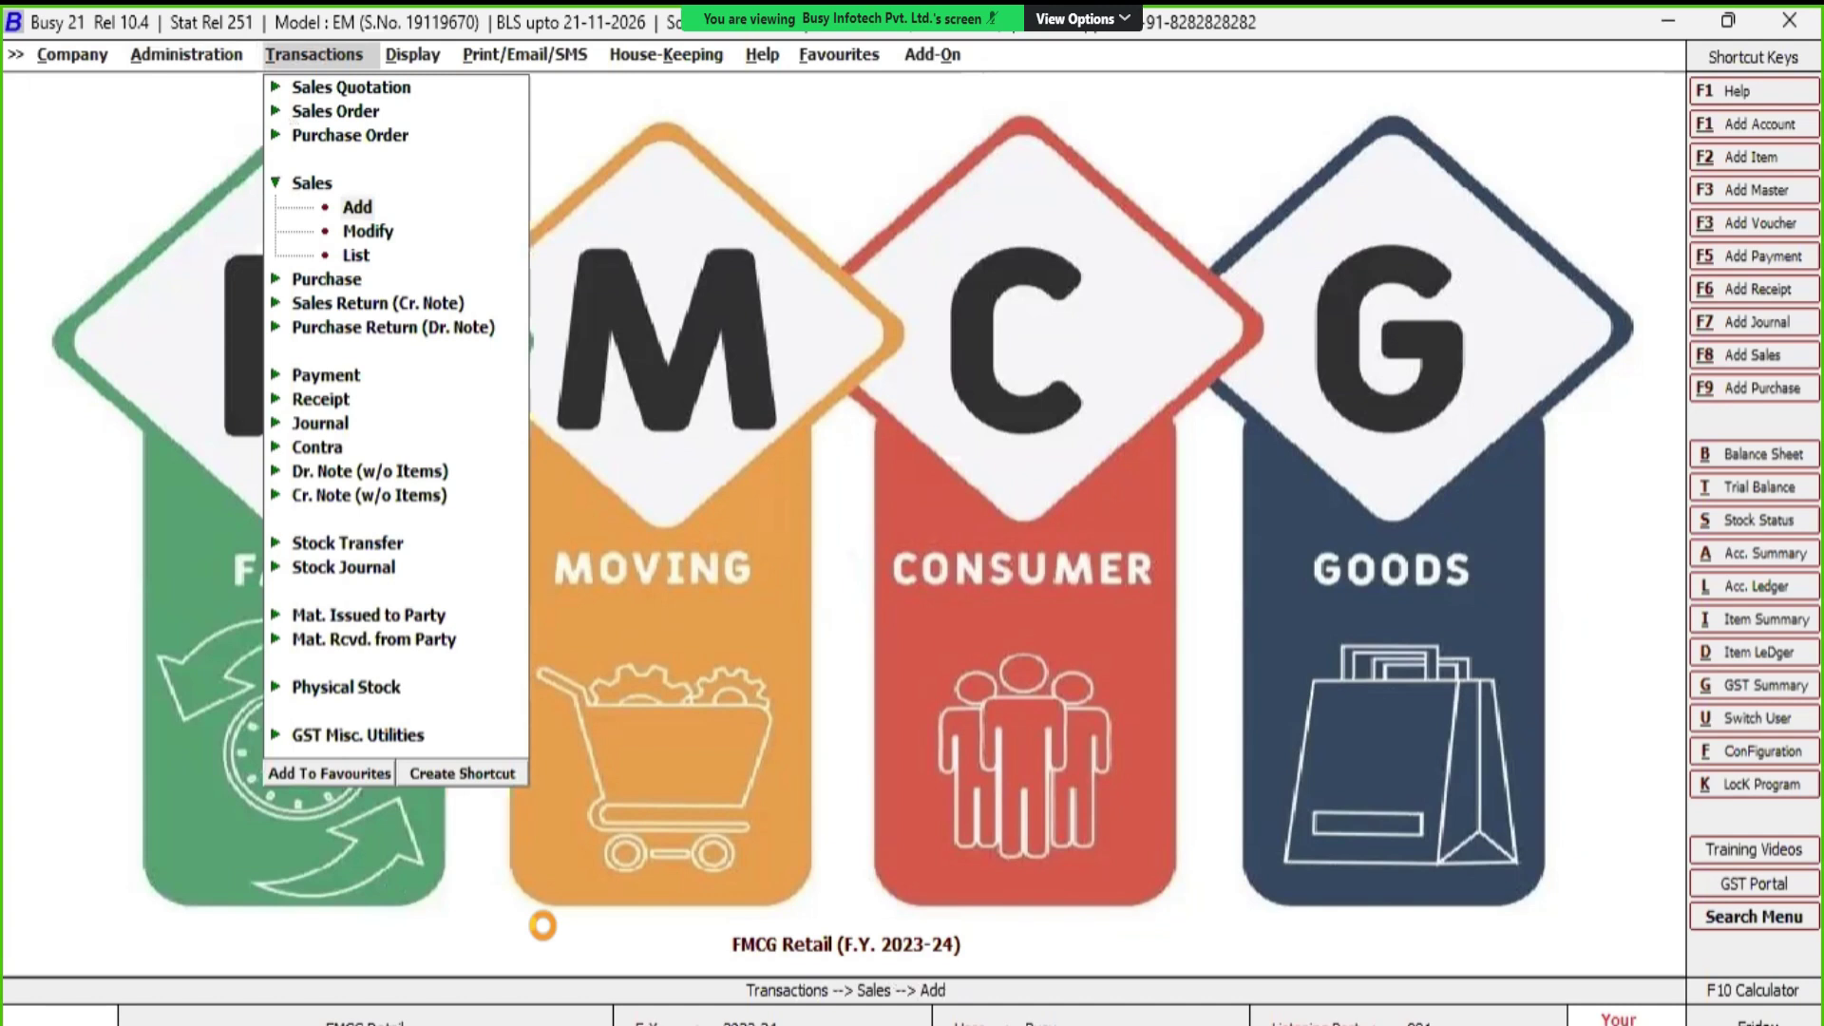
key(Return)
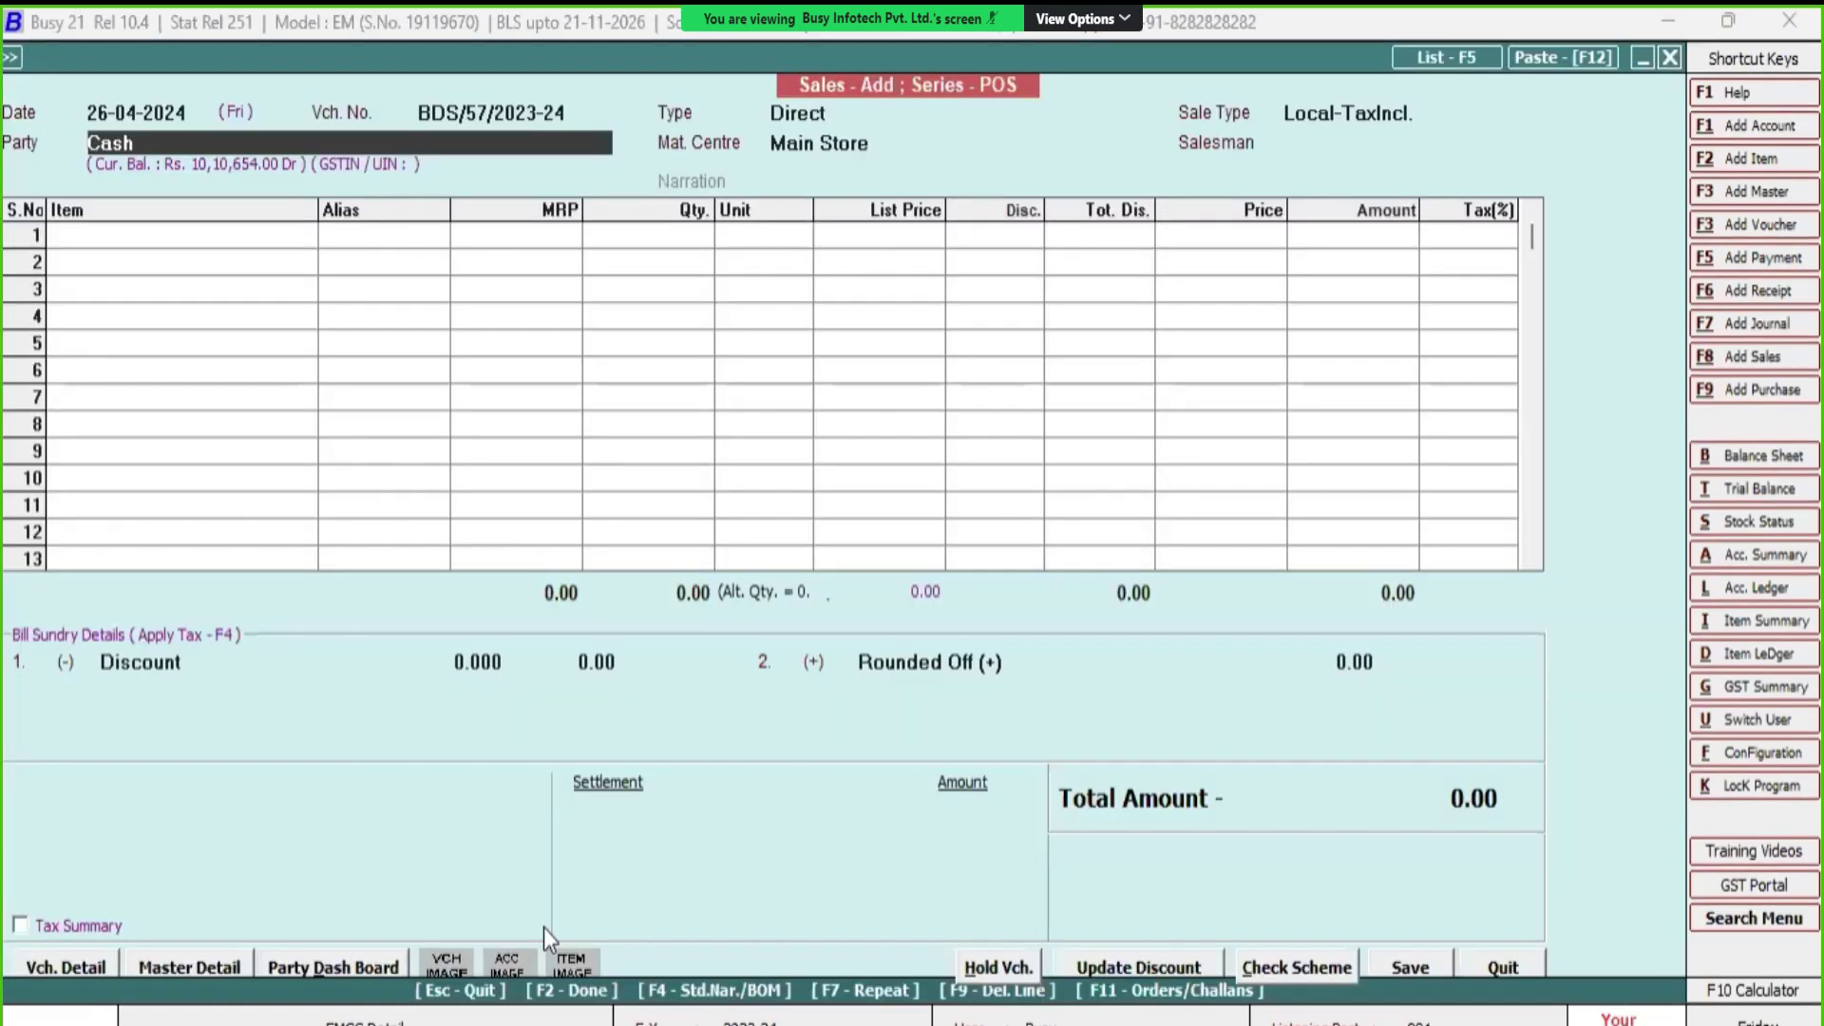
key(Return)
key(Return)
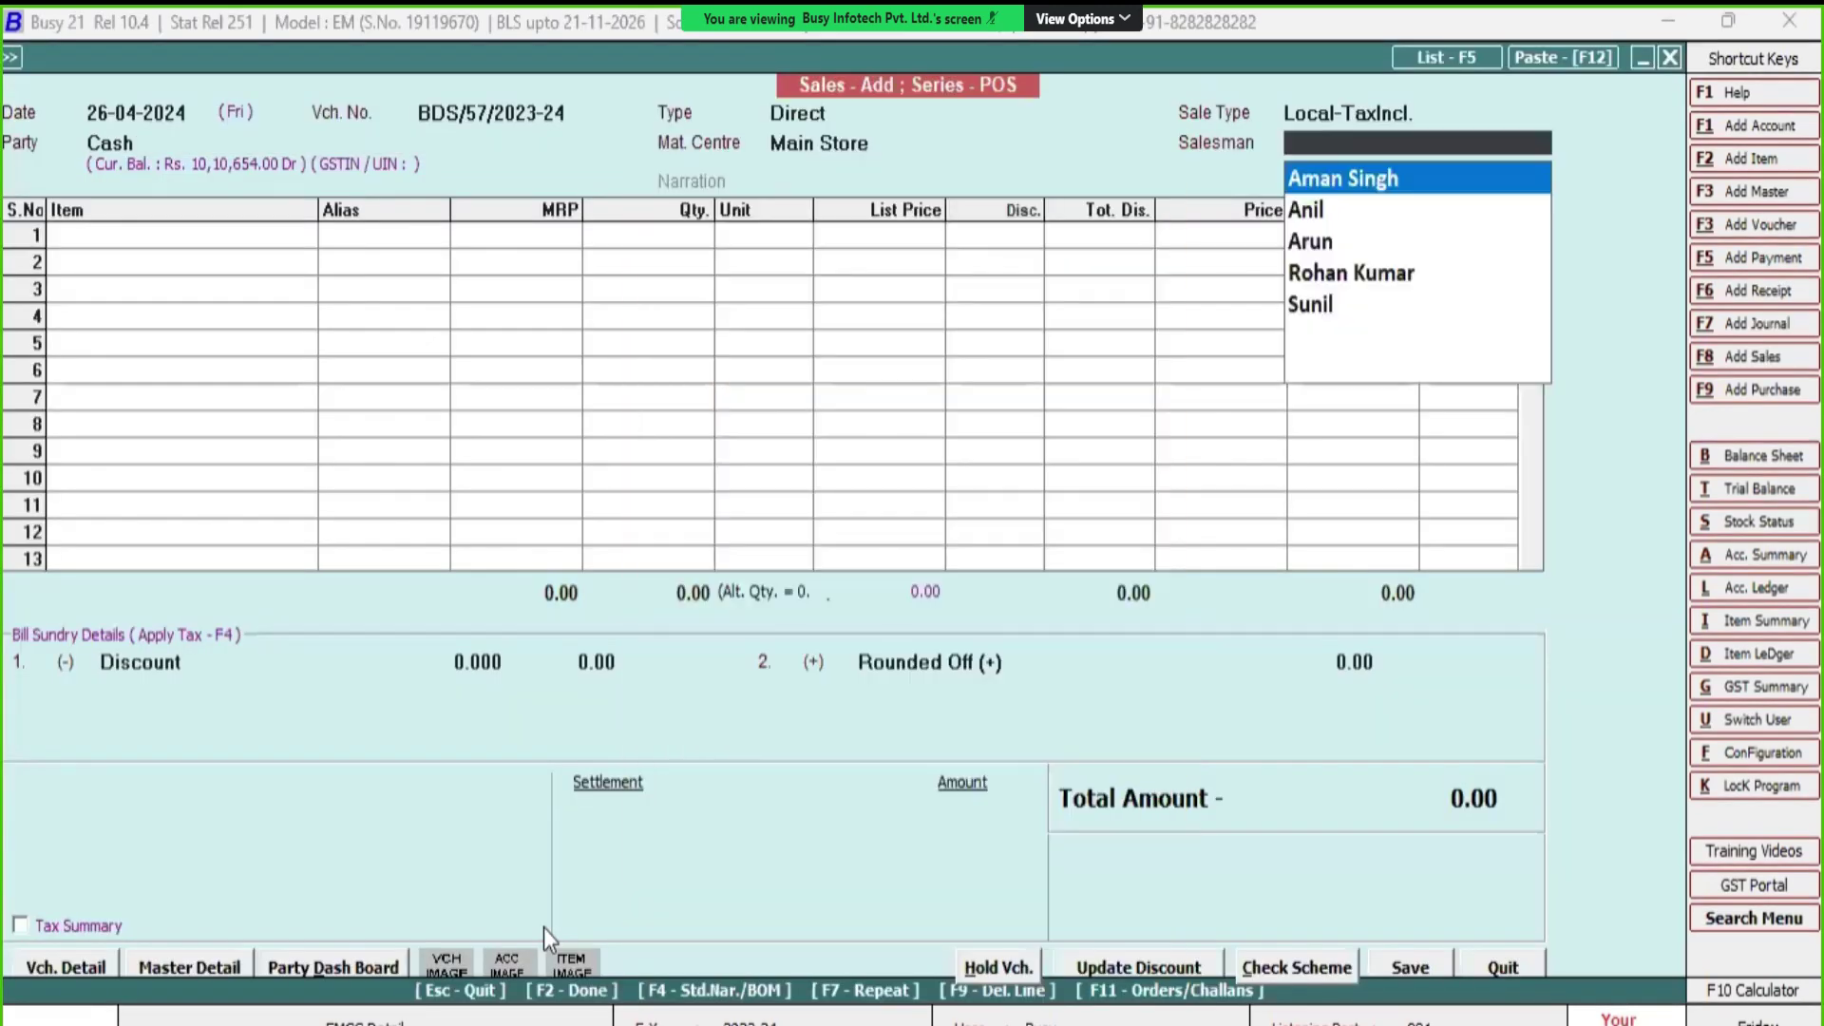
key(Down)
key(Down)
key(Return)
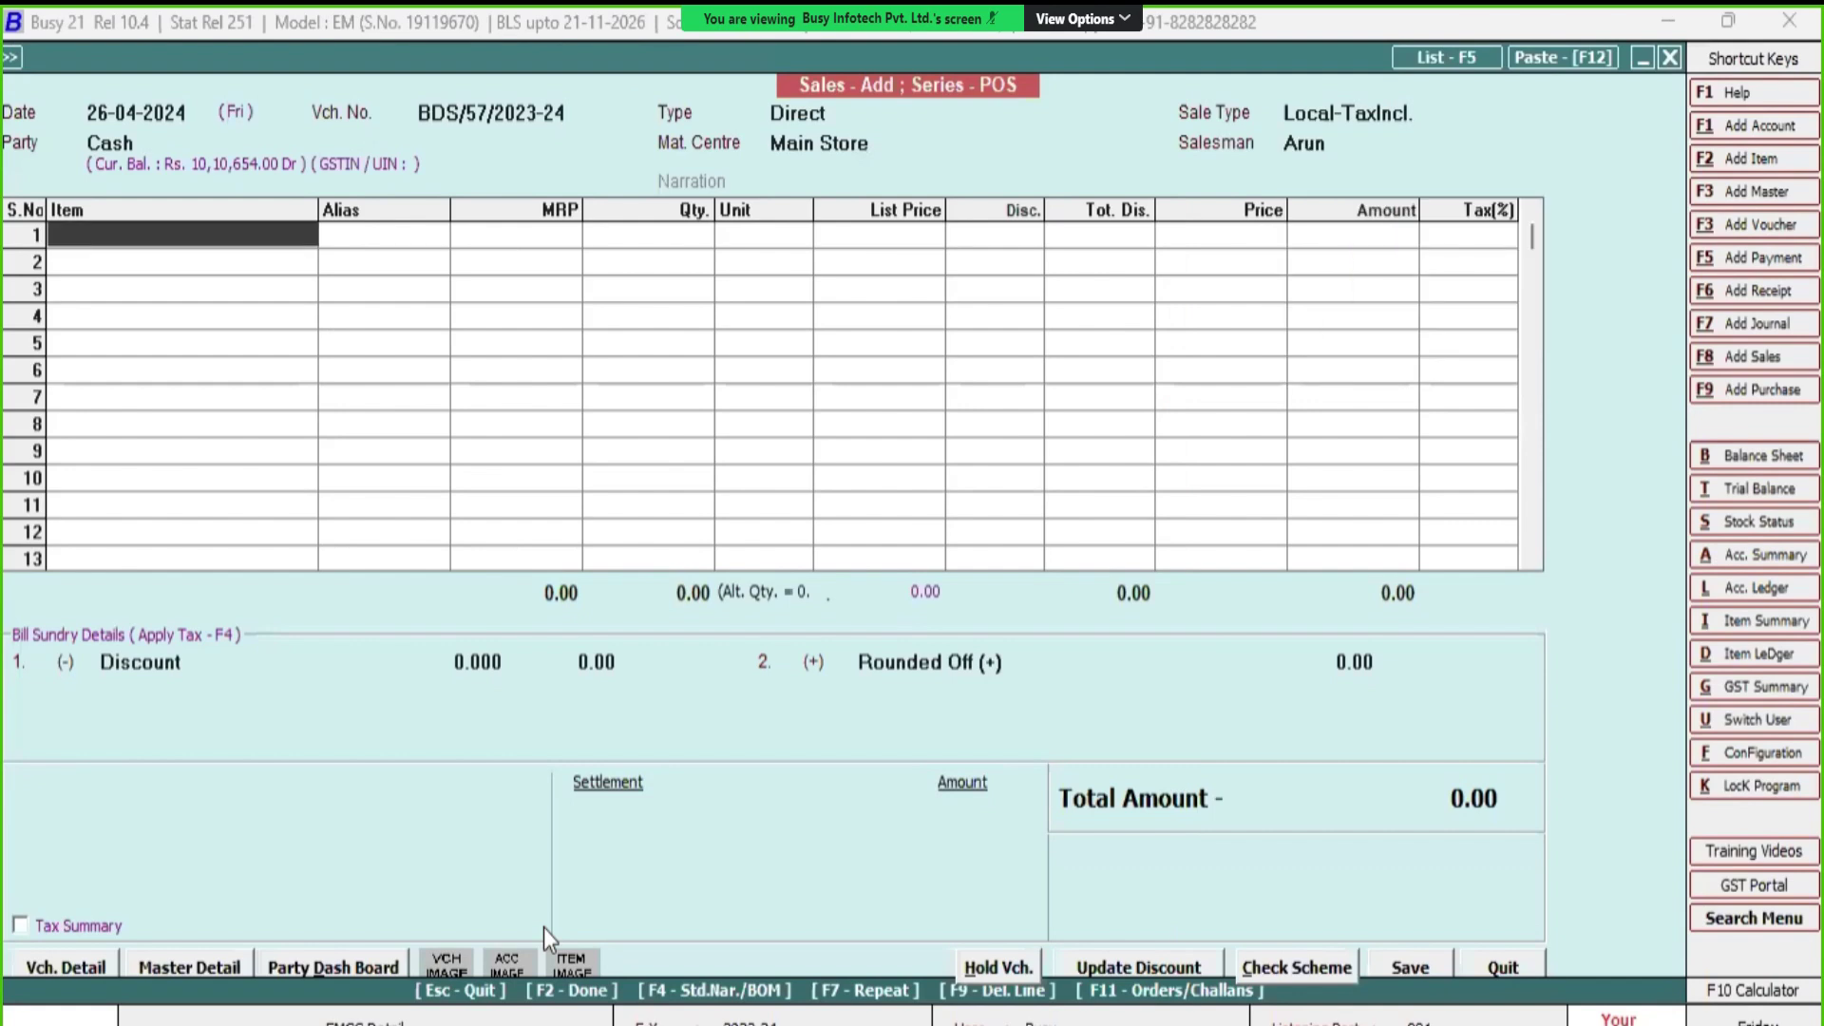
key(Escape)
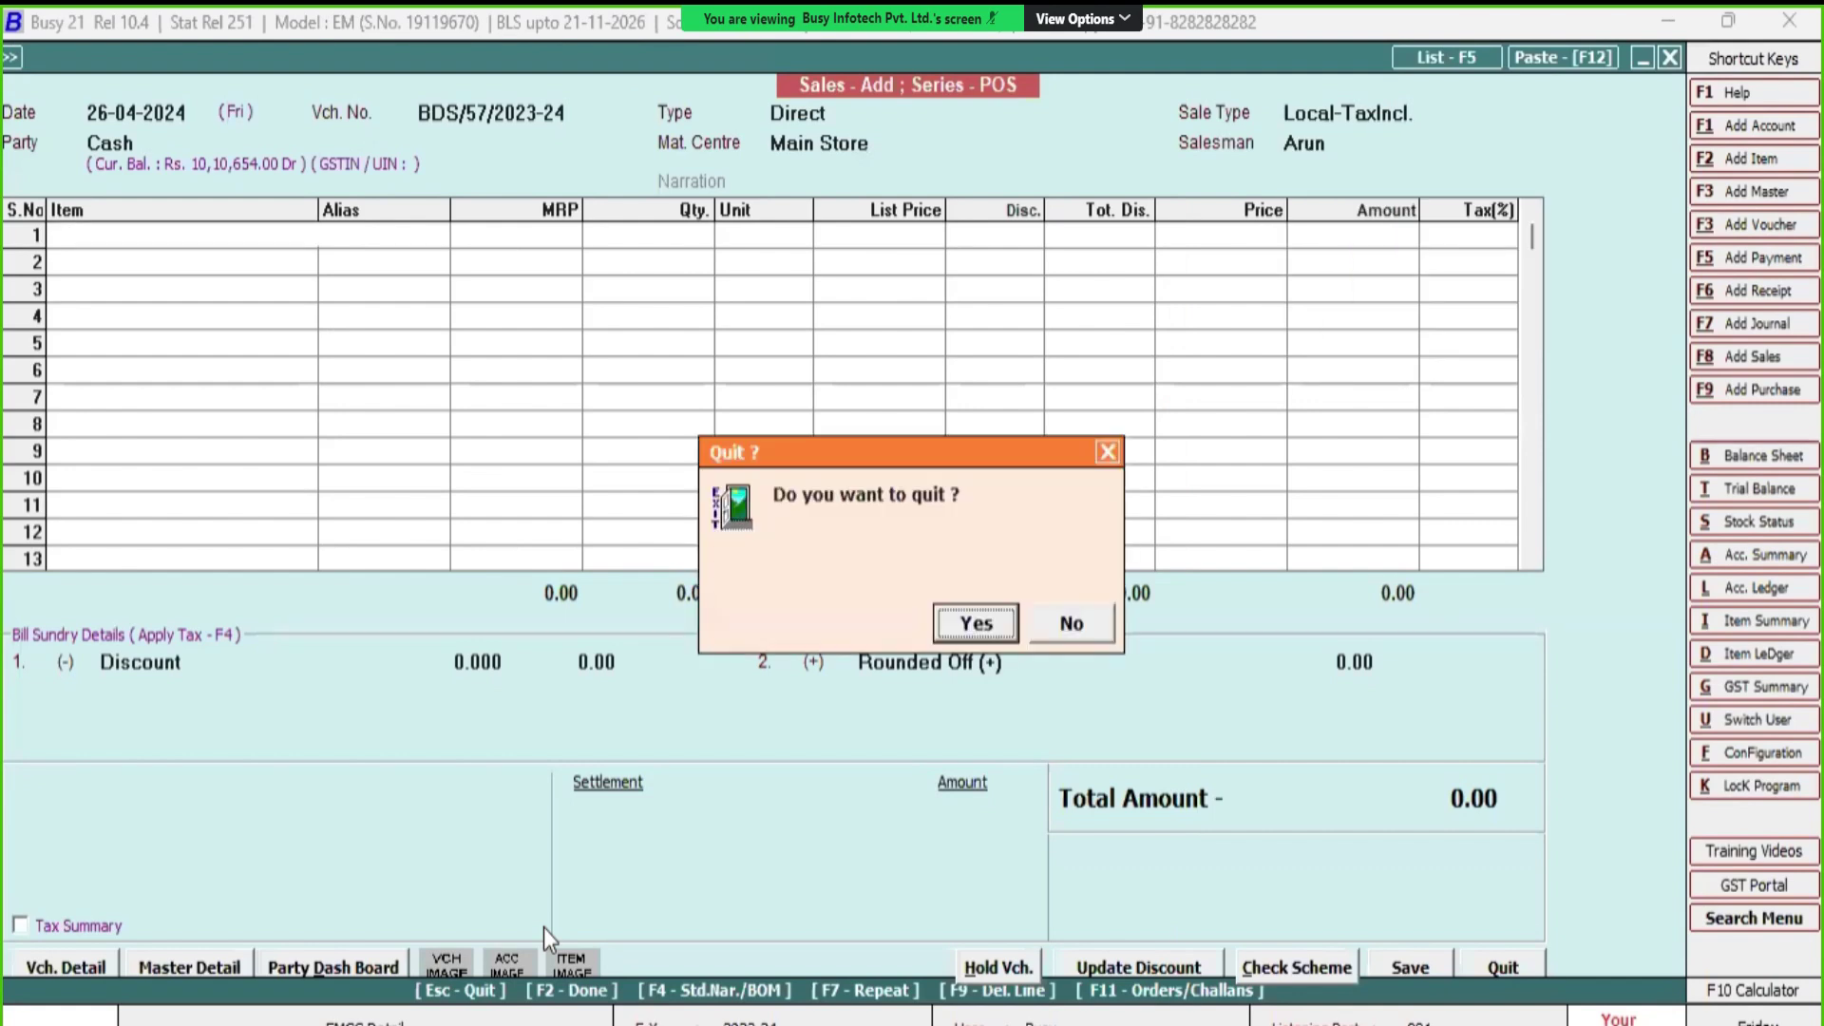
key(Return)
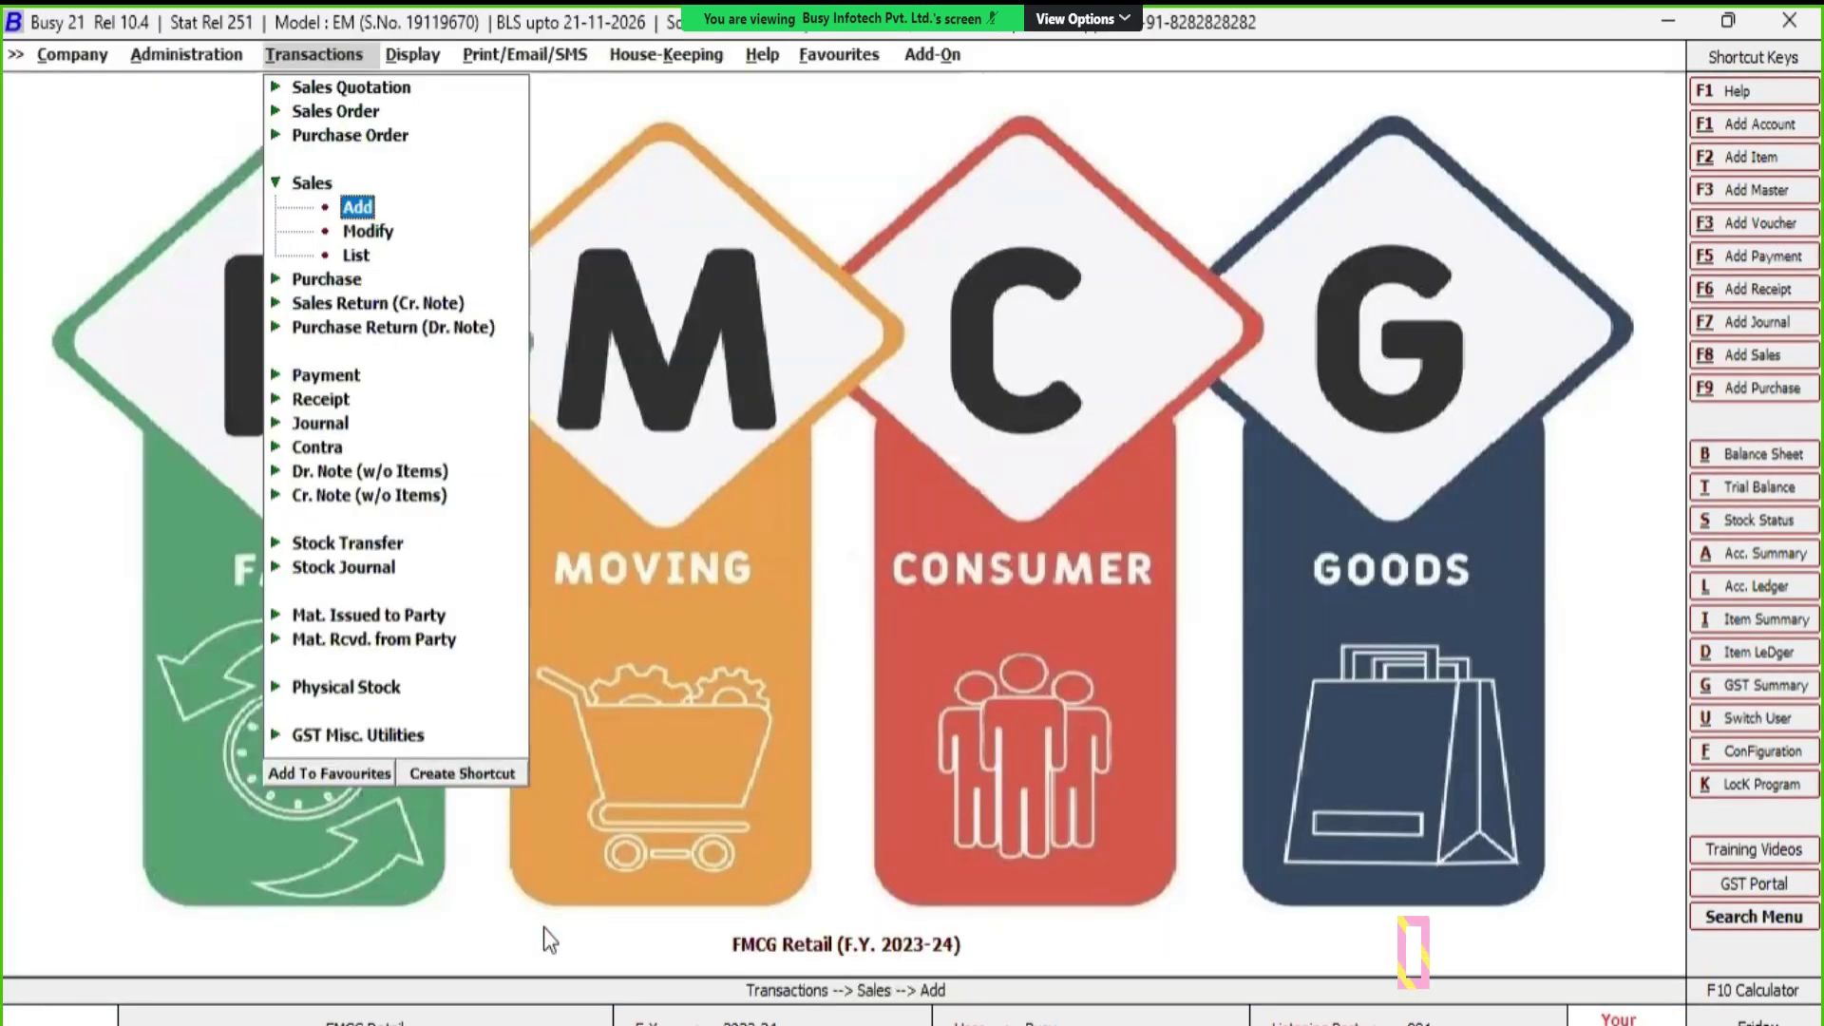